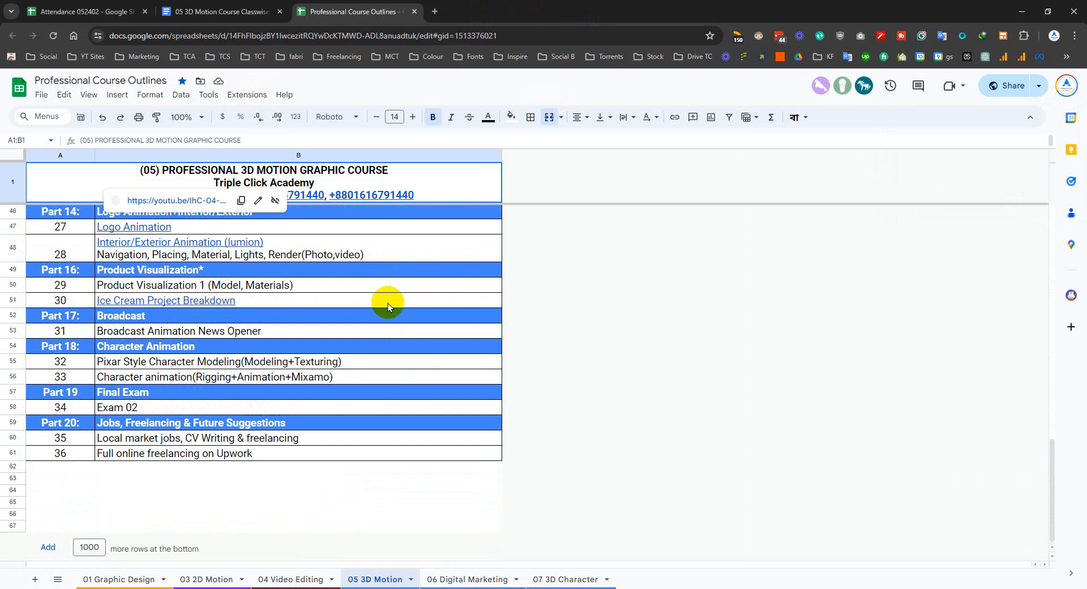
- Find the class 8 entry in the 05 3D Motion course outline and look over the student records in the Attendance 052402 sheet
{"action": "scroll", "coordinate": [136, 447], "scroll_direction": "up", "scroll_amount": 15}
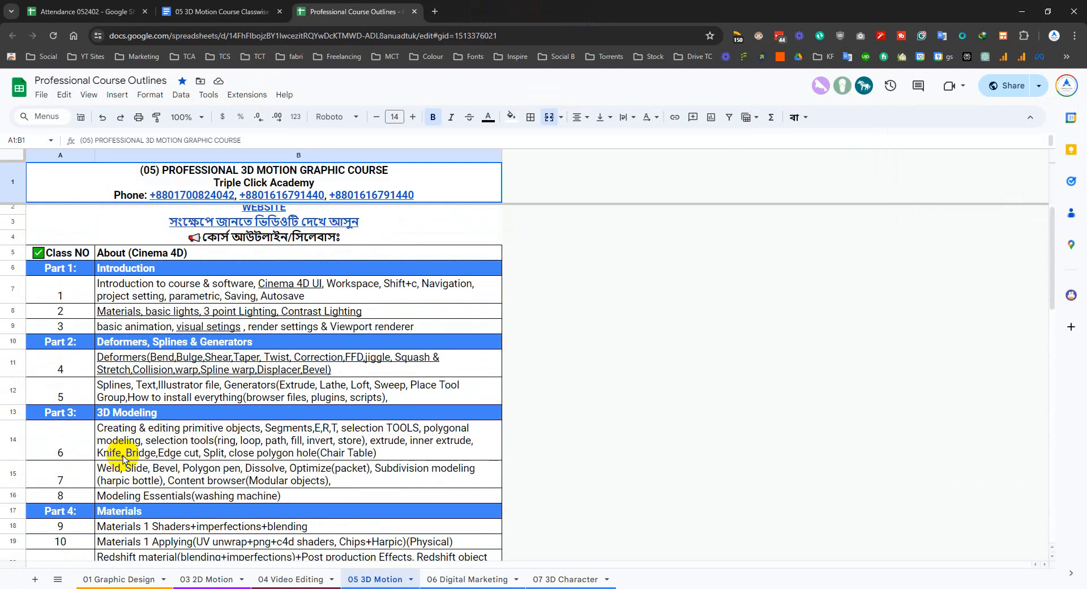
{"action": "left_click", "coordinate": [159, 500]}
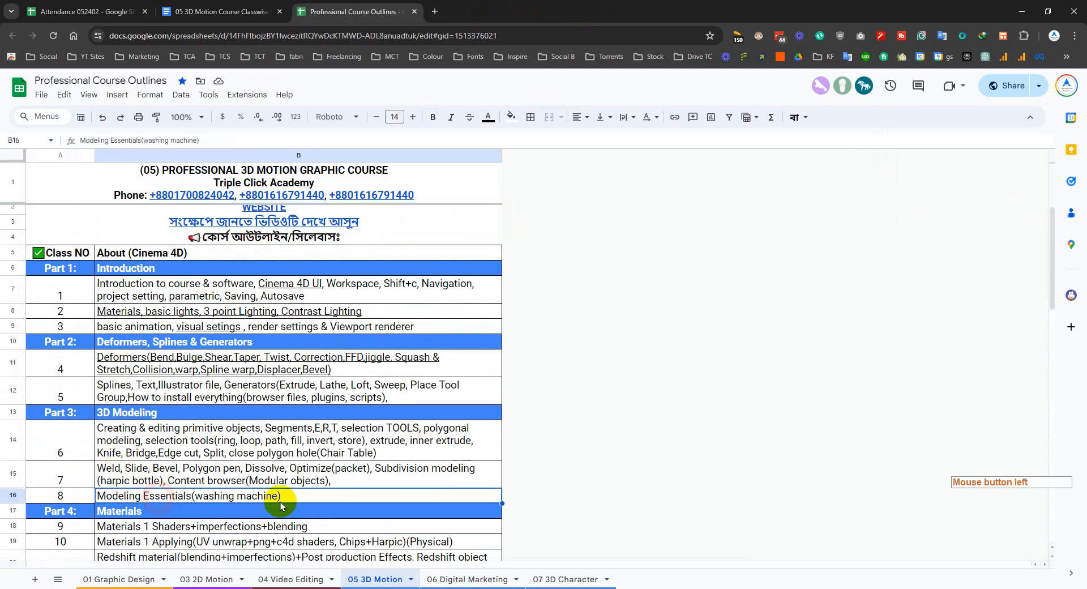
{"action": "left_click", "coordinate": [93, 6]}
{"action": "scroll", "coordinate": [383, 324], "scroll_direction": "up", "scroll_amount": 5}
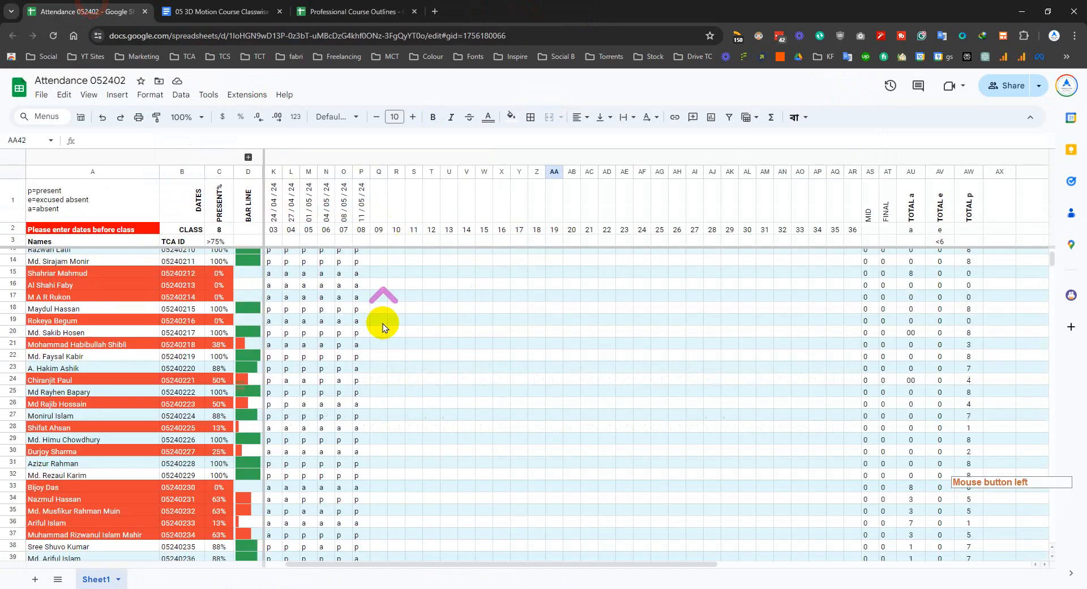
{"action": "scroll", "coordinate": [436, 286], "scroll_direction": "down", "scroll_amount": 4}
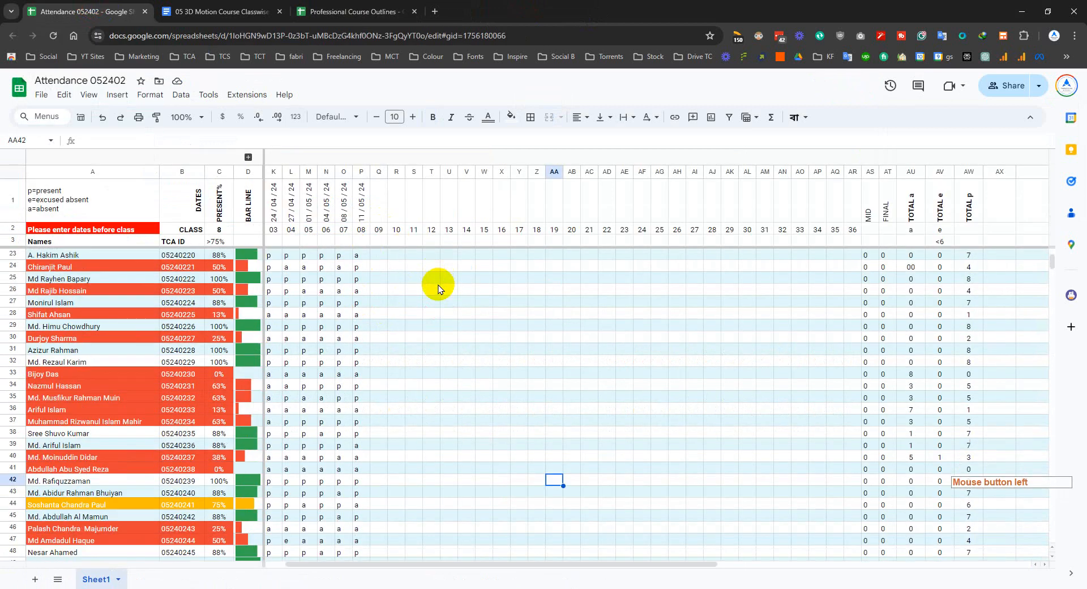
{"action": "scroll", "coordinate": [438, 284], "scroll_direction": "up", "scroll_amount": 5}
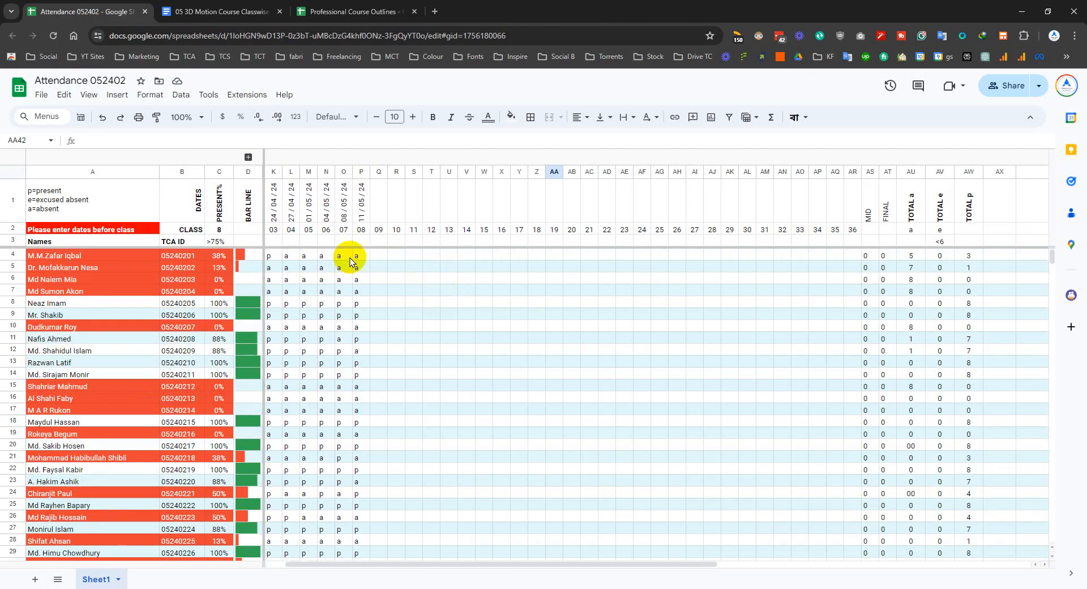
- Copy all students' class 08 attendance marks (P4:P50) into the class 09 column and date that class 11 May 2024
{"action": "scroll", "coordinate": [520, 329], "scroll_direction": "down", "scroll_amount": 10}
{"action": "scroll", "coordinate": [396, 333], "scroll_direction": "up", "scroll_amount": 5}
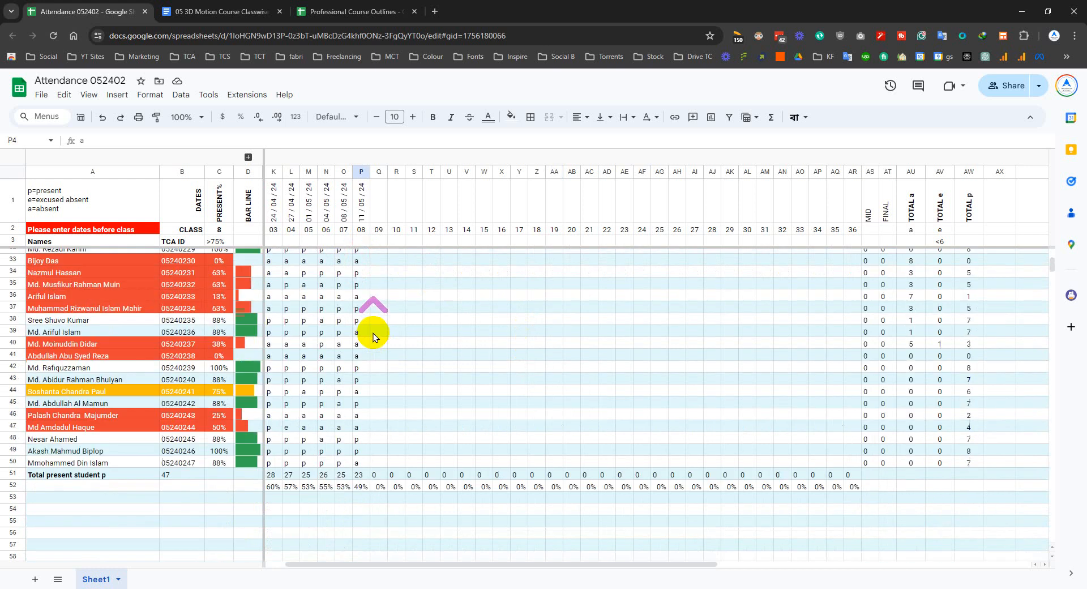
{"action": "left_click", "coordinate": [362, 463], "text": "shift"}
{"action": "scroll", "coordinate": [429, 423], "scroll_direction": "up", "scroll_amount": 6}
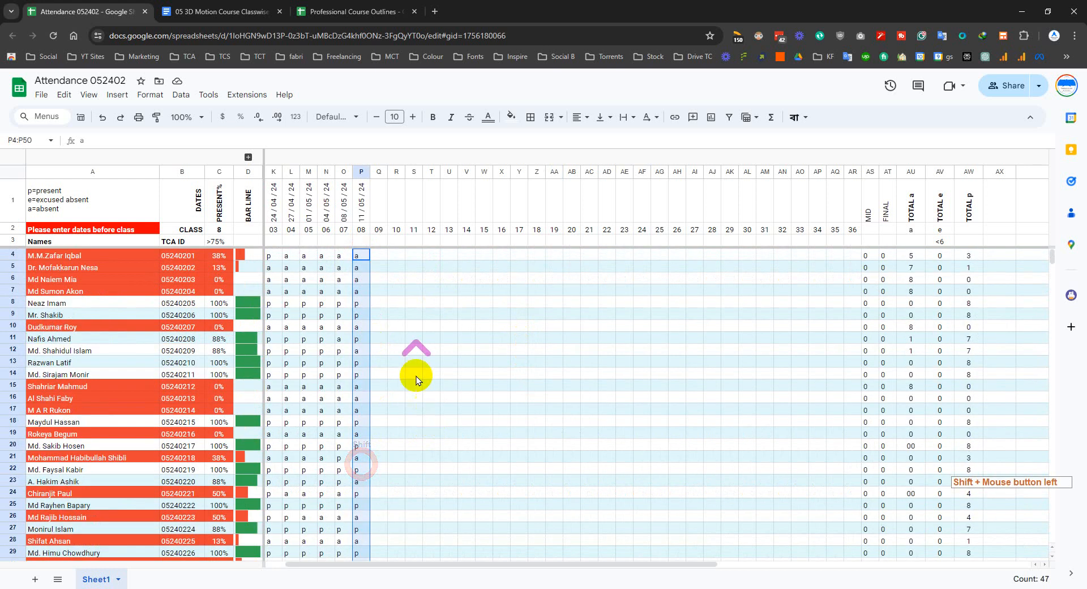
{"action": "key", "text": "ctrl+c"}
{"action": "left_click", "coordinate": [376, 255]}
{"action": "key", "text": "ctrl+v"}
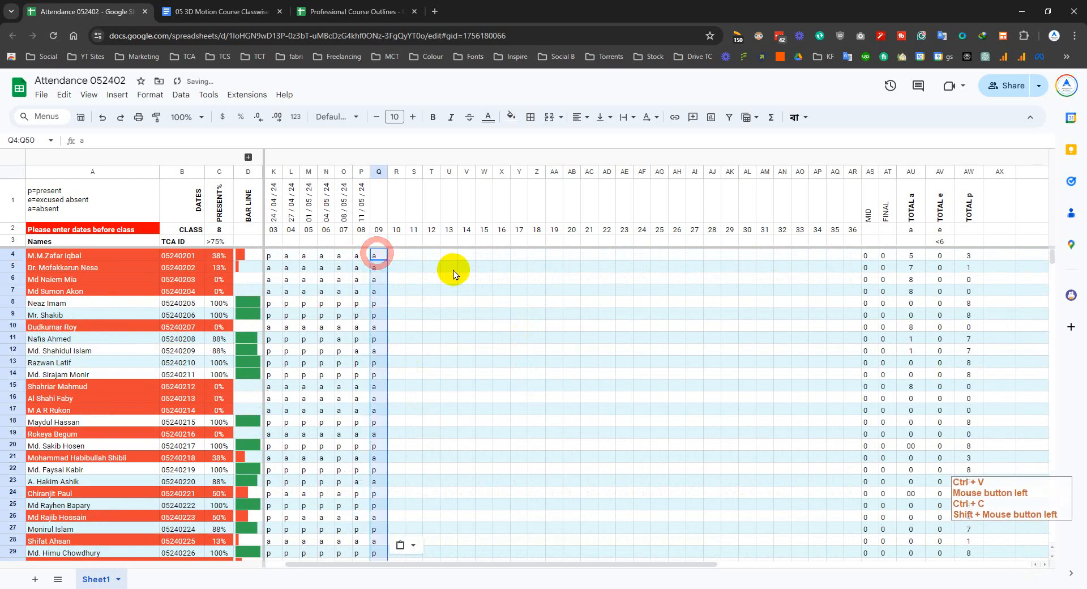
{"action": "double_click", "coordinate": [378, 205]}
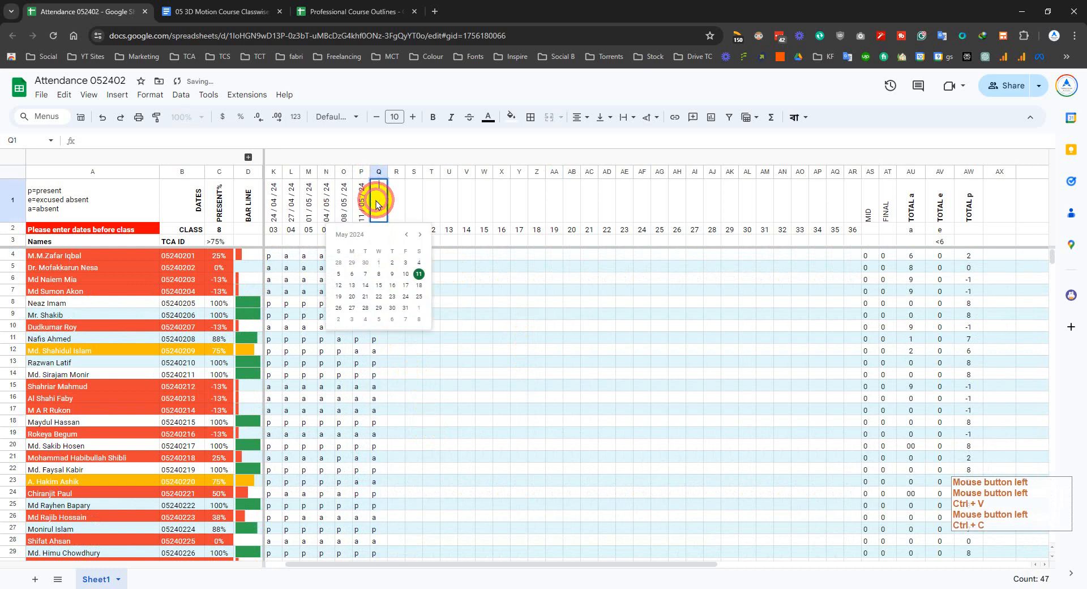
{"action": "left_click", "coordinate": [419, 273]}
- Return to the Professional Course Outlines sheet and select the class 9 entry under Part 4: Materials
{"action": "left_click", "coordinate": [394, 6]}
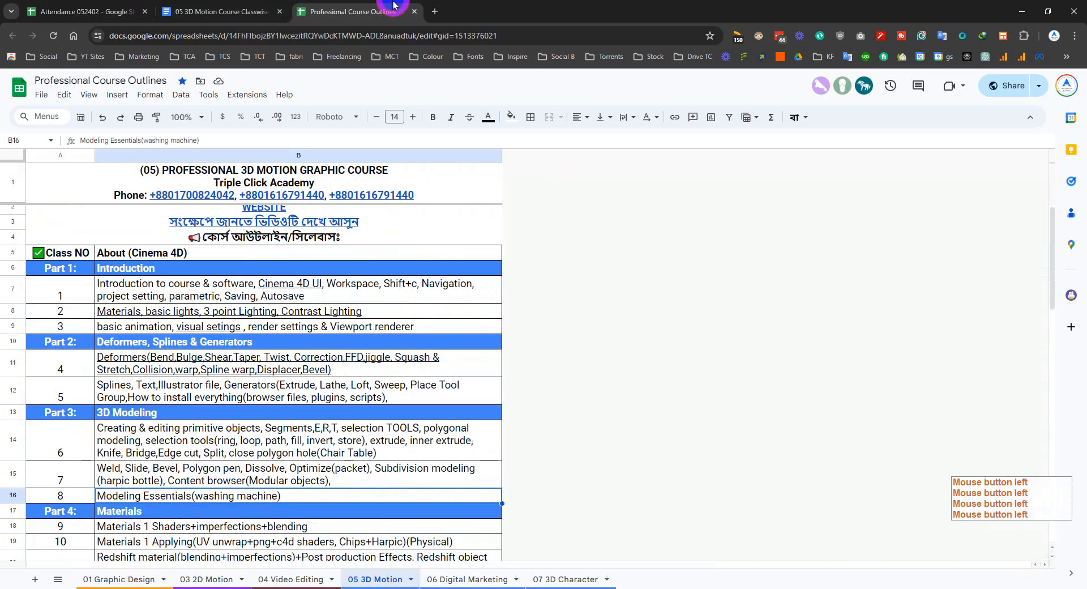
{"action": "scroll", "coordinate": [332, 404], "scroll_direction": "down", "scroll_amount": 3}
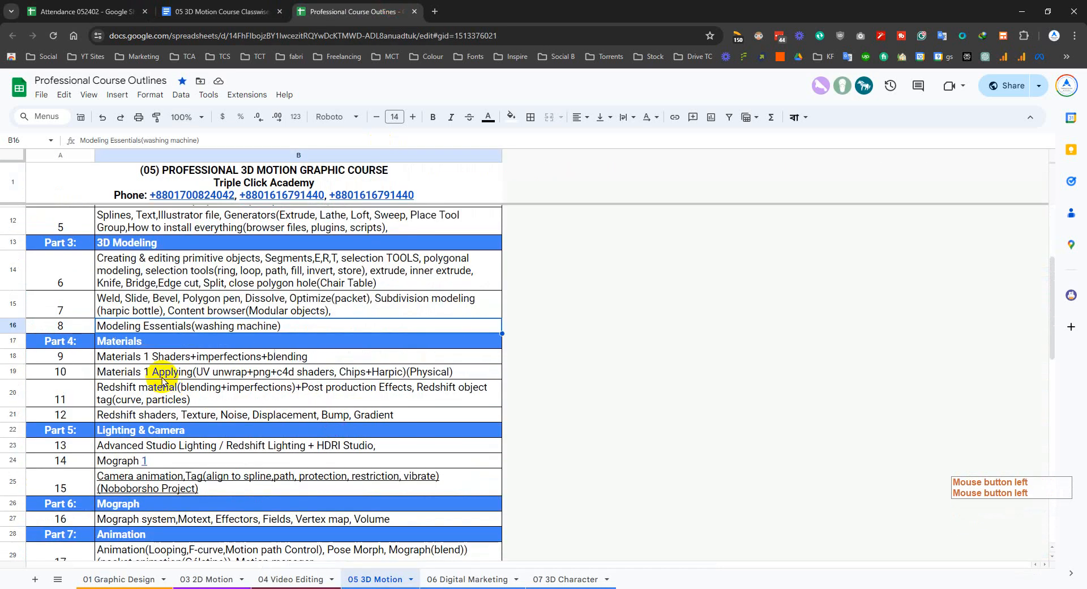
{"action": "left_click", "coordinate": [179, 359]}
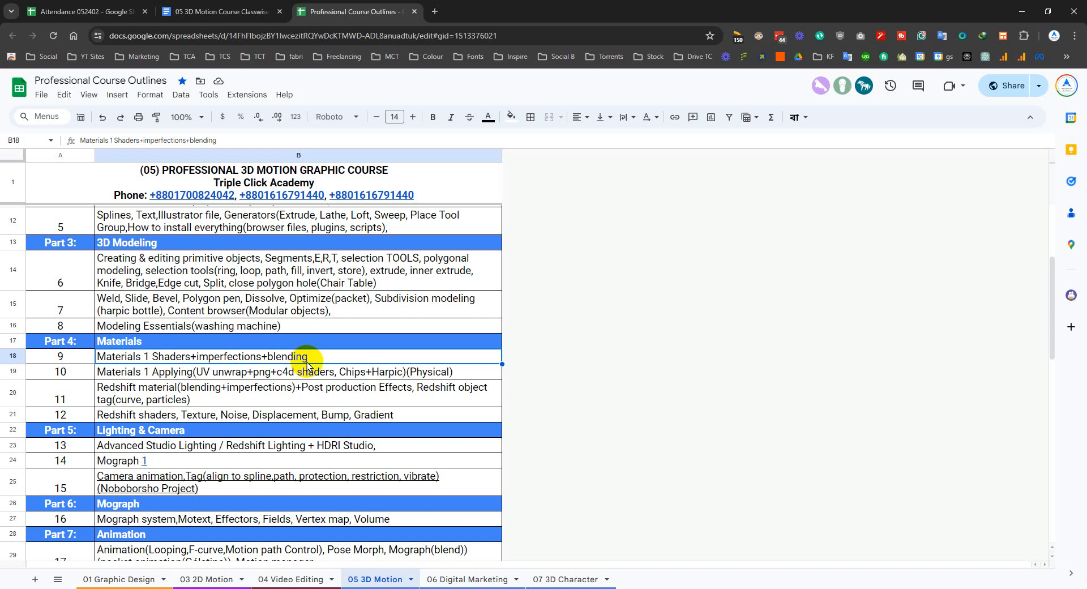
- Switch to Cinema 4D, widen the name column of the object list, and return to the course outline in the browser
{"action": "left_click", "coordinate": [371, 583]}
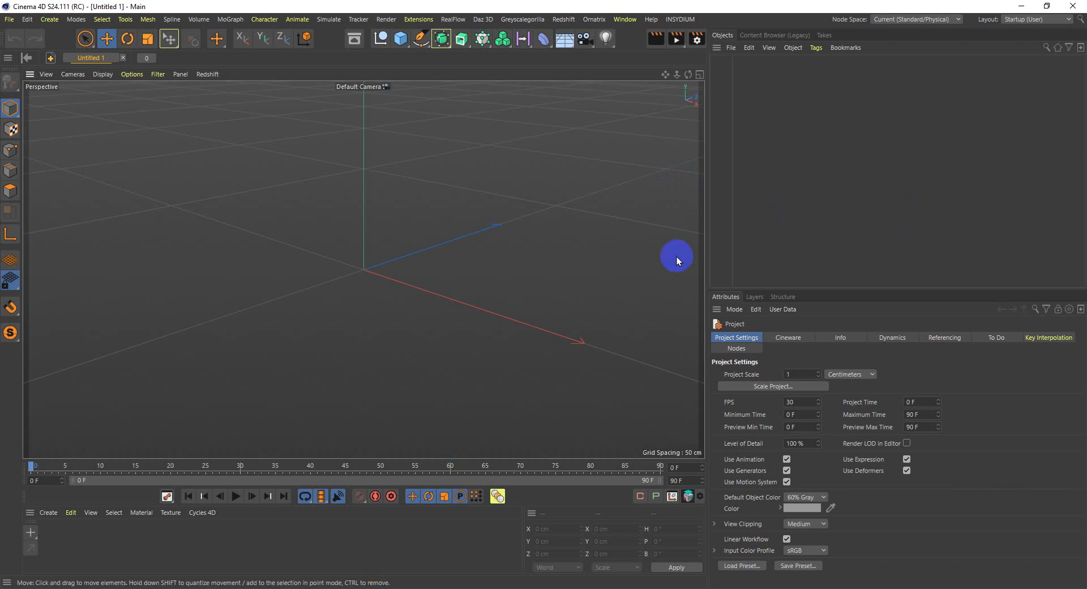
{"action": "left_click_drag", "start_coordinate": [731, 252], "coordinate": [819, 242]}
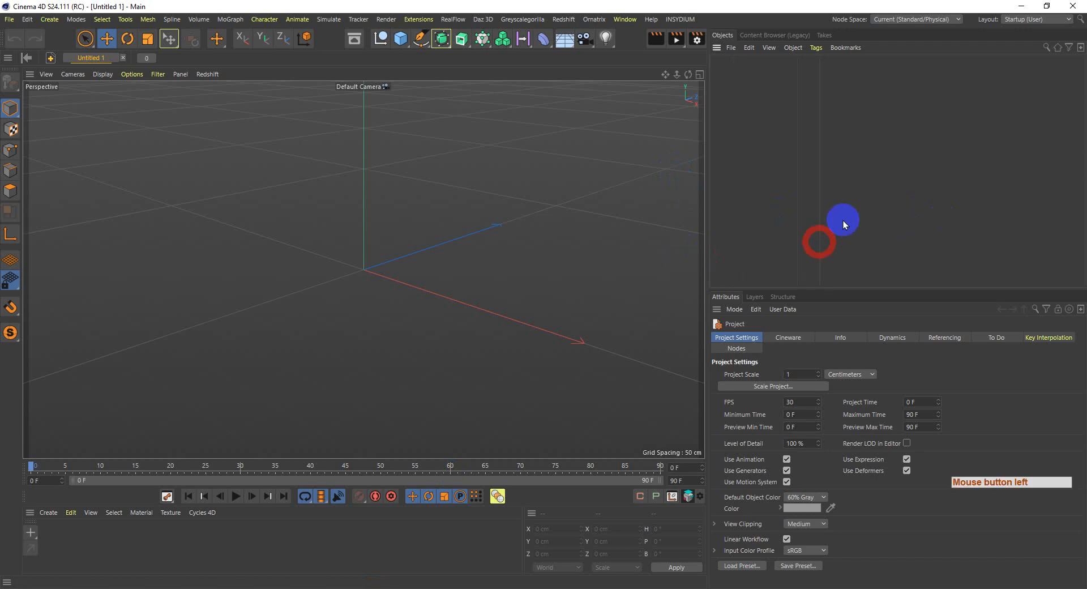
{"action": "left_click", "coordinate": [1048, 5]}
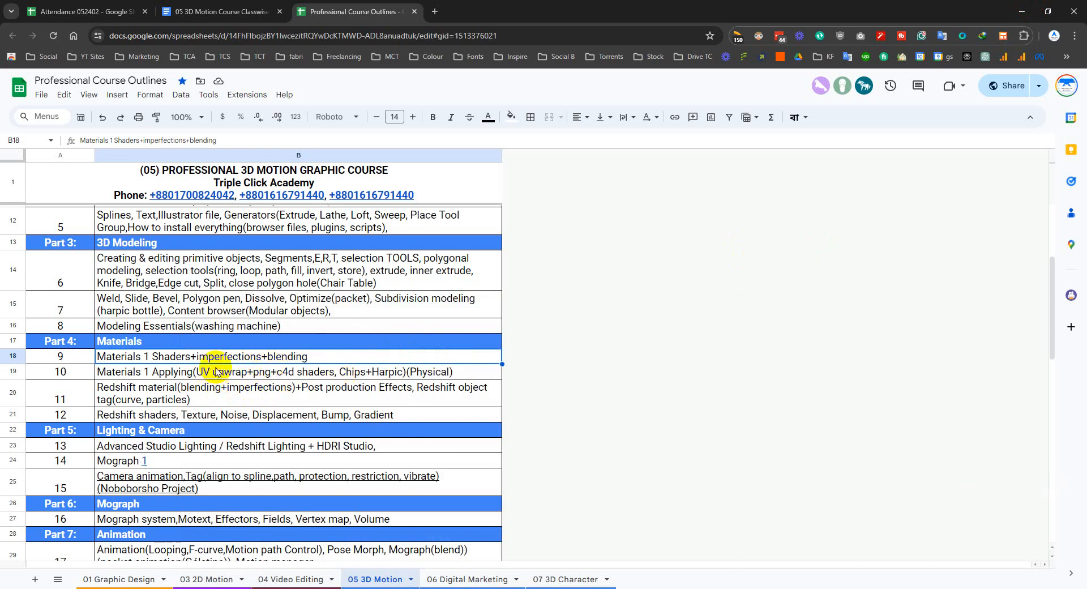
- Copy the class 10 topic "Materials 1 Applying(UV unwrap+png+c4d shaders, Chips+Harpic)(Physical)" into the class 9 cell, cutting out that cell's original text
{"action": "left_click", "coordinate": [129, 376]}
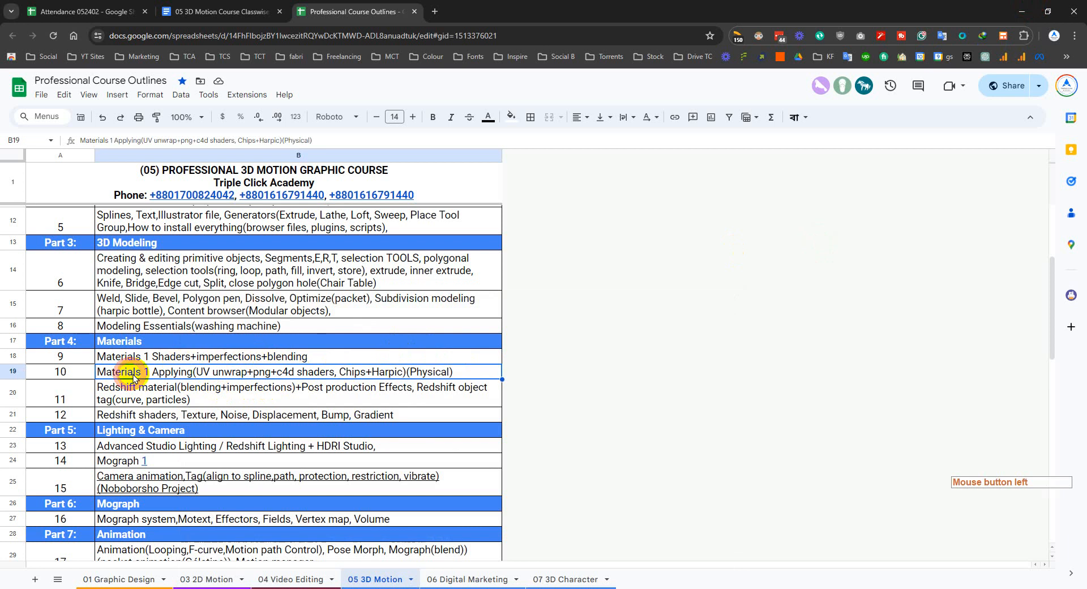
{"action": "key", "text": "ctrl+c"}
{"action": "double_click", "coordinate": [221, 352]}
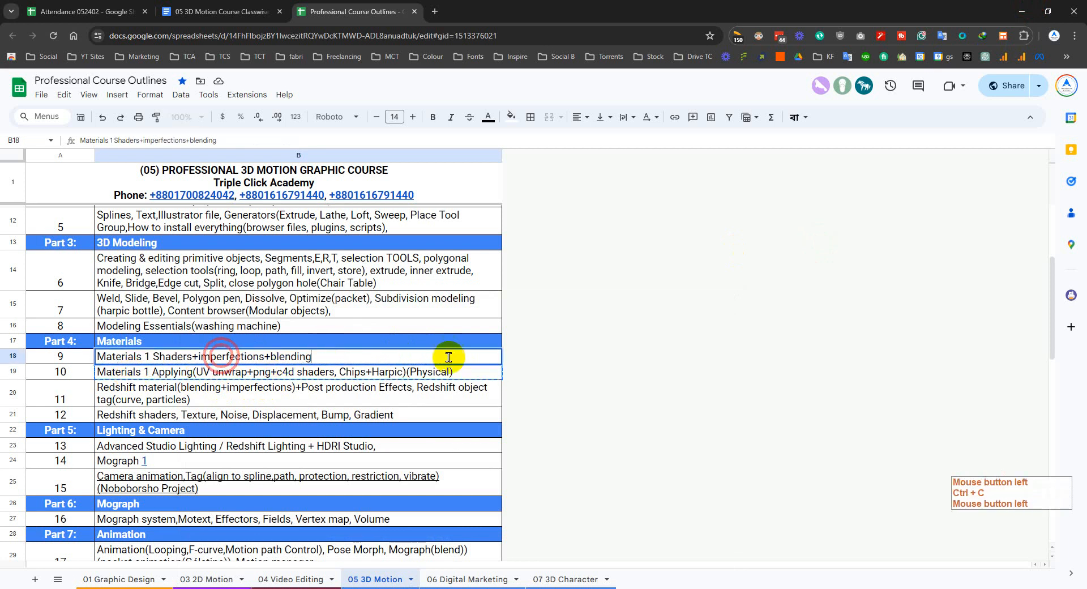
{"action": "key", "text": "Home"}
{"action": "key", "text": "ctrl+v"}
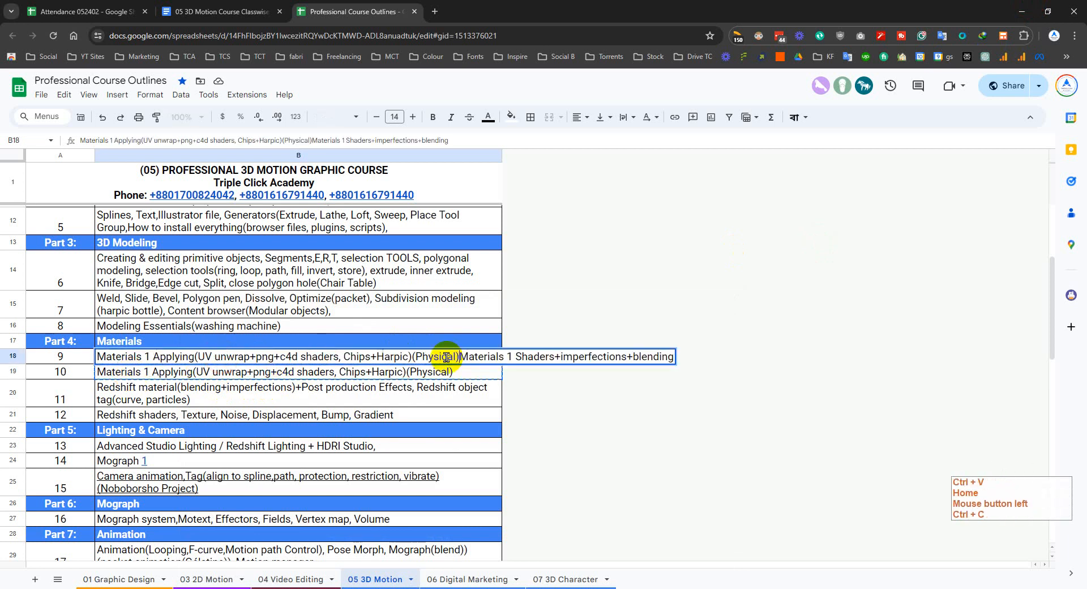
{"action": "key", "text": "shift+End"}
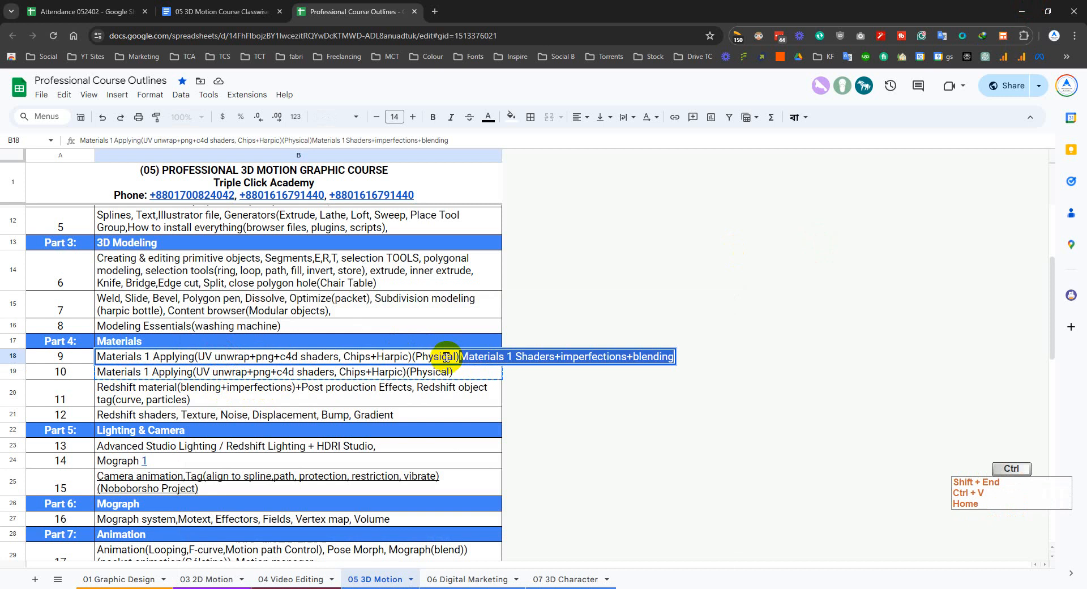
{"action": "key", "text": "ctrl+x"}
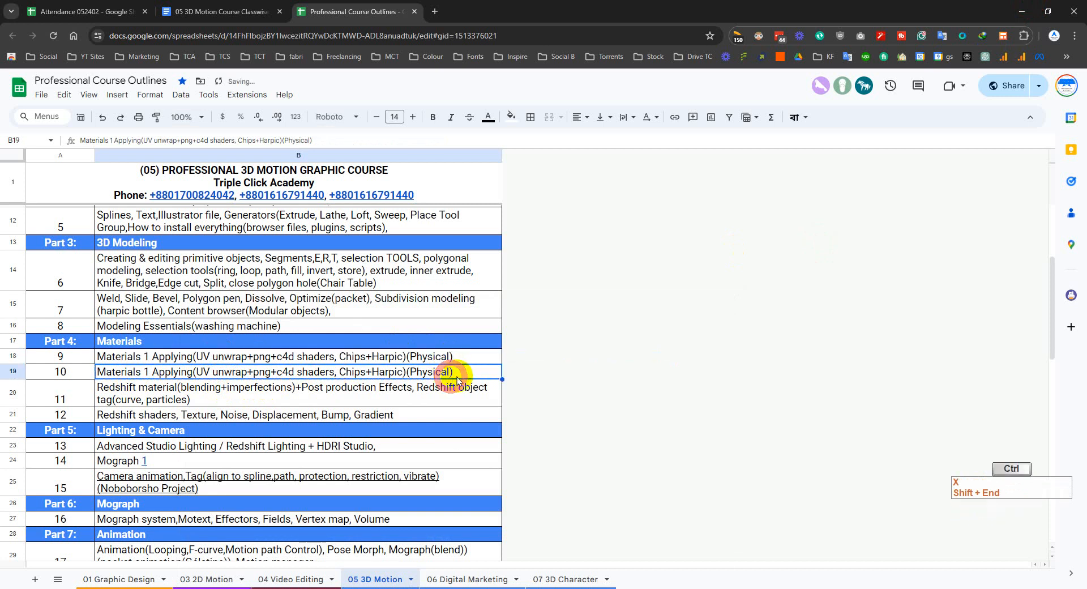
- Replace the class 10 topic with the cut text, renumbered to read "Materials 2 Shaders+imperfections+blending"
{"action": "key", "text": "ctrl+a"}
{"action": "left_click", "coordinate": [457, 376]}
{"action": "key", "text": "ctrl+a"}
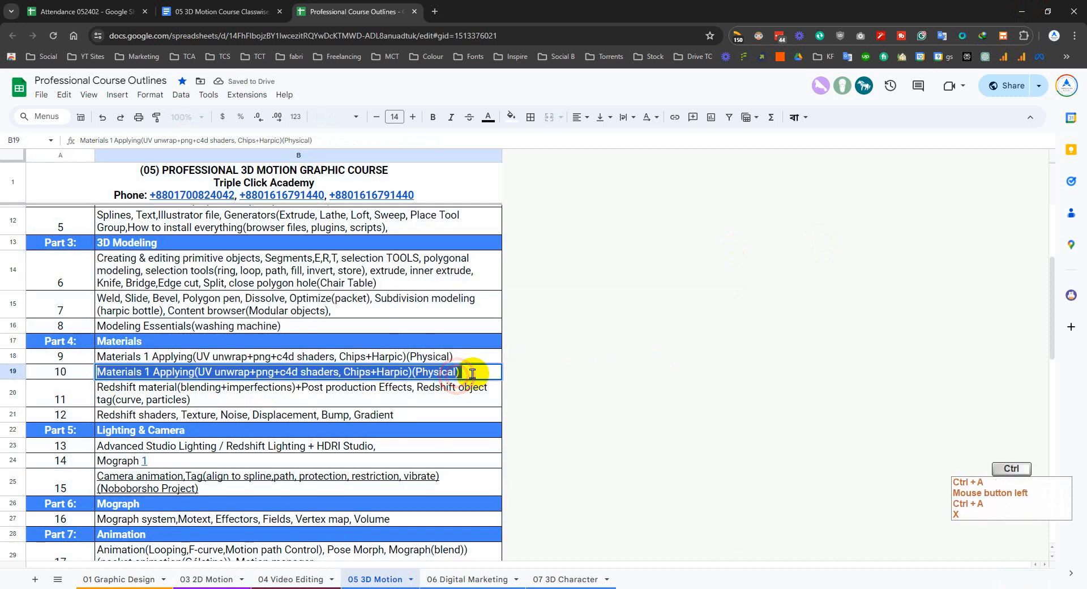
{"action": "key", "text": "ctrl+v"}
{"action": "left_click", "coordinate": [149, 372]}
{"action": "key", "text": "BackSpace"}
{"action": "type", "text": "2"}
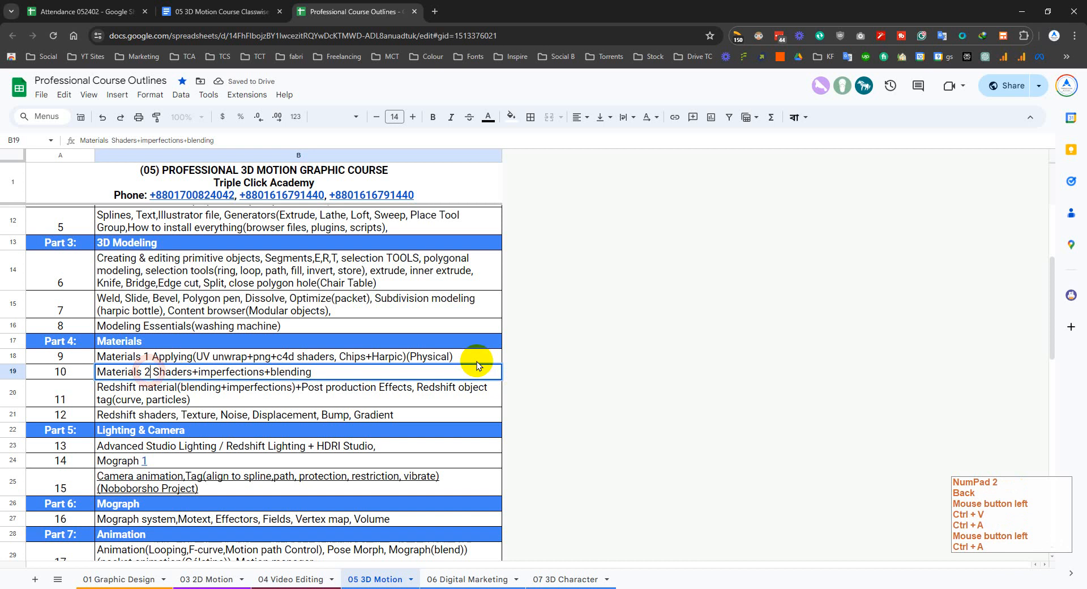
{"action": "key", "text": "Return"}
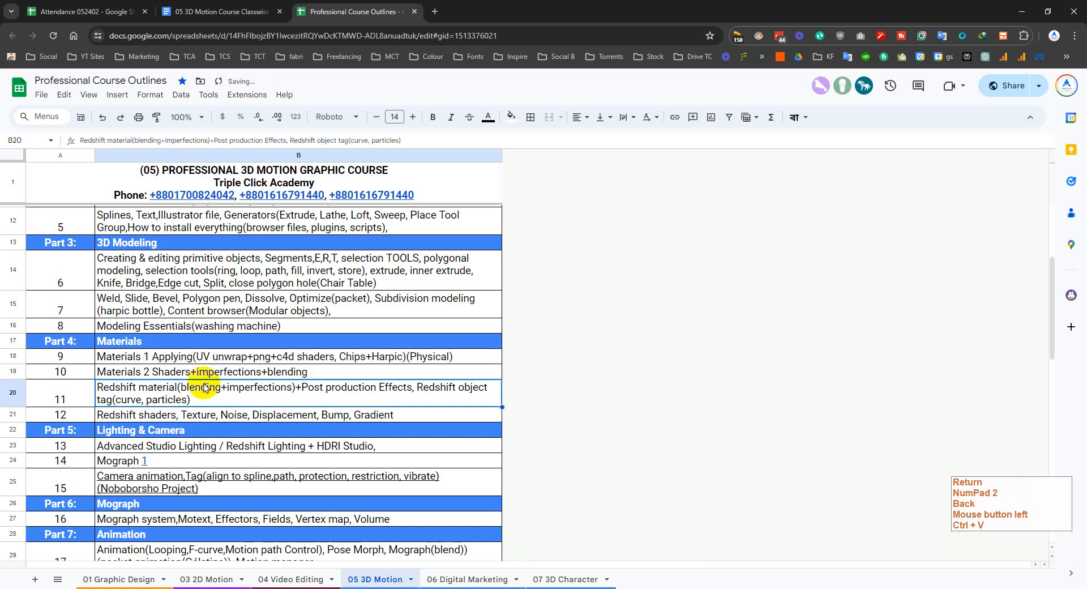
- Review the class 9 and class 10 topics in the Materials part of the outline
{"action": "left_click", "coordinate": [244, 369]}
{"action": "left_click", "coordinate": [240, 361]}
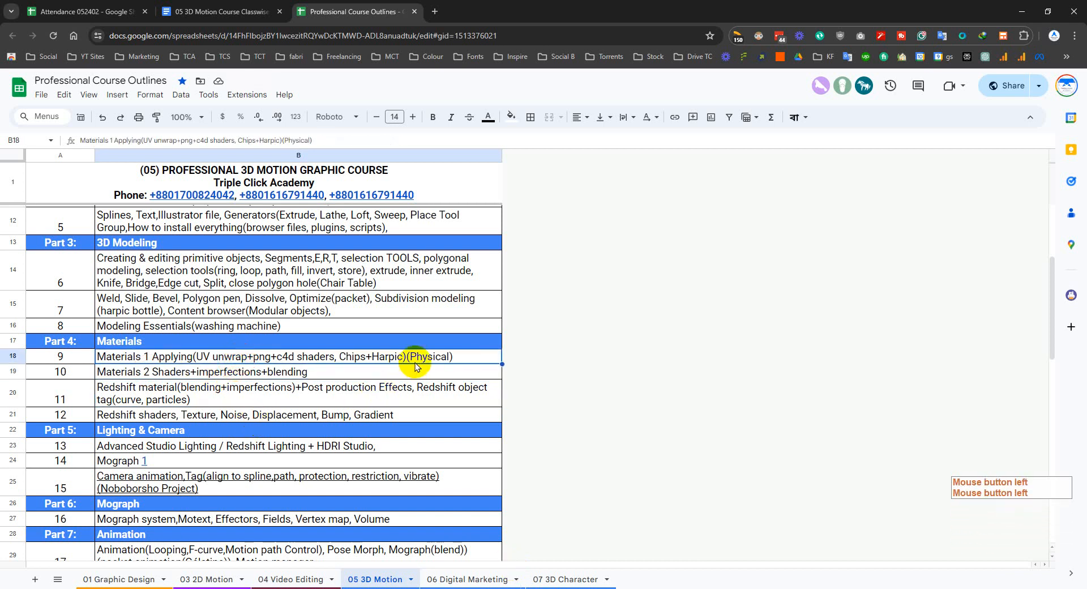
{"action": "left_click", "coordinate": [251, 373]}
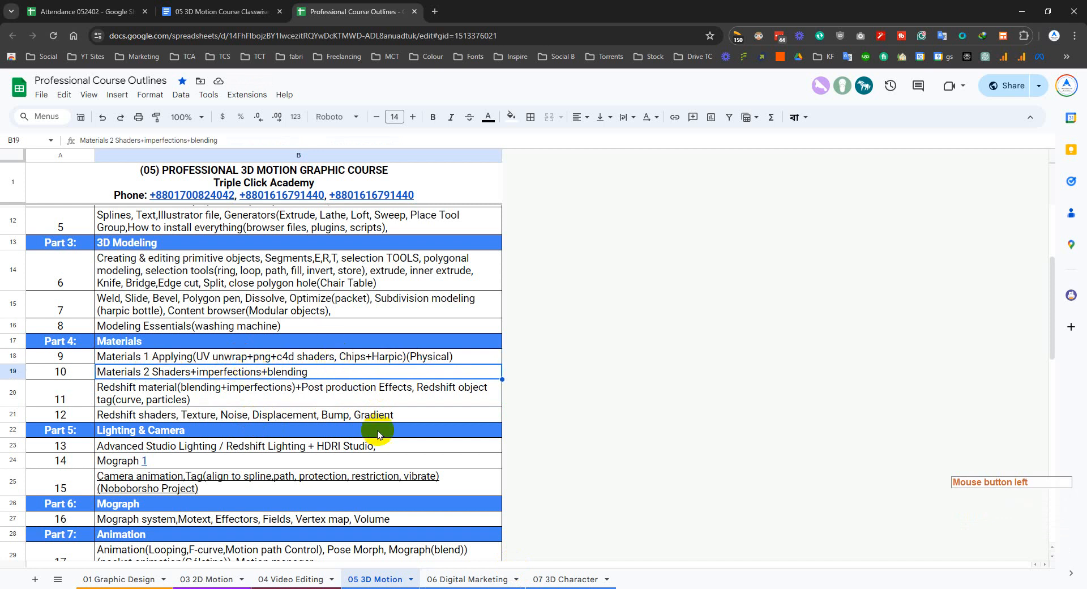
- Switch to Cinema 4D, bring up File Explorer, and open the 05 shortcut folder from the Desktop
{"action": "left_click", "coordinate": [364, 580]}
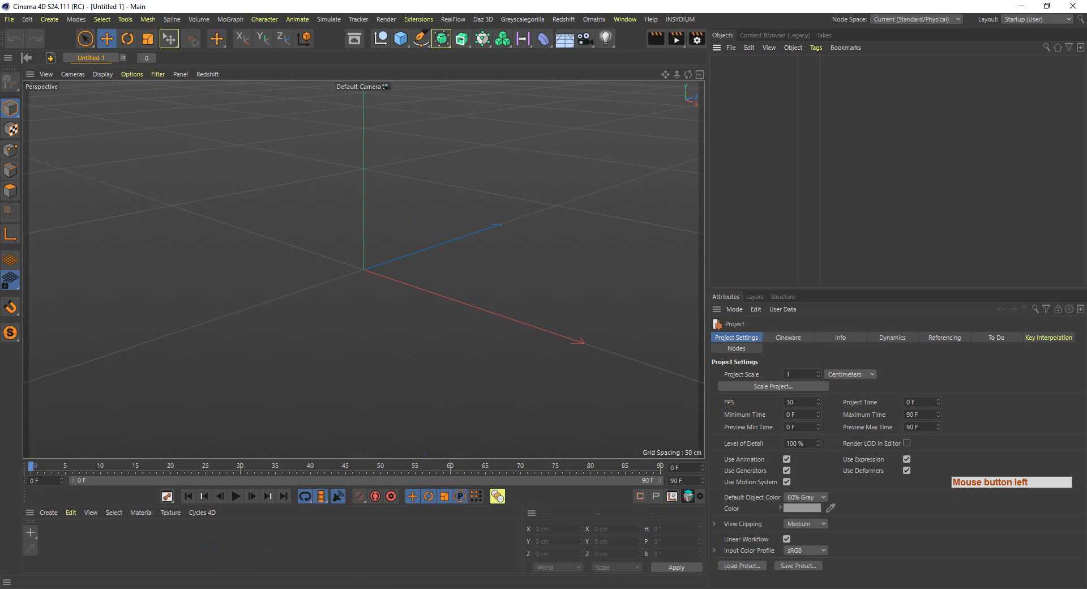
{"action": "left_click", "coordinate": [289, 587]}
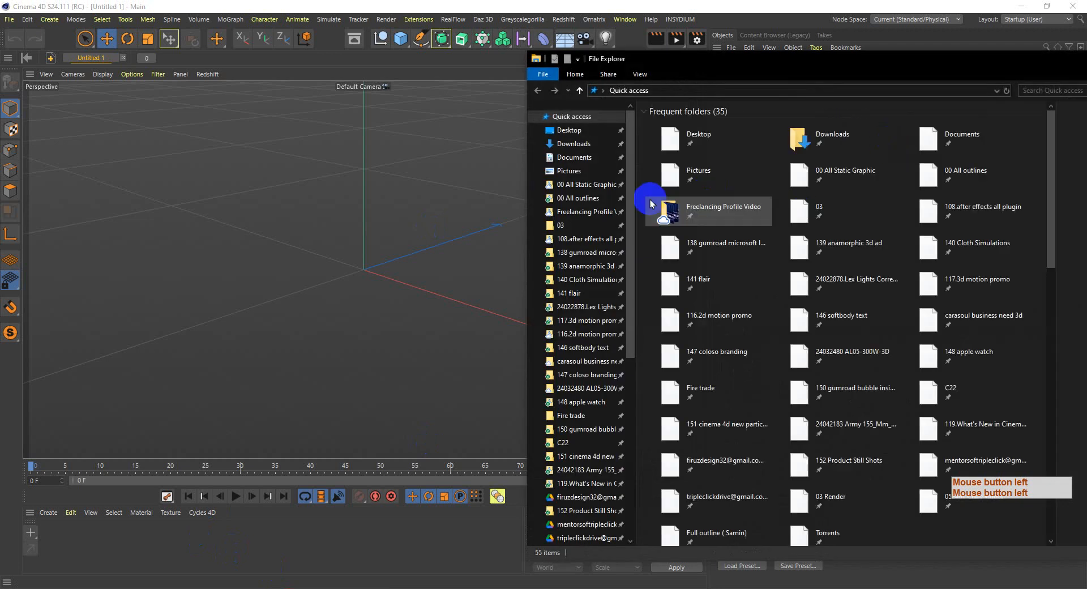
{"action": "scroll", "coordinate": [582, 461], "scroll_direction": "down", "scroll_amount": 3}
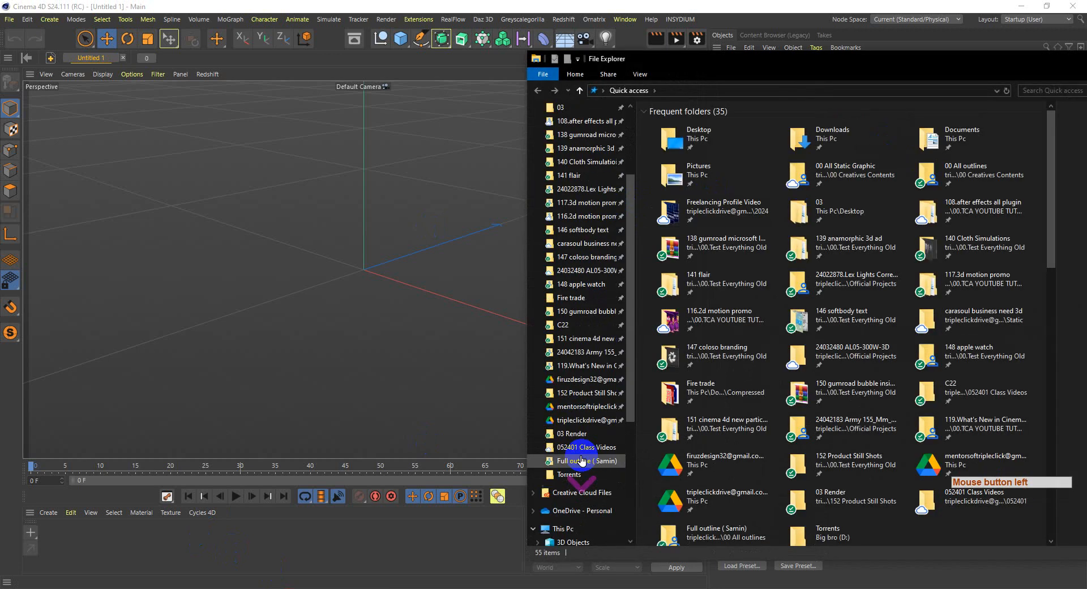
{"action": "scroll", "coordinate": [582, 460], "scroll_direction": "up", "scroll_amount": 3}
{"action": "left_click", "coordinate": [571, 130]}
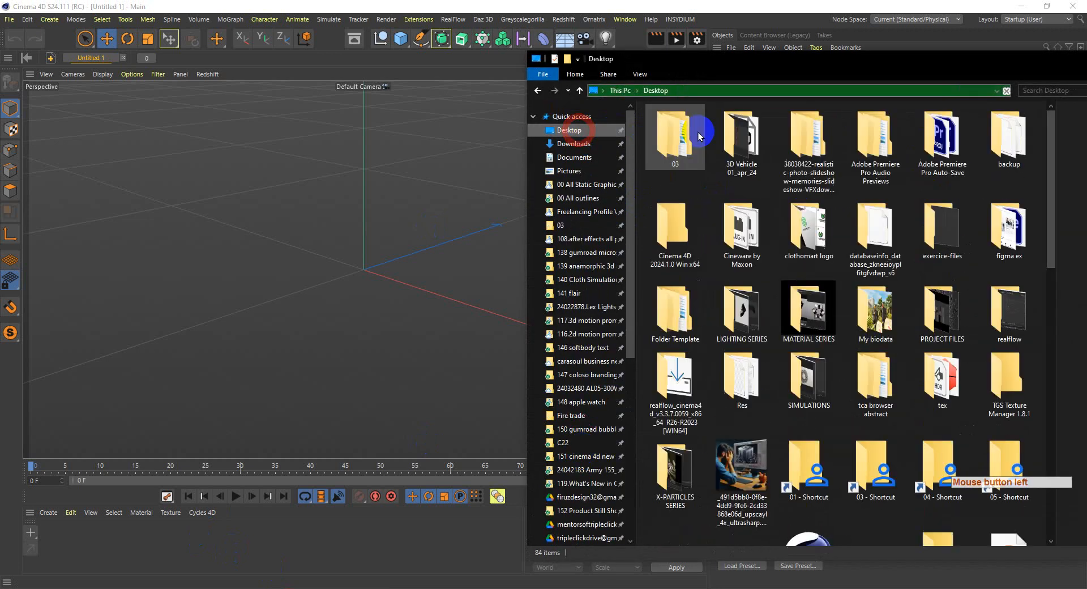
{"action": "left_click", "coordinate": [698, 136]}
{"action": "type", "text": "05"}
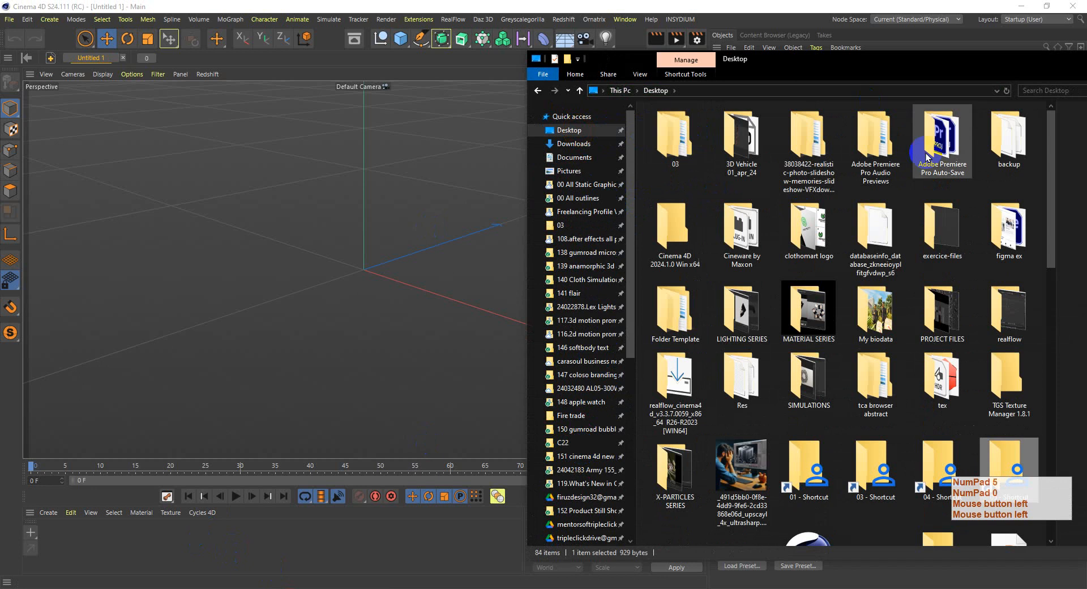
{"action": "double_click", "coordinate": [1003, 468]}
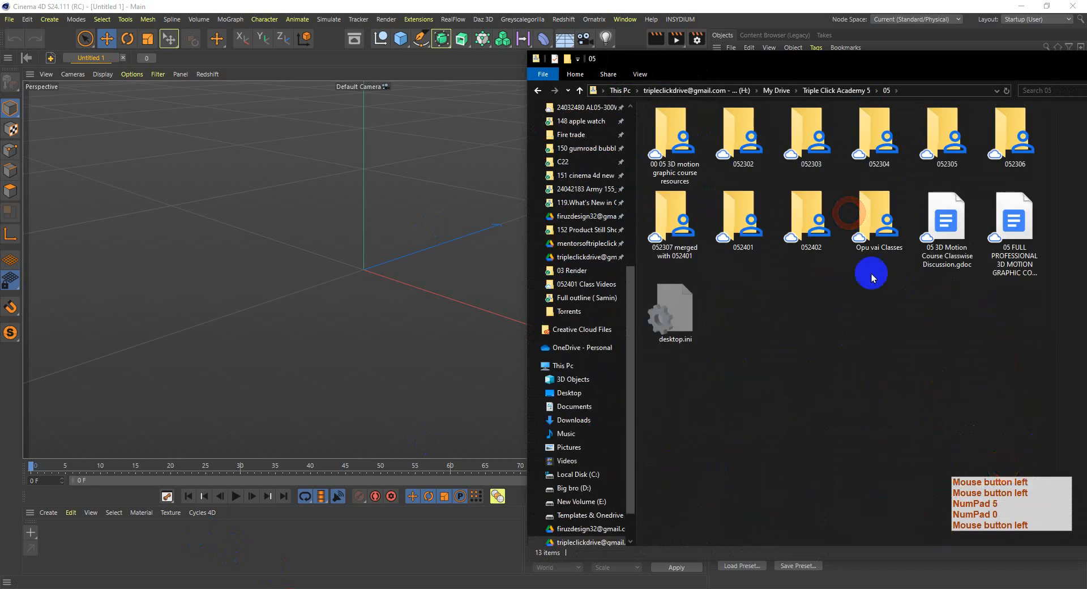
- Open the 052402 All Class Videos folder inside 052402 and preview the project files c8.c4d, C6b.c4d and C7.c4d
{"action": "double_click", "coordinate": [812, 207]}
{"action": "double_click", "coordinate": [686, 124]}
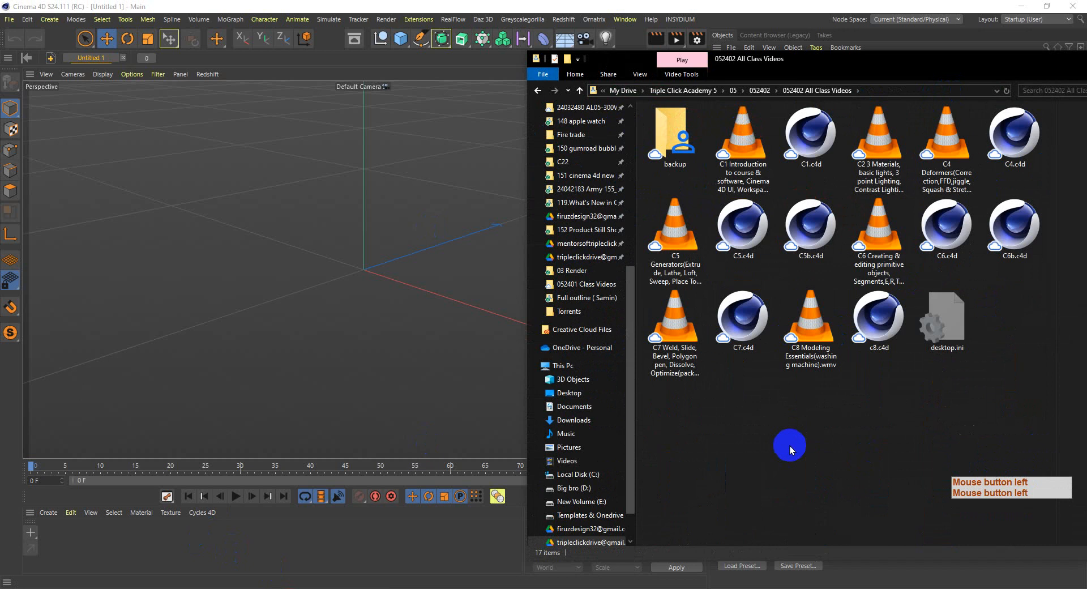
{"action": "left_click", "coordinate": [888, 331]}
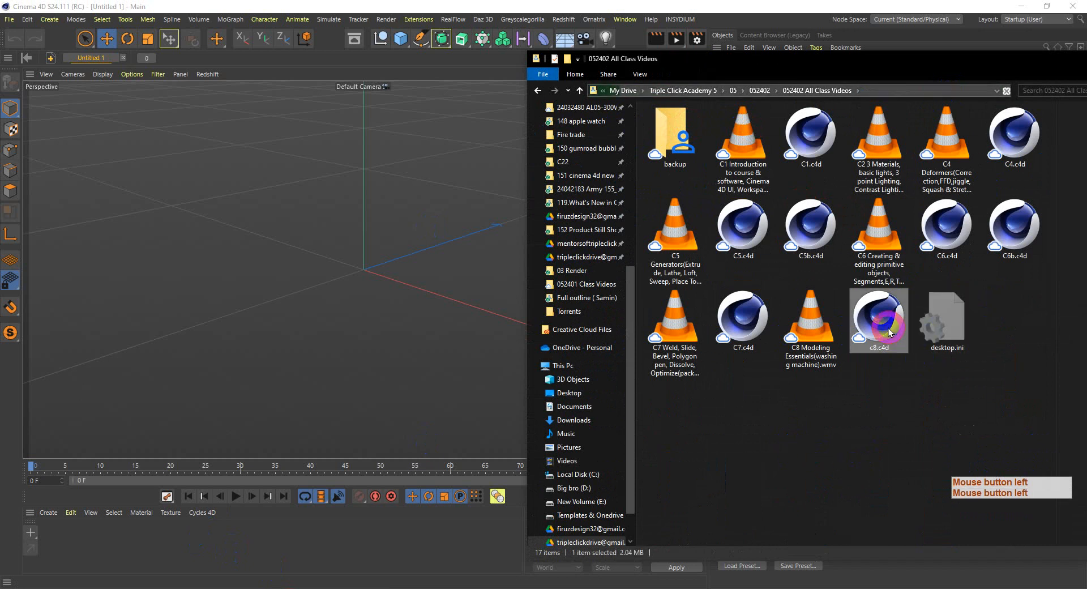
{"action": "left_click_drag", "start_coordinate": [937, 59], "coordinate": [731, 58]}
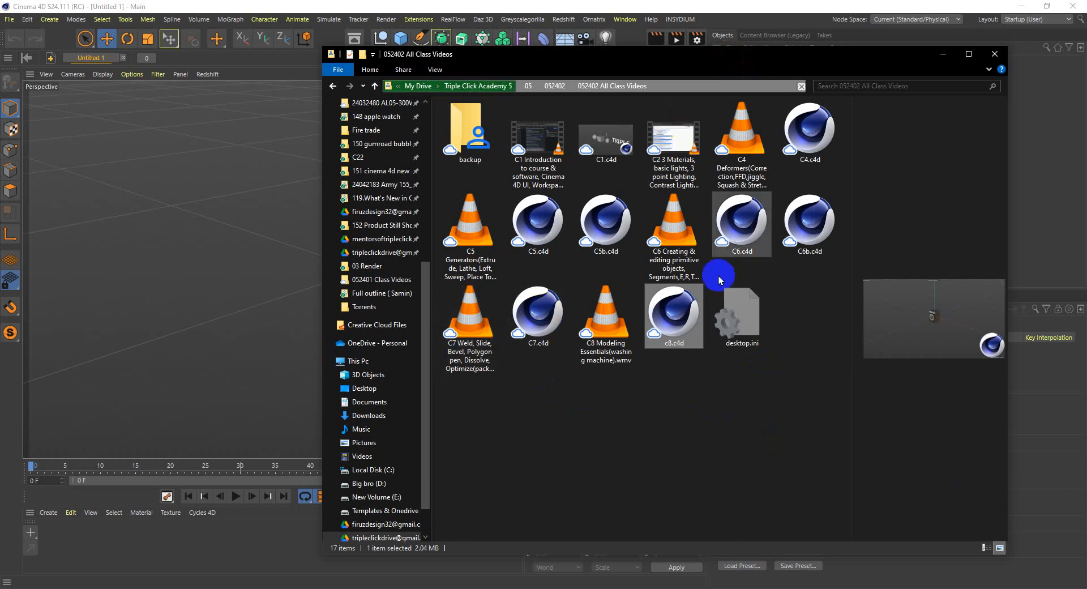
{"action": "left_click", "coordinate": [805, 229]}
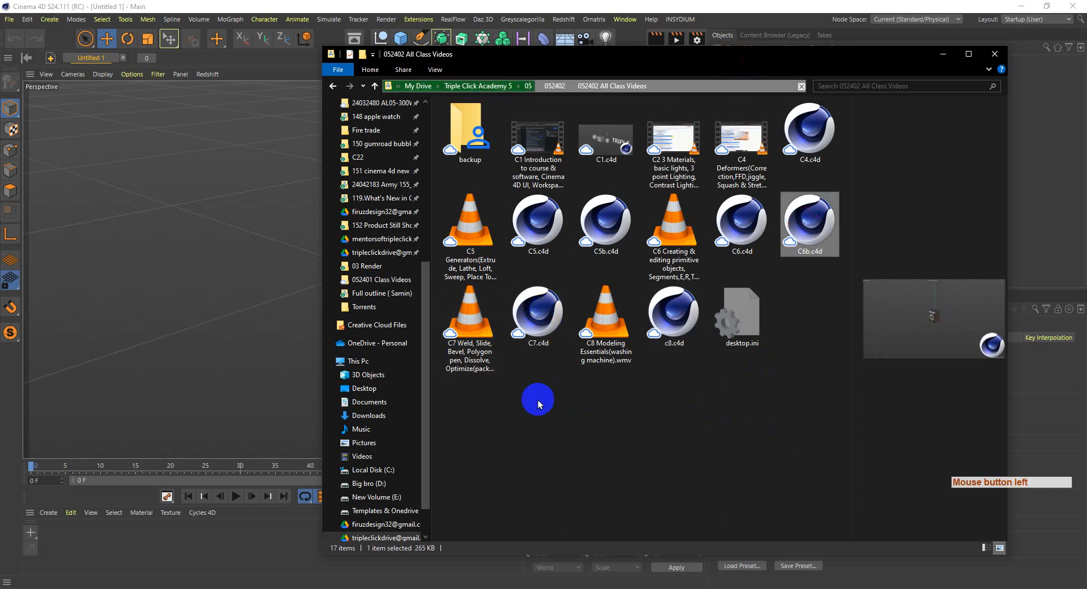
{"action": "left_click", "coordinate": [546, 322]}
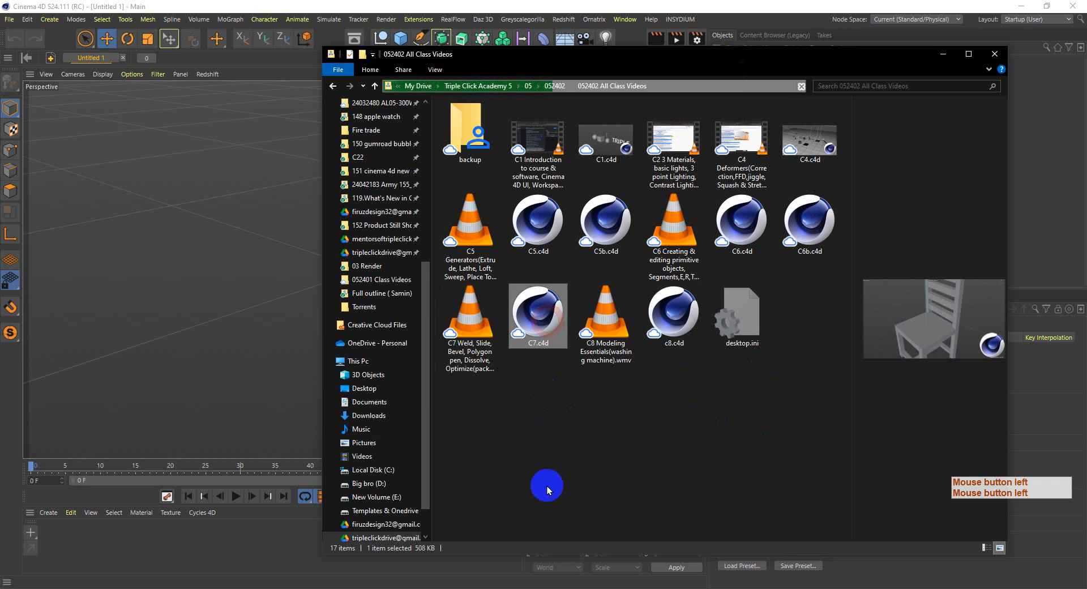
- Open C7.c4d in Cinema 4D and bring the project window to the front
{"action": "double_click", "coordinate": [547, 324]}
{"action": "left_click_drag", "start_coordinate": [547, 323], "coordinate": [164, 182]}
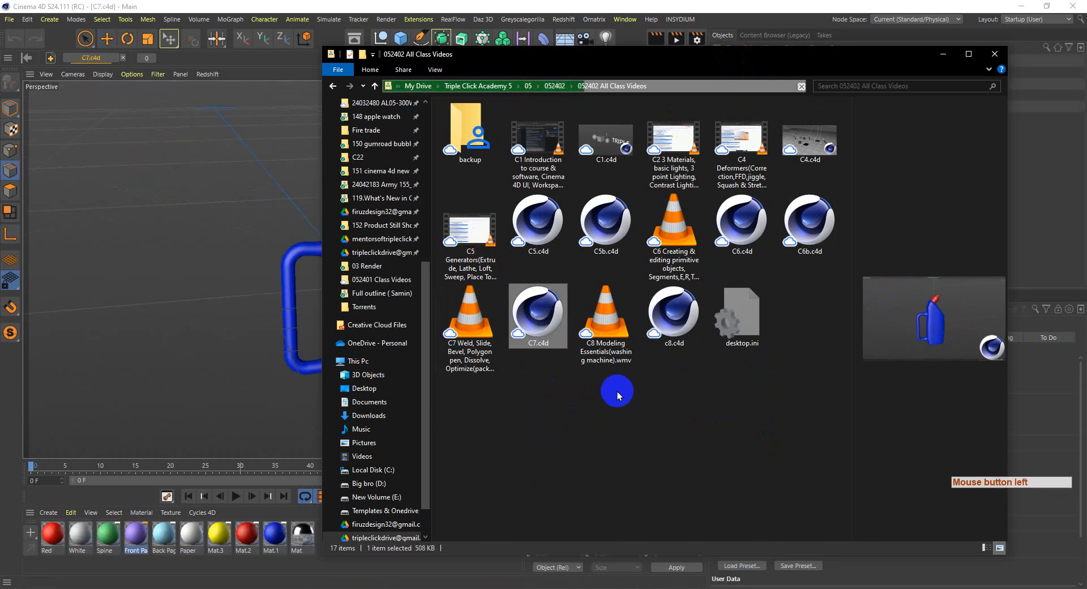
{"action": "left_click", "coordinate": [362, 5]}
- Expand the lays Packet hierarchy and make the packet visible in the viewport beside the harpic bottle
{"action": "left_click", "coordinate": [714, 74]}
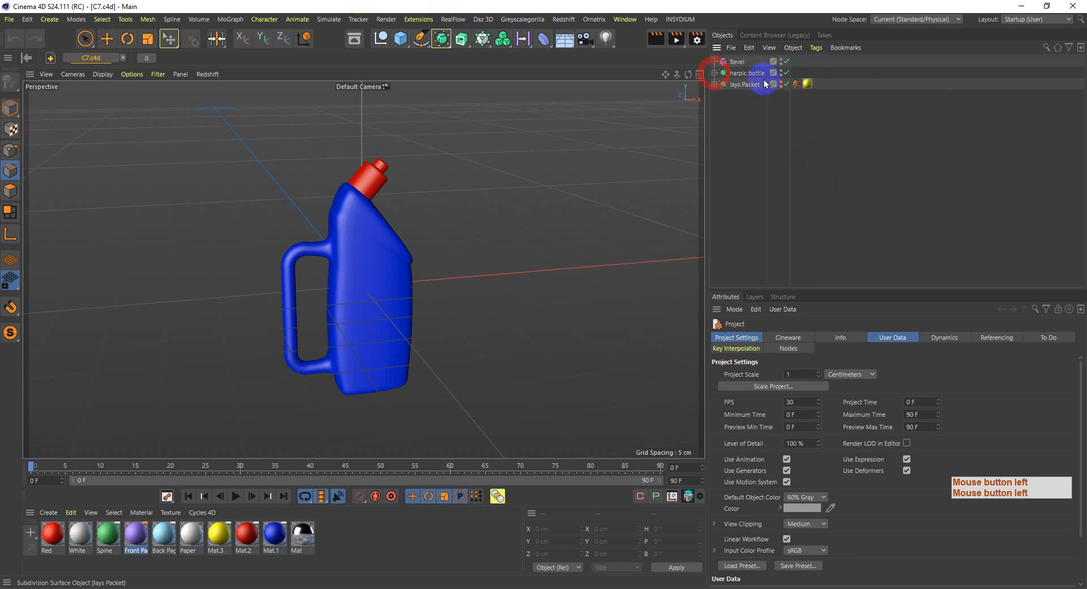
{"action": "left_click", "coordinate": [715, 85]}
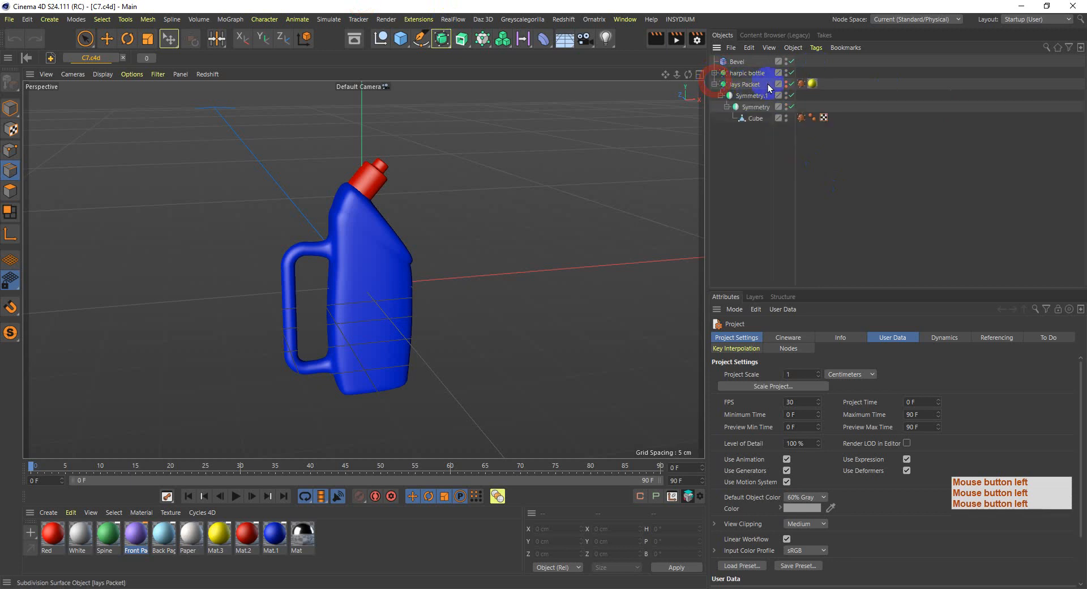
{"action": "left_click", "coordinate": [784, 83], "text": "alt"}
{"action": "middle_click_drag", "start_coordinate": [227, 267], "coordinate": [316, 264], "text": "alt"}
{"action": "scroll", "coordinate": [377, 181], "scroll_direction": "down", "scroll_amount": 2}
- Copy the lays Packet object with its hierarchy in Model mode and paste it into a new project
{"action": "left_click", "coordinate": [743, 84]}
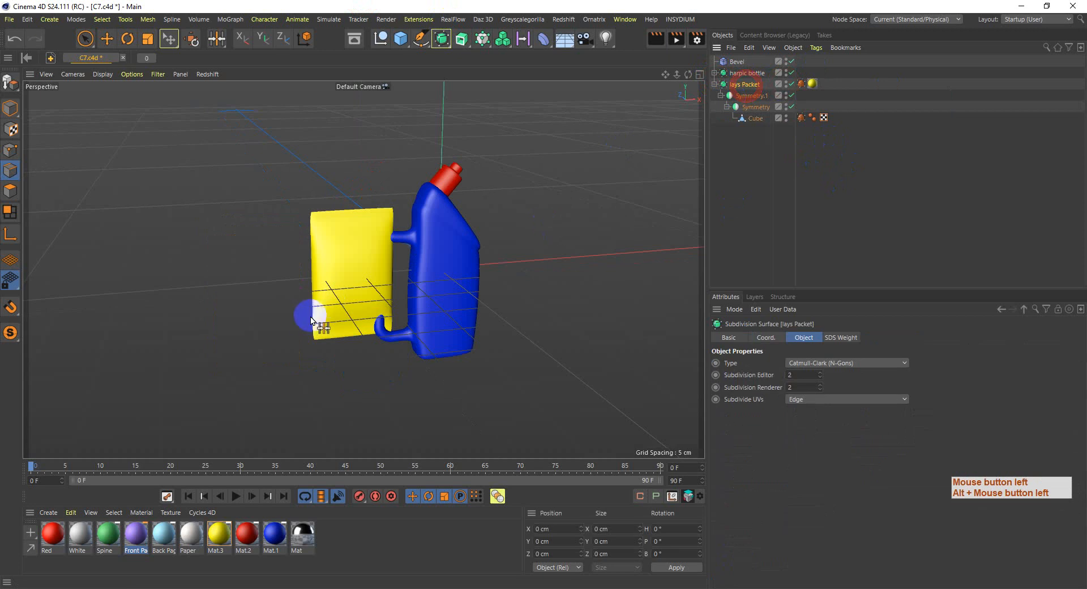
{"action": "left_click", "coordinate": [11, 105]}
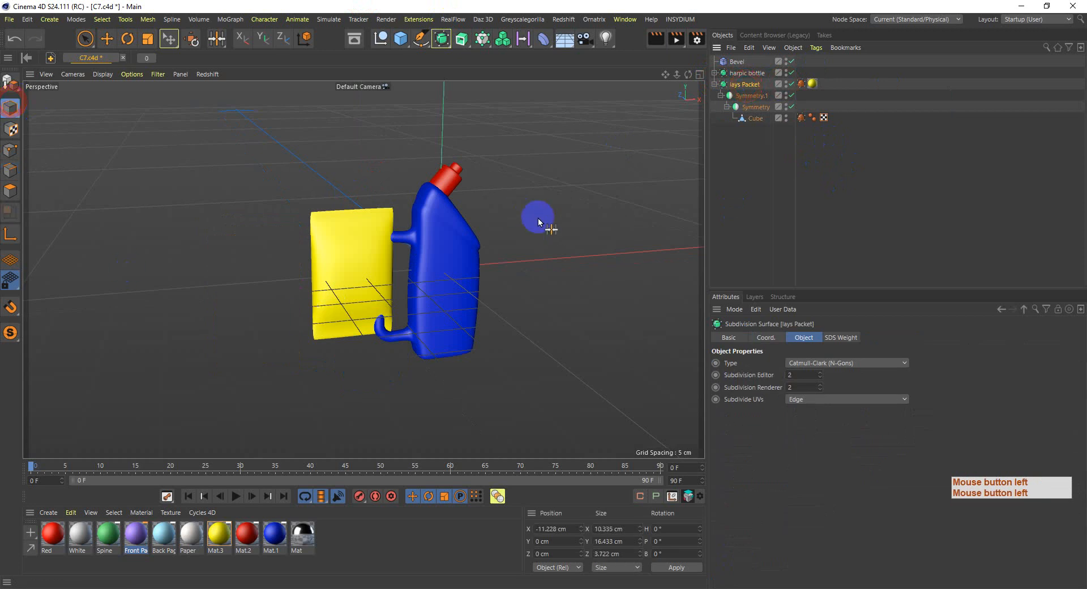
{"action": "left_click", "coordinate": [755, 85]}
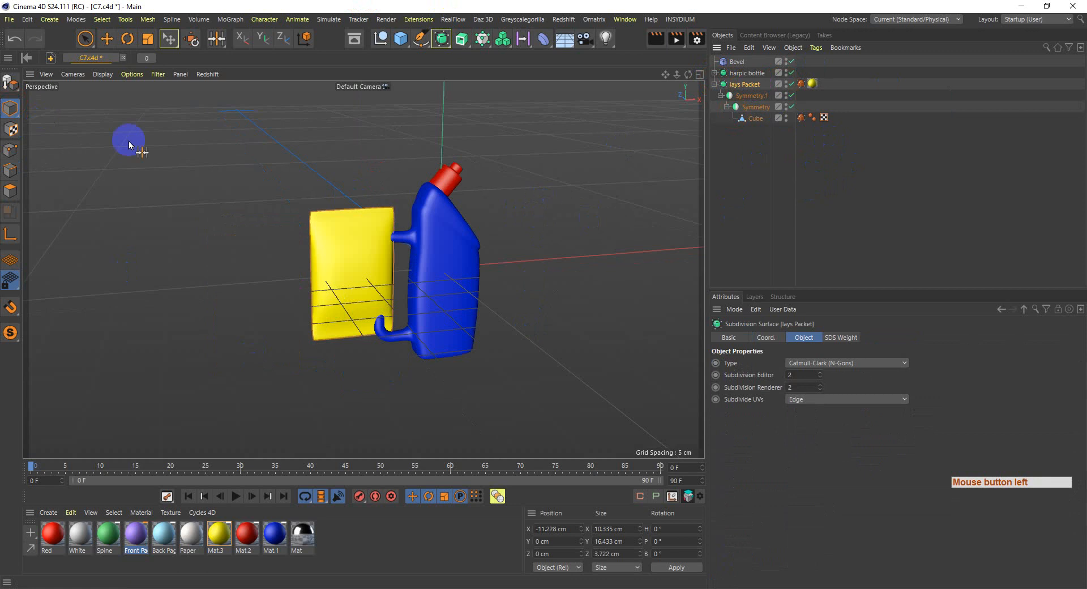
{"action": "left_click", "coordinate": [738, 85]}
{"action": "key", "text": "c"}
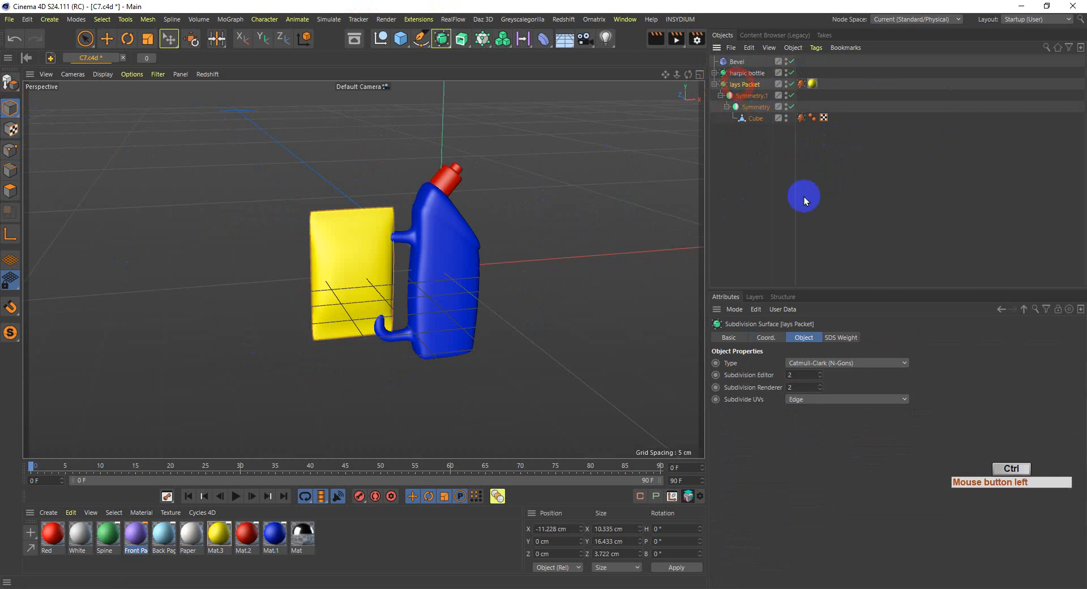
{"action": "left_click", "coordinate": [9, 19]}
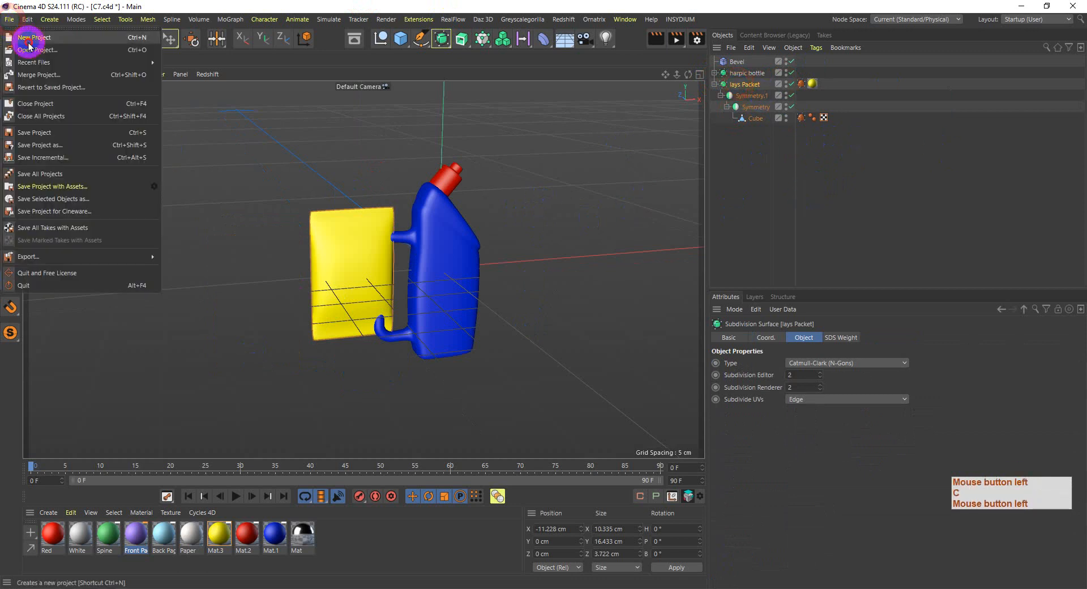
{"action": "left_click", "coordinate": [21, 32]}
{"action": "key", "text": "ctrl+v"}
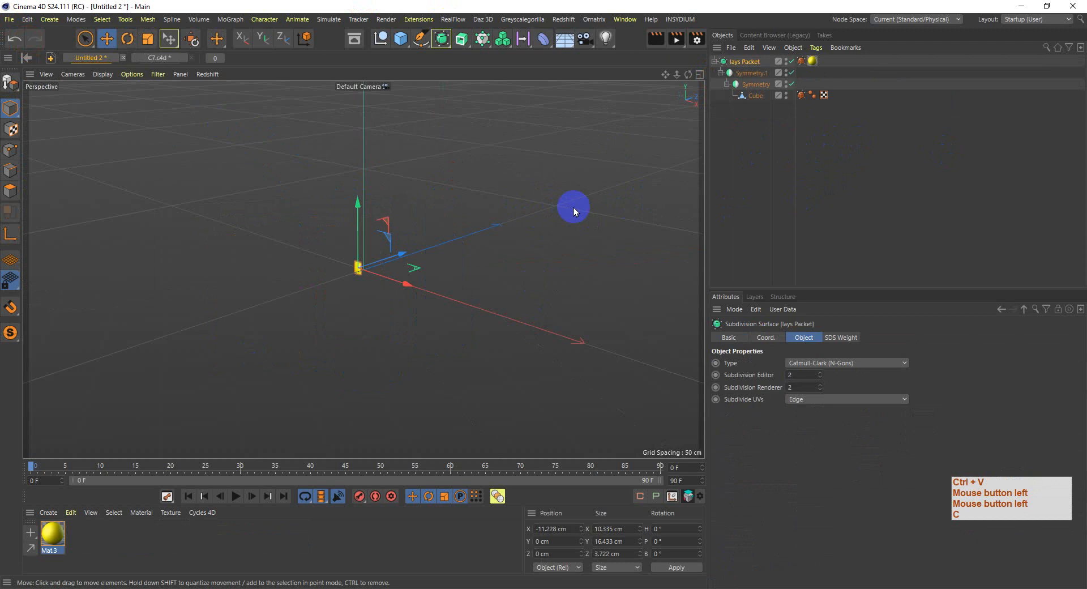
- Reset the pasted lays Packet's position to the world origin
{"action": "left_click_drag", "start_coordinate": [250, 270], "coordinate": [412, 294], "text": "alt"}
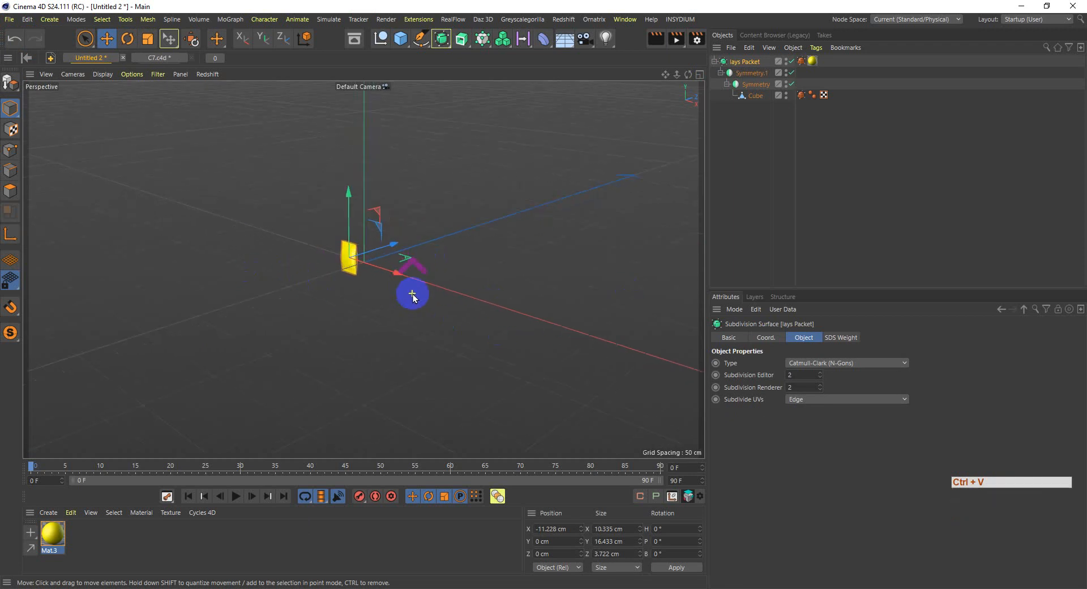
{"action": "left_click", "coordinate": [190, 40]}
{"action": "left_click_drag", "start_coordinate": [388, 300], "coordinate": [429, 340], "text": "alt"}
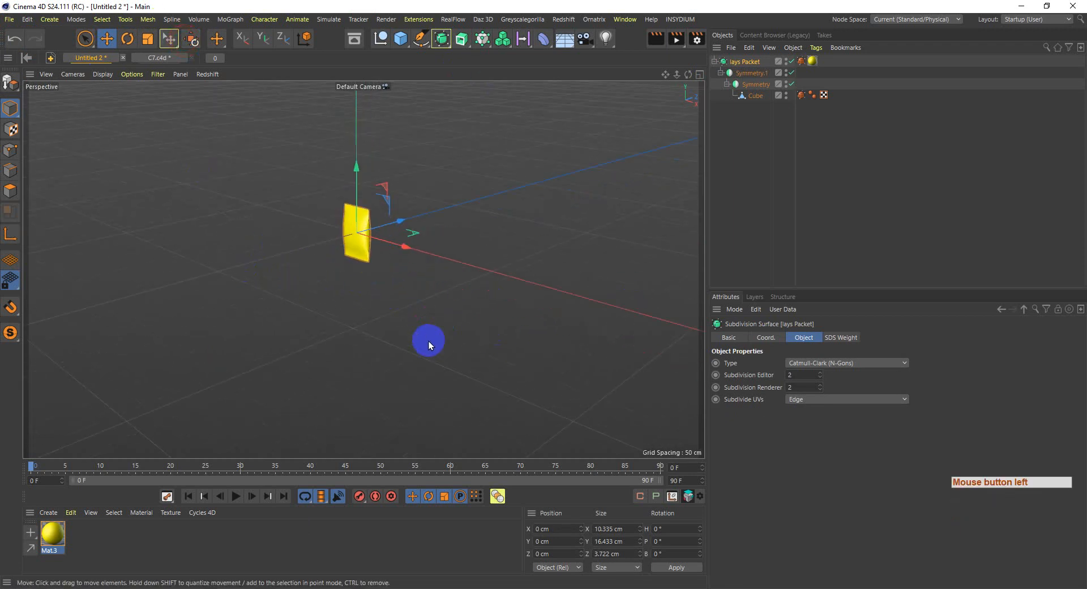
- Save the new project as C9 in the 052402 All Class Videos folder inside 05 > 052402
{"action": "key", "text": "ctrl+s"}
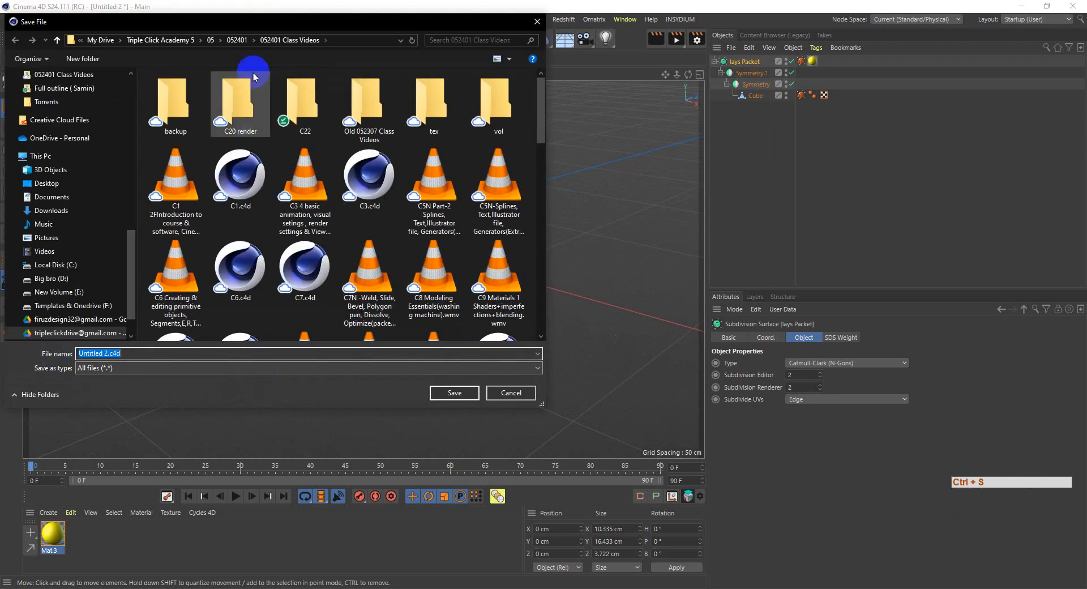
{"action": "left_click", "coordinate": [236, 40]}
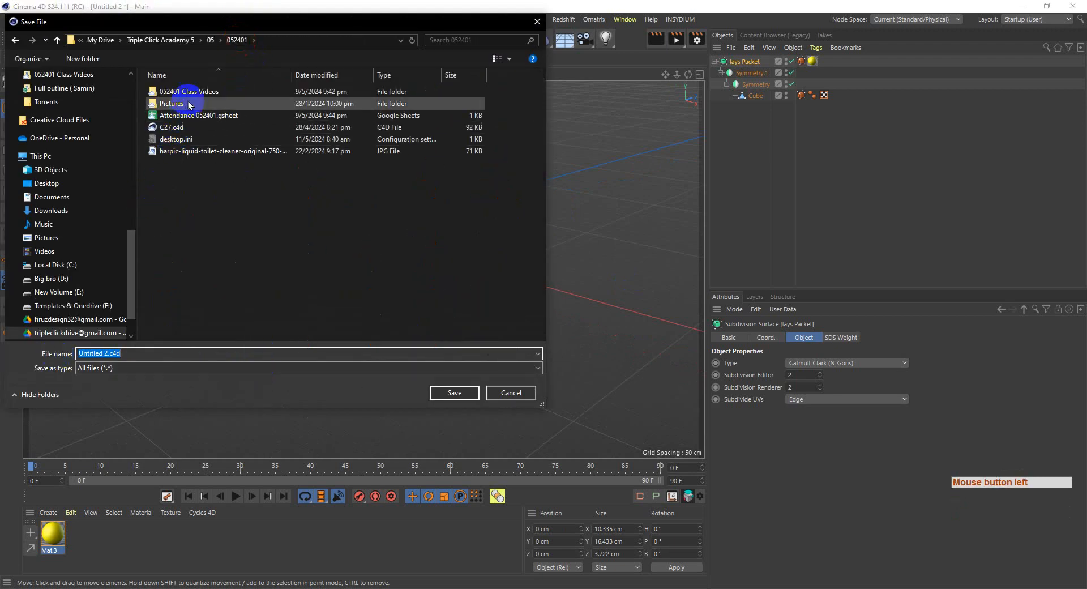
{"action": "left_click", "coordinate": [211, 40]}
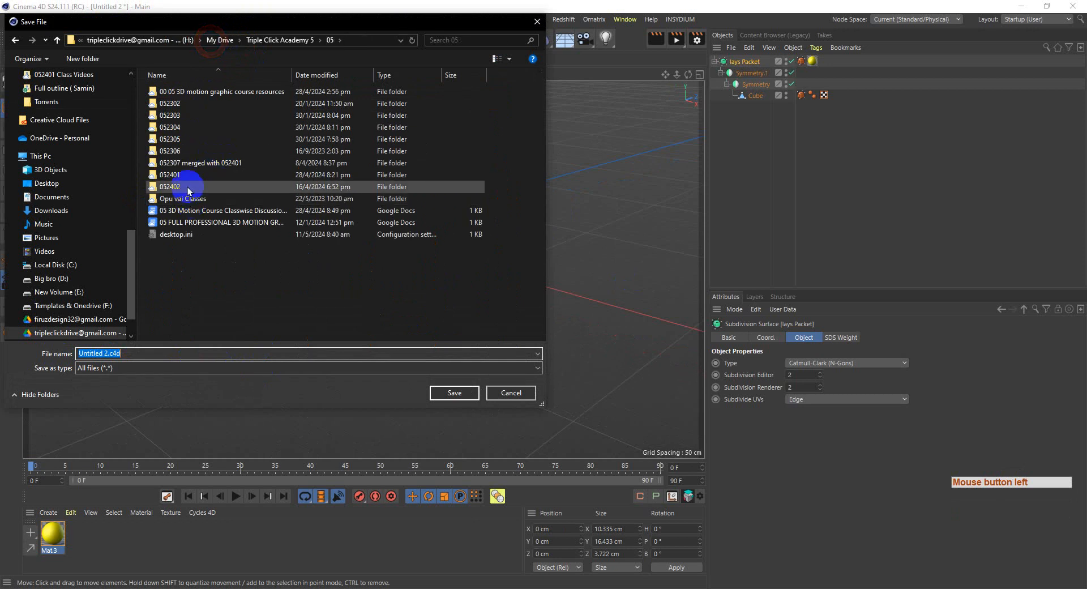
{"action": "double_click", "coordinate": [188, 183]}
{"action": "double_click", "coordinate": [210, 91]}
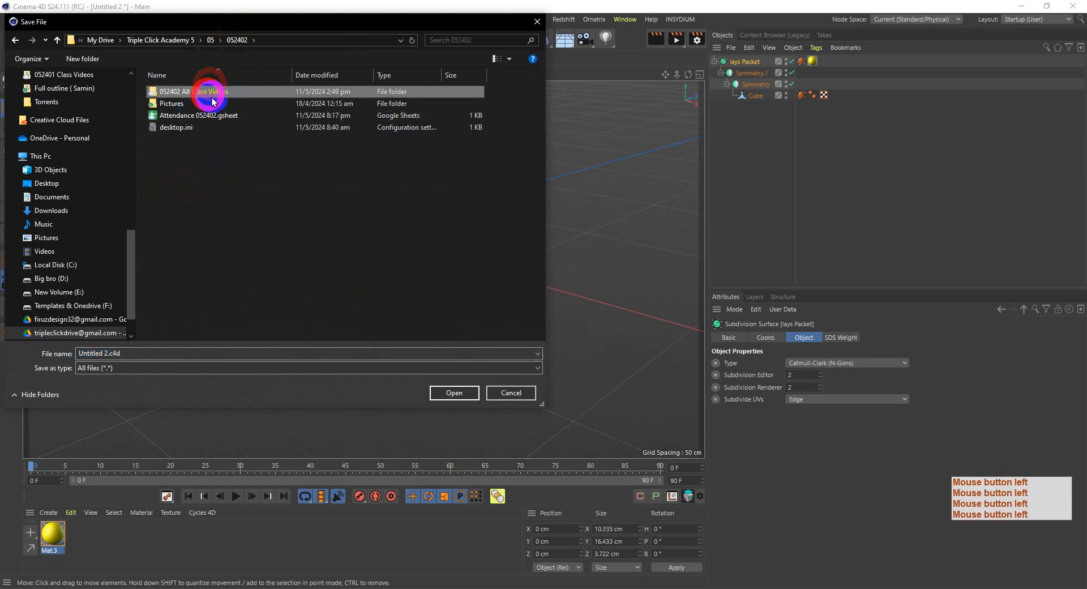
{"action": "left_click", "coordinate": [256, 352]}
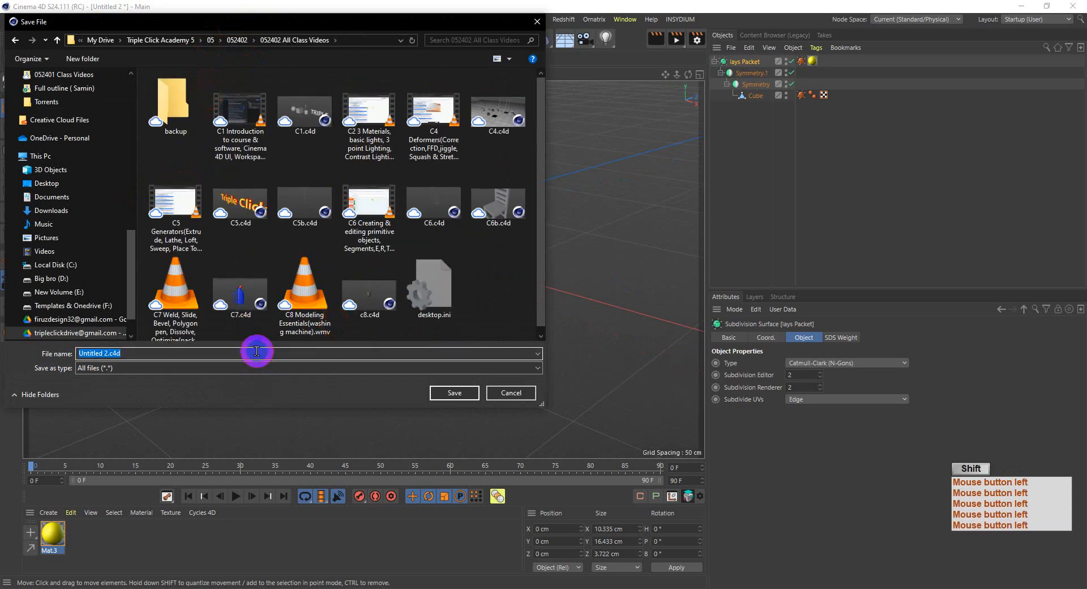
{"action": "type", "text": "C9"}
{"action": "key", "text": "Return"}
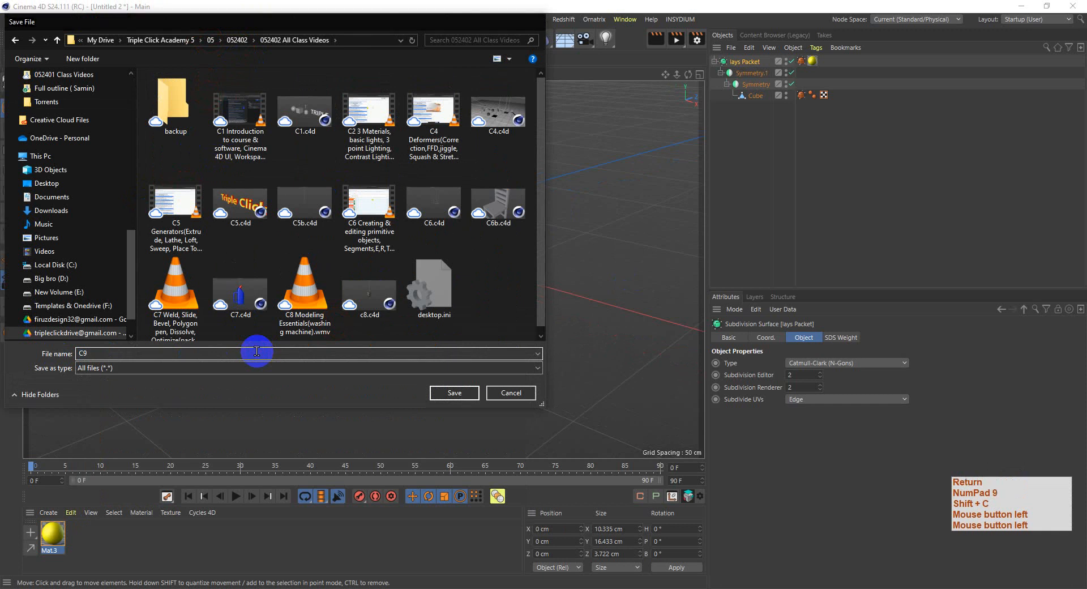
{"action": "scroll", "coordinate": [335, 222], "scroll_direction": "up", "scroll_amount": 8}
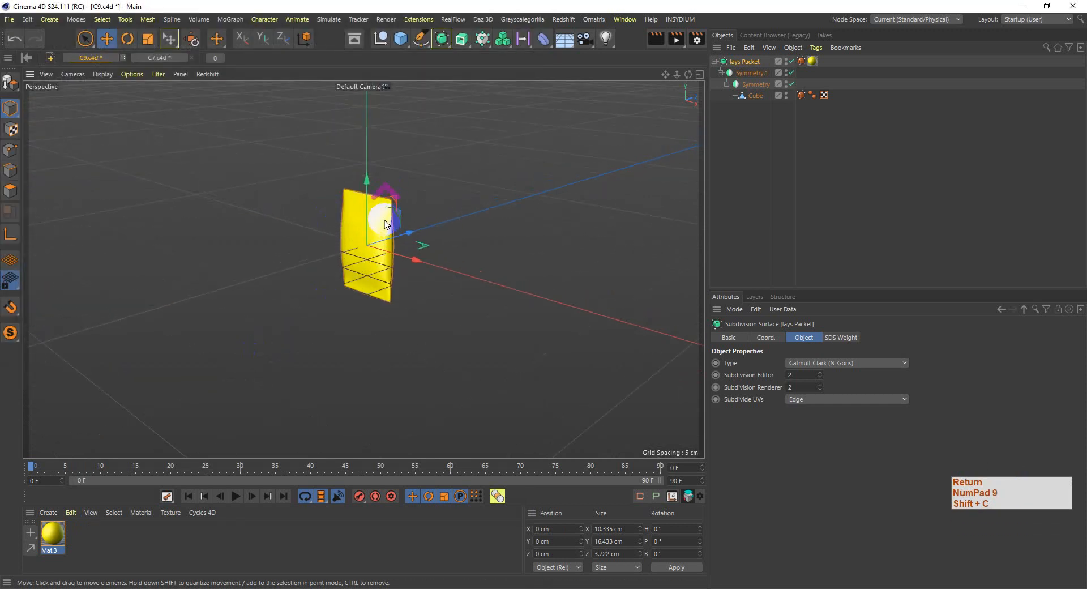
{"action": "left_click_drag", "start_coordinate": [317, 253], "coordinate": [374, 234], "text": "alt"}
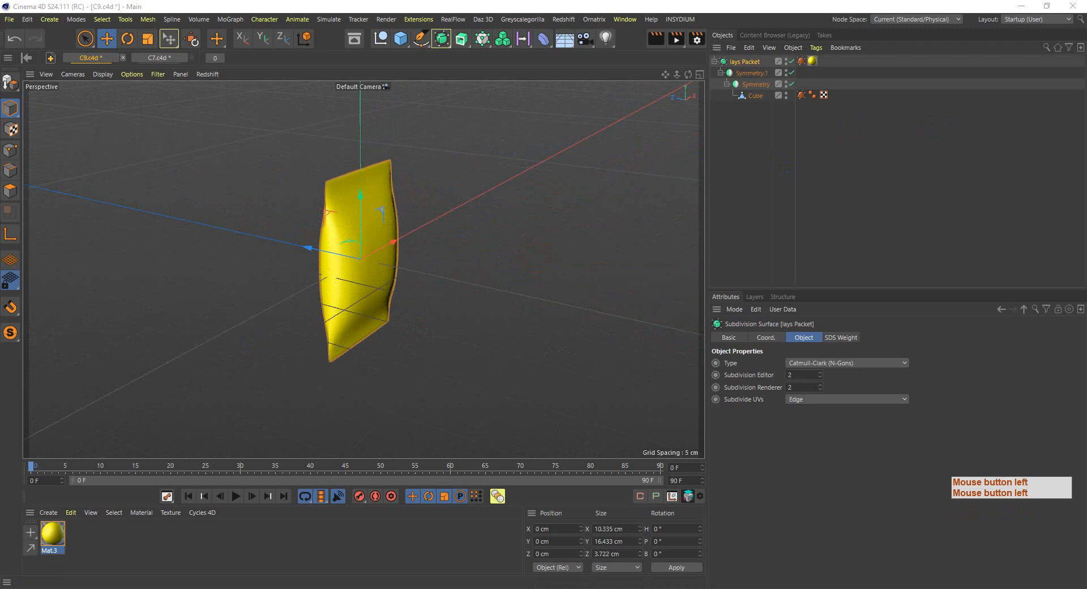
- Switch to the Google Meet call and turn off the camera's background blur in the video effects
{"action": "left_click_drag", "start_coordinate": [481, 1], "coordinate": [531, 1]}
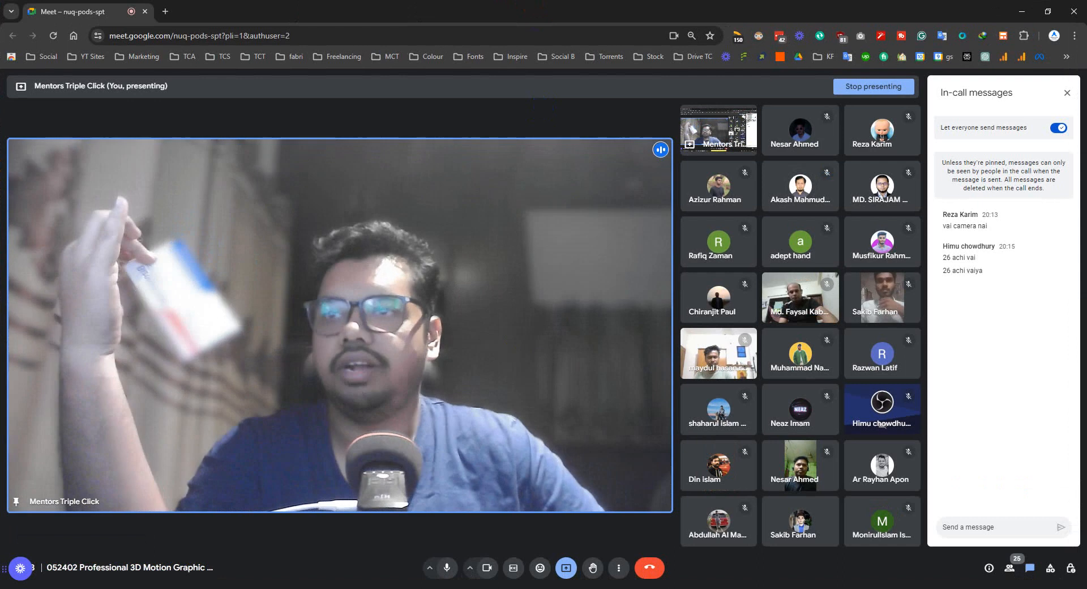
{"action": "left_click", "coordinate": [618, 567]}
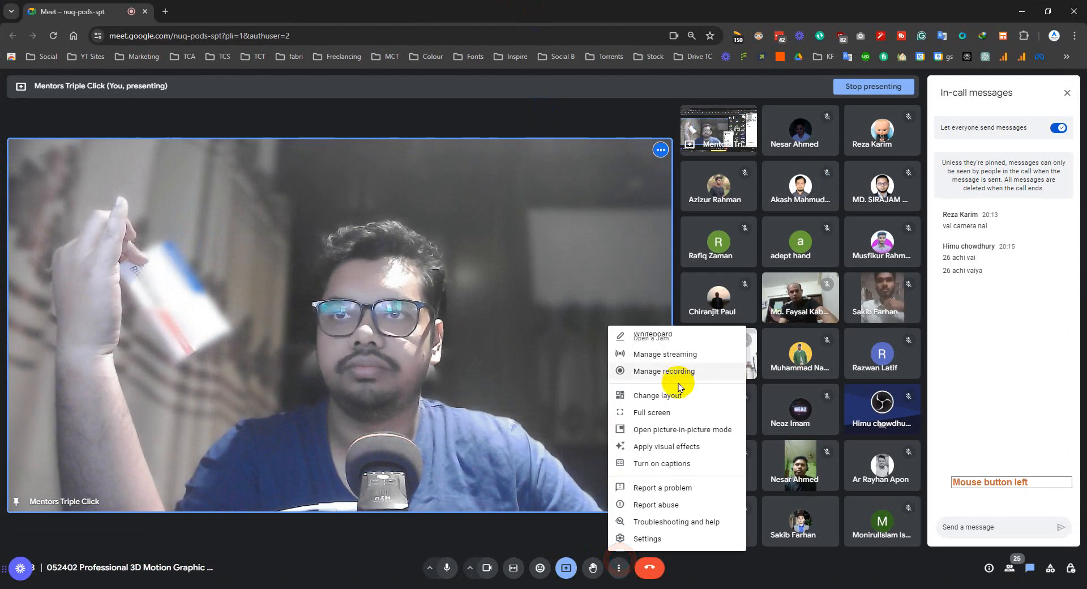
{"action": "left_click", "coordinate": [652, 538]}
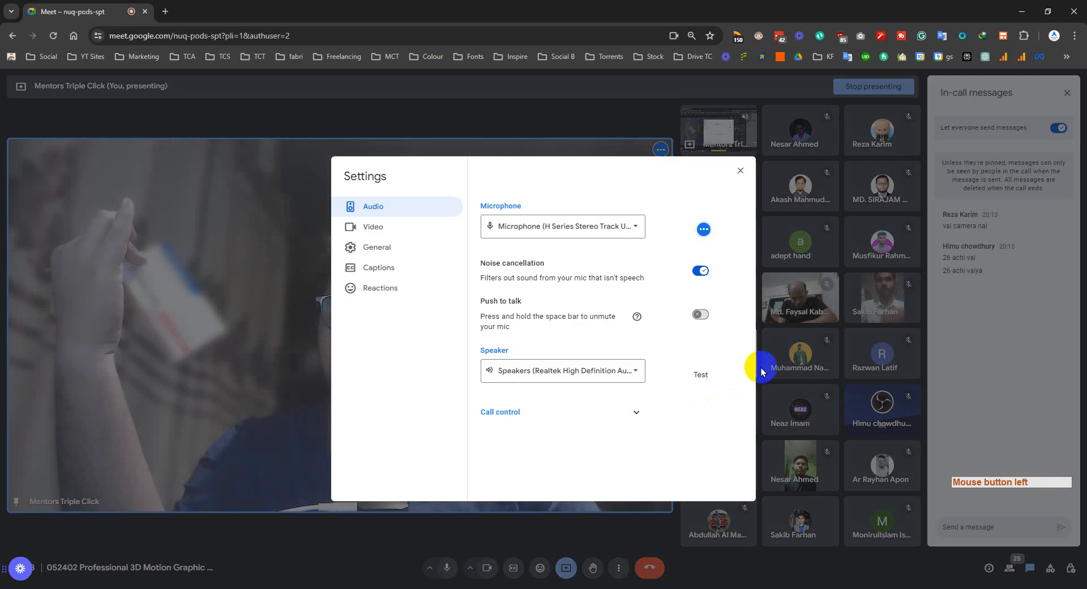
{"action": "left_click", "coordinate": [378, 228]}
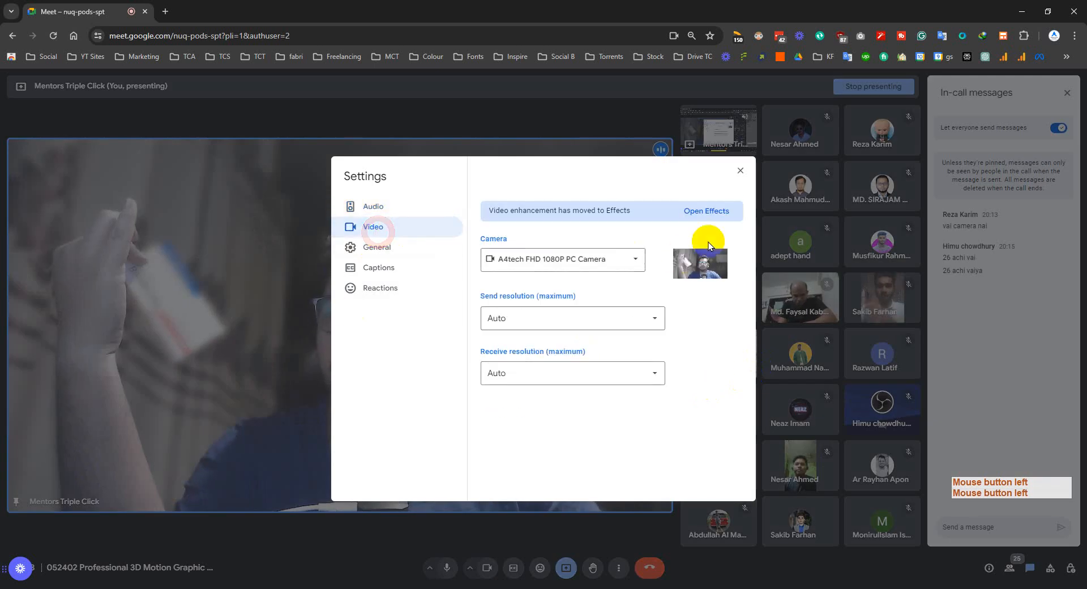
{"action": "left_click", "coordinate": [714, 210]}
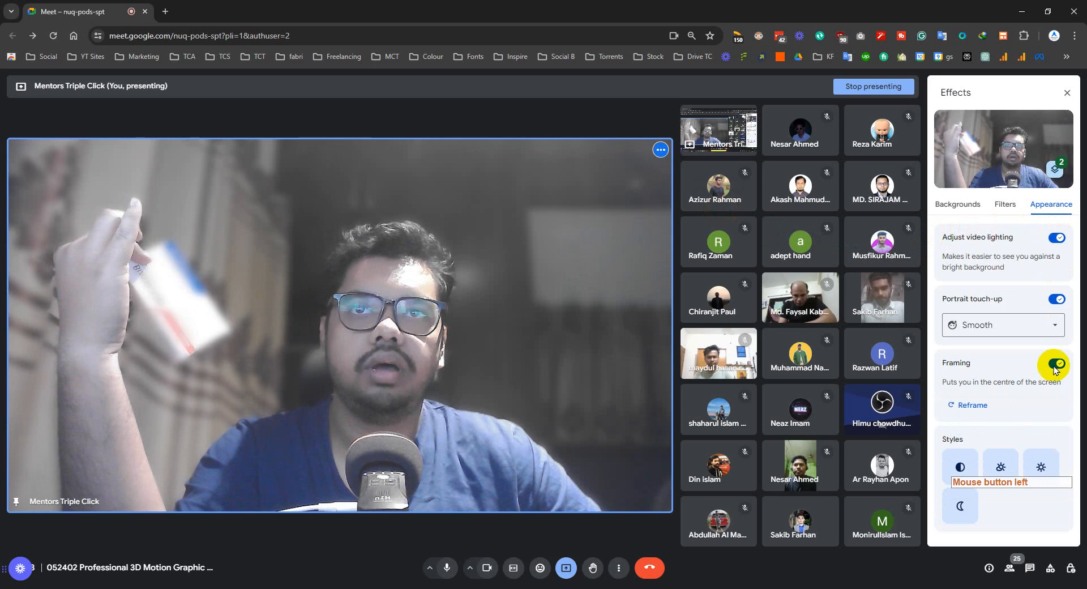
{"action": "left_click", "coordinate": [1005, 209]}
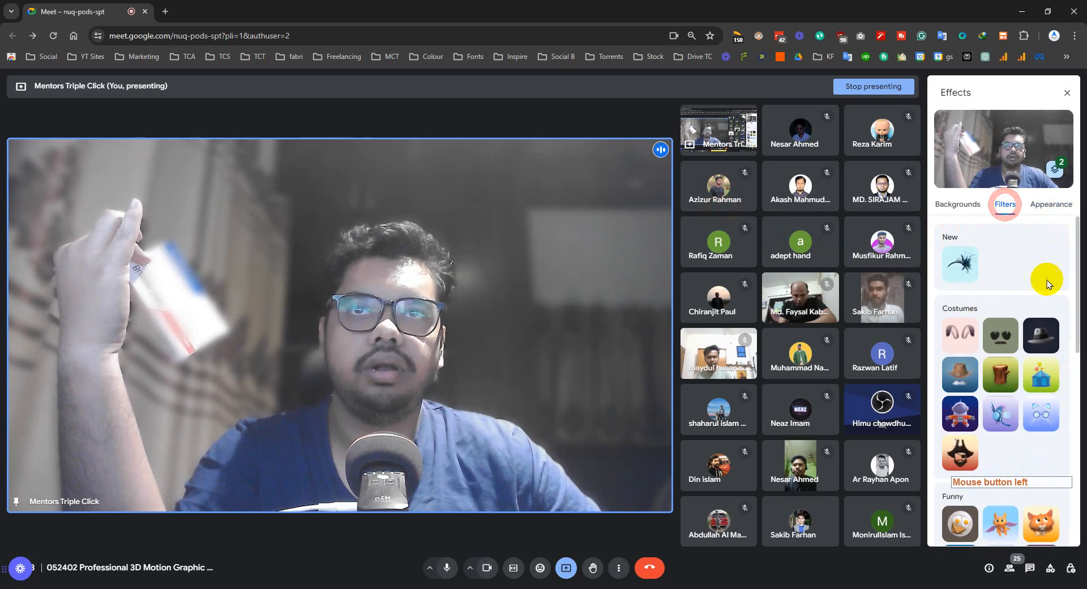
{"action": "left_click", "coordinate": [961, 209]}
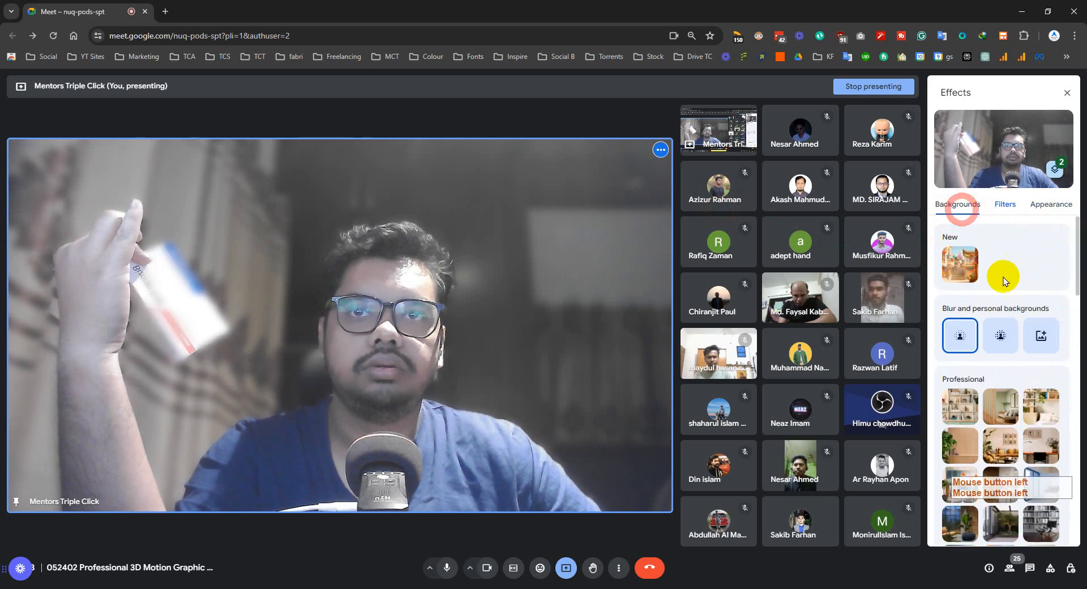
{"action": "left_click", "coordinate": [965, 337]}
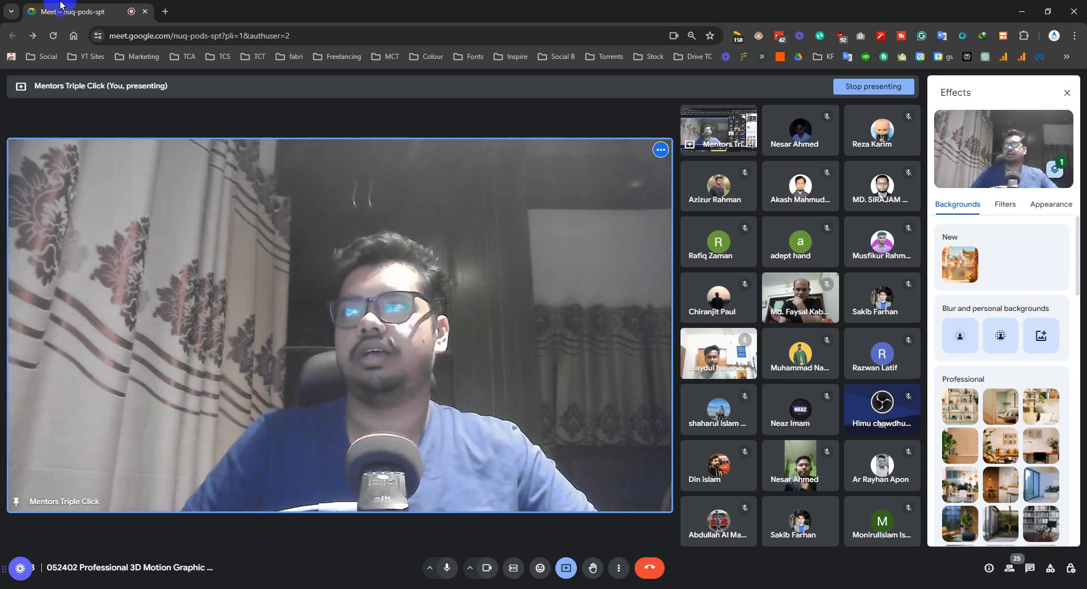
- Switch to the Chrome window with the course outline and search Google for "medicine box dice" in a new tab
{"action": "left_click", "coordinate": [65, 1]}
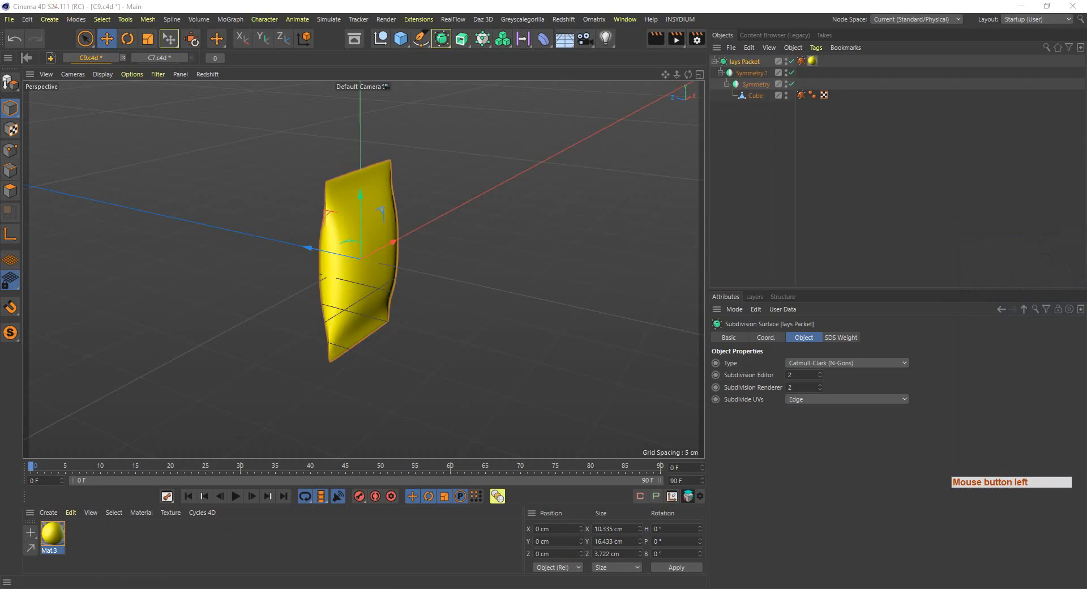
{"action": "mouse_move", "coordinate": [358, 554]}
{"action": "left_click", "coordinate": [419, 552]}
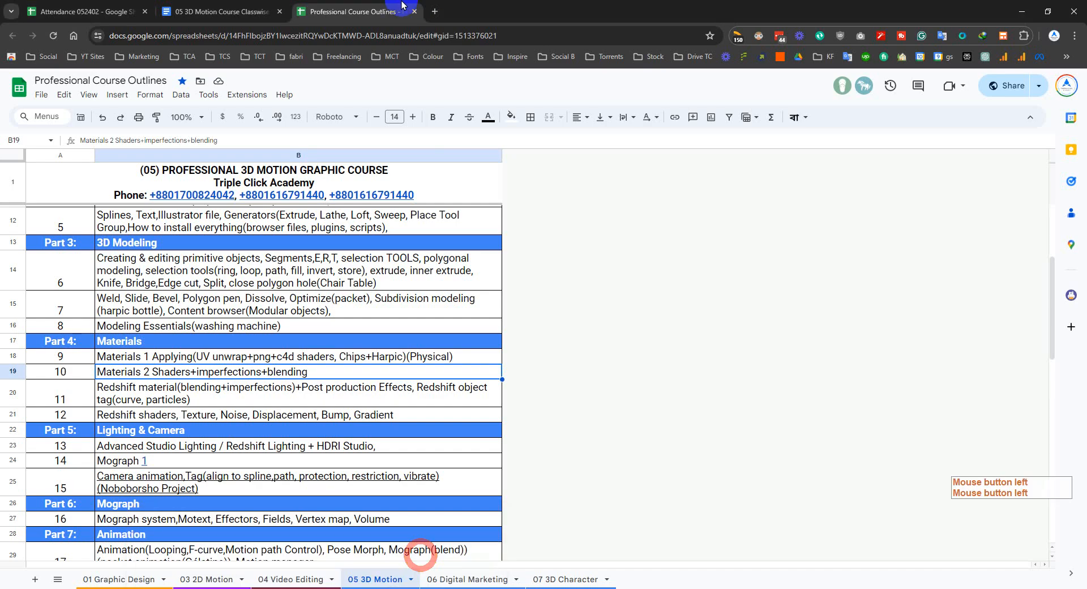
{"action": "left_click", "coordinate": [433, 11]}
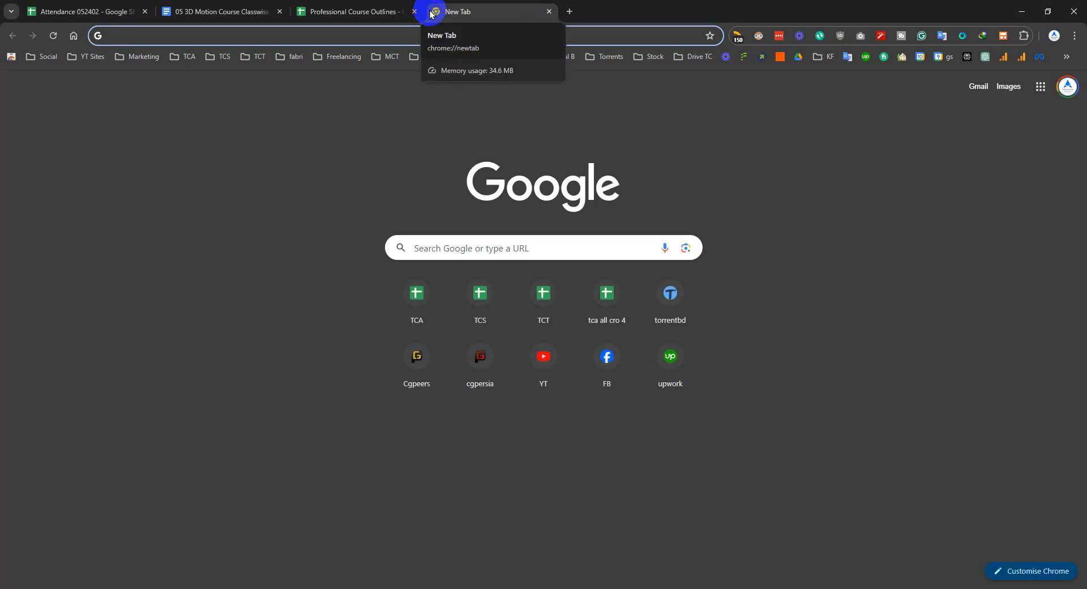
{"action": "type", "text": "medicine "}
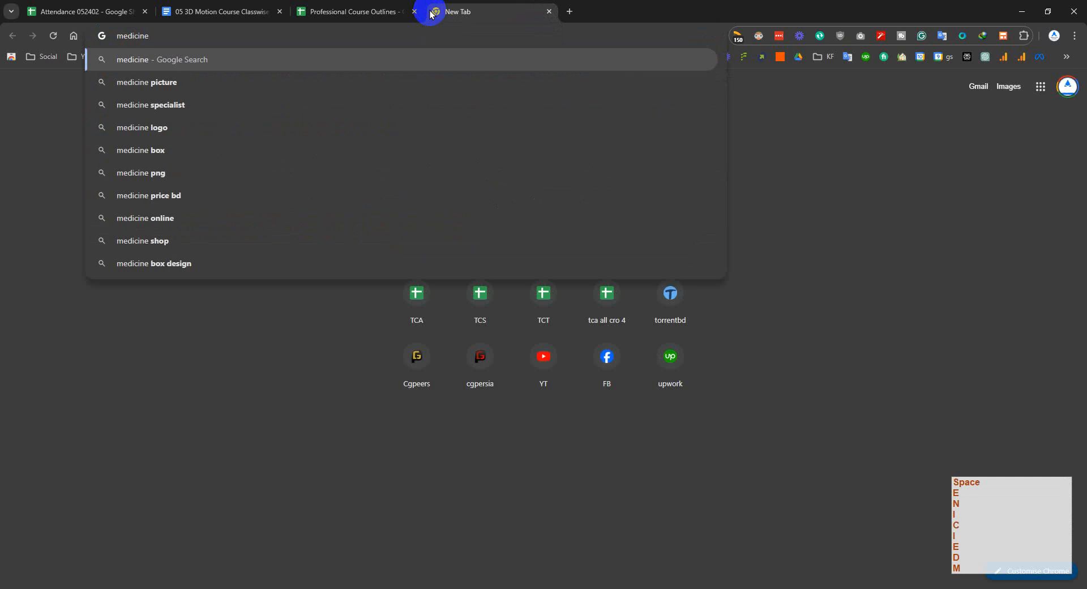
{"action": "type", "text": "box flat"}
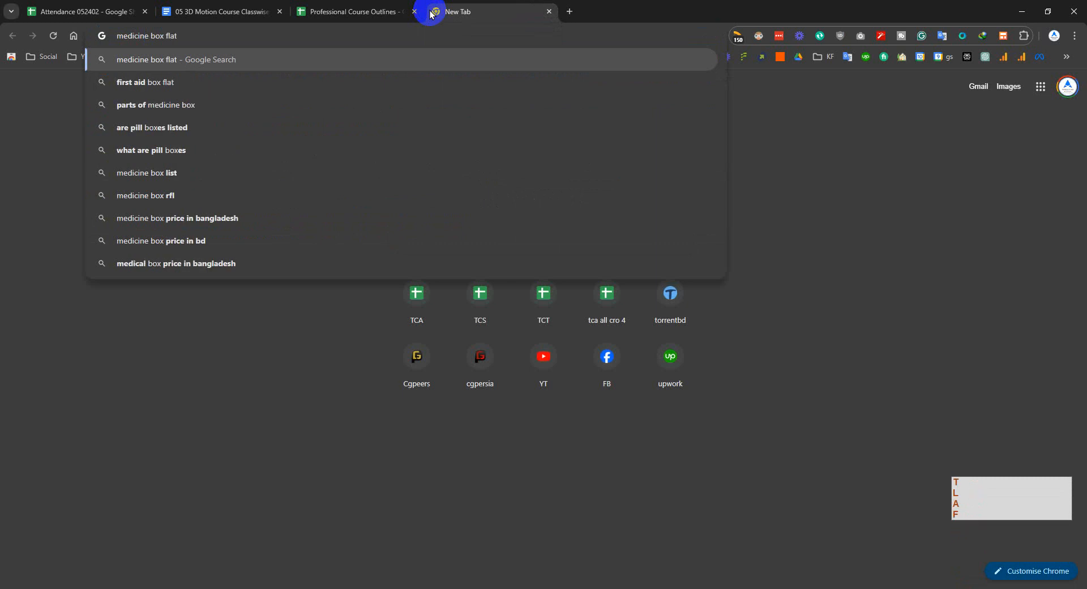
{"action": "key", "text": "BackSpace"}
{"action": "key", "text": "BackSpace"}
{"action": "key", "text": "BackSpace"}
{"action": "key", "text": "BackSpace"}
{"action": "type", "text": "dice"}
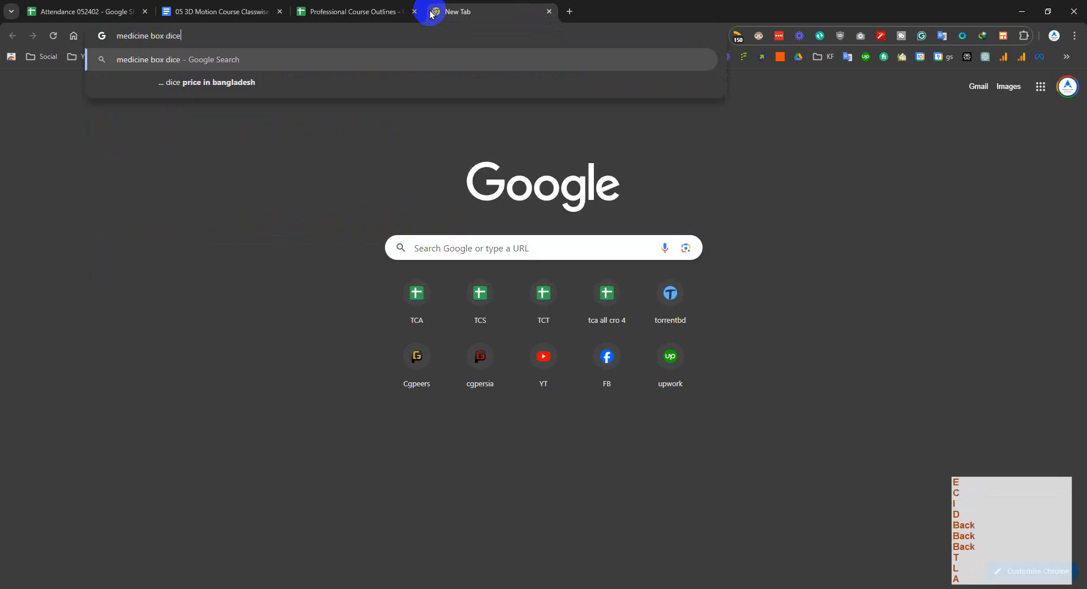
{"action": "key", "text": "Return"}
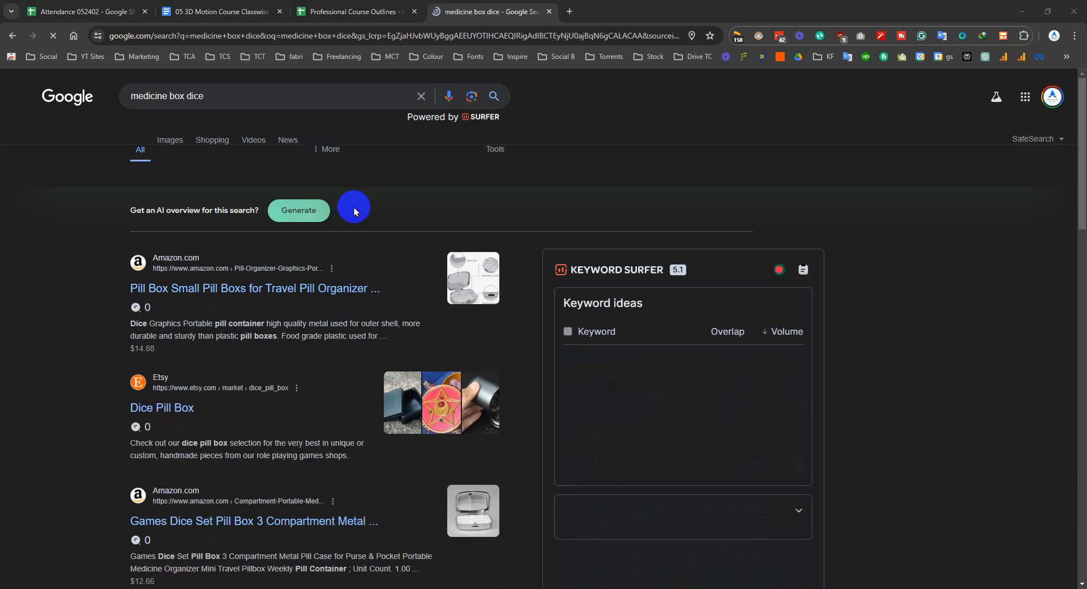
- Search Google Images for "medicine box design" and preview the Shutterstock medicine box image with the unfolded layout
{"action": "left_click", "coordinate": [178, 141]}
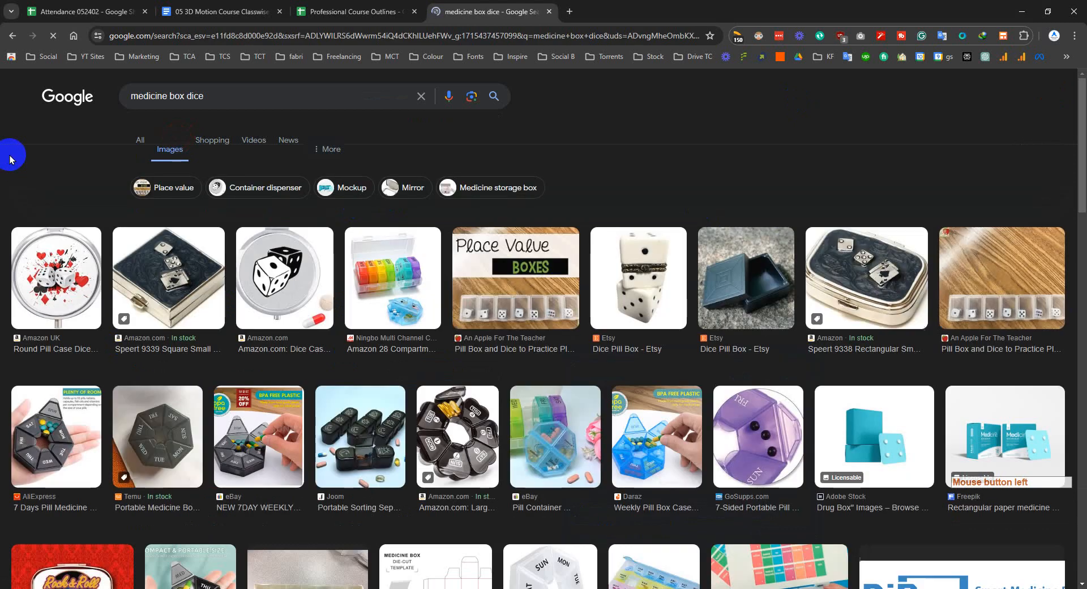
{"action": "double_click", "coordinate": [194, 96]}
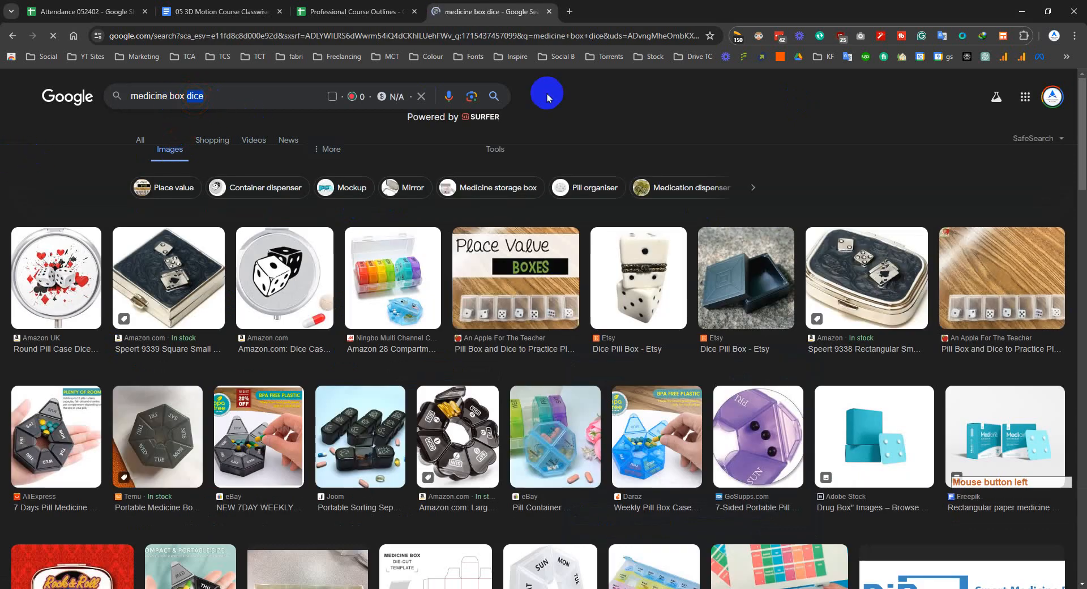
{"action": "type", "text": "design"}
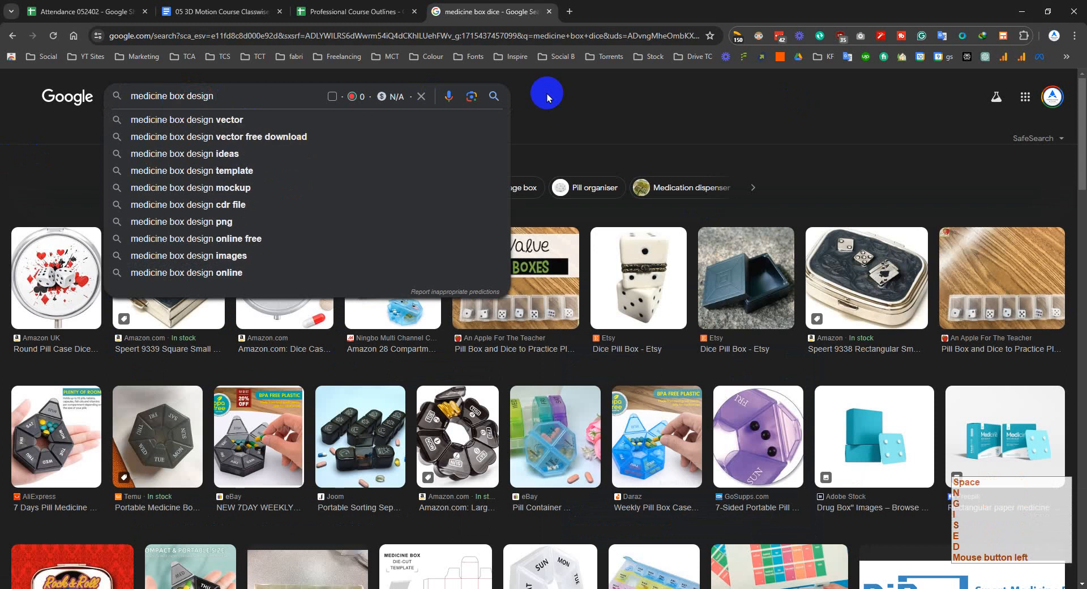
{"action": "key", "text": "Return"}
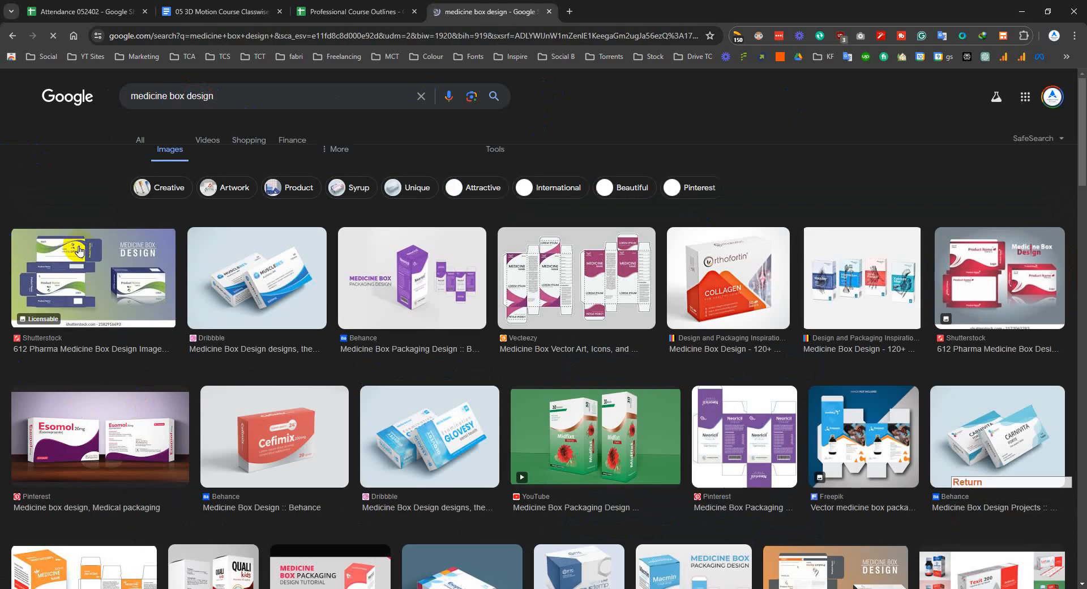
{"action": "left_click", "coordinate": [89, 255]}
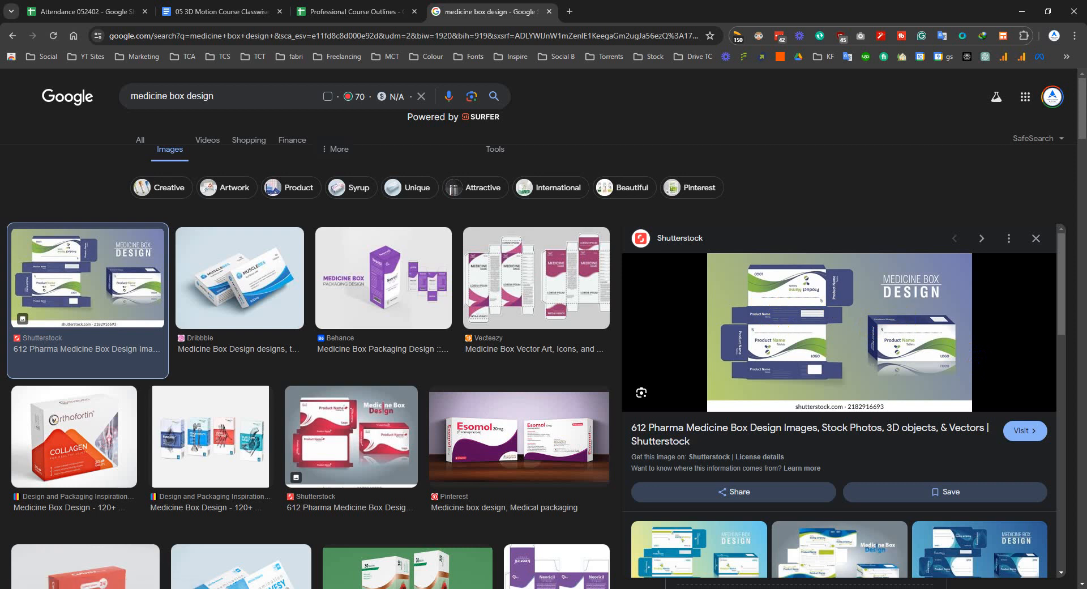
- Switch to Cinema 4D and select the Symmetry.1 object together with its children
{"action": "left_click", "coordinate": [226, 588]}
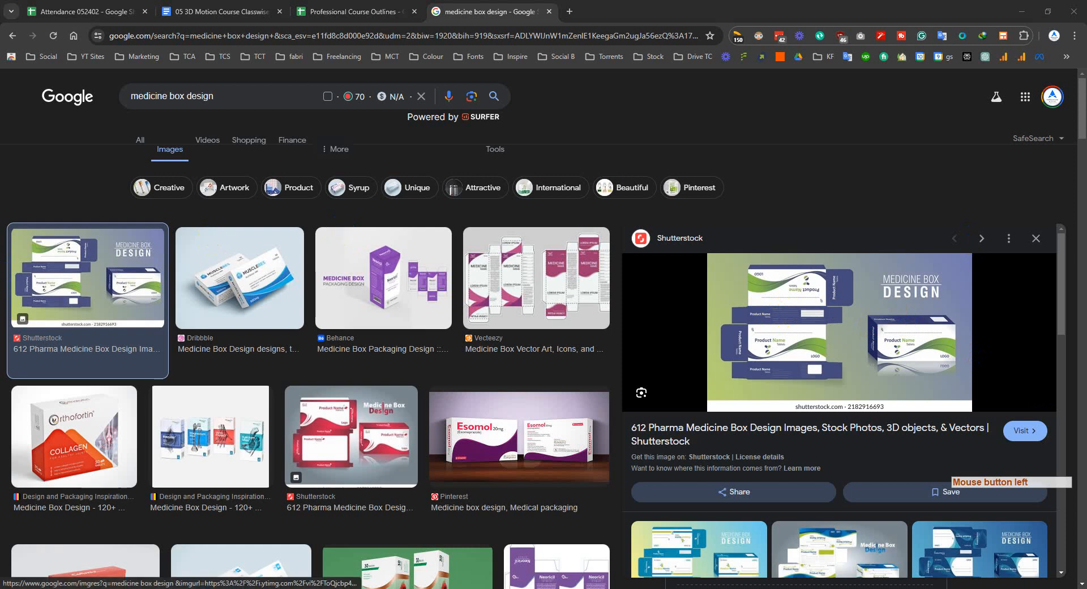
{"action": "left_click", "coordinate": [339, 588]}
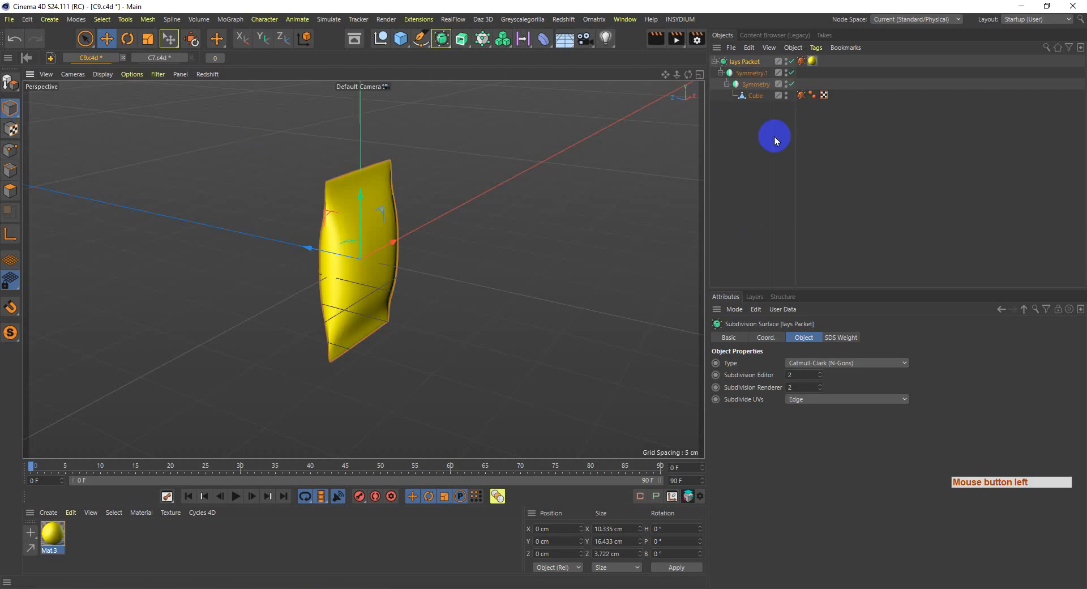
{"action": "left_click_drag", "start_coordinate": [394, 329], "coordinate": [343, 300], "text": "alt"}
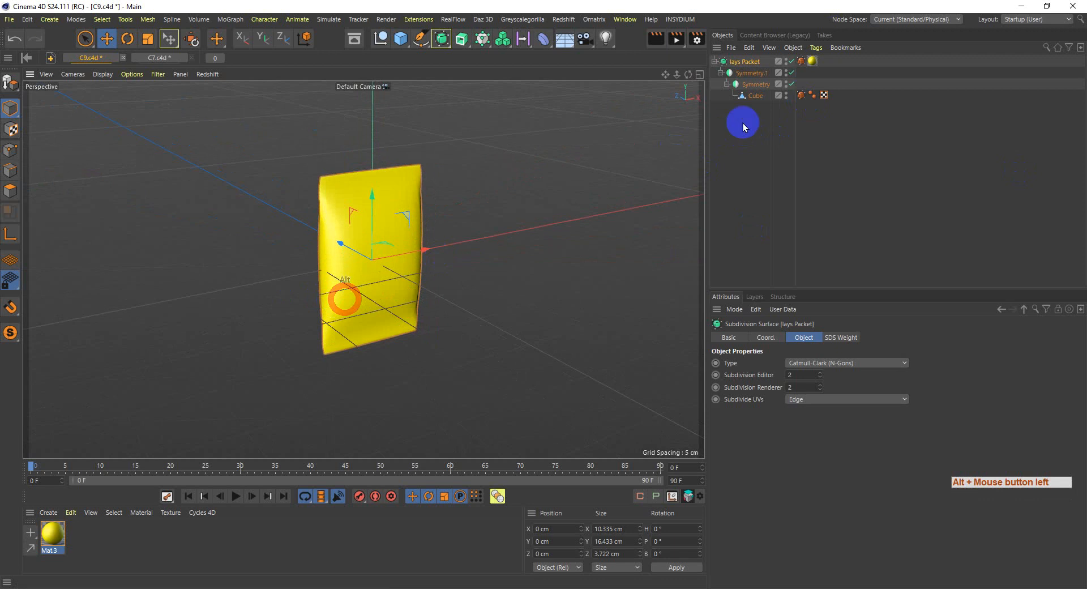
{"action": "middle_click", "coordinate": [754, 76]}
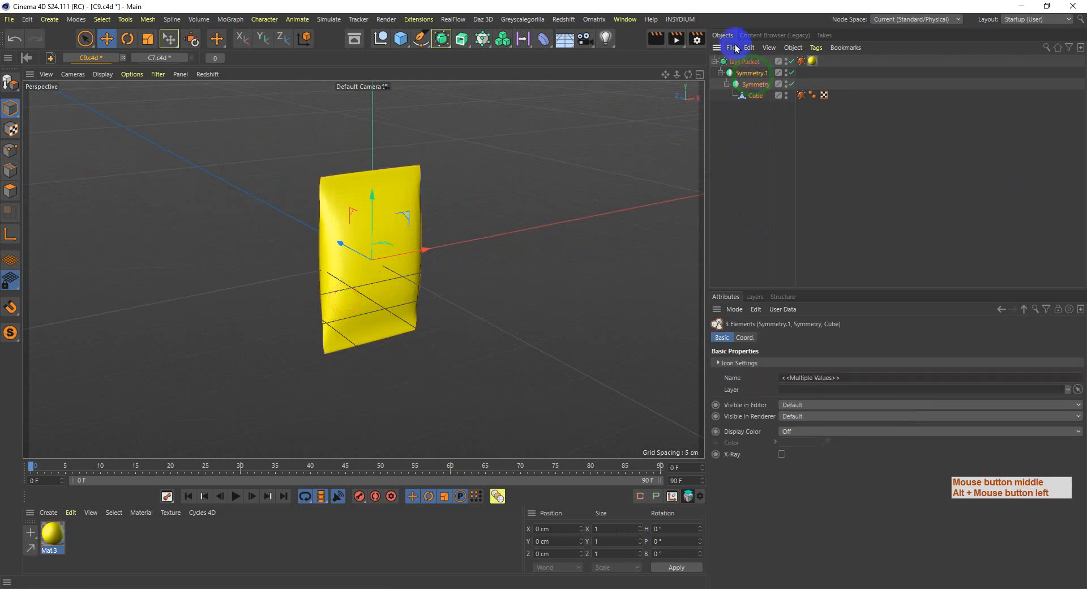
{"action": "left_click_drag", "start_coordinate": [443, 315], "coordinate": [272, 228], "text": "alt"}
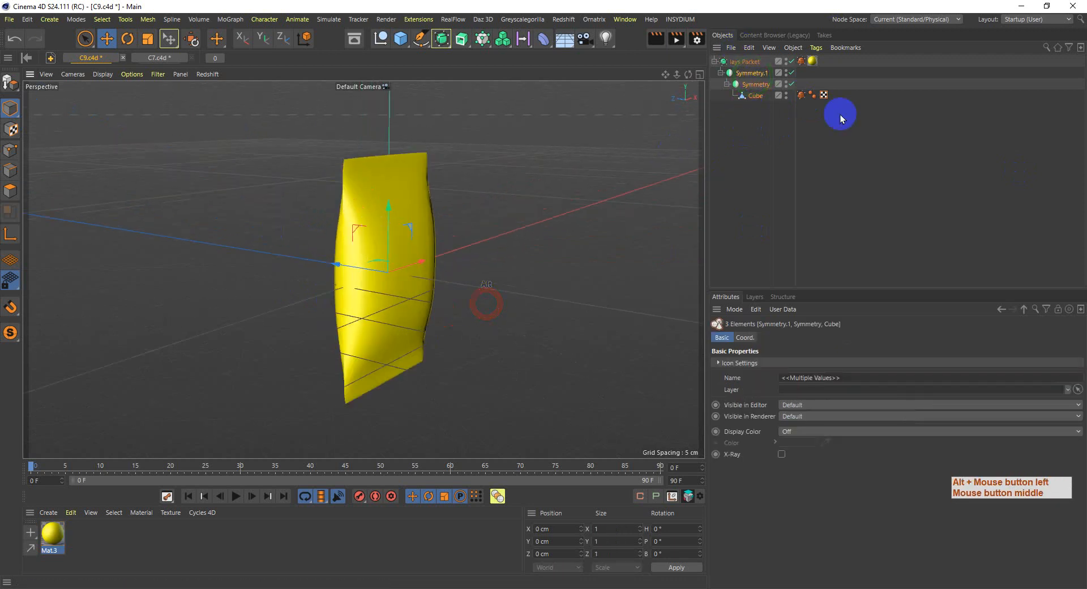
- Try Current State to Object on the selected Symmetry.1 hierarchy and undo it
{"action": "right_click", "coordinate": [754, 78]}
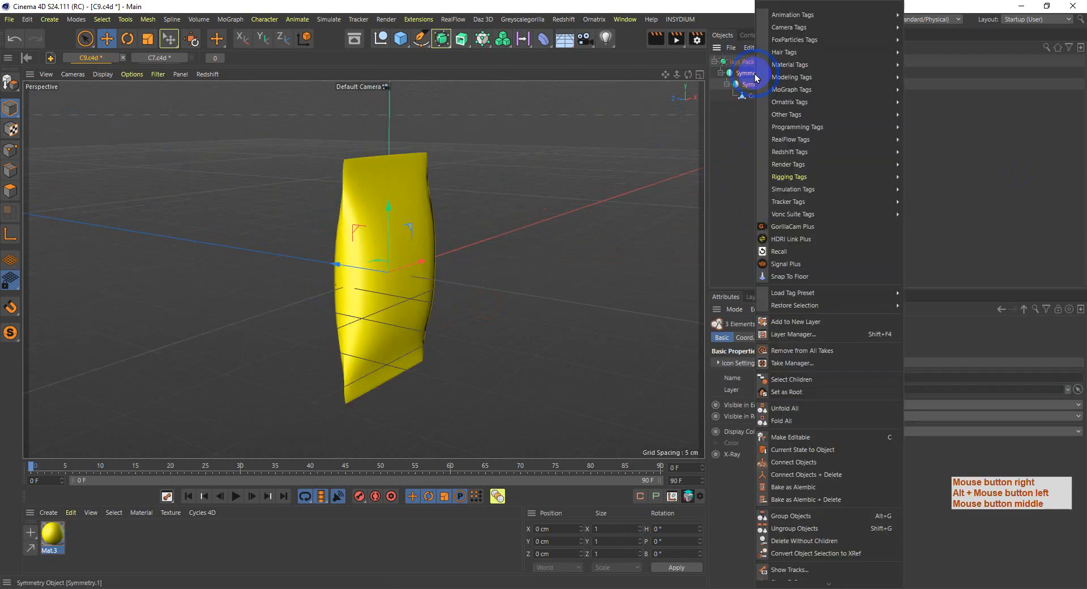
{"action": "left_click", "coordinate": [813, 451]}
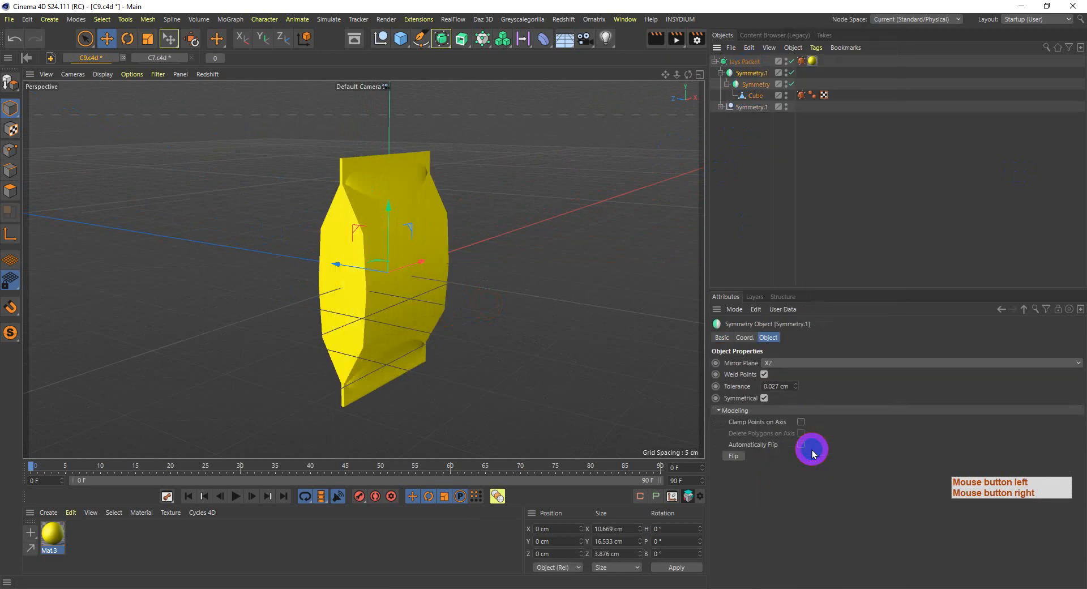
{"action": "key", "text": "ctrl+z"}
- Merge the Symmetry.1 hierarchy into a single polygon object with Connect Objects + Delete
{"action": "right_click", "coordinate": [749, 74]}
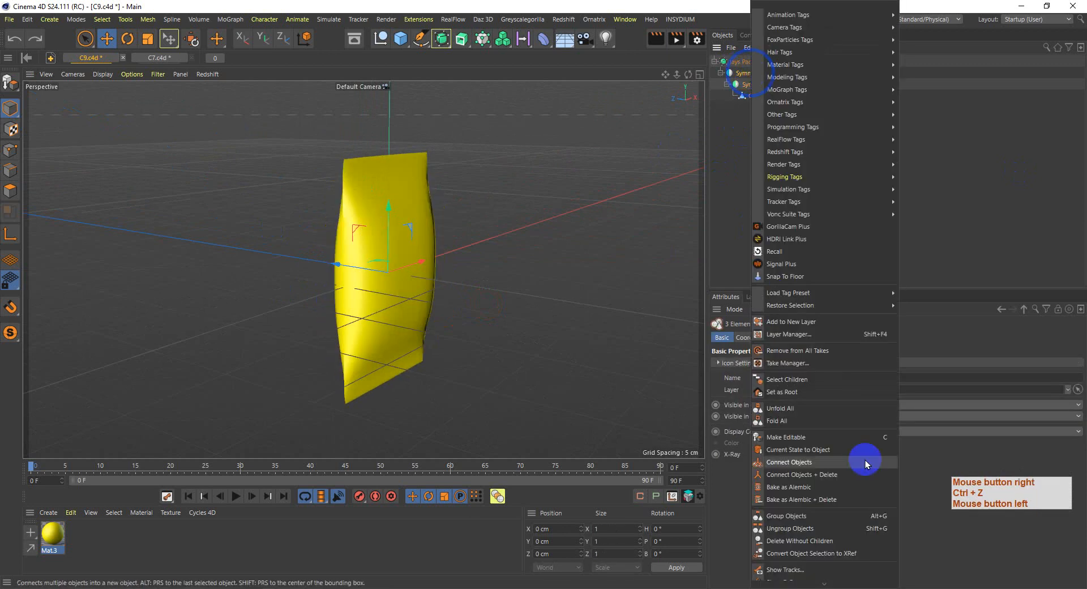
{"action": "left_click", "coordinate": [843, 474]}
{"action": "left_click_drag", "start_coordinate": [417, 315], "coordinate": [419, 335], "text": "alt"}
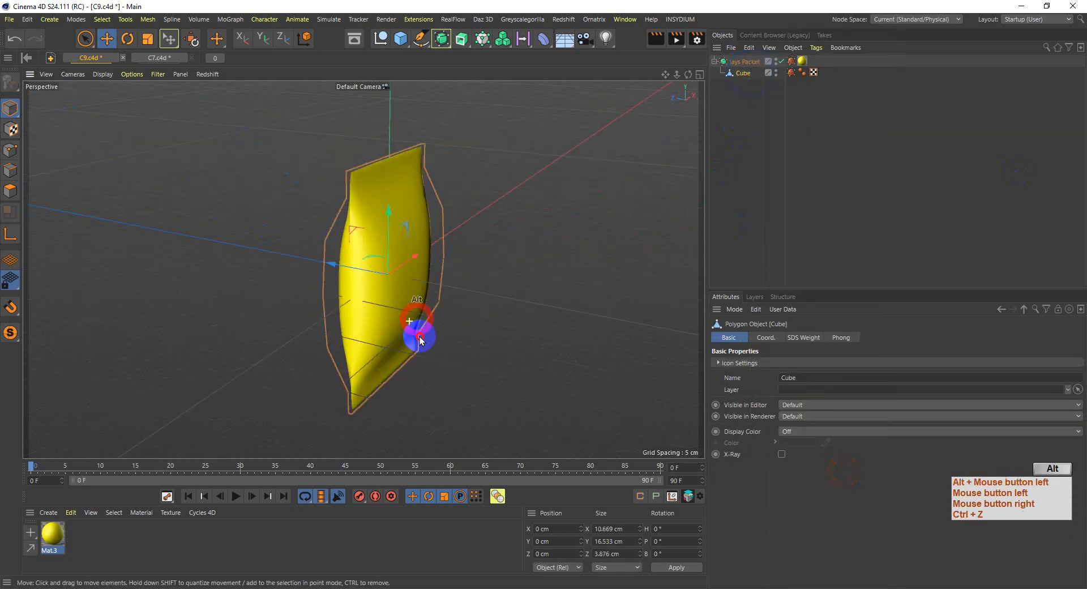
- Disable the lays Packet subdivision surface and display the packet's mesh lines in the viewport
{"action": "left_click", "coordinate": [781, 61]}
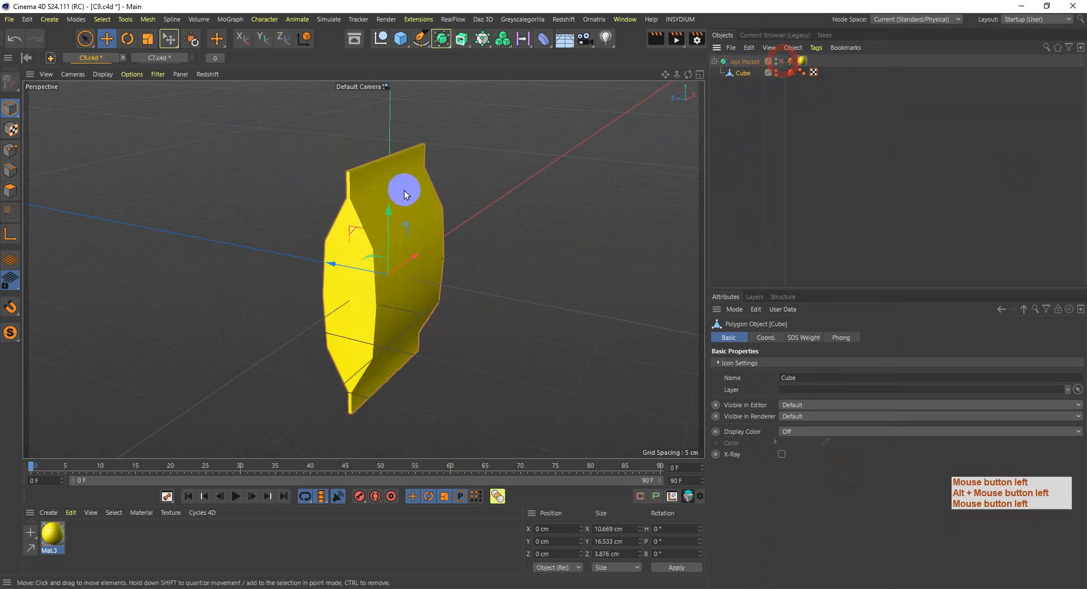
{"action": "key", "text": "n"}
{"action": "key", "text": "b"}
{"action": "mouse_move", "coordinate": [501, 300]}
{"action": "left_mouse_down", "text": "alt"}
{"action": "mouse_move", "coordinate": [413, 294]}
{"action": "mouse_move", "coordinate": [495, 291]}
{"action": "mouse_move", "coordinate": [463, 281]}
{"action": "mouse_move", "coordinate": [315, 267]}
{"action": "left_mouse_up", "text": "alt"}
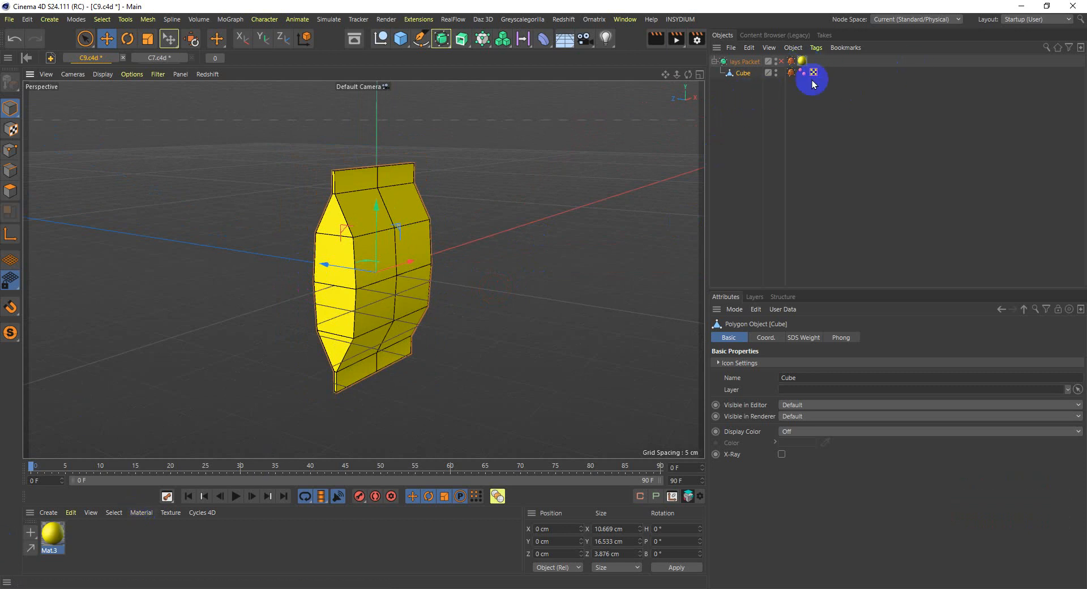
- Move the yellow Mat.3 material tag from lays Packet onto the Cube object
{"action": "left_click_drag", "start_coordinate": [801, 59], "coordinate": [838, 74]}
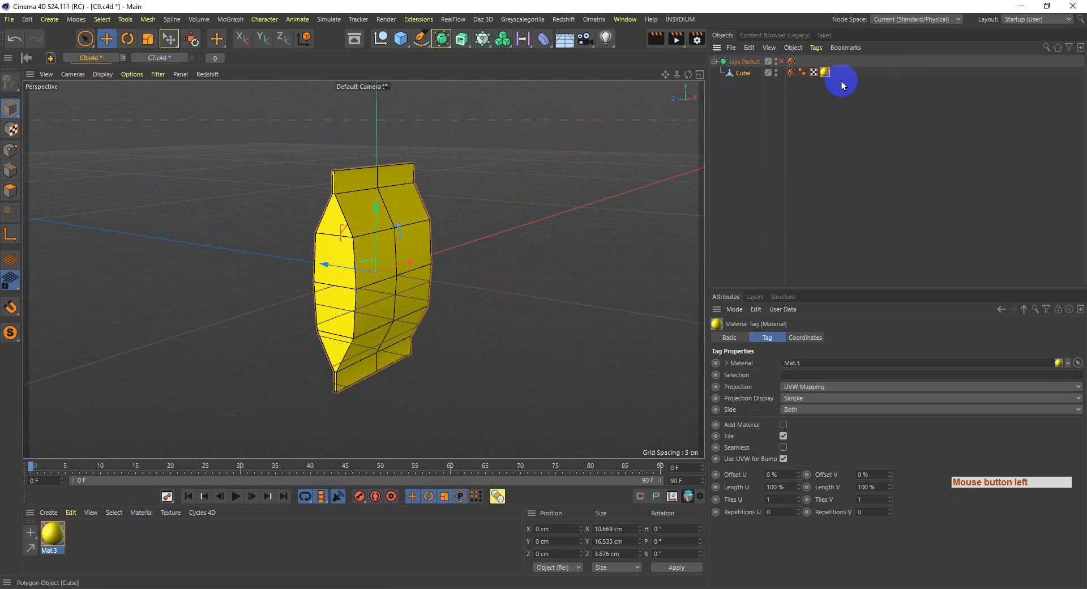
{"action": "left_click_drag", "start_coordinate": [412, 308], "coordinate": [402, 281], "text": "alt"}
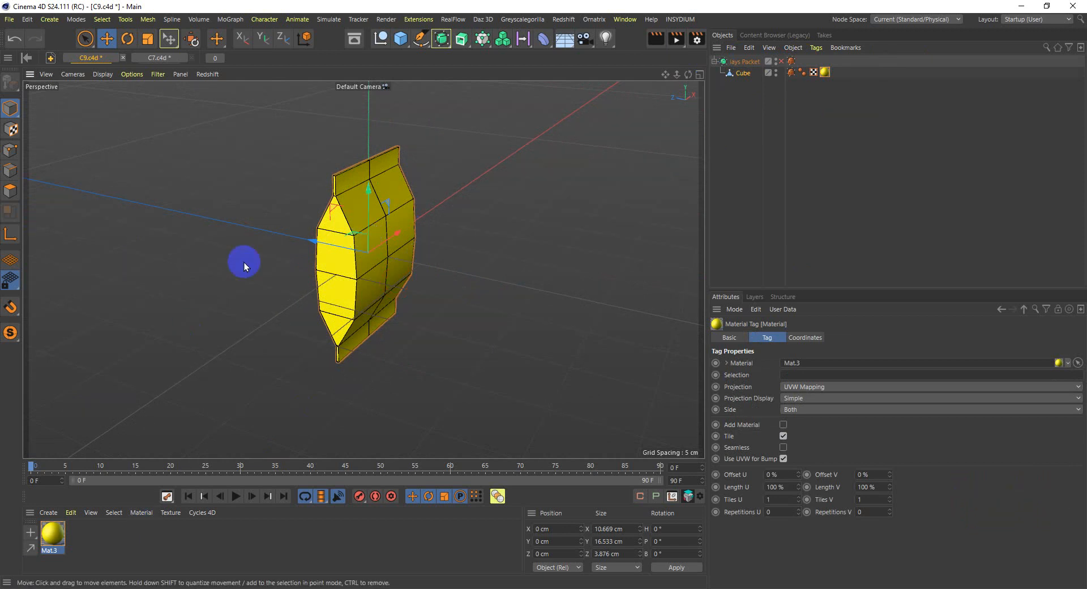
{"action": "left_click_drag", "start_coordinate": [295, 305], "coordinate": [315, 334], "text": "alt"}
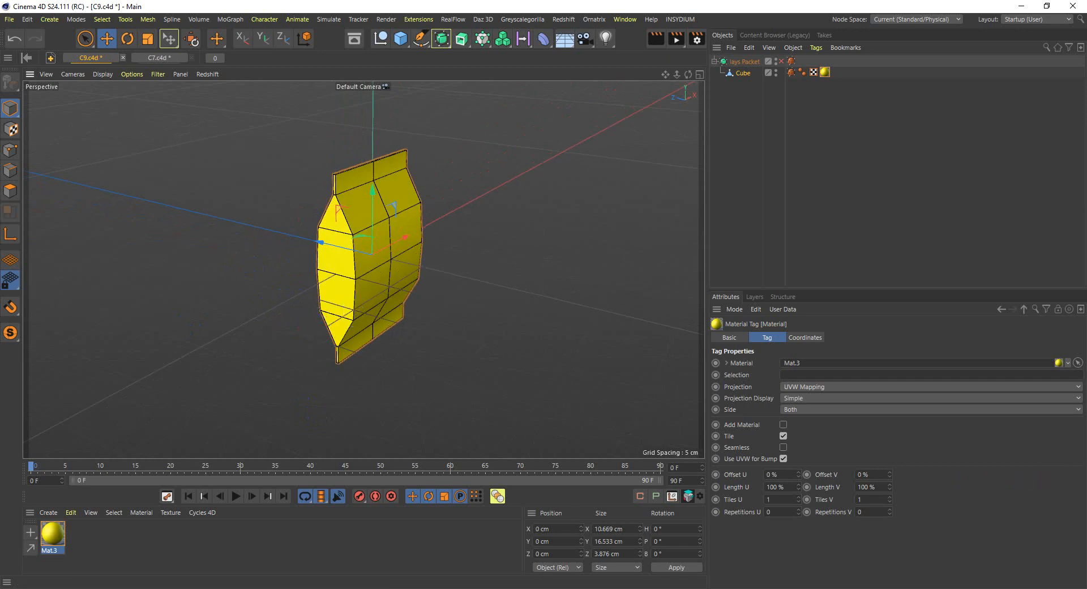
- Switch to the Google Meet call and remove the background blur from the camera
{"action": "left_click", "coordinate": [226, 588]}
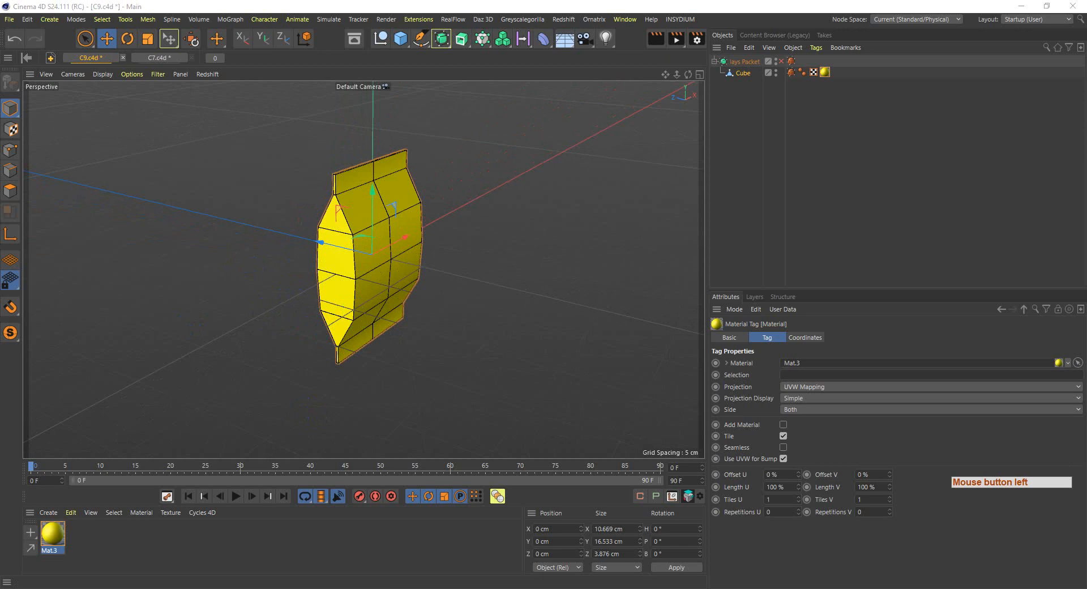
{"action": "left_click", "coordinate": [423, 1]}
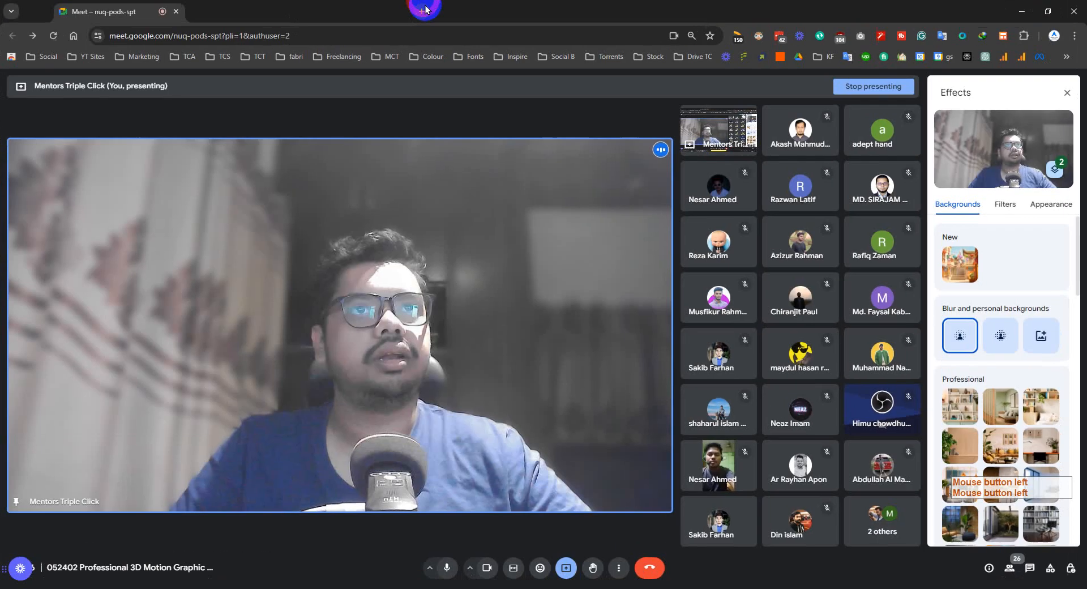
{"action": "left_click", "coordinate": [956, 335]}
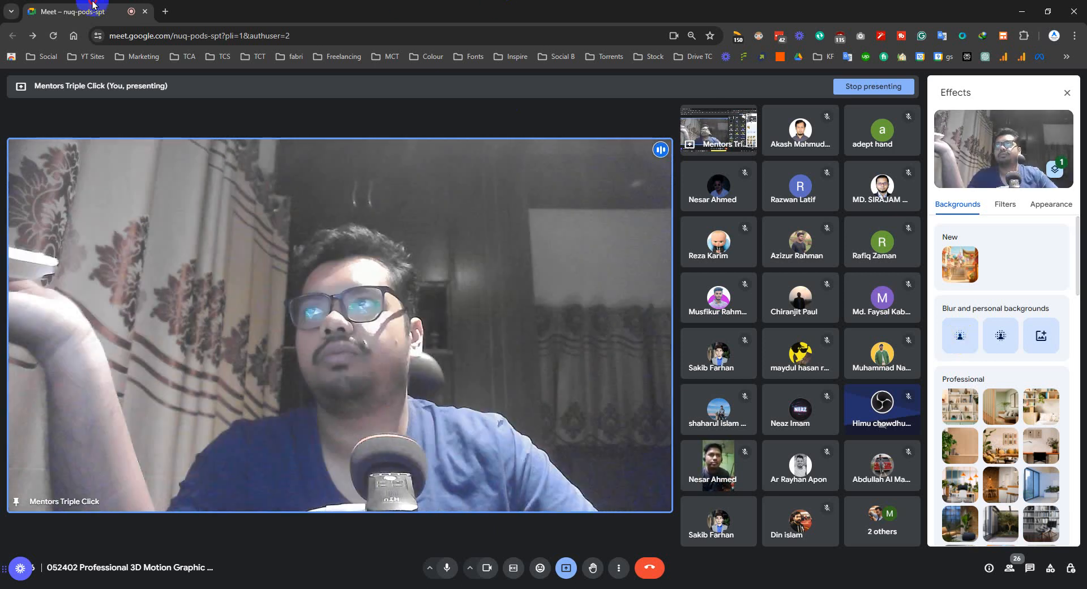
- Bring up the medicine box image results in Chrome, followed by the Google Meet call
{"action": "left_click", "coordinate": [92, 5]}
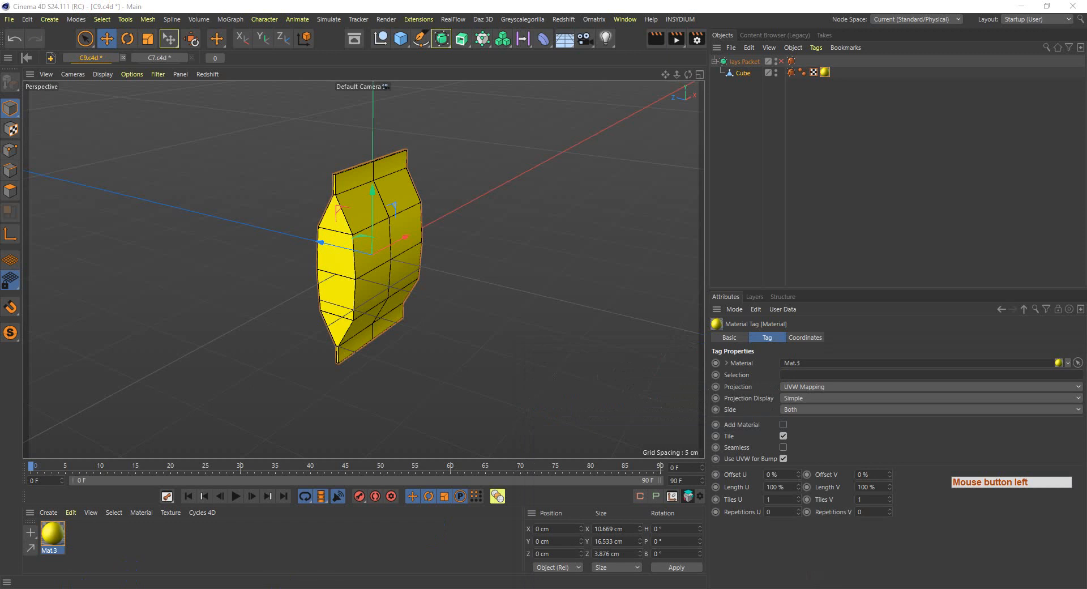
{"action": "mouse_move", "coordinate": [396, 562]}
{"action": "left_click", "coordinate": [445, 553]}
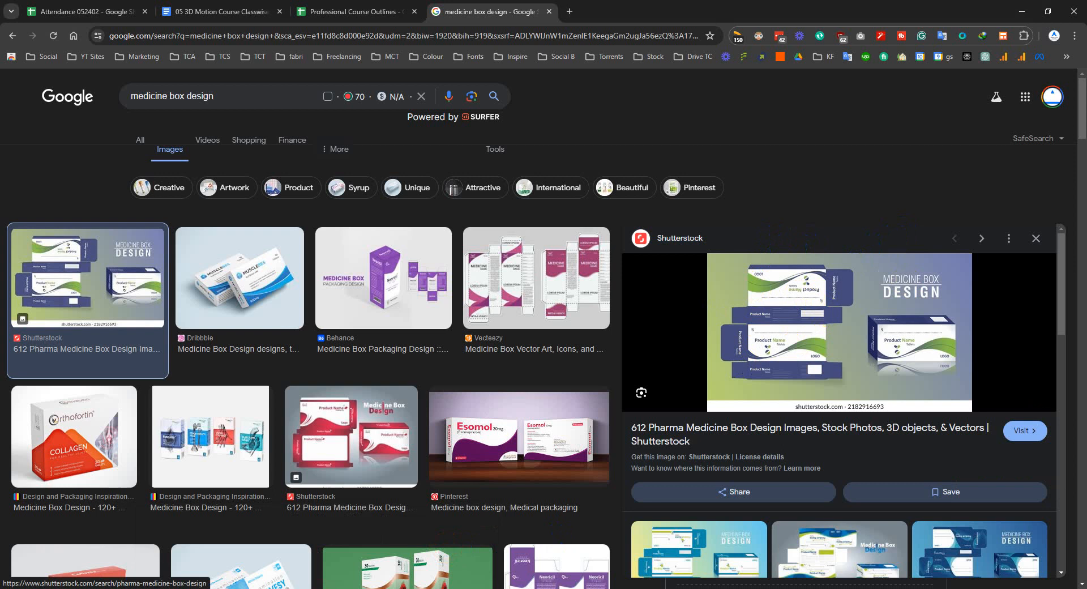
{"action": "left_click_drag", "start_coordinate": [708, 0], "coordinate": [720, 5]}
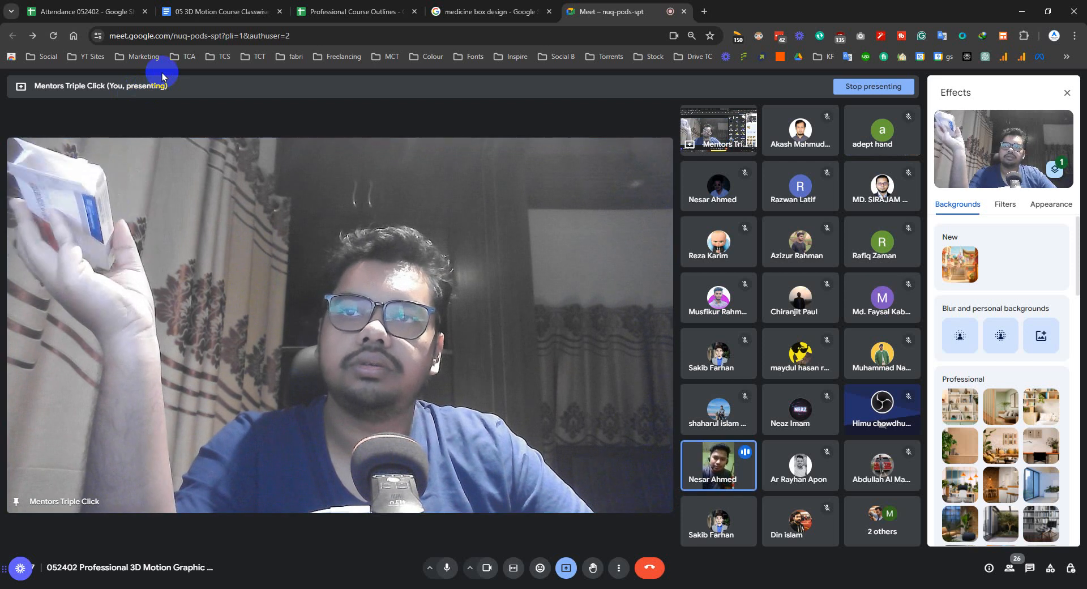
- Switch to Cinema 4D and add a Camera object from the current packet view
{"action": "left_click_drag", "start_coordinate": [583, 5], "coordinate": [585, 1]}
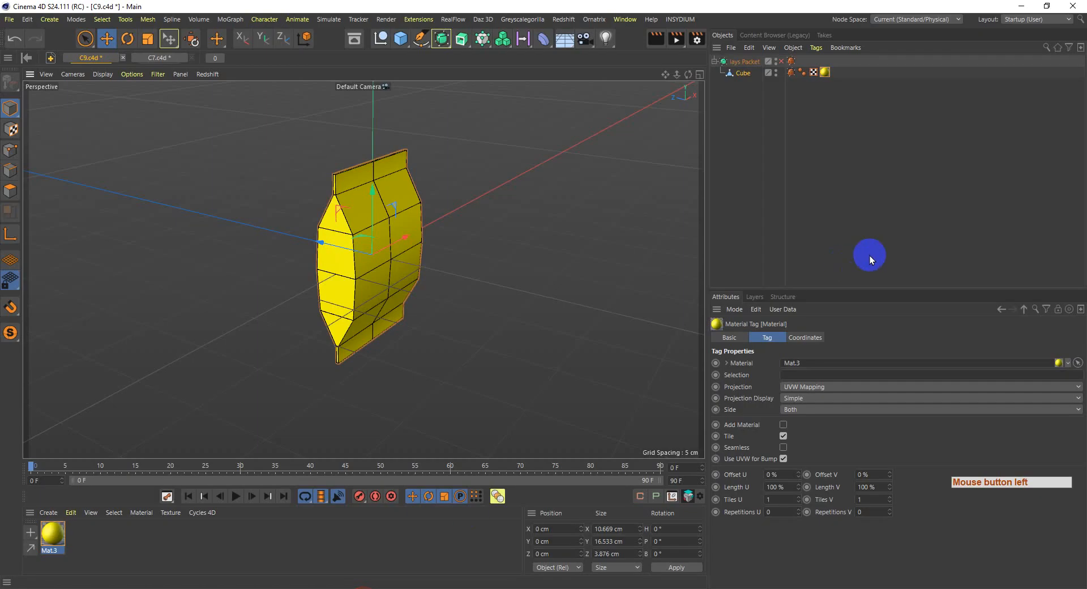
{"action": "left_click_drag", "start_coordinate": [392, 298], "coordinate": [377, 322], "text": "alt"}
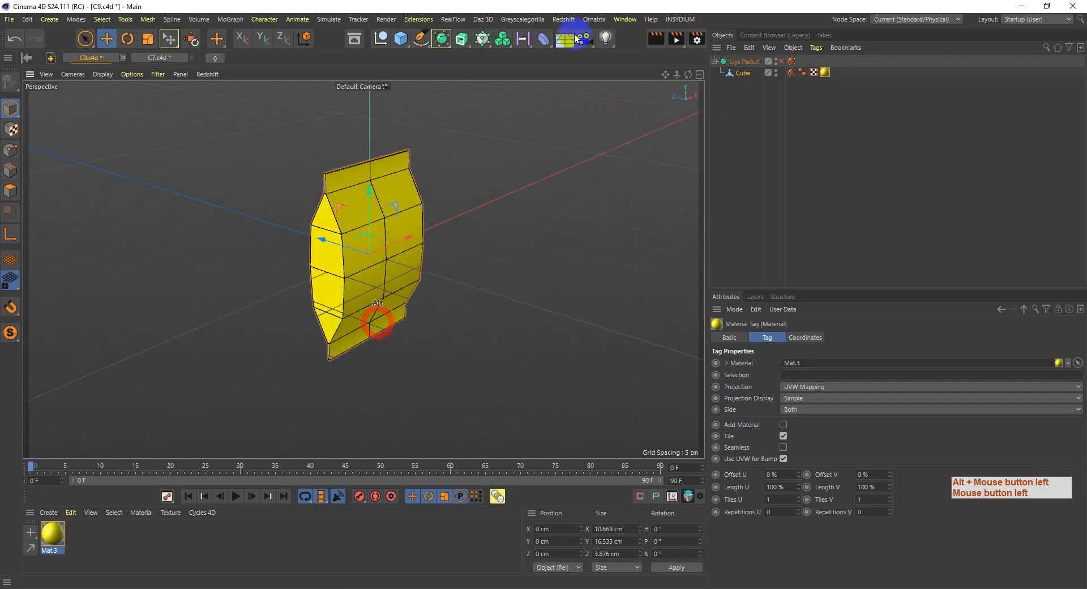
{"action": "left_click", "coordinate": [590, 38]}
{"action": "scroll", "coordinate": [312, 347], "scroll_direction": "down", "scroll_amount": 3}
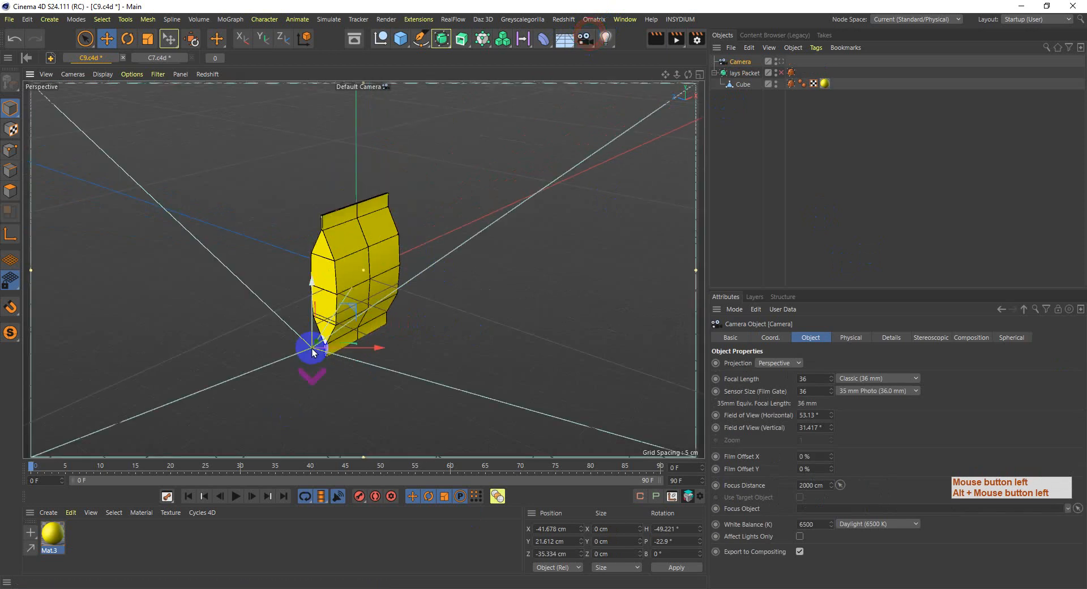
- Delete the Camera object from the scene
{"action": "left_click", "coordinate": [192, 41]}
{"action": "scroll", "coordinate": [279, 236], "scroll_direction": "down", "scroll_amount": 5}
{"action": "left_click_drag", "start_coordinate": [288, 247], "coordinate": [471, 322]}
{"action": "left_click_drag", "start_coordinate": [470, 323], "coordinate": [327, 319], "text": "alt"}
{"action": "scroll", "coordinate": [253, 284], "scroll_direction": "up", "scroll_amount": 5}
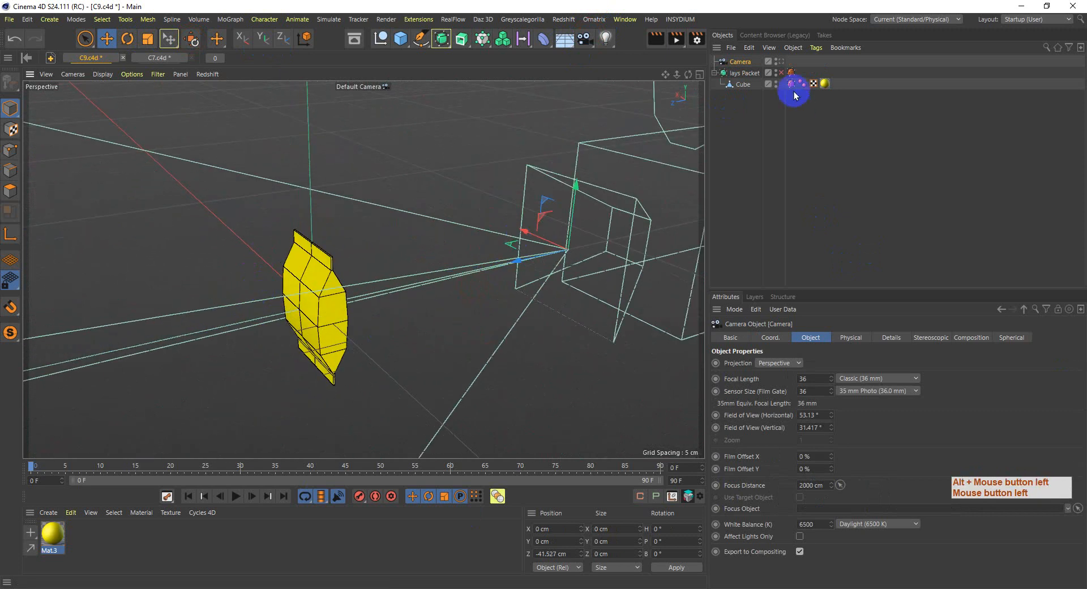
{"action": "left_click", "coordinate": [742, 61]}
{"action": "key", "text": "Delete"}
{"action": "scroll", "coordinate": [323, 202], "scroll_direction": "up", "scroll_amount": 5}
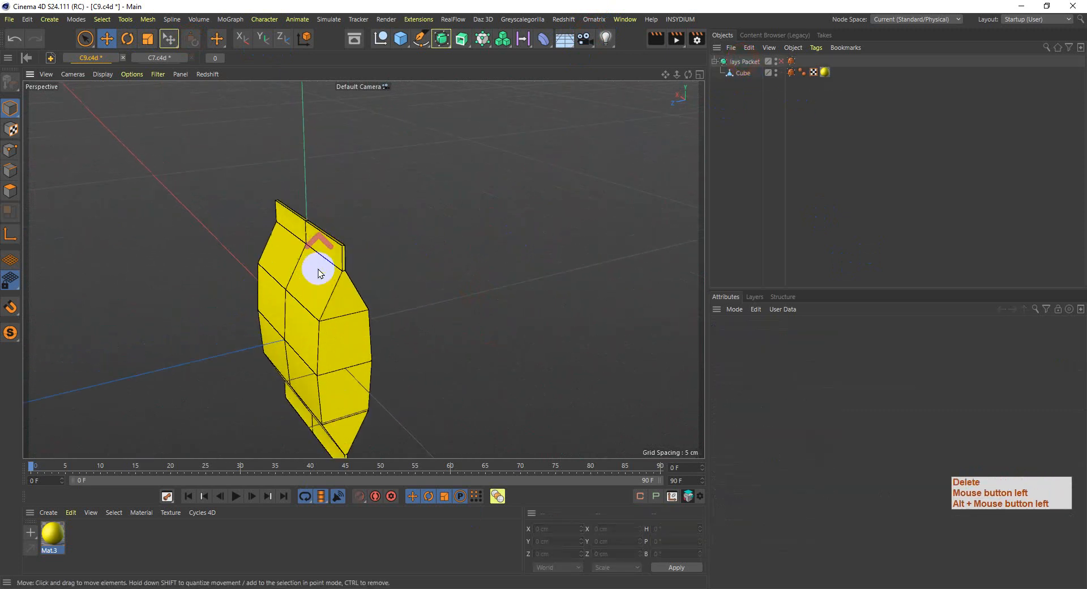
- Put the Cube object into edge mode and start the Path Selection tool
{"action": "middle_click_drag", "start_coordinate": [298, 296], "coordinate": [356, 213], "text": "alt"}
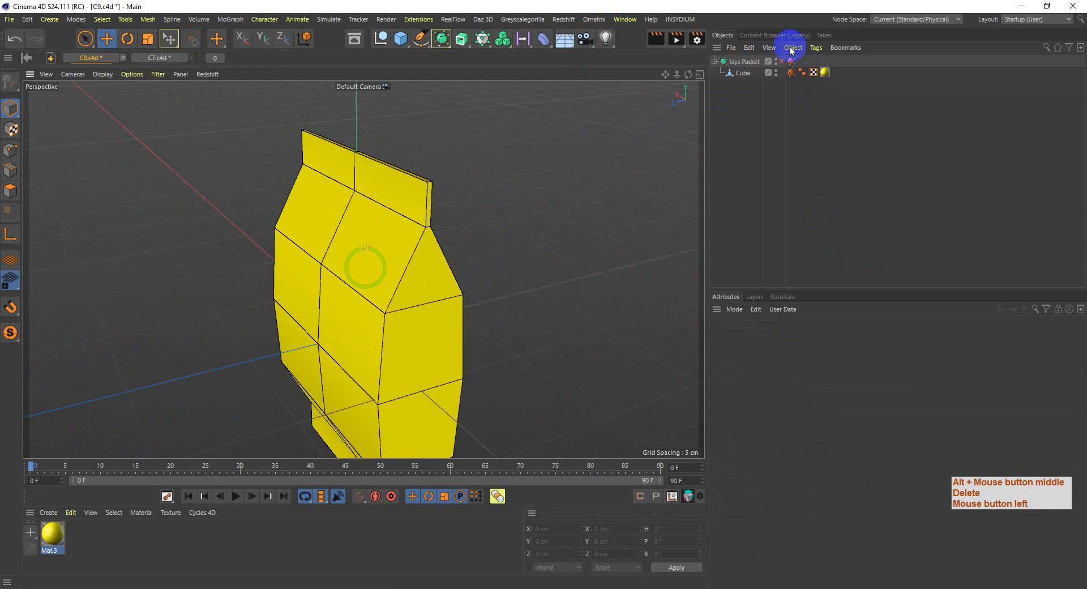
{"action": "left_click", "coordinate": [736, 73]}
{"action": "left_click", "coordinate": [10, 170]}
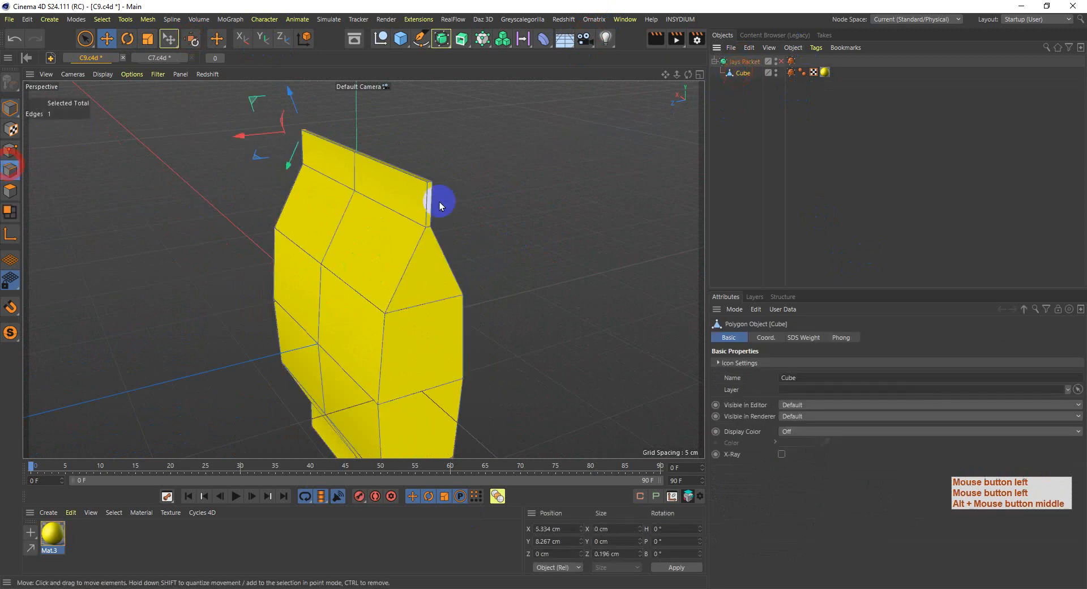
{"action": "left_click", "coordinate": [316, 317]}
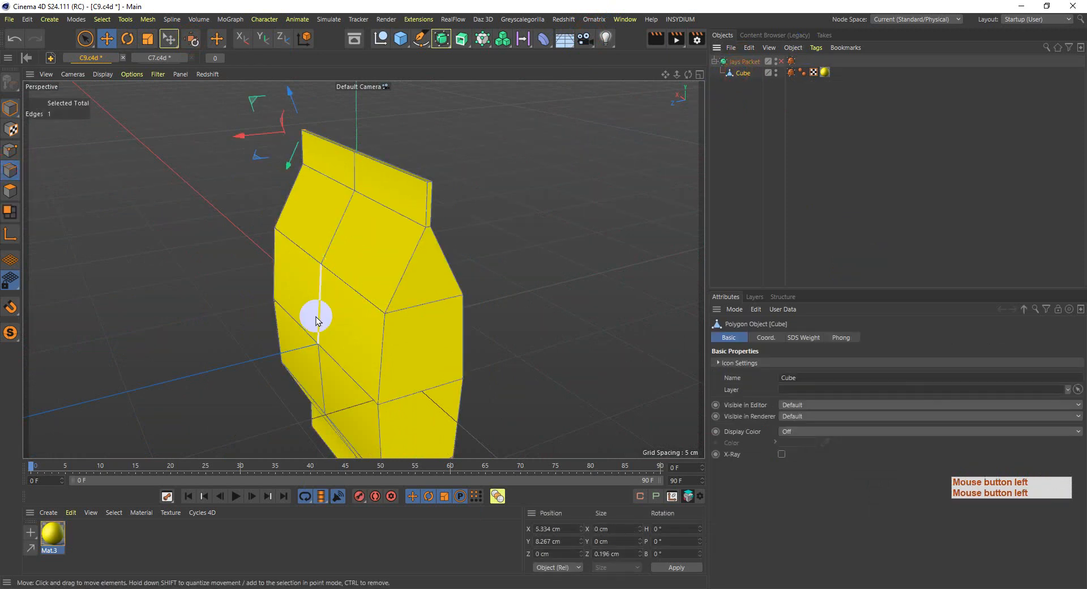
{"action": "key", "text": "u"}
{"action": "key", "text": "p"}
{"action": "key", "text": "u"}
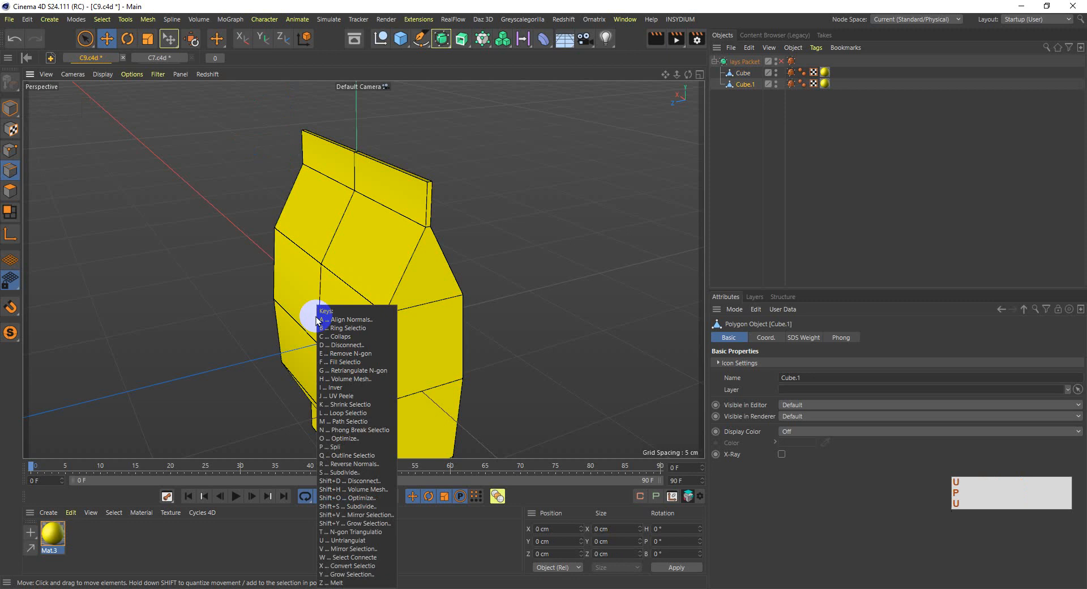
{"action": "key", "text": "m"}
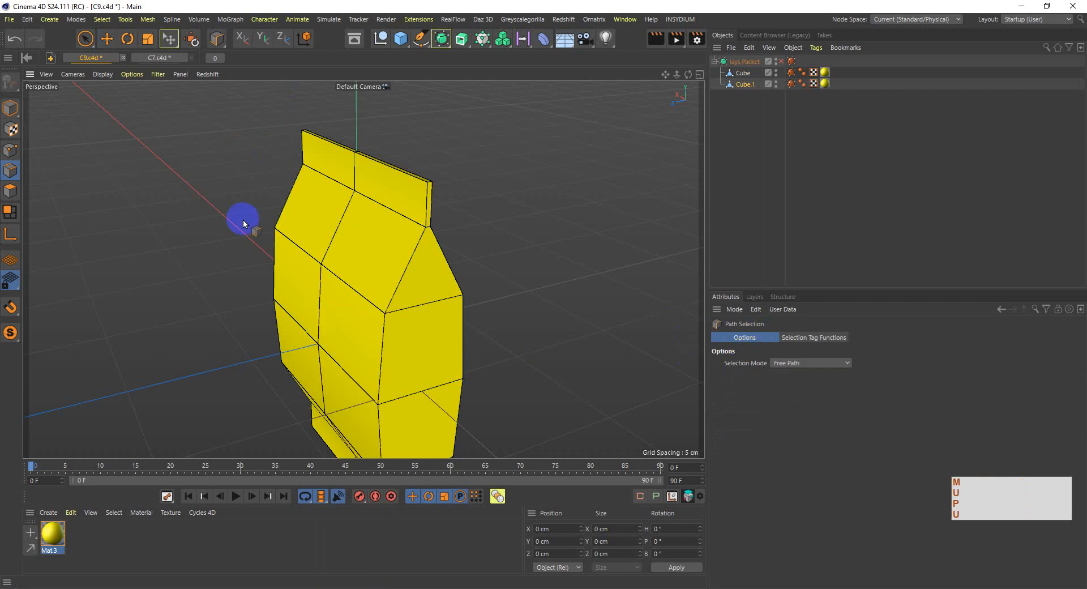
- Delete the split copy Cube.1 and reselect the original Cube
{"action": "middle_click_drag", "start_coordinate": [444, 259], "coordinate": [482, 238], "text": "alt"}
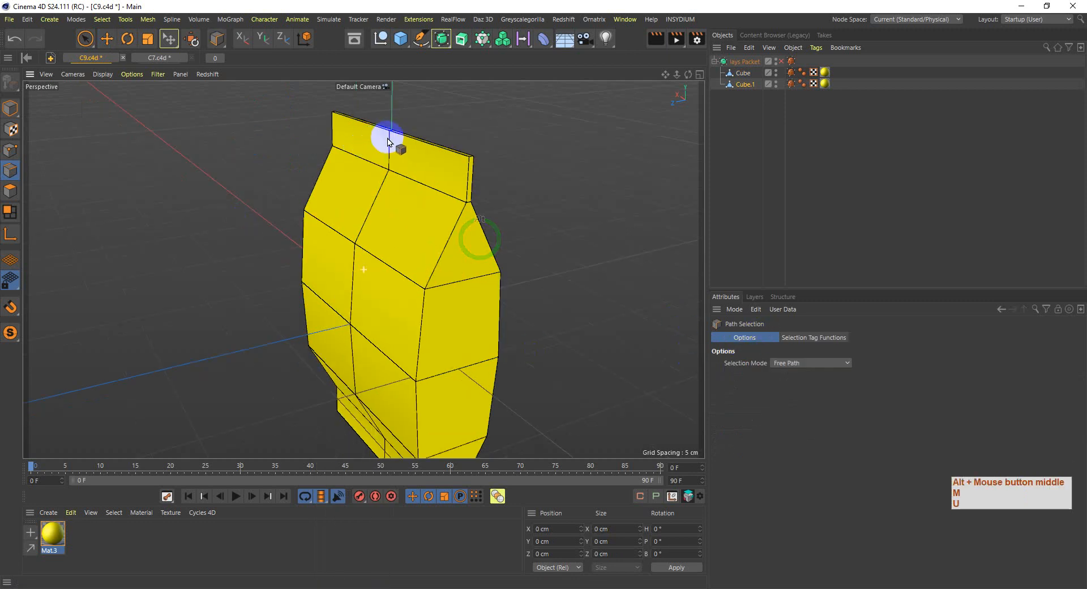
{"action": "left_click", "coordinate": [744, 85]}
{"action": "key", "text": "Delete"}
{"action": "left_click", "coordinate": [742, 73]}
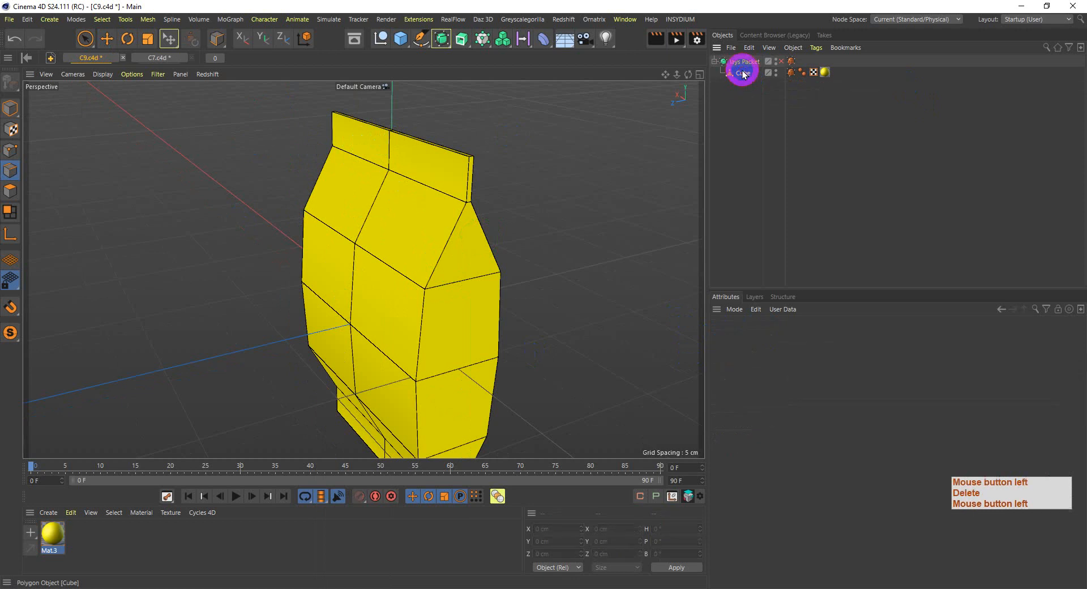
- Select the vertical centre edges of one packet face from the upper seal down to the lower seal
{"action": "mouse_move", "coordinate": [388, 141]}
{"action": "left_mouse_down"}
{"action": "mouse_move", "coordinate": [391, 184]}
{"action": "mouse_move", "coordinate": [359, 299]}
{"action": "mouse_move", "coordinate": [358, 394]}
{"action": "left_mouse_up"}
{"action": "middle_click_drag", "start_coordinate": [427, 356], "coordinate": [406, 191], "text": "alt"}
{"action": "middle_click_drag", "start_coordinate": [436, 325], "coordinate": [407, 311], "text": "alt"}
{"action": "left_click_drag", "start_coordinate": [435, 244], "coordinate": [369, 366], "text": "alt"}
{"action": "left_click", "coordinate": [338, 247], "text": "shift"}
{"action": "left_click_drag", "start_coordinate": [451, 282], "coordinate": [436, 327], "text": "alt"}
{"action": "scroll", "coordinate": [434, 324], "scroll_direction": "down", "scroll_amount": 4}
{"action": "middle_click_drag", "start_coordinate": [439, 195], "coordinate": [445, 334], "text": "alt"}
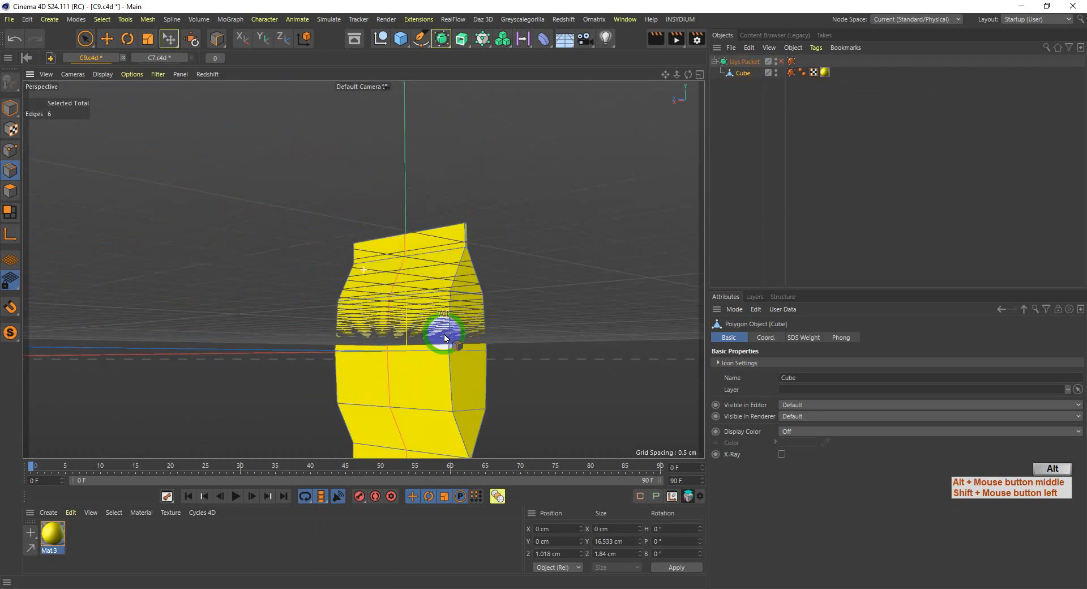
- Add the long edge along the top of the upper seal to the edge selection
{"action": "left_click_drag", "start_coordinate": [411, 289], "coordinate": [454, 377], "text": "alt"}
{"action": "scroll", "coordinate": [431, 259], "scroll_direction": "up", "scroll_amount": 6}
{"action": "middle_click_drag", "start_coordinate": [442, 240], "coordinate": [438, 327], "text": "alt"}
{"action": "scroll", "coordinate": [429, 316], "scroll_direction": "up", "scroll_amount": 2}
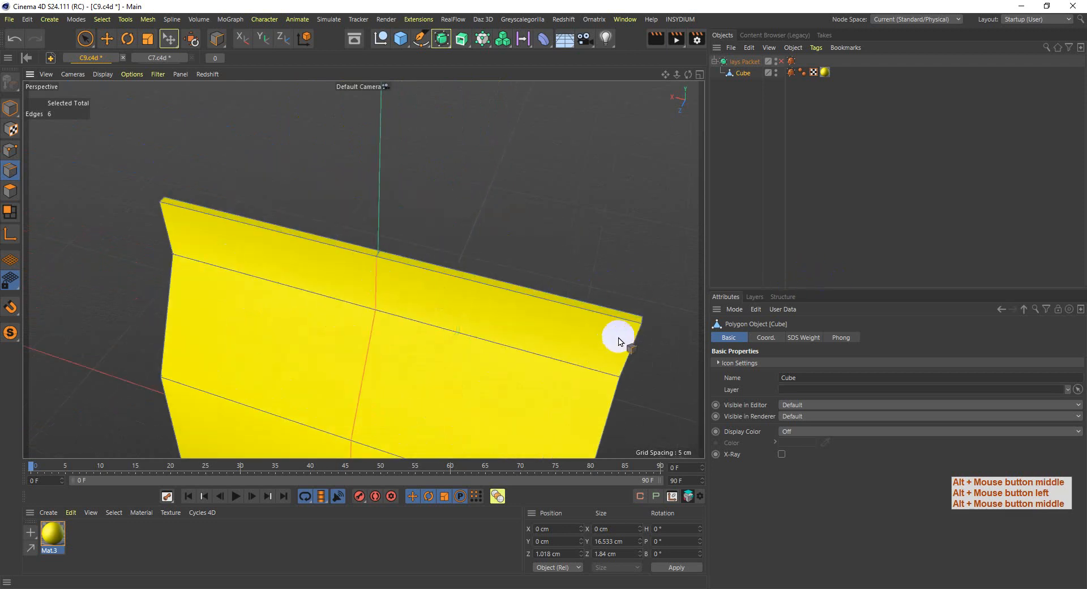
{"action": "mouse_move", "coordinate": [162, 203]}
{"action": "left_mouse_down", "text": "shift"}
{"action": "mouse_move", "coordinate": [643, 325]}
{"action": "mouse_move", "coordinate": [594, 306]}
{"action": "left_mouse_up", "text": "shift"}
{"action": "middle_click_drag", "start_coordinate": [564, 315], "coordinate": [563, 285], "text": "alt"}
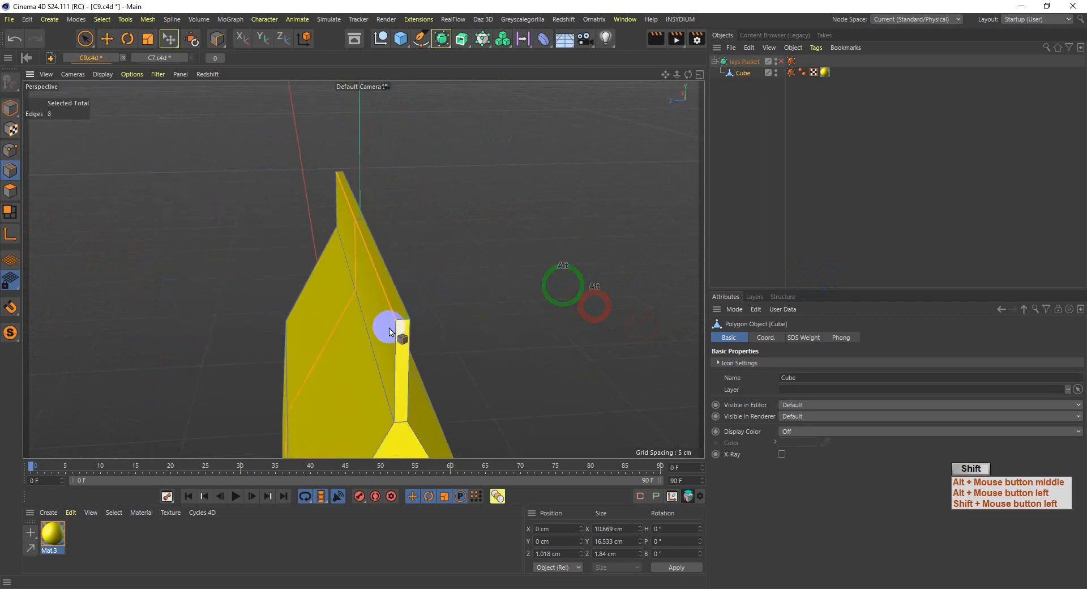
- Add the short thickness edges at both ends of the upper seal's top to the selection
{"action": "mouse_move", "coordinate": [390, 332]}
{"action": "left_mouse_down", "text": "shift"}
{"action": "mouse_move", "coordinate": [422, 299]}
{"action": "mouse_move", "coordinate": [342, 182]}
{"action": "mouse_move", "coordinate": [346, 170]}
{"action": "mouse_move", "coordinate": [407, 163]}
{"action": "mouse_move", "coordinate": [238, 189]}
{"action": "left_mouse_up", "text": "shift"}
{"action": "scroll", "coordinate": [342, 179], "scroll_direction": "up", "scroll_amount": 2}
{"action": "scroll", "coordinate": [364, 170], "scroll_direction": "up", "scroll_amount": 2}
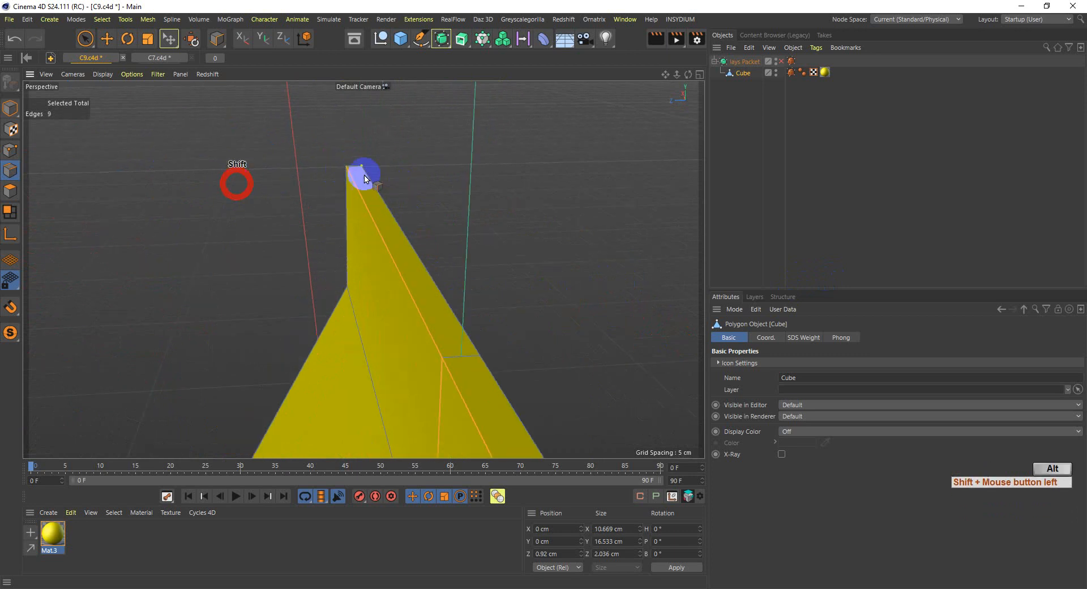
{"action": "left_click", "coordinate": [368, 165], "text": "shift"}
{"action": "scroll", "coordinate": [304, 144], "scroll_direction": "down", "scroll_amount": 1}
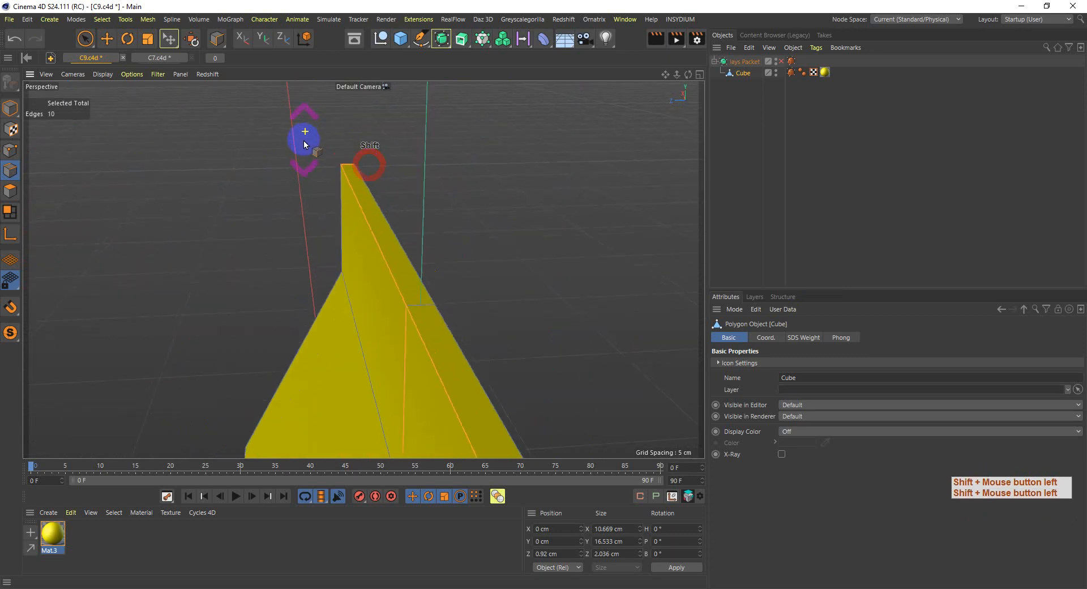
{"action": "scroll", "coordinate": [306, 168], "scroll_direction": "down", "scroll_amount": 2}
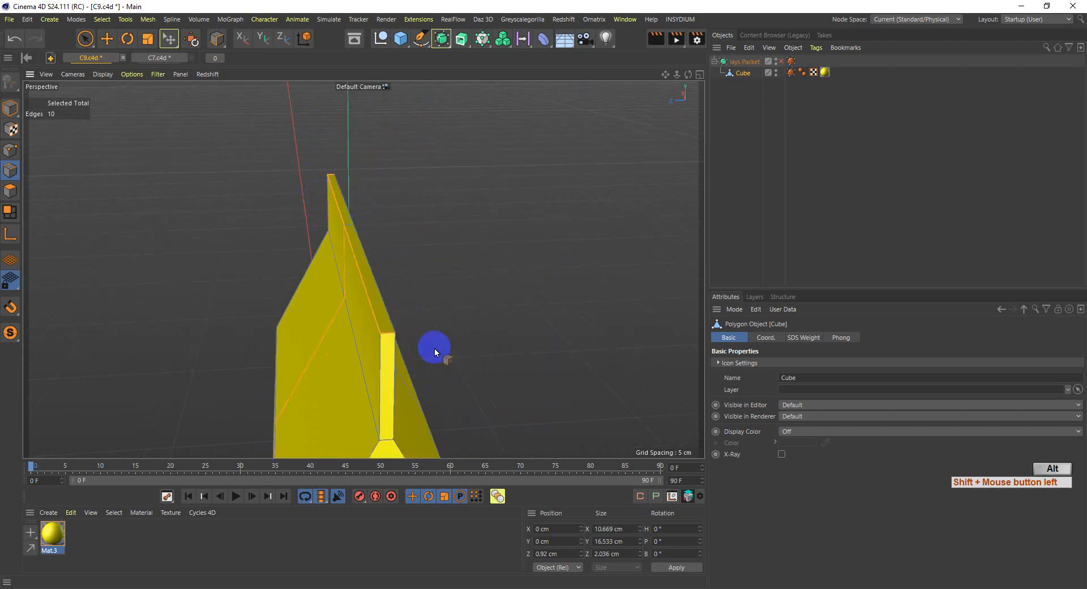
- Examine the selected edges around the upper seal from several angles
{"action": "left_click_drag", "start_coordinate": [434, 357], "coordinate": [328, 324], "text": "alt"}
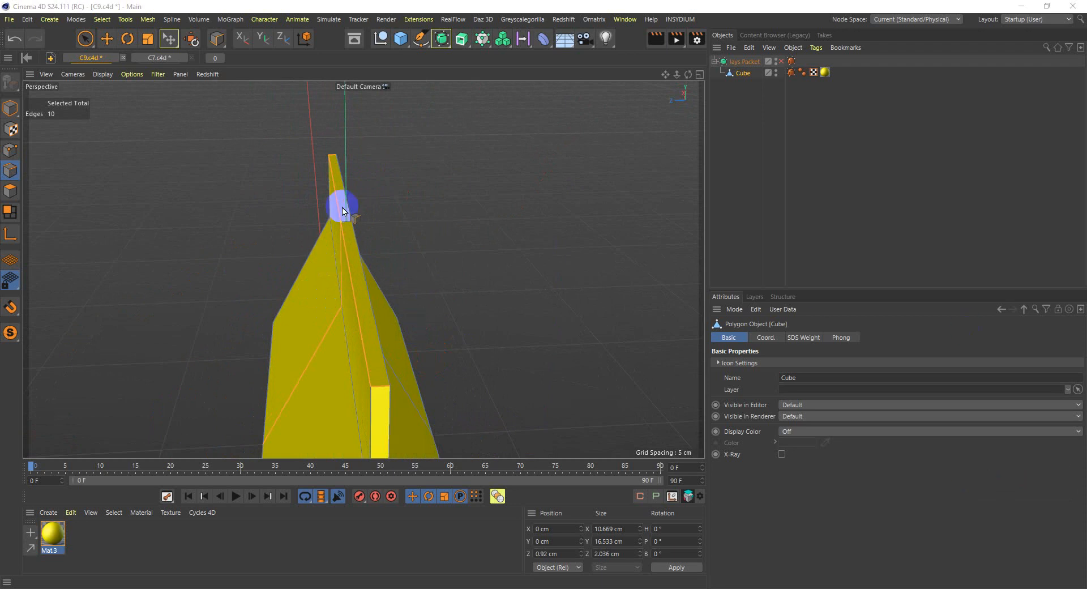
{"action": "left_click_drag", "start_coordinate": [352, 205], "coordinate": [394, 259]}
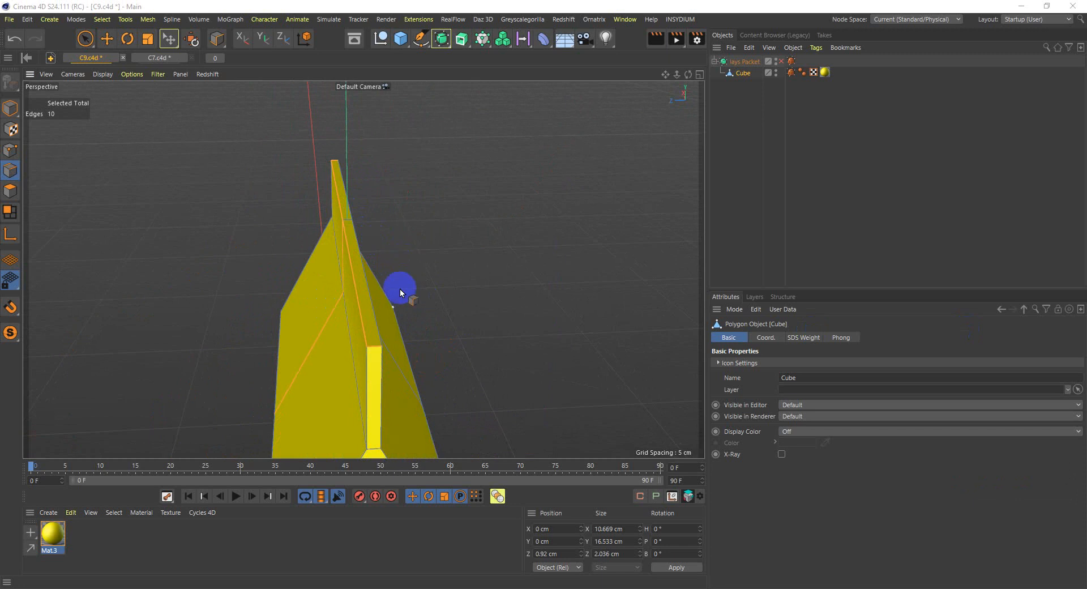
{"action": "middle_click_drag", "start_coordinate": [400, 288], "coordinate": [444, 262], "text": "alt"}
{"action": "scroll", "coordinate": [422, 260], "scroll_direction": "up", "scroll_amount": 2}
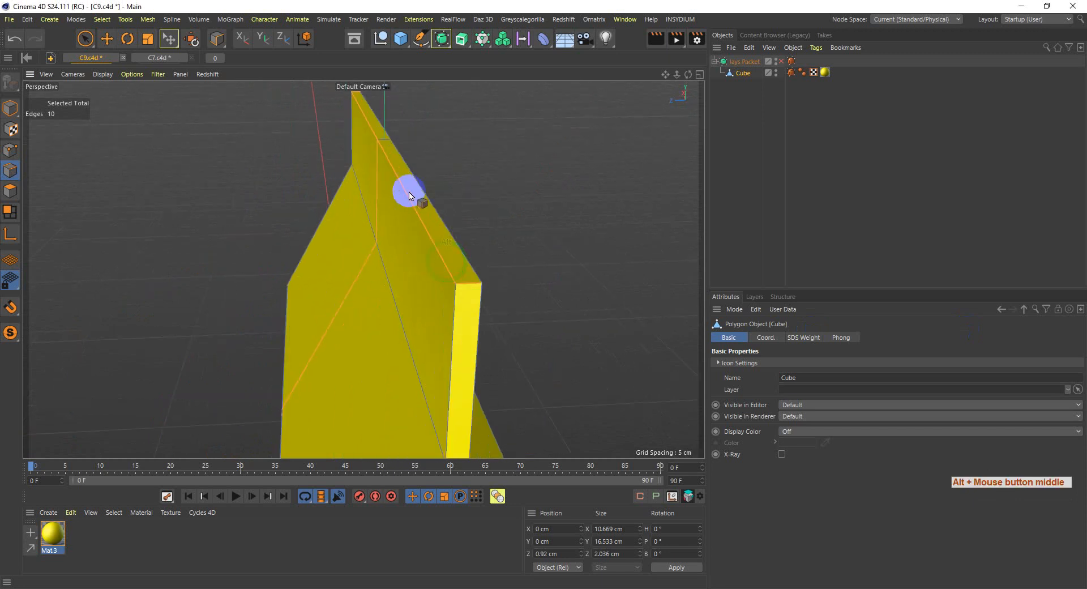
{"action": "scroll", "coordinate": [462, 305], "scroll_direction": "up", "scroll_amount": 1}
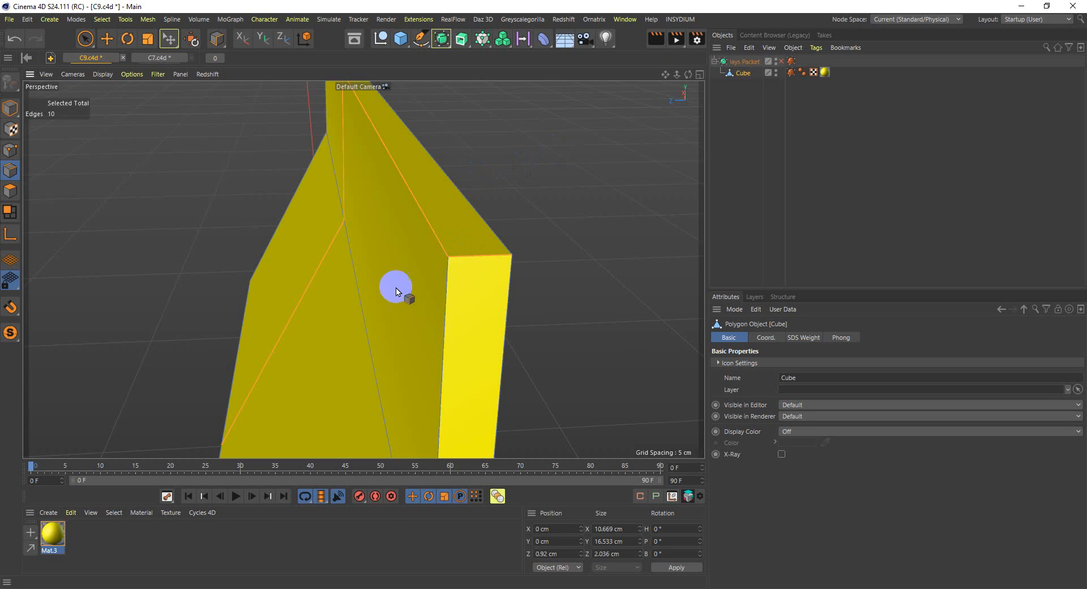
{"action": "left_click_drag", "start_coordinate": [520, 266], "coordinate": [419, 274], "text": "alt"}
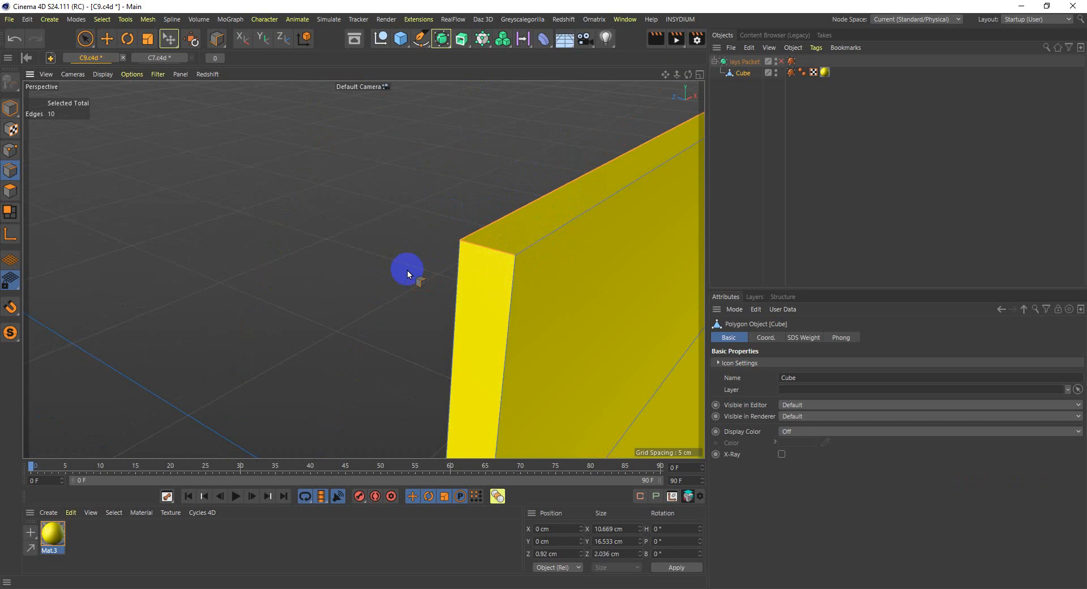
{"action": "left_click_drag", "start_coordinate": [407, 274], "coordinate": [506, 220], "text": "alt"}
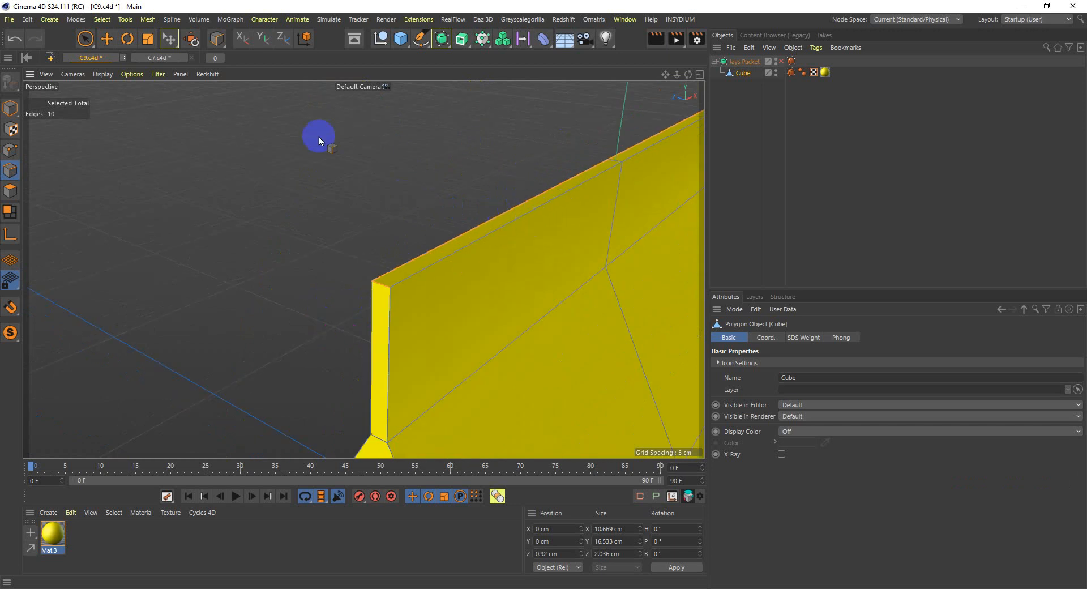
- Add one short end edge and the adjoining half of the lower seal's long bottom edge to the selection
{"action": "scroll", "coordinate": [318, 137], "scroll_direction": "down", "scroll_amount": 5}
{"action": "left_click_drag", "start_coordinate": [394, 342], "coordinate": [501, 324], "text": "alt"}
{"action": "middle_click_drag", "start_coordinate": [406, 383], "coordinate": [475, 198], "text": "alt"}
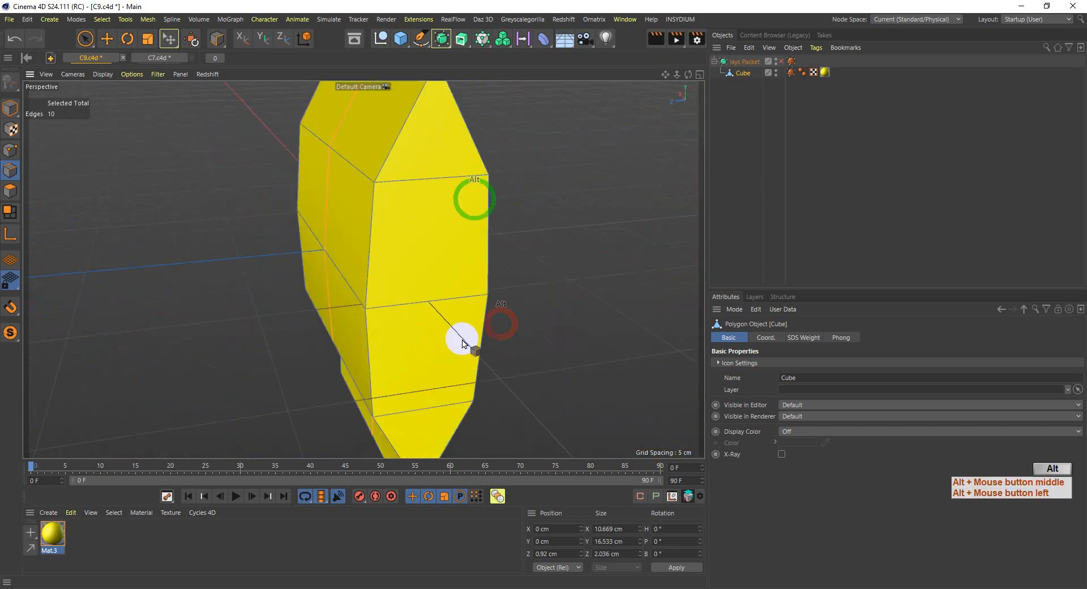
{"action": "middle_click_drag", "start_coordinate": [462, 342], "coordinate": [478, 294], "text": "alt"}
{"action": "left_click_drag", "start_coordinate": [478, 294], "coordinate": [497, 196], "text": "alt"}
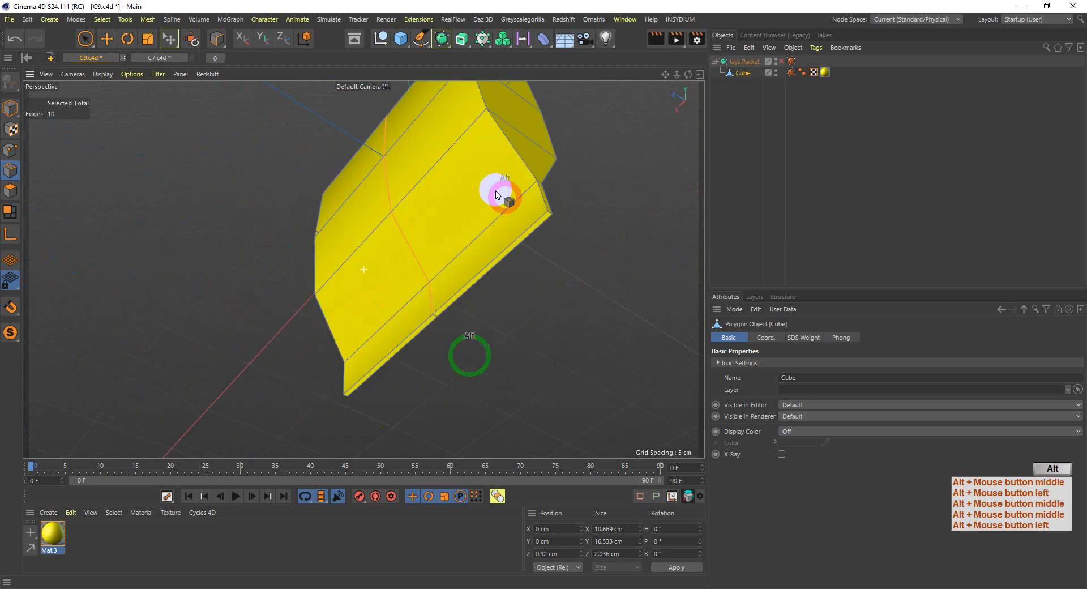
{"action": "middle_click_drag", "start_coordinate": [495, 191], "coordinate": [494, 182], "text": "alt"}
{"action": "scroll", "coordinate": [440, 285], "scroll_direction": "up", "scroll_amount": 5, "text": "alt"}
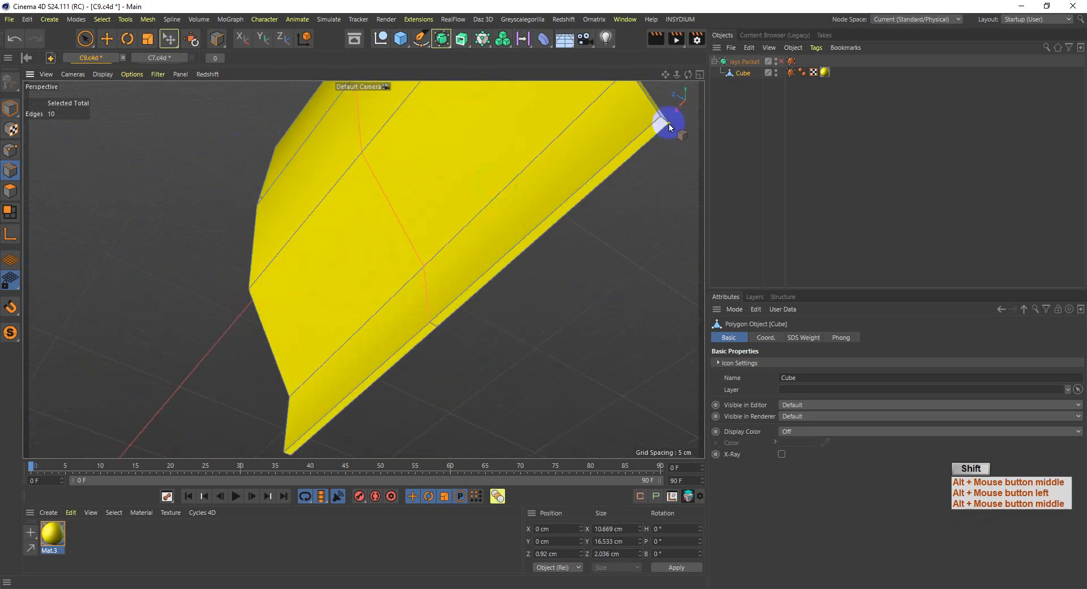
{"action": "left_click", "coordinate": [667, 124], "text": "shift"}
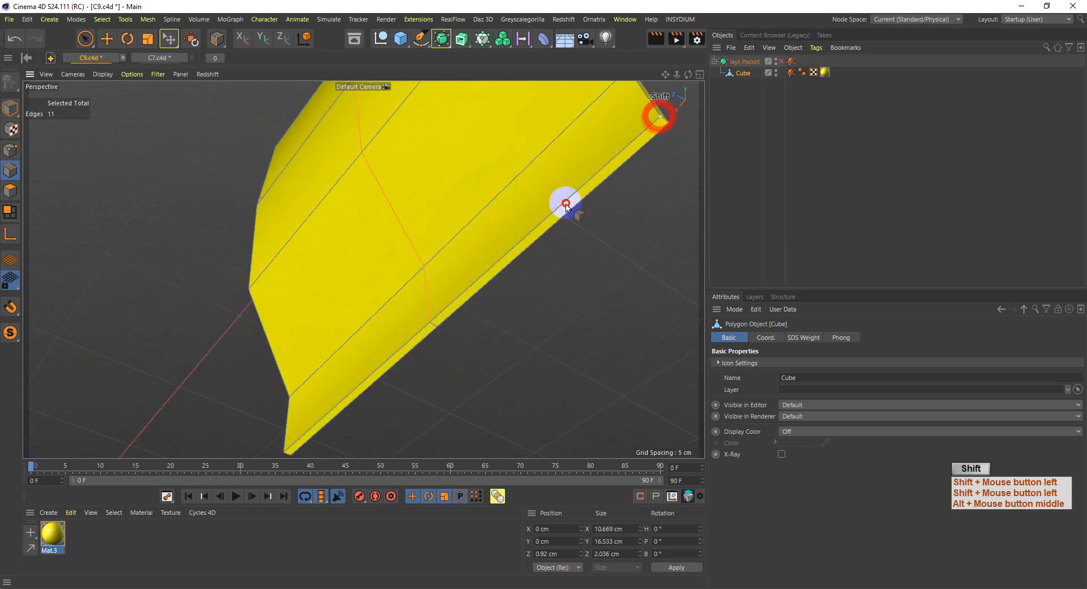
{"action": "left_click", "coordinate": [419, 329], "text": "shift"}
- Add the remaining half of the lower seal's long bottom edge to the selection
{"action": "middle_click_drag", "start_coordinate": [433, 320], "coordinate": [515, 160], "text": "alt"}
{"action": "left_click_drag", "start_coordinate": [447, 252], "coordinate": [550, 232], "text": "alt"}
{"action": "scroll", "coordinate": [245, 310], "scroll_direction": "up", "scroll_amount": 4, "text": "alt"}
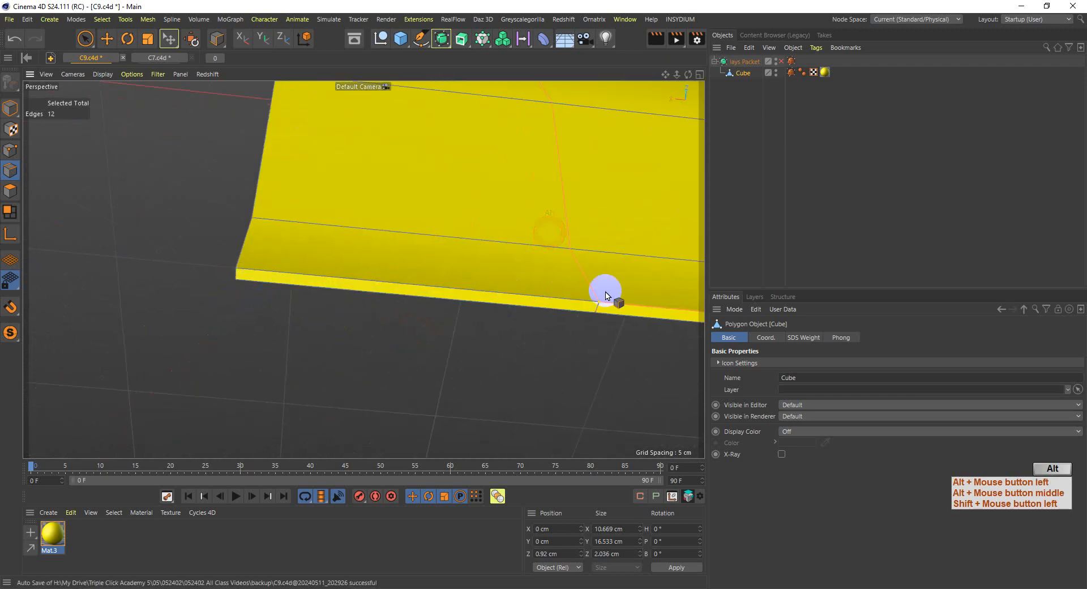
{"action": "left_click", "coordinate": [593, 300], "text": "shift"}
{"action": "left_click", "coordinate": [458, 300], "text": "shift"}
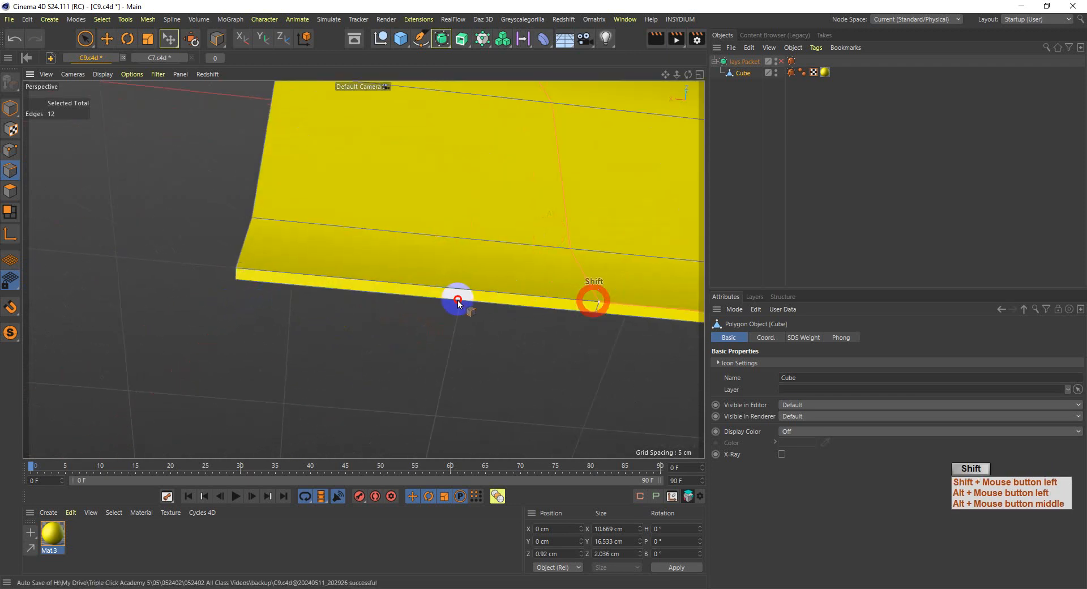
{"action": "left_click", "coordinate": [198, 257], "text": "shift"}
- Add the short thickness edge at the other end of the lower seal and check the whole seam selection
{"action": "left_click_drag", "start_coordinate": [300, 296], "coordinate": [399, 330], "text": "alt"}
{"action": "middle_click_drag", "start_coordinate": [360, 305], "coordinate": [398, 425], "text": "alt"}
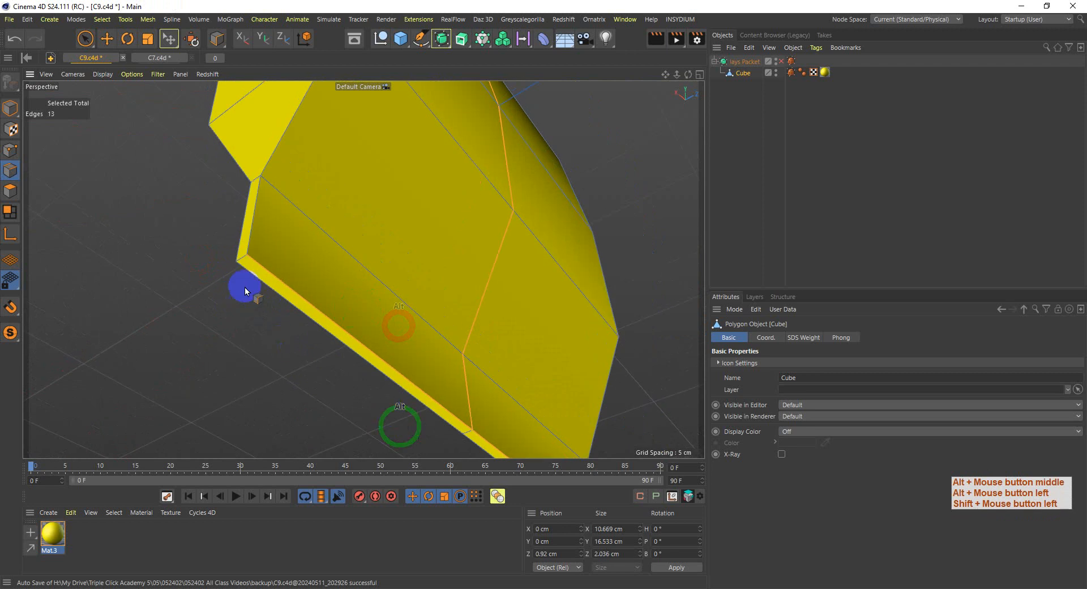
{"action": "scroll", "coordinate": [247, 287], "scroll_direction": "up", "scroll_amount": 3}
{"action": "left_click", "coordinate": [258, 272], "text": "shift"}
{"action": "middle_click_drag", "start_coordinate": [227, 293], "coordinate": [368, 325], "text": "alt"}
{"action": "left_click_drag", "start_coordinate": [368, 321], "coordinate": [415, 295], "text": "alt"}
{"action": "scroll", "coordinate": [408, 242], "scroll_direction": "up", "scroll_amount": 3}
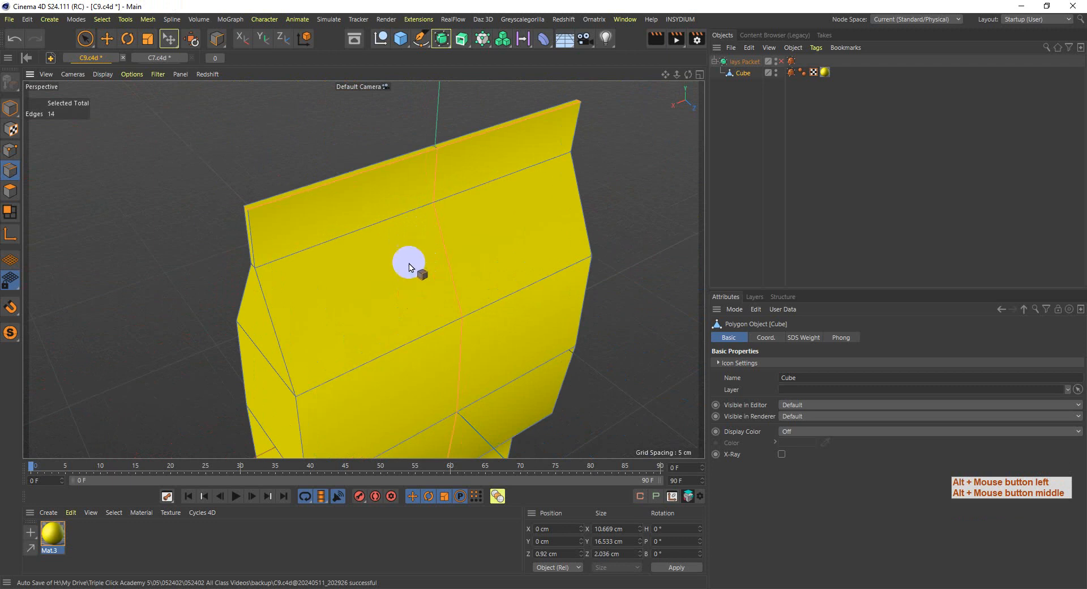
{"action": "scroll", "coordinate": [409, 263], "scroll_direction": "down", "scroll_amount": 4}
{"action": "middle_click_drag", "start_coordinate": [447, 309], "coordinate": [404, 237], "text": "alt"}
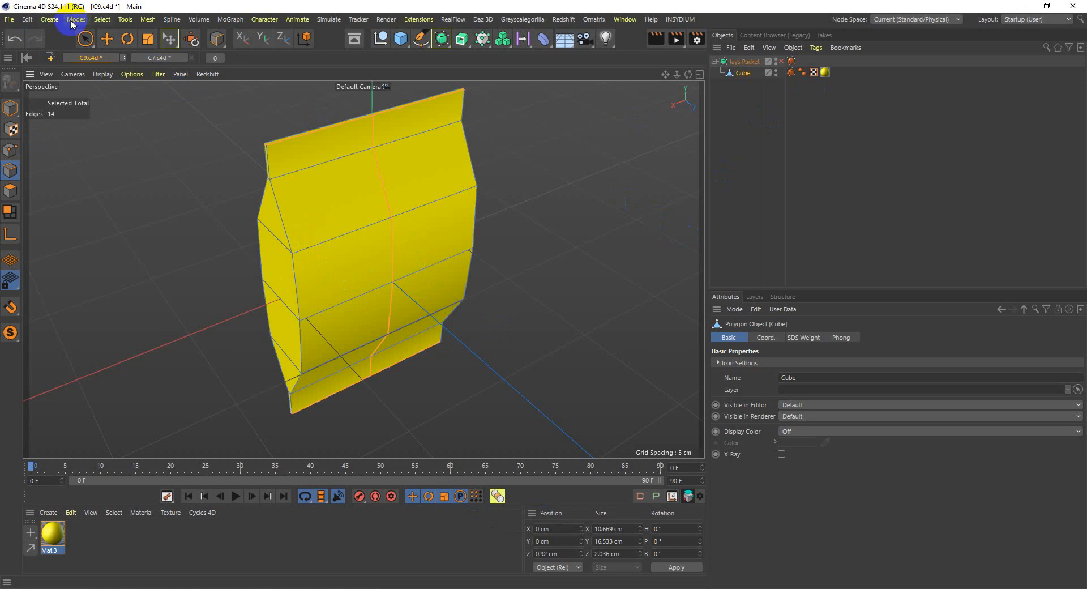
- Store the selected seam edges in an Edge Selection tag and switch to the BP - UV Edit layout
{"action": "left_click", "coordinate": [102, 19]}
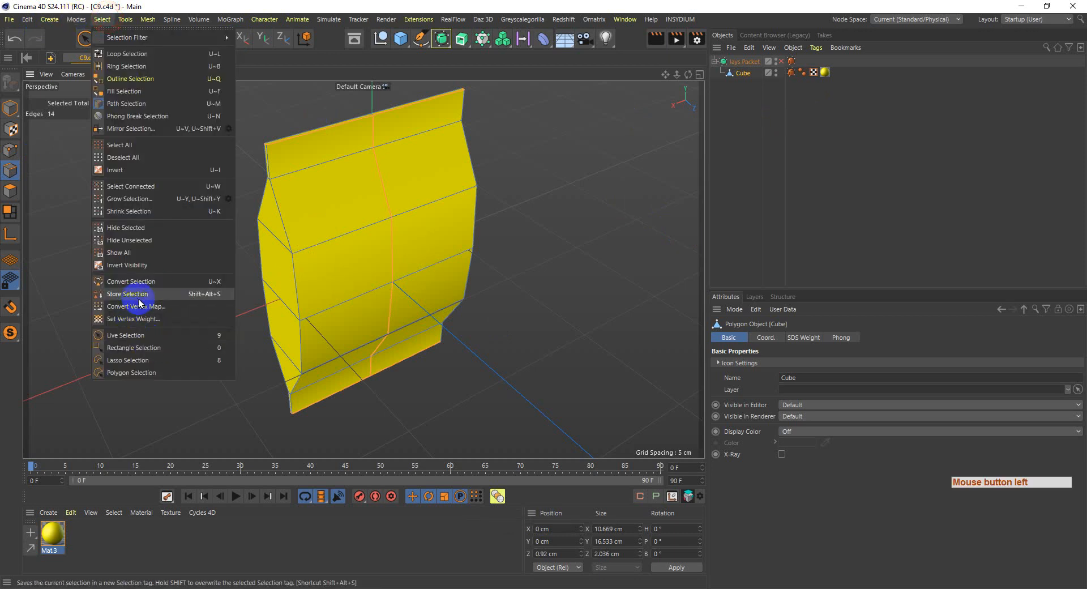
{"action": "left_click", "coordinate": [146, 303]}
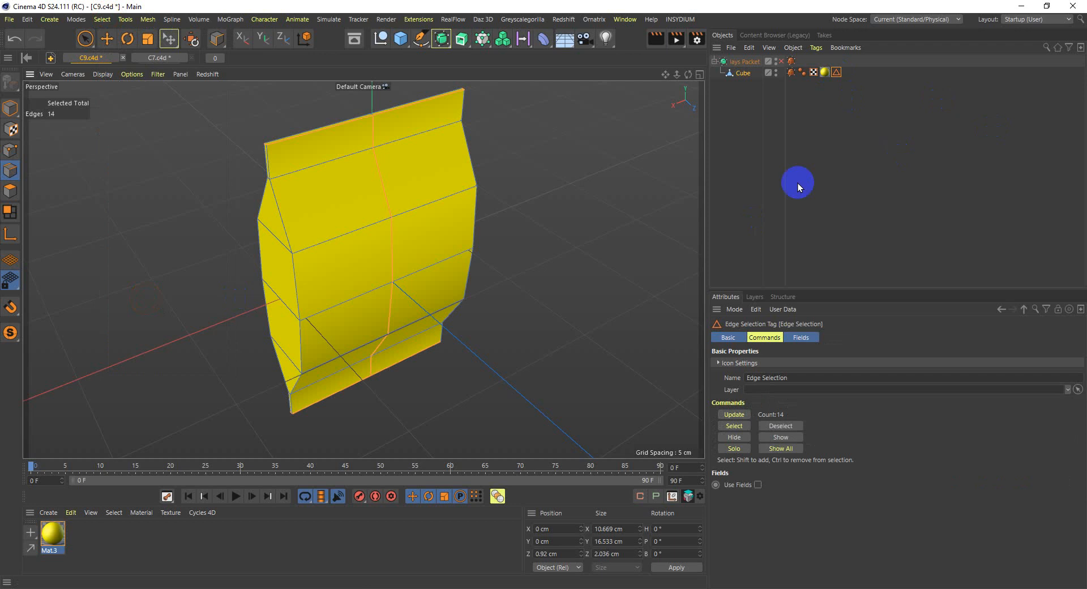
{"action": "left_click", "coordinate": [1027, 22]}
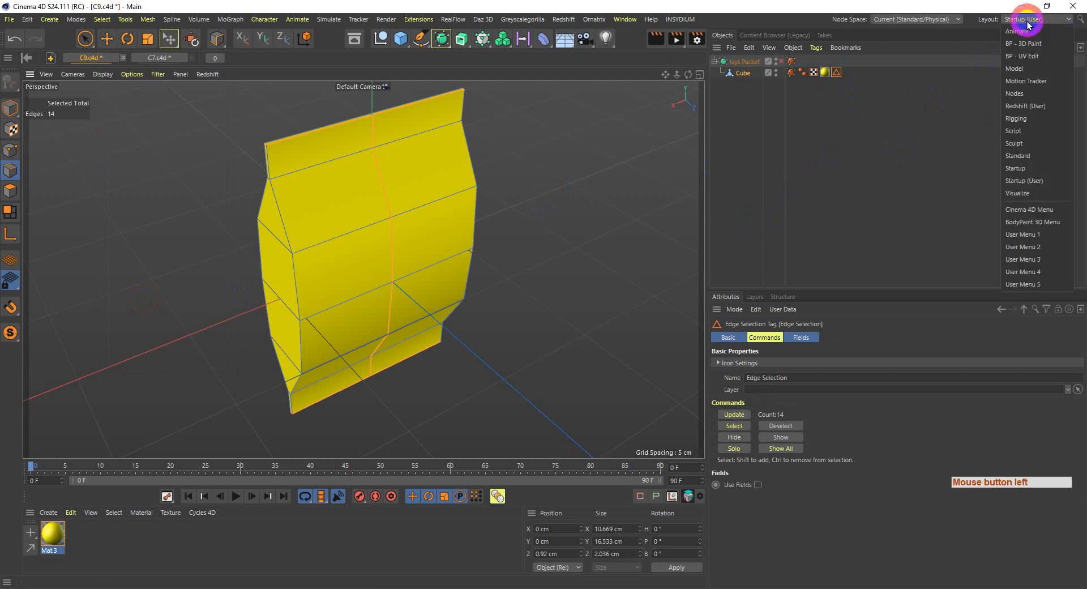
{"action": "left_click", "coordinate": [1037, 56]}
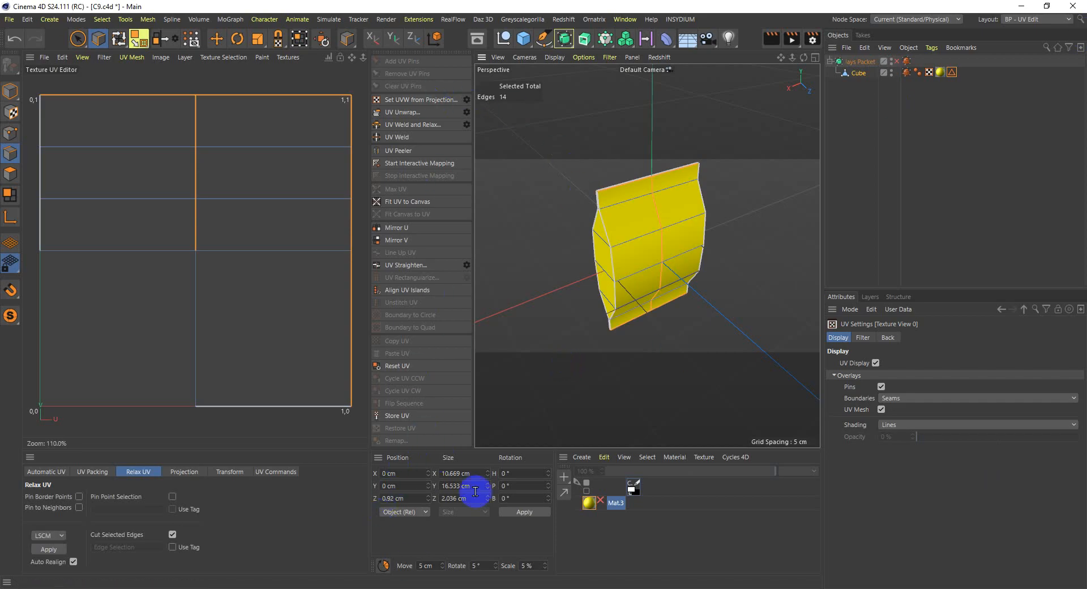
{"action": "middle_click", "coordinate": [622, 225]}
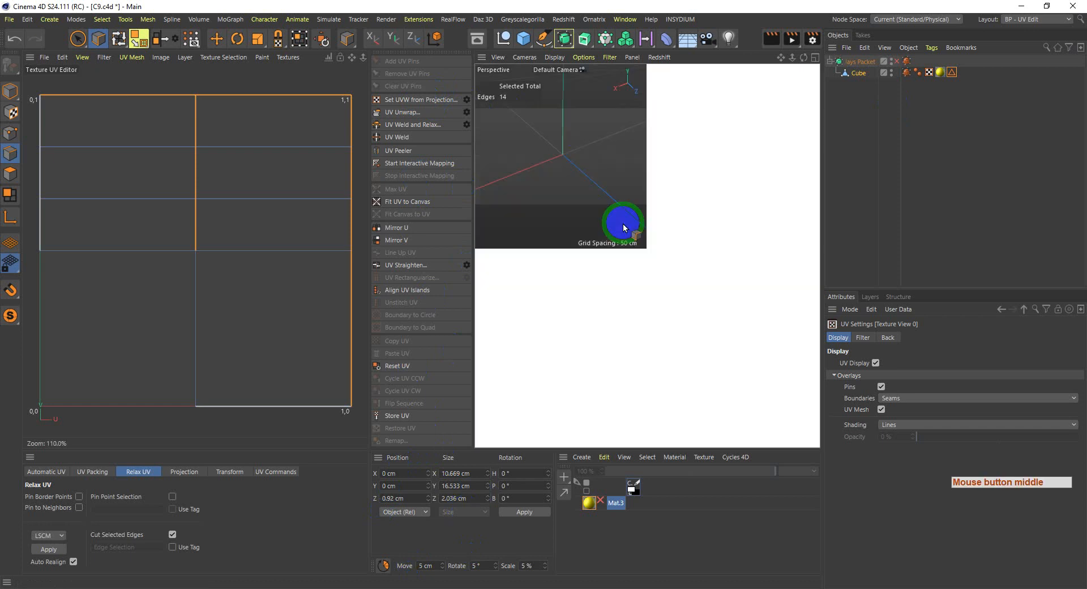
- Show the lays packet large in the Front view and select all of its polygons
{"action": "middle_click", "coordinate": [745, 357]}
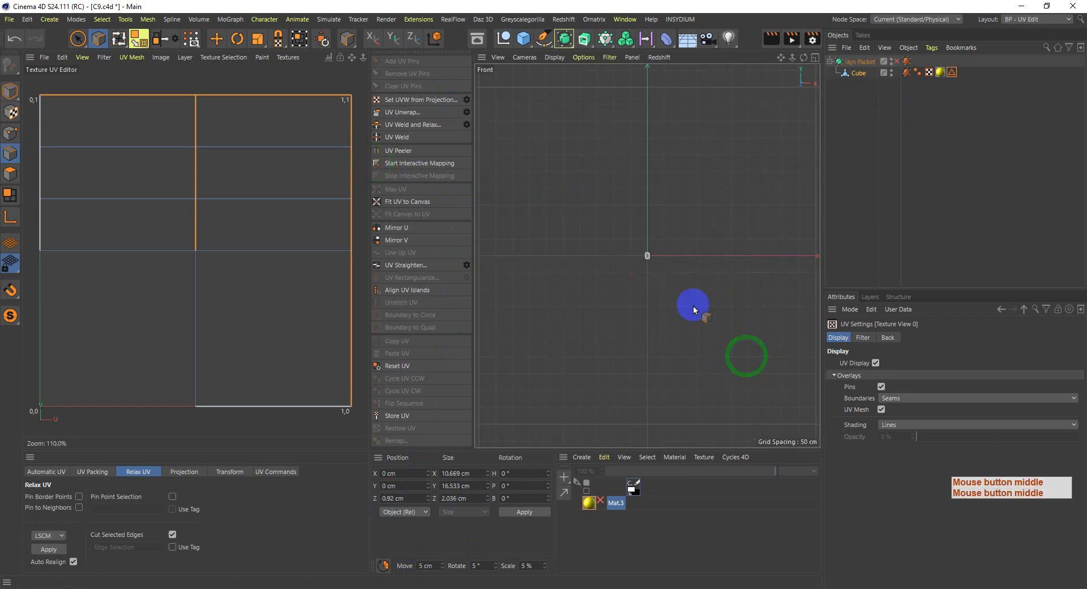
{"action": "scroll", "coordinate": [633, 256], "scroll_direction": "up", "scroll_amount": 5}
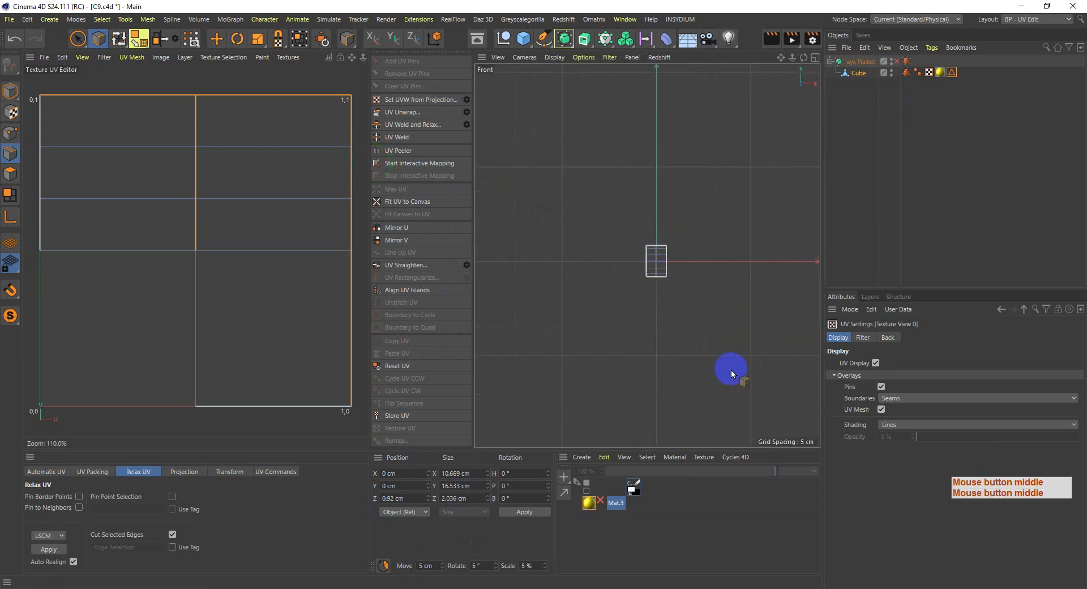
{"action": "scroll", "coordinate": [753, 280], "scroll_direction": "up", "scroll_amount": 2}
{"action": "scroll", "coordinate": [563, 272], "scroll_direction": "up", "scroll_amount": 3}
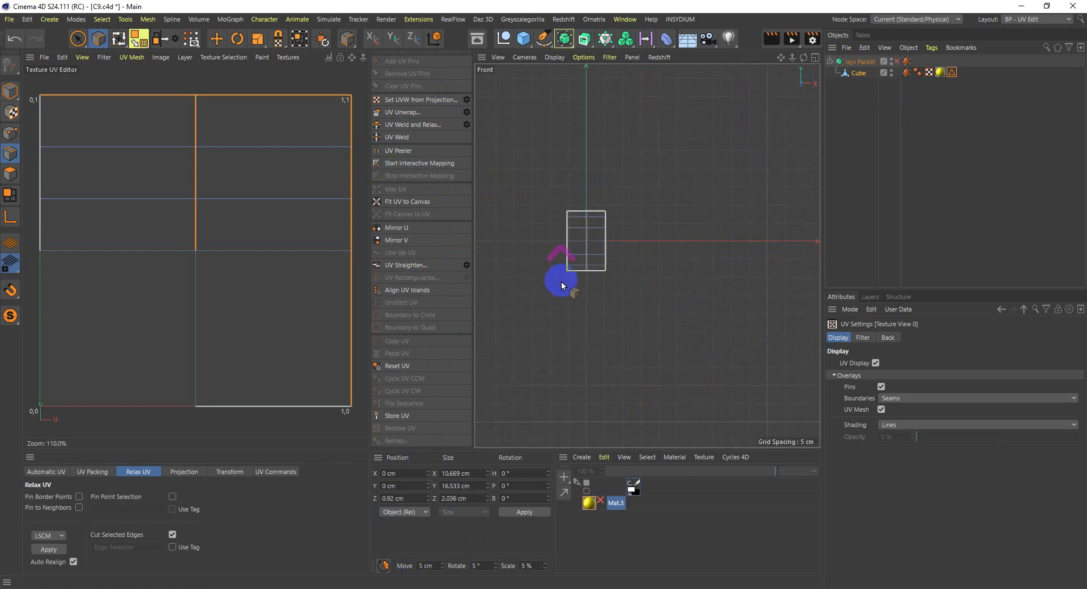
{"action": "middle_click_drag", "start_coordinate": [572, 243], "coordinate": [621, 308], "text": "alt"}
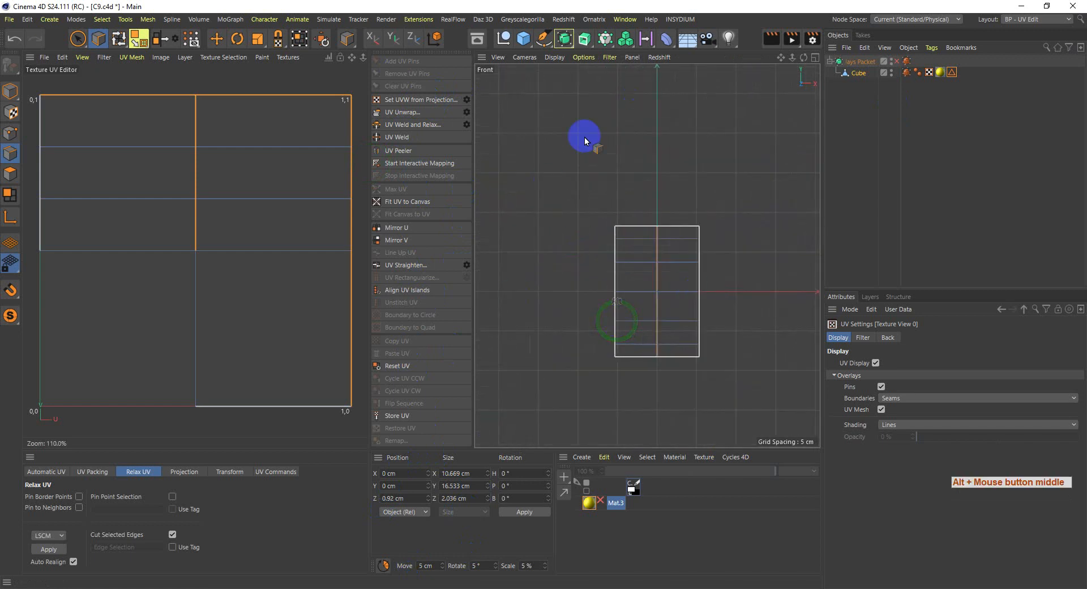
{"action": "left_click", "coordinate": [10, 174]}
{"action": "key", "text": "ctrl+a"}
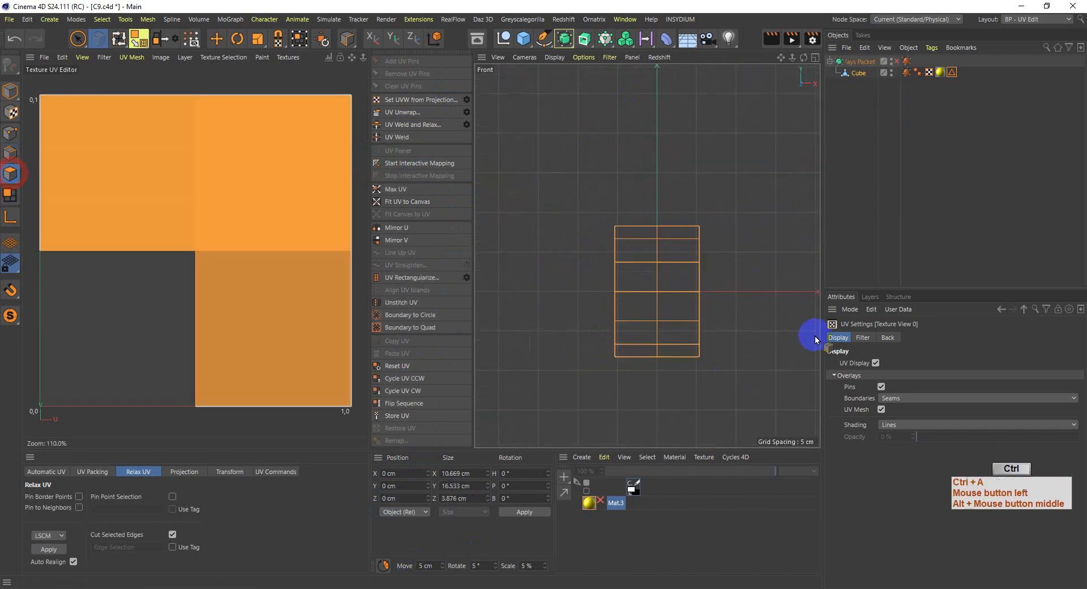
- Project the UVs of all the packet's selected polygons with the Frontal projection from the Front view
{"action": "scroll", "coordinate": [682, 301], "scroll_direction": "up", "scroll_amount": 2}
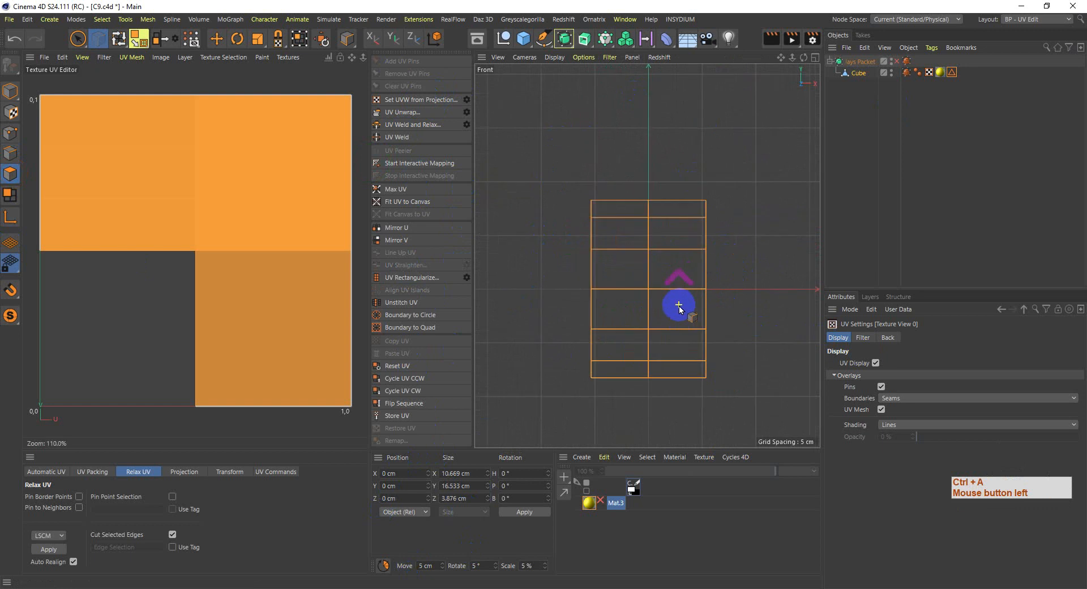
{"action": "middle_click_drag", "start_coordinate": [690, 369], "coordinate": [697, 317], "text": "alt"}
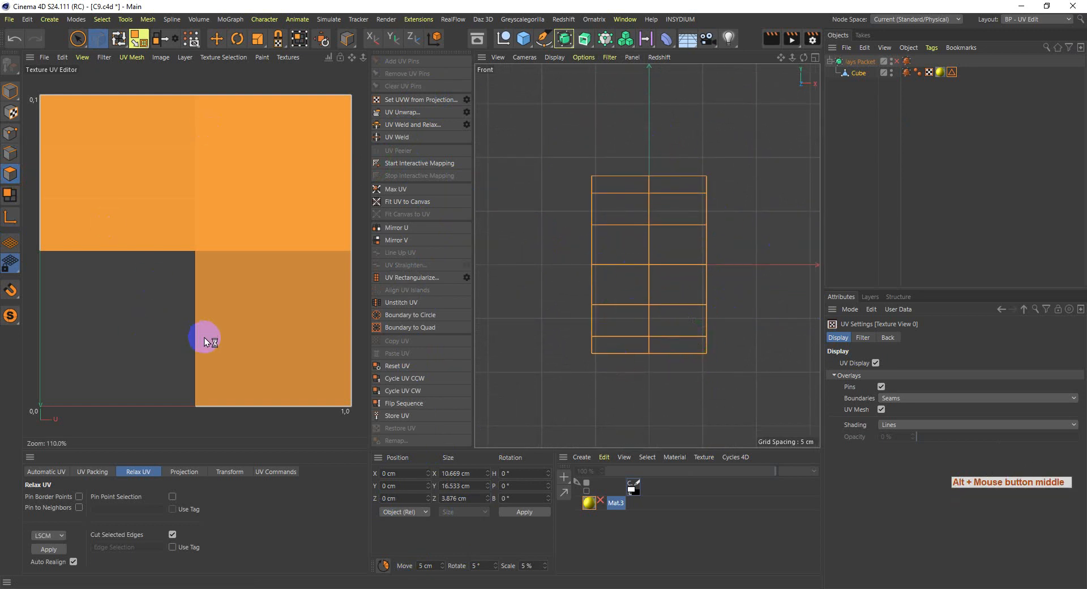
{"action": "left_click", "coordinate": [279, 473]}
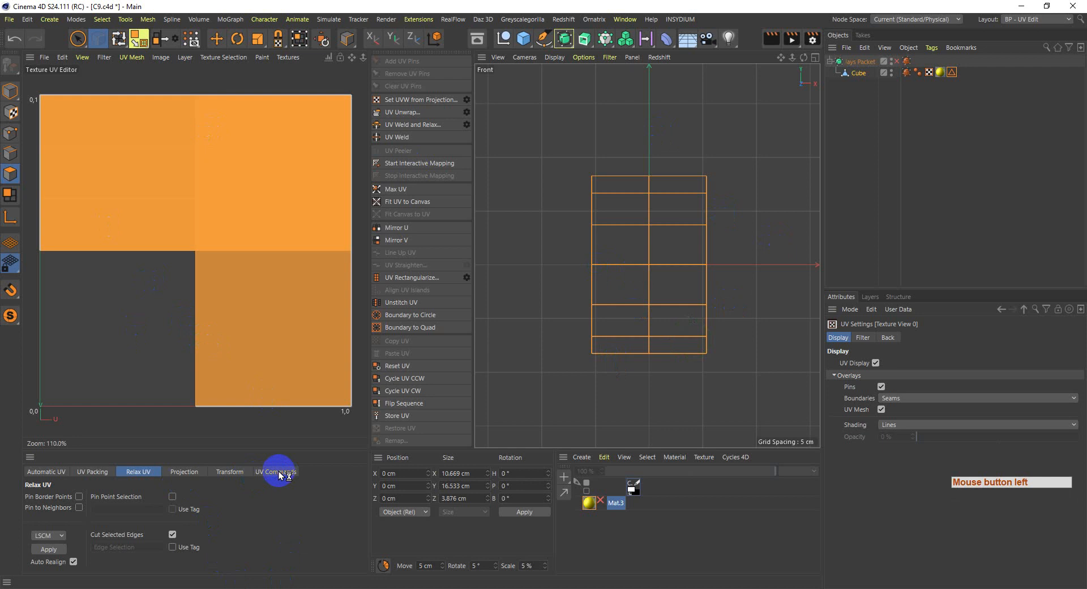
{"action": "left_click", "coordinate": [229, 472]}
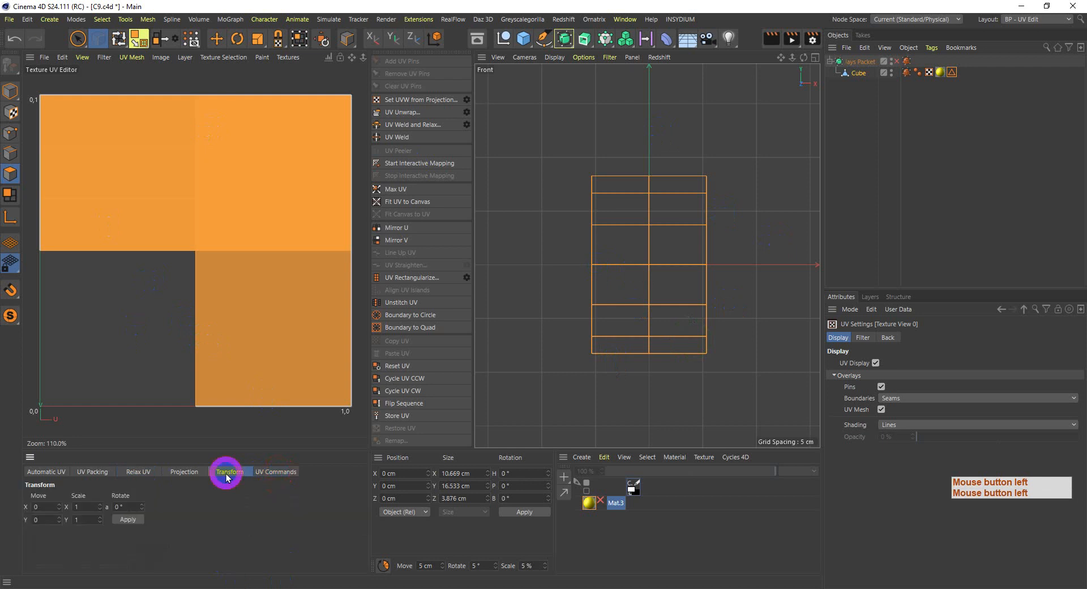
{"action": "left_click", "coordinate": [189, 476]}
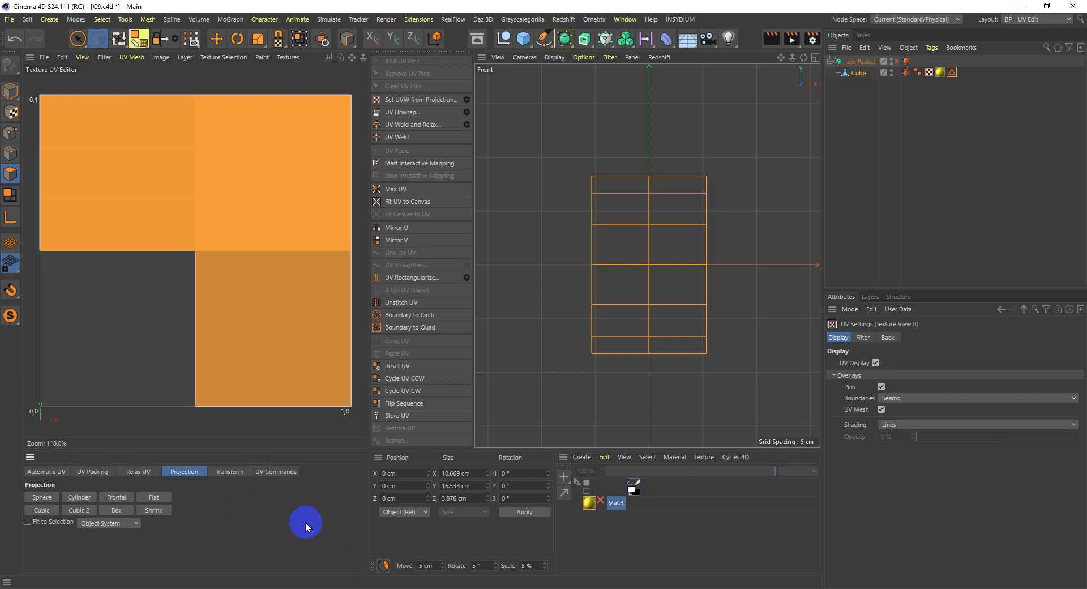
{"action": "scroll", "coordinate": [651, 271], "scroll_direction": "up", "scroll_amount": 2}
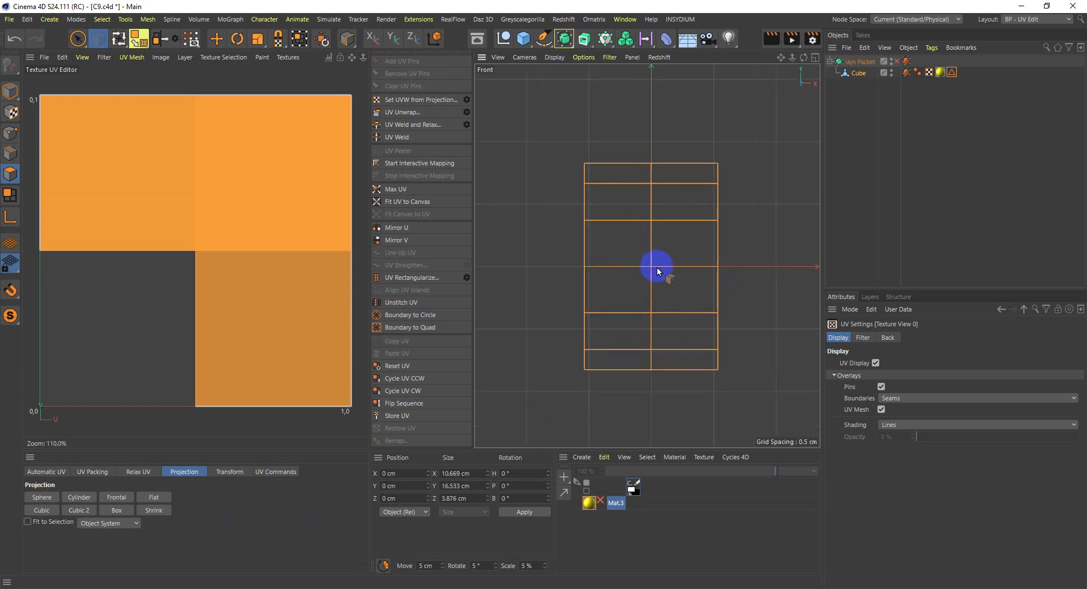
{"action": "scroll", "coordinate": [657, 268], "scroll_direction": "up", "scroll_amount": 1}
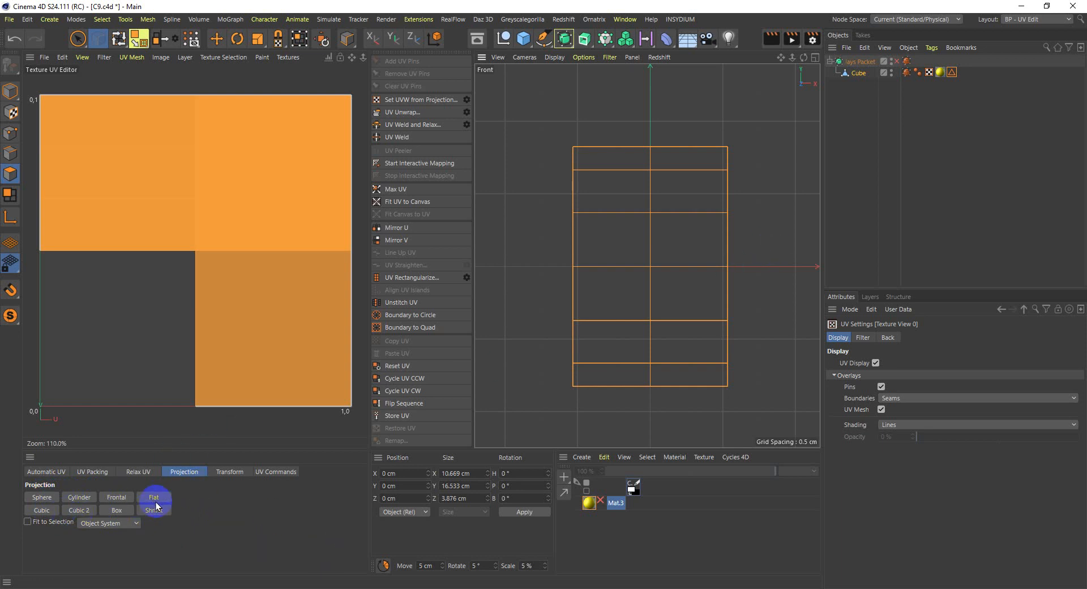
{"action": "left_click", "coordinate": [117, 497]}
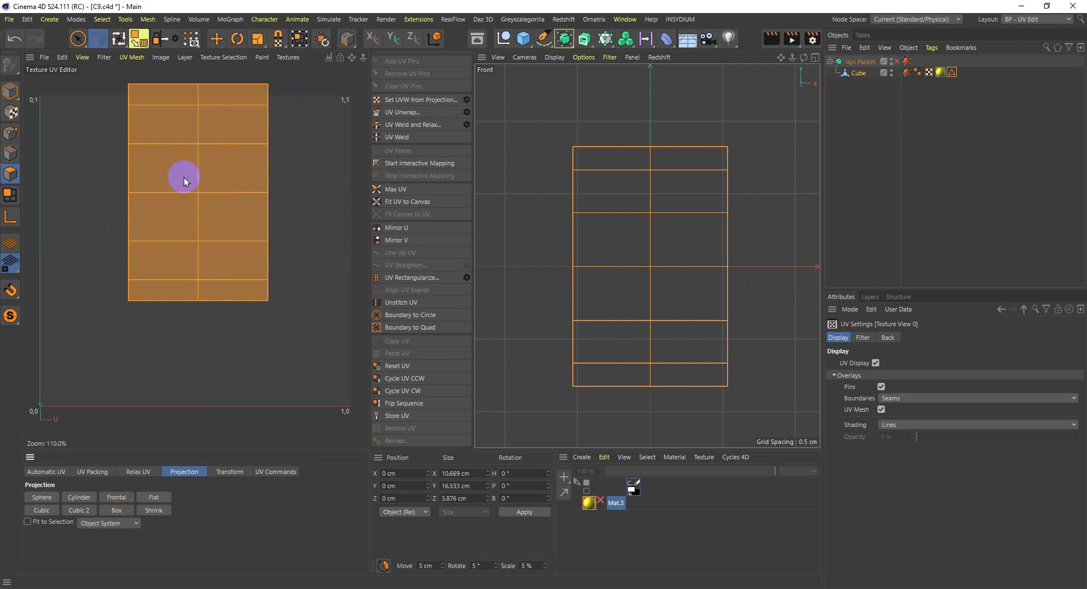
- Move the projected UV island down so that it lies fully inside the UV canvas
{"action": "key", "text": "w"}
{"action": "left_click_drag", "start_coordinate": [196, 192], "coordinate": [188, 257]}
{"action": "left_click", "coordinate": [196, 197]}
{"action": "key", "text": "ctrl+a"}
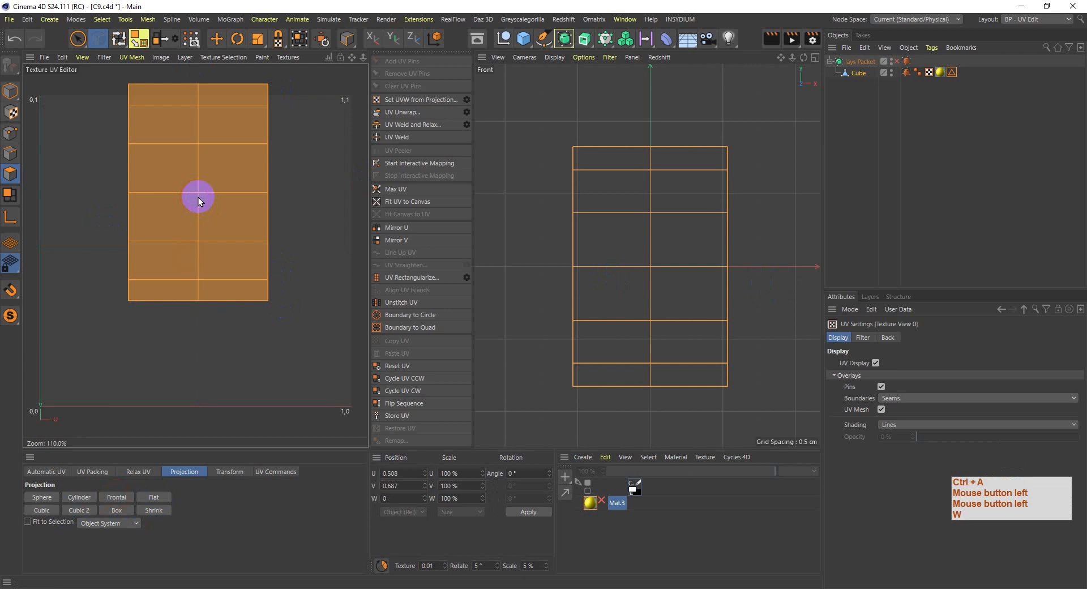
{"action": "key", "text": "e"}
{"action": "left_click_drag", "start_coordinate": [198, 192], "coordinate": [189, 255]}
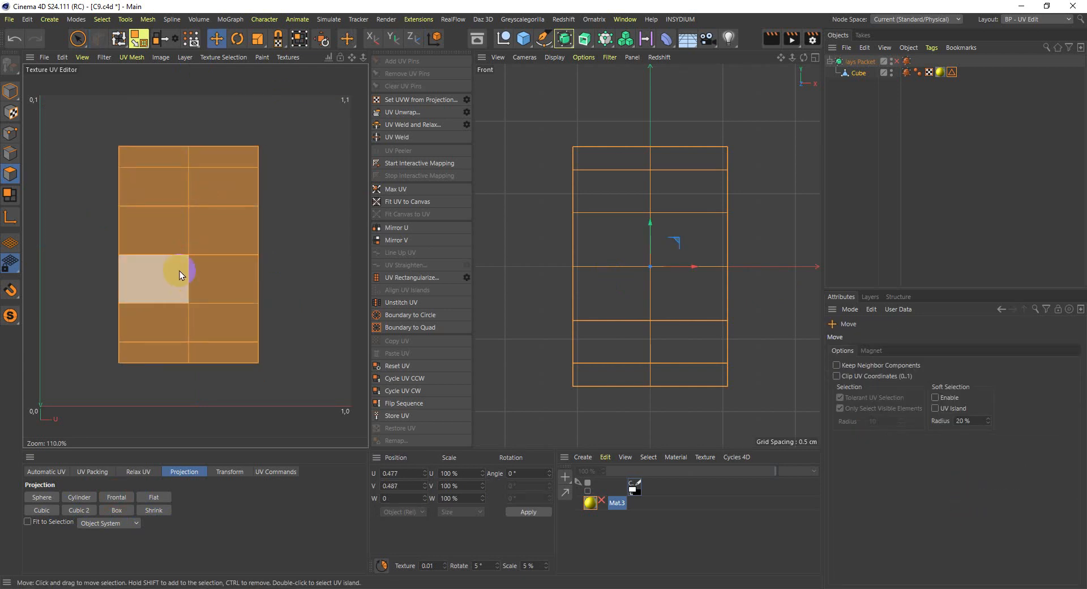
- Set up Relax UV to cut along the edges stored in the packet's Edge Selection tag
{"action": "left_click", "coordinate": [138, 472]}
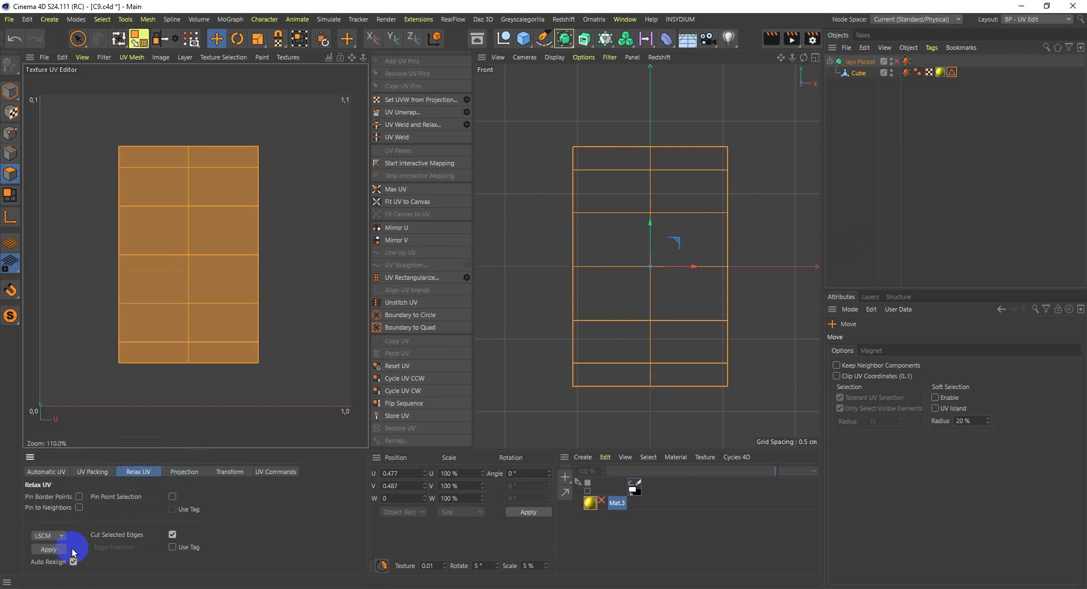
{"action": "left_click", "coordinate": [172, 547]}
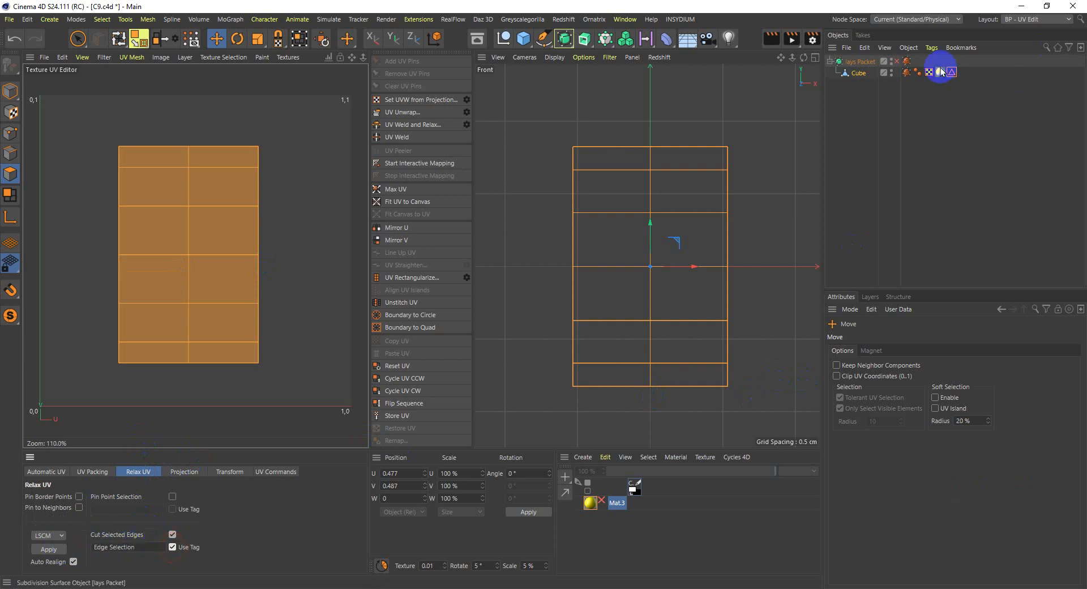
{"action": "left_click_drag", "start_coordinate": [951, 72], "coordinate": [128, 547]}
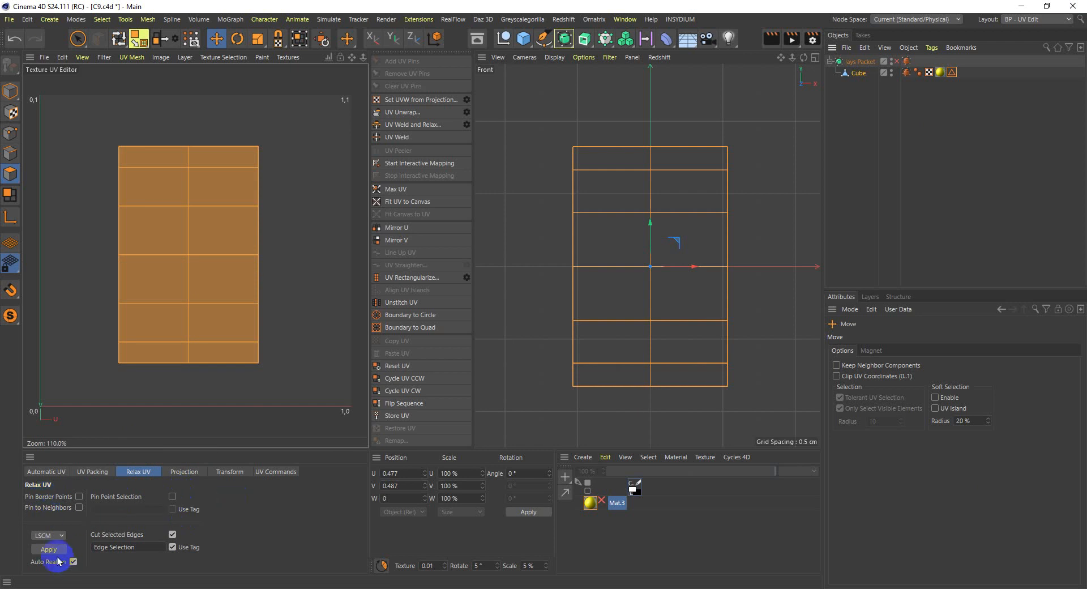
- Relax the packet's UVs with the LSCM method, cutting at the stored seam edges
{"action": "left_click", "coordinate": [48, 535]}
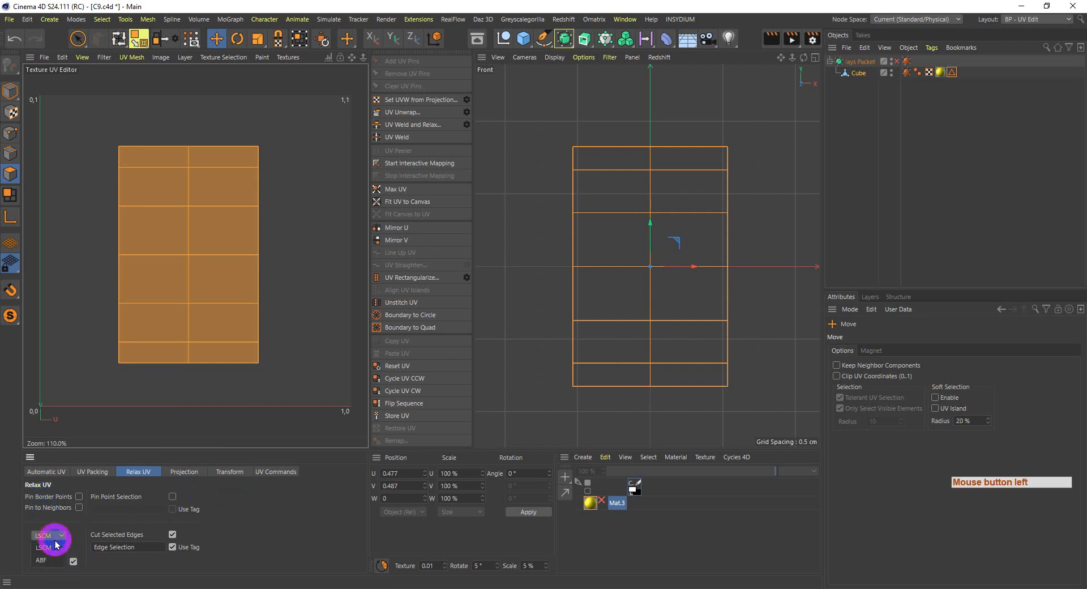
{"action": "left_click", "coordinate": [79, 533]}
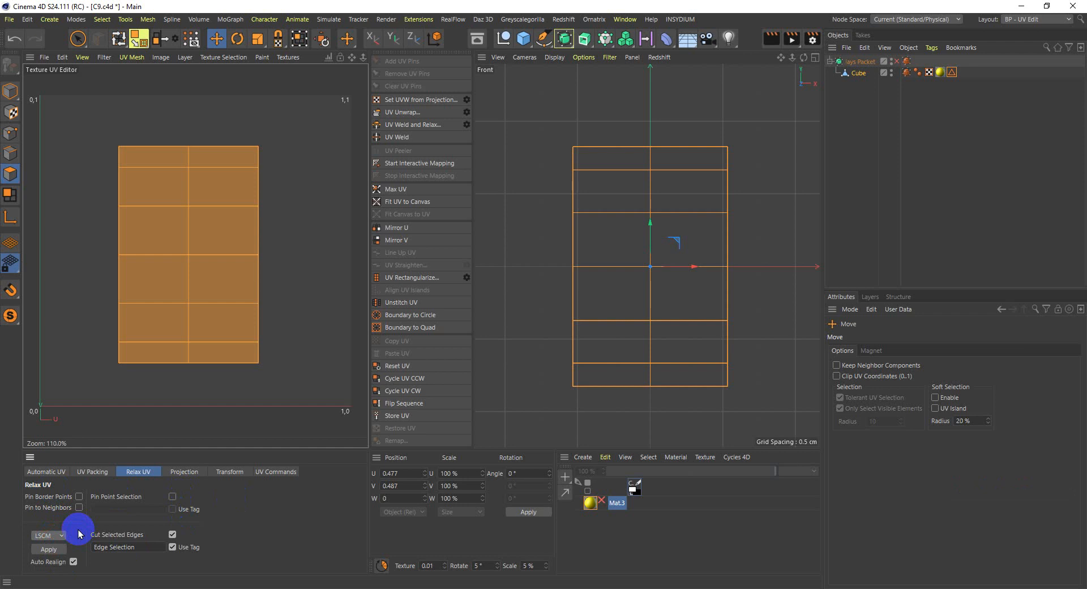
{"action": "left_click", "coordinate": [44, 548]}
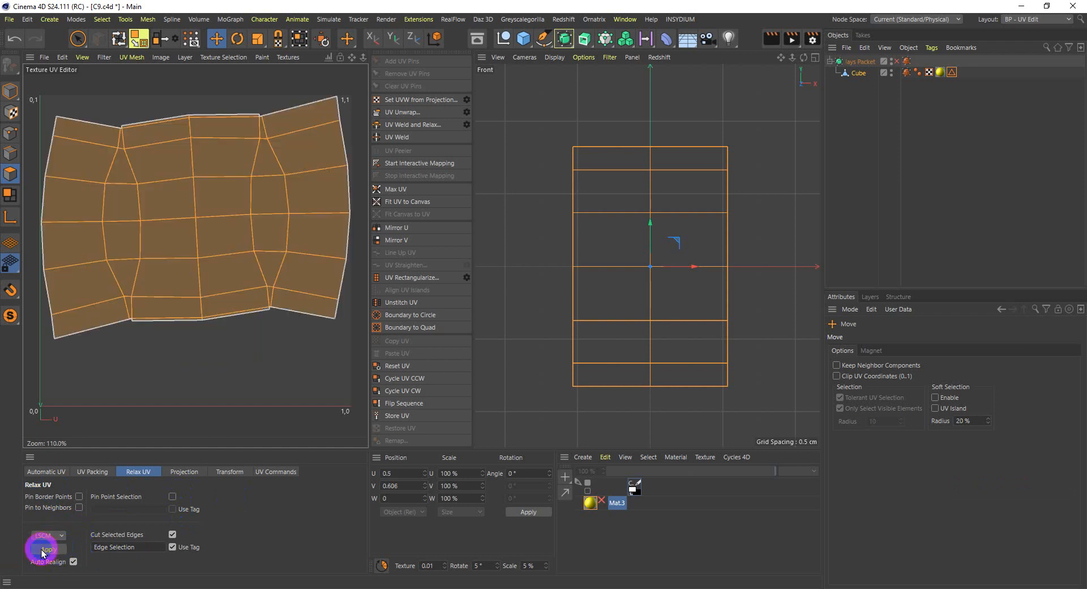
- Change the relax method to ABF and apply it to the packet's UVs
{"action": "left_click", "coordinate": [45, 535]}
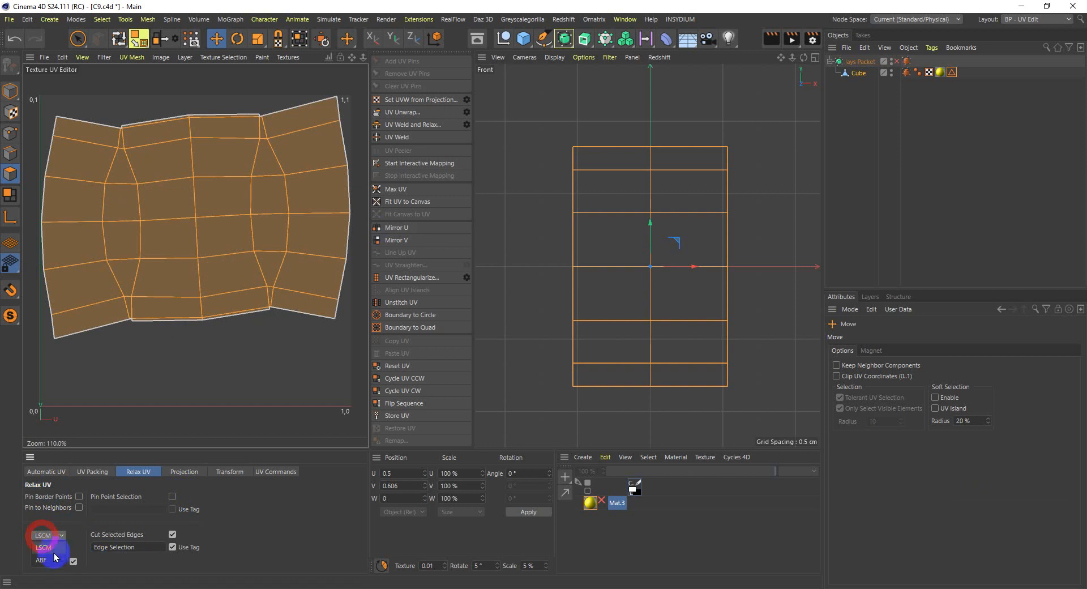
{"action": "left_click", "coordinate": [53, 558]}
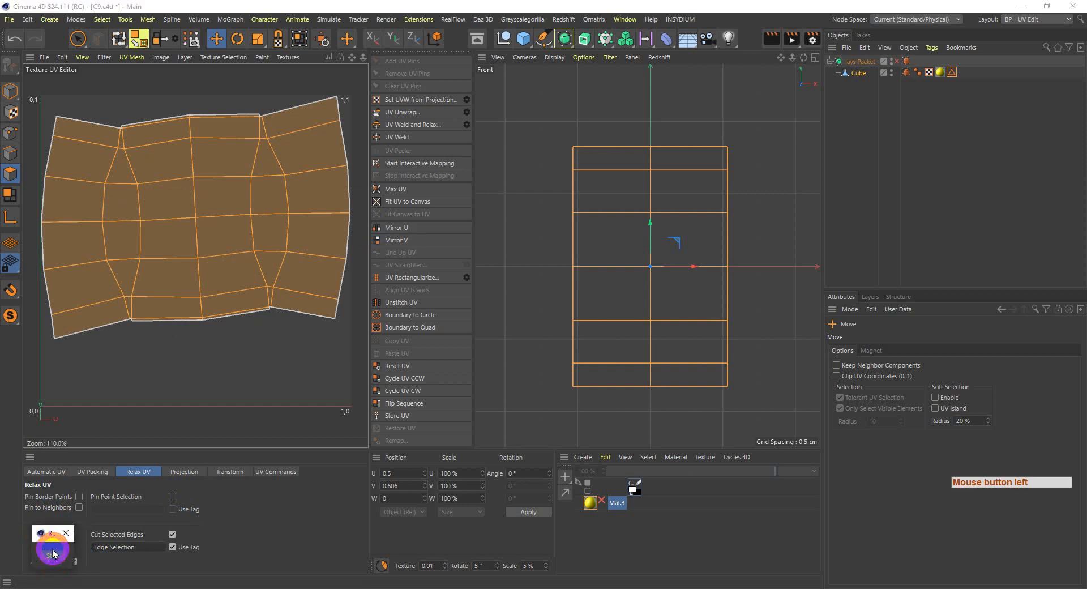
{"action": "left_click", "coordinate": [51, 551]}
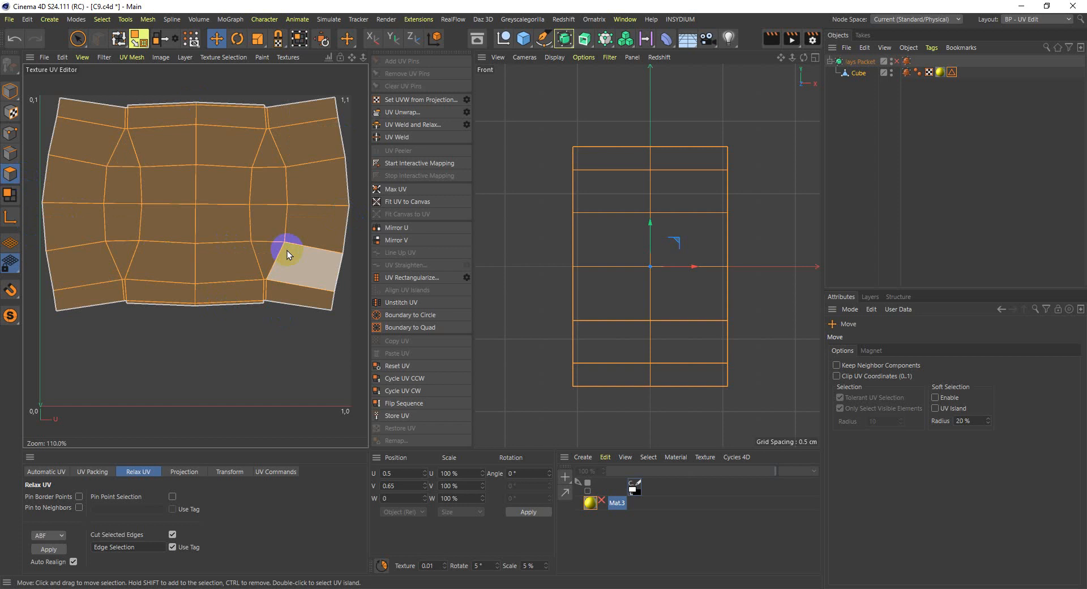
{"action": "left_click_drag", "start_coordinate": [287, 250], "coordinate": [275, 195]}
{"action": "left_click", "coordinate": [182, 192]}
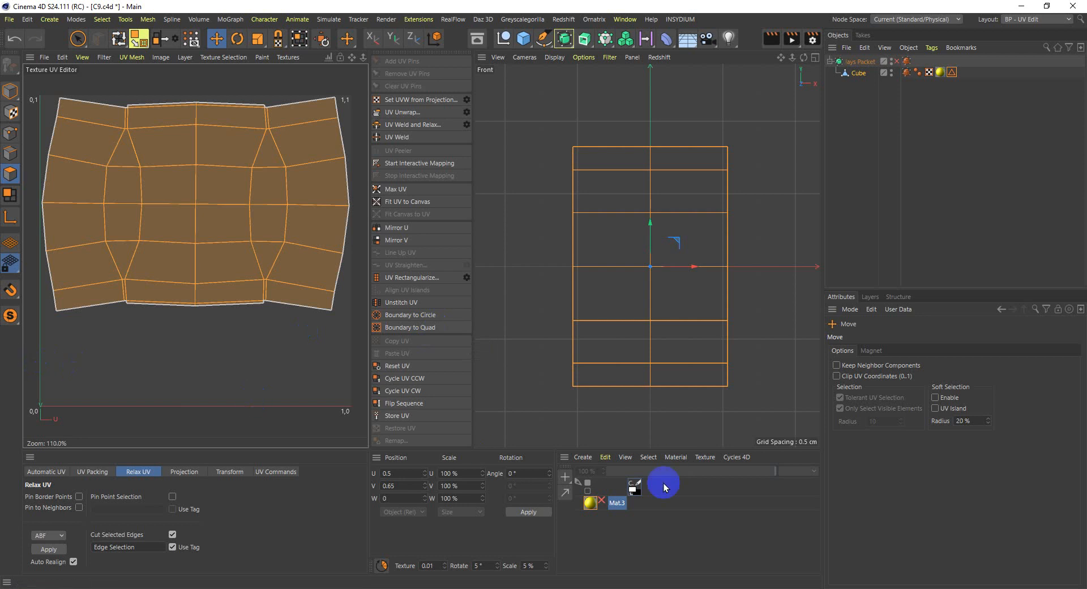
{"action": "left_click", "coordinate": [11, 111]}
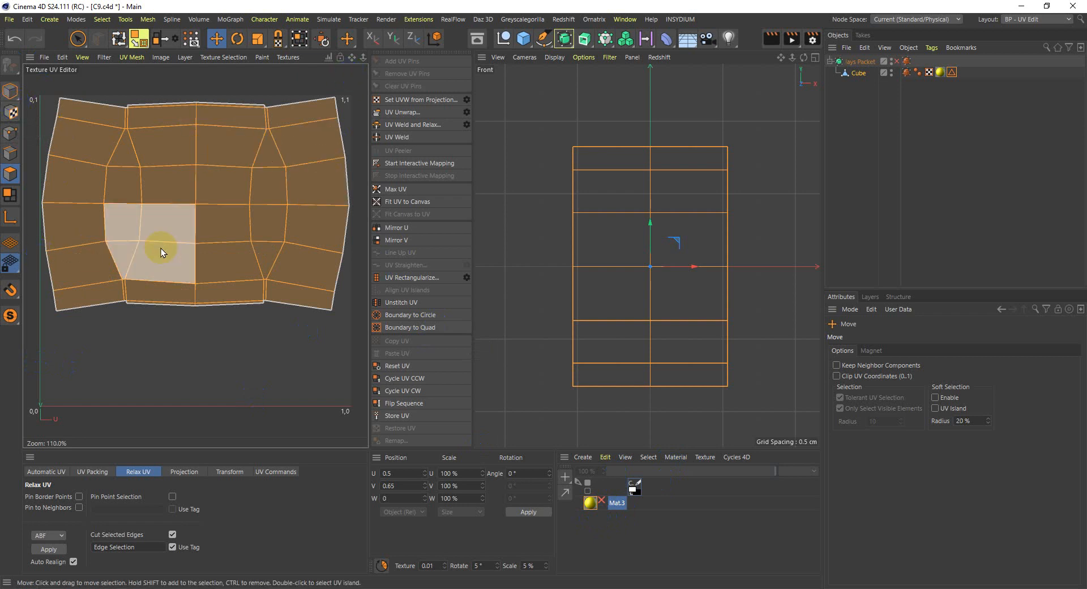
- Create a new 1024 x 1024 pixel RGB texture at 72 dpi named "lays pack" for the UV layout
{"action": "left_click", "coordinate": [43, 58]}
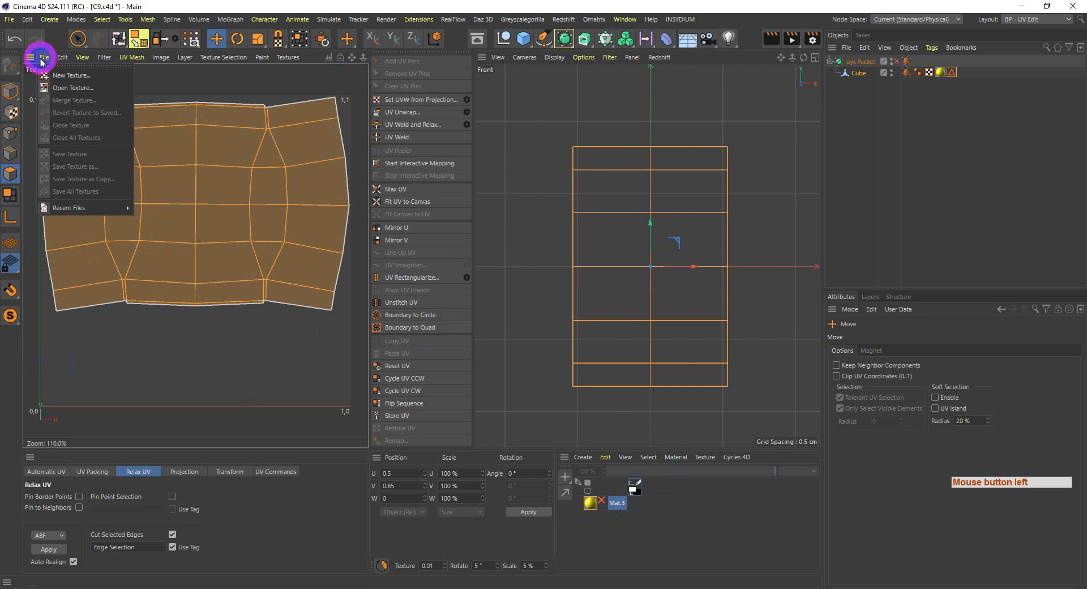
{"action": "left_click", "coordinate": [101, 79]}
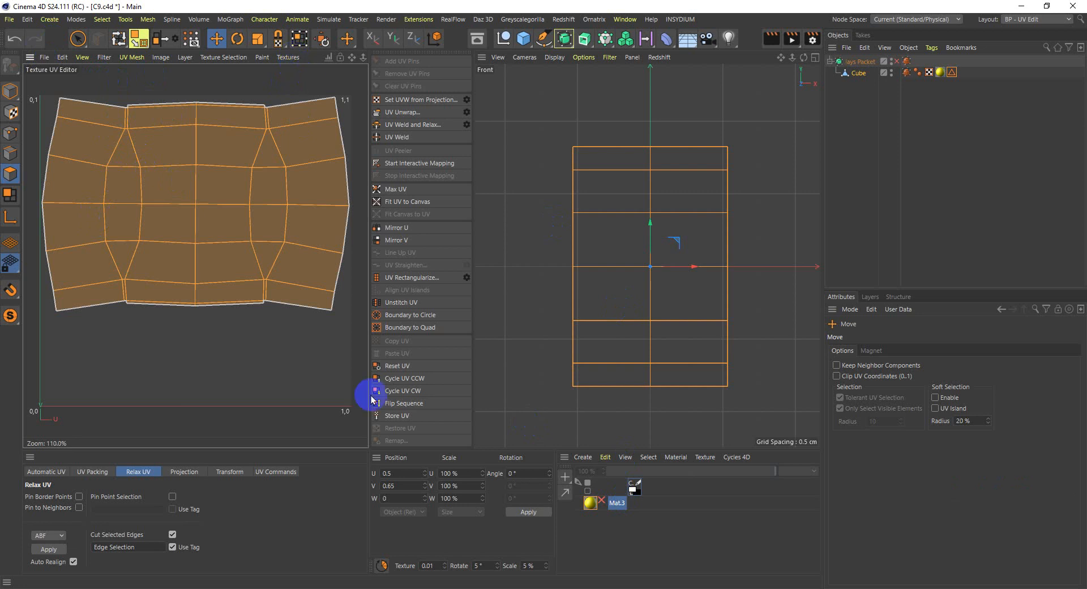
{"action": "right_click", "coordinate": [422, 584]}
{"action": "left_click", "coordinate": [453, 538]}
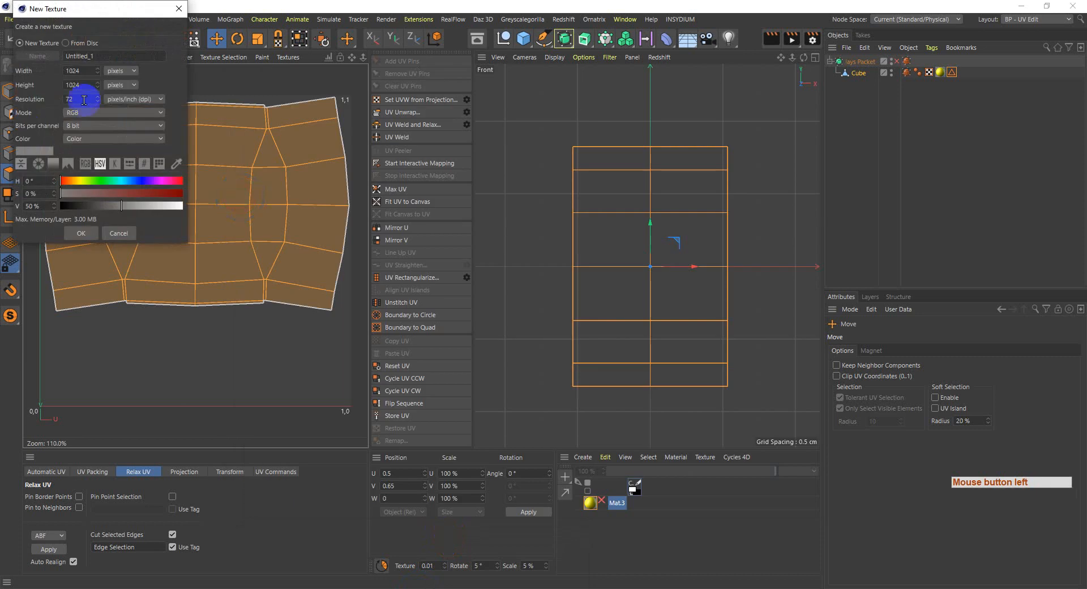
{"action": "left_click", "coordinate": [85, 71]}
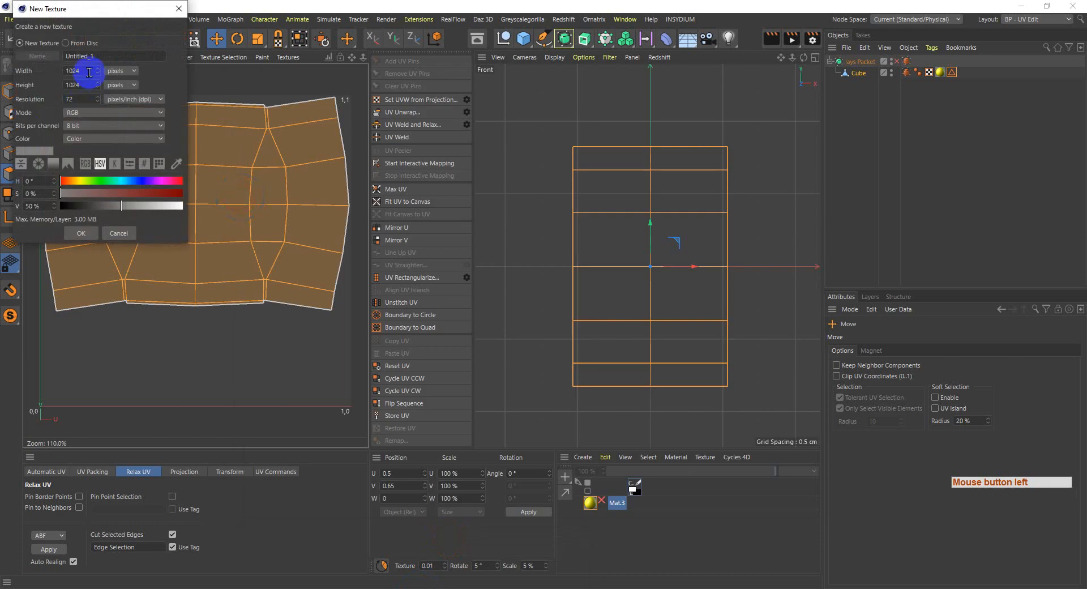
{"action": "left_click", "coordinate": [82, 234]}
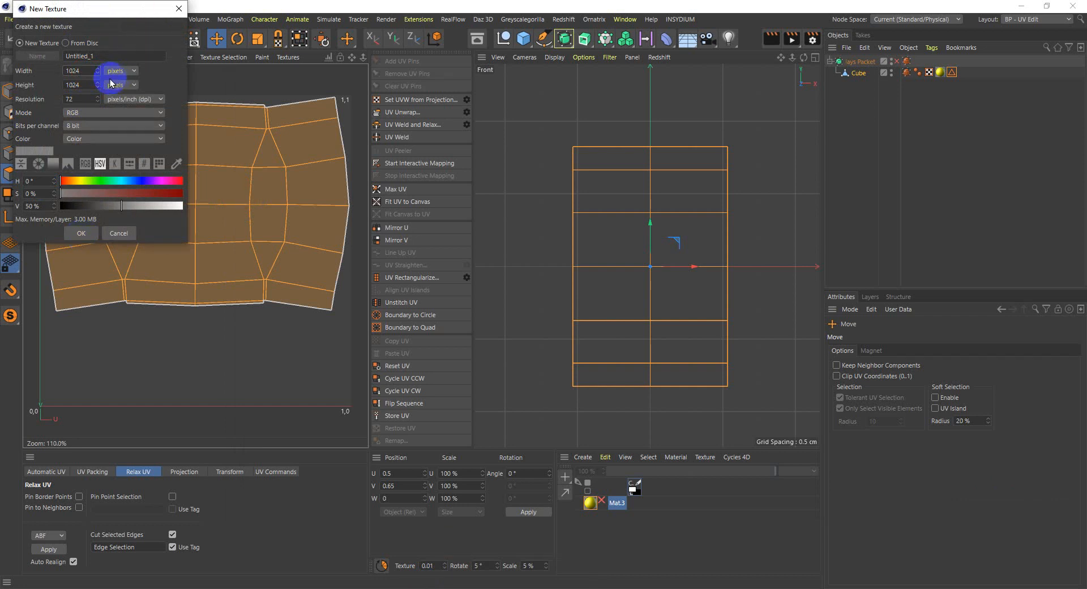
{"action": "left_click", "coordinate": [120, 56]}
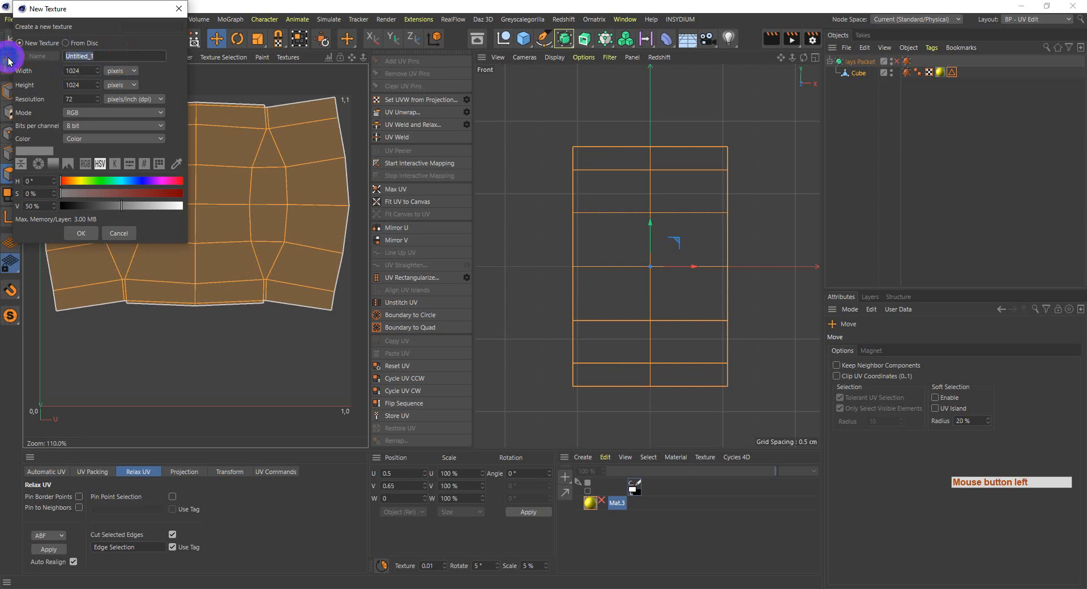
{"action": "type", "text": "lays "}
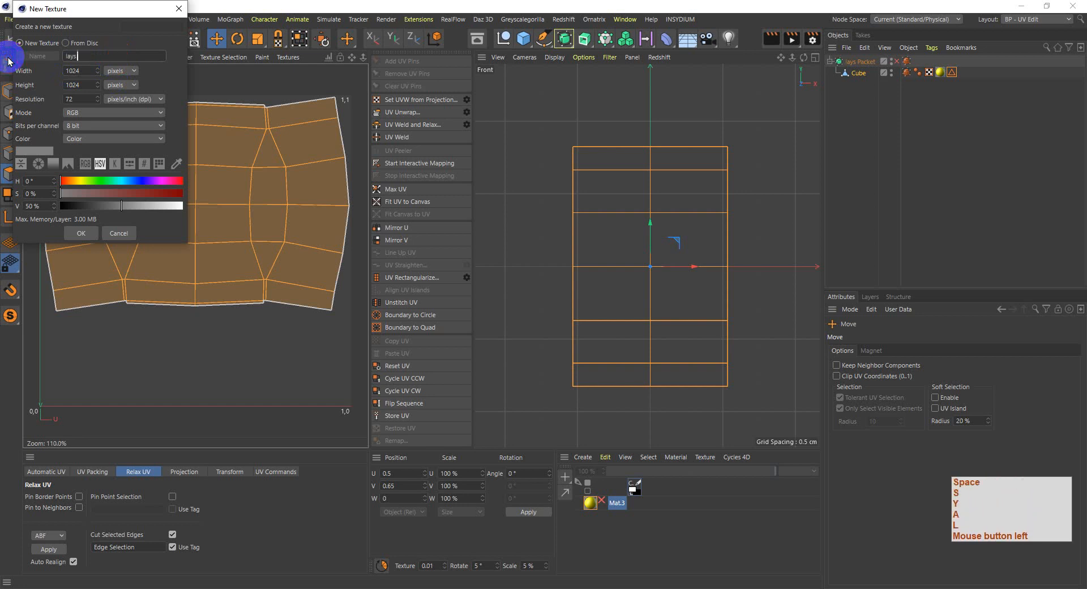
{"action": "type", "text": "pack"}
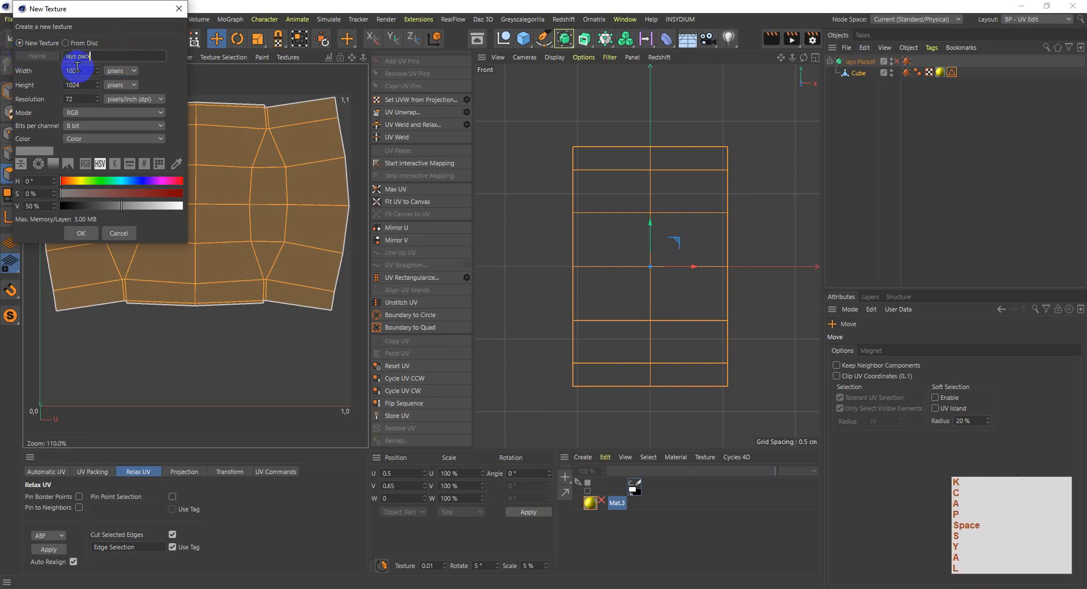
{"action": "left_click", "coordinate": [81, 233]}
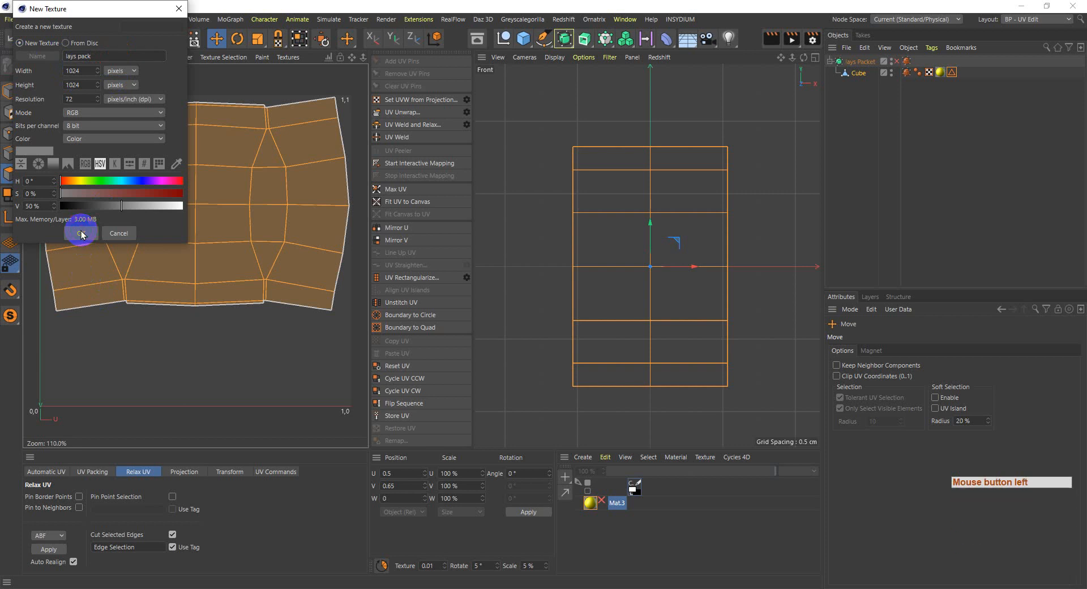
- Finish creating the lays pack texture and add a UV mesh layer to it
{"action": "left_click", "coordinate": [81, 233]}
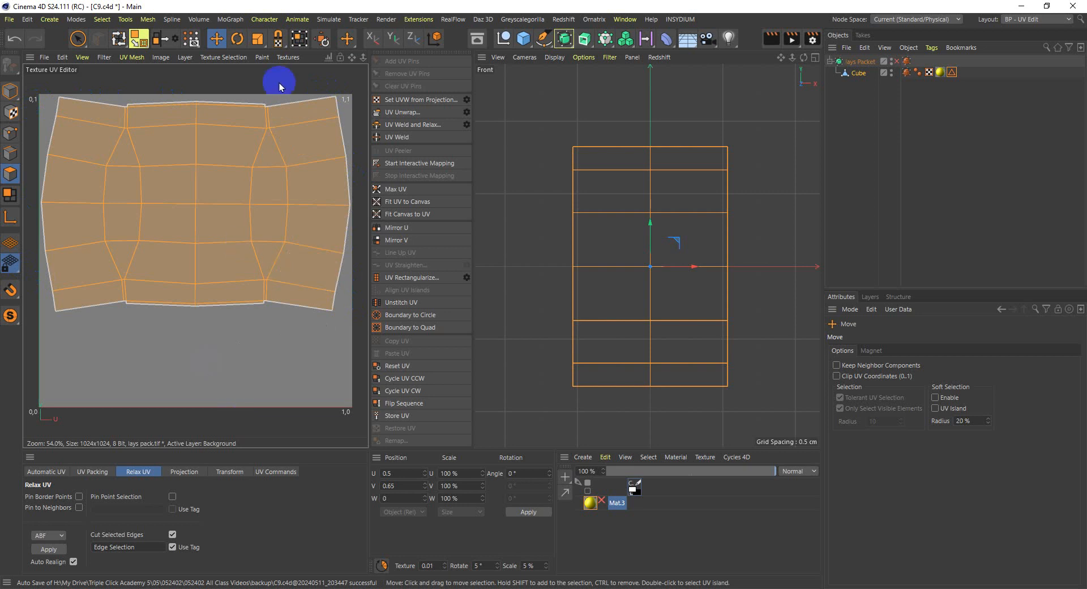
{"action": "left_click", "coordinate": [179, 59]}
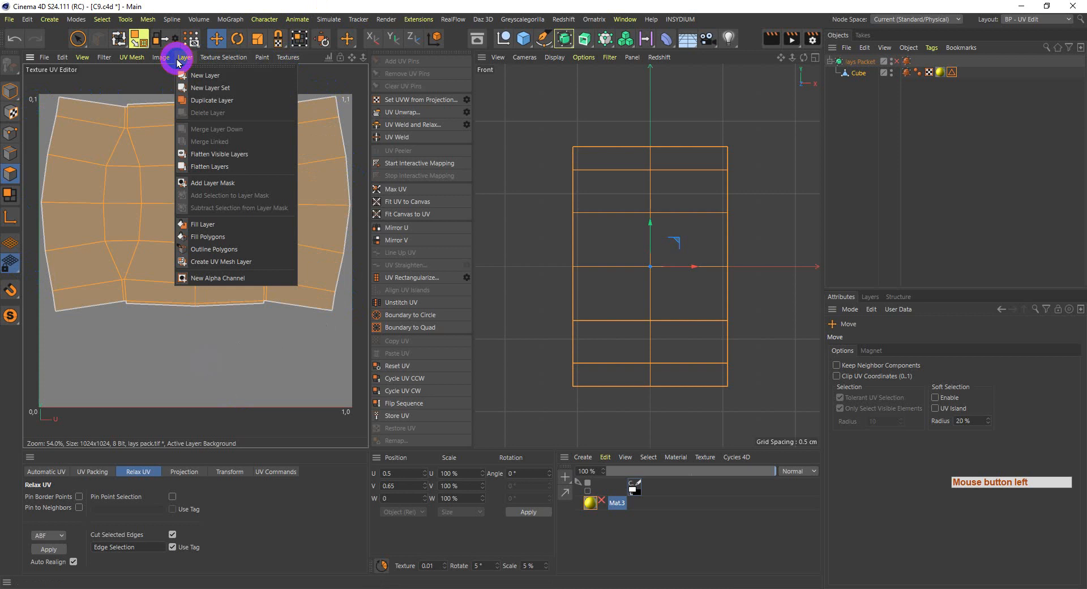
{"action": "left_click", "coordinate": [241, 262]}
{"action": "left_click", "coordinate": [257, 230]}
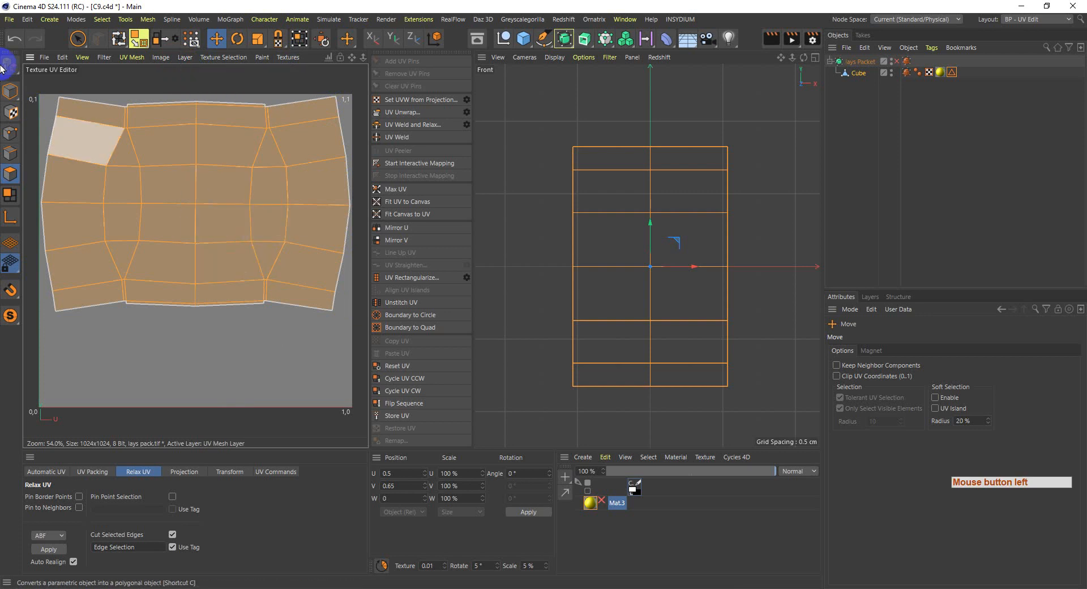
- Start saving the texture under a new file and choose PSD as its format
{"action": "left_click", "coordinate": [44, 58]}
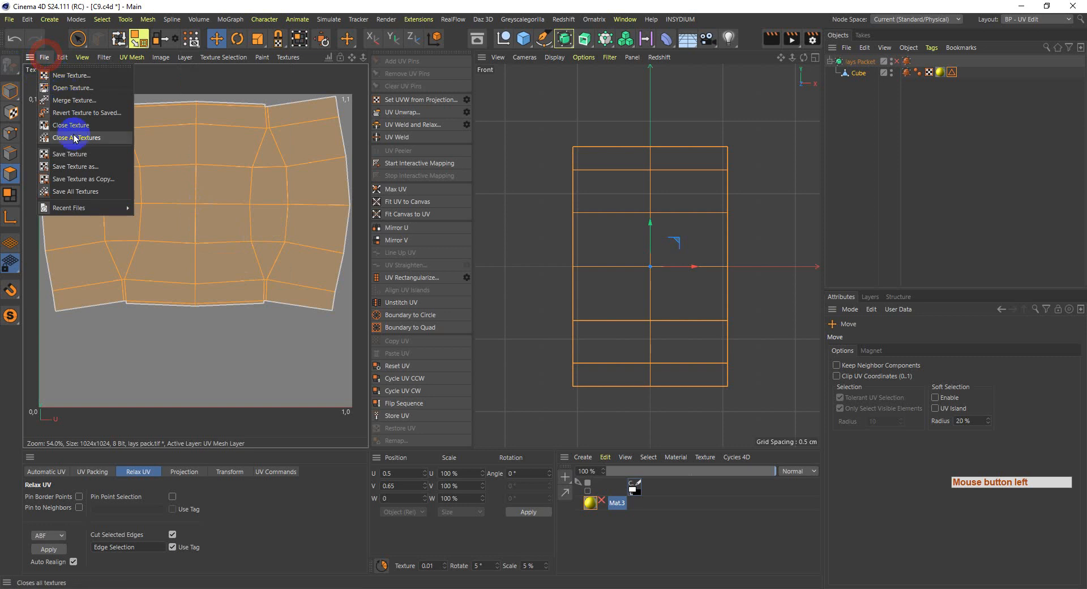
{"action": "left_click", "coordinate": [108, 167]}
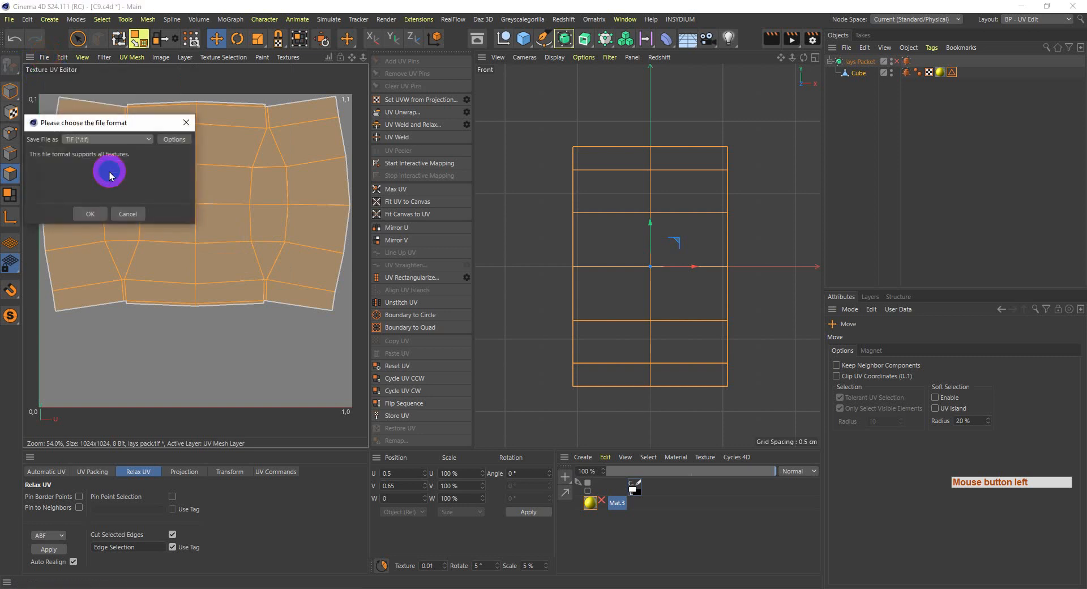
{"action": "left_click", "coordinate": [108, 141]}
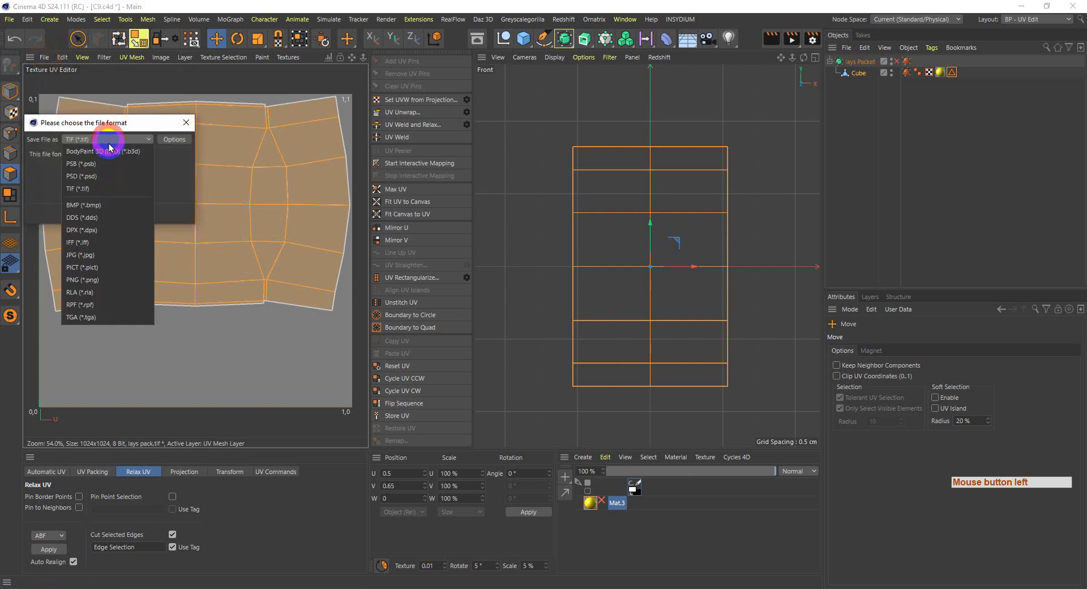
{"action": "left_click", "coordinate": [107, 176]}
{"action": "left_click", "coordinate": [90, 214]}
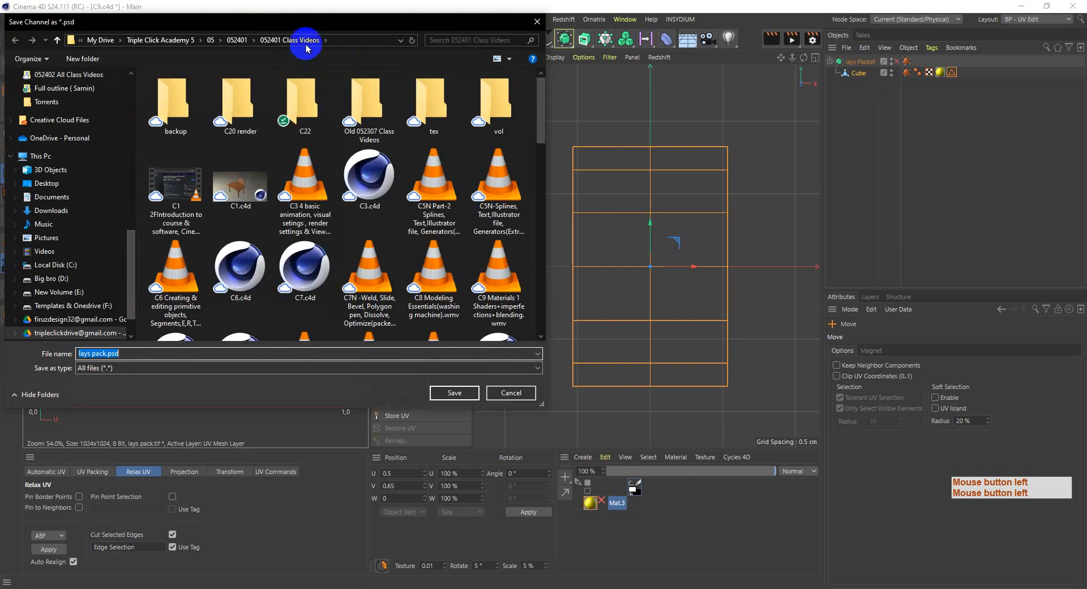
- Save the texture as lays pack.psd in the 052402 All Class Videos folder and copy that folder's path
{"action": "left_click", "coordinate": [210, 38]}
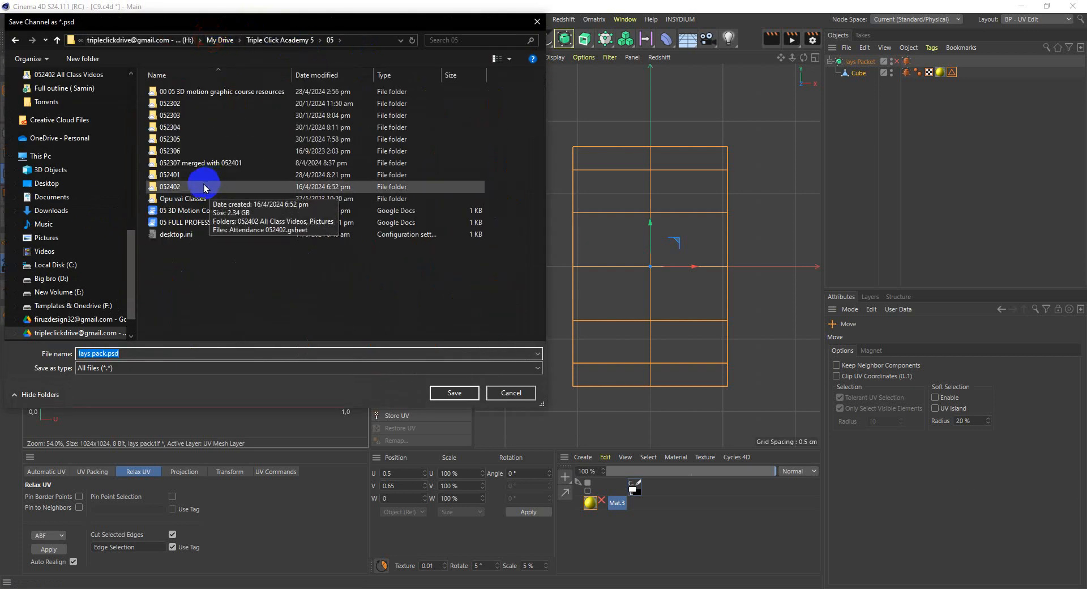
{"action": "double_click", "coordinate": [204, 182]}
{"action": "double_click", "coordinate": [194, 91]}
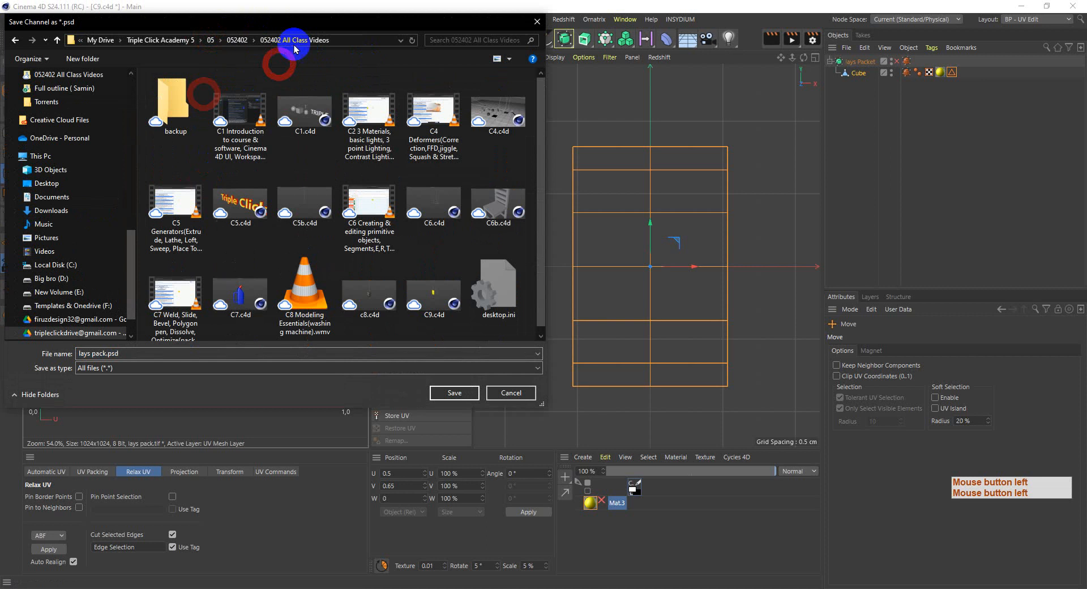
{"action": "left_click", "coordinate": [371, 39]}
{"action": "key", "text": "ctrl+c"}
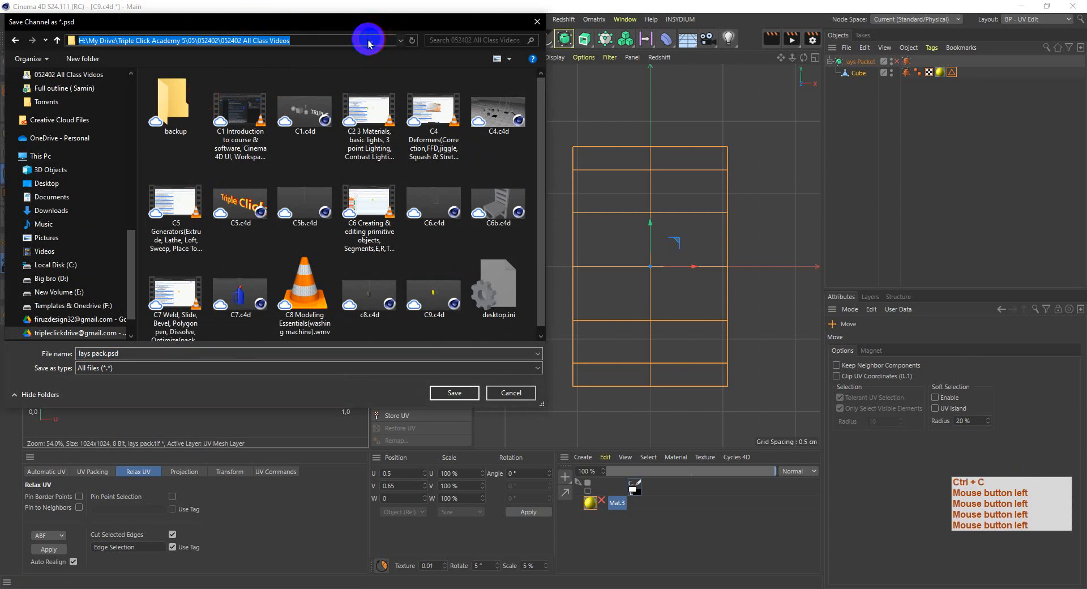
{"action": "left_click", "coordinate": [456, 393]}
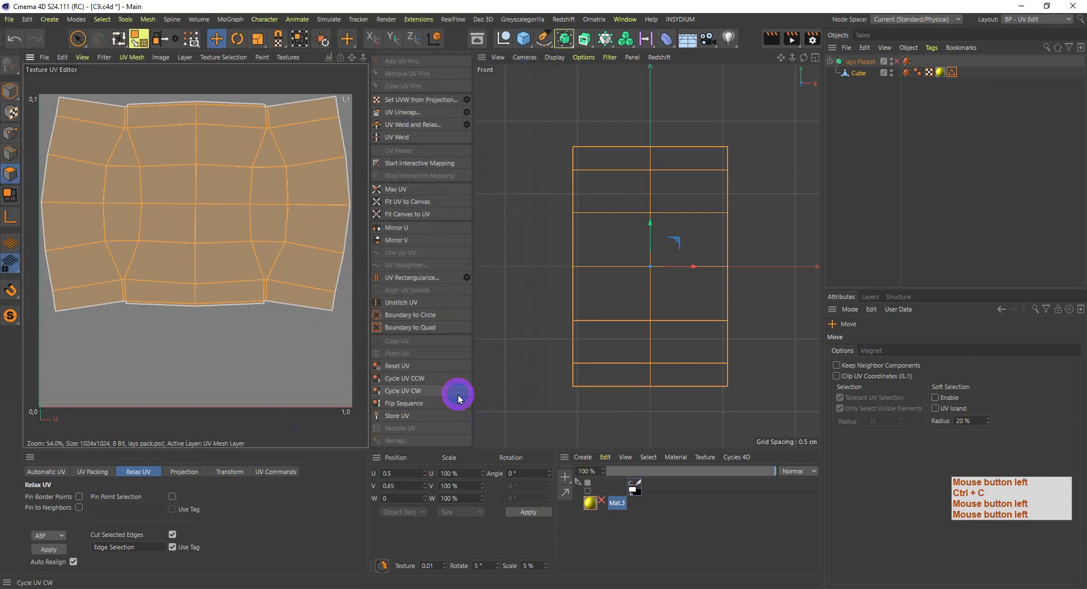
- Switch to File Explorer and open the 052402 All Class Videos folder inside 052402
{"action": "left_click", "coordinate": [1021, 5]}
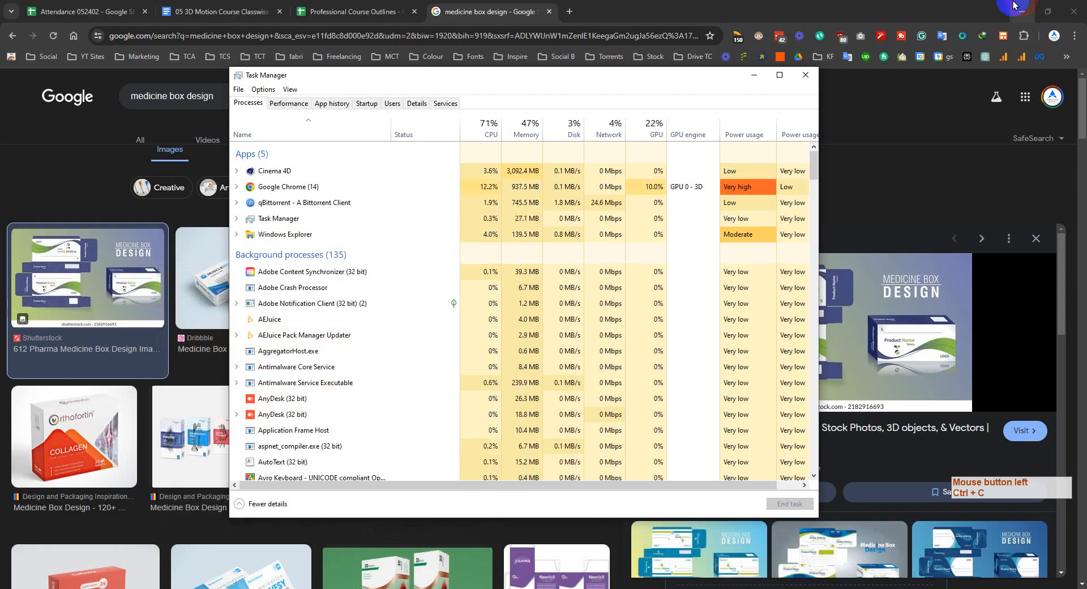
{"action": "left_click", "coordinate": [1021, 7]}
{"action": "double_click", "coordinate": [1051, 196]}
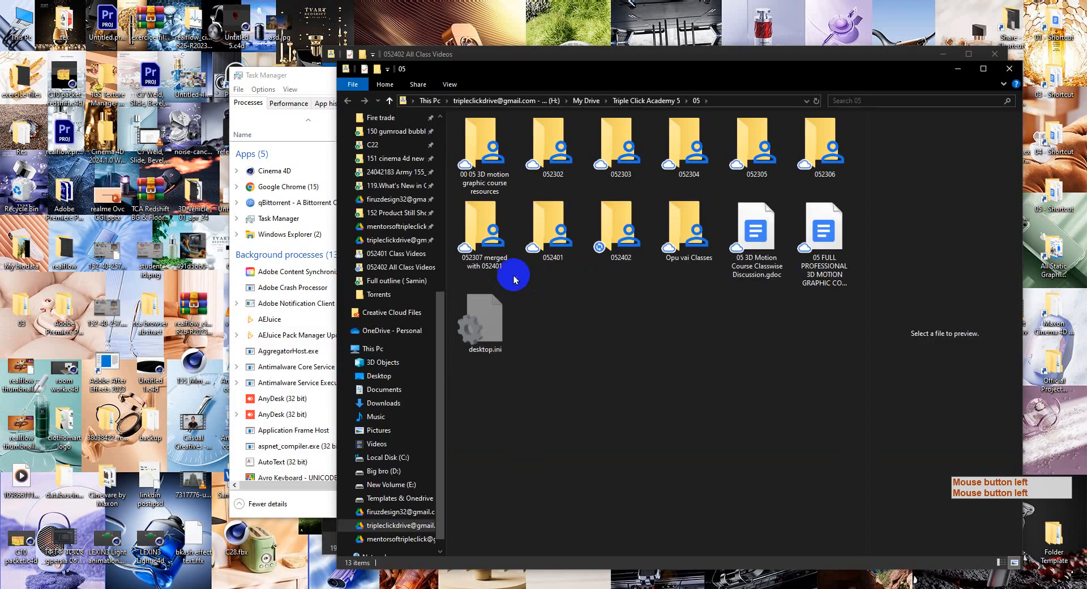
{"action": "double_click", "coordinate": [634, 226]}
{"action": "double_click", "coordinate": [497, 135]}
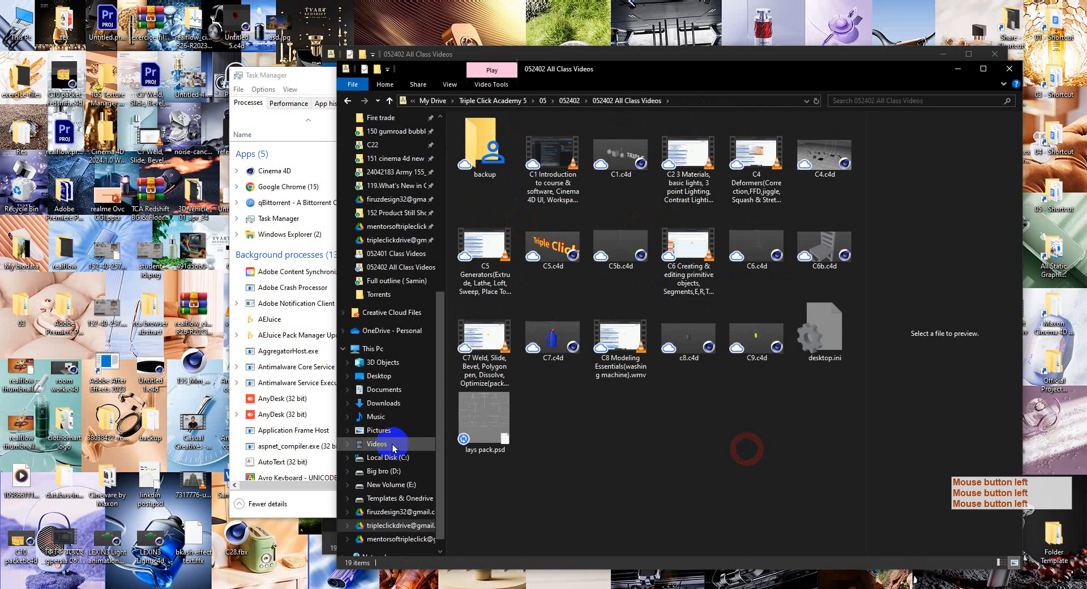
- Make lays pack.psd available offline and open it in Photoshop
{"action": "left_click", "coordinate": [487, 417]}
{"action": "right_click", "coordinate": [490, 416]}
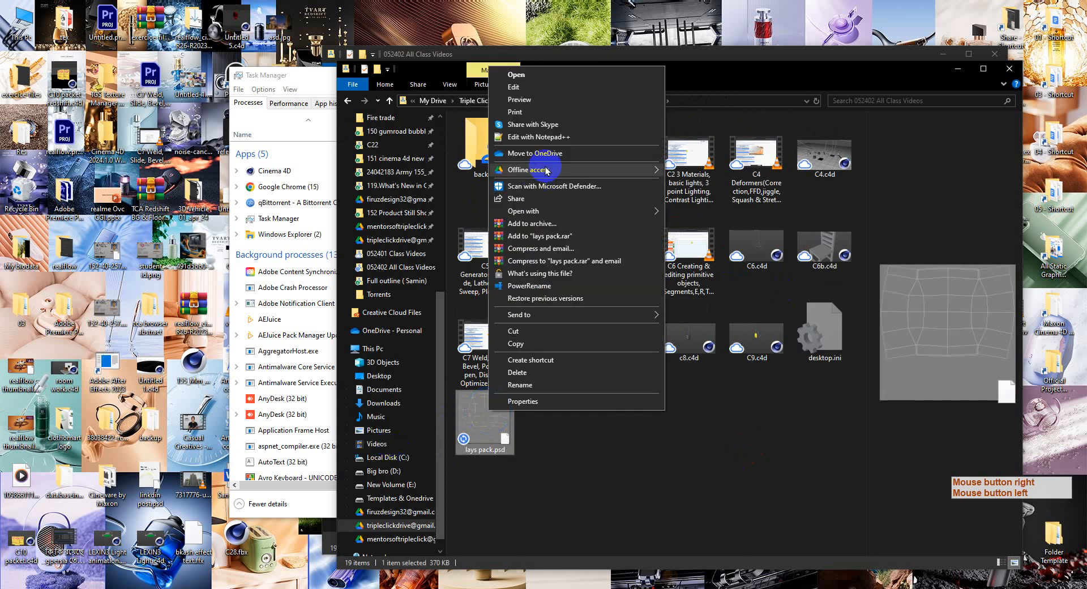
{"action": "left_click", "coordinate": [747, 180]}
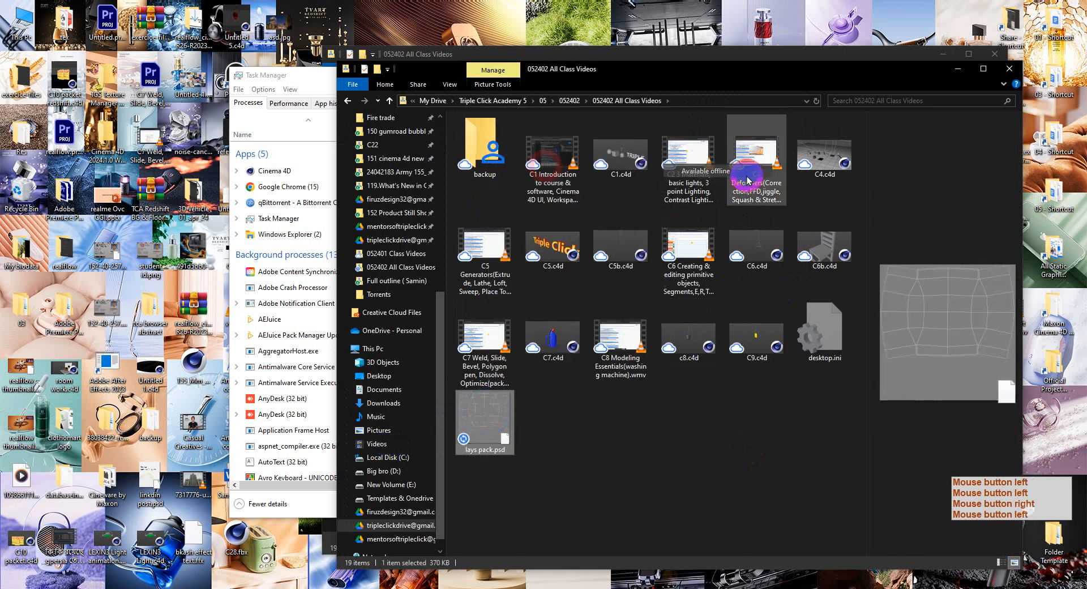
{"action": "double_click", "coordinate": [477, 418]}
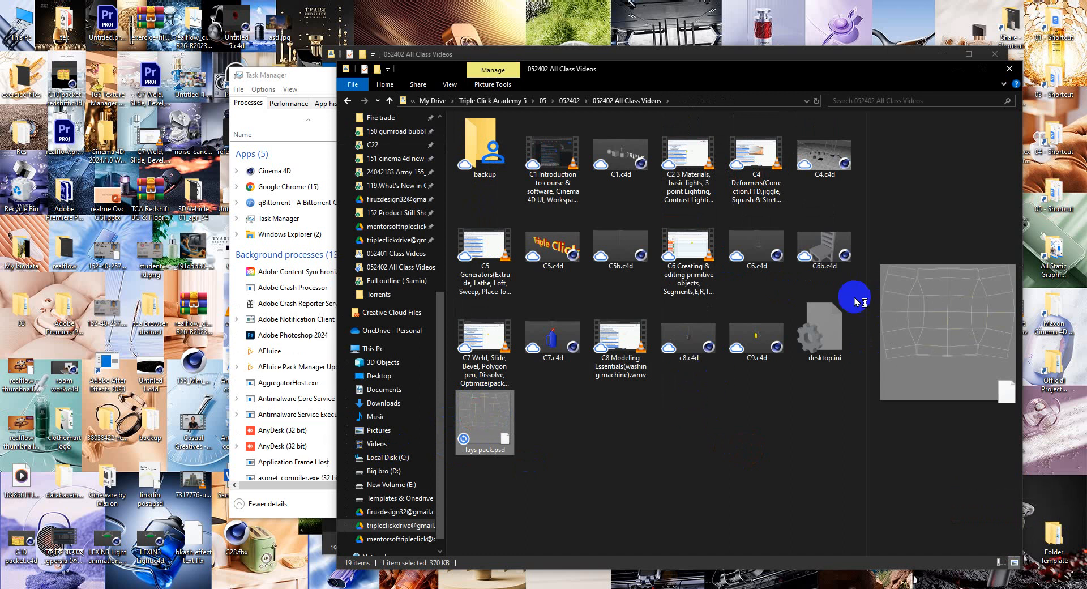
- In a new File Explorer window, find C10 Mat_Color_1.psd in 00.C4d Class Refferences under the course resources, showing large thumbnails
{"action": "left_click", "coordinate": [696, 78]}
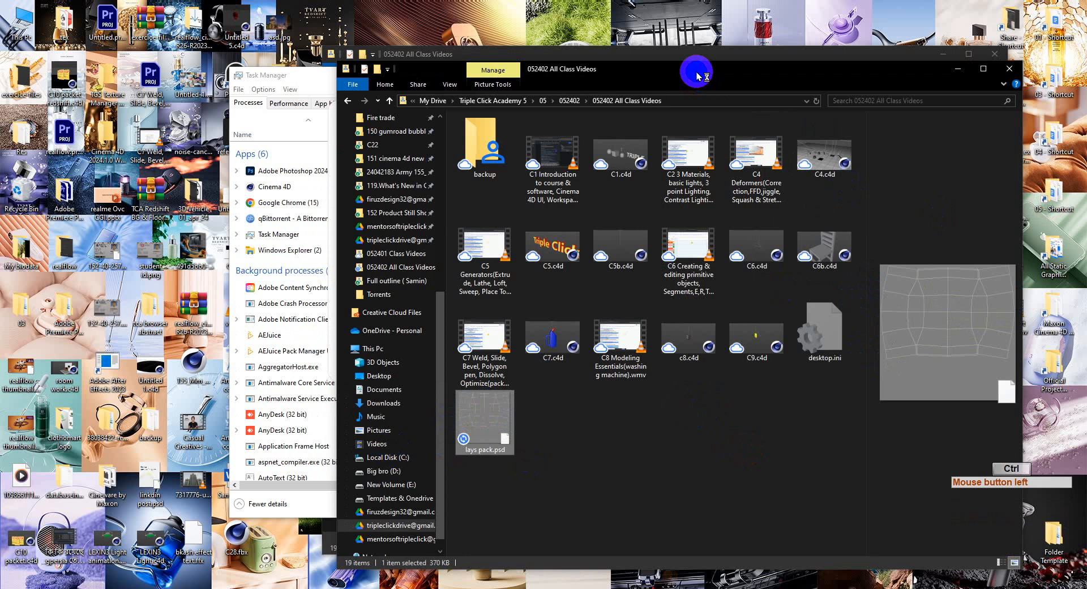
{"action": "key", "text": "ctrl+n"}
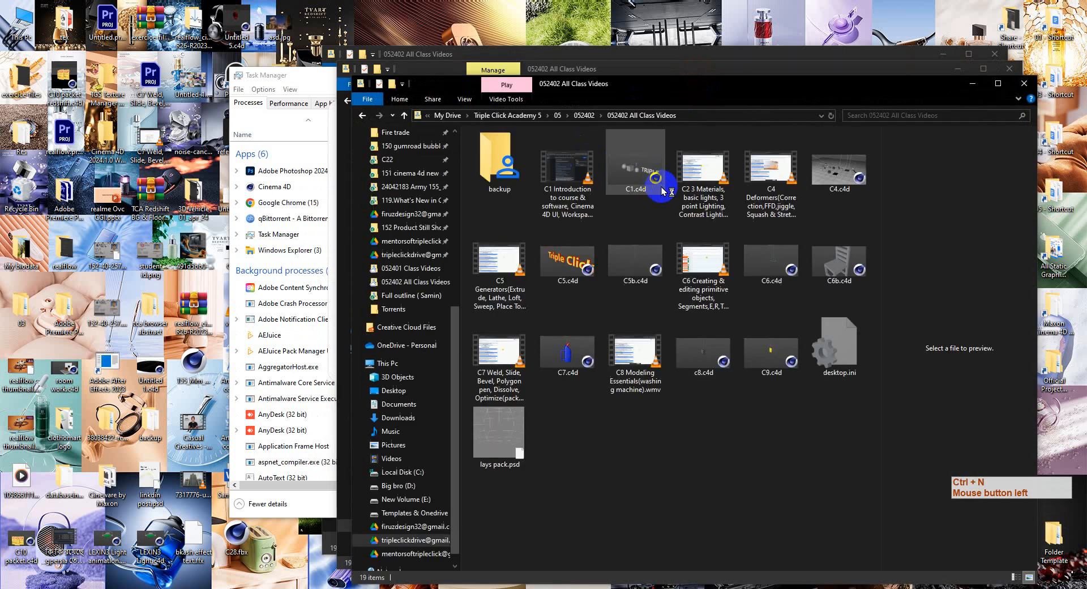
{"action": "left_click", "coordinate": [557, 115]}
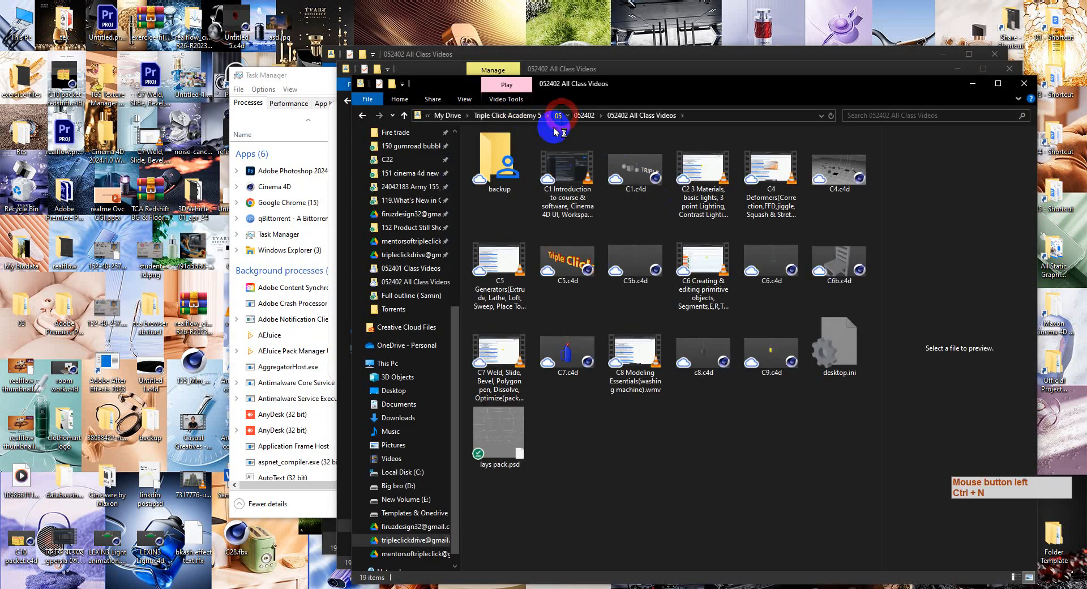
{"action": "double_click", "coordinate": [501, 164]}
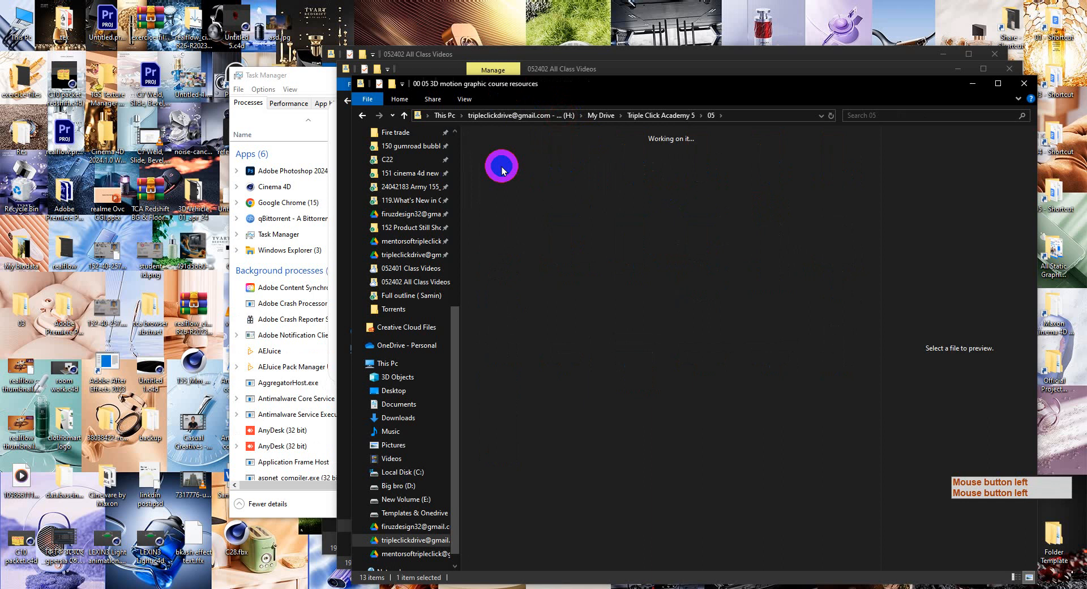
{"action": "double_click", "coordinate": [573, 156]}
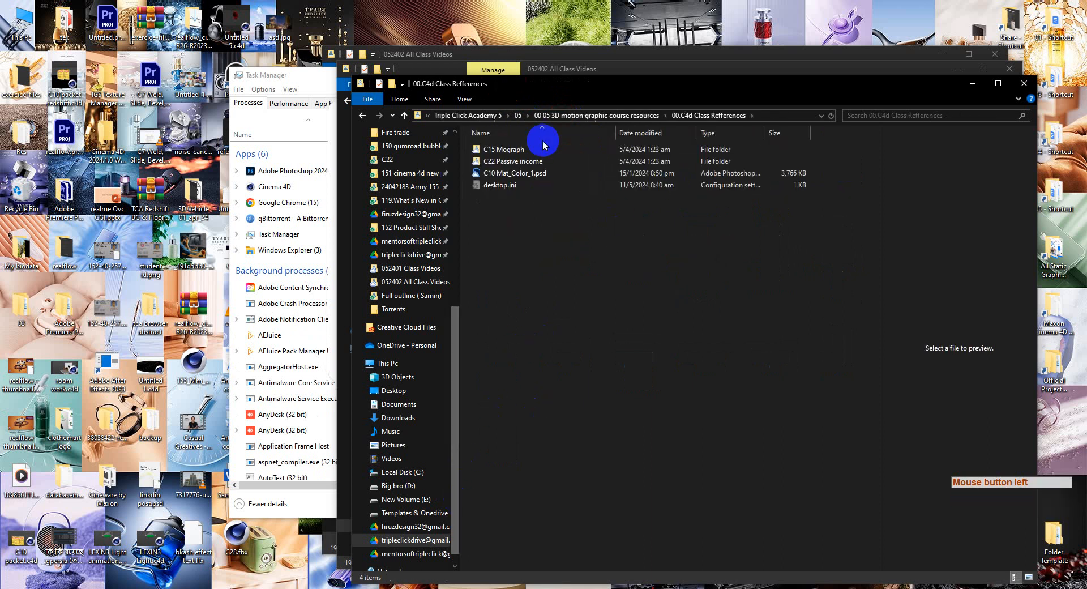
{"action": "left_click", "coordinate": [538, 172]}
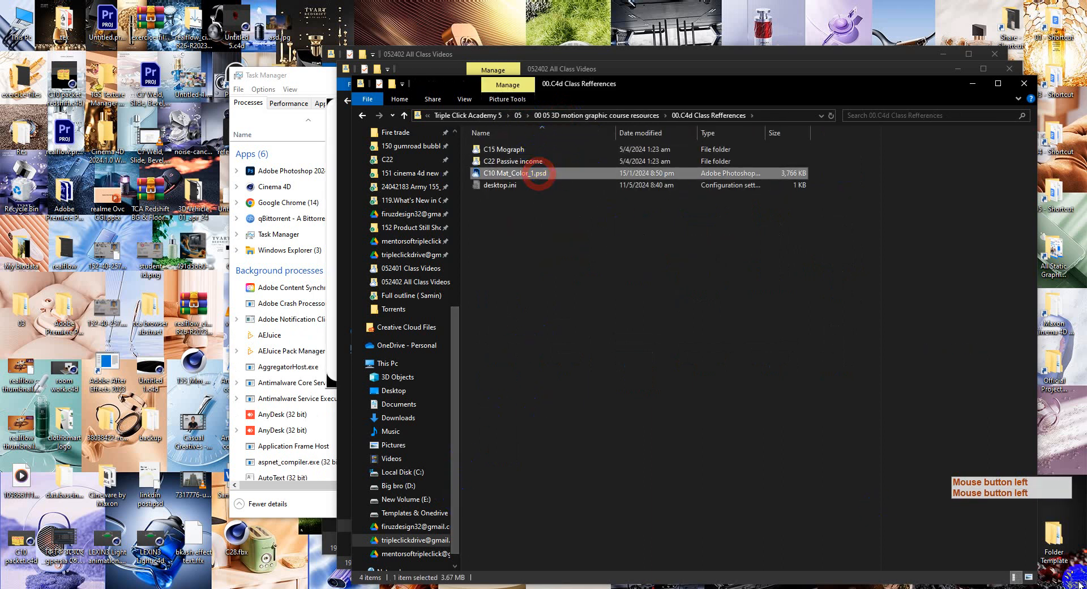
{"action": "left_click", "coordinate": [1030, 576]}
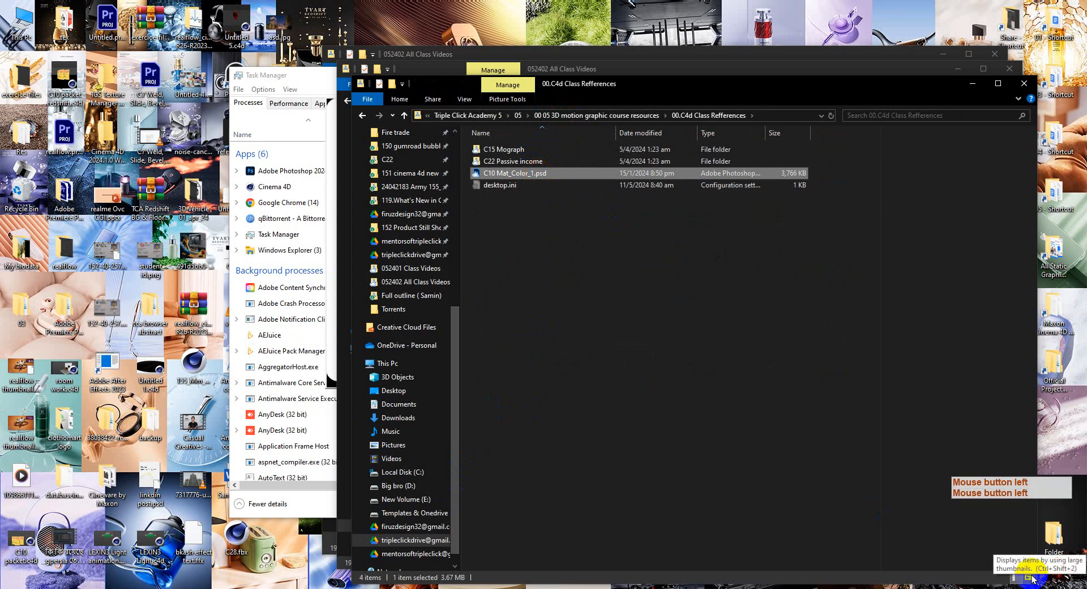
{"action": "left_click", "coordinate": [511, 241]}
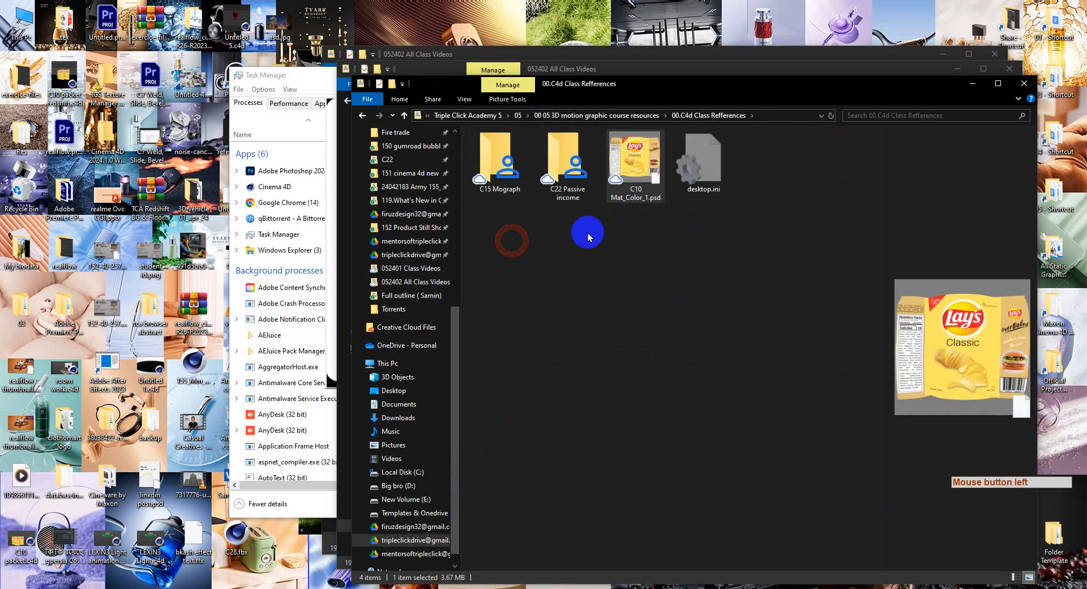
- Make the C10 Mat_Color_1.psd reference file available offline
{"action": "right_click", "coordinate": [651, 164]}
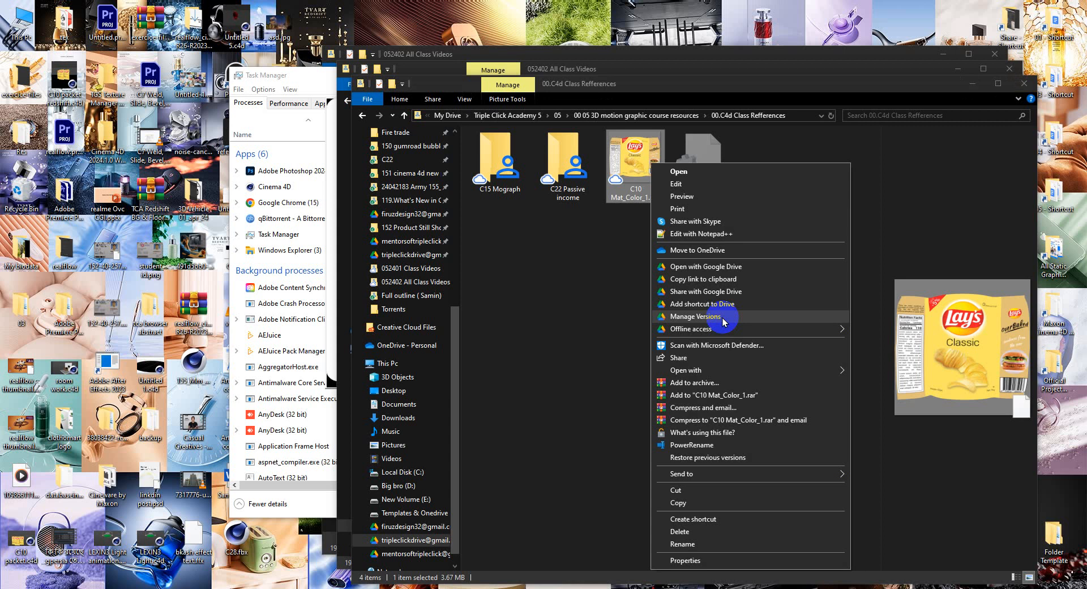
{"action": "left_click", "coordinate": [729, 328]}
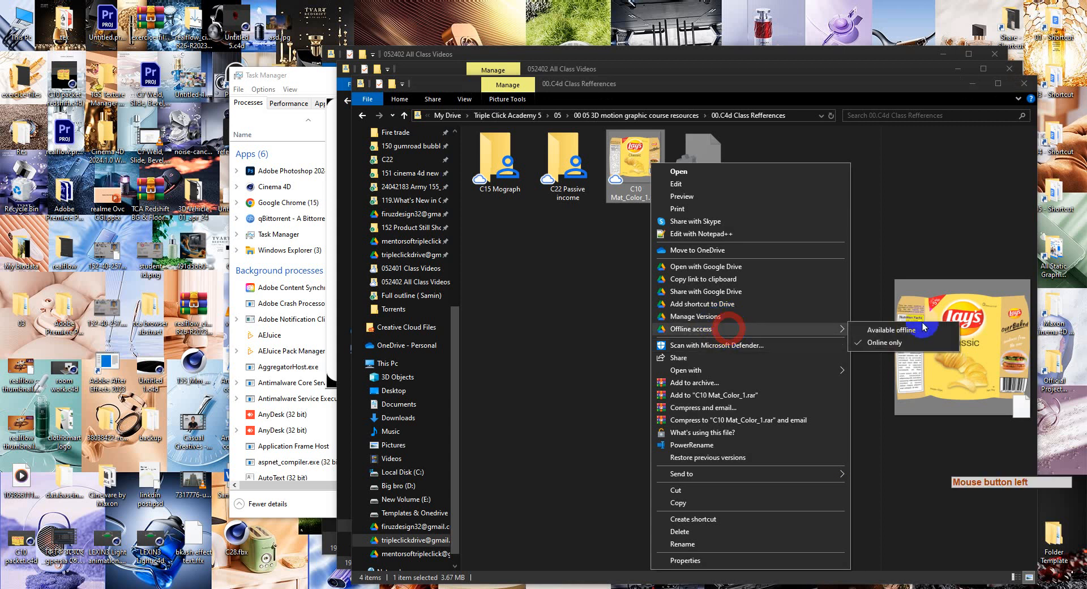
{"action": "left_click", "coordinate": [922, 326]}
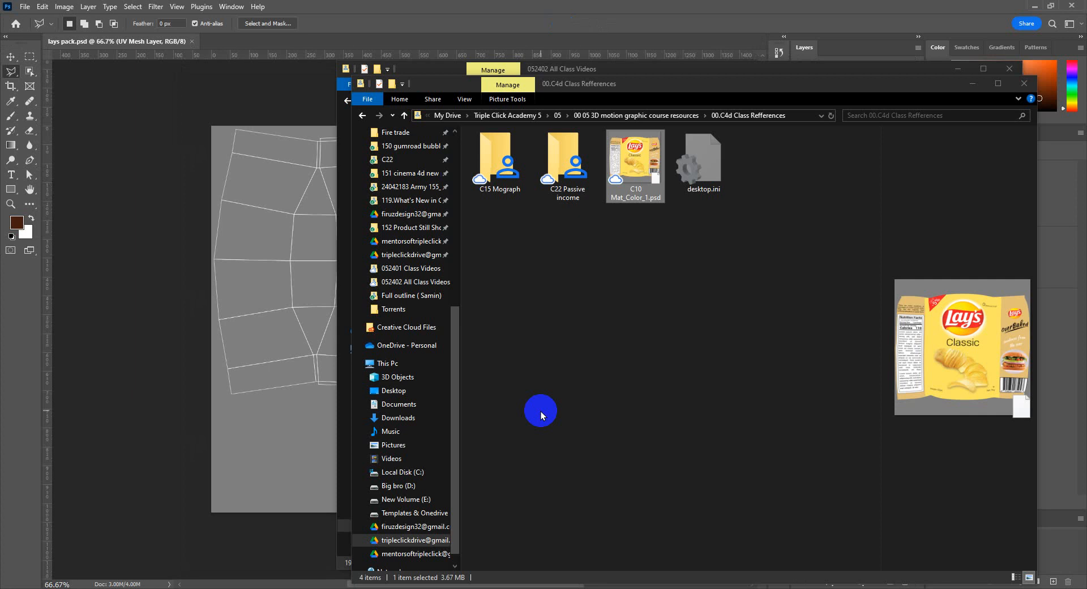
- Switch to Photoshop and toggle the UV Mesh Layer off and on to check the UV lines in lays pack.psd
{"action": "left_click", "coordinate": [541, 5]}
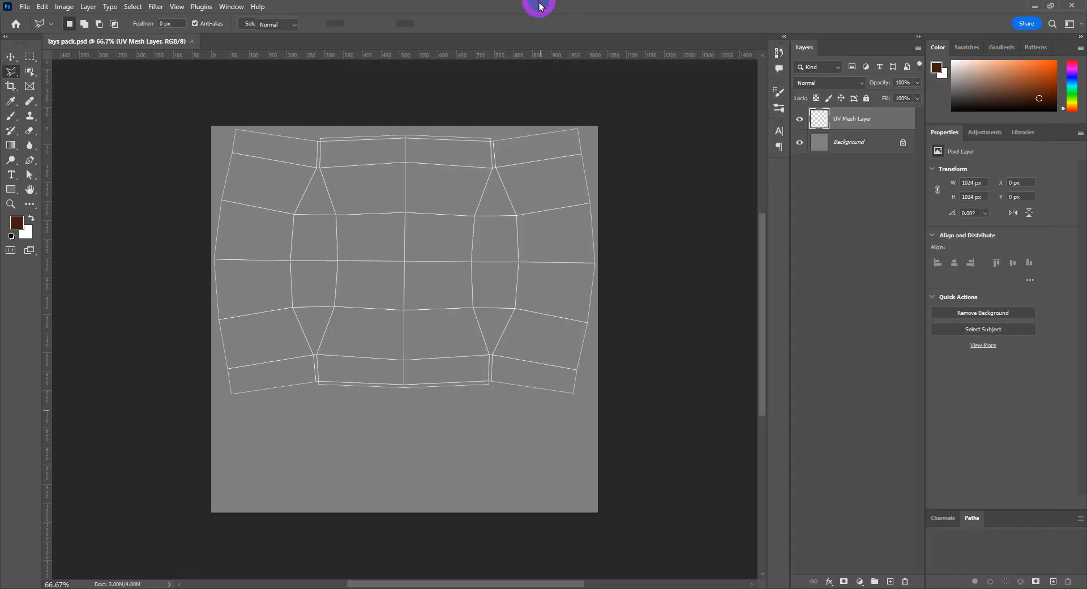
{"action": "left_click", "coordinate": [800, 118]}
{"action": "left_click", "coordinate": [800, 118]}
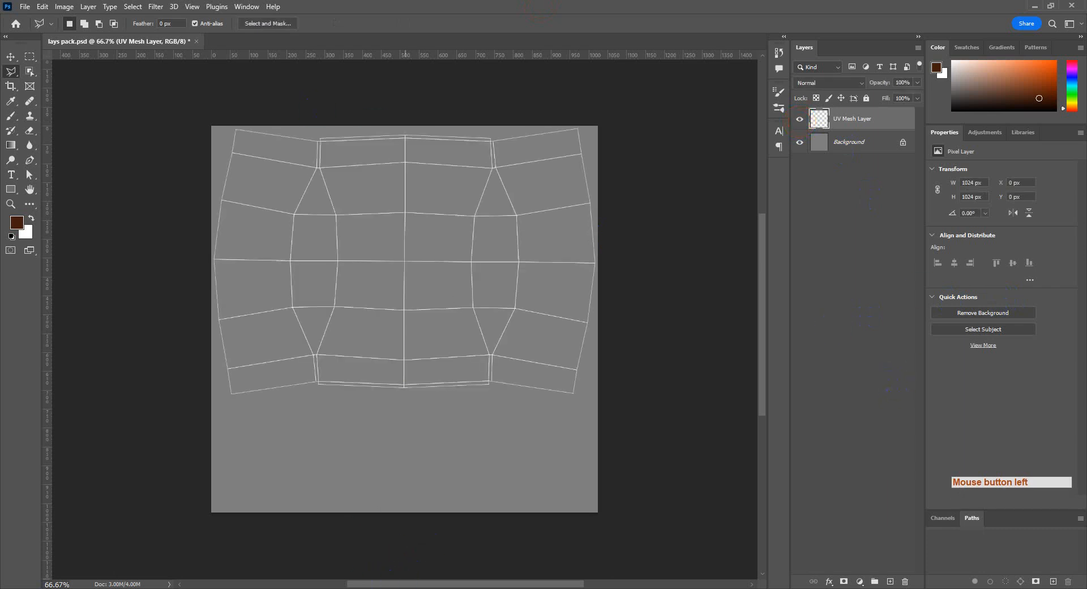
- Return to the 00.C4d Class Refferences folder and open C10 Mat_Color_1.psd in Photoshop
{"action": "left_click", "coordinate": [388, 538]}
{"action": "left_click", "coordinate": [648, 171]}
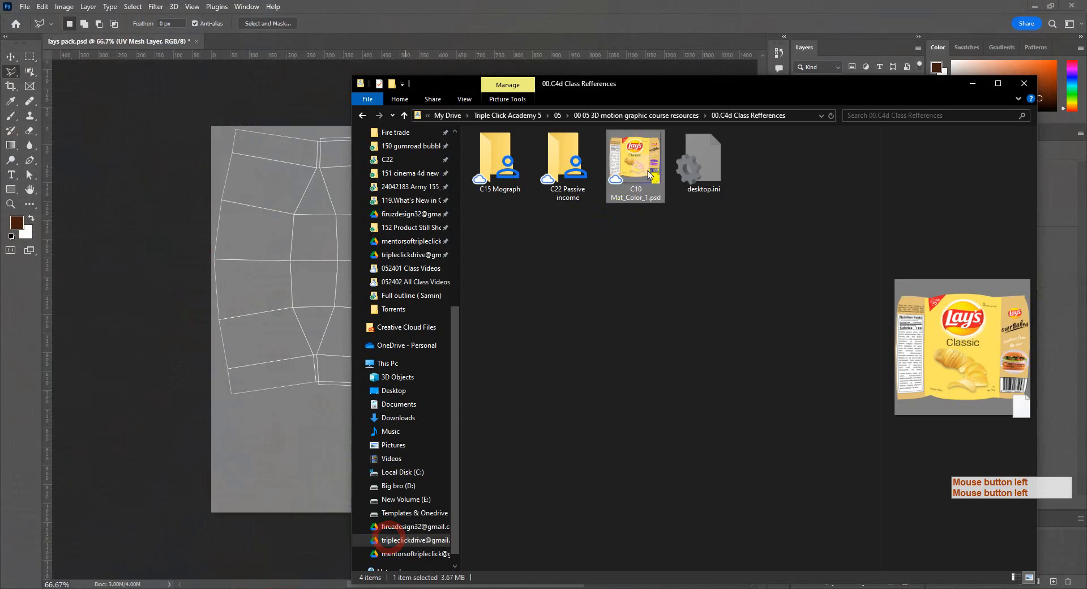
{"action": "double_click", "coordinate": [648, 171]}
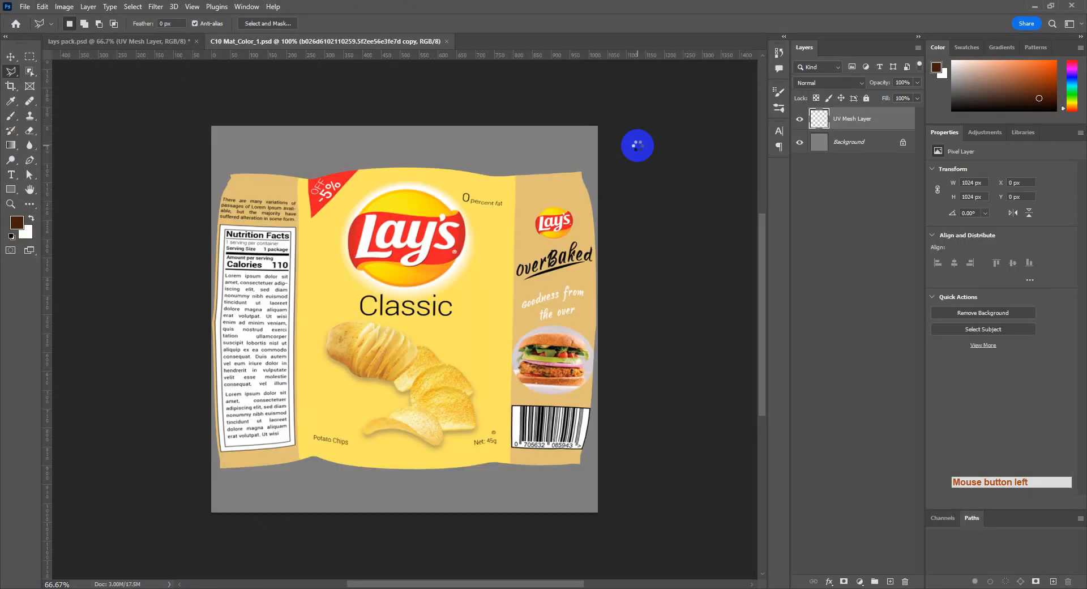
- Hide the copied packet artwork layer, show the original smart object artwork, and select that layer with the Move tool
{"action": "left_click", "coordinate": [796, 212]}
{"action": "left_click", "coordinate": [799, 142]}
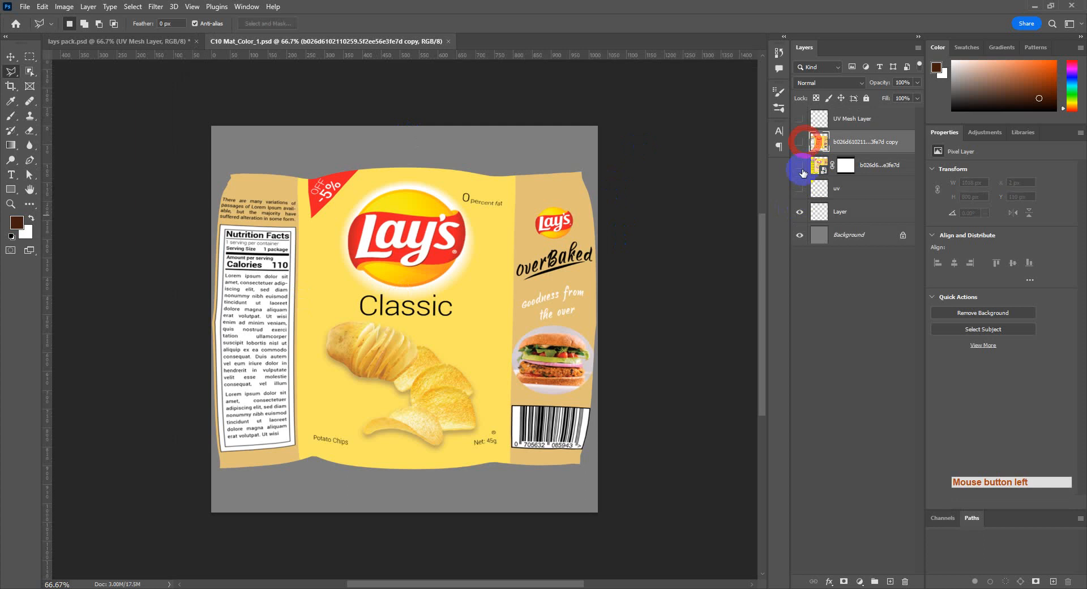
{"action": "left_click", "coordinate": [799, 165]}
{"action": "left_click", "coordinate": [883, 165]}
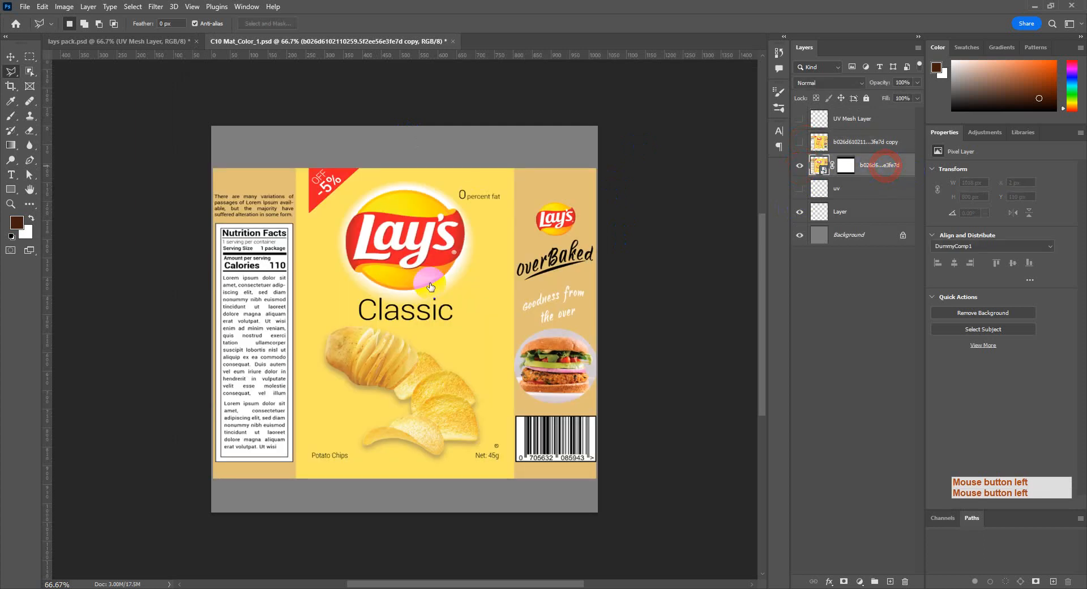
{"action": "key", "text": "v"}
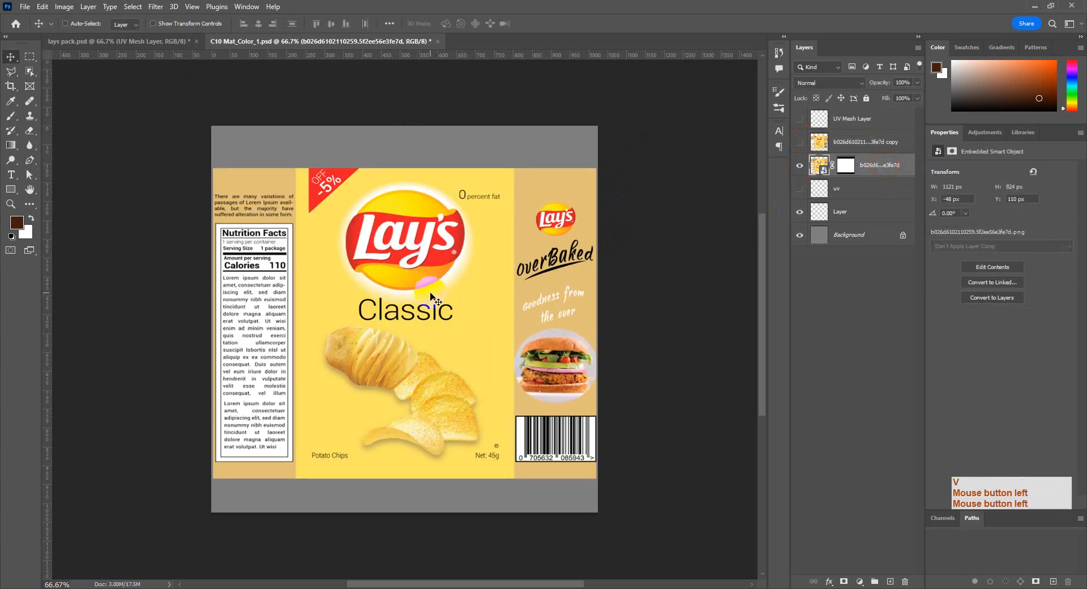
- Copy the packet artwork smart object from C10 Mat_Color_1.psd into lays pack.psd, above the UV Mesh Layer
{"action": "left_click", "coordinate": [450, 295]}
{"action": "key", "text": "v"}
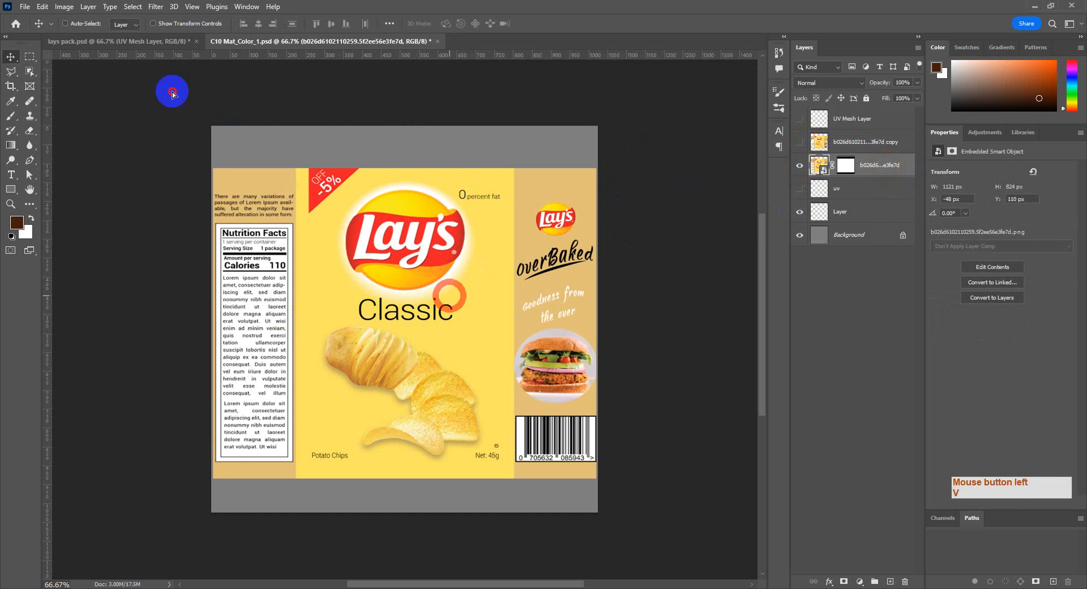
{"action": "left_click", "coordinate": [145, 41]}
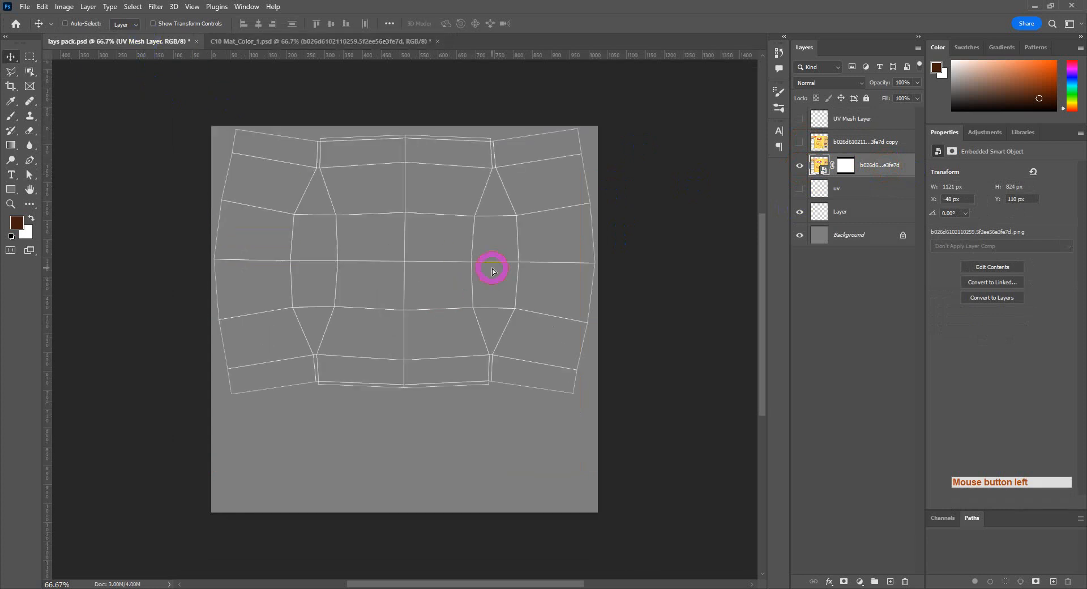
{"action": "left_click_drag", "start_coordinate": [492, 270], "coordinate": [419, 274]}
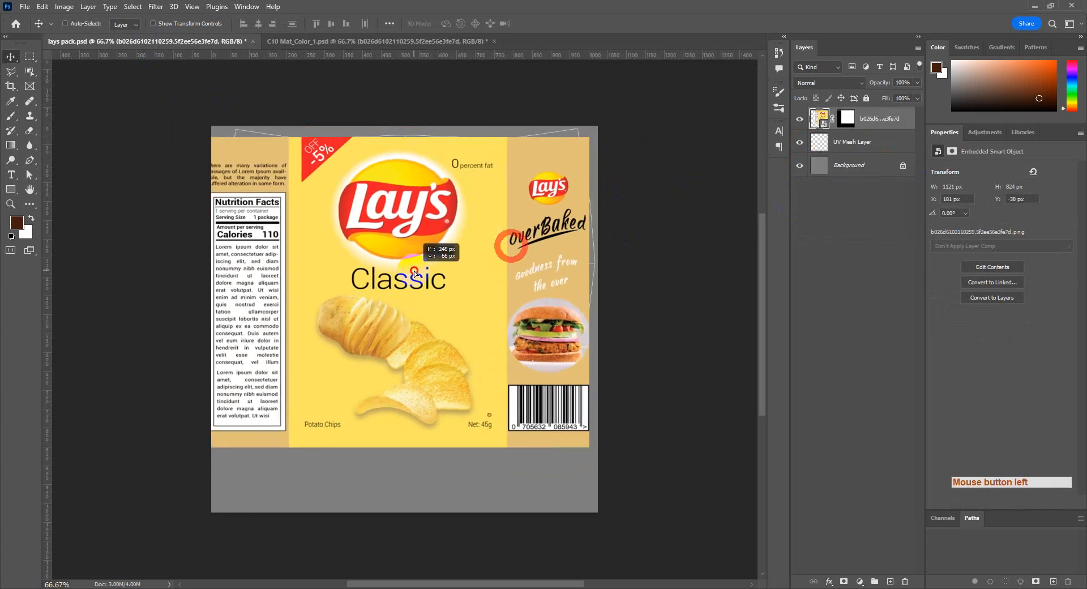
- Scale the artwork to about 936 × 688 px, position it at about X 44, Y 34 px over the UV mesh, and save
{"action": "key", "text": "ctrl+t"}
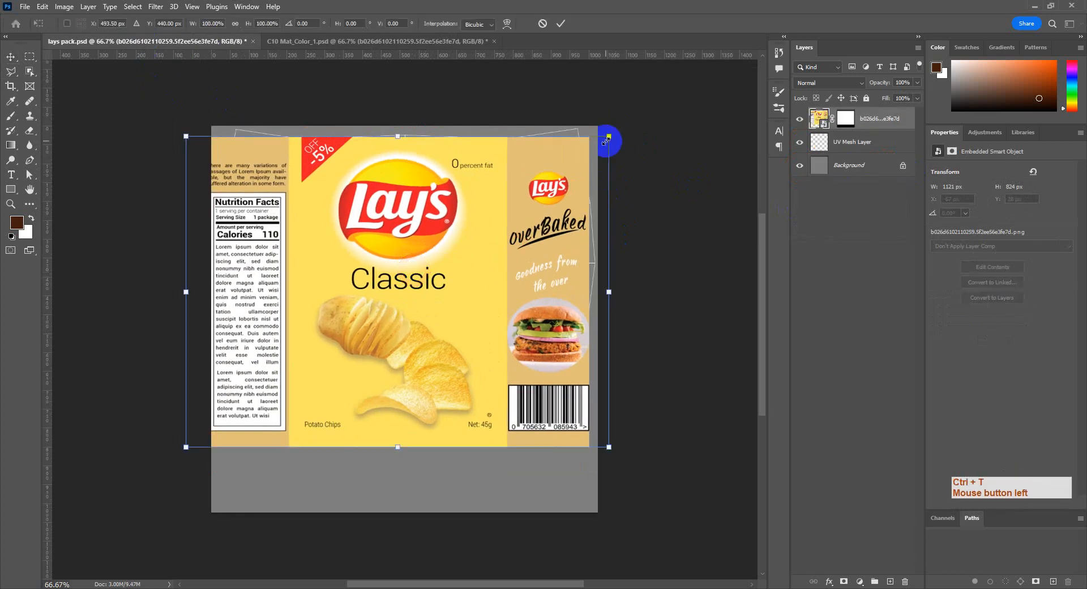
{"action": "left_click_drag", "start_coordinate": [608, 136], "coordinate": [530, 186]}
{"action": "left_click_drag", "start_coordinate": [424, 295], "coordinate": [485, 245], "text": "shift"}
{"action": "left_click", "coordinate": [560, 24]}
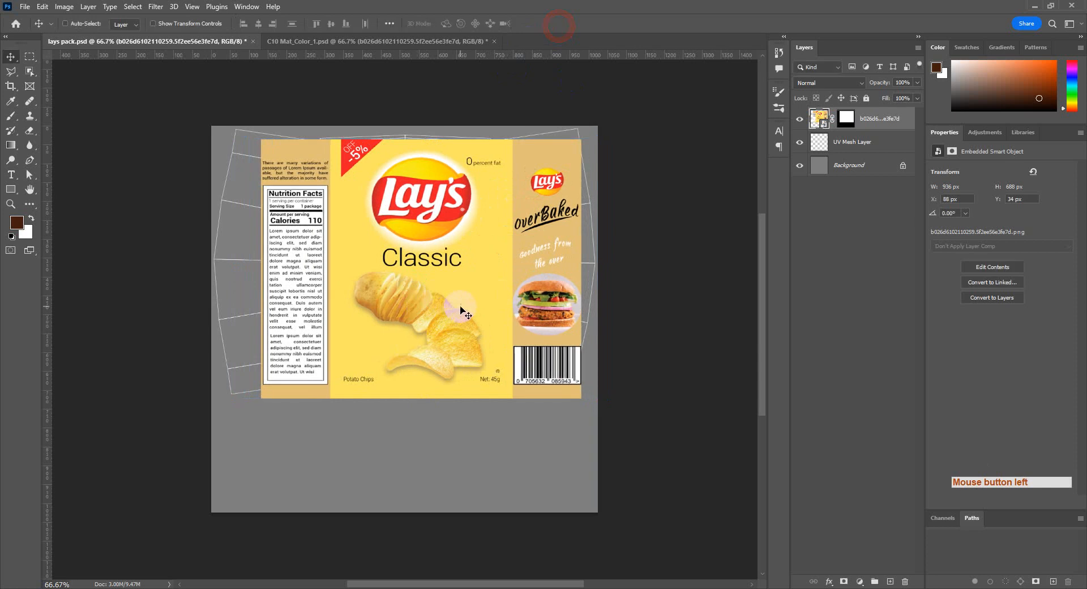
{"action": "left_click_drag", "start_coordinate": [479, 304], "coordinate": [466, 299]}
{"action": "key", "text": "ctrl+s"}
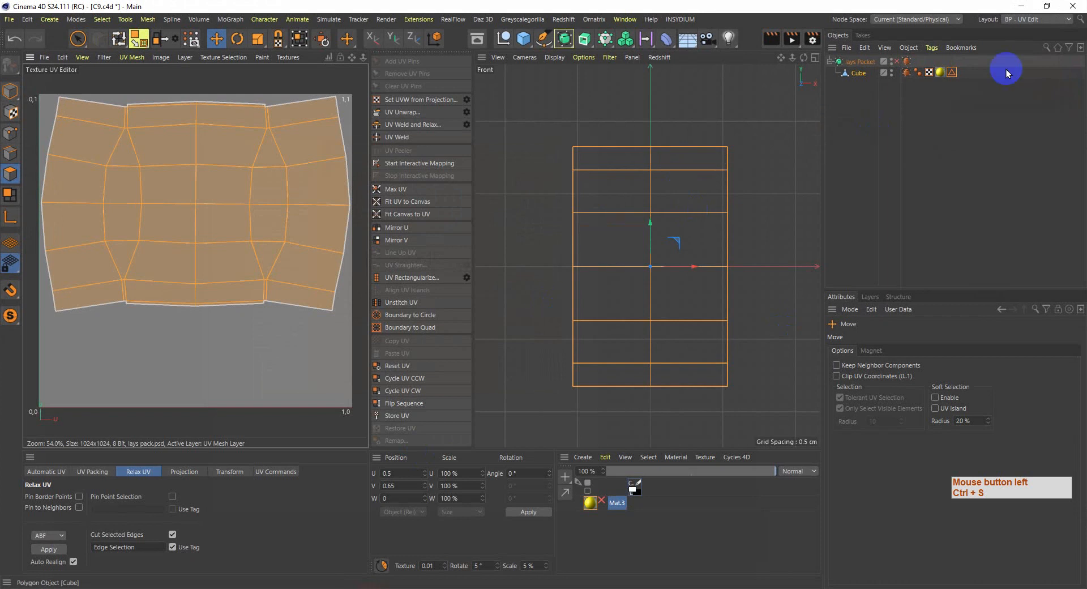
- In Cinema 4D, switch to the Startup layout and show the lays packet in the perspective view
{"action": "left_click", "coordinate": [1014, 24]}
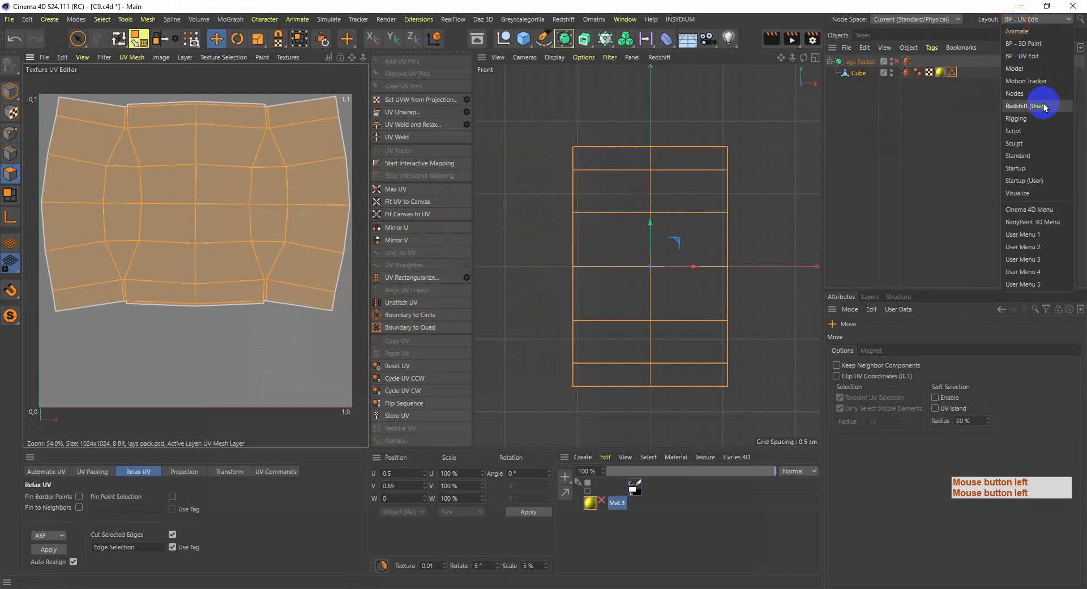
{"action": "left_click", "coordinate": [1043, 169]}
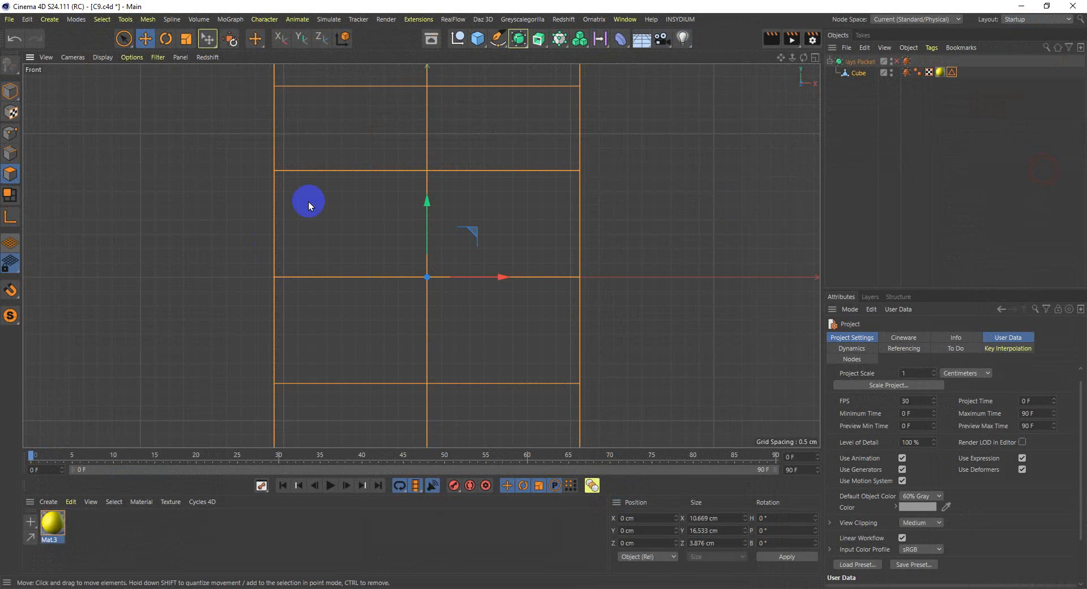
{"action": "middle_click", "coordinate": [546, 198]}
{"action": "middle_click", "coordinate": [187, 181]}
{"action": "left_click_drag", "start_coordinate": [439, 308], "coordinate": [500, 305], "text": "alt"}
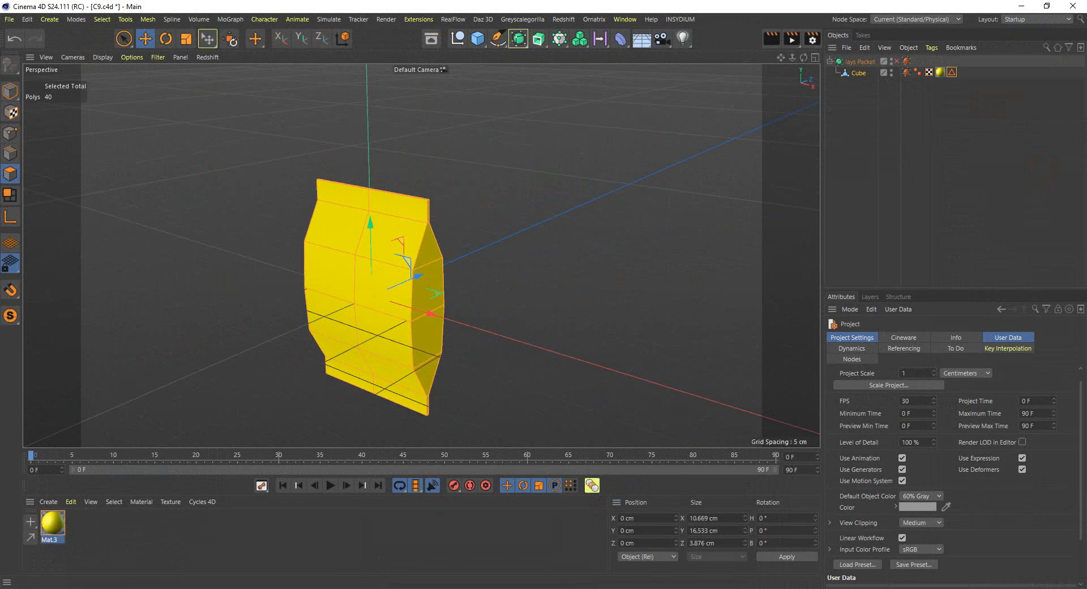
{"action": "left_click", "coordinate": [226, 588]}
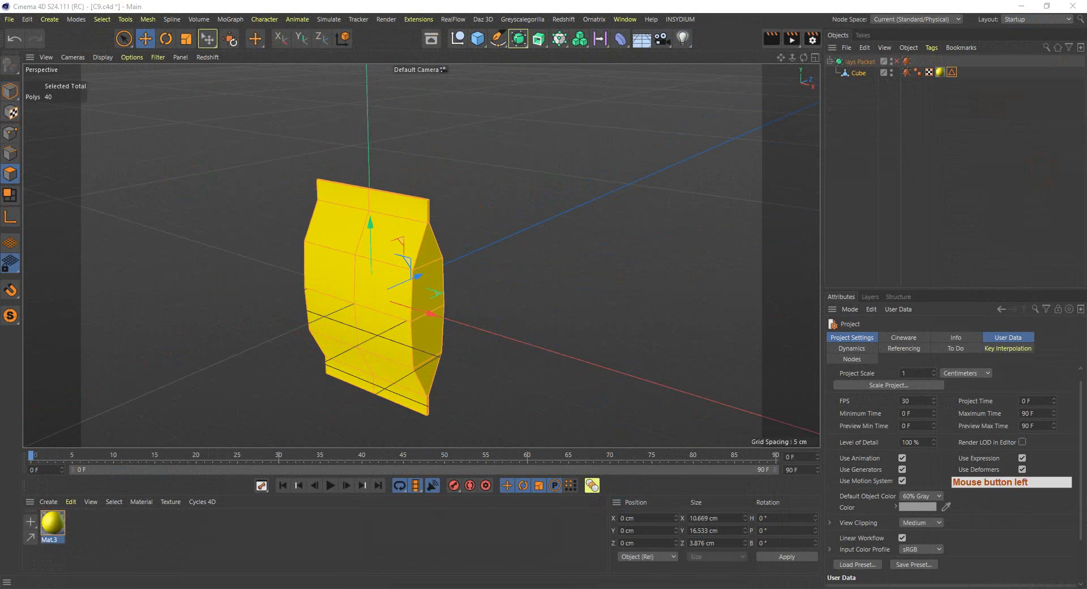
{"action": "left_click", "coordinate": [62, 258]}
{"action": "scroll", "coordinate": [222, 196], "scroll_direction": "down", "scroll_amount": 1}
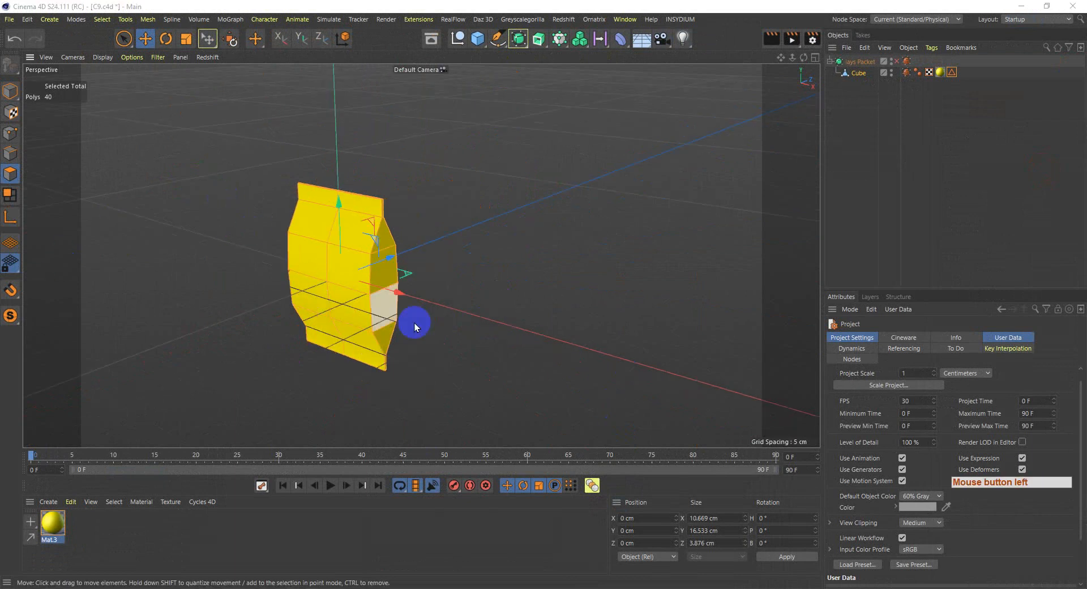
{"action": "middle_click_drag", "start_coordinate": [445, 340], "coordinate": [439, 321], "text": "alt"}
{"action": "scroll", "coordinate": [352, 286], "scroll_direction": "up", "scroll_amount": 1}
{"action": "left_click", "coordinate": [294, 542]}
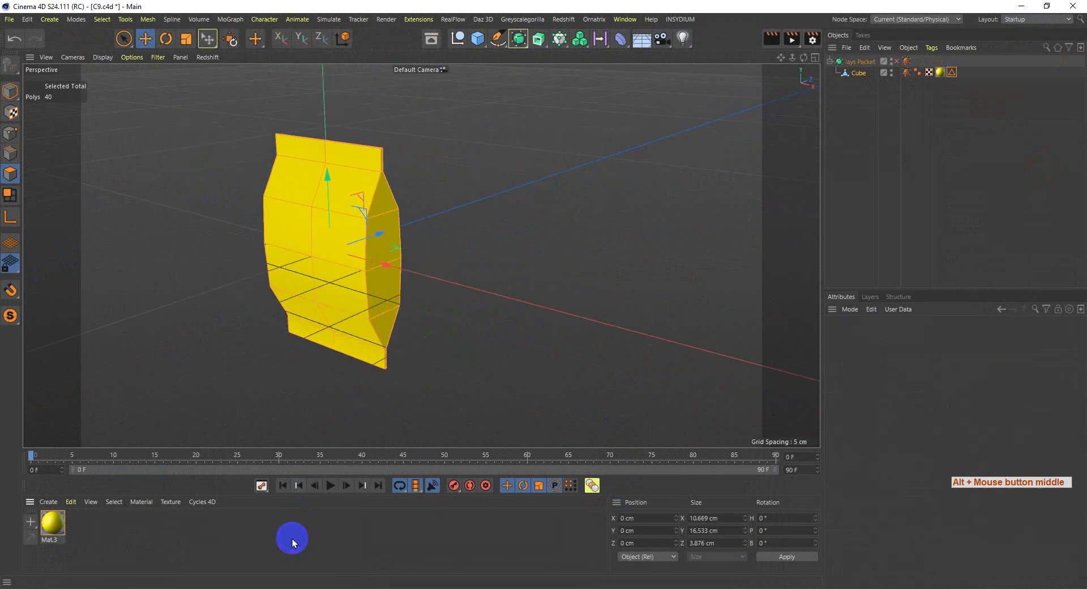
{"action": "double_click", "coordinate": [292, 538]}
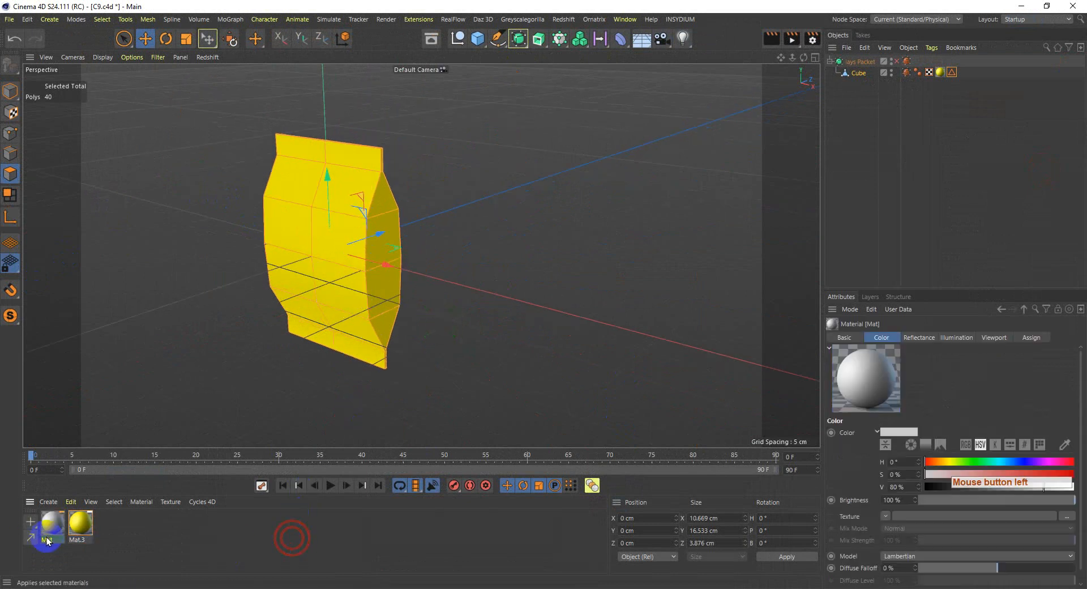
{"action": "left_click", "coordinate": [82, 523]}
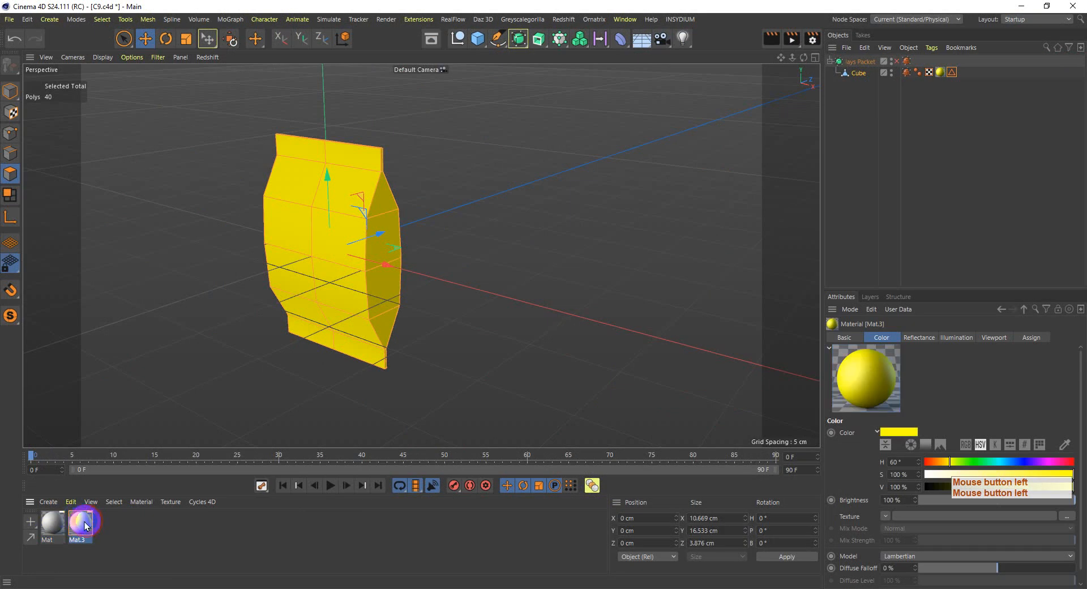
{"action": "left_click", "coordinate": [56, 528]}
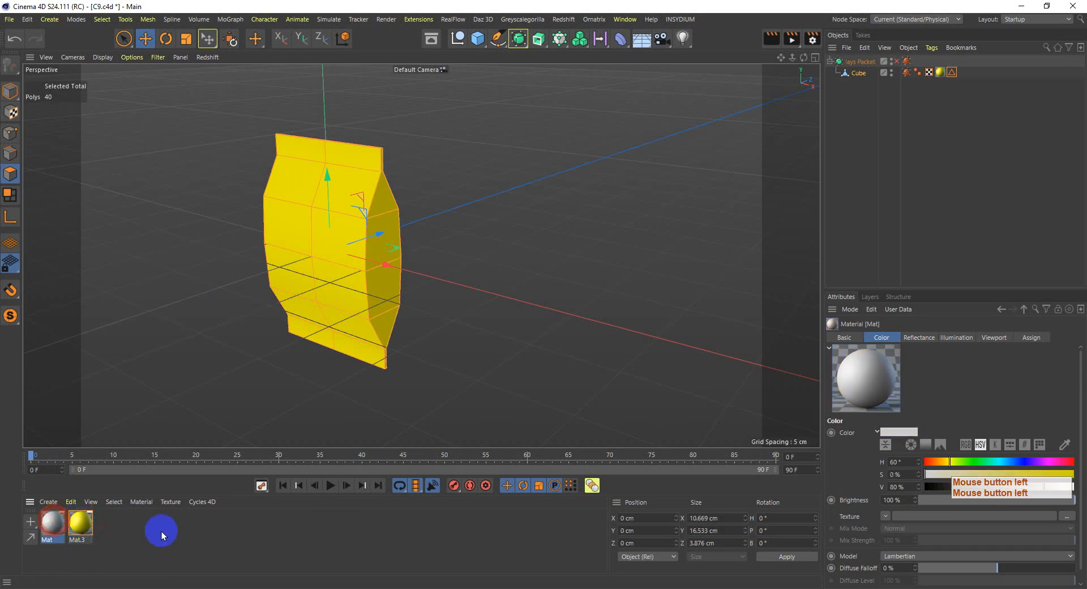
{"action": "key", "text": "Delete"}
- Open the Mat.3 material for editing and browse for an image file as its Color channel texture
{"action": "double_click", "coordinate": [50, 522]}
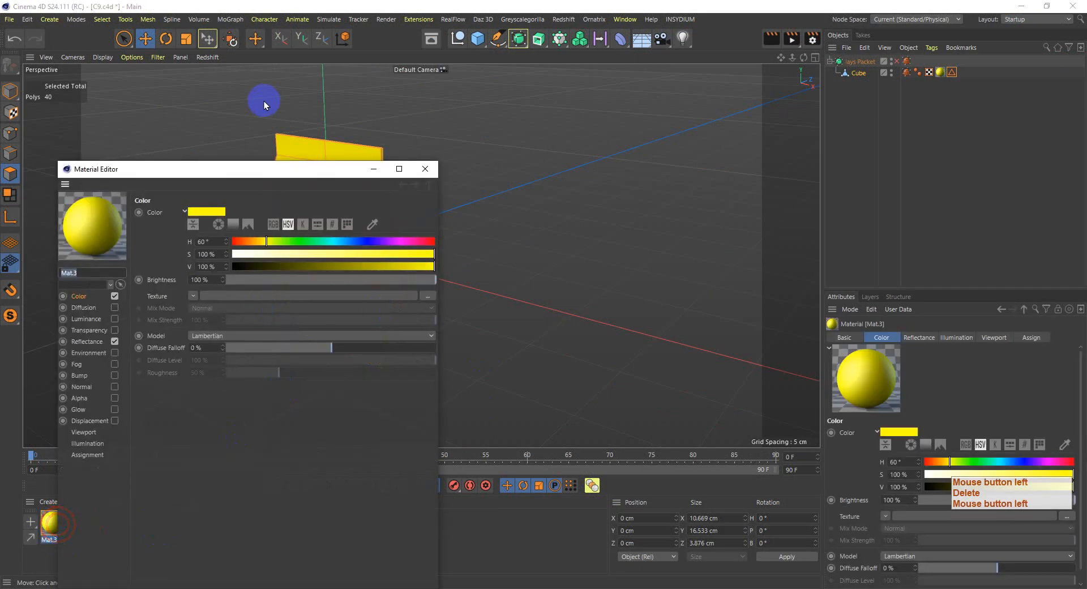
{"action": "left_click_drag", "start_coordinate": [279, 168], "coordinate": [449, 72]}
{"action": "left_click", "coordinate": [252, 199]}
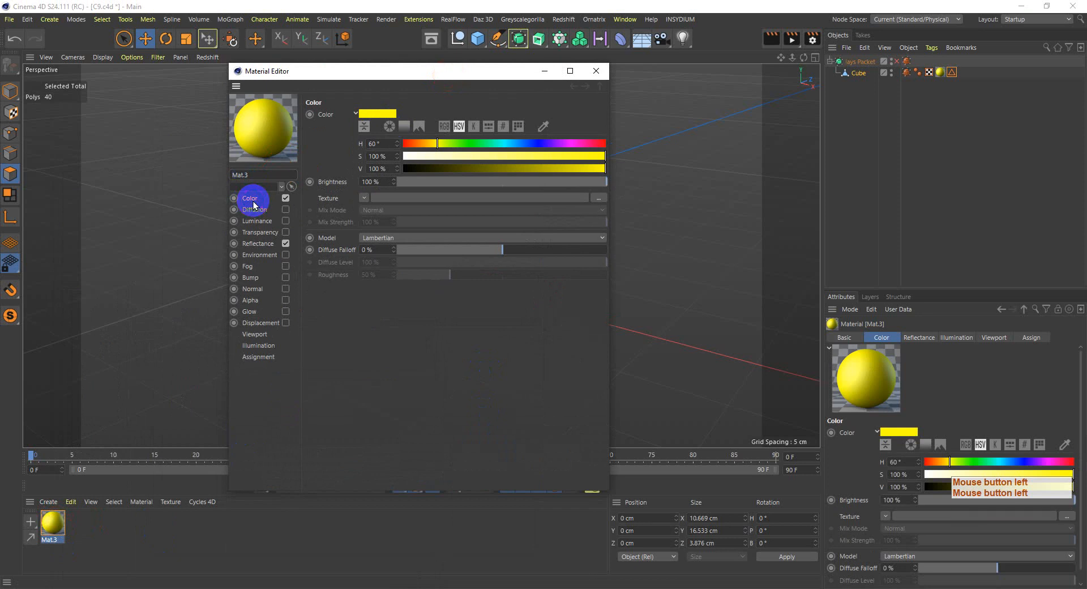
{"action": "left_click", "coordinate": [597, 198]}
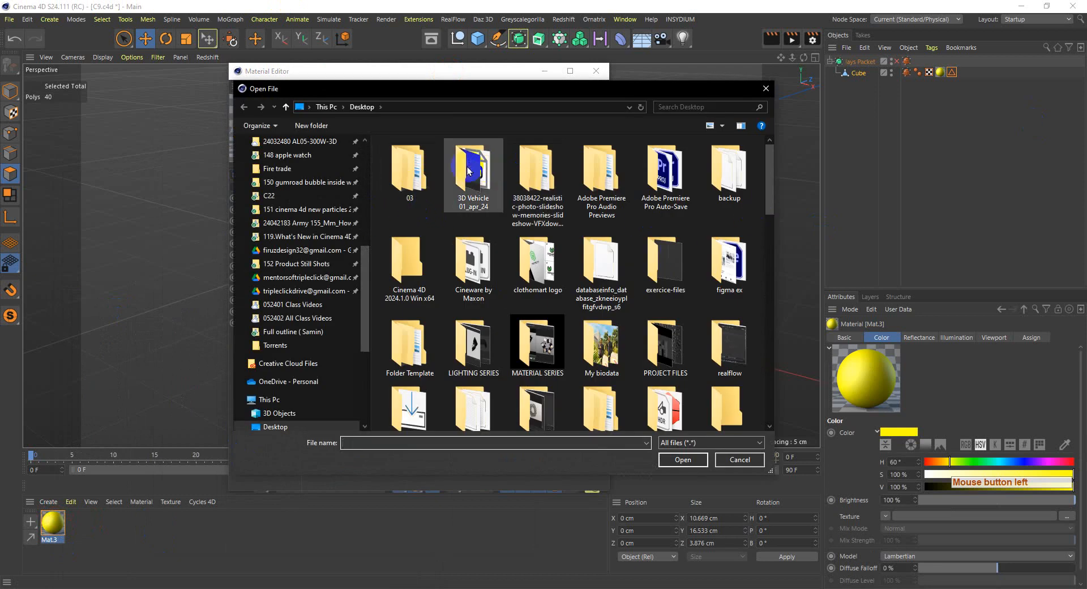
- Load lays pack.psd from the 052402 All Class Videos folder as Mat.3's color texture and deselect the packet
{"action": "left_click", "coordinate": [447, 171]}
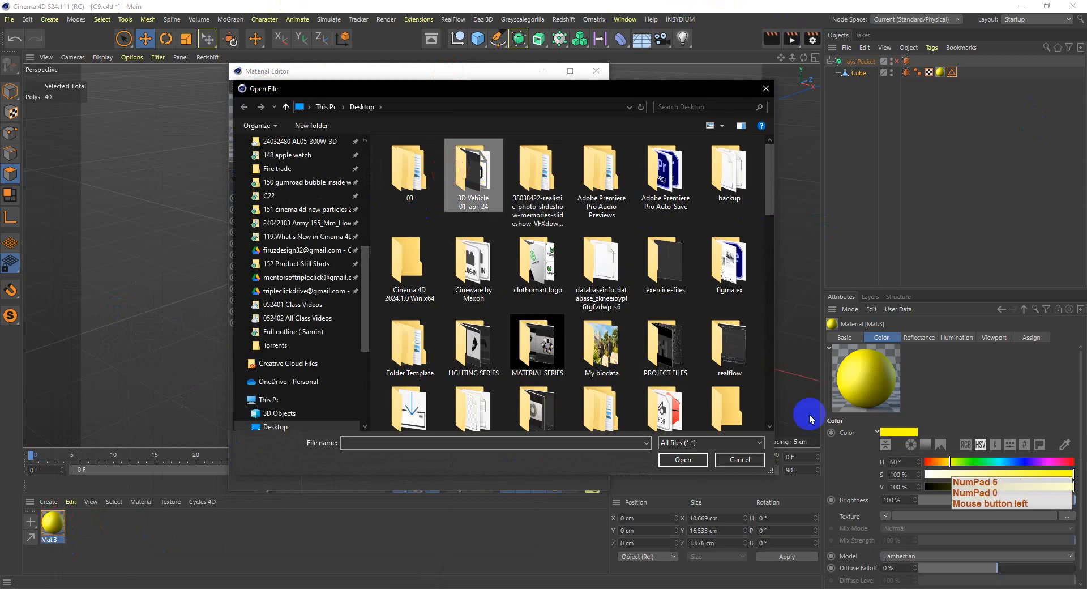
{"action": "left_click_drag", "start_coordinate": [769, 177], "coordinate": [769, 256]}
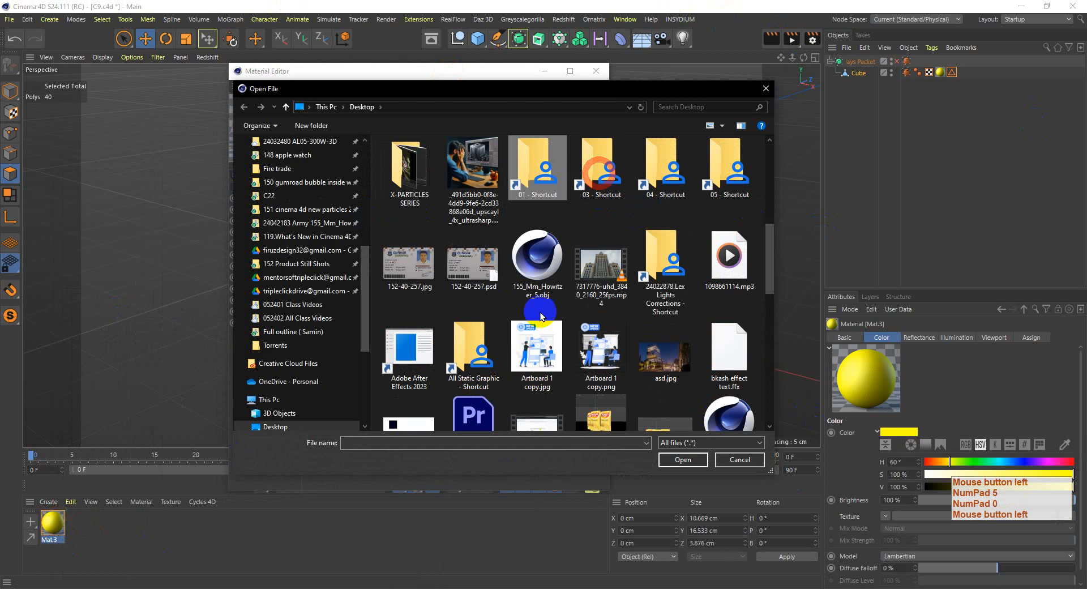
{"action": "double_click", "coordinate": [715, 170]}
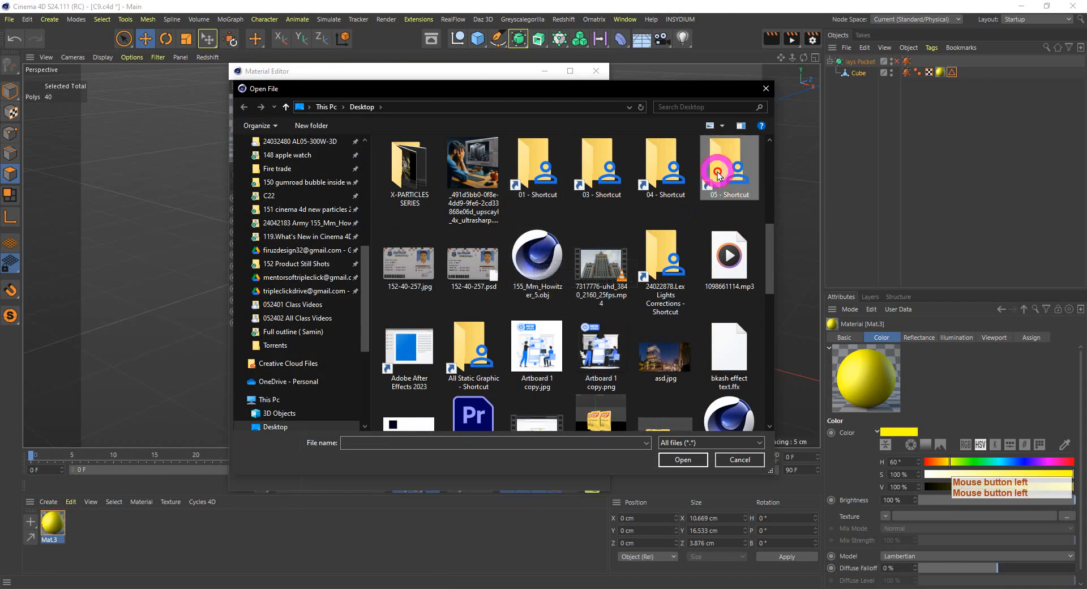
{"action": "double_click", "coordinate": [415, 253]}
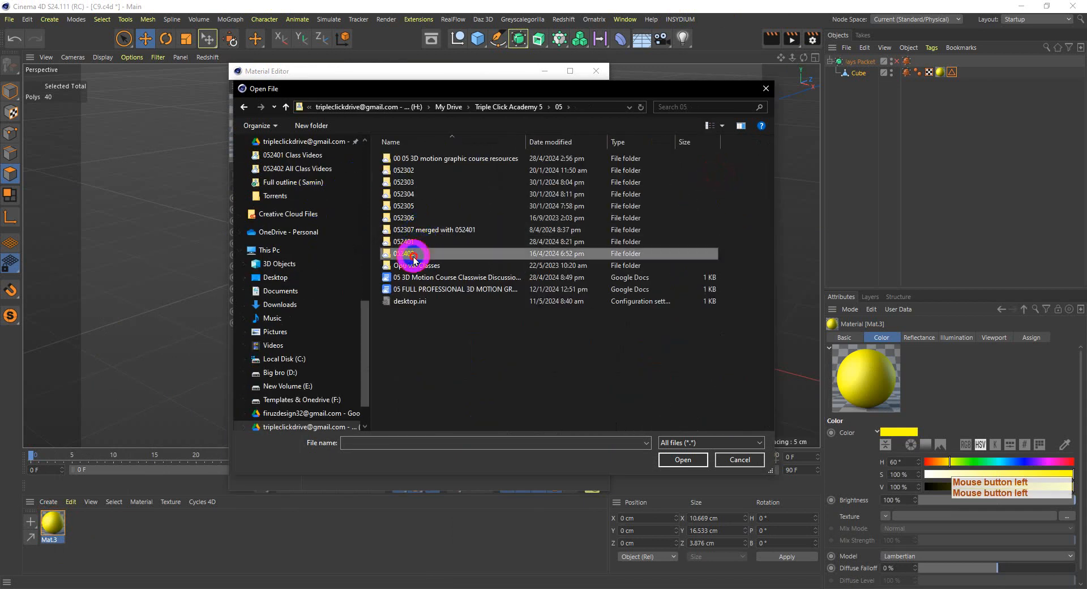
{"action": "double_click", "coordinate": [406, 161]}
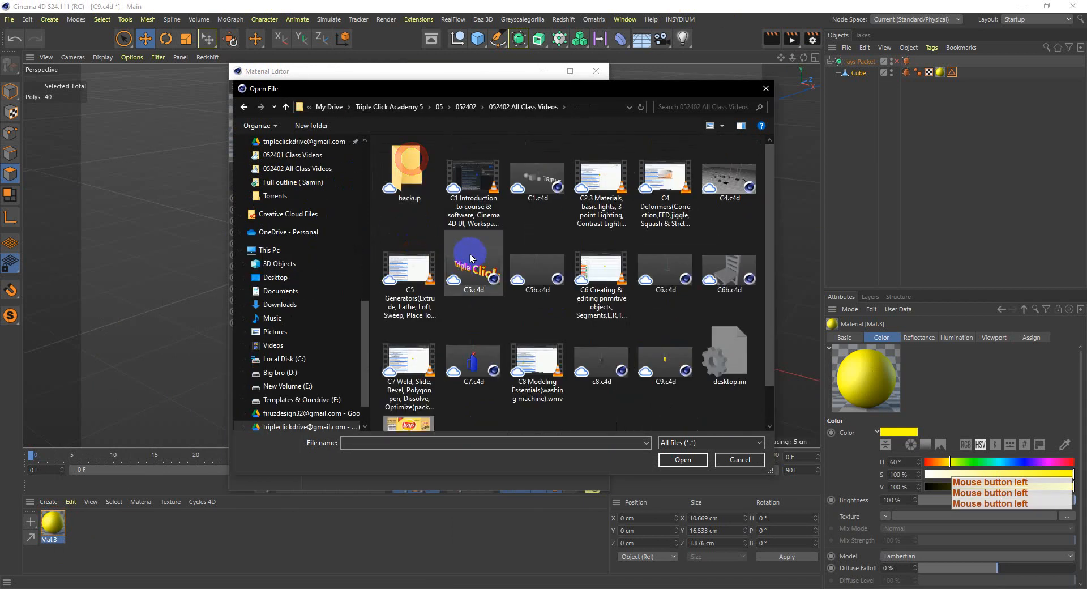
{"action": "scroll", "coordinate": [487, 317], "scroll_direction": "down", "scroll_amount": 1}
{"action": "left_click", "coordinate": [416, 382]}
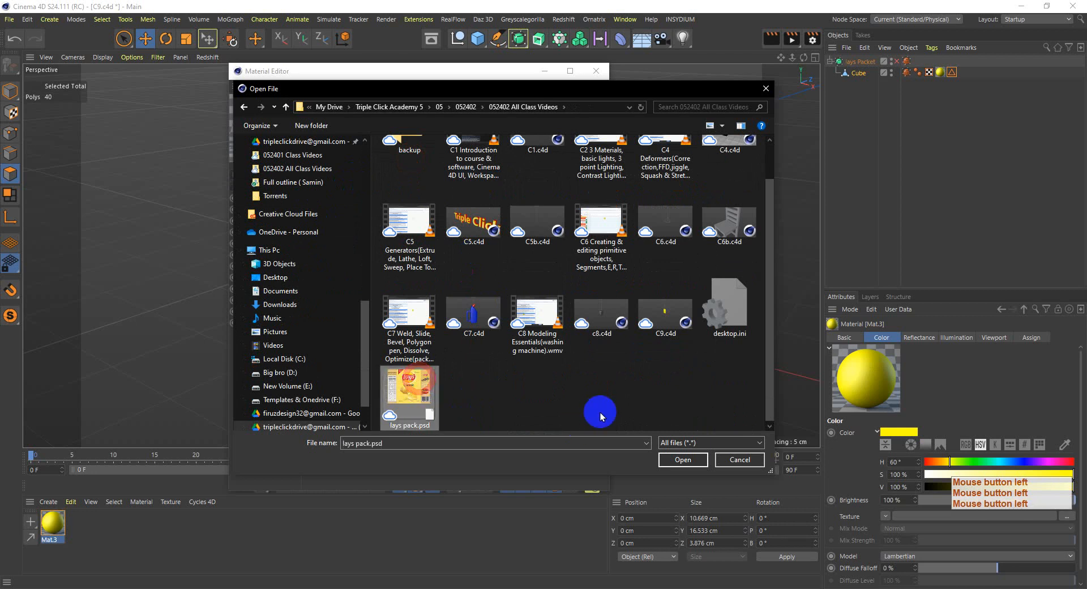
{"action": "key", "text": "Return"}
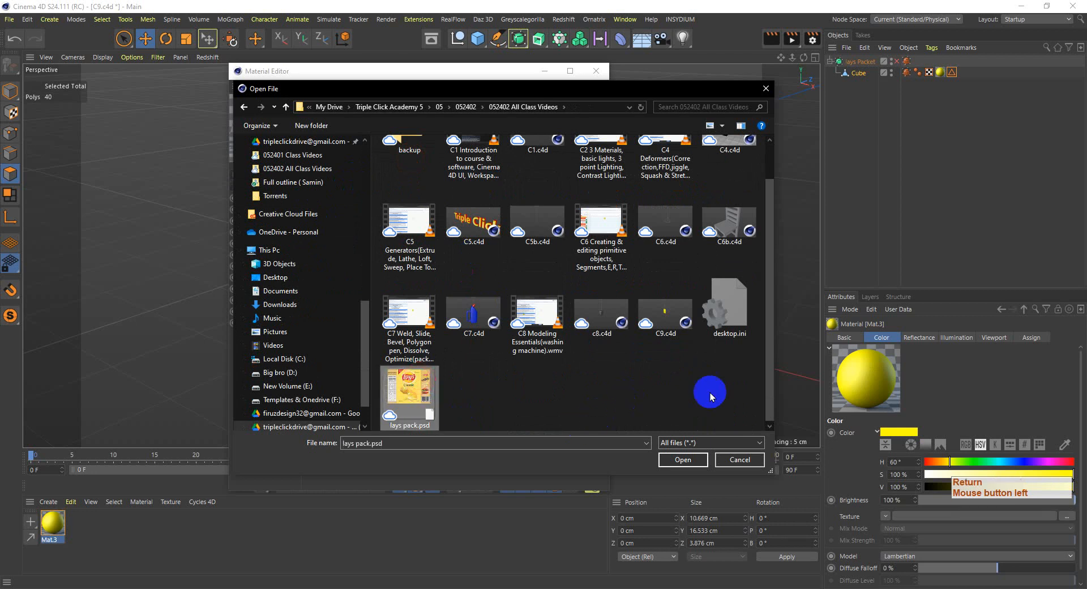
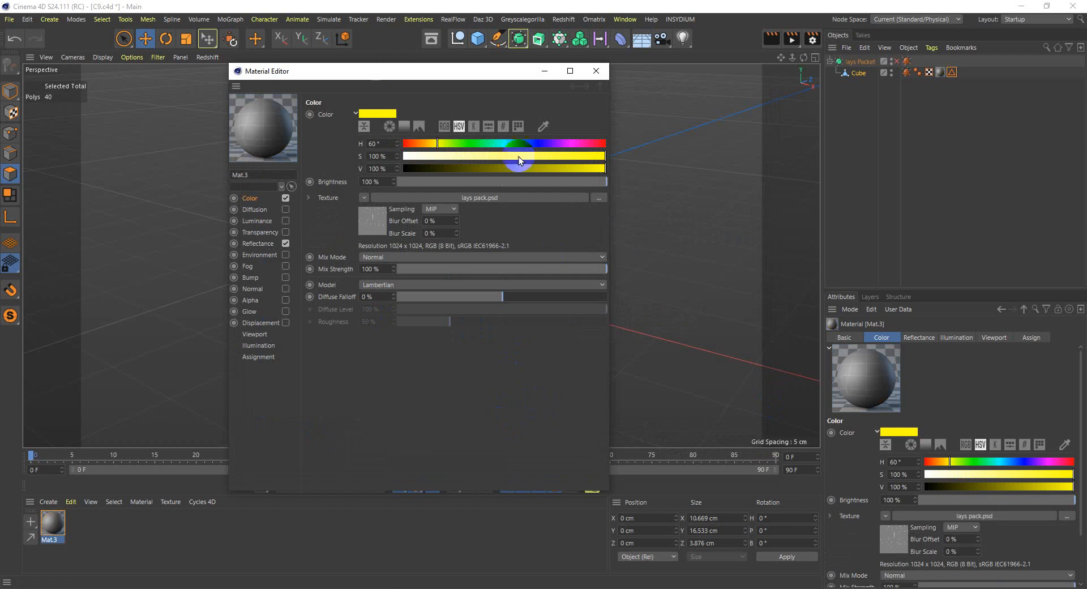
{"action": "left_click", "coordinate": [596, 71]}
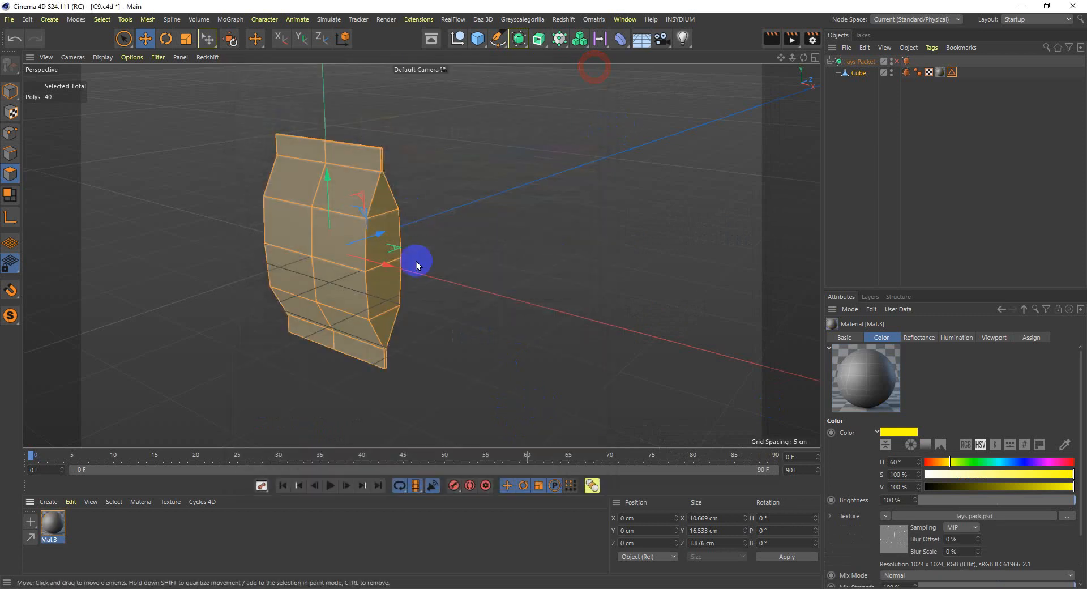
{"action": "left_click", "coordinate": [843, 160]}
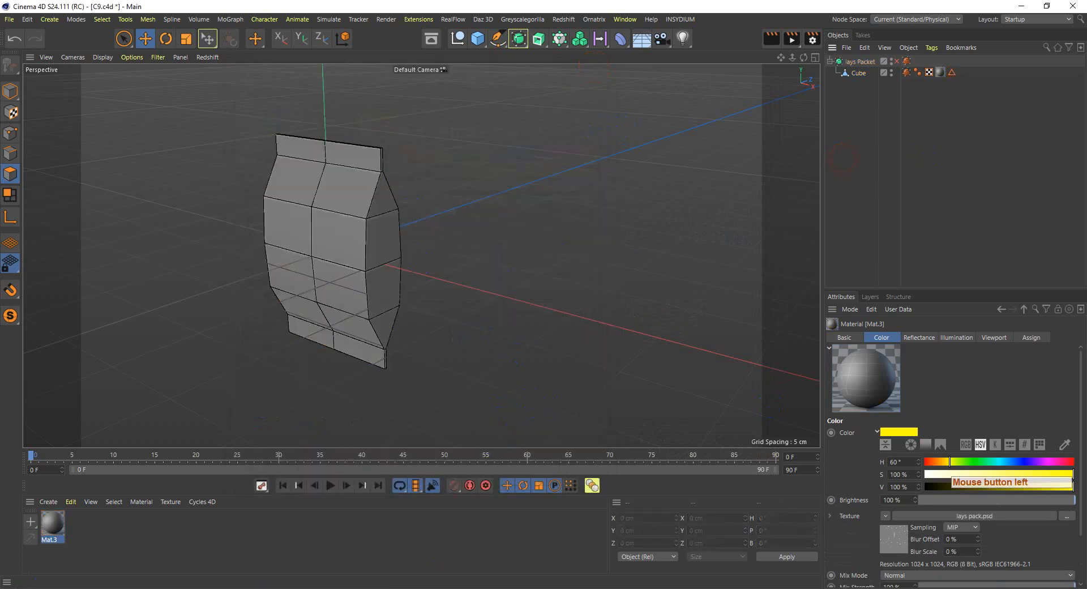
- Switch to Photoshop, save lays pack.psd again, and check its storage folder with Save As without saving a new copy
{"action": "left_click", "coordinate": [428, 588]}
{"action": "left_click", "coordinate": [615, 54]}
{"action": "left_click", "coordinate": [642, 2]}
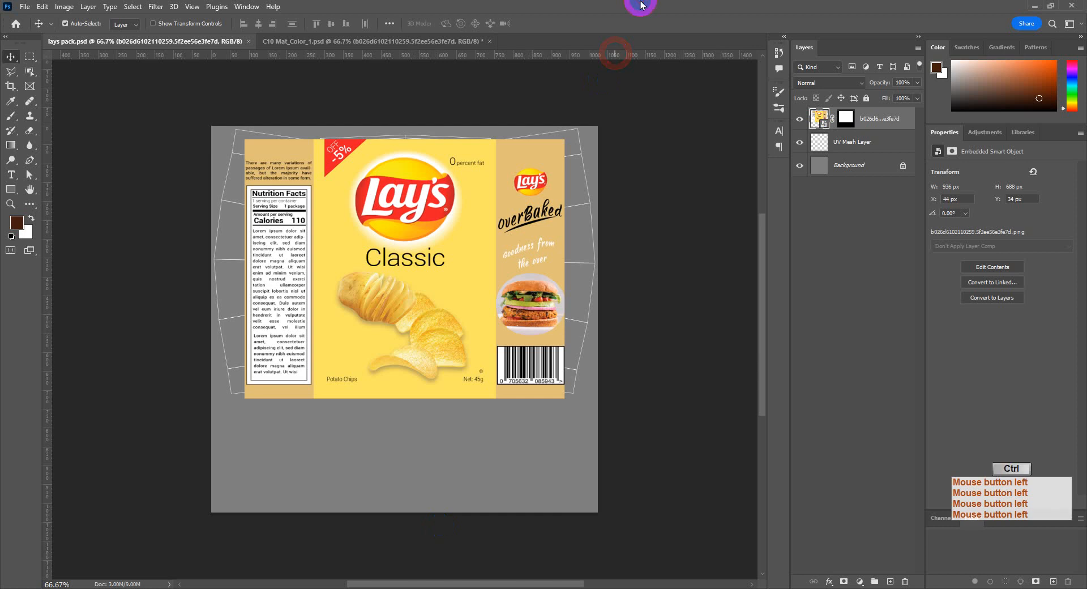
{"action": "key", "text": "ctrl+s"}
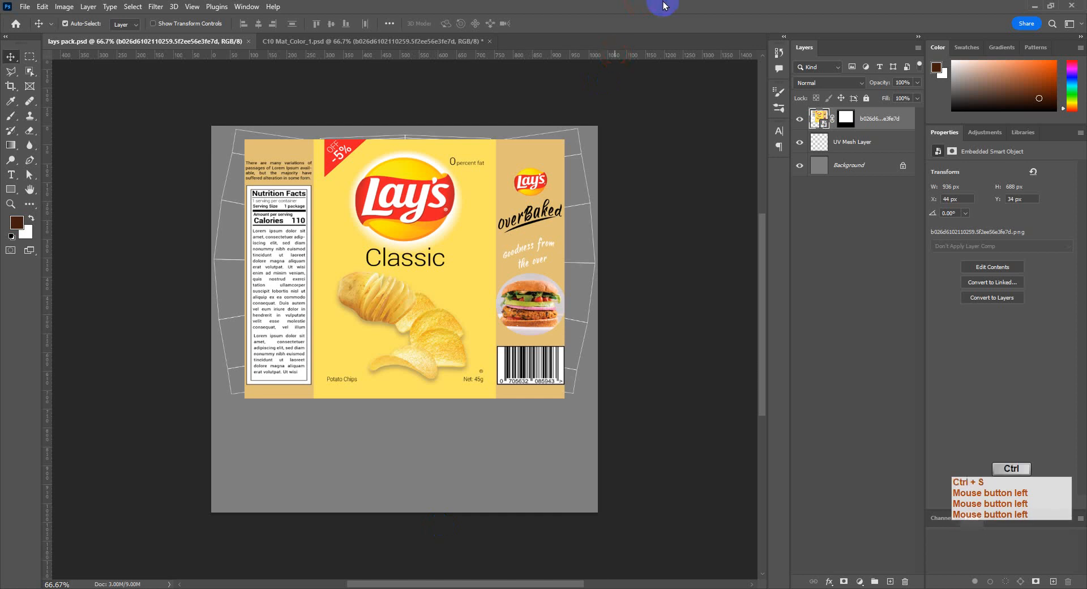
{"action": "key", "text": "ctrl+shift+s"}
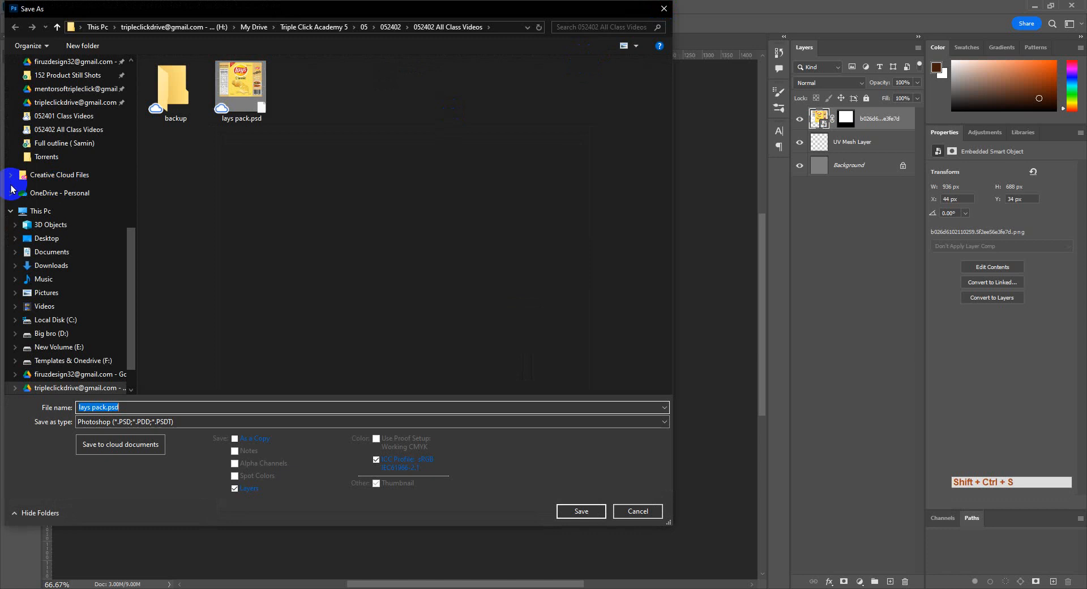
{"action": "left_click", "coordinate": [631, 515]}
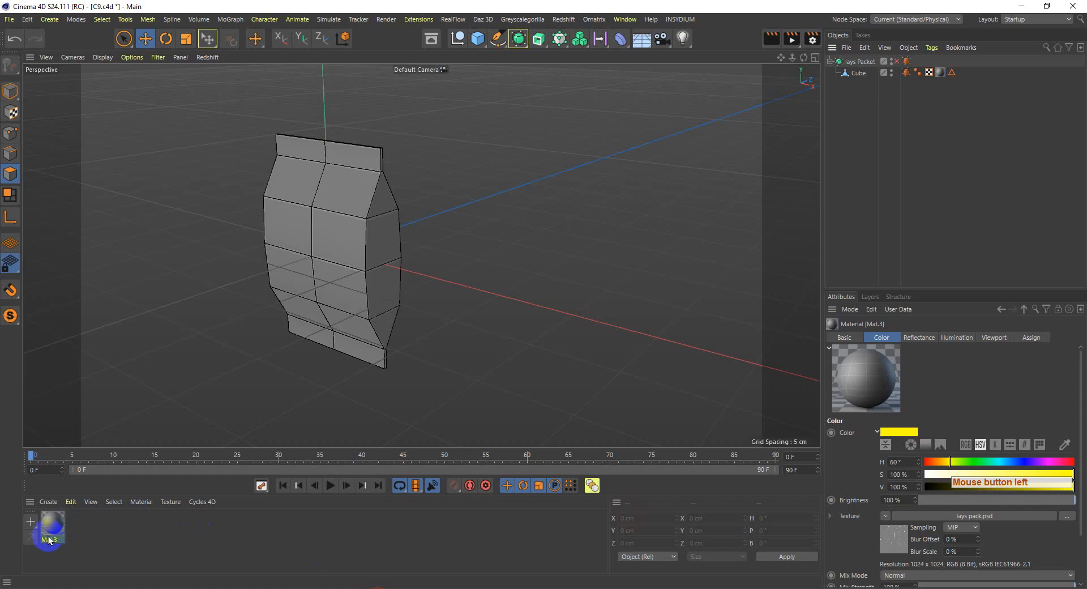
- Return to Cinema 4D, open the lays pack.psd shader in Mat.3's Color channel, and locate its image file on disk
{"action": "double_click", "coordinate": [45, 532]}
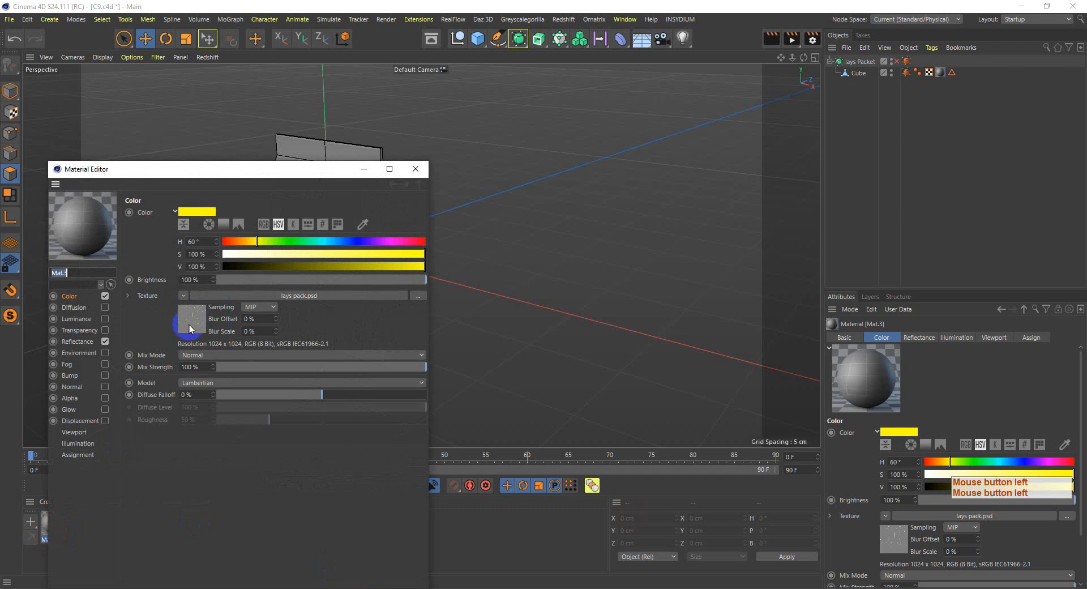
{"action": "left_click", "coordinate": [190, 329]}
{"action": "left_click", "coordinate": [218, 232]}
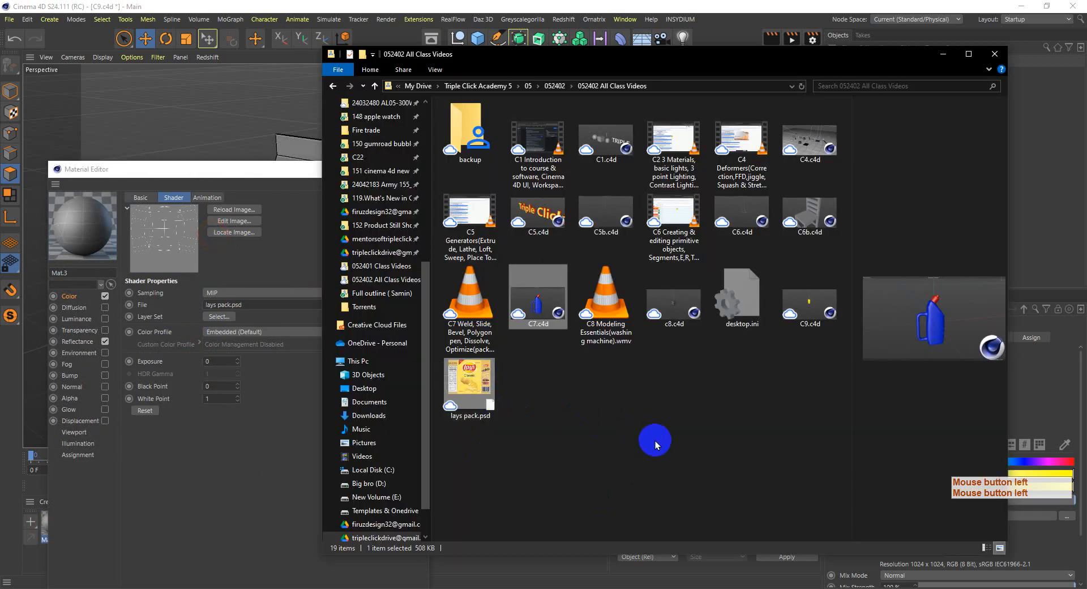
{"action": "left_click", "coordinate": [215, 483]}
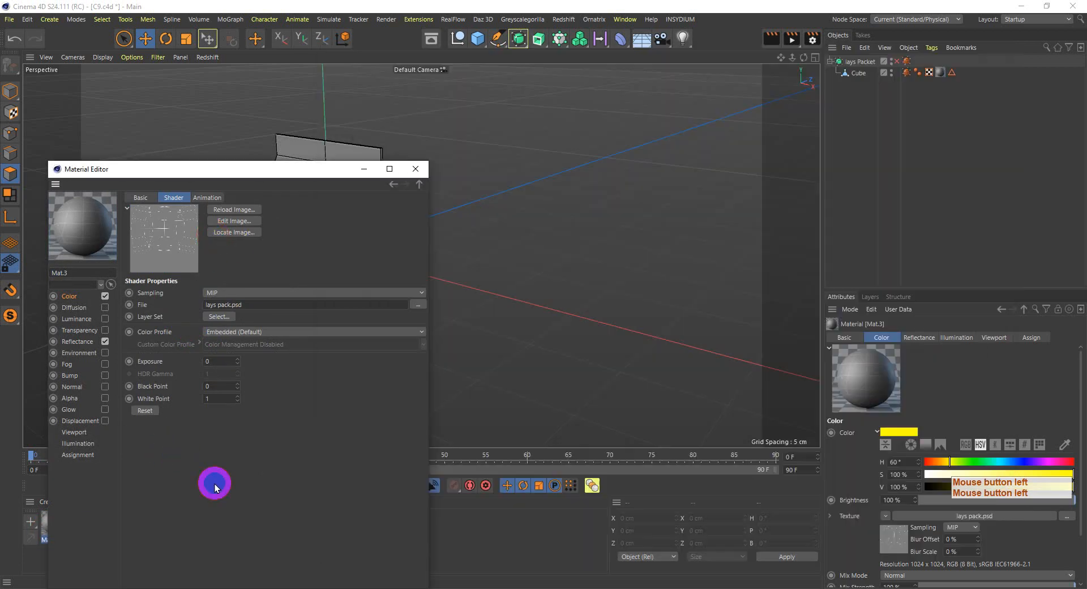
- Reload the lays pack.psd image in Mat.3's Color shader, accepting the revert to the saved version of the texture
{"action": "left_click", "coordinate": [241, 208]}
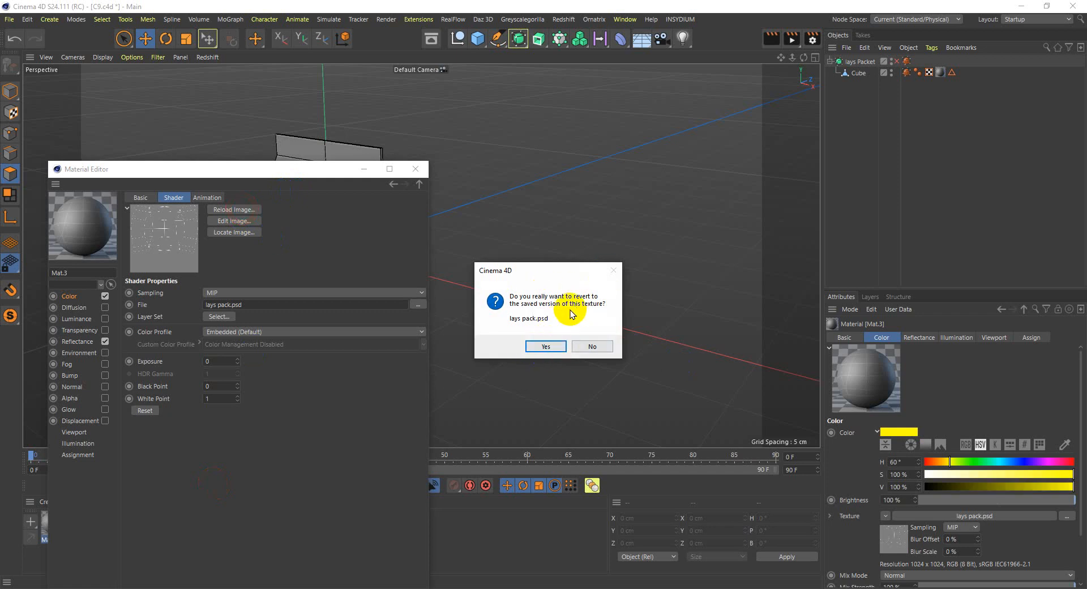
{"action": "left_click", "coordinate": [539, 346]}
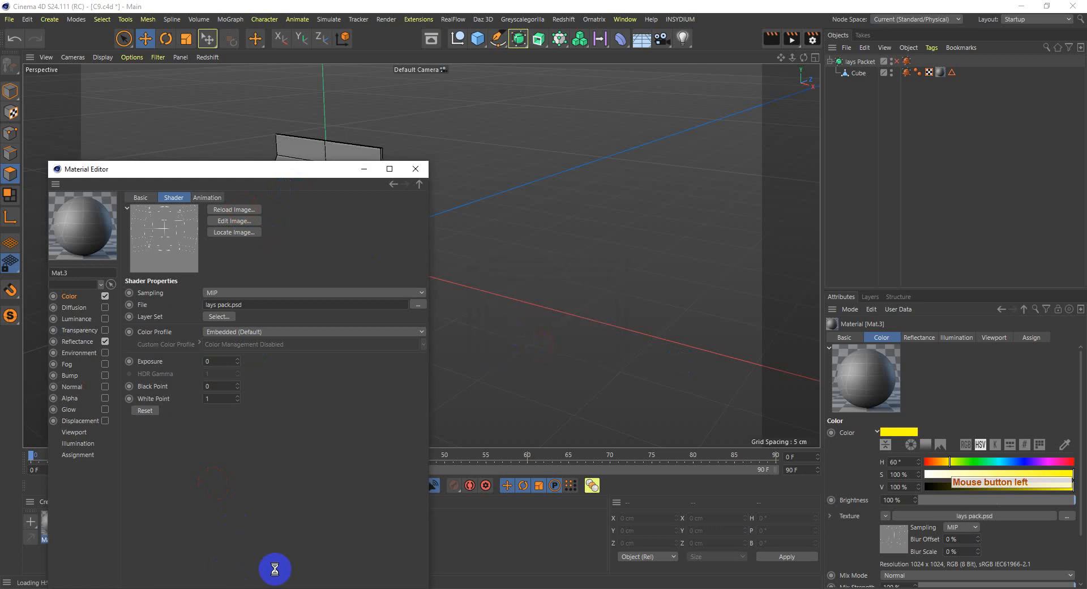
- Switch to File Explorer, refresh the 052402 All Class Videos folder containing lays pack.psd, and return to Cinema 4D
{"action": "left_click", "coordinate": [275, 587]}
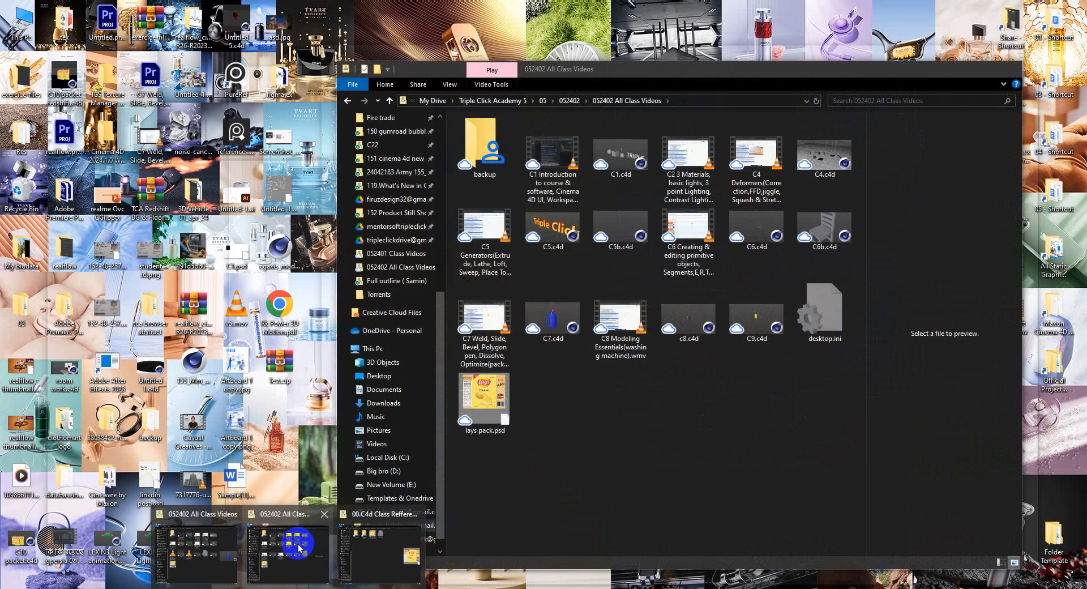
{"action": "left_click", "coordinate": [298, 540]}
{"action": "left_click", "coordinate": [638, 447]}
{"action": "right_click", "coordinate": [607, 467]}
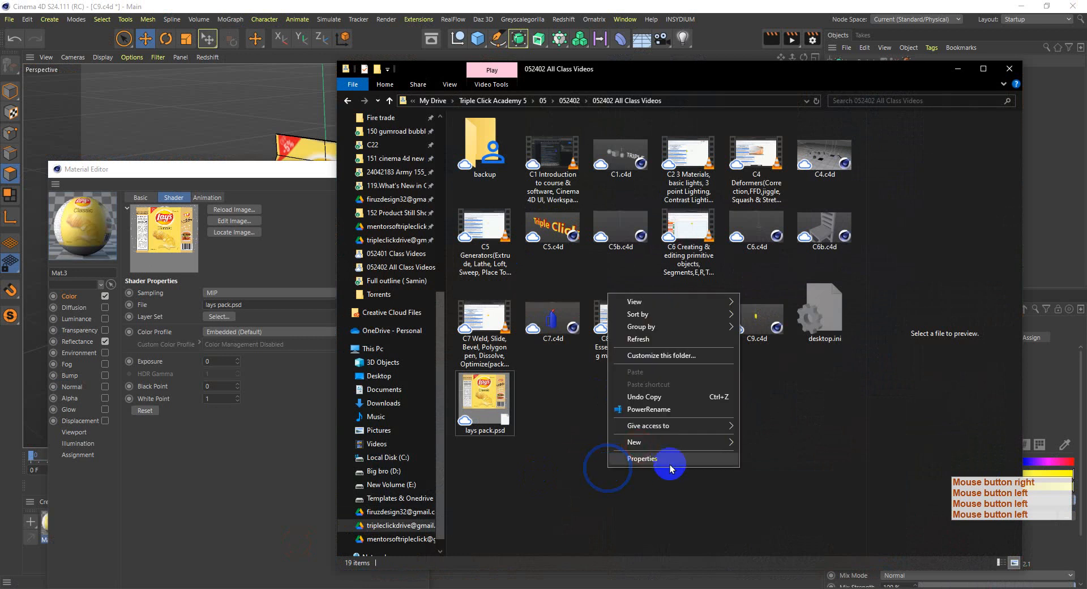
{"action": "left_click", "coordinate": [650, 338]}
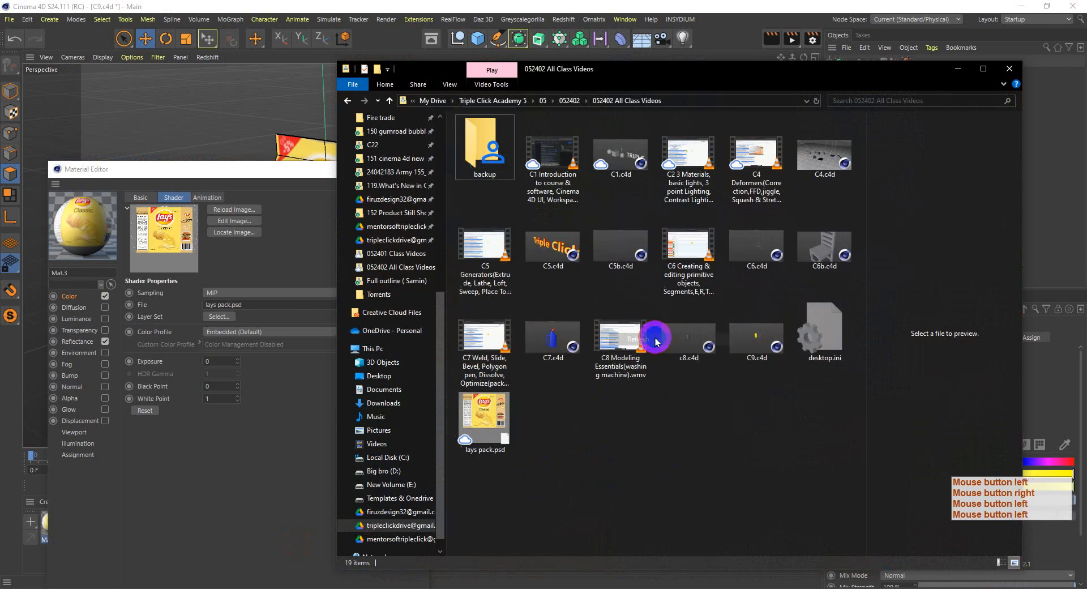
{"action": "left_click", "coordinate": [611, 440]}
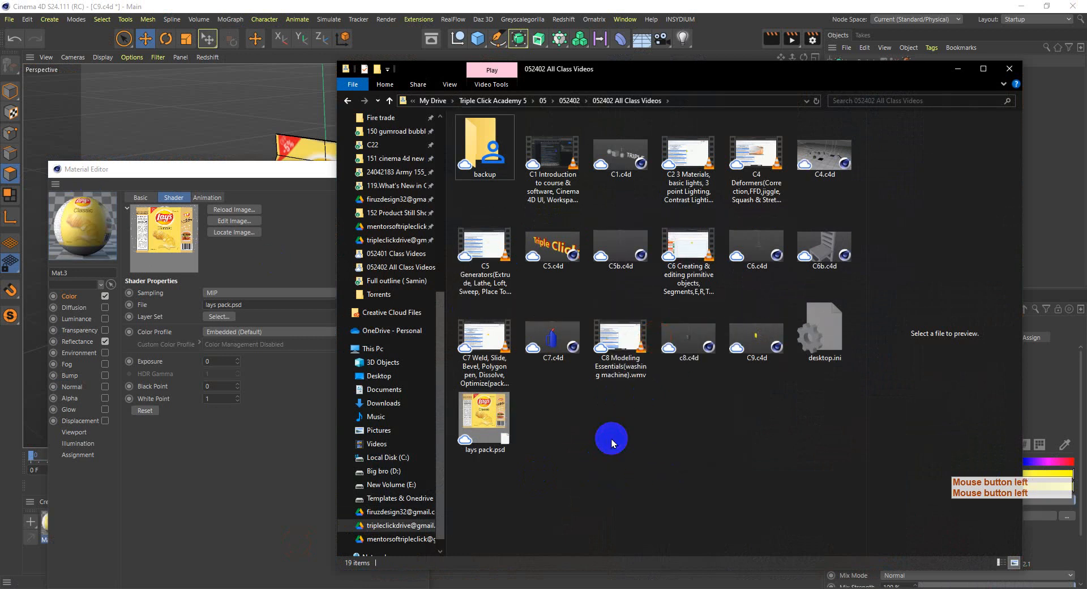
{"action": "right_click", "coordinate": [611, 447]}
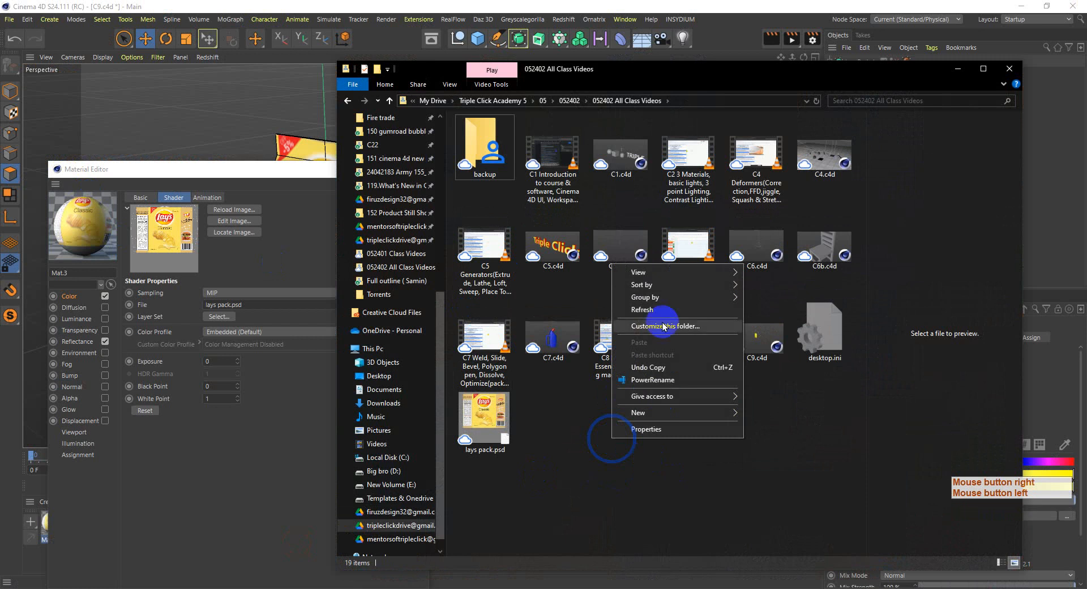
{"action": "left_click", "coordinate": [666, 313]}
{"action": "right_click", "coordinate": [623, 443]}
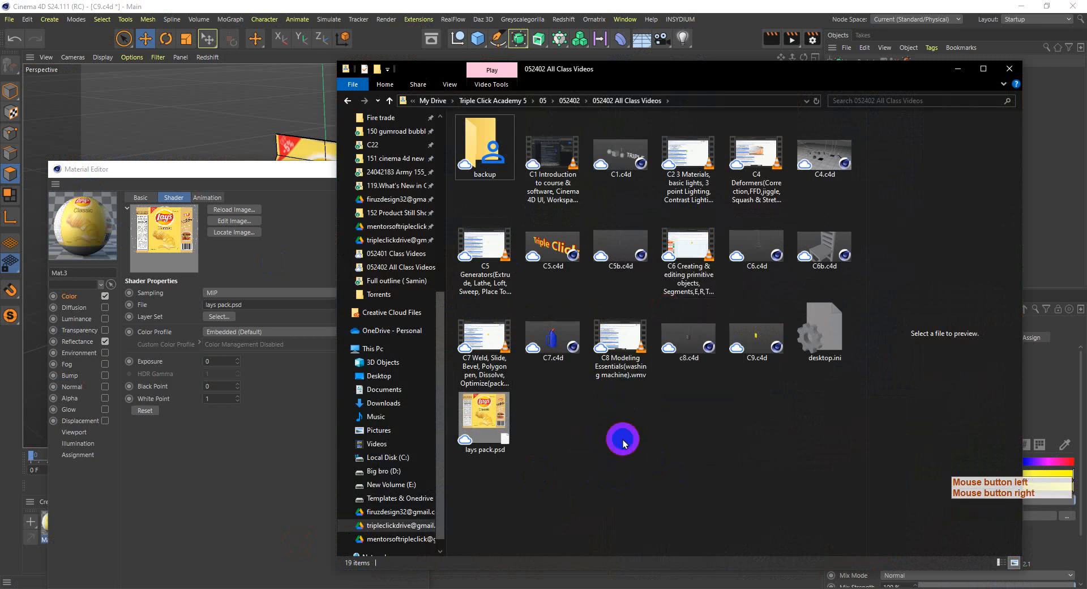
{"action": "left_click", "coordinate": [446, 6]}
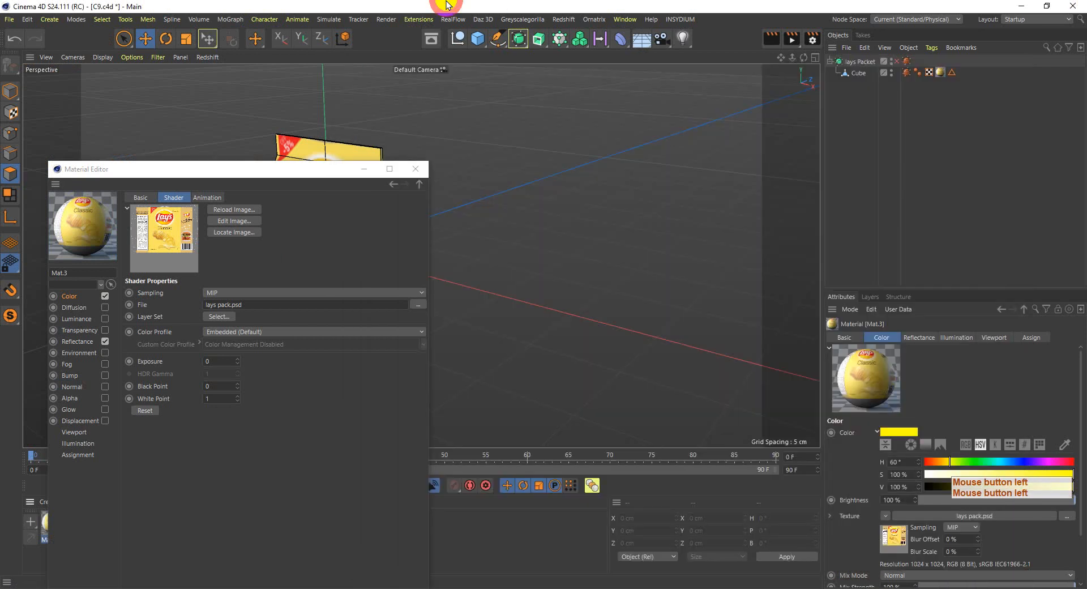
- Close the Material Editor and examine how the lays texture wraps around the packet's front, sides and back
{"action": "left_click", "coordinate": [411, 170]}
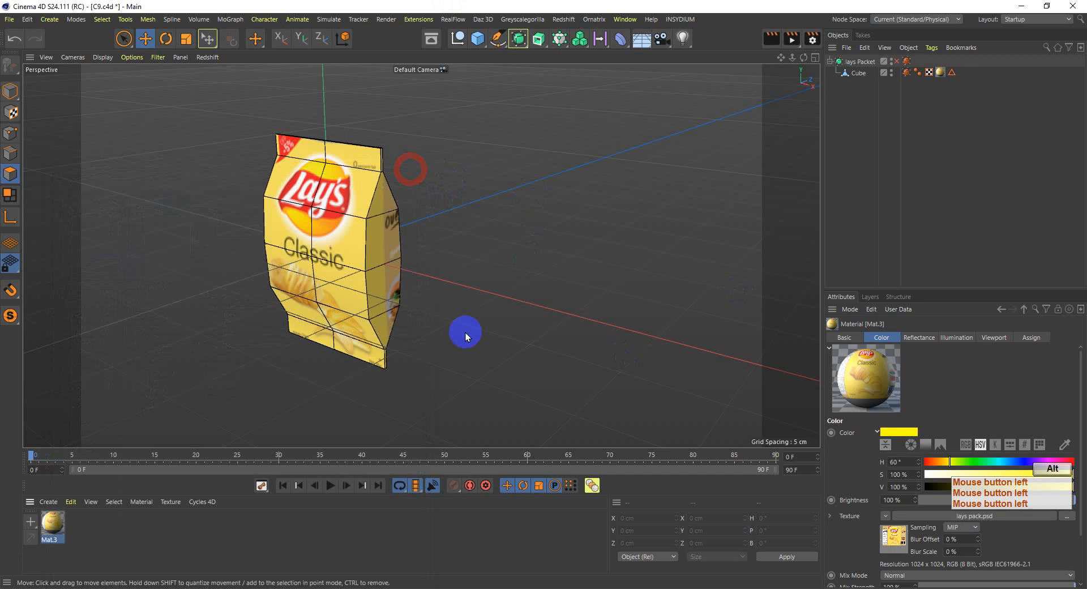
{"action": "left_click_drag", "start_coordinate": [465, 332], "coordinate": [534, 334], "text": "alt"}
{"action": "left_click", "coordinate": [568, 378]}
{"action": "left_click_drag", "start_coordinate": [567, 375], "coordinate": [344, 338], "text": "alt"}
{"action": "scroll", "coordinate": [535, 250], "scroll_direction": "up", "scroll_amount": 4}
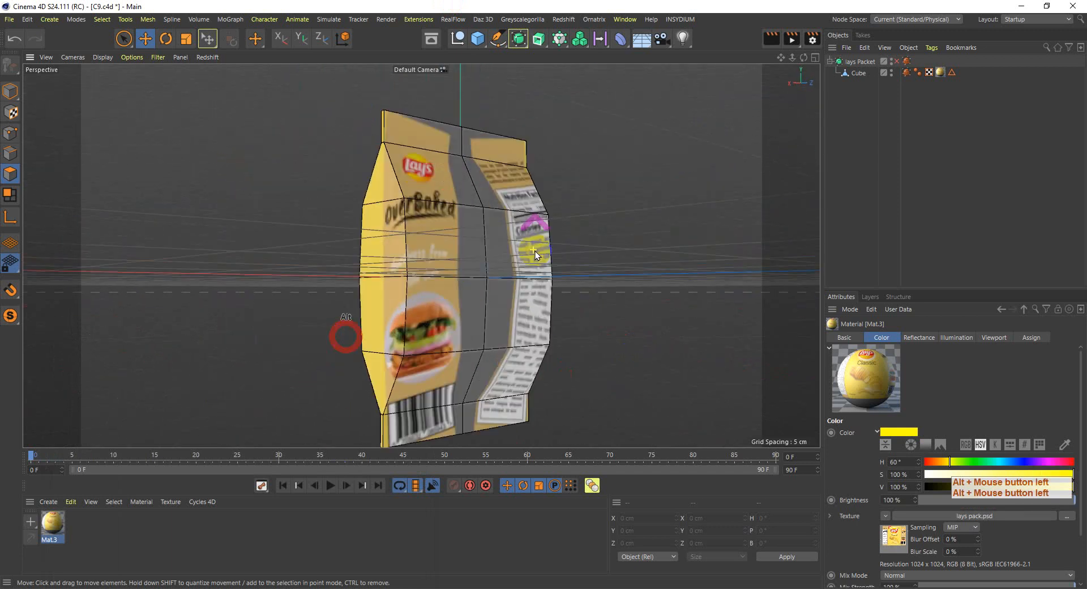
{"action": "left_click_drag", "start_coordinate": [589, 283], "coordinate": [498, 307], "text": "alt"}
{"action": "left_click_drag", "start_coordinate": [416, 378], "coordinate": [515, 369], "text": "alt"}
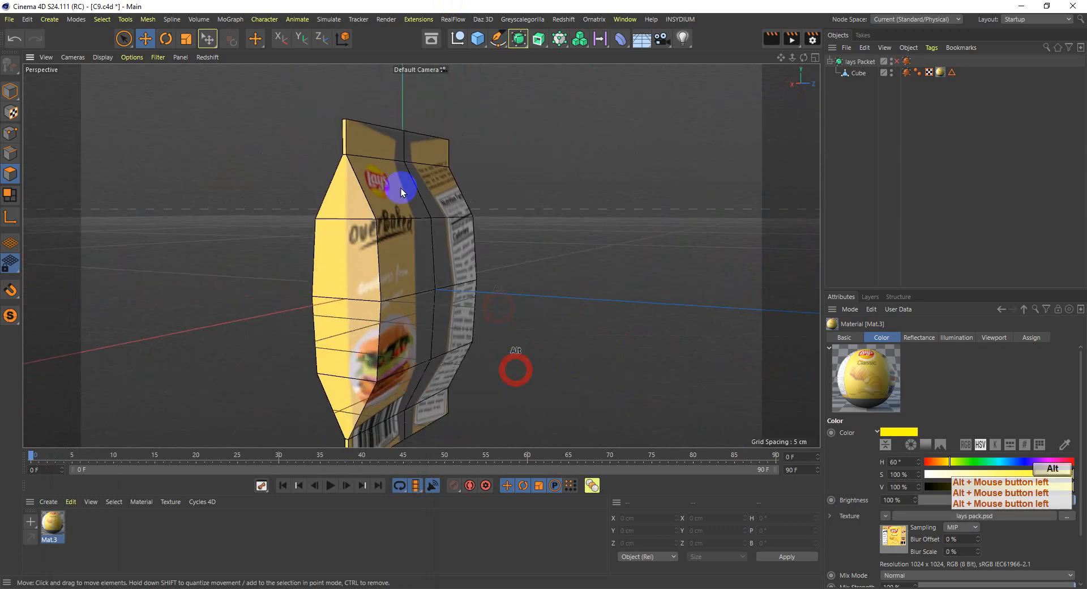
{"action": "left_click_drag", "start_coordinate": [478, 311], "coordinate": [226, 330], "text": "alt"}
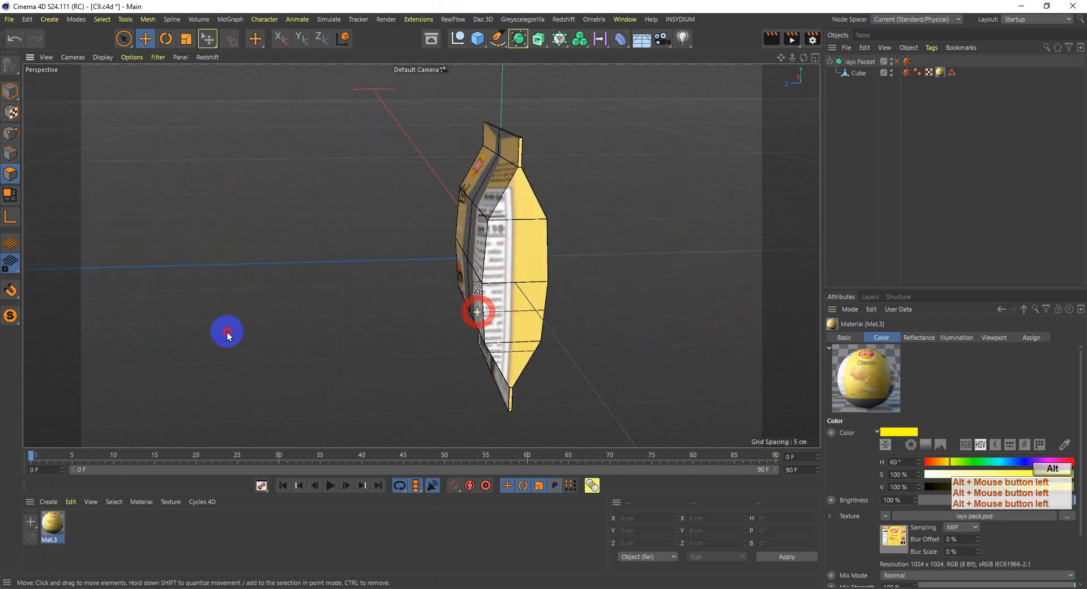
{"action": "left_click_drag", "start_coordinate": [304, 334], "coordinate": [449, 282], "text": "alt"}
{"action": "left_click_drag", "start_coordinate": [198, 219], "coordinate": [263, 226], "text": "alt"}
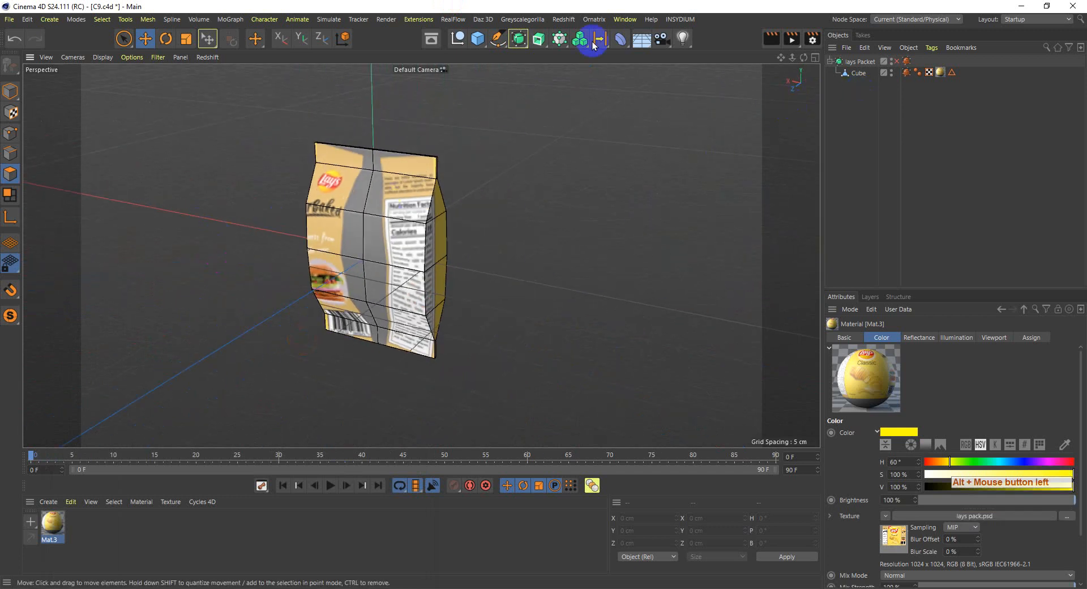
- Add a Camera object to the scene and view it together with the back of the packet
{"action": "left_click", "coordinate": [660, 39]}
{"action": "left_click", "coordinate": [224, 40]}
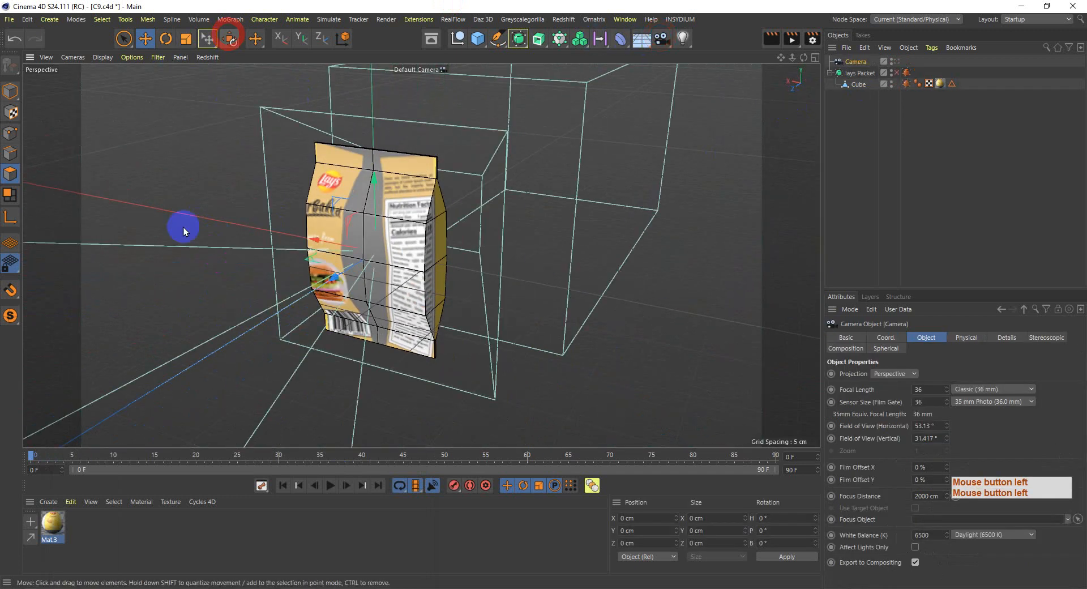
{"action": "left_click_drag", "start_coordinate": [182, 228], "coordinate": [340, 289], "text": "alt"}
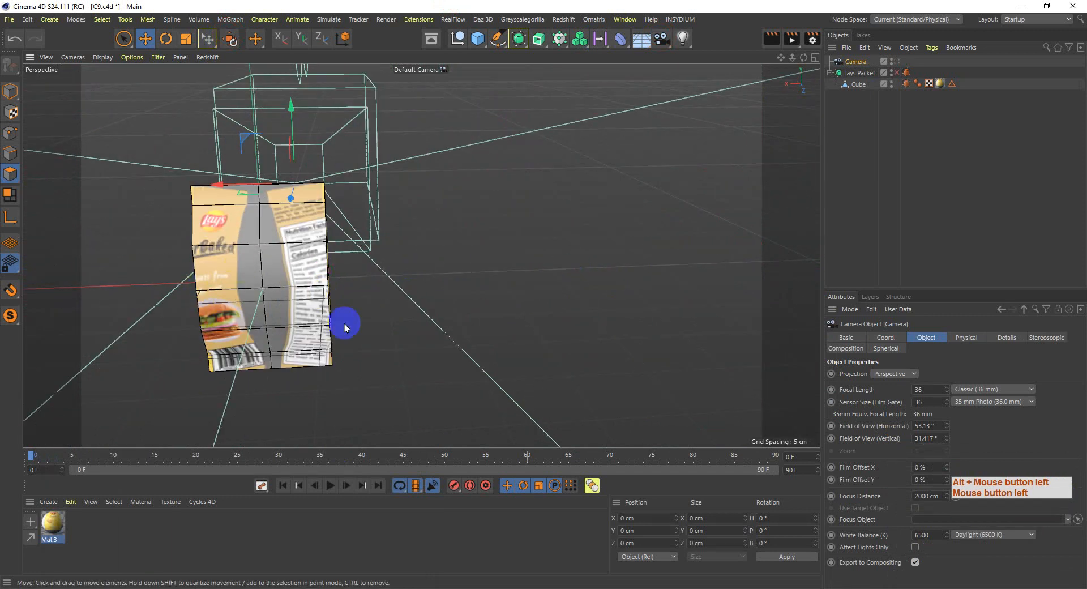
- Switch to Photoshop and move the Lay's artwork layer beneath the UV Mesh Layer in lays pack.psd
{"action": "left_click", "coordinate": [427, 587]}
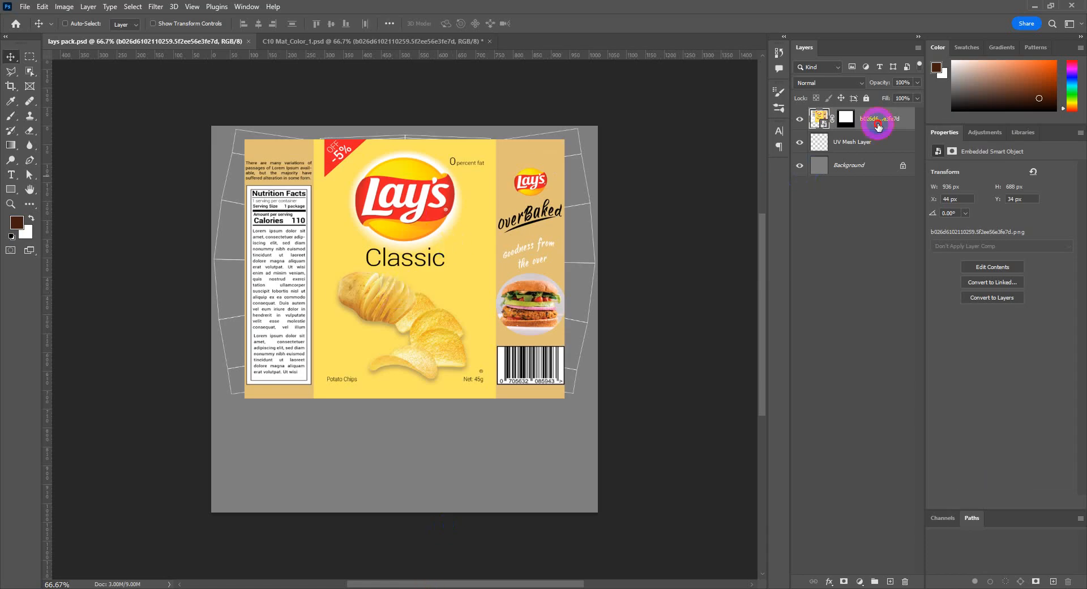
{"action": "left_click_drag", "start_coordinate": [878, 125], "coordinate": [866, 156]}
{"action": "scroll", "coordinate": [521, 228], "scroll_direction": "up", "scroll_amount": 2, "text": "alt"}
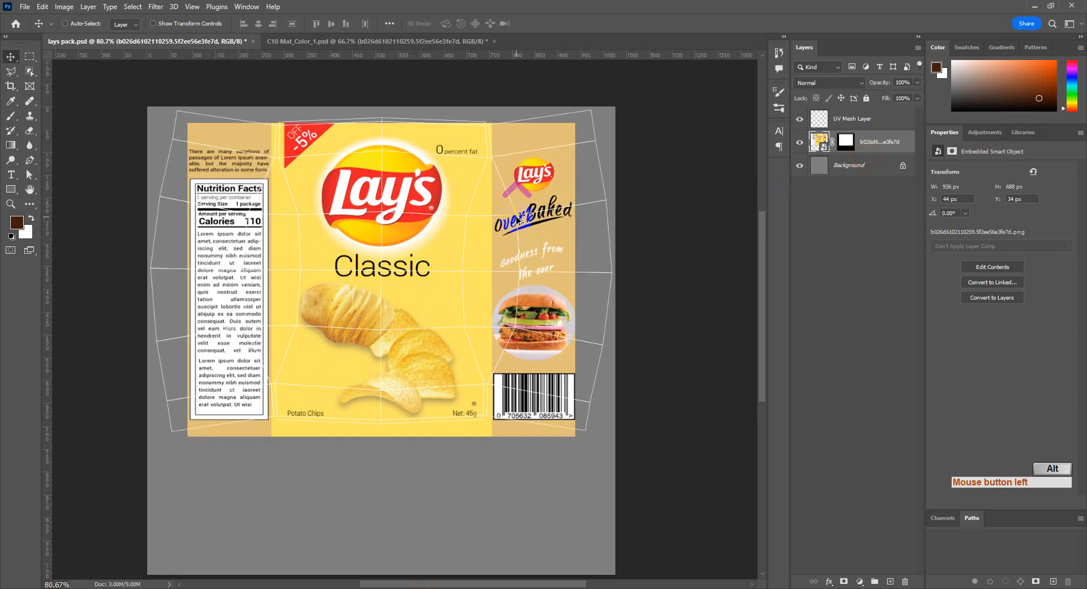
- Scale the Lay's artwork to 103.85% from its centre and move it up to the canvas's upper edge at Y 0 px
{"action": "key", "text": "ctrl+t"}
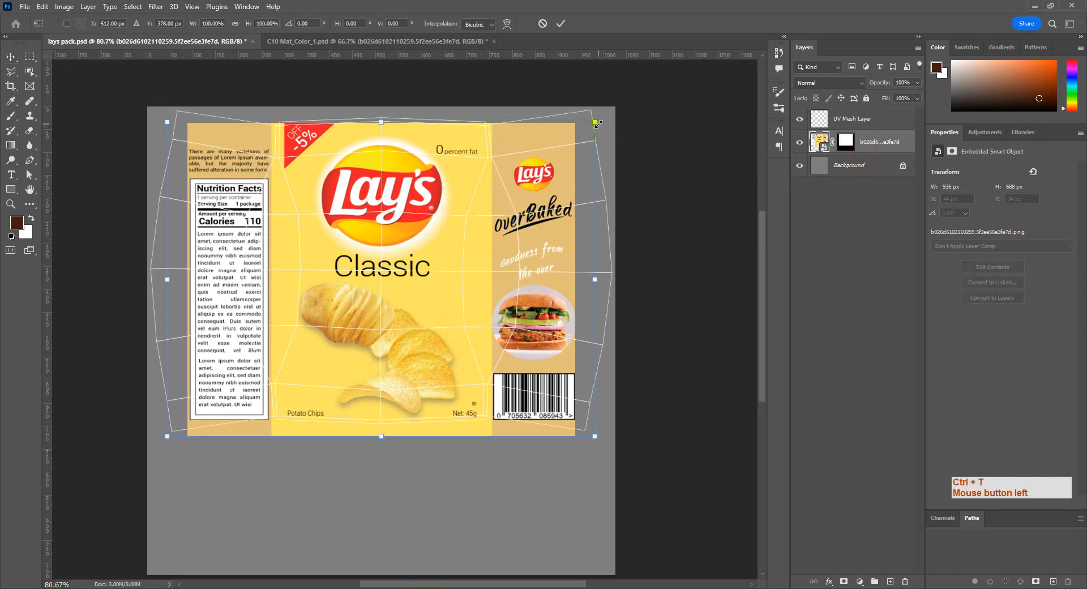
{"action": "left_click_drag", "start_coordinate": [595, 122], "coordinate": [606, 117], "text": "alt"}
{"action": "key", "text": "ctrl+z"}
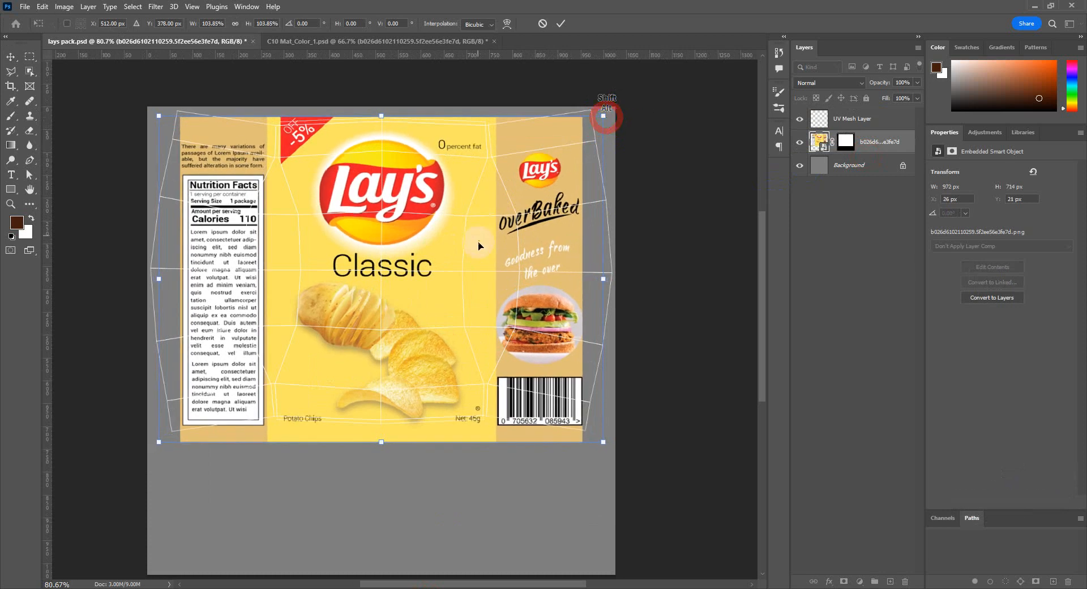
{"action": "left_click_drag", "start_coordinate": [480, 261], "coordinate": [460, 282]}
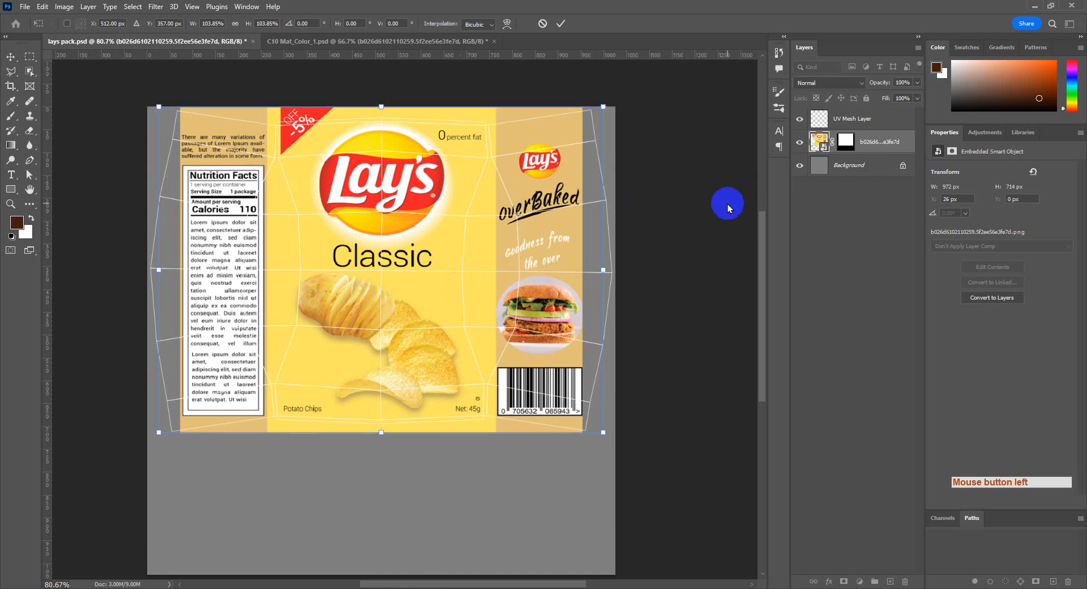
{"action": "key", "text": "Return"}
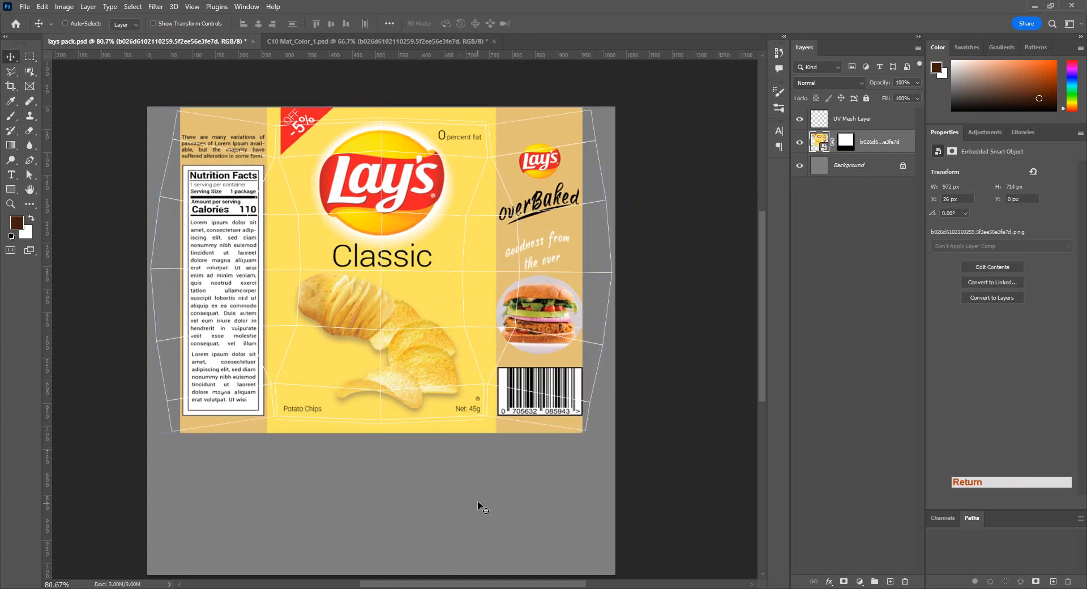
{"action": "left_click", "coordinate": [490, 103]}
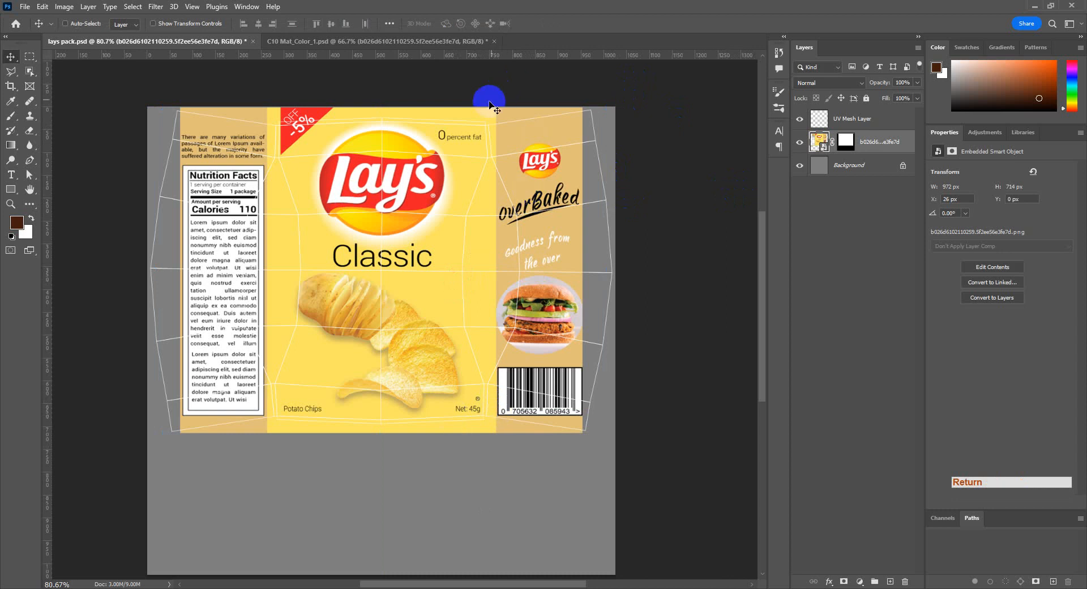
{"action": "left_click", "coordinate": [271, 63]}
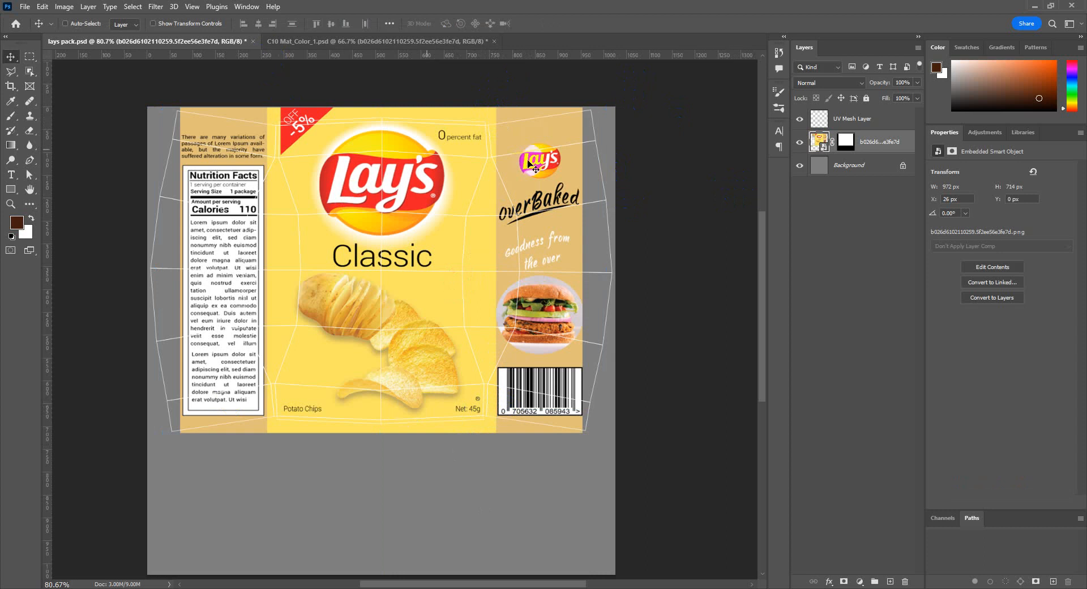
- Duplicate the Lay's artwork layer and hide the original
{"action": "left_click", "coordinate": [882, 142]}
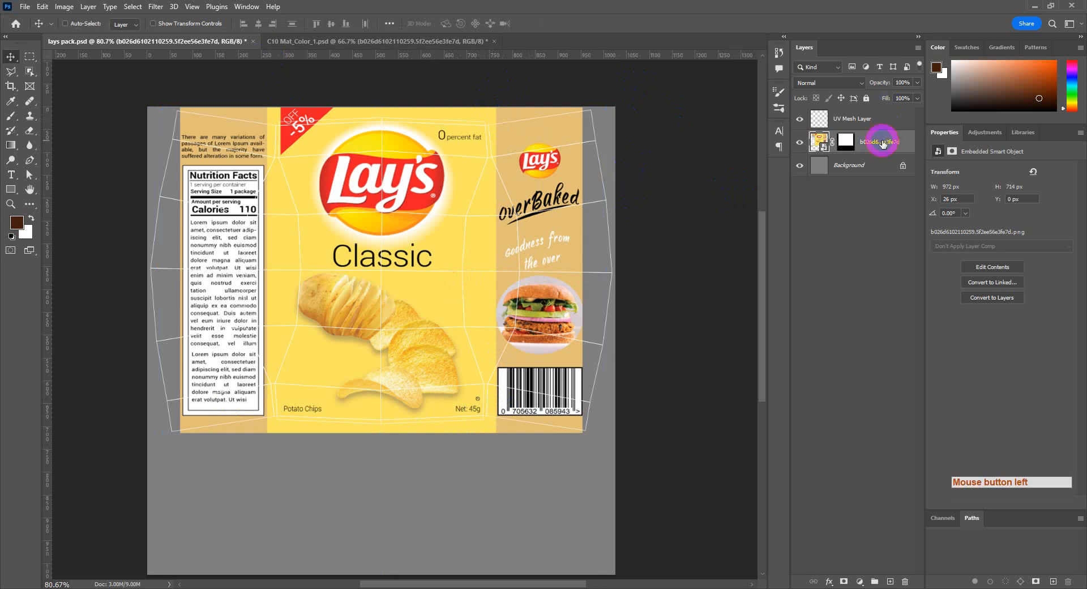
{"action": "key", "text": "ctrl+j"}
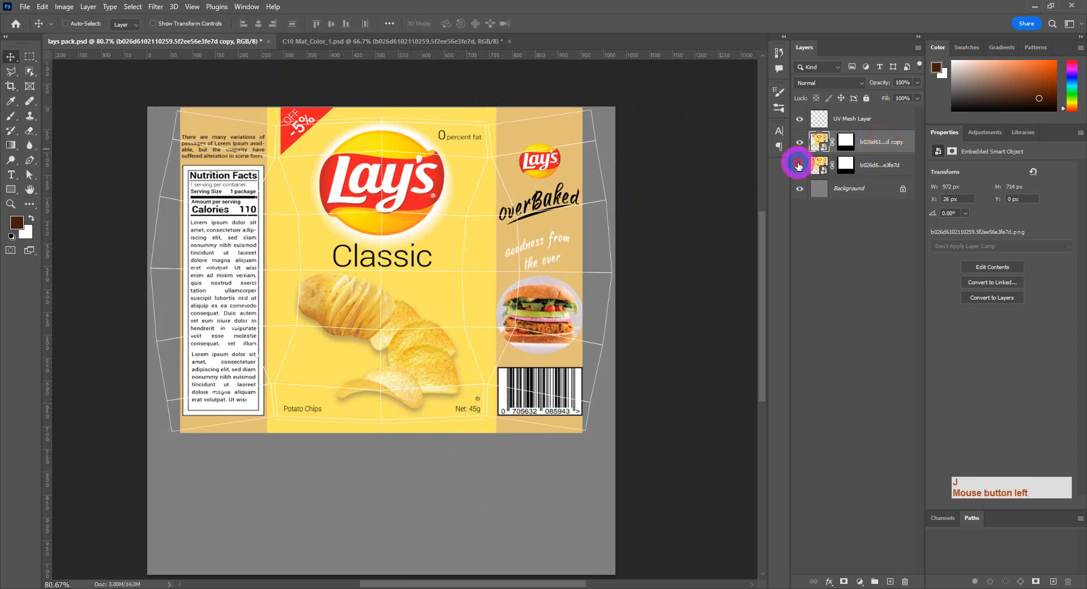
{"action": "left_click", "coordinate": [798, 165]}
- Rasterize the duplicated artwork layer and apply its layer mask
{"action": "right_click", "coordinate": [846, 146]}
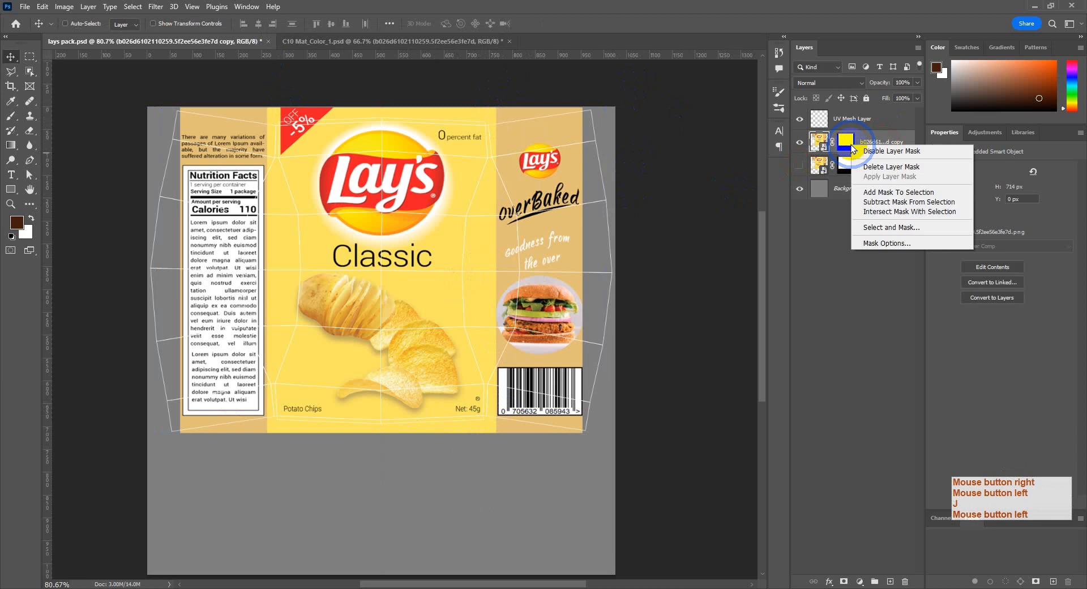
{"action": "left_click", "coordinate": [815, 143]}
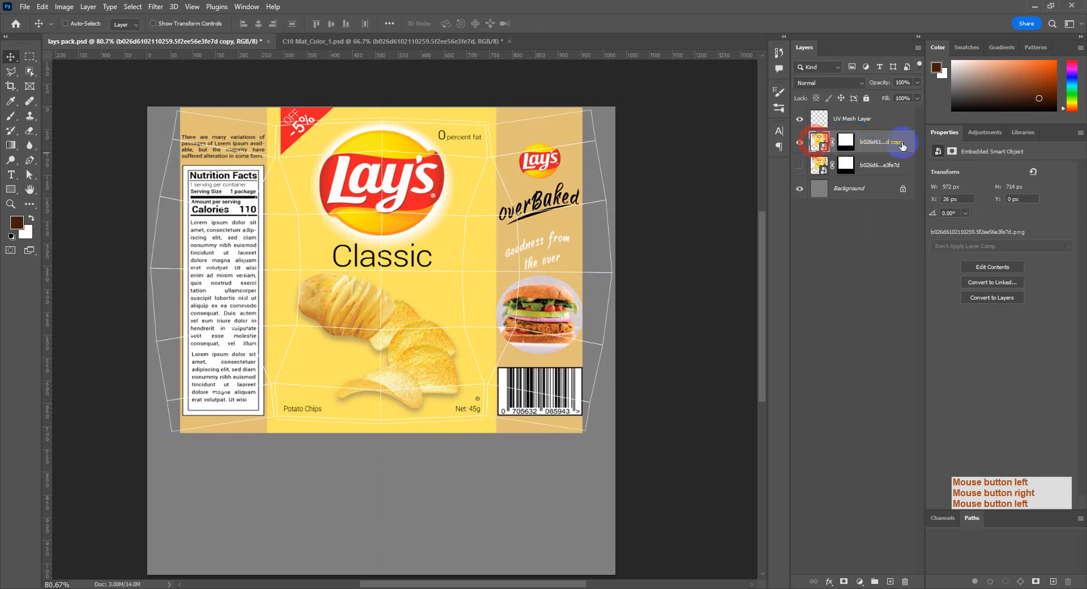
{"action": "right_click", "coordinate": [902, 146]}
{"action": "left_click", "coordinate": [939, 343]}
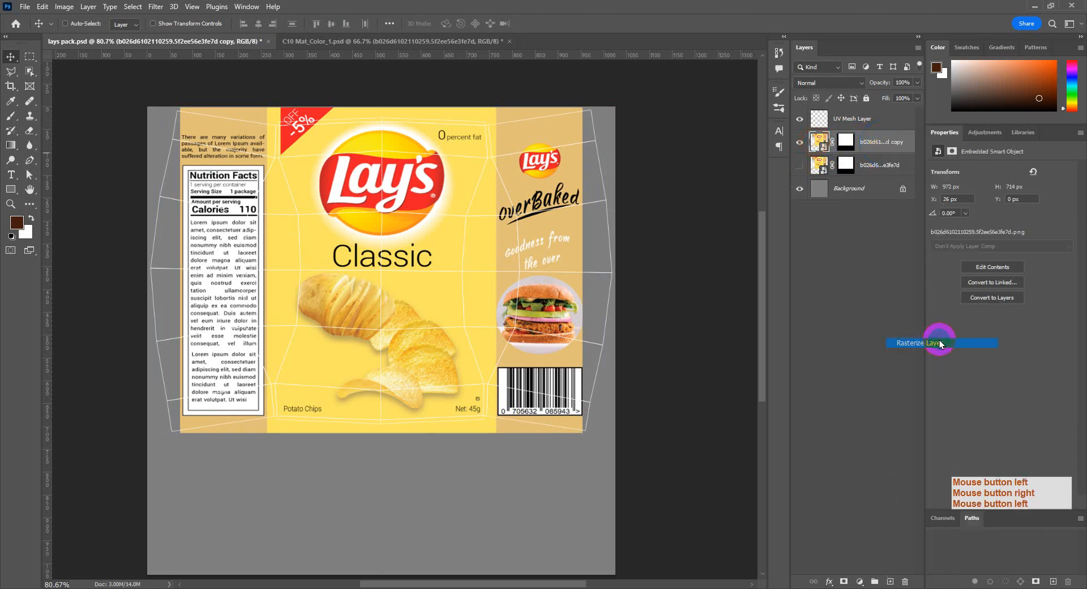
{"action": "right_click", "coordinate": [847, 143]}
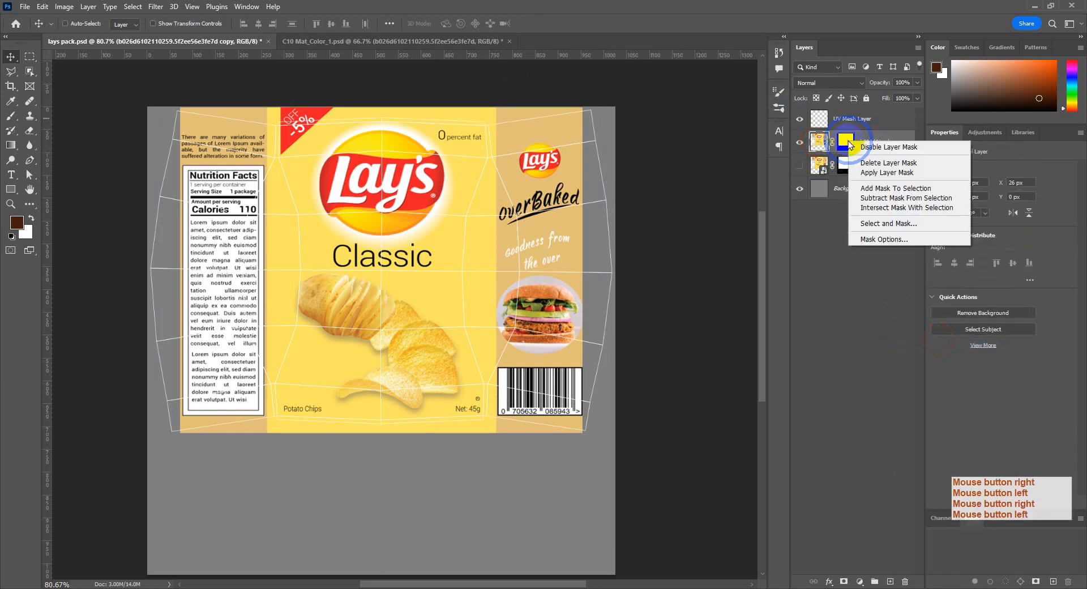
{"action": "left_click", "coordinate": [887, 172]}
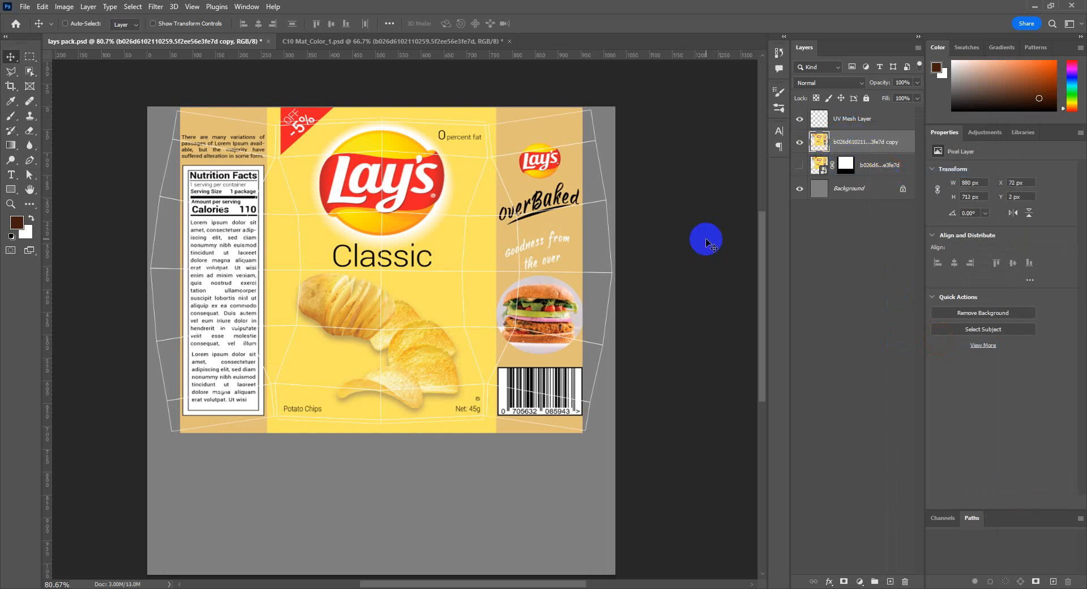
- Distort the duplicated artwork's four corners outward to meet the UV mesh's corners, making it about 920 × 706 px
{"action": "key", "text": "ctrl+t"}
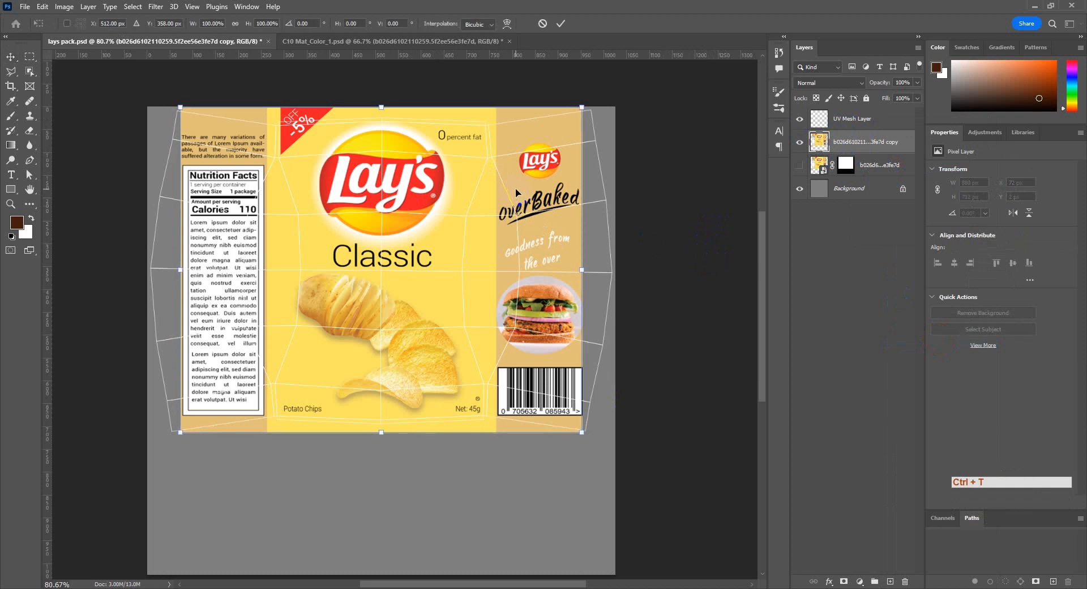
{"action": "right_click", "coordinate": [515, 189]}
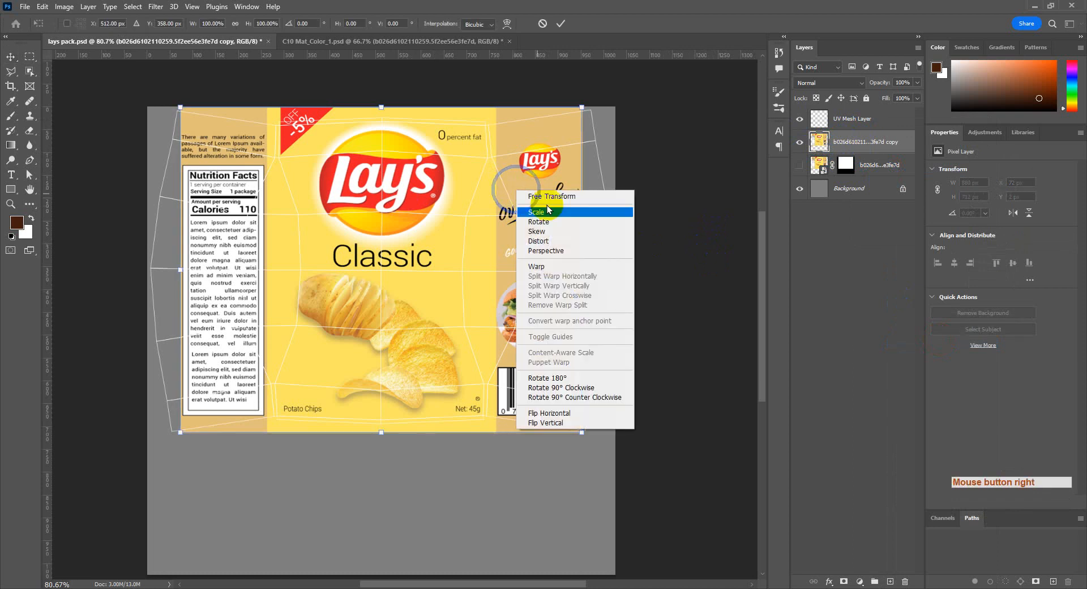
{"action": "left_click", "coordinate": [577, 242]}
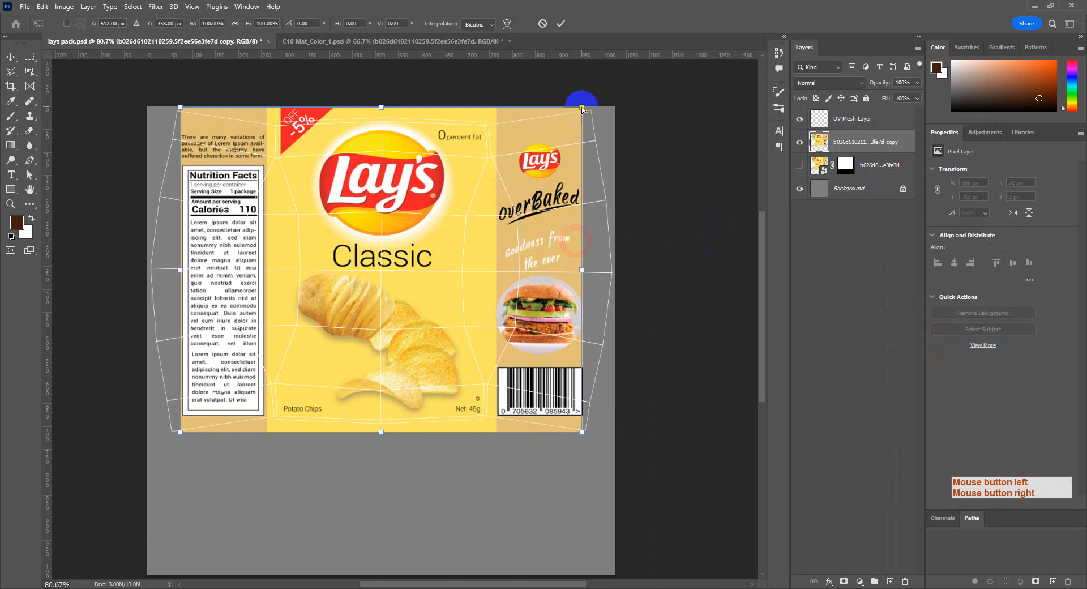
{"action": "left_click_drag", "start_coordinate": [582, 109], "coordinate": [590, 113]}
{"action": "left_click_drag", "start_coordinate": [180, 108], "coordinate": [177, 112]}
{"action": "left_click_drag", "start_coordinate": [181, 434], "coordinate": [171, 433]}
{"action": "left_click_drag", "start_coordinate": [581, 434], "coordinate": [585, 432]}
{"action": "scroll", "coordinate": [601, 101], "scroll_direction": "up", "scroll_amount": 5, "text": "alt"}
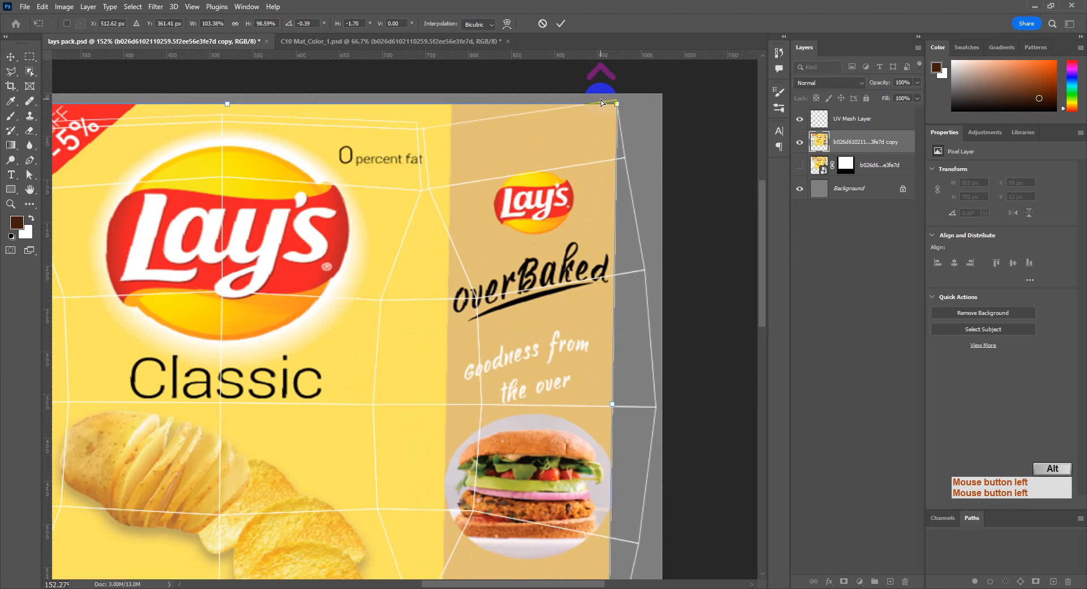
{"action": "left_click_drag", "start_coordinate": [655, 77], "coordinate": [654, 69]}
{"action": "scroll", "coordinate": [613, 298], "scroll_direction": "down", "scroll_amount": 5, "text": "alt"}
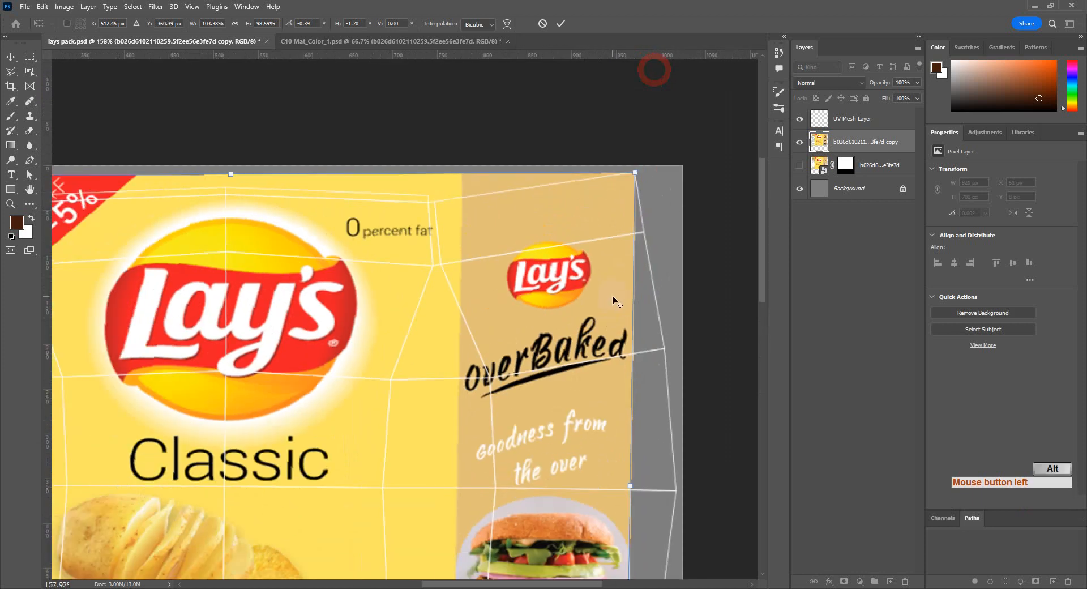
{"action": "left_click", "coordinate": [560, 25]}
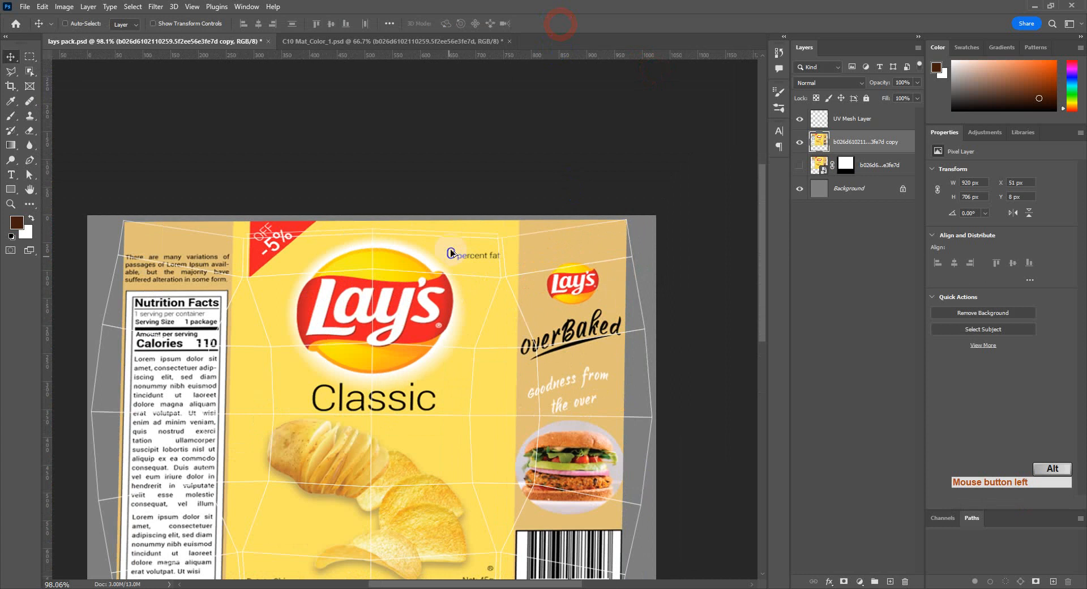
- Convert the distorted artwork copy layer to a smart object
{"action": "scroll", "coordinate": [456, 249], "scroll_direction": "down", "scroll_amount": 3, "text": "alt"}
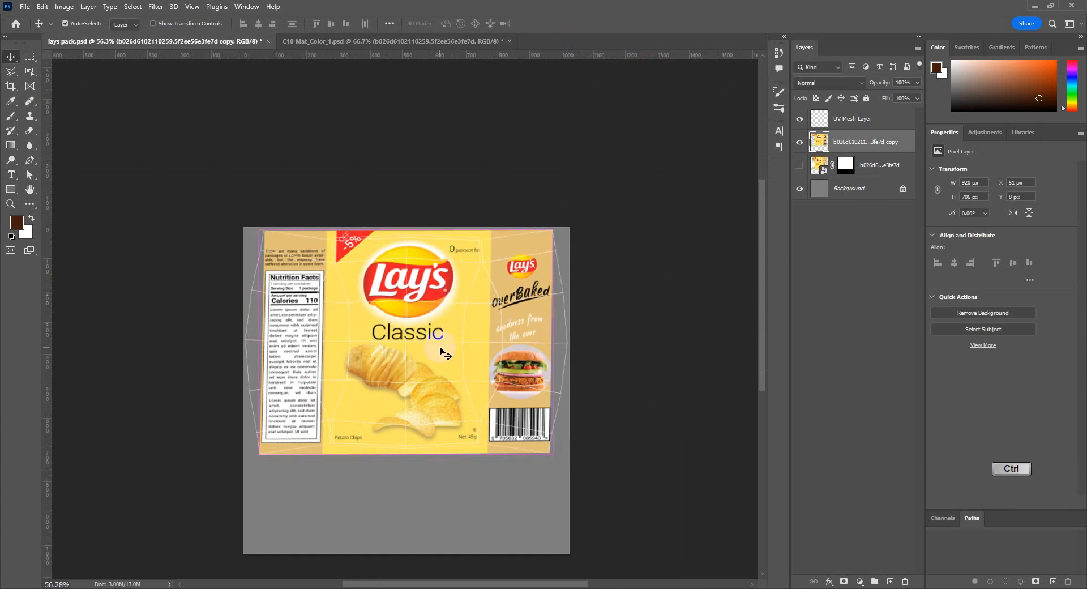
{"action": "key", "text": "ctrl+0"}
{"action": "left_click_drag", "start_coordinate": [442, 351], "coordinate": [343, 388]}
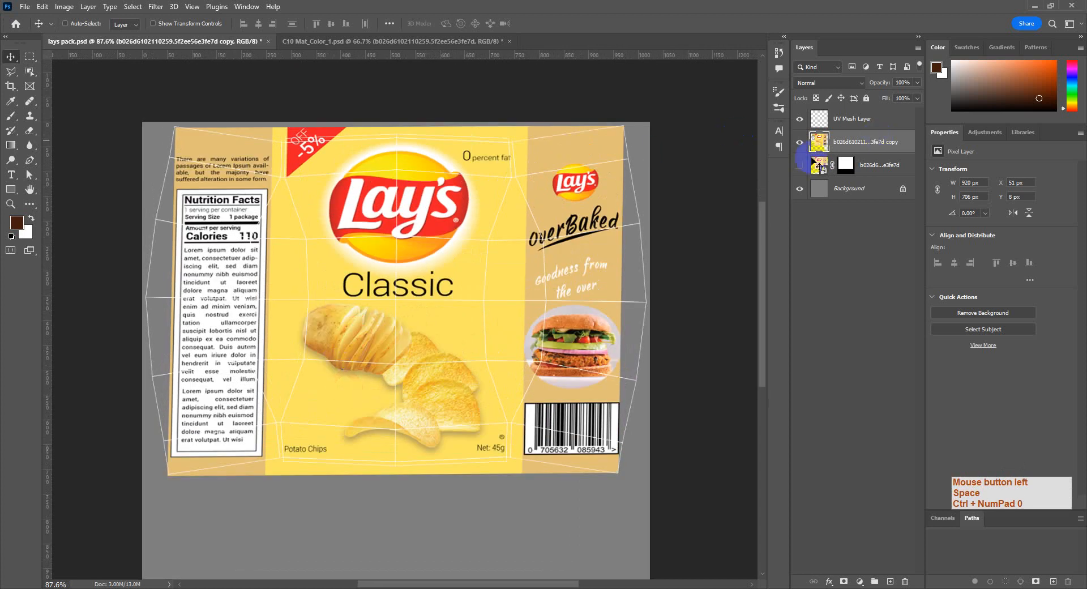
{"action": "right_click", "coordinate": [839, 139]}
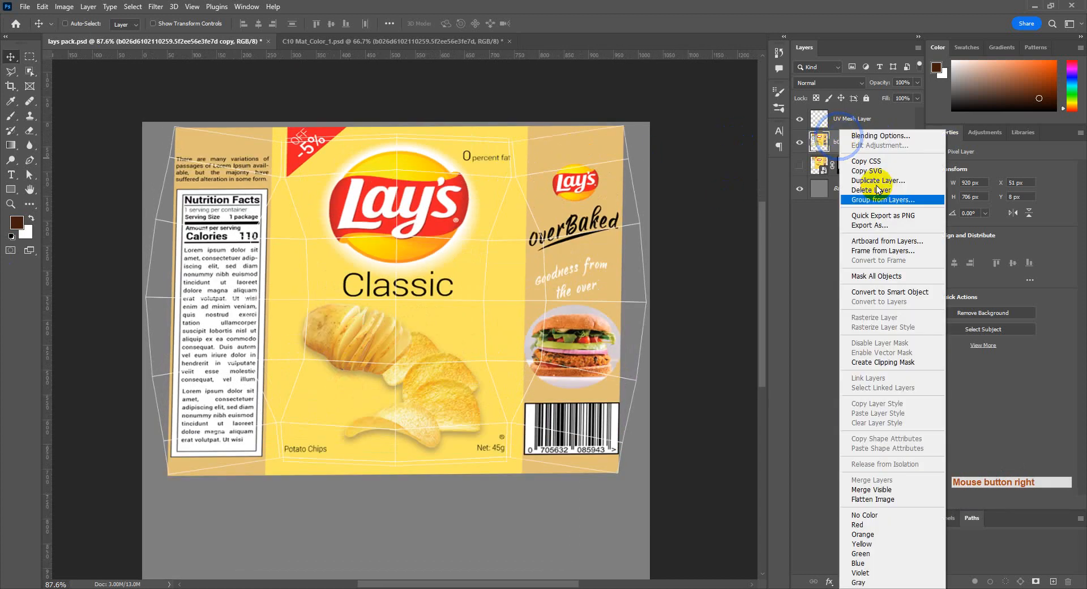
{"action": "left_click", "coordinate": [896, 293]}
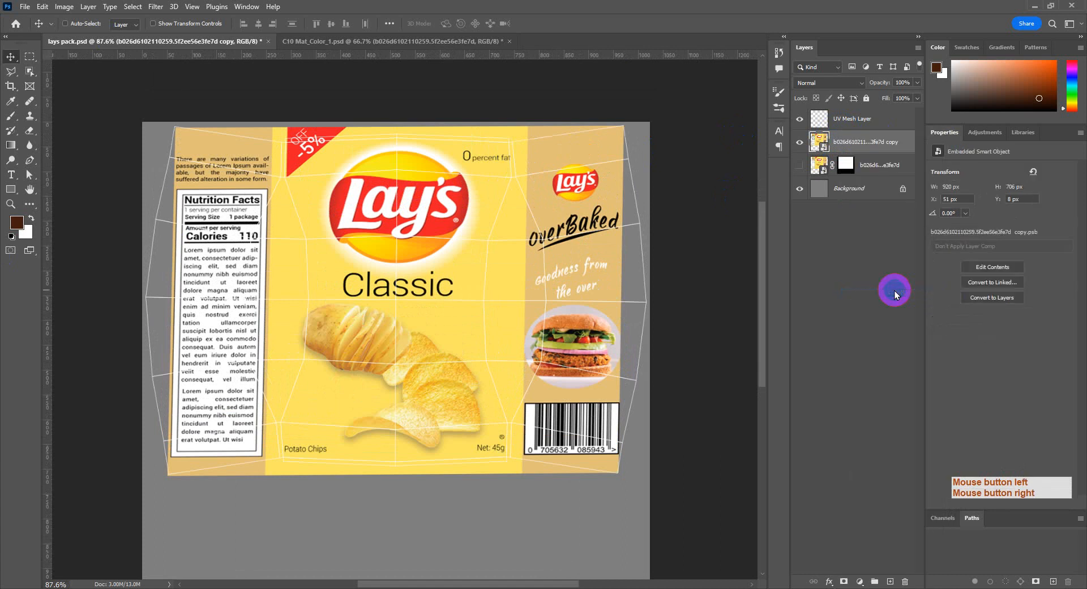
- Start a Puppet Warp on the artwork copy and place four pins down each vertical side of the yellow front panel
{"action": "left_click", "coordinate": [42, 6]}
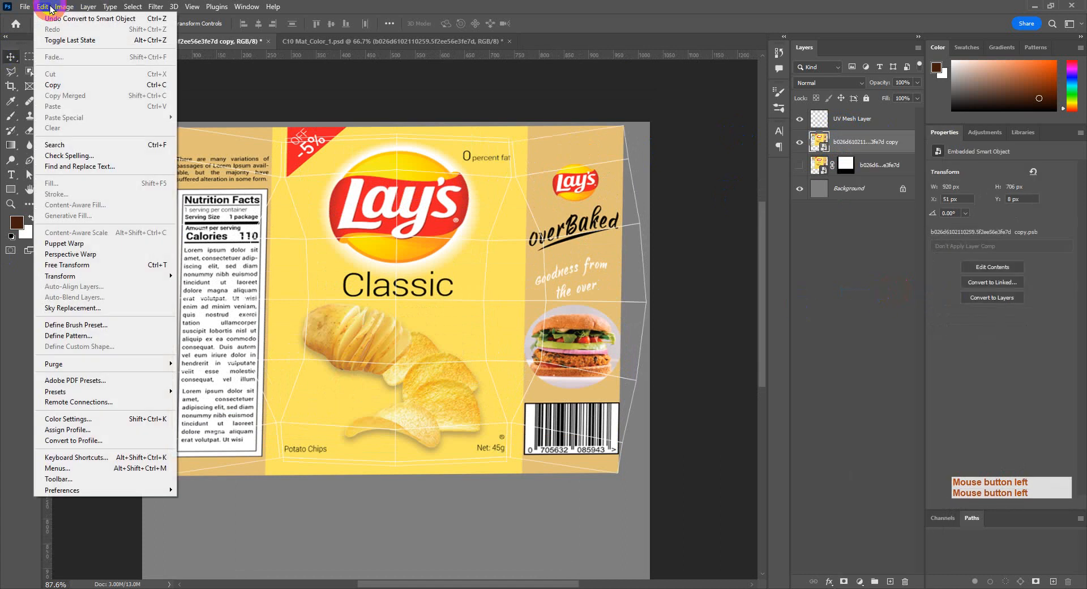
{"action": "left_click", "coordinate": [80, 248]}
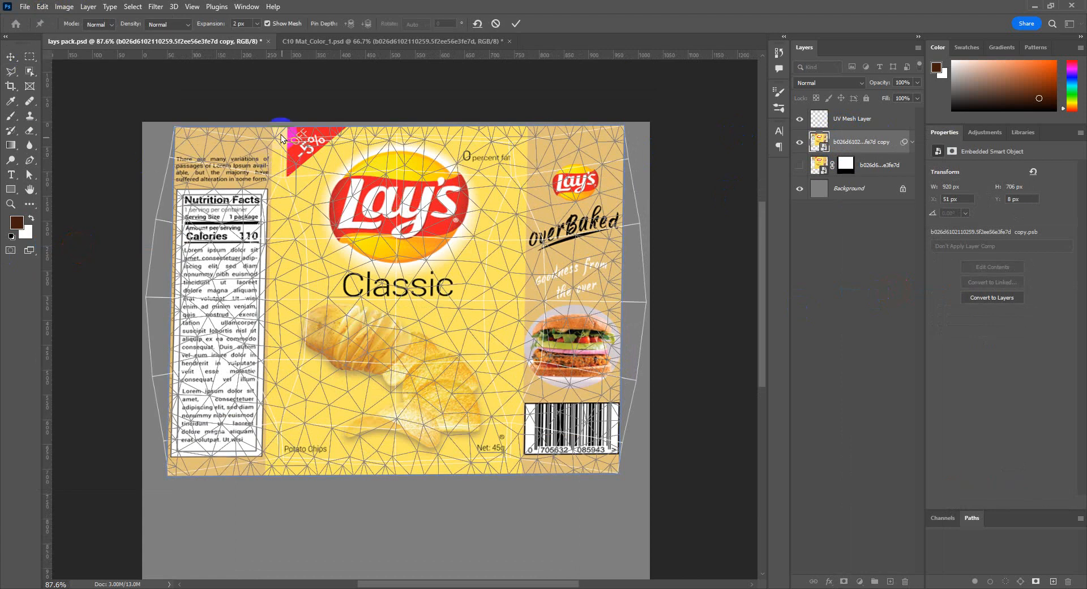
{"action": "left_click", "coordinate": [283, 130]}
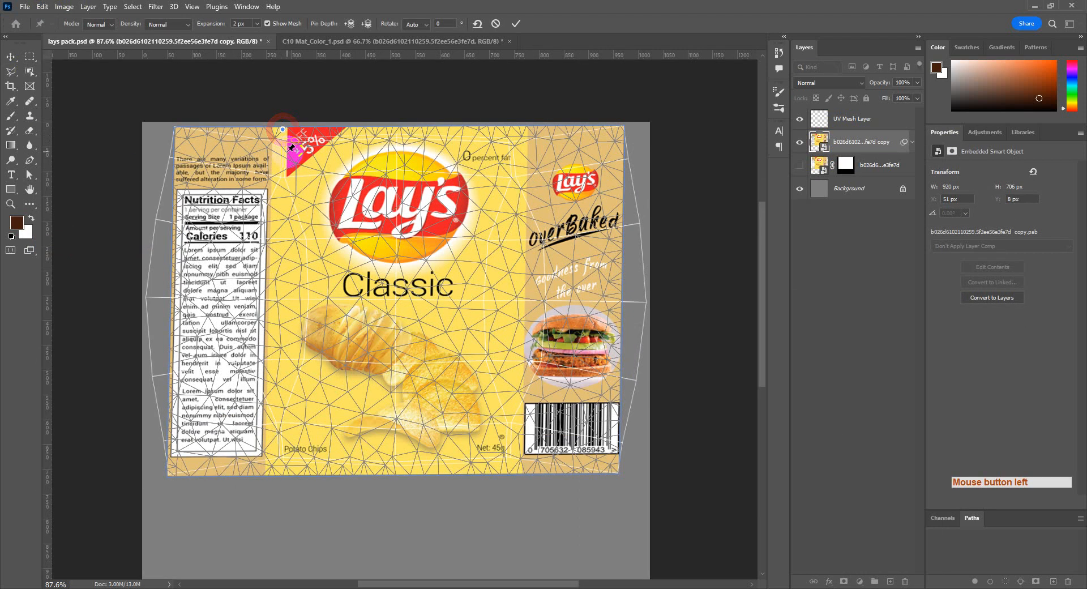
{"action": "left_click", "coordinate": [285, 228]}
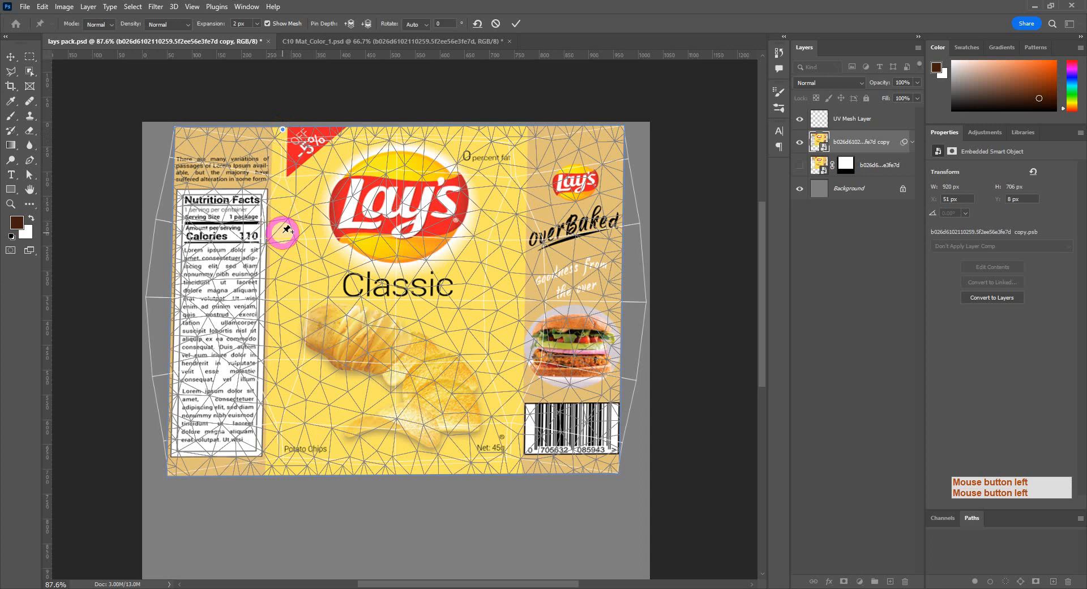
{"action": "left_click", "coordinate": [284, 371]}
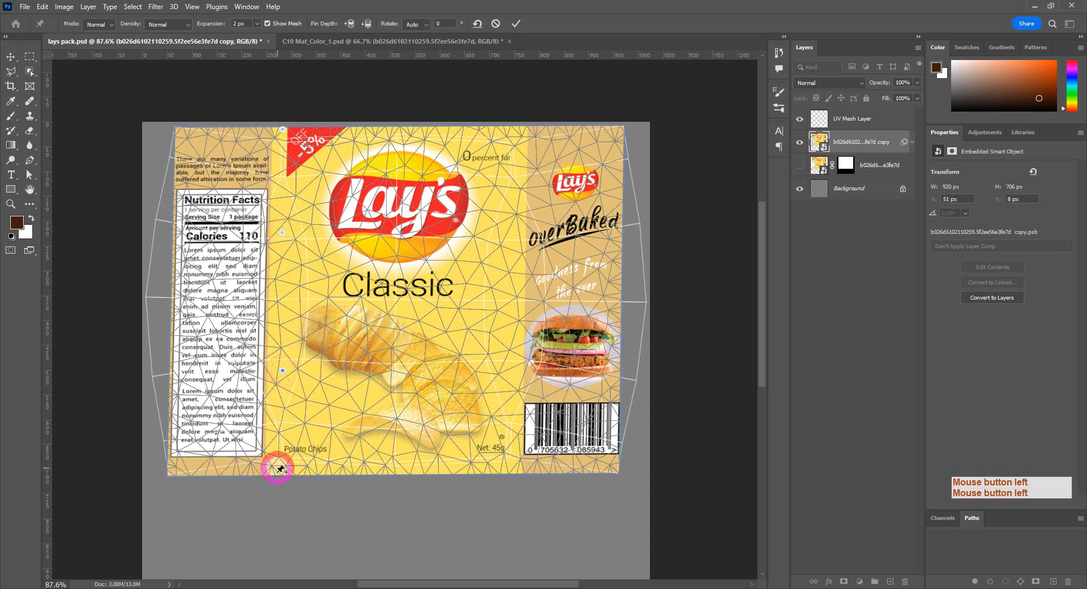
{"action": "left_click", "coordinate": [507, 468]}
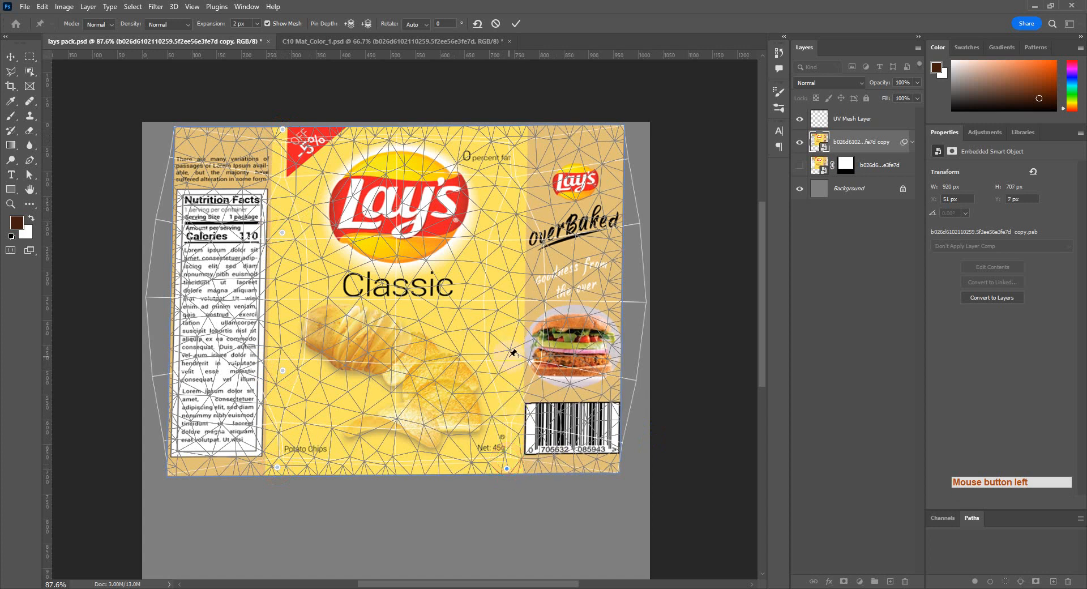
{"action": "left_click", "coordinate": [511, 244]}
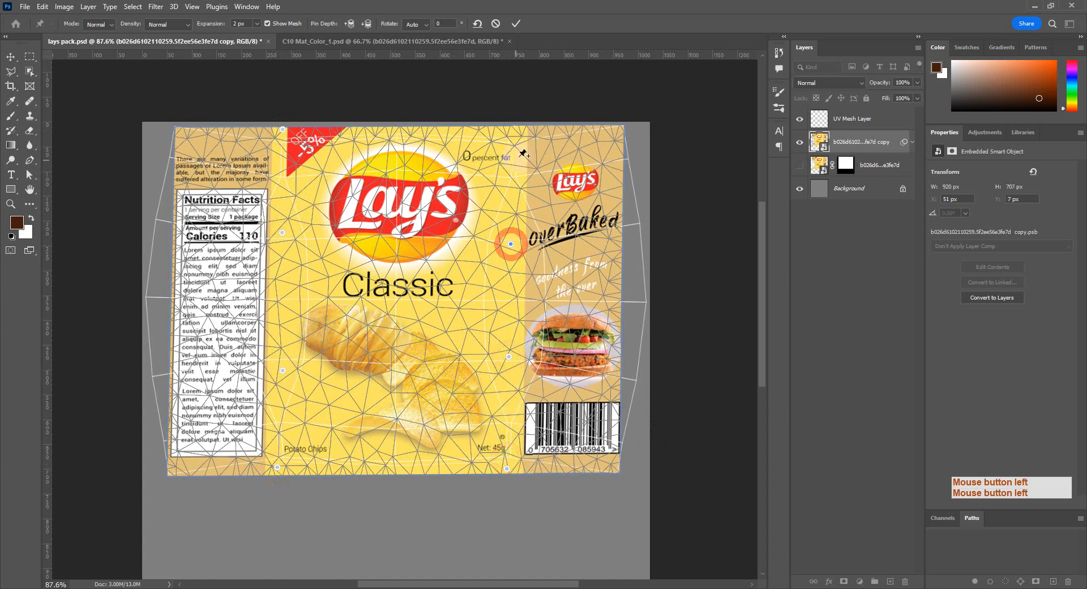
{"action": "left_click", "coordinate": [511, 137]}
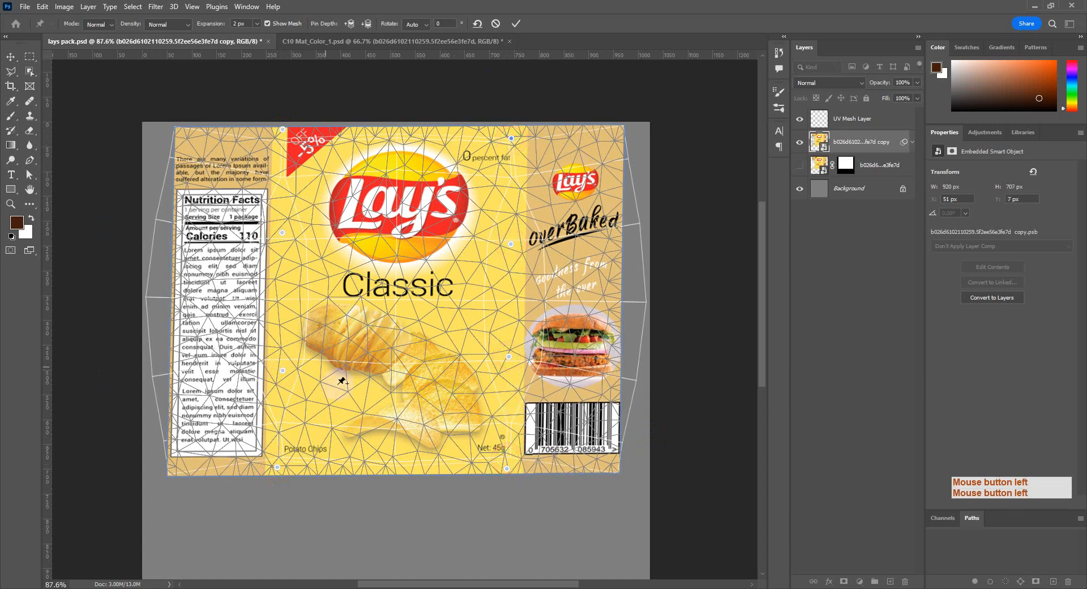
- Place four warp pins along each outer edge of the artwork, including all four corners
{"action": "left_click", "coordinate": [177, 250]}
{"action": "left_click", "coordinate": [175, 335]}
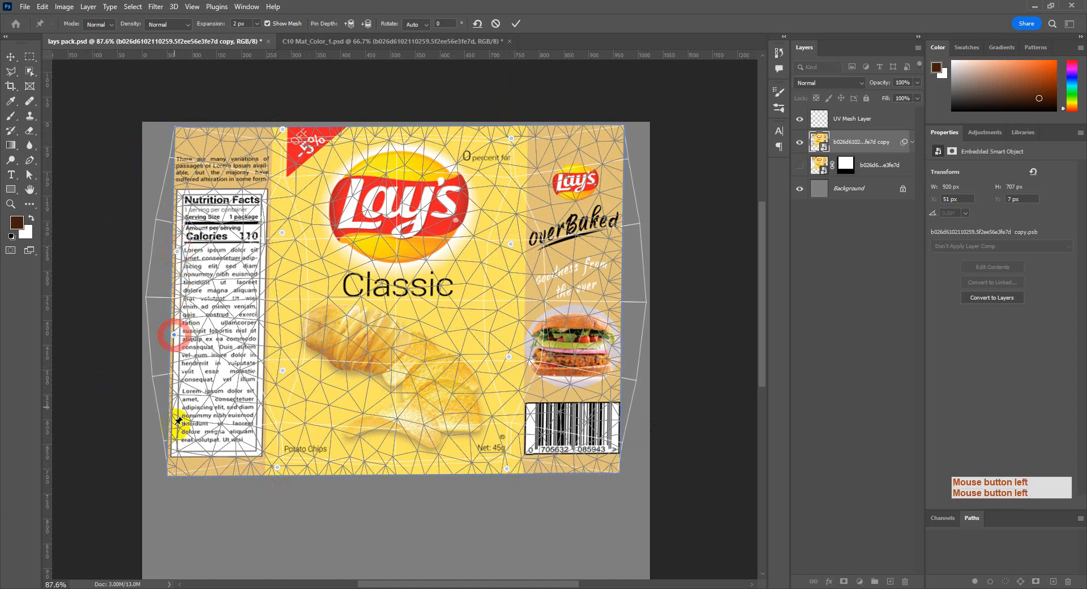
{"action": "left_click", "coordinate": [171, 467]}
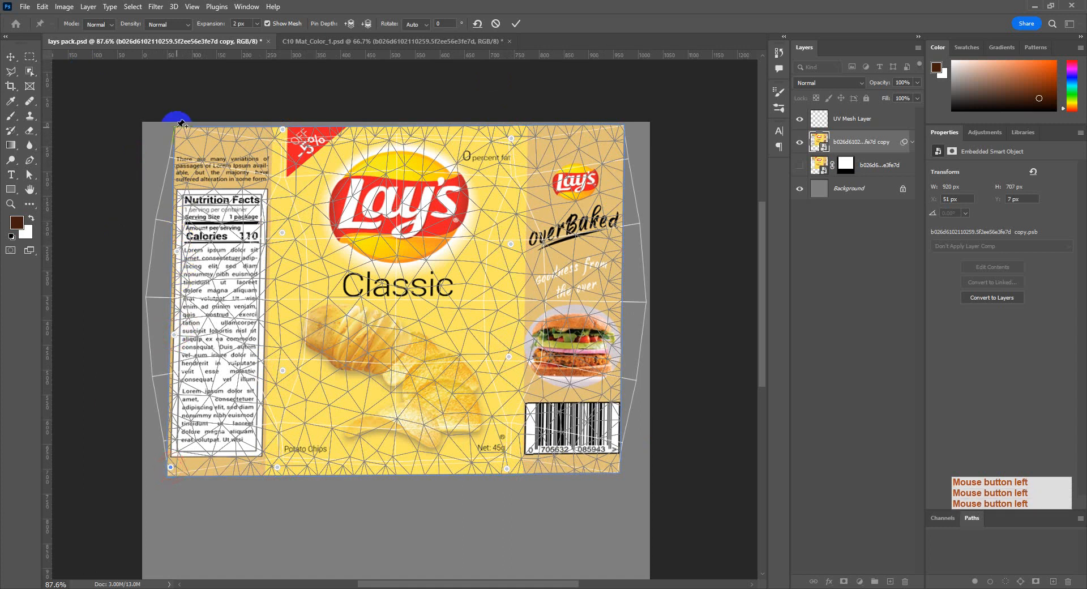
{"action": "left_click", "coordinate": [621, 130]}
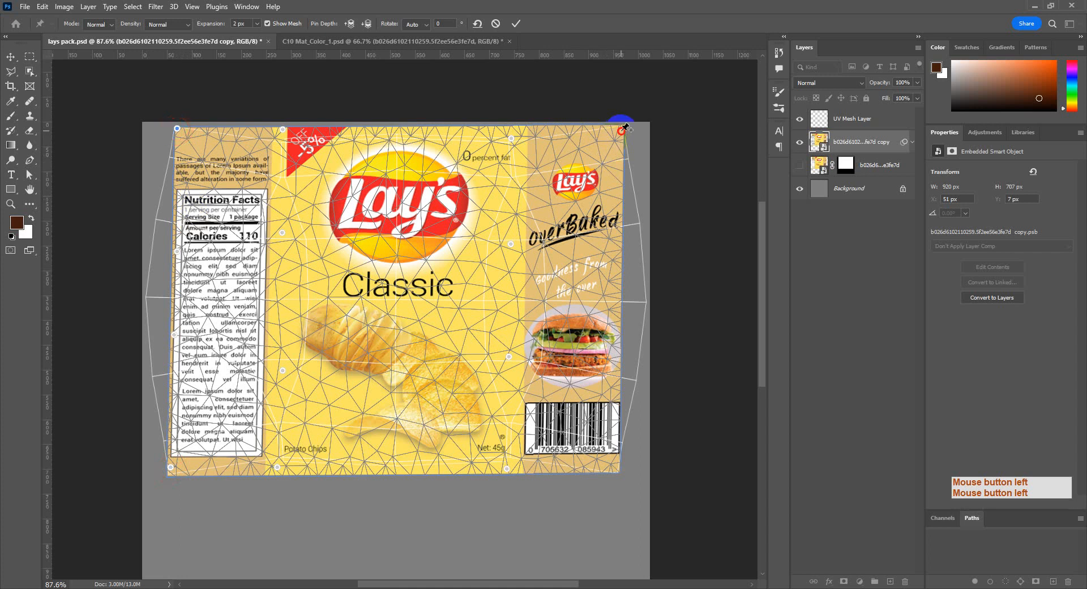
{"action": "left_click", "coordinate": [610, 238]}
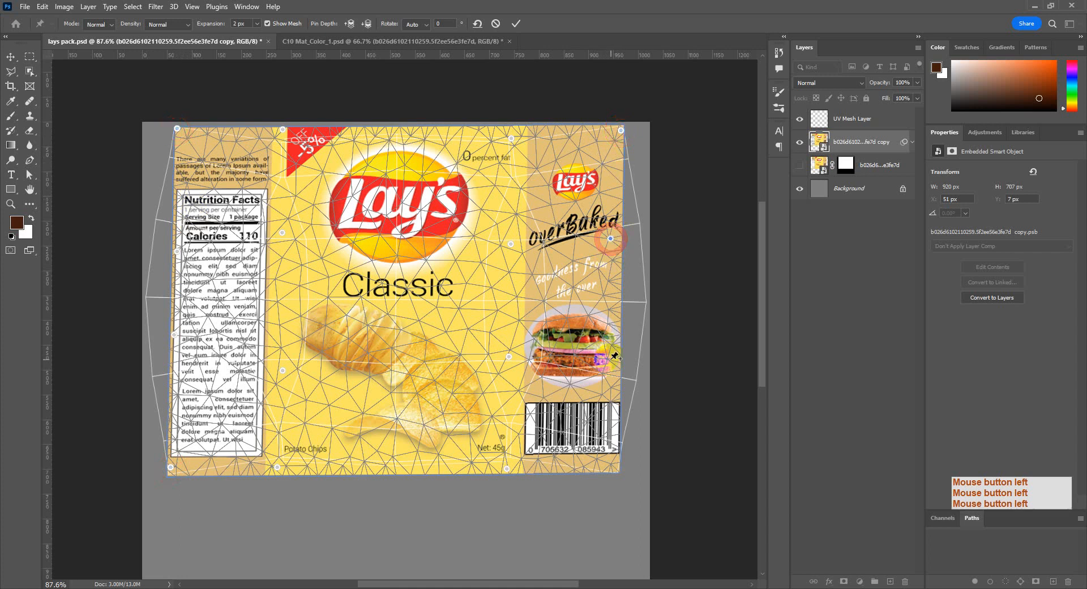
{"action": "left_click", "coordinate": [610, 361]}
{"action": "left_click", "coordinate": [619, 465]}
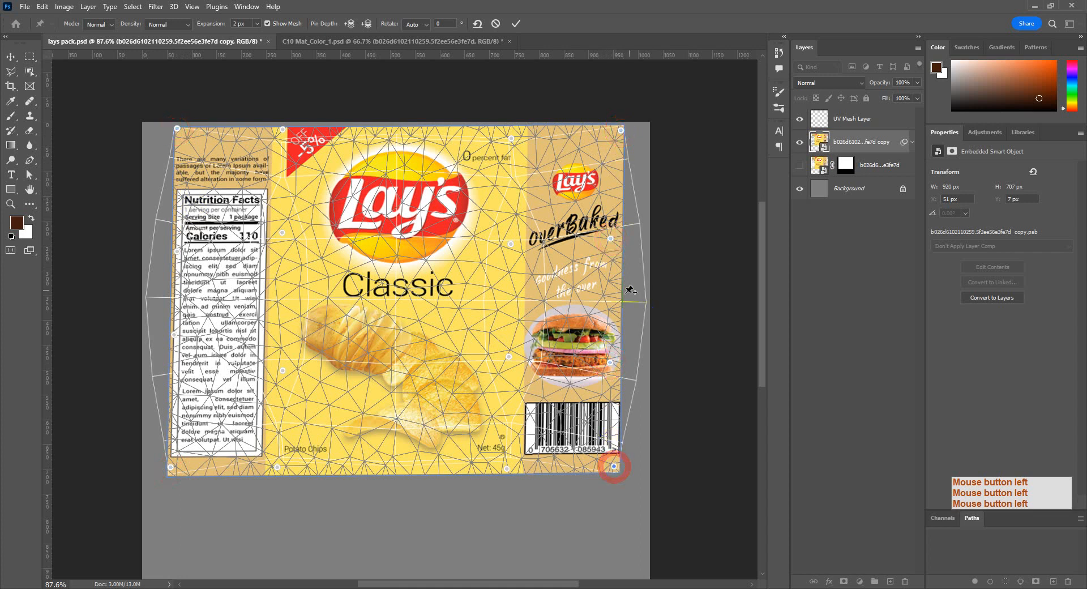
- Pull the pins on the artwork's right edge out to the UV mesh outline, adding pins around its widest point
{"action": "mouse_move", "coordinate": [610, 361]}
{"action": "left_mouse_down"}
{"action": "mouse_move", "coordinate": [633, 365]}
{"action": "mouse_move", "coordinate": [631, 356]}
{"action": "left_mouse_up"}
{"action": "left_click_drag", "start_coordinate": [609, 239], "coordinate": [635, 232]}
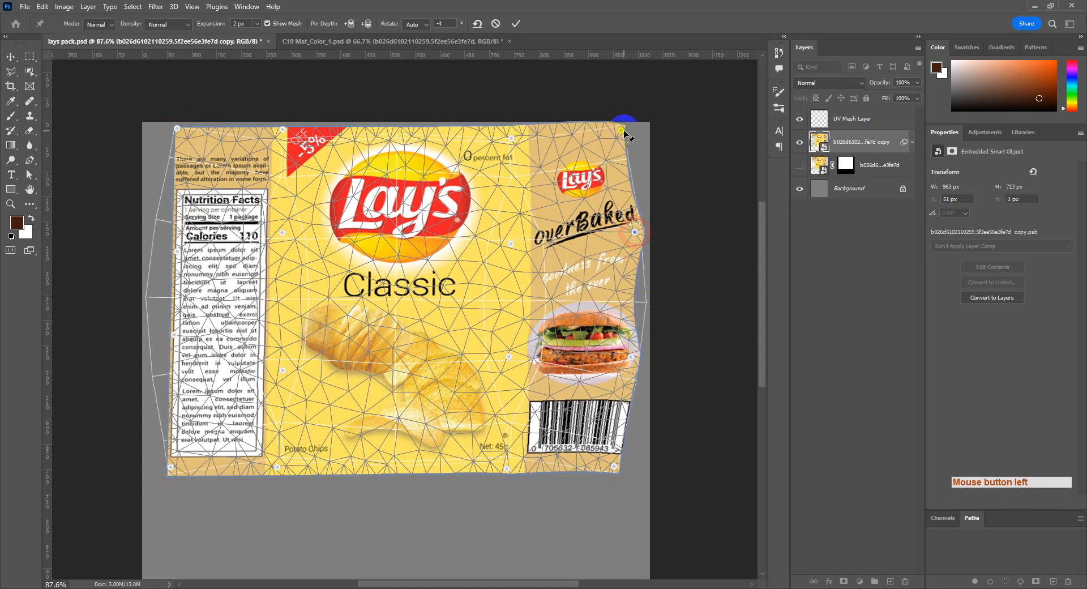
{"action": "left_click_drag", "start_coordinate": [622, 130], "coordinate": [626, 126]}
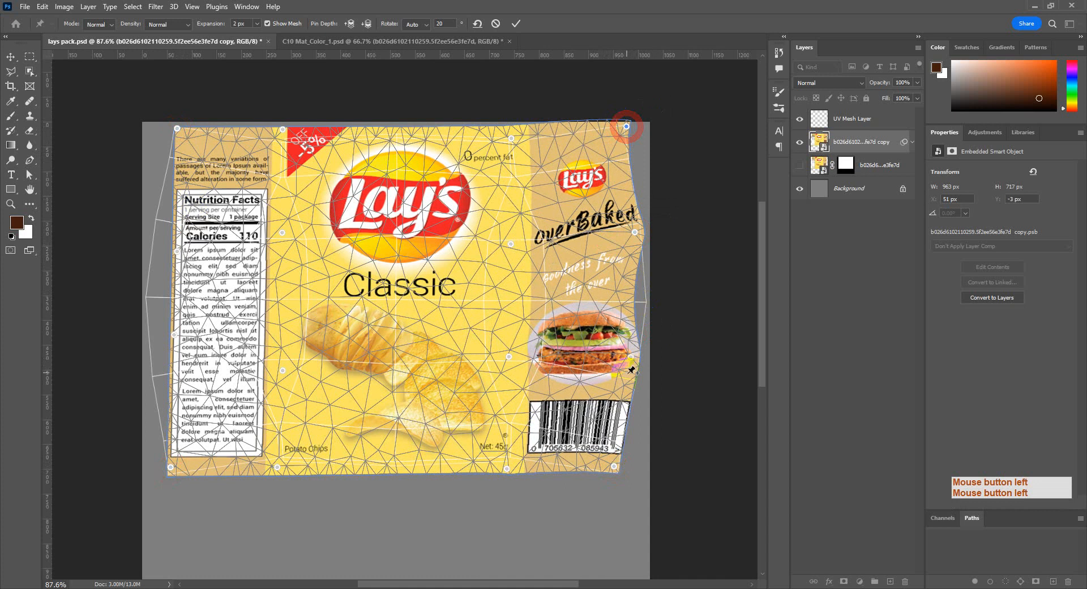
{"action": "left_click", "coordinate": [630, 299]}
{"action": "left_click_drag", "start_coordinate": [631, 304], "coordinate": [642, 332]}
{"action": "left_click", "coordinate": [639, 332]}
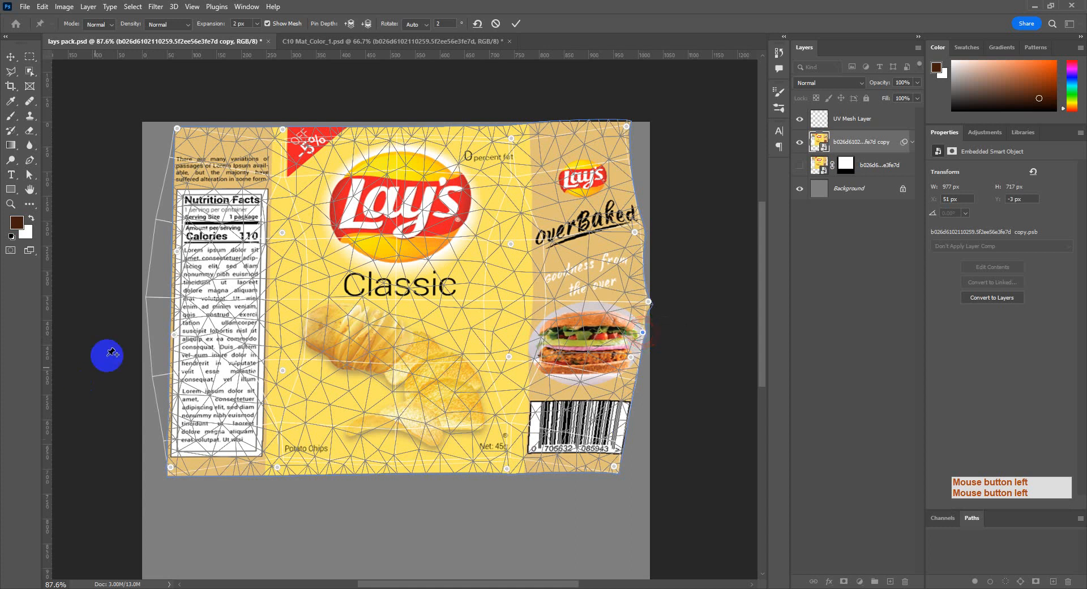
- Pull the artwork's left edge out to the UV mesh outline, adding pins between the existing ones to follow its curve
{"action": "left_click_drag", "start_coordinate": [179, 255], "coordinate": [150, 247]}
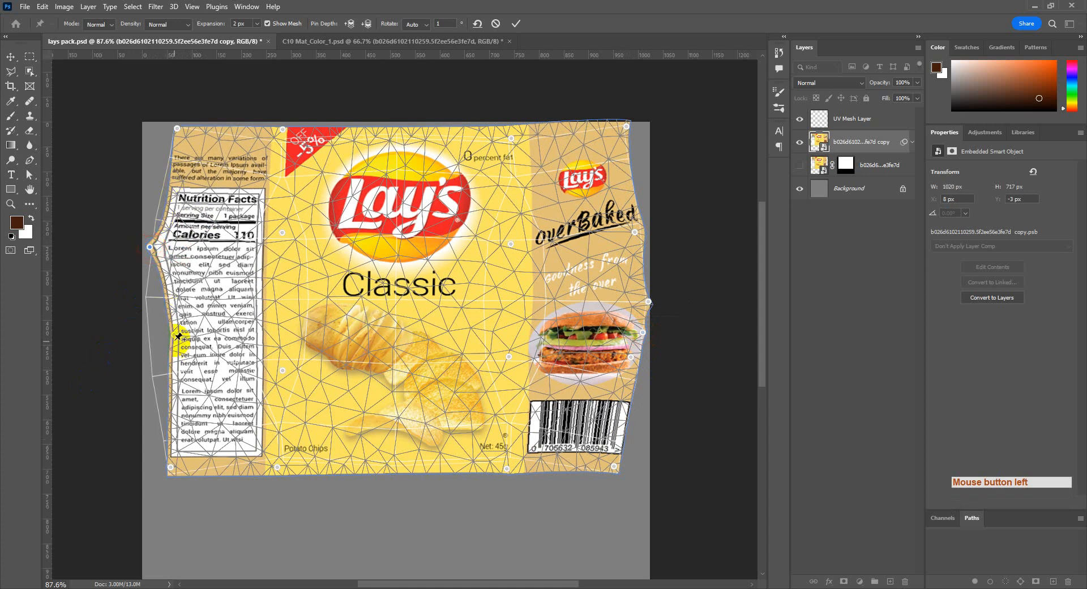
{"action": "left_click_drag", "start_coordinate": [175, 340], "coordinate": [147, 334]}
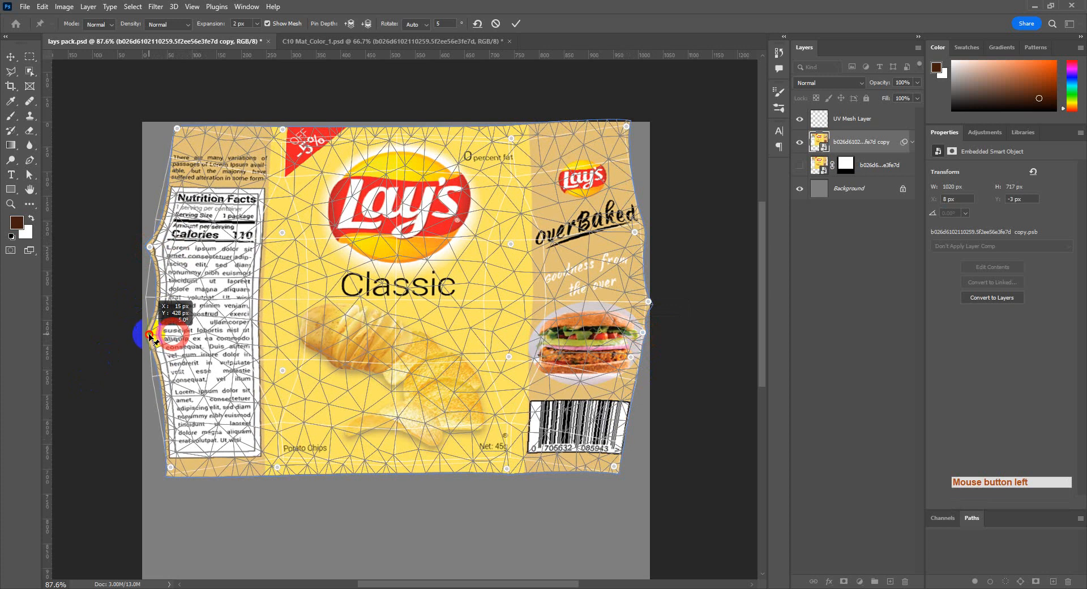
{"action": "left_click", "coordinate": [163, 390]}
{"action": "left_click_drag", "start_coordinate": [164, 393], "coordinate": [155, 398]}
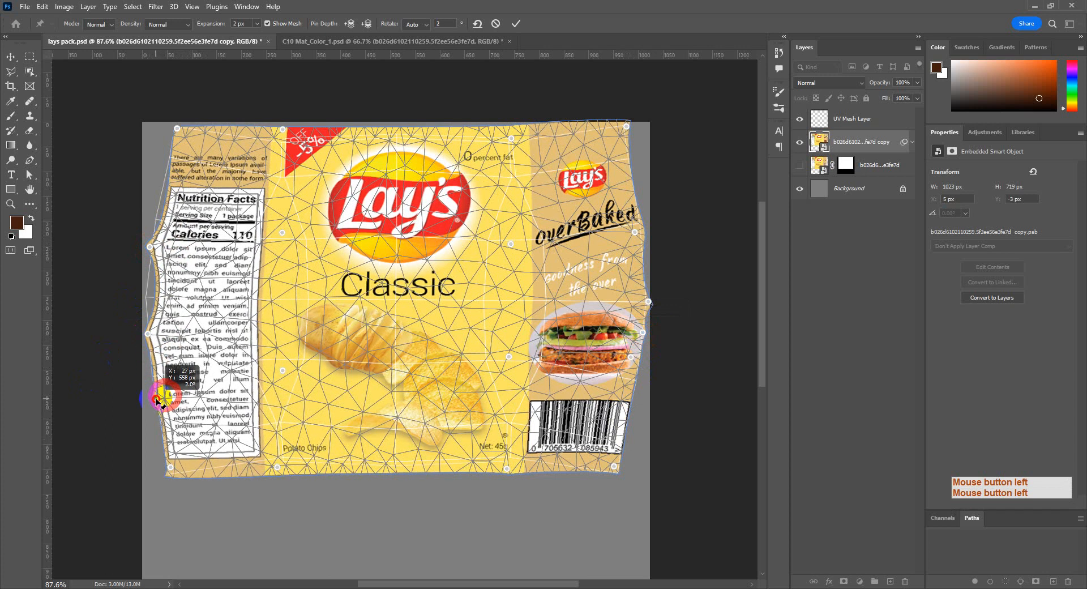
{"action": "left_click", "coordinate": [165, 288]}
{"action": "left_click_drag", "start_coordinate": [163, 290], "coordinate": [146, 290]}
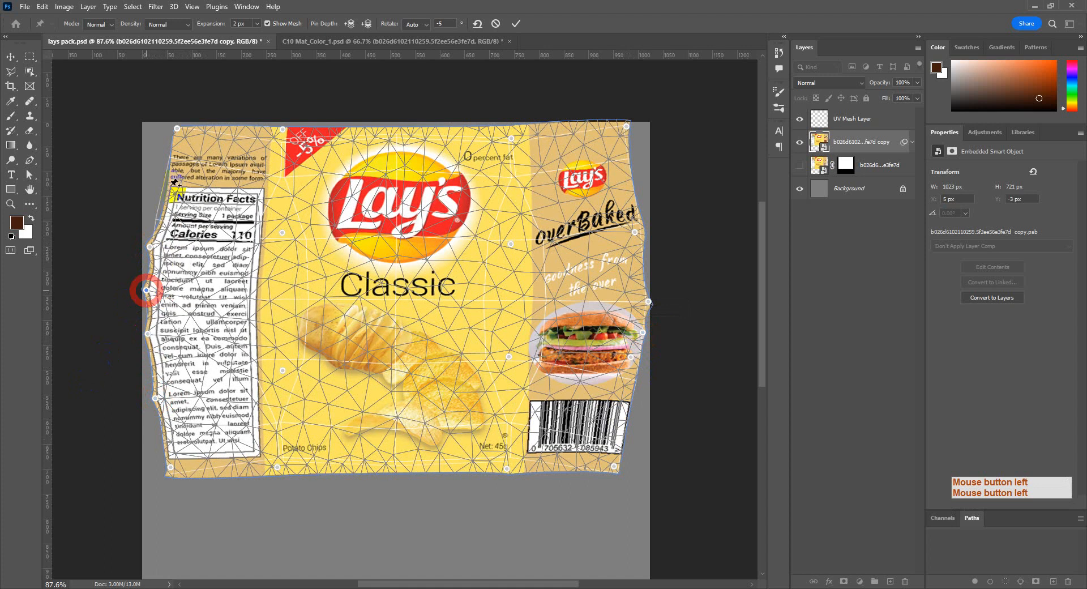
{"action": "left_click", "coordinate": [171, 191]}
{"action": "left_click_drag", "start_coordinate": [170, 191], "coordinate": [159, 191]}
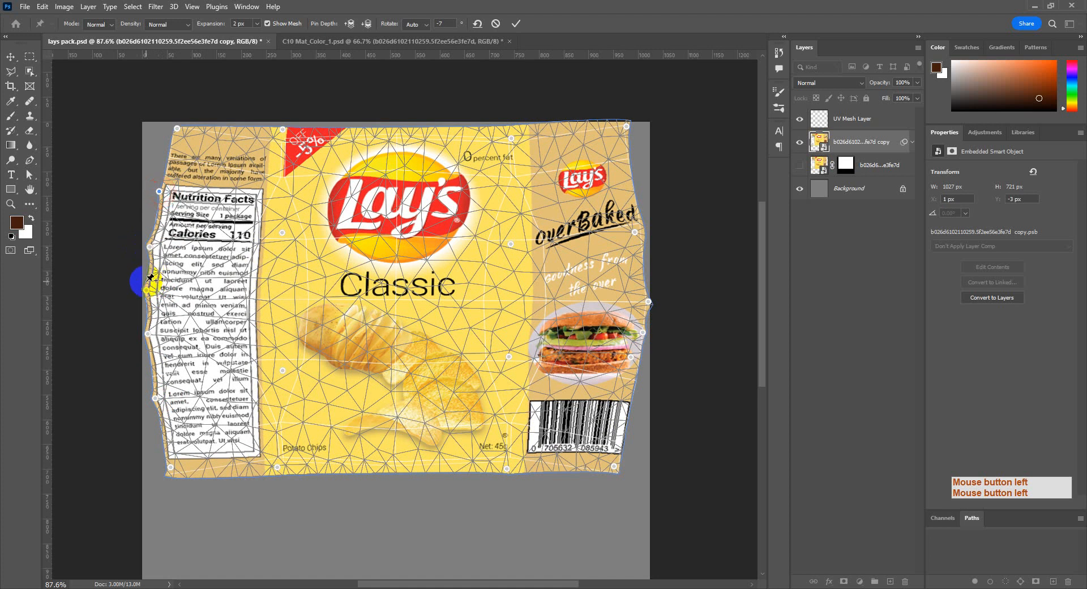
- Refine the artwork's right edge against the UV mesh with extra pins near the top, middle and barcode, and apply the Puppet Warp
{"action": "left_click", "coordinate": [642, 276]}
{"action": "left_click_drag", "start_coordinate": [640, 274], "coordinate": [642, 272]}
{"action": "left_click", "coordinate": [626, 151]}
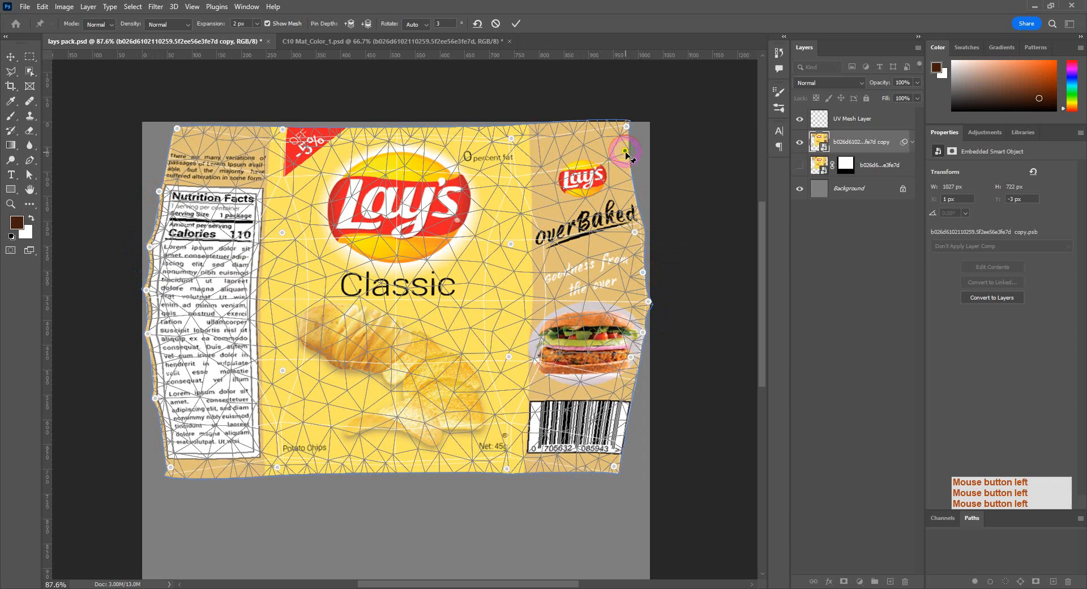
{"action": "left_click_drag", "start_coordinate": [625, 153], "coordinate": [628, 151]}
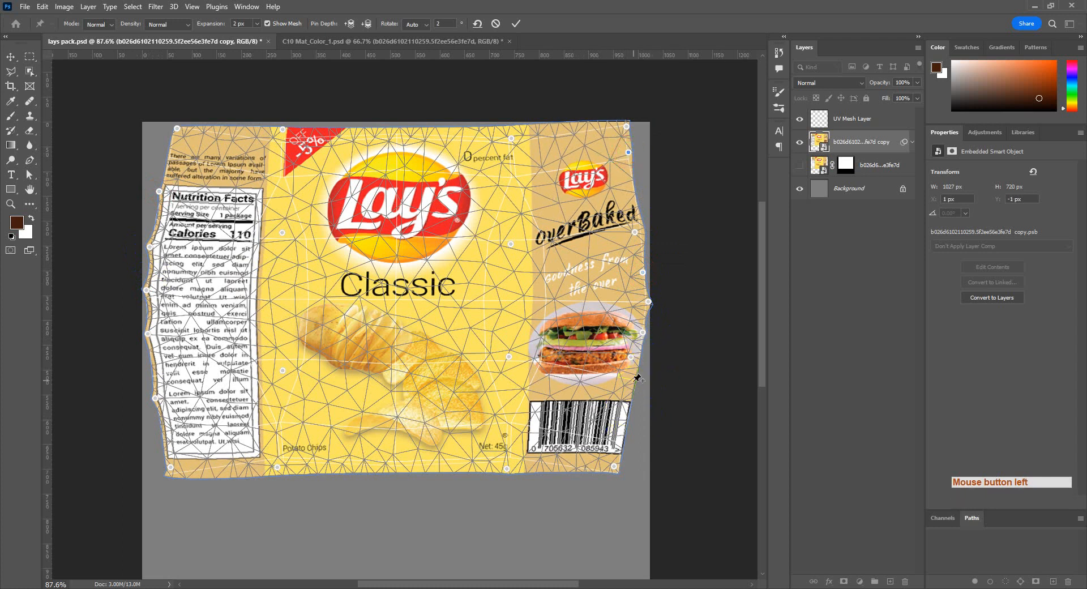
{"action": "left_click_drag", "start_coordinate": [630, 386], "coordinate": [628, 419]}
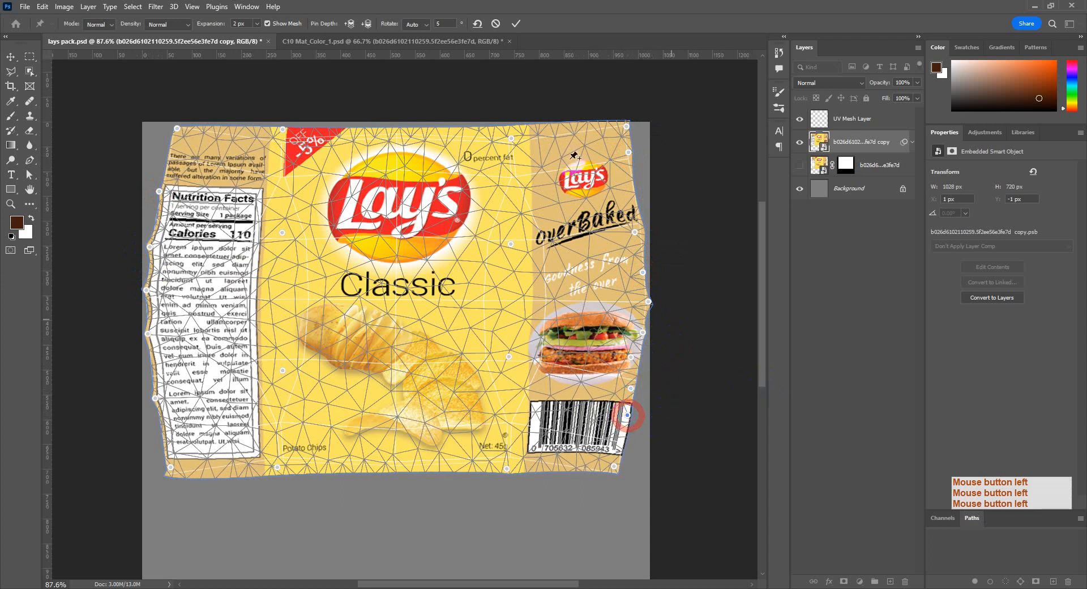
{"action": "left_click", "coordinate": [514, 23]}
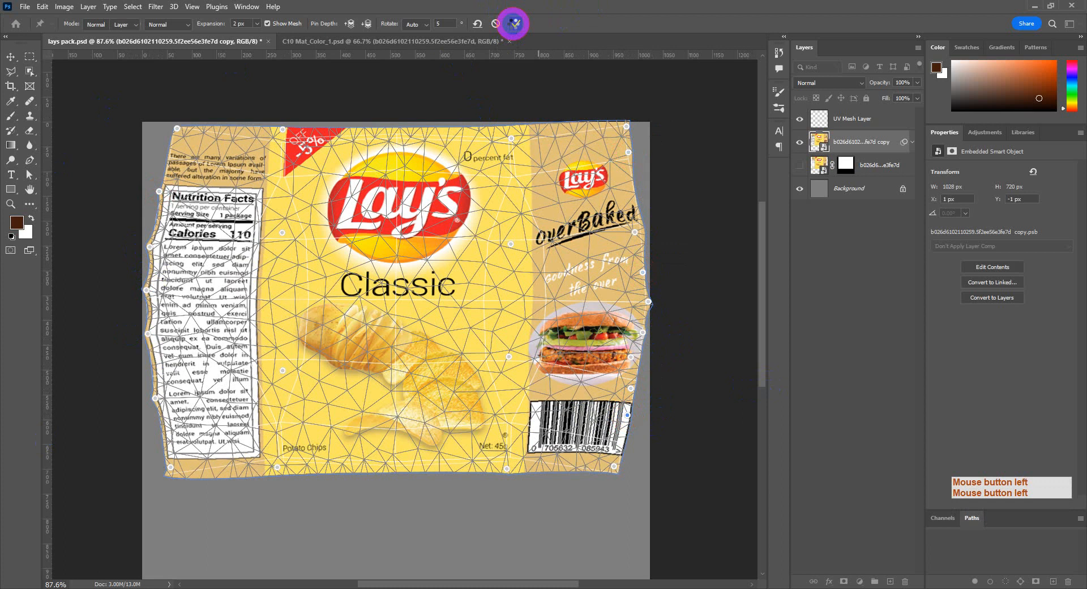
- Add a solid colour fill layer directly above the Background, using the yellow sampled from the label artwork
{"action": "left_click", "coordinate": [854, 226]}
{"action": "left_click", "coordinate": [859, 581]}
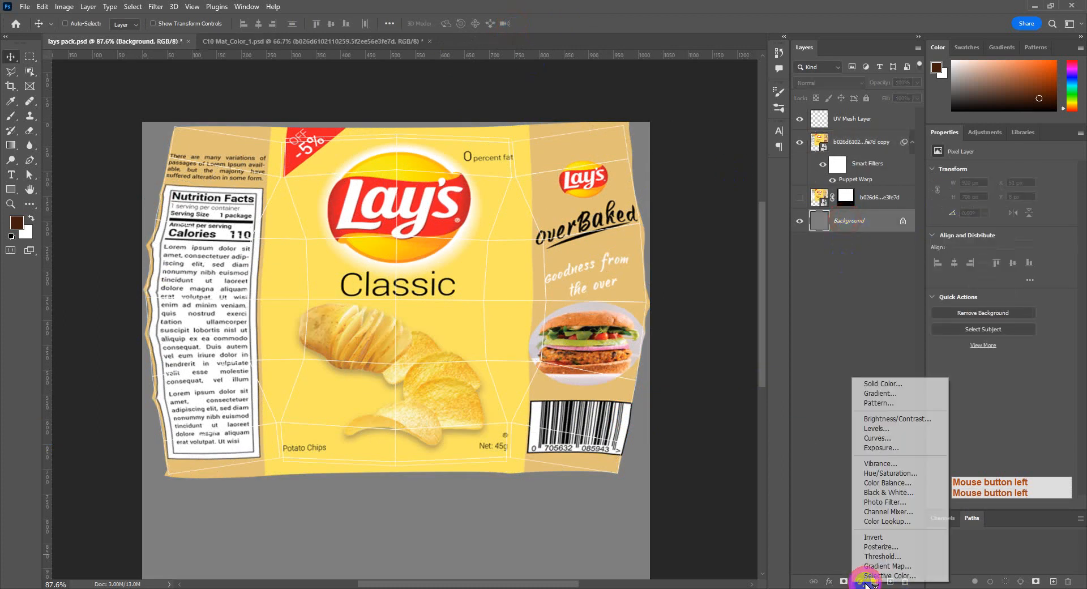
{"action": "left_click", "coordinate": [899, 382]}
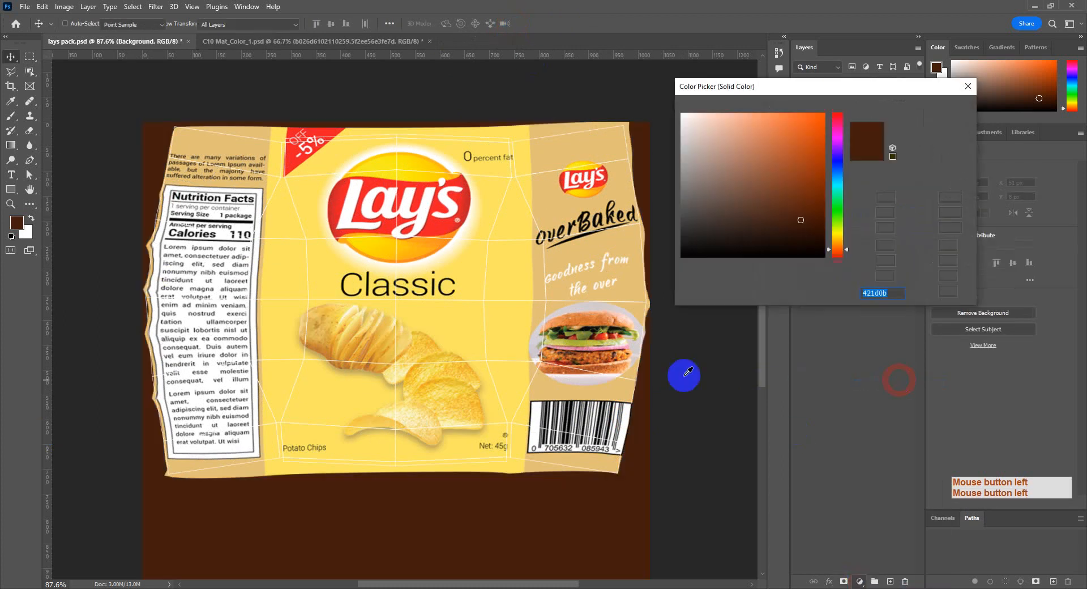
{"action": "left_click", "coordinate": [515, 269]}
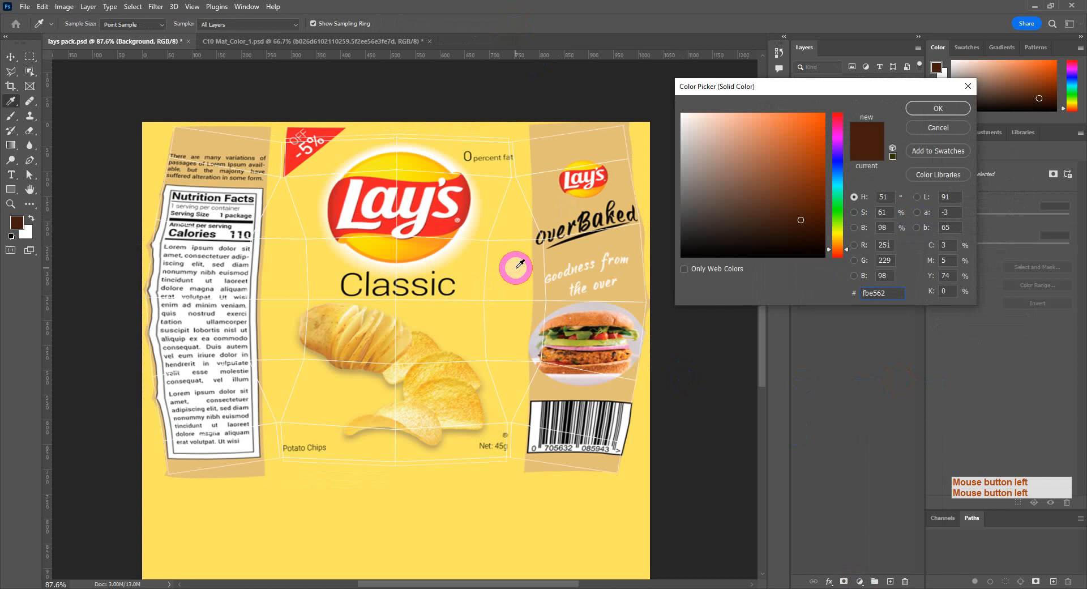
{"action": "left_click", "coordinate": [937, 108]}
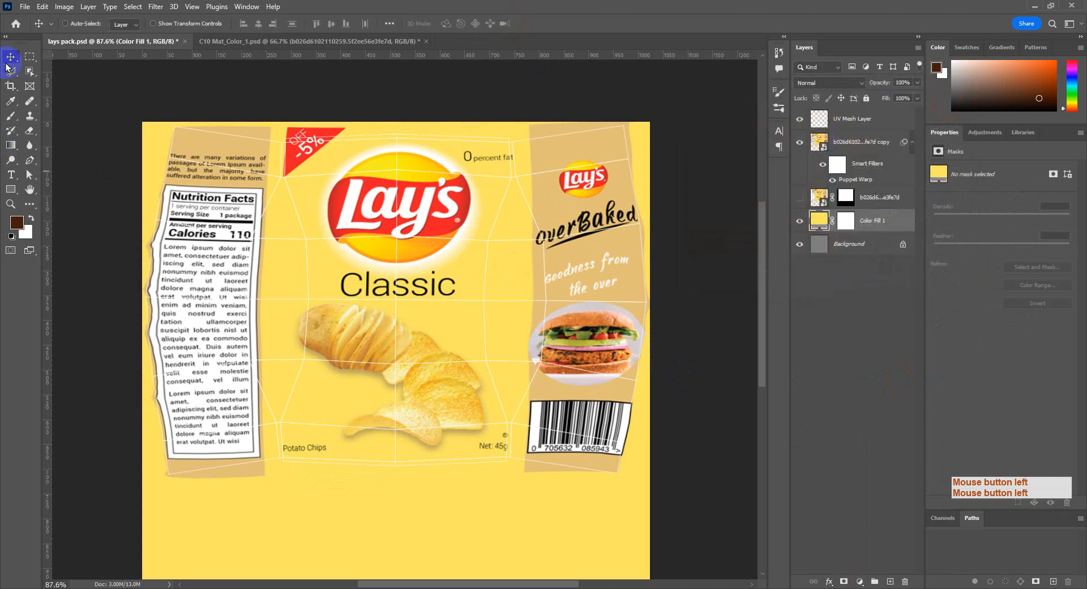
- Hide the UV Mesh Layer and save lays pack.psd
{"action": "left_click", "coordinate": [883, 232]}
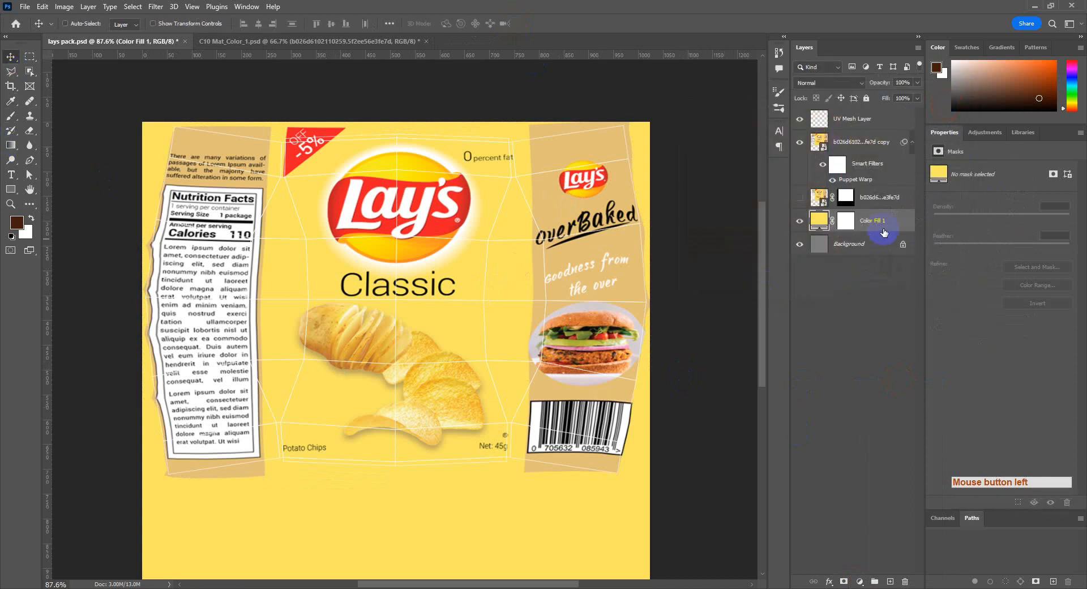
{"action": "left_click", "coordinate": [798, 119]}
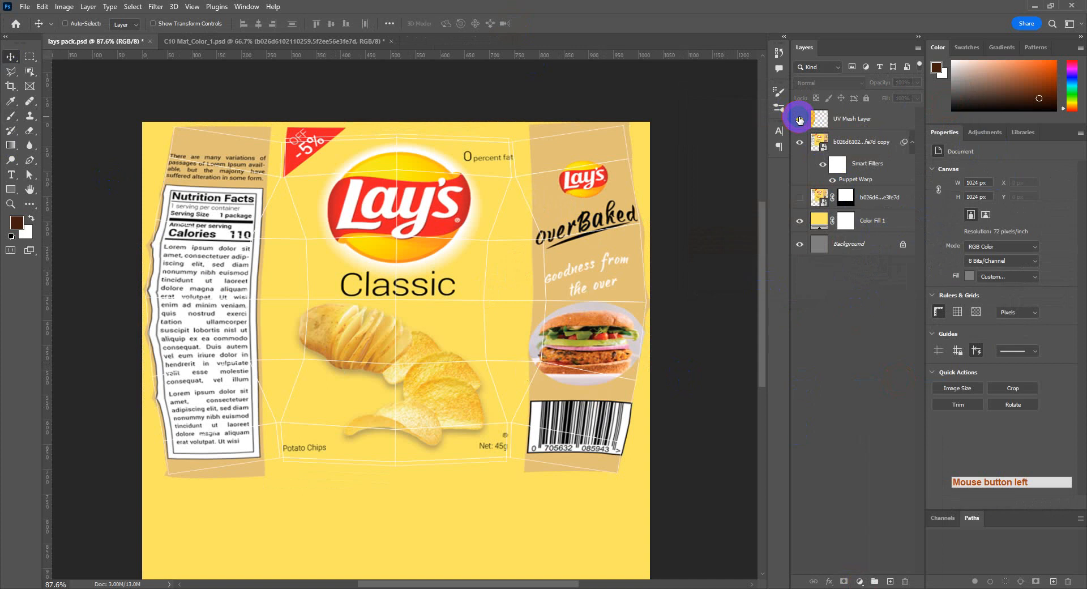
{"action": "left_click", "coordinate": [799, 120]}
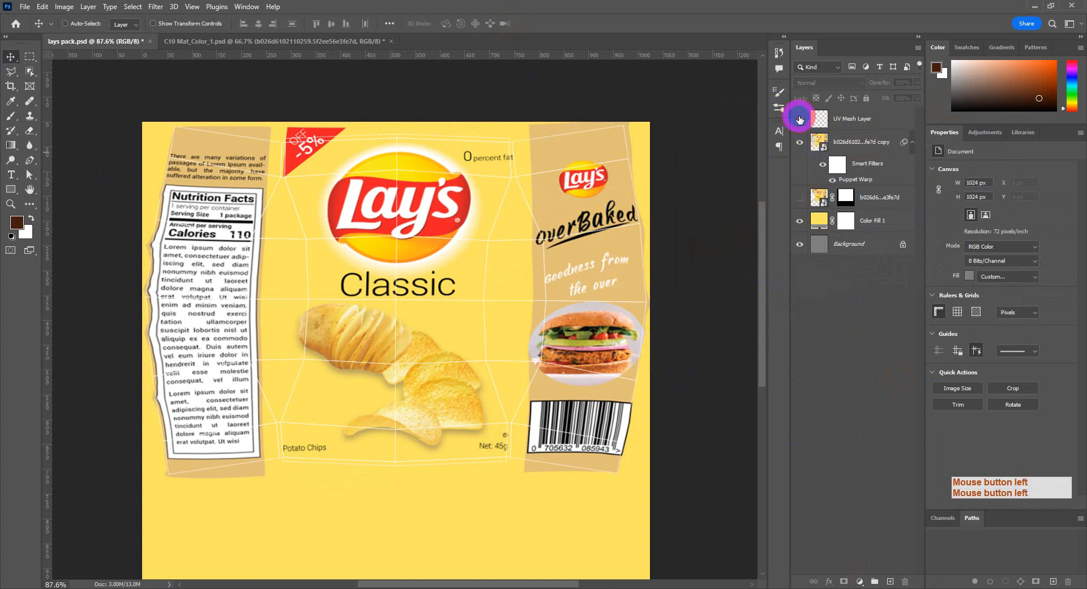
{"action": "key", "text": "ctrl+s"}
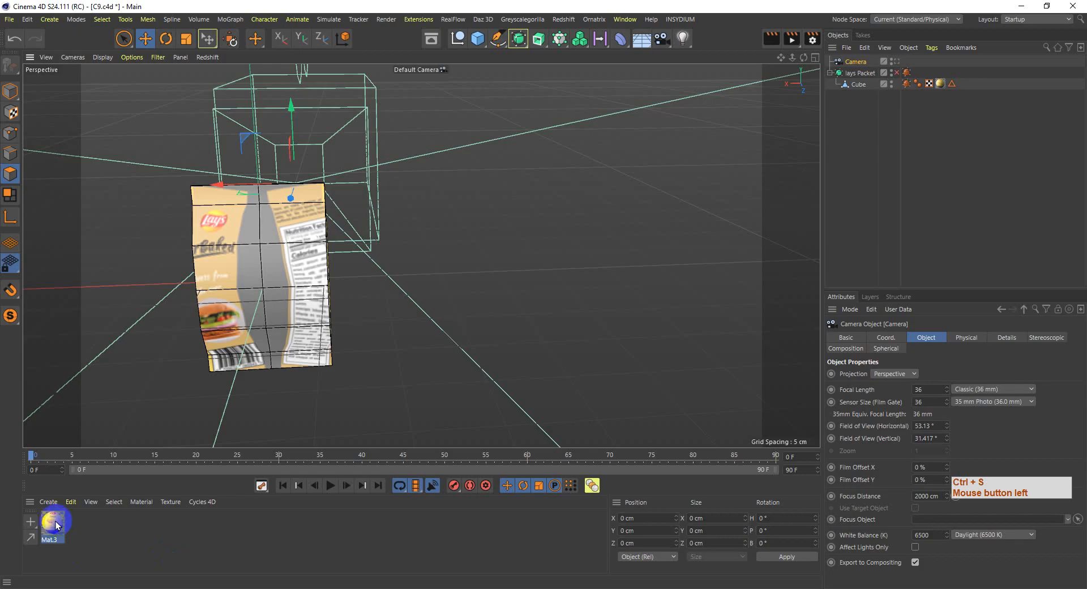
- Switch to Cinema 4D and reload the saved lays pack.psd image in Mat.3's colour texture
{"action": "double_click", "coordinate": [48, 519]}
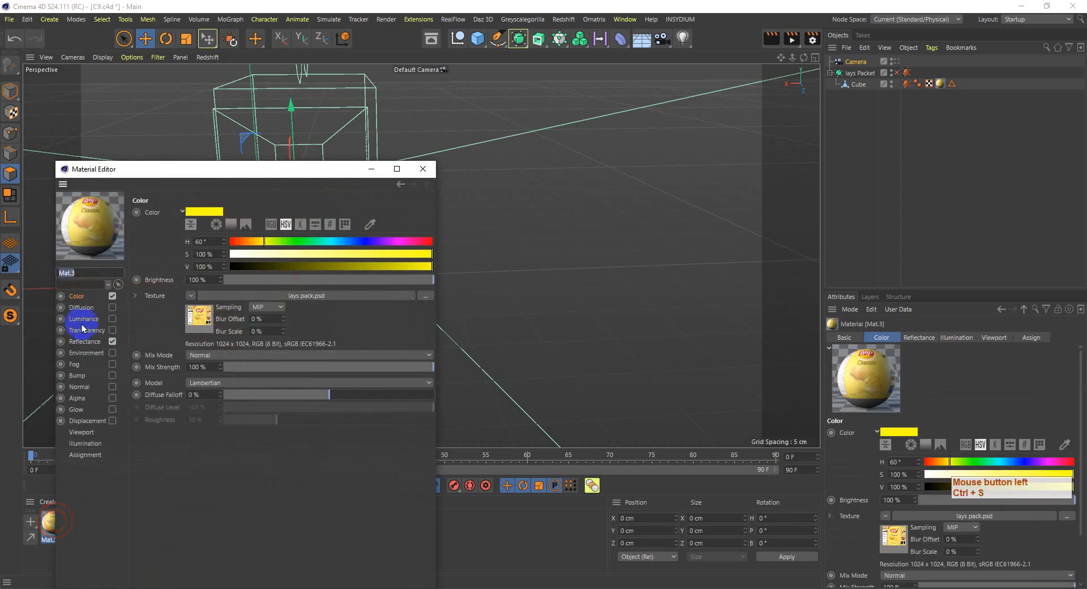
{"action": "left_click", "coordinate": [68, 296]}
{"action": "left_click", "coordinate": [207, 316]}
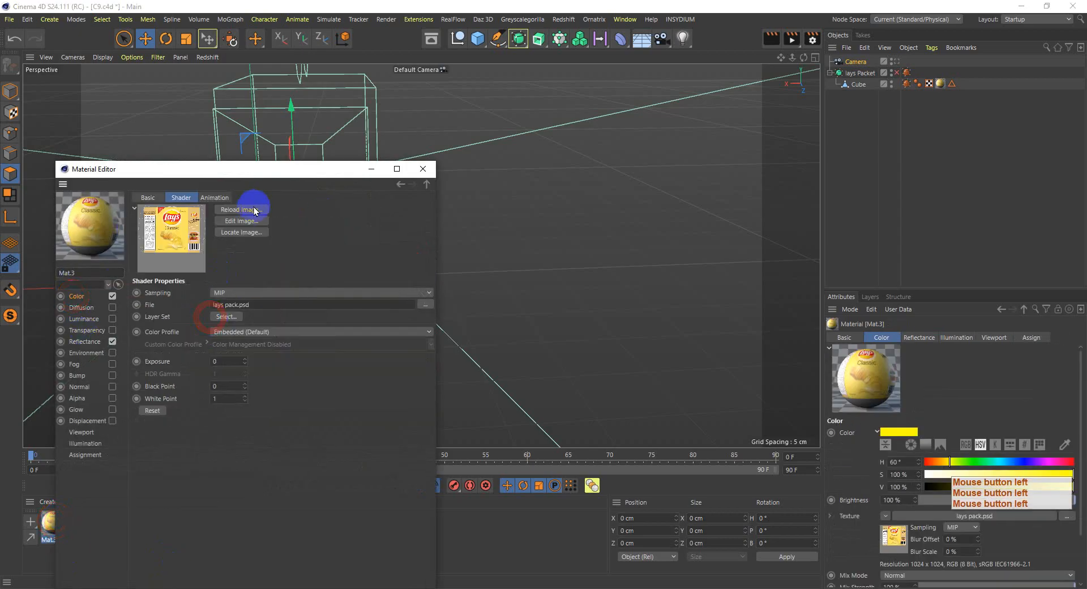
{"action": "left_click", "coordinate": [254, 211]}
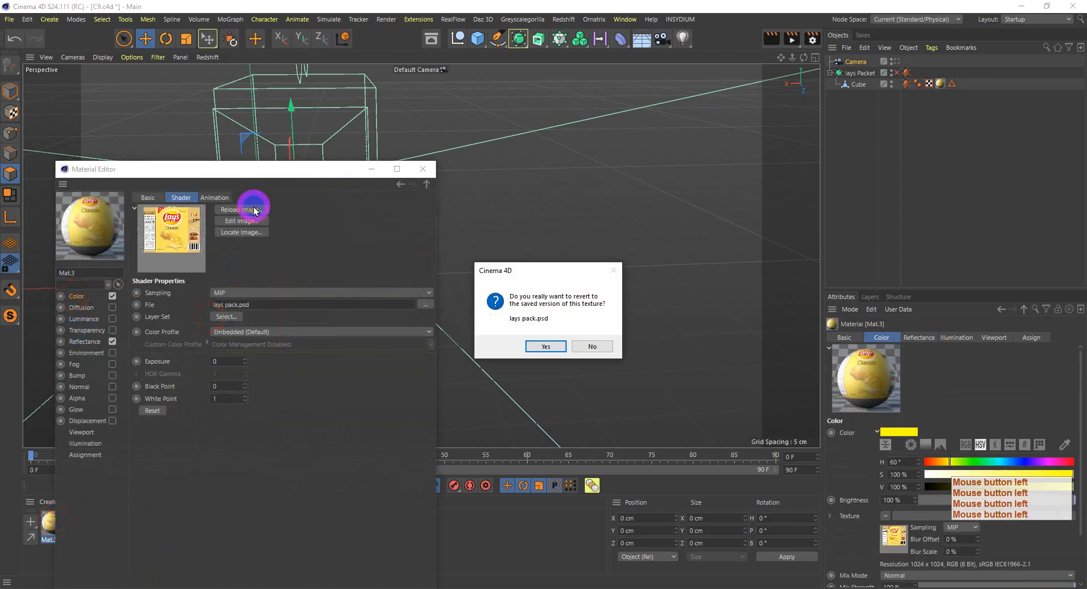
{"action": "left_click", "coordinate": [542, 346]}
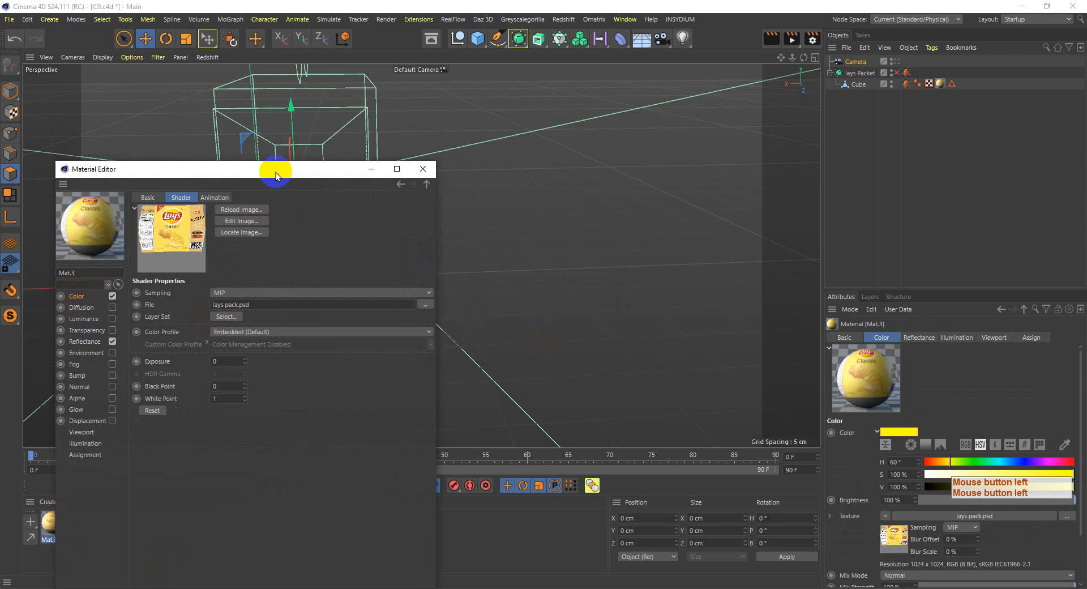
{"action": "left_click_drag", "start_coordinate": [277, 172], "coordinate": [857, 167]}
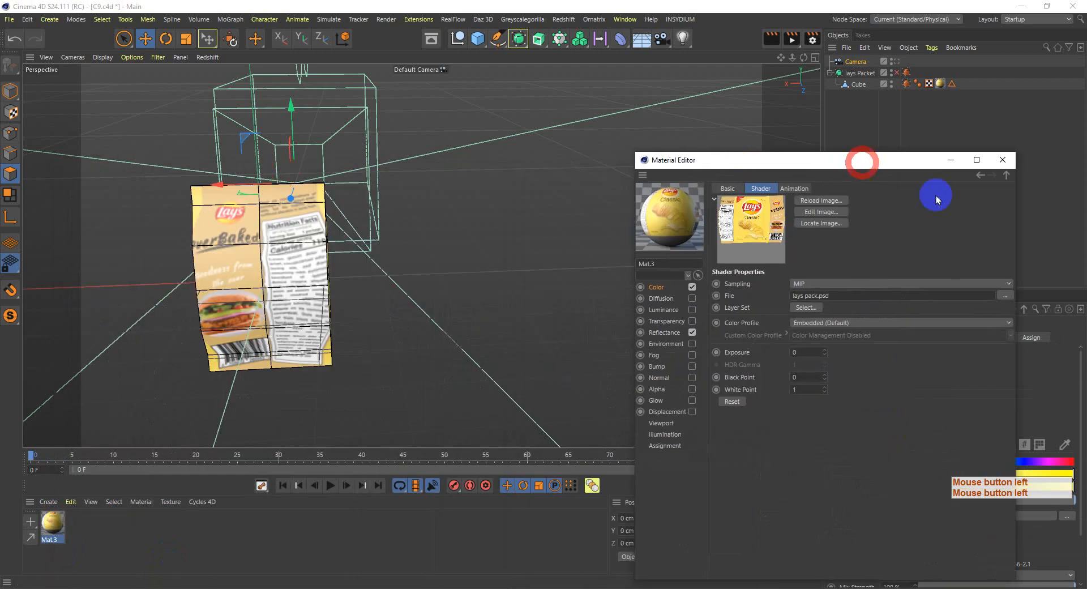
{"action": "left_click", "coordinate": [1003, 162]}
- Enable the lays Packet subdivision surface and set the viewport display to Gouraud Shading
{"action": "left_click_drag", "start_coordinate": [290, 356], "coordinate": [397, 335], "text": "alt"}
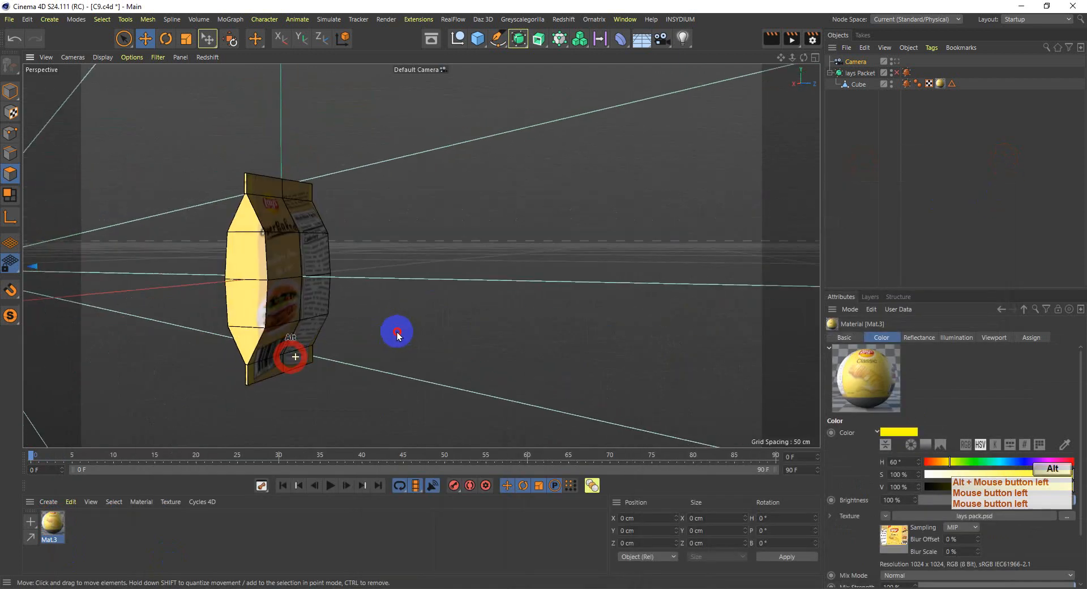
{"action": "left_click", "coordinate": [897, 72]}
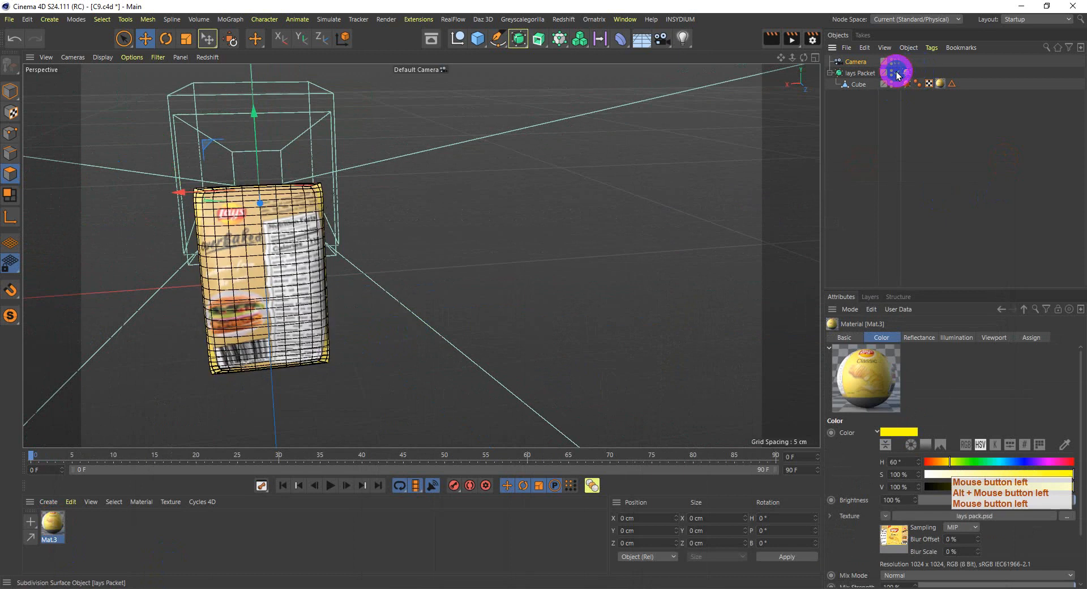
{"action": "left_click_drag", "start_coordinate": [218, 314], "coordinate": [369, 303], "text": "alt"}
{"action": "key", "text": "n"}
{"action": "key", "text": "a"}
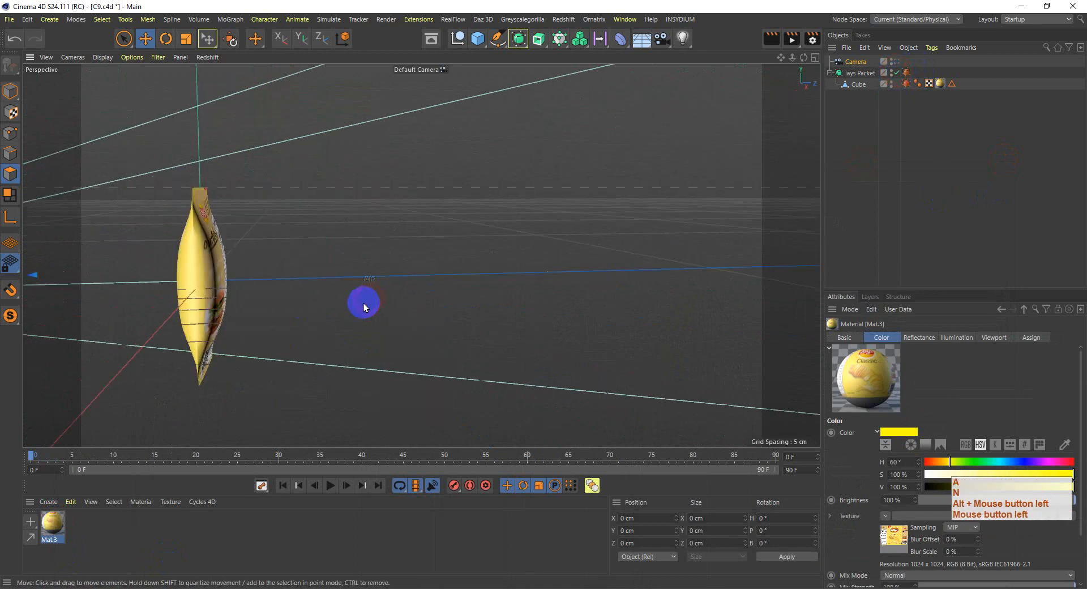
{"action": "left_click_drag", "start_coordinate": [211, 304], "coordinate": [381, 308], "text": "alt"}
{"action": "middle_click_drag", "start_coordinate": [110, 307], "coordinate": [289, 288], "text": "alt"}
{"action": "left_click_drag", "start_coordinate": [289, 290], "coordinate": [243, 175], "text": "alt"}
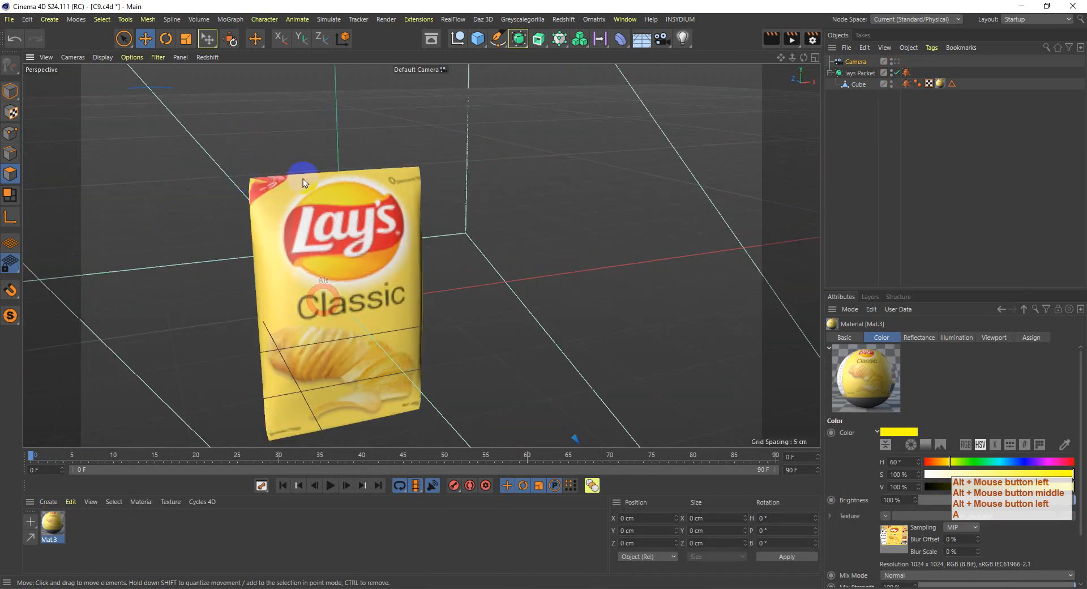
- Switch to Photoshop, show the UV Mesh Layer and reopen the artwork copy's Puppet Warp smart filter for editing
{"action": "left_click", "coordinate": [421, 588]}
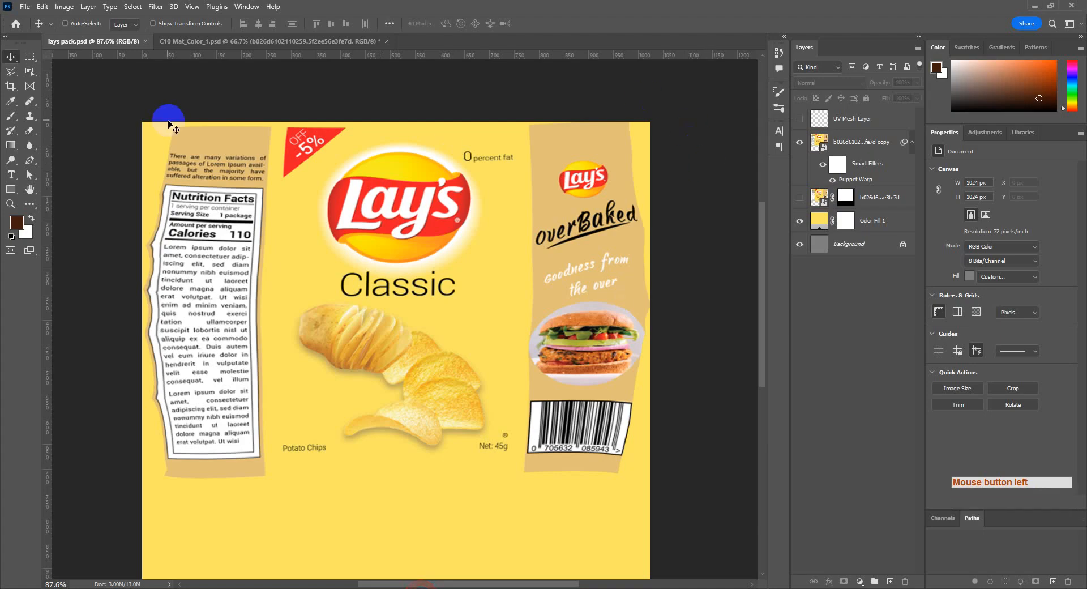
{"action": "scroll", "coordinate": [277, 145], "scroll_direction": "up", "scroll_amount": 1}
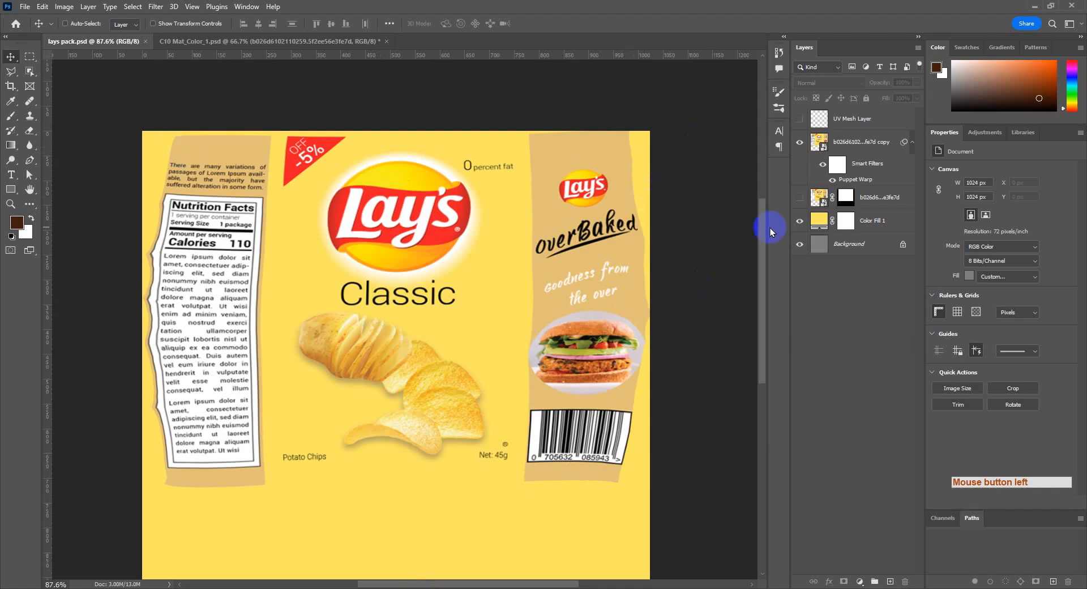
{"action": "left_click", "coordinate": [799, 119]}
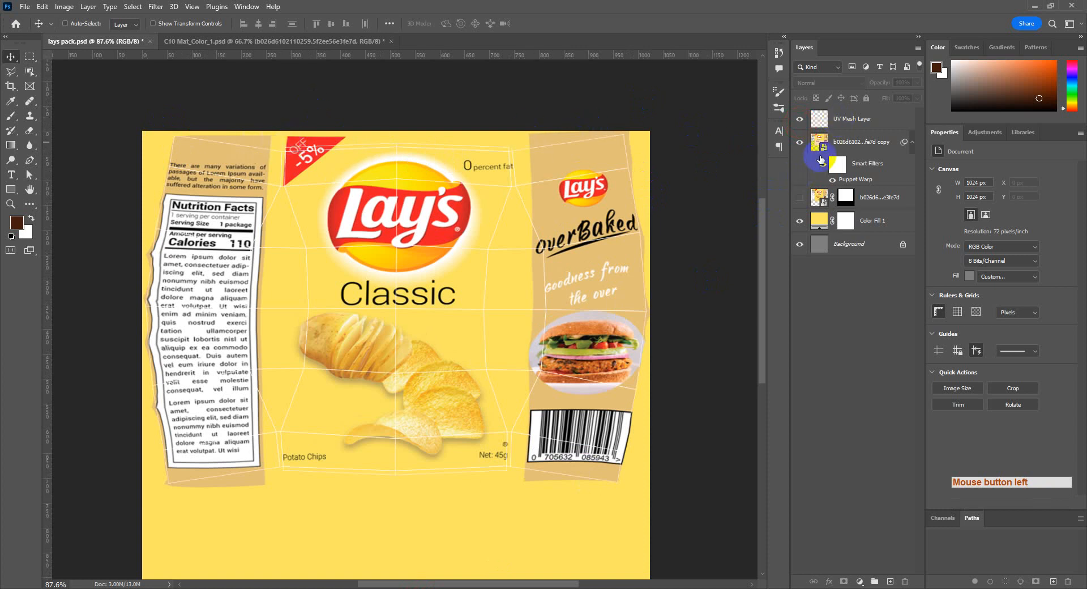
{"action": "left_click", "coordinate": [837, 140]}
{"action": "left_click", "coordinate": [854, 180]}
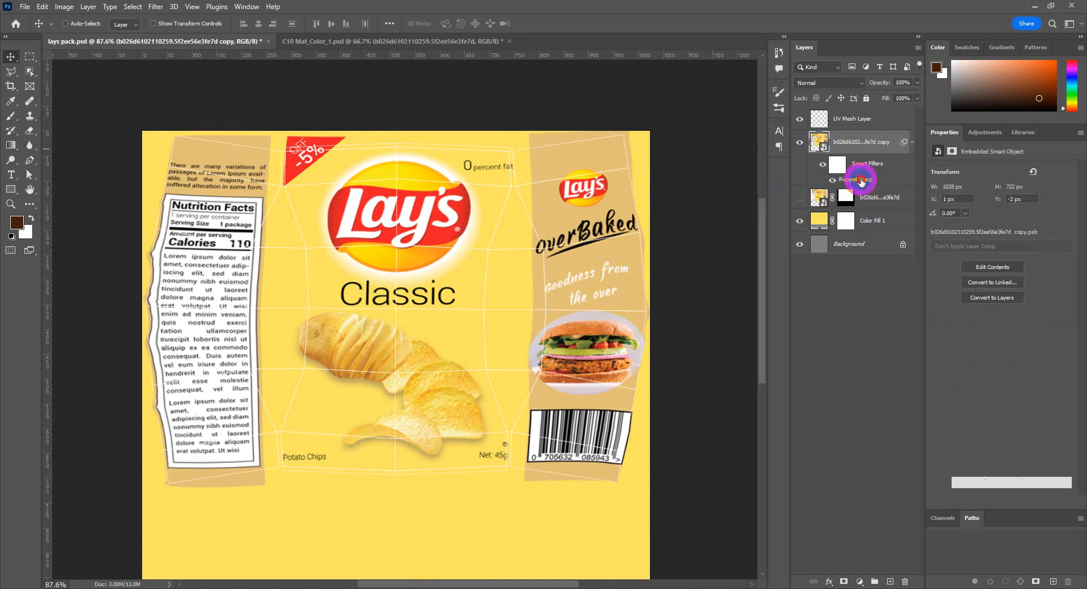
{"action": "double_click", "coordinate": [861, 181]}
- Pull the front panel's two upper and two lower warp pins inward to the UV mesh corners, apply the warp and save the PSD
{"action": "left_click_drag", "start_coordinate": [346, 139], "coordinate": [284, 154]}
{"action": "left_click_drag", "start_coordinate": [512, 148], "coordinate": [513, 160]}
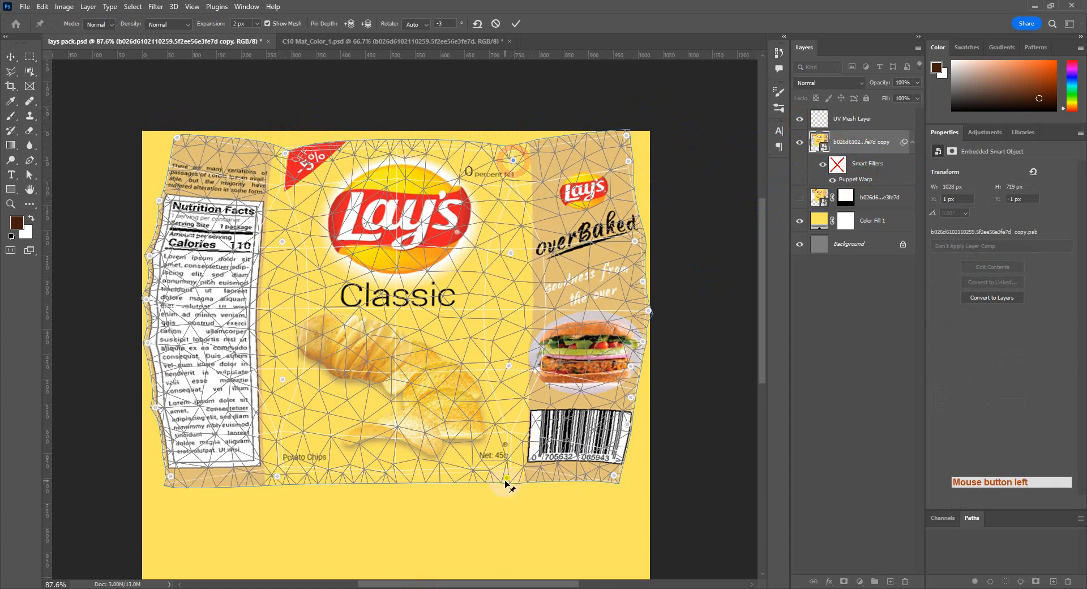
{"action": "left_click_drag", "start_coordinate": [505, 478], "coordinate": [505, 465]}
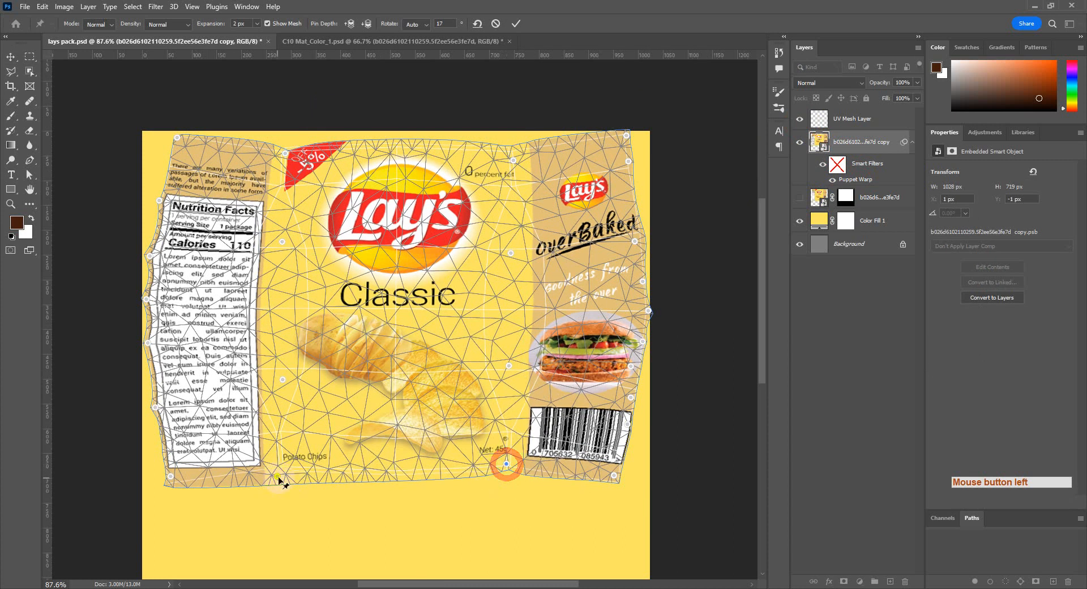
{"action": "left_click_drag", "start_coordinate": [277, 476], "coordinate": [278, 462]}
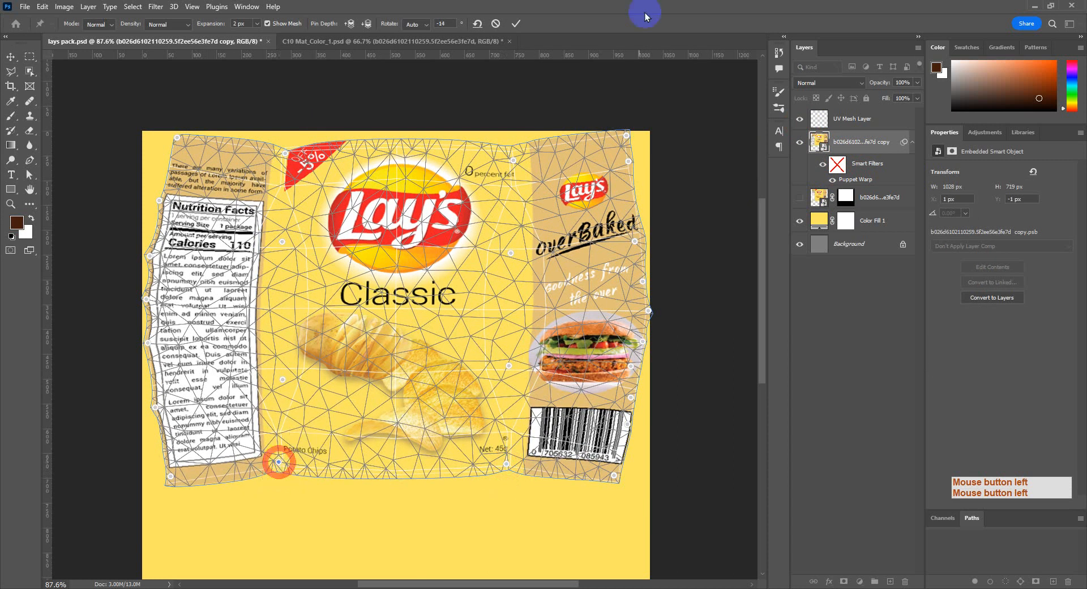
{"action": "left_click", "coordinate": [515, 23]}
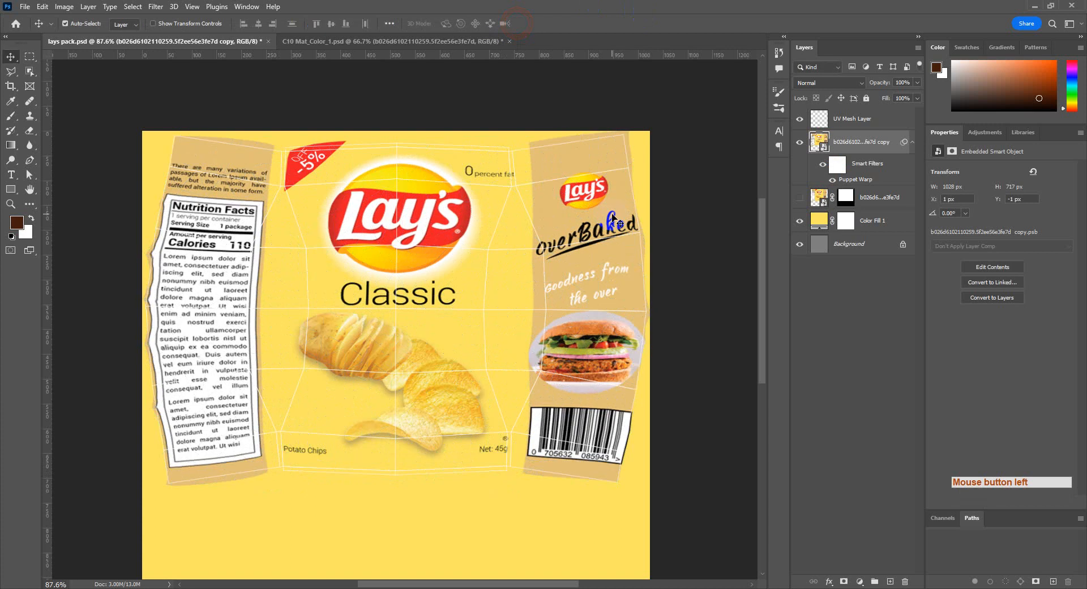
{"action": "key", "text": "ctrl+s"}
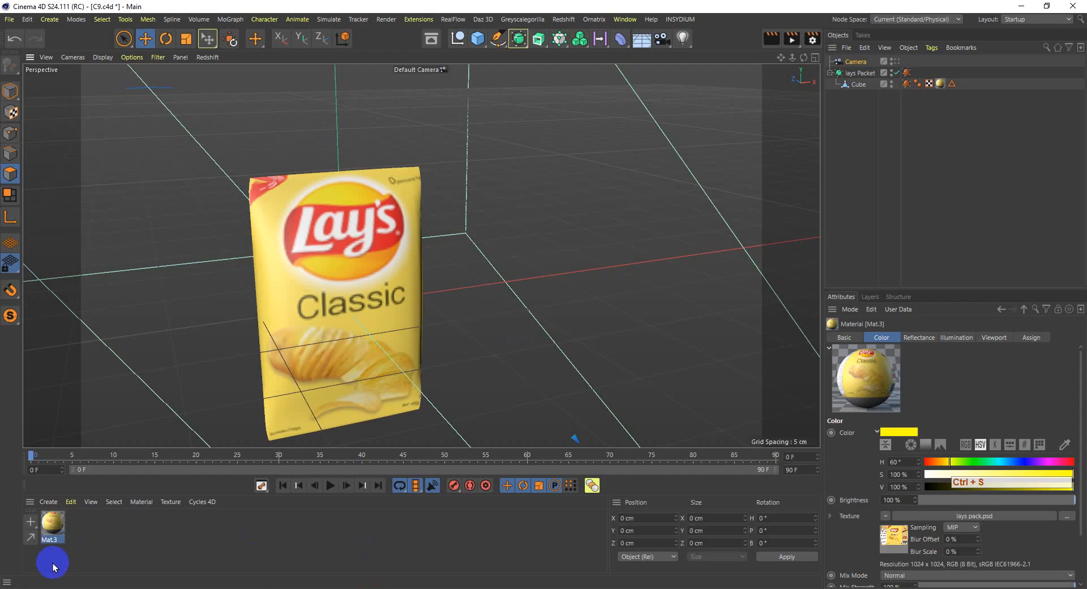
- Switch to Cinema 4D, reload lays pack.psd in Mat.3's colour texture and move the Material Editor clear of the packet
{"action": "left_click", "coordinate": [52, 533]}
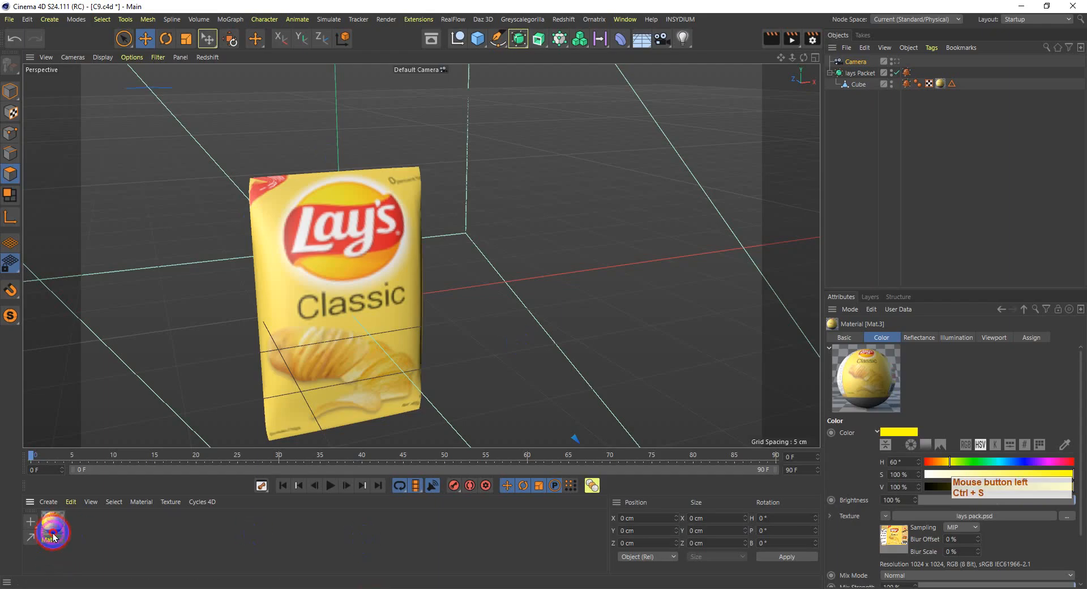
{"action": "double_click", "coordinate": [52, 533]}
{"action": "left_click", "coordinate": [205, 314]}
{"action": "left_click", "coordinate": [251, 206]}
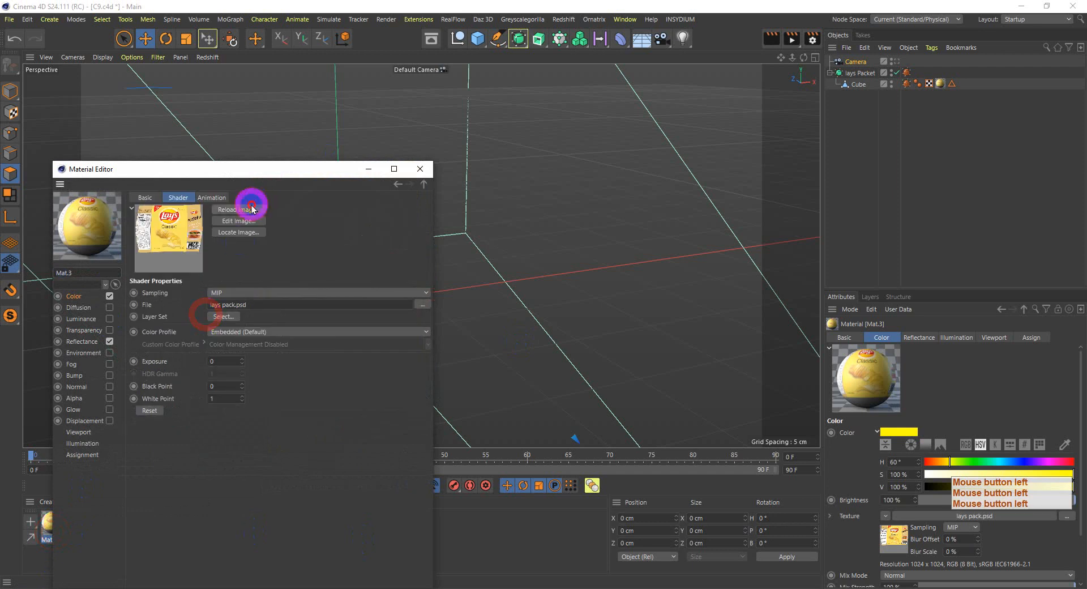
{"action": "left_click", "coordinate": [536, 342]}
{"action": "left_click_drag", "start_coordinate": [263, 175], "coordinate": [904, 135]}
- Examine the updated texture on the packet's back, side and front, and close the Material Editor
{"action": "left_click_drag", "start_coordinate": [306, 221], "coordinate": [500, 303], "text": "alt"}
{"action": "middle_click_drag", "start_coordinate": [512, 309], "coordinate": [476, 235], "text": "alt"}
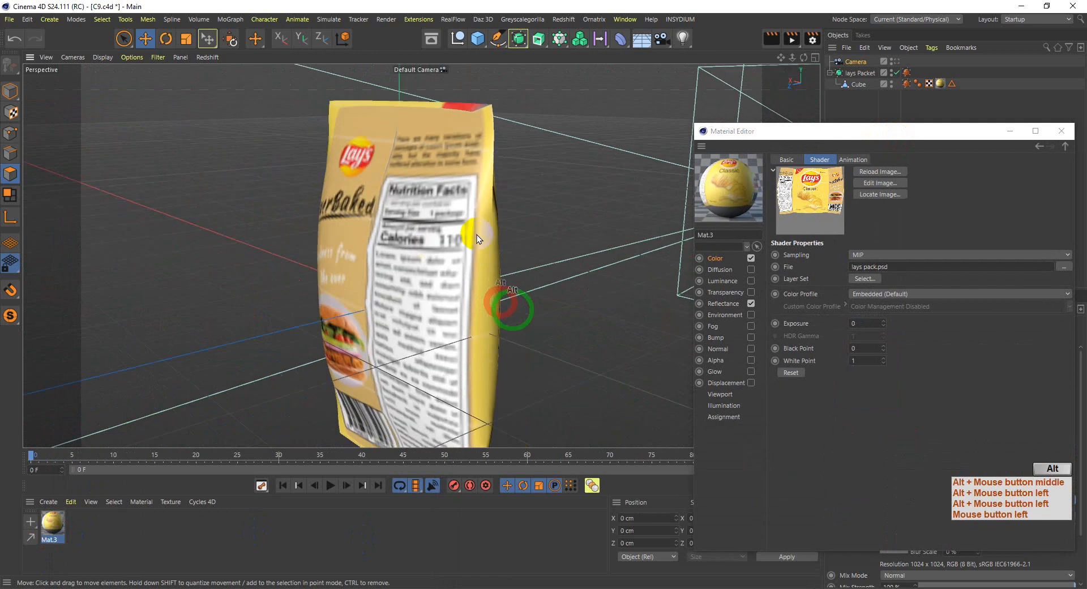
{"action": "mouse_move", "coordinate": [449, 270]}
{"action": "left_mouse_down", "text": "alt"}
{"action": "mouse_move", "coordinate": [521, 264]}
{"action": "mouse_move", "coordinate": [461, 286]}
{"action": "left_mouse_up", "text": "alt"}
{"action": "middle_click_drag", "start_coordinate": [486, 321], "coordinate": [437, 273], "text": "alt"}
{"action": "left_click_drag", "start_coordinate": [483, 361], "coordinate": [383, 334], "text": "alt"}
{"action": "left_click_drag", "start_coordinate": [574, 328], "coordinate": [440, 324], "text": "alt"}
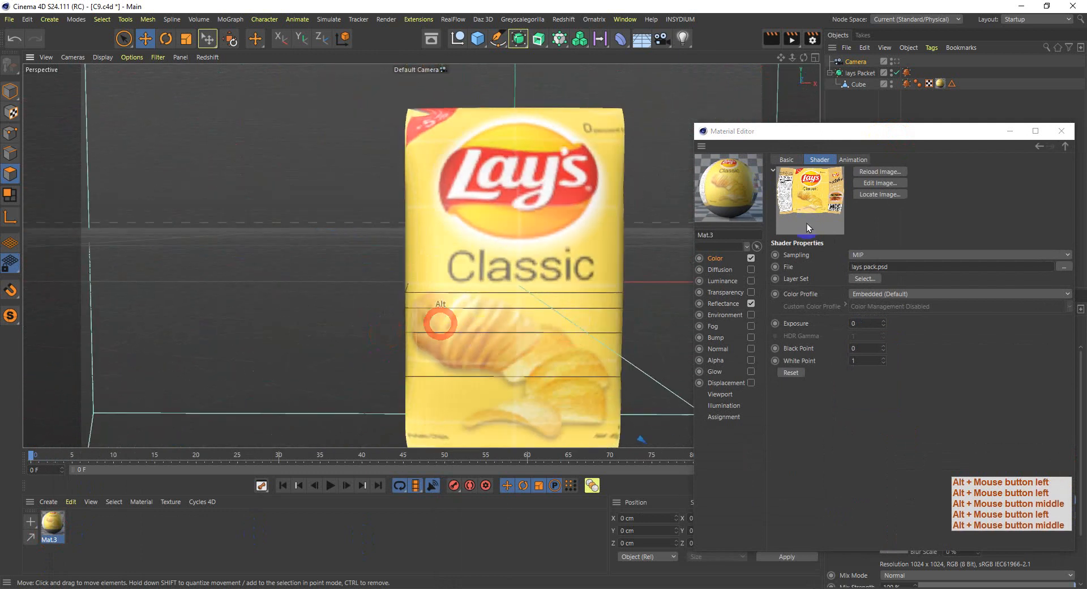
{"action": "left_click", "coordinate": [1056, 131]}
- Set Mat.3's viewport Texture Preview Size to No Scaling and deselect the objects
{"action": "left_click", "coordinate": [940, 84]}
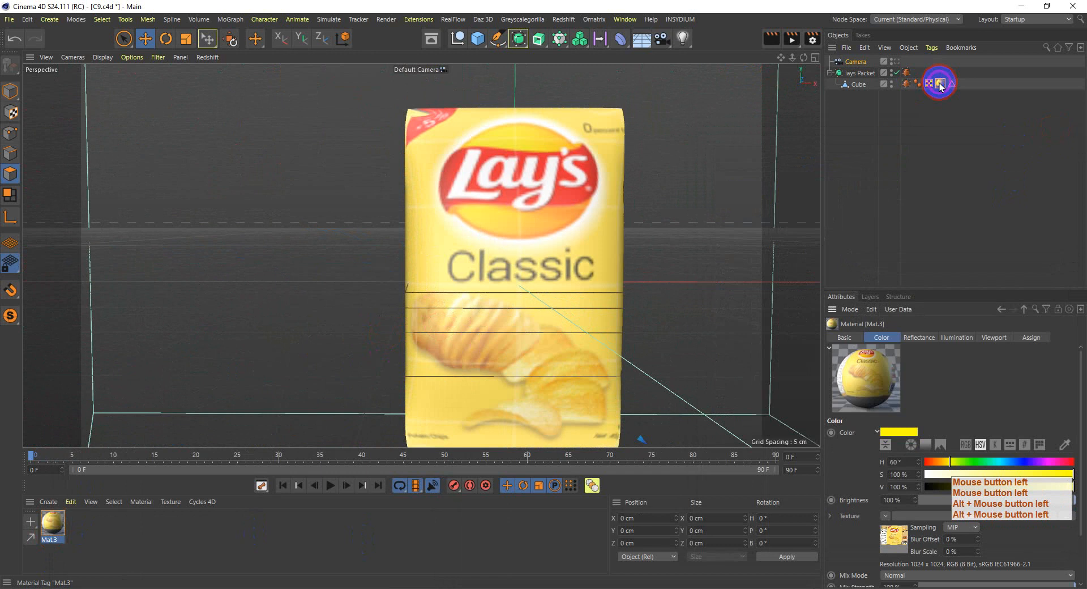
{"action": "left_click", "coordinate": [1032, 338]}
{"action": "left_click", "coordinate": [996, 337]}
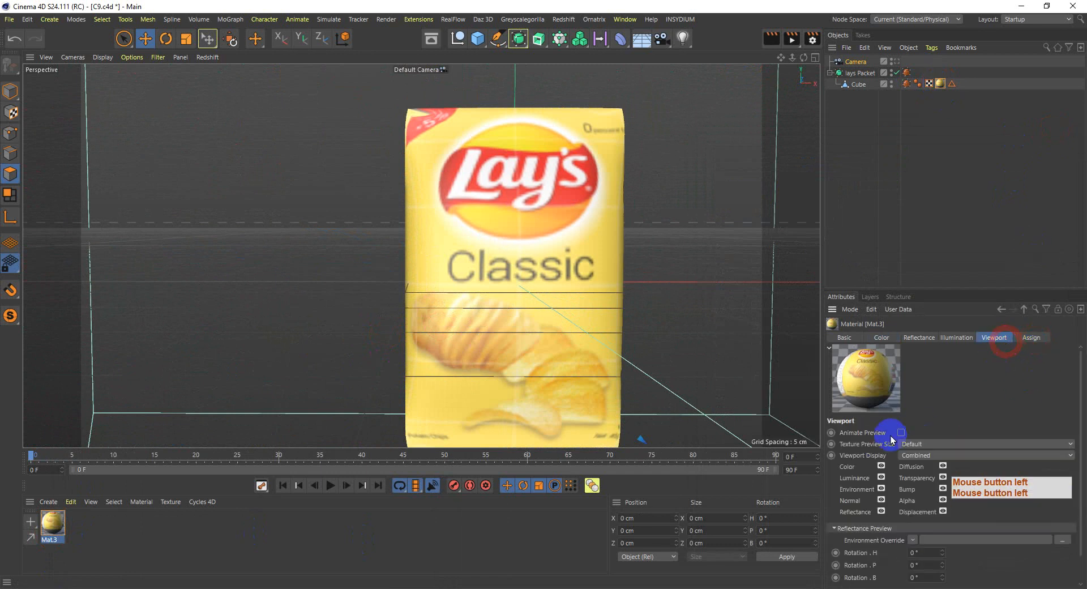
{"action": "left_click", "coordinate": [937, 444]}
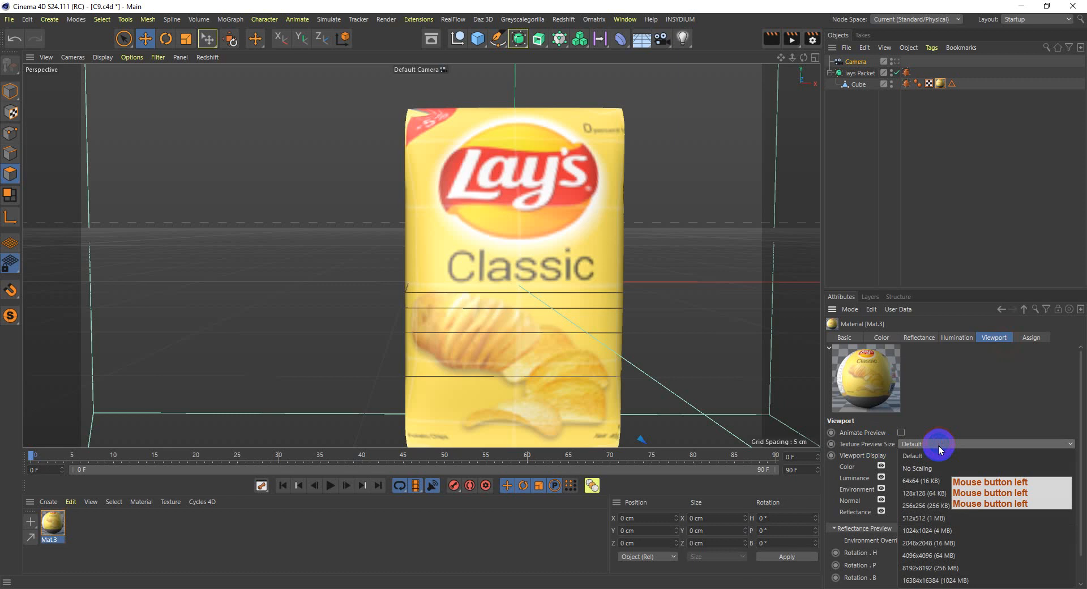
{"action": "left_click", "coordinate": [940, 468]}
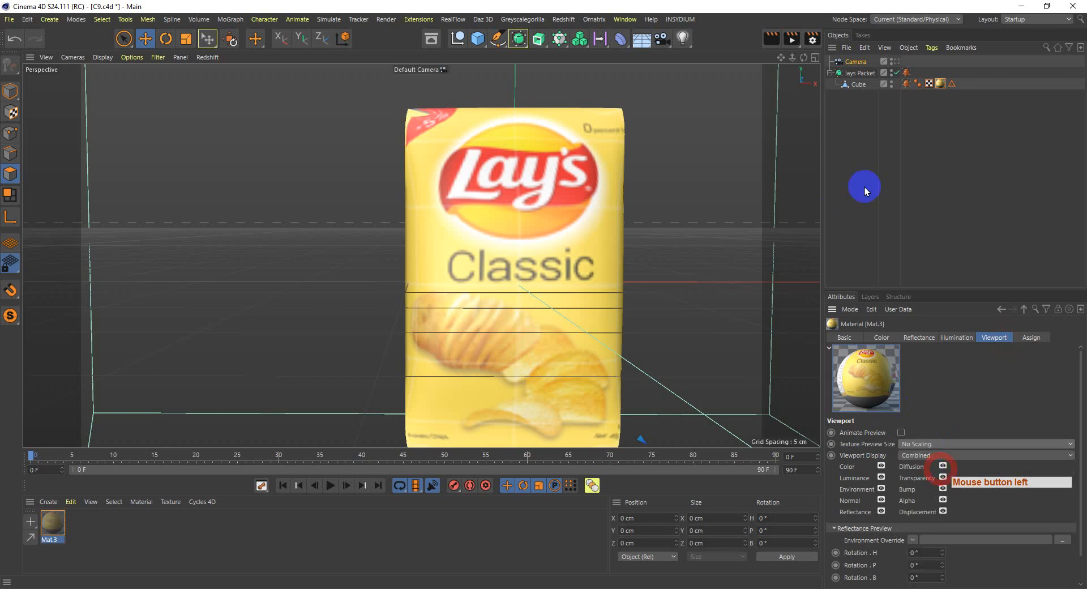
{"action": "left_click", "coordinate": [925, 181]}
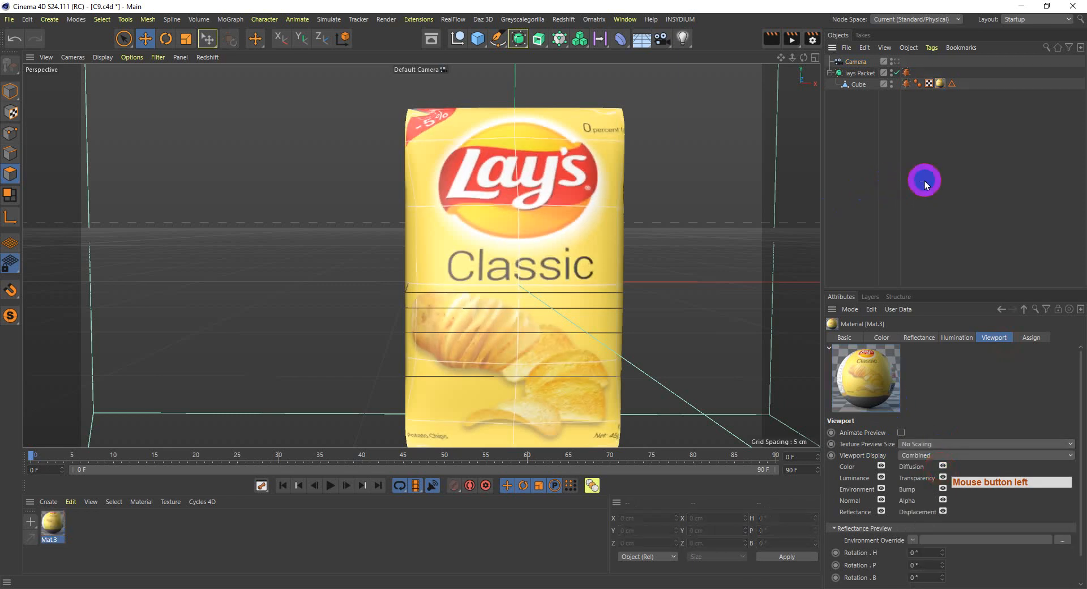
- Hide the Camera object in both the editor and the renderer so its frustum no longer surrounds the packet
{"action": "left_click", "coordinate": [661, 275], "text": "alt"}
{"action": "left_click_drag", "start_coordinate": [553, 268], "coordinate": [565, 278], "text": "alt"}
{"action": "middle_click_drag", "start_coordinate": [404, 195], "coordinate": [716, 245], "text": "alt"}
{"action": "middle_click_drag", "start_coordinate": [474, 185], "coordinate": [537, 188], "text": "alt"}
{"action": "left_click", "coordinate": [481, 325]}
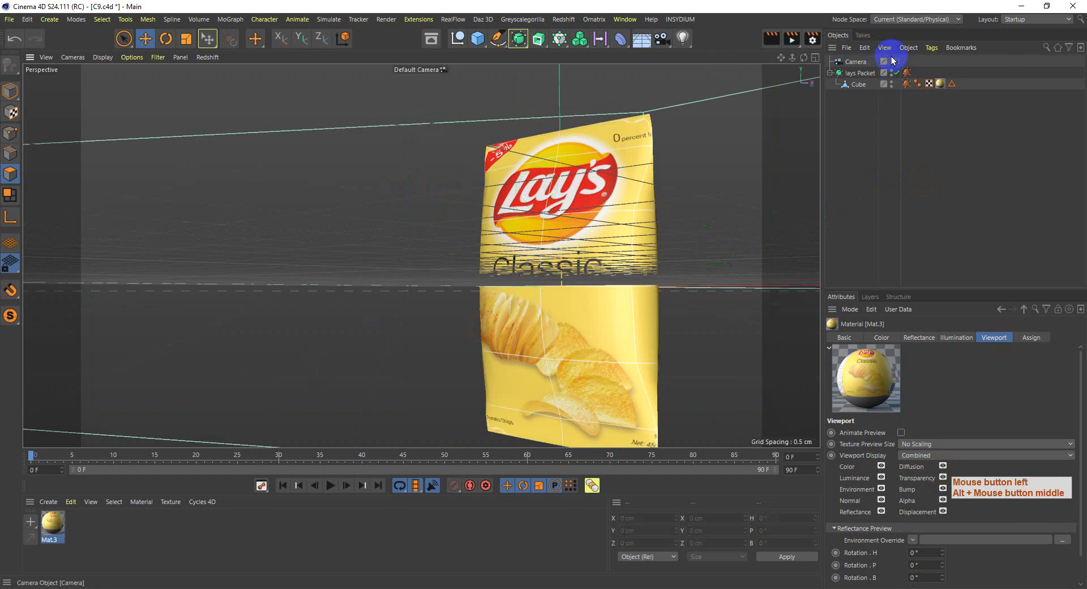
{"action": "scroll", "coordinate": [386, 242], "scroll_direction": "down", "scroll_amount": 2}
{"action": "scroll", "coordinate": [397, 246], "scroll_direction": "up", "scroll_amount": 2}
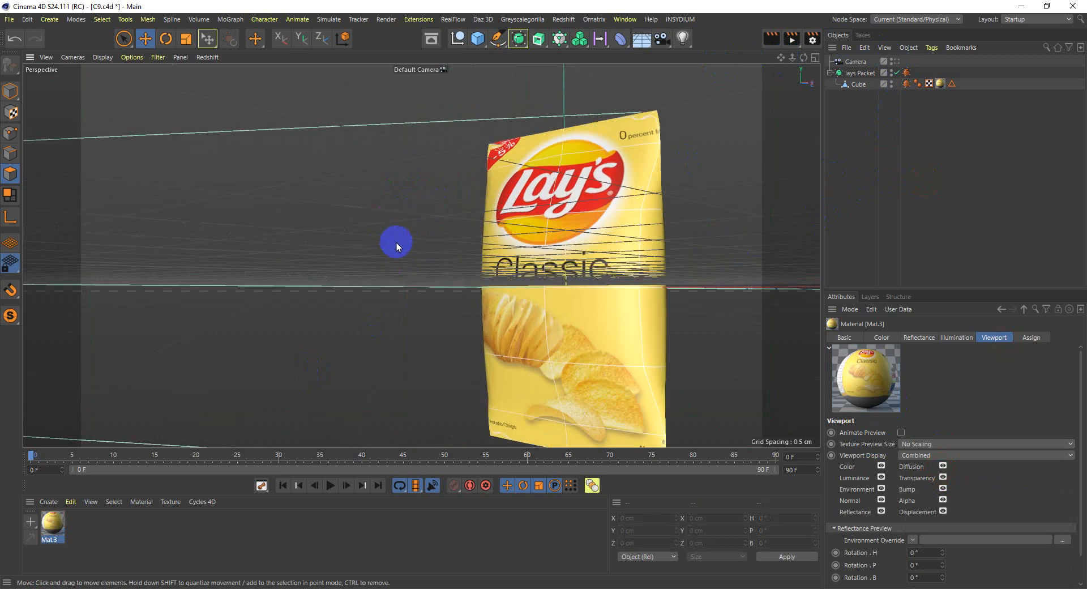
{"action": "scroll", "coordinate": [398, 247], "scroll_direction": "down", "scroll_amount": 2}
{"action": "left_click", "coordinate": [890, 61], "text": "alt"}
{"action": "left_click", "coordinate": [891, 60], "text": "alt"}
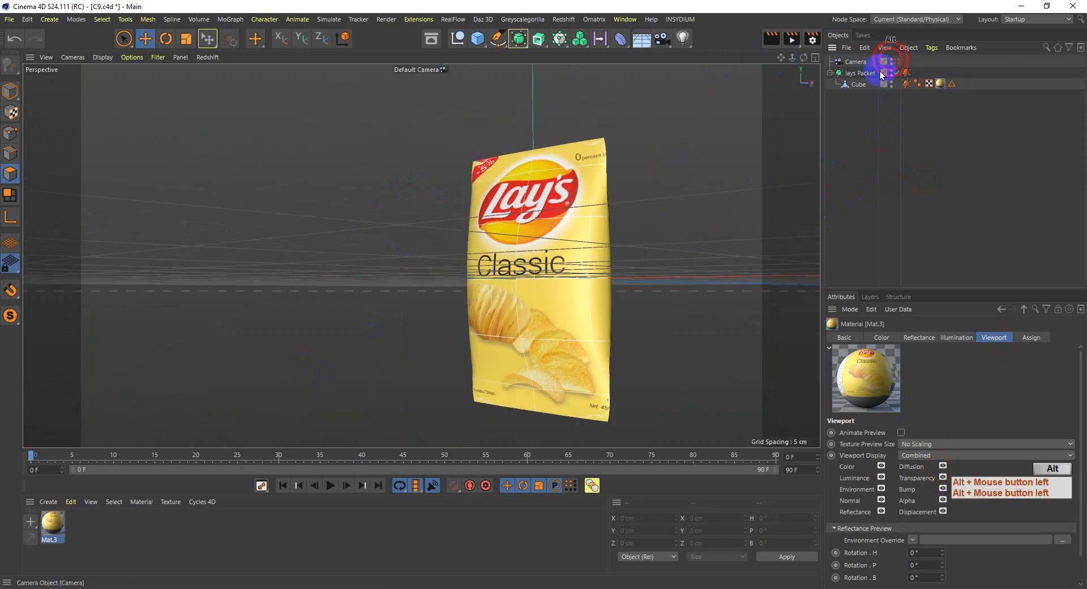
- Examine the label texture on the packet's front and side without the camera outline
{"action": "left_click_drag", "start_coordinate": [510, 284], "coordinate": [553, 315], "text": "alt"}
{"action": "middle_click_drag", "start_coordinate": [553, 315], "coordinate": [429, 306], "text": "alt"}
{"action": "scroll", "coordinate": [415, 268], "scroll_direction": "up", "scroll_amount": 2}
{"action": "left_click_drag", "start_coordinate": [391, 289], "coordinate": [460, 289], "text": "alt"}
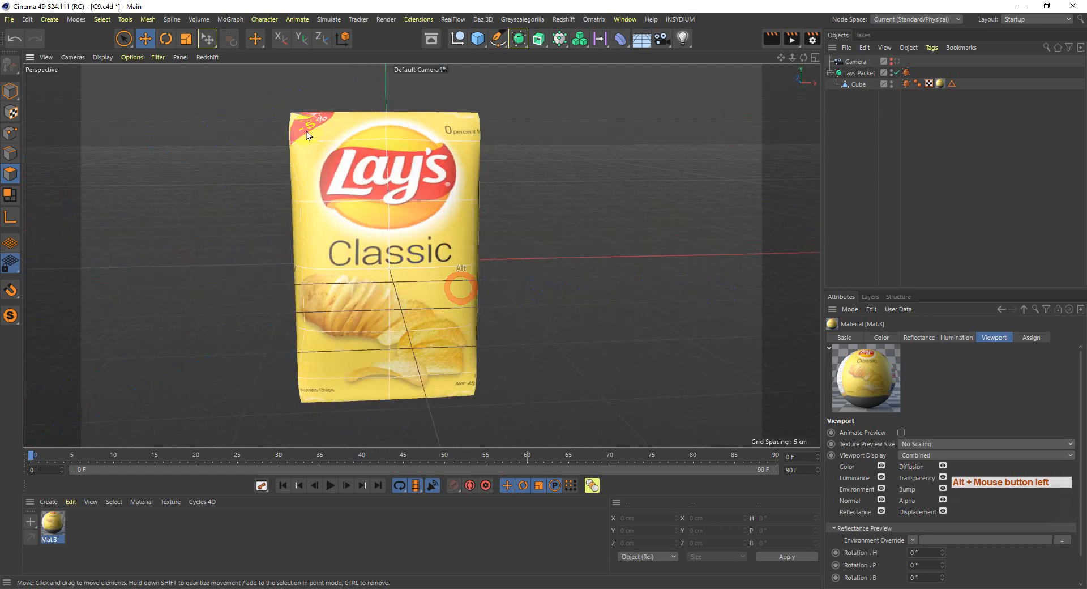
{"action": "middle_click_drag", "start_coordinate": [453, 281], "coordinate": [444, 270], "text": "alt"}
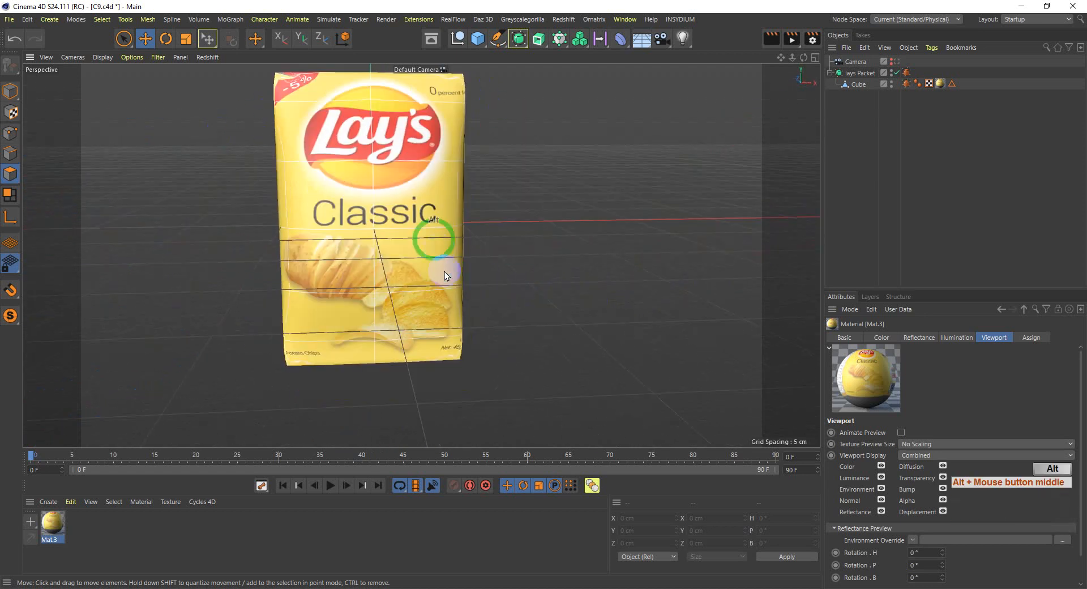
{"action": "left_click_drag", "start_coordinate": [444, 270], "coordinate": [418, 259], "text": "alt"}
{"action": "middle_click_drag", "start_coordinate": [418, 259], "coordinate": [440, 258], "text": "alt"}
- Try Boundary and Standard for the lays Packet's Subdivide UVs and return the option to Edge
{"action": "left_click", "coordinate": [861, 72]}
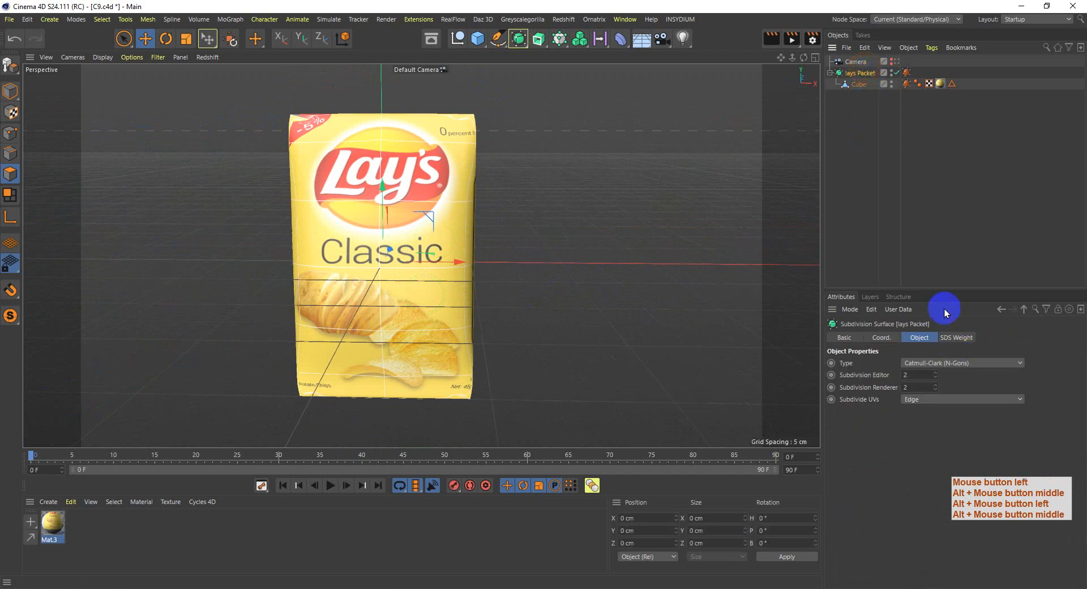
{"action": "left_click", "coordinate": [928, 399]}
{"action": "left_click", "coordinate": [941, 429]}
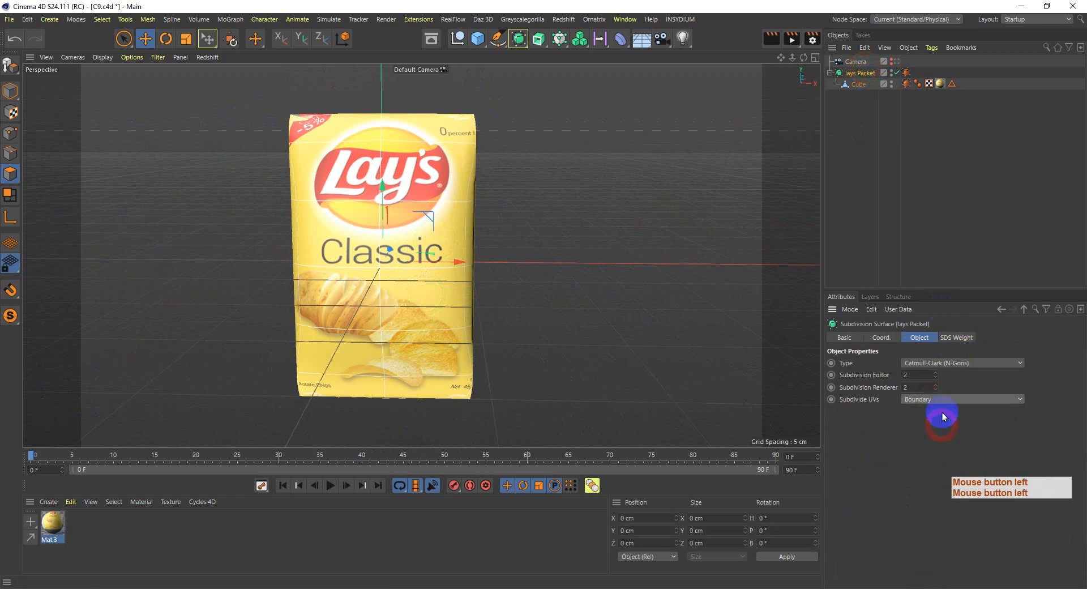
{"action": "left_click", "coordinate": [940, 399]}
{"action": "left_click", "coordinate": [942, 411]}
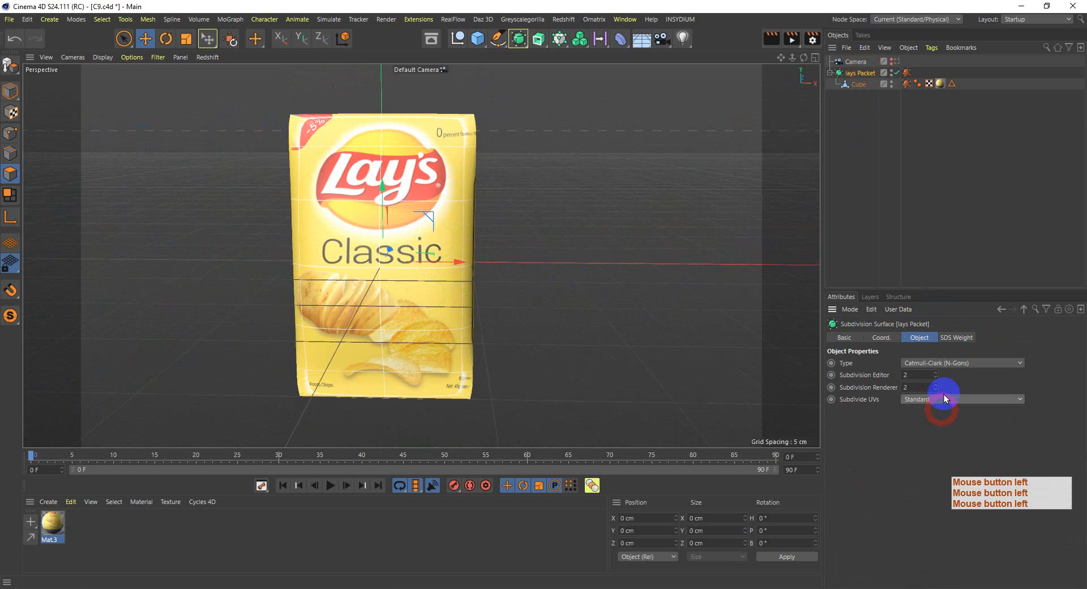
{"action": "left_click", "coordinate": [943, 398]}
{"action": "left_click", "coordinate": [945, 439]}
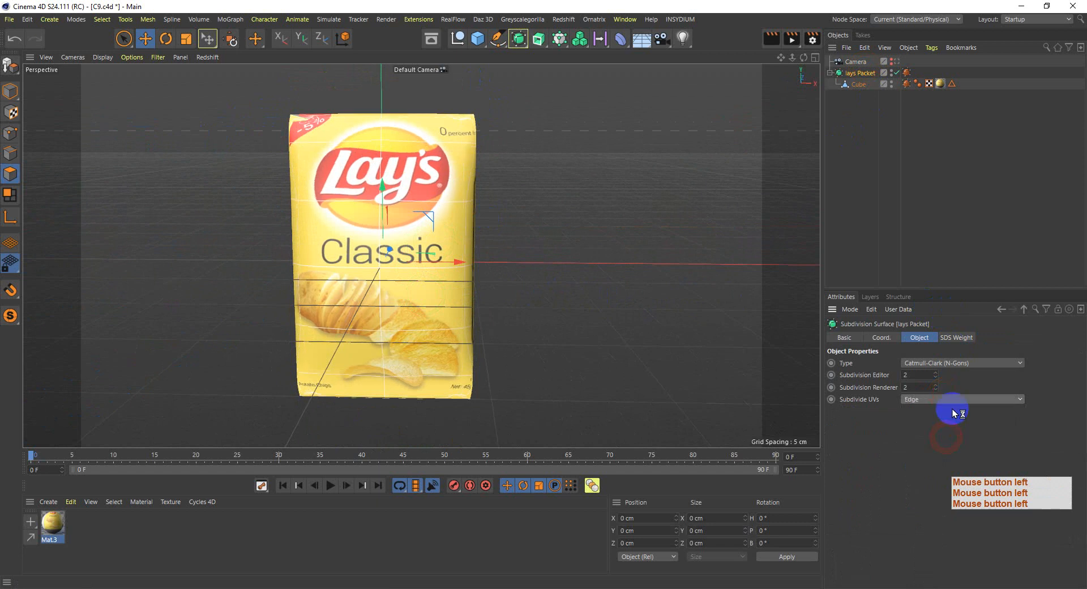
- Inspect how the texture follows the packet's front and side seam with the Edge UV subdivision
{"action": "left_click_drag", "start_coordinate": [382, 279], "coordinate": [410, 354], "text": "alt"}
{"action": "scroll", "coordinate": [449, 181], "scroll_direction": "up", "scroll_amount": 1}
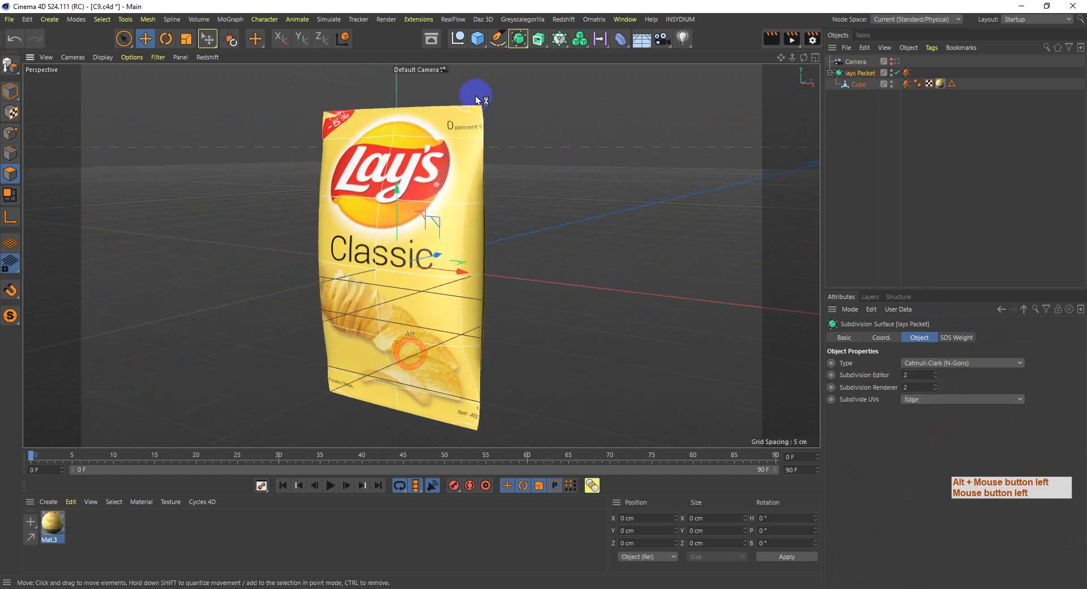
{"action": "left_click_drag", "start_coordinate": [347, 378], "coordinate": [493, 371], "text": "alt"}
{"action": "middle_click_drag", "start_coordinate": [444, 371], "coordinate": [456, 342], "text": "alt"}
{"action": "left_click_drag", "start_coordinate": [456, 342], "coordinate": [603, 362], "text": "alt"}
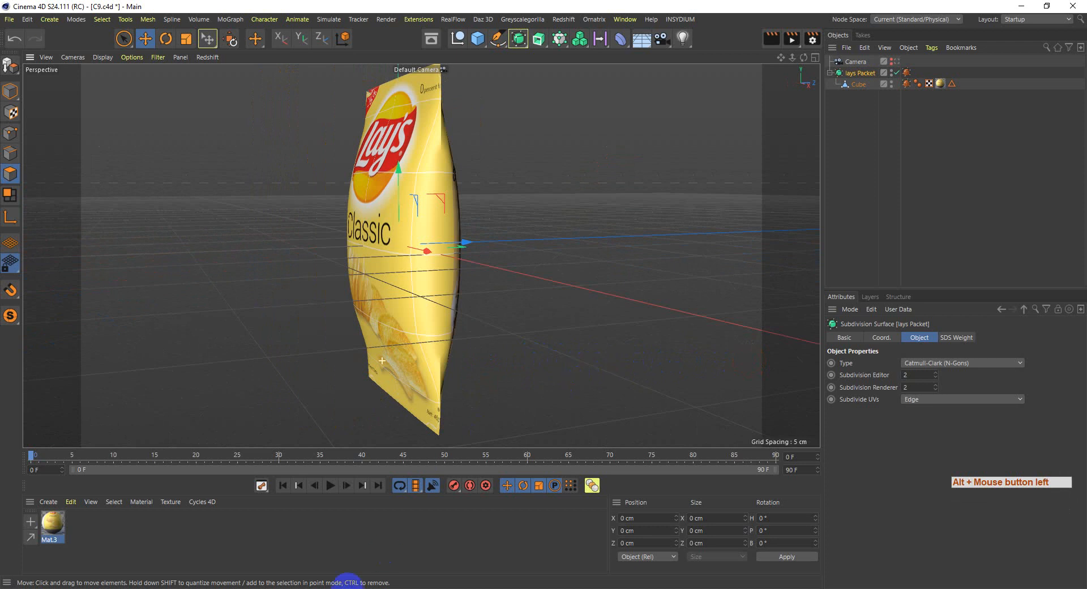
- Switch to File Explorer, look into the Textures folder of the 3D motion graphic course resources and return to the parent folder
{"action": "left_click", "coordinate": [290, 586]}
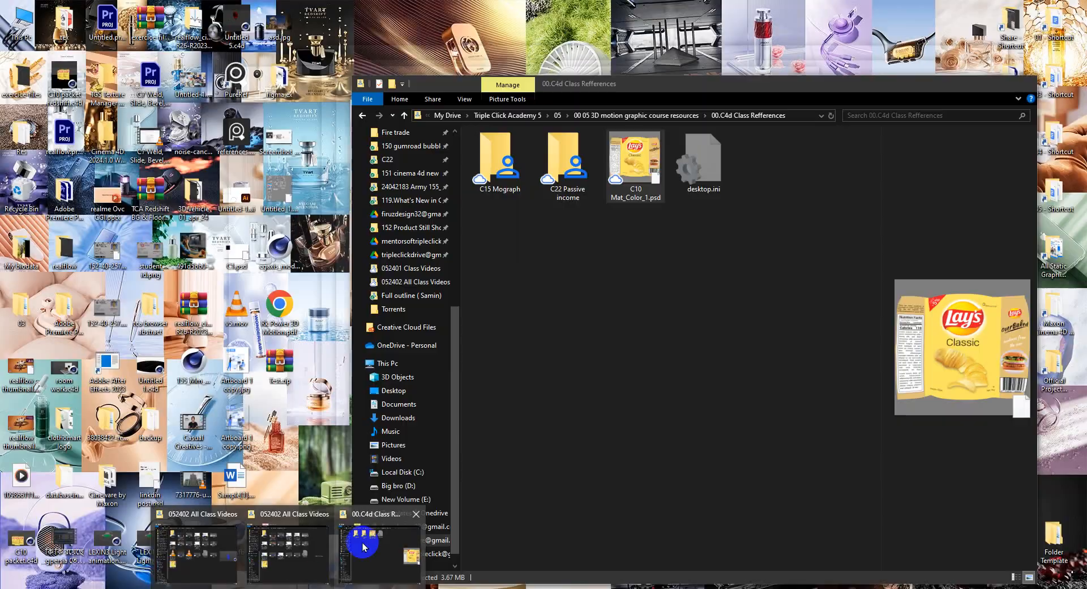
{"action": "left_click", "coordinate": [362, 543]}
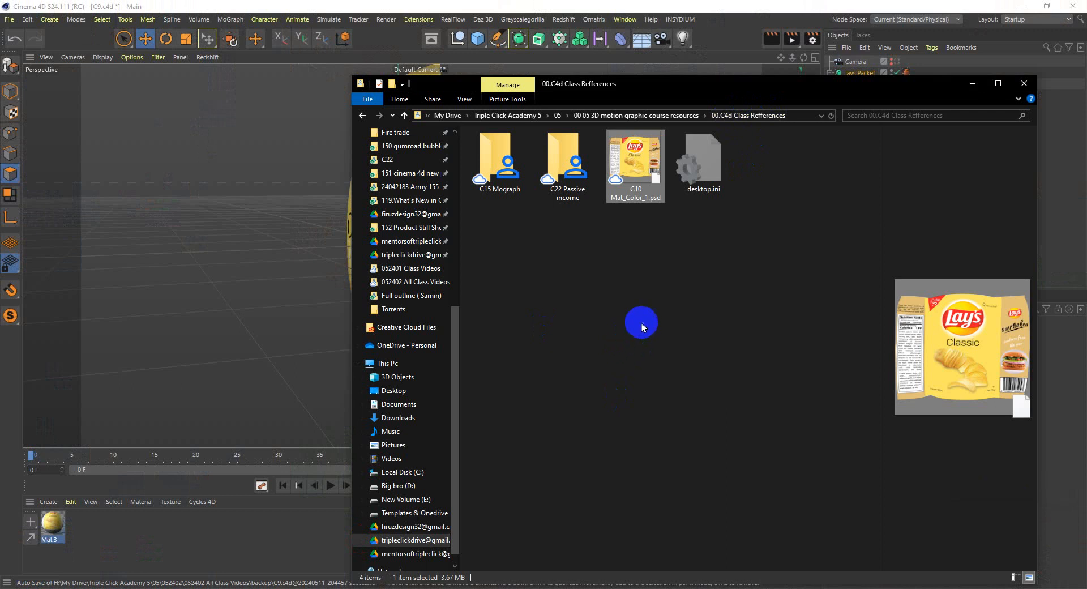
{"action": "left_click", "coordinate": [690, 117]}
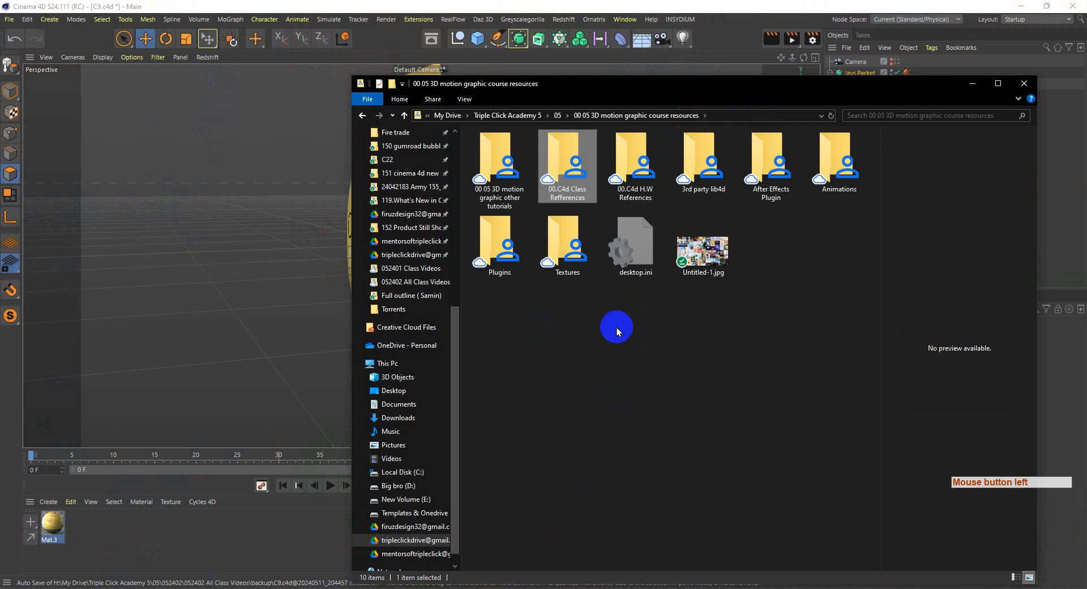
{"action": "double_click", "coordinate": [576, 257]}
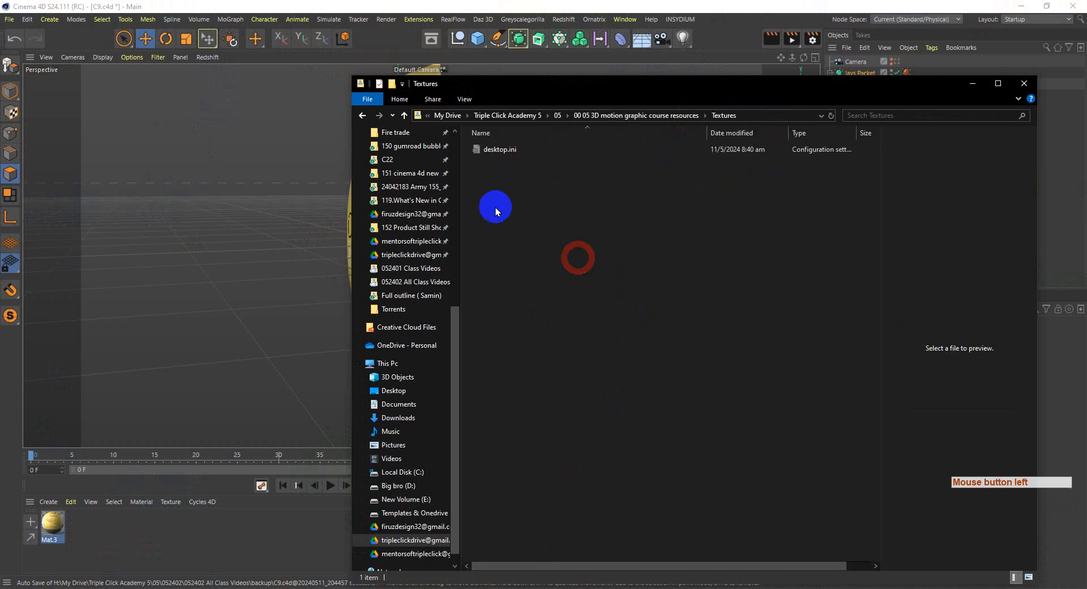
{"action": "left_click", "coordinate": [682, 116]}
{"action": "left_click", "coordinate": [685, 372]}
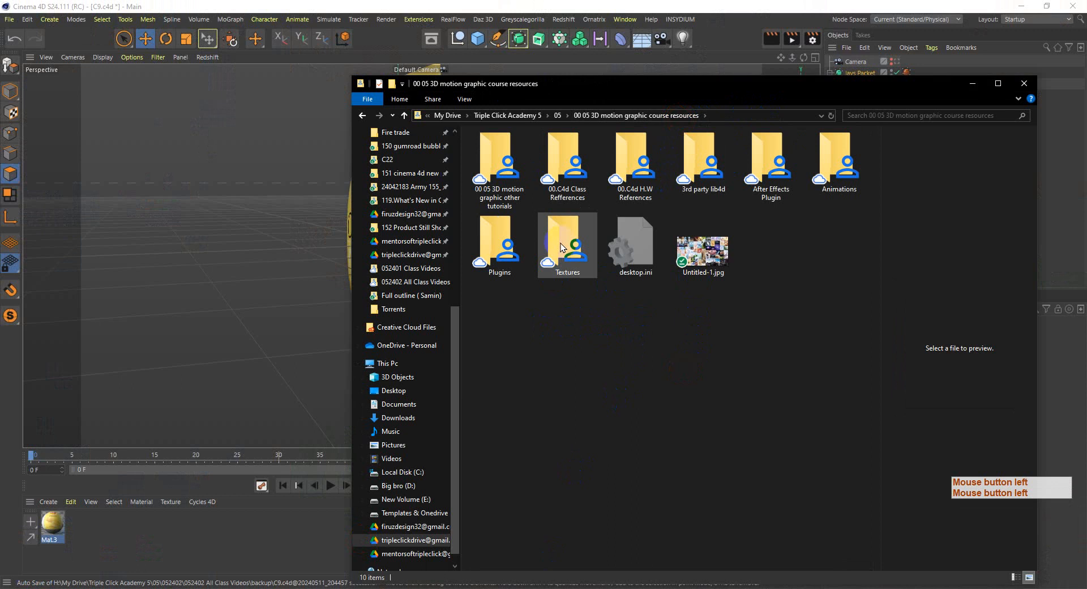
- Look through the 3rd party lib4d folder's library files, return to the course resources folder and switch back to Cinema 4D
{"action": "left_click", "coordinate": [702, 164]}
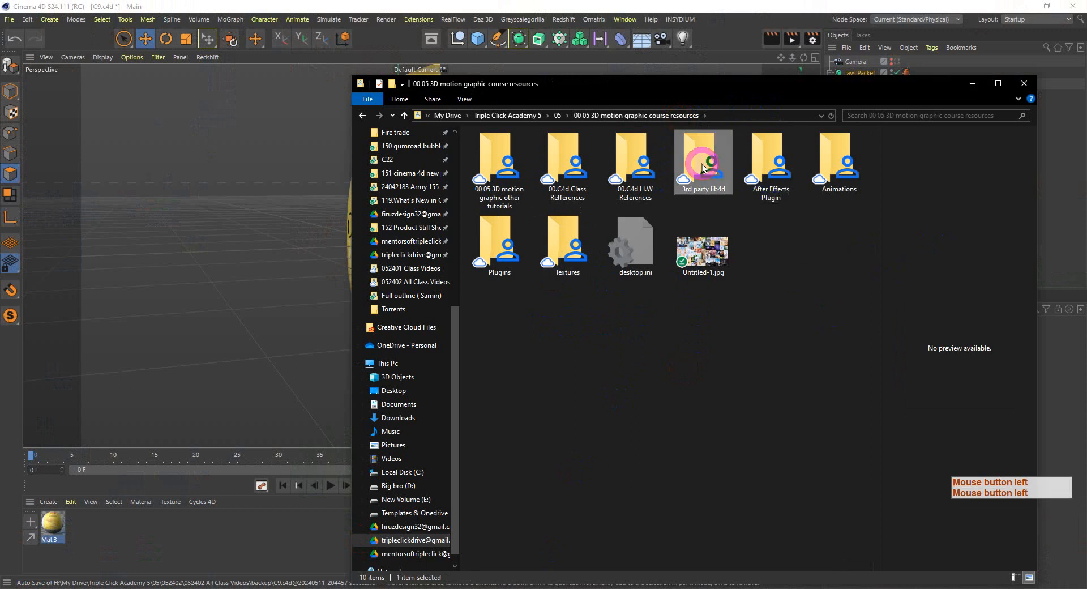
{"action": "left_click", "coordinate": [702, 164]}
{"action": "left_click", "coordinate": [718, 158]}
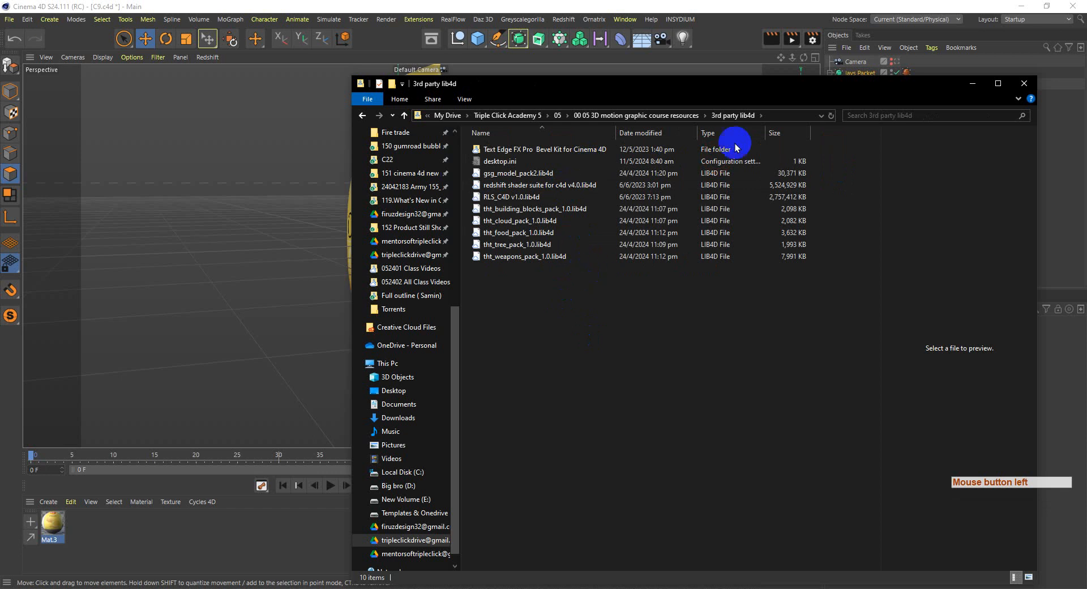
{"action": "left_click", "coordinate": [666, 116]}
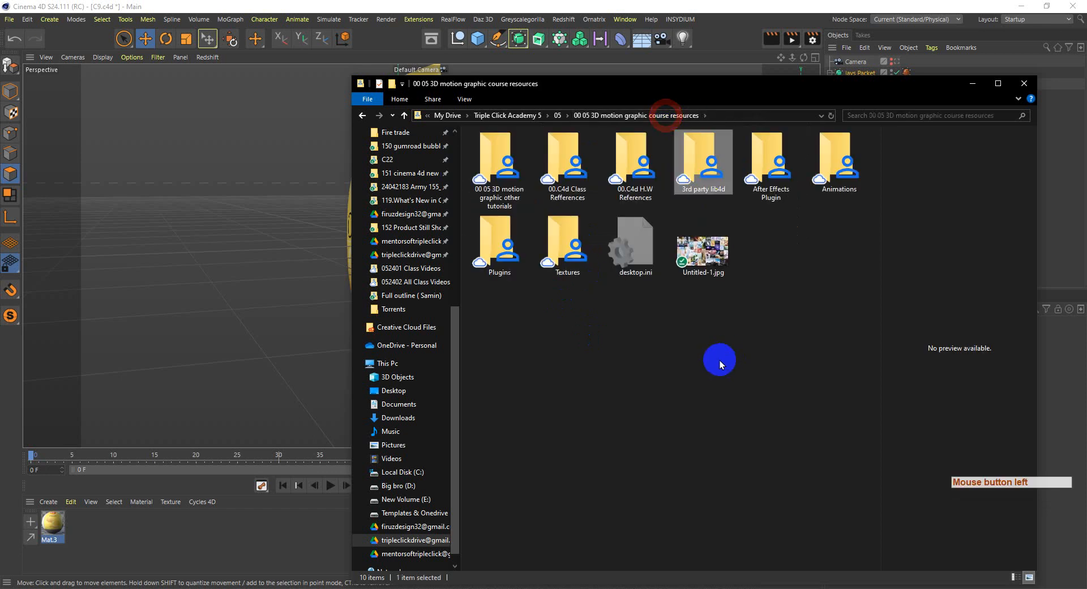
{"action": "left_click", "coordinate": [718, 359]}
{"action": "left_click", "coordinate": [693, 5]}
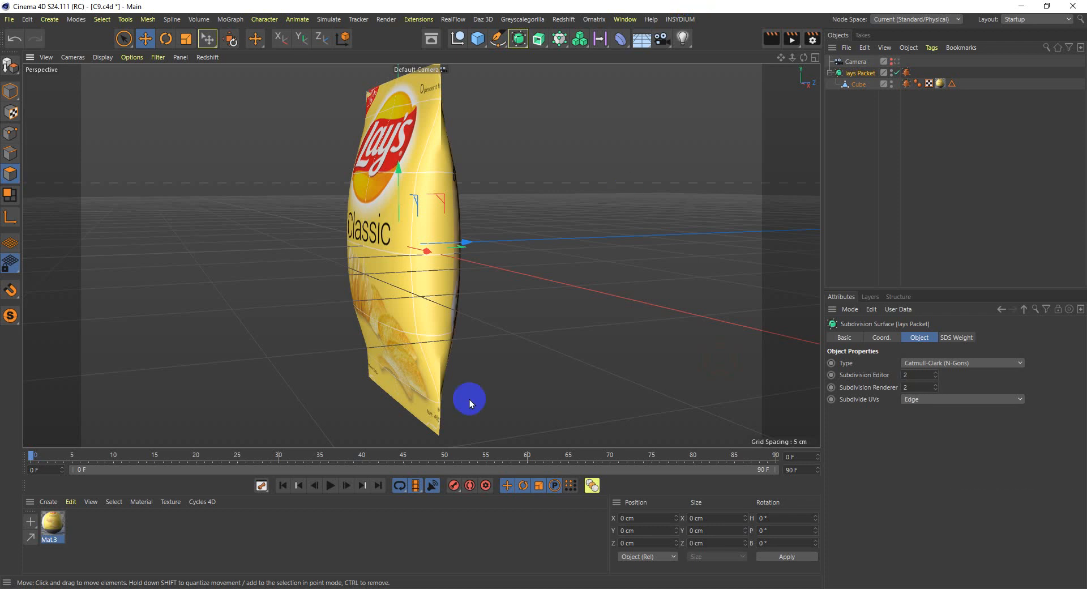
- Review the textured packet from the front, compare it with lays pack.psd in Photoshop and return to Cinema 4D
{"action": "scroll", "coordinate": [432, 206], "scroll_direction": "down", "scroll_amount": 3}
{"action": "left_click_drag", "start_coordinate": [385, 254], "coordinate": [388, 273], "text": "alt"}
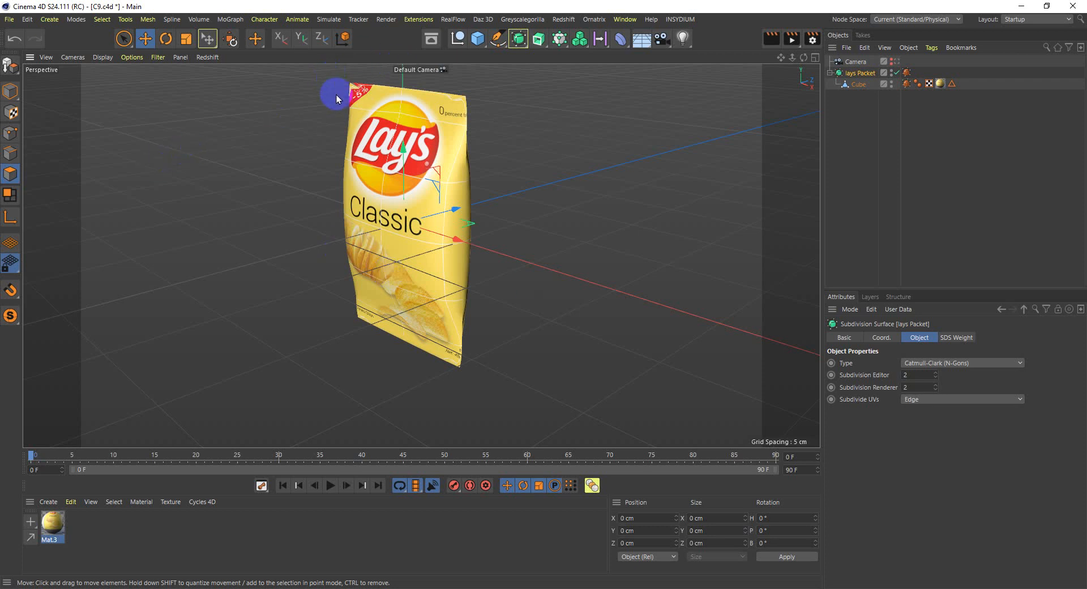
{"action": "left_click_drag", "start_coordinate": [781, 57], "coordinate": [541, 295]}
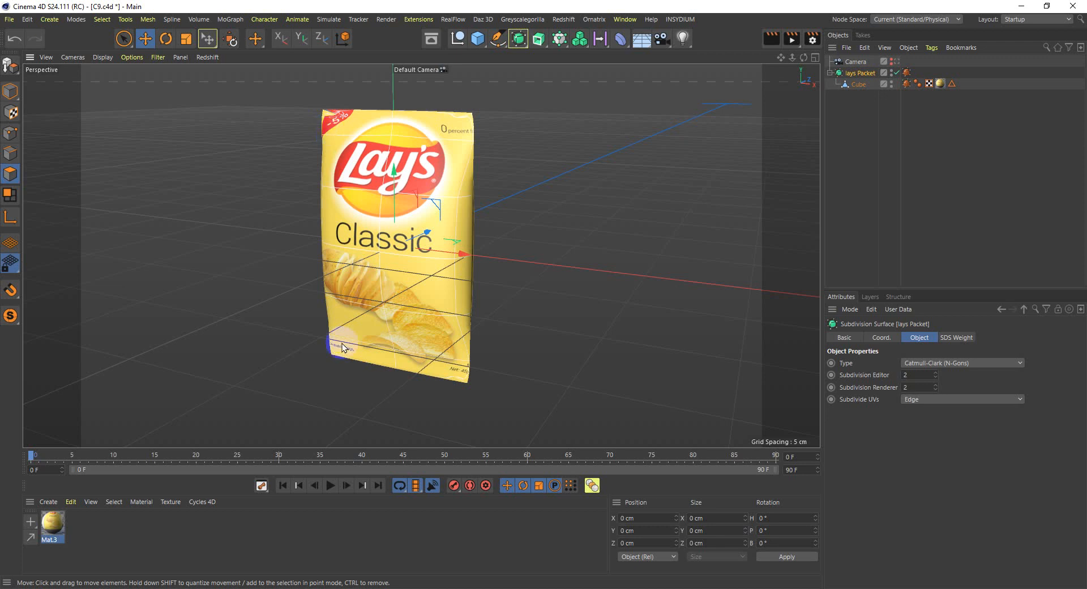
{"action": "left_click", "coordinate": [433, 588]}
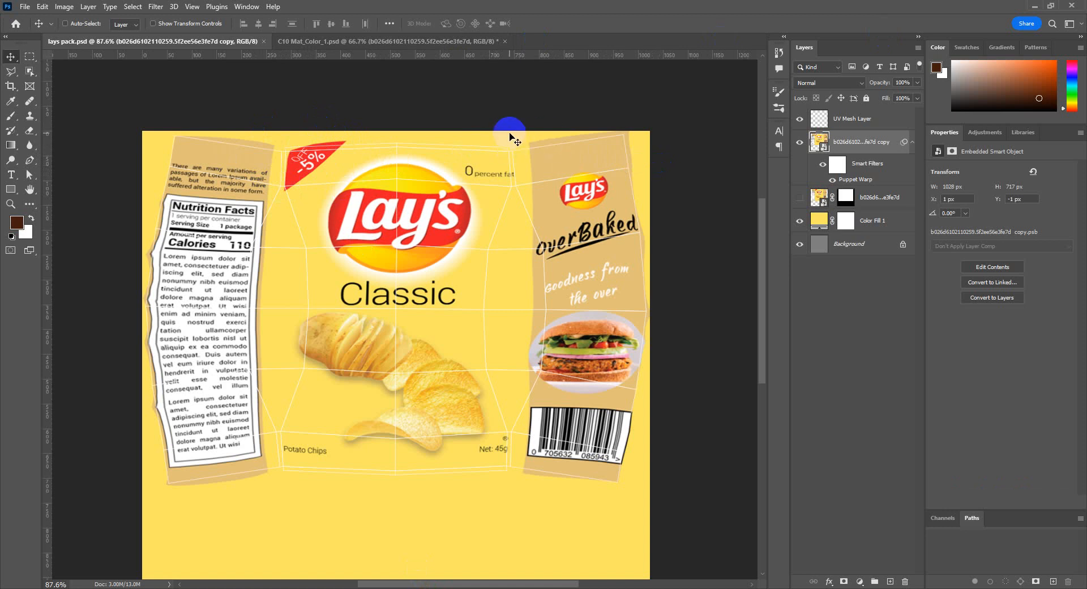
{"action": "left_click", "coordinate": [1037, 6]}
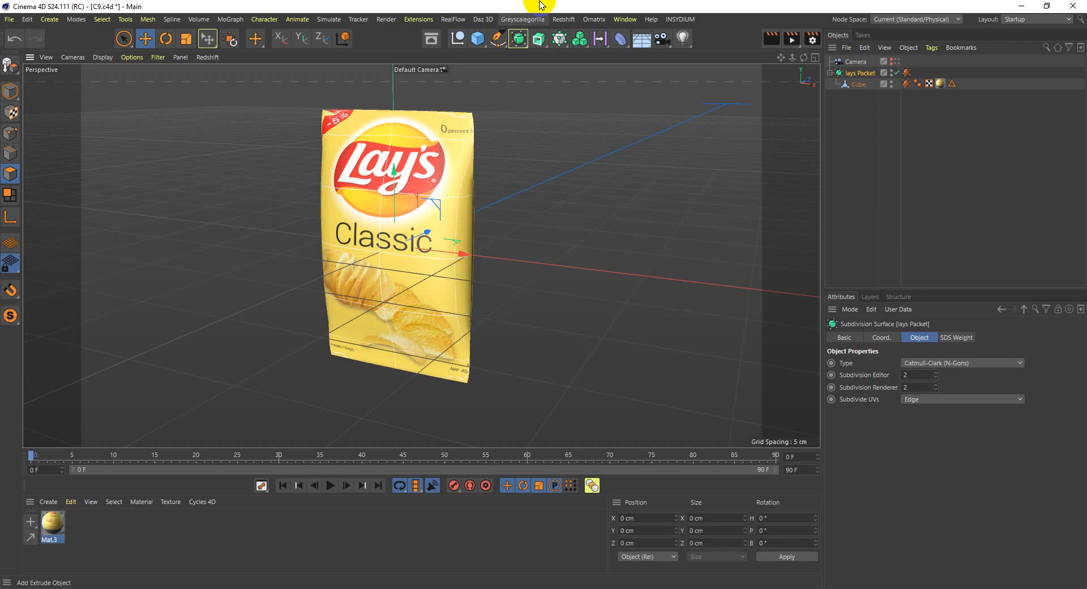
- Switch to Photoshop, hide the UV Mesh Layer in lays pack.psd and save the file
{"action": "left_click", "coordinate": [362, 508]}
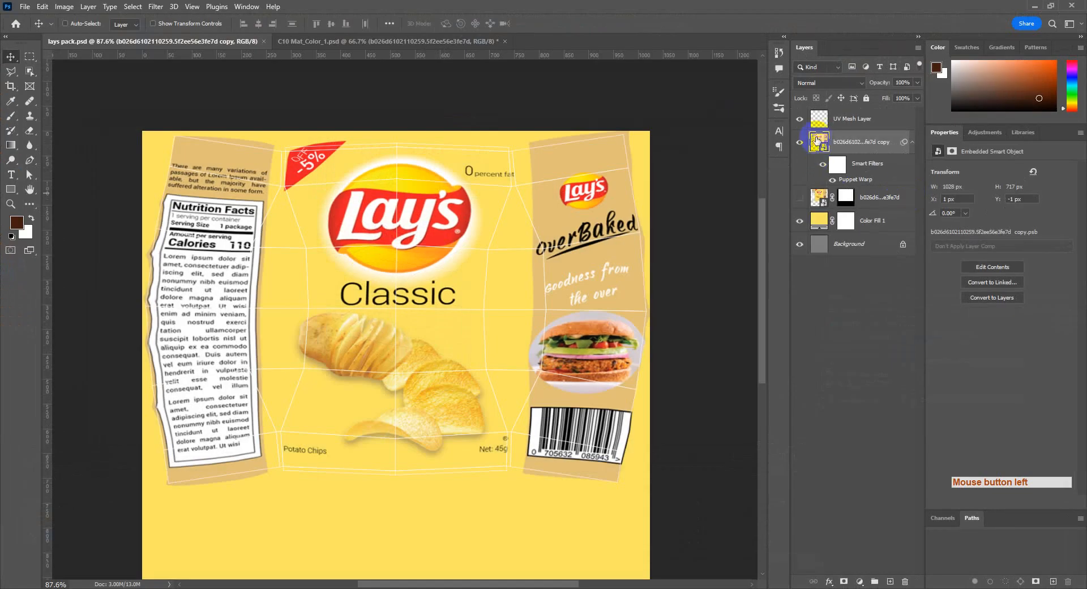
{"action": "left_click", "coordinate": [793, 117]}
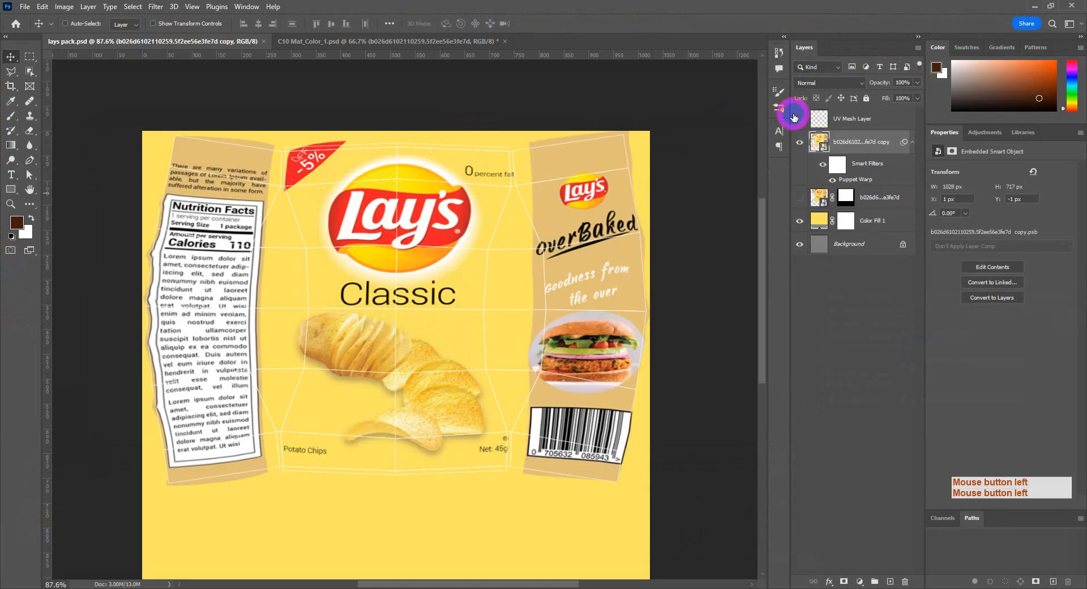
{"action": "key", "text": "ctrl+s"}
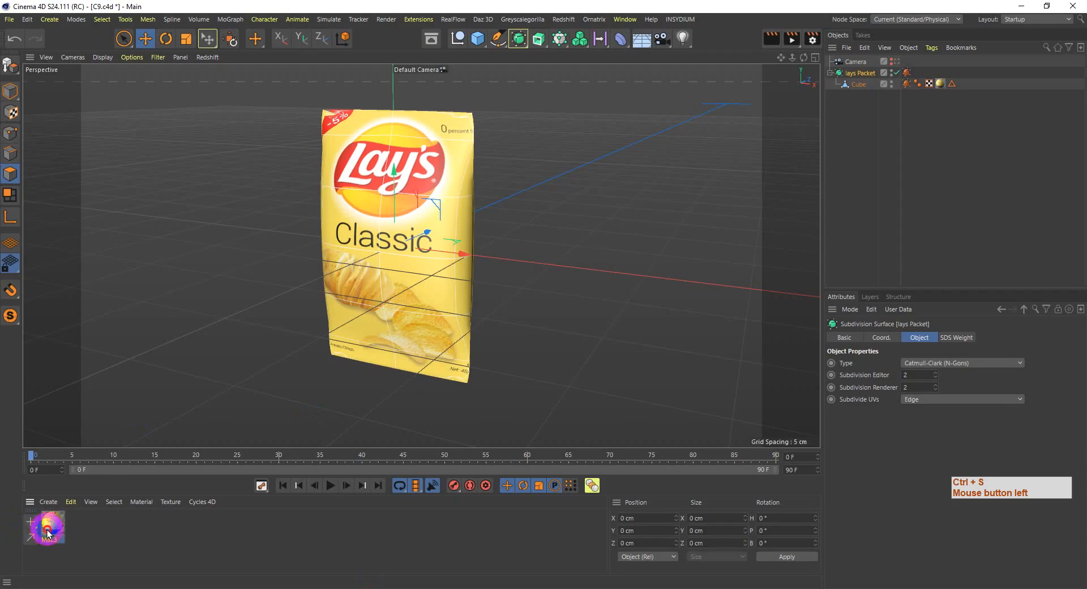
- Reload the saved version of lays pack.psd in Mat.3's color texture and close the material settings
{"action": "double_click", "coordinate": [47, 526]}
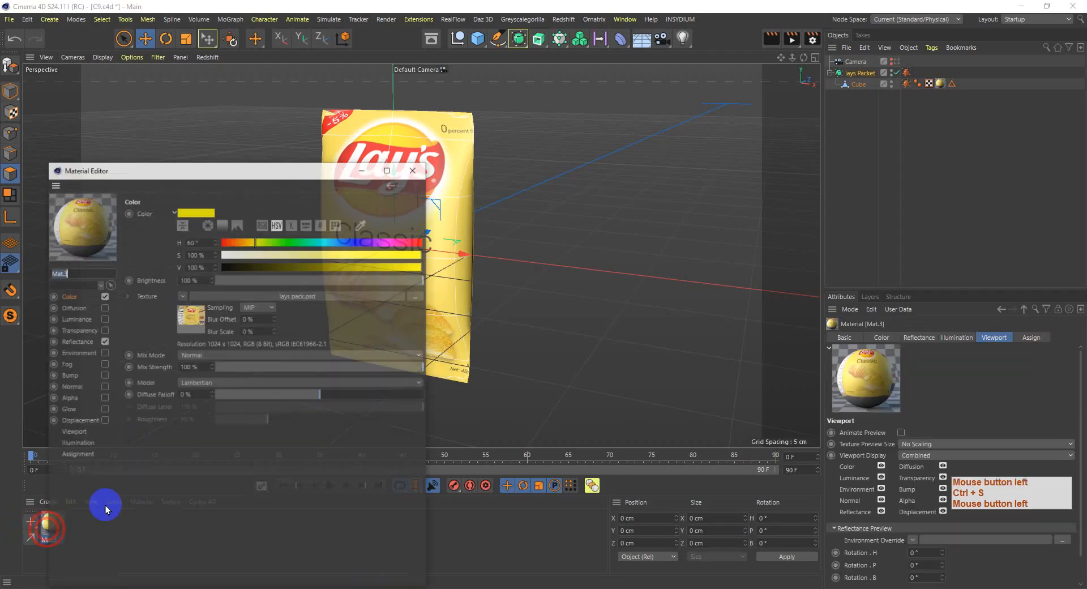
{"action": "left_click", "coordinate": [184, 320]}
{"action": "left_click", "coordinate": [229, 210]}
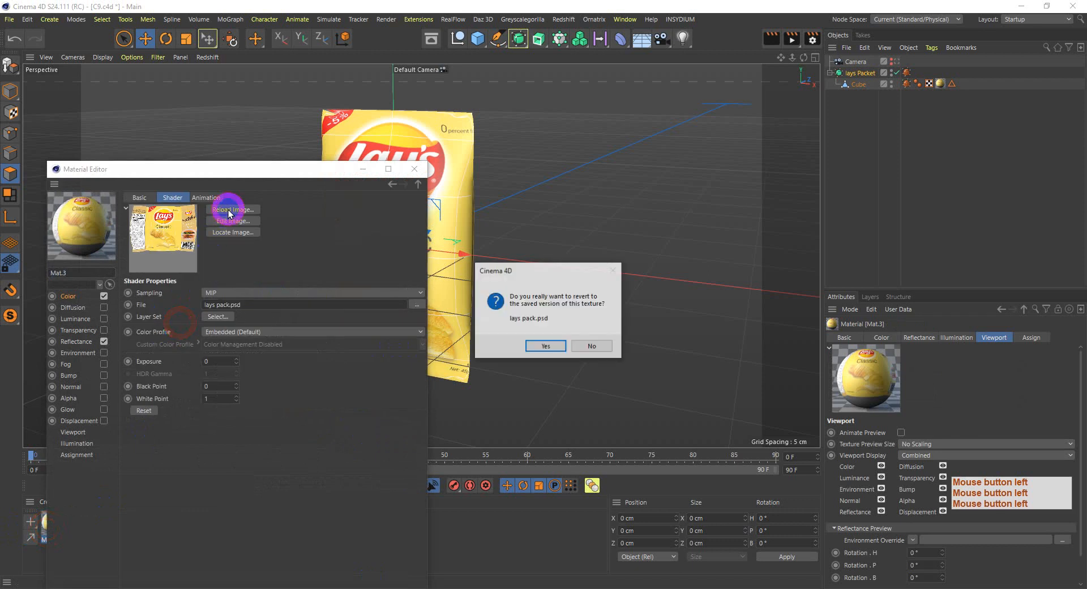
{"action": "left_click", "coordinate": [545, 346]}
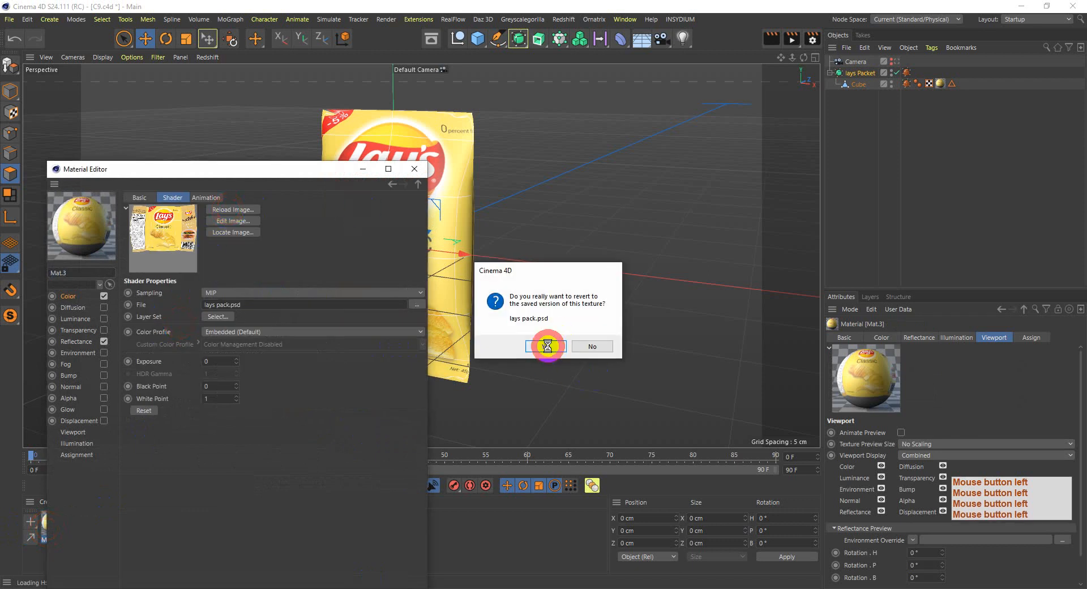
{"action": "left_click", "coordinate": [417, 172]}
{"action": "left_click_drag", "start_coordinate": [344, 273], "coordinate": [398, 272], "text": "alt"}
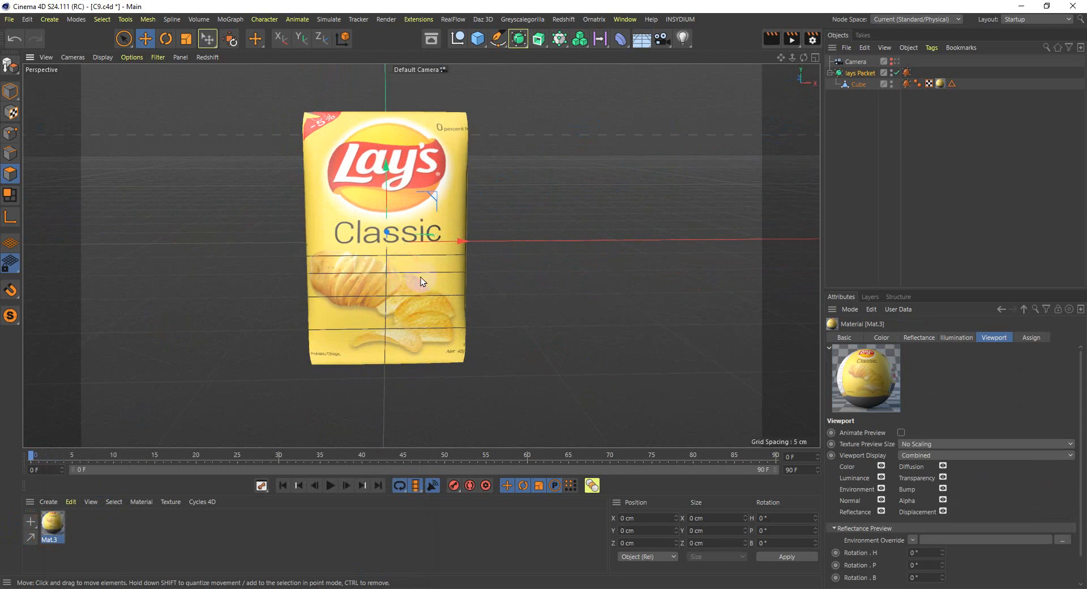
- Reopen the Mat.3 material beside the packet and add a GGX layer to its Reflectance channel
{"action": "double_click", "coordinate": [50, 519]}
{"action": "left_click_drag", "start_coordinate": [284, 169], "coordinate": [883, 131]}
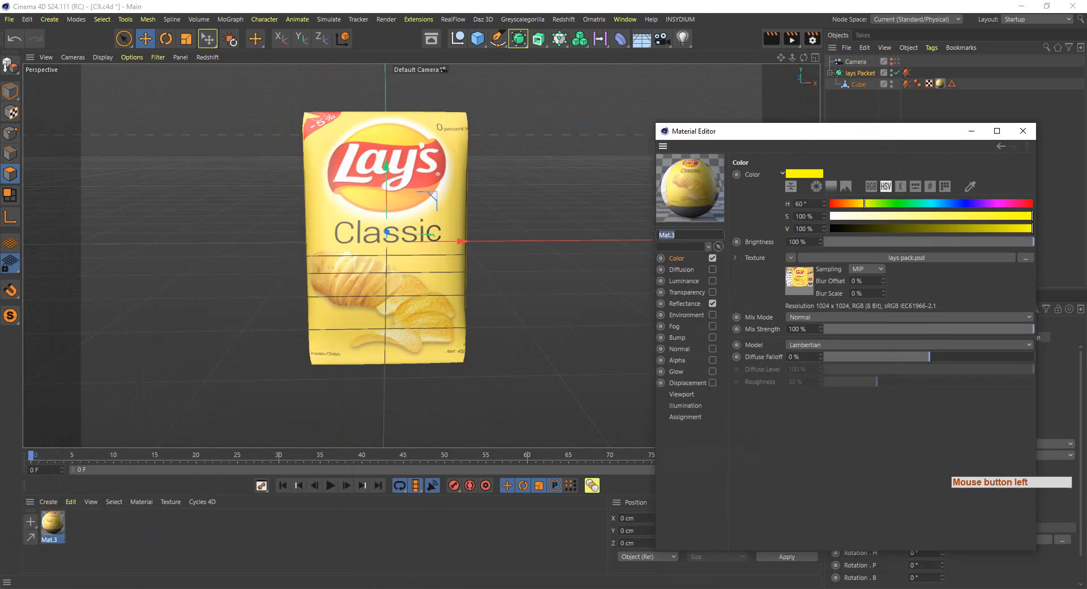
{"action": "left_click", "coordinate": [52, 523]}
{"action": "left_click", "coordinate": [53, 523]}
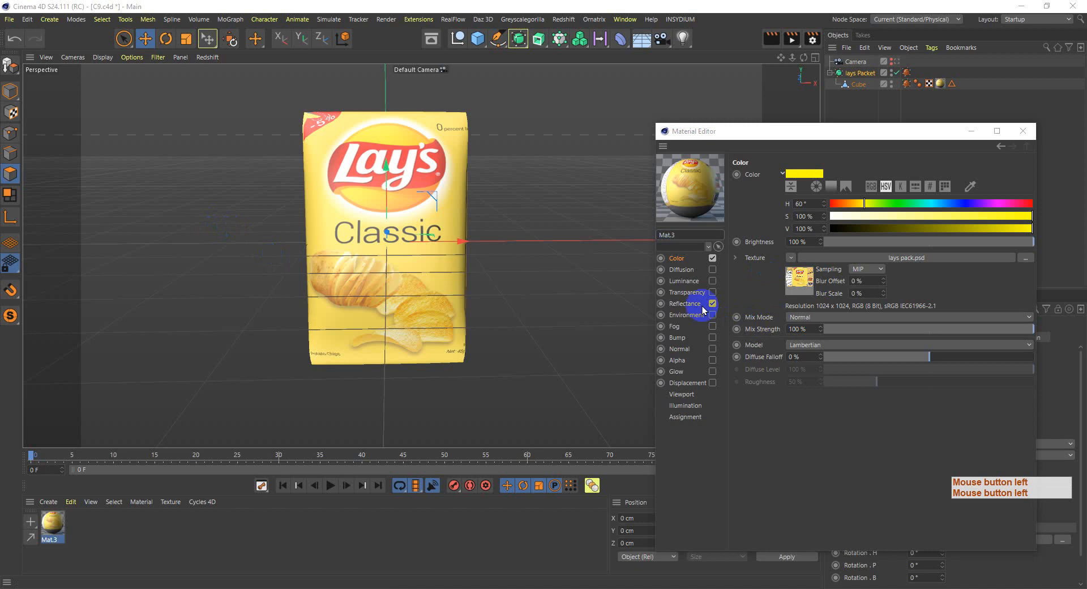
{"action": "left_click", "coordinate": [687, 304]}
{"action": "left_click", "coordinate": [745, 200]}
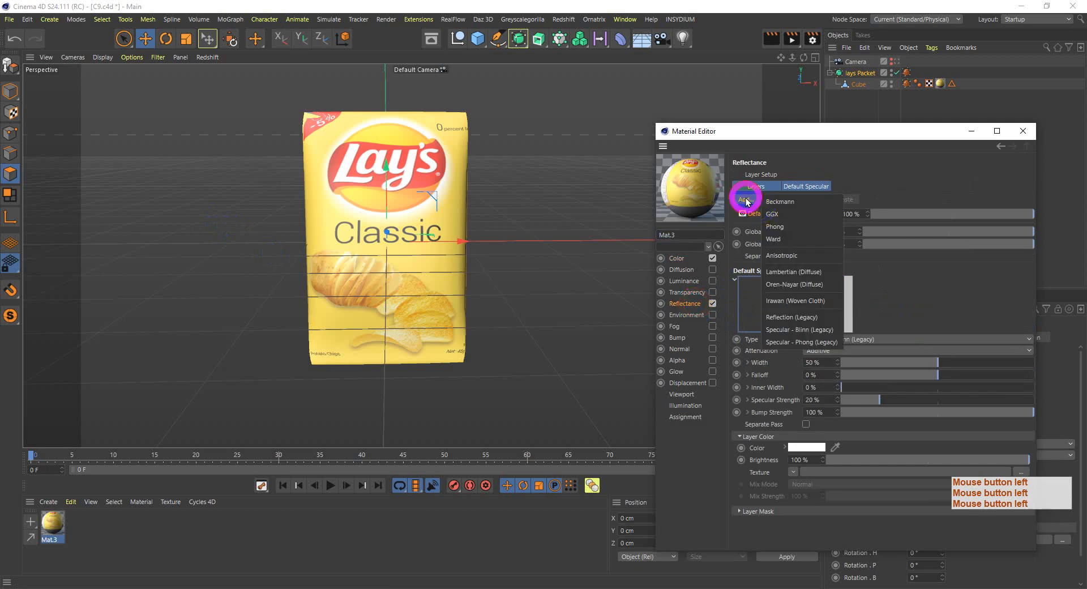
{"action": "left_click", "coordinate": [775, 207]}
{"action": "key", "text": "ctrl+z"}
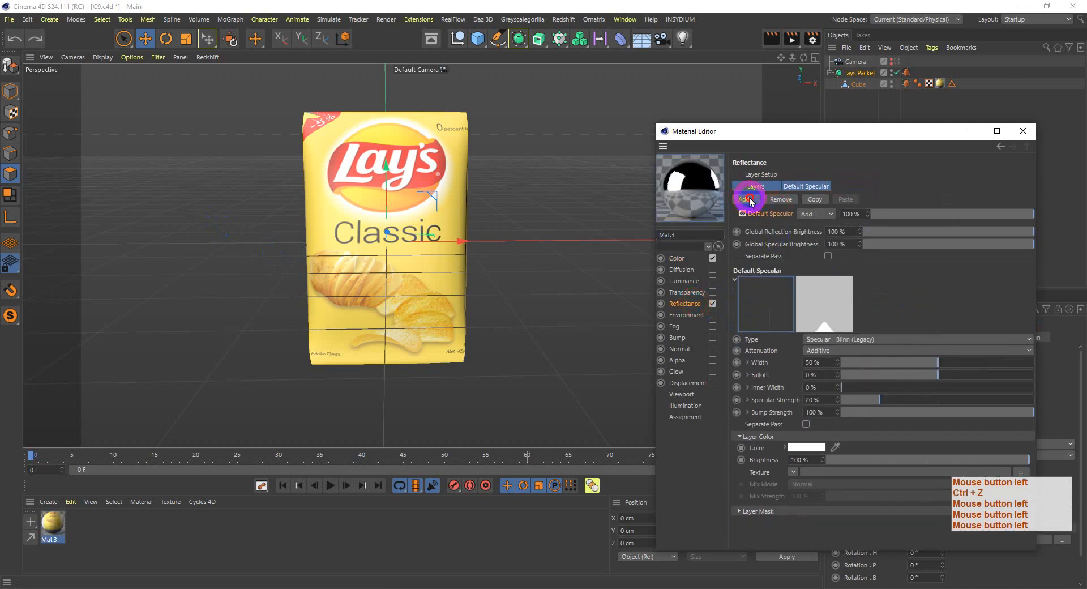
{"action": "left_click", "coordinate": [745, 199]}
{"action": "left_click", "coordinate": [864, 256]}
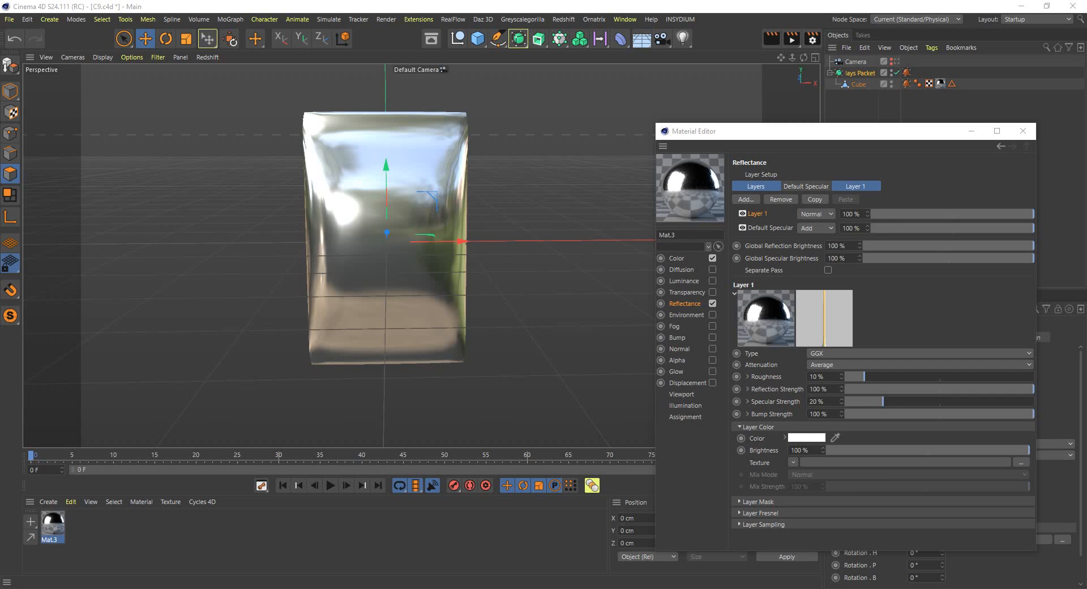
- Set the GGX reflectance layer's attenuation to Additive and check the packet from the side
{"action": "left_click", "coordinate": [828, 364]}
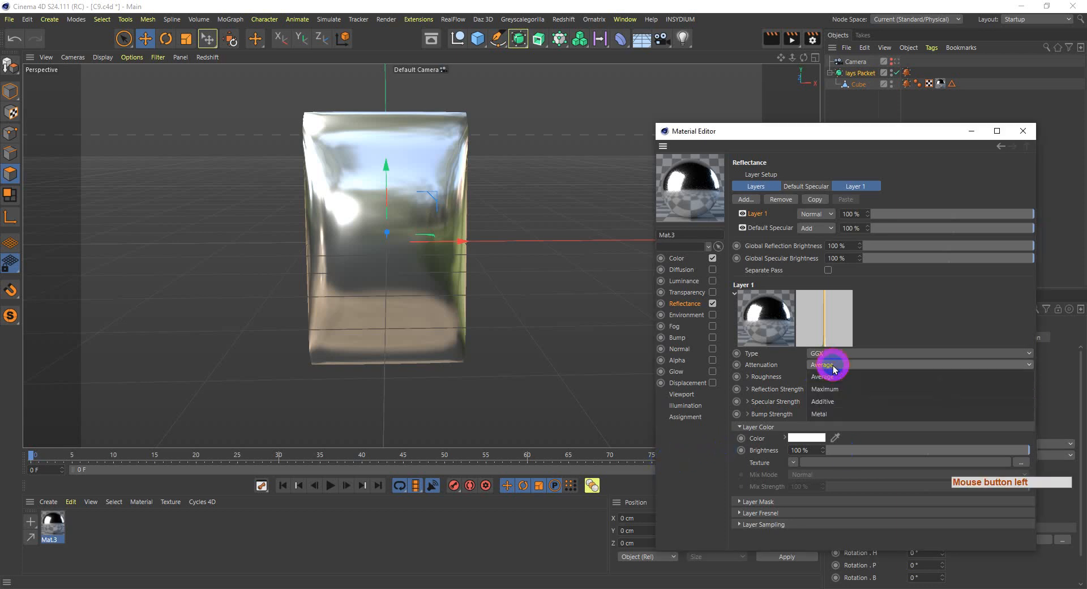
{"action": "left_click", "coordinate": [842, 403]}
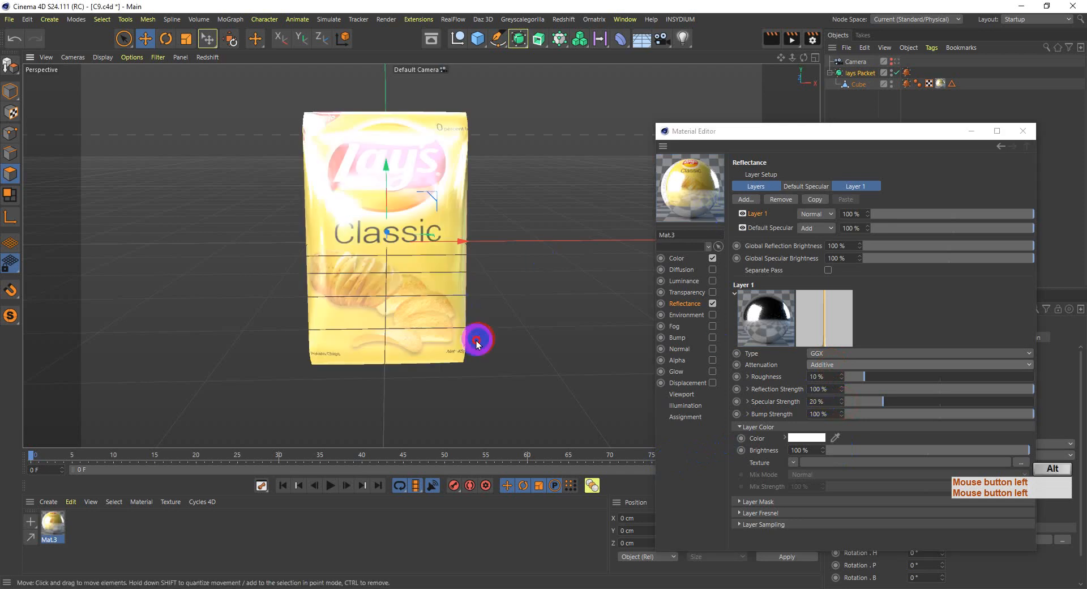
{"action": "left_click_drag", "start_coordinate": [478, 337], "coordinate": [391, 339], "text": "alt"}
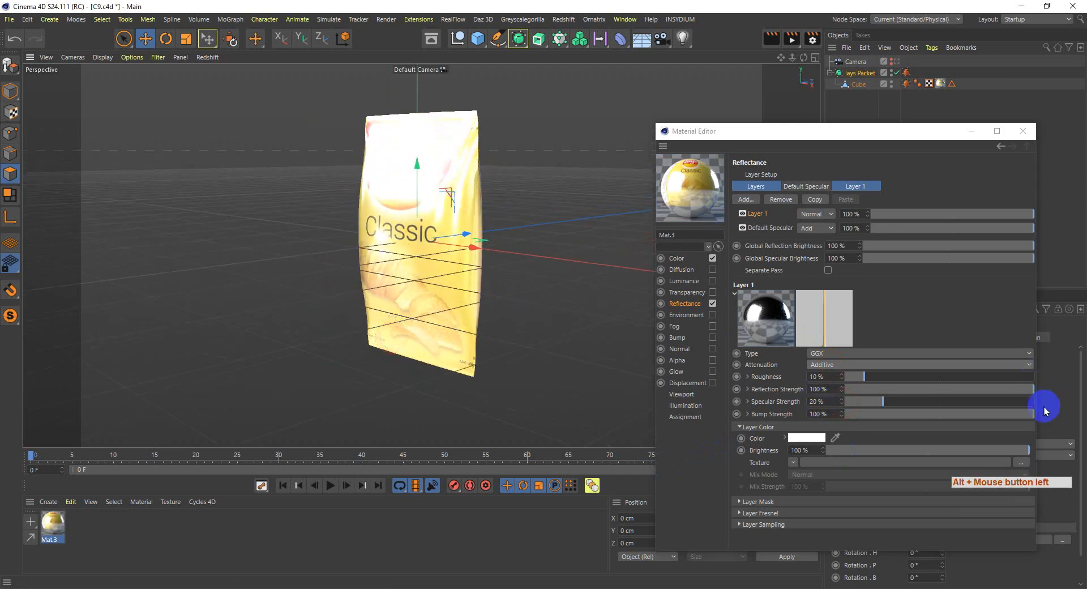
- Lower the reflectance layer's Reflection Strength to 2% and Specular Strength to 2%, checking the shine on the packet
{"action": "left_click_drag", "start_coordinate": [1022, 395], "coordinate": [880, 395]}
{"action": "left_click_drag", "start_coordinate": [460, 330], "coordinate": [504, 332], "text": "alt"}
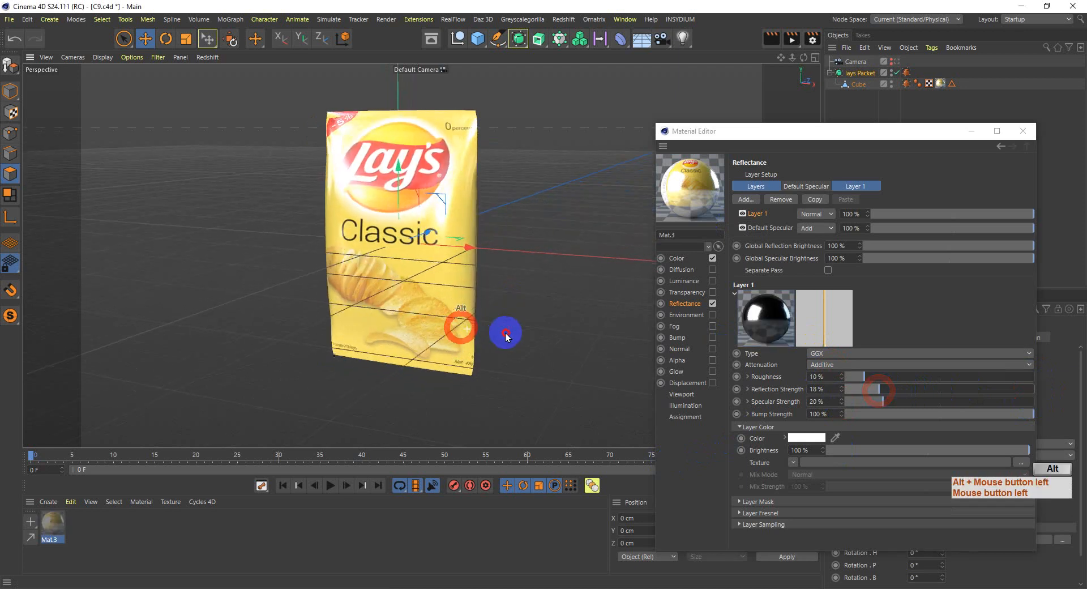
{"action": "left_click", "coordinate": [879, 391]}
{"action": "mouse_move", "coordinate": [879, 391]}
{"action": "left_mouse_down"}
{"action": "mouse_move", "coordinate": [861, 390]}
{"action": "mouse_move", "coordinate": [866, 403]}
{"action": "left_mouse_up"}
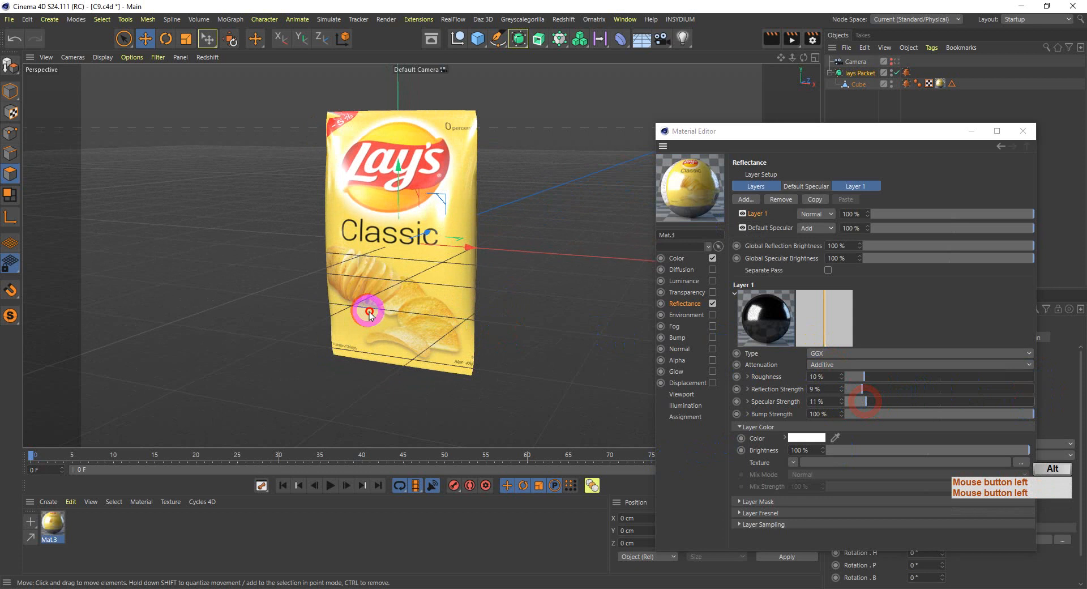
{"action": "left_click_drag", "start_coordinate": [366, 310], "coordinate": [415, 315], "text": "alt"}
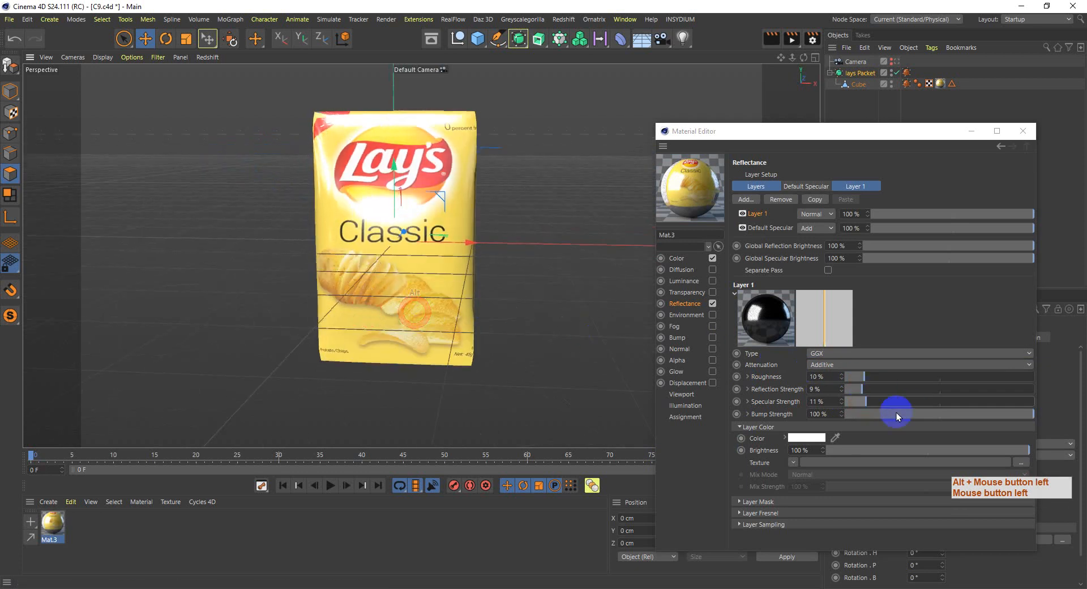
{"action": "mouse_move", "coordinate": [857, 402]}
{"action": "left_mouse_down"}
{"action": "mouse_move", "coordinate": [849, 406]}
{"action": "mouse_move", "coordinate": [850, 389]}
{"action": "left_mouse_up"}
{"action": "mouse_move", "coordinate": [430, 329]}
{"action": "left_mouse_down", "text": "alt"}
{"action": "mouse_move", "coordinate": [482, 330]}
{"action": "mouse_move", "coordinate": [465, 313]}
{"action": "mouse_move", "coordinate": [401, 345]}
{"action": "mouse_move", "coordinate": [419, 318]}
{"action": "left_mouse_up", "text": "alt"}
- Try other roughness levels on the reflectance layer, and set its Roughness to 10%
{"action": "left_click_drag", "start_coordinate": [864, 377], "coordinate": [875, 376]}
{"action": "left_click_drag", "start_coordinate": [430, 334], "coordinate": [455, 338], "text": "alt"}
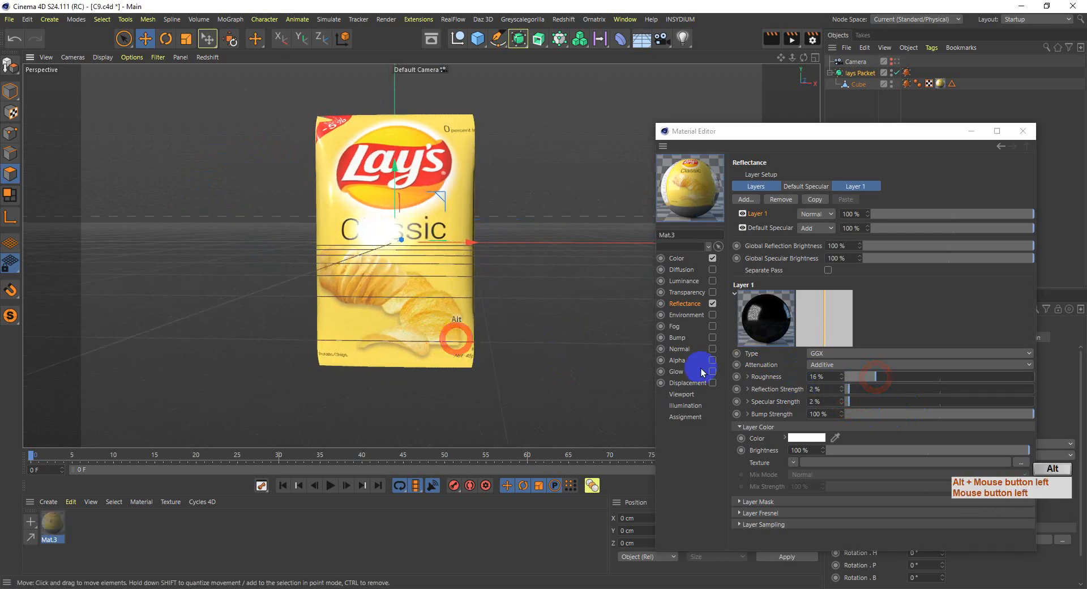
{"action": "right_click", "coordinate": [843, 376]}
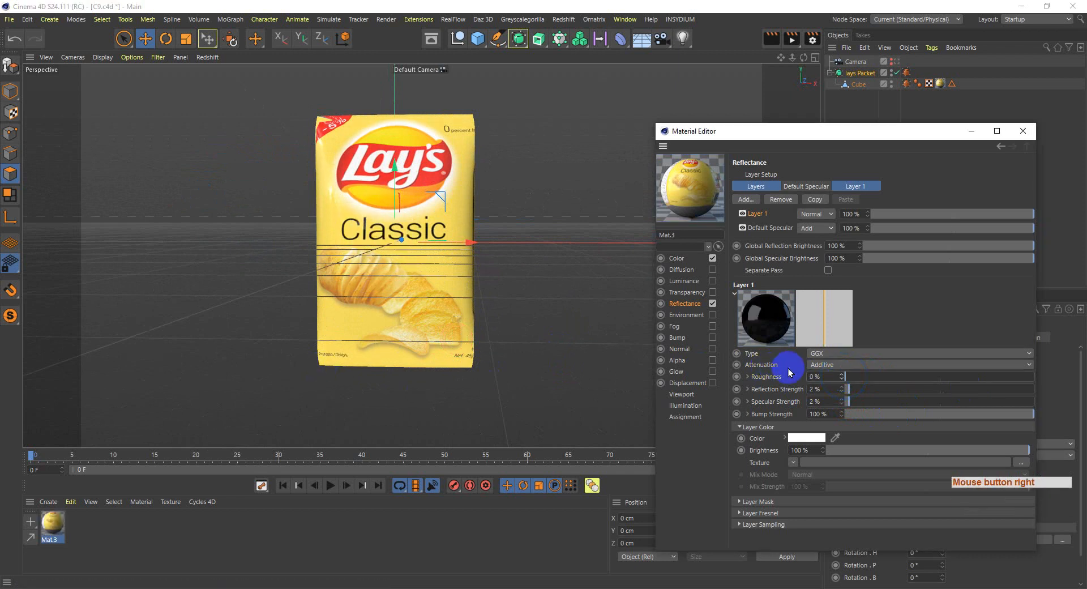
{"action": "left_click", "coordinate": [824, 376]}
{"action": "key", "text": "KP_1"}
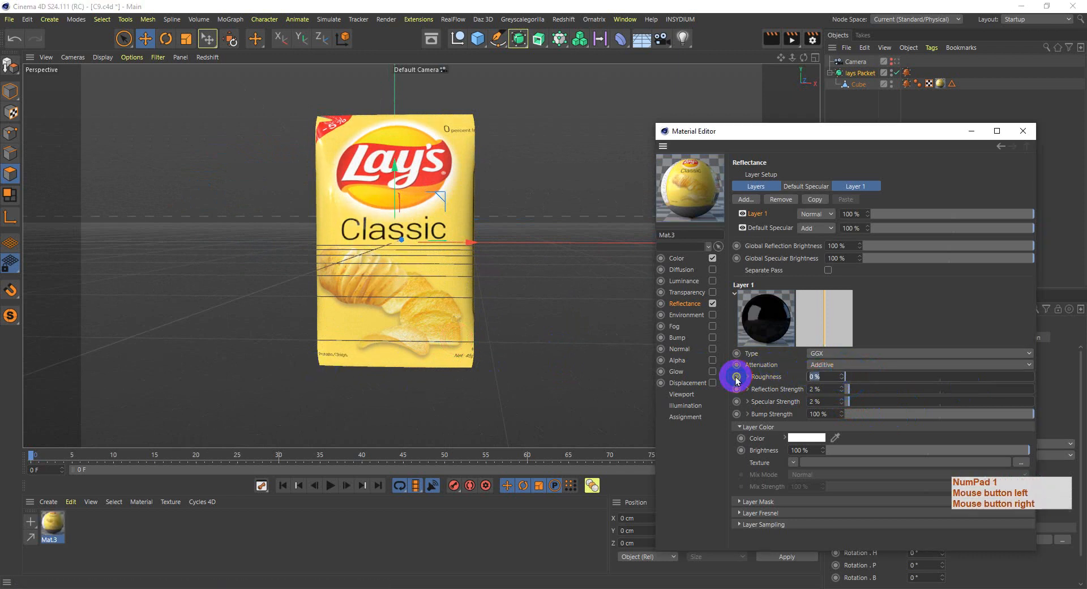
{"action": "type", "text": "0"}
{"action": "key", "text": "Return"}
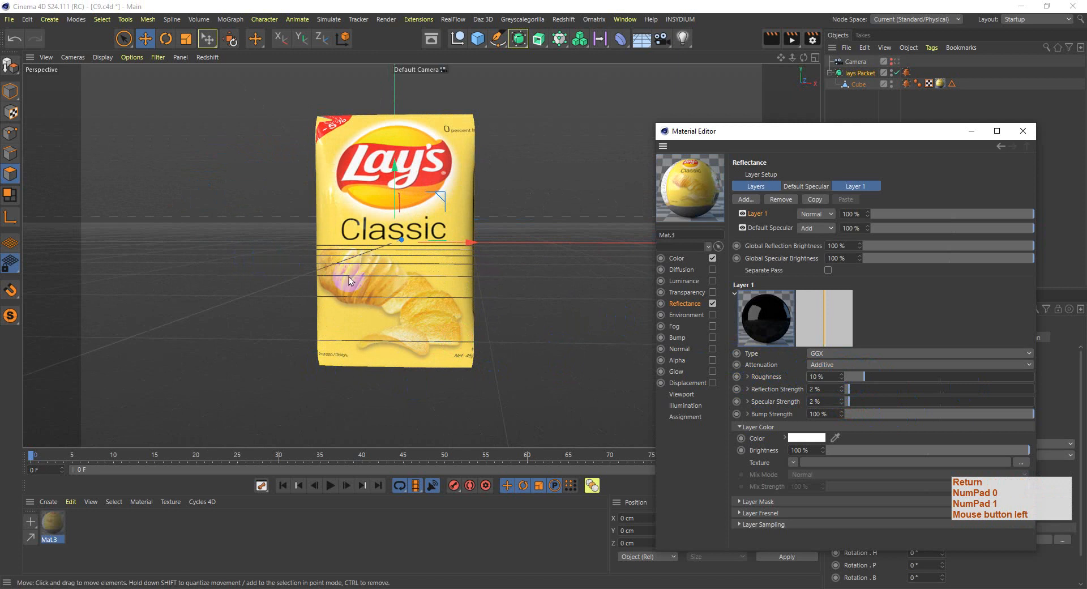
{"action": "left_click_drag", "start_coordinate": [384, 294], "coordinate": [461, 272], "text": "alt"}
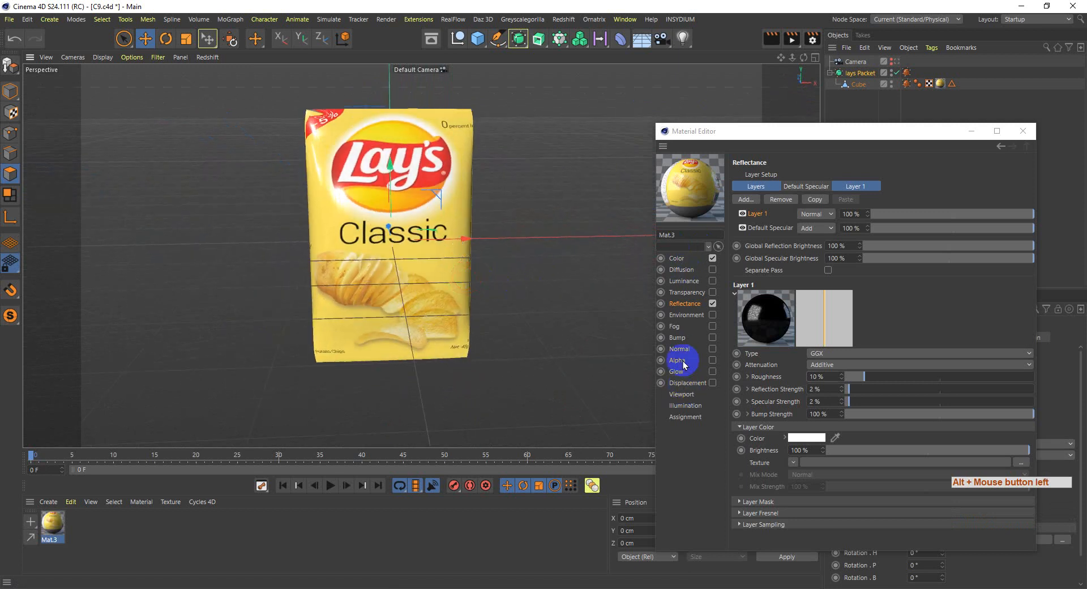
{"action": "left_click_drag", "start_coordinate": [484, 334], "coordinate": [455, 342], "text": "alt"}
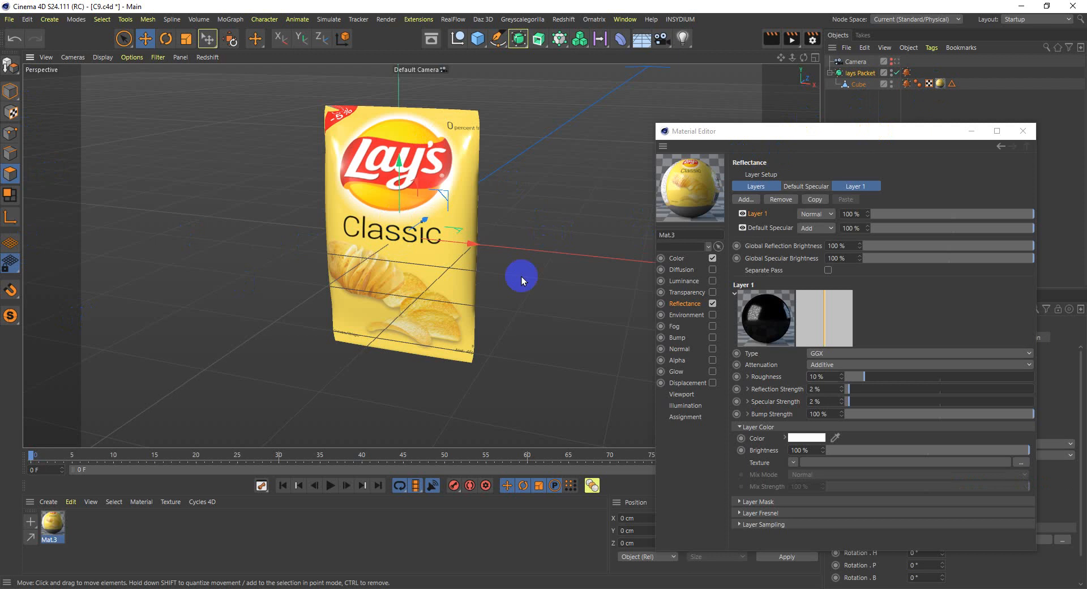
{"action": "left_click_drag", "start_coordinate": [509, 287], "coordinate": [446, 283], "text": "alt"}
{"action": "left_click_drag", "start_coordinate": [821, 135], "coordinate": [495, 242]}
{"action": "key", "text": "ctrl+z"}
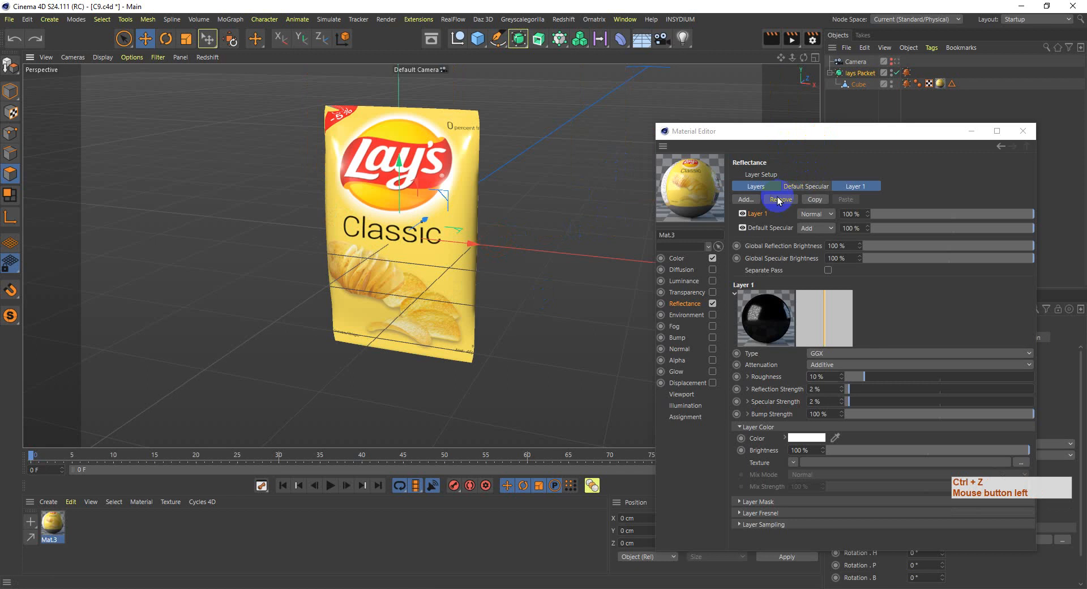
- Change the base color in Mat.3's Color channel to red with a hue of 351°
{"action": "left_click", "coordinate": [676, 258]}
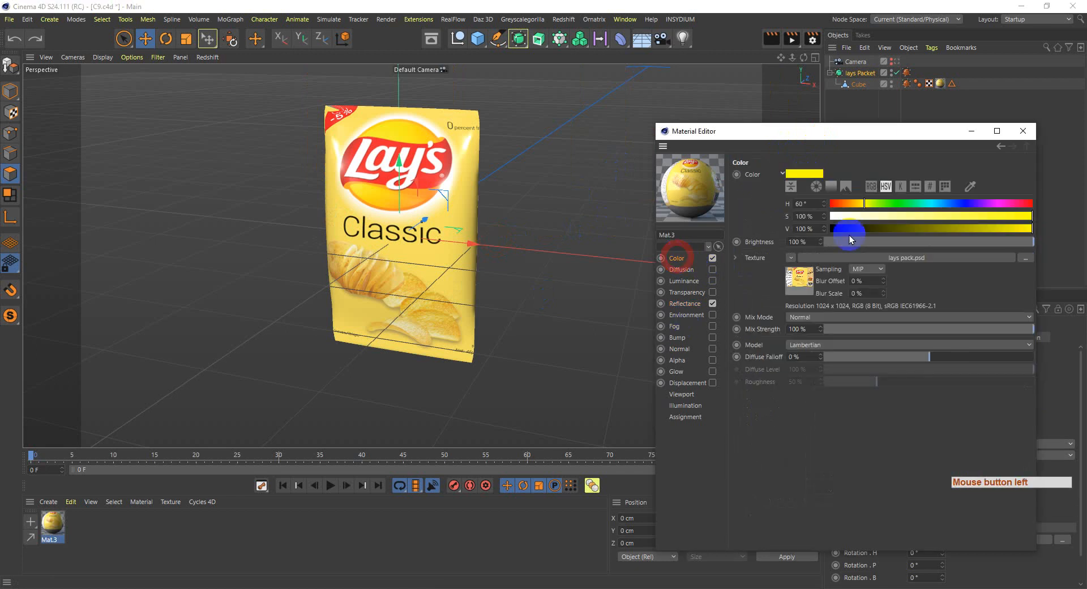
{"action": "left_click", "coordinate": [982, 204]}
{"action": "left_click_drag", "start_coordinate": [982, 204], "coordinate": [1040, 218]}
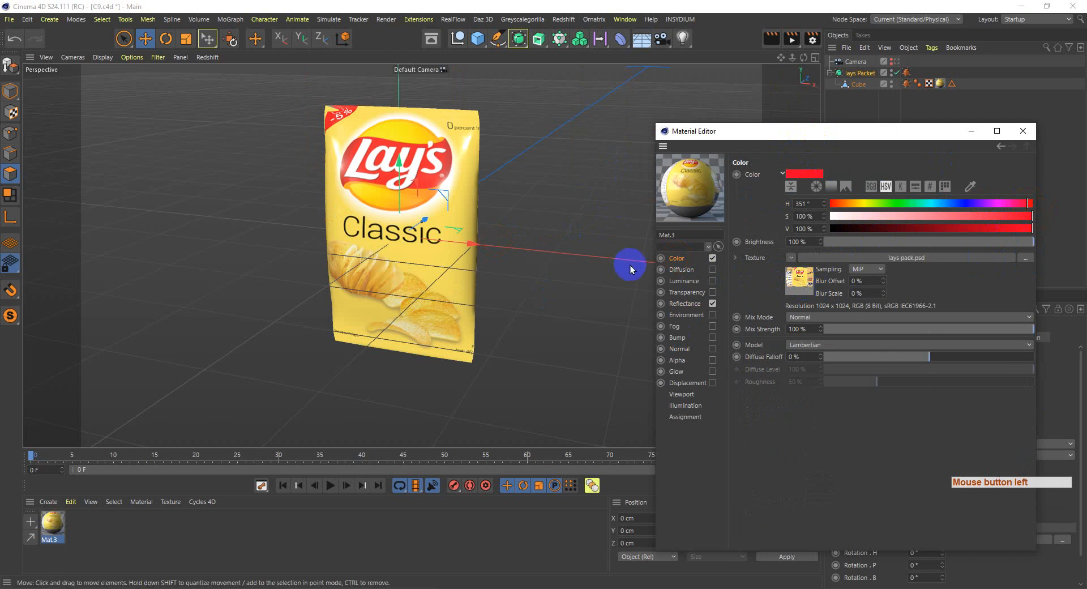
{"action": "left_click", "coordinate": [791, 258]}
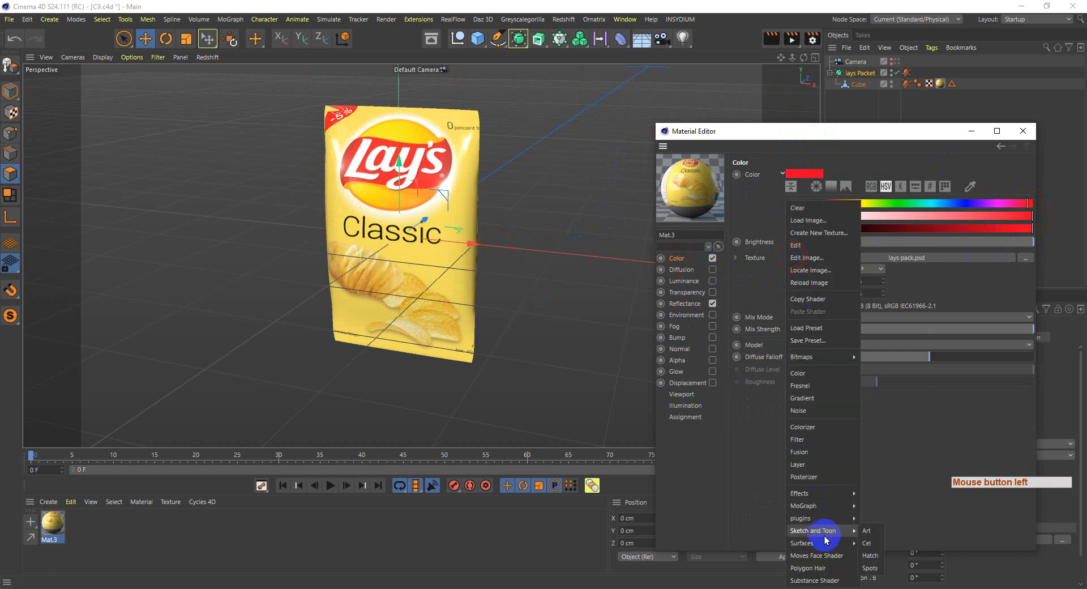
{"action": "left_click", "coordinate": [831, 501]}
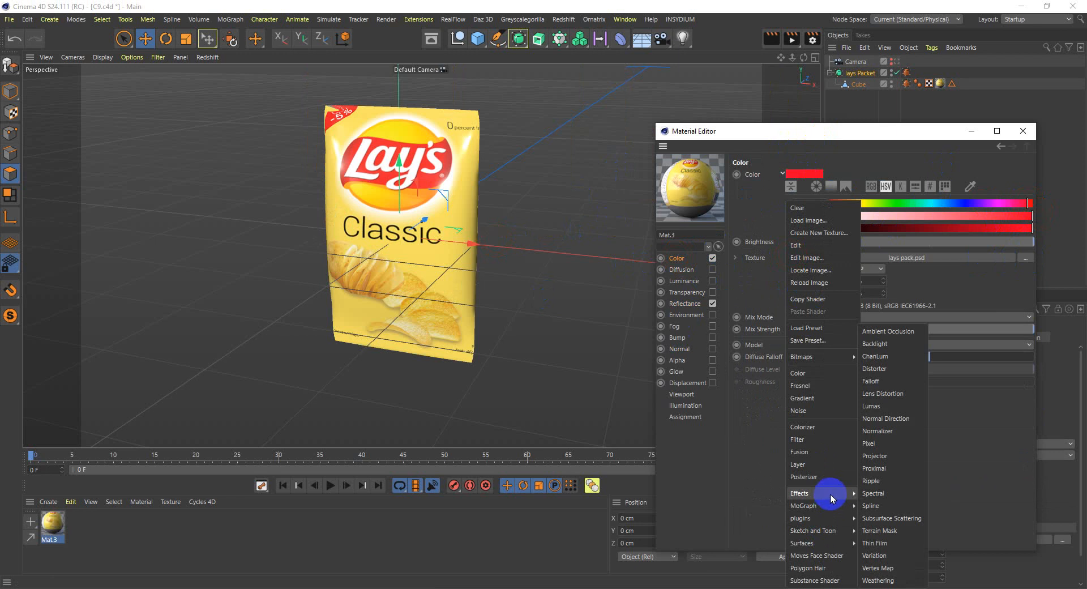
{"action": "left_click", "coordinate": [989, 376]}
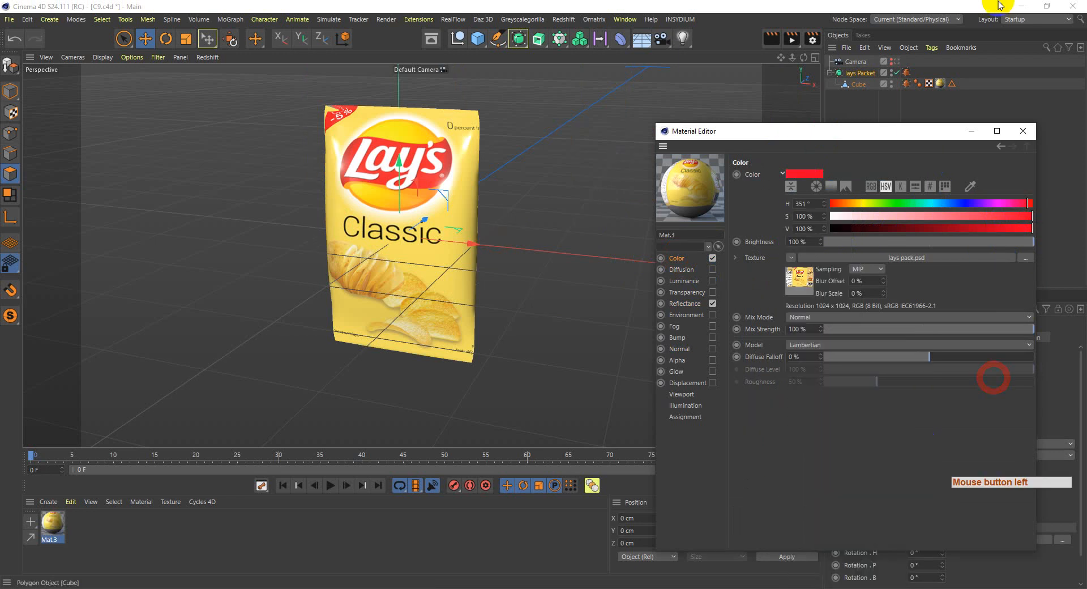
- Switch to Chrome, check the Materials part of the Professional Course Outlines spreadsheet, and return to Cinema 4D
{"action": "left_click", "coordinate": [1021, 5]}
{"action": "left_click", "coordinate": [1034, 6]}
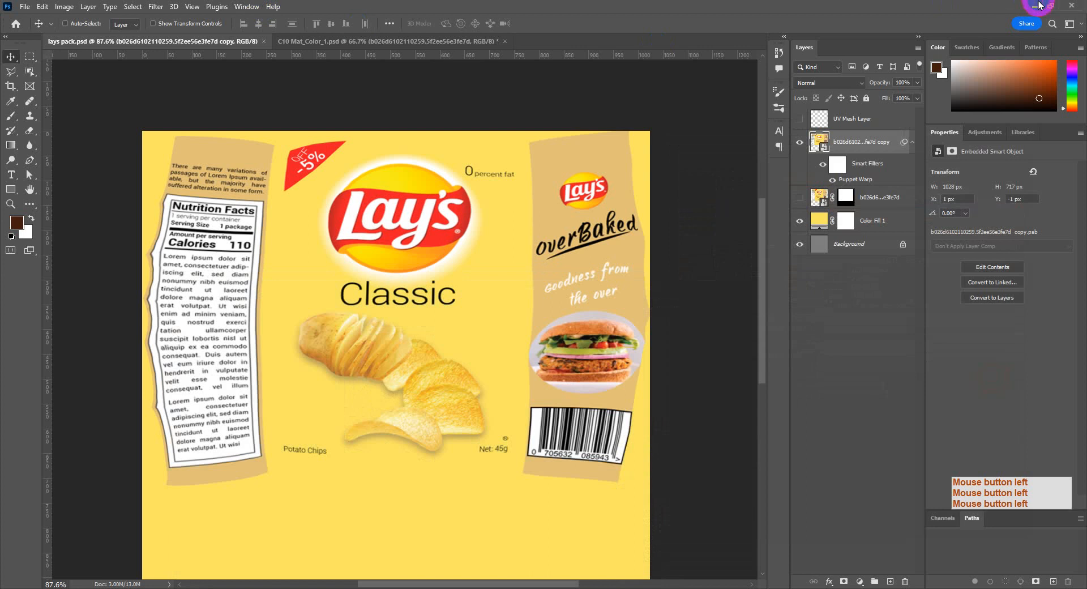
{"action": "left_click", "coordinate": [323, 588]}
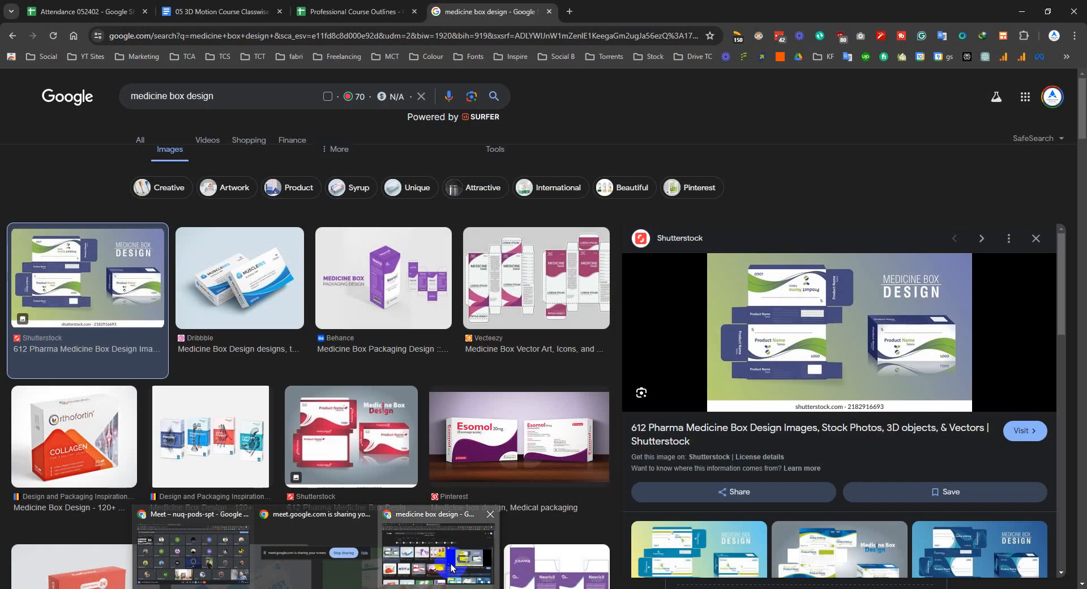
{"action": "left_click", "coordinate": [451, 562]}
{"action": "left_click", "coordinate": [231, 8]}
{"action": "left_click", "coordinate": [325, 8]}
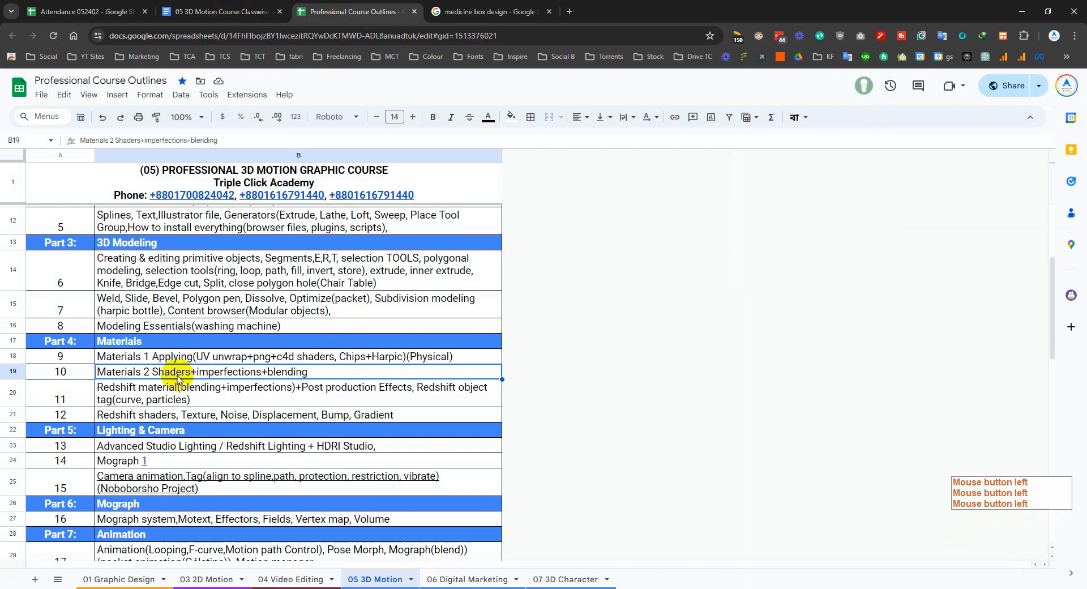
{"action": "left_click", "coordinate": [429, 588]}
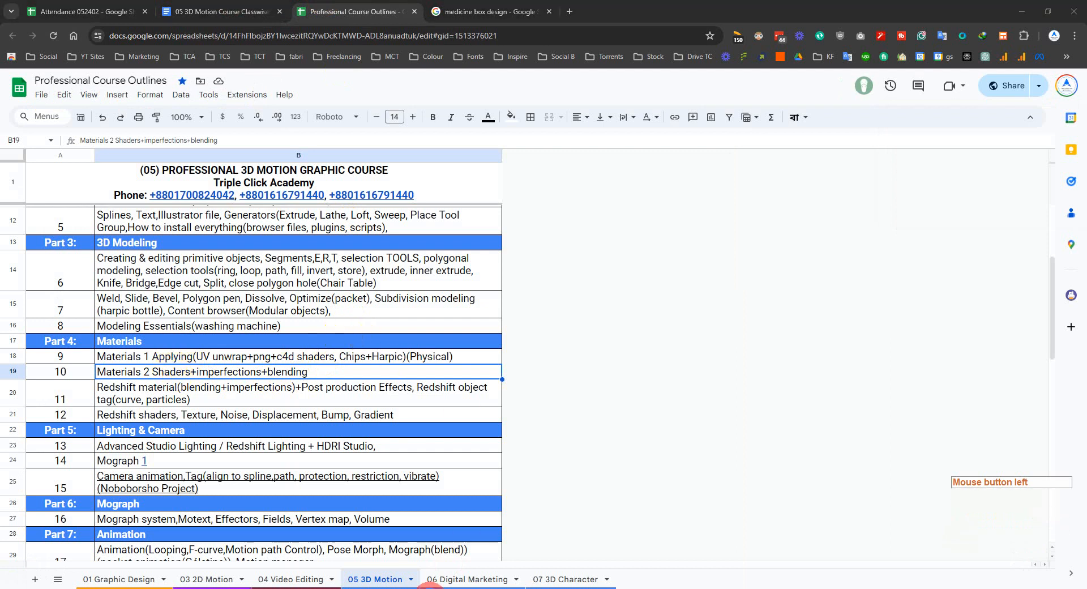
{"action": "left_click", "coordinate": [370, 588]}
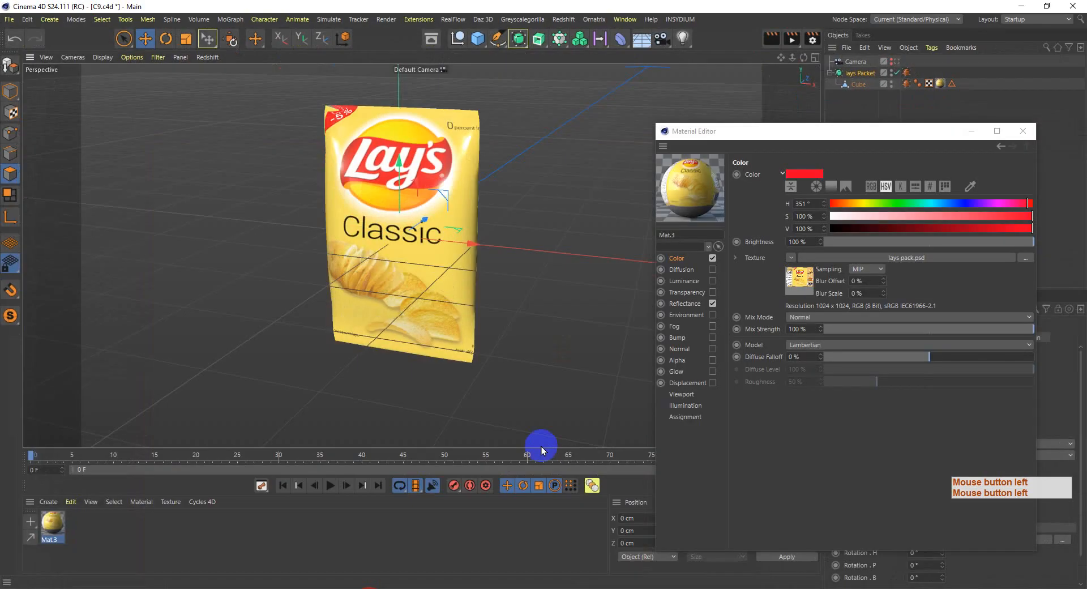
{"action": "left_click", "coordinate": [790, 257]}
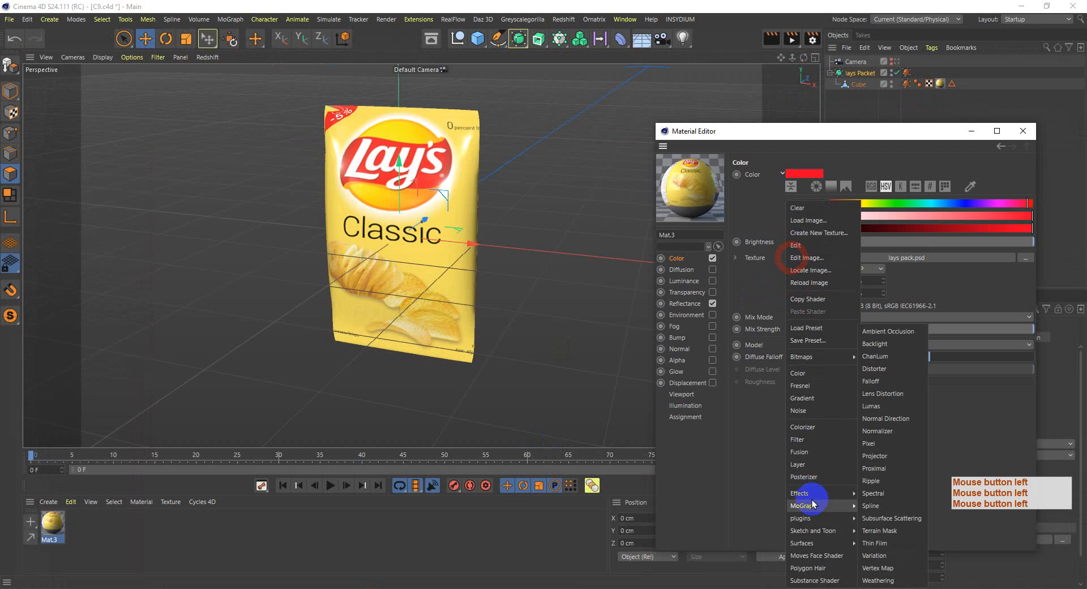
{"action": "mouse_move", "coordinate": [815, 492]}
{"action": "left_click", "coordinate": [943, 457]}
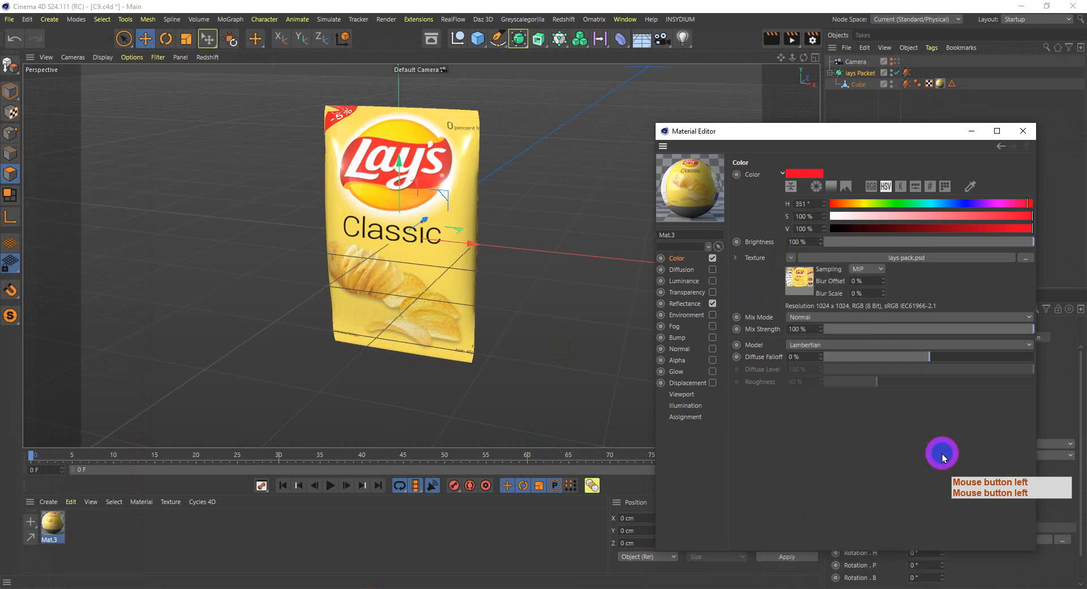
- Look through Mat.3's Reflectance layer texture shaders and its Color and Luminance channel settings
{"action": "left_click", "coordinate": [684, 303]}
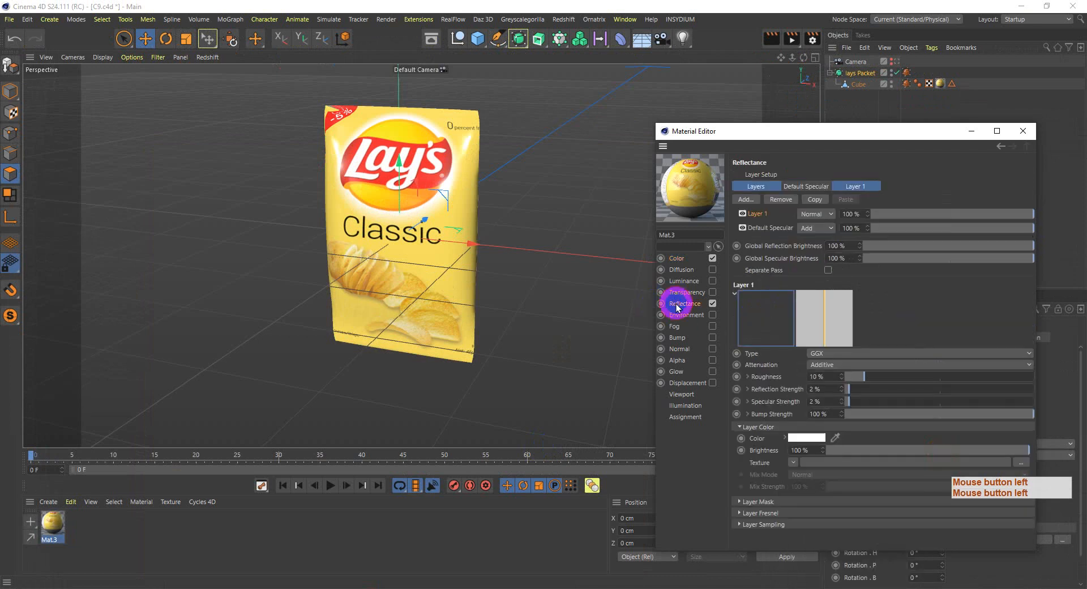
{"action": "left_click", "coordinate": [793, 462]}
{"action": "mouse_move", "coordinate": [829, 417]}
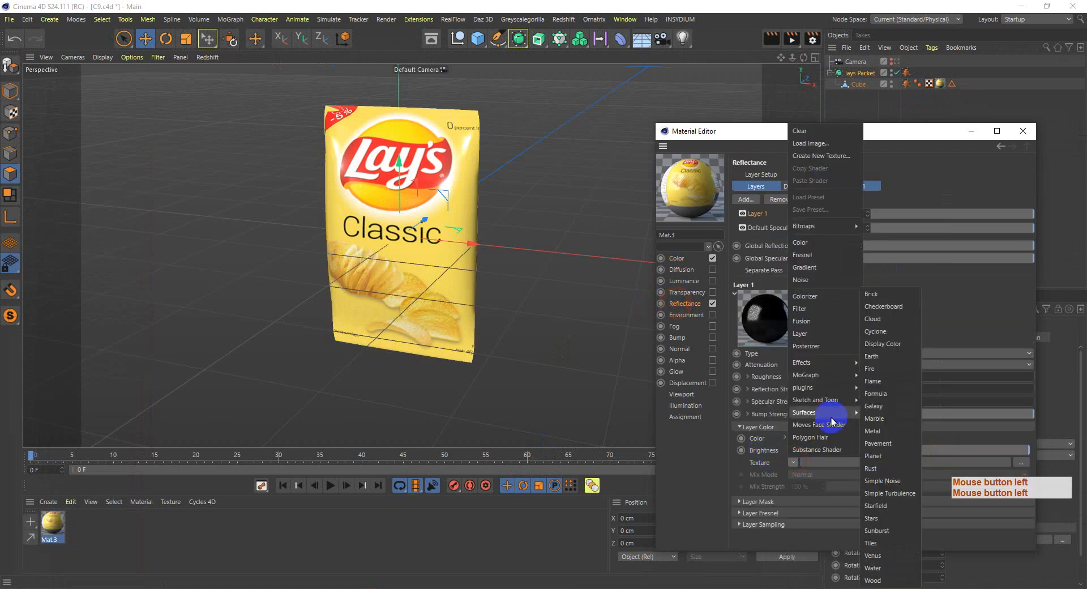
{"action": "left_click", "coordinate": [706, 488]}
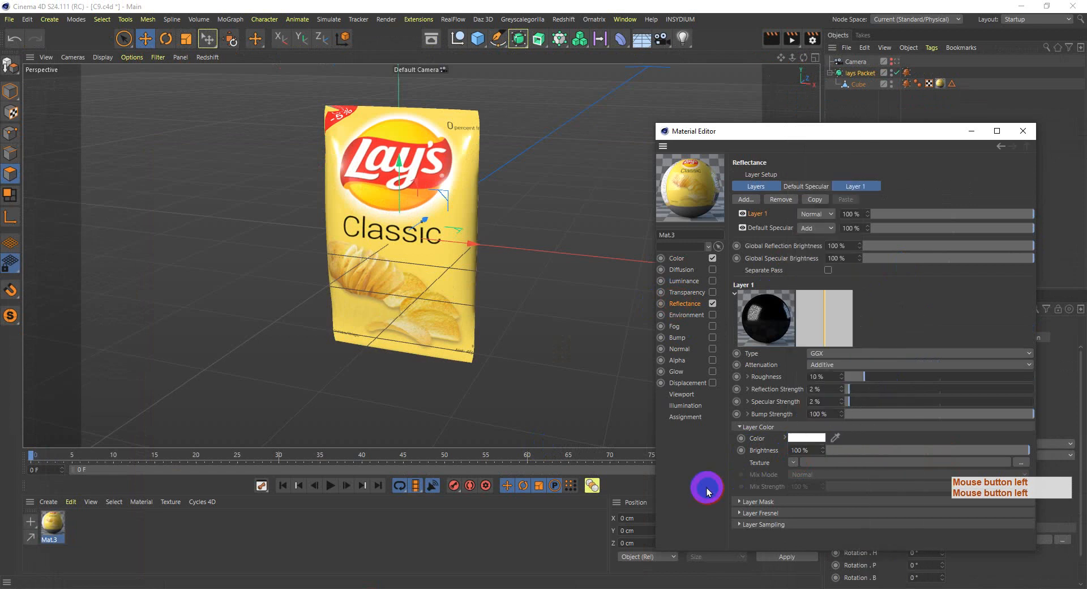
{"action": "left_click", "coordinate": [675, 258]}
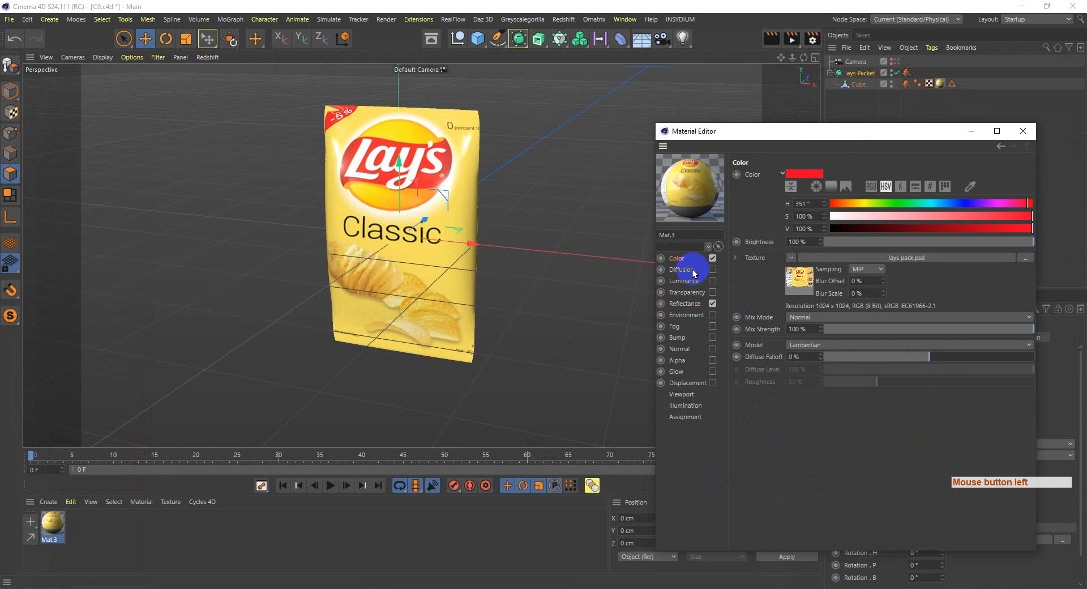
{"action": "left_click", "coordinate": [685, 281]}
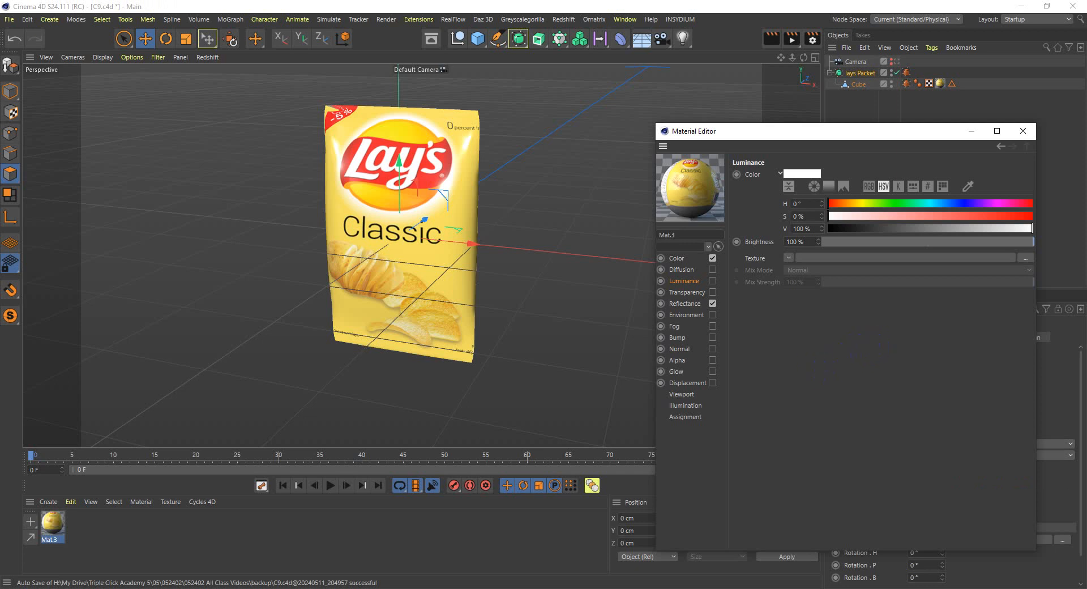
- Switch to Chrome and look over the Attendance 052402 spreadsheet
{"action": "left_click", "coordinate": [543, 587]}
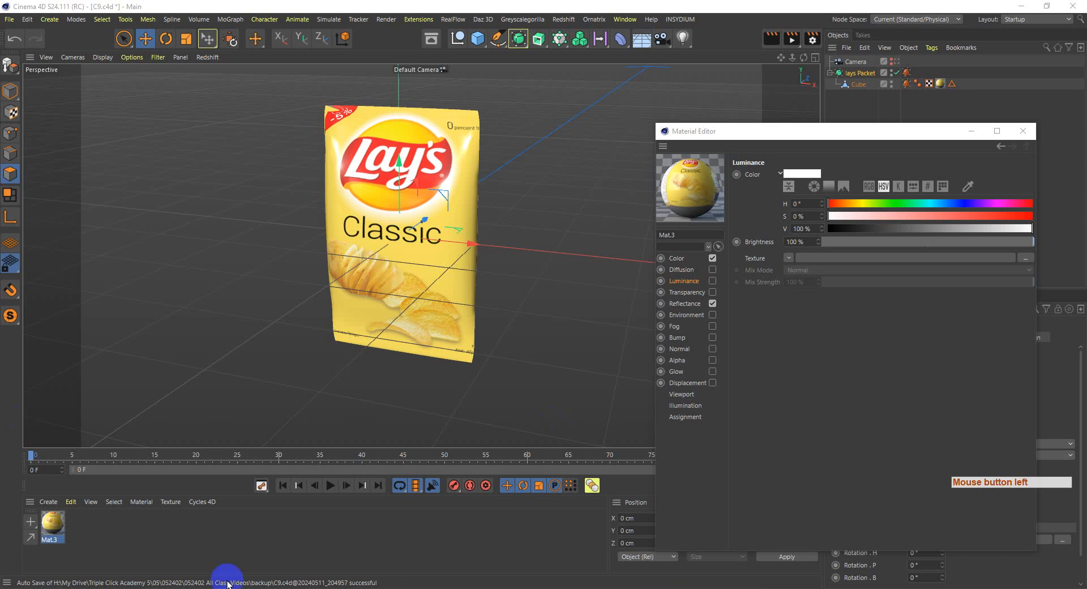
{"action": "left_click", "coordinate": [288, 587]}
{"action": "mouse_move", "coordinate": [315, 588]}
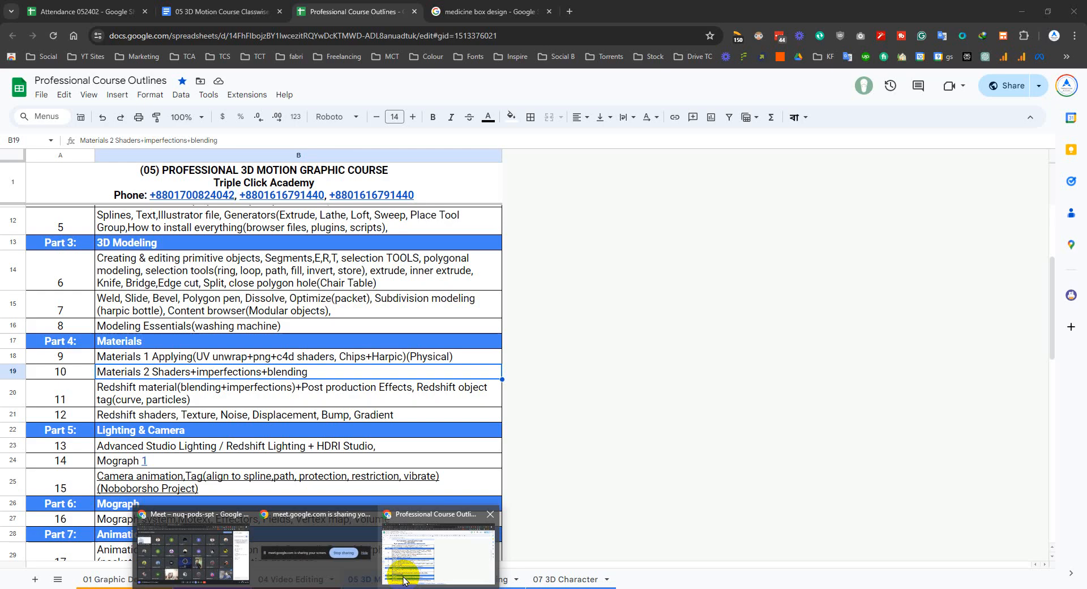
{"action": "left_click", "coordinate": [403, 578]}
{"action": "left_click", "coordinate": [63, 11]}
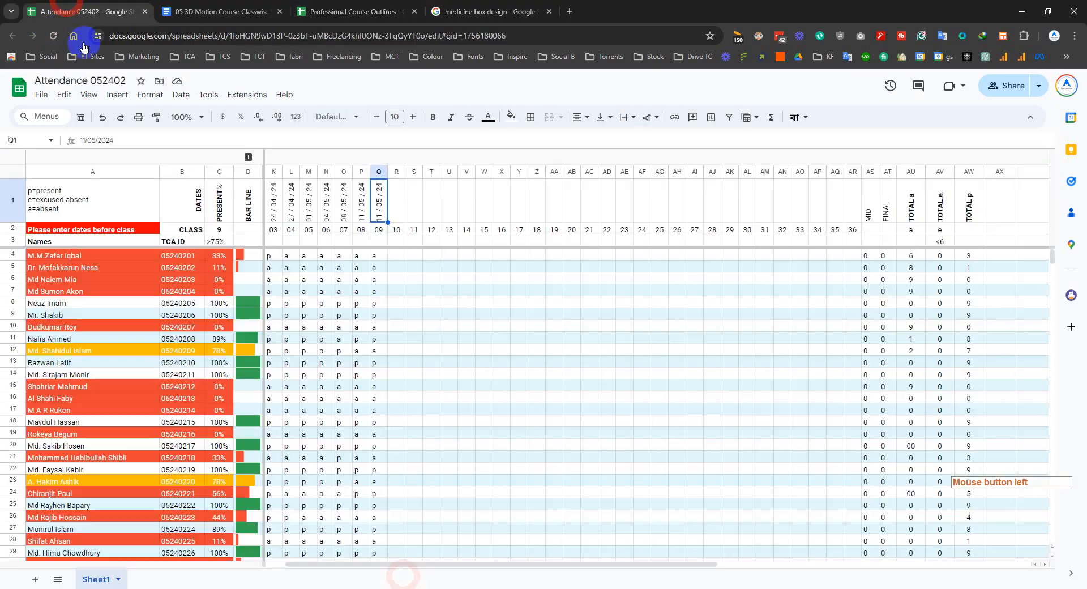
{"action": "scroll", "coordinate": [310, 480], "scroll_direction": "down", "scroll_amount": 6}
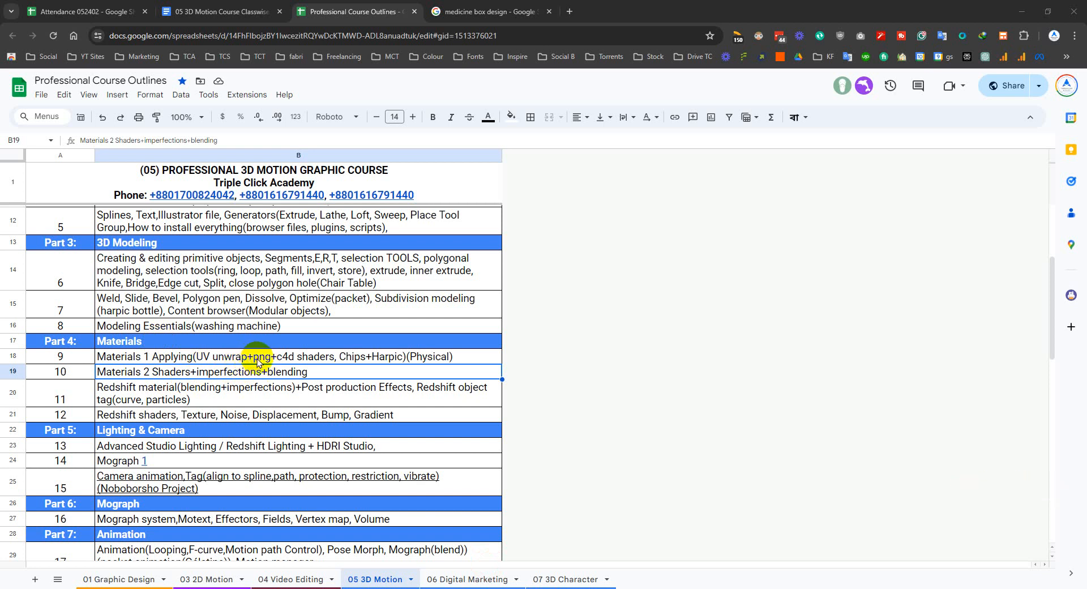
- In the Materials 1 entry of the Professional Course Outlines sheet, cell B18, replace "shaders" with "channels"
{"action": "double_click", "coordinate": [266, 359]}
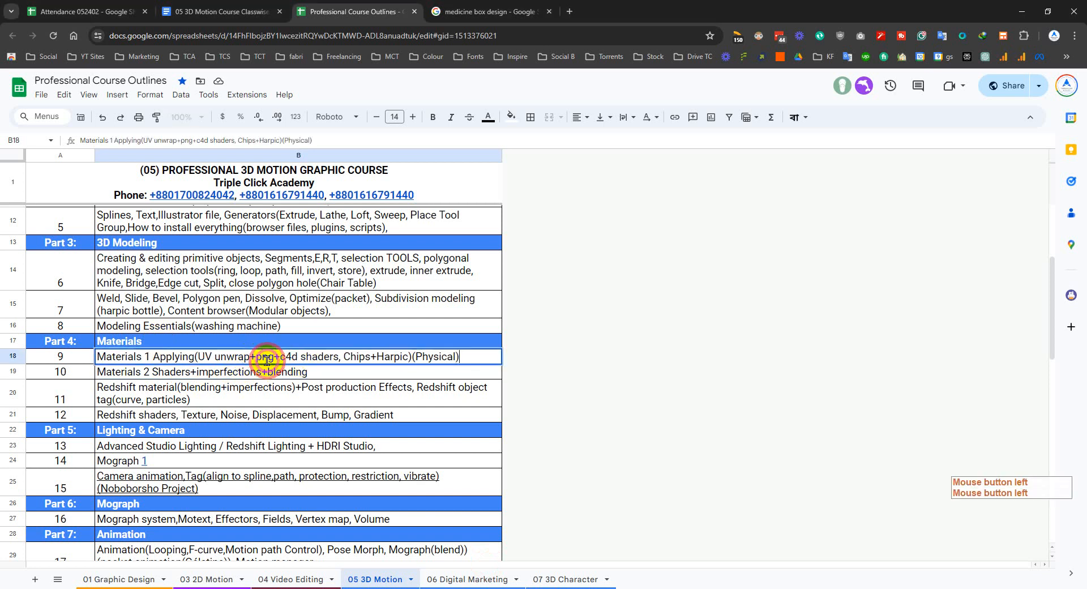
{"action": "double_click", "coordinate": [317, 356]}
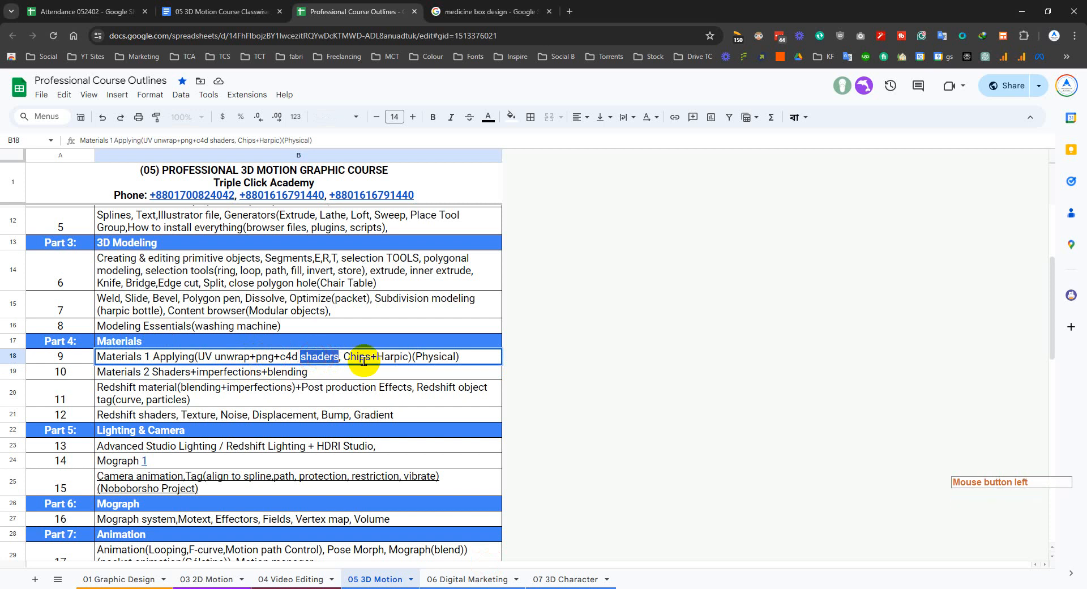
{"action": "type", "text": "chann"}
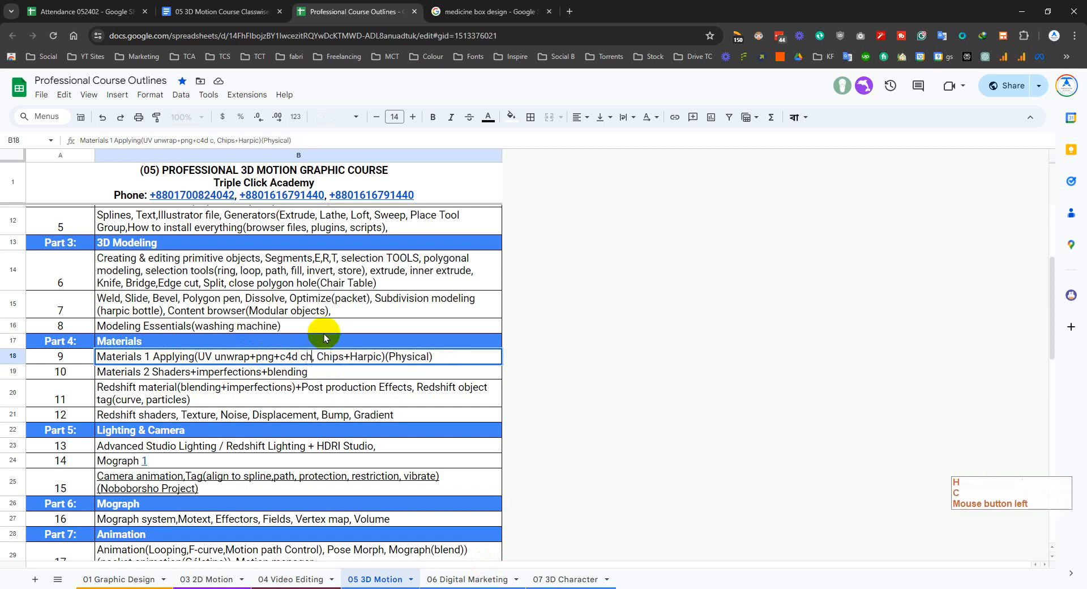
{"action": "type", "text": "els"}
{"action": "key", "text": "Return"}
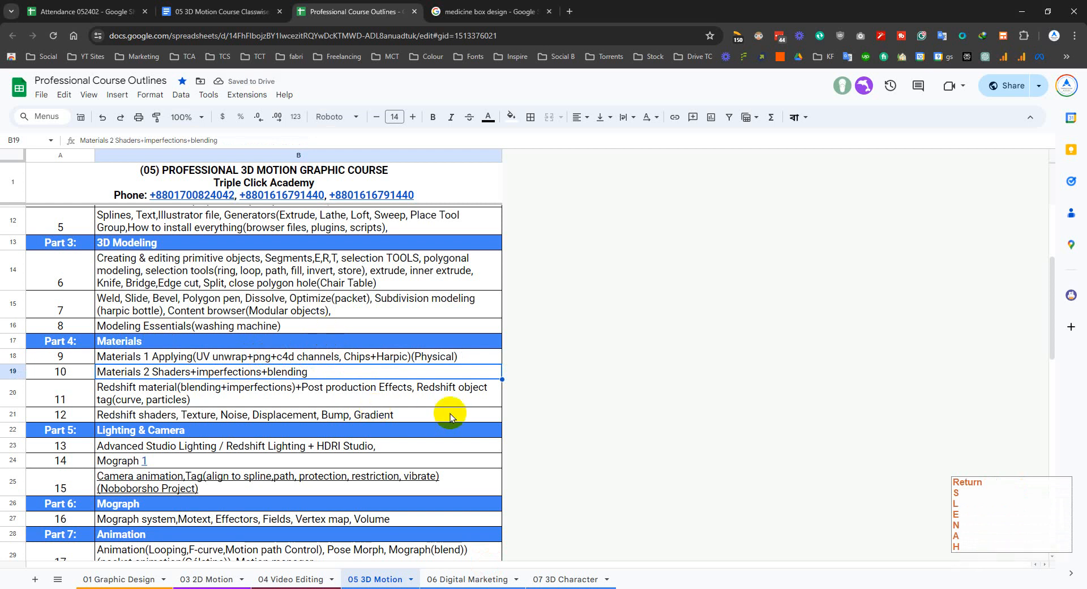
- Return to Cinema 4D and preview Mat.3's Transparency channel by enabling it and disabling it again
{"action": "left_click", "coordinate": [429, 588]}
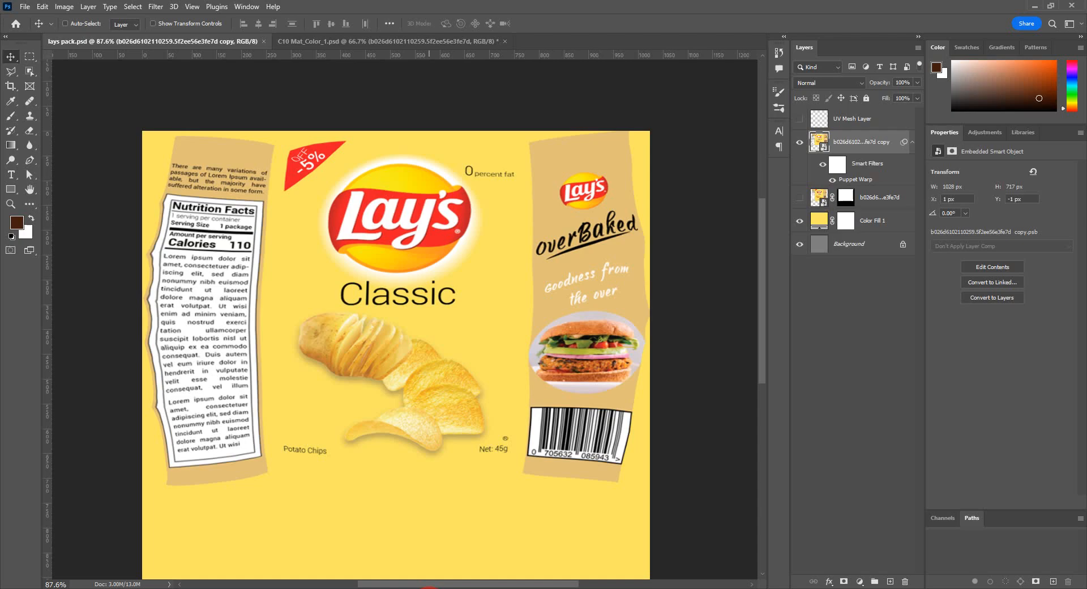
{"action": "mouse_move", "coordinate": [368, 588]}
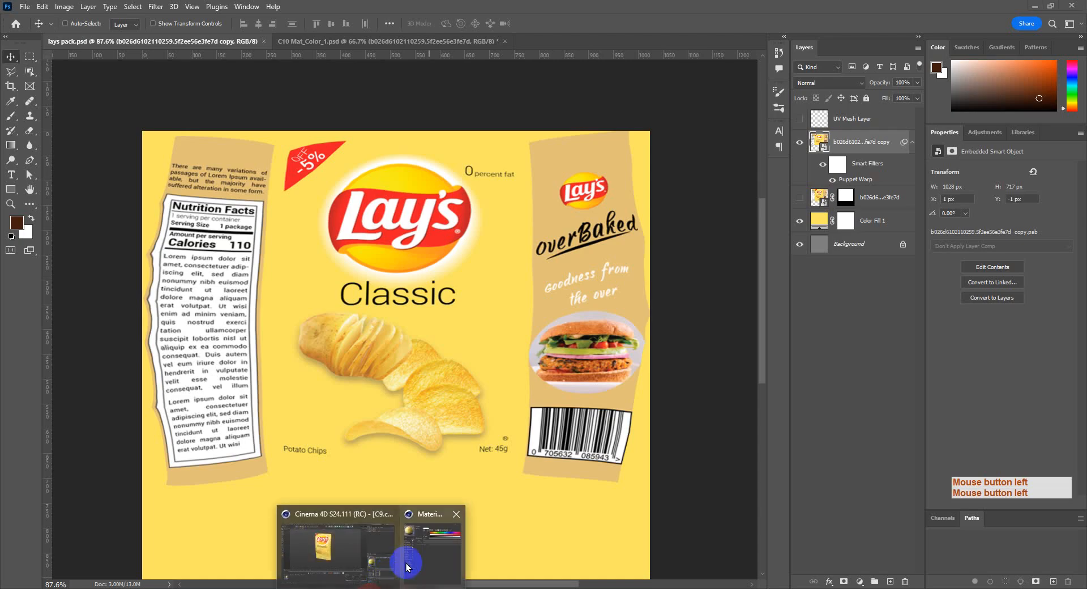
{"action": "left_click", "coordinate": [396, 566]}
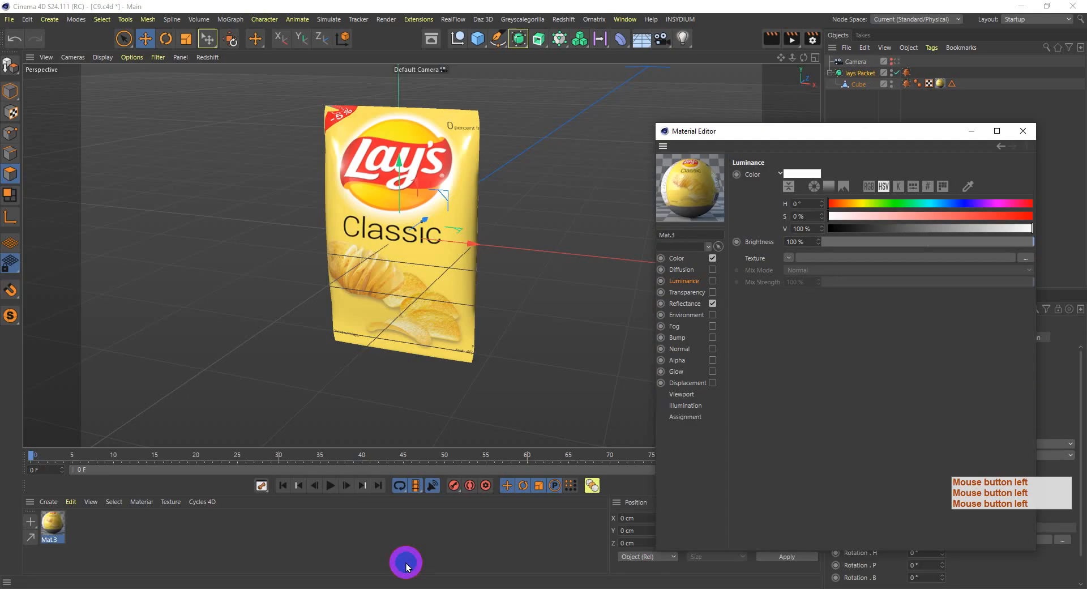
{"action": "left_click", "coordinate": [695, 282]}
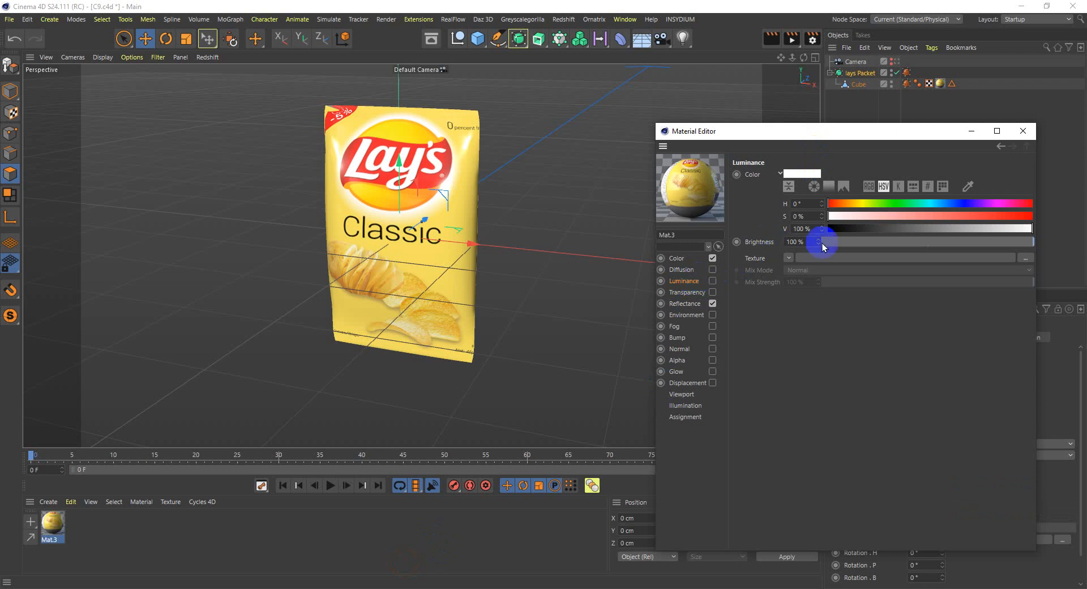
{"action": "left_click", "coordinate": [688, 293]}
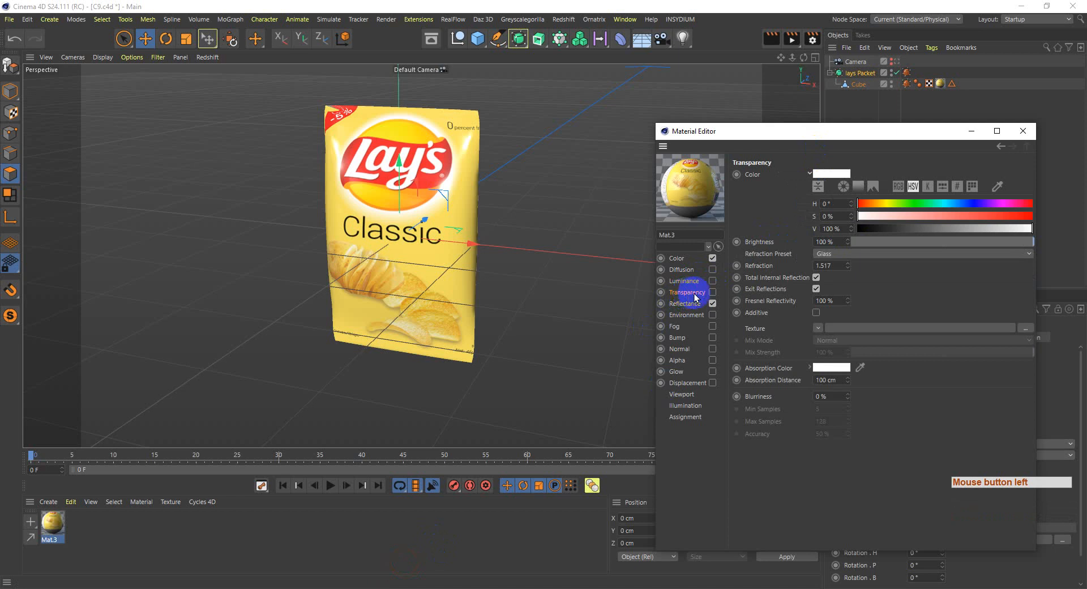
{"action": "left_click", "coordinate": [711, 291]}
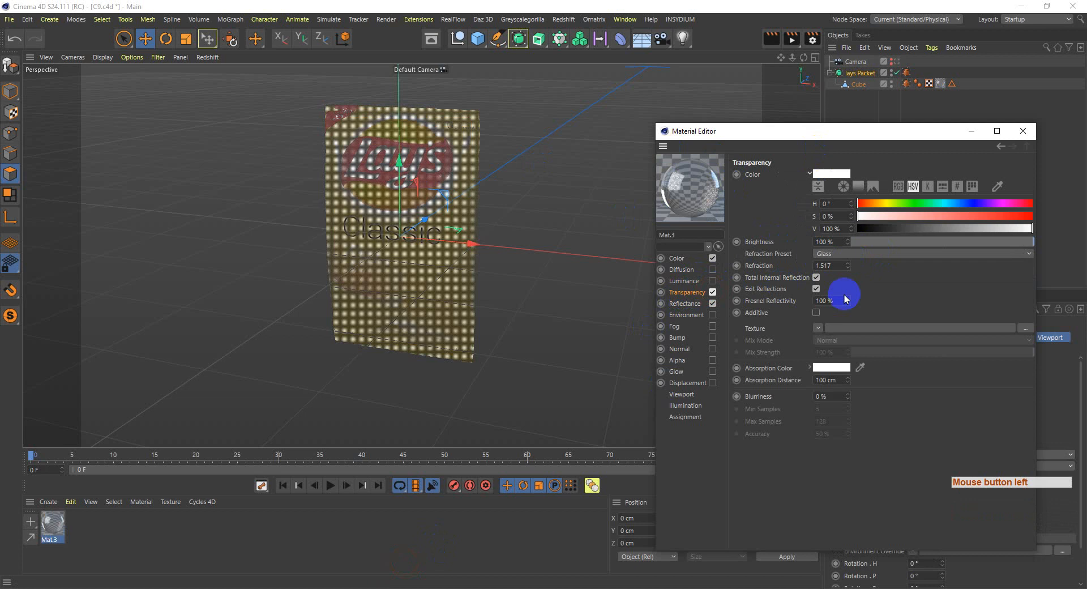
{"action": "left_click", "coordinate": [710, 293]}
- View the layer types that can be added in Mat.3's Reflectance channel without adding one
{"action": "left_click", "coordinate": [686, 306]}
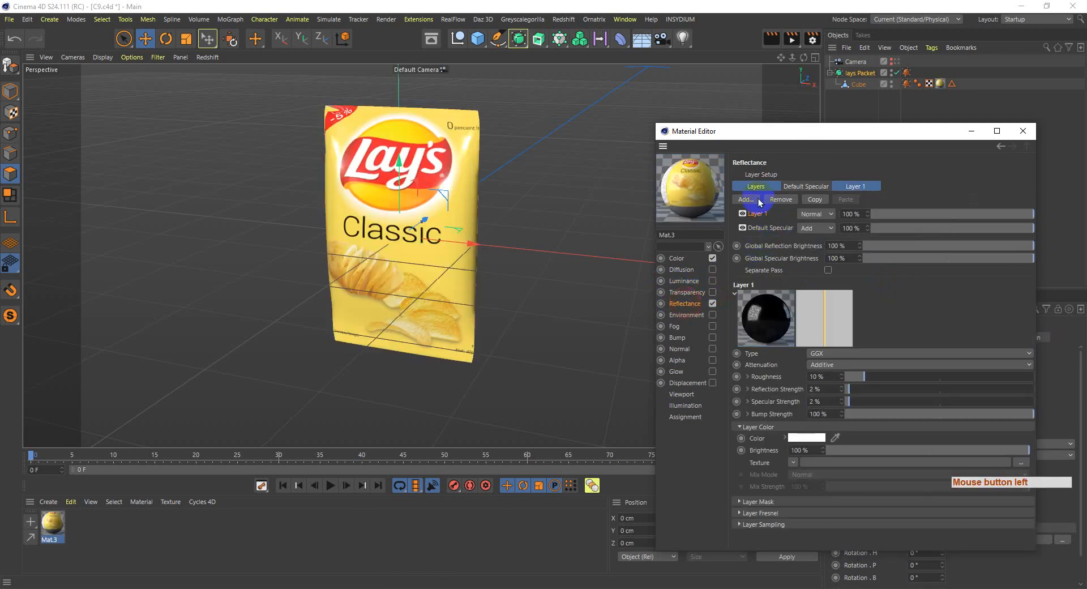
{"action": "left_click", "coordinate": [748, 199]}
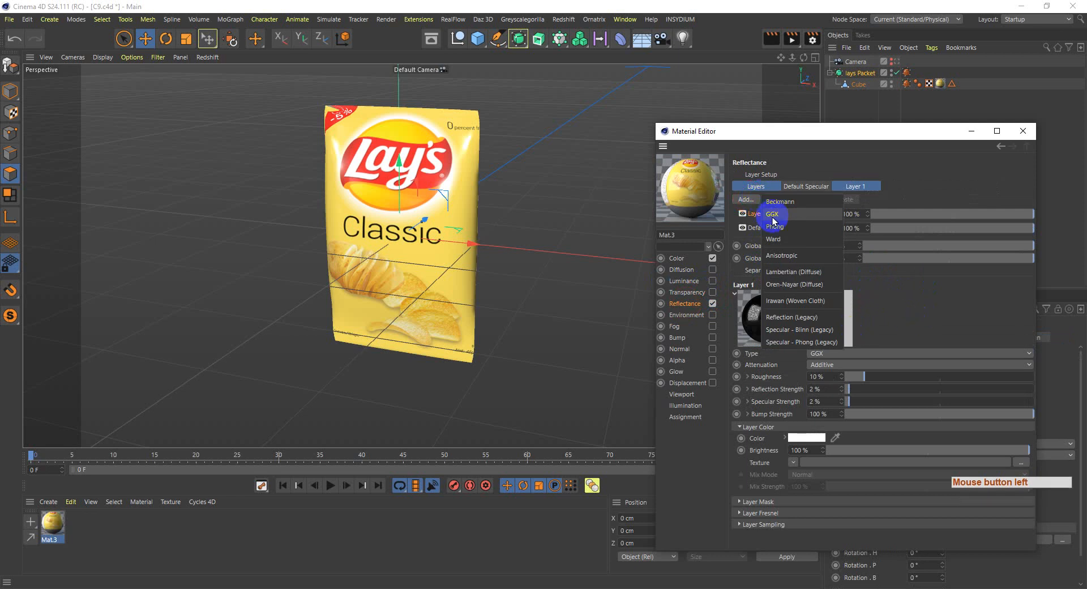
{"action": "left_click", "coordinate": [917, 297]}
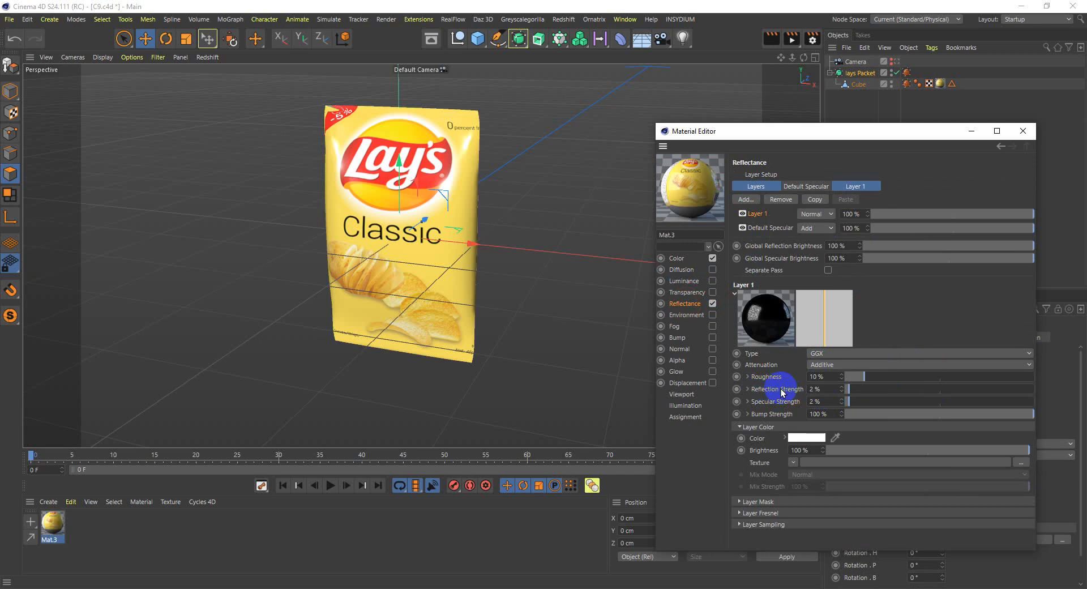
- Try a Specular Strength of 50% and a higher Roughness on the reflectance layer, and undo both changes
{"action": "scroll", "coordinate": [421, 163], "scroll_direction": "up", "scroll_amount": 6}
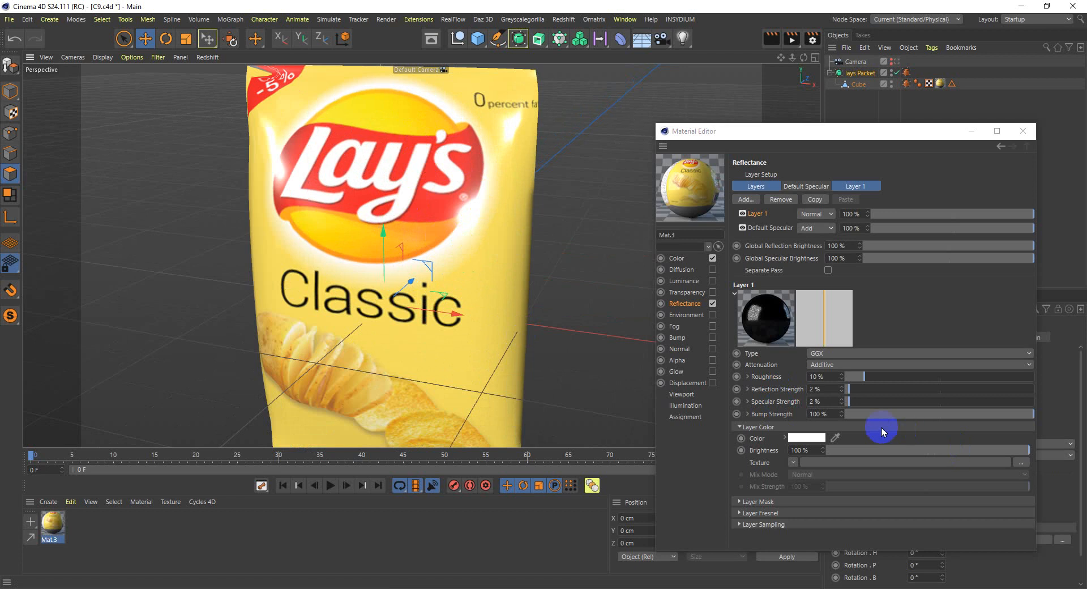
{"action": "left_click_drag", "start_coordinate": [854, 403], "coordinate": [940, 402]}
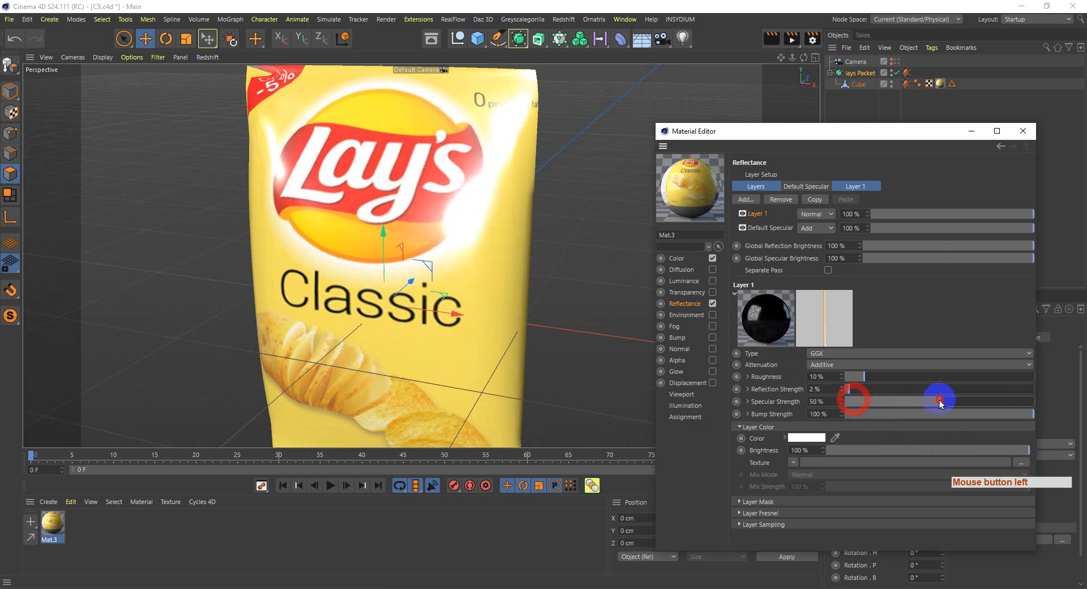
{"action": "key", "text": "ctrl+z"}
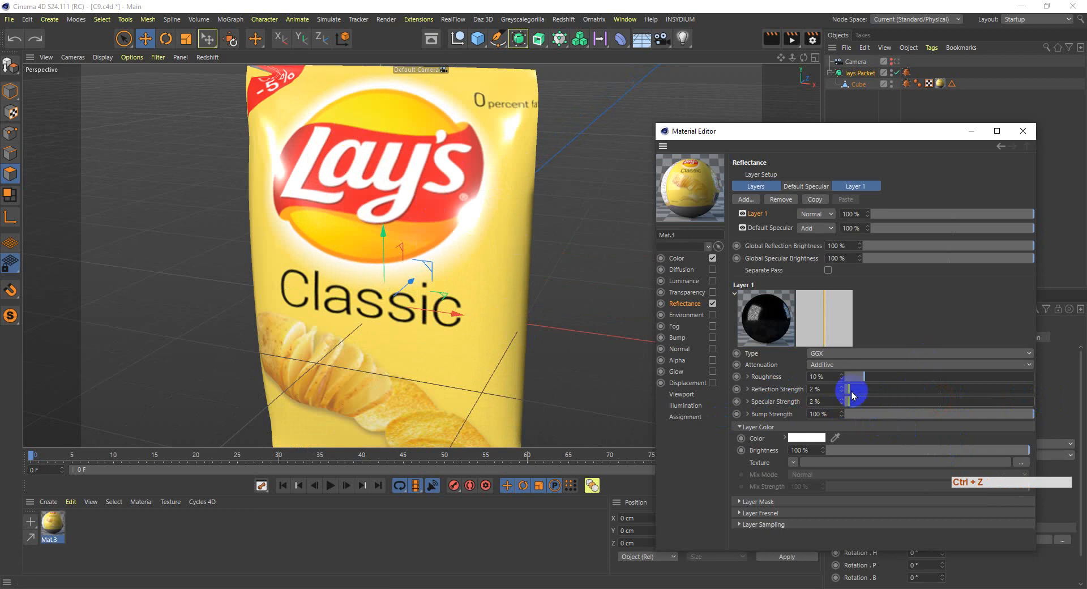
{"action": "left_click_drag", "start_coordinate": [863, 377], "coordinate": [894, 377]}
{"action": "key", "text": "ctrl+z"}
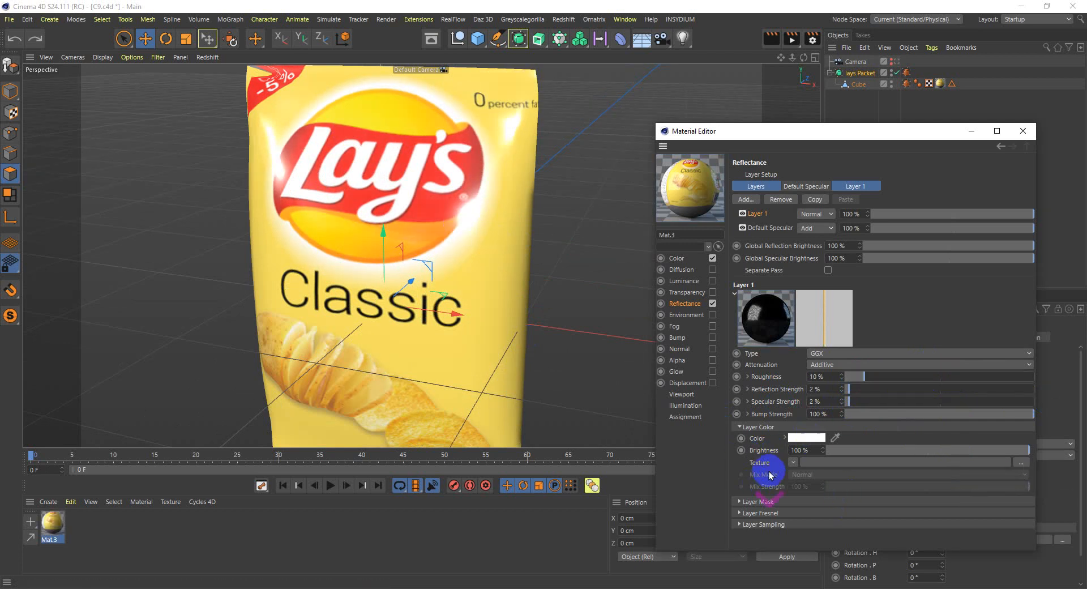
- Expand the Layer Mask settings of Mat.3's reflectance layer and view the packet from the front
{"action": "left_click", "coordinate": [753, 501]}
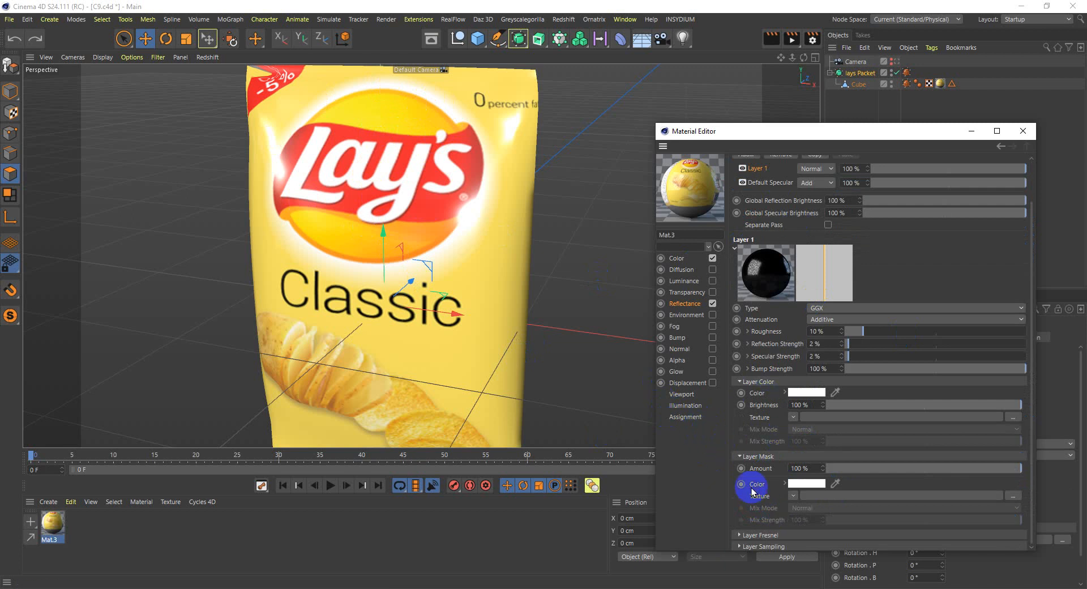
{"action": "left_click_drag", "start_coordinate": [321, 327], "coordinate": [375, 300], "text": "alt"}
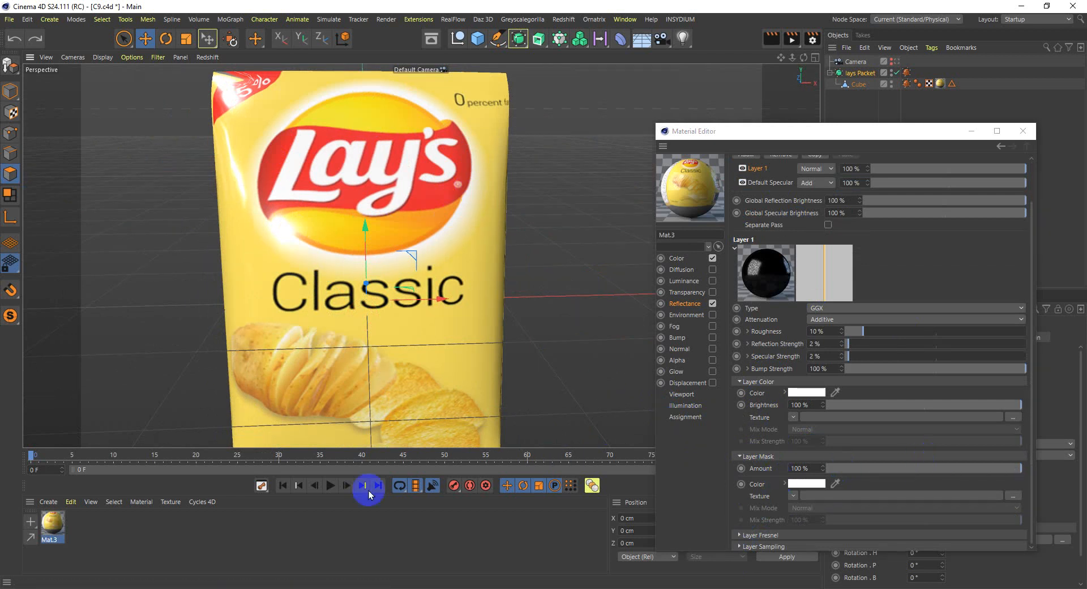
- Switch to Photoshop and save the packet artwork as a new file named lays pack refl.psd
{"action": "left_click", "coordinate": [424, 588]}
{"action": "left_click", "coordinate": [663, 5]}
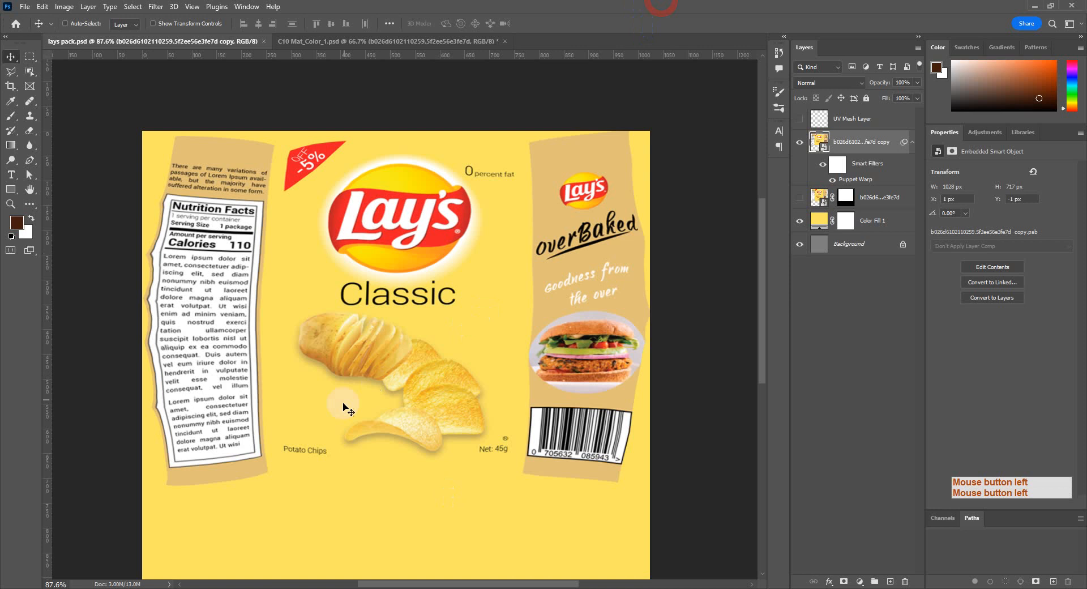
{"action": "key", "text": "ctrl+shift+s"}
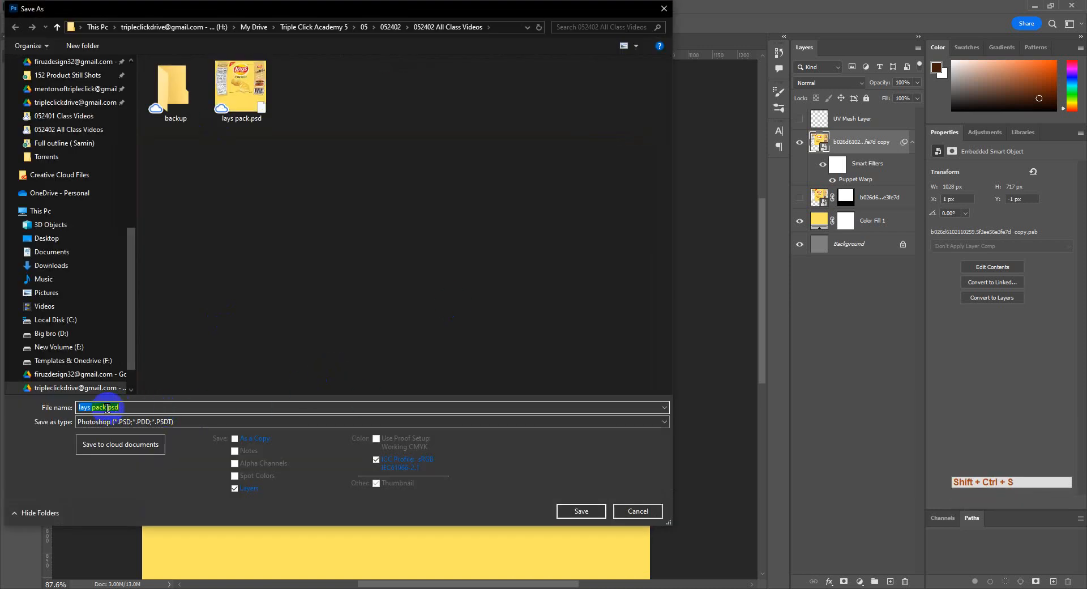
{"action": "left_click", "coordinate": [107, 407]}
{"action": "type", "text": "refl"}
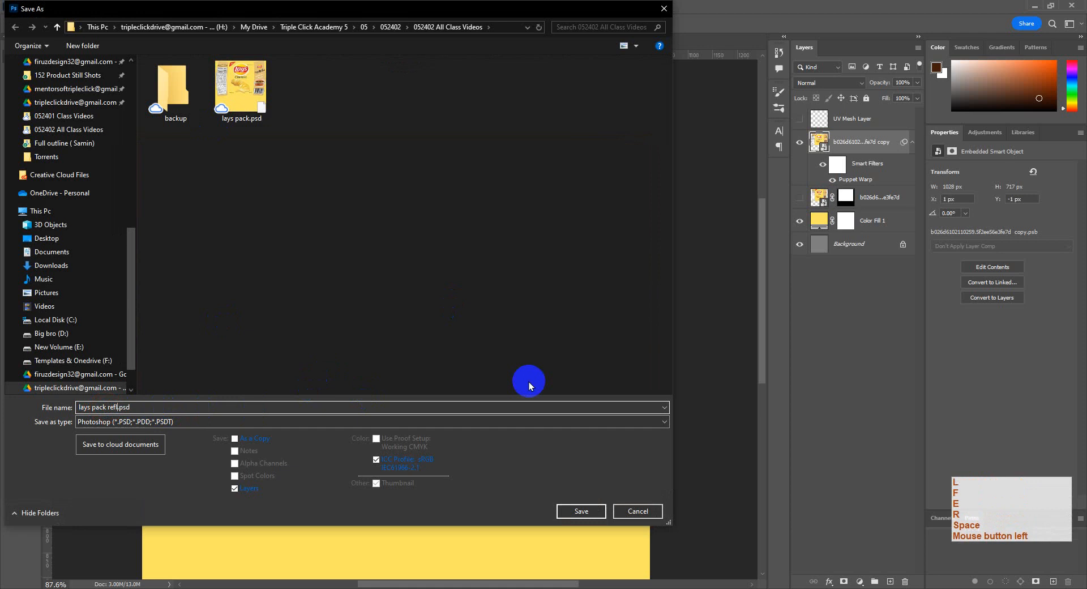
{"action": "key", "text": "Return"}
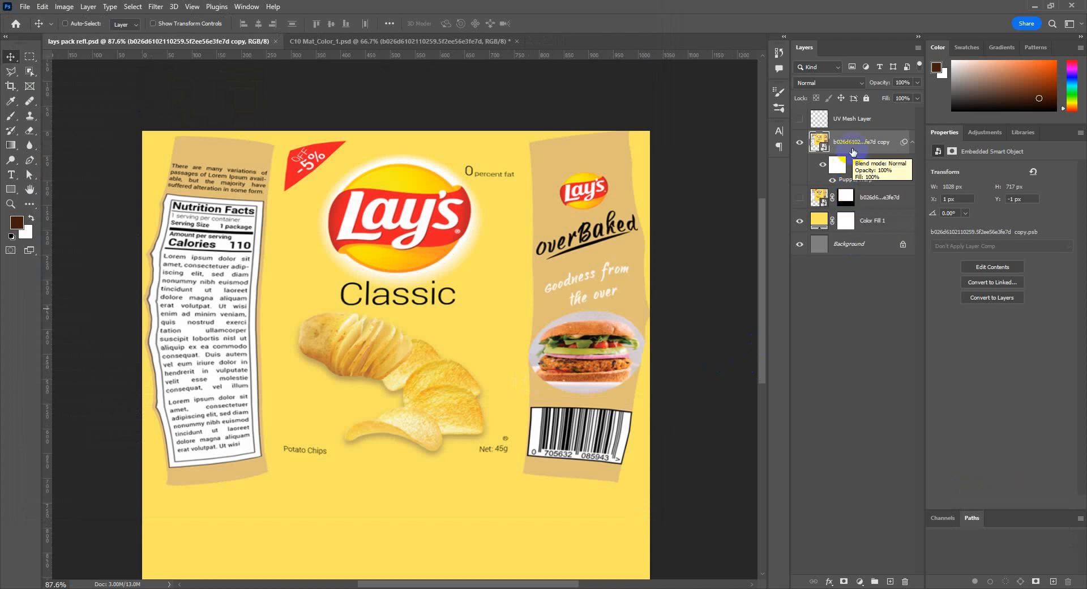
- Add a new empty layer directly above the puppet-warped artwork smart object
{"action": "left_click", "coordinate": [853, 150]}
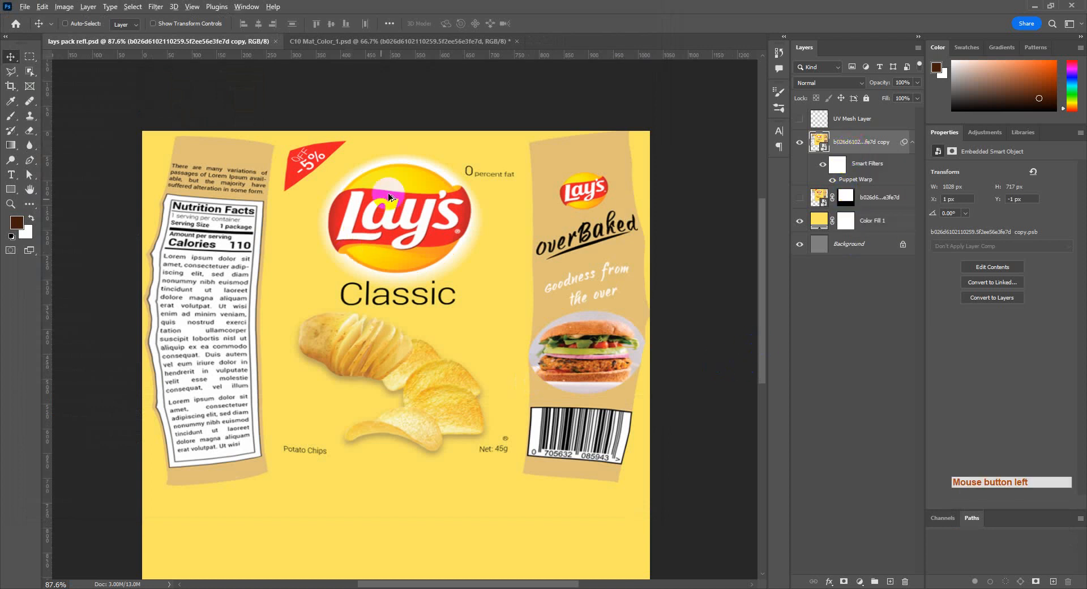
{"action": "scroll", "coordinate": [388, 192], "scroll_direction": "up", "scroll_amount": 3, "text": "alt"}
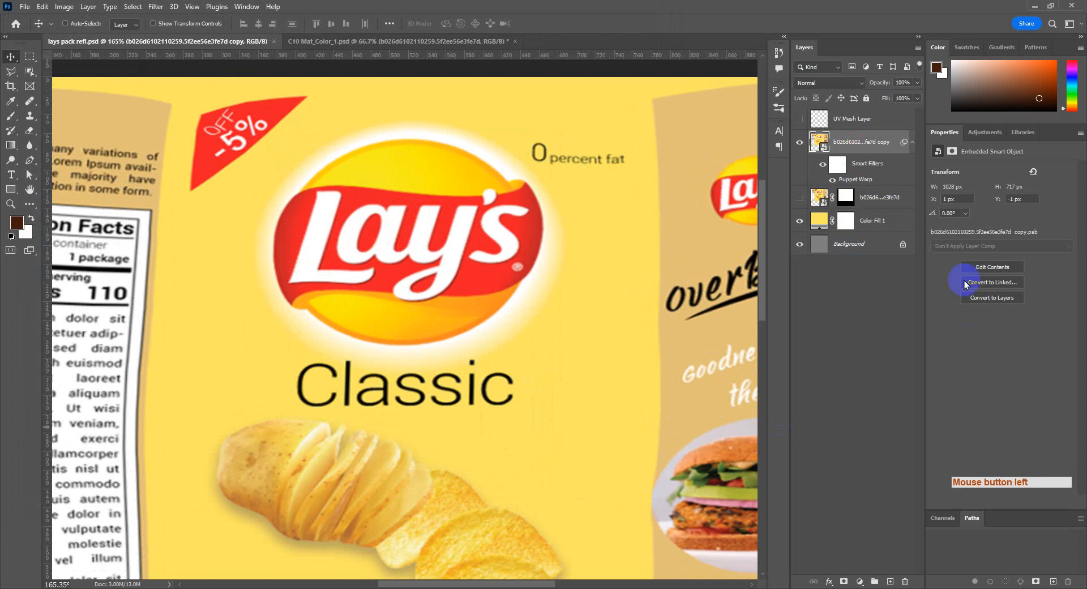
{"action": "left_click", "coordinate": [889, 581]}
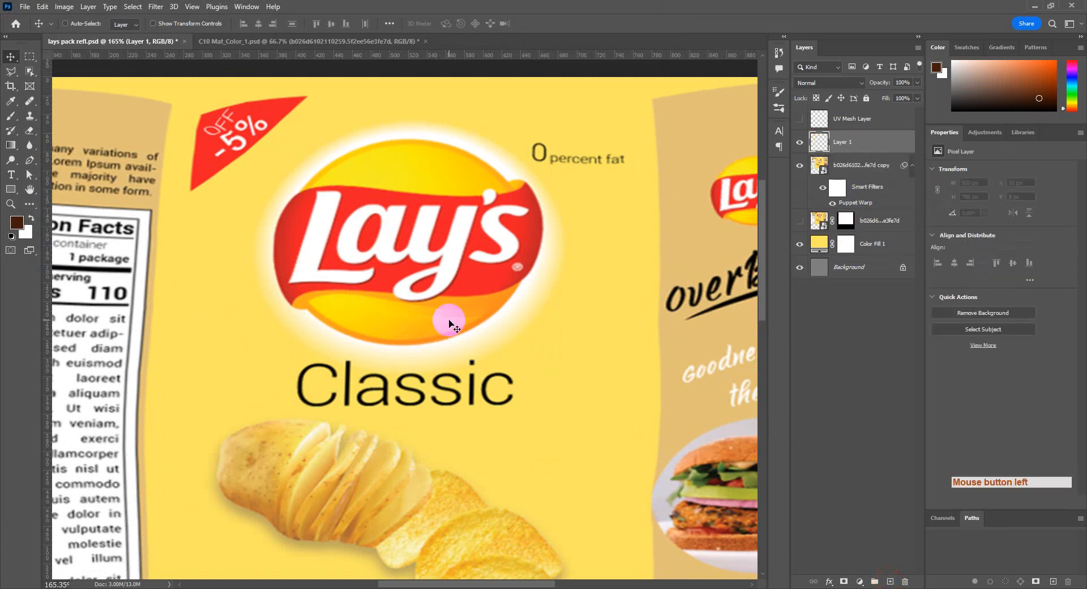
- Paint solid white over the large front Lay's logo on the empty layer with a 150 px brush
{"action": "key", "text": "b"}
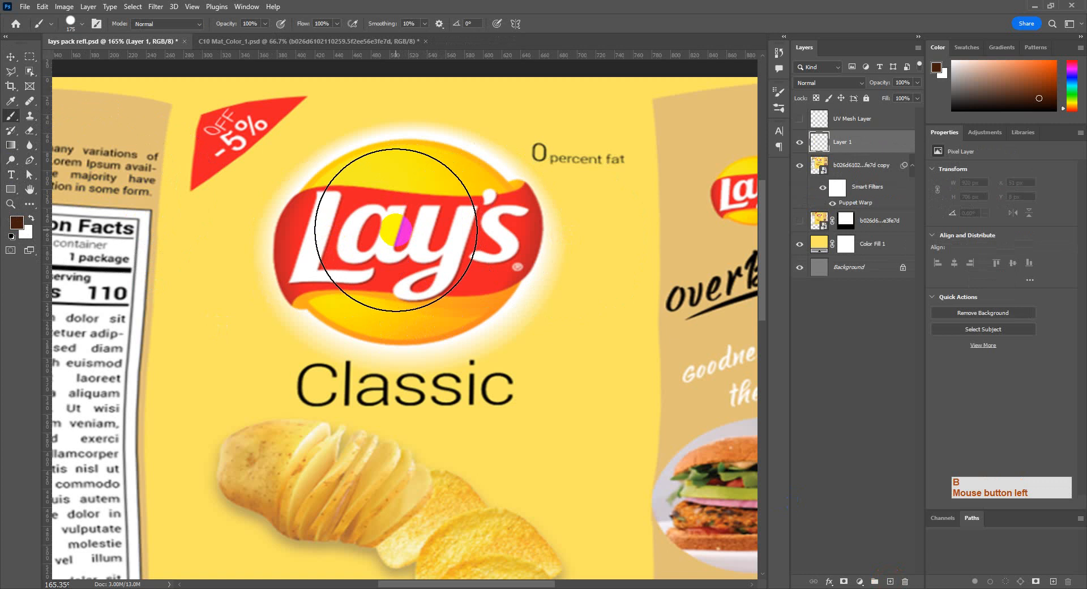
{"action": "key", "text": "bracketright"}
{"action": "key", "text": "bracketright"}
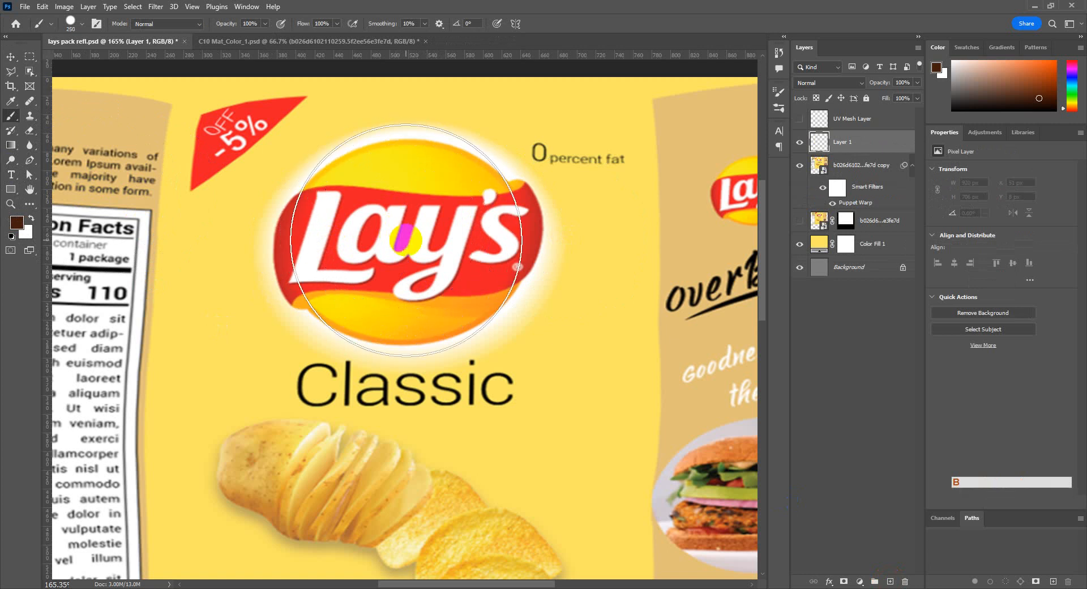
{"action": "key", "text": "d"}
{"action": "key", "text": "x"}
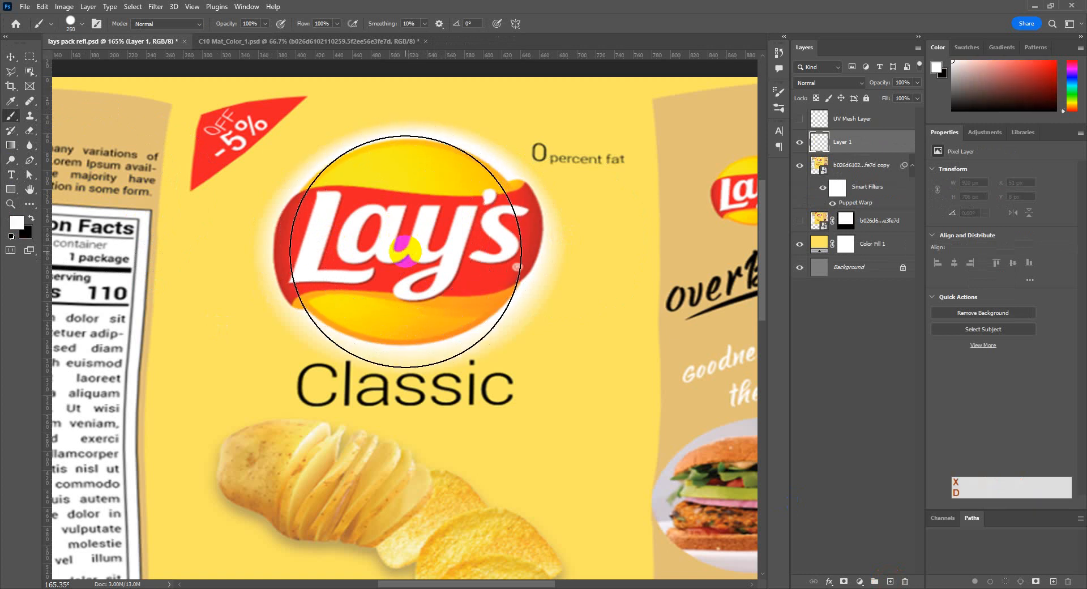
{"action": "key", "text": "bracketleft"}
{"action": "key", "text": "bracketleft"}
{"action": "key", "text": "bracketleft"}
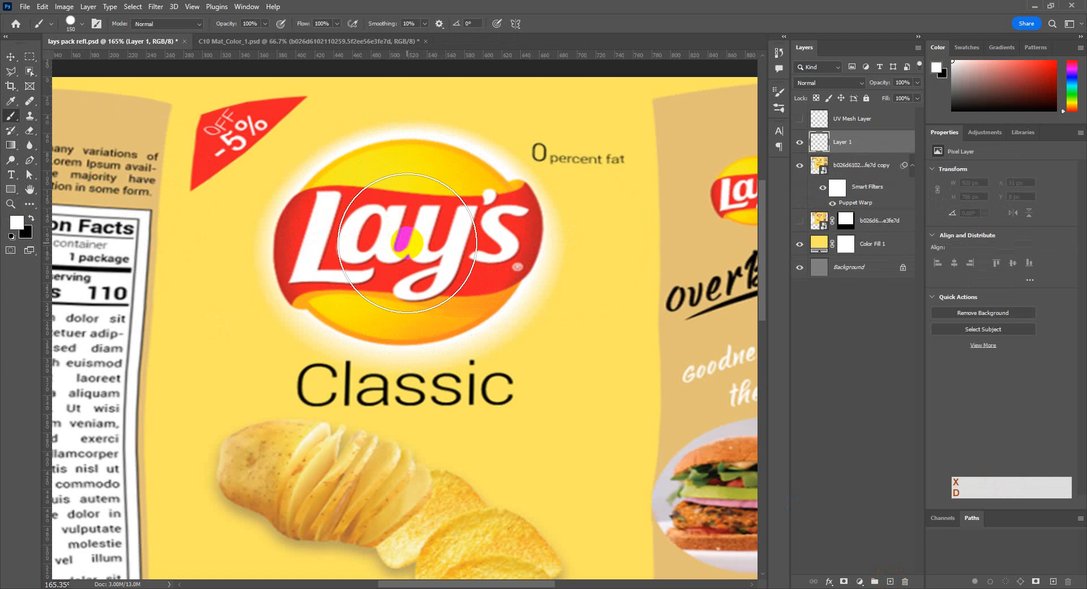
{"action": "mouse_move", "coordinate": [407, 242]}
{"action": "left_mouse_down"}
{"action": "mouse_move", "coordinate": [369, 229]}
{"action": "mouse_move", "coordinate": [349, 254]}
{"action": "mouse_move", "coordinate": [342, 240]}
{"action": "mouse_move", "coordinate": [342, 257]}
{"action": "mouse_move", "coordinate": [429, 274]}
{"action": "mouse_move", "coordinate": [456, 259]}
{"action": "mouse_move", "coordinate": [470, 228]}
{"action": "mouse_move", "coordinate": [424, 213]}
{"action": "mouse_move", "coordinate": [366, 221]}
{"action": "mouse_move", "coordinate": [429, 209]}
{"action": "mouse_move", "coordinate": [364, 213]}
{"action": "mouse_move", "coordinate": [367, 223]}
{"action": "left_mouse_up"}
{"action": "key", "text": "ctrl"}
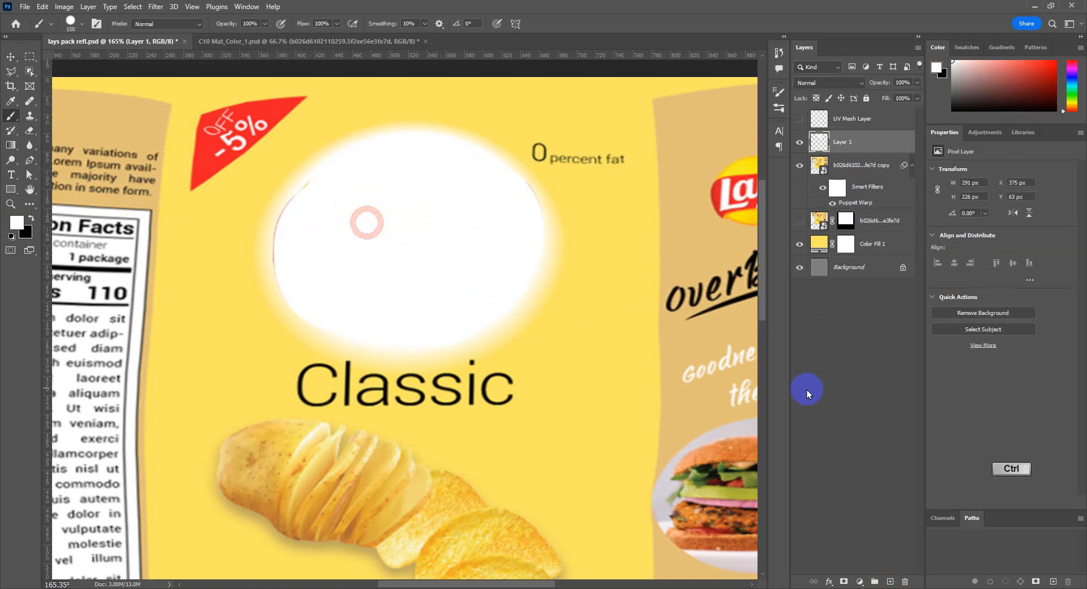
- Change the Color Fill 1 layer to black, hide the puppet-warped artwork, and save the reflection map
{"action": "key", "text": "ctrl+KP_0"}
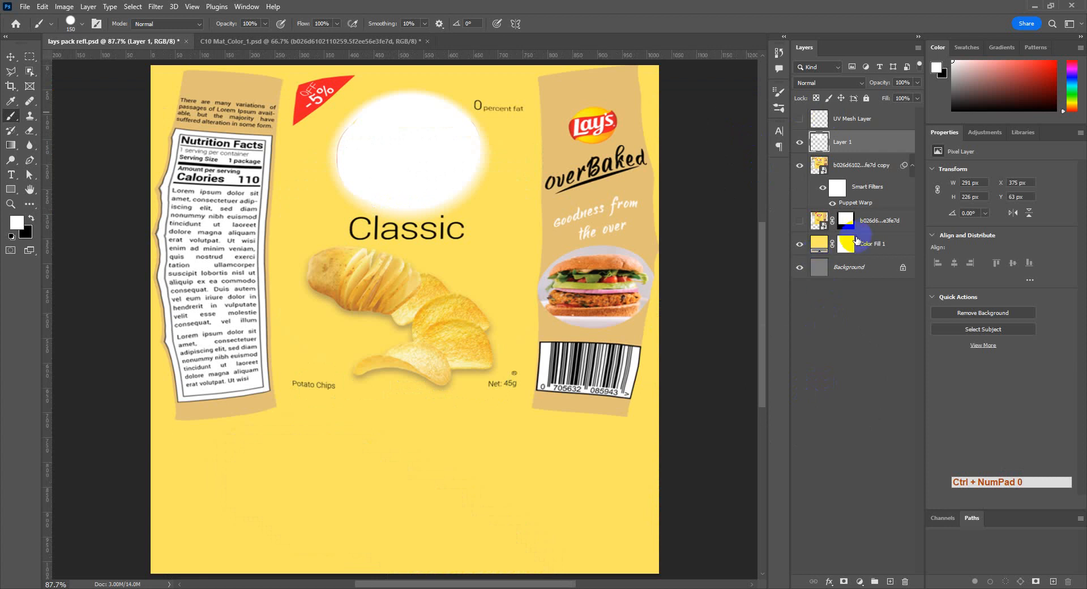
{"action": "double_click", "coordinate": [815, 245]}
{"action": "left_click_drag", "start_coordinate": [699, 214], "coordinate": [616, 314]}
{"action": "key", "text": "Return"}
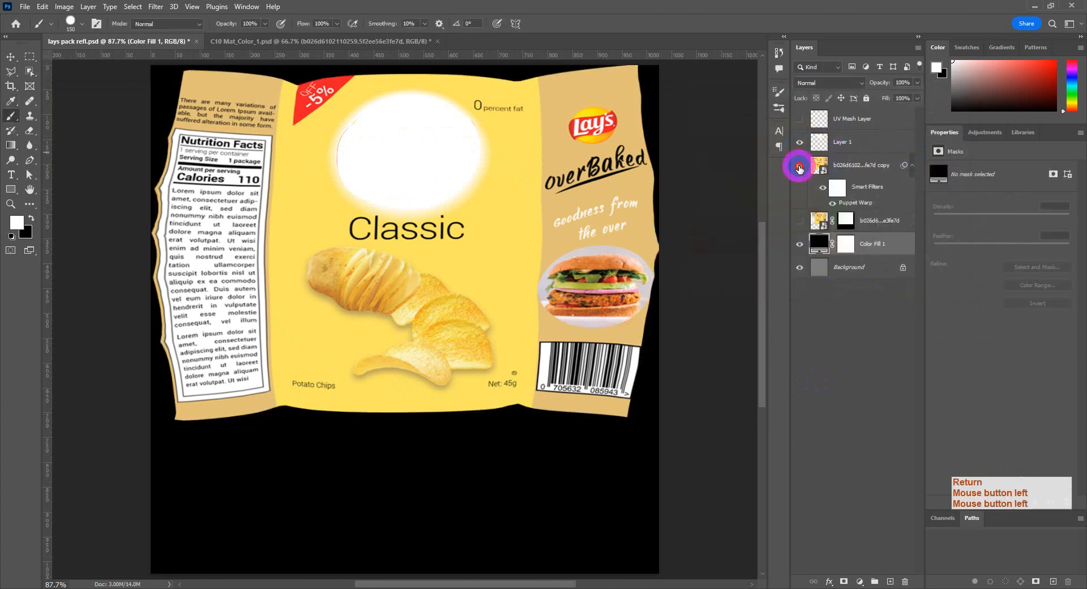
{"action": "left_click", "coordinate": [799, 168]}
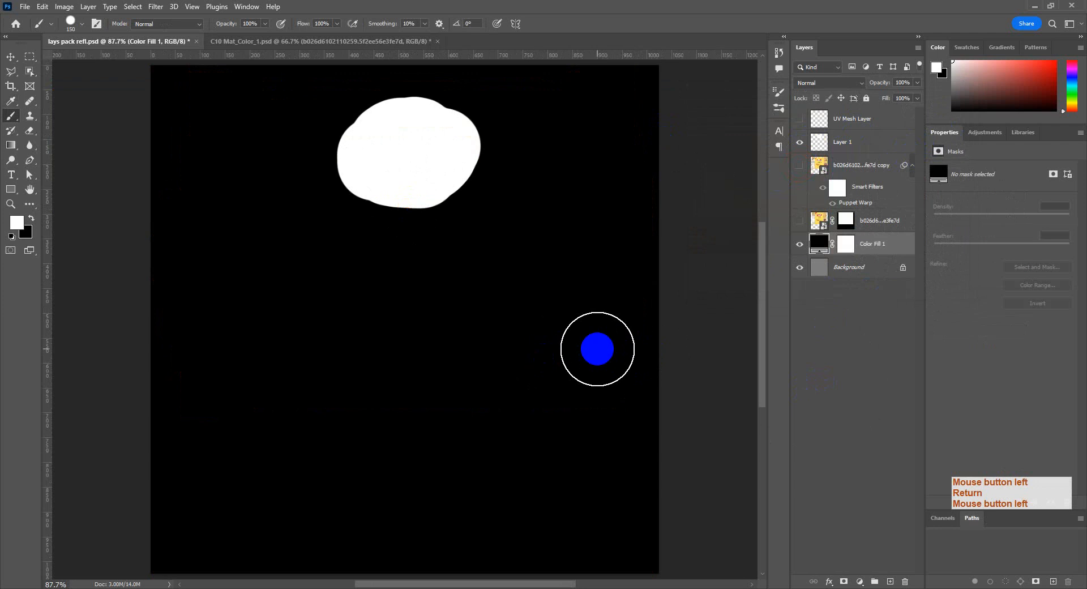
{"action": "key", "text": "ctrl+s"}
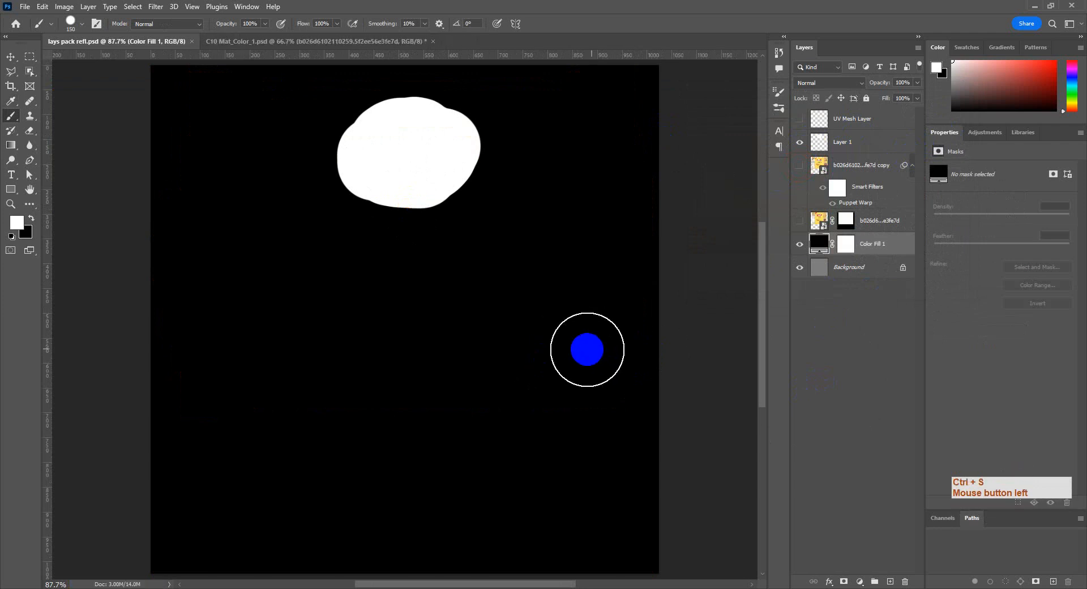
- Switch to Cinema 4D's Material Editor and load lays pack refl.psd as the reflectance layer's mask texture
{"action": "left_click", "coordinate": [368, 586]}
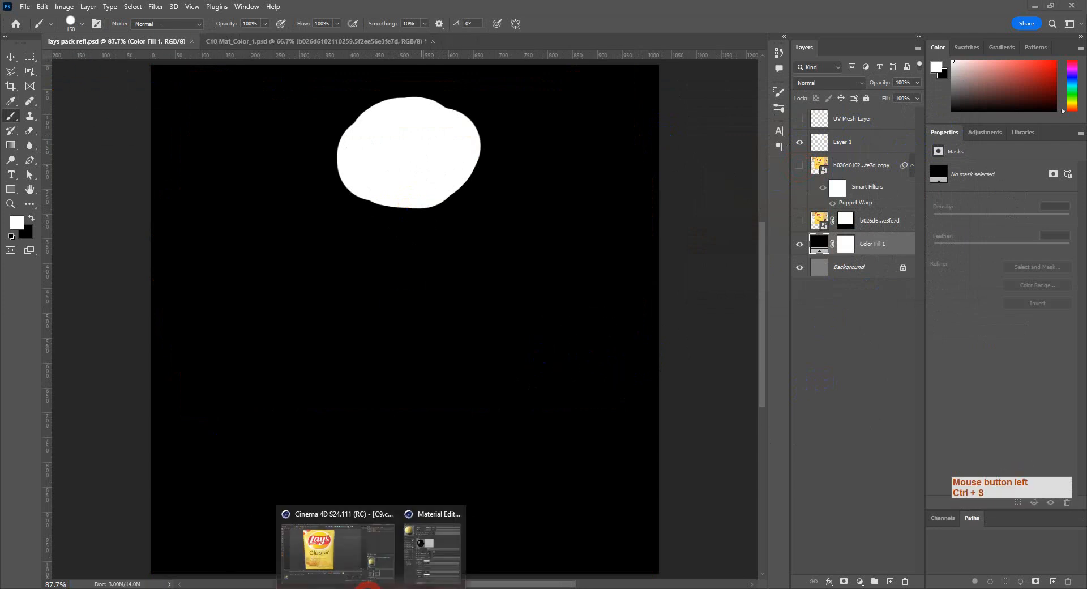
{"action": "left_click", "coordinate": [415, 546]}
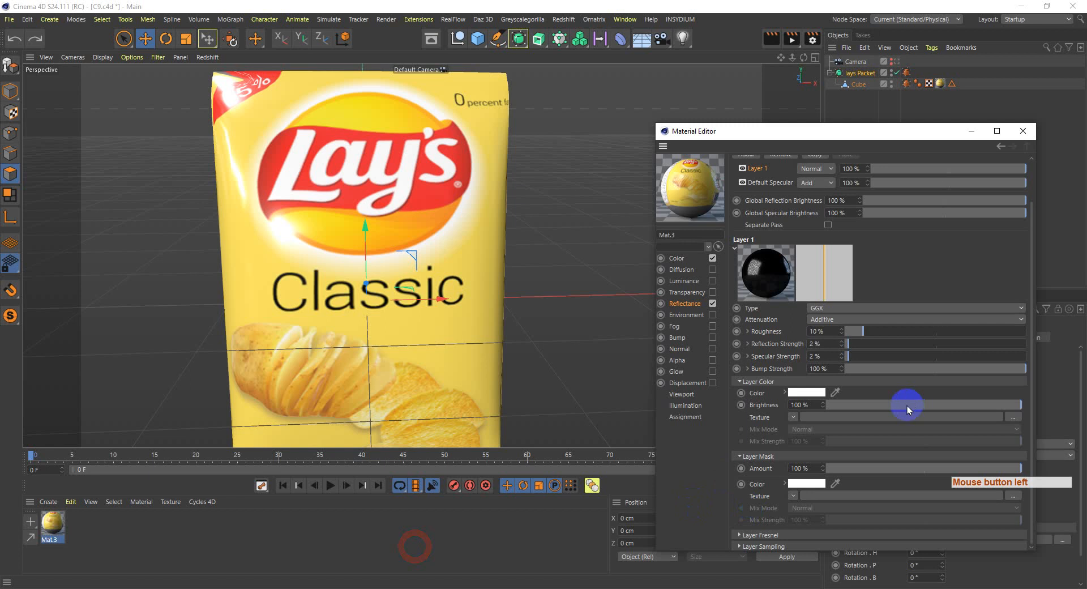
{"action": "left_click", "coordinate": [1011, 496]}
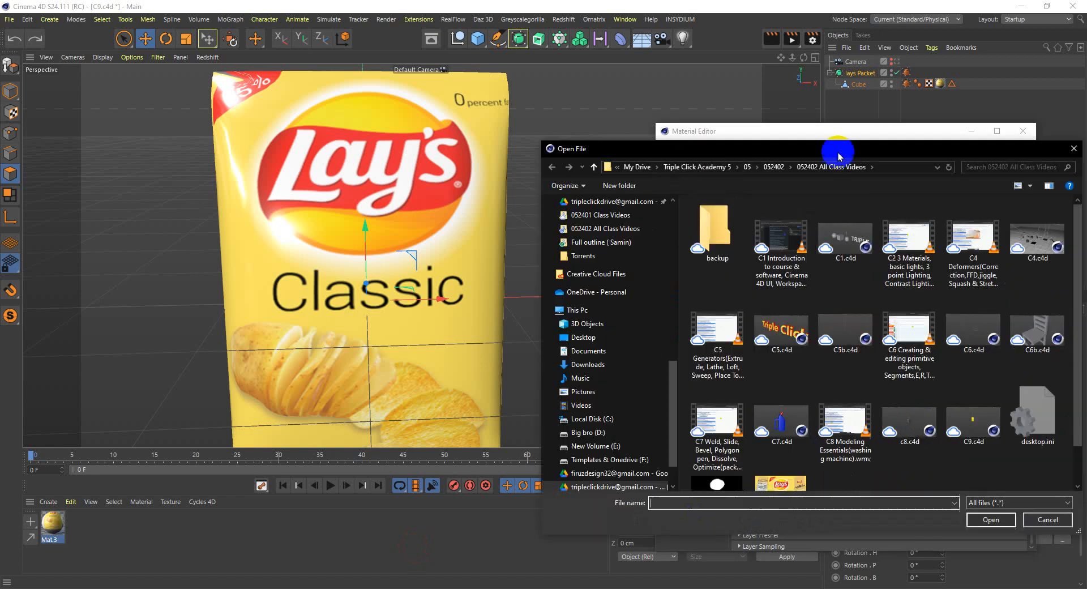
{"action": "scroll", "coordinate": [767, 416], "scroll_direction": "down", "scroll_amount": 1}
{"action": "left_click", "coordinate": [717, 456]}
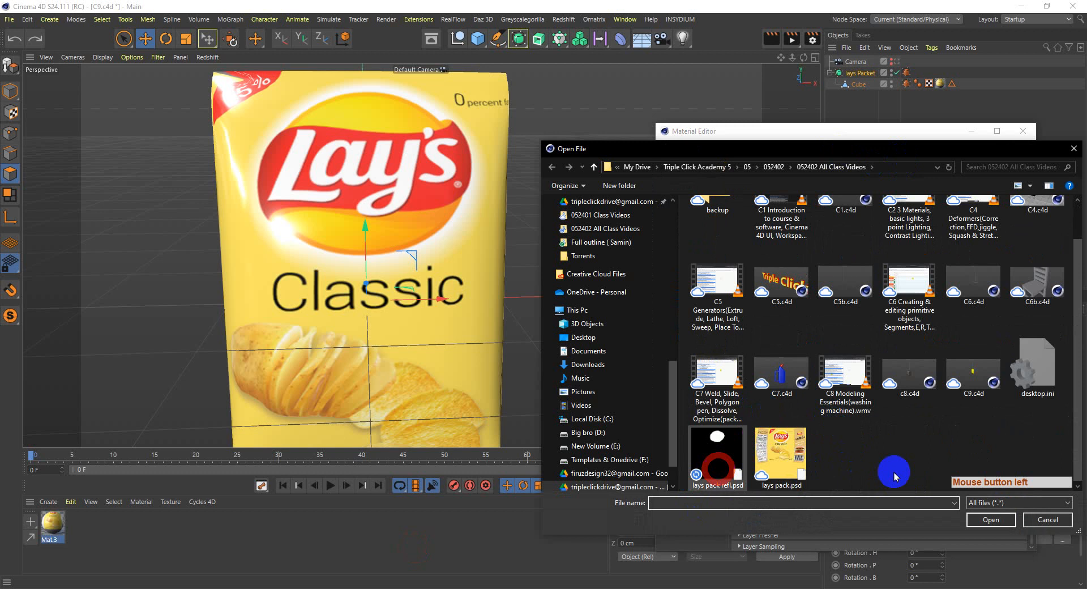
{"action": "key", "text": "Return"}
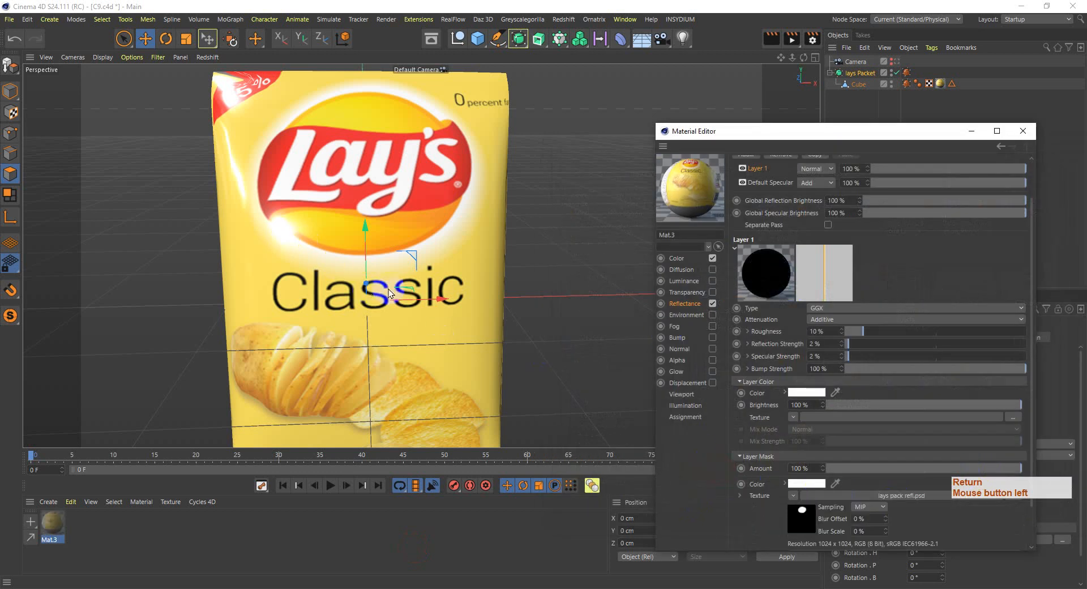
- Examine how the masked reflection falls on the packet's front logo from different angles and distances
{"action": "left_click_drag", "start_coordinate": [515, 365], "coordinate": [447, 342], "text": "alt"}
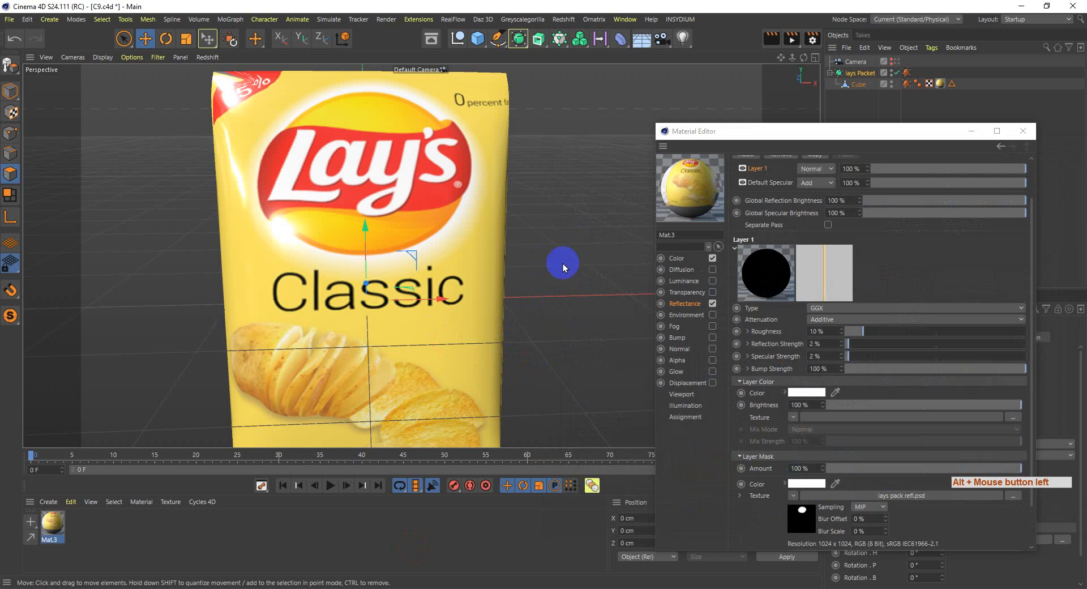
{"action": "left_click", "coordinate": [530, 334], "text": "alt"}
{"action": "left_click_drag", "start_coordinate": [530, 334], "coordinate": [545, 308], "text": "alt"}
{"action": "scroll", "coordinate": [515, 318], "scroll_direction": "up", "scroll_amount": 4}
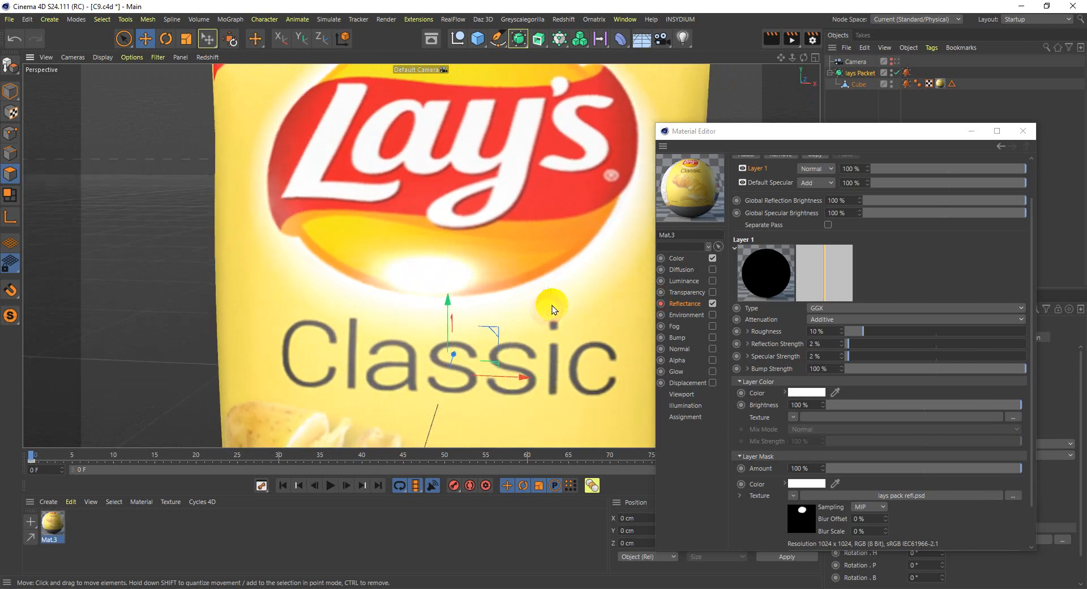
{"action": "left_click_drag", "start_coordinate": [493, 270], "coordinate": [468, 271], "text": "alt"}
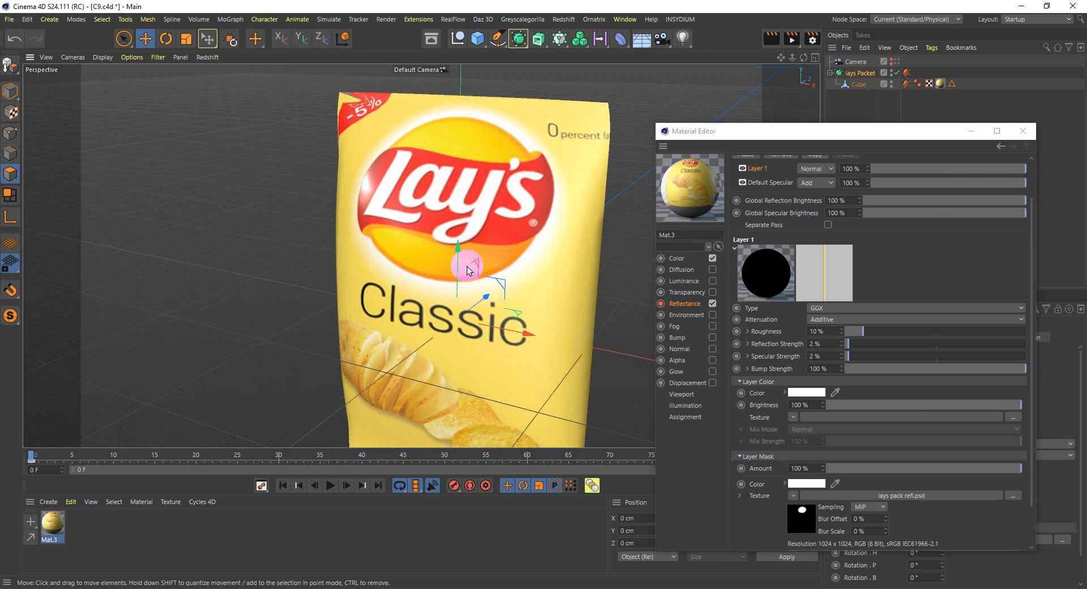
{"action": "left_click_drag", "start_coordinate": [422, 246], "coordinate": [423, 250], "text": "alt"}
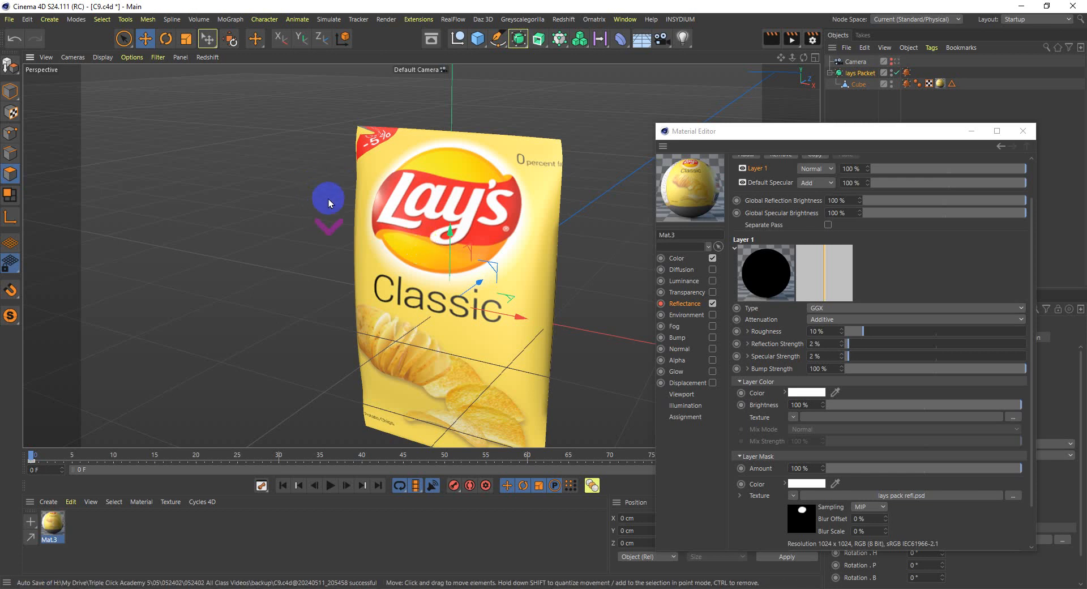
- Remove the keyframe marker from Mat.3's Reflectance channel
{"action": "left_click", "coordinate": [665, 304]}
{"action": "left_click", "coordinate": [148, 252]}
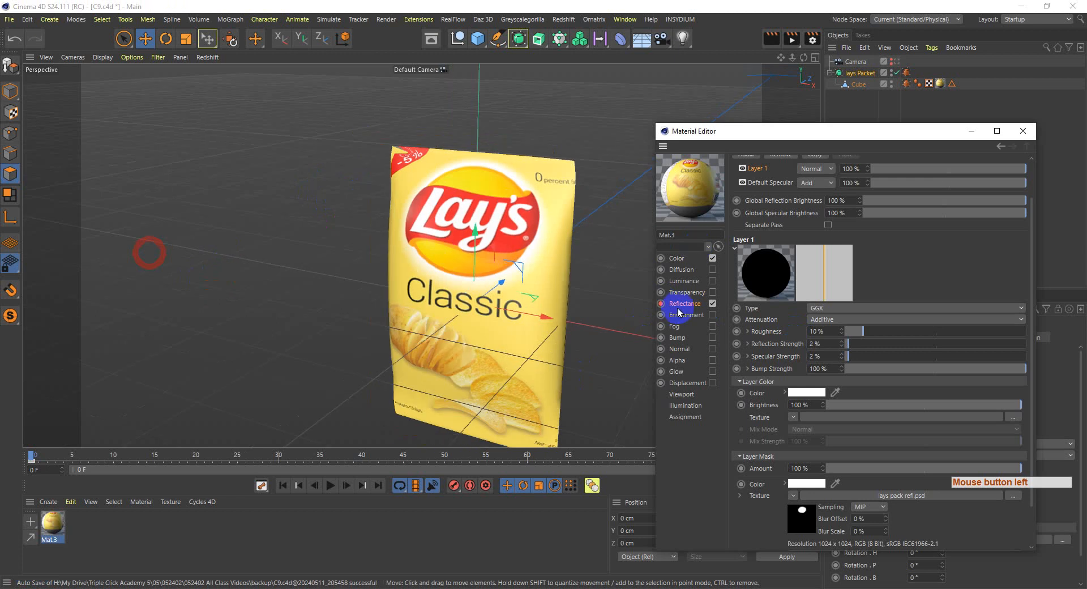
{"action": "left_click", "coordinate": [660, 304]}
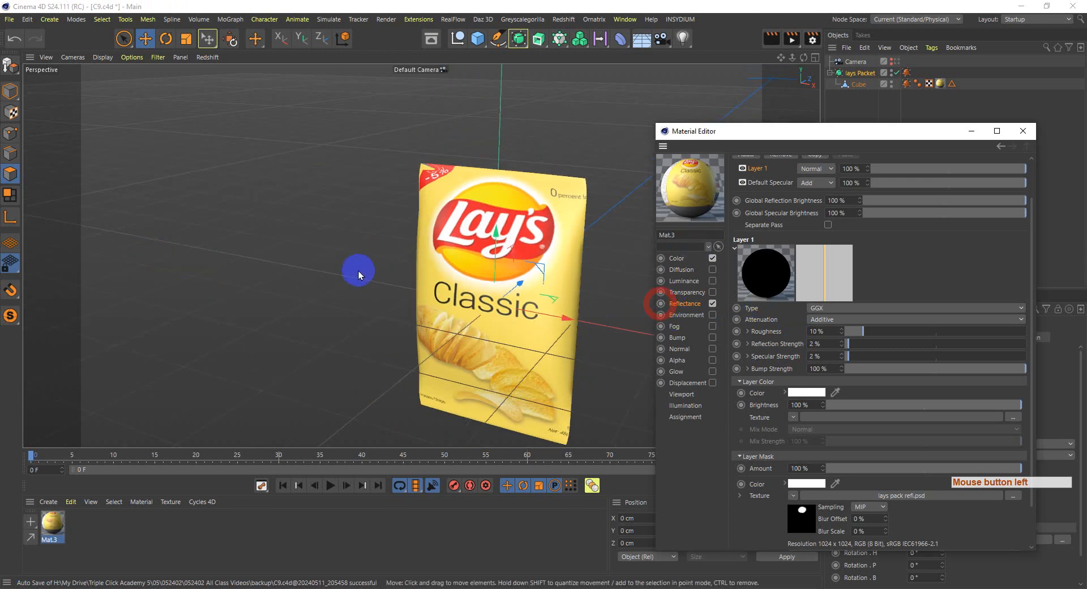
{"action": "middle_click_drag", "start_coordinate": [311, 261], "coordinate": [309, 259], "text": "alt"}
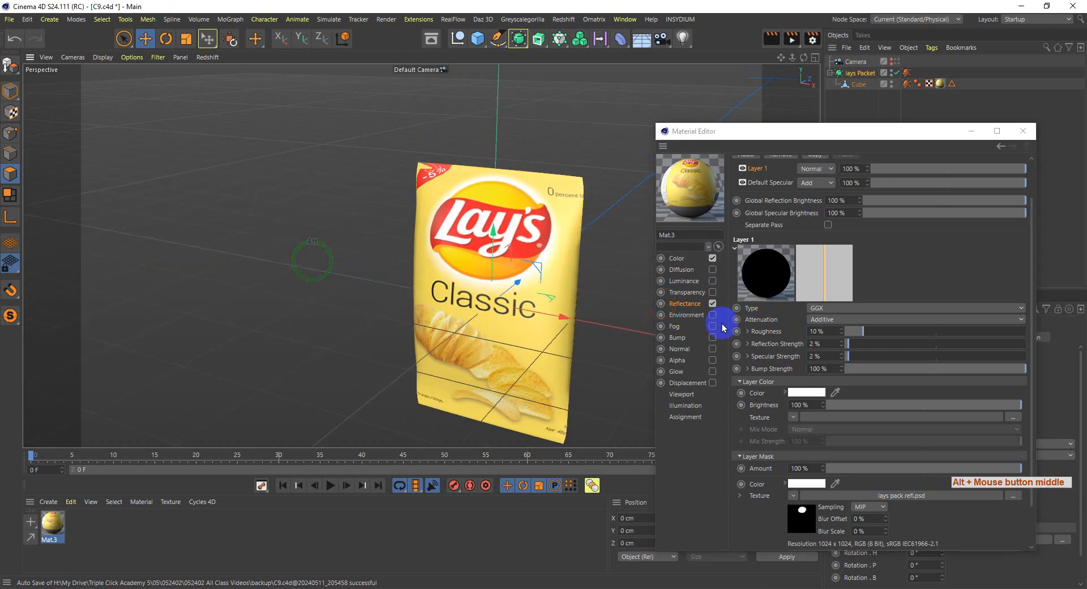
- Enable Mat.3's Bump channel and load lays pack refl.psd as its texture
{"action": "left_click", "coordinate": [677, 337]}
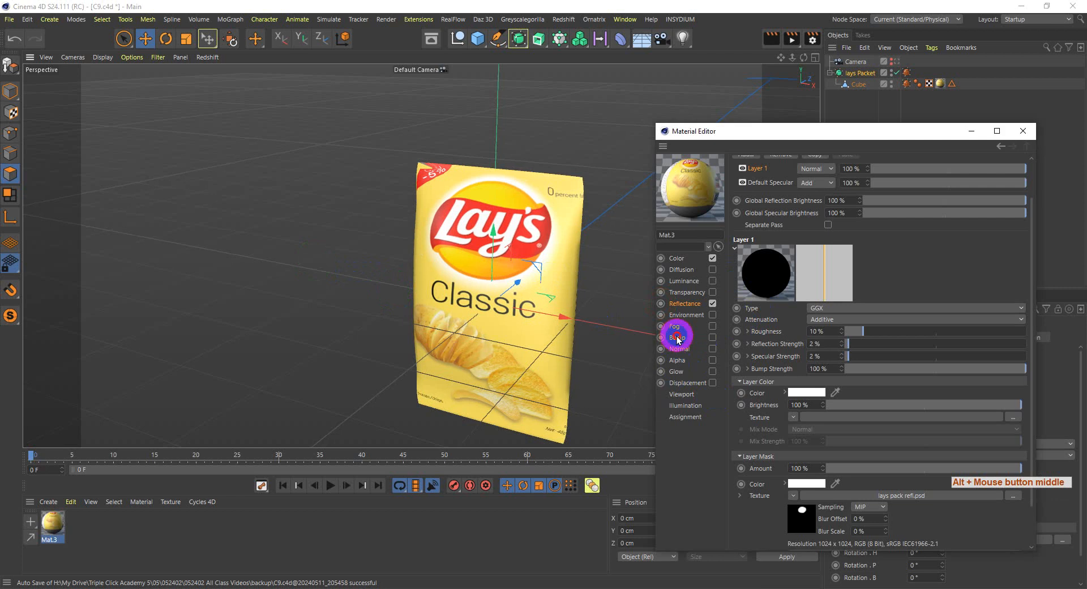
{"action": "left_click", "coordinate": [712, 337]}
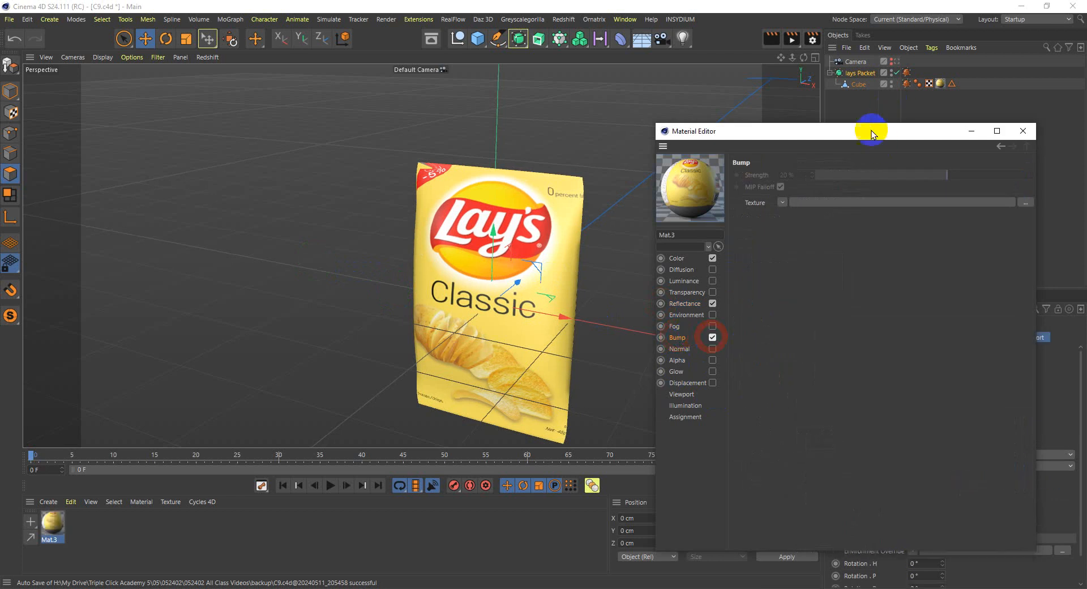
{"action": "left_click_drag", "start_coordinate": [872, 134], "coordinate": [836, 96]}
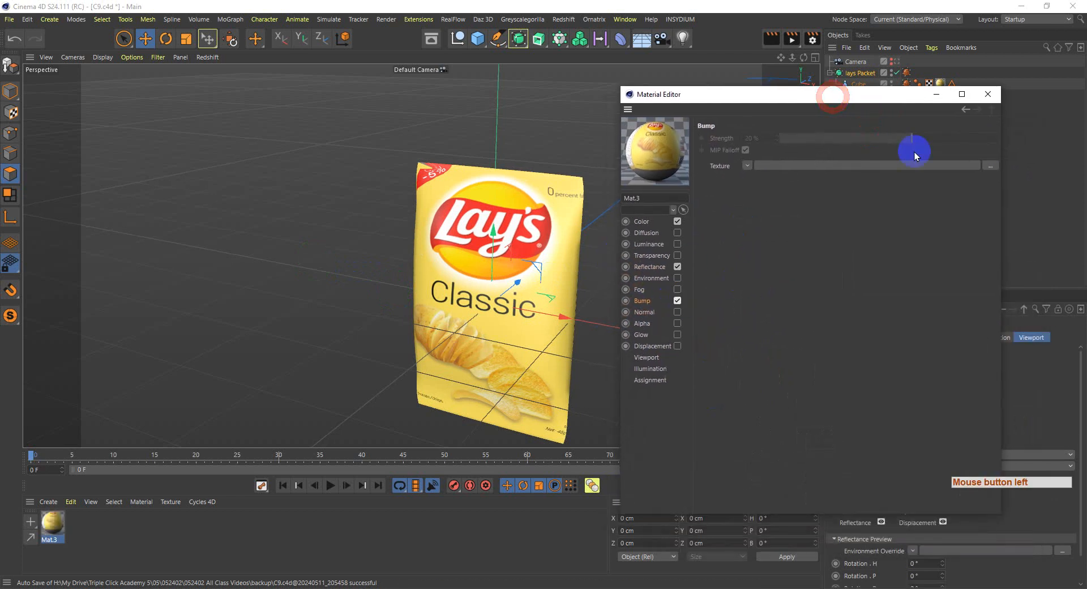
{"action": "left_click", "coordinate": [990, 165]}
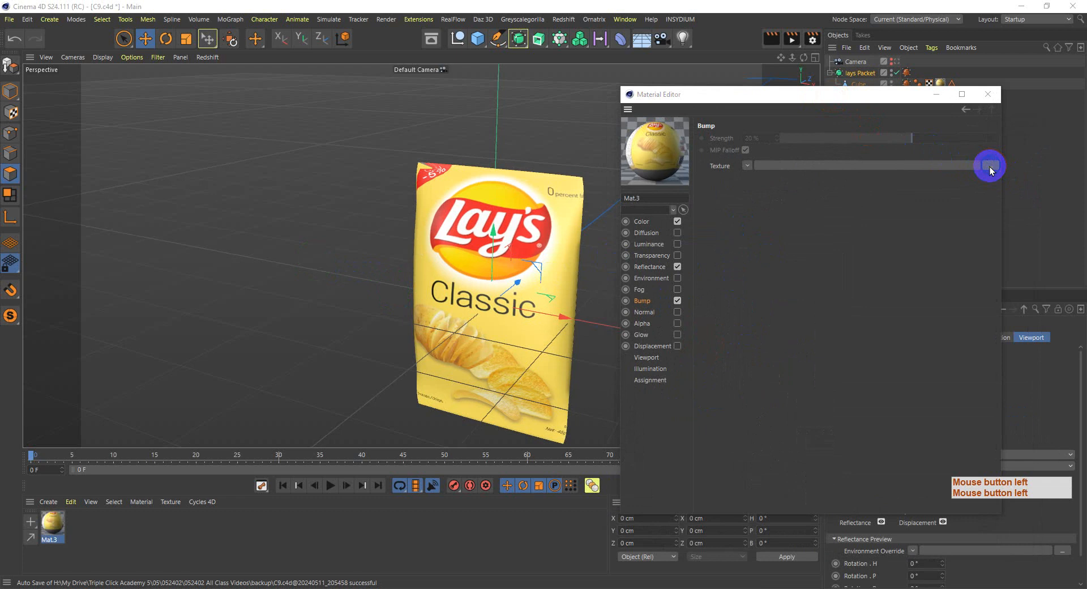
{"action": "scroll", "coordinate": [876, 355], "scroll_direction": "down", "scroll_amount": 1}
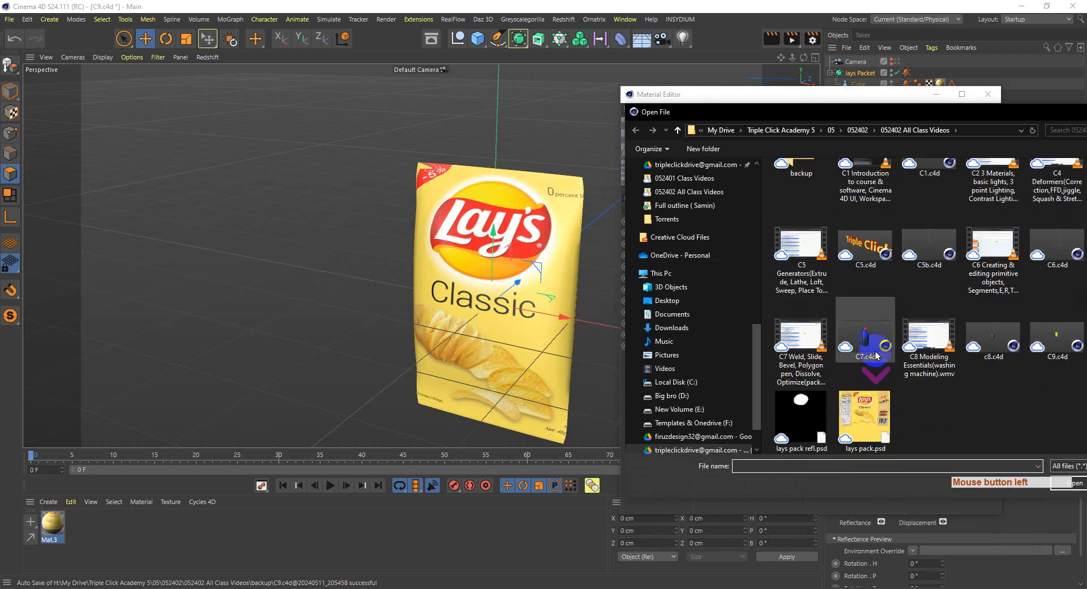
{"action": "left_click", "coordinate": [800, 401]}
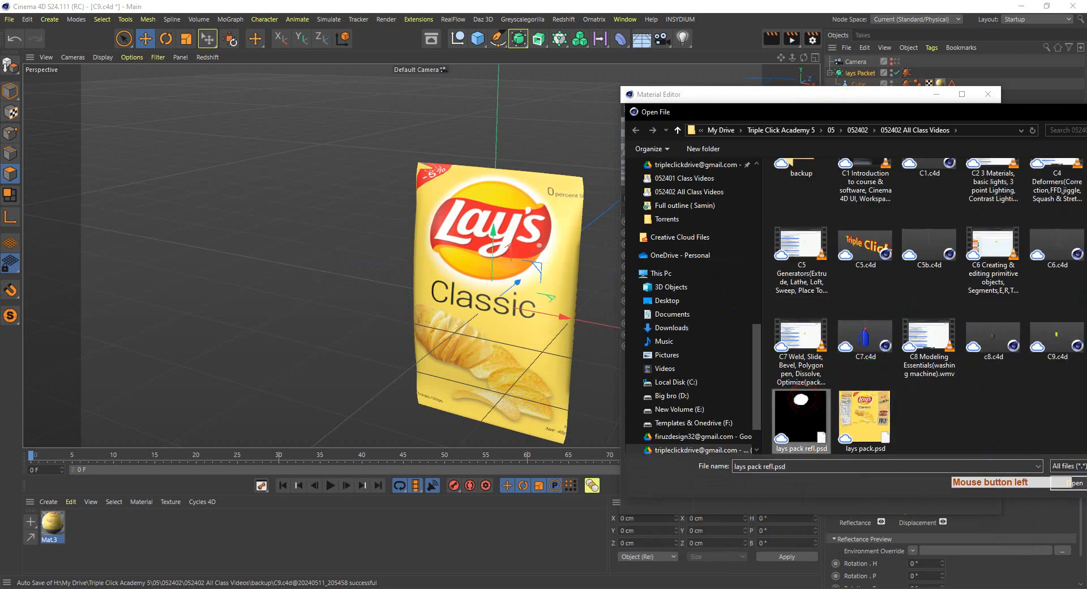
{"action": "left_click", "coordinate": [1070, 482]}
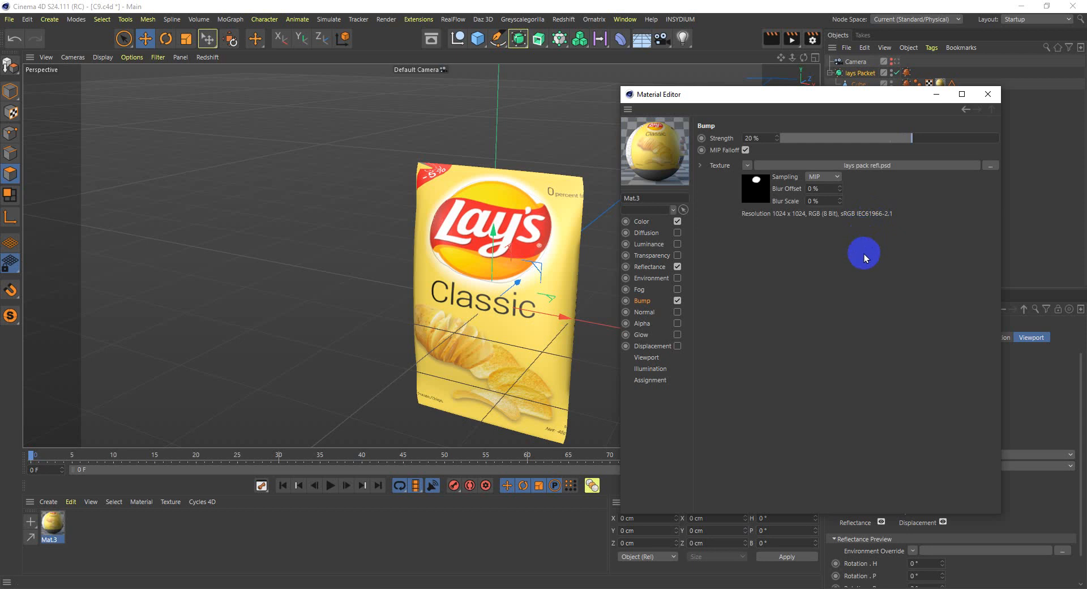
- Examine the bump effect around the edge of the packet's front logo, up close and from several angles
{"action": "scroll", "coordinate": [549, 246], "scroll_direction": "up", "scroll_amount": 3}
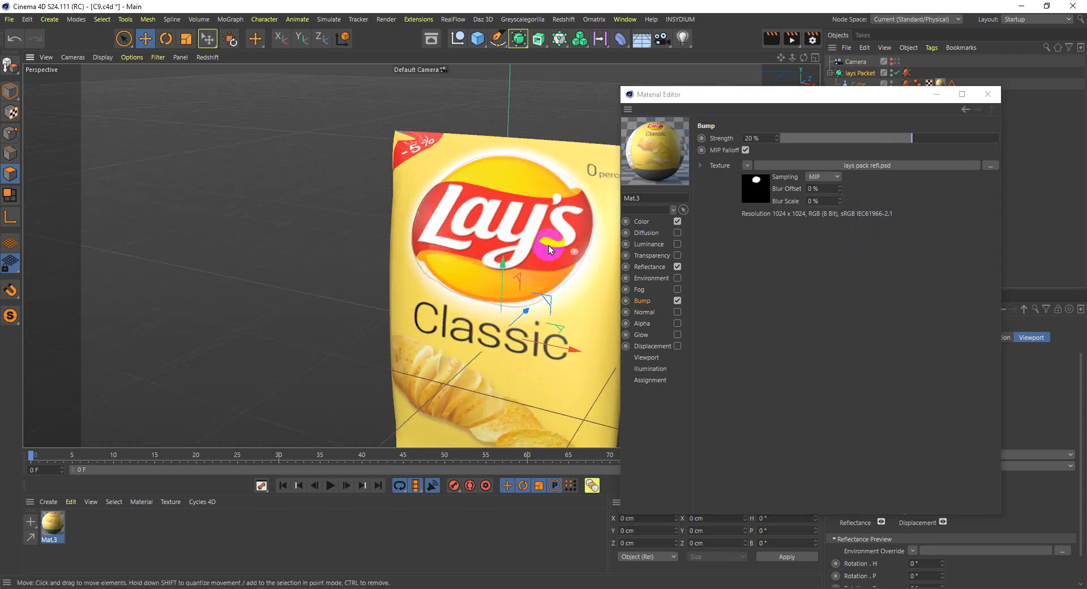
{"action": "middle_click_drag", "start_coordinate": [549, 246], "coordinate": [397, 252], "text": "alt"}
{"action": "scroll", "coordinate": [331, 272], "scroll_direction": "up", "scroll_amount": 1}
{"action": "scroll", "coordinate": [275, 295], "scroll_direction": "up", "scroll_amount": 2}
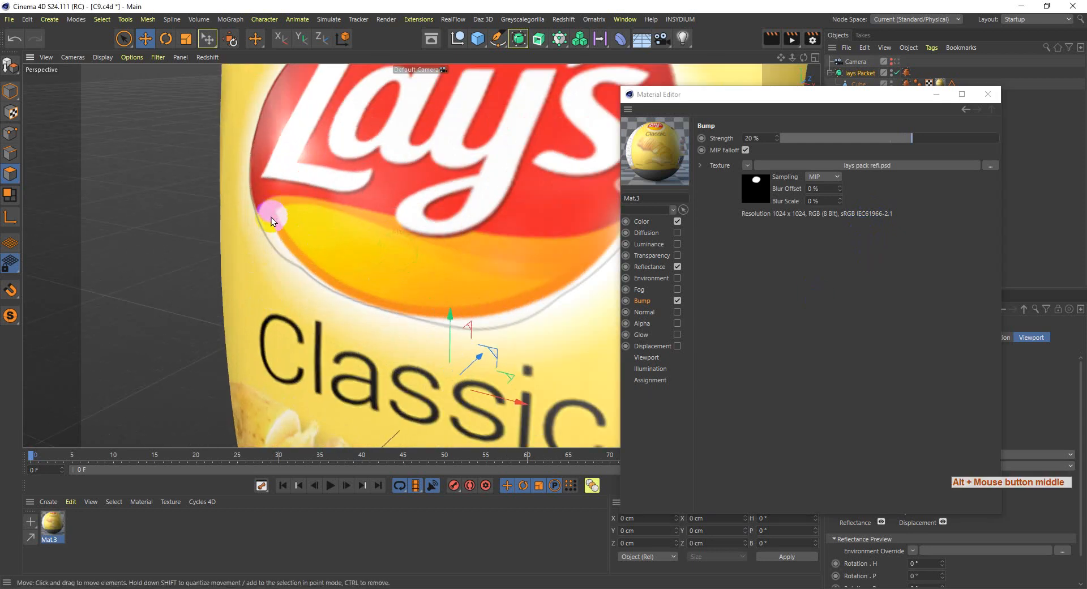
{"action": "left_click_drag", "start_coordinate": [326, 283], "coordinate": [425, 283], "text": "alt"}
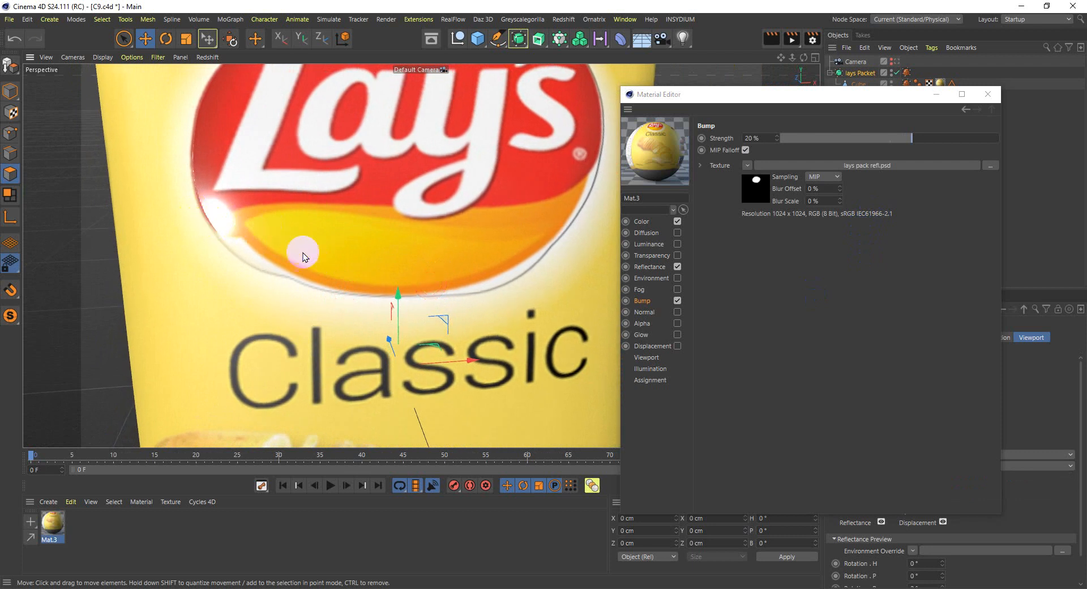
{"action": "mouse_move", "coordinate": [350, 241]}
{"action": "left_mouse_down", "text": "alt"}
{"action": "mouse_move", "coordinate": [366, 258]}
{"action": "mouse_move", "coordinate": [368, 234]}
{"action": "left_mouse_up", "text": "alt"}
{"action": "middle_click_drag", "start_coordinate": [368, 233], "coordinate": [367, 338], "text": "alt"}
{"action": "scroll", "coordinate": [366, 337], "scroll_direction": "down", "scroll_amount": 3}
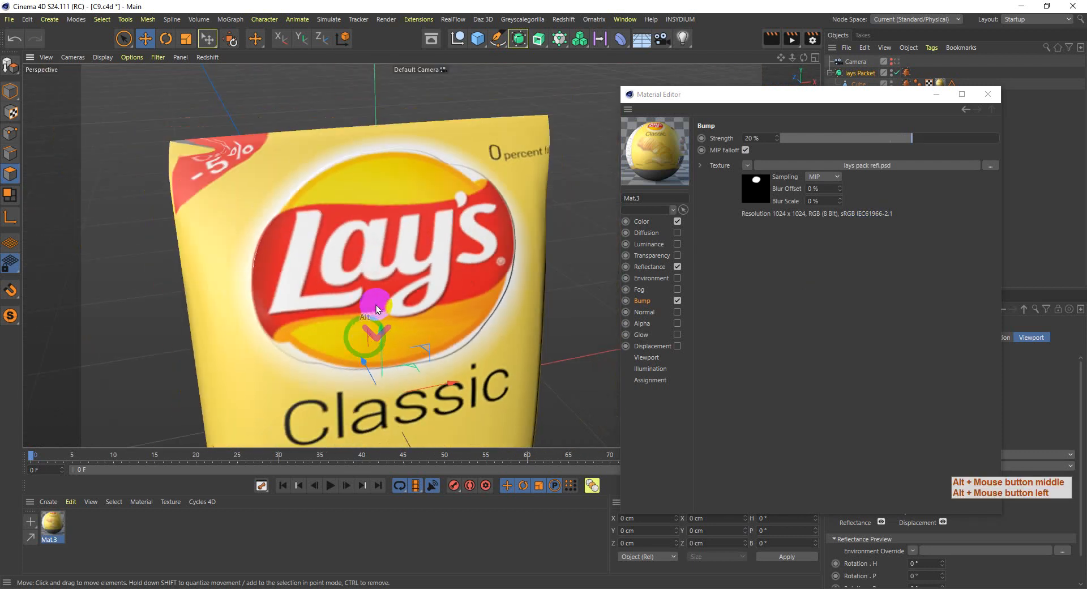
{"action": "middle_click_drag", "start_coordinate": [457, 294], "coordinate": [451, 230], "text": "alt"}
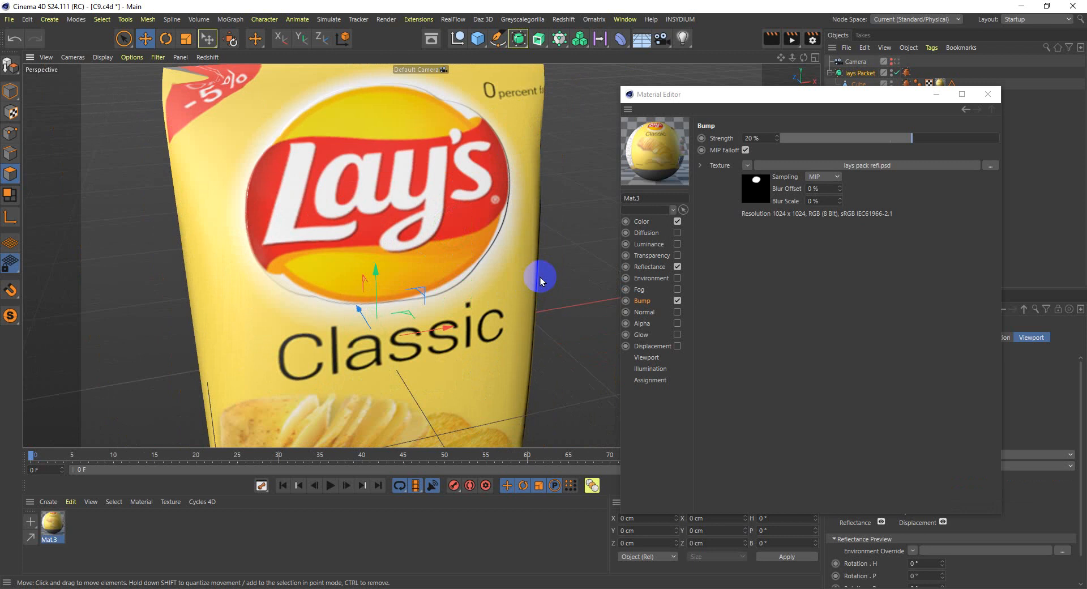
{"action": "scroll", "coordinate": [514, 273], "scroll_direction": "down", "scroll_amount": 4}
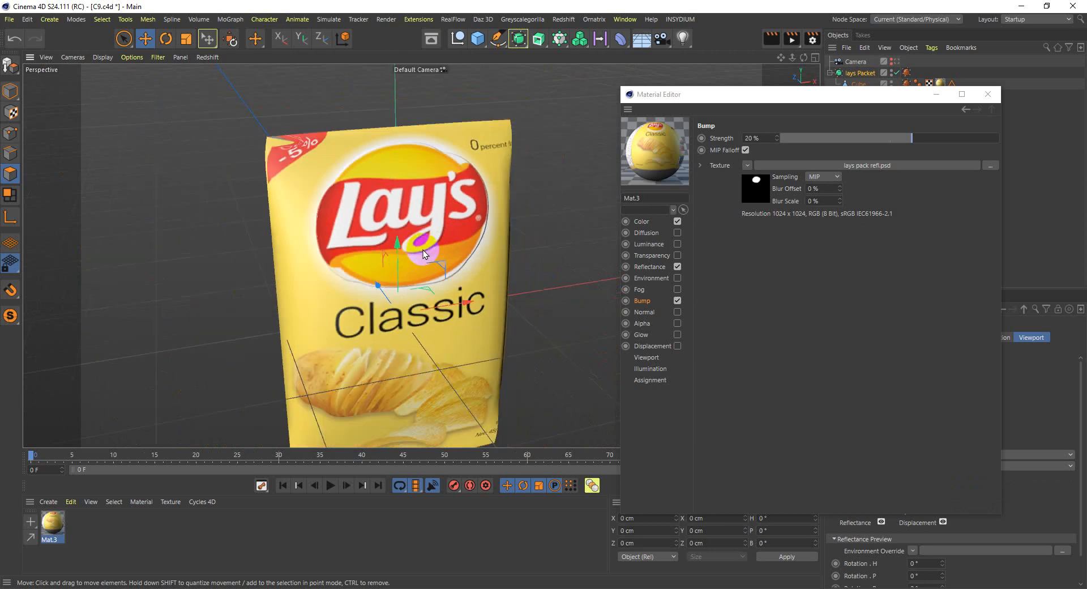
{"action": "middle_click_drag", "start_coordinate": [531, 325], "coordinate": [488, 260], "text": "alt"}
{"action": "scroll", "coordinate": [439, 238], "scroll_direction": "down", "scroll_amount": 2}
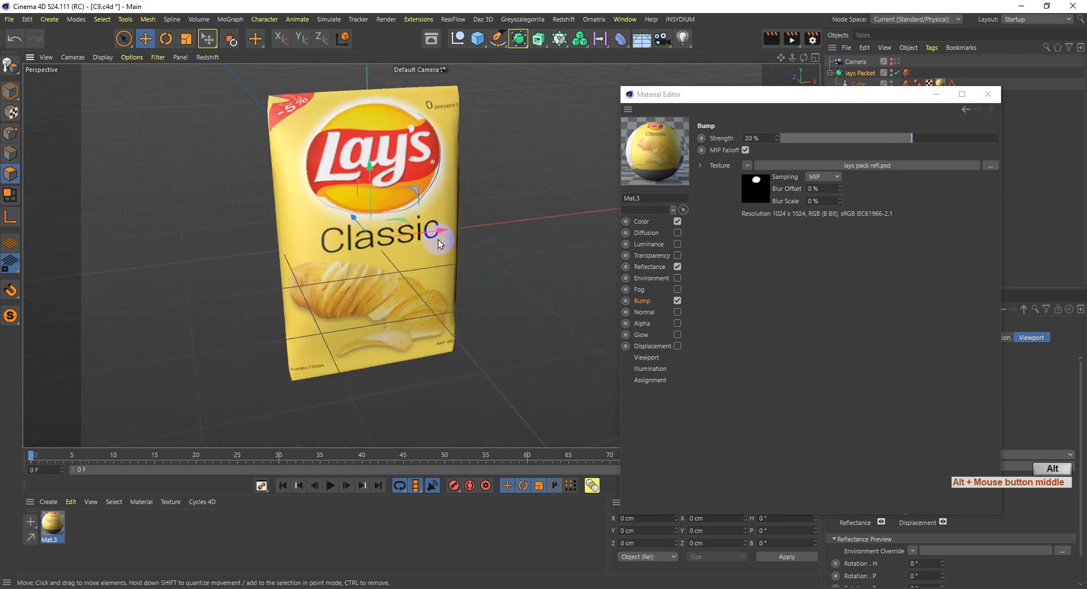
- Examine the packet from the side and review Mat.3's Environment, Bump, Normal and Alpha channel settings
{"action": "left_click_drag", "start_coordinate": [439, 262], "coordinate": [333, 256], "text": "alt"}
{"action": "middle_click_drag", "start_coordinate": [454, 248], "coordinate": [381, 277], "text": "alt"}
{"action": "mouse_move", "coordinate": [408, 308]}
{"action": "left_mouse_down", "text": "alt"}
{"action": "mouse_move", "coordinate": [446, 312]}
{"action": "mouse_move", "coordinate": [408, 313]}
{"action": "left_mouse_up", "text": "alt"}
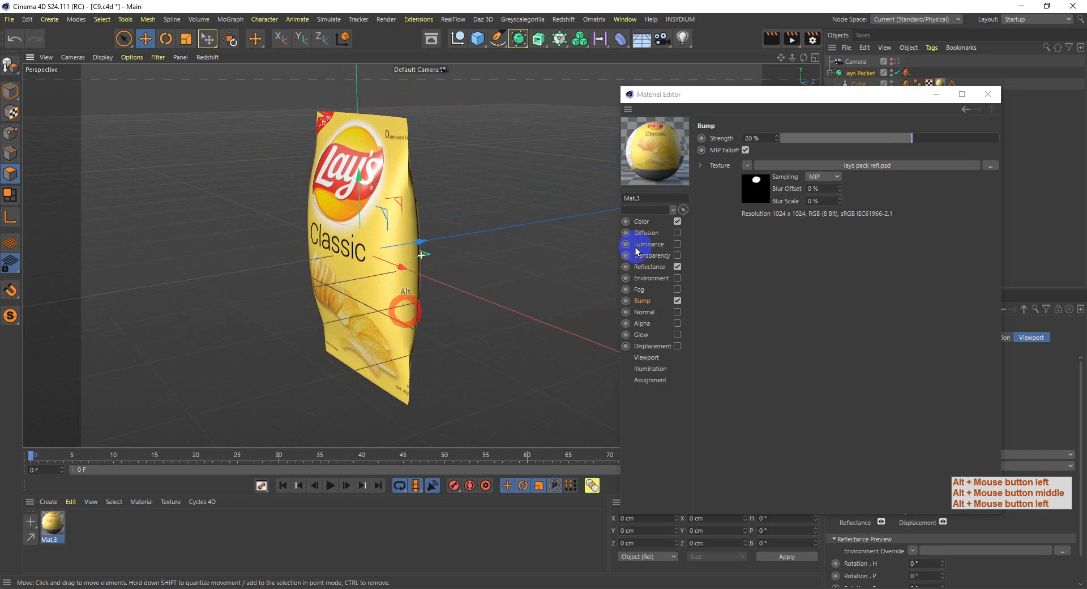
{"action": "left_click", "coordinate": [646, 300]}
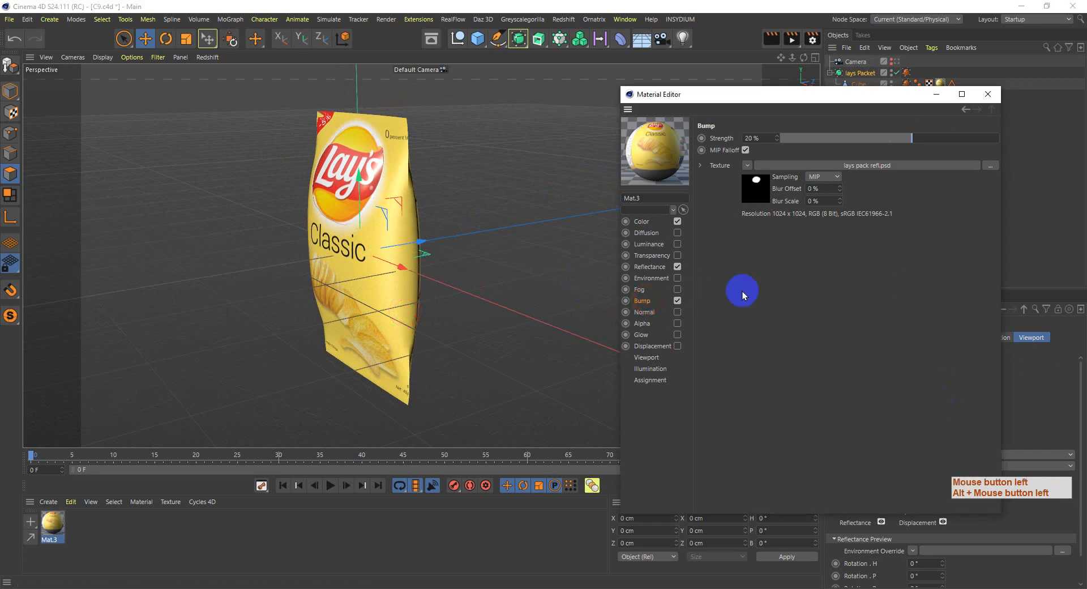
{"action": "left_click", "coordinate": [662, 285]}
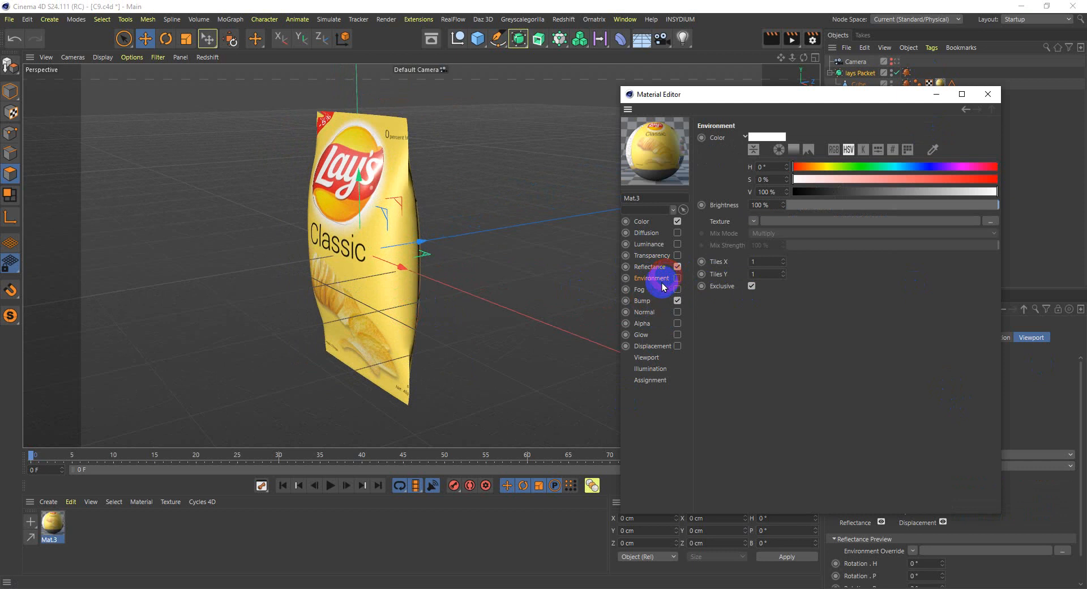
{"action": "left_click", "coordinate": [645, 300]}
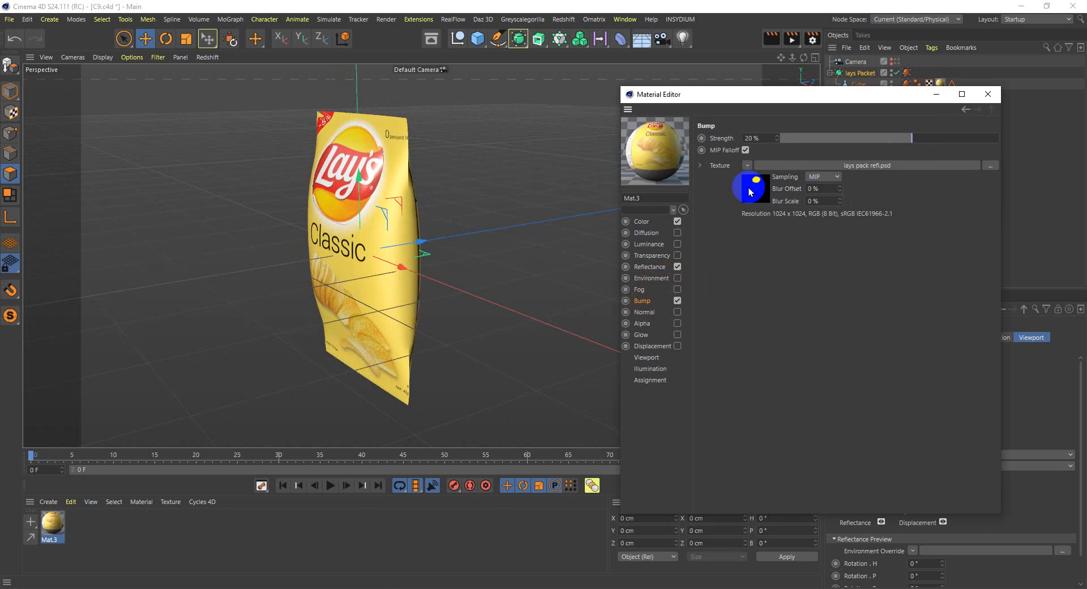
{"action": "left_click", "coordinate": [643, 312]}
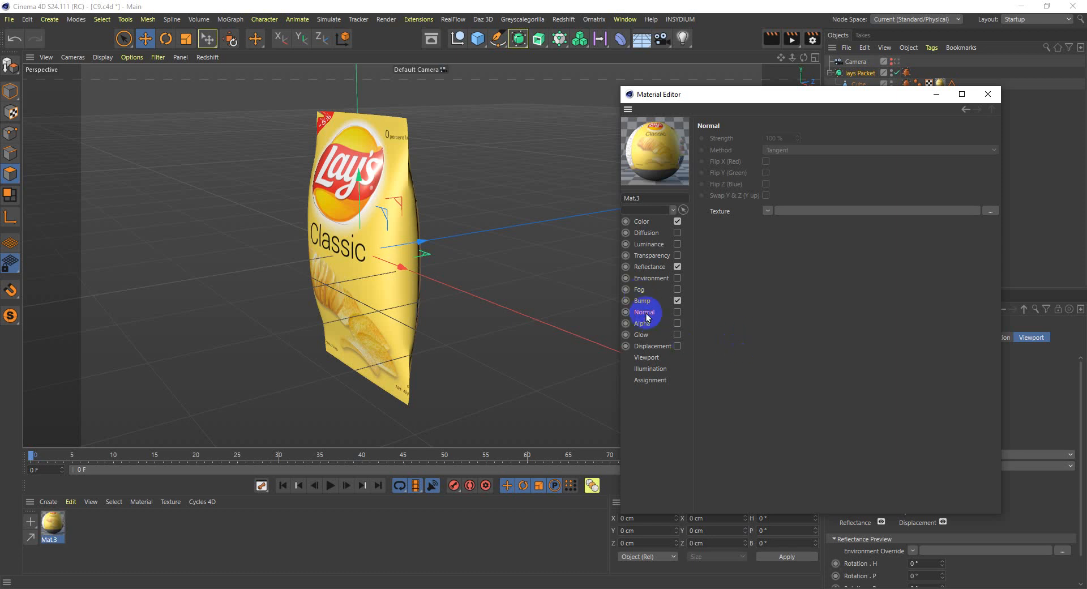
{"action": "left_click", "coordinate": [645, 311]}
{"action": "left_click", "coordinate": [645, 323]}
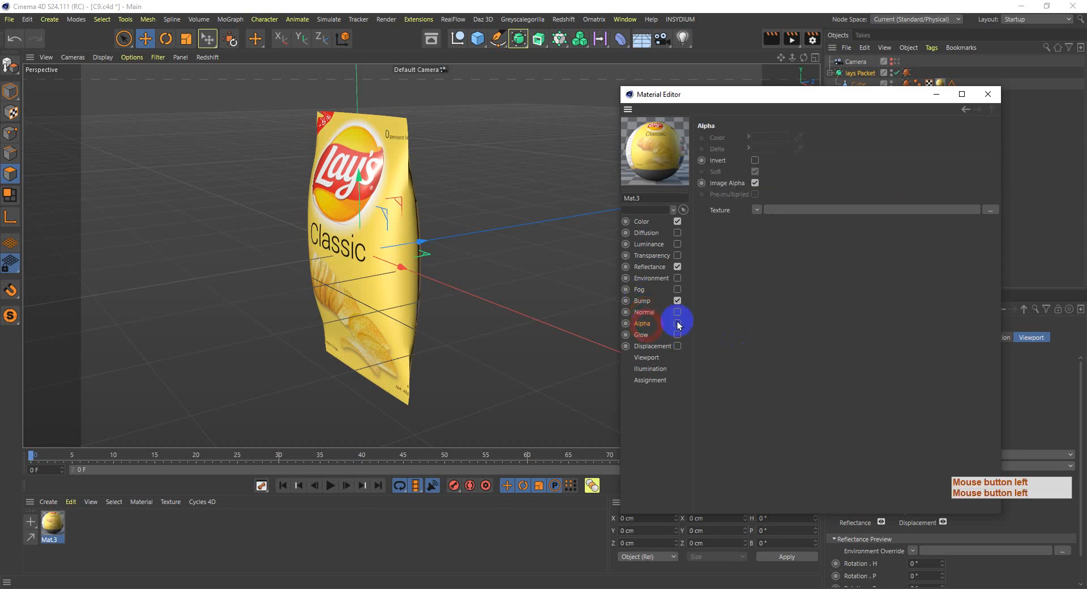
{"action": "scroll", "coordinate": [262, 219], "scroll_direction": "up", "scroll_amount": 2}
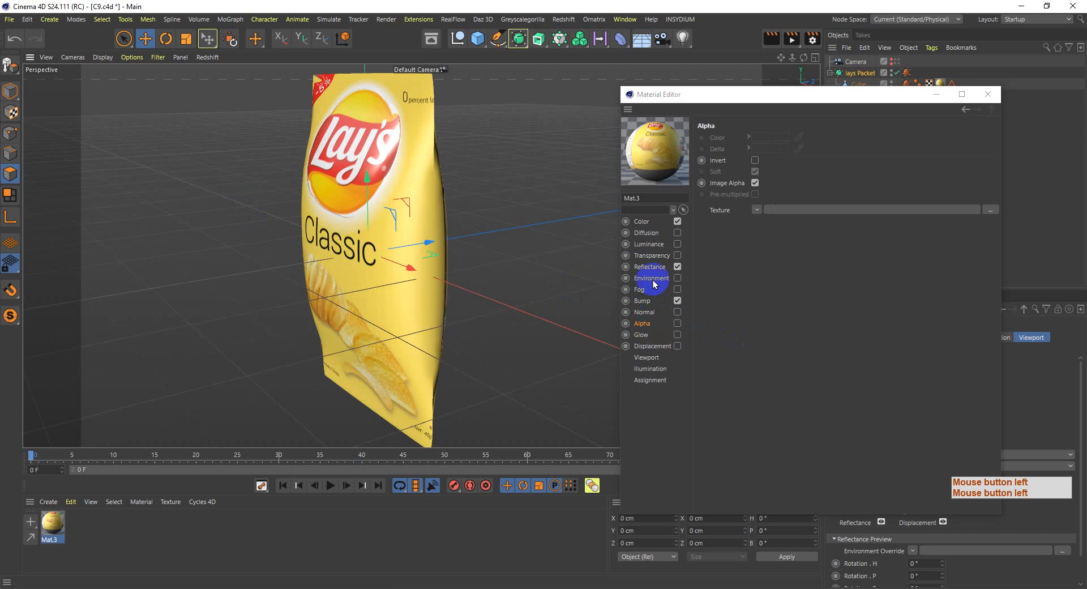
{"action": "scroll", "coordinate": [324, 188], "scroll_direction": "up", "scroll_amount": 2}
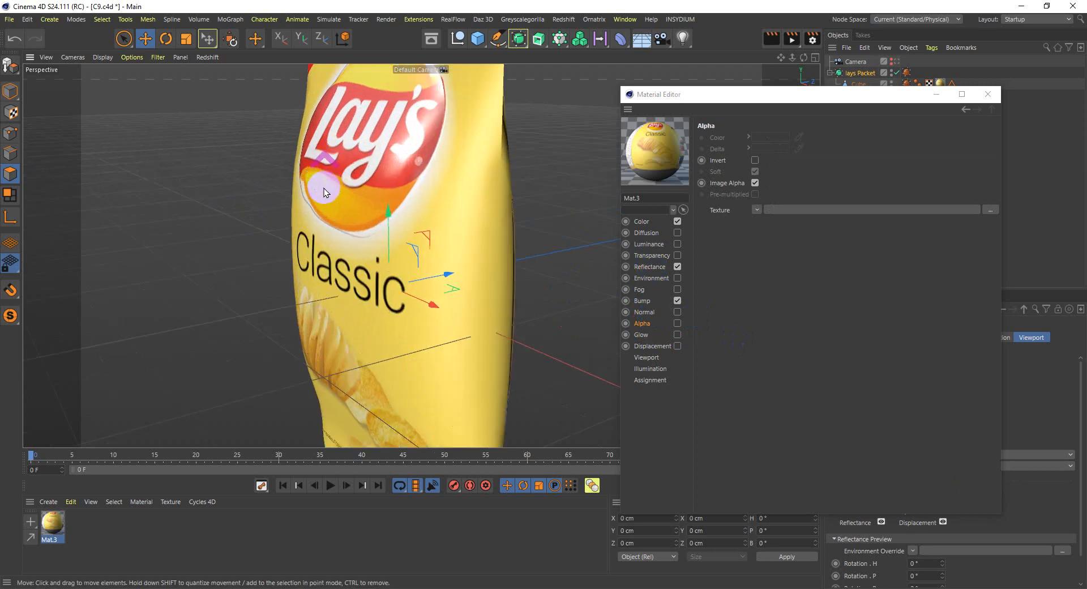
{"action": "left_click_drag", "start_coordinate": [380, 309], "coordinate": [415, 294], "text": "alt"}
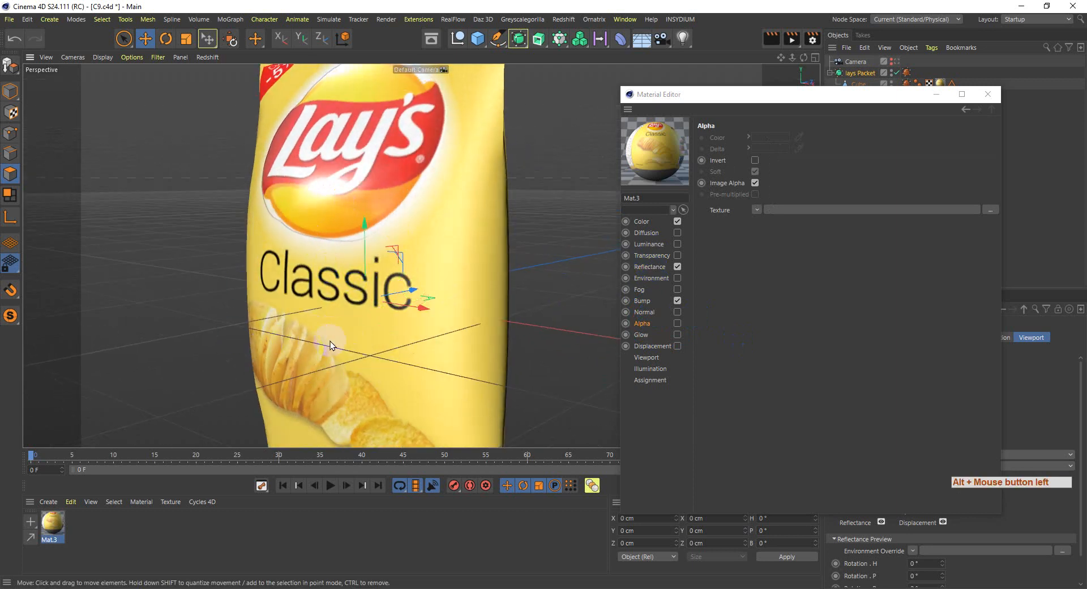
- Inspect Mat.3's Transparency channel settings, including the absorption color controls
{"action": "left_click", "coordinate": [651, 255]}
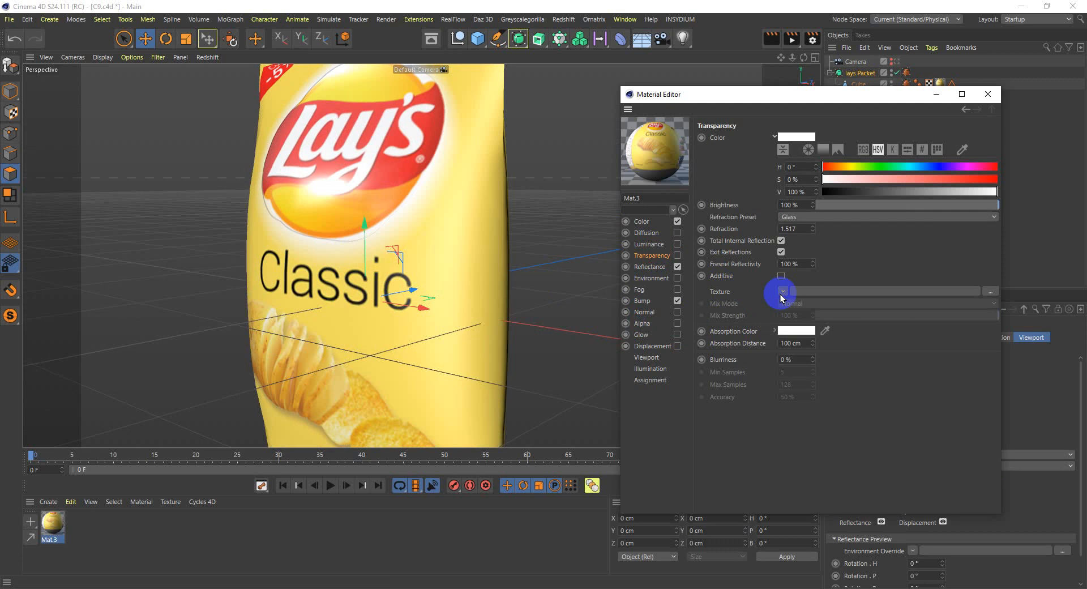
{"action": "left_click", "coordinate": [774, 331]}
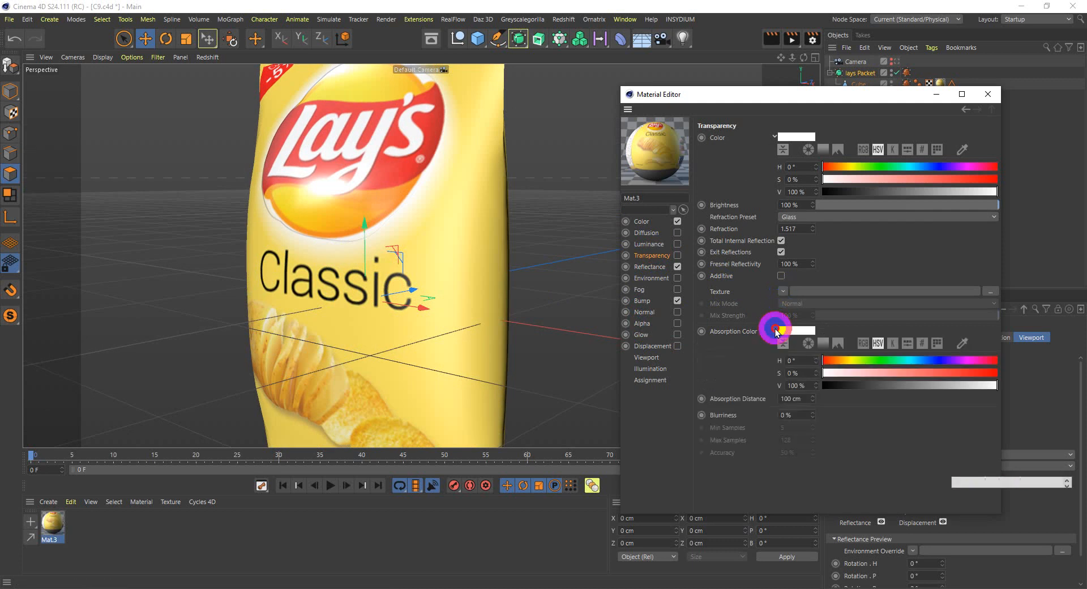
{"action": "left_click", "coordinate": [774, 331]}
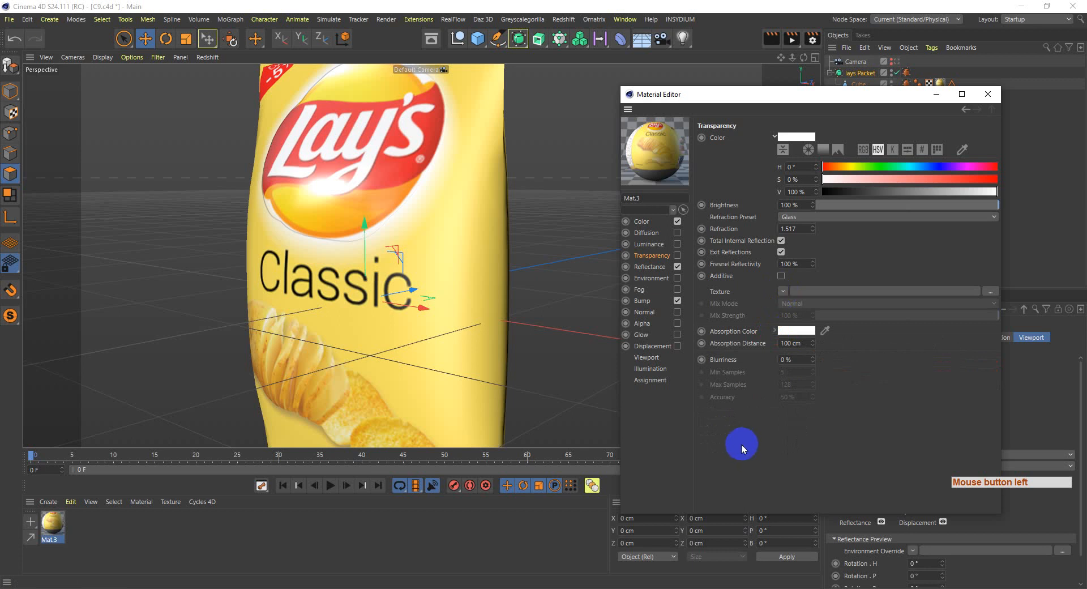
- Enable Mat.3's Alpha channel and load lays pack refl.psd as its texture
{"action": "left_click", "coordinate": [642, 323]}
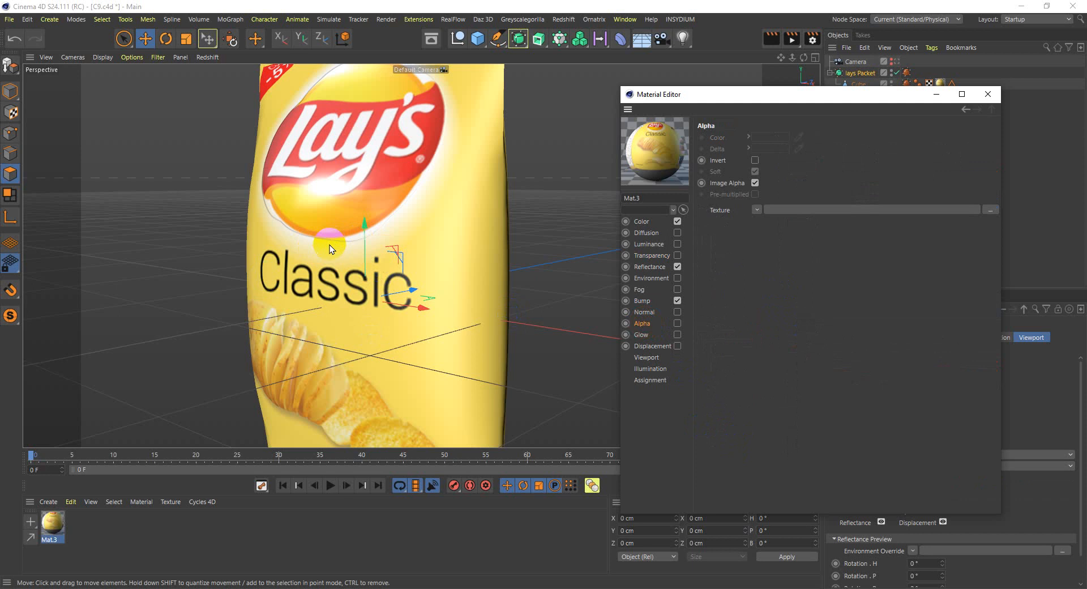
{"action": "left_click", "coordinate": [644, 322]}
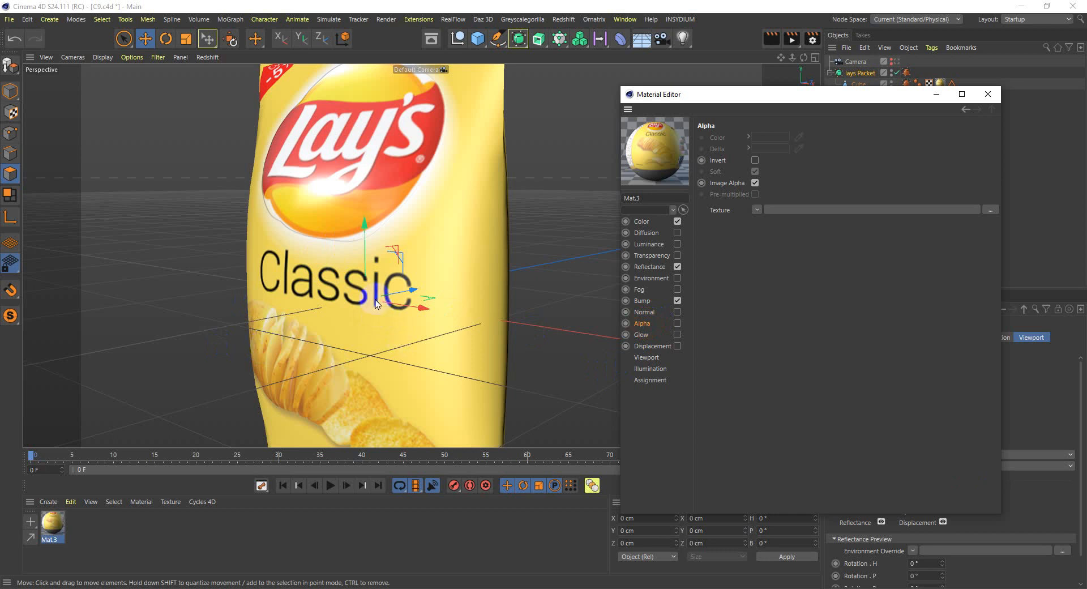
{"action": "left_click", "coordinate": [677, 322]}
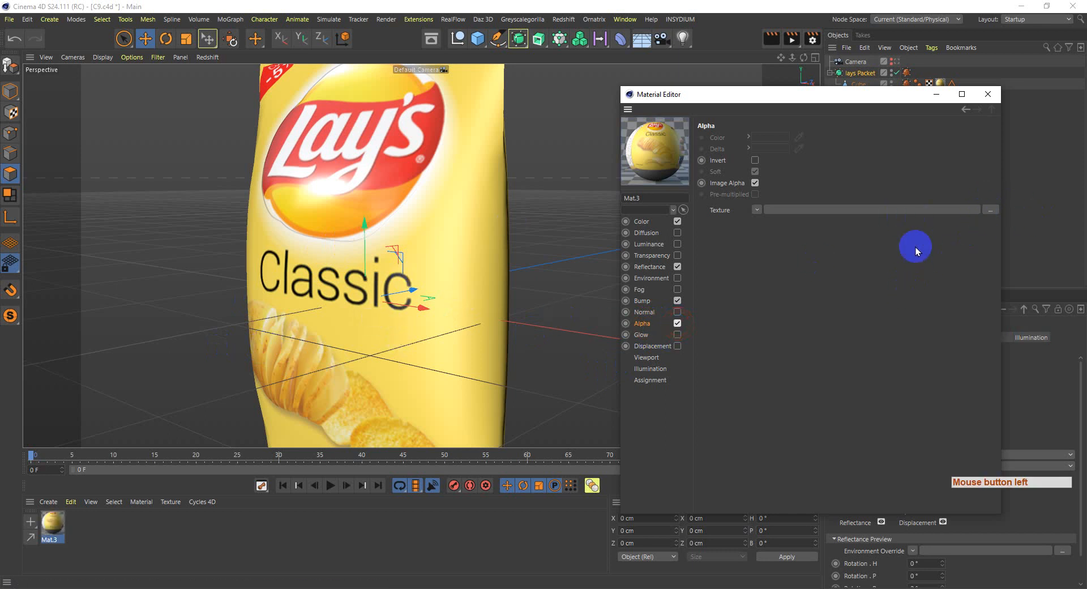
{"action": "left_click", "coordinate": [990, 209]}
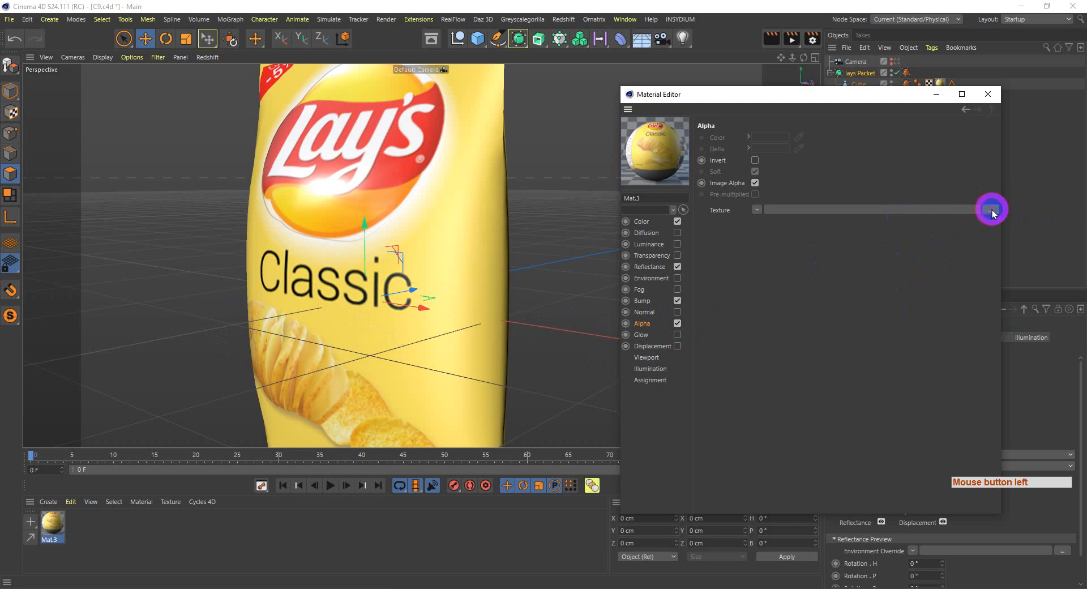
{"action": "scroll", "coordinate": [900, 378], "scroll_direction": "down", "scroll_amount": 1}
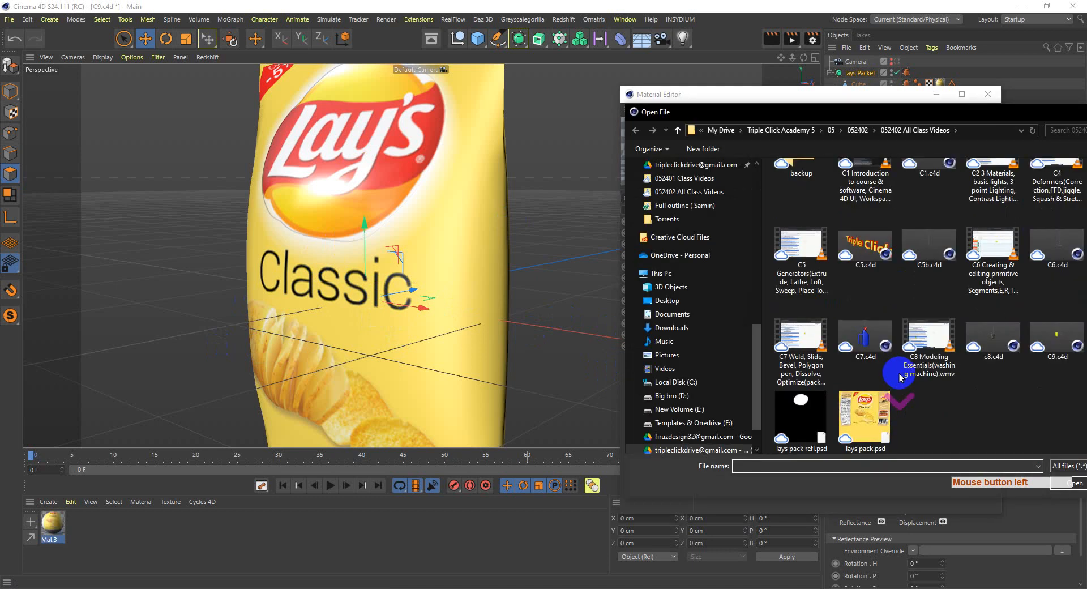
{"action": "left_click", "coordinate": [813, 411]}
{"action": "key", "text": "Return"}
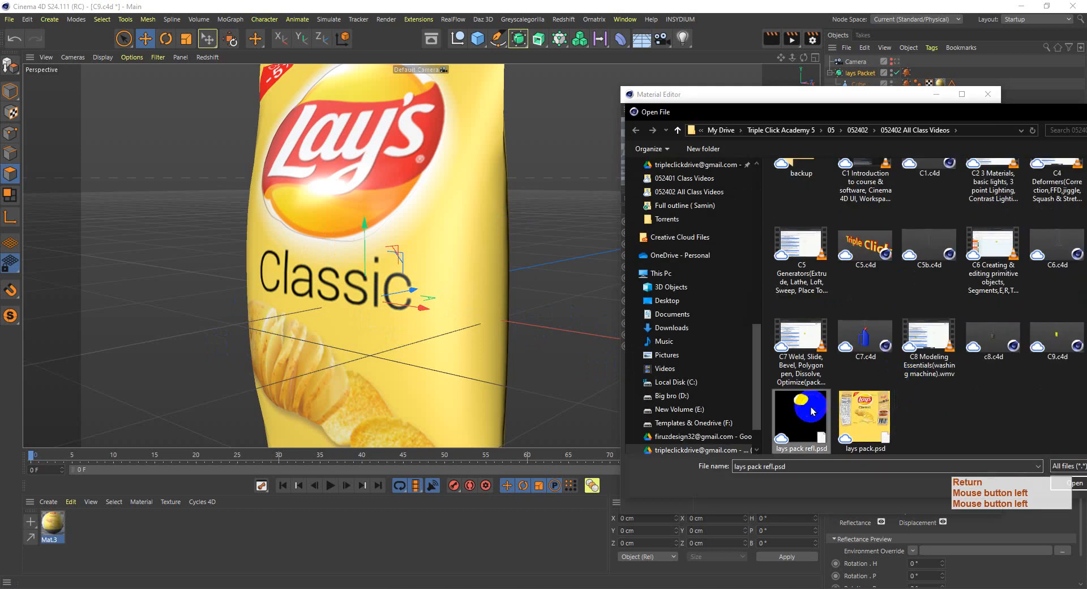
{"action": "double_click", "coordinate": [810, 407]}
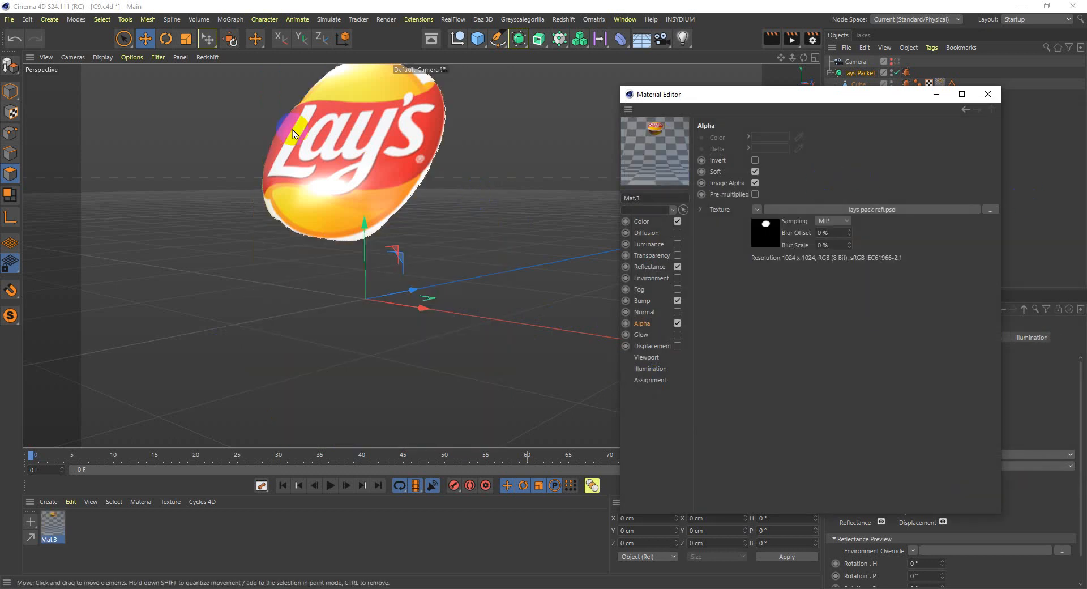
- Invert Mat.3's alpha mask and examine the logo area from the packet's front
{"action": "left_click_drag", "start_coordinate": [306, 291], "coordinate": [342, 292], "text": "alt"}
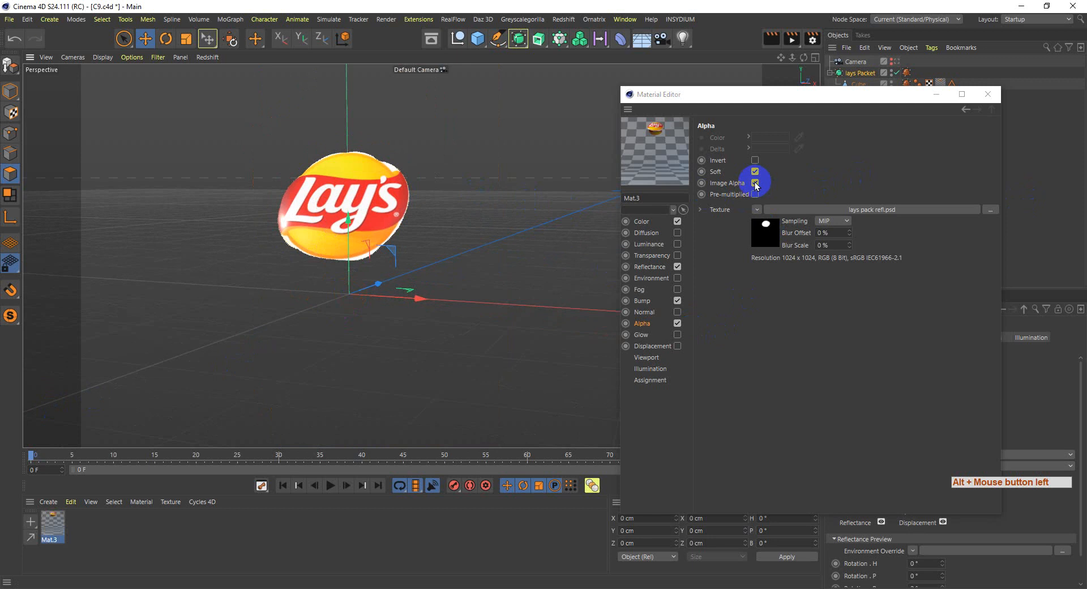
{"action": "left_click", "coordinate": [754, 160]}
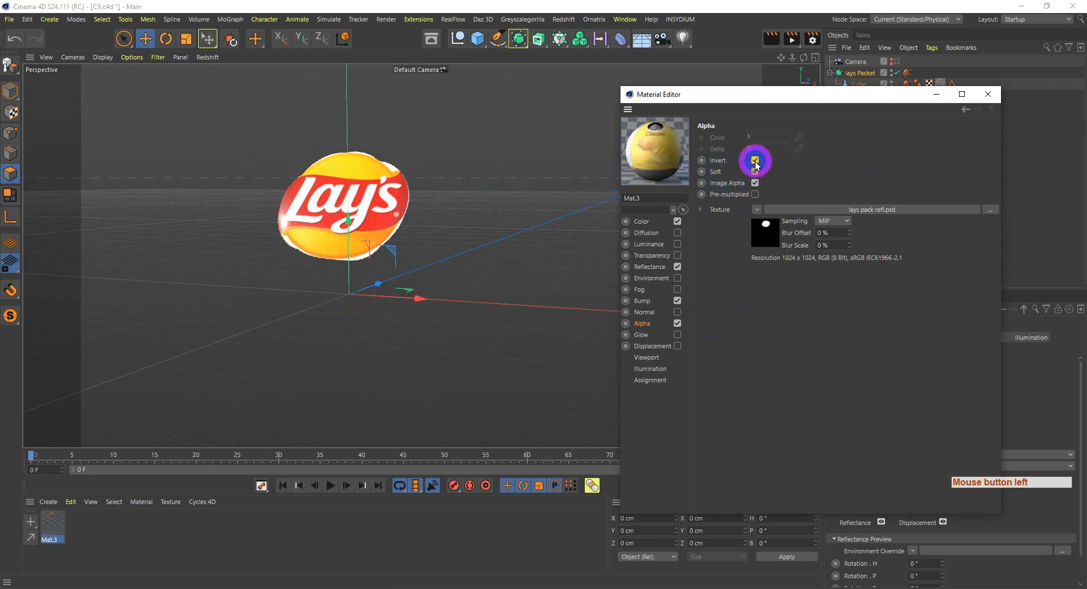
{"action": "left_click_drag", "start_coordinate": [329, 306], "coordinate": [423, 319], "text": "alt"}
{"action": "scroll", "coordinate": [332, 271], "scroll_direction": "up", "scroll_amount": 5}
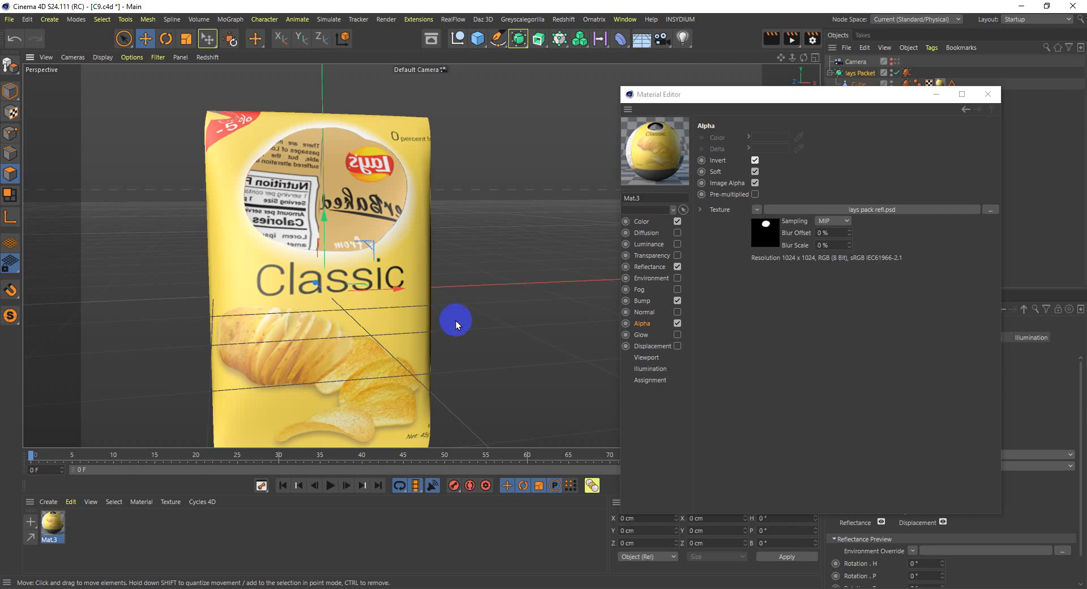
- Turn off Mat.3's Alpha channel and view the whole front of the packet
{"action": "left_click", "coordinate": [677, 323]}
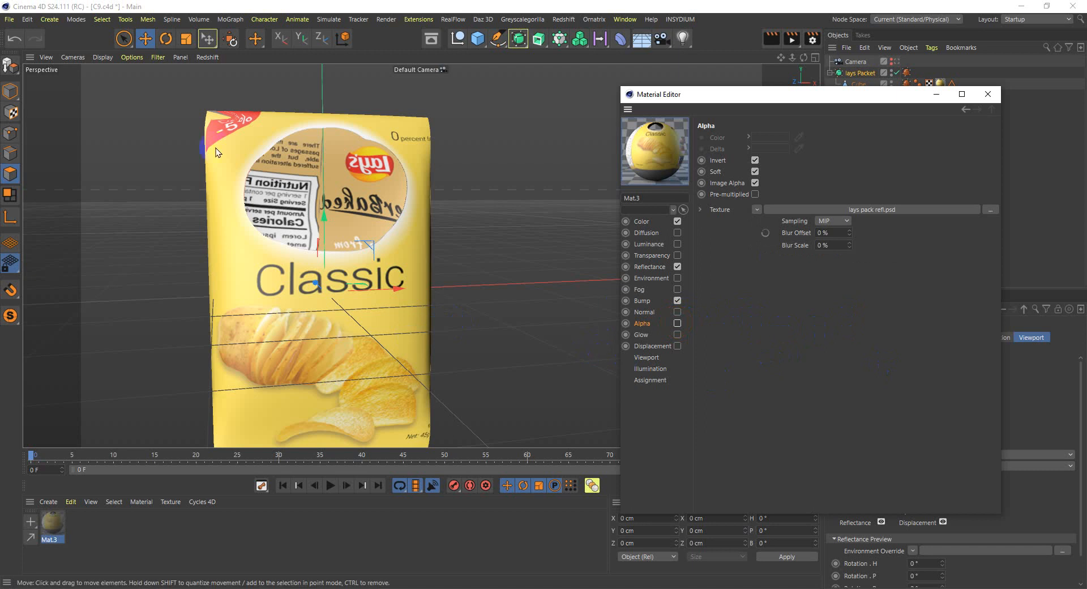
{"action": "left_click", "coordinate": [309, 254]}
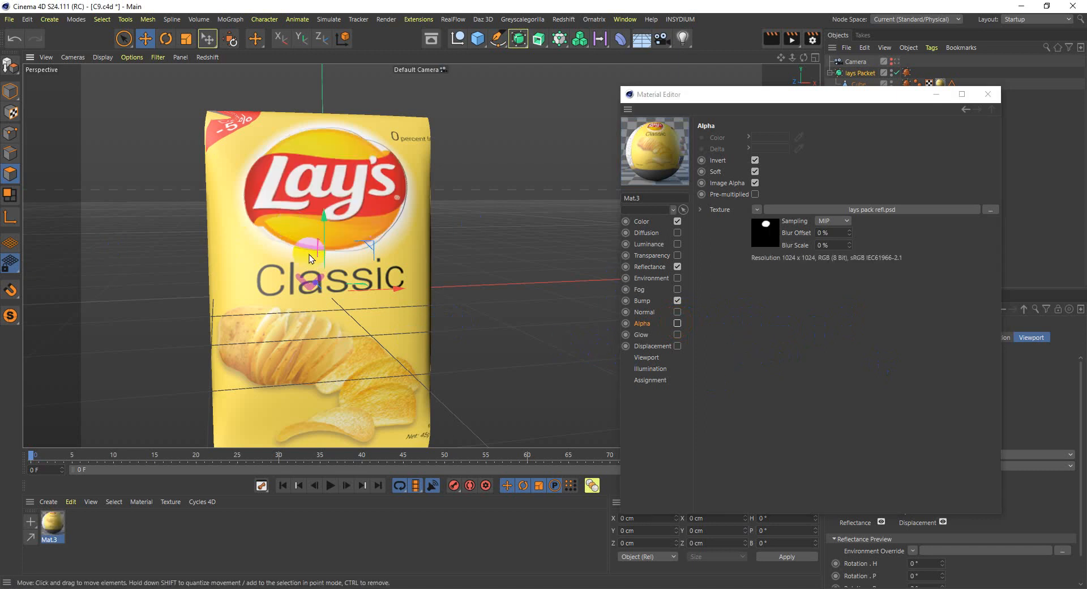
{"action": "scroll", "coordinate": [309, 253], "scroll_direction": "down", "scroll_amount": 2}
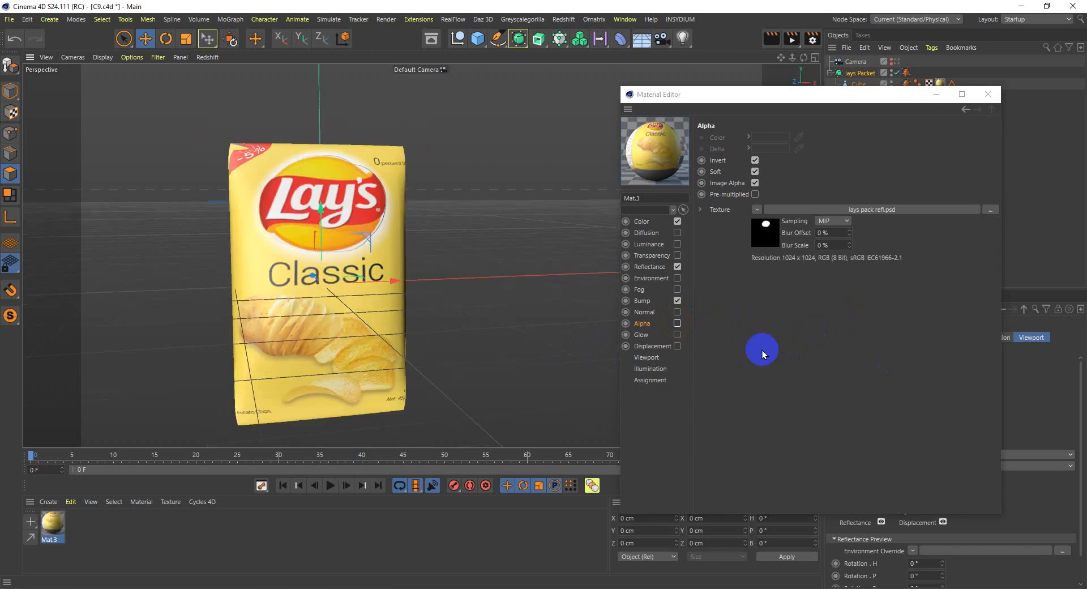
- View Mat.3's Glow settings, and inspect the bump edge around the front logo up close and from several angles
{"action": "left_click", "coordinate": [638, 334]}
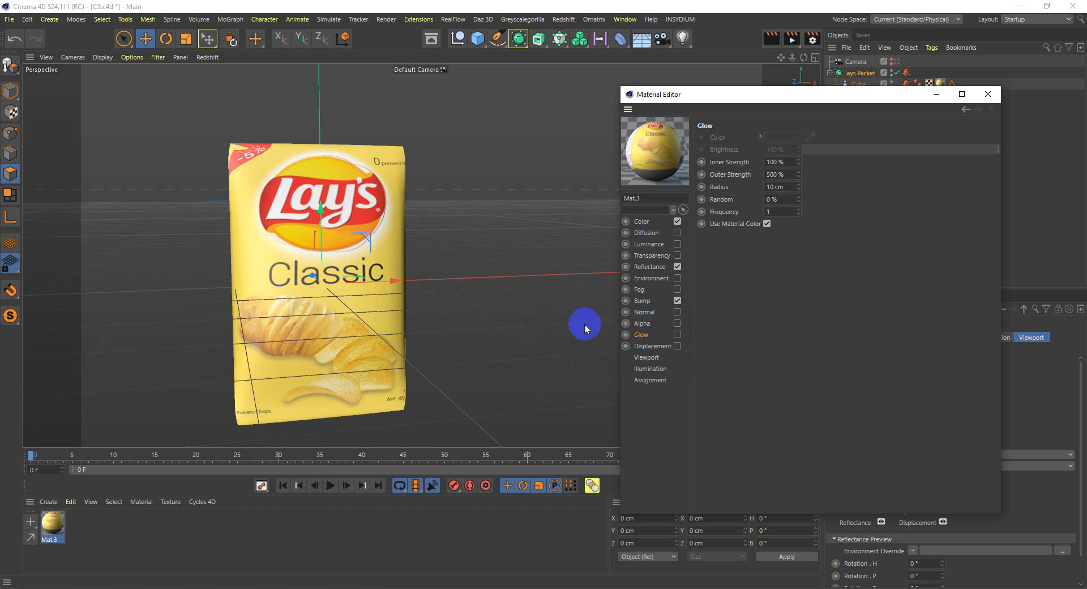
{"action": "scroll", "coordinate": [312, 238], "scroll_direction": "up", "scroll_amount": 4}
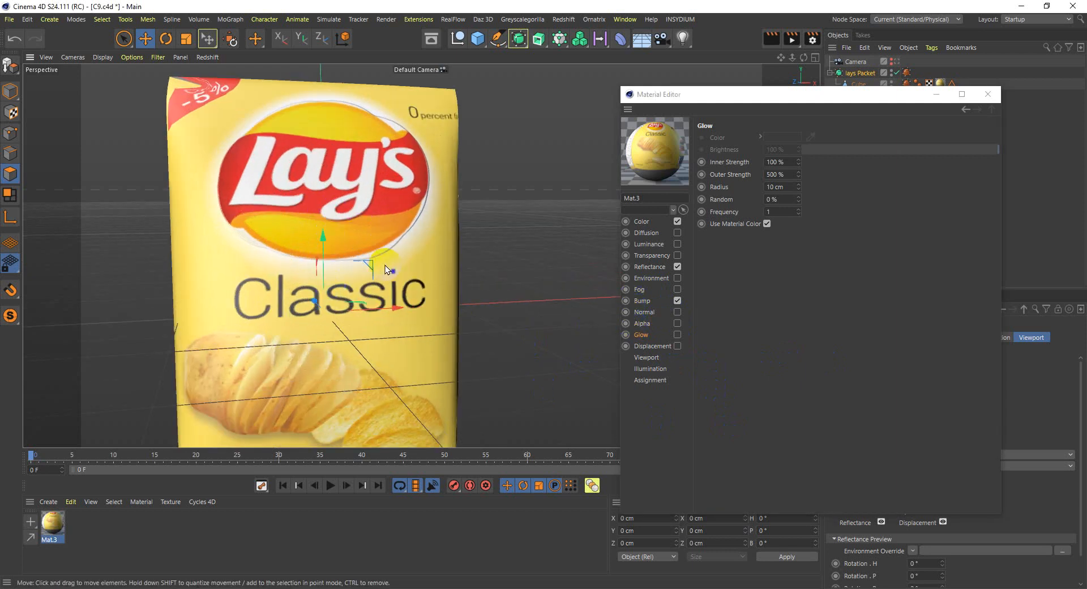
{"action": "scroll", "coordinate": [419, 236], "scroll_direction": "up", "scroll_amount": 4}
{"action": "left_click_drag", "start_coordinate": [410, 273], "coordinate": [354, 270], "text": "alt"}
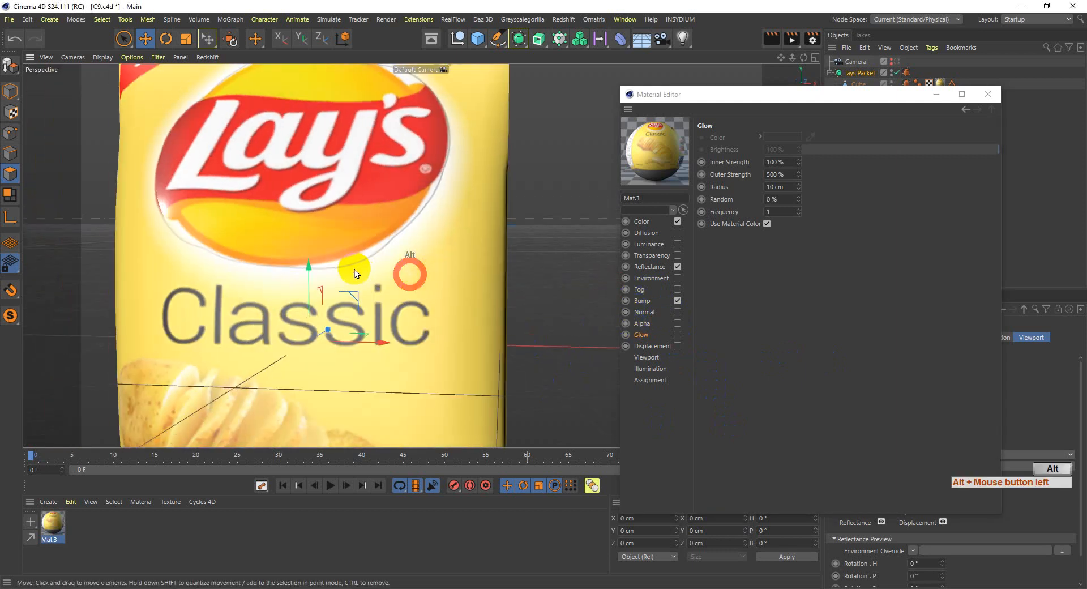
{"action": "scroll", "coordinate": [393, 231], "scroll_direction": "up", "scroll_amount": 10}
{"action": "left_click", "coordinate": [422, 314], "text": "alt"}
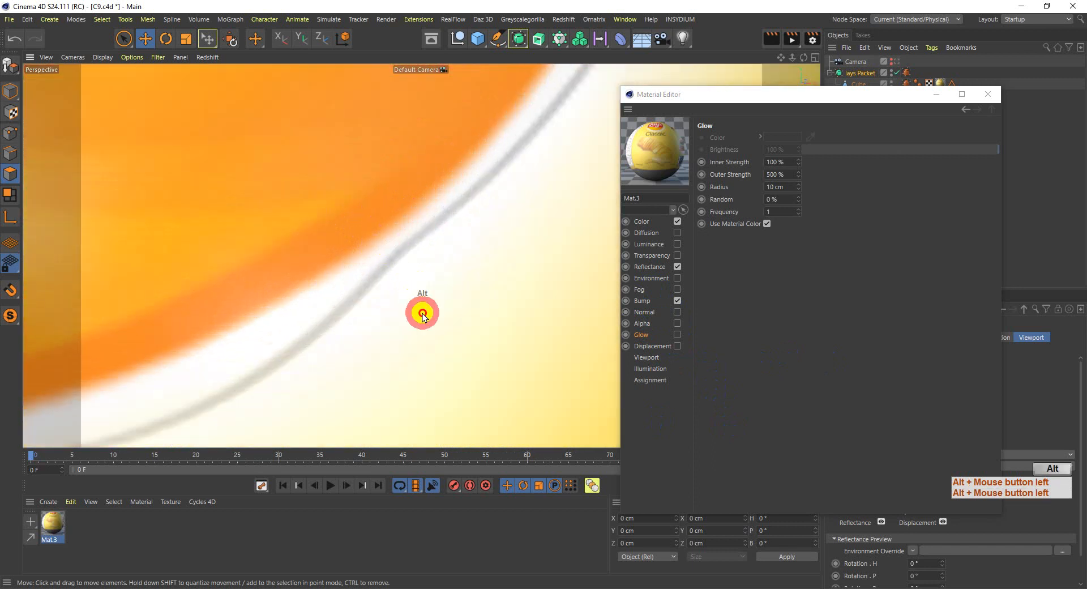
{"action": "left_click_drag", "start_coordinate": [422, 315], "coordinate": [409, 253], "text": "alt"}
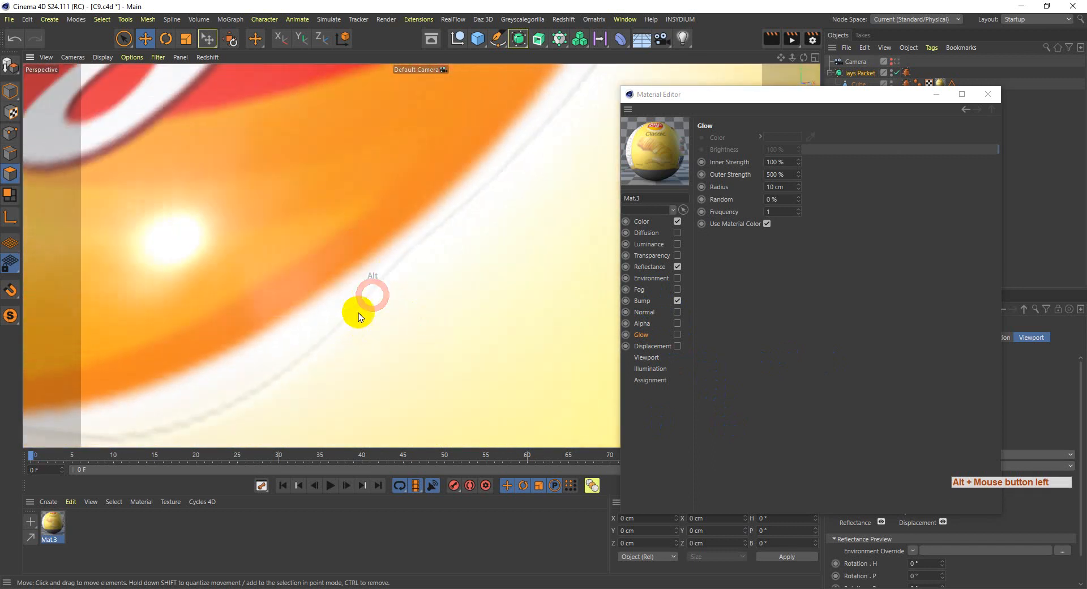
{"action": "left_click_drag", "start_coordinate": [358, 313], "coordinate": [386, 287], "text": "alt"}
{"action": "scroll", "coordinate": [396, 288], "scroll_direction": "down", "scroll_amount": 15}
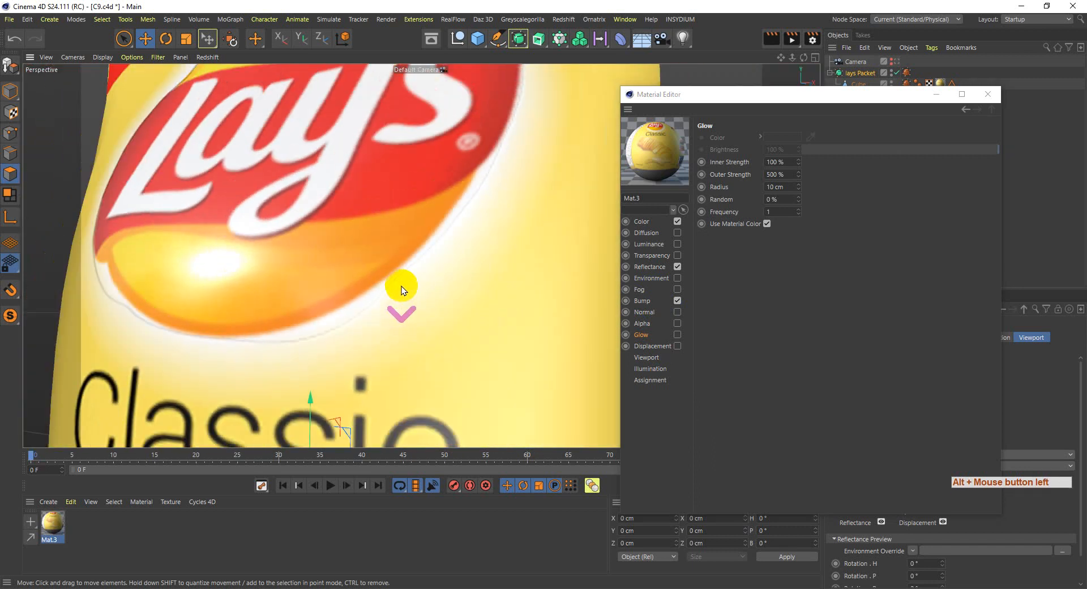
{"action": "left_click", "coordinate": [395, 319], "text": "alt"}
{"action": "left_click_drag", "start_coordinate": [395, 319], "coordinate": [423, 301], "text": "alt"}
{"action": "scroll", "coordinate": [363, 324], "scroll_direction": "down", "scroll_amount": 3}
{"action": "middle_click_drag", "start_coordinate": [363, 325], "coordinate": [423, 309], "text": "alt"}
{"action": "left_click_drag", "start_coordinate": [421, 311], "coordinate": [474, 341], "text": "alt"}
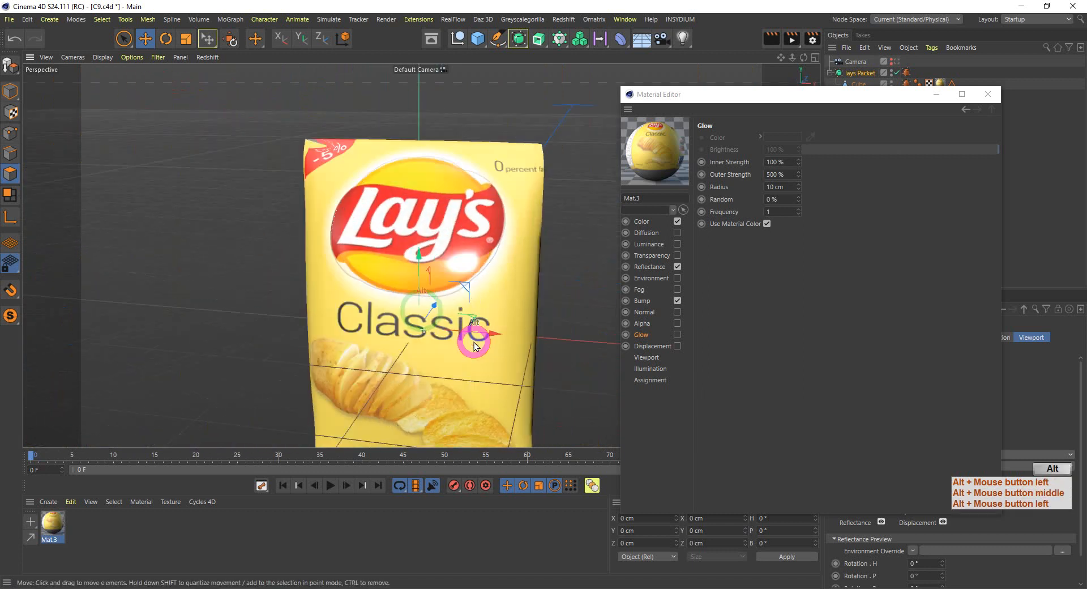
- Enable Mat.3's Displacement channel, move the Material Editor clear of the object list, and save the scene
{"action": "left_click", "coordinate": [652, 347]}
{"action": "middle_click_drag", "start_coordinate": [432, 307], "coordinate": [427, 253], "text": "alt"}
{"action": "left_click", "coordinate": [678, 346]}
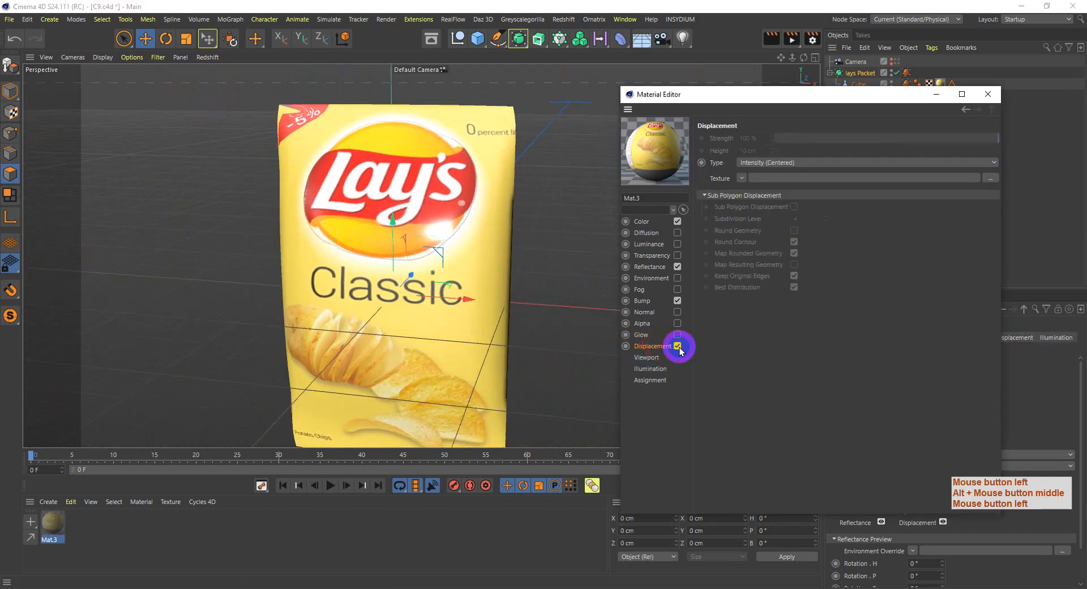
{"action": "left_click_drag", "start_coordinate": [864, 95], "coordinate": [773, 129]}
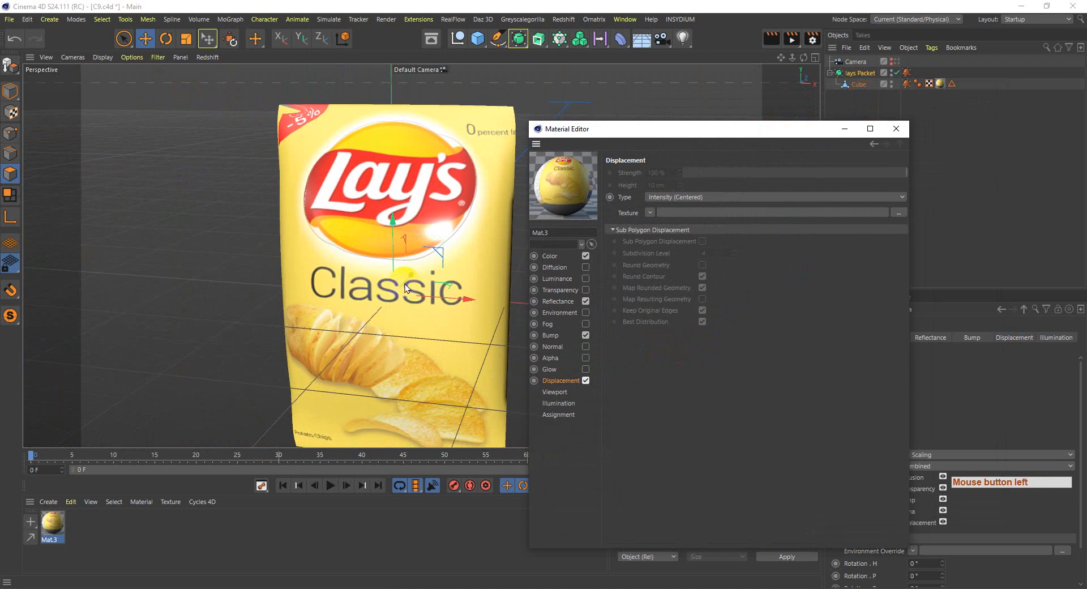
{"action": "left_click", "coordinate": [464, 3]}
{"action": "key", "text": "ctrl+s"}
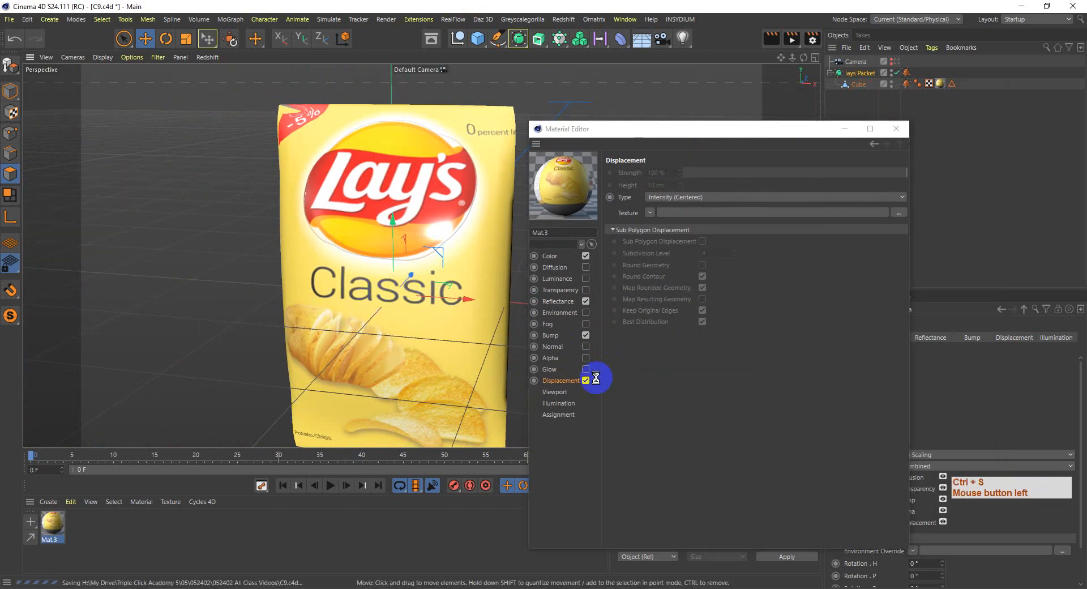
- Load lays pack refl.psd as Mat.3's Displacement texture and turn off the Bump channel
{"action": "left_click_drag", "start_coordinate": [297, 226], "coordinate": [332, 203]}
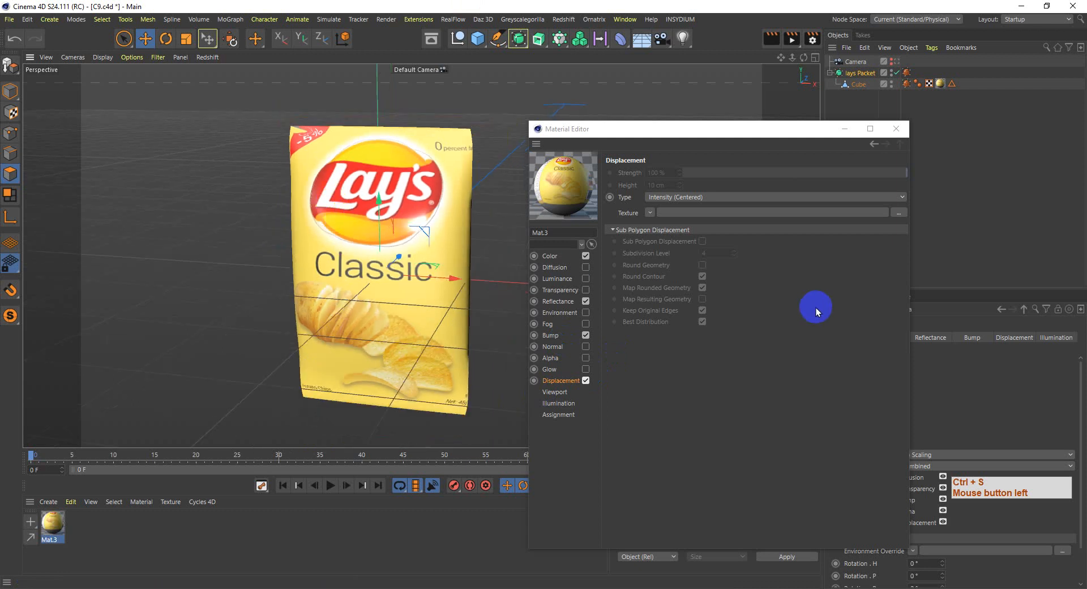
{"action": "left_click", "coordinate": [899, 215]}
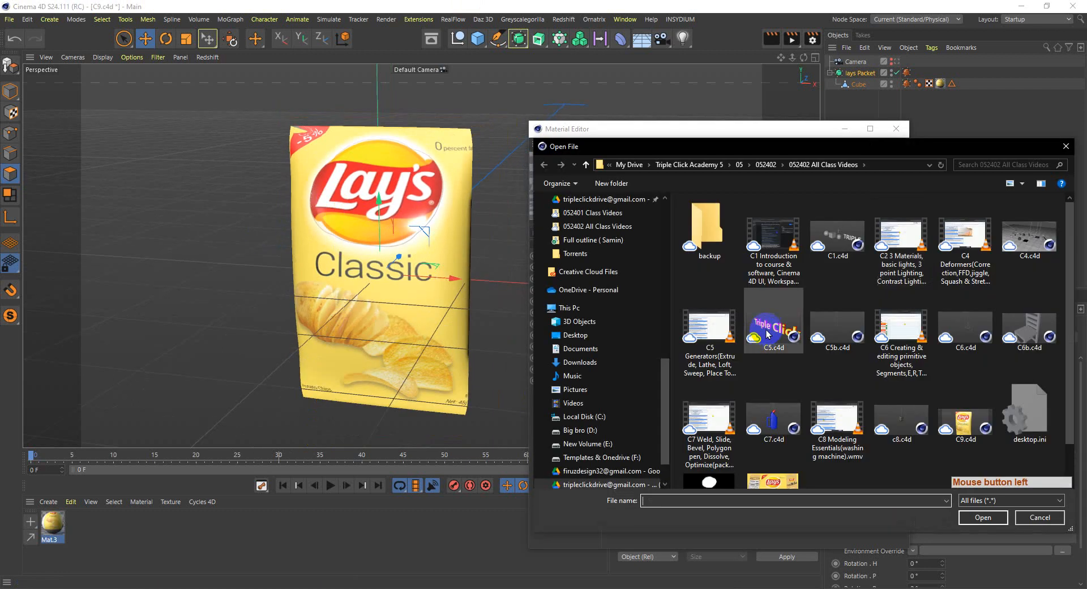
{"action": "scroll", "coordinate": [707, 396], "scroll_direction": "down", "scroll_amount": 1}
{"action": "left_click", "coordinate": [708, 436]}
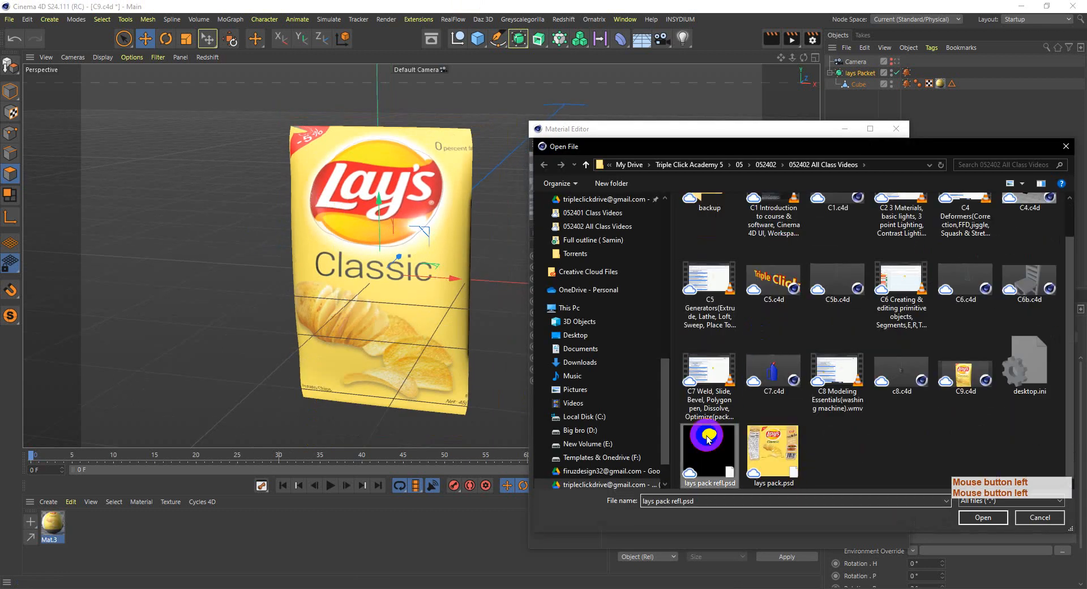
{"action": "left_click", "coordinate": [983, 516]}
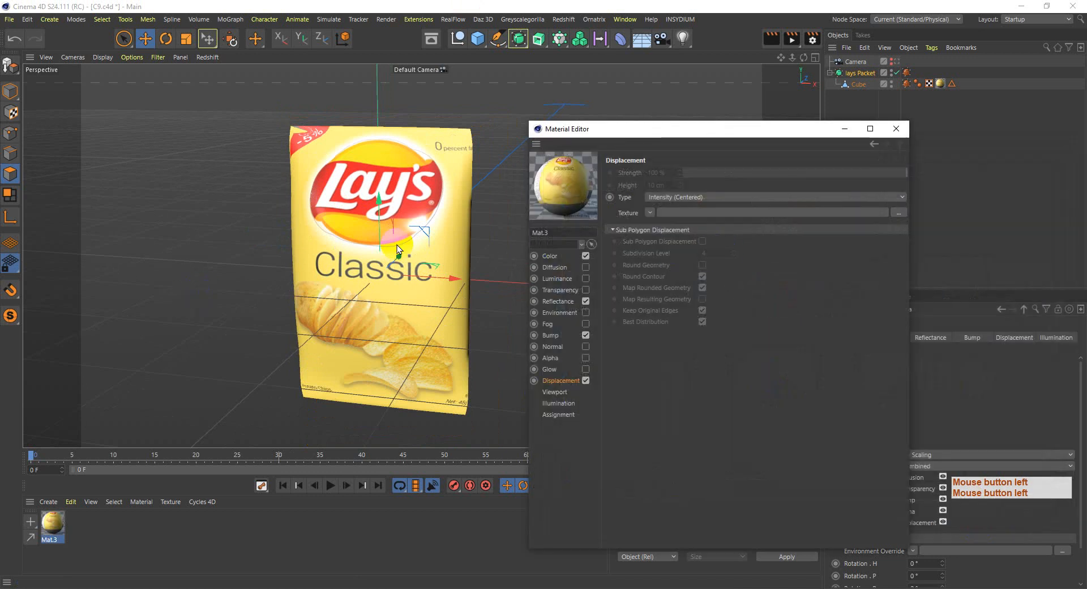
{"action": "left_click", "coordinate": [584, 335]}
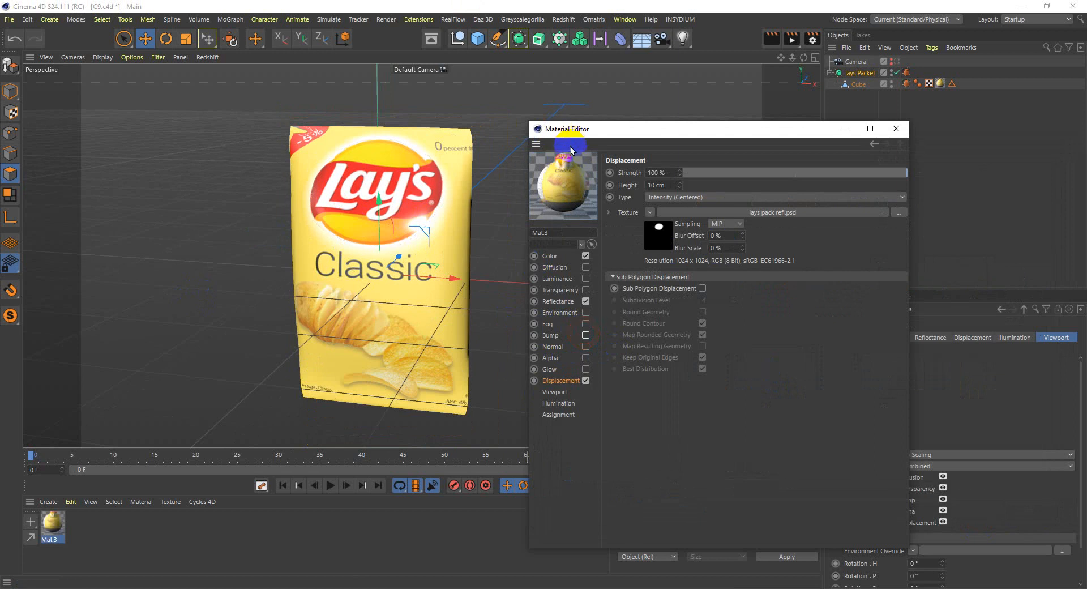
- Enable Sub Polygon Displacement for Mat.3 and frame the packet's front logo at an angle
{"action": "scroll", "coordinate": [387, 212], "scroll_direction": "up", "scroll_amount": 3}
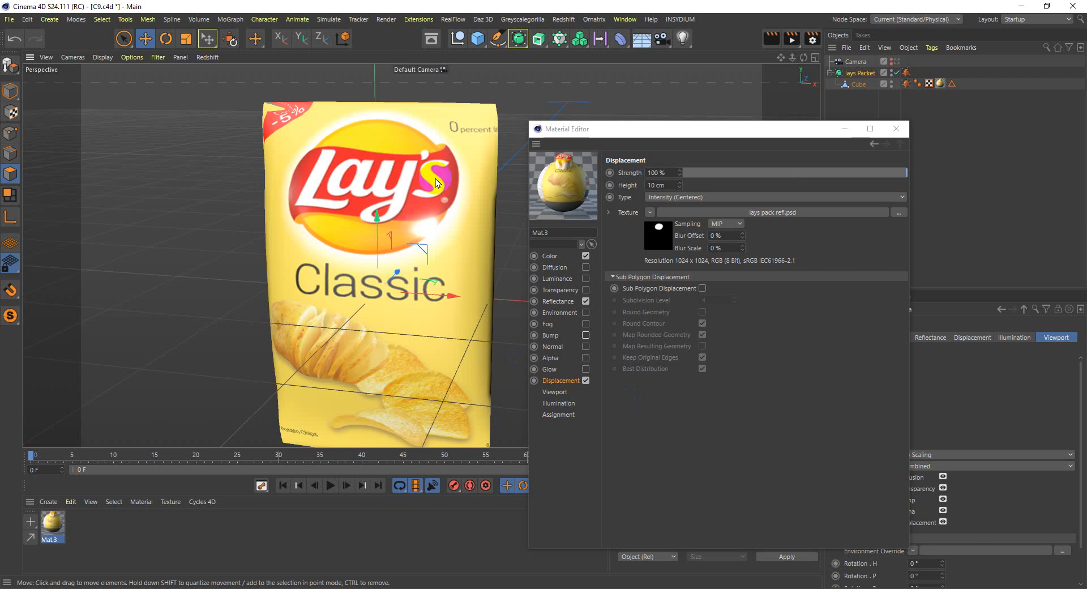
{"action": "left_click_drag", "start_coordinate": [436, 183], "coordinate": [484, 265], "text": "alt"}
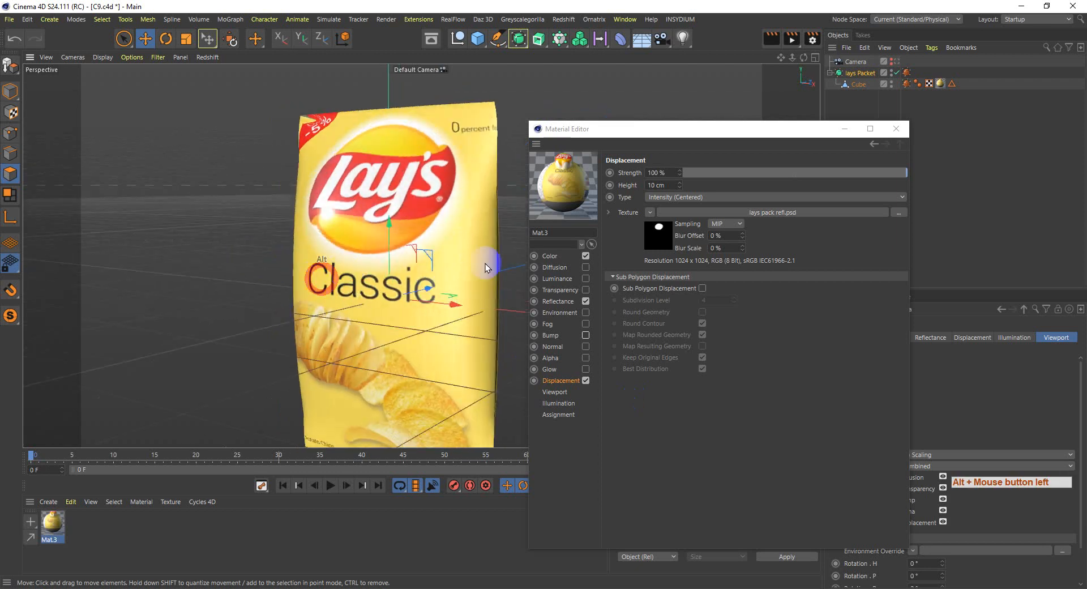
{"action": "left_click", "coordinate": [702, 288]}
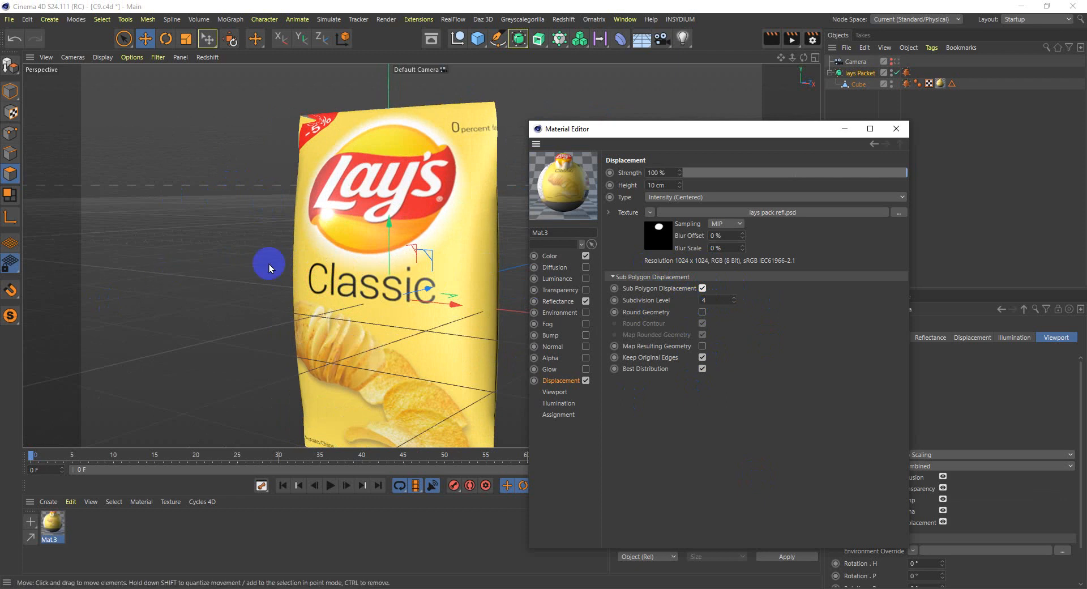
{"action": "scroll", "coordinate": [269, 266], "scroll_direction": "down", "scroll_amount": 2}
{"action": "scroll", "coordinate": [270, 266], "scroll_direction": "up", "scroll_amount": 2}
{"action": "middle_click_drag", "start_coordinate": [367, 267], "coordinate": [319, 300], "text": "alt"}
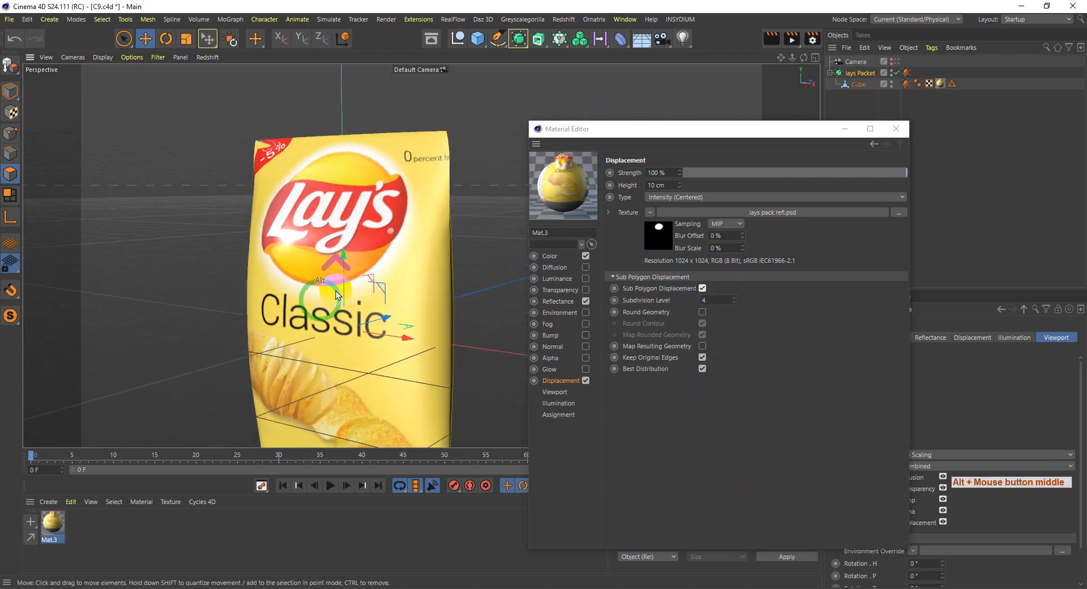
{"action": "scroll", "coordinate": [348, 293], "scroll_direction": "up", "scroll_amount": 3}
{"action": "left_click_drag", "start_coordinate": [352, 294], "coordinate": [328, 292], "text": "alt"}
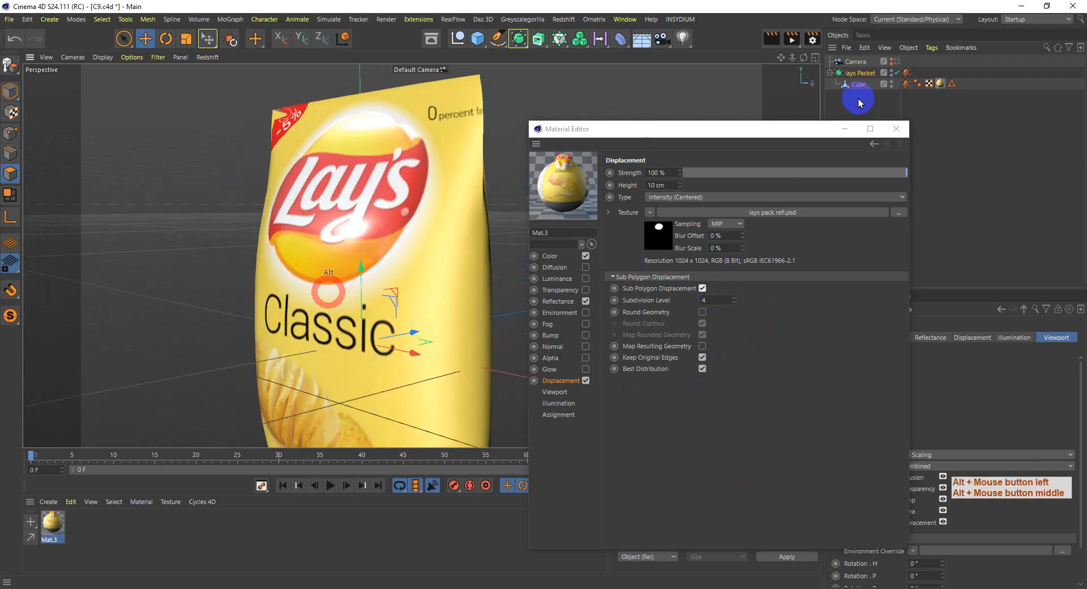
- Move the Material Editor clear of the viewport and render the active view to check the displaced logo
{"action": "left_click_drag", "start_coordinate": [761, 128], "coordinate": [1006, 140]}
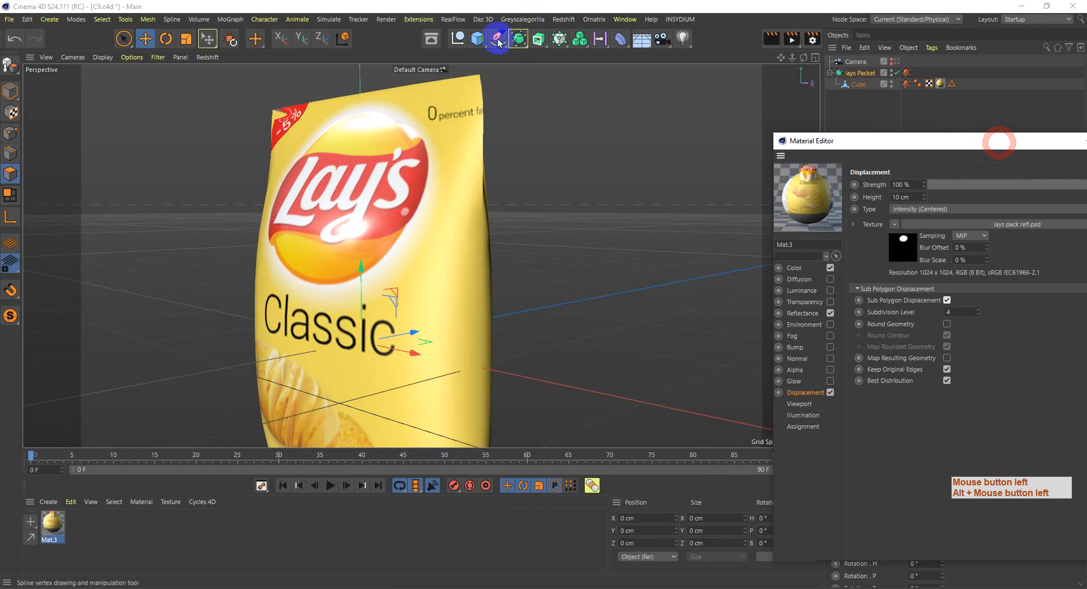
{"action": "left_click", "coordinate": [768, 41]}
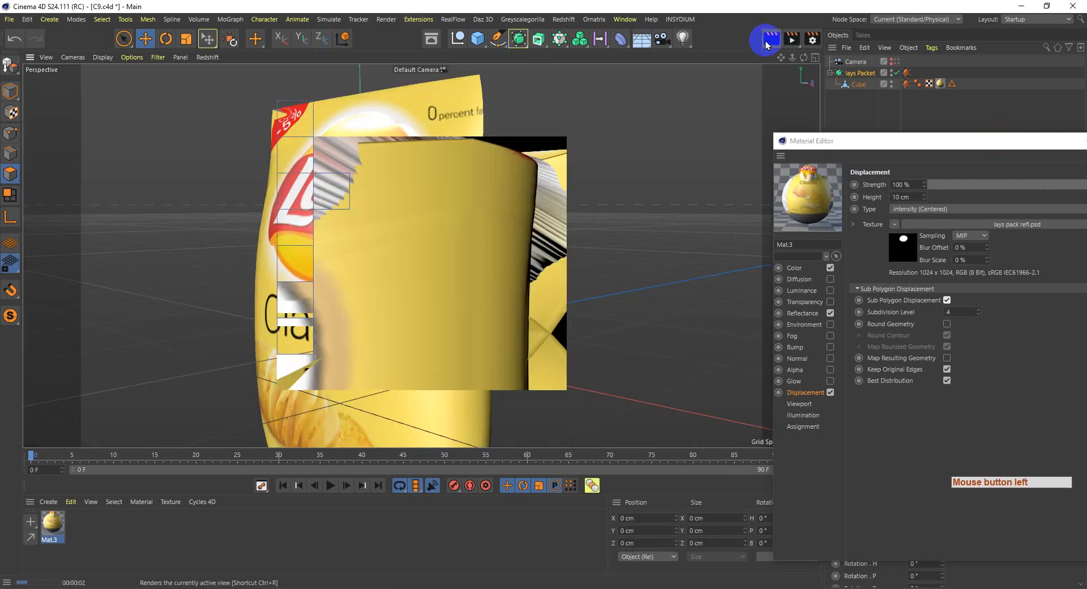
{"action": "left_click", "coordinate": [347, 177]}
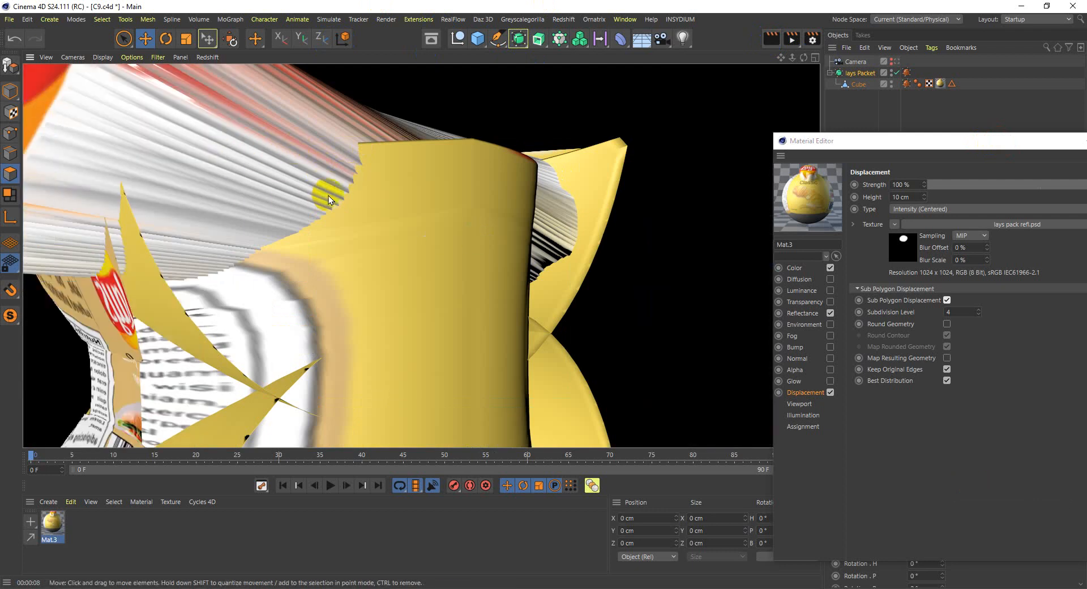
- Set Mat.3's Displacement height to 0.5 cm and render the active view again
{"action": "left_click", "coordinate": [904, 197]}
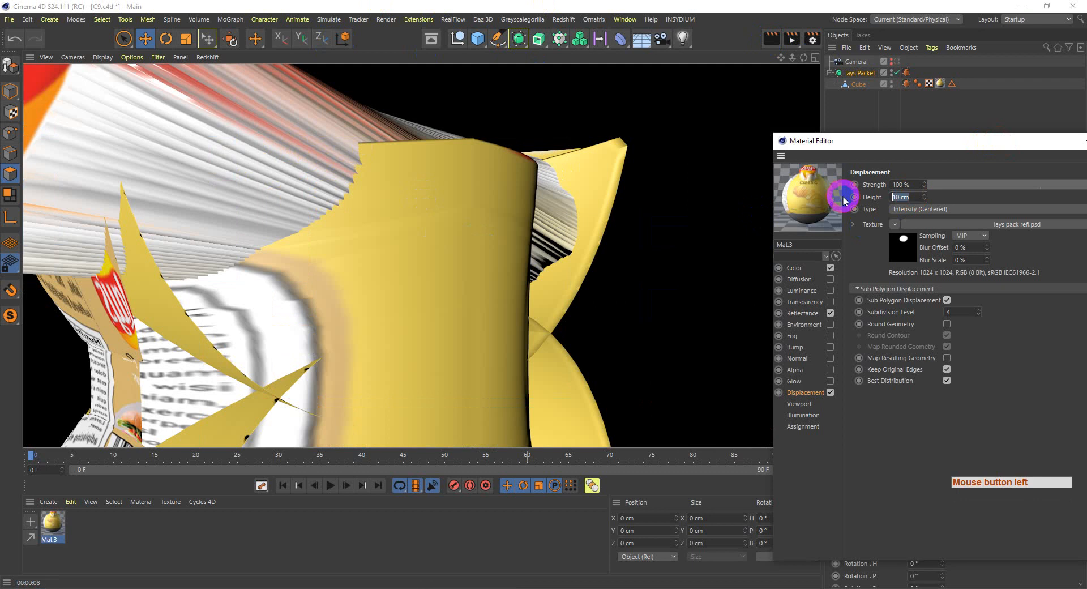
{"action": "type", "text": ".5"}
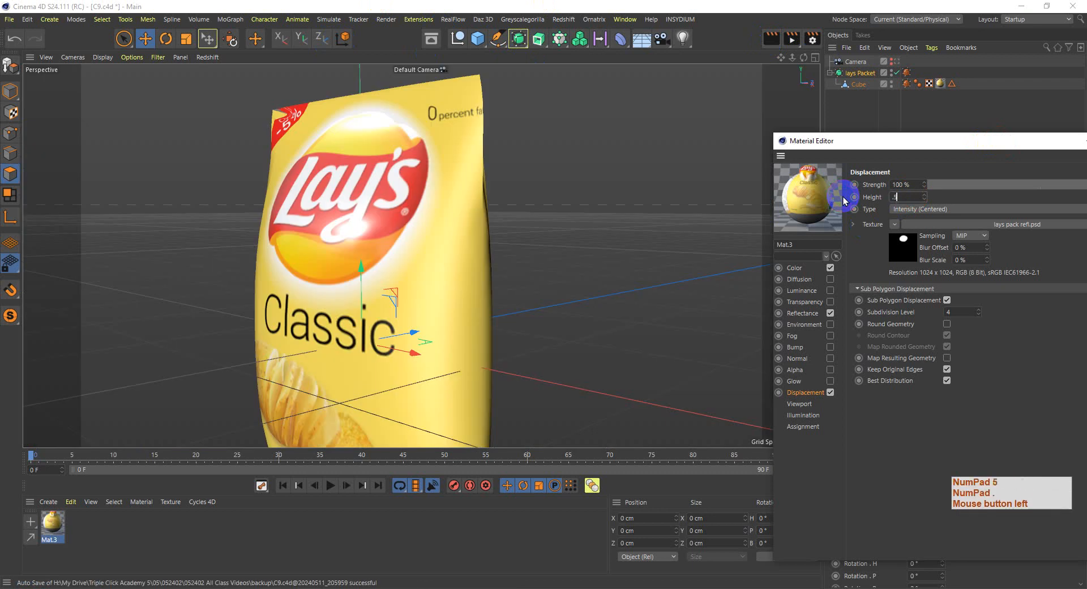
{"action": "key", "text": "Return"}
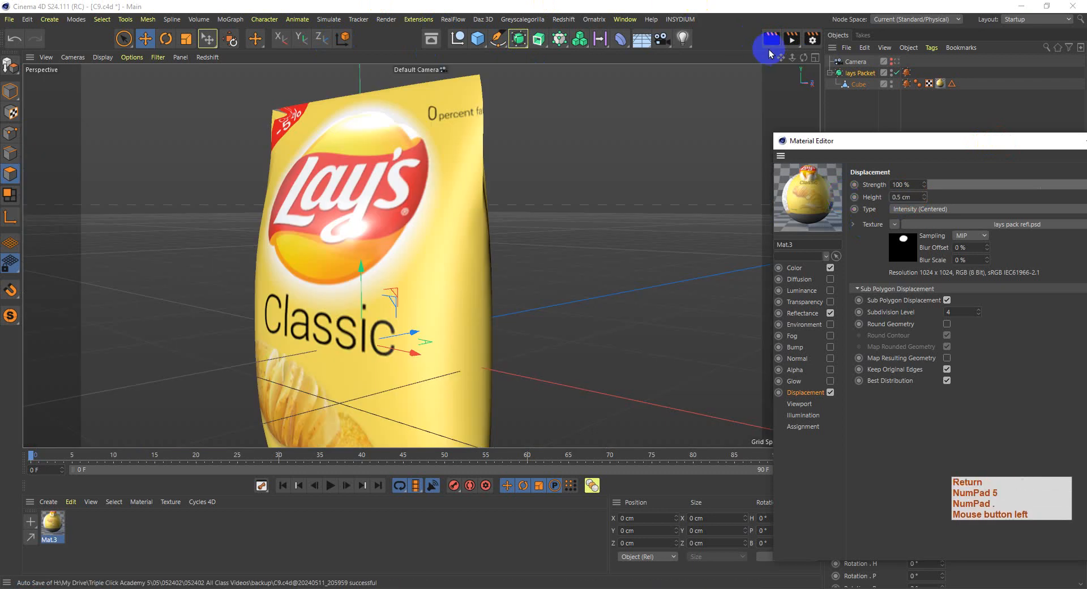
{"action": "left_click", "coordinate": [773, 42]}
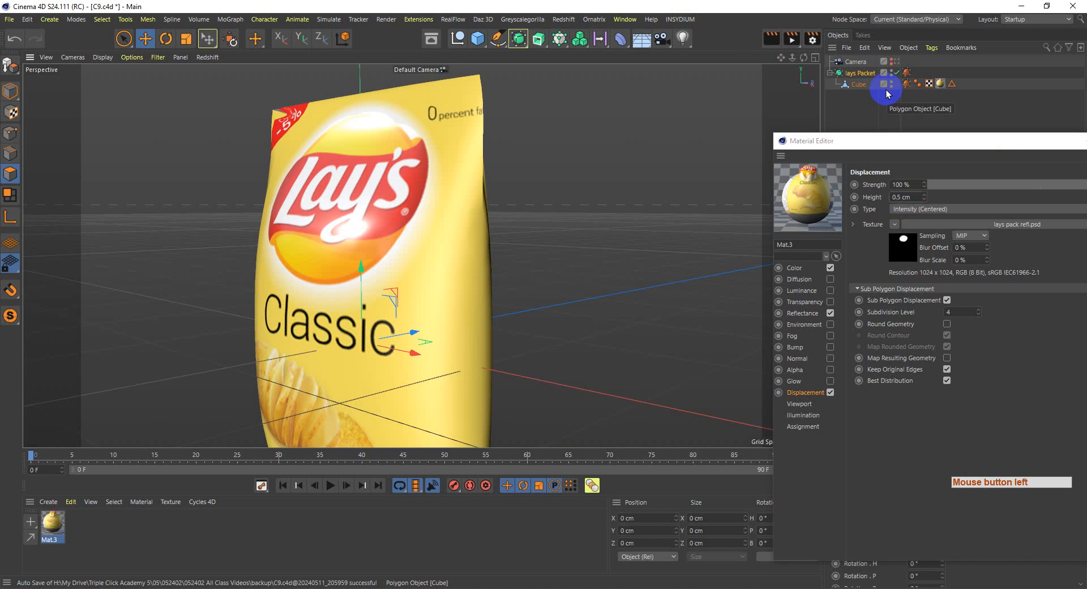
{"action": "left_click", "coordinate": [773, 40]}
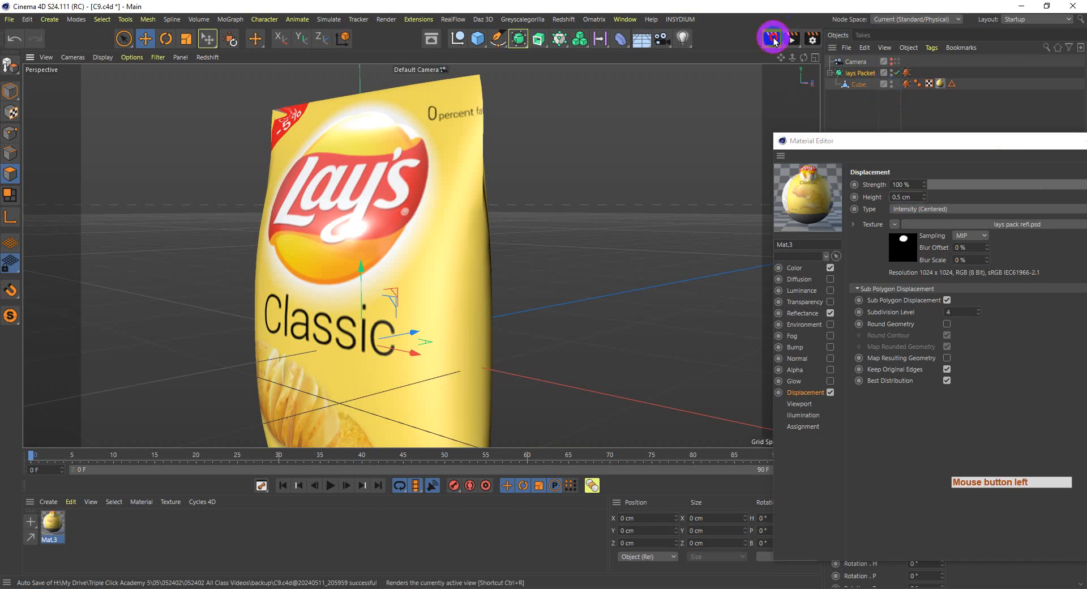
{"action": "left_click", "coordinate": [771, 38]}
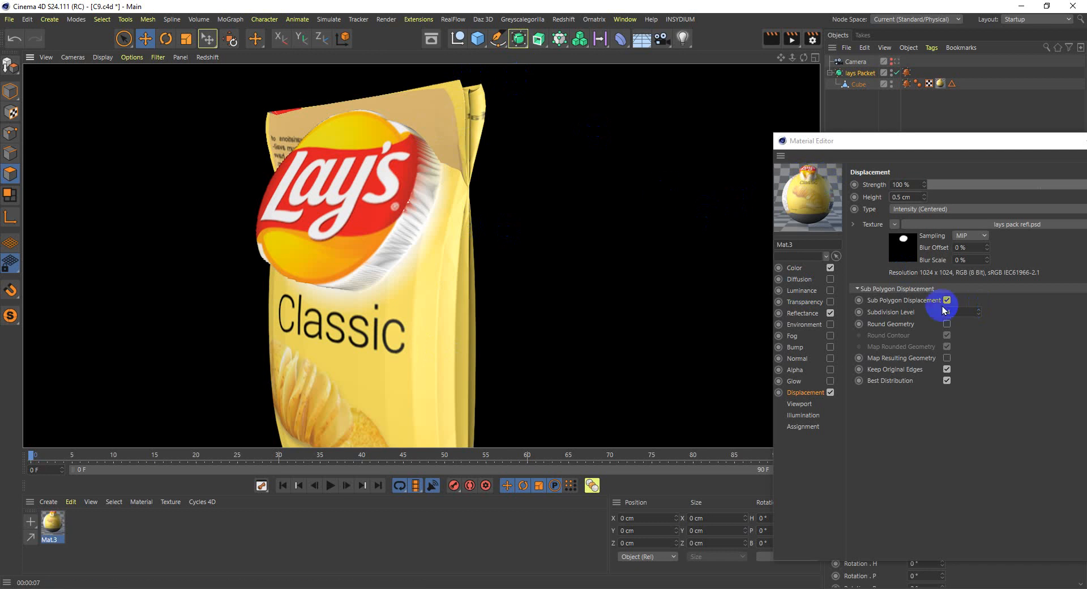
- Turn off Mat.3's Displacement channel, re-enable its Bump channel, and close the Material Editor
{"action": "left_click", "coordinate": [830, 392]}
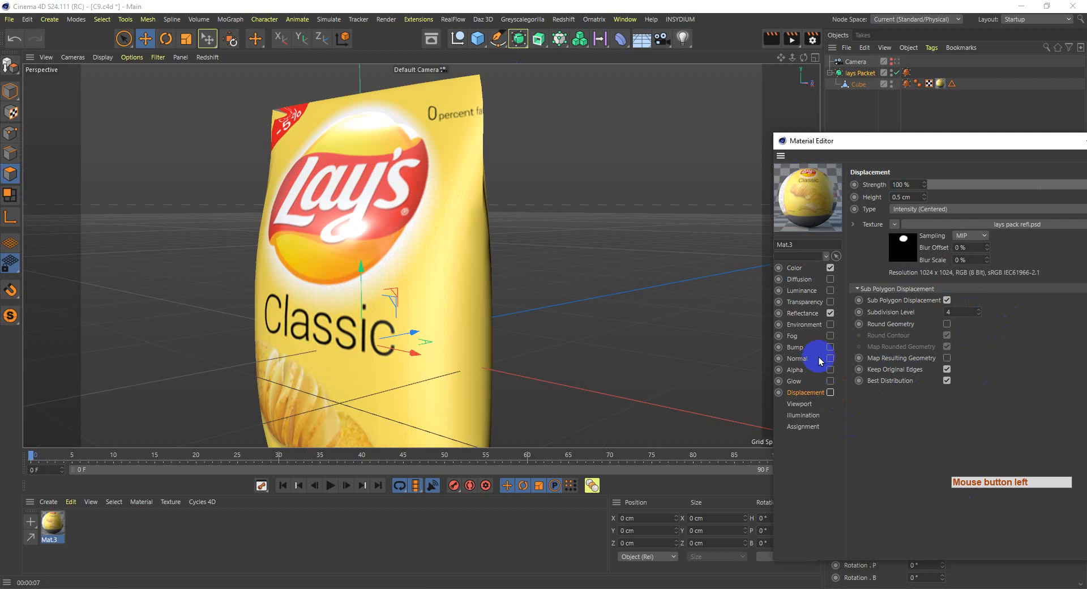
{"action": "left_click", "coordinate": [830, 347]}
{"action": "left_click_drag", "start_coordinate": [987, 141], "coordinate": [848, 110]}
{"action": "left_click", "coordinate": [1002, 109]}
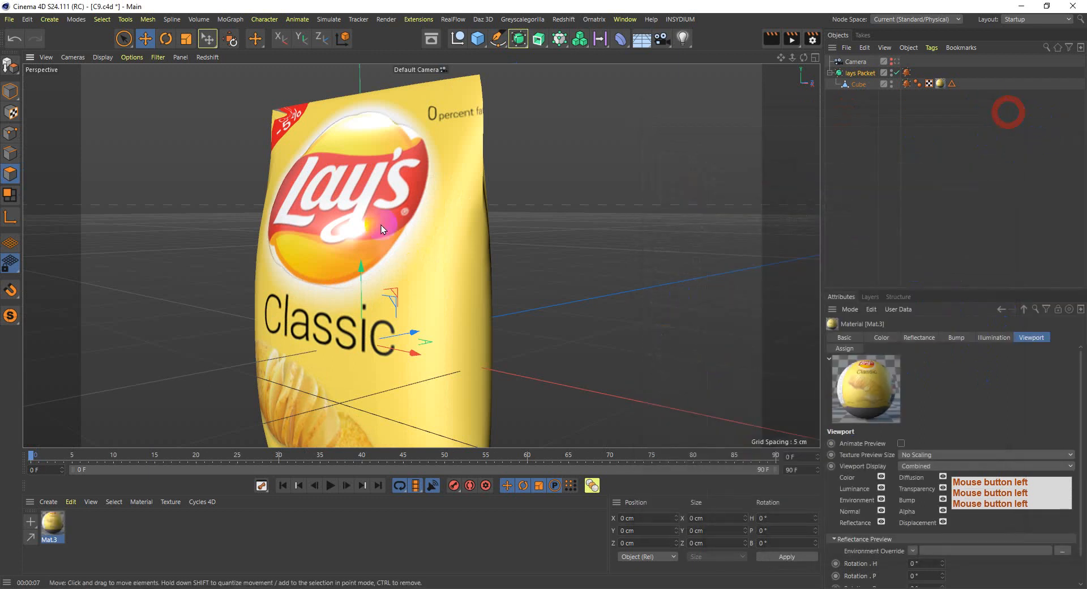
- View the packet's front from several angles and frame the whole packet
{"action": "scroll", "coordinate": [378, 230], "scroll_direction": "down", "scroll_amount": 2}
{"action": "left_click_drag", "start_coordinate": [339, 257], "coordinate": [447, 266], "text": "alt"}
{"action": "middle_click_drag", "start_coordinate": [417, 324], "coordinate": [453, 235], "text": "alt"}
{"action": "left_click_drag", "start_coordinate": [461, 257], "coordinate": [365, 274], "text": "alt"}
{"action": "middle_click_drag", "start_coordinate": [456, 242], "coordinate": [435, 298], "text": "alt"}
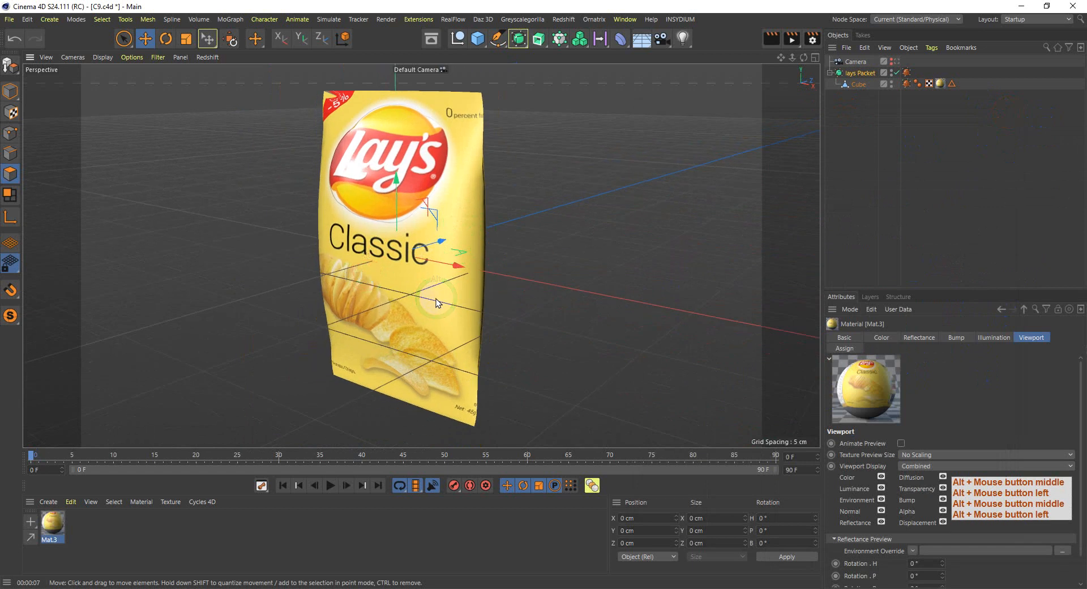
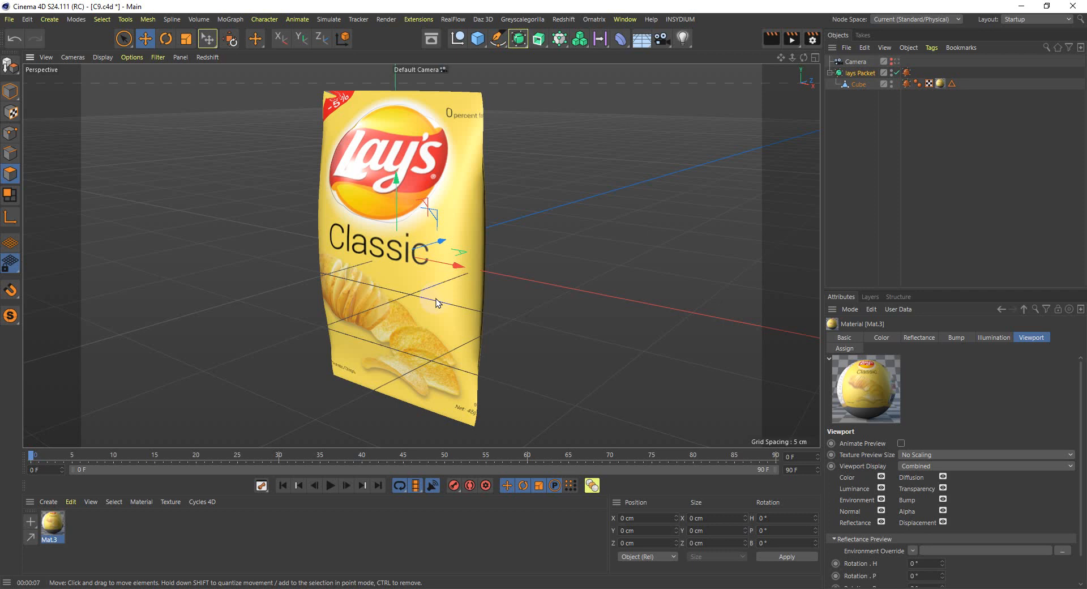
- Switch to the browser, open the 052402 Professional Cinema 4D & 3D Motion Graphic Course Facebook group, and dismiss the open chats
{"action": "left_click", "coordinate": [1021, 6]}
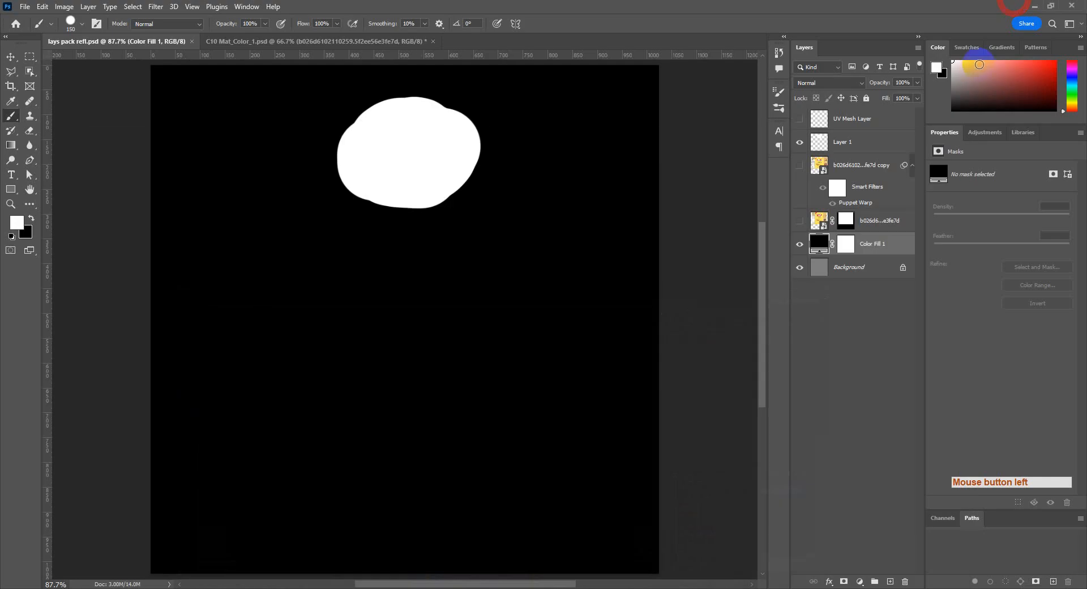
{"action": "left_click", "coordinate": [1034, 5]}
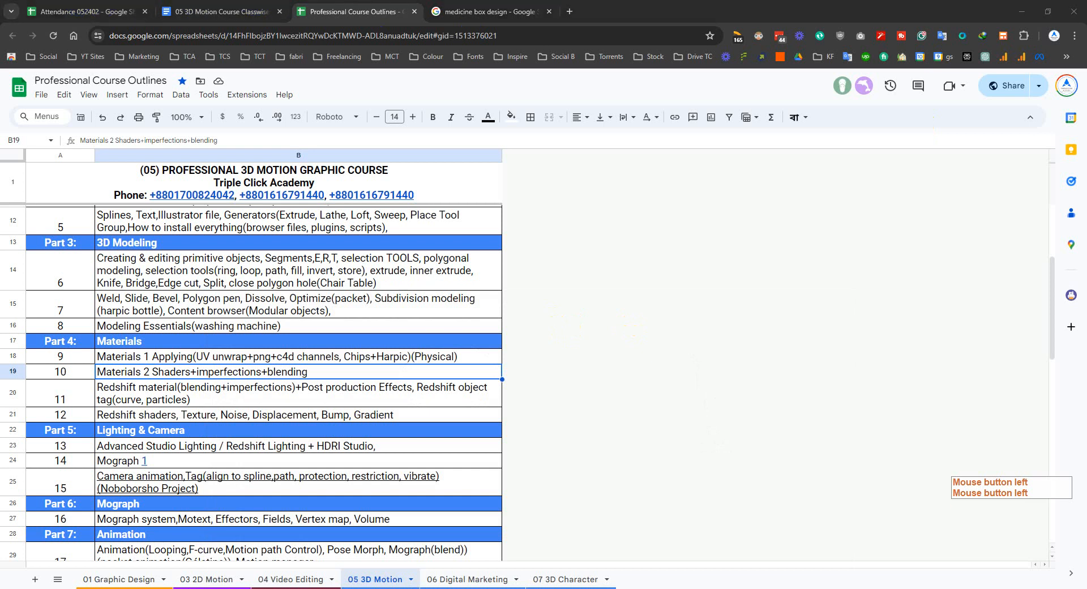
{"action": "left_click_drag", "start_coordinate": [813, 1], "coordinate": [815, 4]}
{"action": "left_click", "coordinate": [1022, 345]}
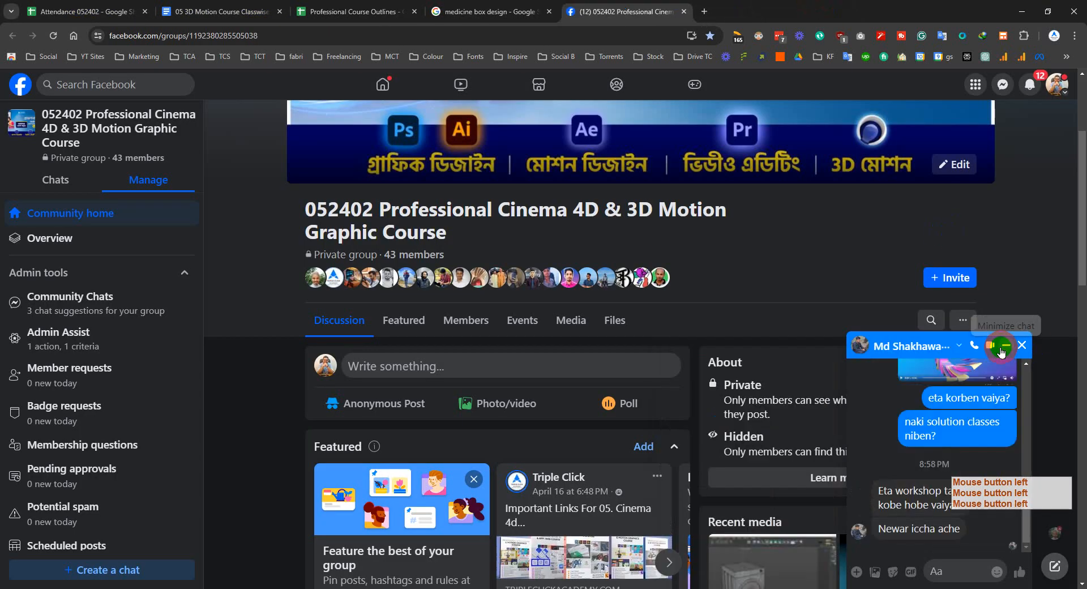
{"action": "left_click", "coordinate": [1021, 345]}
- Find the group's featured Important Links For 05. Cinema 4d post and open it
{"action": "scroll", "coordinate": [297, 365], "scroll_direction": "down", "scroll_amount": 2}
{"action": "scroll", "coordinate": [297, 365], "scroll_direction": "down", "scroll_amount": 6}
{"action": "scroll", "coordinate": [339, 364], "scroll_direction": "up", "scroll_amount": 4}
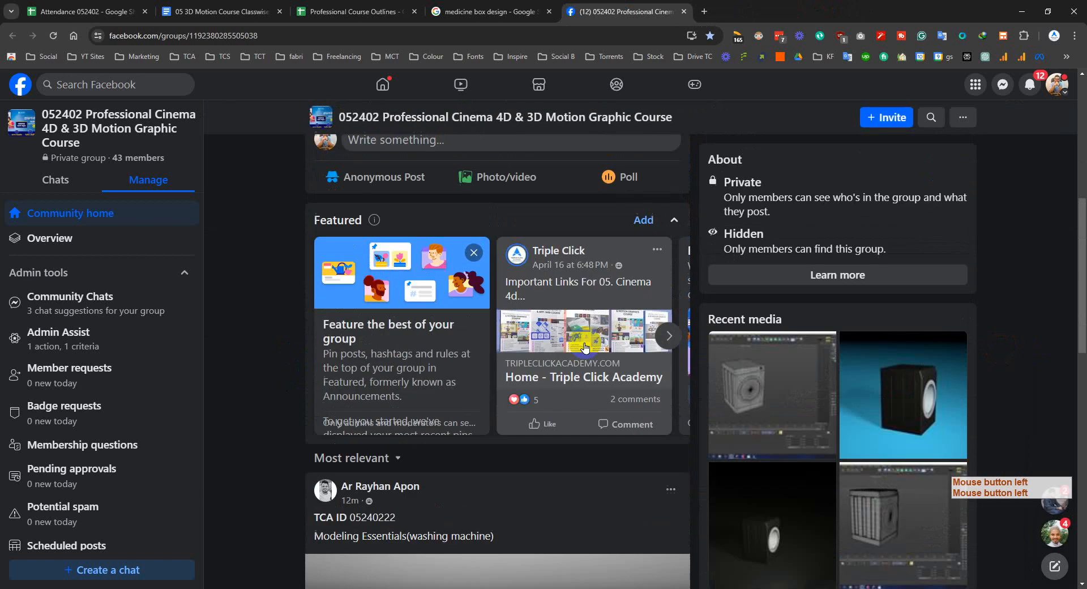
{"action": "left_click", "coordinate": [669, 339]}
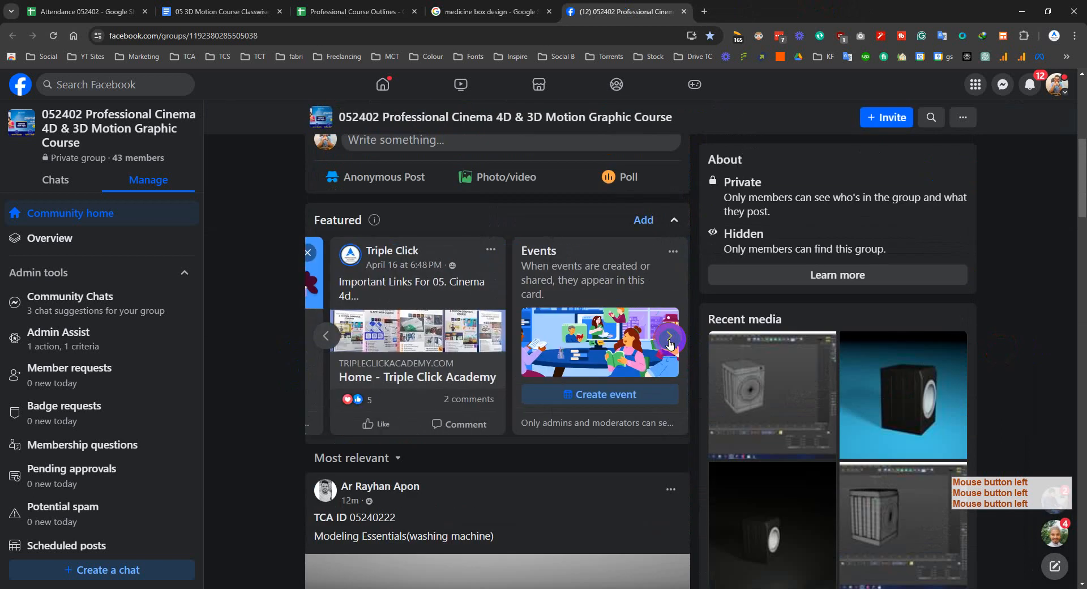
{"action": "left_click", "coordinate": [394, 289]}
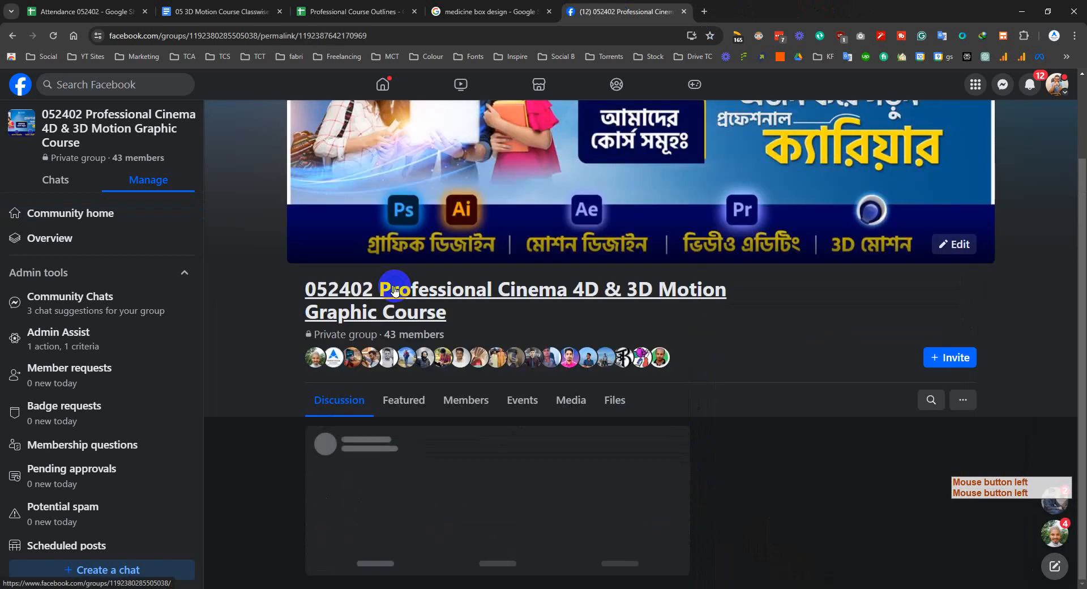
- Open the post's Course Resources Google Drive link in a new tab and open its Plugins folder
{"action": "scroll", "coordinate": [759, 390], "scroll_direction": "down", "scroll_amount": 7}
{"action": "scroll", "coordinate": [296, 381], "scroll_direction": "down", "scroll_amount": 6}
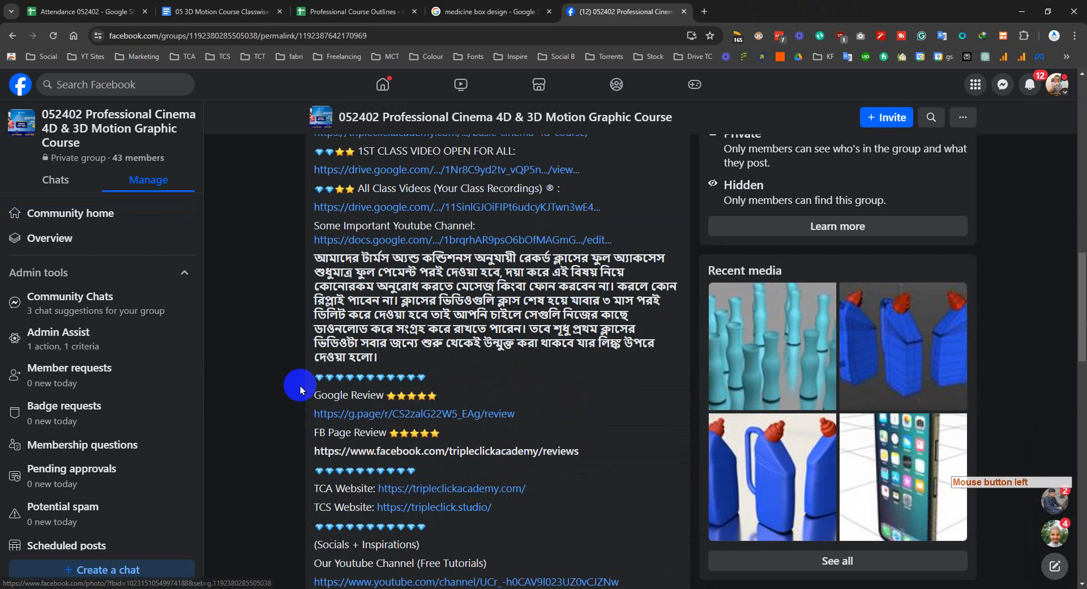
{"action": "scroll", "coordinate": [296, 364], "scroll_direction": "up", "scroll_amount": 3}
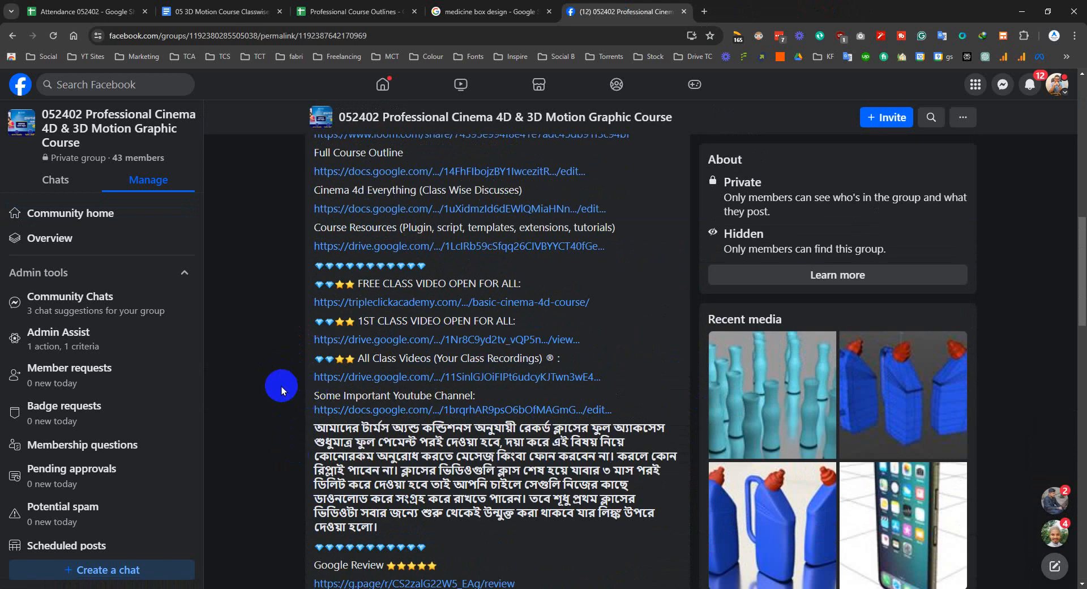
{"action": "scroll", "coordinate": [281, 383], "scroll_direction": "down", "scroll_amount": 1}
{"action": "scroll", "coordinate": [291, 290], "scroll_direction": "up", "scroll_amount": 1}
{"action": "scroll", "coordinate": [481, 260], "scroll_direction": "up", "scroll_amount": 2}
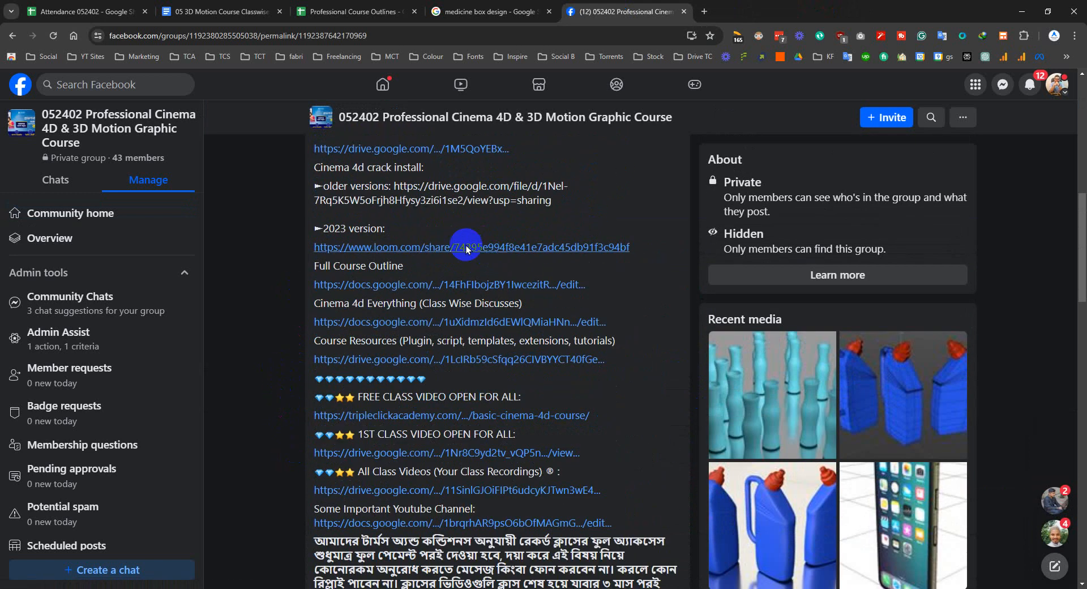
{"action": "middle_click", "coordinate": [444, 359]}
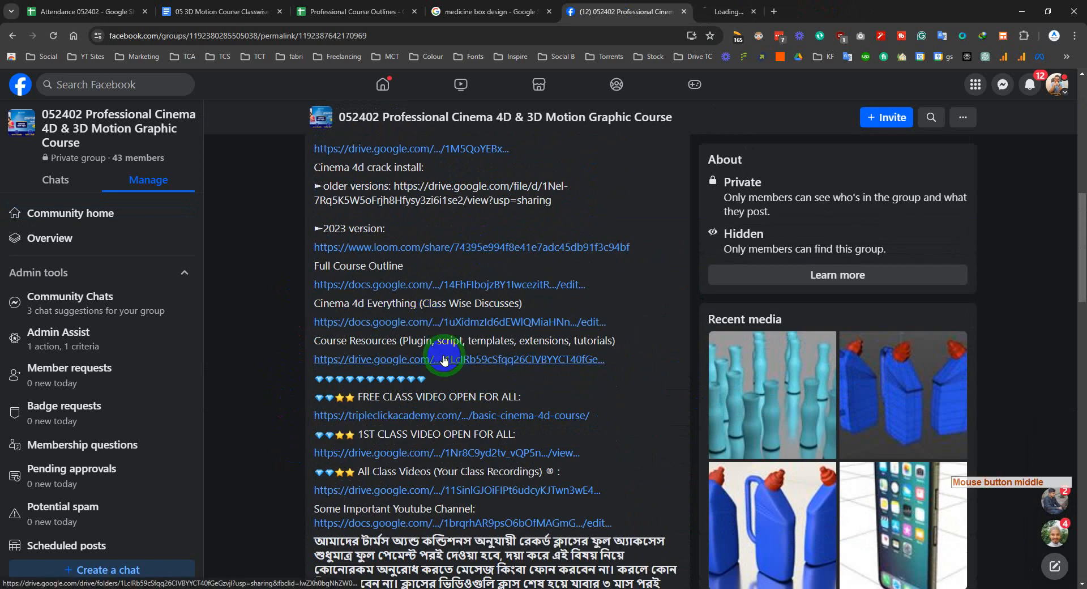
{"action": "left_click", "coordinate": [730, 11]}
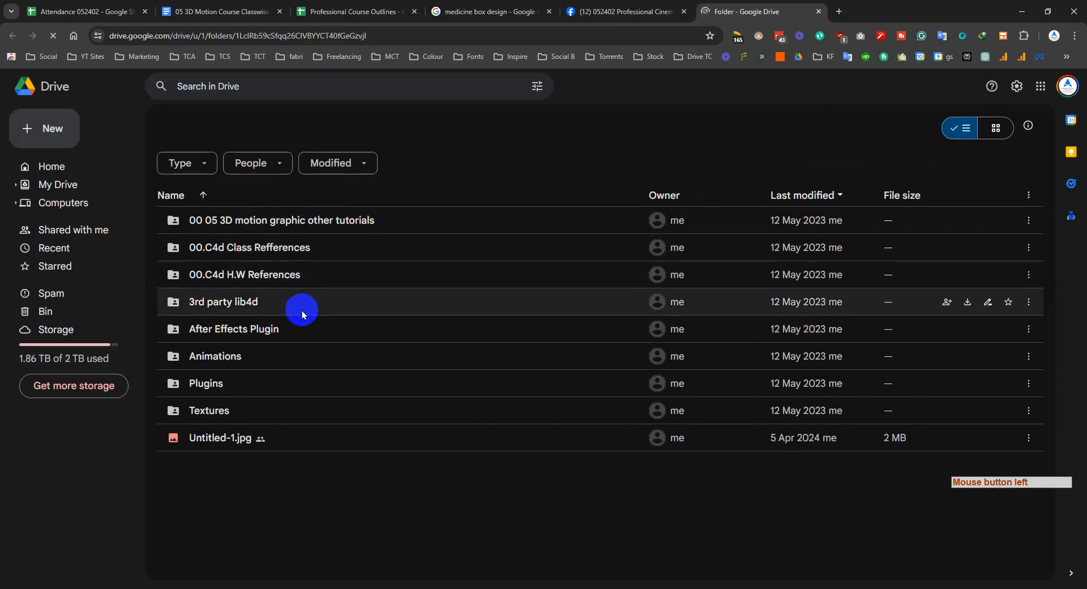
{"action": "double_click", "coordinate": [259, 390]}
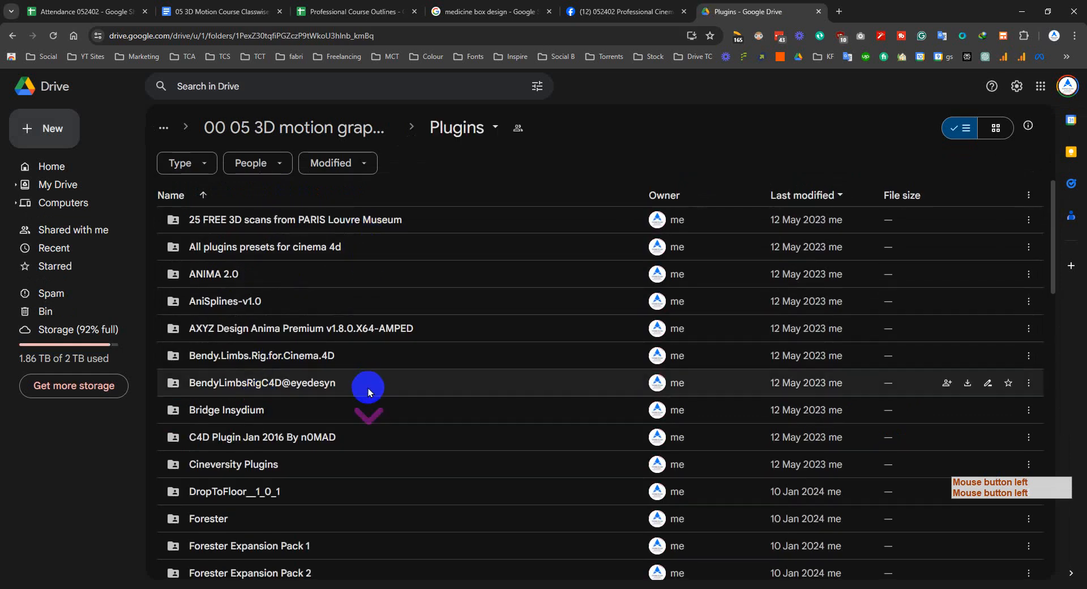
- Find the Greyscalegorilla Plus Assets S22 R23 S24 R25 S26 2023 folder among the plugins and open it
{"action": "scroll", "coordinate": [368, 389], "scroll_direction": "down", "scroll_amount": 3}
{"action": "scroll", "coordinate": [368, 388], "scroll_direction": "down", "scroll_amount": 2}
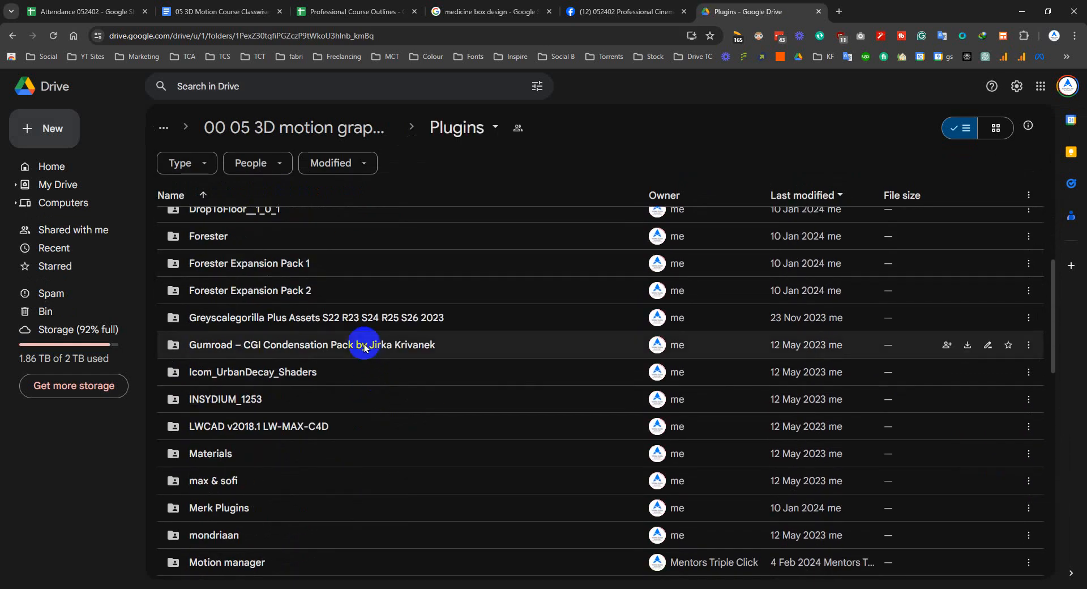
{"action": "left_click", "coordinate": [369, 317]}
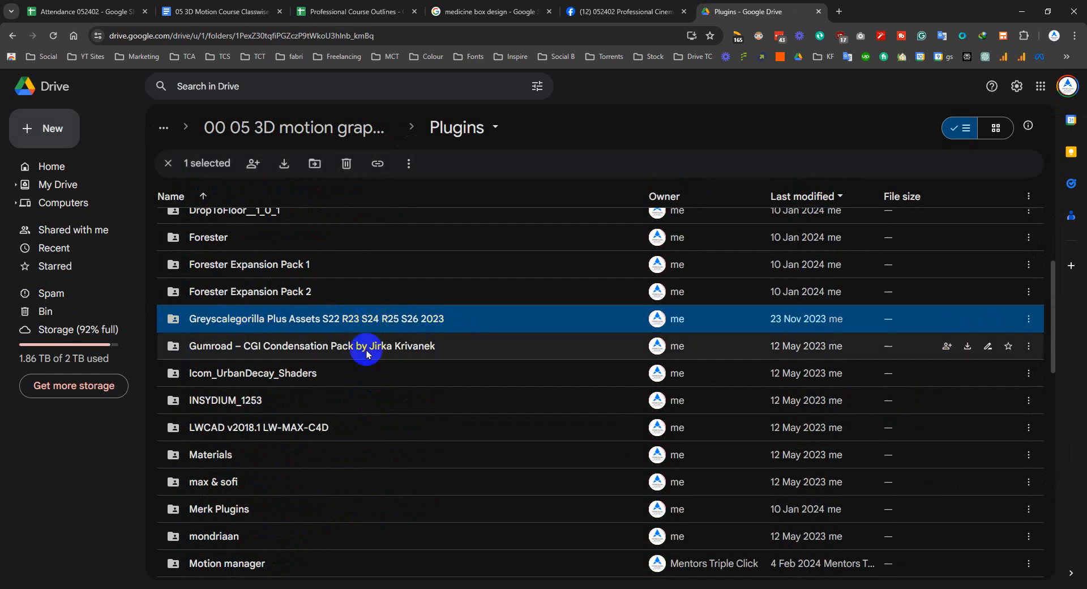
{"action": "double_click", "coordinate": [302, 321]}
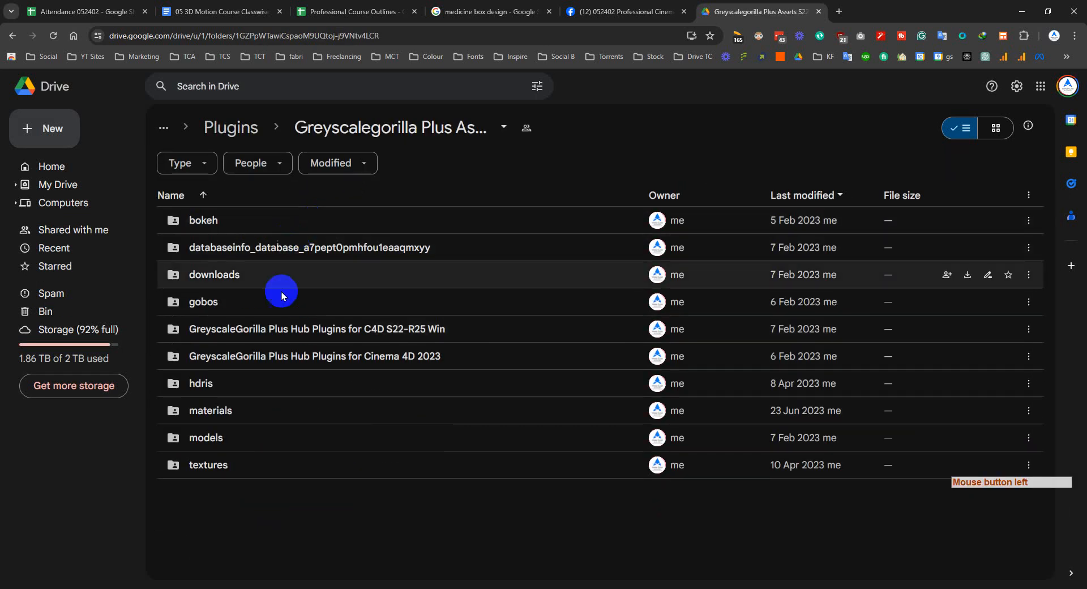
- Select every folder except materials, bring up their Download option, and dismiss it along with the selection
{"action": "left_click", "coordinate": [320, 558]}
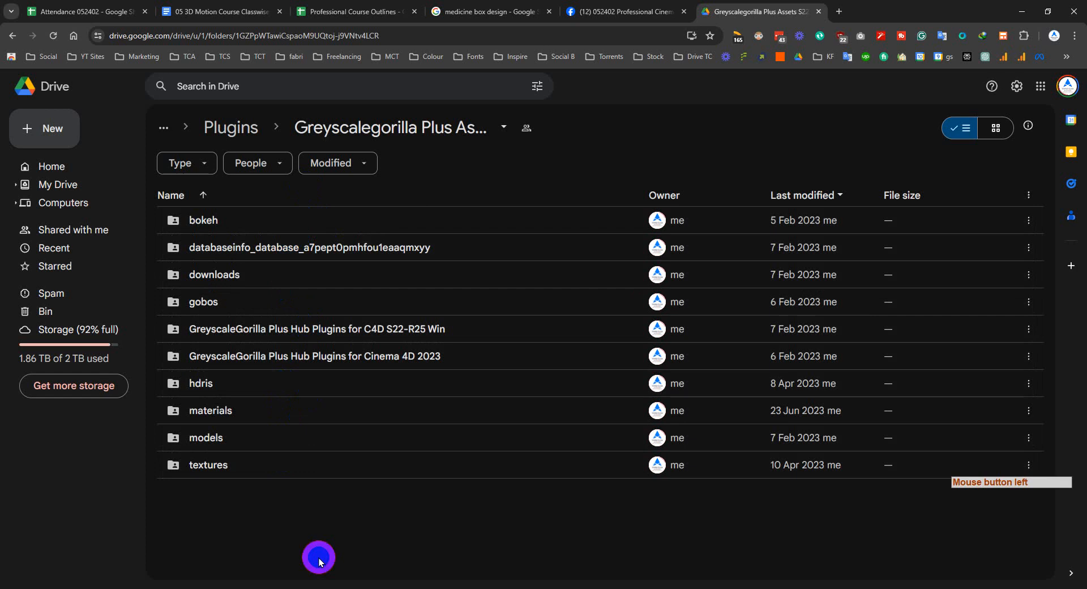
{"action": "key", "text": "ctrl+a"}
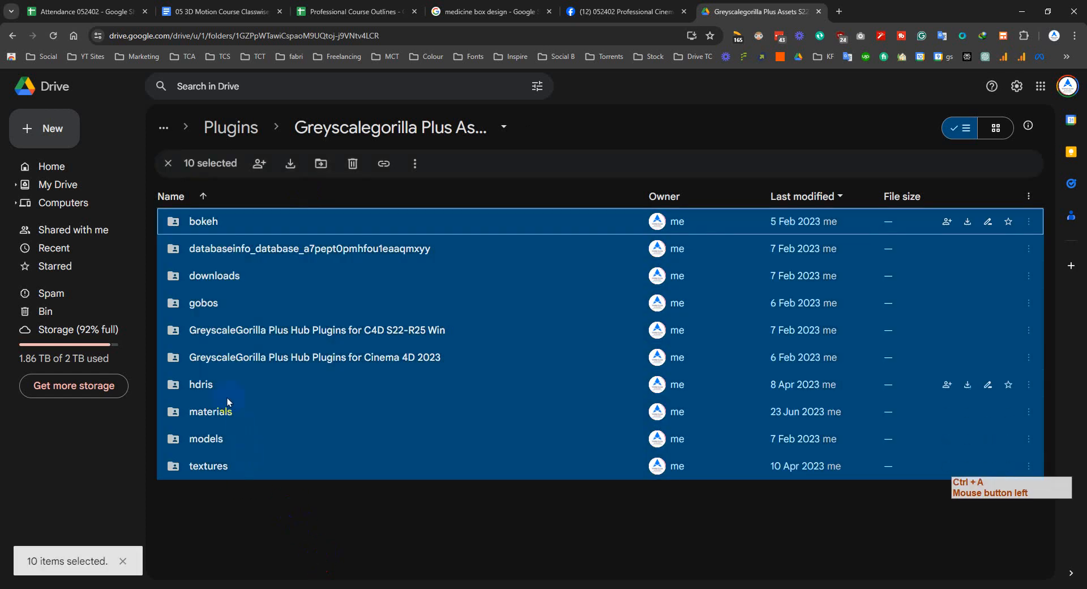
{"action": "left_click", "coordinate": [240, 407], "text": "ctrl"}
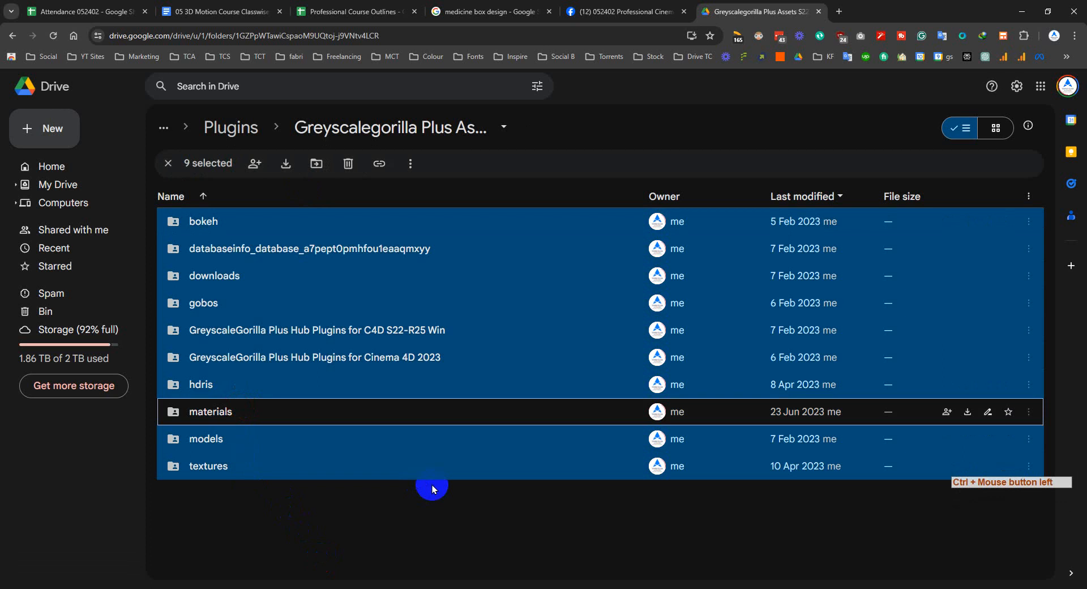
{"action": "right_click", "coordinate": [371, 317]}
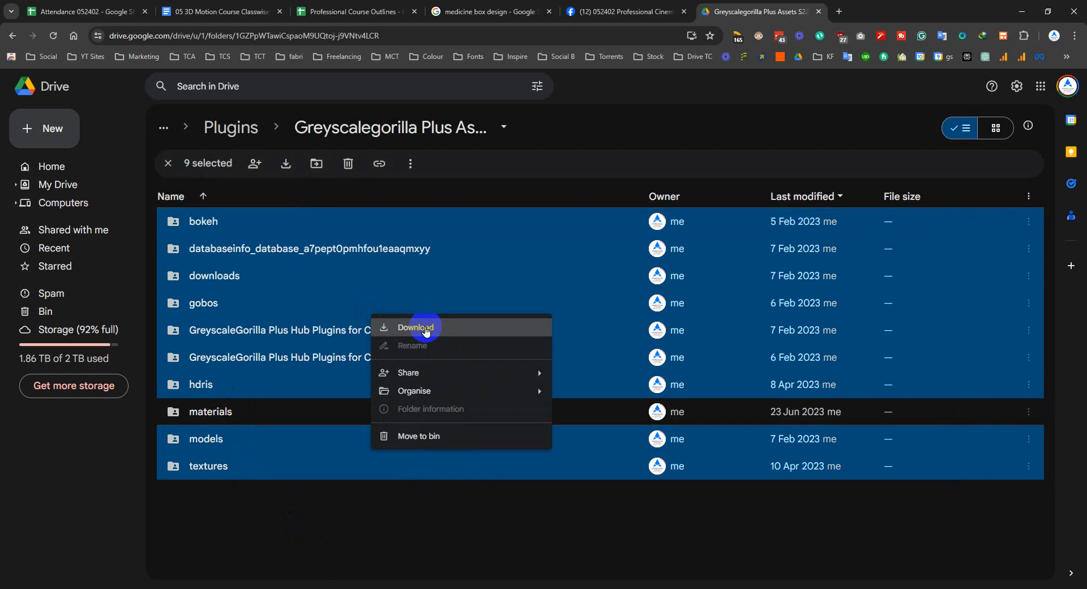
{"action": "left_click", "coordinate": [303, 527]}
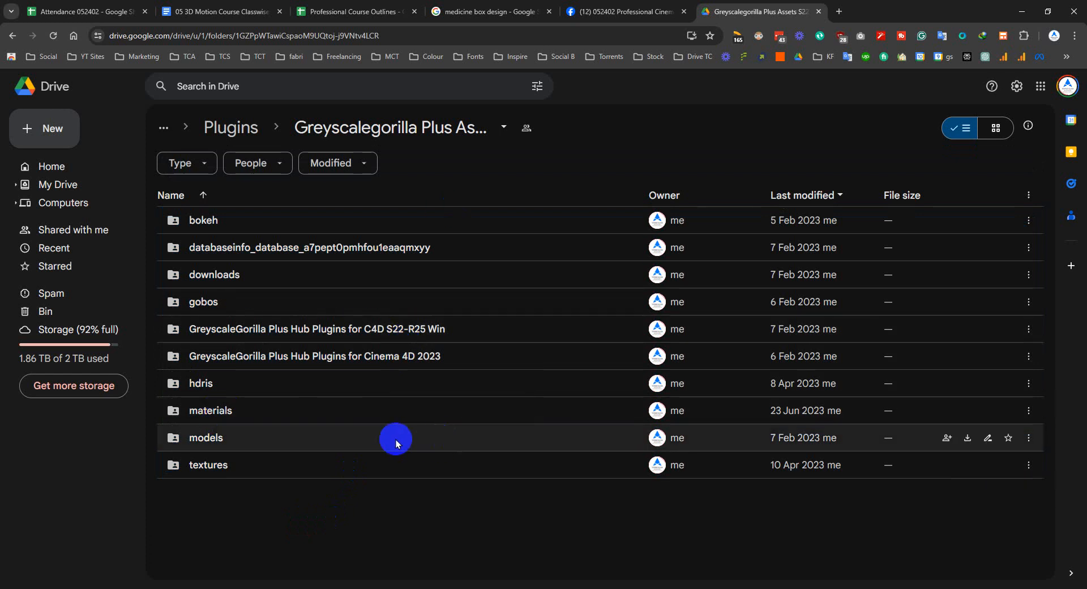
- Open the materials folder and look through its map folders and material library files
{"action": "left_click", "coordinate": [342, 411]}
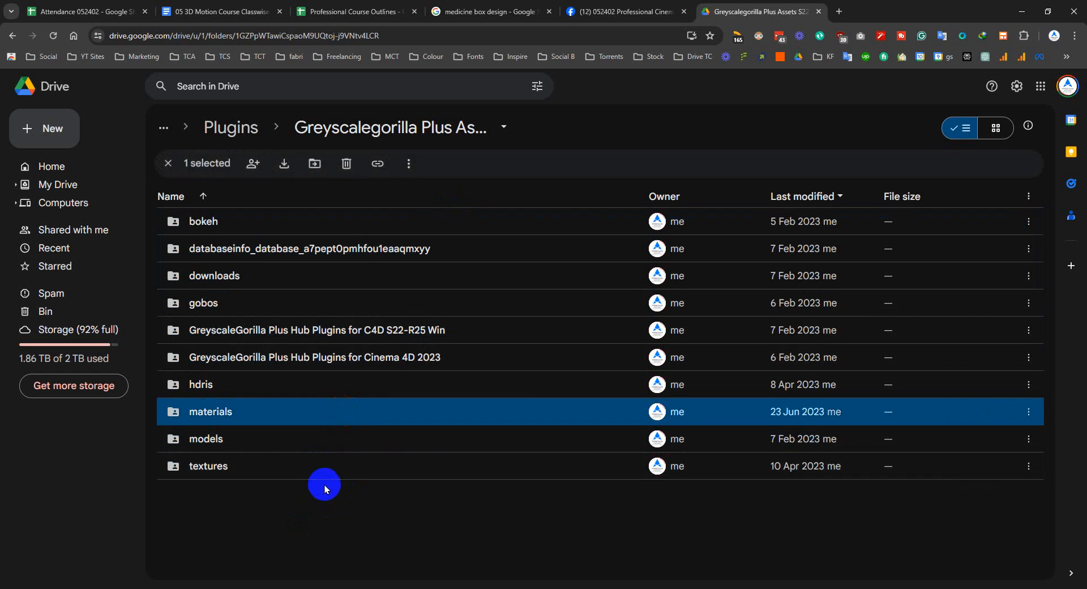
{"action": "double_click", "coordinate": [351, 419]}
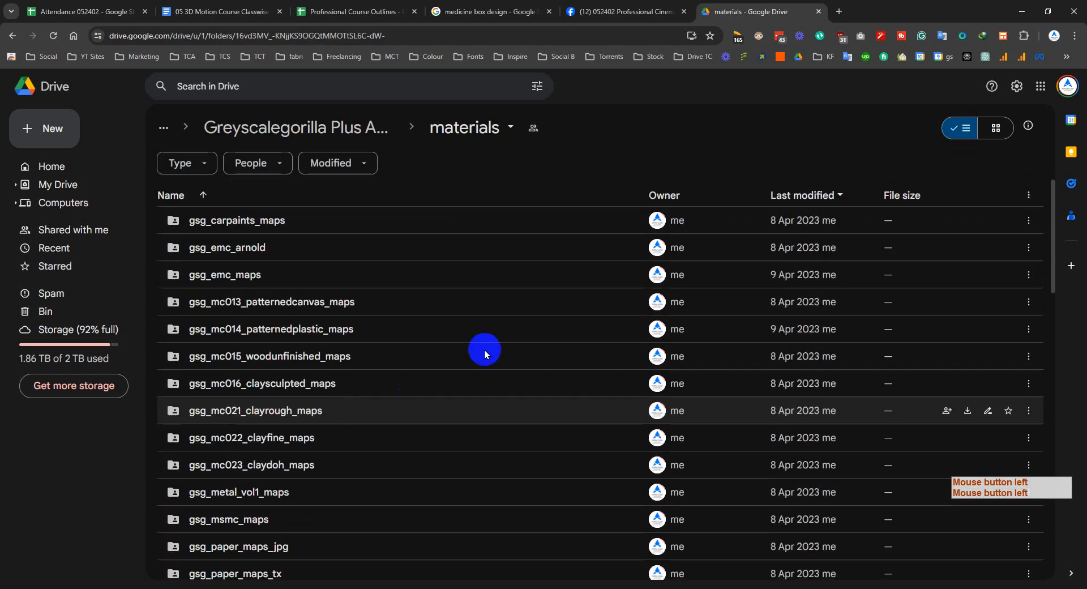
{"action": "scroll", "coordinate": [487, 358], "scroll_direction": "down", "scroll_amount": 15}
{"action": "scroll", "coordinate": [488, 361], "scroll_direction": "down", "scroll_amount": 1}
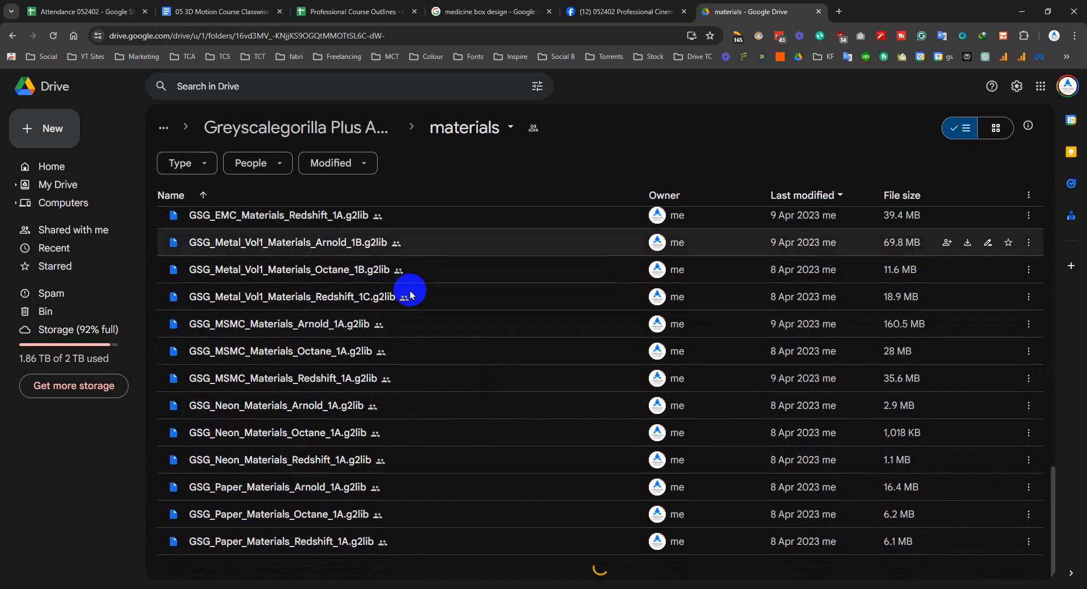
{"action": "scroll", "coordinate": [609, 440], "scroll_direction": "up", "scroll_amount": 15}
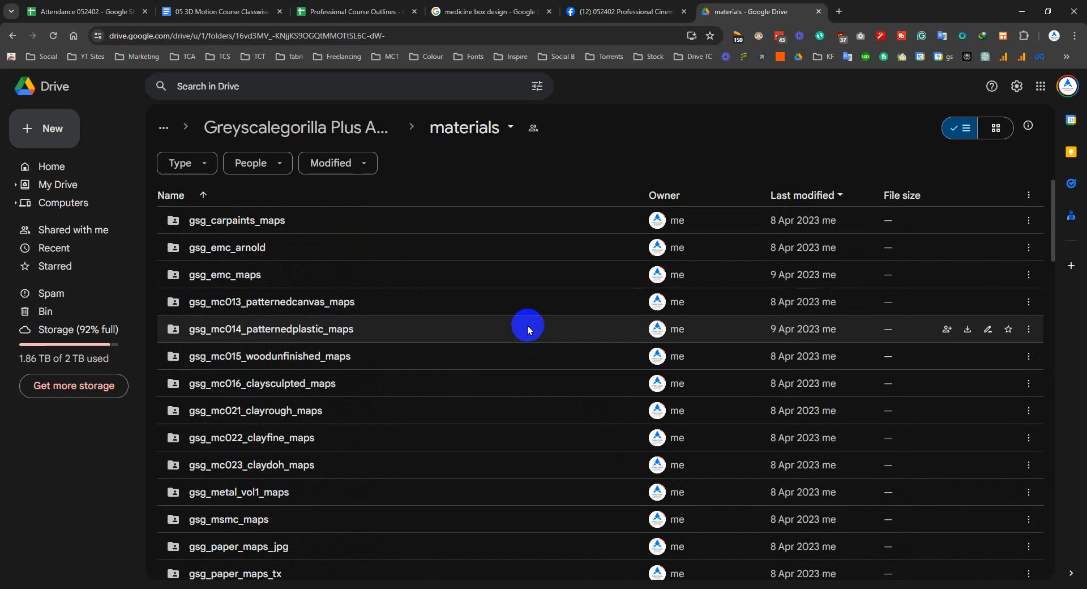
- Open the CGPeers torrents page in a new tab and return to the Google Drive tab
{"action": "left_click", "coordinate": [838, 11]}
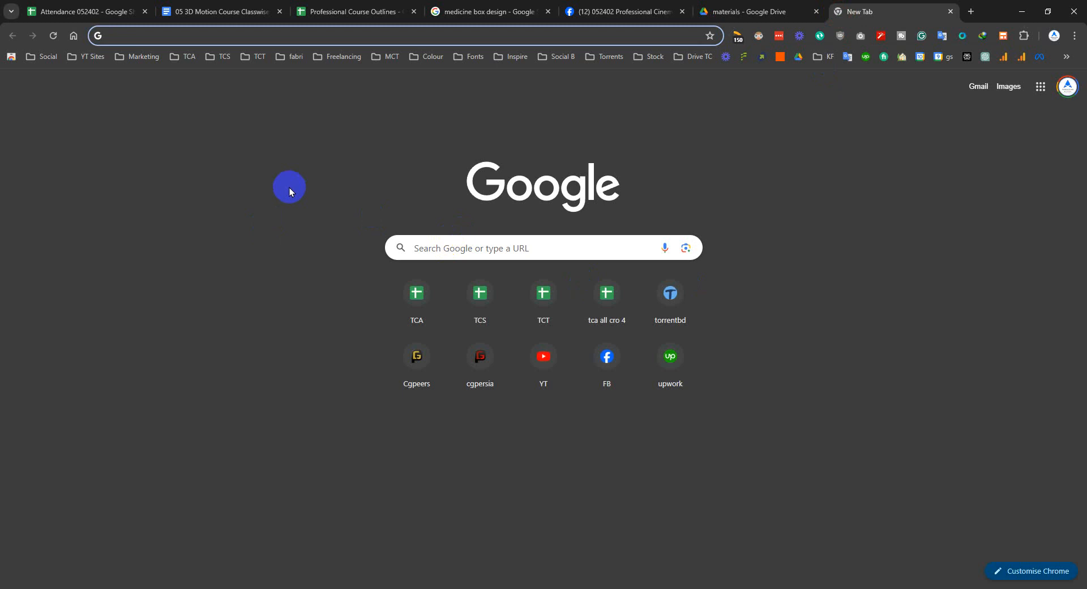
{"action": "left_click", "coordinate": [416, 363]}
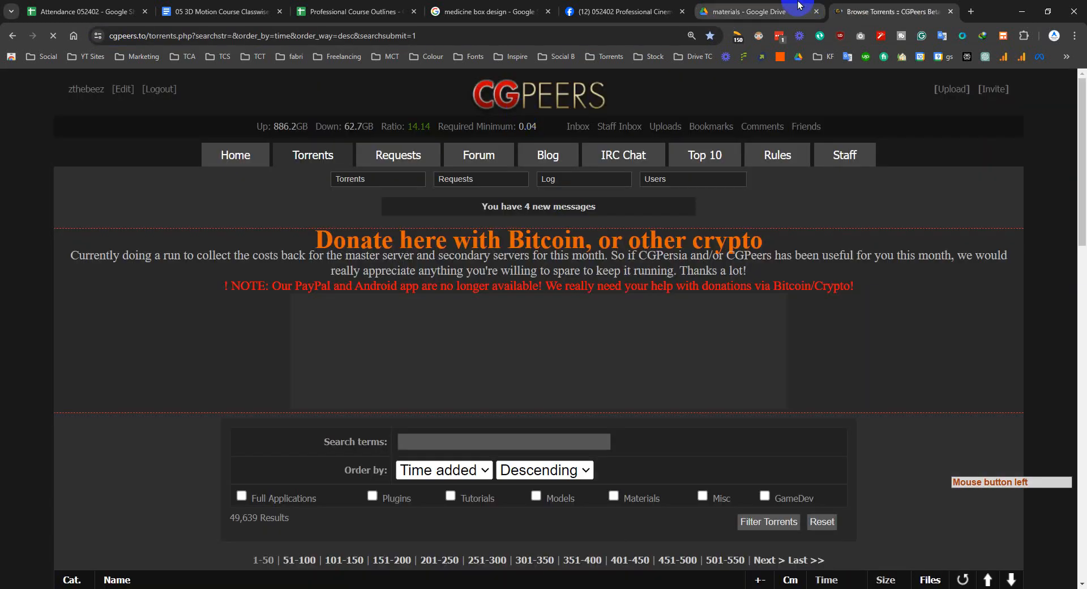
{"action": "left_click", "coordinate": [797, 6]}
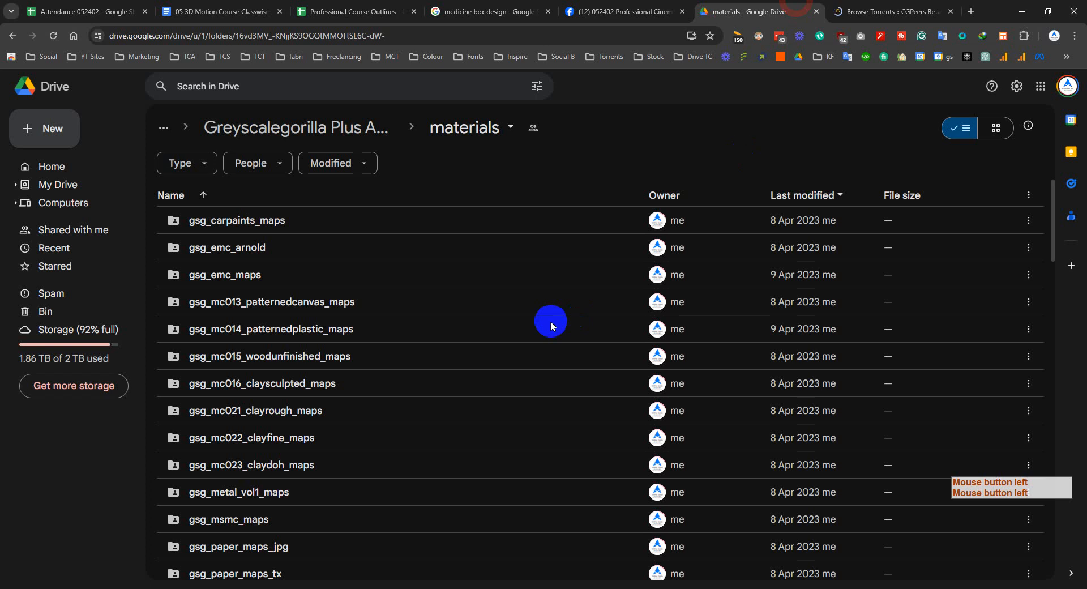
- Go back up to the Greyscalegorilla Plus Assets folder, glancing over the CGPeers torrents page in between
{"action": "left_click", "coordinate": [348, 139]}
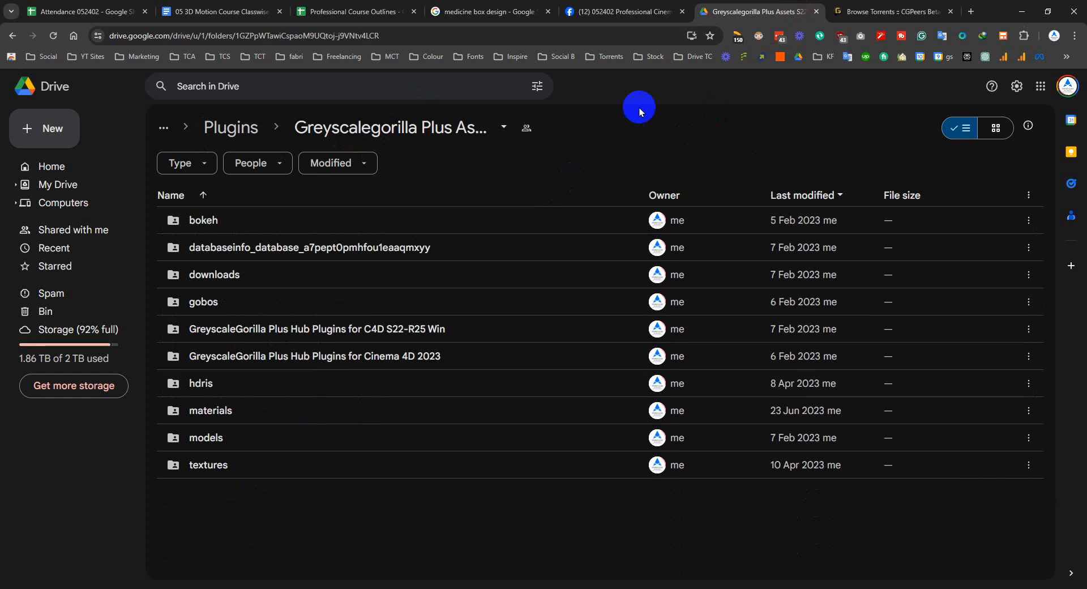
{"action": "left_click", "coordinate": [674, 120]}
{"action": "left_click", "coordinate": [515, 169]}
{"action": "left_click", "coordinate": [928, 12]}
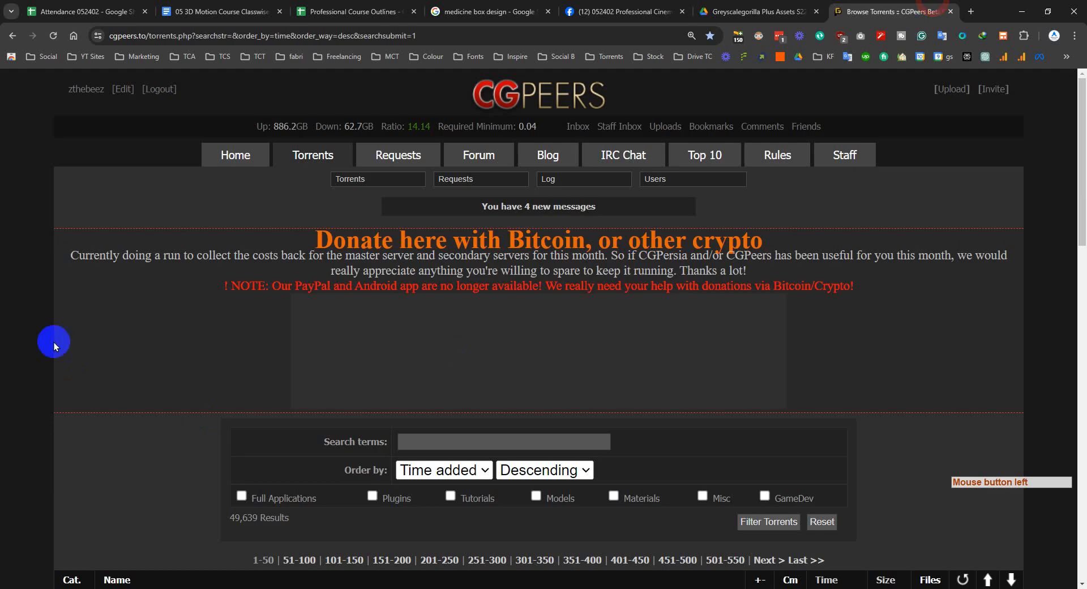
{"action": "scroll", "coordinate": [55, 346], "scroll_direction": "down", "scroll_amount": 5}
{"action": "scroll", "coordinate": [42, 276], "scroll_direction": "up", "scroll_amount": 5}
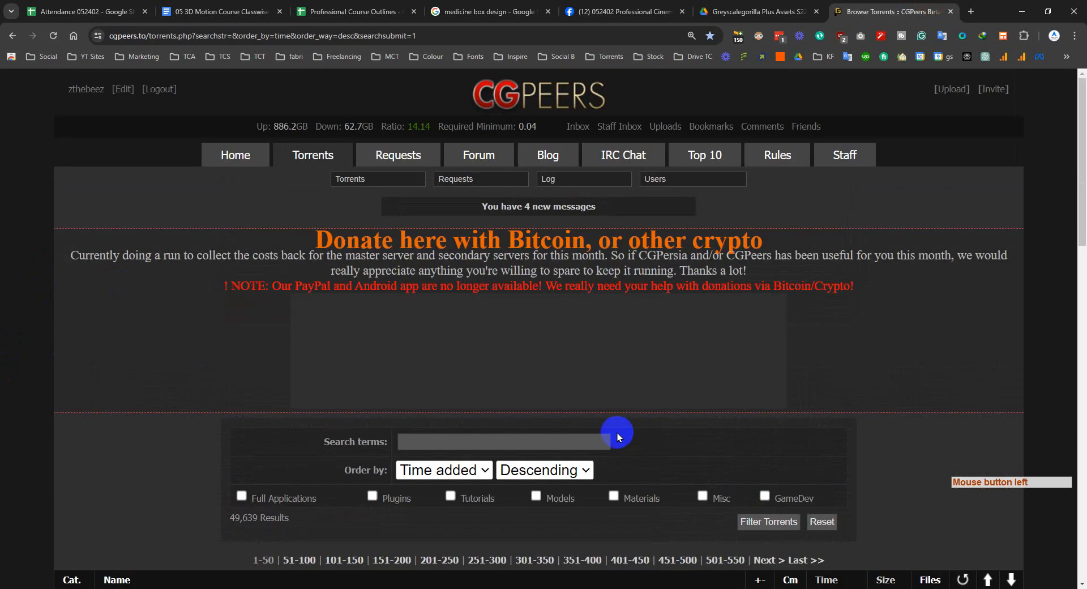
{"action": "left_click", "coordinate": [790, 13]}
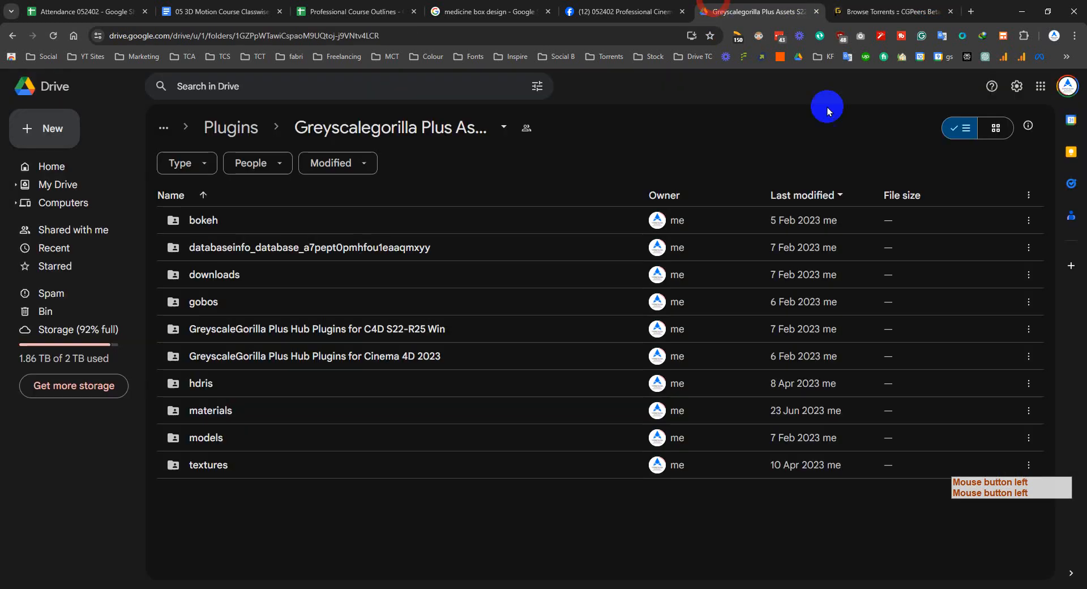
- Open the current folder's name for renaming and copy the words "Greyscalegorilla Plus" from it
{"action": "right_click", "coordinate": [420, 126]}
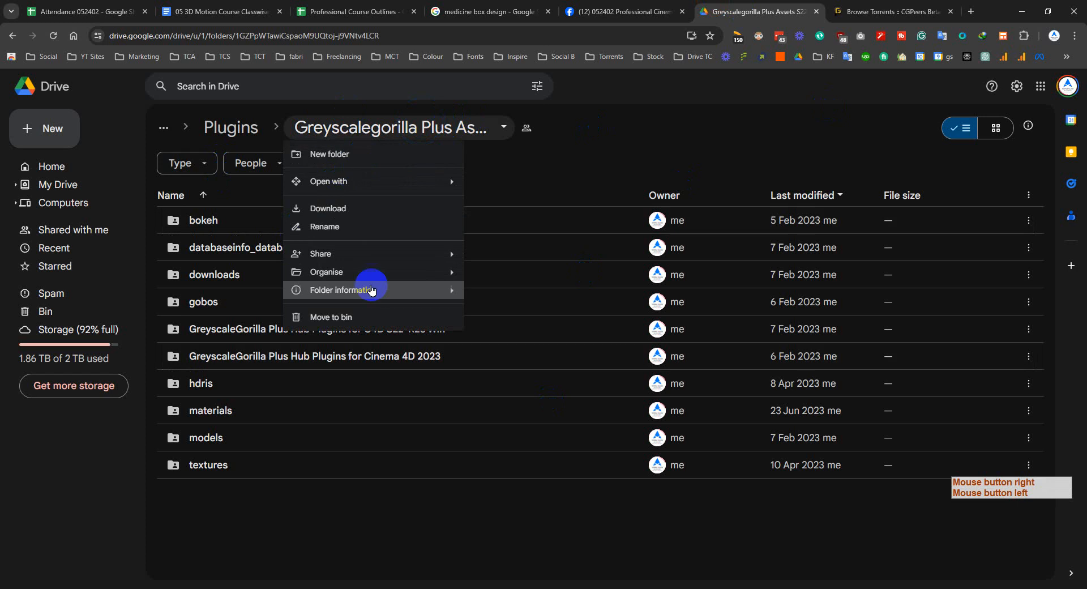
{"action": "left_click", "coordinate": [377, 228]}
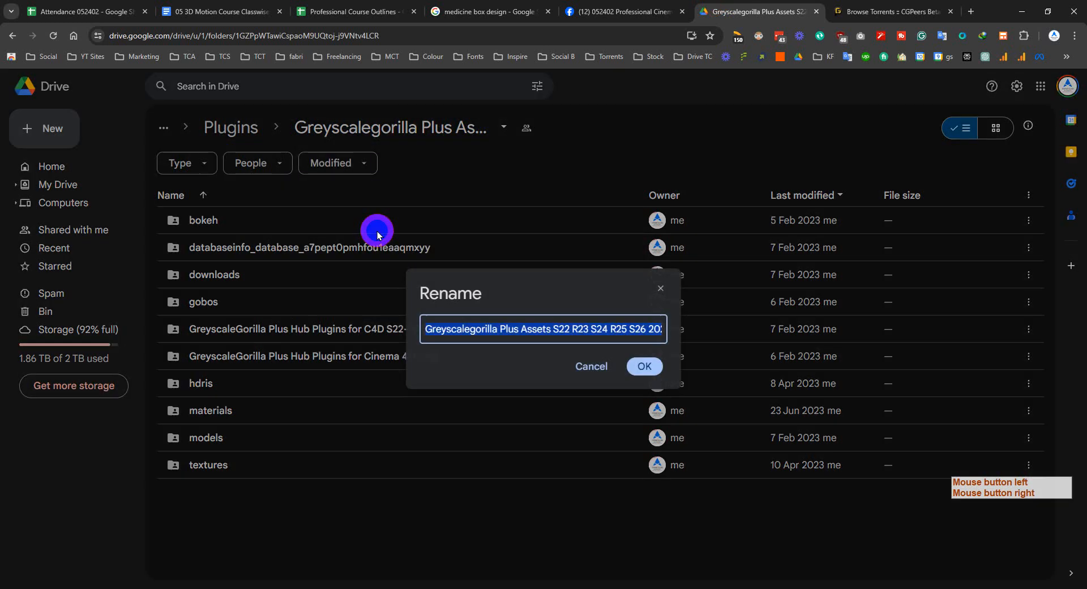
{"action": "left_click", "coordinate": [495, 340]}
{"action": "left_click_drag", "start_coordinate": [495, 327], "coordinate": [267, 334]}
{"action": "left_click", "coordinate": [489, 335]}
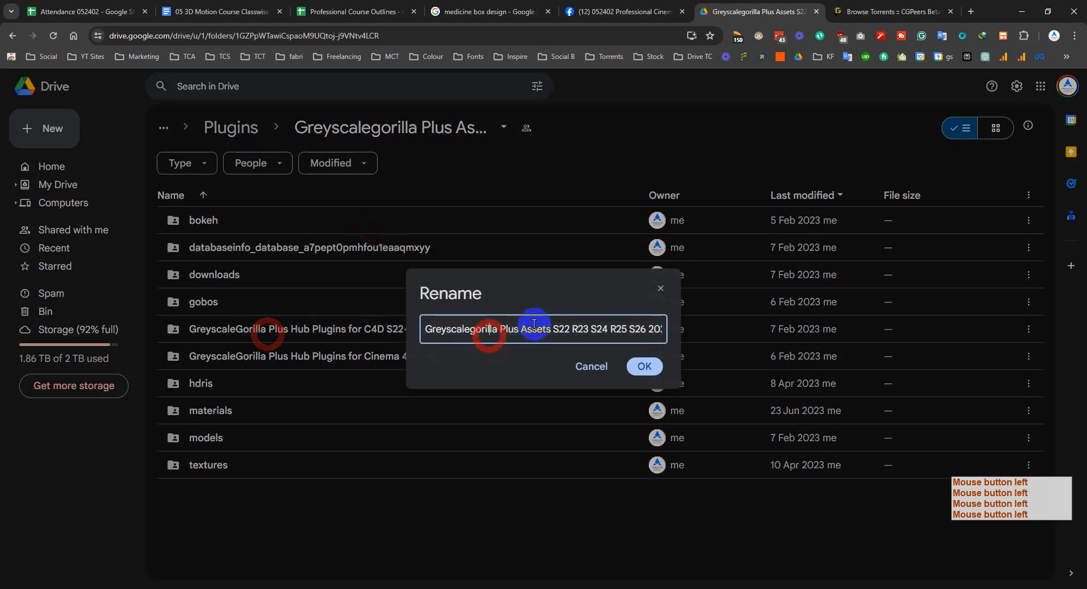
{"action": "left_click_drag", "start_coordinate": [518, 329], "coordinate": [303, 328]}
{"action": "key", "text": "ctrl+c"}
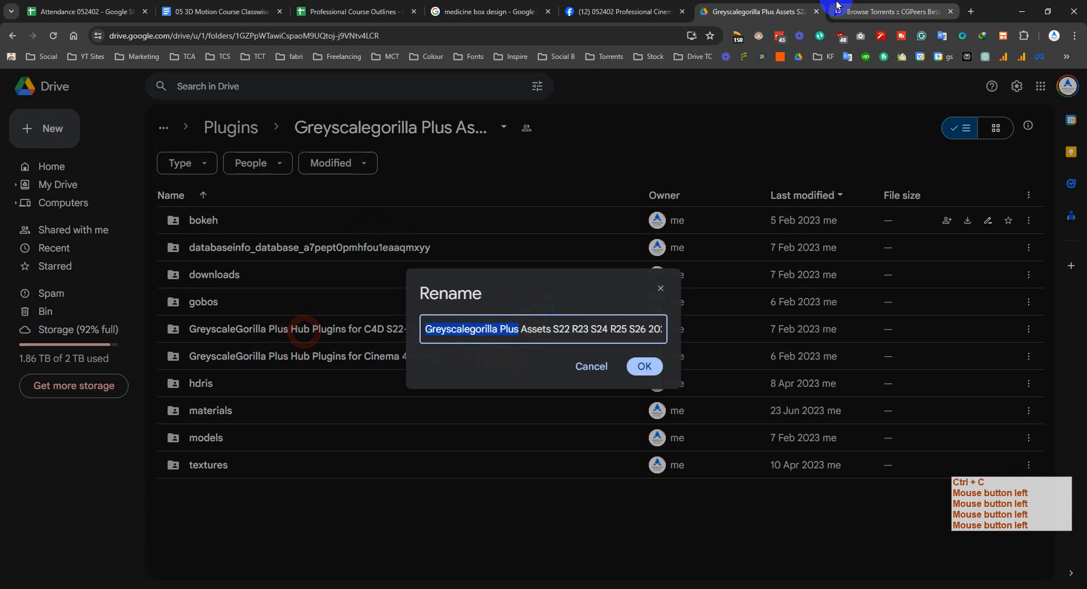
- Switch to CGPeers and search the torrents for "Greyscalegorilla Plus"
{"action": "left_click", "coordinate": [838, 8]}
{"action": "left_click", "coordinate": [488, 446]}
{"action": "key", "text": "ctrl+v"}
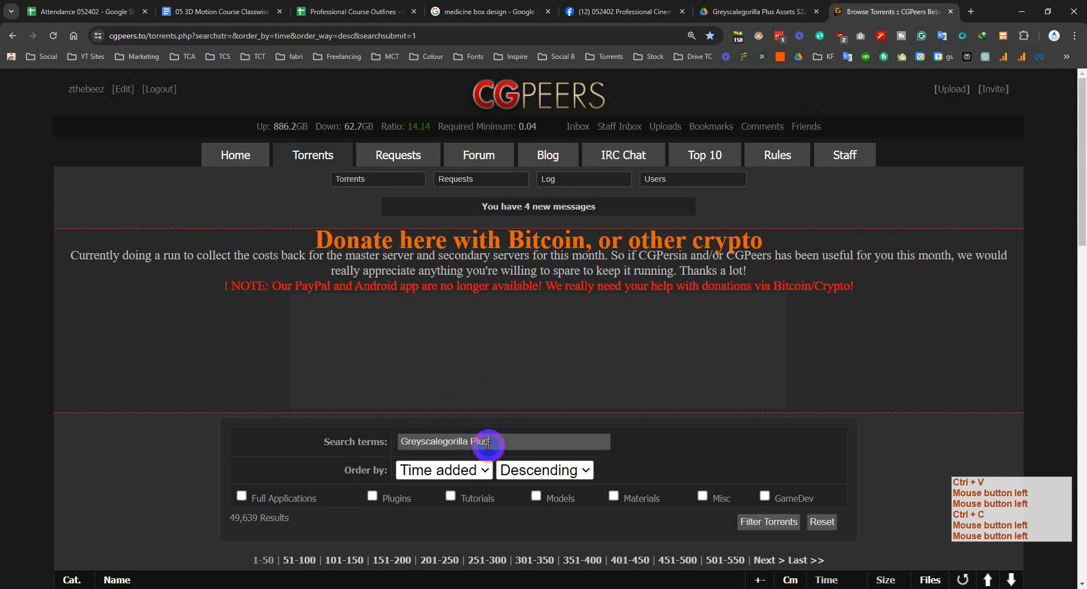
{"action": "key", "text": "Return"}
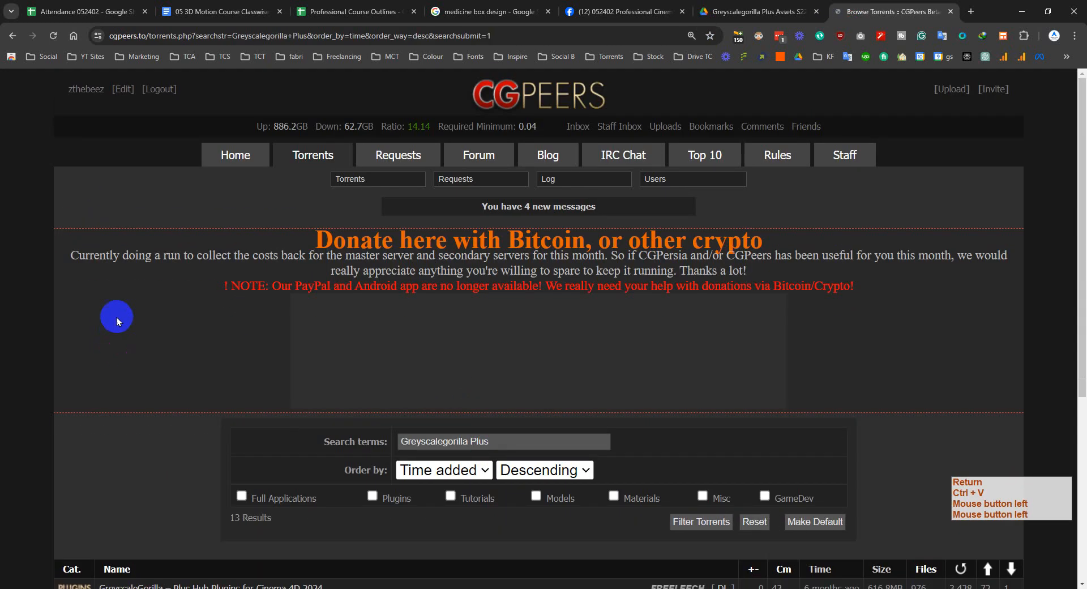
{"action": "scroll", "coordinate": [82, 325], "scroll_direction": "down", "scroll_amount": 5}
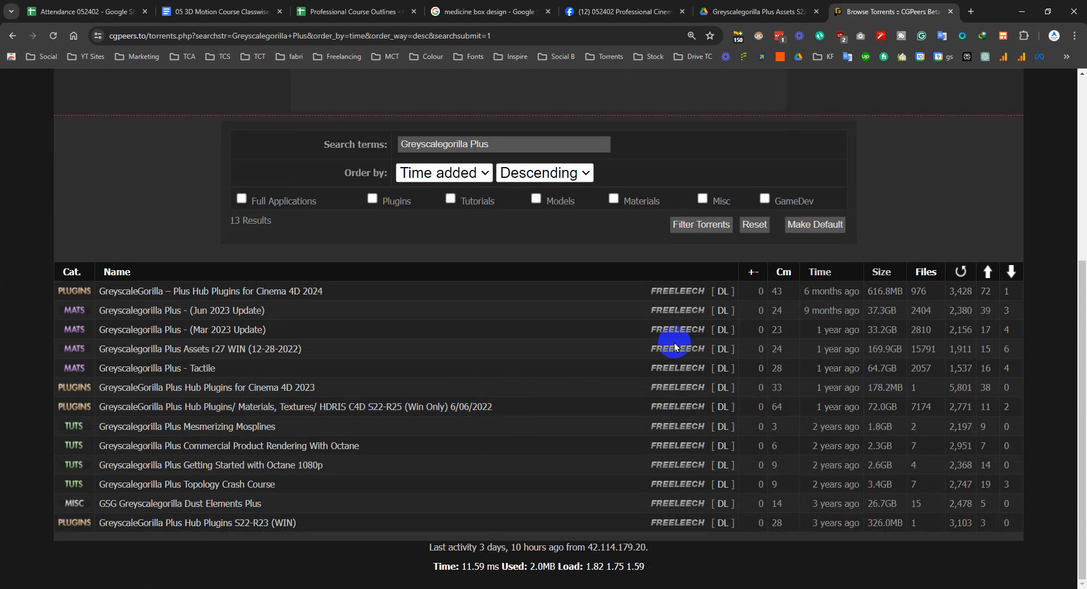
- Return to Google Drive, cancel the folder's renaming, and switch back to the CGPeers search results
{"action": "left_click", "coordinate": [773, 9]}
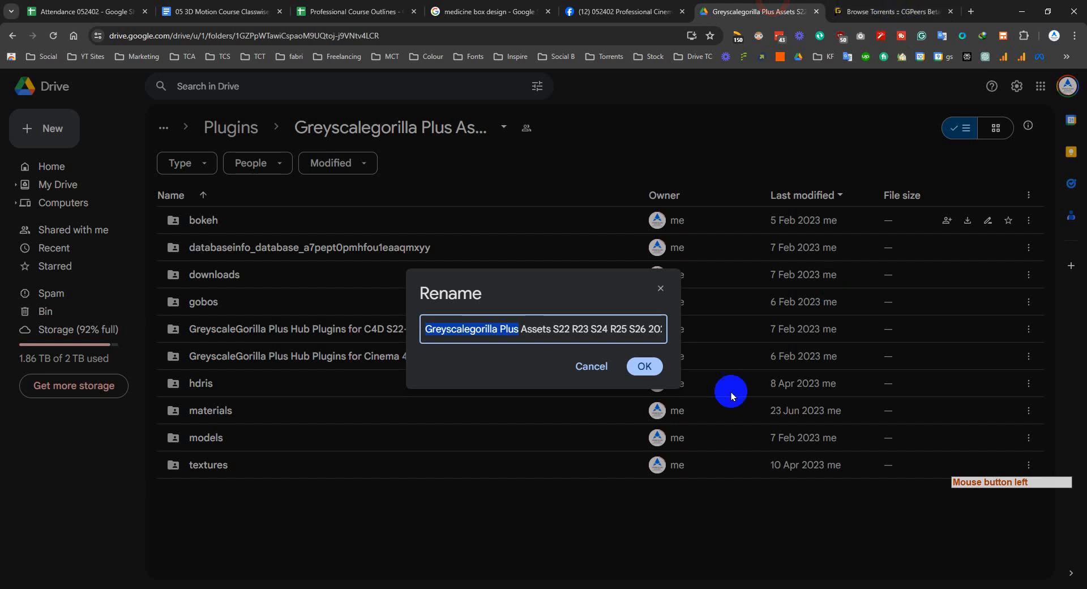
{"action": "left_click", "coordinate": [601, 371]}
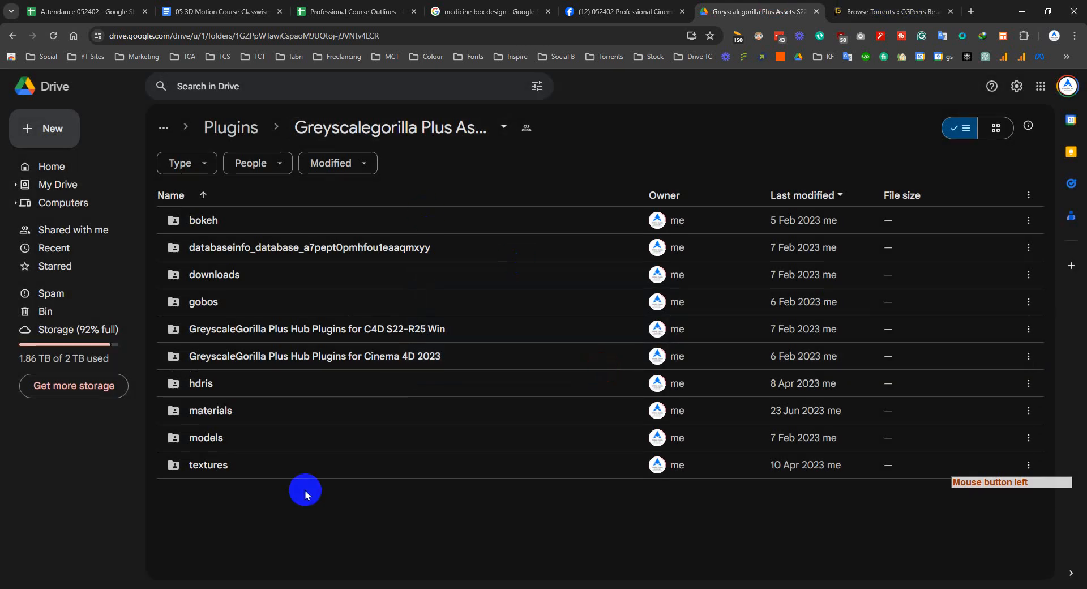
{"action": "left_click", "coordinate": [852, 5]}
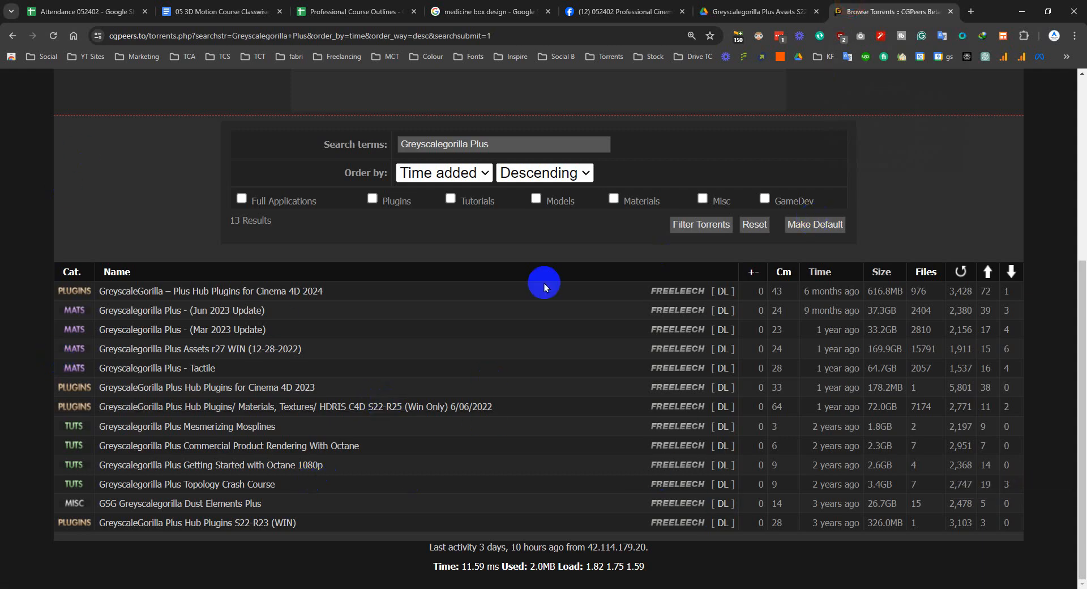
{"action": "left_click", "coordinate": [759, 11]}
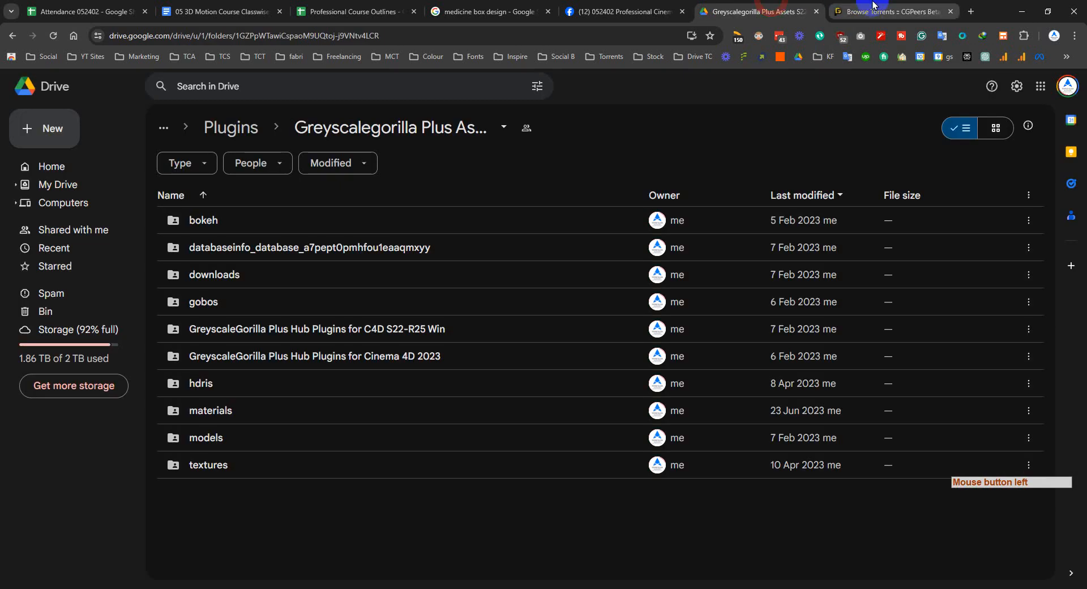
{"action": "left_click", "coordinate": [843, 8]}
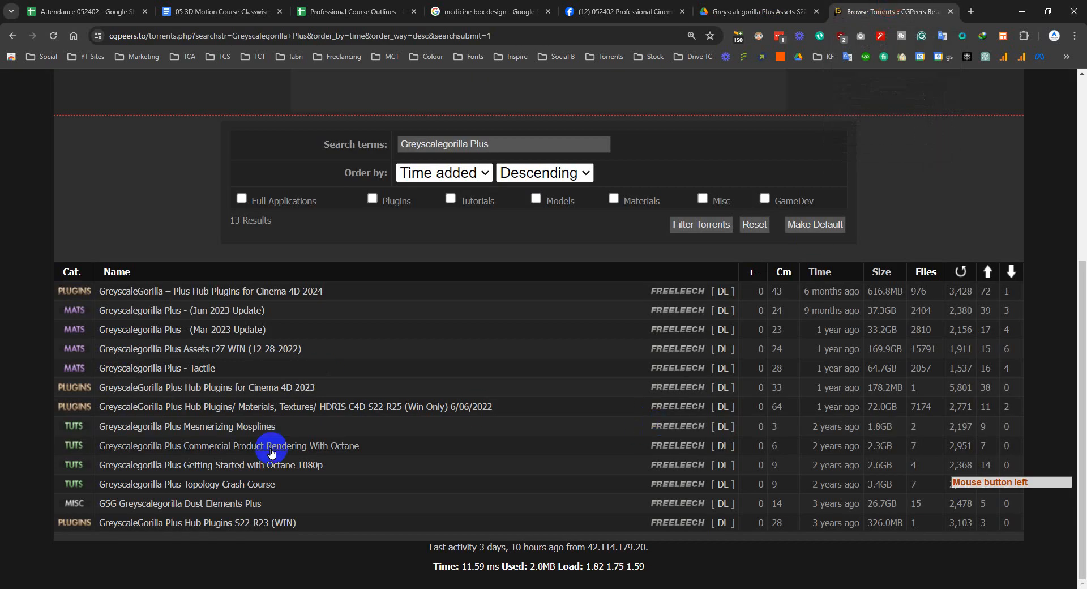
- Download the torrent for GreyscaleGorilla Plus Hub Plugins/ Materials, Textures/ HDRIS C4D S22-R25 (Win Only) 6/06/2022 and show the recent downloads
{"action": "left_click", "coordinate": [727, 407]}
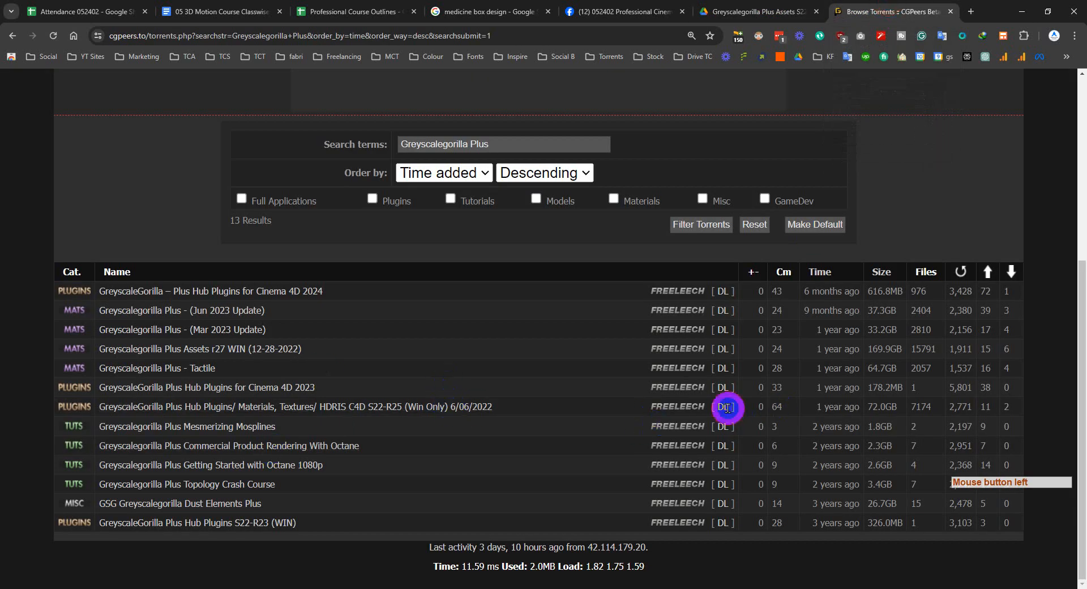
{"action": "left_click", "coordinate": [726, 409]}
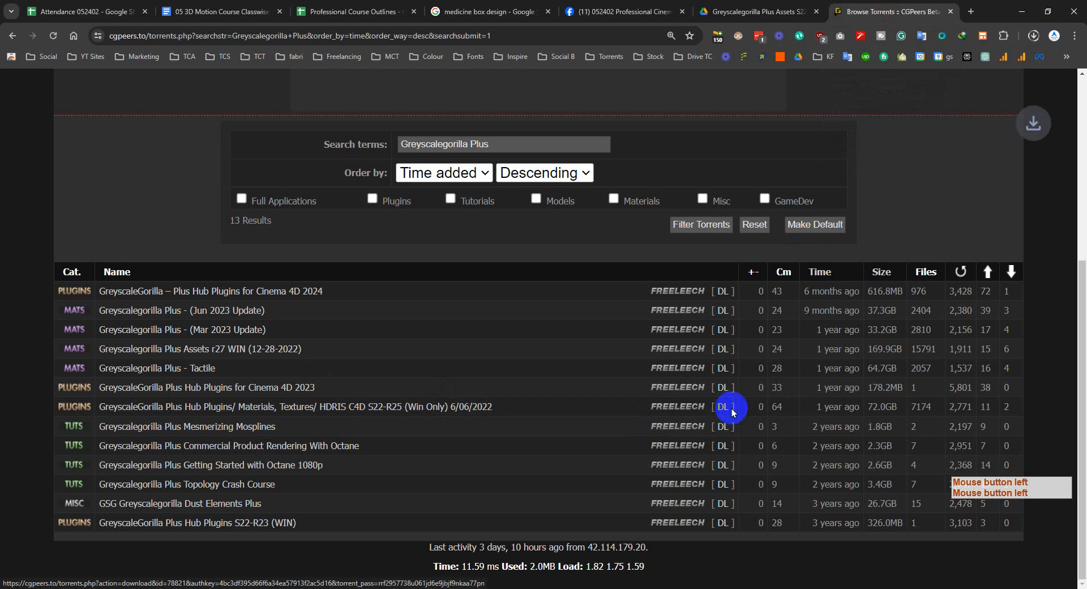
{"action": "left_click", "coordinate": [1033, 38]}
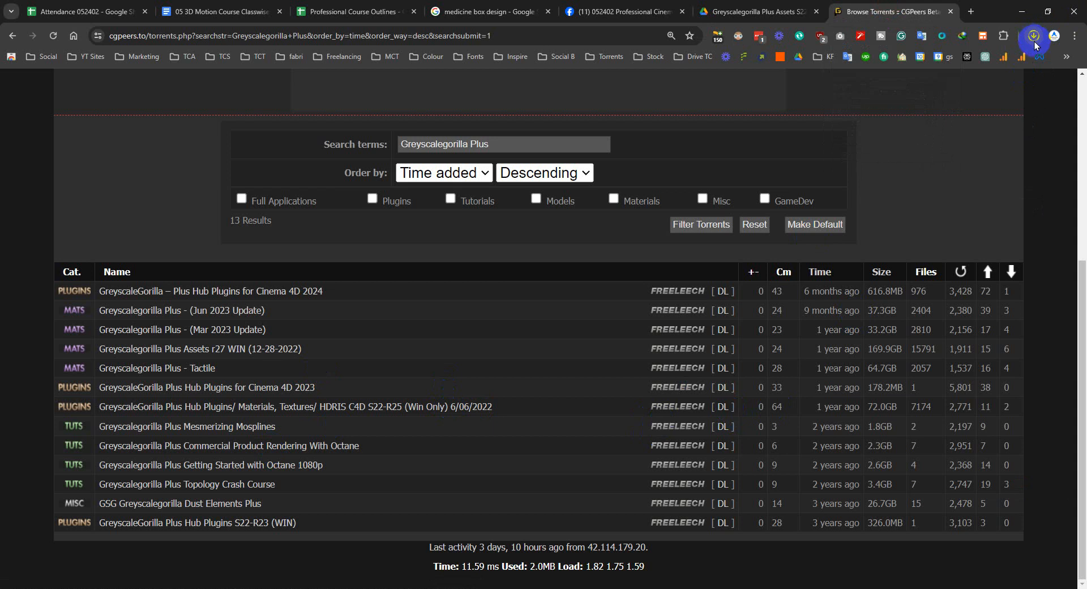
{"action": "left_click", "coordinate": [1033, 42]}
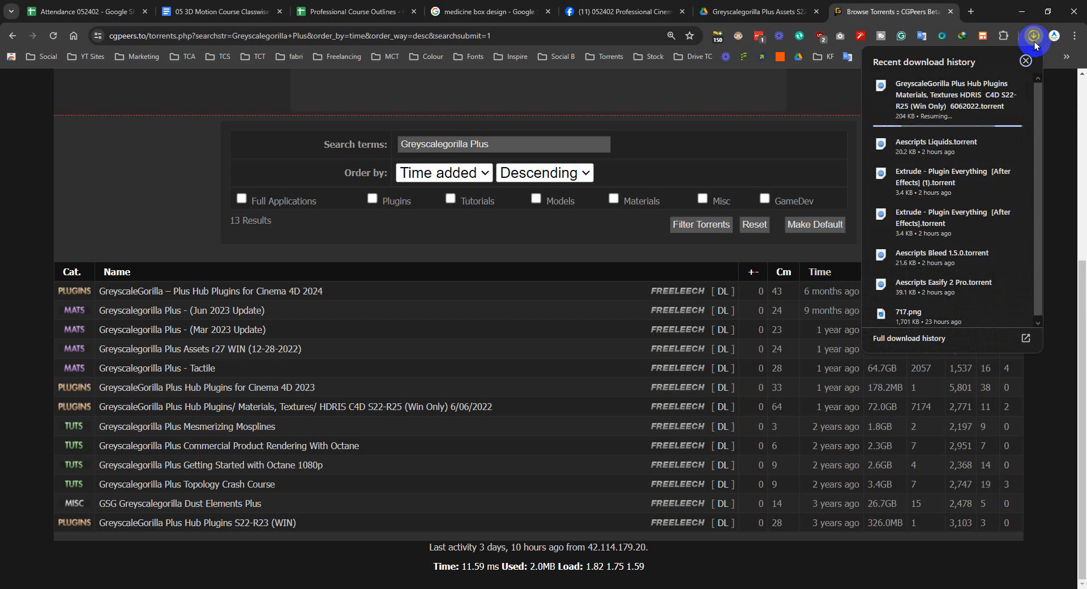
- Check the GreyscaleGorilla Plus Hub Plugins torrent's download progress while comparing the CGPeers page with the Google Drive assets folder
{"action": "scroll", "coordinate": [801, 136], "scroll_direction": "up", "scroll_amount": 5}
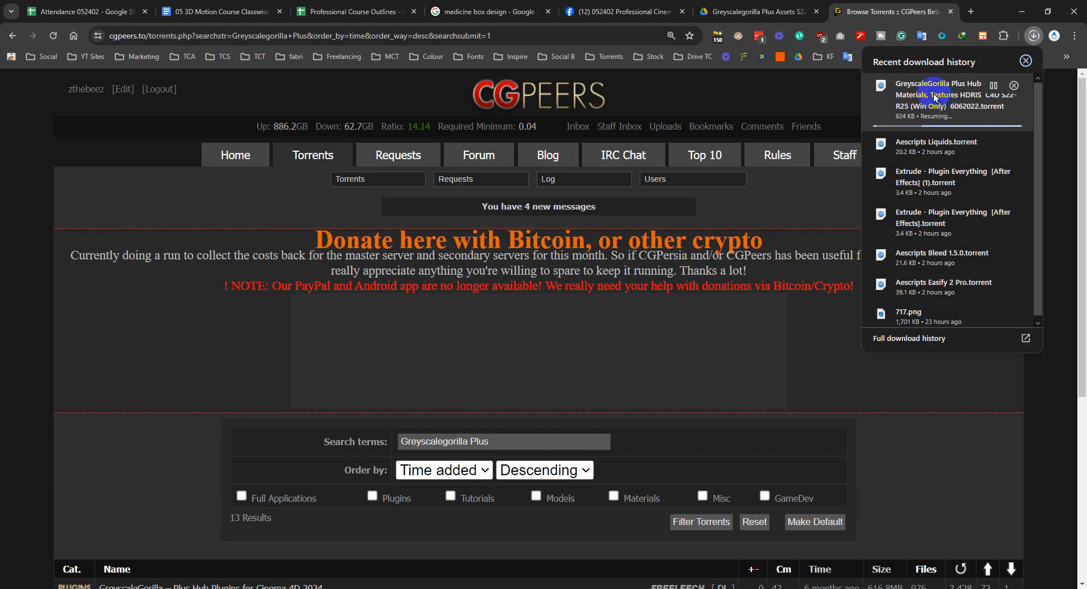
{"action": "left_click", "coordinate": [1032, 36]}
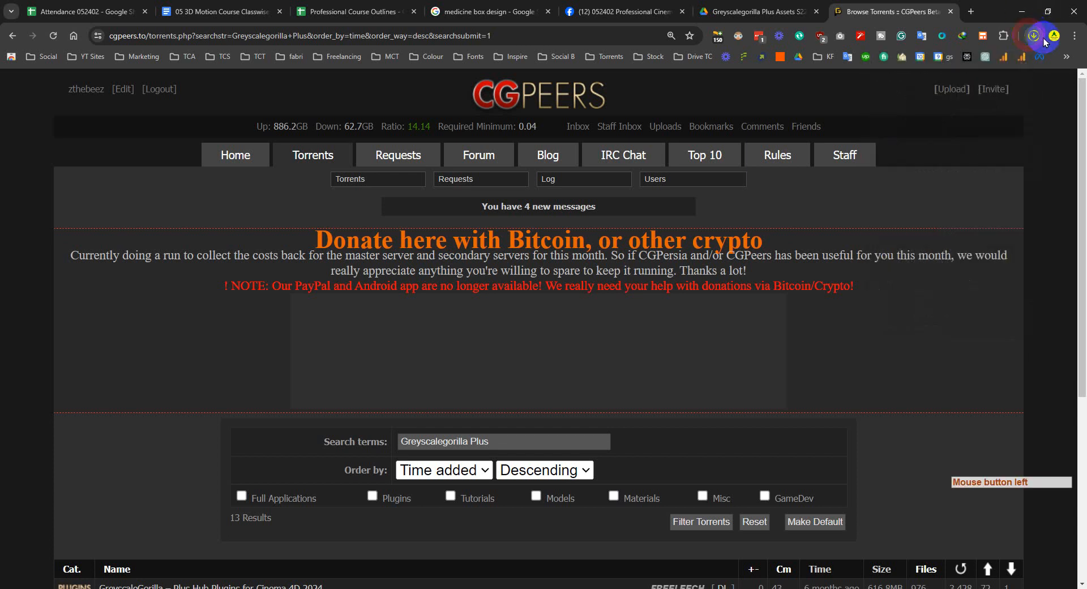
{"action": "left_click", "coordinate": [823, 2]}
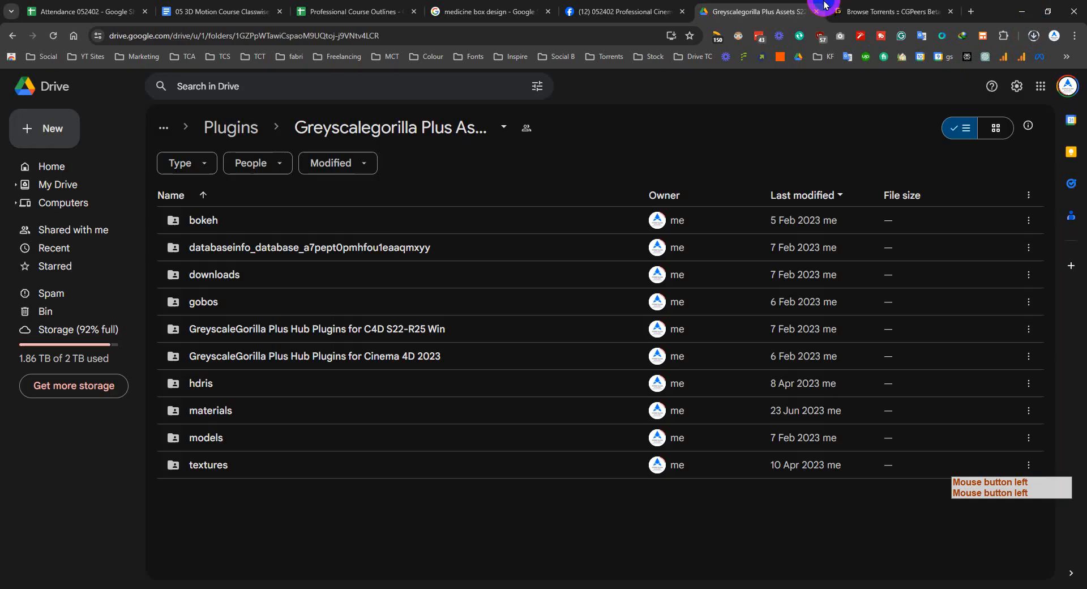
{"action": "left_click", "coordinate": [905, 5]}
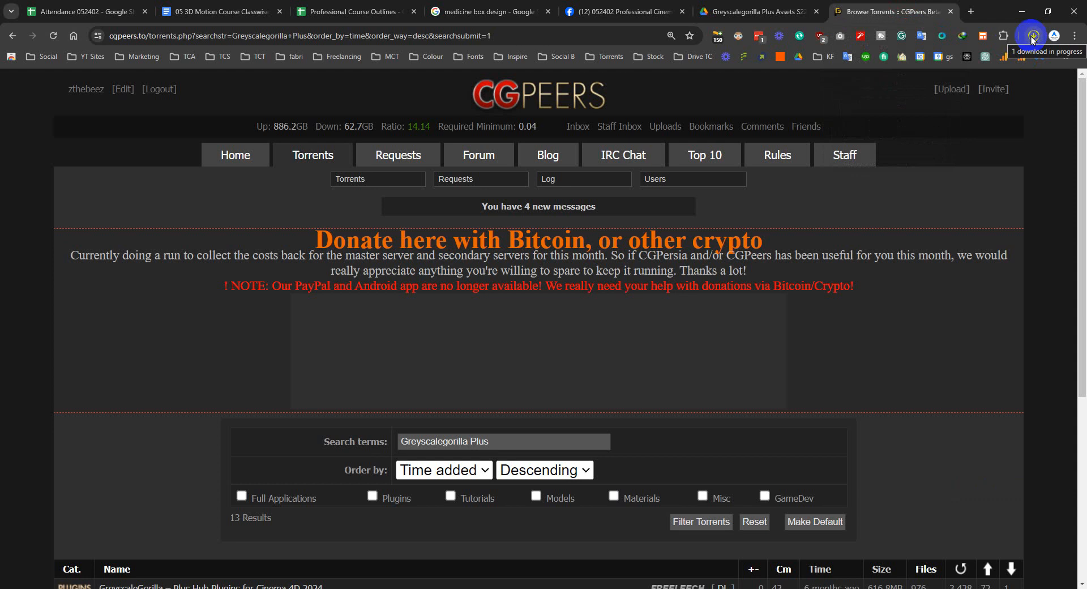
{"action": "left_click", "coordinate": [778, 10]}
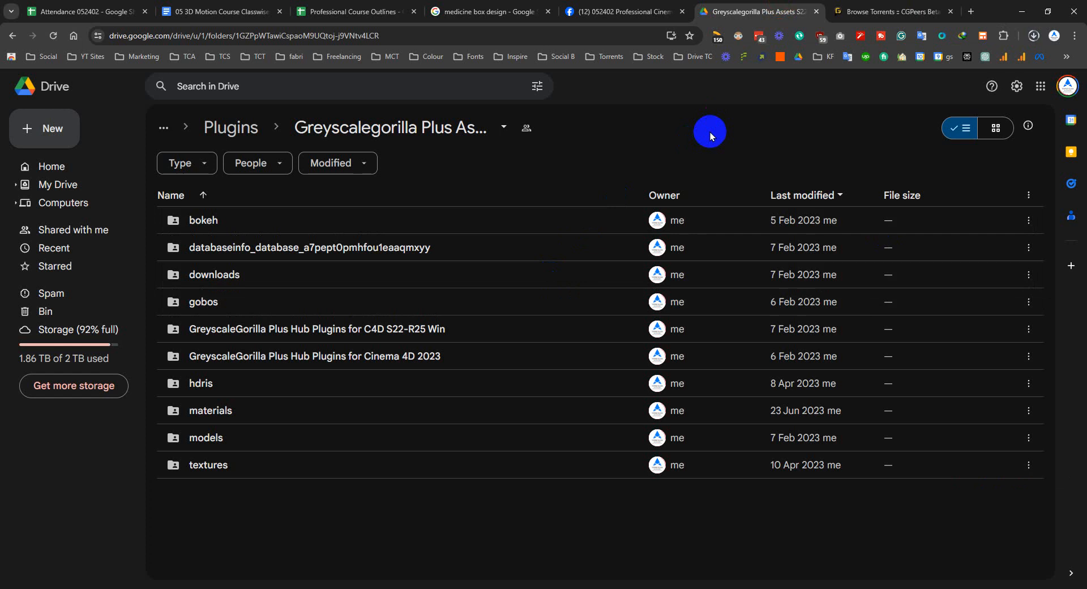
{"action": "left_click", "coordinate": [1035, 36]}
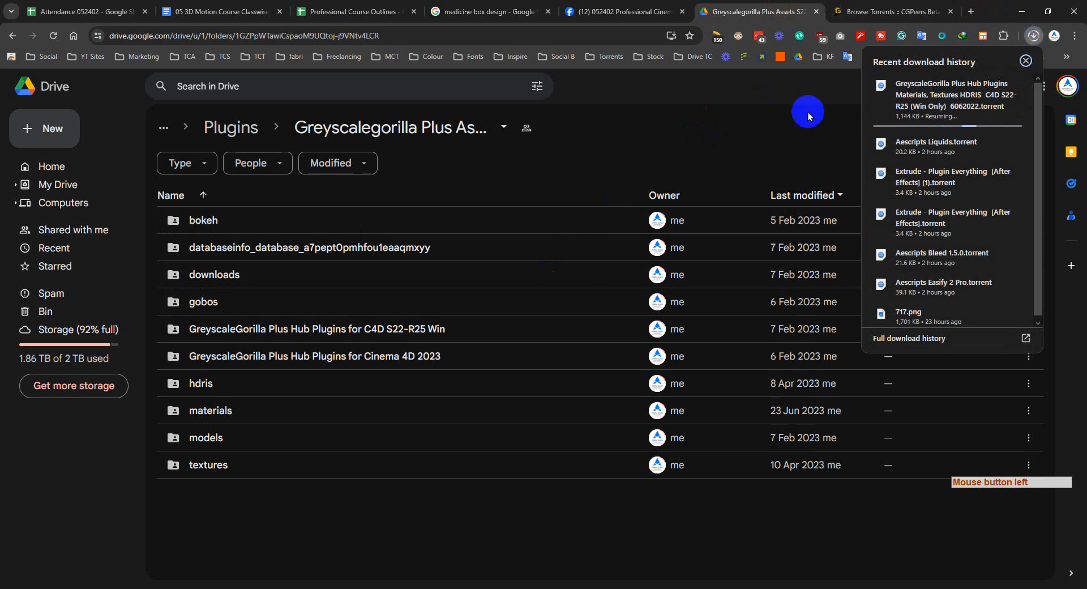
{"action": "left_click", "coordinate": [760, 130]}
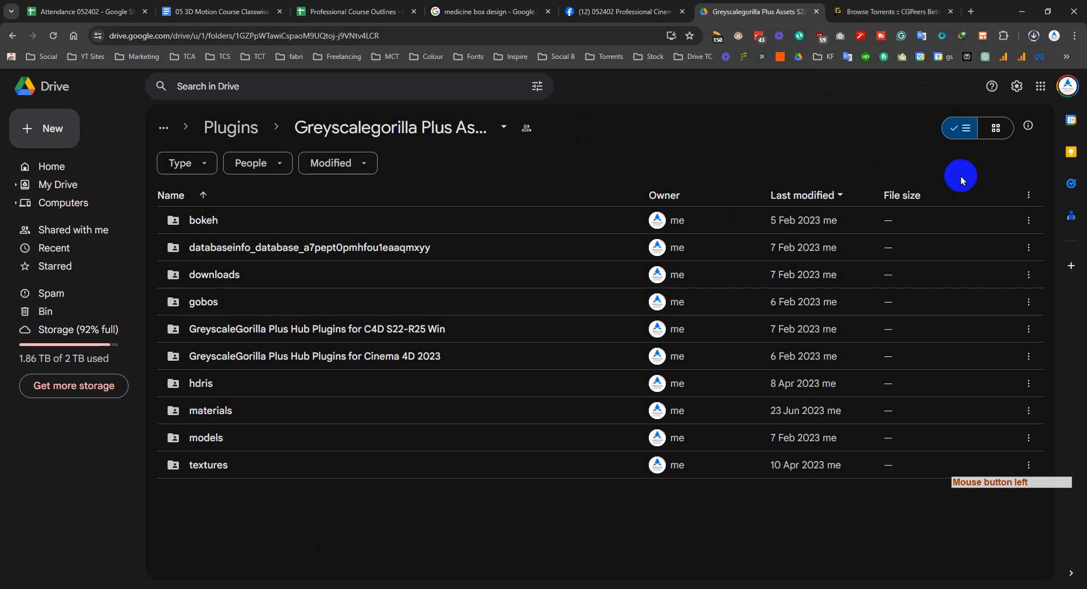
{"action": "left_click", "coordinate": [891, 11]}
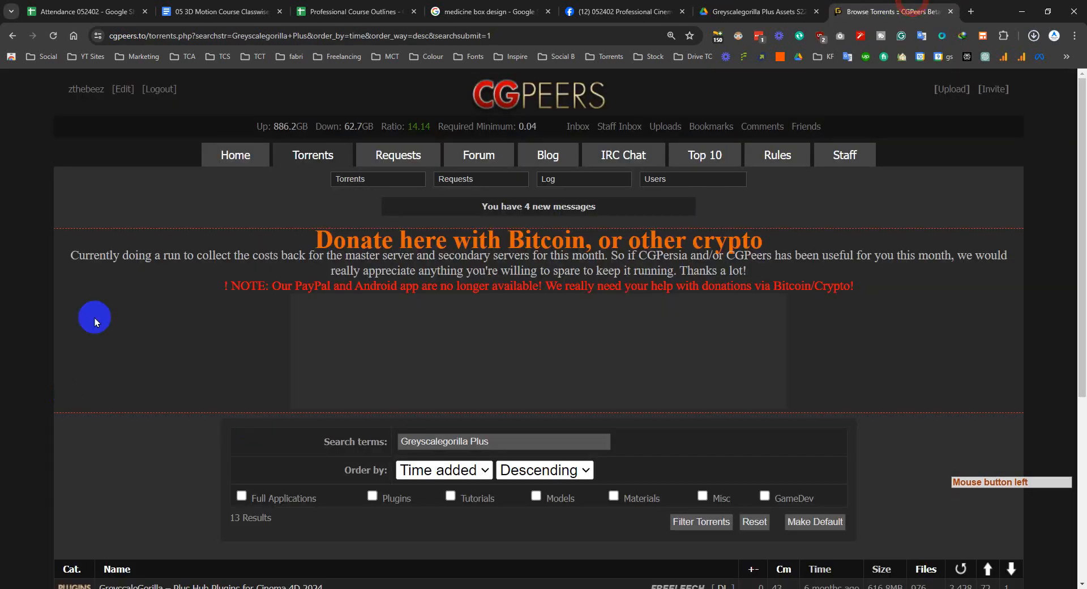
- Clear the CGPeers search terms and browse the full, unfiltered torrent list
{"action": "scroll", "coordinate": [102, 308], "scroll_direction": "down", "scroll_amount": 5}
{"action": "scroll", "coordinate": [224, 215], "scroll_direction": "up", "scroll_amount": 5}
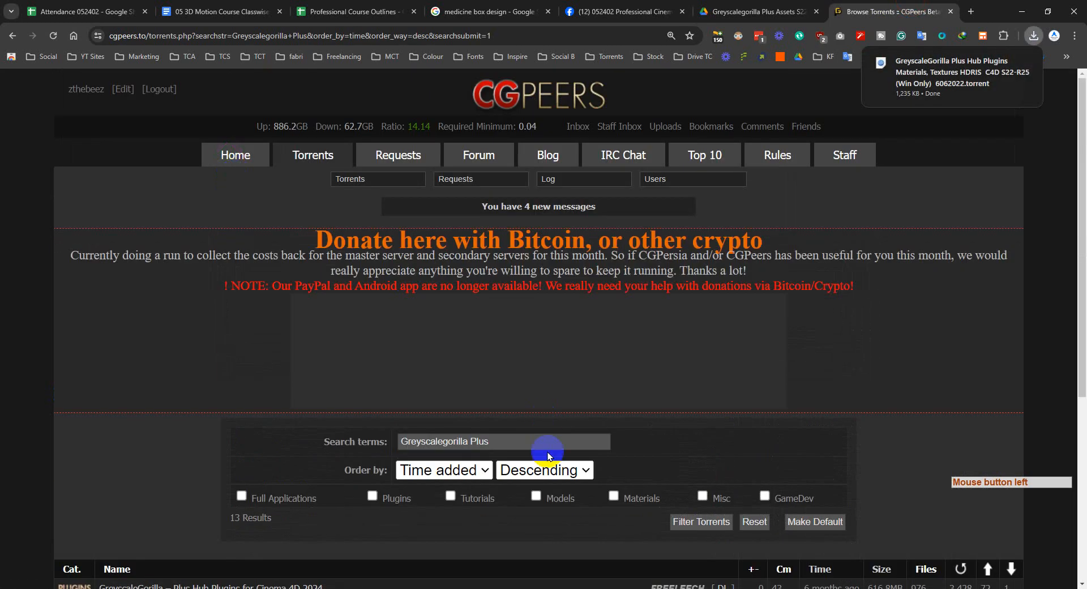
{"action": "left_click", "coordinate": [492, 442]}
{"action": "left_click_drag", "start_coordinate": [491, 441], "coordinate": [390, 443]}
{"action": "key", "text": "Delete"}
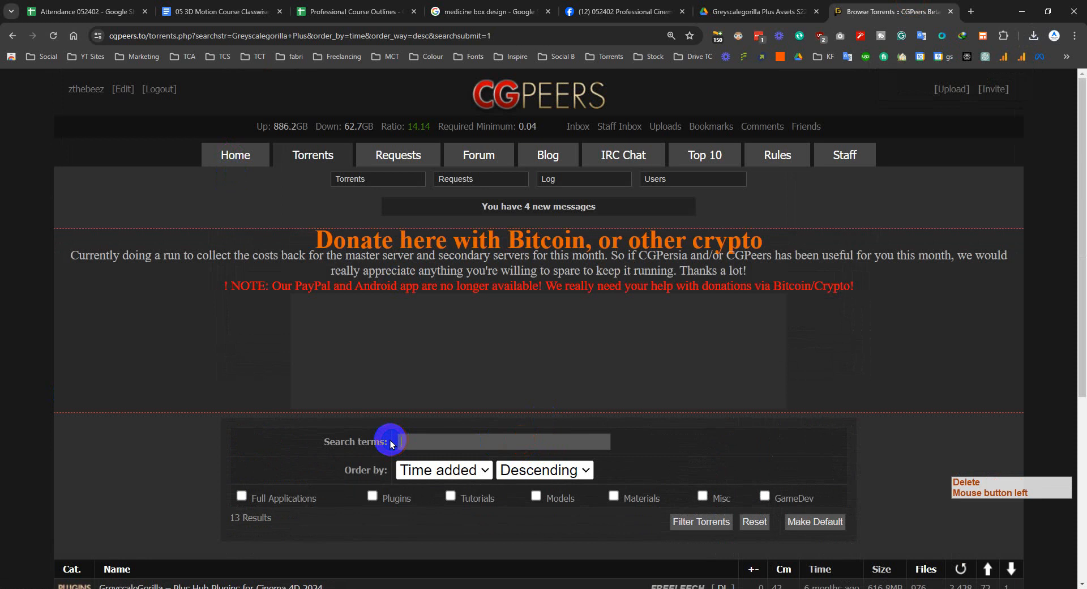
{"action": "left_click", "coordinate": [314, 158]}
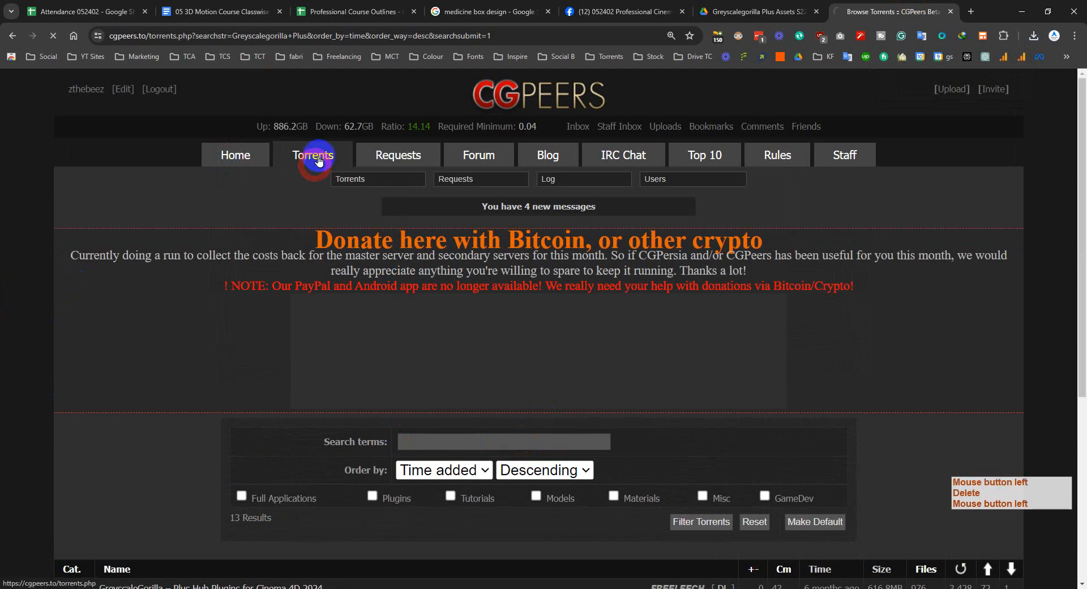
{"action": "scroll", "coordinate": [66, 321], "scroll_direction": "down", "scroll_amount": 5}
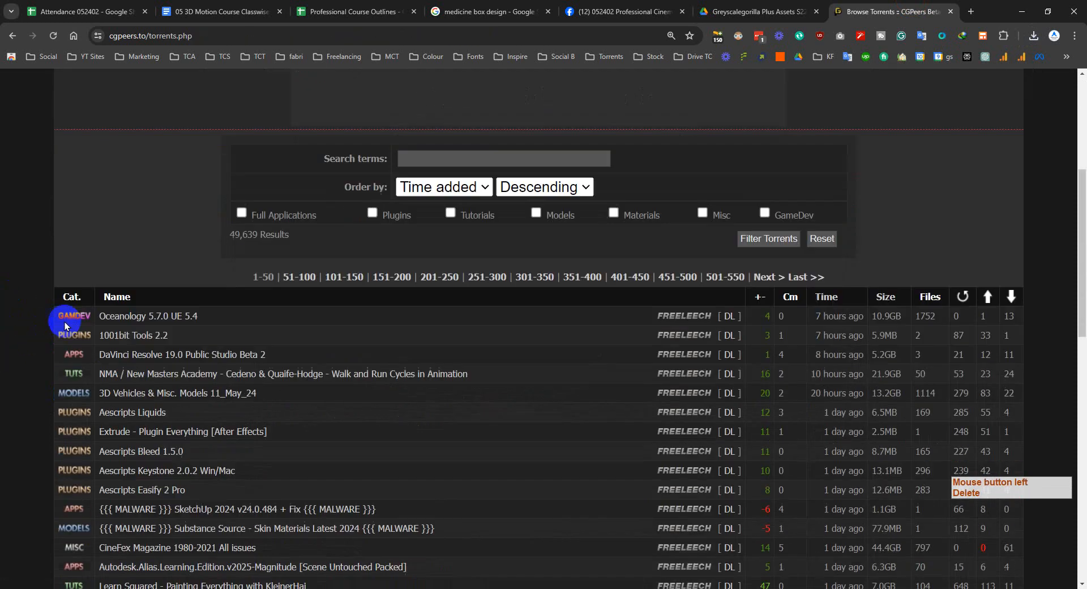
{"action": "scroll", "coordinate": [2, 202], "scroll_direction": "up", "scroll_amount": 5}
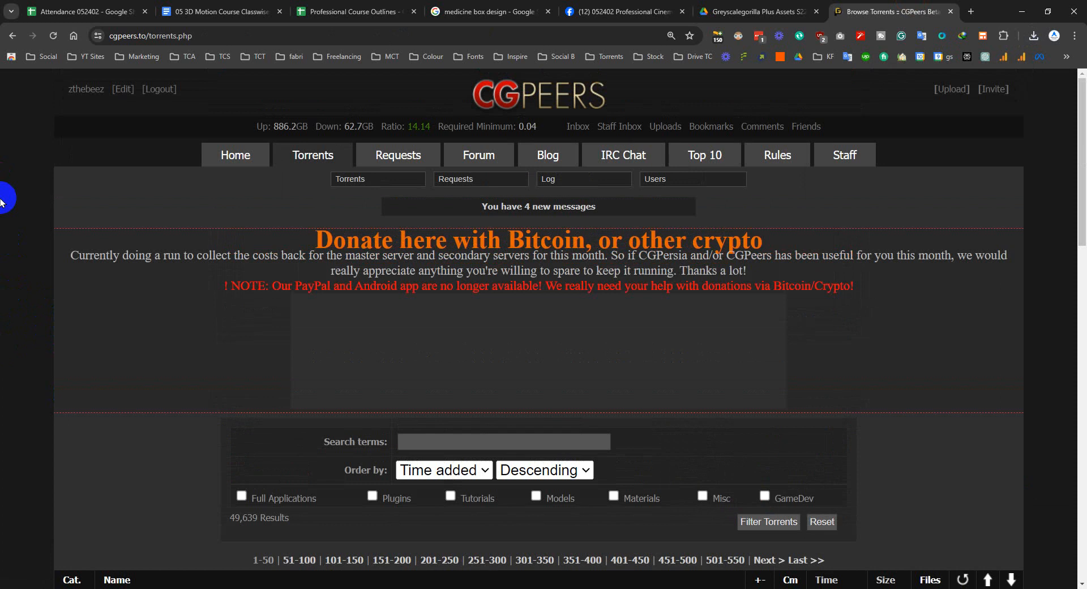
{"action": "scroll", "coordinate": [1, 200], "scroll_direction": "down", "scroll_amount": 7}
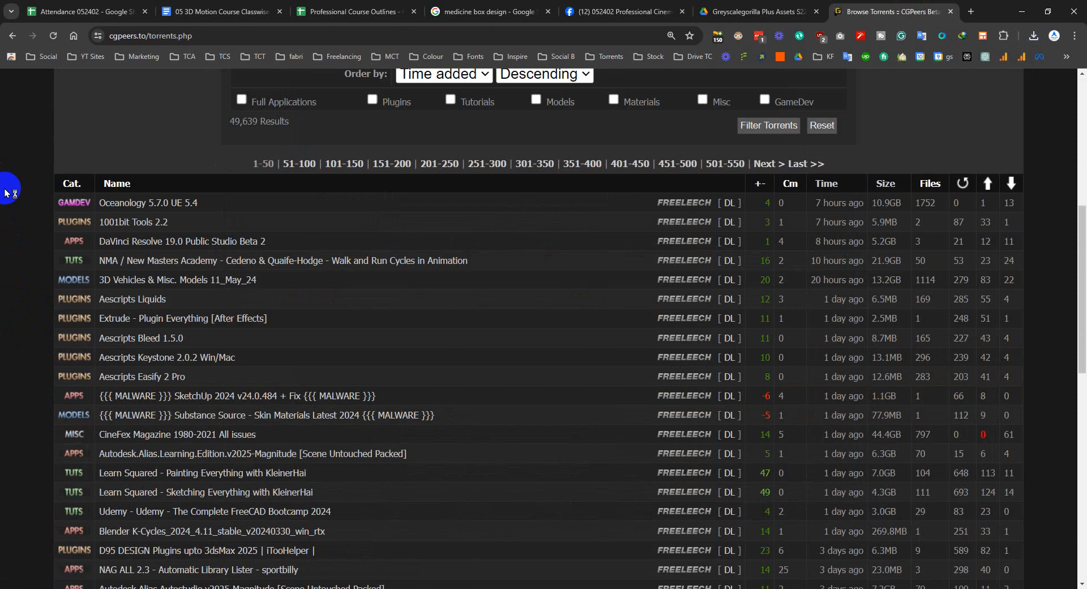
{"action": "scroll", "coordinate": [10, 192], "scroll_direction": "up", "scroll_amount": 7}
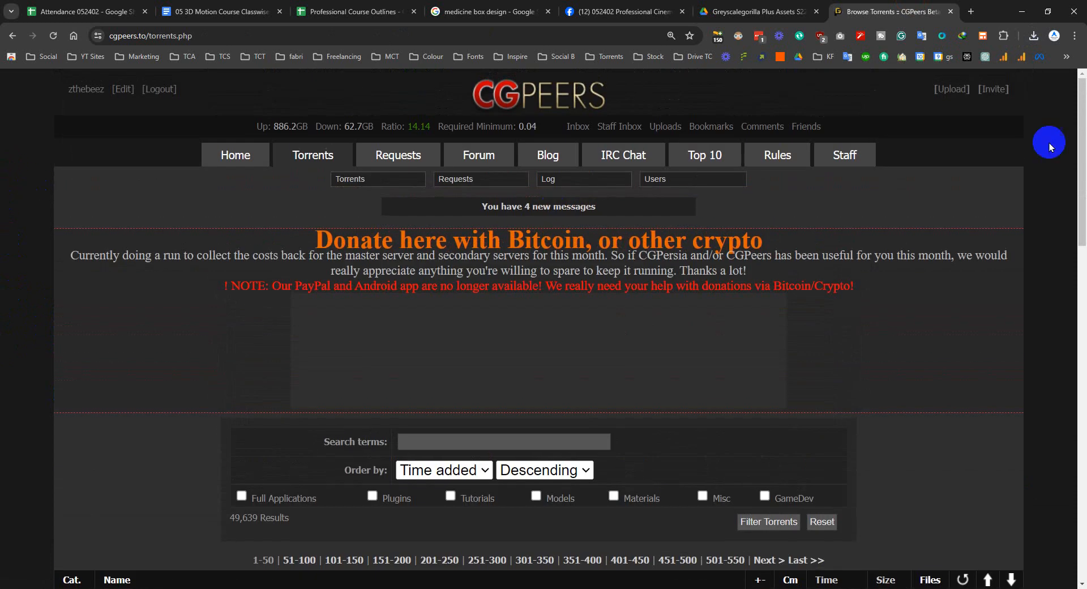
- Close the CGPeers page and open the downloaded GreyscaleGorilla Plus Hub Plugins torrent file in qBittorrent
{"action": "middle_click", "coordinate": [916, 5]}
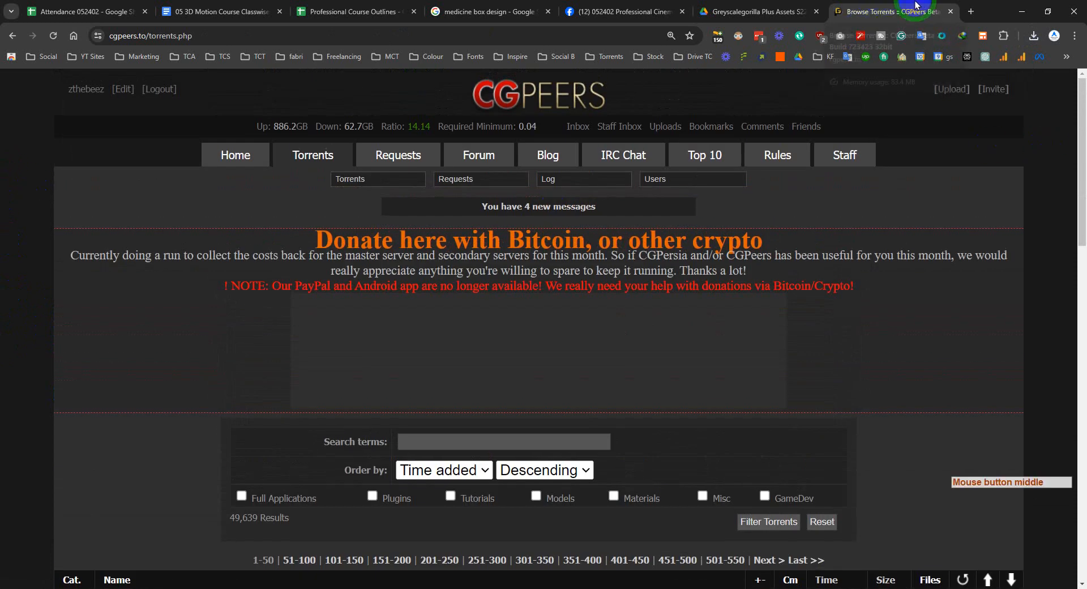
{"action": "left_click", "coordinate": [1034, 36]}
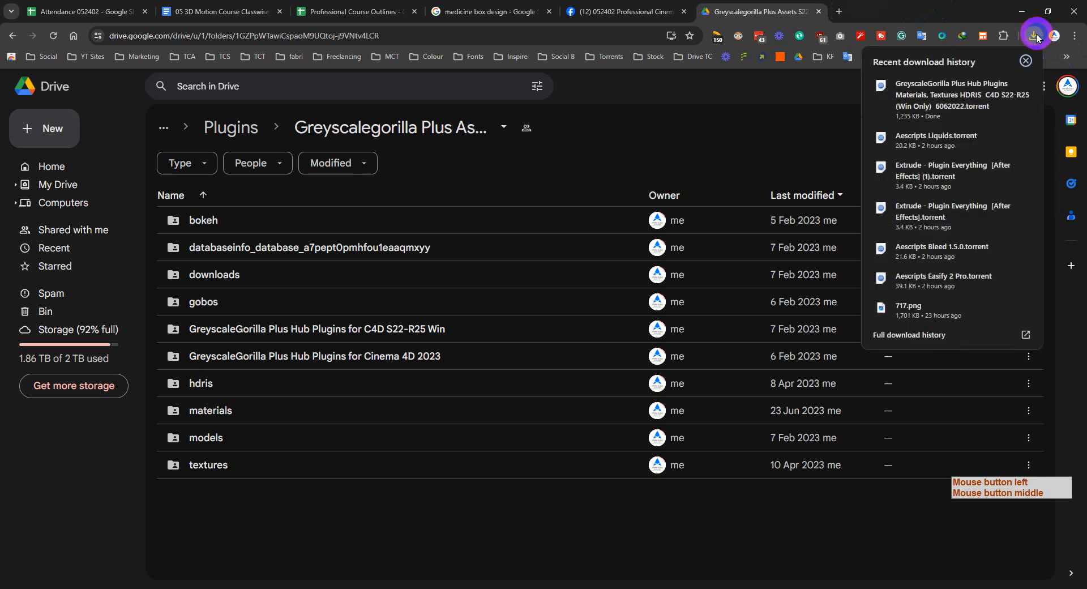
{"action": "left_click", "coordinate": [942, 94]}
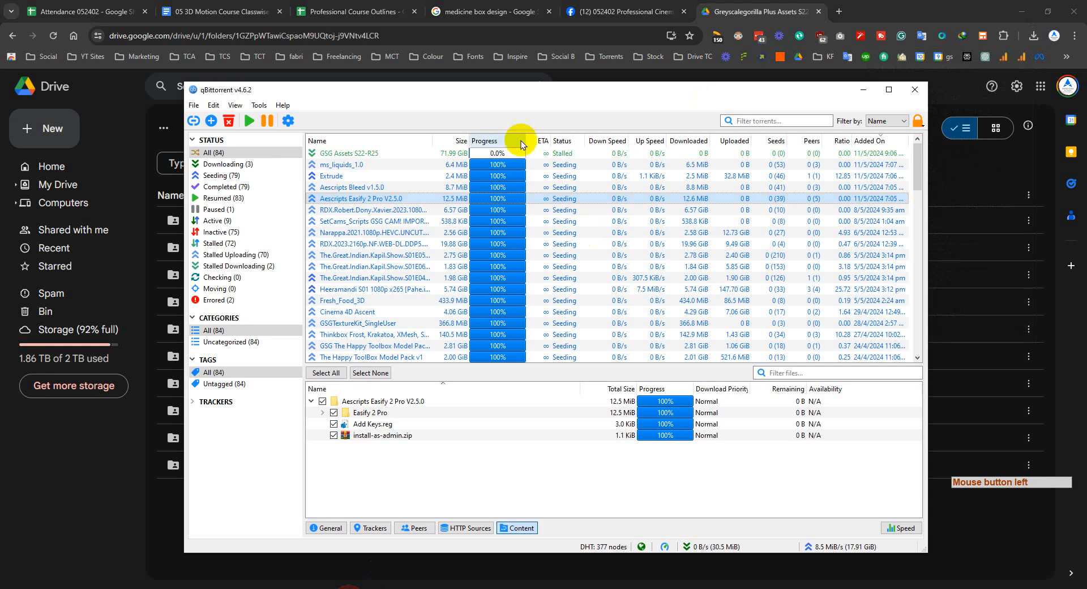
- Inspect the GSG Assets folder inside the GSG Assets S22-R25 torrent, excluding its Materials folder from the download and including it again
{"action": "left_click", "coordinate": [398, 156]}
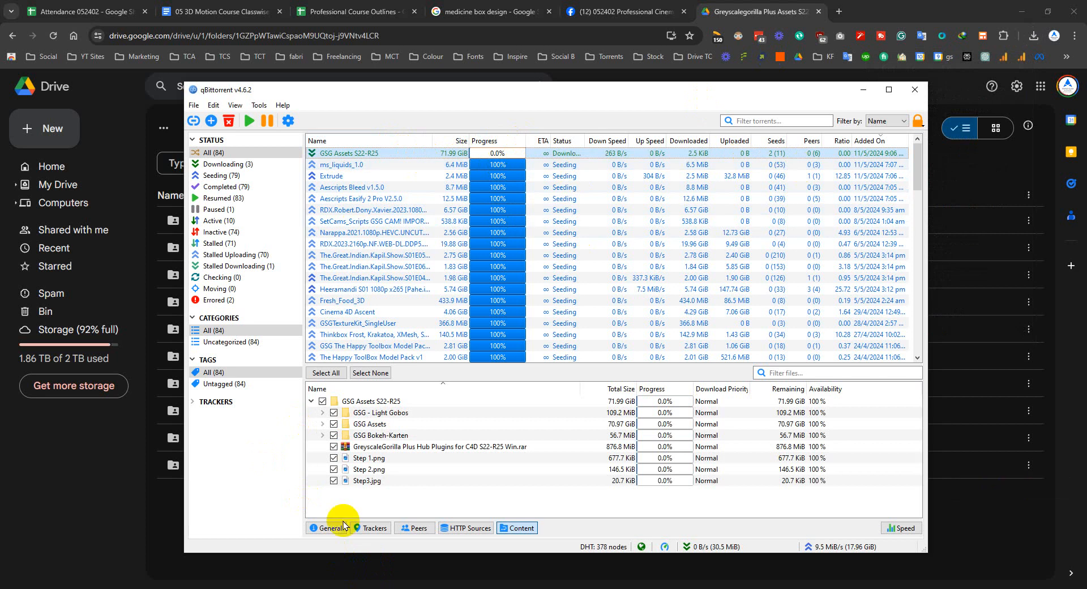
{"action": "left_click", "coordinate": [322, 424]}
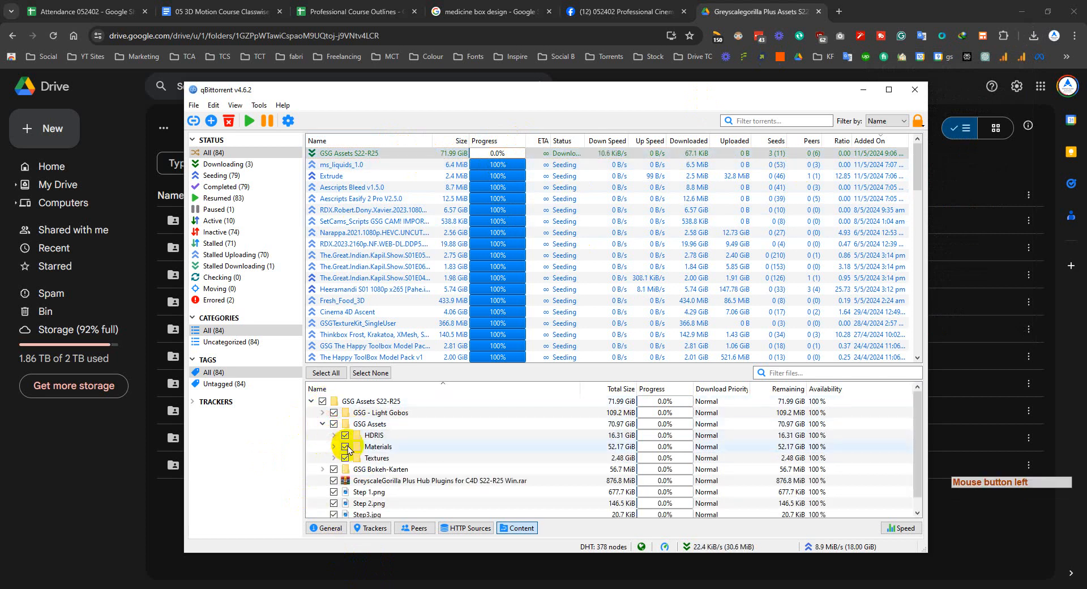
{"action": "left_click", "coordinate": [385, 446]}
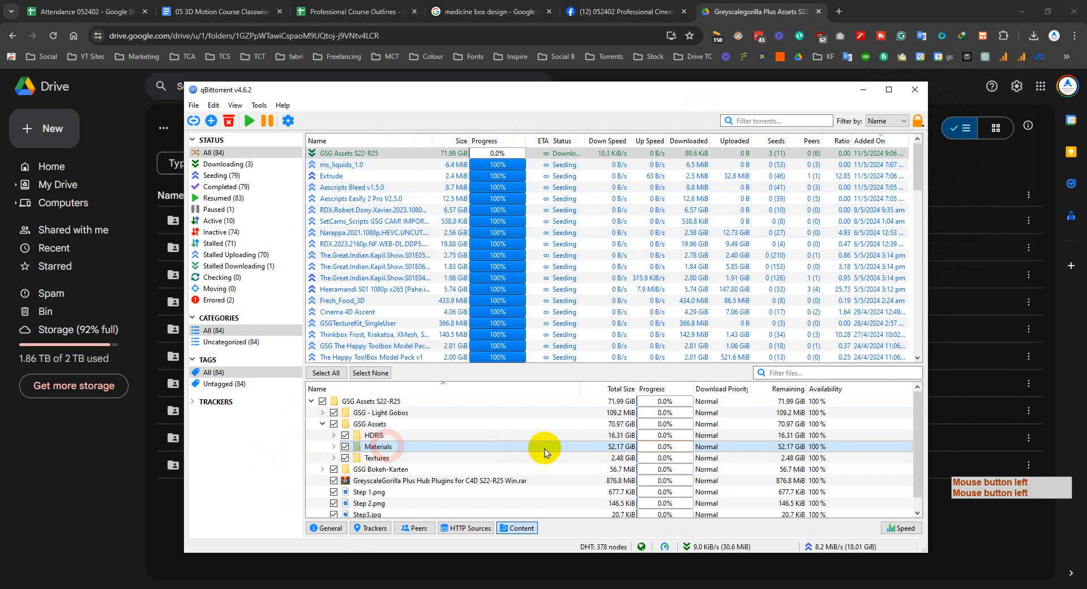
{"action": "left_click", "coordinate": [345, 446]}
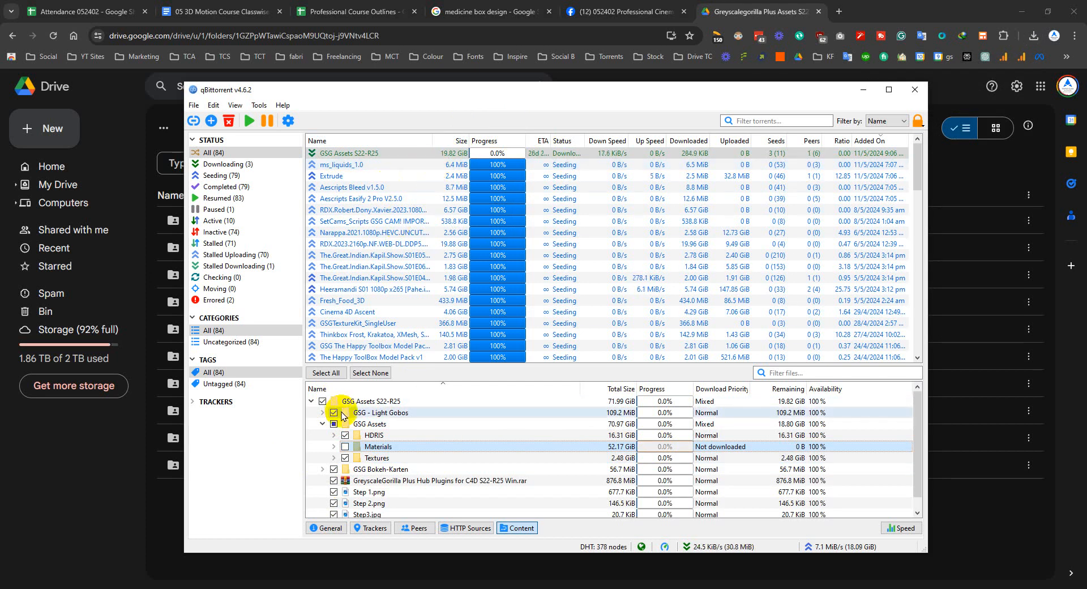
{"action": "left_click", "coordinate": [344, 446]}
- Remove the GSG Assets S22-R25 torrent from the transfer list together with its files
{"action": "right_click", "coordinate": [468, 151]}
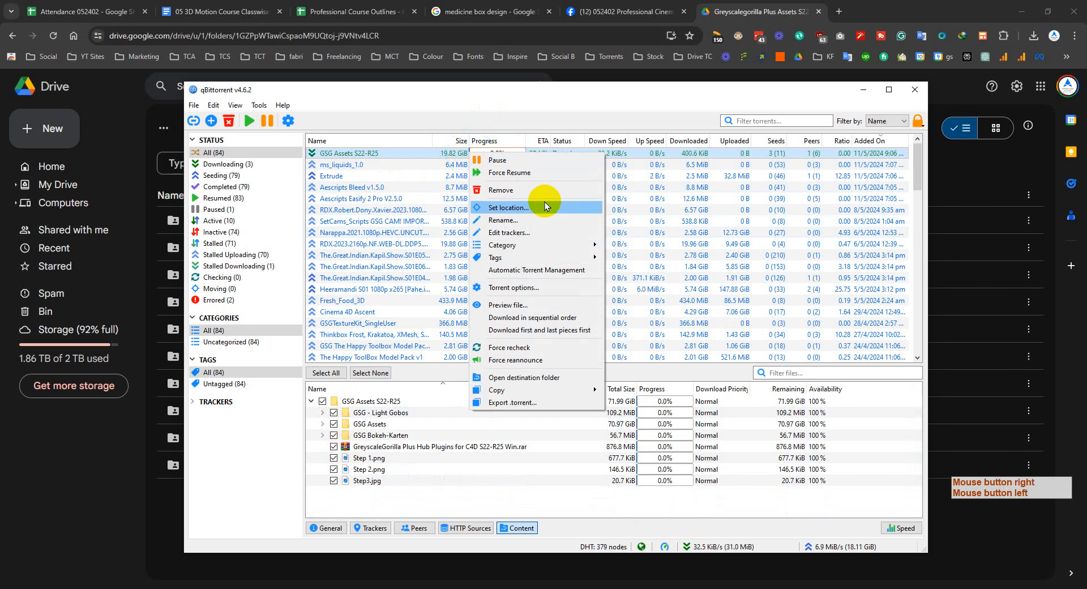
{"action": "left_click", "coordinate": [537, 188]}
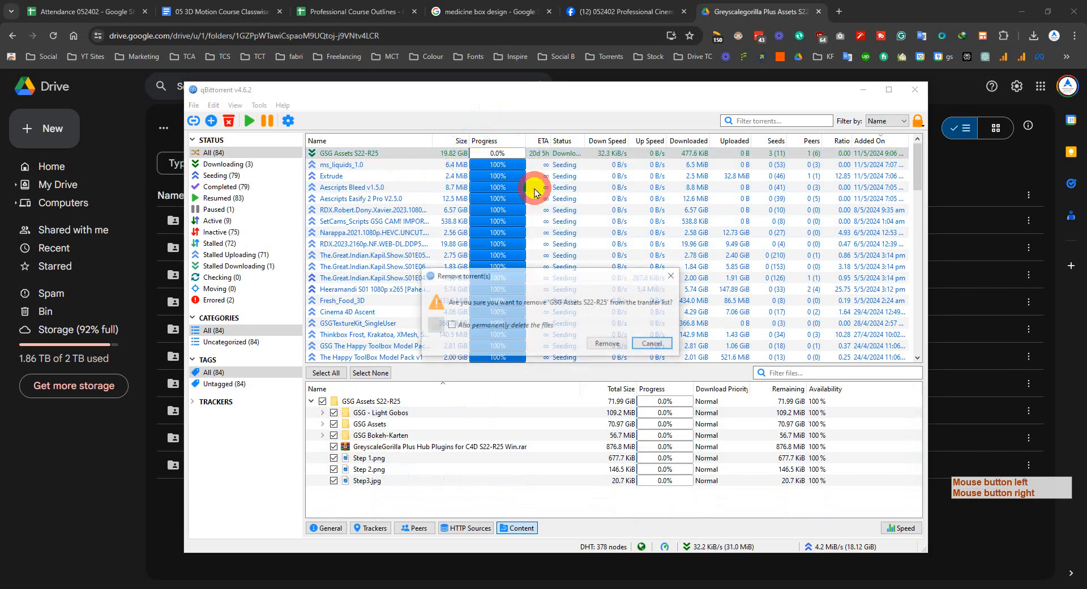
{"action": "left_click", "coordinate": [488, 327]}
{"action": "left_click", "coordinate": [607, 343]}
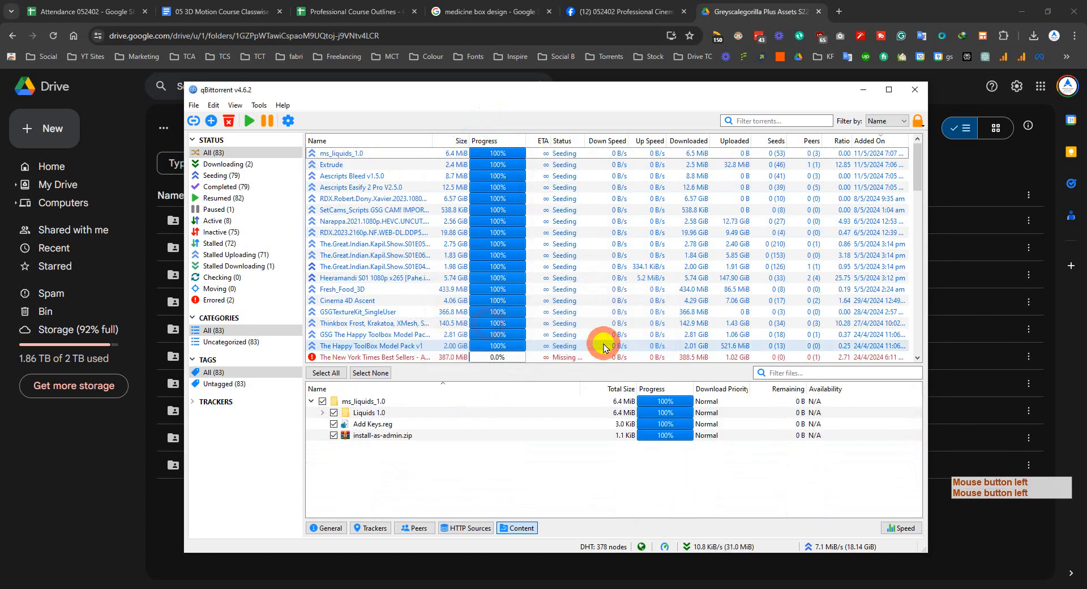
- Return to Chrome and close the Greyscalegorilla Plus Drive folder and the medicine box design image search
{"action": "left_click", "coordinate": [750, 3]}
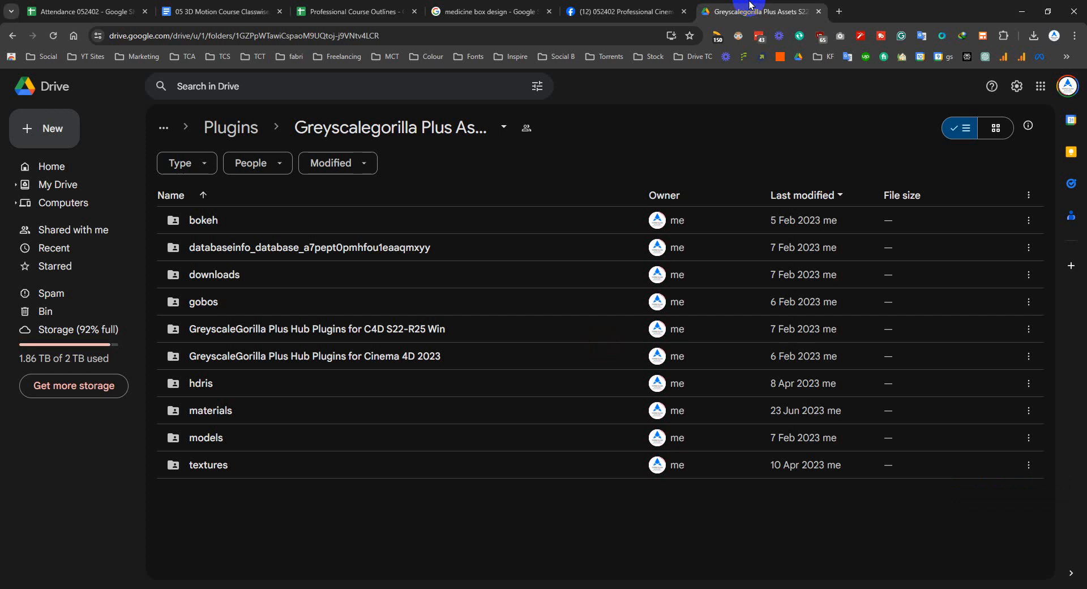
{"action": "middle_click", "coordinate": [751, 5]}
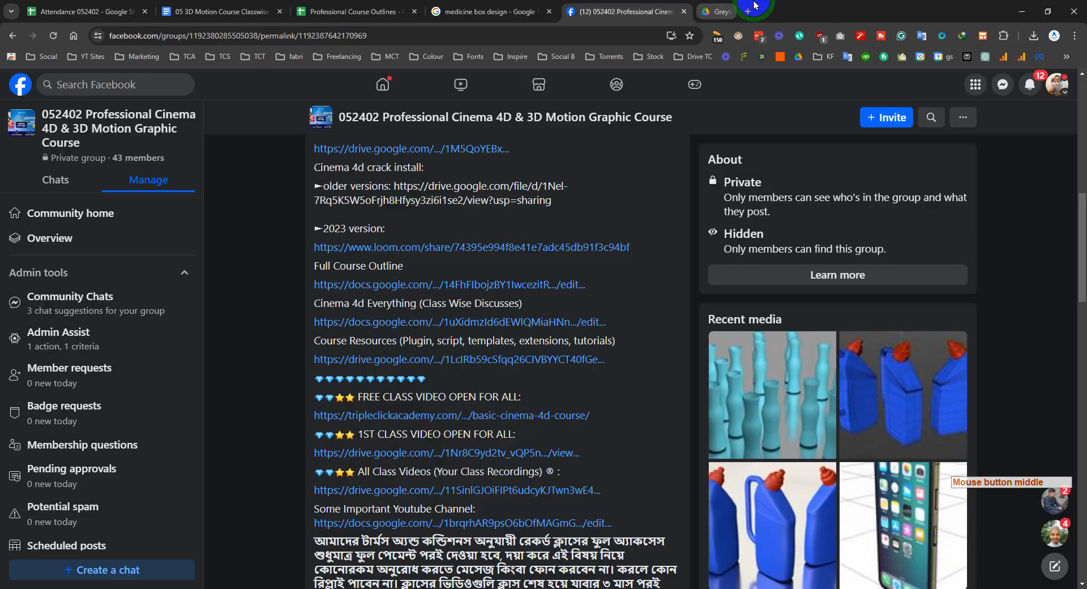
{"action": "middle_click", "coordinate": [282, 353]}
{"action": "left_click", "coordinate": [457, 6]}
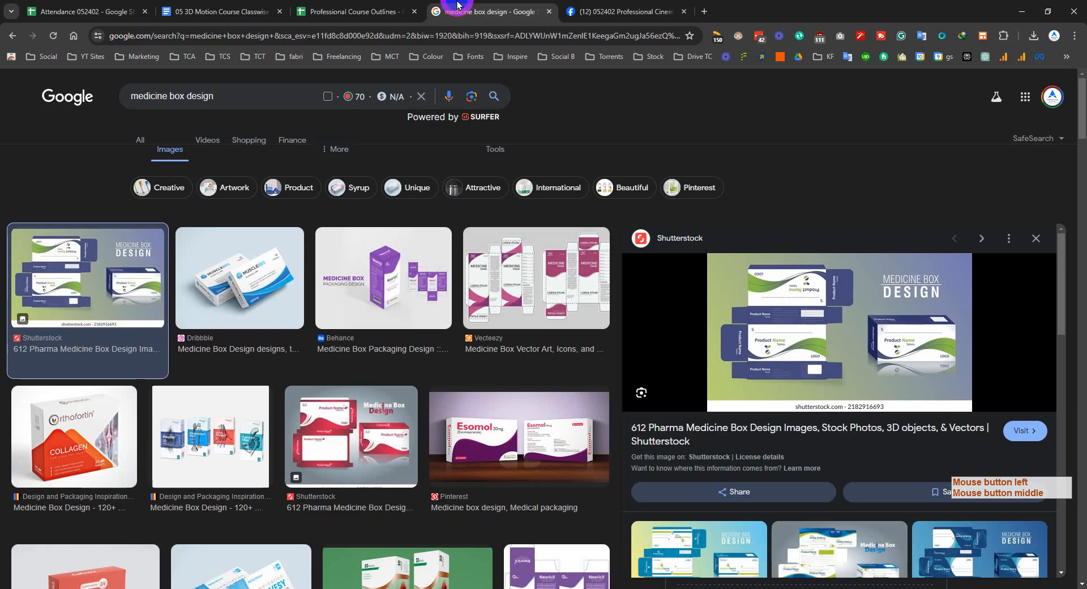
{"action": "middle_click", "coordinate": [512, 6]}
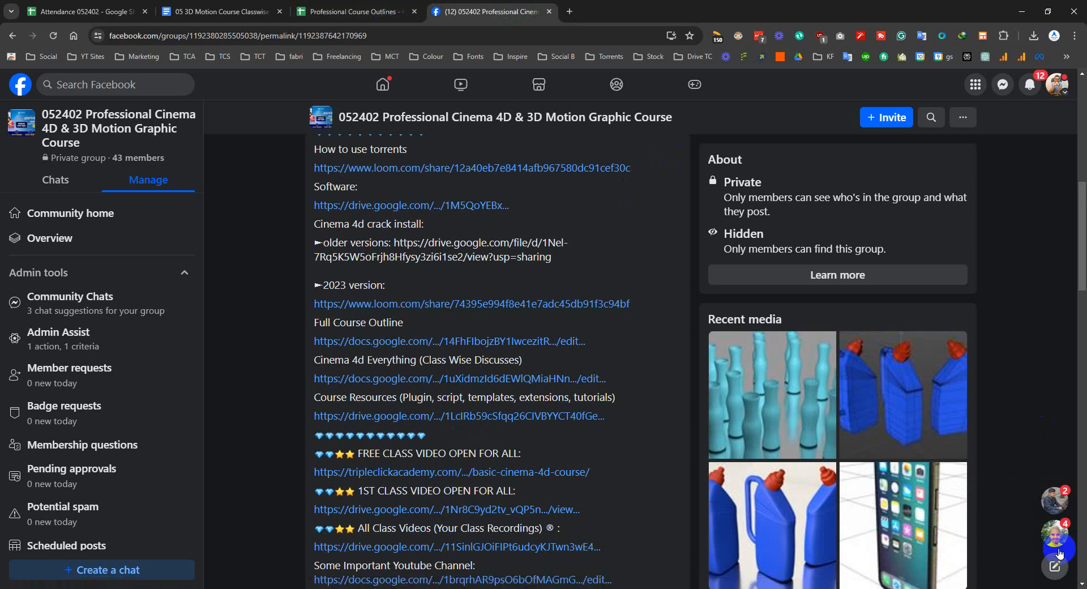
- Switch to the Professional Course Outlines spreadsheet and review the Part 4 Materials topics for classes 9 to 12
{"action": "mouse_move", "coordinate": [1056, 546]}
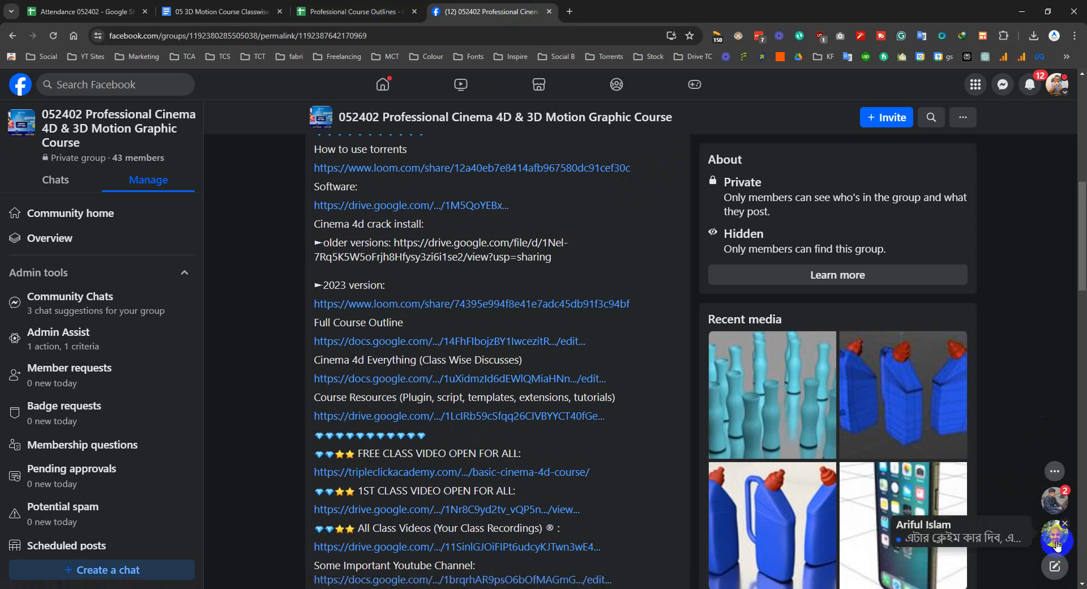
{"action": "left_click", "coordinate": [336, 9]}
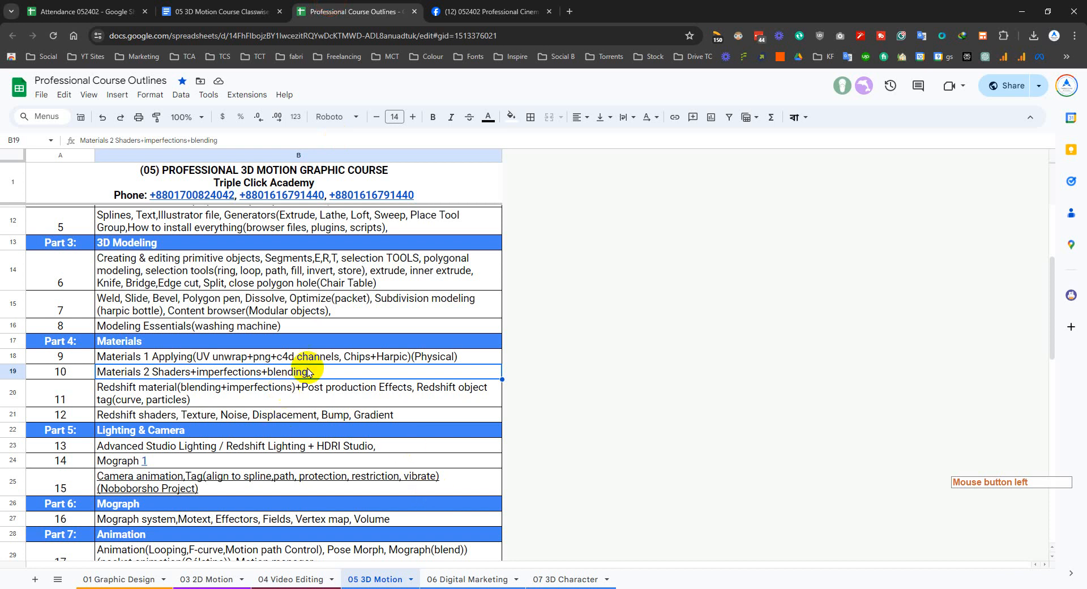
{"action": "left_click", "coordinate": [318, 399]}
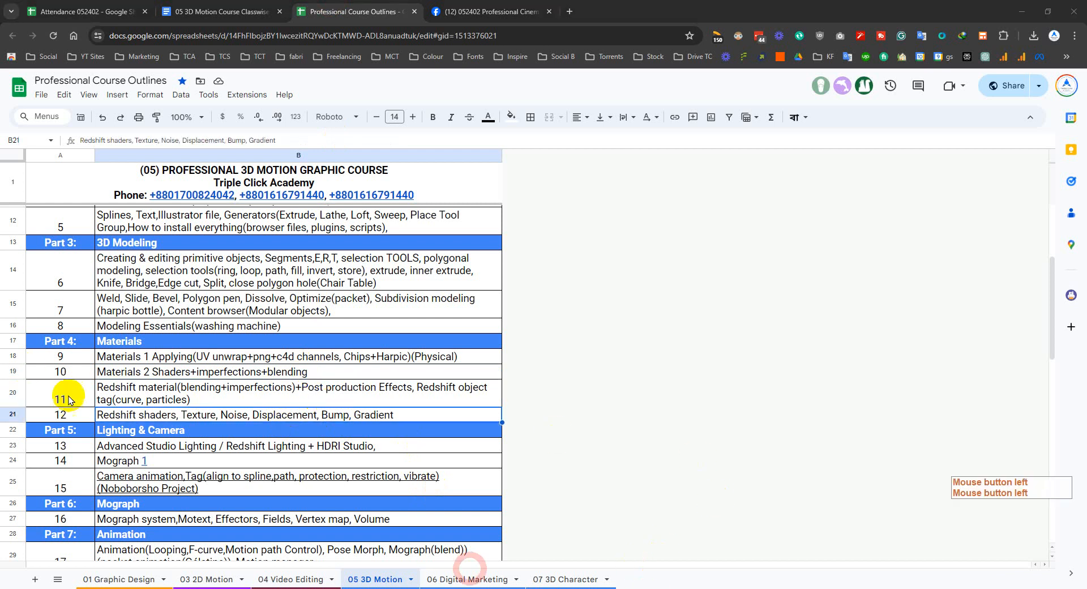
{"action": "left_click", "coordinate": [179, 401]}
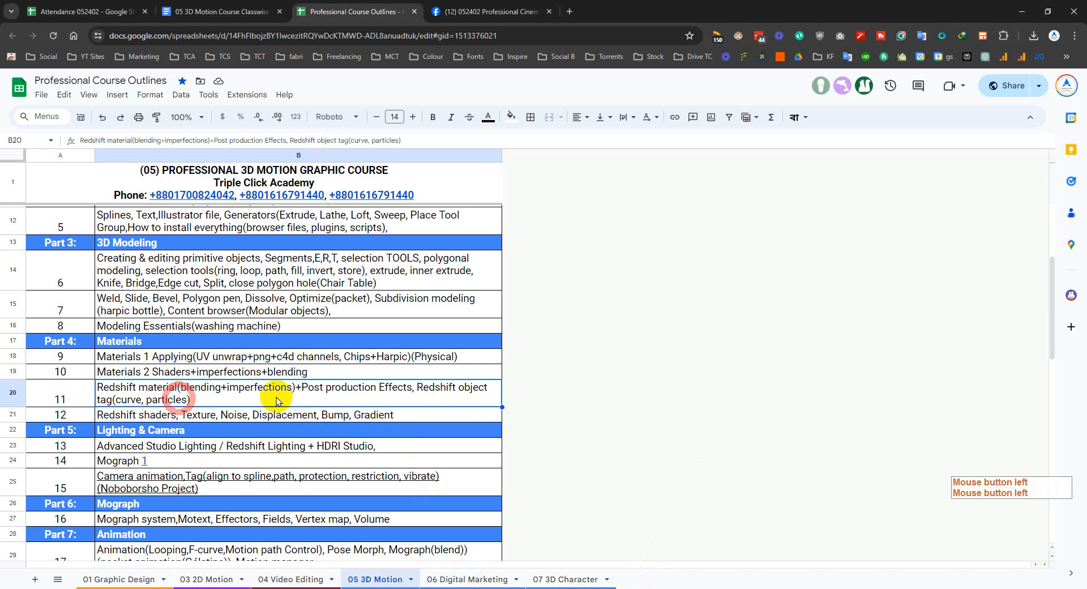
{"action": "left_click", "coordinate": [355, 356]}
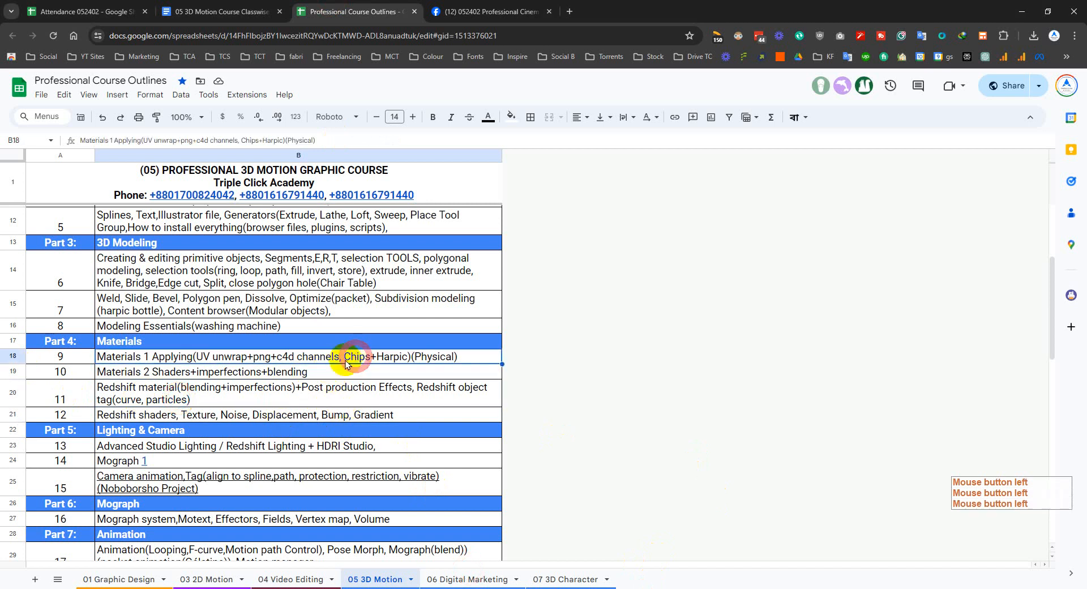
{"action": "left_click", "coordinate": [306, 374]}
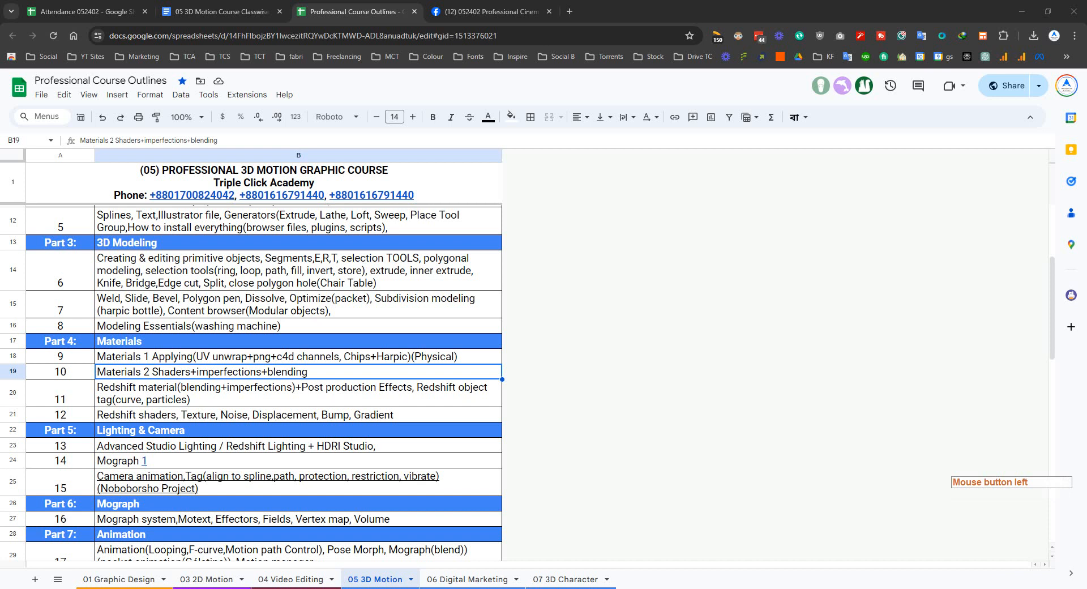
- Review the course outline entries for classes 11 to 13, covering Redshift materials, Redshift shaders and studio lighting, and glance at the course's Facebook group
{"action": "left_click", "coordinate": [581, 379]}
{"action": "left_click", "coordinate": [361, 398]}
{"action": "left_click", "coordinate": [509, 8]}
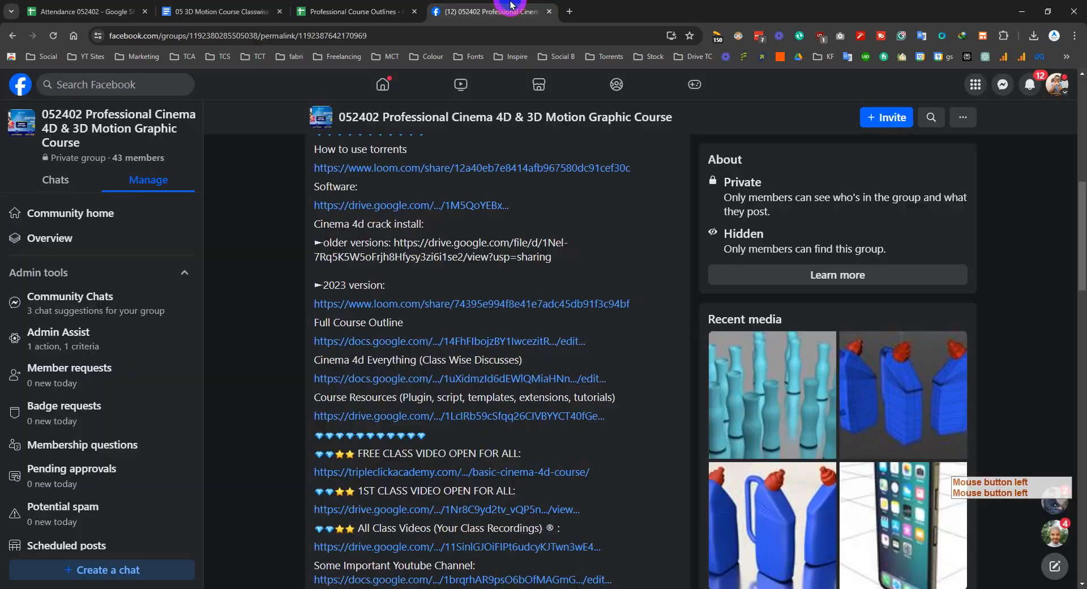
{"action": "left_click", "coordinate": [387, 7]}
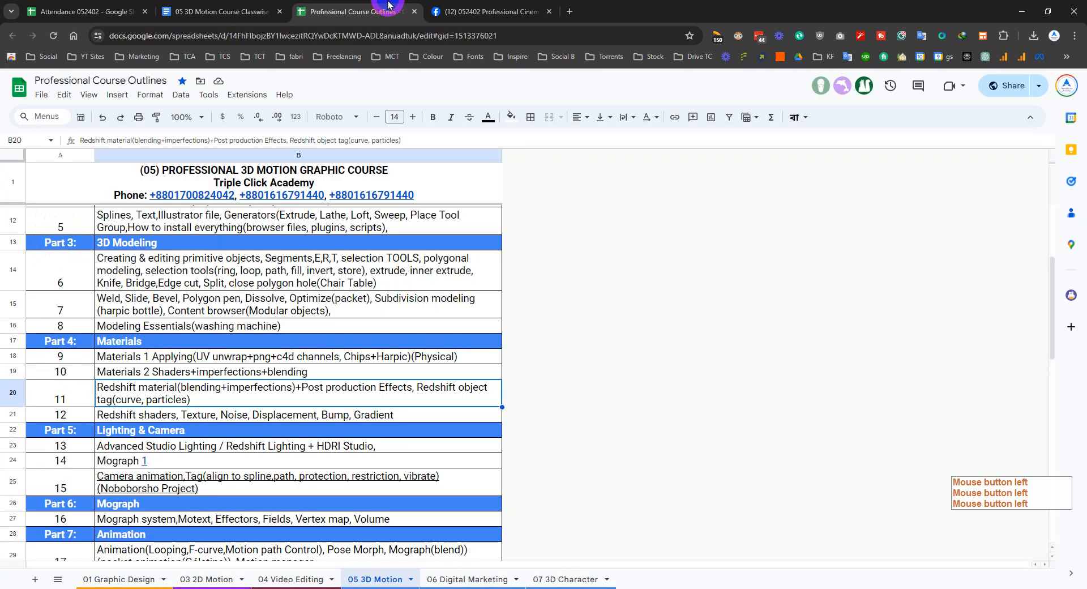
{"action": "left_click", "coordinate": [463, 7]}
{"action": "left_click", "coordinate": [360, 10]}
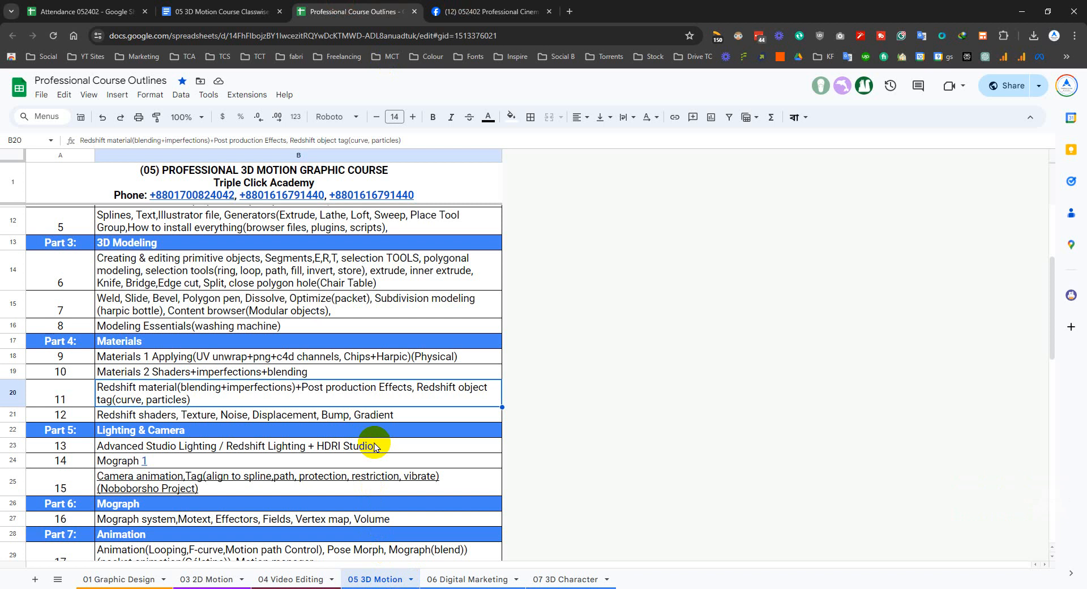
{"action": "left_click", "coordinate": [379, 415]}
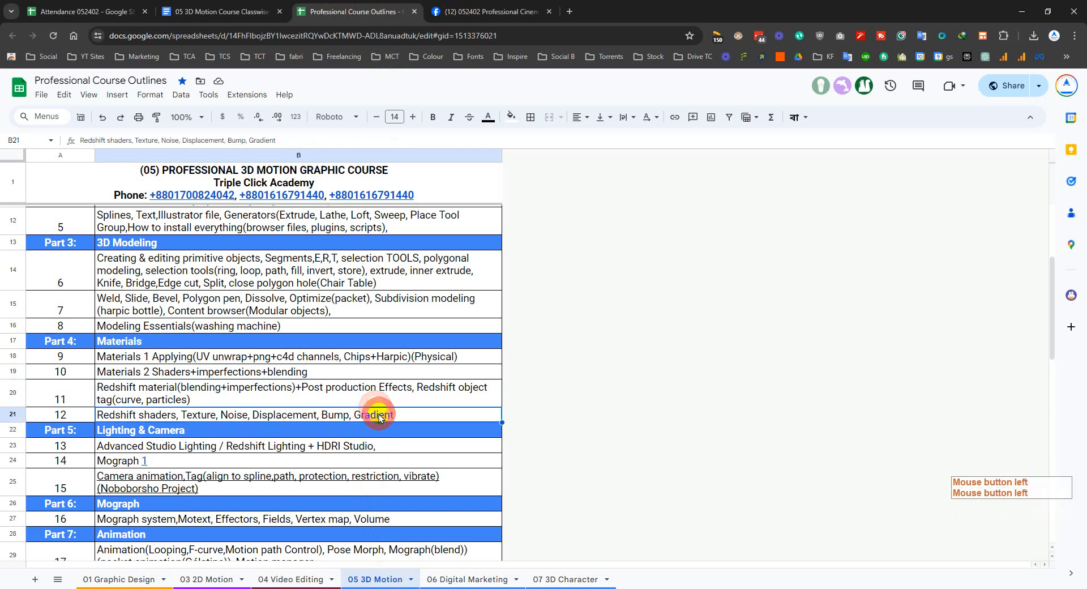
{"action": "left_click", "coordinate": [186, 448]}
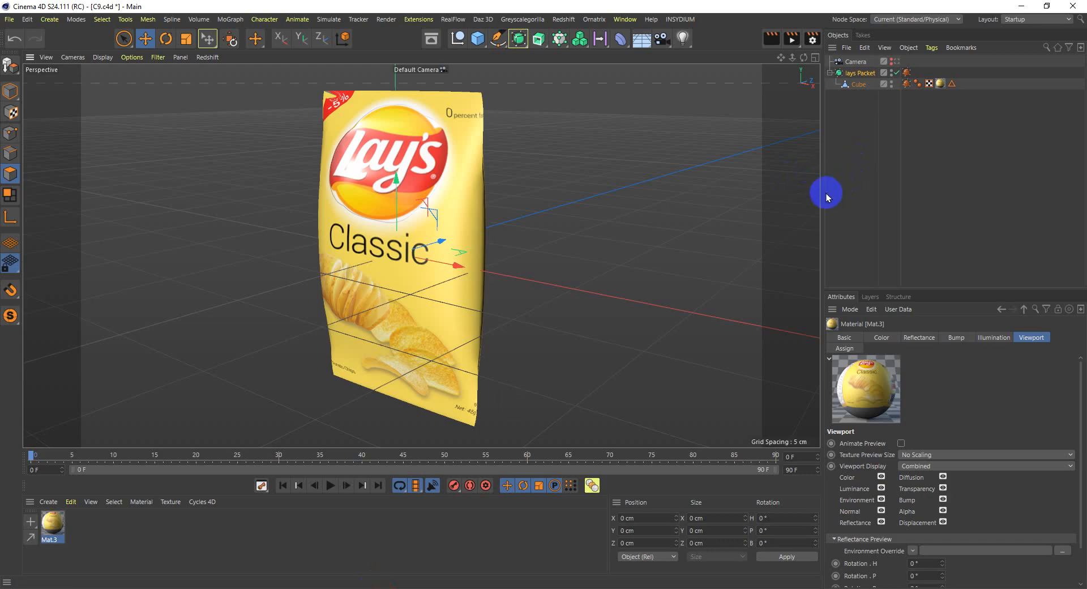
- Switch to Cinema 4D, widen the object and attribute areas and the object name column, and add an HDRI Studio Rig Plus
{"action": "left_click_drag", "start_coordinate": [824, 193], "coordinate": [758, 199]}
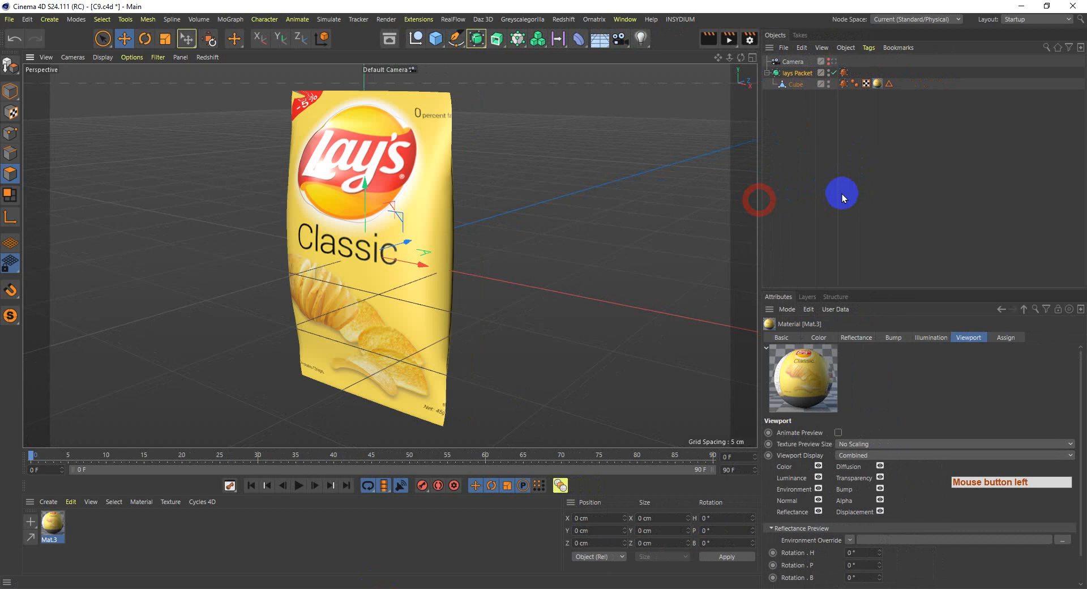
{"action": "left_click_drag", "start_coordinate": [837, 195], "coordinate": [891, 197]}
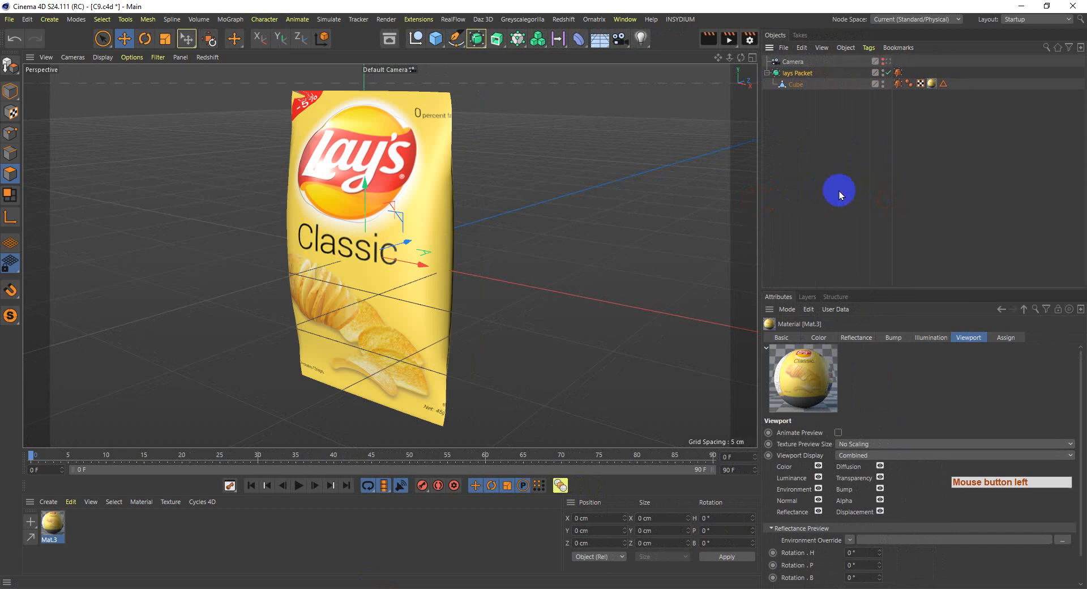
{"action": "left_click", "coordinate": [515, 20]}
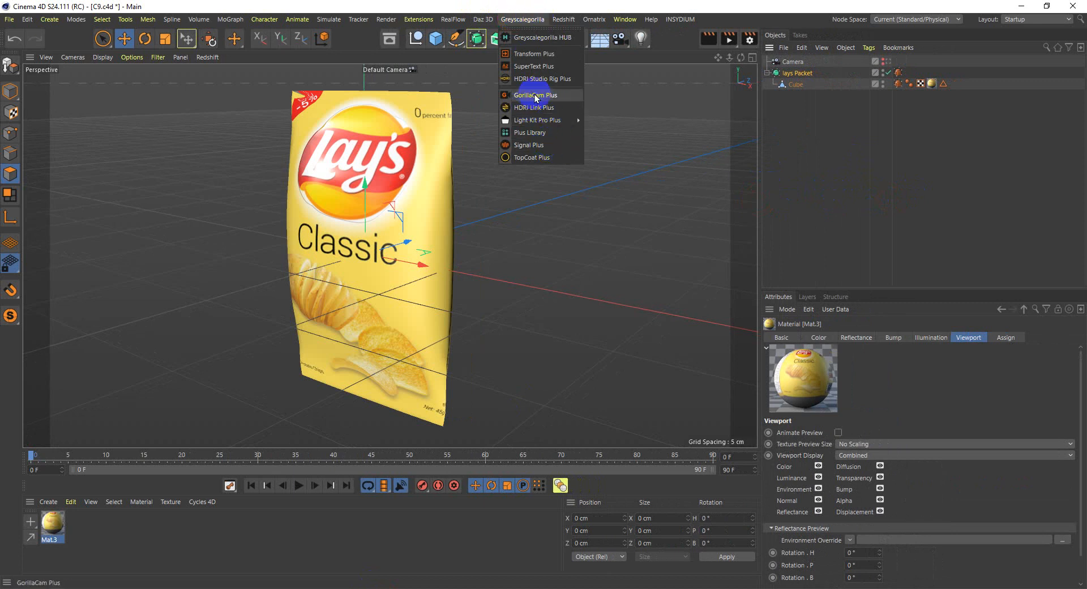
{"action": "left_click", "coordinate": [552, 81]}
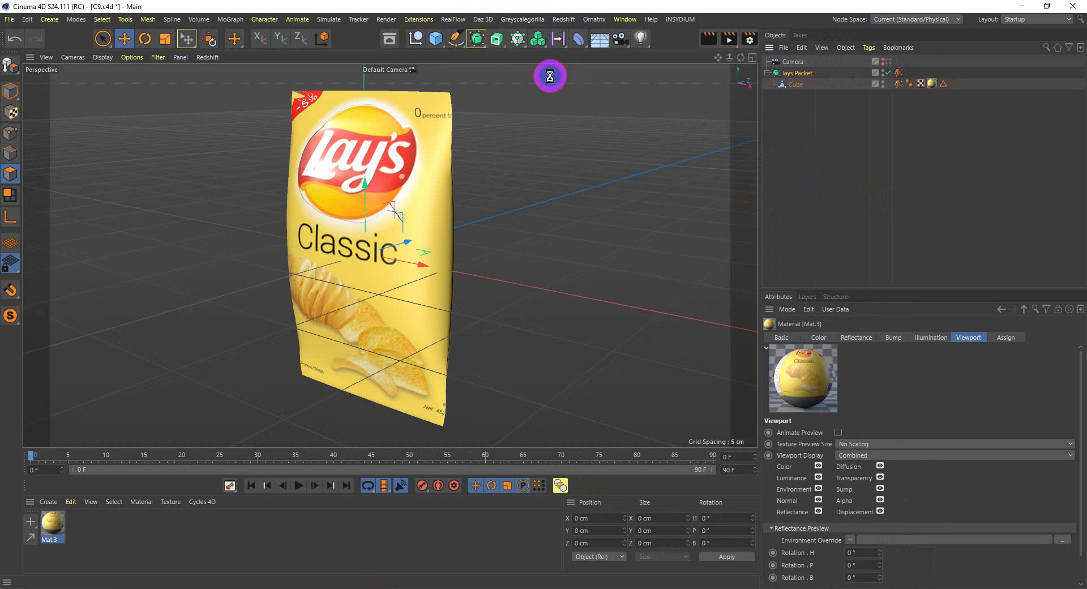
- Lower the HDRI Studio Rig Plus along Y by about 8 cm to the base of the Lay's packet
{"action": "scroll", "coordinate": [320, 225], "scroll_direction": "down", "scroll_amount": 5}
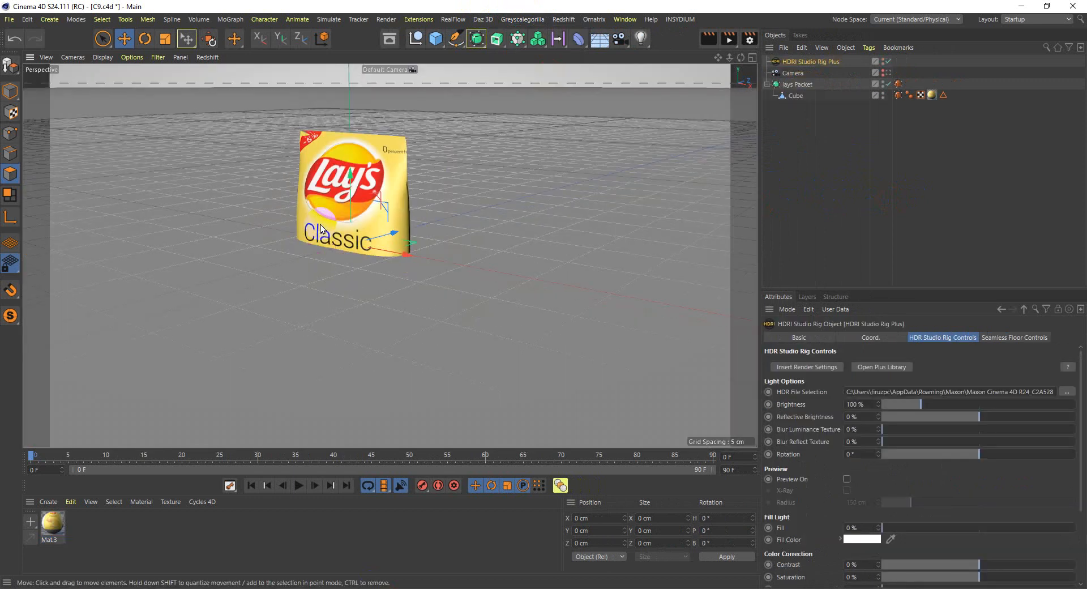
{"action": "left_click_drag", "start_coordinate": [351, 174], "coordinate": [352, 233]}
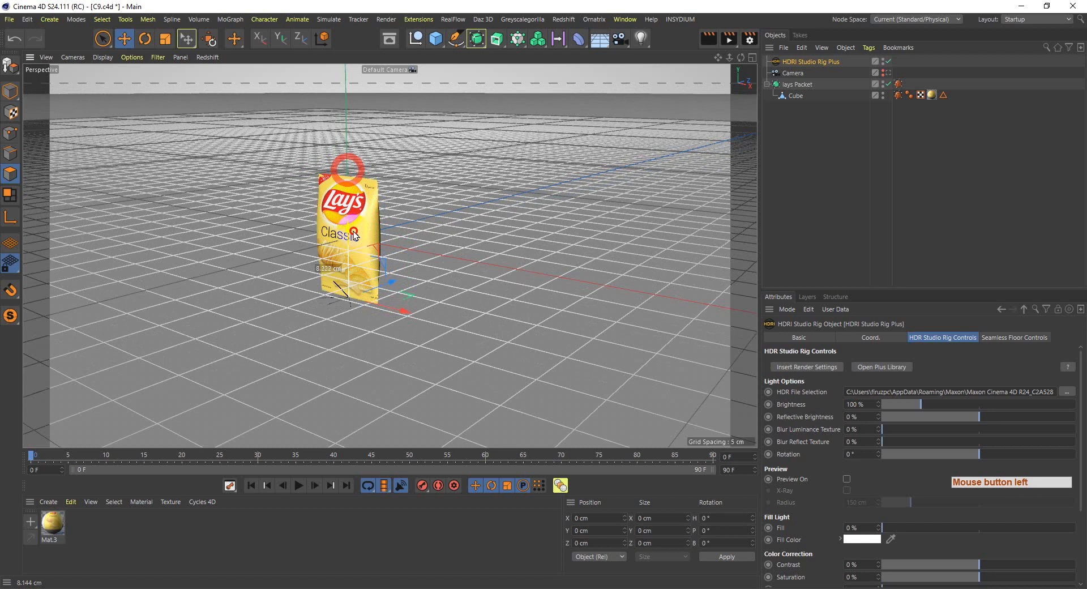
{"action": "scroll", "coordinate": [351, 238], "scroll_direction": "up", "scroll_amount": 5}
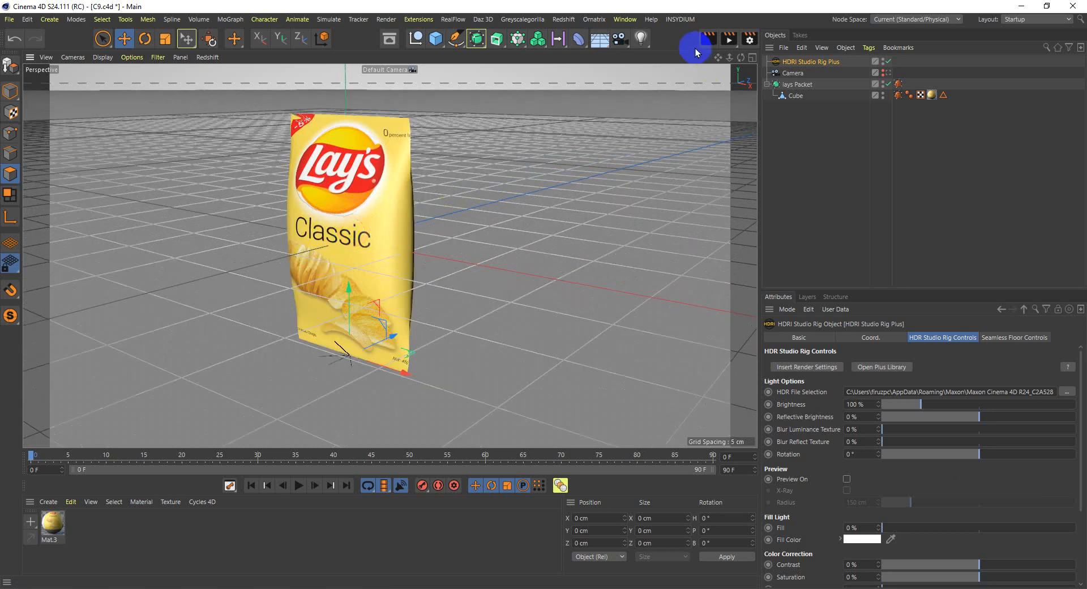
- Render the packet in the perspective view and check the rig floor's alignment with the packet's base in the Front view
{"action": "left_click", "coordinate": [708, 38]}
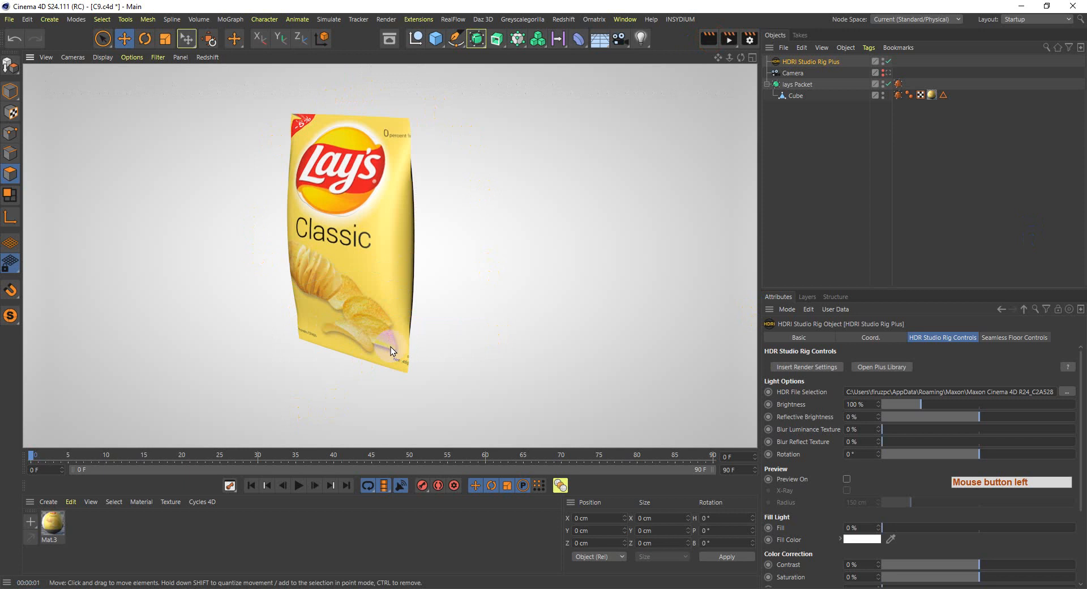
{"action": "left_click", "coordinate": [799, 62]}
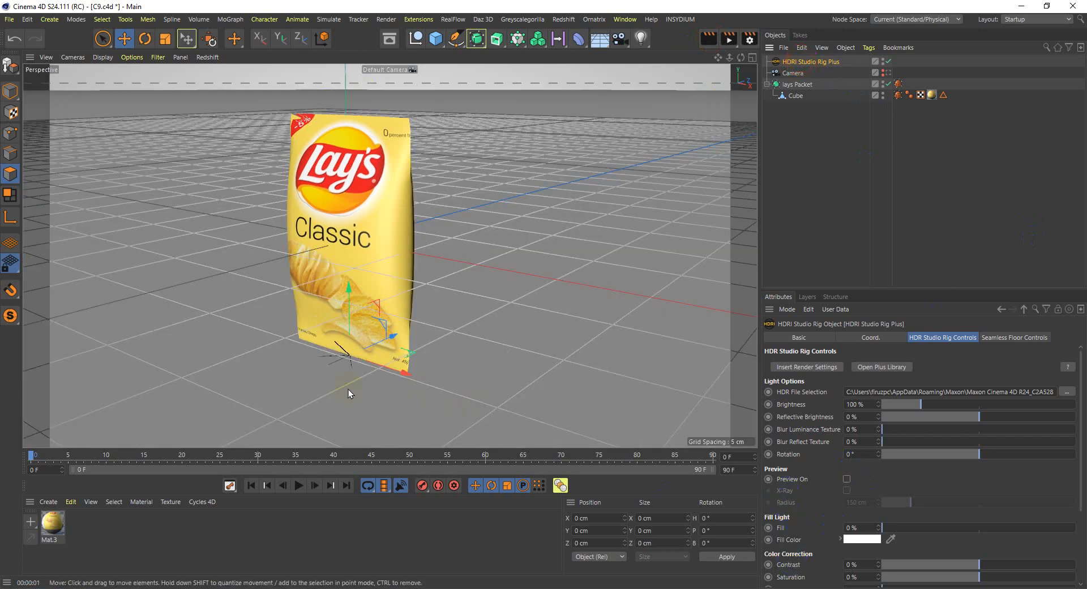
{"action": "middle_click", "coordinate": [525, 332]}
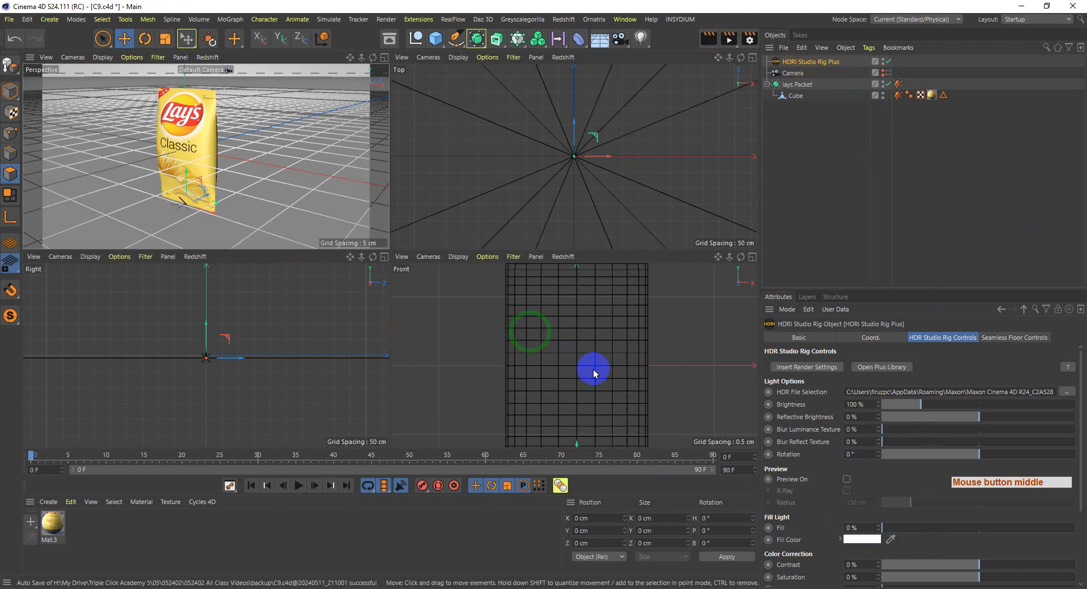
{"action": "middle_click", "coordinate": [592, 369]}
{"action": "scroll", "coordinate": [409, 263], "scroll_direction": "down", "scroll_amount": 4}
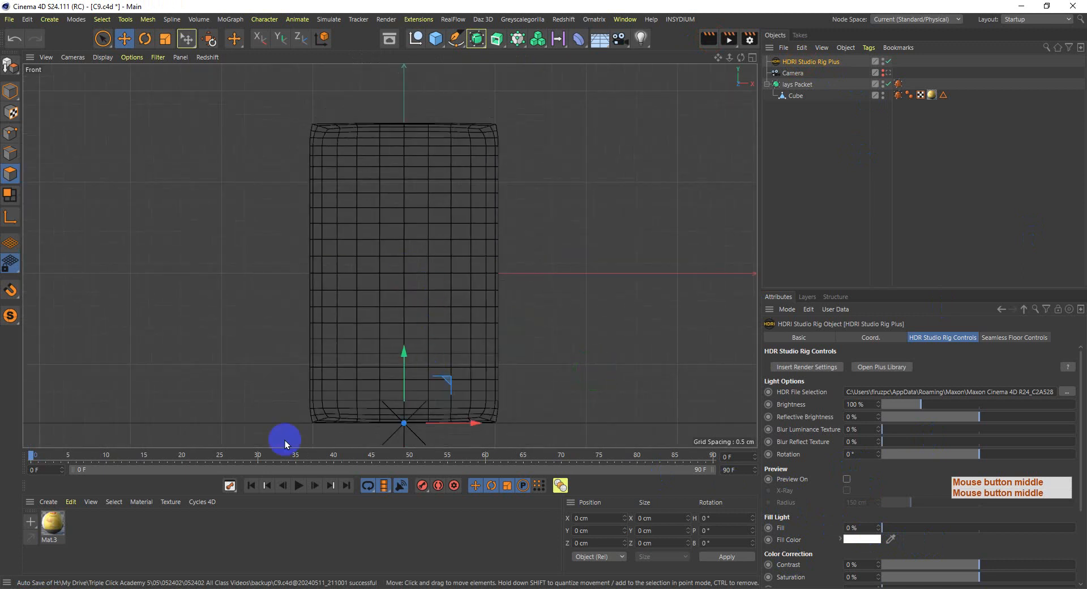
{"action": "middle_click", "coordinate": [563, 287]}
{"action": "middle_click", "coordinate": [235, 186]}
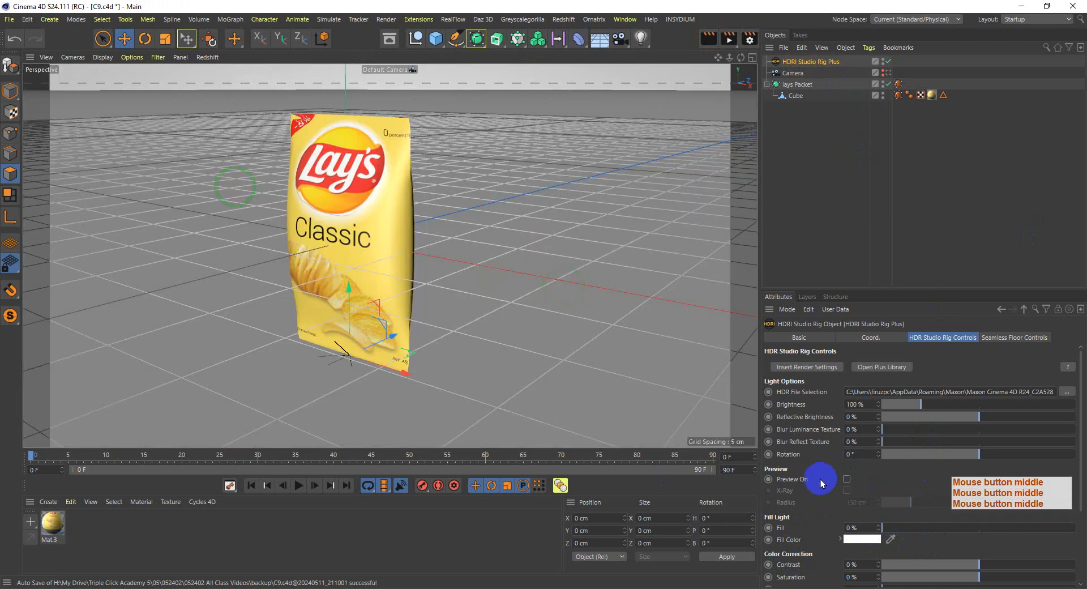
- Set the rig's floor Reflection to 15% and Reflection Blur to 13%, and render the perspective view
{"action": "left_click", "coordinate": [1008, 340]}
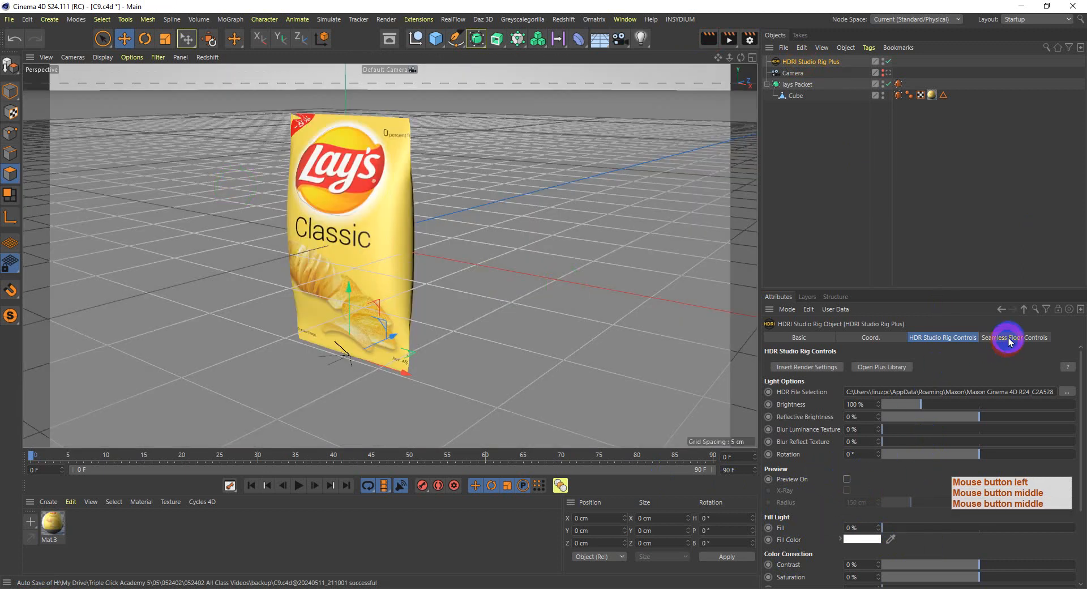
{"action": "left_click", "coordinate": [1008, 340]}
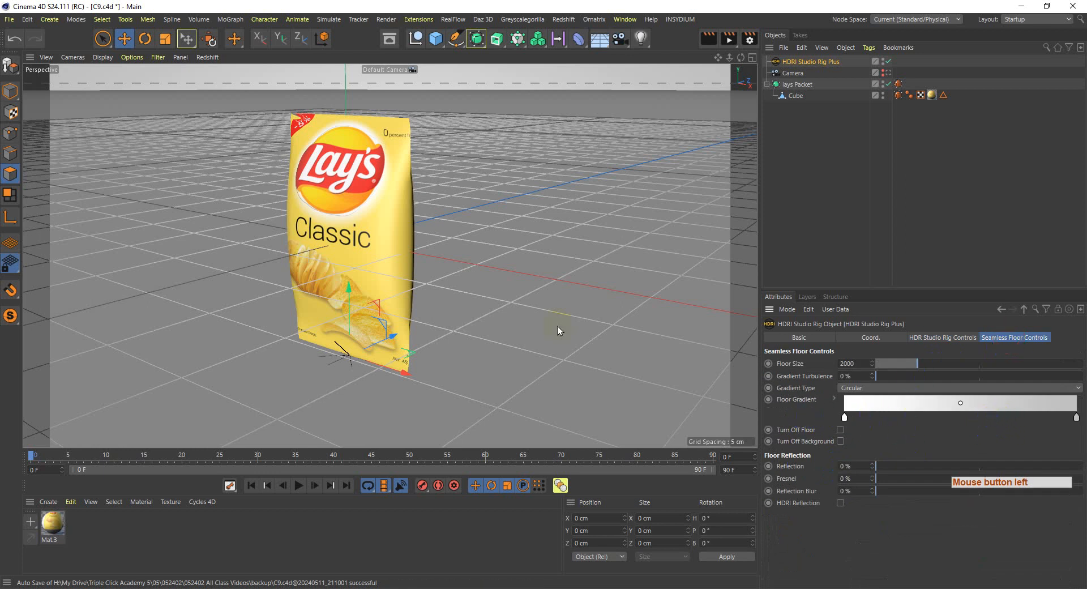
{"action": "left_click", "coordinate": [903, 469]}
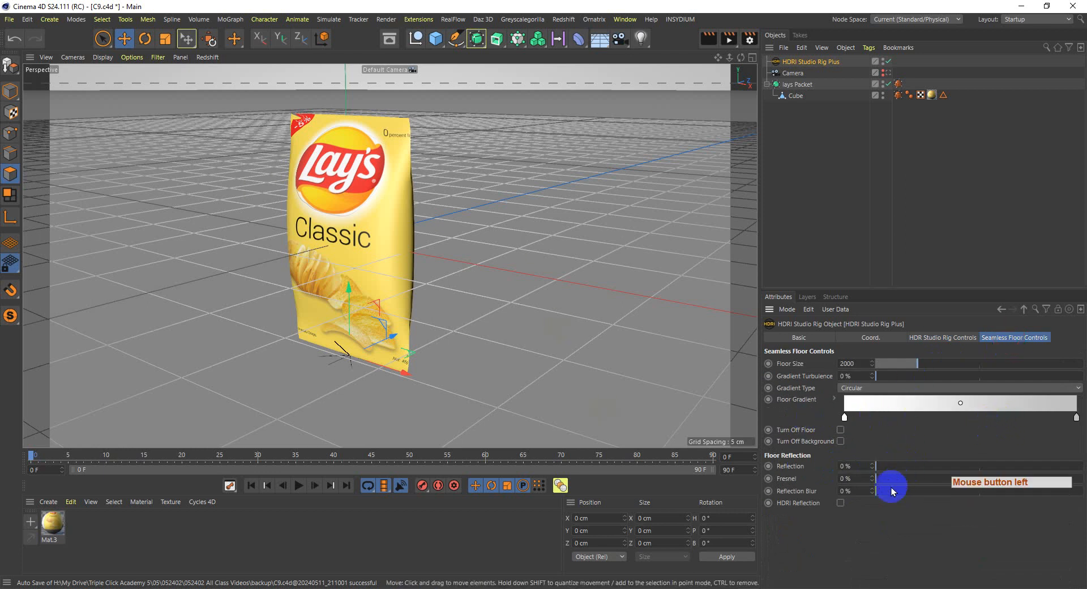
{"action": "left_click", "coordinate": [894, 490]}
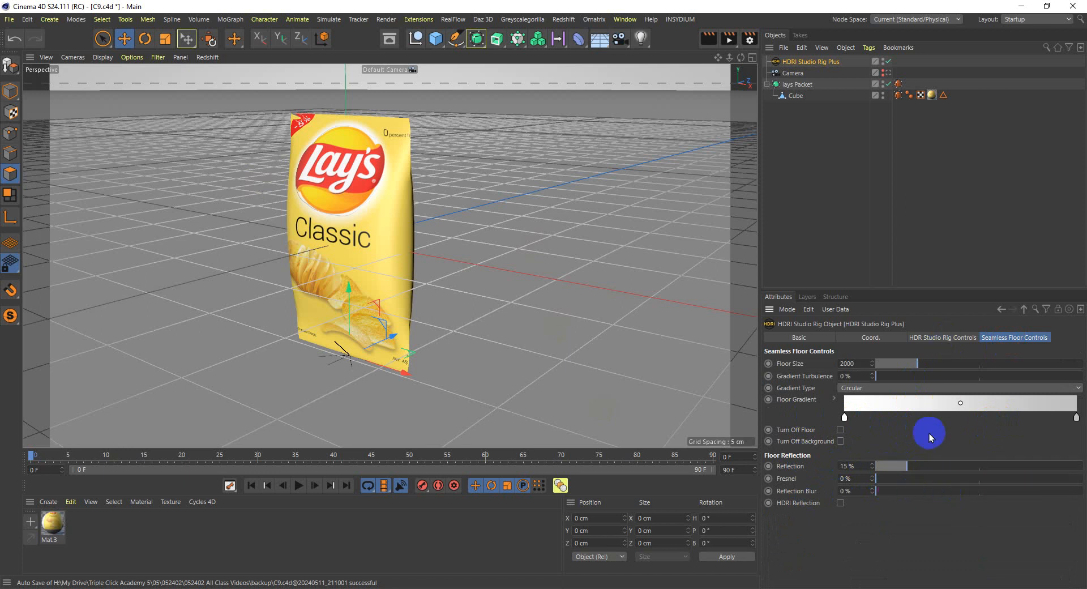
{"action": "left_click", "coordinate": [902, 490]}
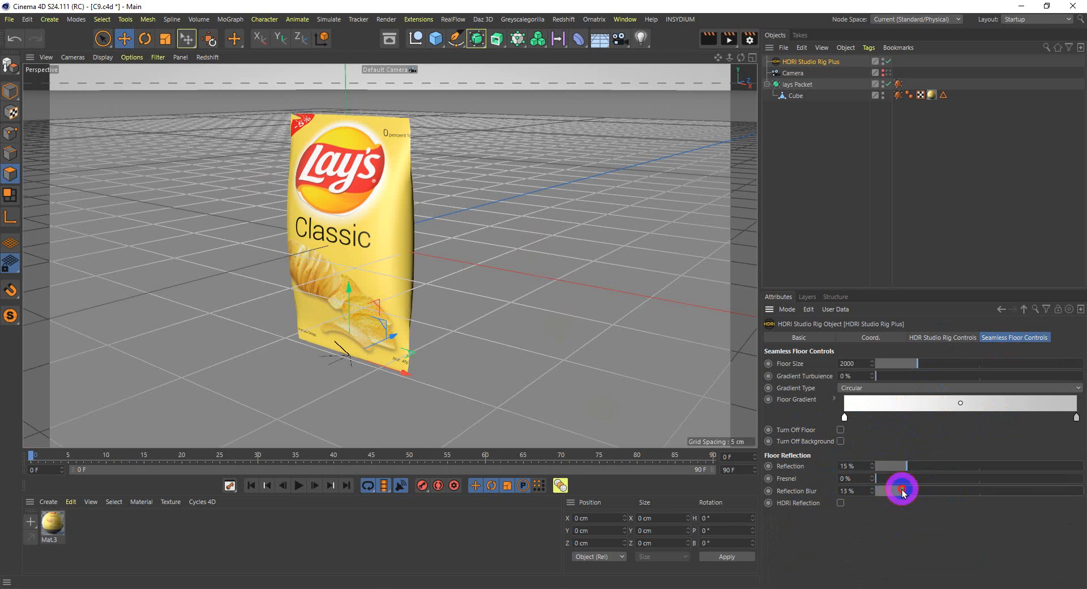
{"action": "left_click", "coordinate": [962, 337]}
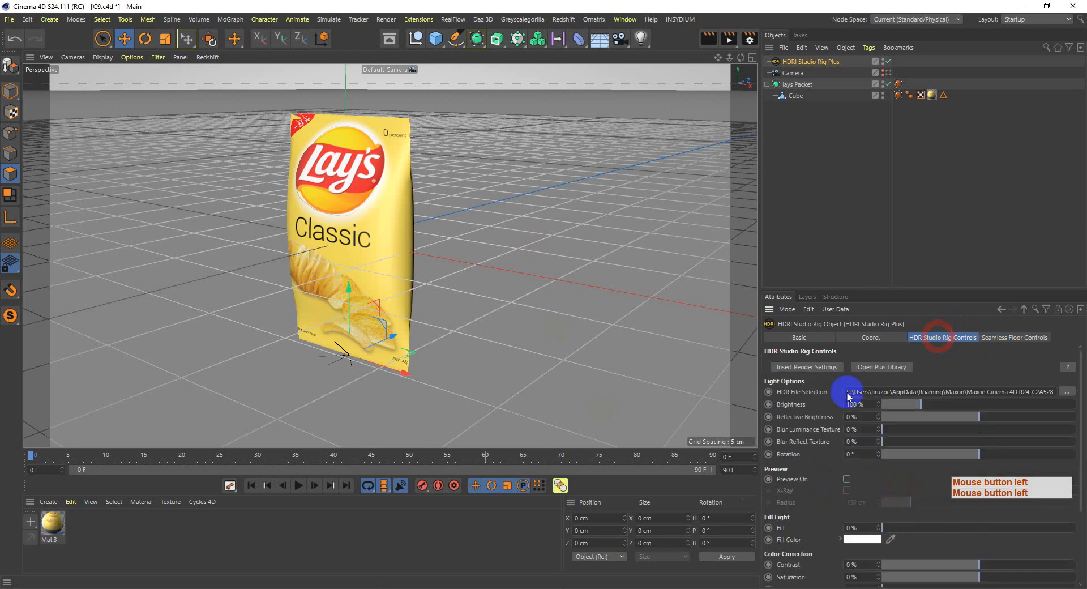
{"action": "left_click", "coordinate": [703, 38]}
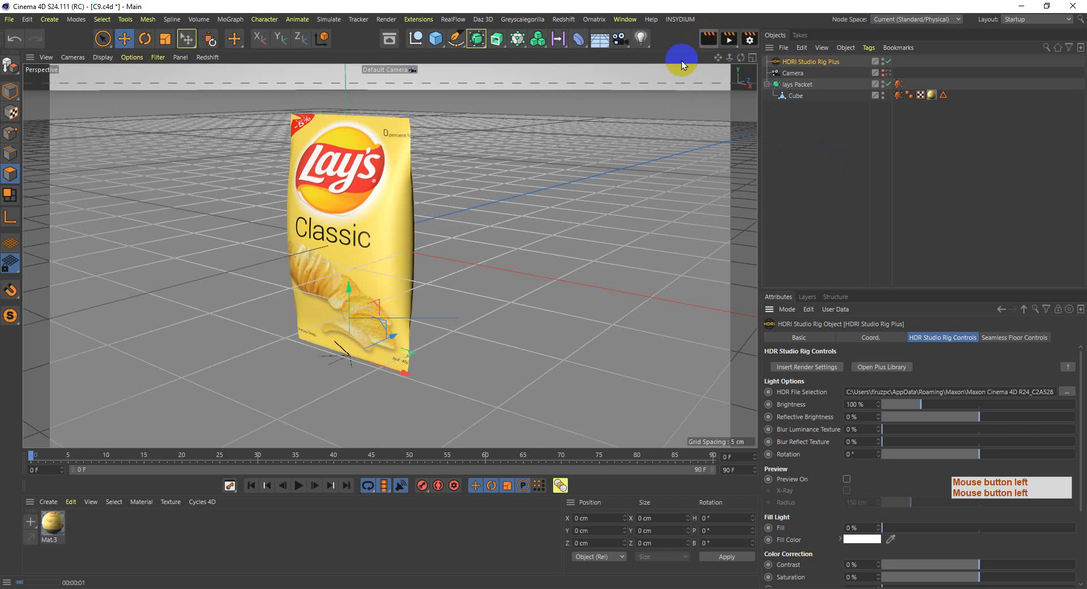
{"action": "left_click", "coordinate": [720, 43]}
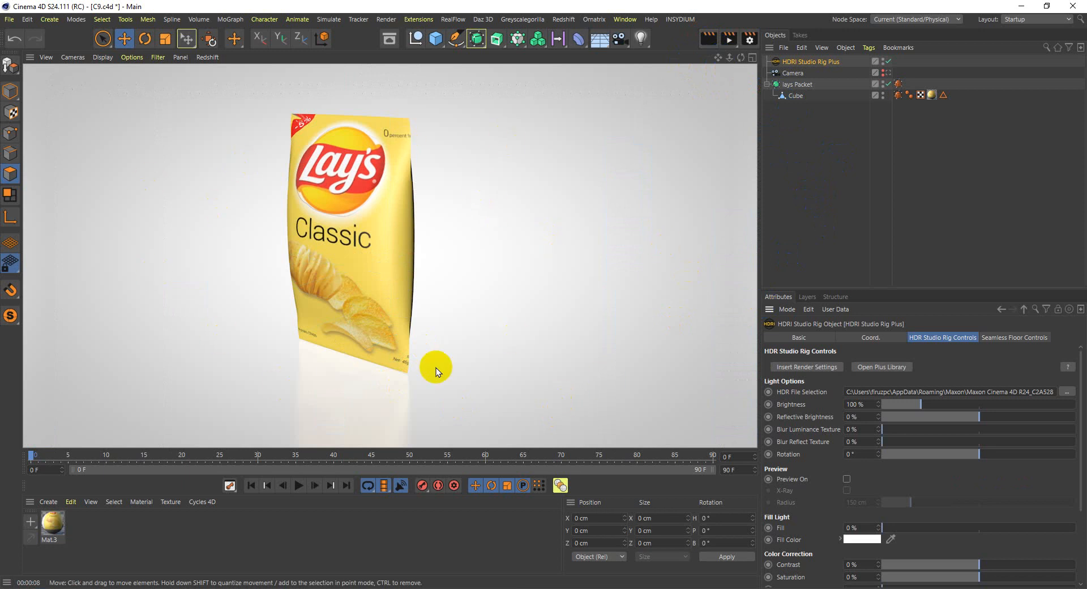
- Clear the lays pack refl.psd texture from the Layer 1 mask in Mat.3's Reflectance channel and render the view again
{"action": "double_click", "coordinate": [51, 522]}
{"action": "left_click", "coordinate": [73, 373]}
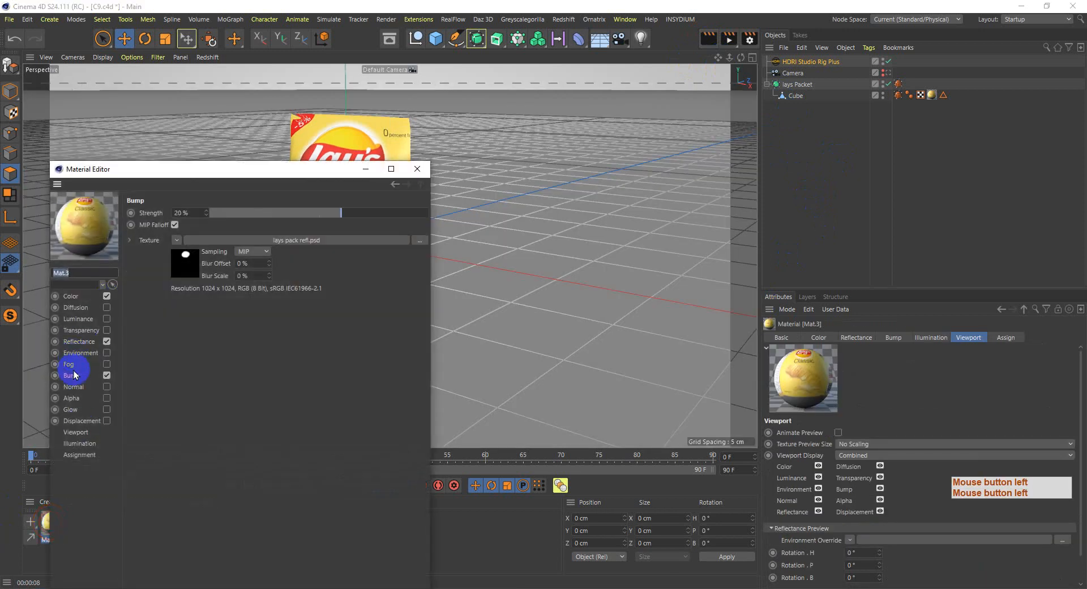
{"action": "left_click", "coordinate": [79, 342]}
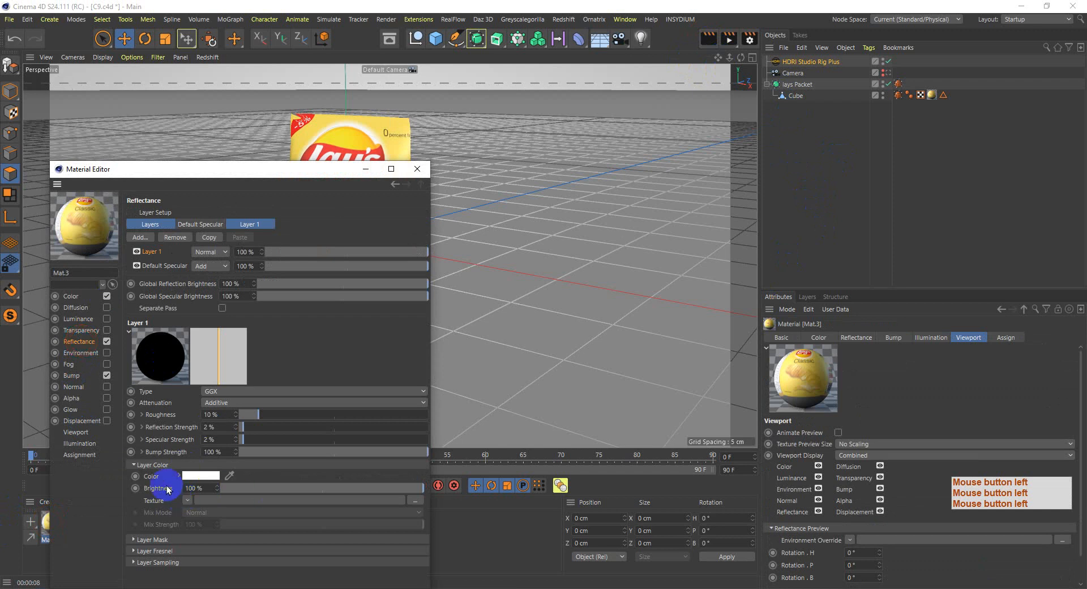
{"action": "left_click", "coordinate": [150, 540]}
{"action": "scroll", "coordinate": [151, 558], "scroll_direction": "down", "scroll_amount": 3}
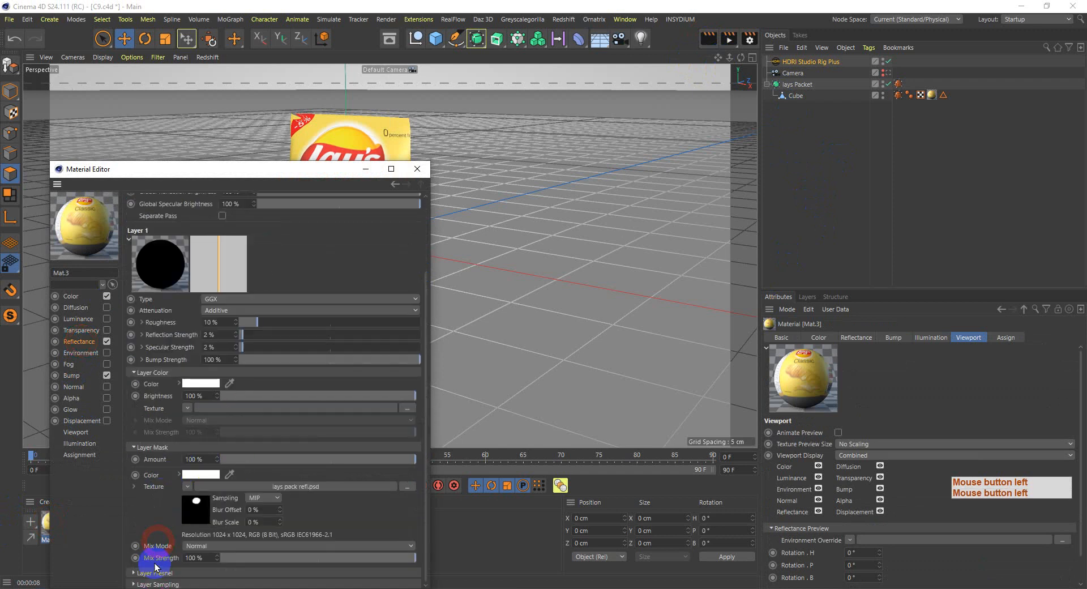
{"action": "left_click", "coordinate": [187, 487]}
{"action": "left_click", "coordinate": [218, 105]}
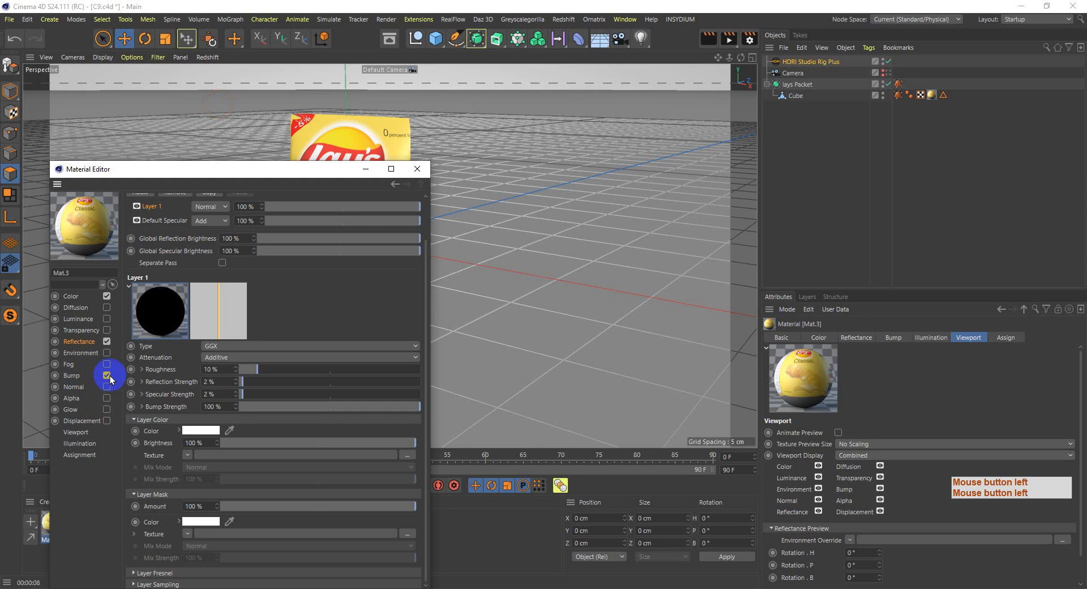
{"action": "left_click", "coordinate": [418, 169]}
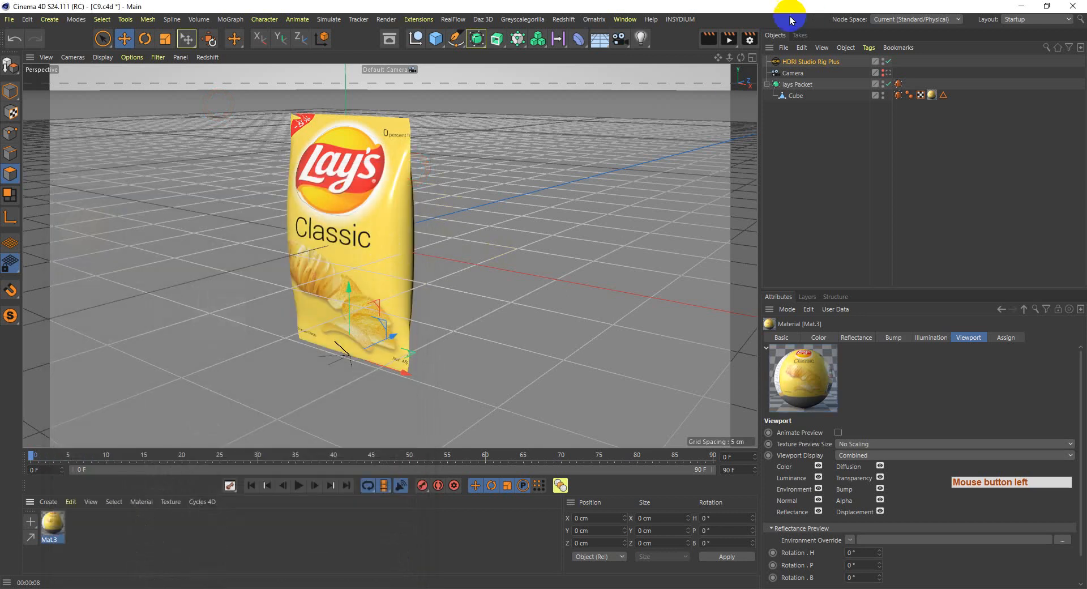
{"action": "left_click", "coordinate": [711, 37]}
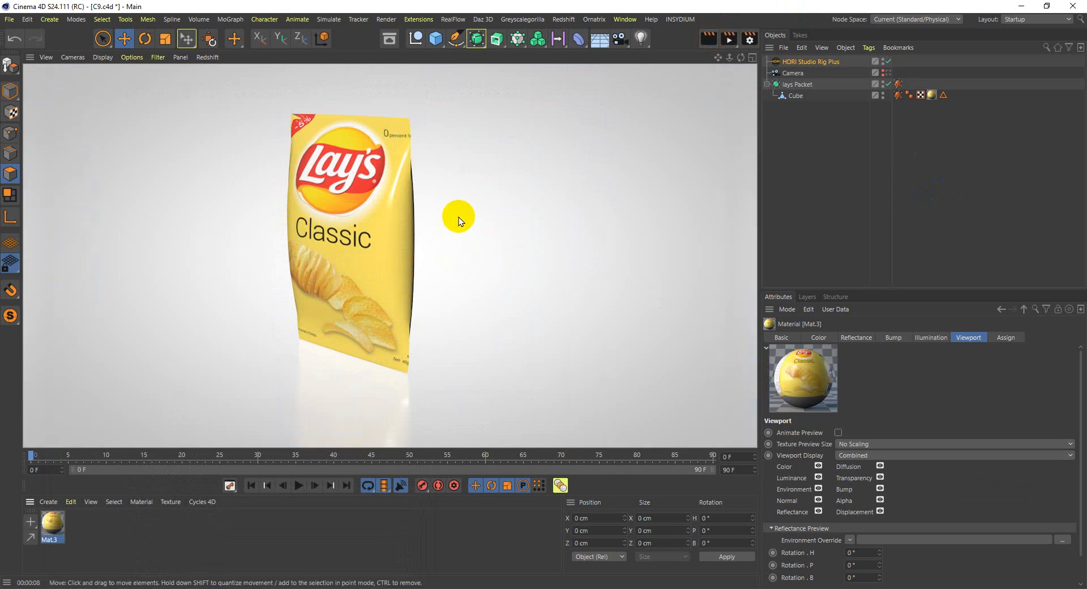
- Collapse and select the lays Packet object, and set Model mode for it in the Top view
{"action": "left_click", "coordinate": [804, 85]}
{"action": "left_click", "coordinate": [767, 84]}
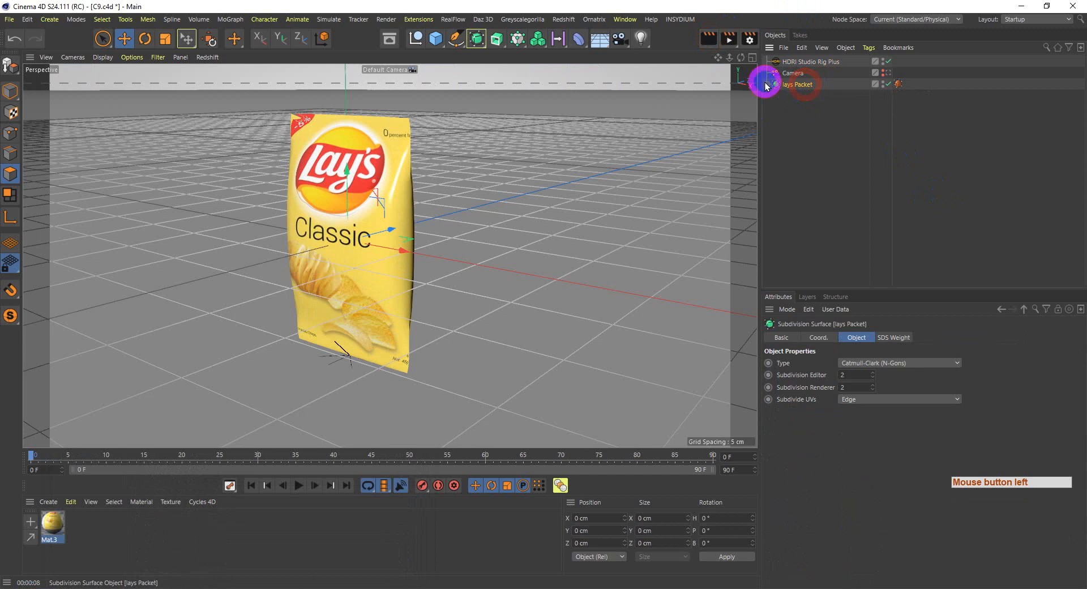
{"action": "middle_click", "coordinate": [596, 199]}
{"action": "middle_click", "coordinate": [618, 139]}
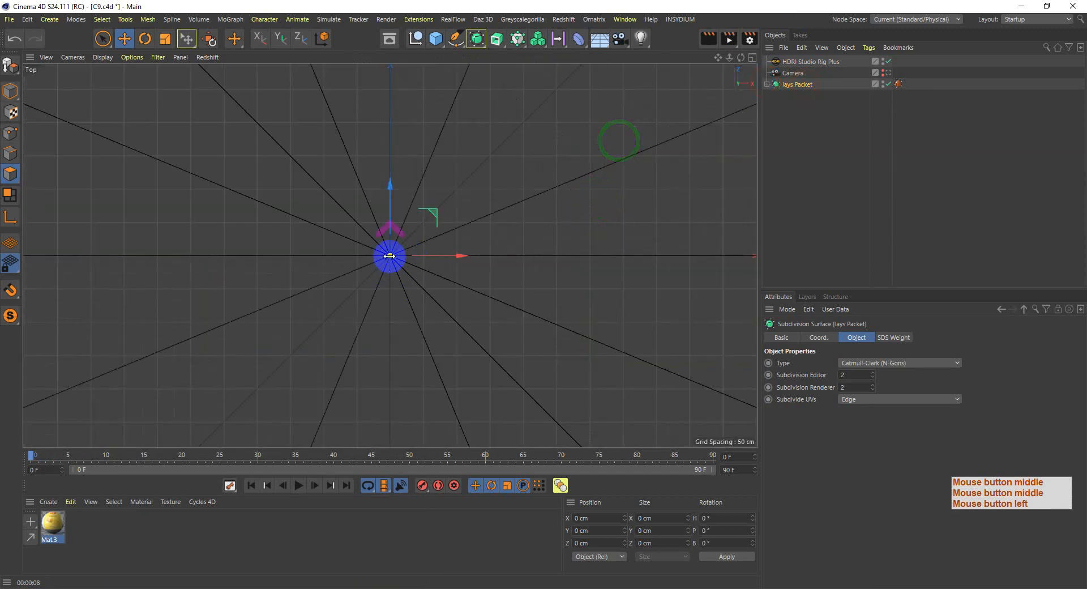
{"action": "scroll", "coordinate": [389, 256], "scroll_direction": "up", "scroll_amount": 8}
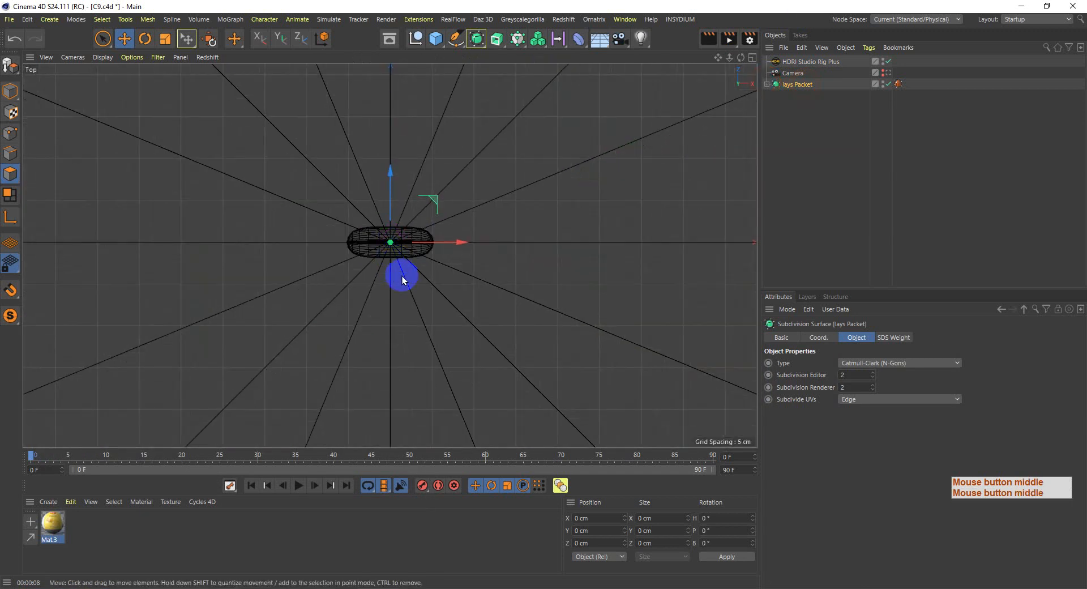
{"action": "scroll", "coordinate": [402, 276], "scroll_direction": "up", "scroll_amount": 1}
{"action": "middle_click_drag", "start_coordinate": [412, 277], "coordinate": [405, 308], "text": "alt"}
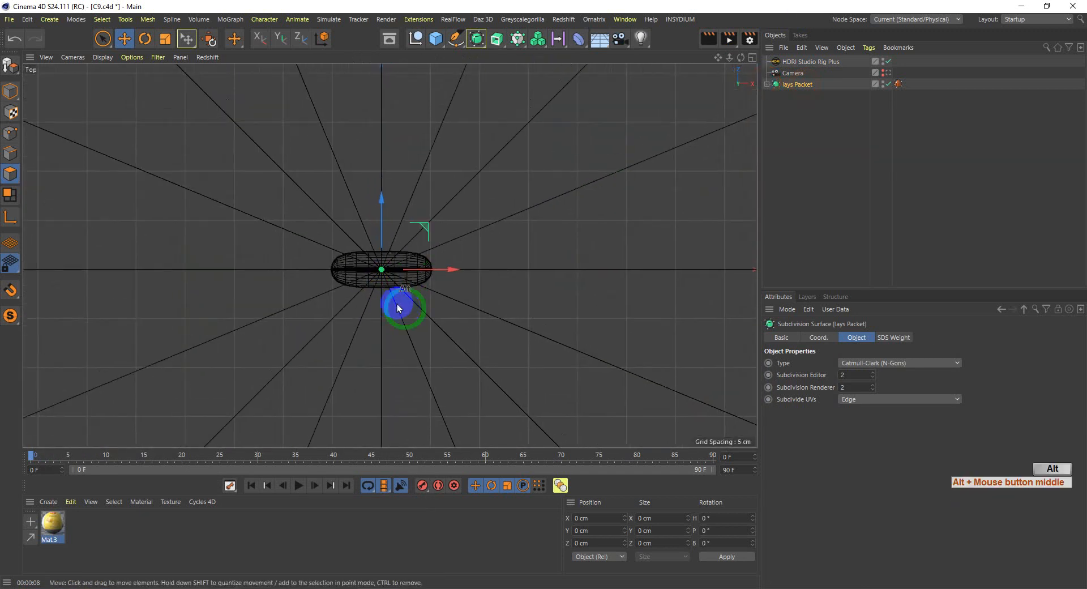
{"action": "scroll", "coordinate": [392, 278], "scroll_direction": "up", "scroll_amount": 3}
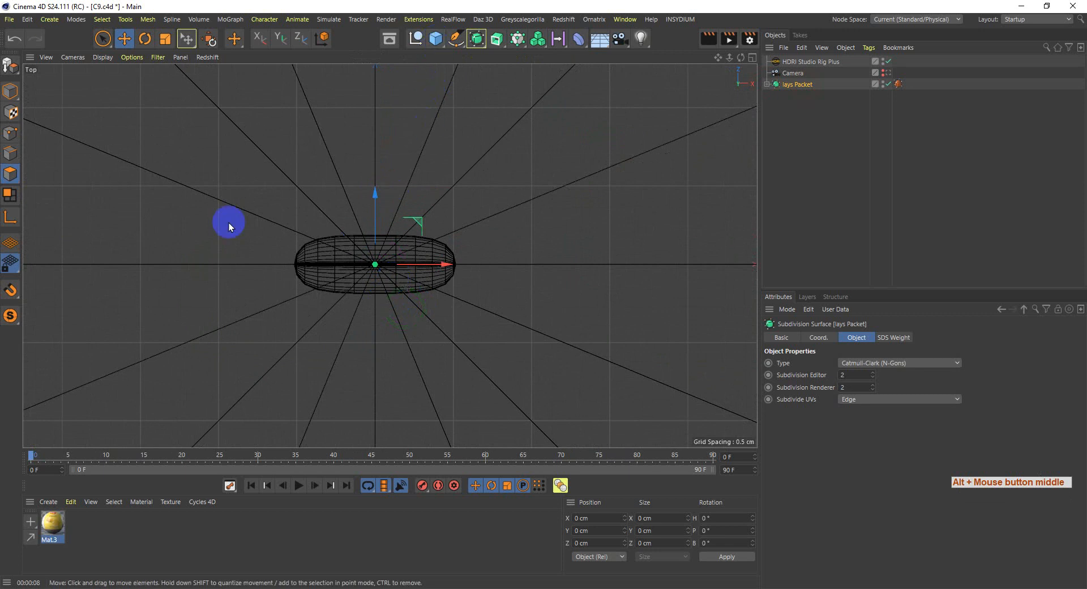
{"action": "left_click", "coordinate": [10, 91]}
{"action": "scroll", "coordinate": [390, 250], "scroll_direction": "up", "scroll_amount": 2}
{"action": "left_click", "coordinate": [389, 236]}
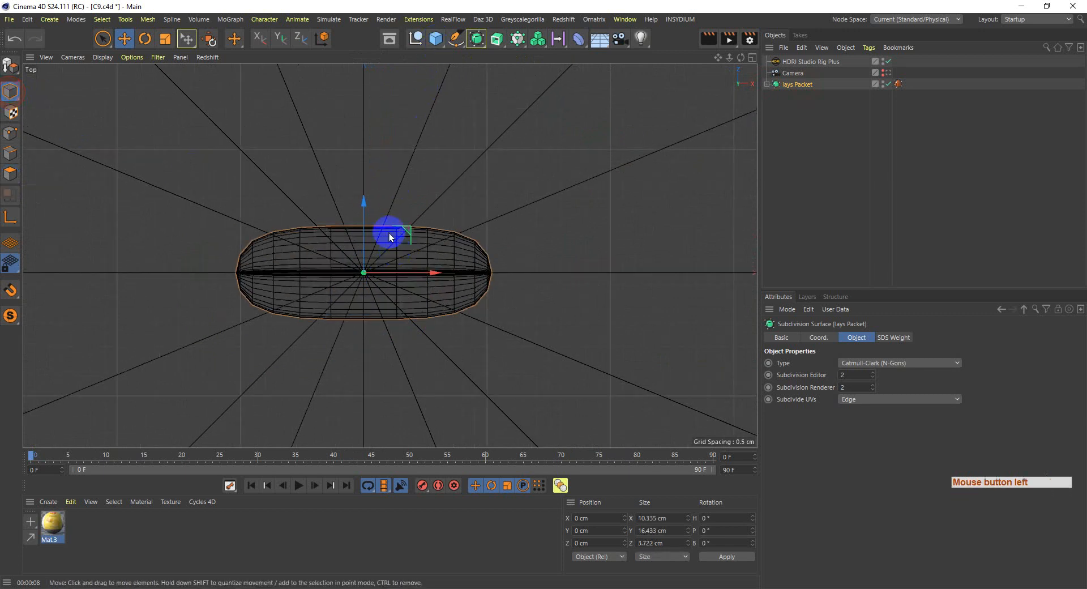
- Duplicate the Lay's packet twice behind the original, one copy on each side, with the left one at about X -7.1 cm, Z 4.4 cm
{"action": "left_click_drag", "start_coordinate": [406, 232], "coordinate": [260, 124], "text": "ctrl"}
{"action": "key", "text": "ctrl+z"}
{"action": "left_click_drag", "start_coordinate": [622, 164], "coordinate": [260, 155], "text": "ctrl"}
{"action": "middle_click", "coordinate": [651, 241]}
{"action": "middle_click", "coordinate": [215, 182]}
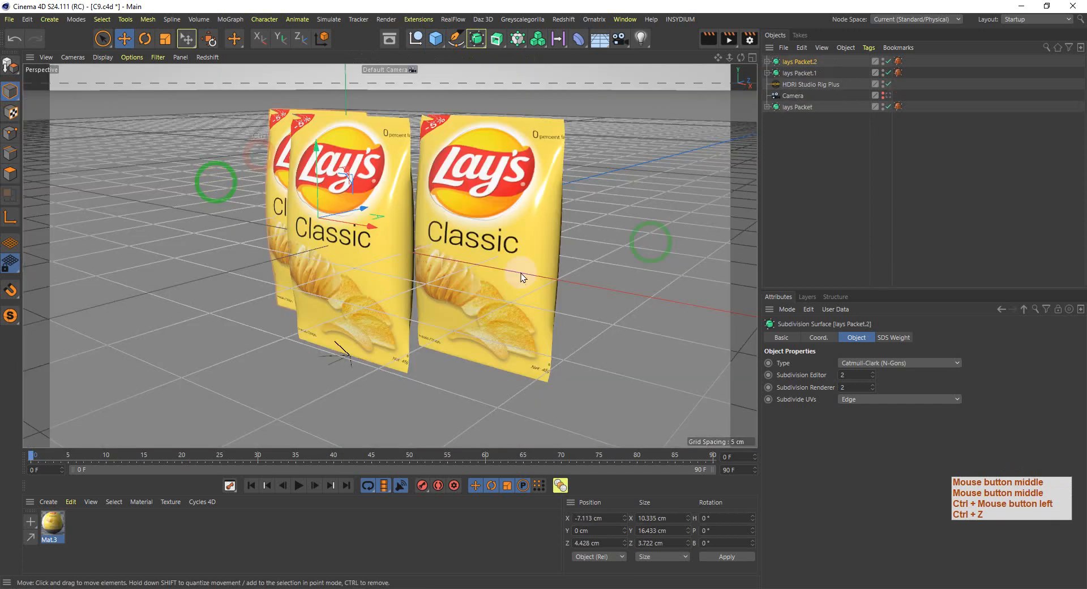
- Render the three packets in the default perspective view, and render them from the front through the scene's Camera
{"action": "left_click", "coordinate": [708, 37]}
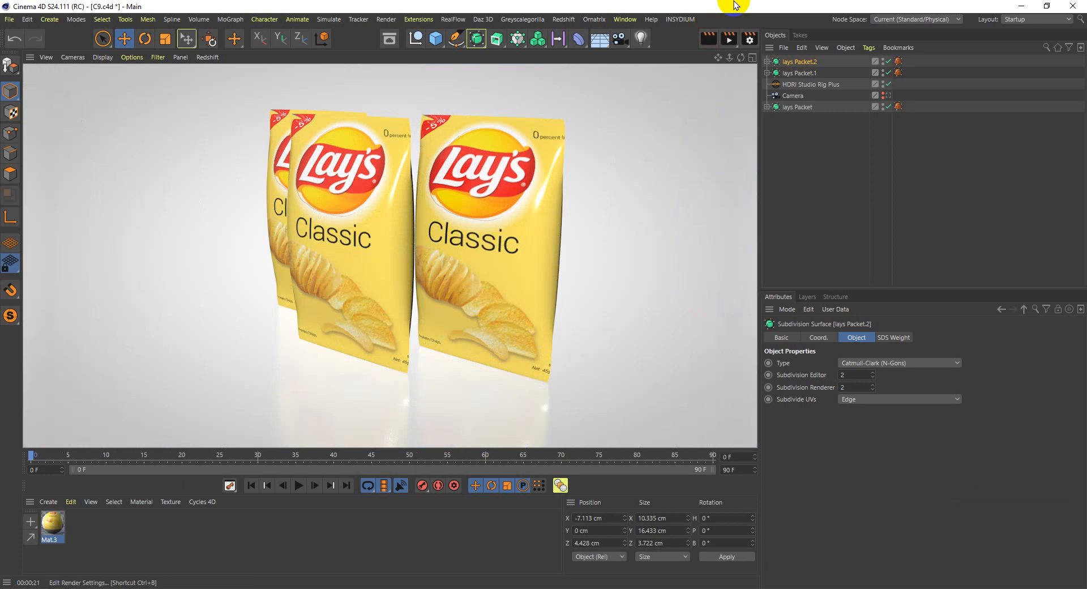
{"action": "left_click_drag", "start_coordinate": [408, 340], "coordinate": [457, 328], "text": "alt"}
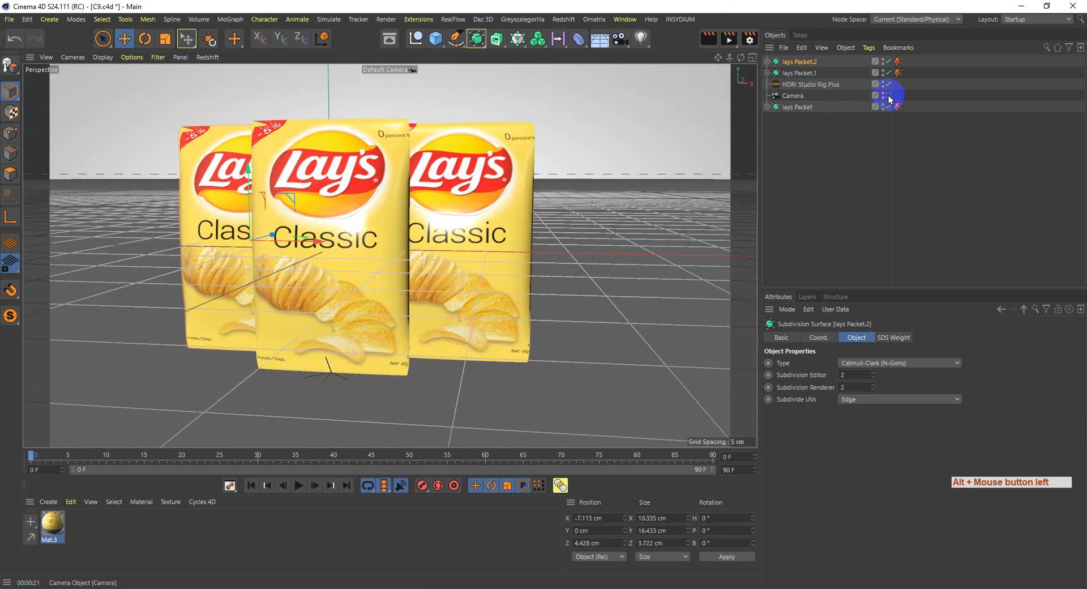
{"action": "left_click", "coordinate": [886, 95]}
{"action": "left_click", "coordinate": [708, 38]}
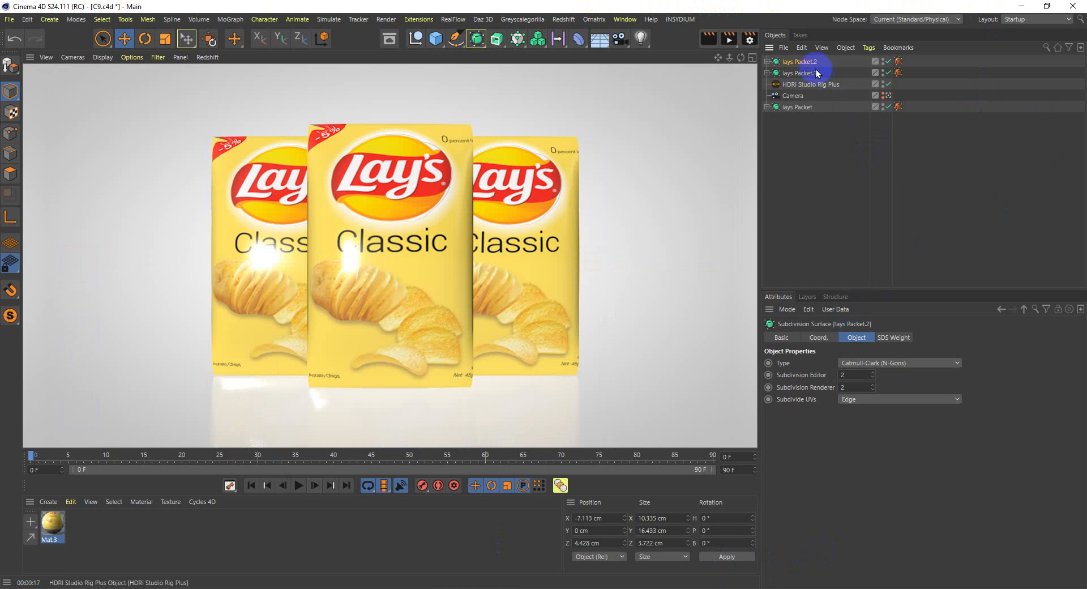
{"action": "left_click", "coordinate": [809, 86]}
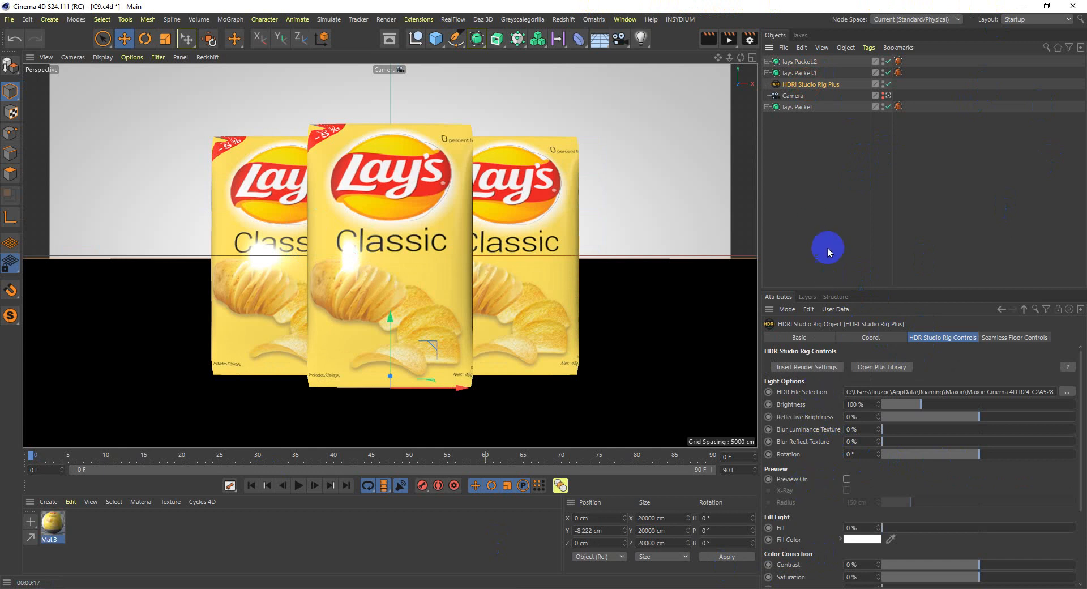
{"action": "left_click", "coordinate": [825, 226]}
{"action": "left_click", "coordinate": [807, 84]}
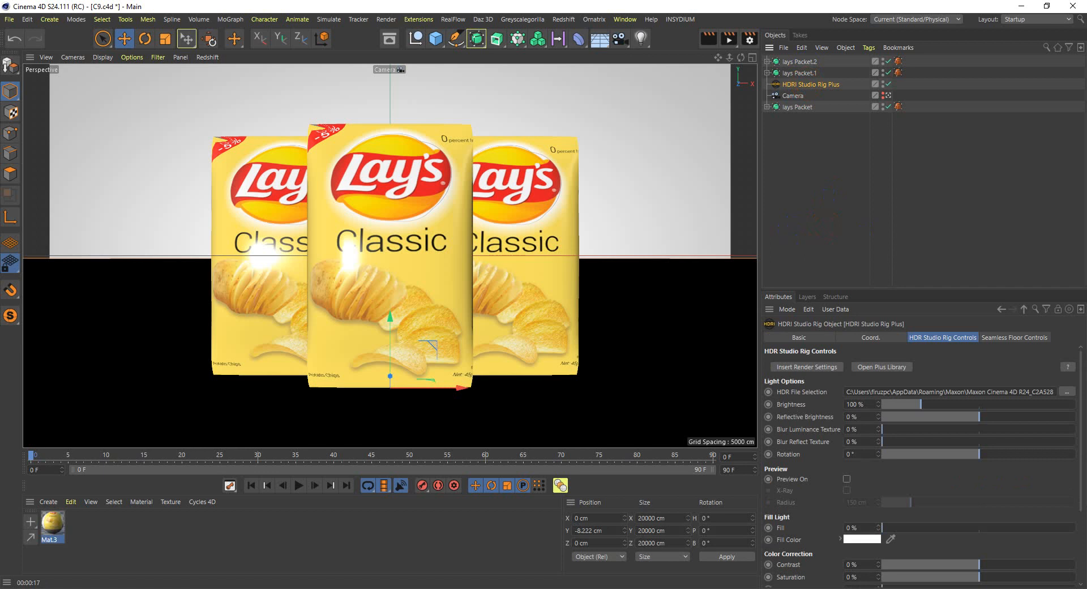
{"action": "left_click", "coordinate": [808, 153]}
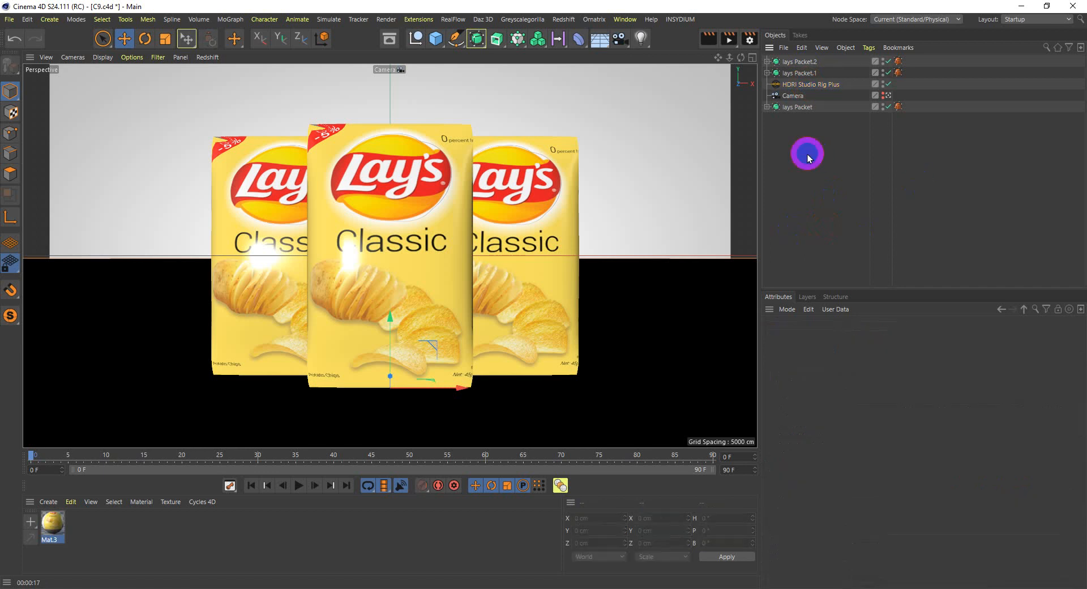
{"action": "left_click", "coordinate": [968, 136]}
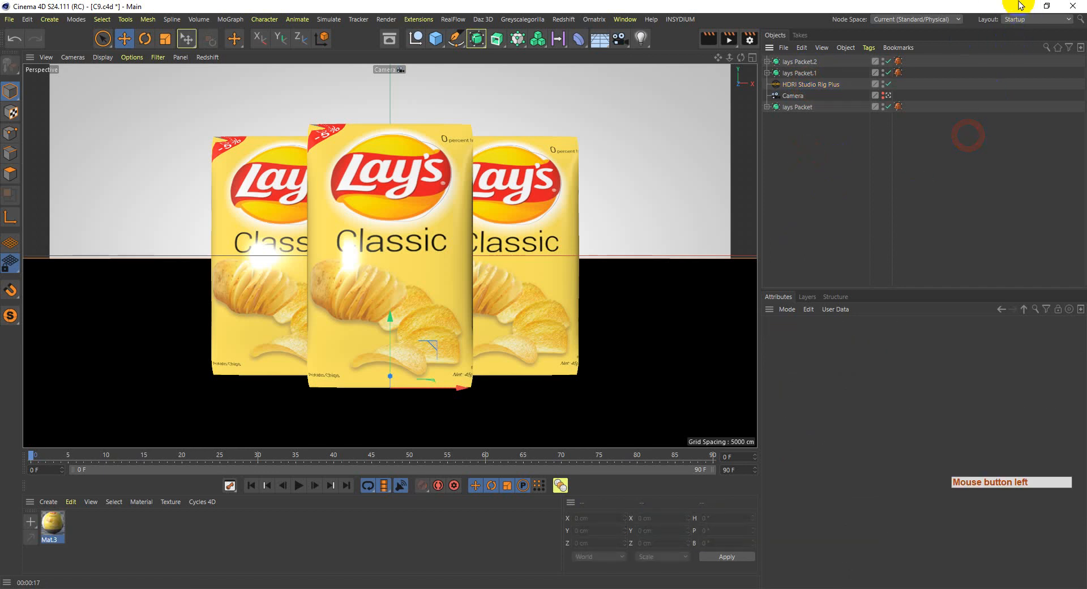
{"action": "left_click", "coordinate": [892, 164]}
{"action": "left_click_drag", "start_coordinate": [893, 165], "coordinate": [901, 164]}
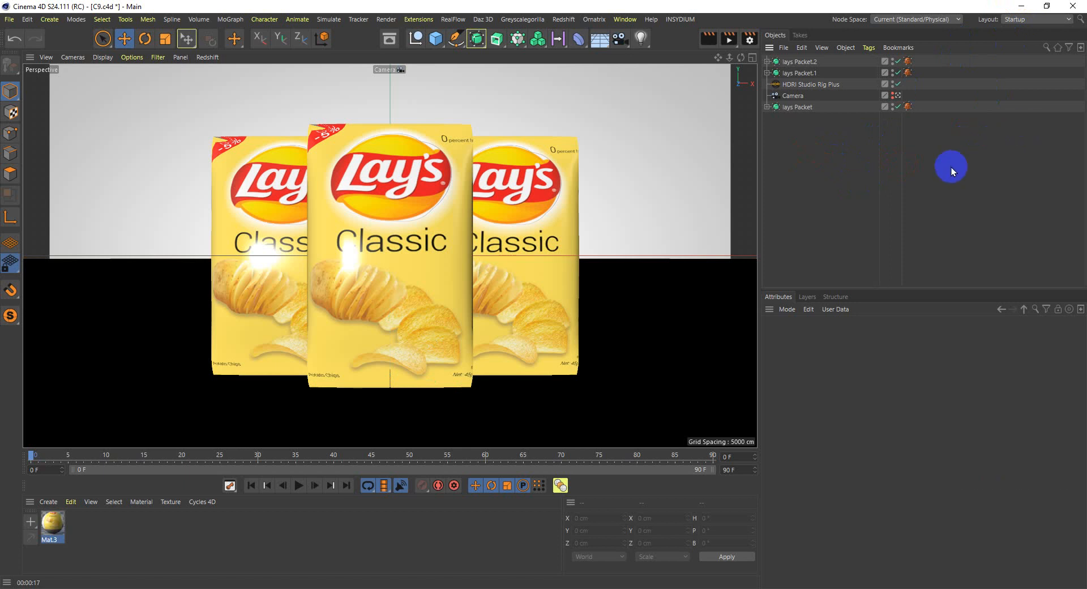
- Switch to the Professional Course Outlines spreadsheet and review the Modeling Essentials and Materials entries, undoing the accidental move of the washing machine class
{"action": "left_click", "coordinate": [1020, 7]}
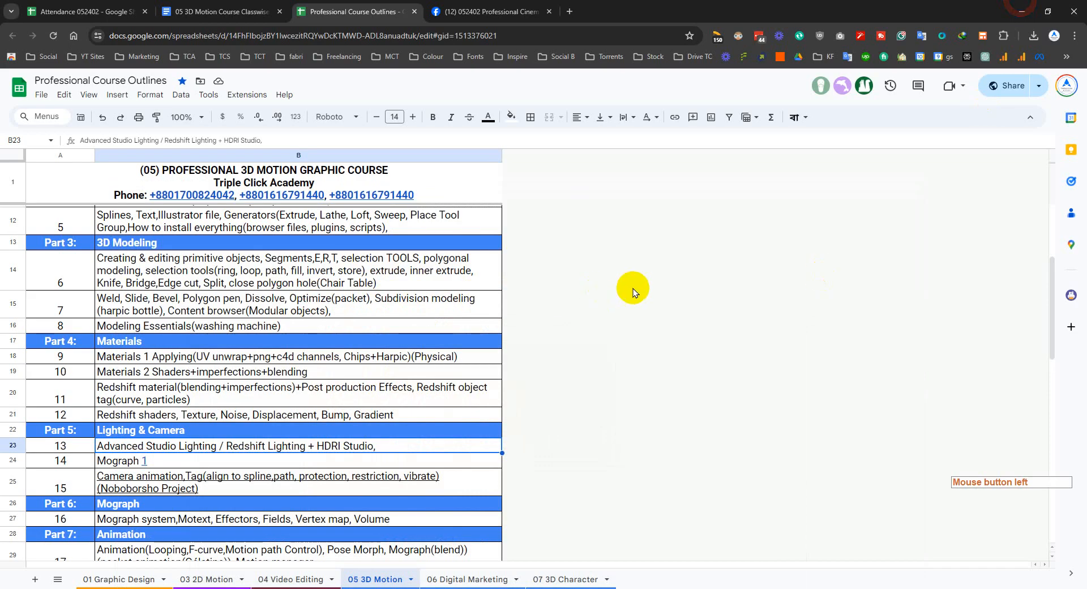
{"action": "left_click", "coordinate": [399, 306]}
{"action": "left_click", "coordinate": [412, 330]}
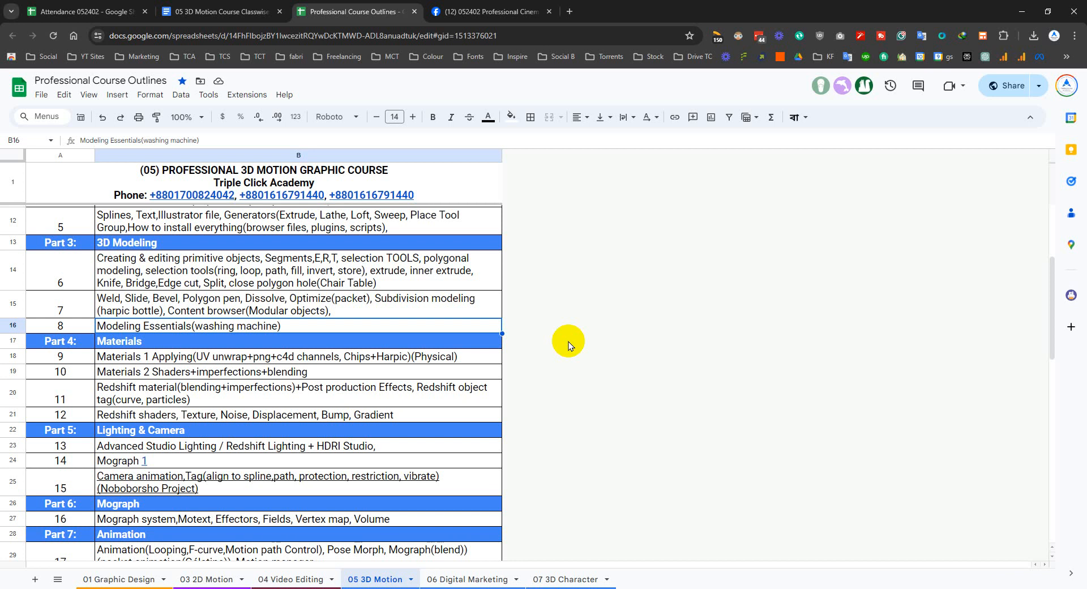
{"action": "left_click_drag", "start_coordinate": [405, 333], "coordinate": [407, 335]}
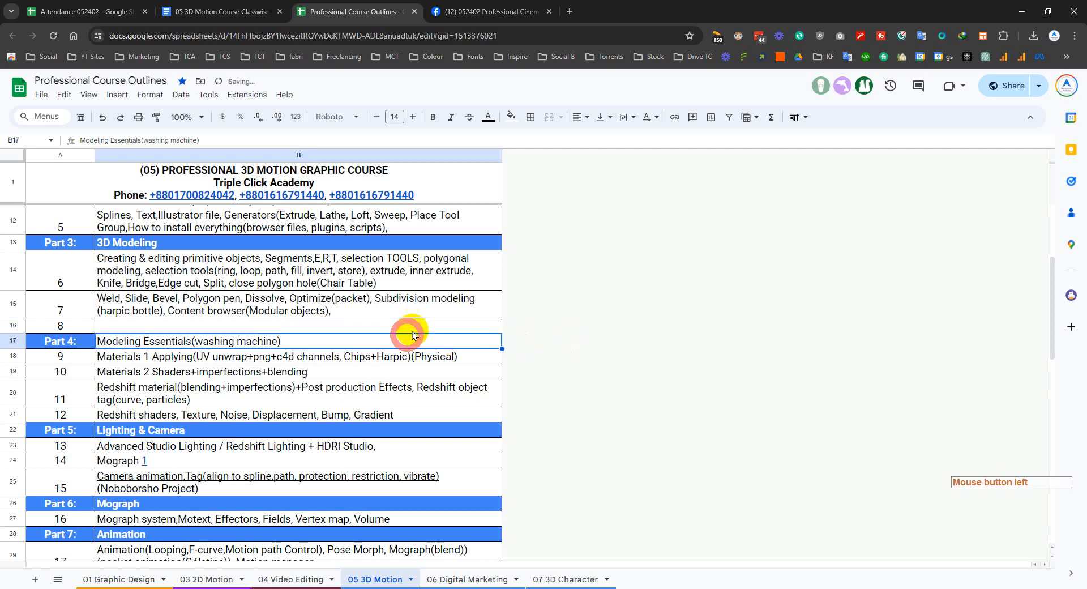
{"action": "key", "text": "ctrl+z"}
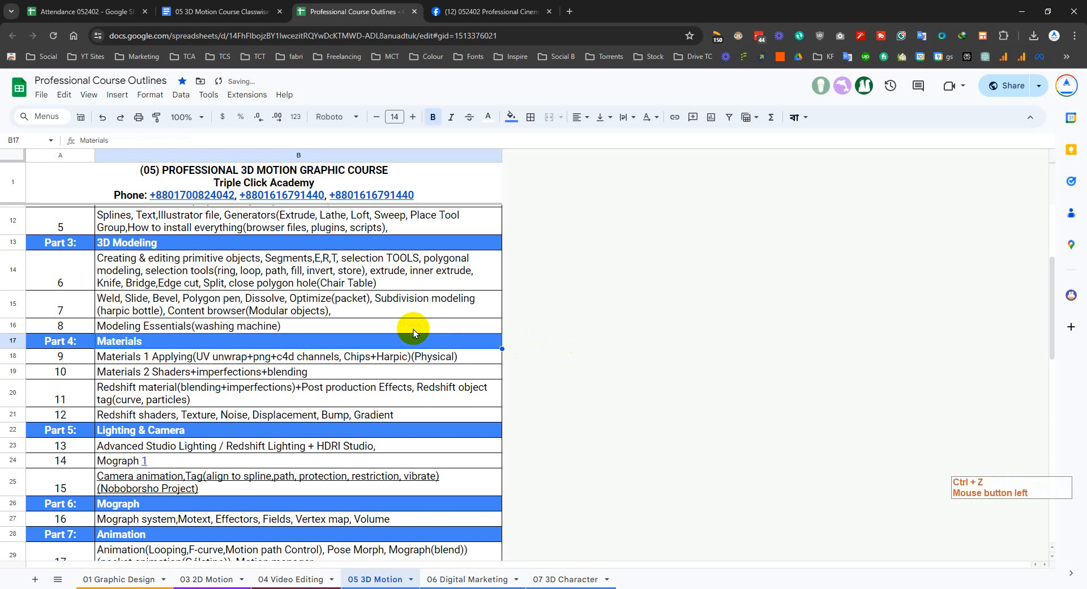
- Launch Maxon Cinema 4D 2024 alongside the open packet scene
{"action": "left_click", "coordinate": [364, 587]}
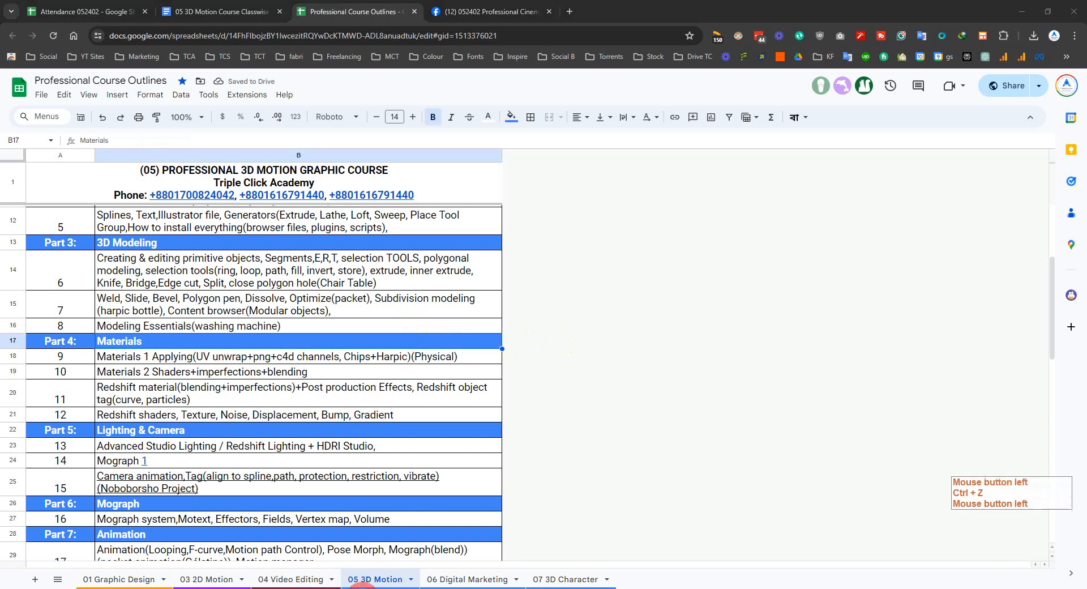
{"action": "left_click", "coordinate": [11, 587]}
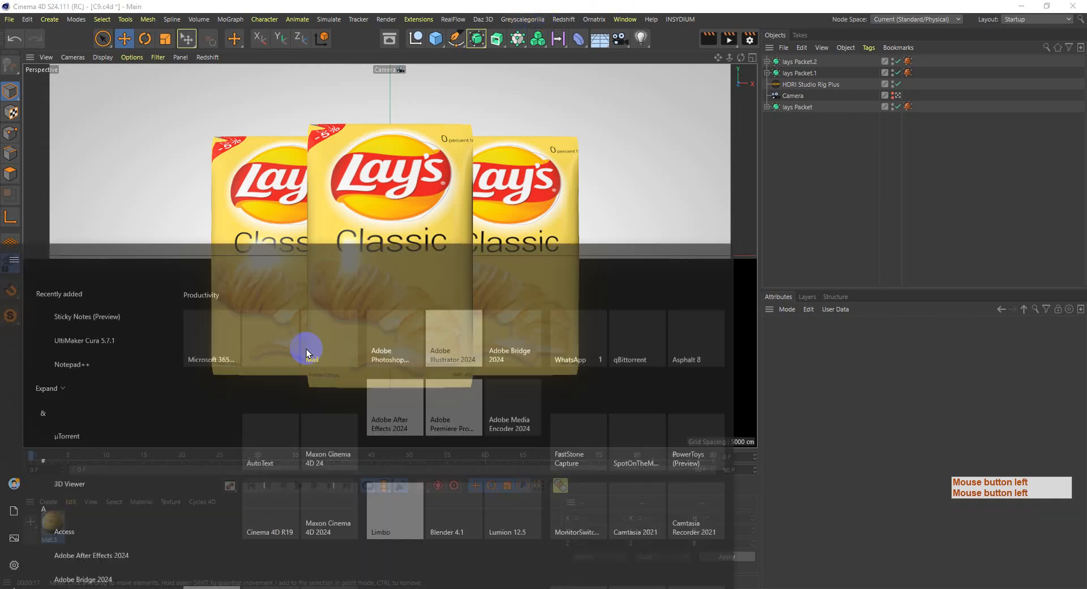
{"action": "left_click", "coordinate": [336, 441]}
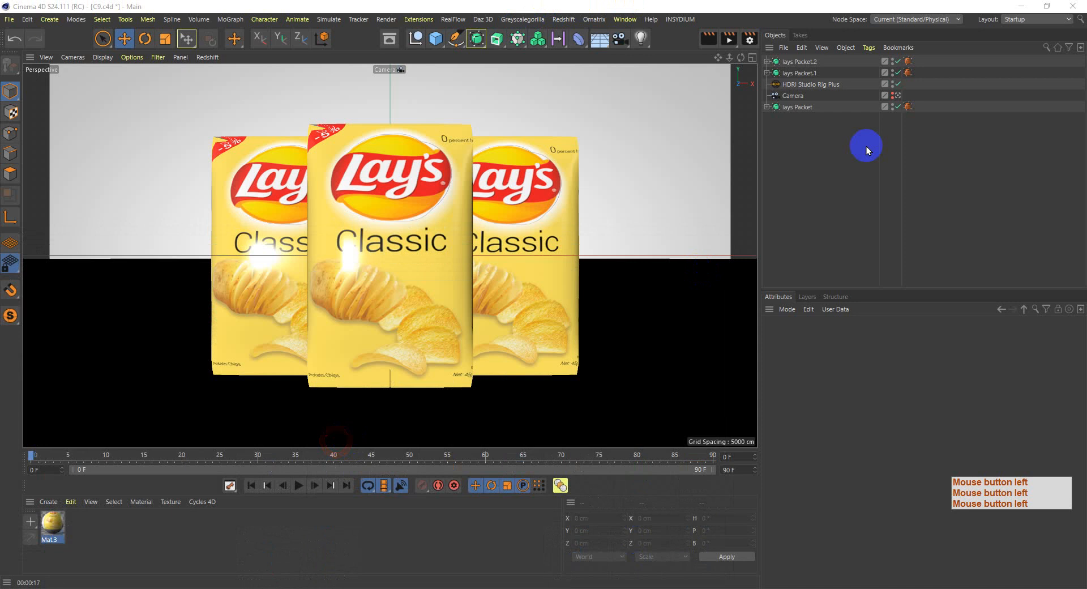
- Open the Greyscalegorilla Plus Library to view it, and close it
{"action": "left_click", "coordinate": [520, 20]}
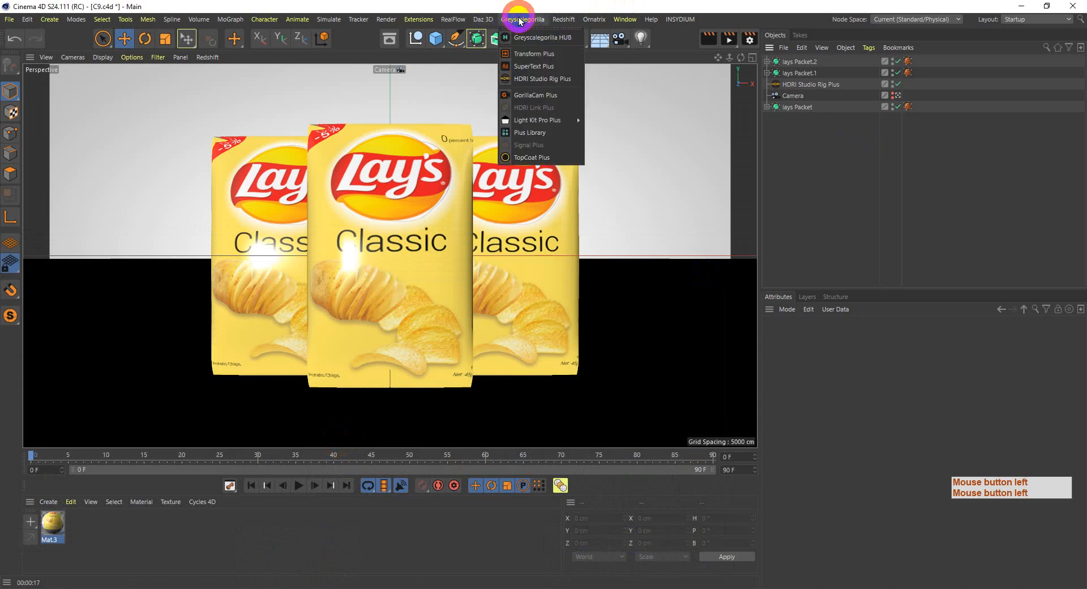
{"action": "left_click", "coordinate": [536, 135]}
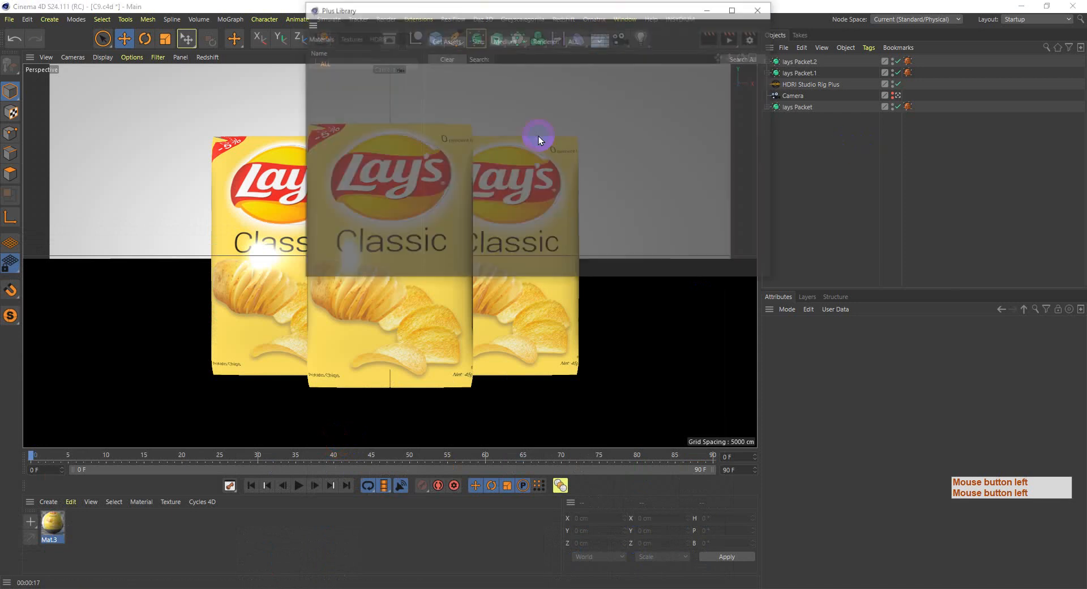
{"action": "left_click", "coordinate": [761, 9]}
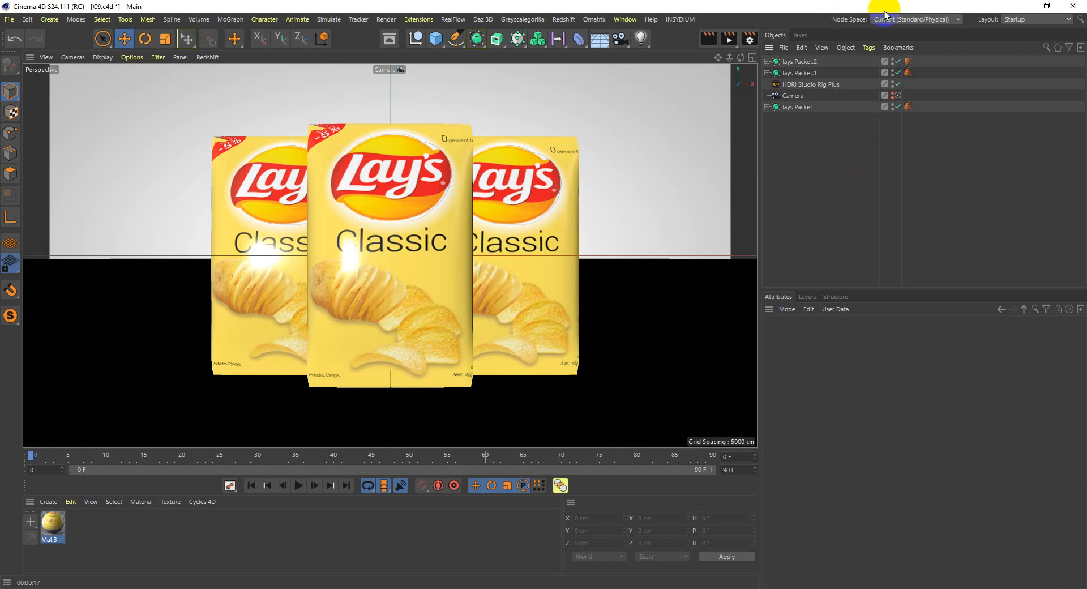
- Minimise Cinema 4D, qBittorrent, the class video folders and Task Manager down to the desktop, and refresh the desktop
{"action": "left_click", "coordinate": [1017, 2]}
{"action": "left_click", "coordinate": [1017, 9]}
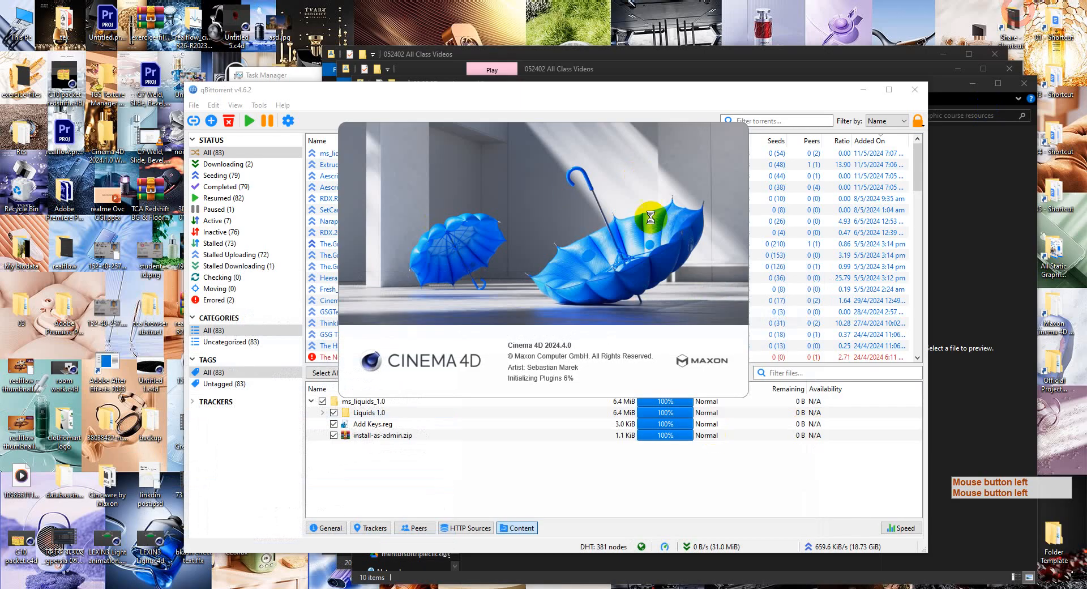
{"action": "left_click", "coordinate": [862, 90]}
{"action": "left_click", "coordinate": [971, 85]}
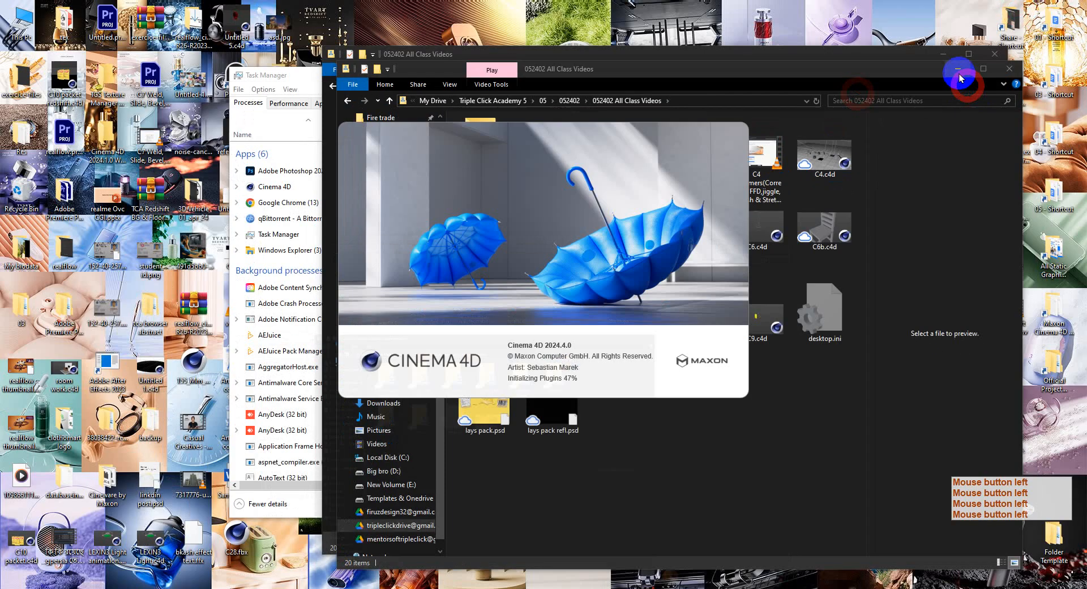
{"action": "left_click", "coordinate": [956, 69]}
{"action": "left_click", "coordinate": [943, 53]}
{"action": "right_click", "coordinate": [944, 59]}
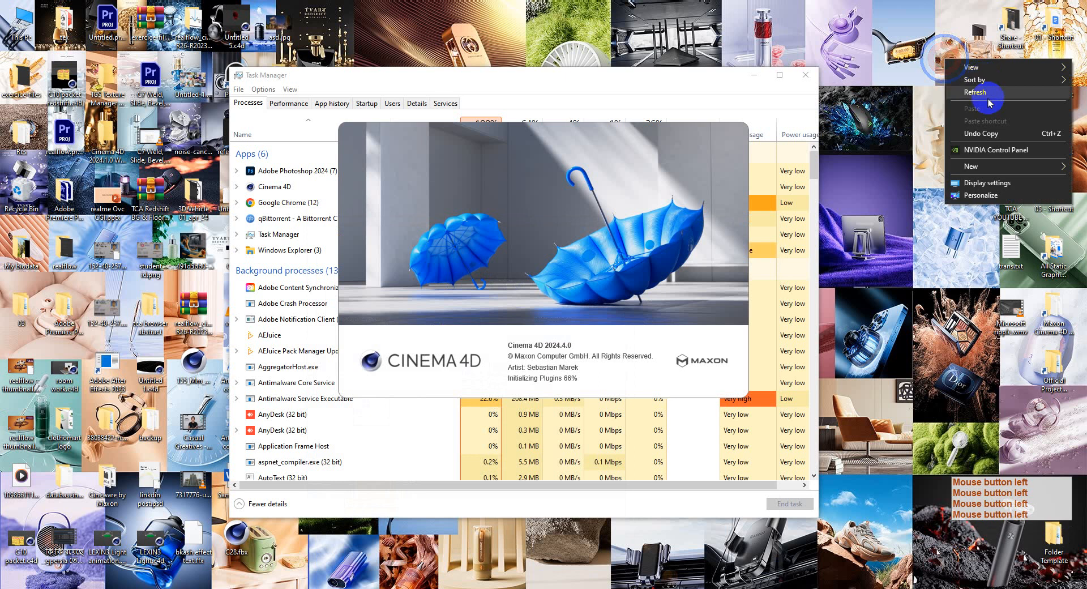
{"action": "left_click", "coordinate": [986, 92]}
{"action": "left_click", "coordinate": [748, 76]}
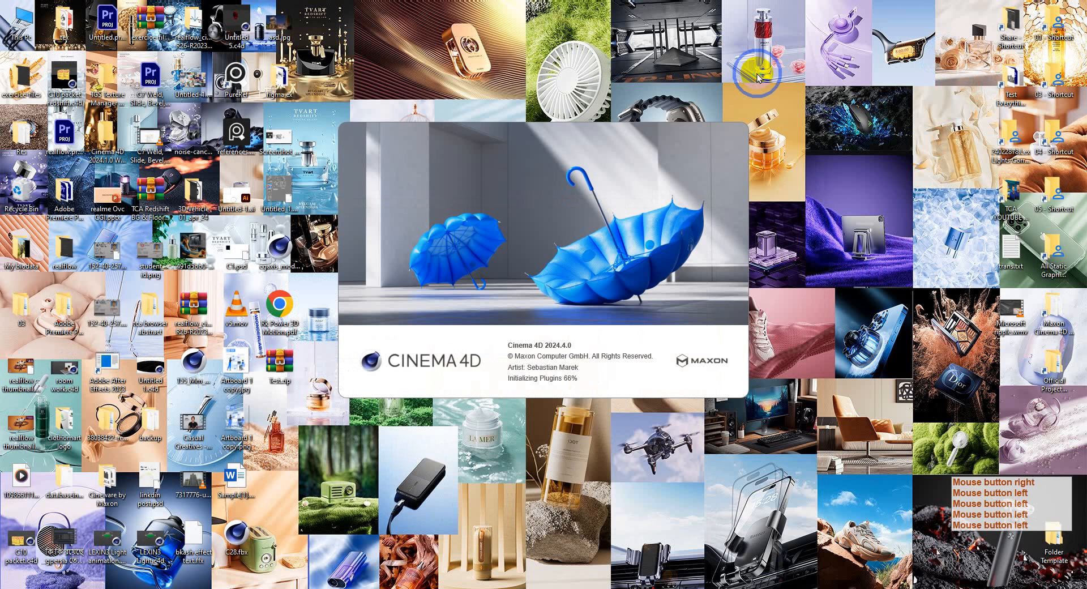
{"action": "right_click", "coordinate": [756, 73]}
{"action": "left_click", "coordinate": [784, 104]}
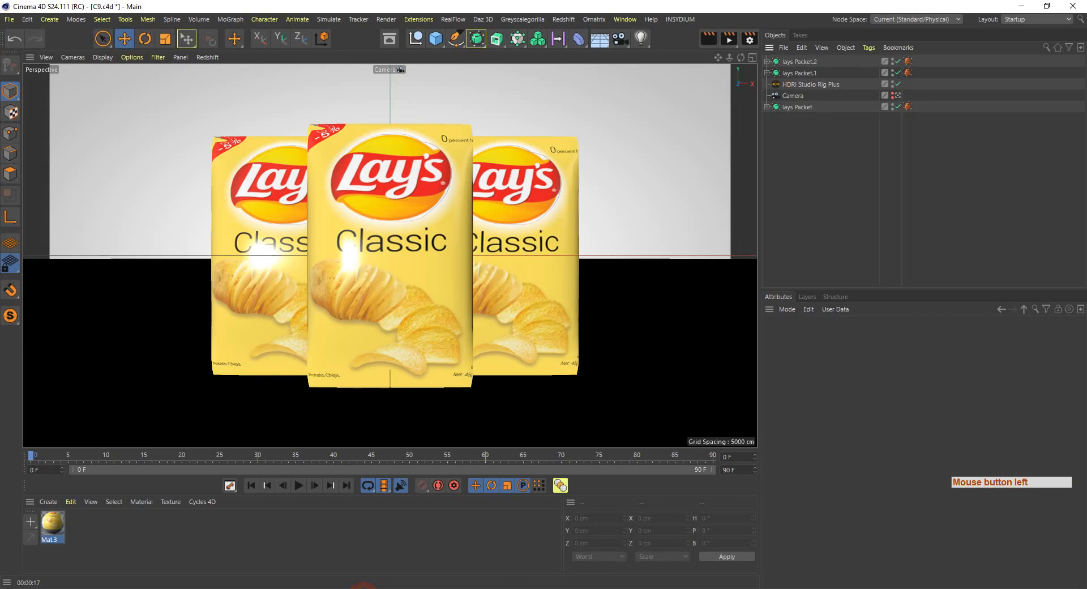
- Switch to the Professional Course Outlines spreadsheet and check the Materials 1 Applying class in row 18
{"action": "left_click", "coordinate": [832, 195]}
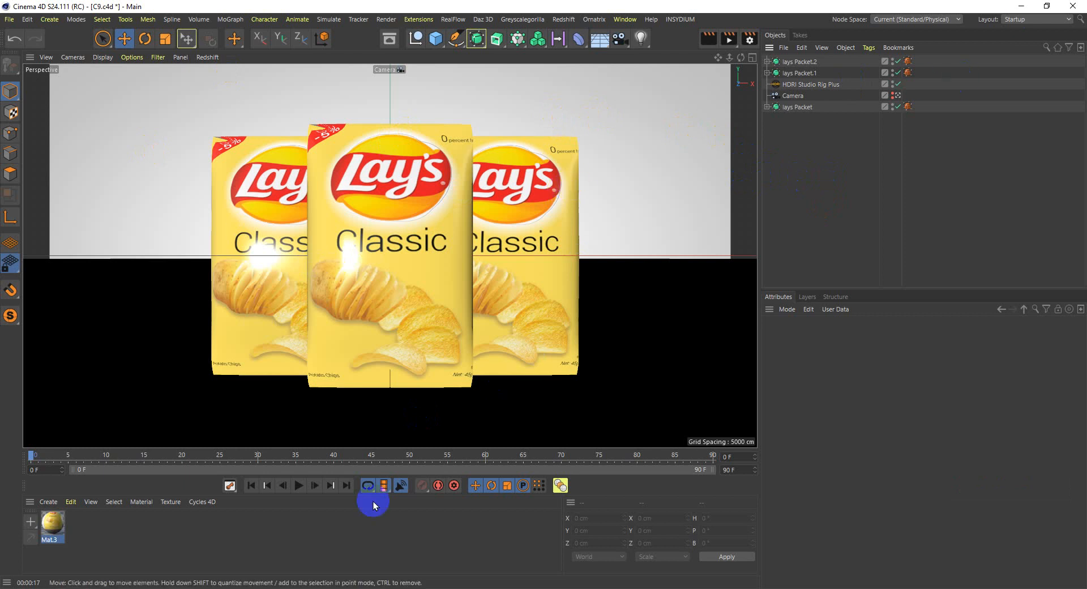
{"action": "left_click", "coordinate": [328, 583]}
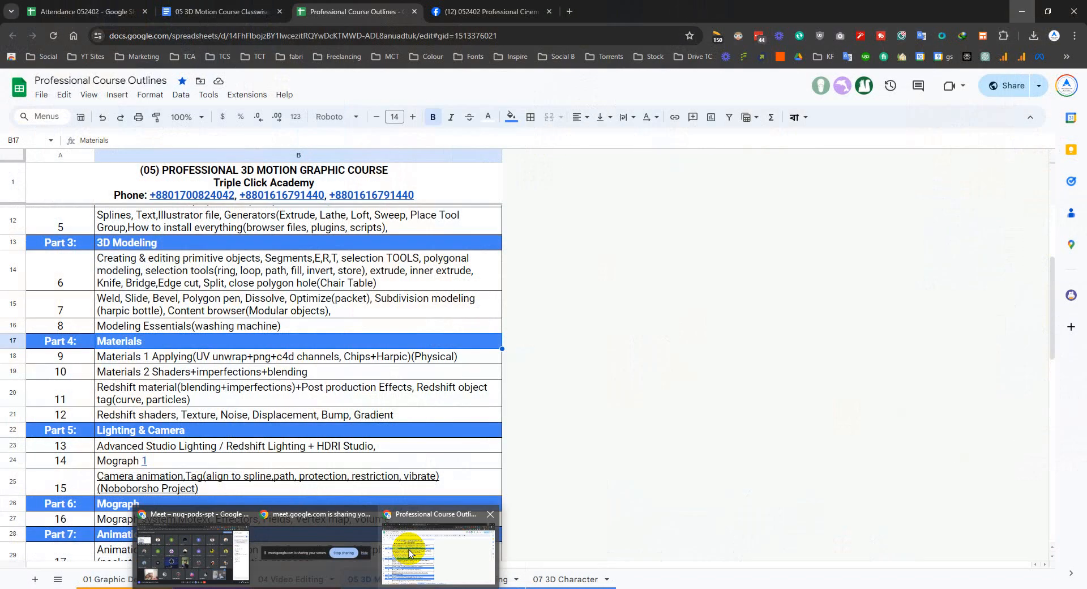
{"action": "left_click", "coordinate": [405, 552]}
{"action": "left_click", "coordinate": [322, 358]}
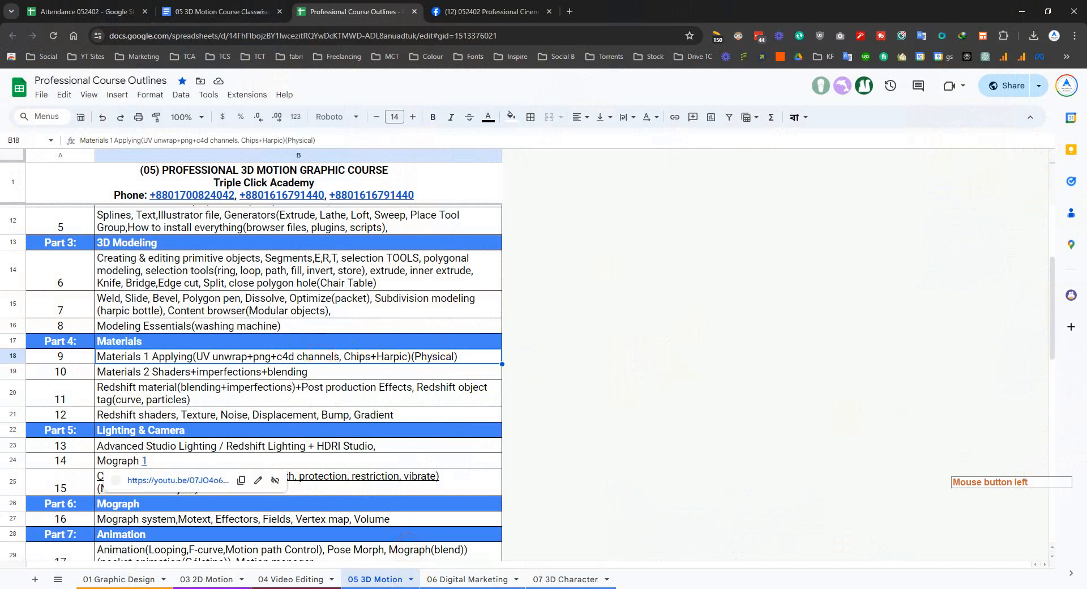
- Switch to the Cinema 4D window with the C9 packet scene and load the Startup (User) layout
{"action": "left_click", "coordinate": [401, 587]}
{"action": "left_click", "coordinate": [374, 587]}
{"action": "left_click", "coordinate": [818, 222]}
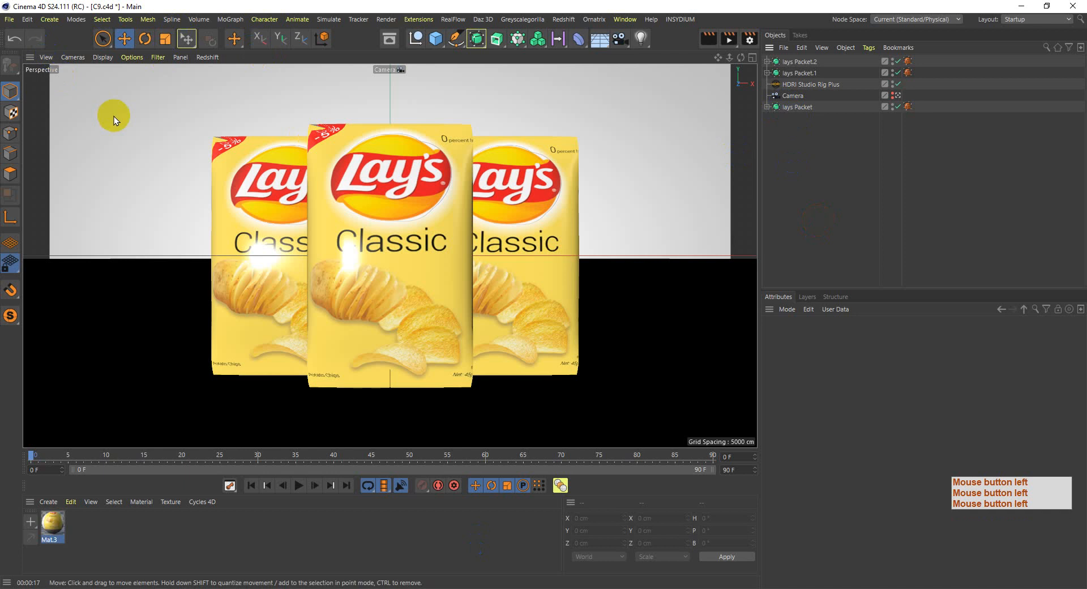
{"action": "left_click", "coordinate": [1013, 18]}
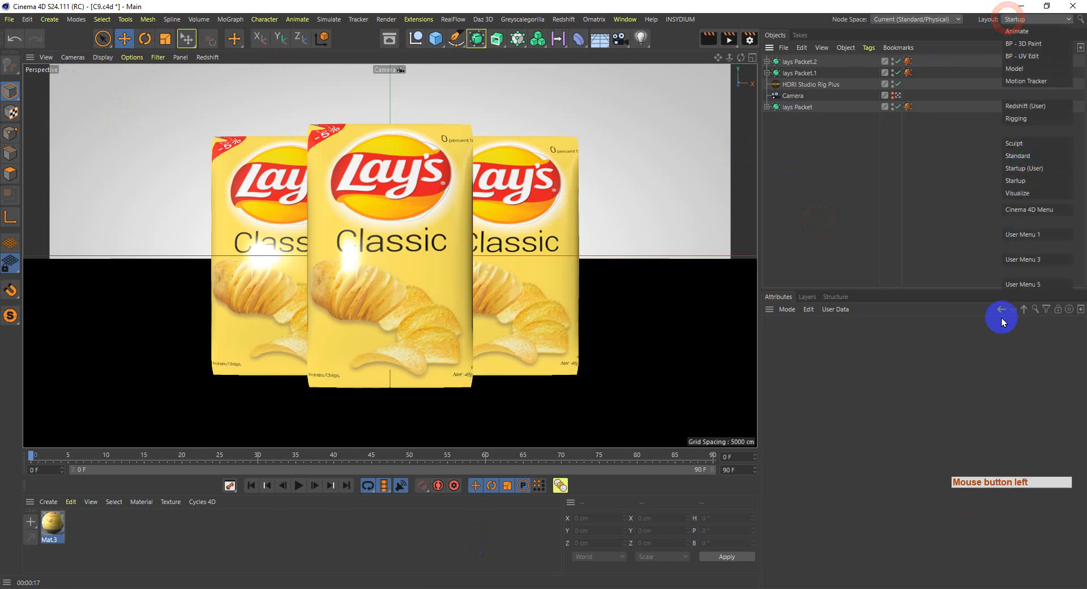
{"action": "left_click", "coordinate": [1024, 168]}
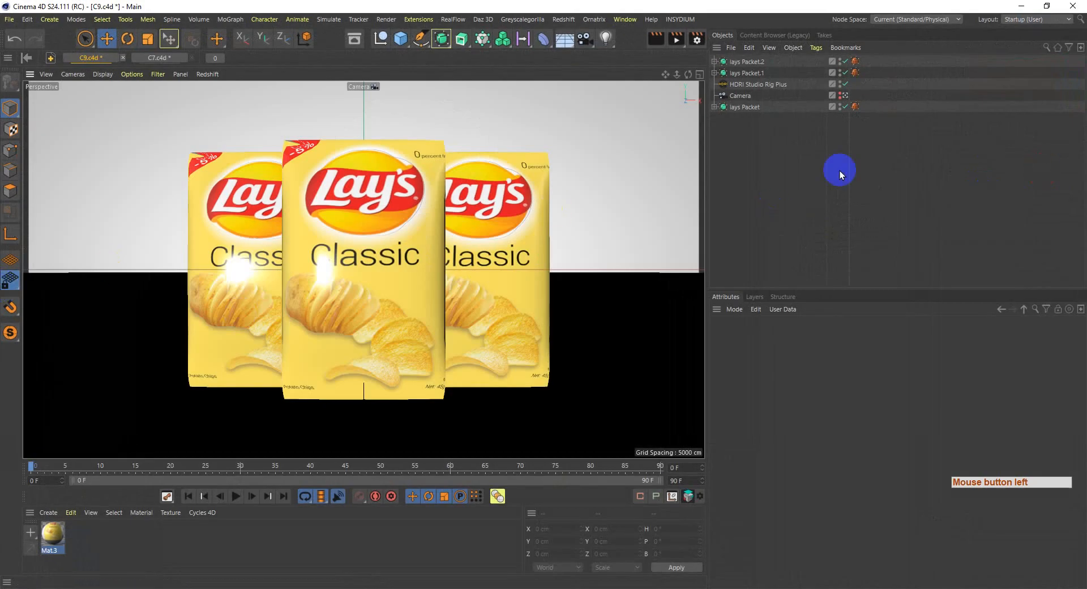
- Switch to the C7.c4d project, check the list of open projects, and clear the object selection
{"action": "left_click", "coordinate": [148, 58]}
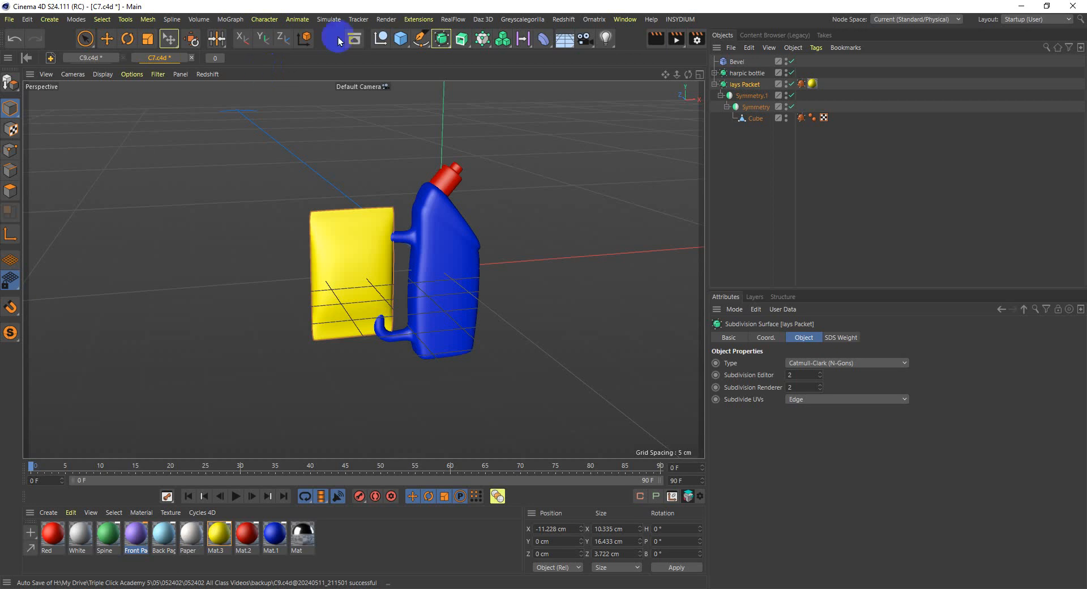
{"action": "key", "text": "v"}
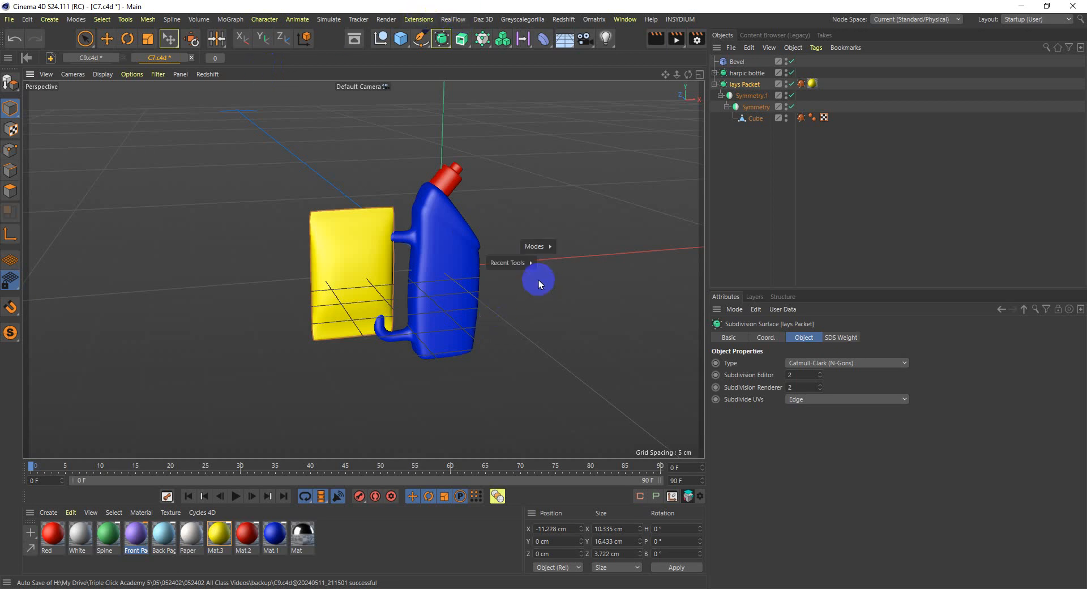
{"action": "mouse_move", "coordinate": [535, 312]}
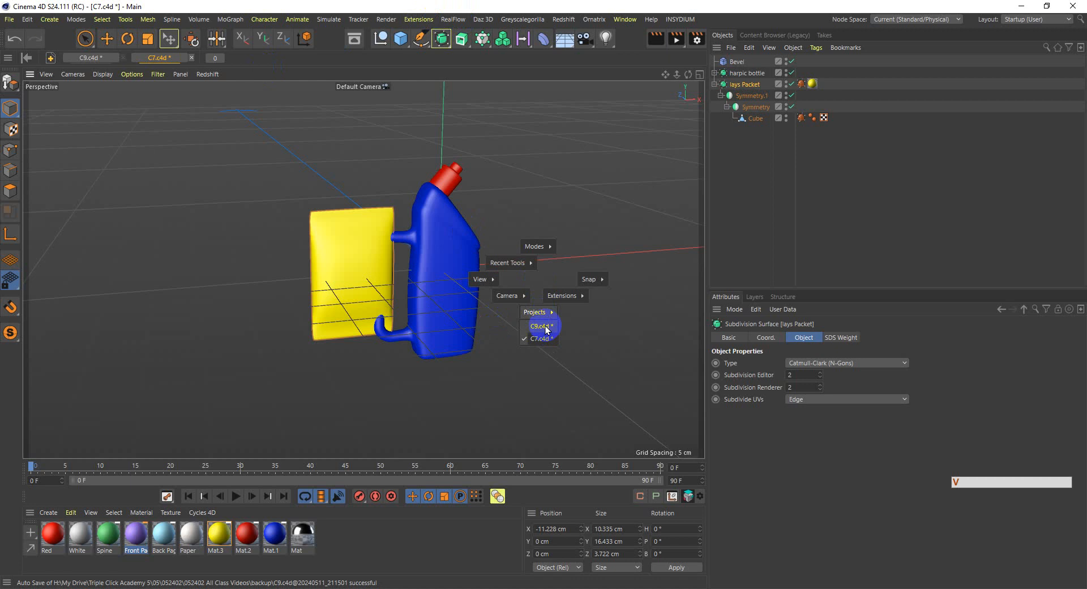
{"action": "left_click", "coordinate": [828, 229]}
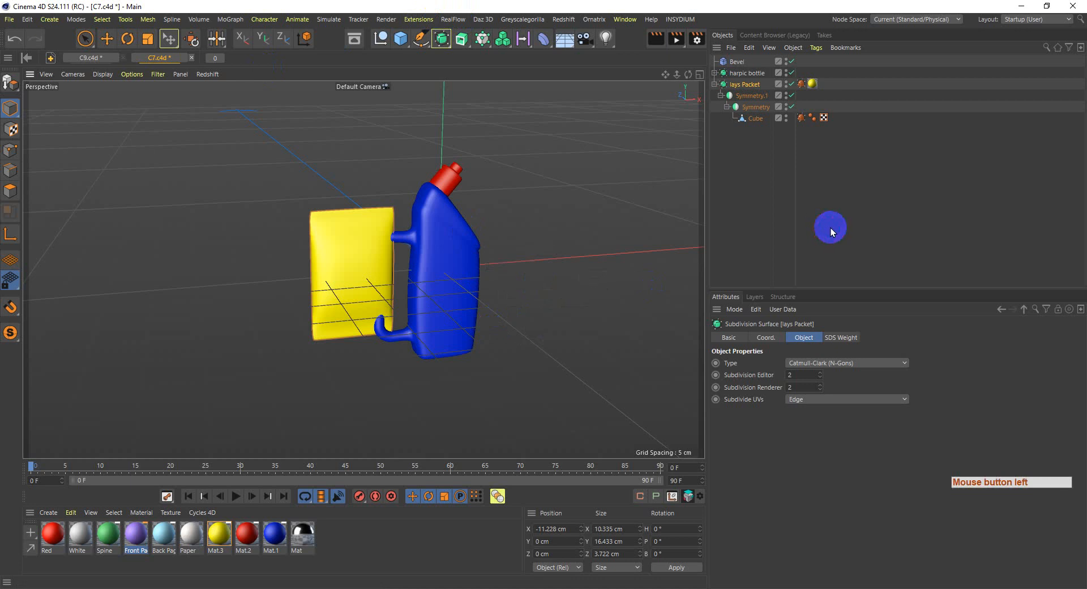
{"action": "left_click", "coordinate": [833, 223]}
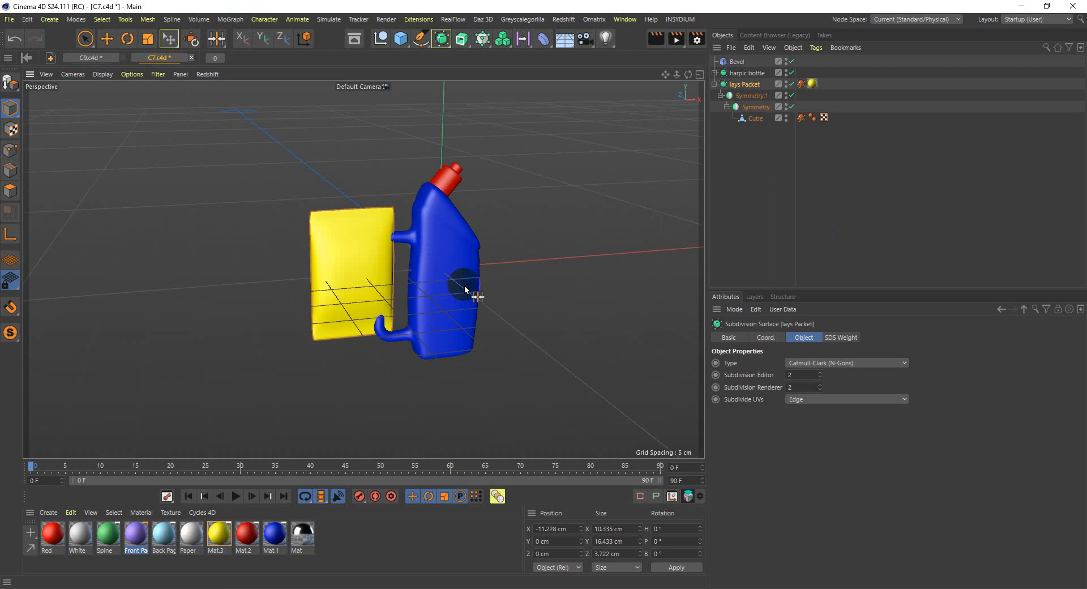
{"action": "left_click", "coordinate": [787, 192]}
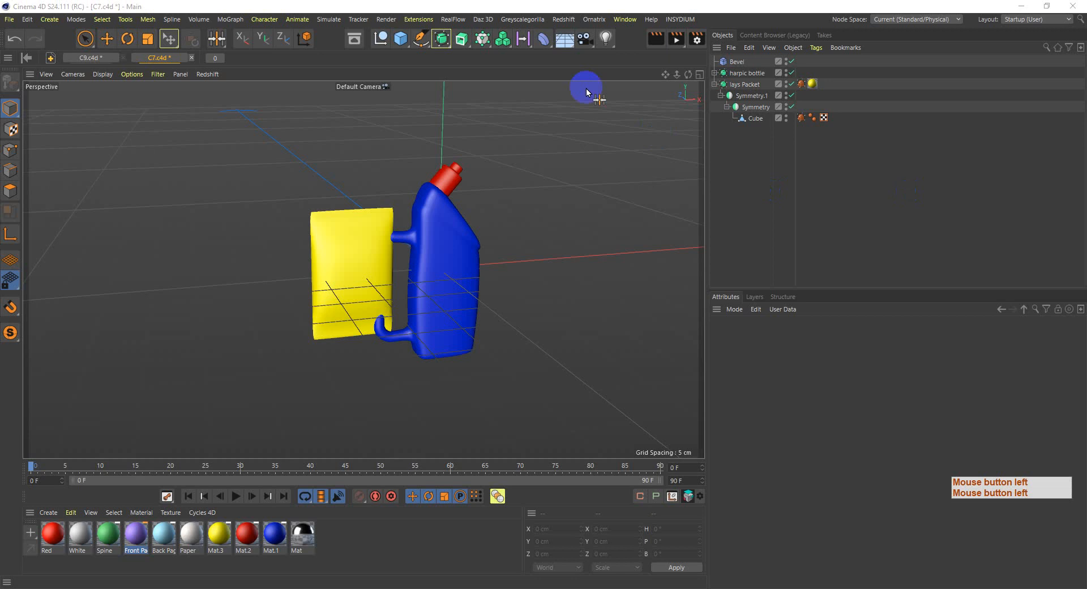
- Look through the list of installed extensions and plugins
{"action": "left_click", "coordinate": [416, 10]}
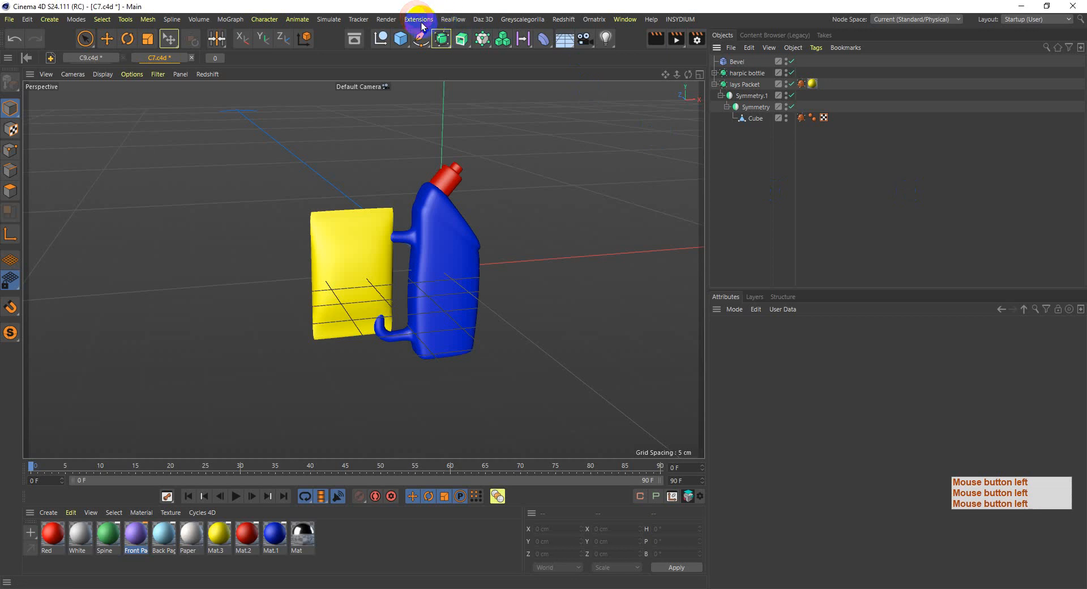
{"action": "left_click", "coordinate": [420, 22]}
{"action": "left_click", "coordinate": [812, 14]}
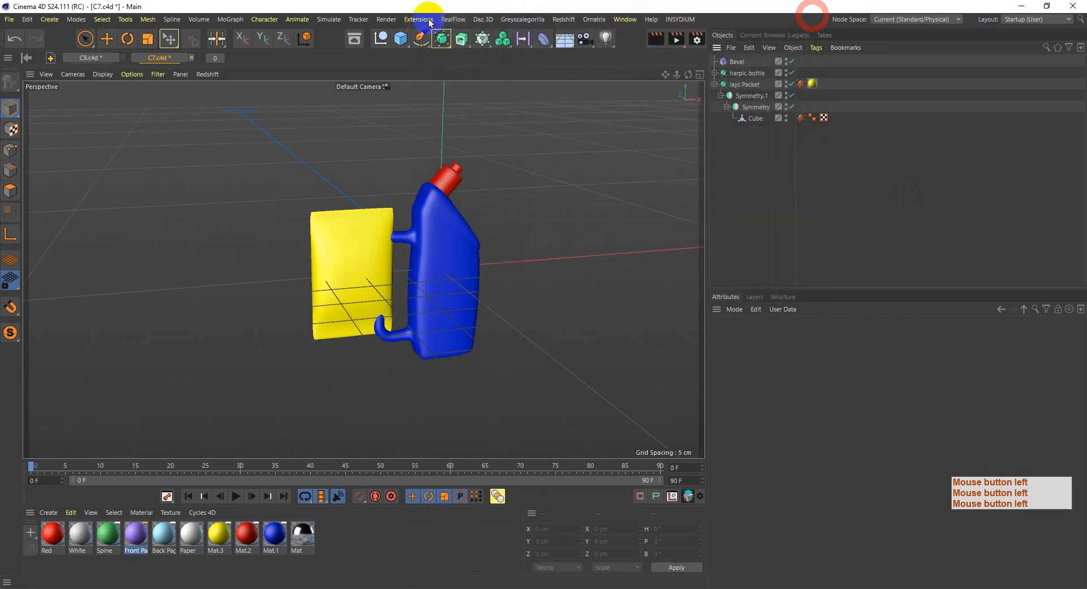
{"action": "left_click", "coordinate": [429, 22]}
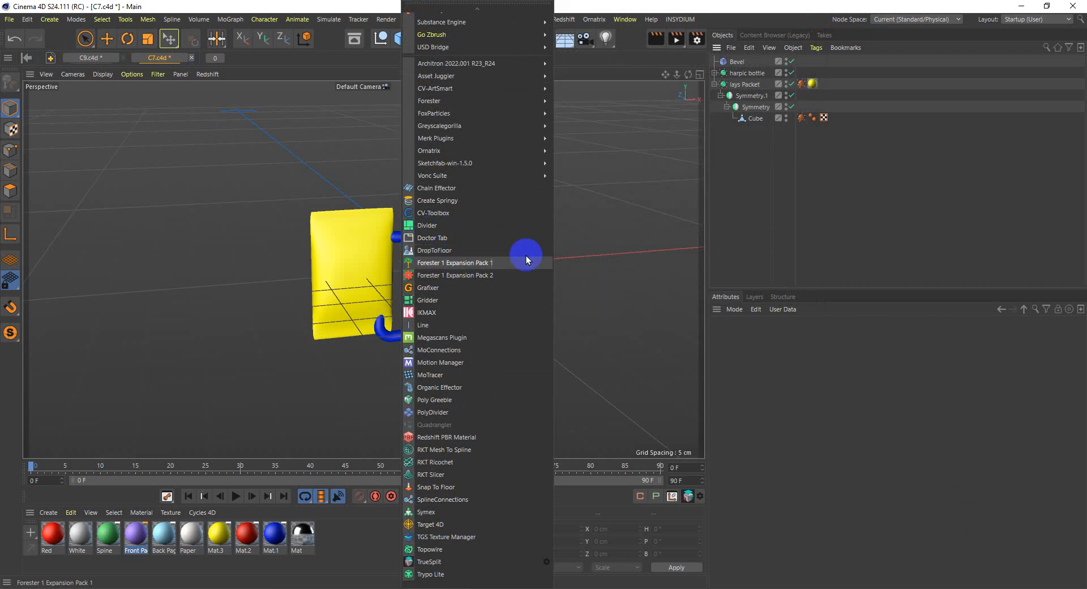
{"action": "left_click", "coordinate": [795, 4]}
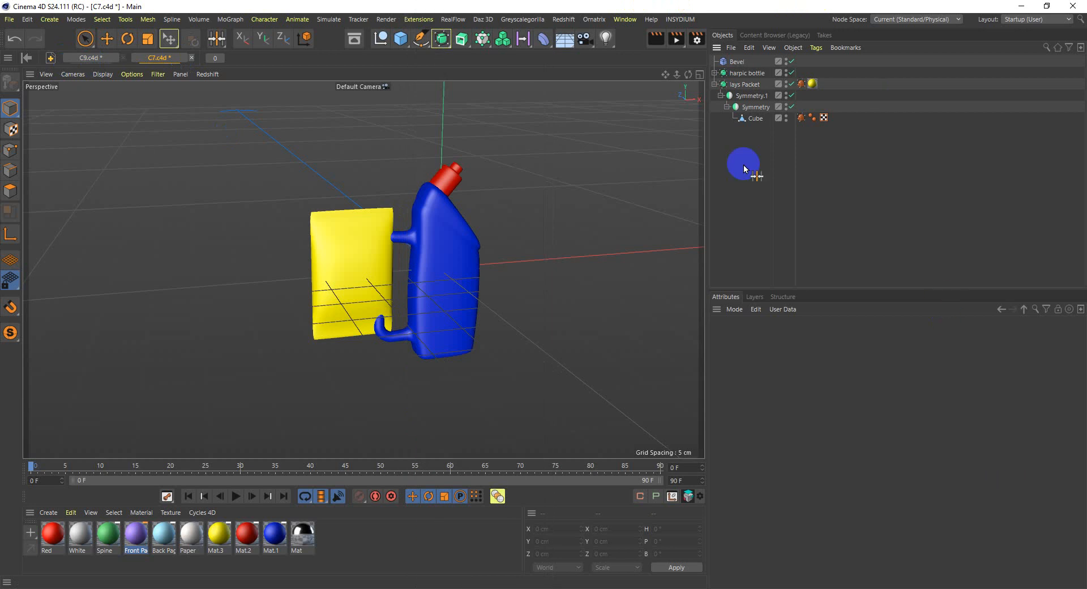
{"action": "left_click", "coordinate": [732, 139]}
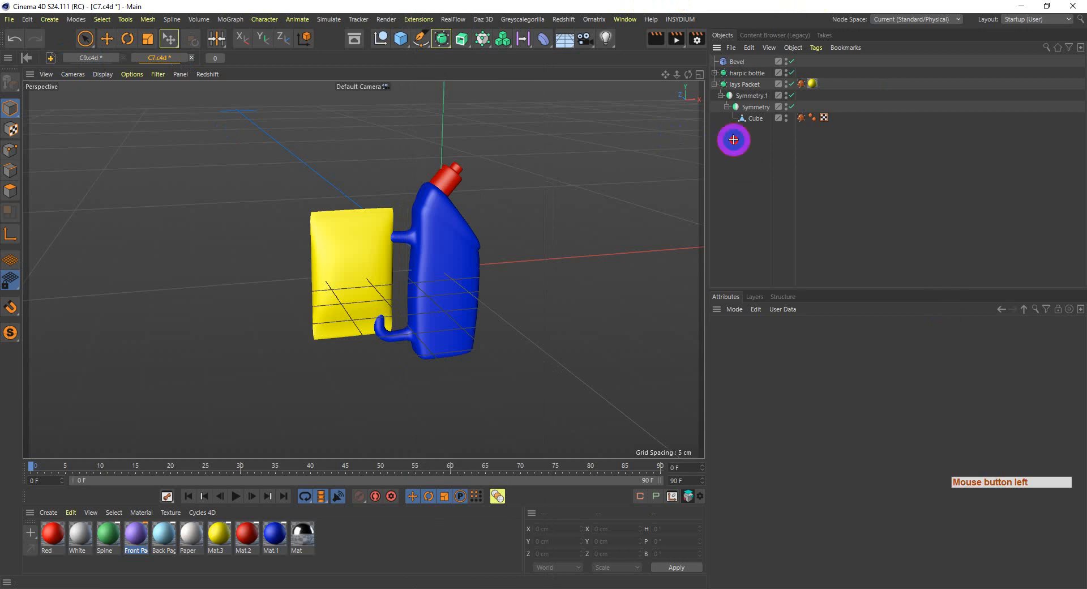
{"action": "left_click", "coordinate": [415, 19]}
{"action": "mouse_move", "coordinate": [454, 586]}
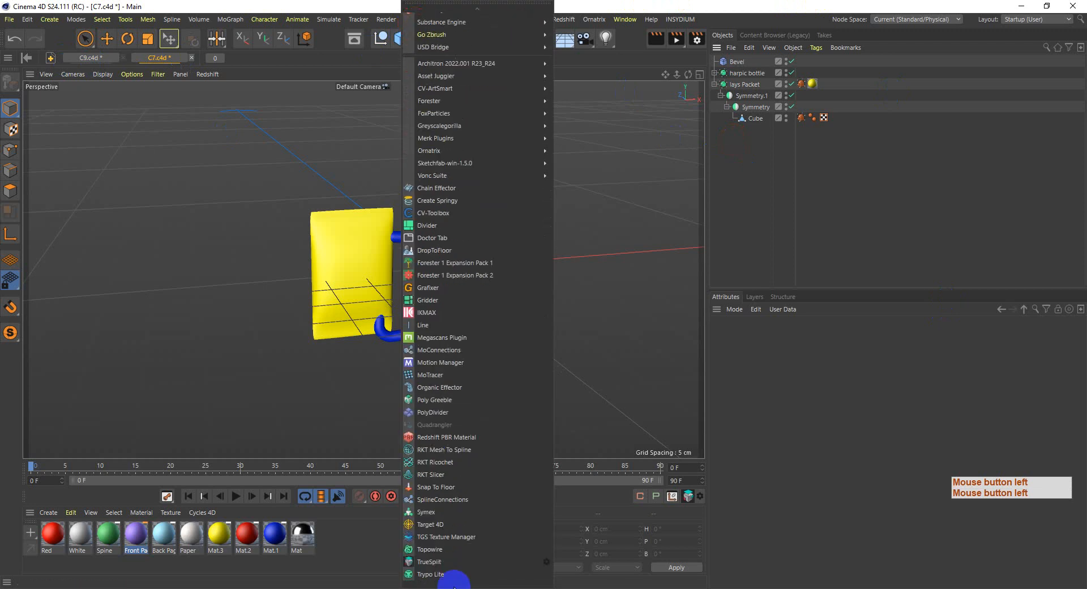
{"action": "left_click", "coordinate": [834, 172]}
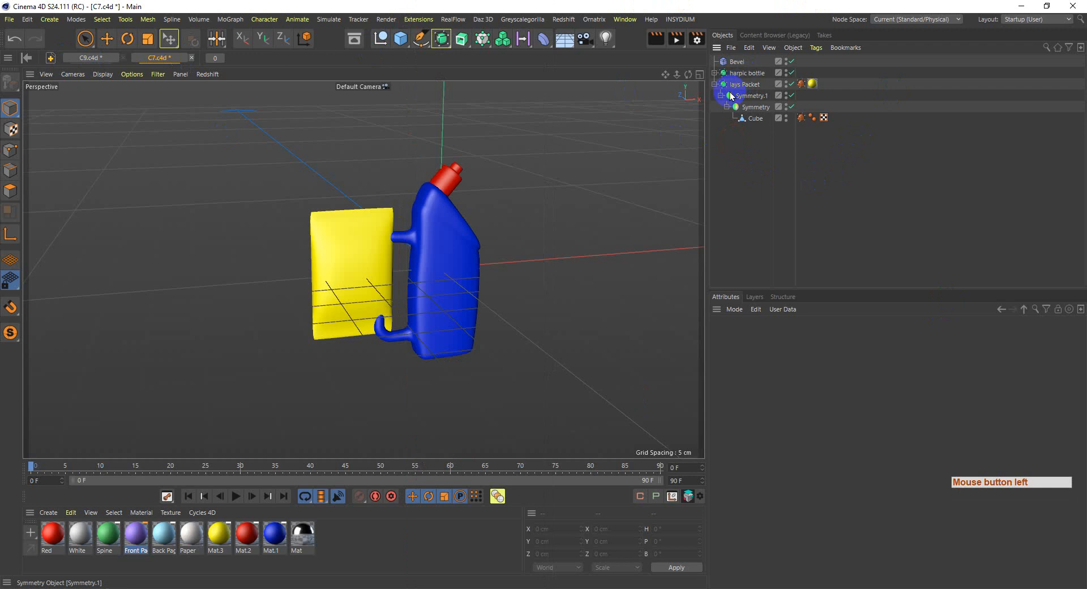
- Copy the harpic bottle from the C7.c4d project and paste it into the C9.c4d project
{"action": "left_click", "coordinate": [714, 84]}
{"action": "left_click", "coordinate": [745, 73]}
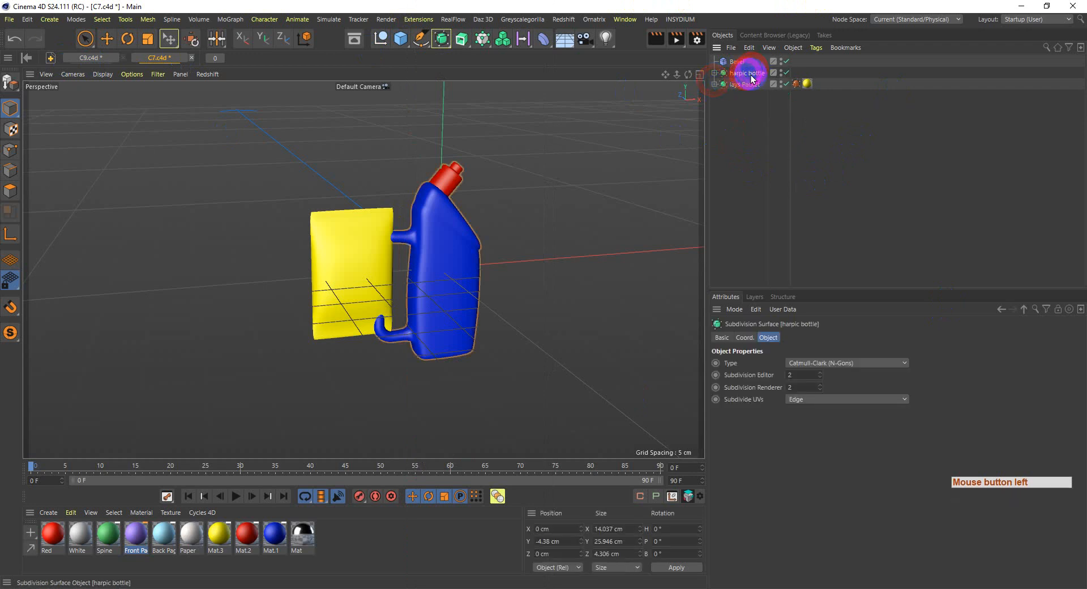
{"action": "key", "text": "ctrl+c"}
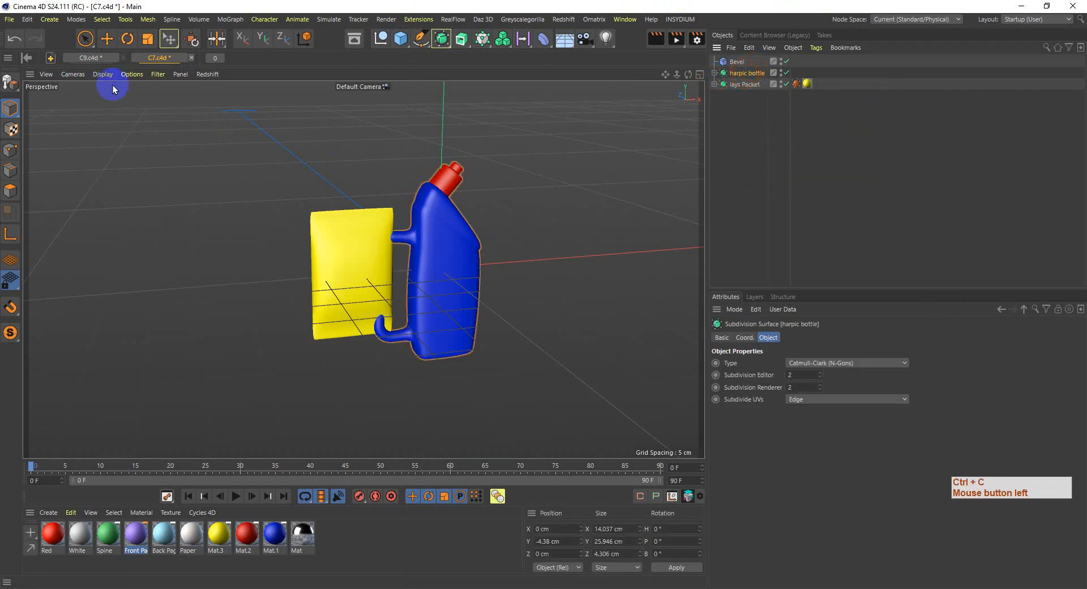
{"action": "left_click", "coordinate": [92, 59]}
{"action": "left_click", "coordinate": [93, 59]}
{"action": "left_click", "coordinate": [795, 176]}
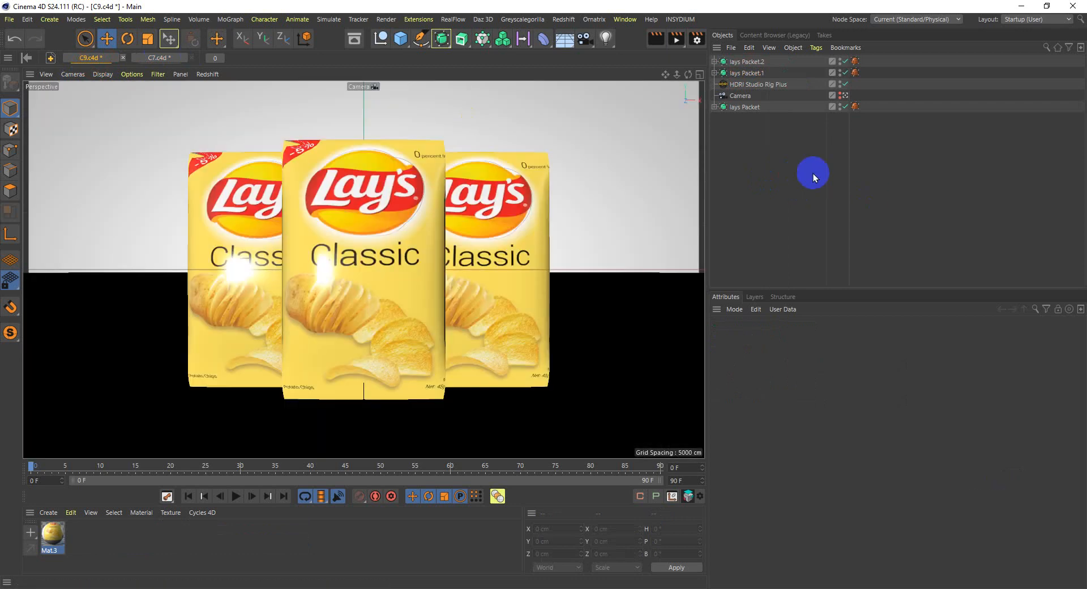
{"action": "left_click", "coordinate": [787, 163]}
{"action": "key", "text": "ctrl+v"}
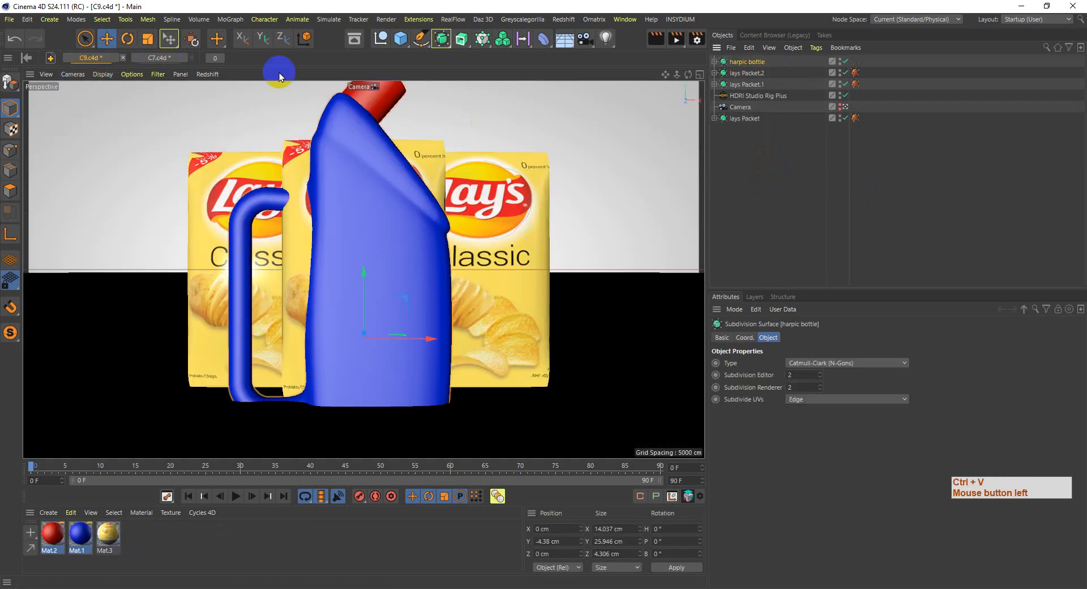
- Group the three Lay's packets under a null, hide it in editor and renderer, and move it to the end of the object hierarchy
{"action": "left_click", "coordinate": [753, 65]}
{"action": "scroll", "coordinate": [221, 311], "scroll_direction": "down", "scroll_amount": 3}
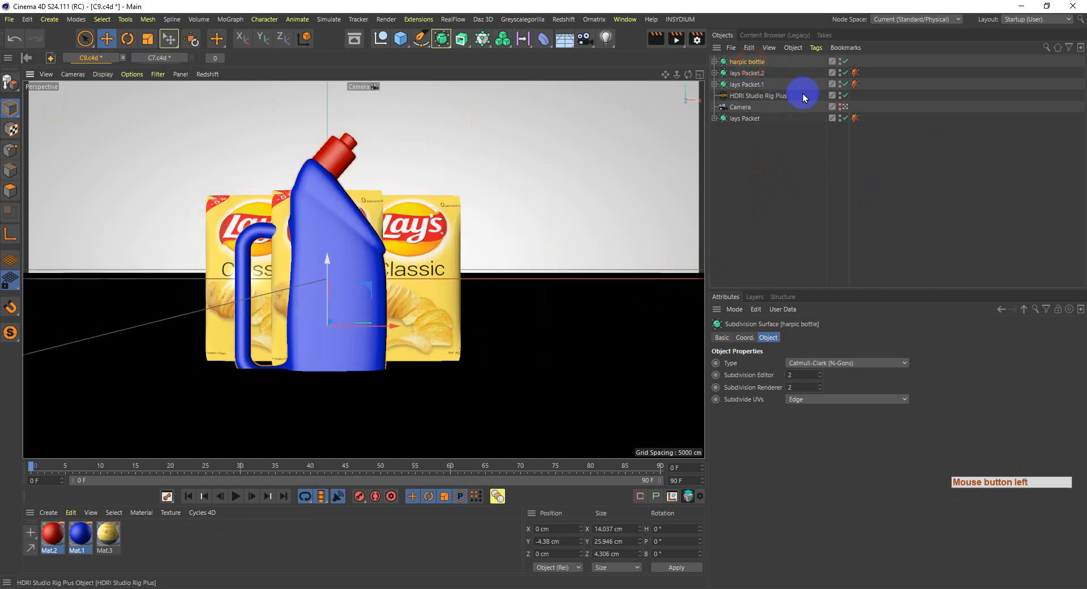
{"action": "left_click", "coordinate": [747, 73]}
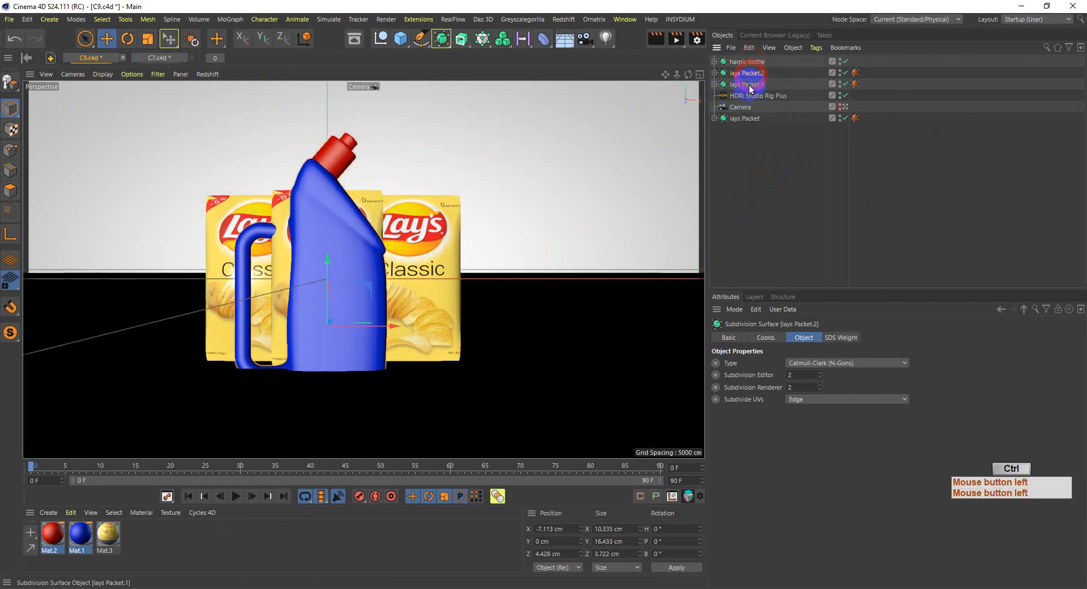
{"action": "left_click", "coordinate": [750, 86], "text": "ctrl"}
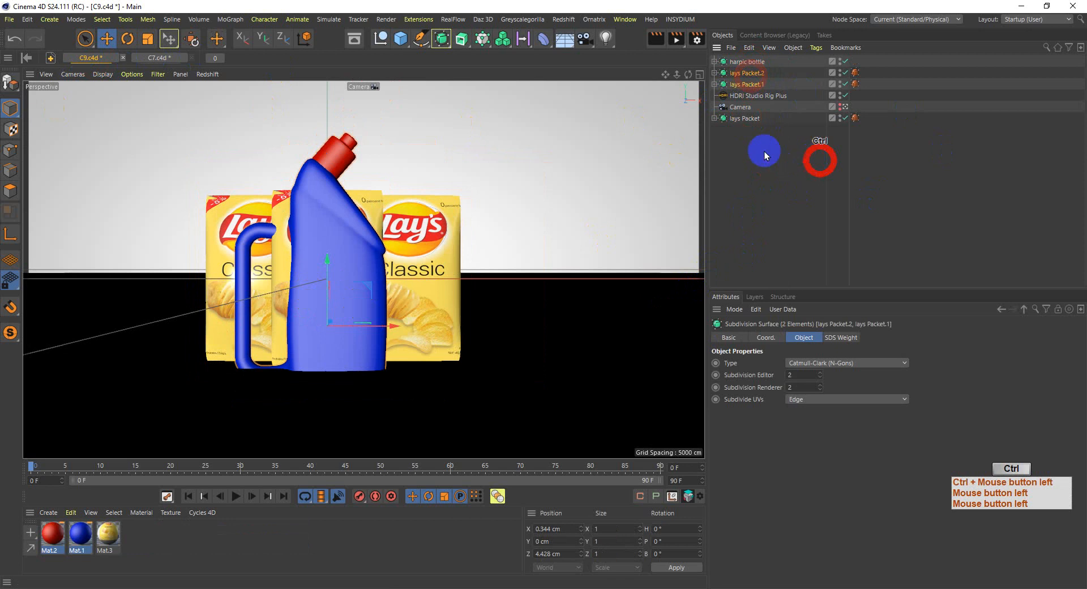
{"action": "left_click", "coordinate": [744, 118], "text": "ctrl"}
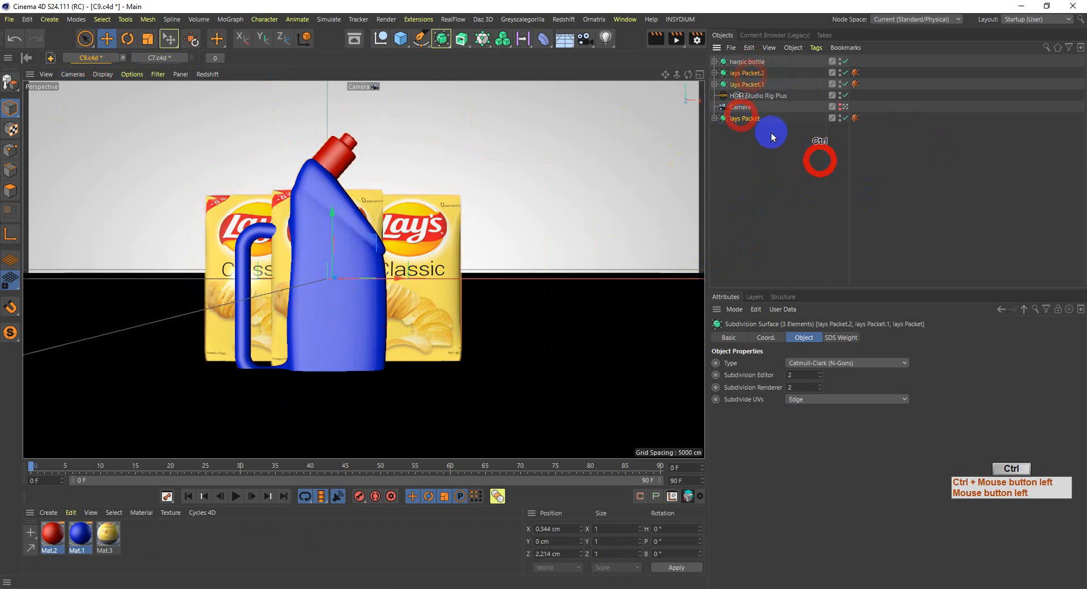
{"action": "key", "text": "alt+g"}
{"action": "left_click", "coordinate": [839, 73], "text": "alt"}
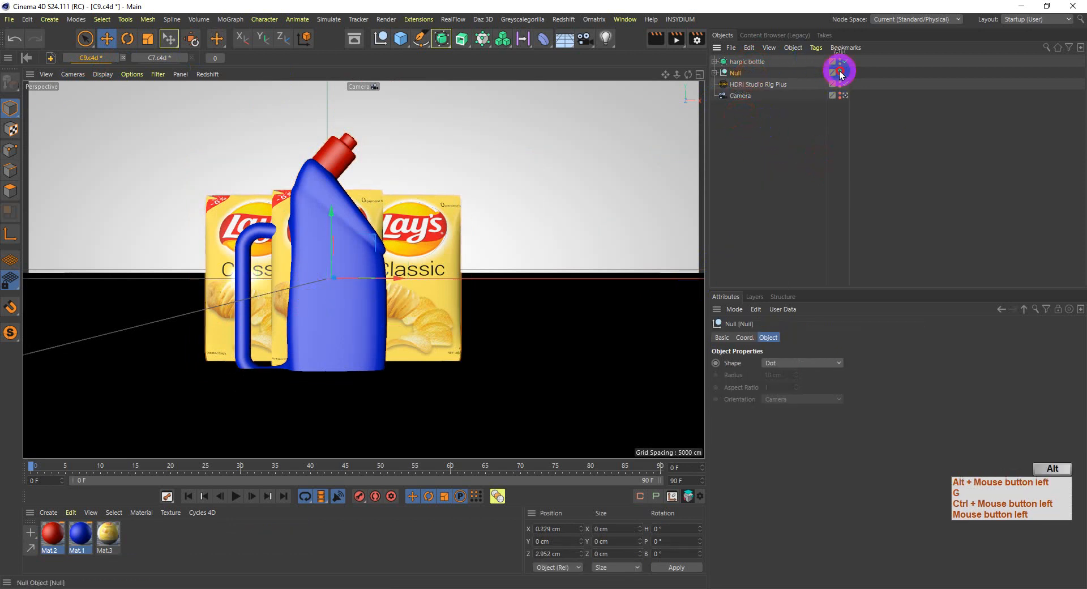
{"action": "left_click_drag", "start_coordinate": [737, 73], "coordinate": [745, 138]}
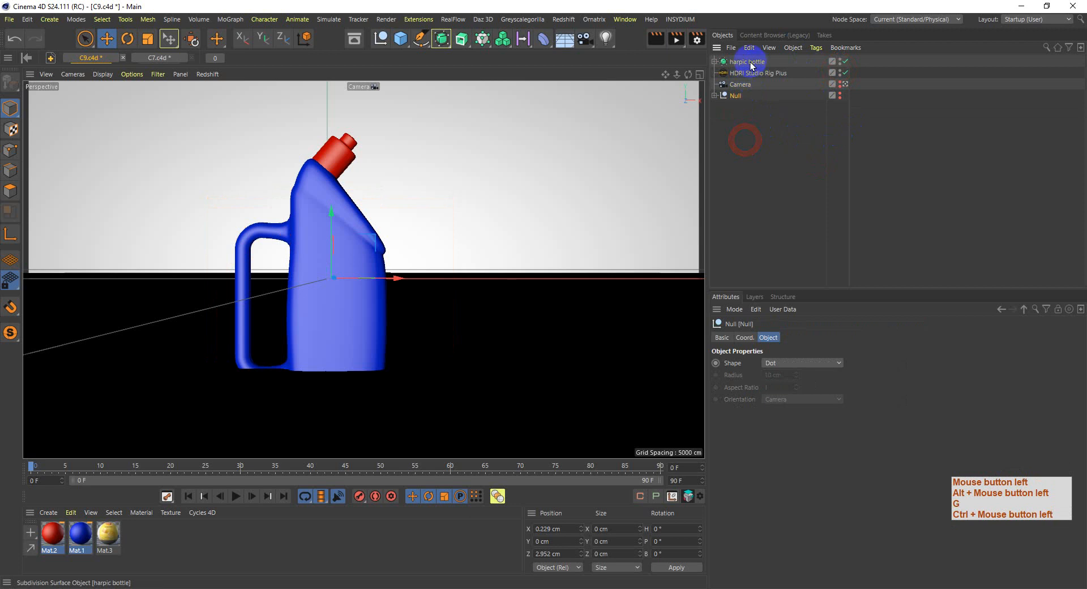
- Delete the HDRI Studio Rig Plus object and expand the harpic bottle hierarchy to reach its bottle mesh
{"action": "left_click", "coordinate": [773, 73]}
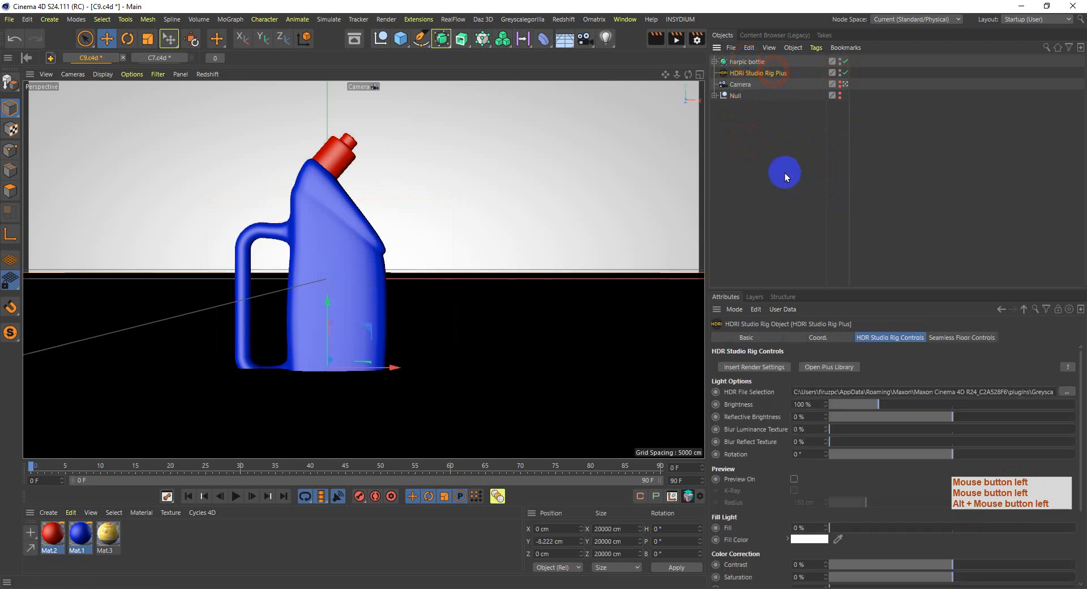
{"action": "key", "text": "Delete"}
{"action": "left_click", "coordinate": [748, 61]}
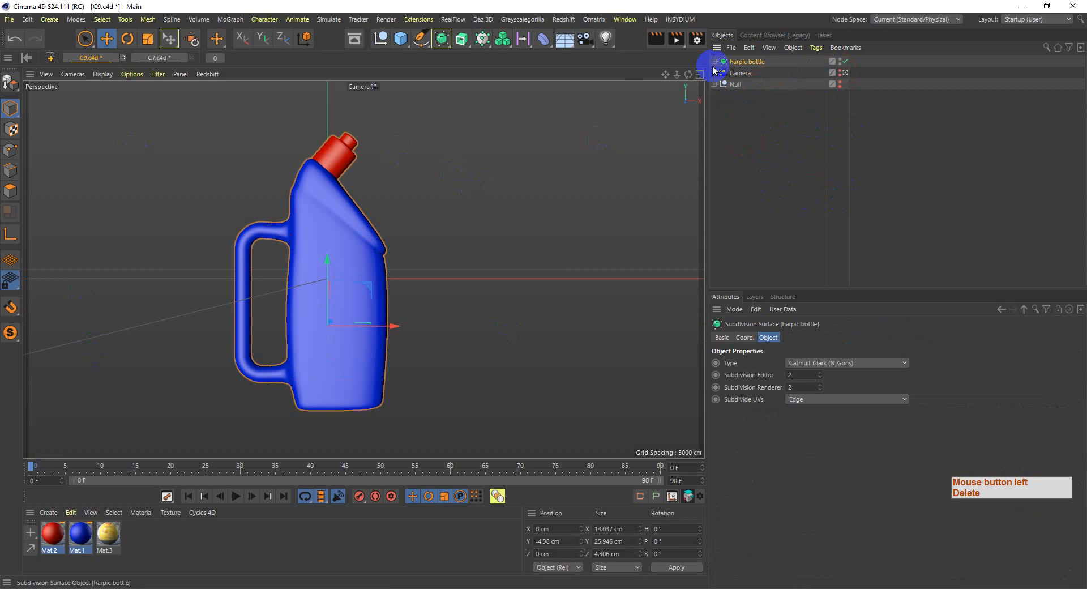
{"action": "left_click", "coordinate": [714, 62]}
{"action": "left_click", "coordinate": [720, 72]}
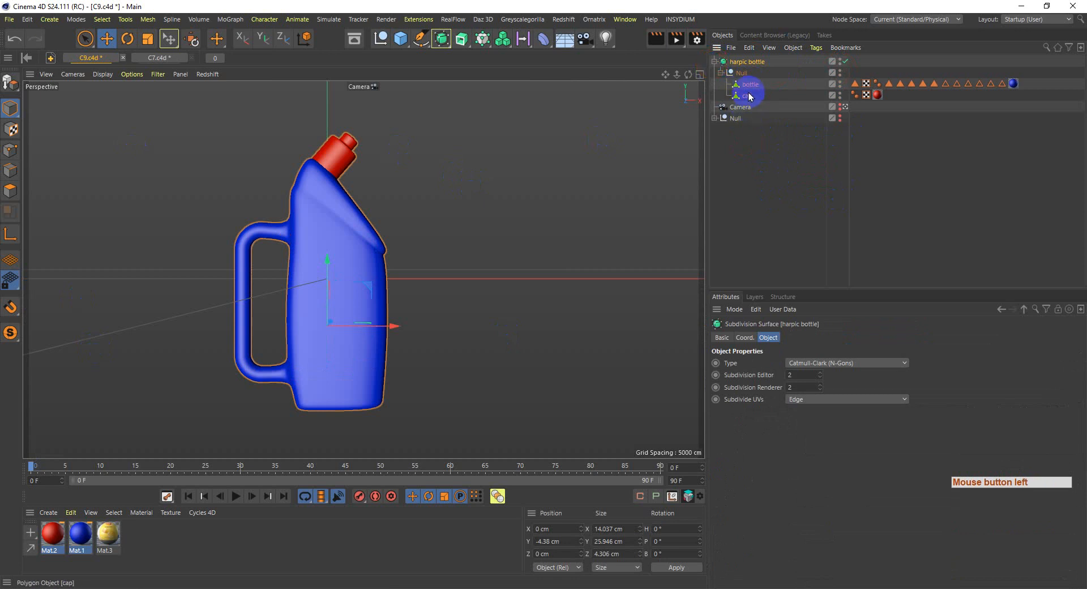
{"action": "left_click", "coordinate": [750, 85]}
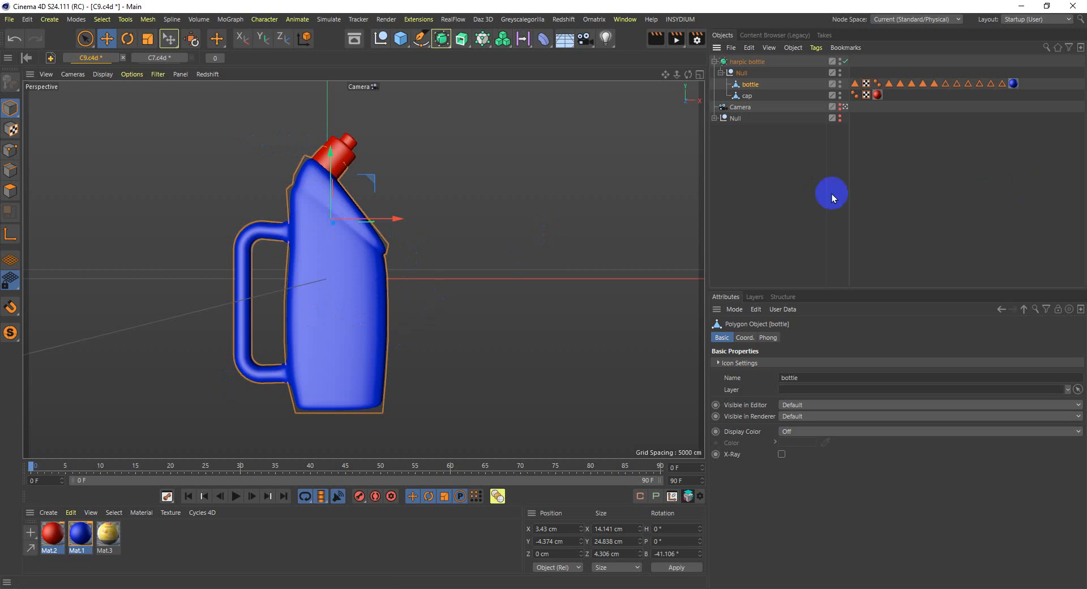
- Select the bottle mesh inside the harpic bottle and change to the BP - UV Edit layout
{"action": "left_click_drag", "start_coordinate": [410, 363], "coordinate": [357, 382], "text": "alt"}
{"action": "mouse_move", "coordinate": [369, 361]}
{"action": "middle_mouse_down", "text": "alt"}
{"action": "mouse_move", "coordinate": [378, 346]}
{"action": "mouse_move", "coordinate": [384, 368]}
{"action": "middle_mouse_up", "text": "alt"}
{"action": "left_click", "coordinate": [764, 154]}
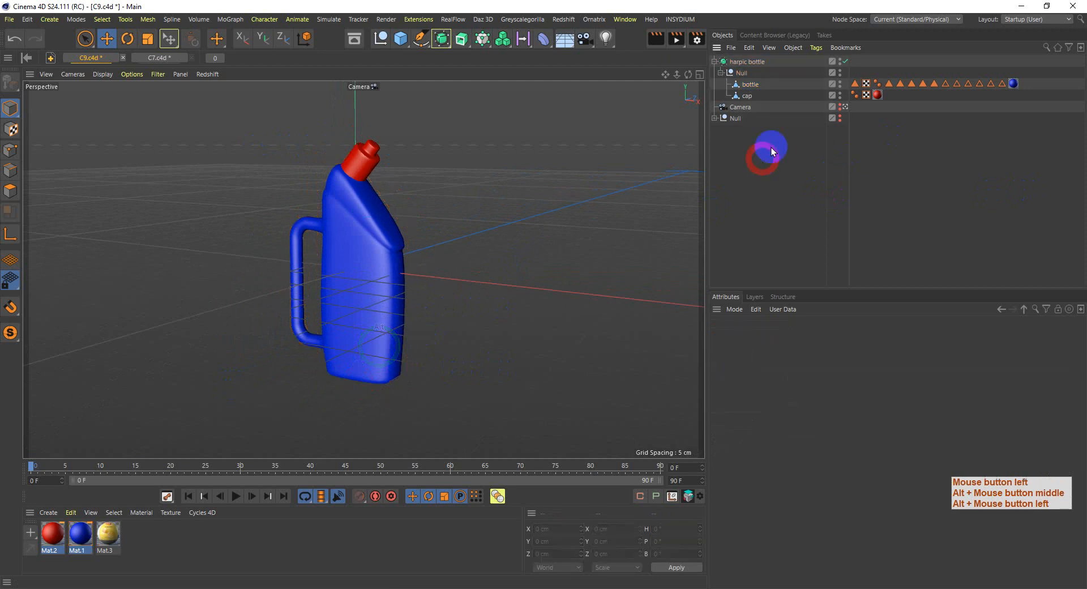
{"action": "left_click", "coordinate": [750, 85]}
{"action": "left_click", "coordinate": [1024, 20]}
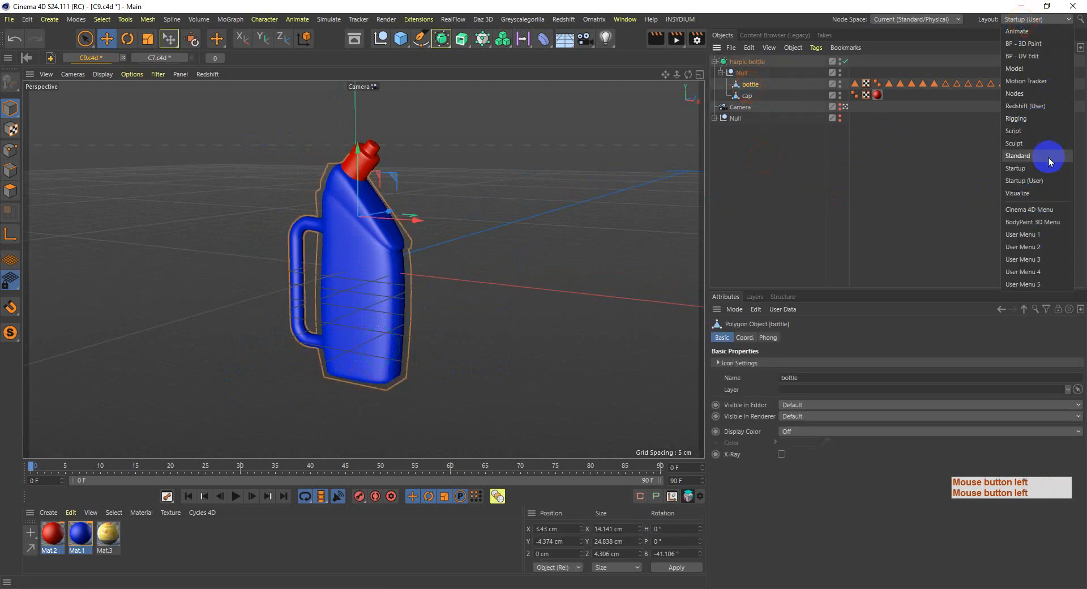
{"action": "left_click", "coordinate": [1044, 53]}
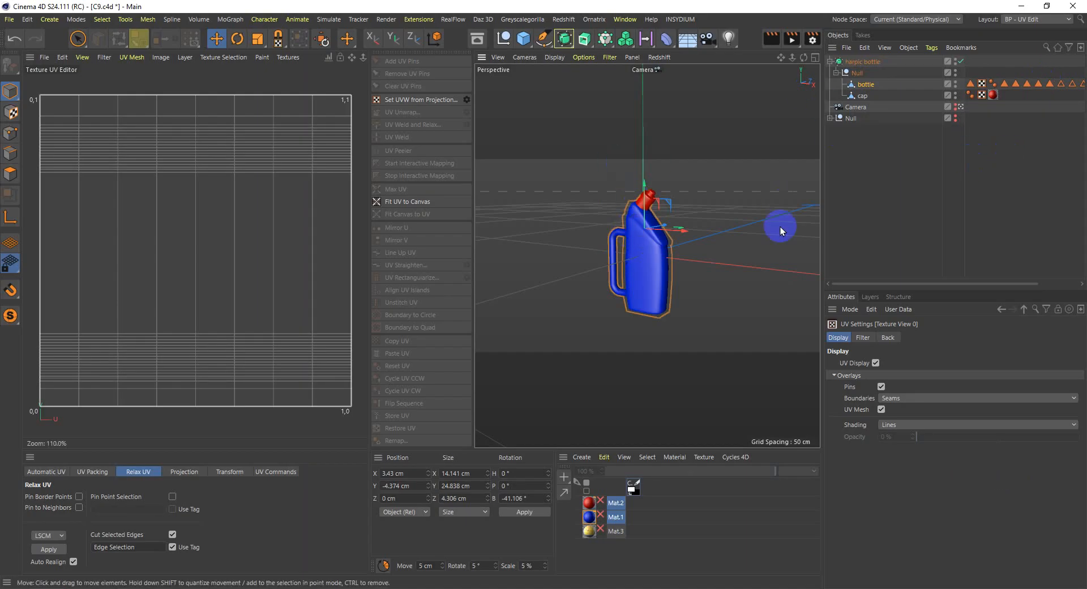
- Maximise the Front view in polygon mode and select all of the bottle mesh's polygons
{"action": "left_click", "coordinate": [10, 173]}
{"action": "middle_click", "coordinate": [681, 195]}
{"action": "middle_click", "coordinate": [727, 305]}
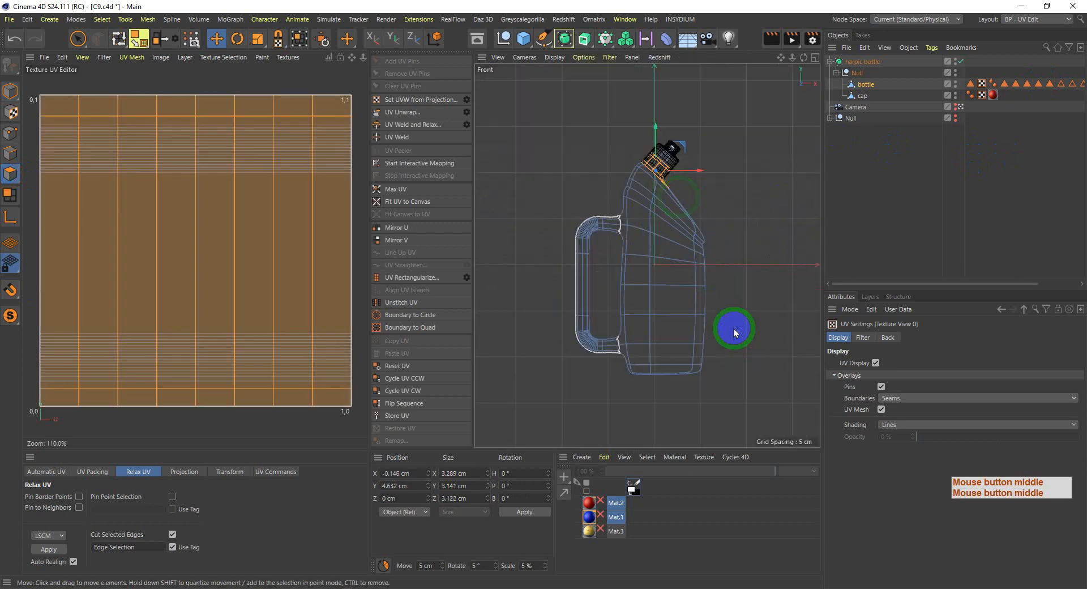
{"action": "key", "text": "ctrl+a"}
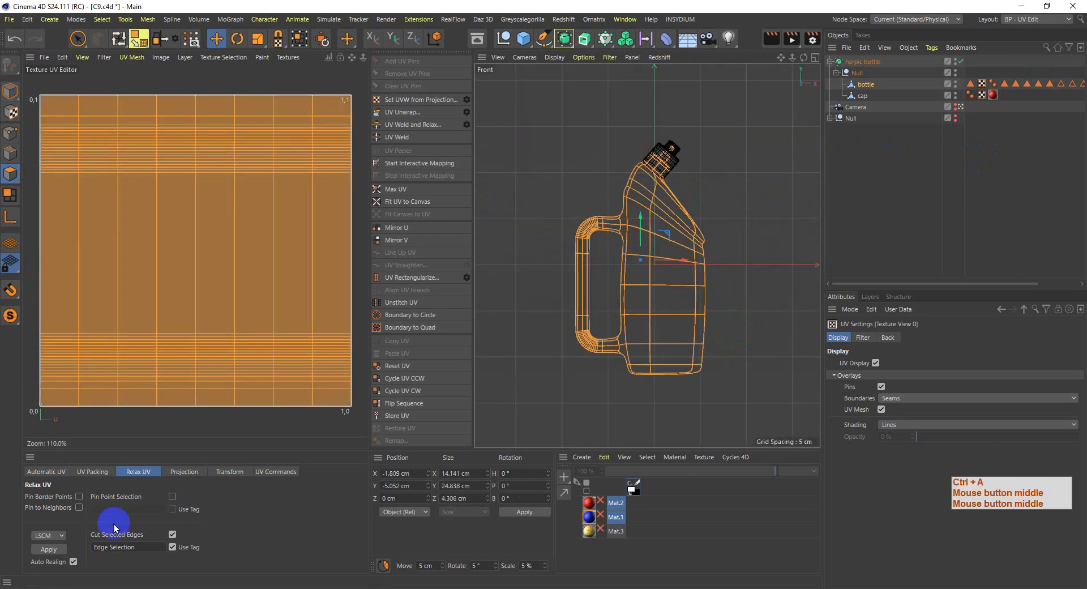
- Try the Sphere and Cubic 2 projections on the selected bottle polygons, and settle on the Box projection for their UVs
{"action": "left_click", "coordinate": [182, 471]}
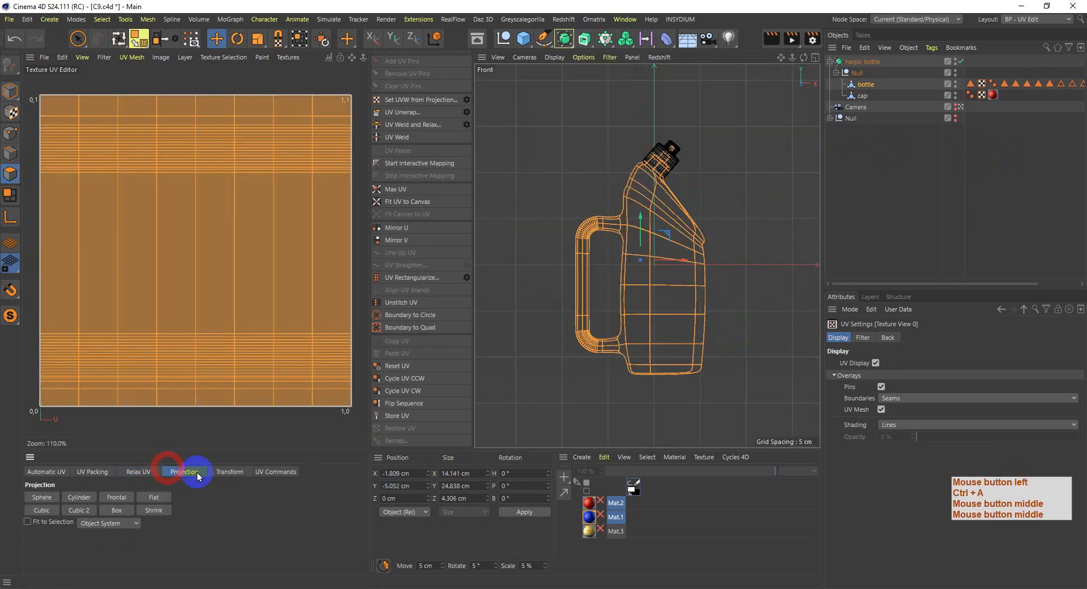
{"action": "left_click", "coordinate": [39, 498]}
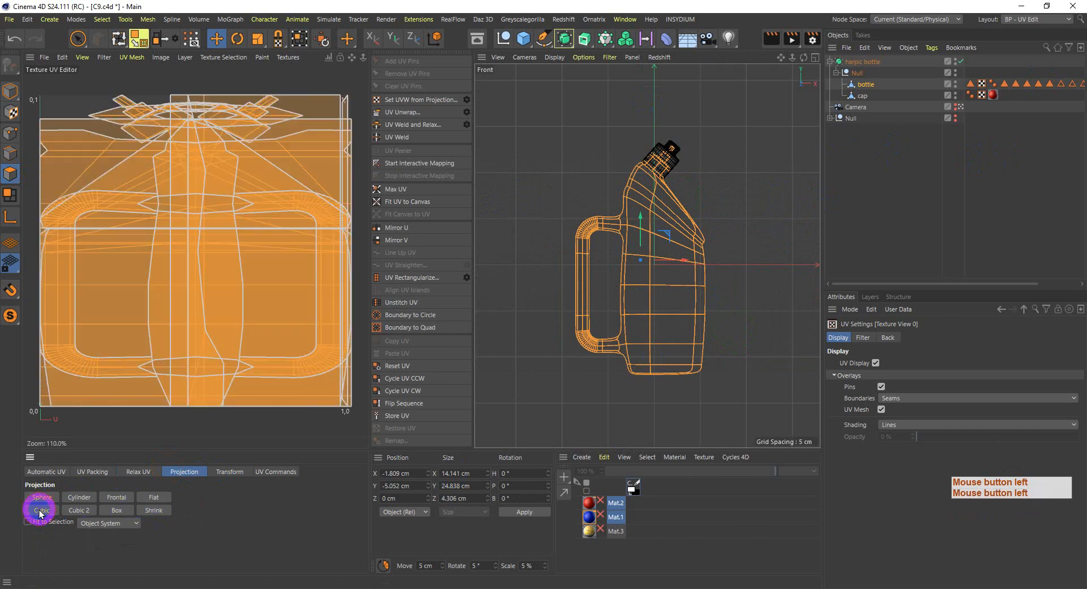
{"action": "left_click", "coordinate": [79, 510]}
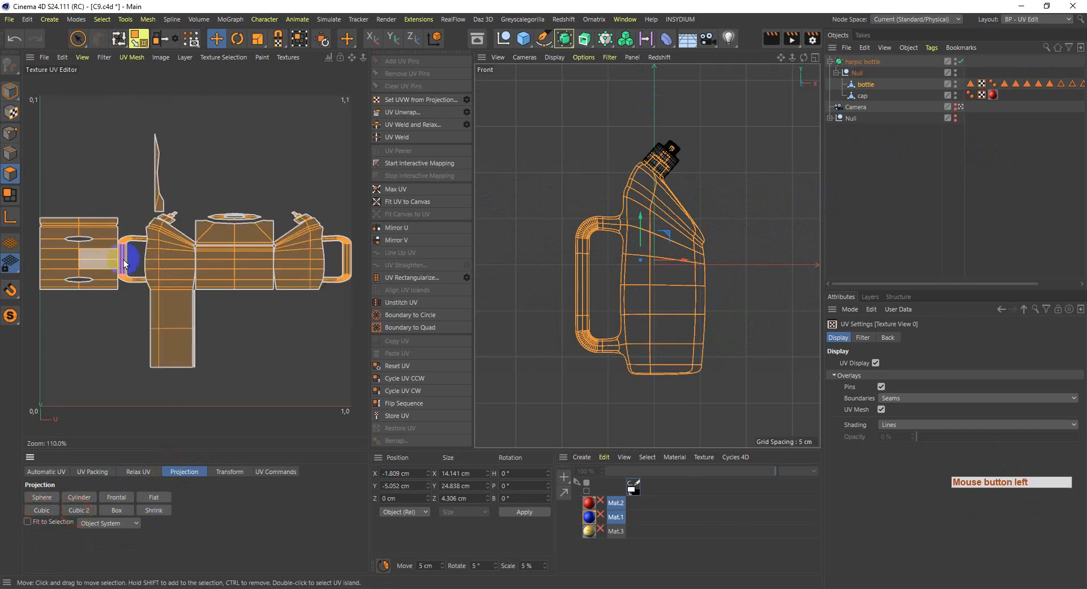
{"action": "left_click", "coordinate": [144, 311]}
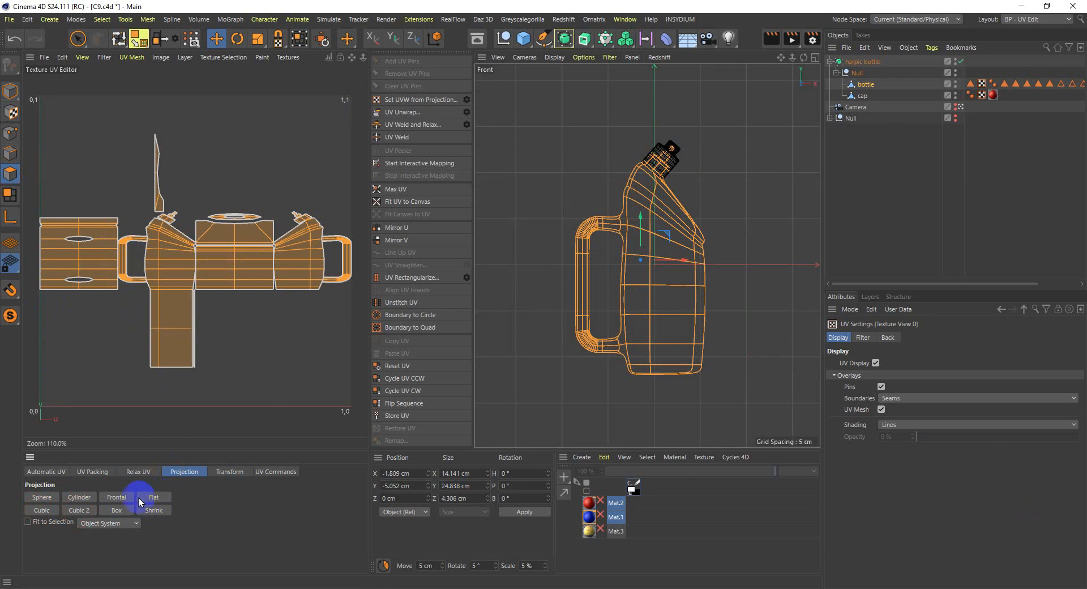
{"action": "left_click", "coordinate": [113, 509]}
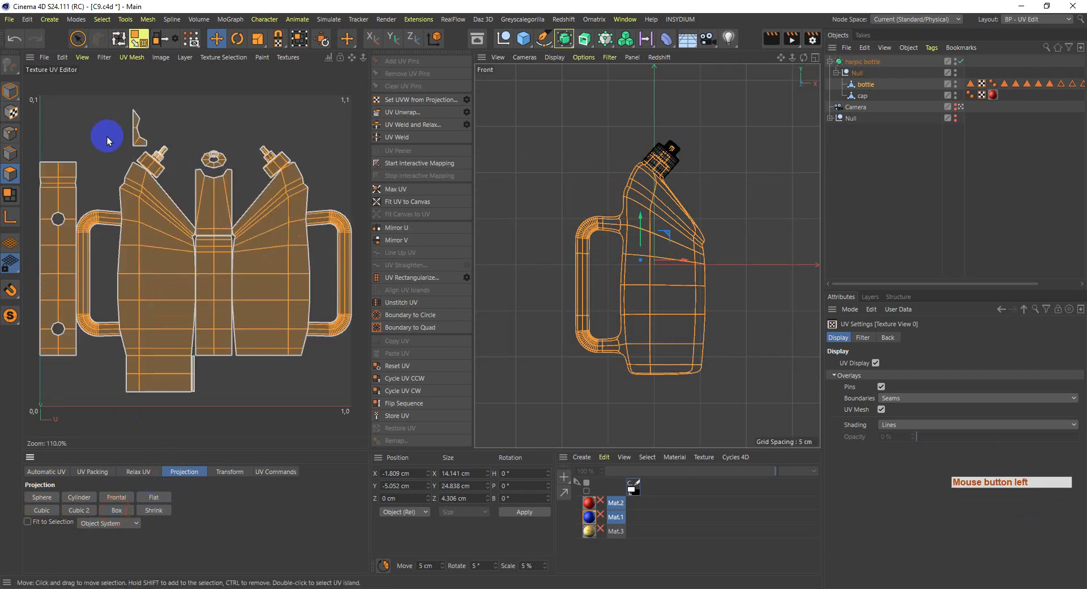
{"action": "left_click", "coordinate": [336, 200]}
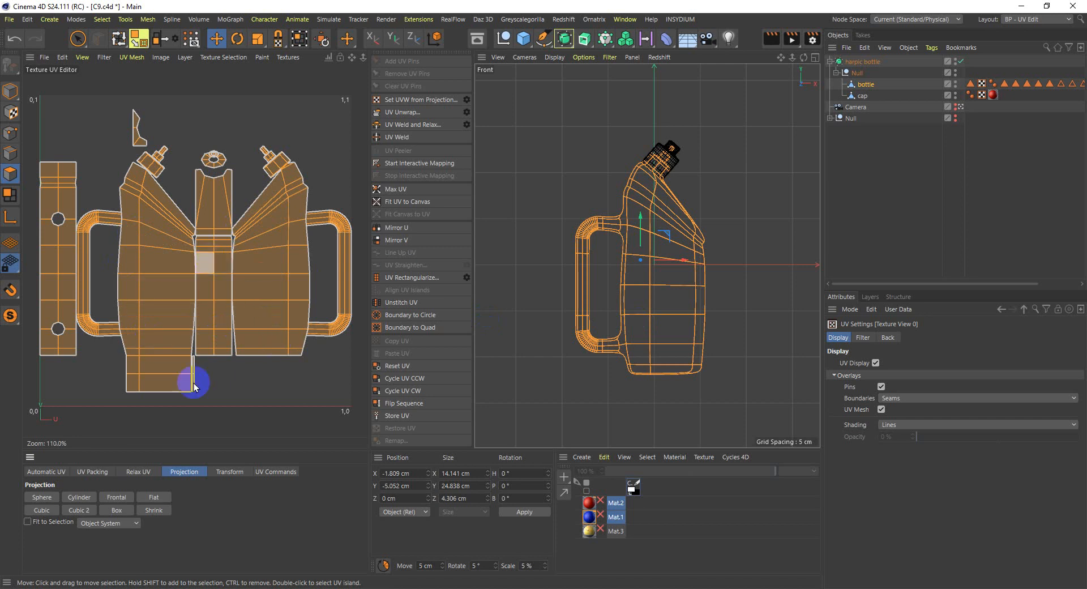
{"action": "left_click", "coordinate": [136, 472]}
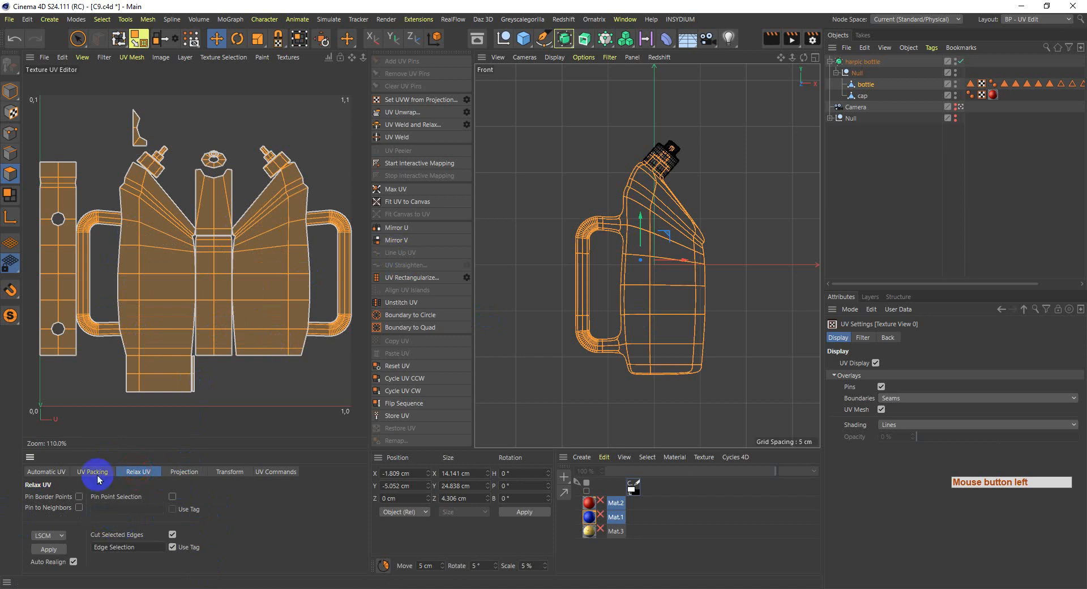
- Create a new 1024 x 1024 pixel RGB texture and add a UV mesh layer to it
{"action": "left_click", "coordinate": [43, 58]}
{"action": "left_click", "coordinate": [64, 78]}
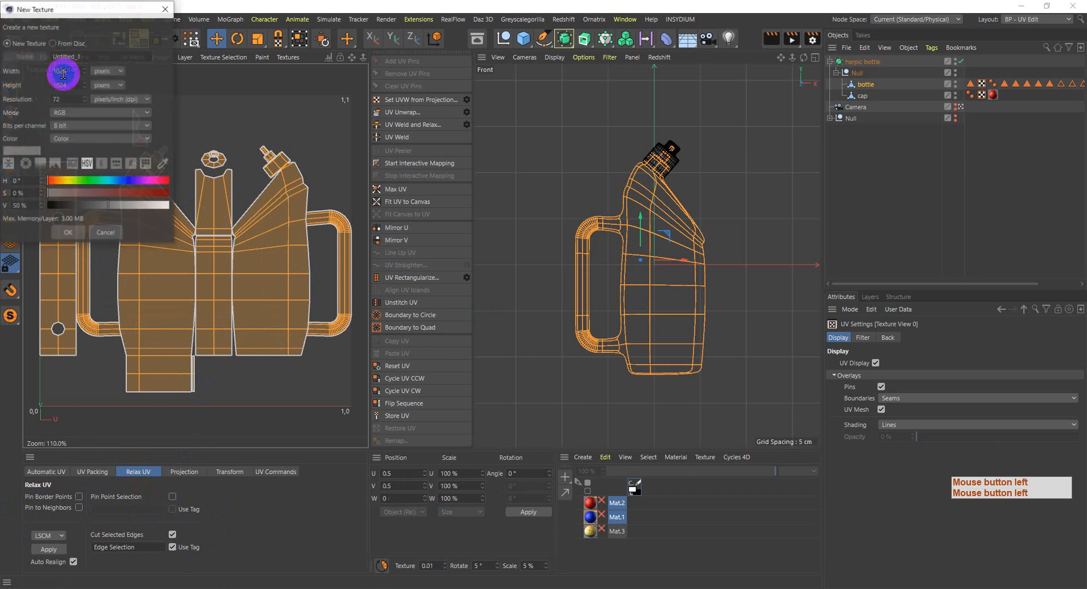
{"action": "left_click", "coordinate": [66, 234]}
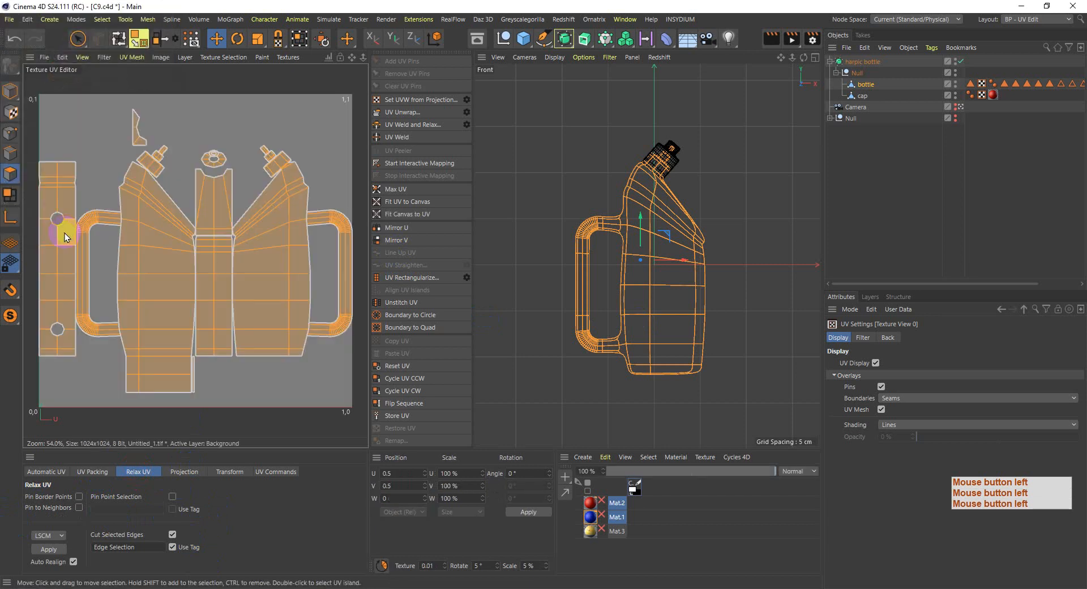
{"action": "left_click", "coordinate": [187, 58]}
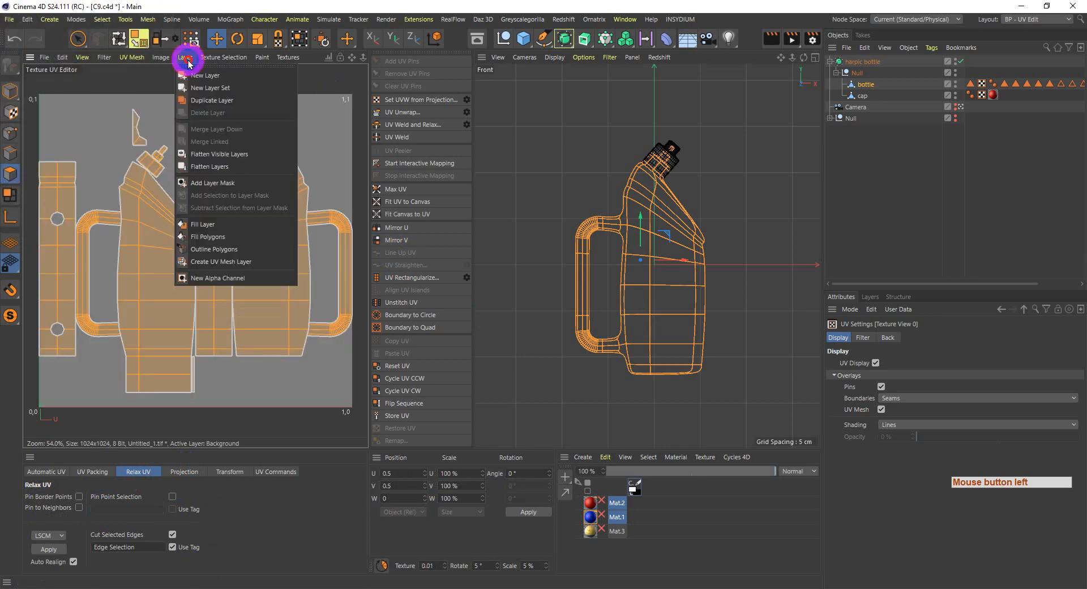
{"action": "left_click", "coordinate": [225, 261]}
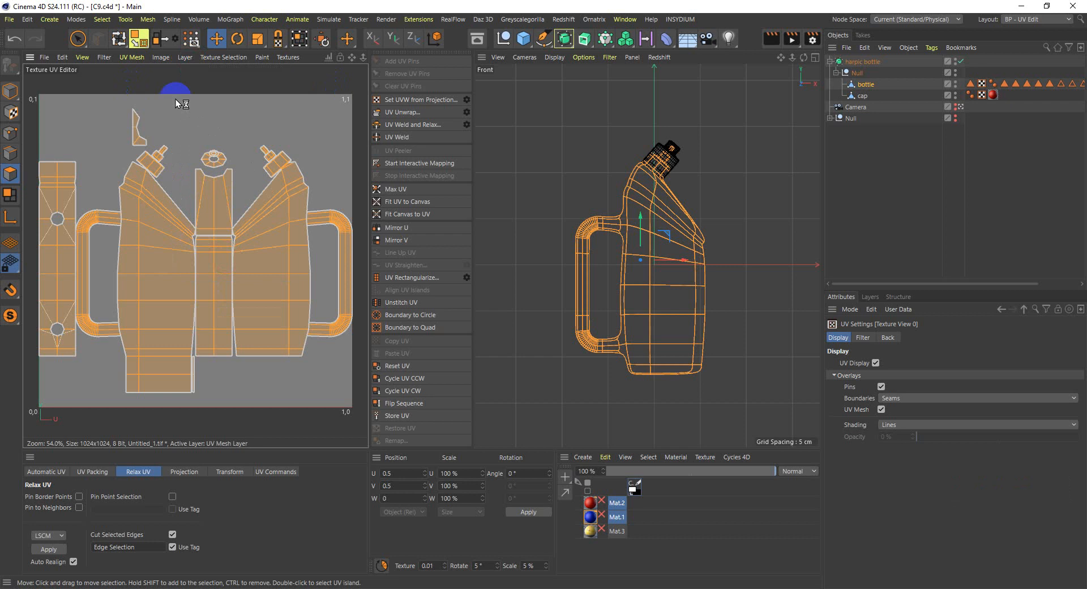
- Add a new texture layer and paint a white letter F on the front body island with the size 10 Brush
{"action": "left_click", "coordinate": [186, 57]}
{"action": "left_click", "coordinate": [227, 75]}
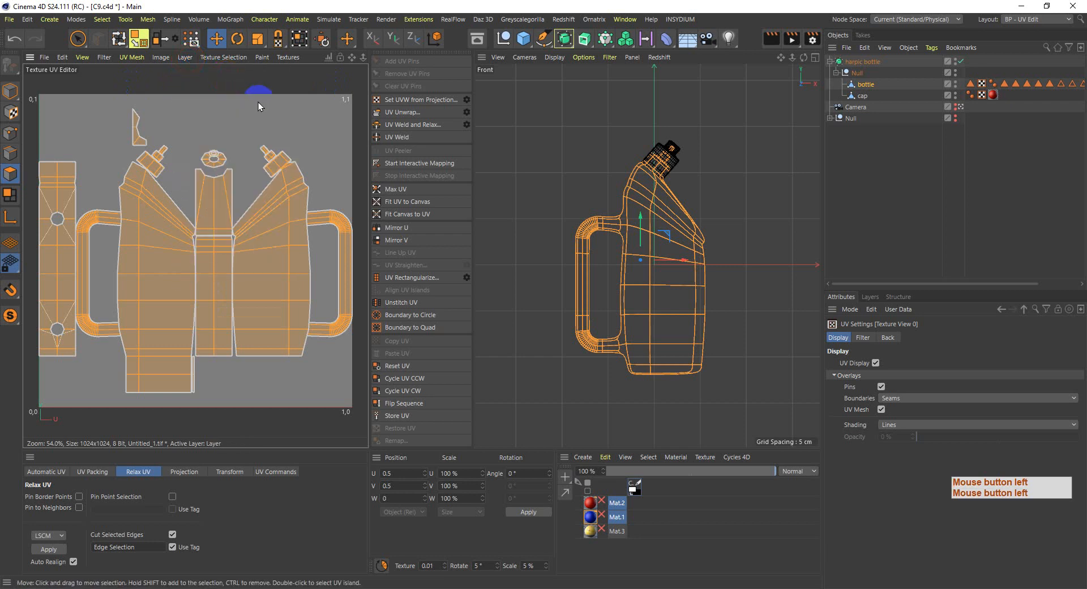
{"action": "left_click", "coordinate": [263, 264]}
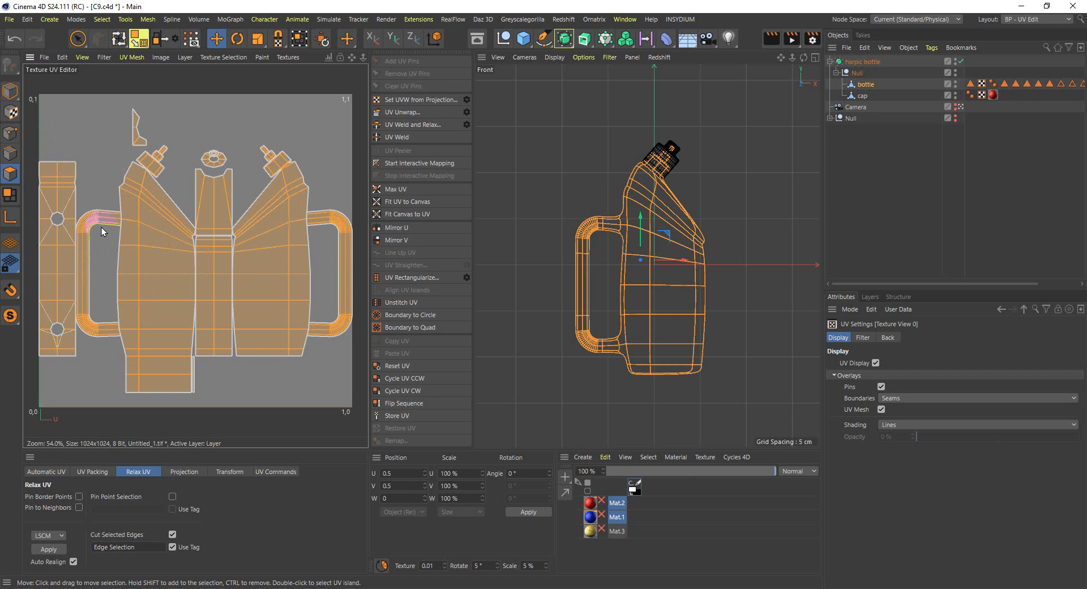
{"action": "left_click", "coordinate": [261, 57]}
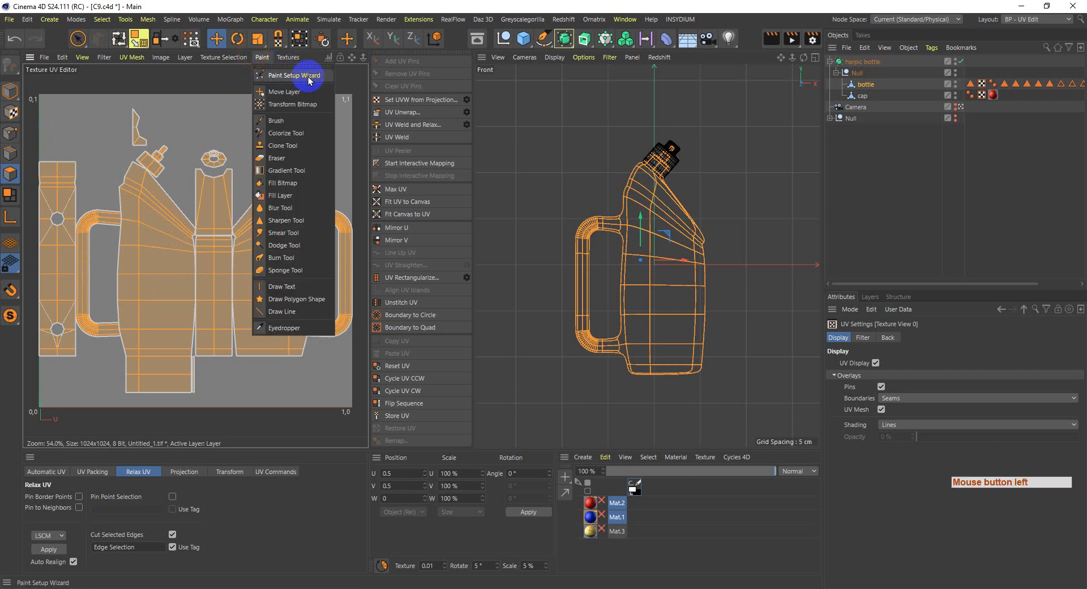
{"action": "left_click", "coordinate": [290, 121]}
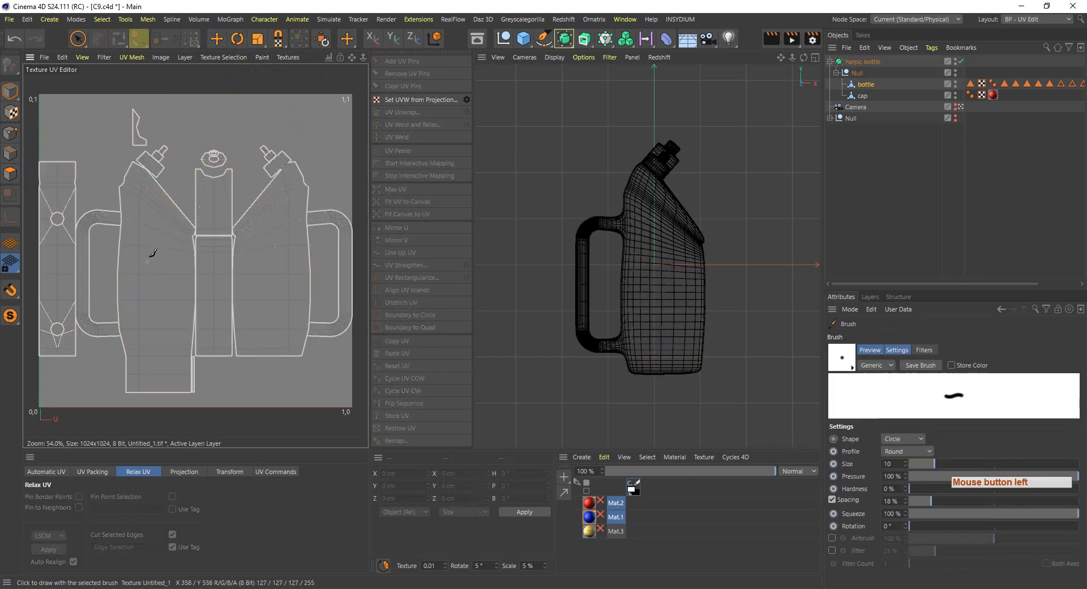
{"action": "left_click_drag", "start_coordinate": [138, 249], "coordinate": [149, 300]}
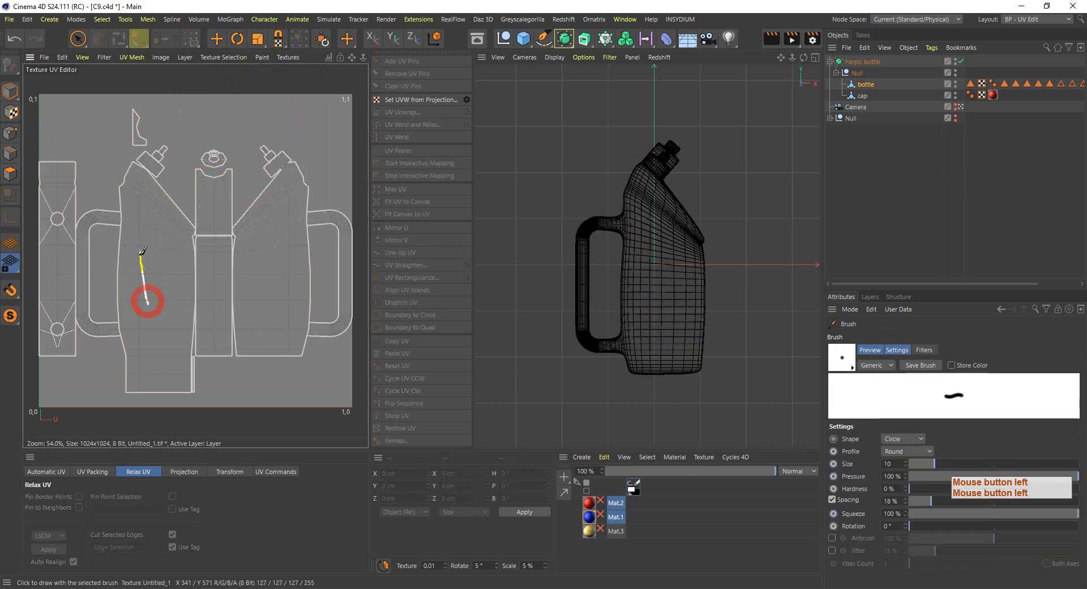
{"action": "left_click_drag", "start_coordinate": [152, 253], "coordinate": [168, 272]}
- Check the bottle's side in the perspective view and paint a white letter B on the back body island
{"action": "middle_click", "coordinate": [621, 263]}
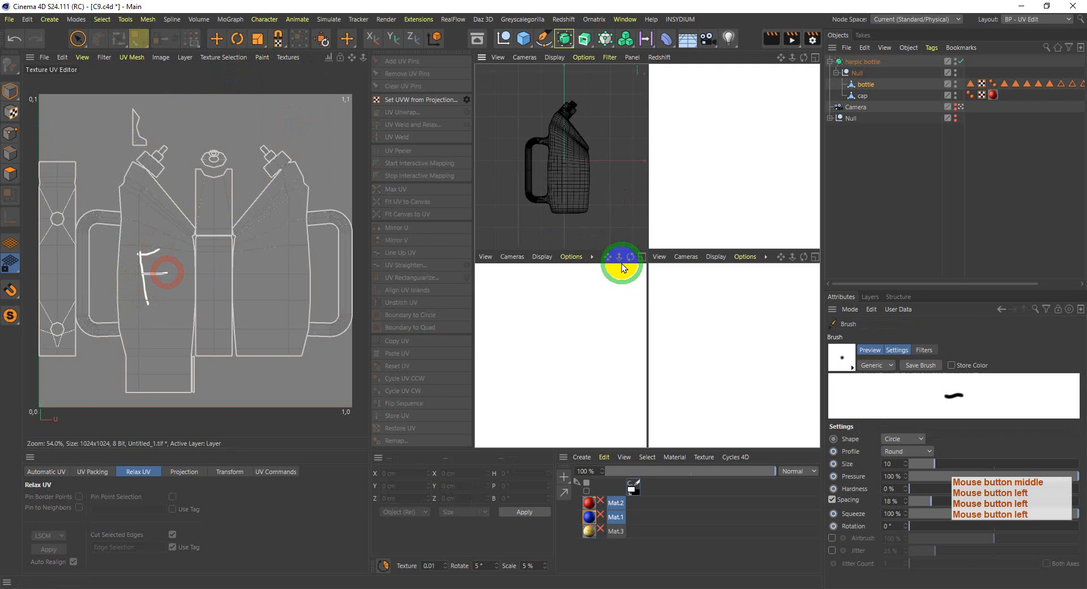
{"action": "middle_click", "coordinate": [577, 180]}
{"action": "left_click_drag", "start_coordinate": [710, 293], "coordinate": [549, 300], "text": "alt"}
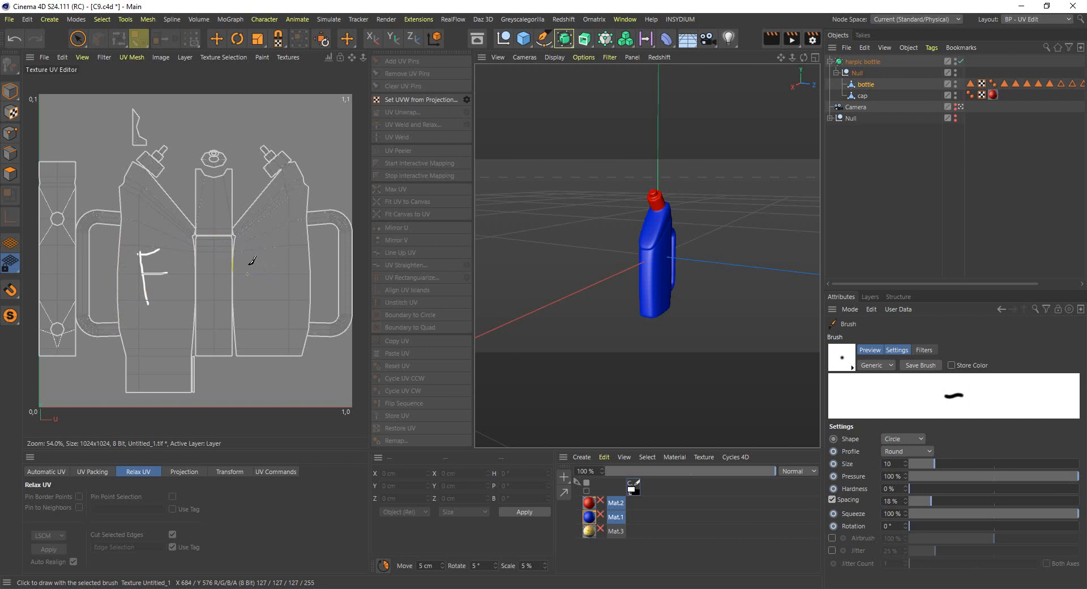
{"action": "mouse_move", "coordinate": [250, 254]}
{"action": "left_mouse_down"}
{"action": "mouse_move", "coordinate": [262, 282]}
{"action": "mouse_move", "coordinate": [253, 253]}
{"action": "mouse_move", "coordinate": [267, 261]}
{"action": "mouse_move", "coordinate": [262, 283]}
{"action": "left_mouse_up"}
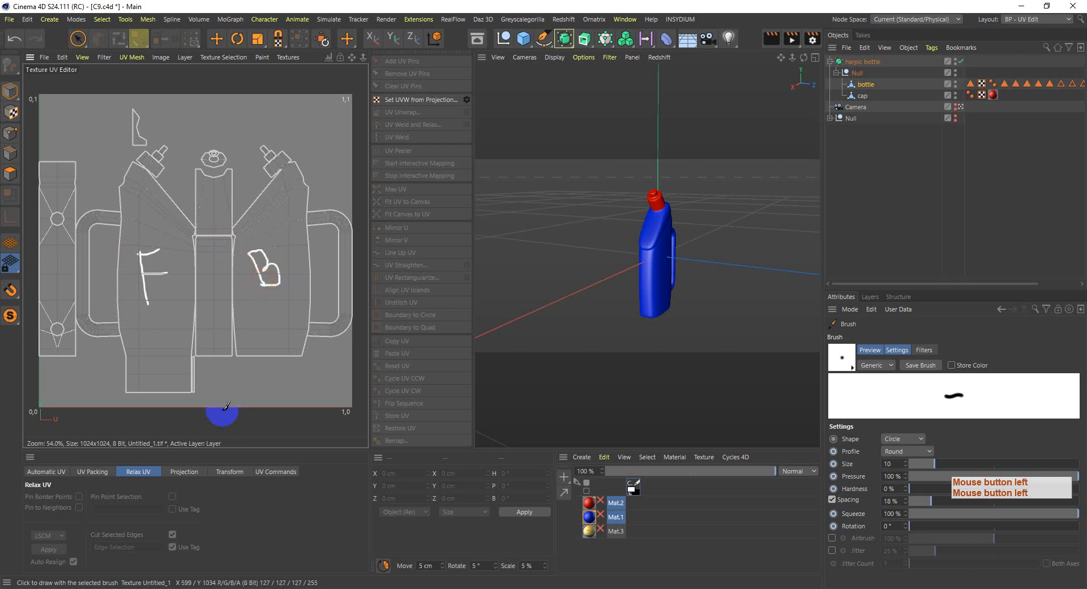
- Save the marked UV texture in PSD (*.psd) format
{"action": "left_click", "coordinate": [44, 58]}
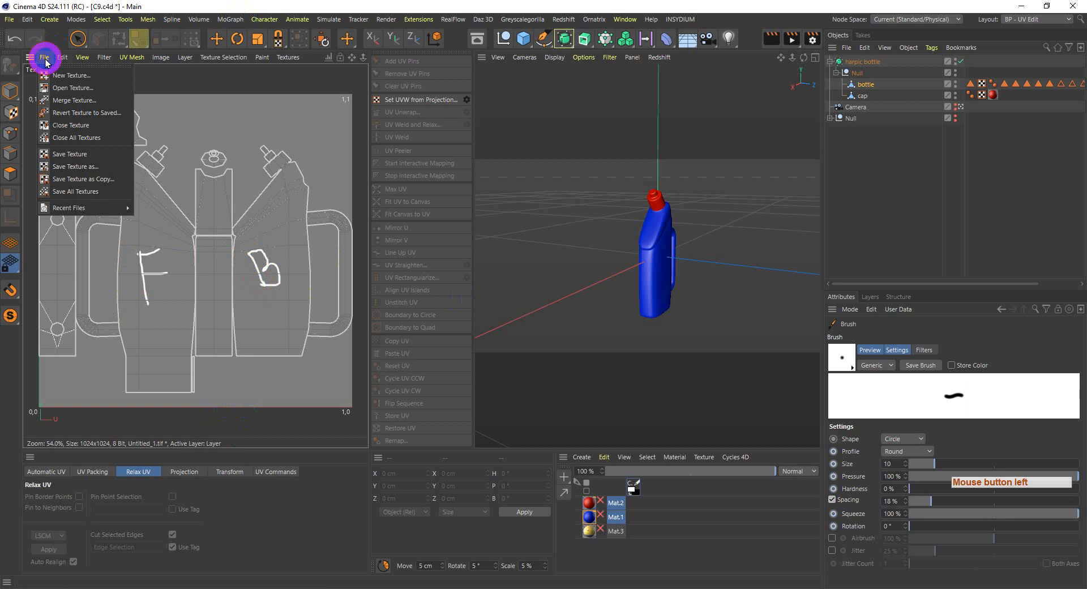
{"action": "left_click", "coordinate": [91, 180]}
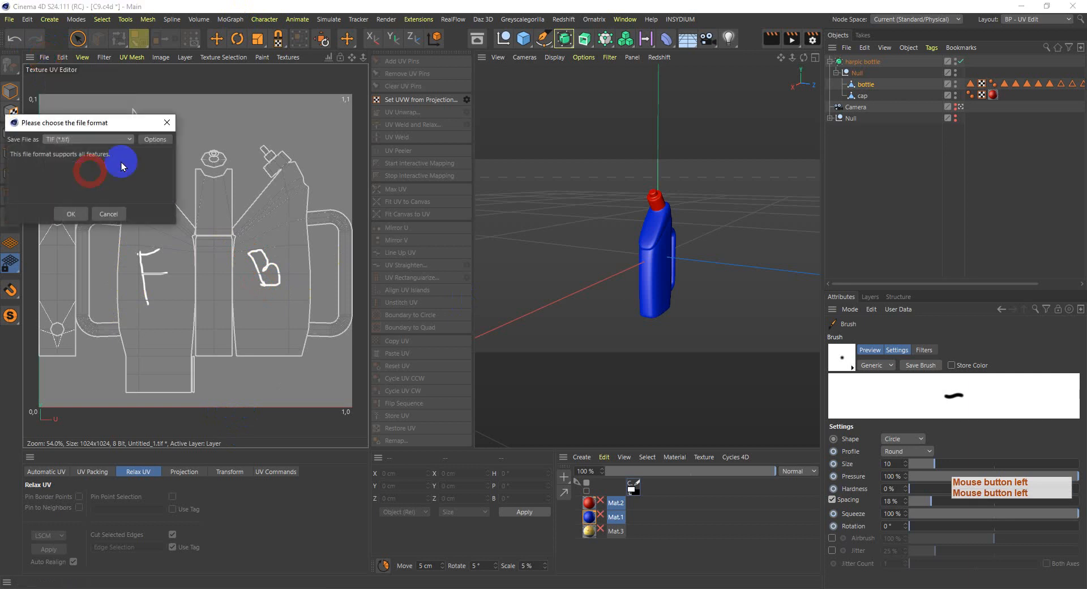
{"action": "left_click", "coordinate": [94, 139]}
{"action": "left_click", "coordinate": [102, 163]}
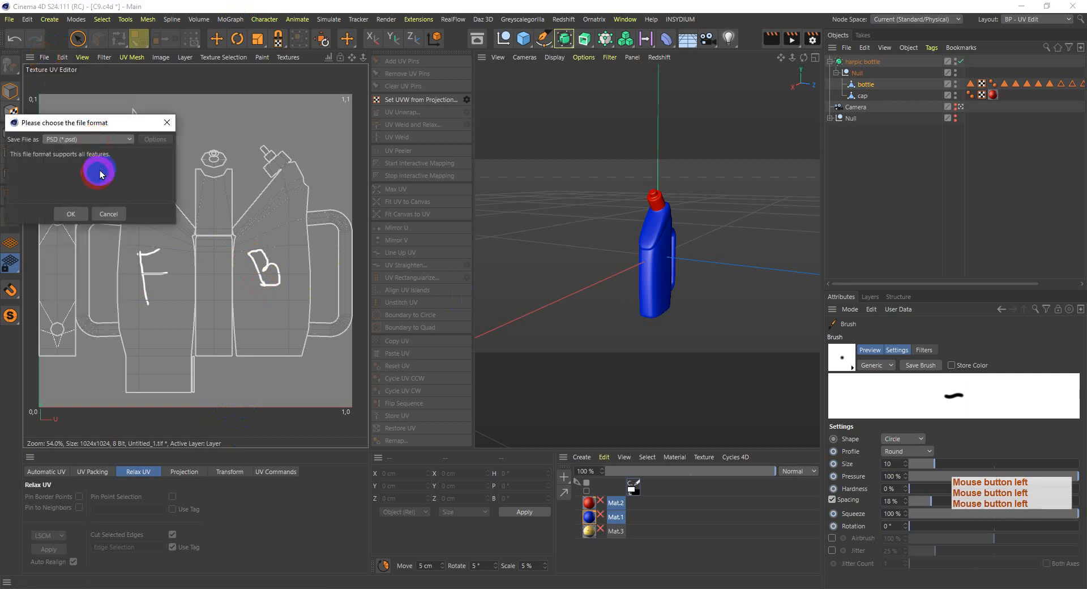
- Save the UV texture in PSD format as "harpic pack" in the 052402 All Class Videos folder
{"action": "left_click", "coordinate": [71, 216]}
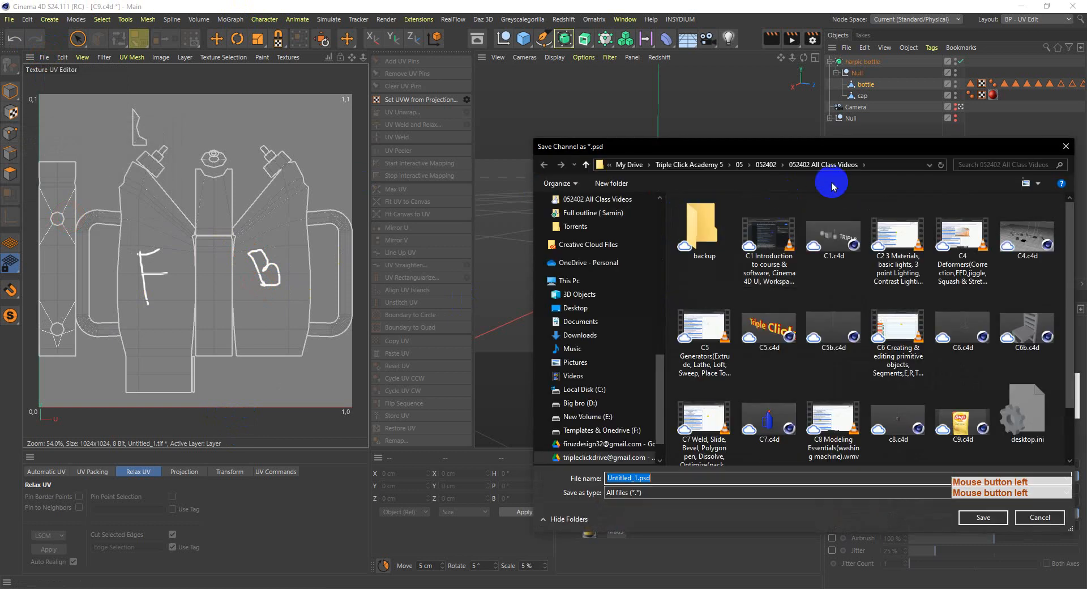
{"action": "left_click", "coordinate": [702, 475]}
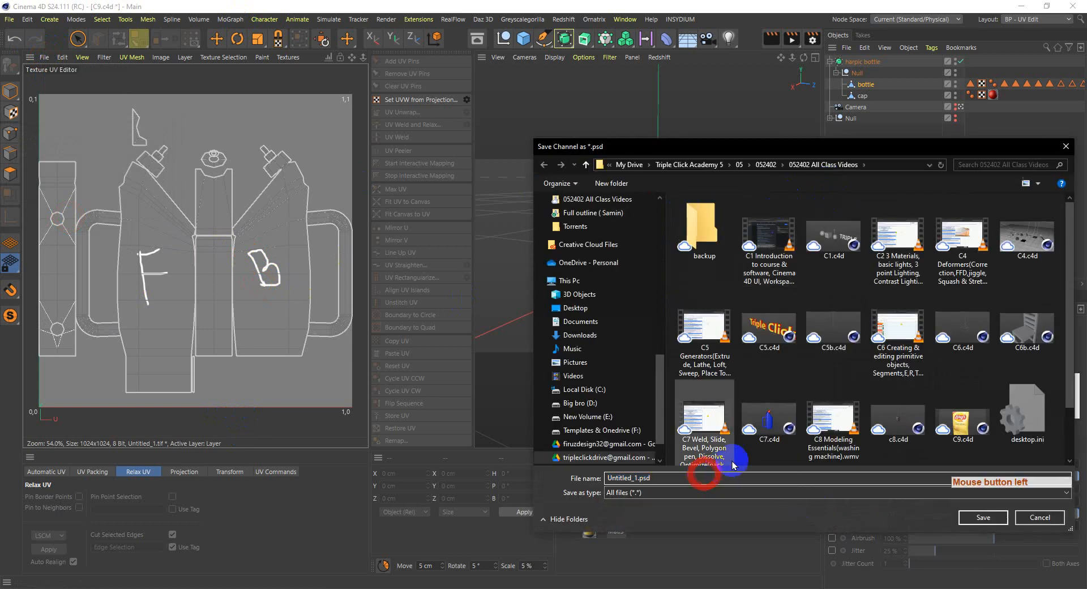
{"action": "key", "text": "ctrl+a"}
{"action": "type", "text": "harpic "}
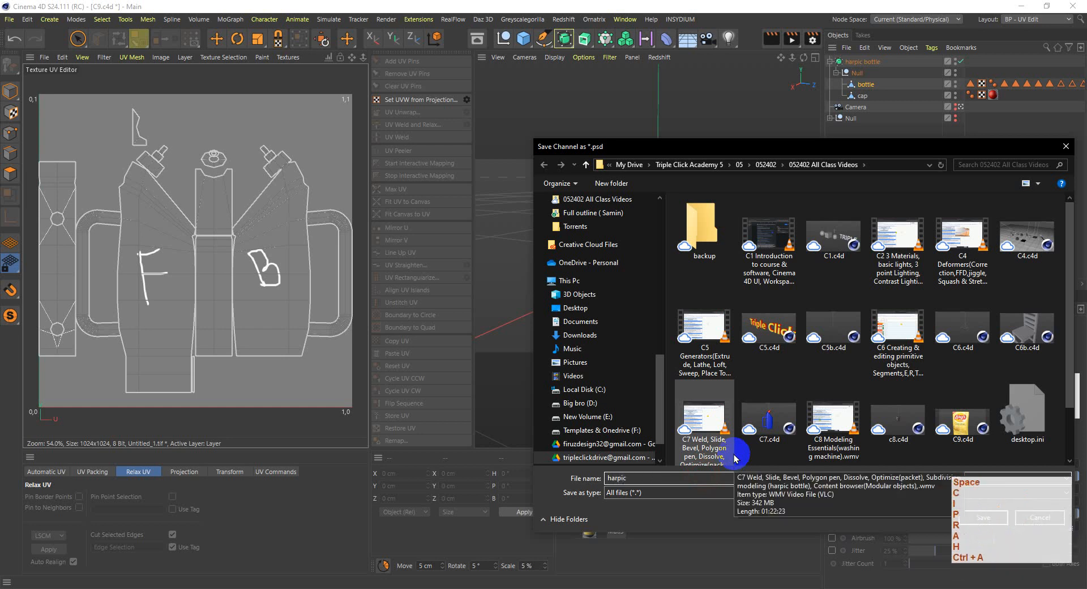
{"action": "type", "text": "pack"}
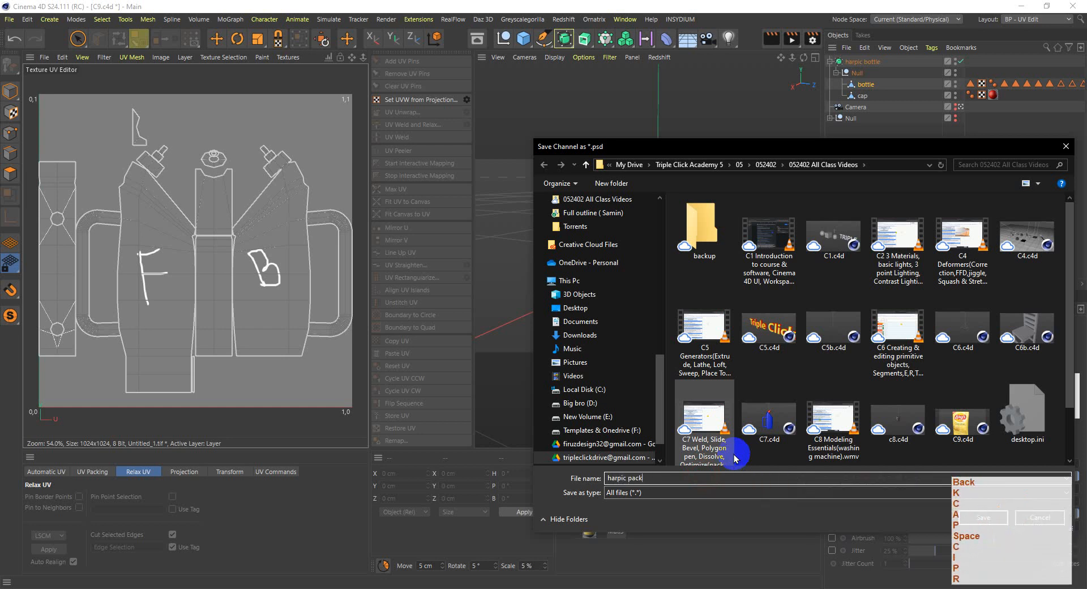
{"action": "key", "text": "Return"}
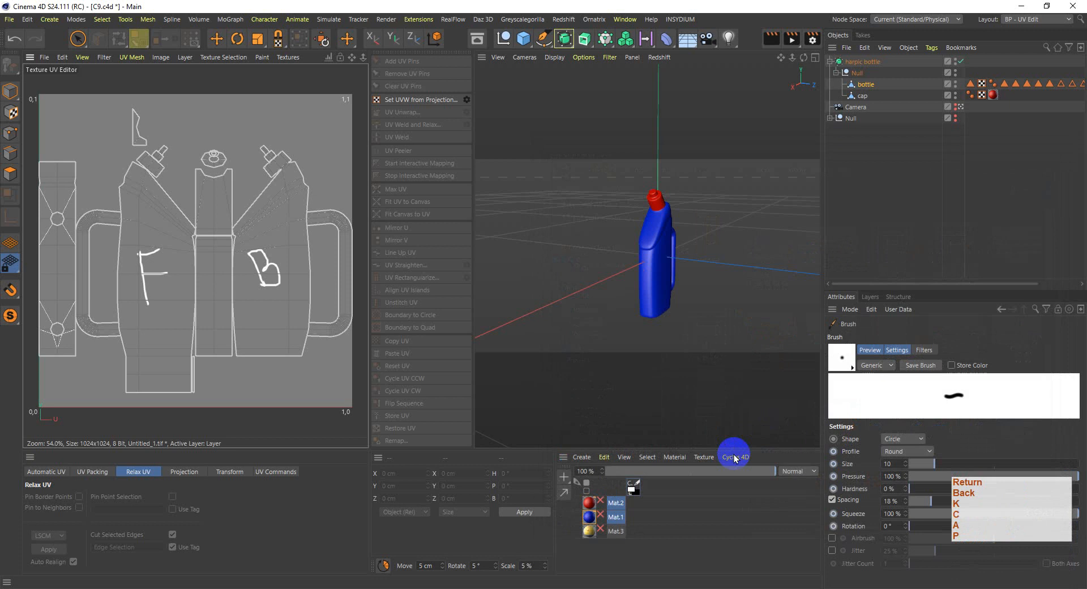
- Open harpic pack.psd from the 052402 All Class Videos folder in Photoshop
{"action": "left_click", "coordinate": [287, 587]}
{"action": "left_click", "coordinate": [372, 545]}
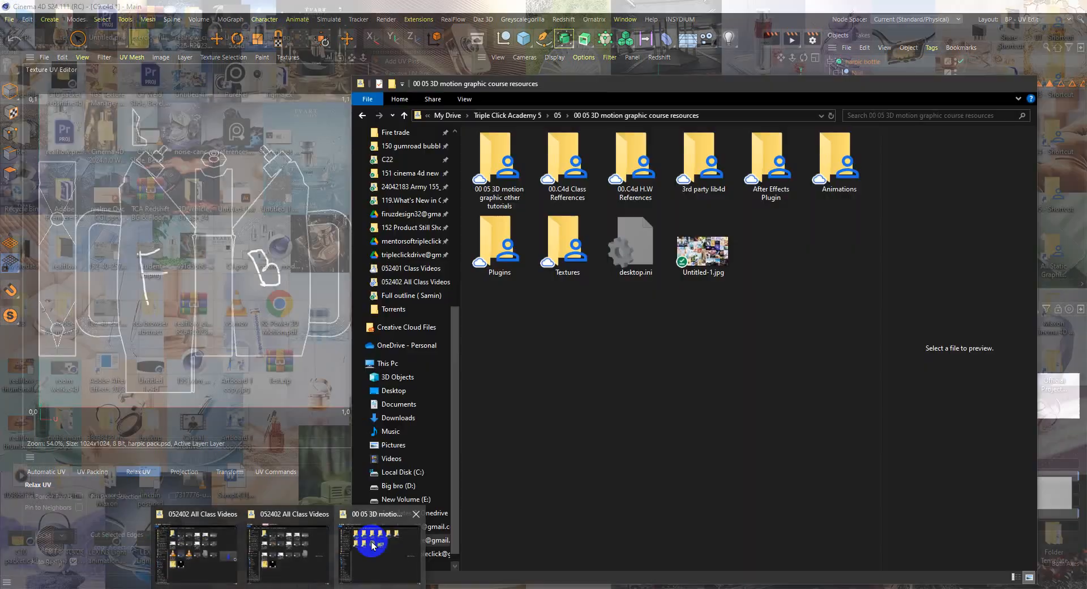
{"action": "left_click", "coordinate": [273, 553]}
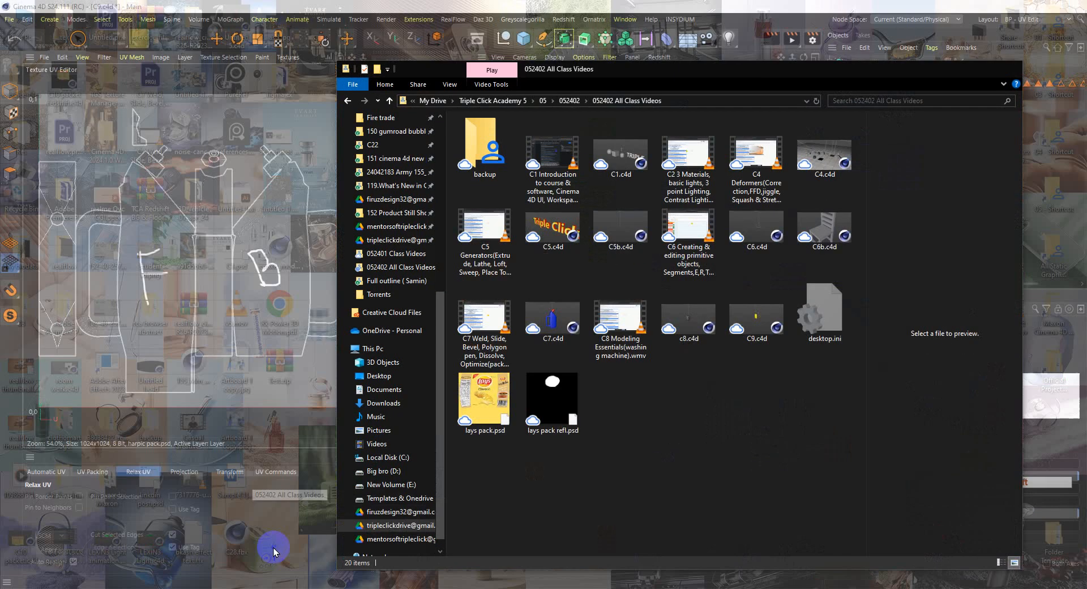
{"action": "right_click", "coordinate": [622, 403]}
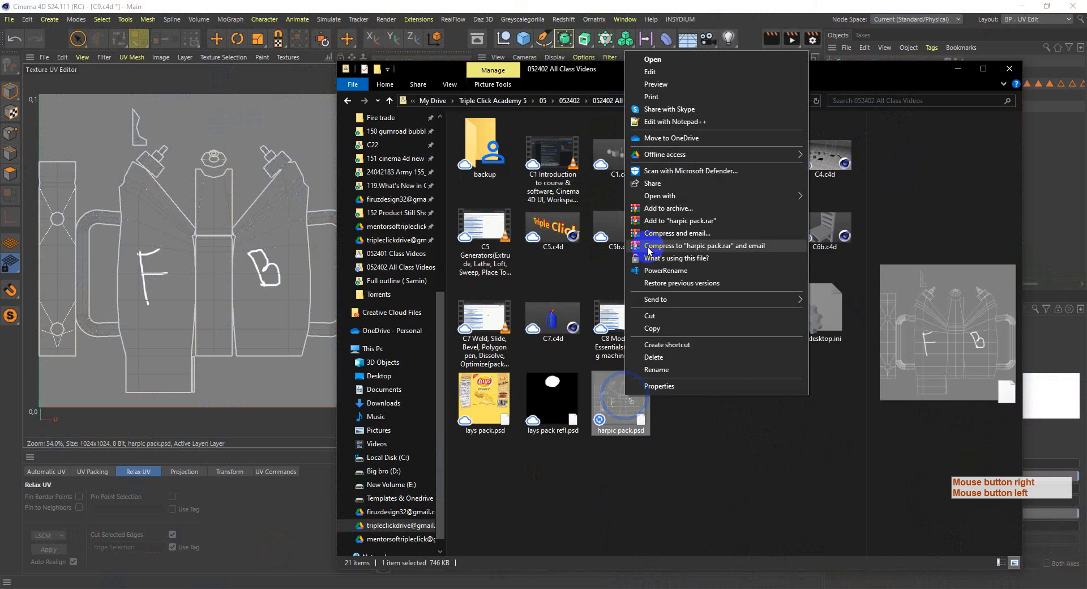
{"action": "left_click", "coordinate": [681, 157]}
{"action": "left_click", "coordinate": [827, 154]}
{"action": "left_click", "coordinate": [610, 379]}
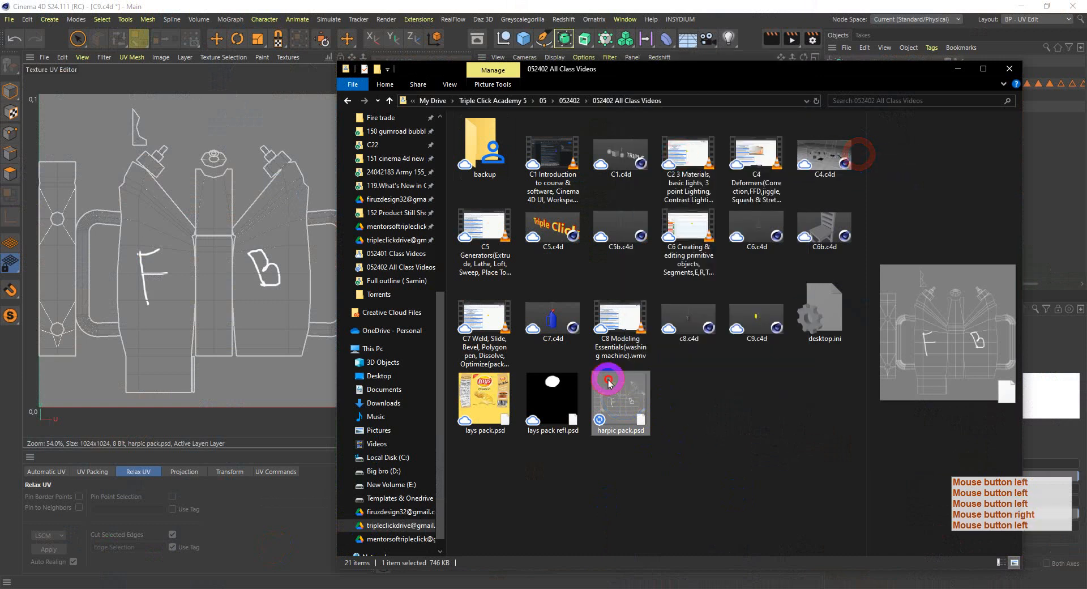
{"action": "double_click", "coordinate": [611, 387]}
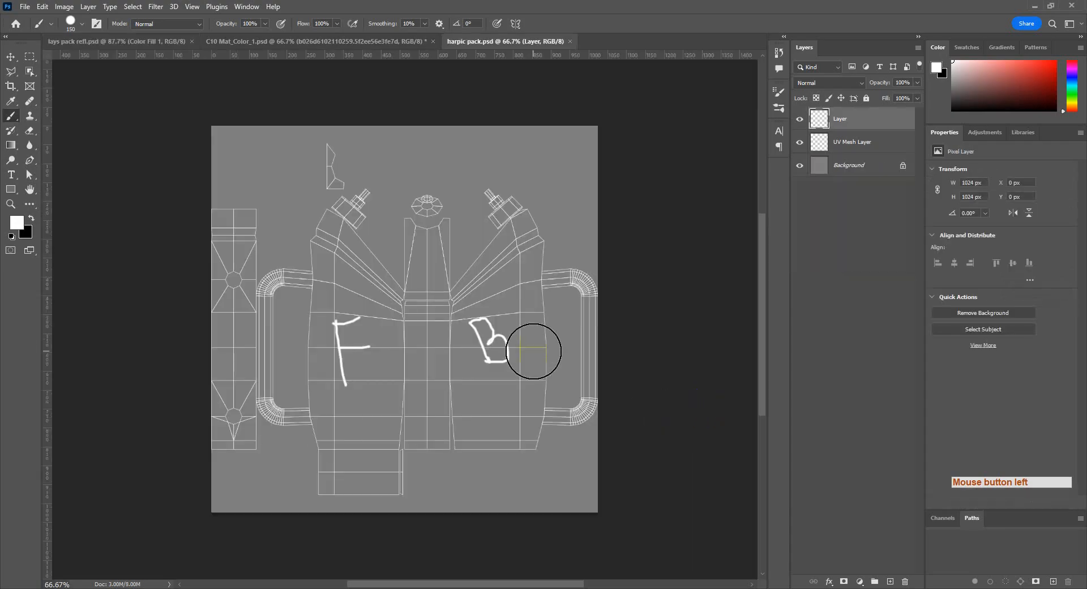
- Switch to Chrome and open a new tab
{"action": "left_click", "coordinate": [1034, 6]}
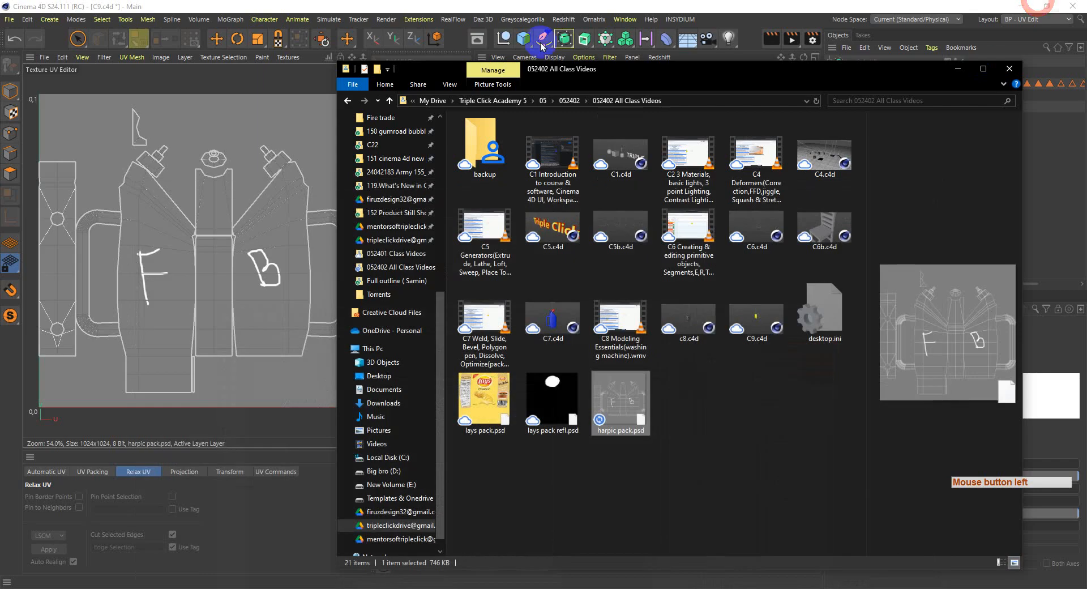
{"action": "left_click", "coordinate": [1022, 6]}
{"action": "left_click", "coordinate": [584, 5]}
{"action": "left_click", "coordinate": [569, 12]}
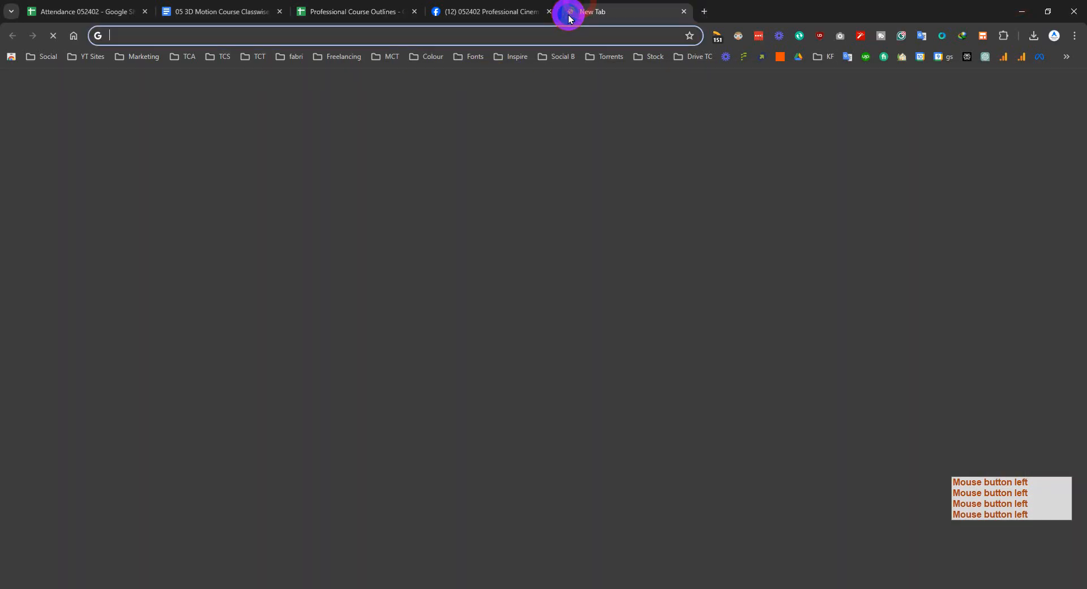
{"action": "type", "text": "harpic"}
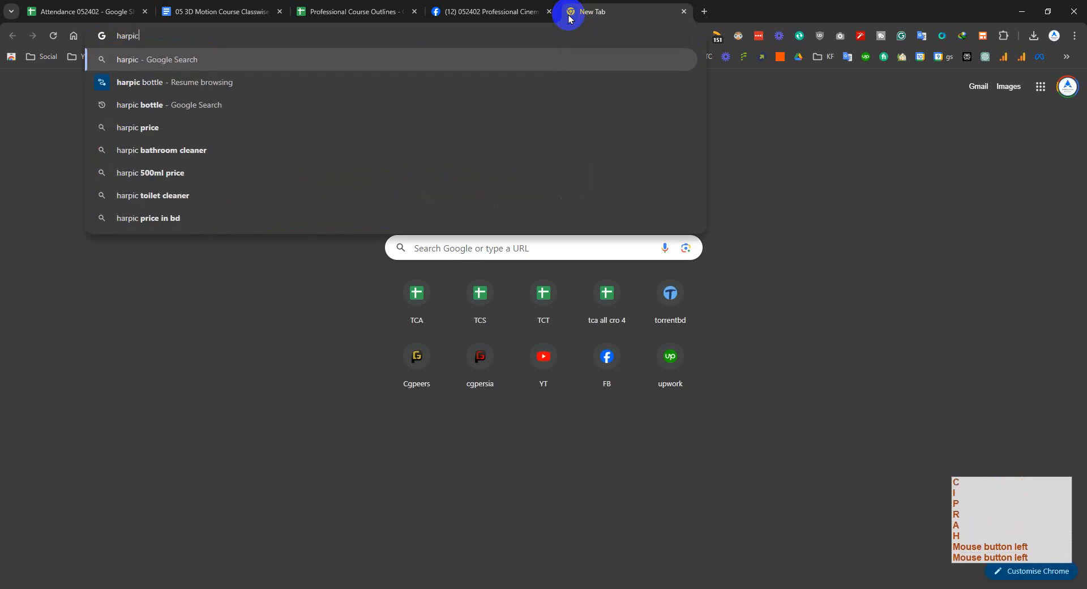
{"action": "key", "text": "Down"}
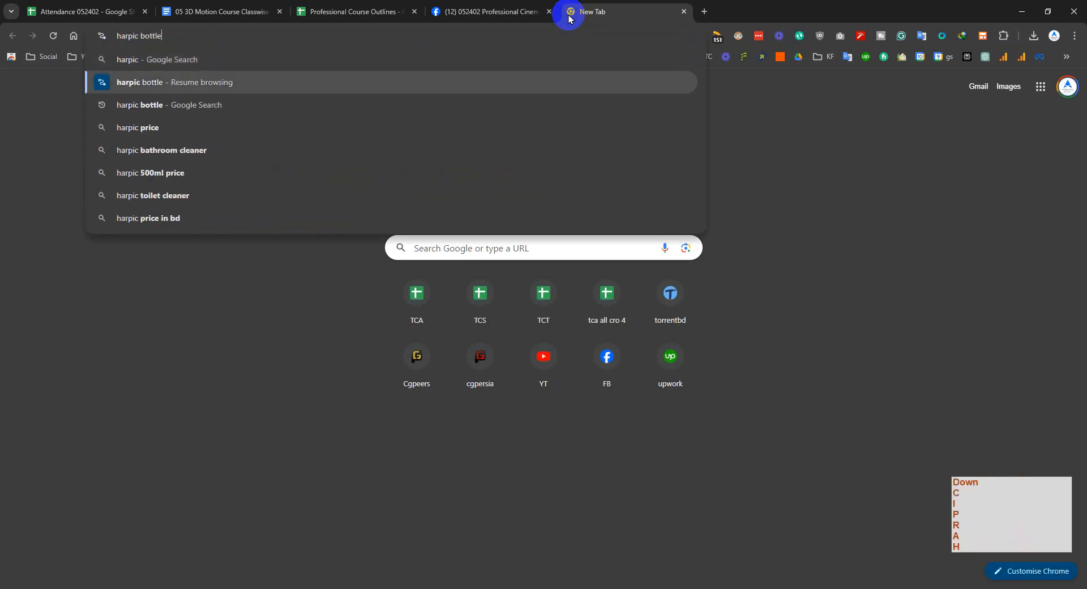
{"action": "key", "text": "Return"}
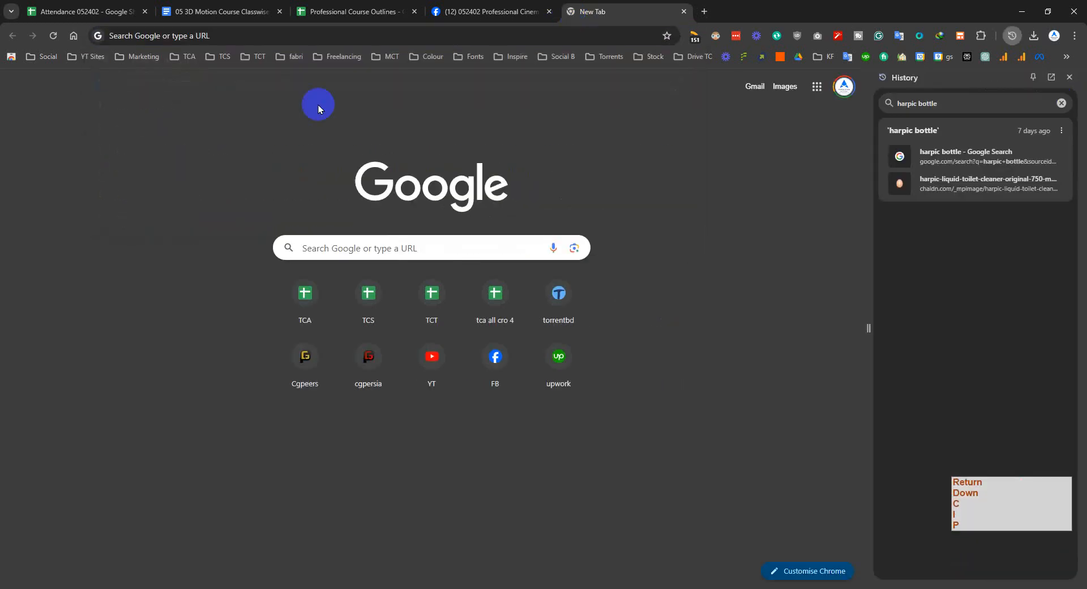
{"action": "left_click", "coordinate": [1063, 102]}
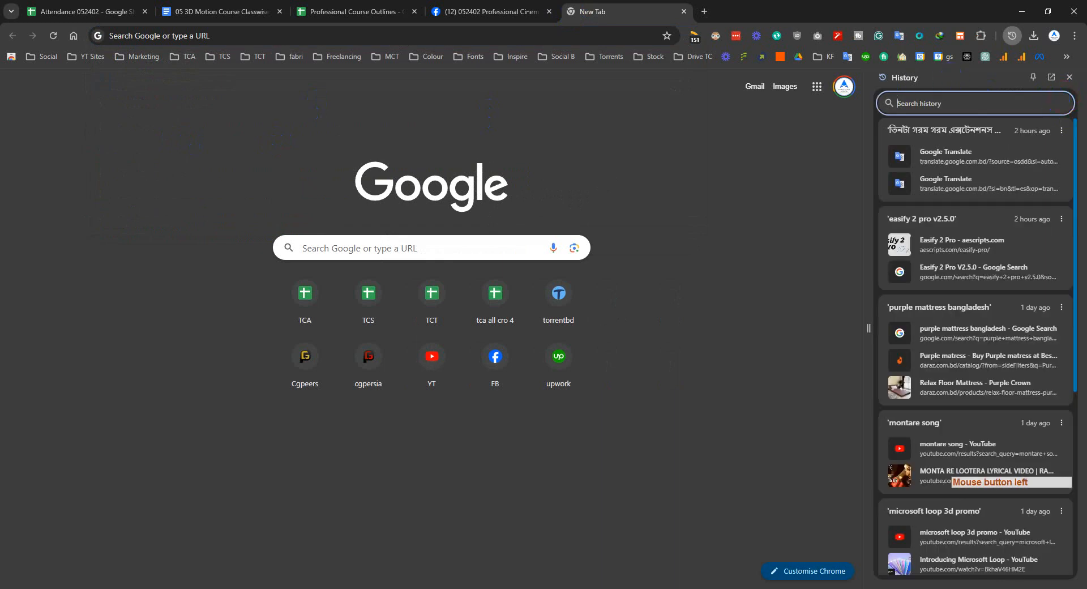
{"action": "left_click", "coordinate": [1068, 77]}
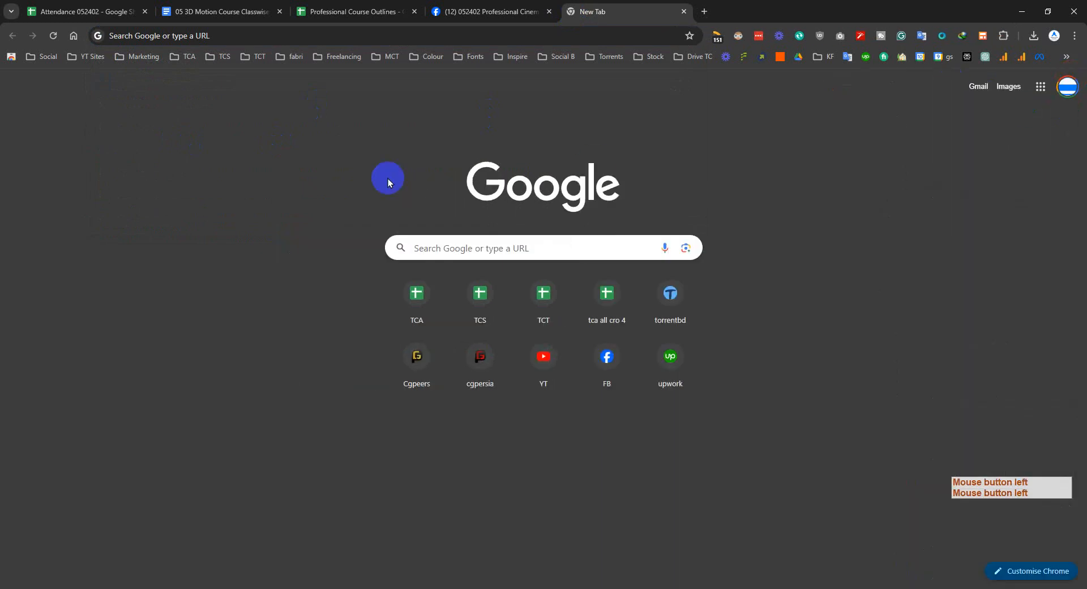
- Search Google for "harpic bottle" and show the image results
{"action": "left_click", "coordinate": [185, 37]}
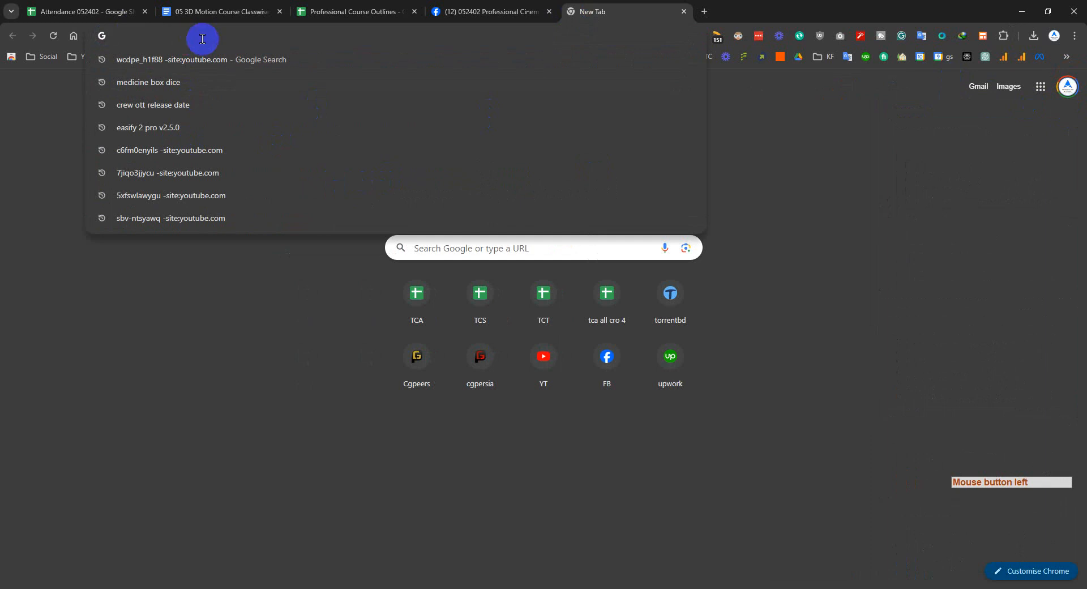
{"action": "type", "text": "har"}
{"action": "key", "text": "Down"}
{"action": "key", "text": "Down"}
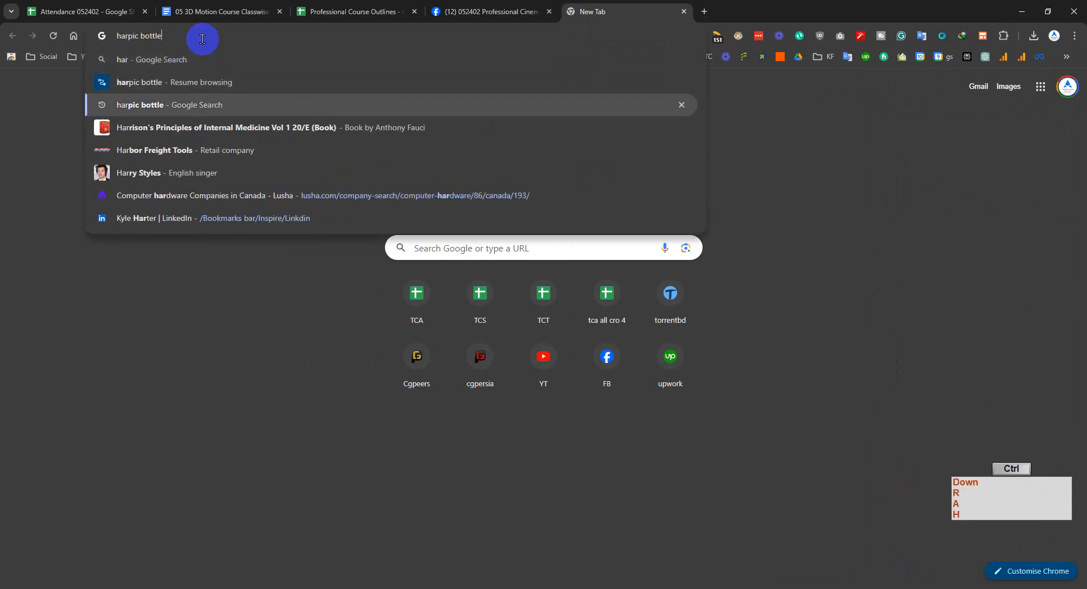
{"action": "key", "text": "ctrl+a"}
{"action": "key", "text": "Return"}
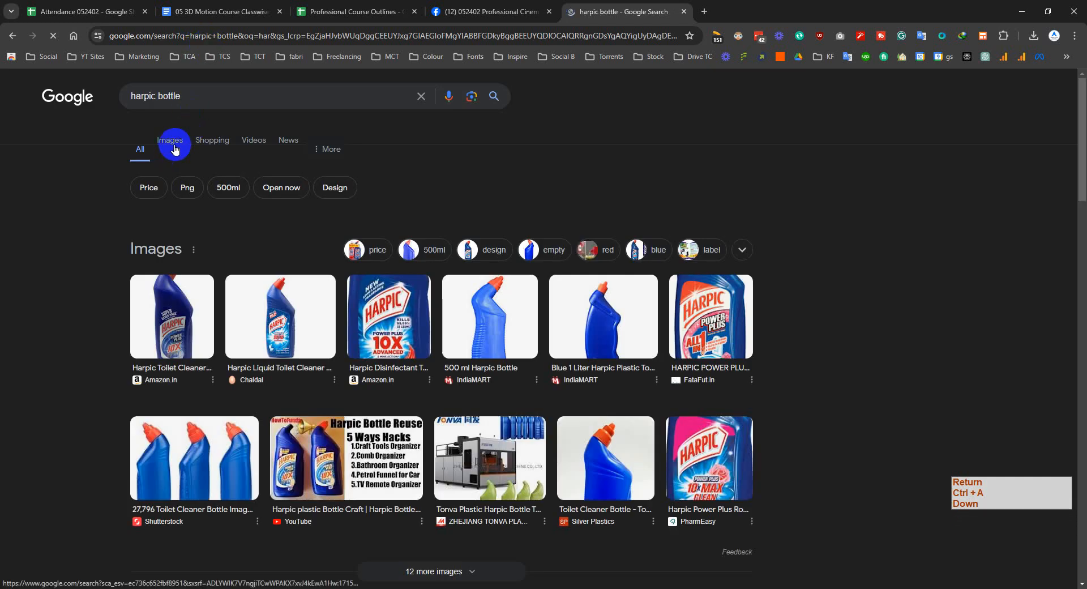
{"action": "left_click", "coordinate": [177, 145]}
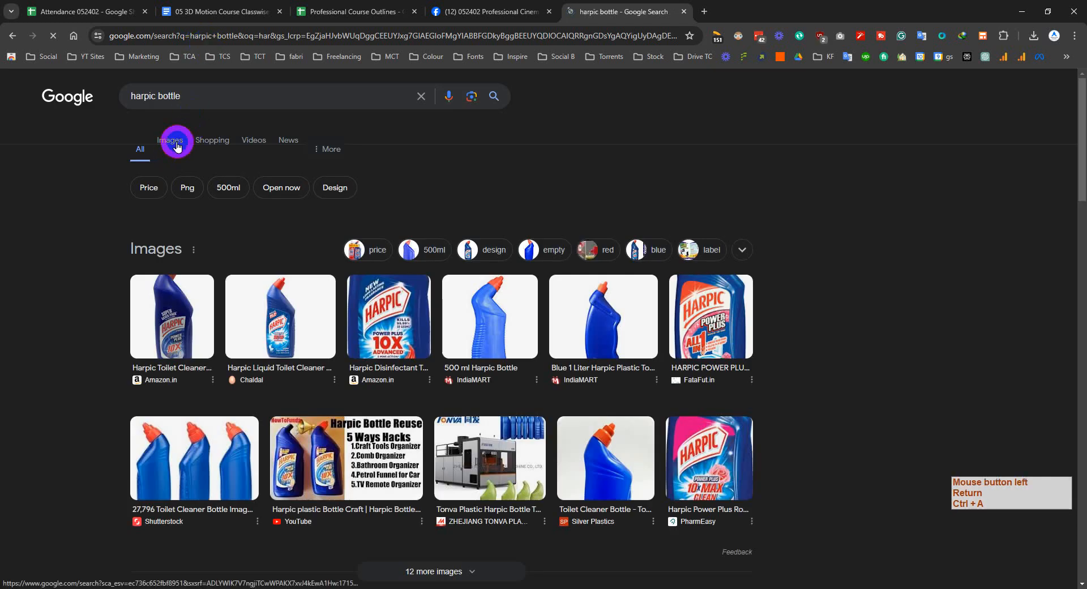
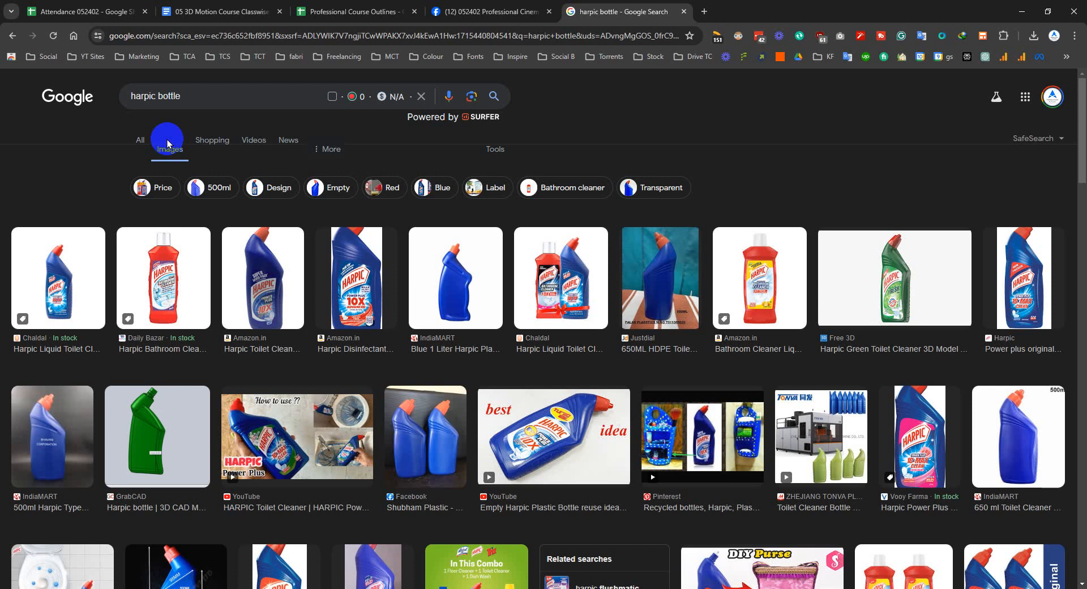
- Open the full-size Chaldal picture of the Harpic Liquid Toilet Cleaner bottle in its own browser tab
{"action": "left_click", "coordinate": [71, 304]}
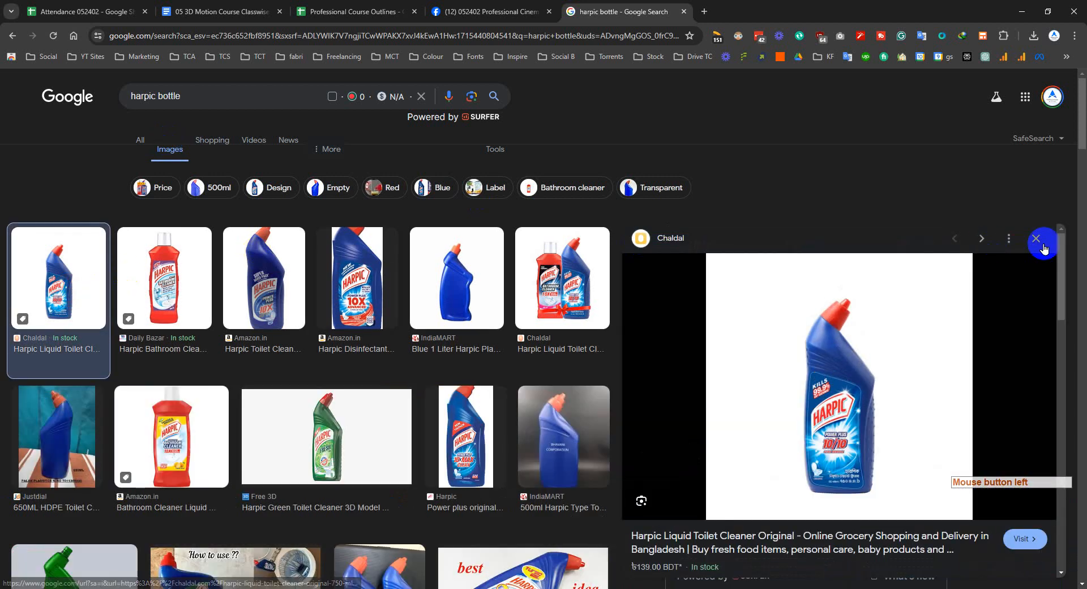
{"action": "right_click", "coordinate": [864, 367]}
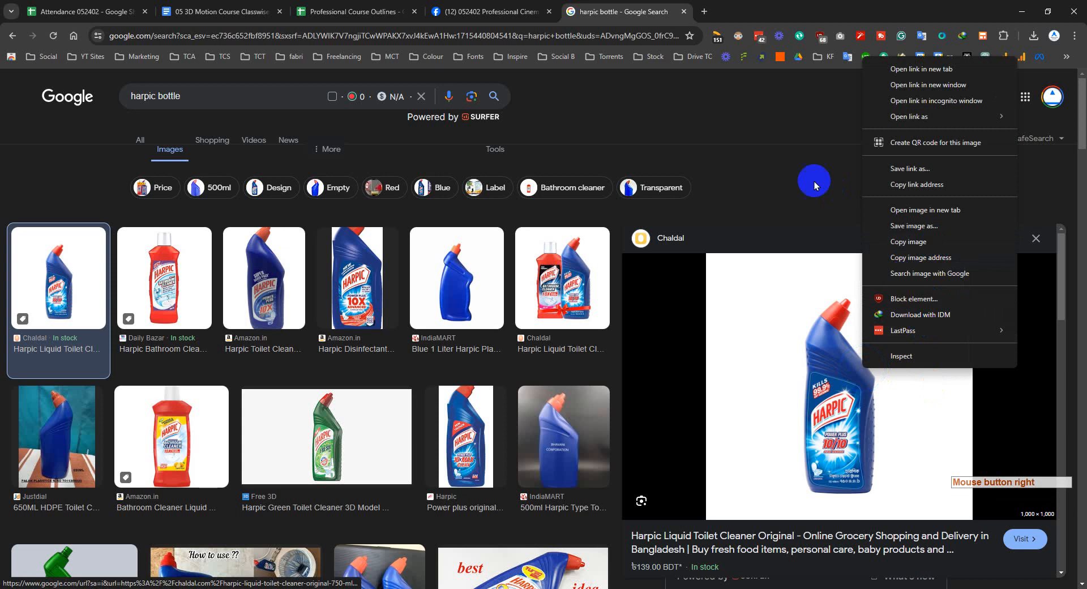
{"action": "left_click", "coordinate": [917, 210]}
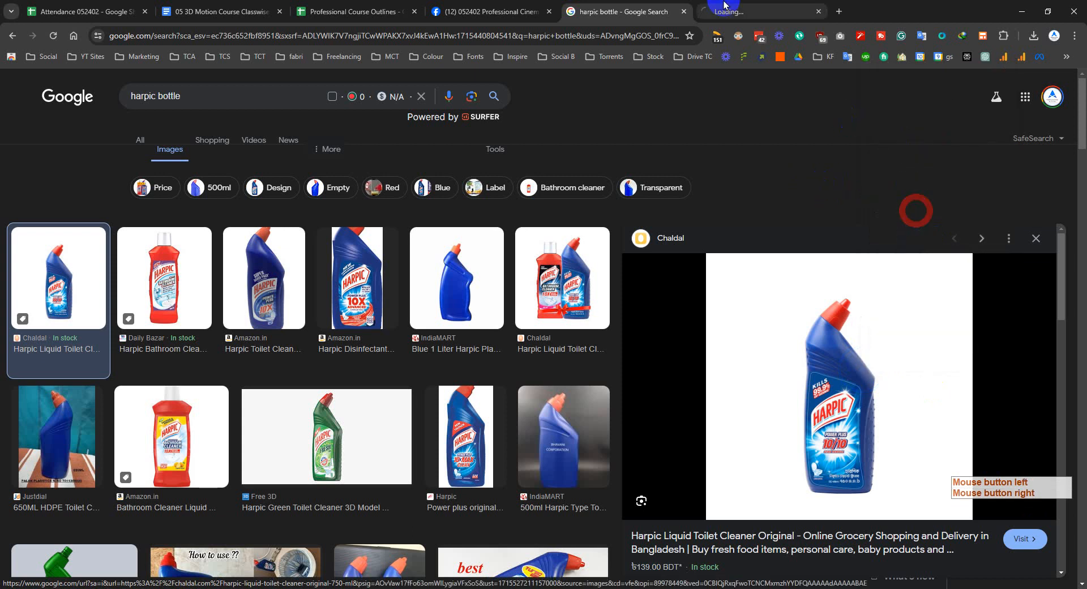
{"action": "left_click", "coordinate": [725, 7]}
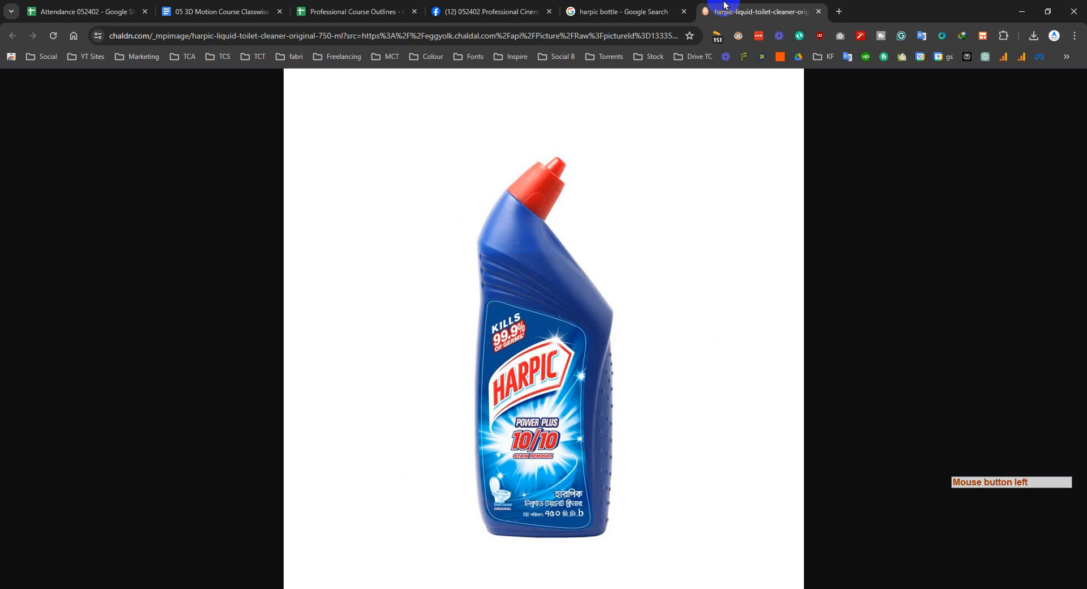
- Save the bottle picture to Downloads as harpic-liquid-toilet-cleaner-original-750-ml.jpeg, replacing the existing file
{"action": "right_click", "coordinate": [523, 233]}
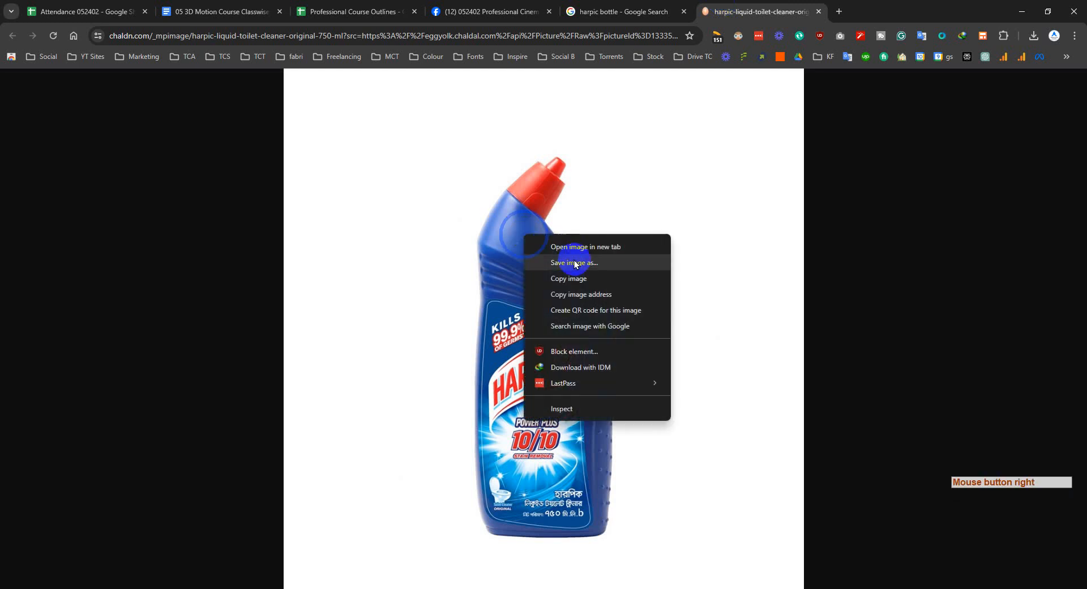
{"action": "left_click", "coordinate": [575, 263]}
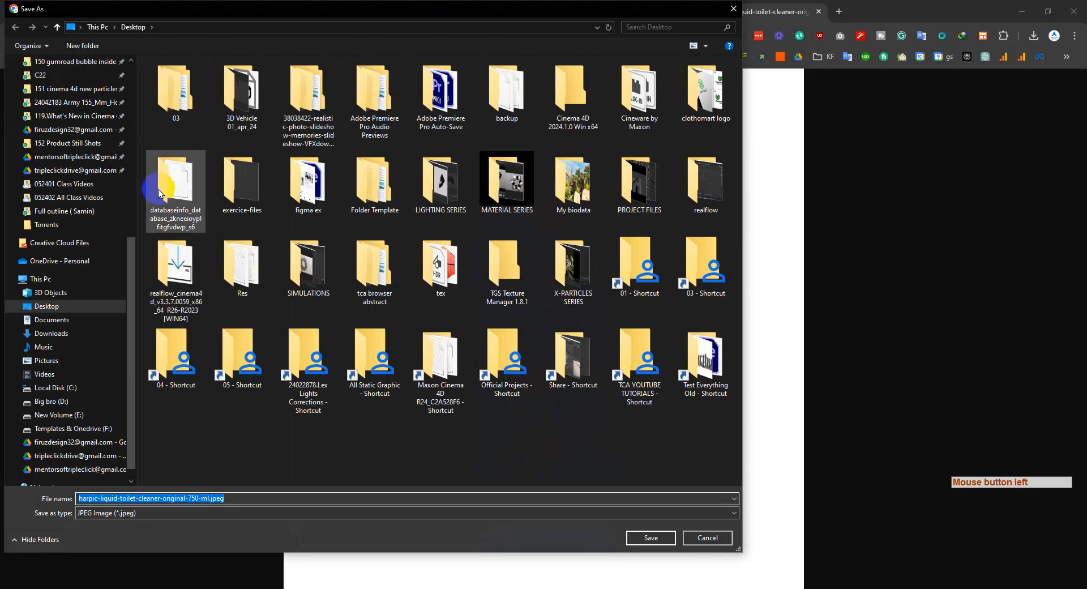
{"action": "left_click", "coordinate": [73, 335]}
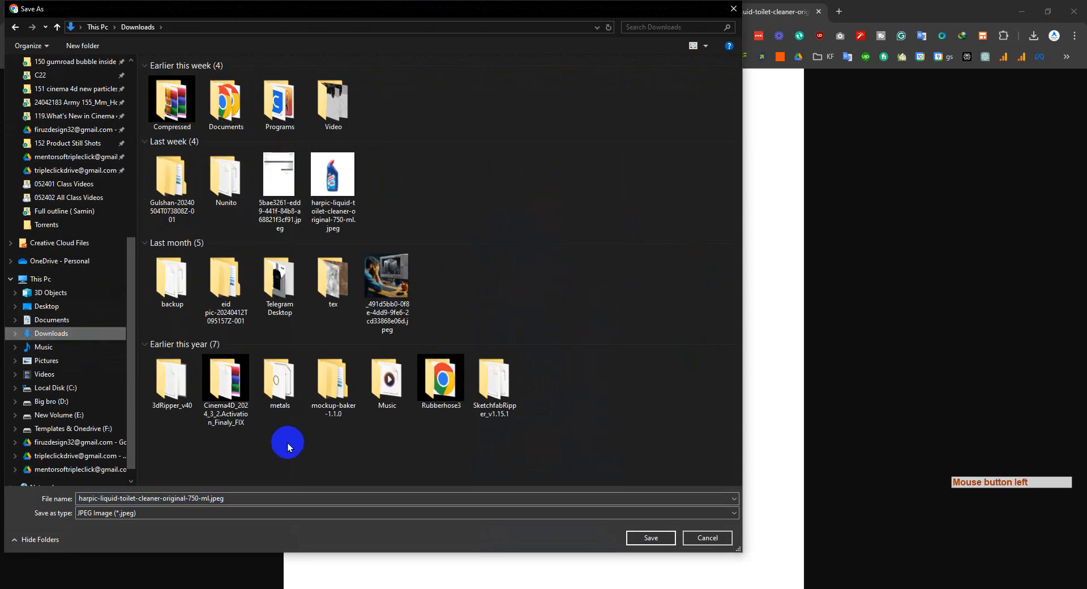
{"action": "left_click", "coordinate": [652, 537]}
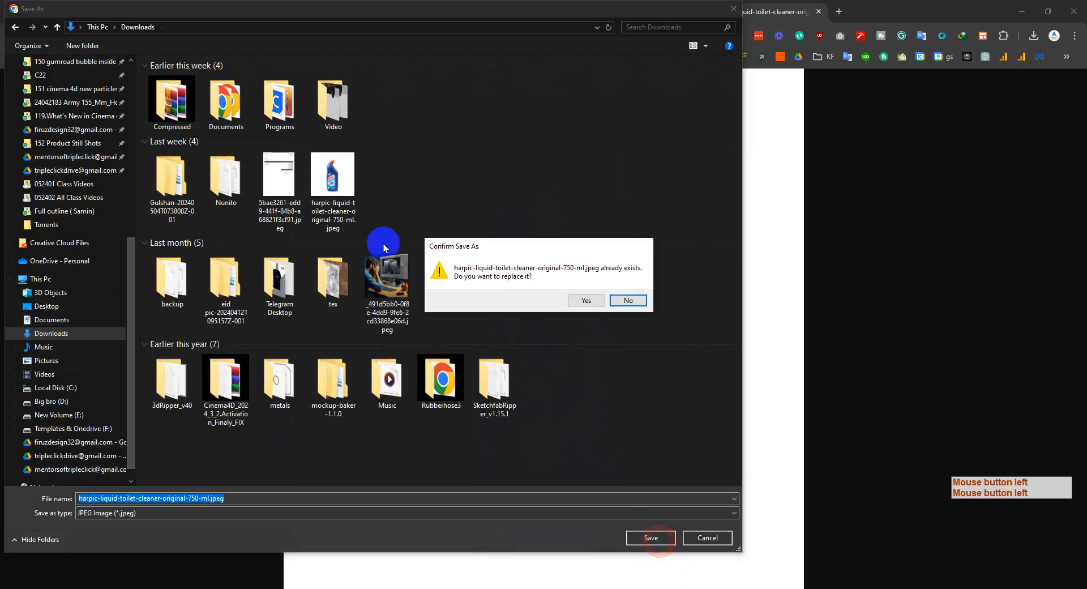
{"action": "left_click", "coordinate": [585, 300]}
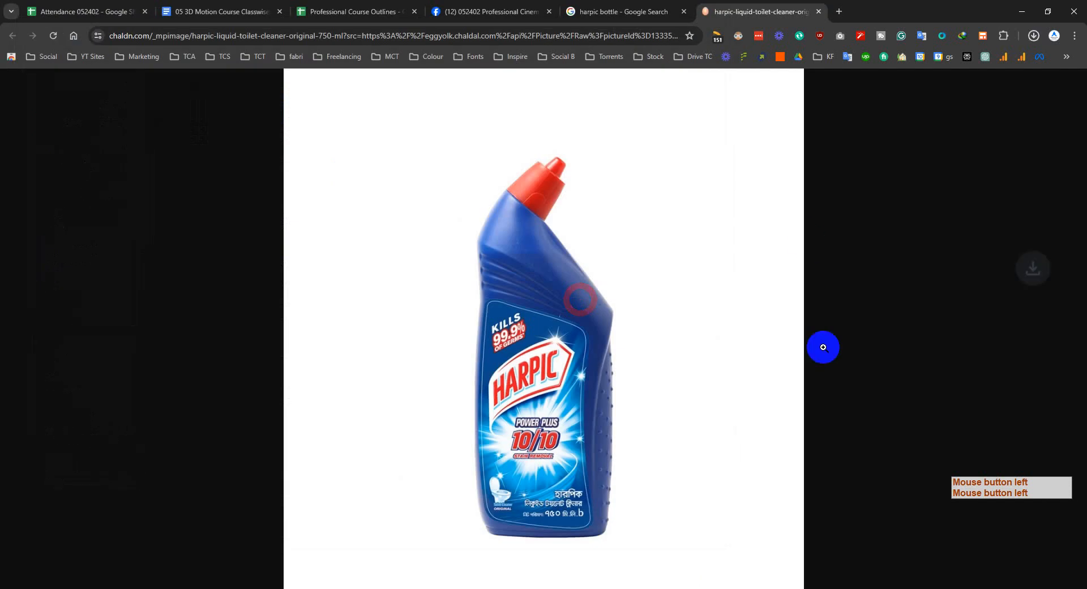
- Place the downloaded Harpic bottle JPEG into the harpic pack.psd document in Photoshop at its default size
{"action": "left_click_drag", "start_coordinate": [950, 71], "coordinate": [514, 472]}
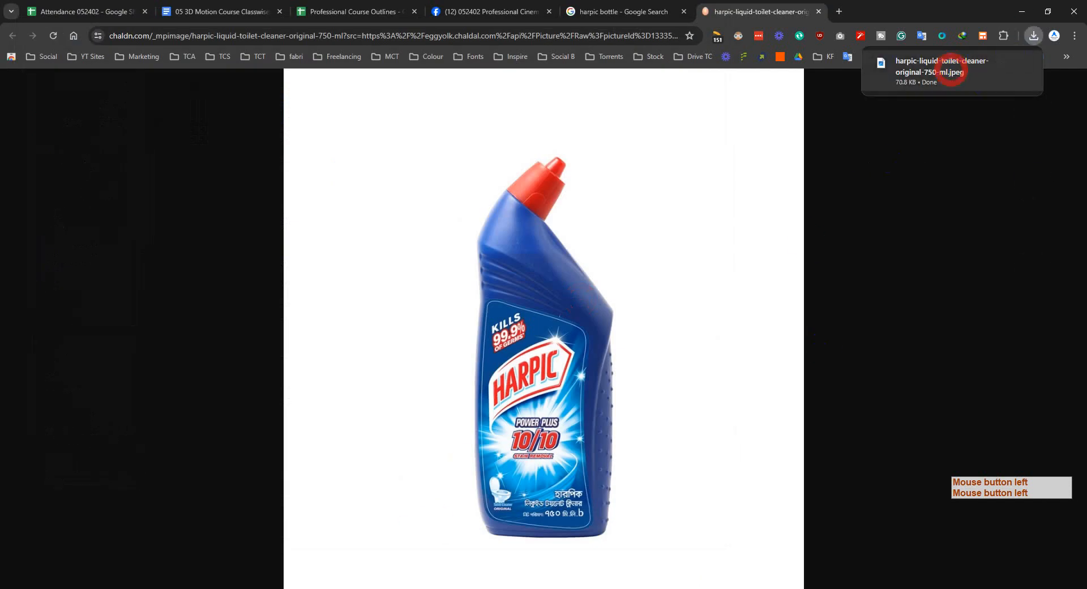
{"action": "left_click_drag", "start_coordinate": [513, 587], "coordinate": [513, 587]}
{"action": "left_click_drag", "start_coordinate": [422, 232], "coordinate": [422, 232]}
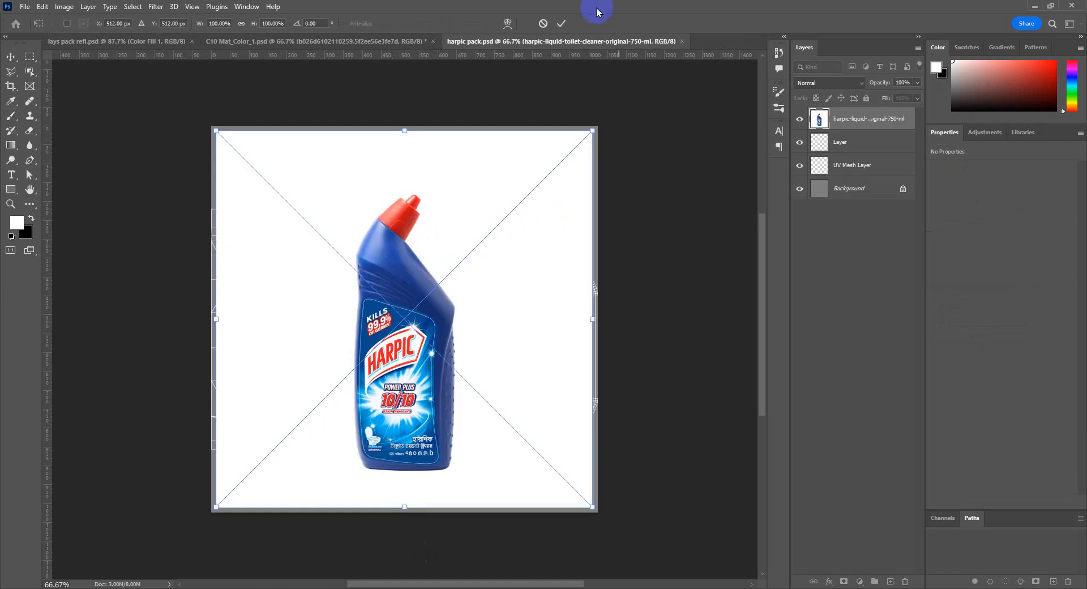
{"action": "left_click", "coordinate": [561, 23]}
- Select the printed front label on the placed bottle photo with the Quick Selection tool, subtracting the overshoot along its side edge
{"action": "key", "text": "b"}
{"action": "scroll", "coordinate": [416, 406], "scroll_direction": "up", "scroll_amount": 3, "text": "alt"}
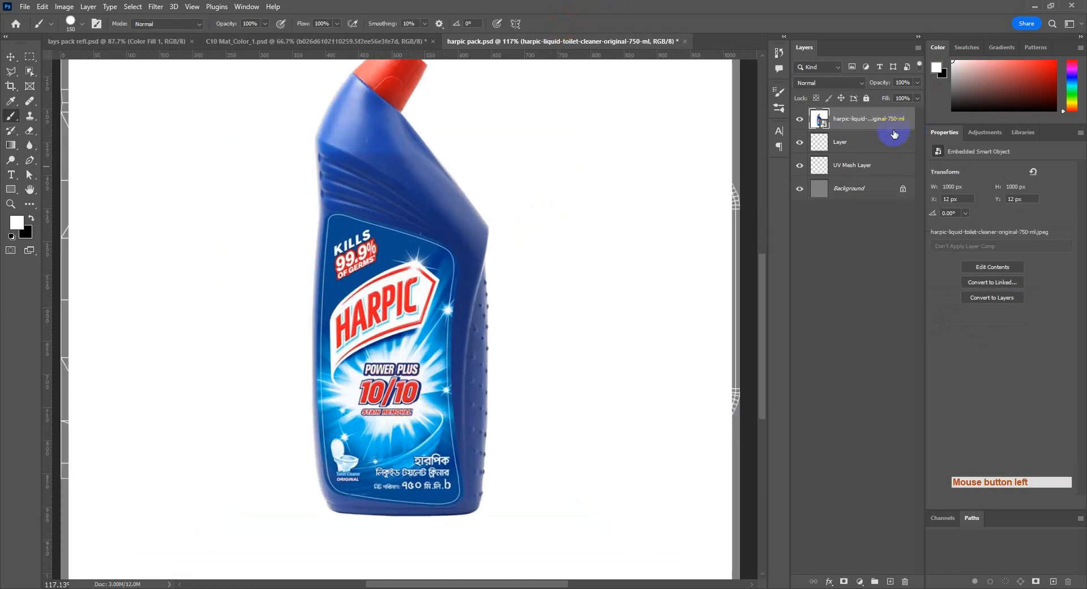
{"action": "left_click", "coordinate": [868, 119]}
{"action": "left_click", "coordinate": [32, 160]}
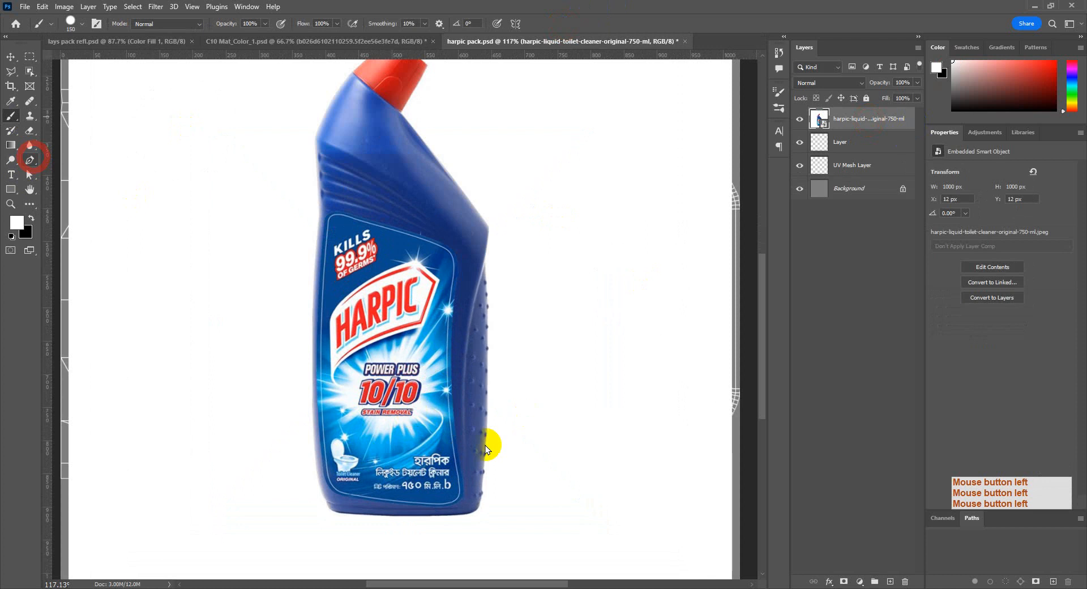
{"action": "scroll", "coordinate": [389, 437], "scroll_direction": "up", "scroll_amount": 3, "text": "alt"}
{"action": "left_click", "coordinate": [694, 2]}
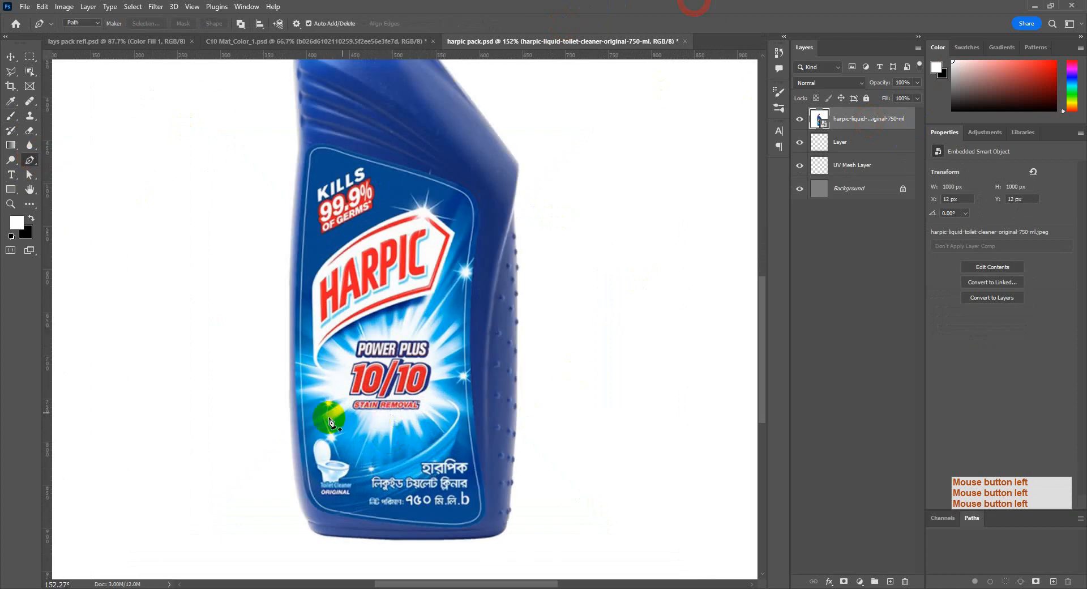
{"action": "scroll", "coordinate": [328, 469], "scroll_direction": "up", "scroll_amount": 1, "text": "alt"}
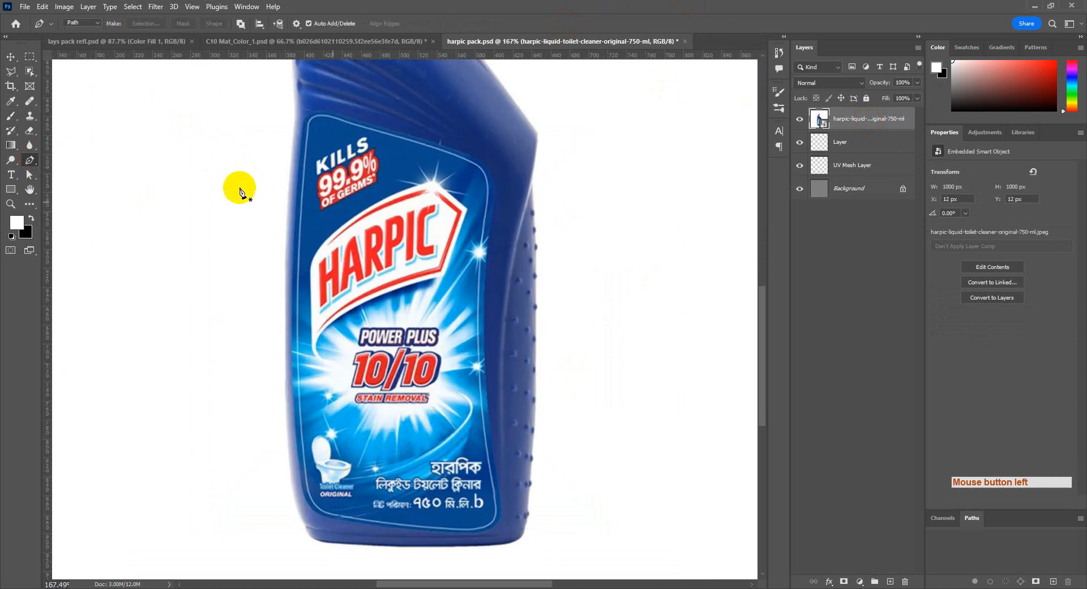
{"action": "left_click", "coordinate": [29, 71]}
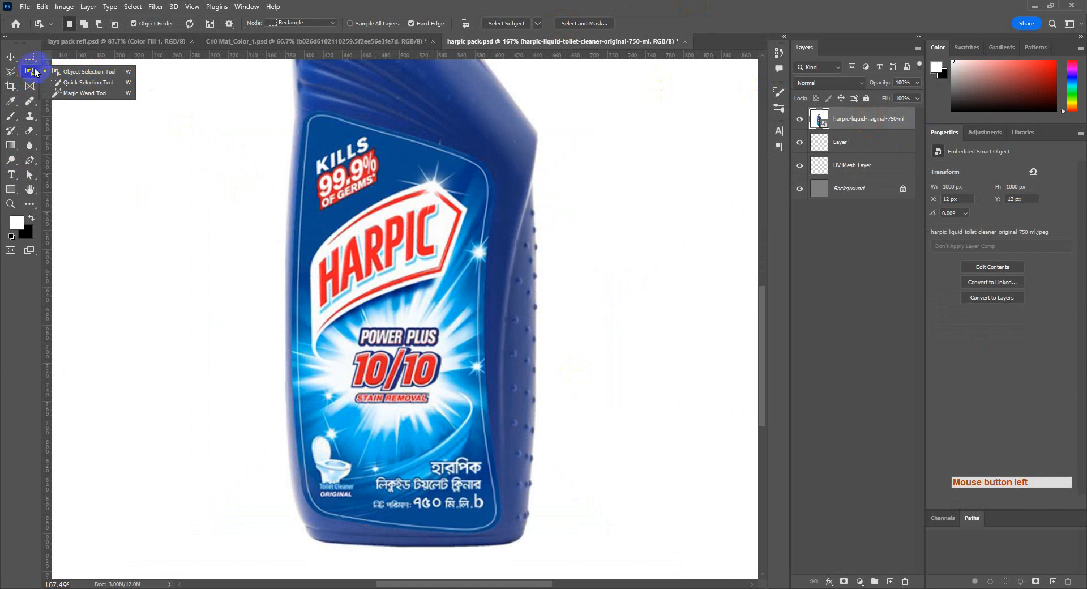
{"action": "left_click", "coordinate": [88, 82]}
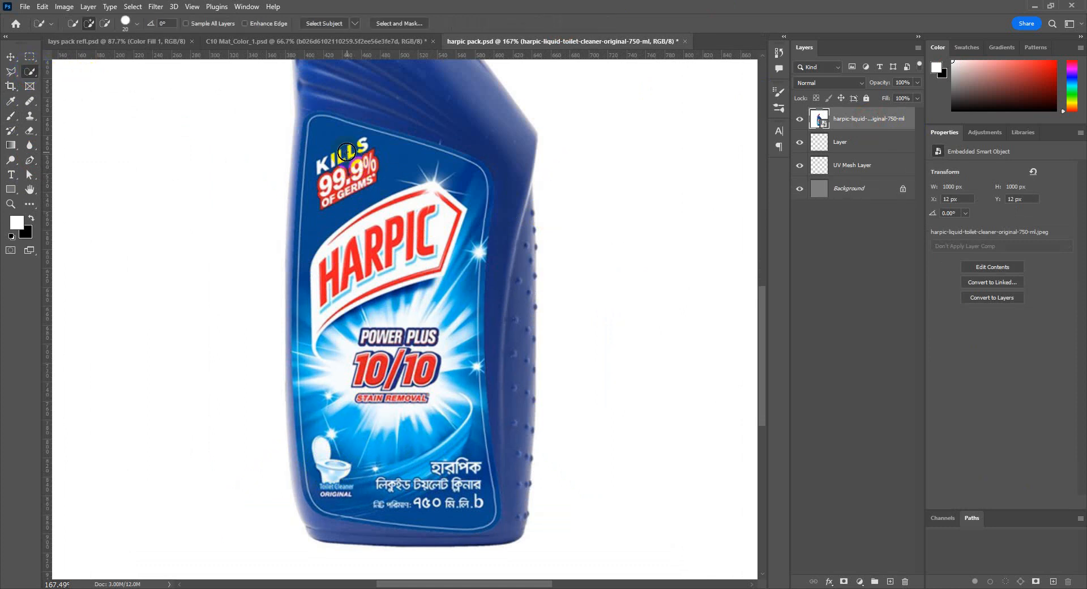
{"action": "mouse_move", "coordinate": [322, 132]}
{"action": "left_mouse_down"}
{"action": "mouse_move", "coordinate": [447, 187]}
{"action": "mouse_move", "coordinate": [467, 281]}
{"action": "mouse_move", "coordinate": [461, 507]}
{"action": "mouse_move", "coordinate": [343, 478]}
{"action": "mouse_move", "coordinate": [323, 365]}
{"action": "mouse_move", "coordinate": [348, 181]}
{"action": "mouse_move", "coordinate": [453, 310]}
{"action": "mouse_move", "coordinate": [437, 236]}
{"action": "mouse_move", "coordinate": [434, 262]}
{"action": "mouse_move", "coordinate": [327, 277]}
{"action": "mouse_move", "coordinate": [380, 297]}
{"action": "left_mouse_up"}
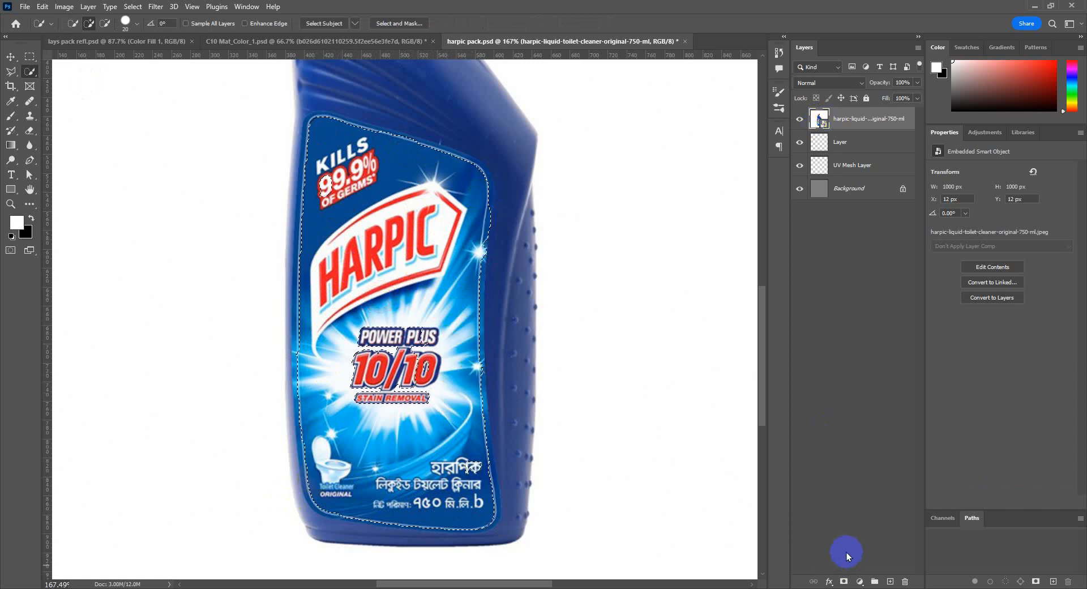
{"action": "left_click_drag", "start_coordinate": [501, 198], "coordinate": [493, 258], "text": "alt"}
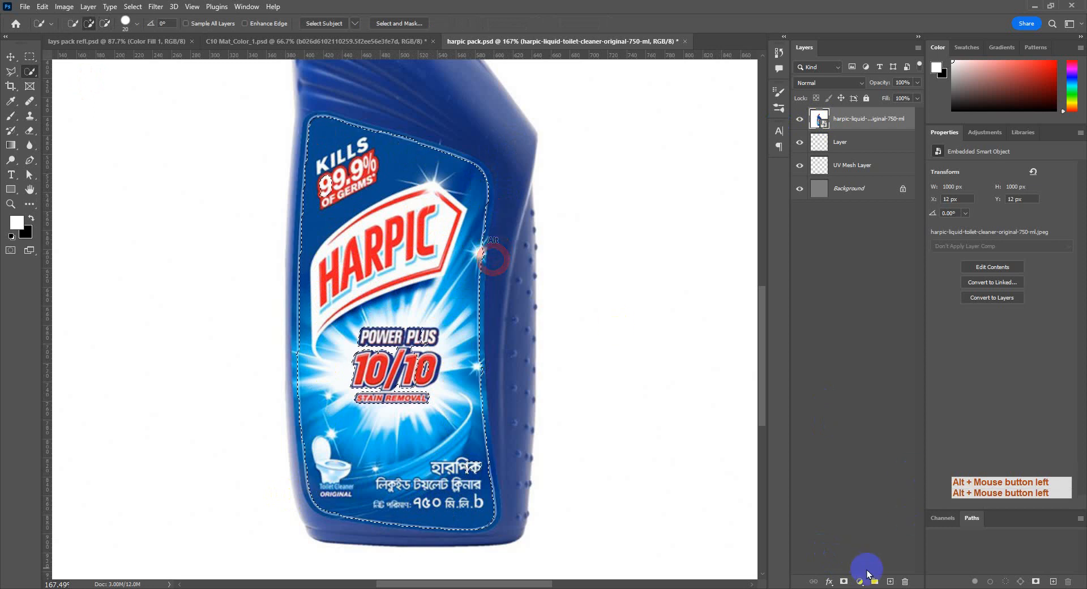
- Mask the bottle layer to the label selection and paint the missing POWER PLUS 10/10 area back in with white
{"action": "left_click", "coordinate": [843, 580]}
{"action": "scroll", "coordinate": [298, 231], "scroll_direction": "down", "scroll_amount": 2, "text": "alt"}
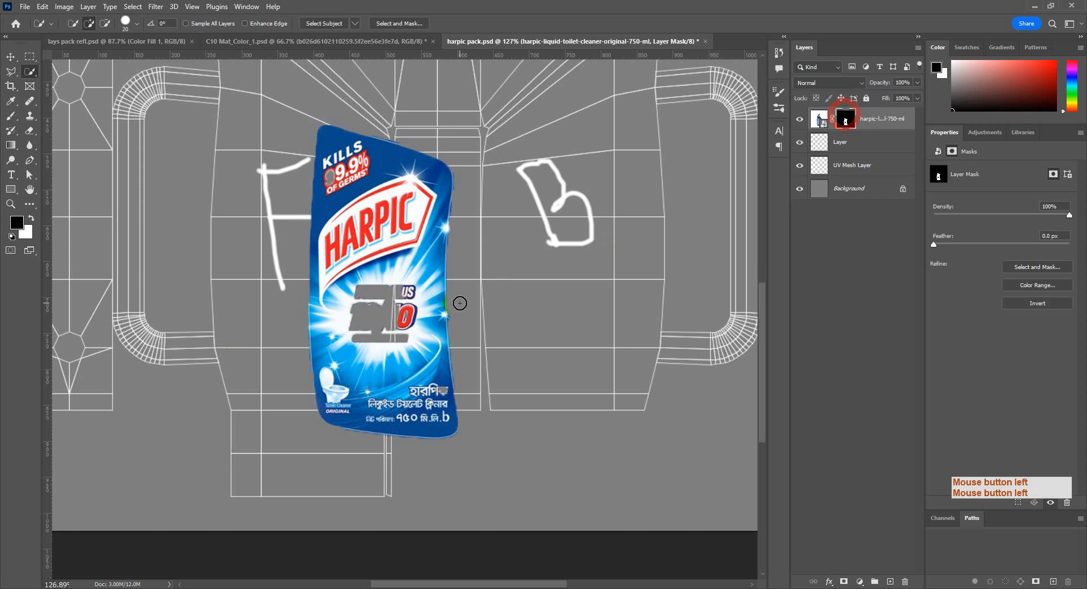
{"action": "key", "text": "b"}
{"action": "left_click", "coordinate": [381, 311]}
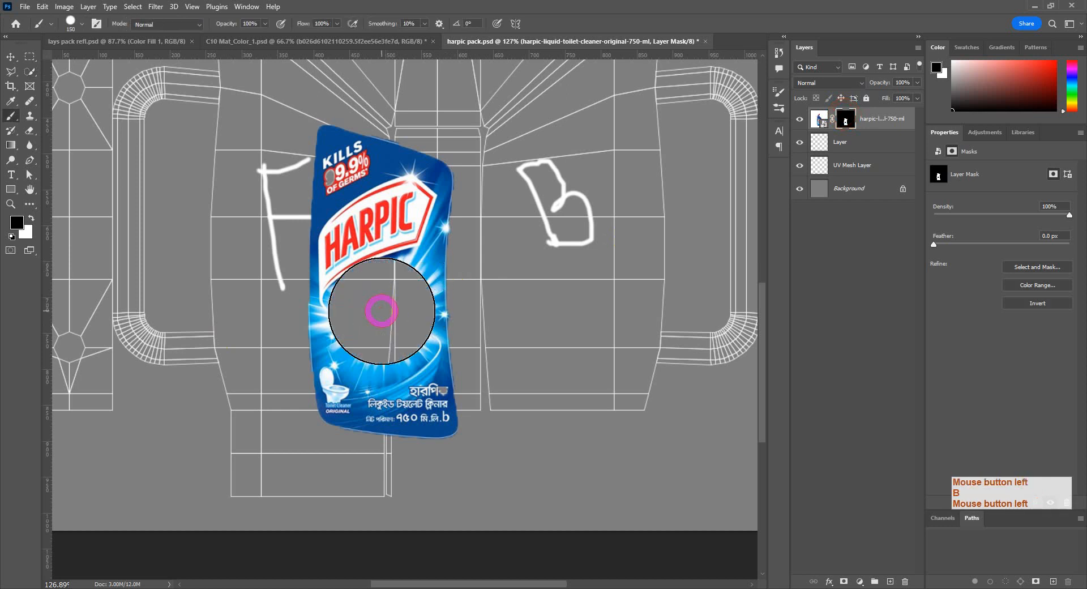
{"action": "key", "text": "ctrl+z"}
{"action": "key", "text": "x"}
{"action": "left_click", "coordinate": [381, 312]}
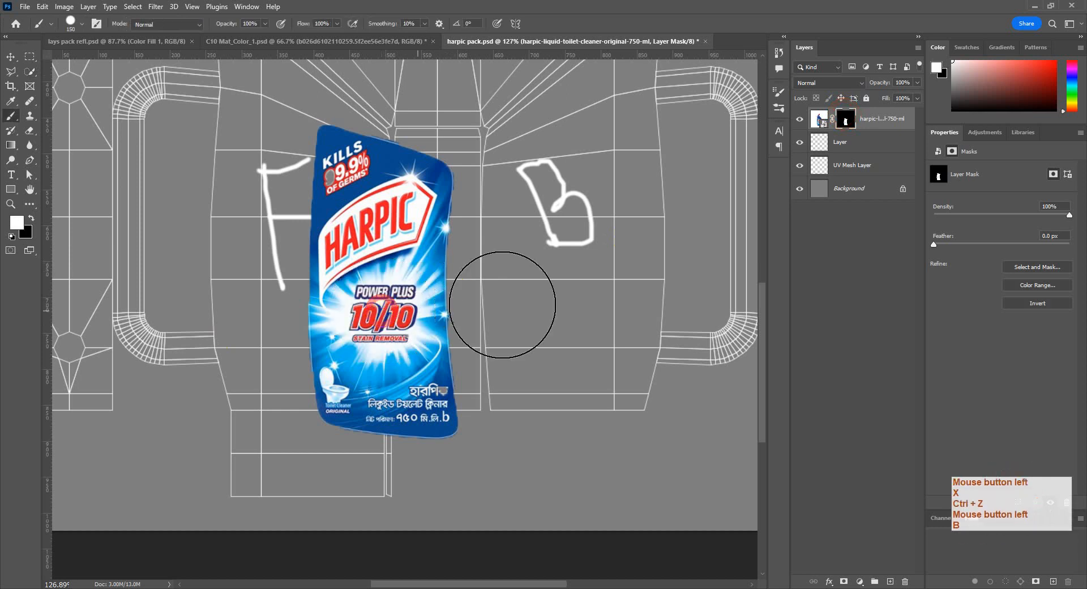
- Paint white on the layer mask with a smaller brush to restore the 99.9% badge near the label's upper corner
{"action": "scroll", "coordinate": [339, 285], "scroll_direction": "down", "scroll_amount": 2, "text": "alt"}
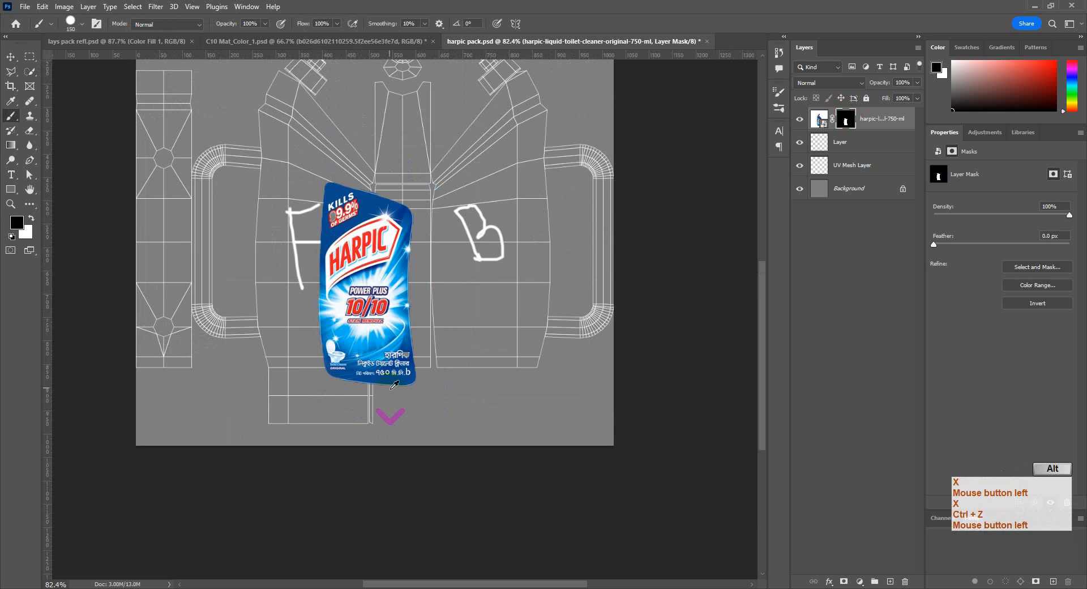
{"action": "key", "text": "x"}
{"action": "key", "text": "bracketleft"}
{"action": "key", "text": "bracketleft"}
{"action": "key", "text": "bracketleft"}
{"action": "key", "text": "bracketleft"}
{"action": "key", "text": "bracketleft"}
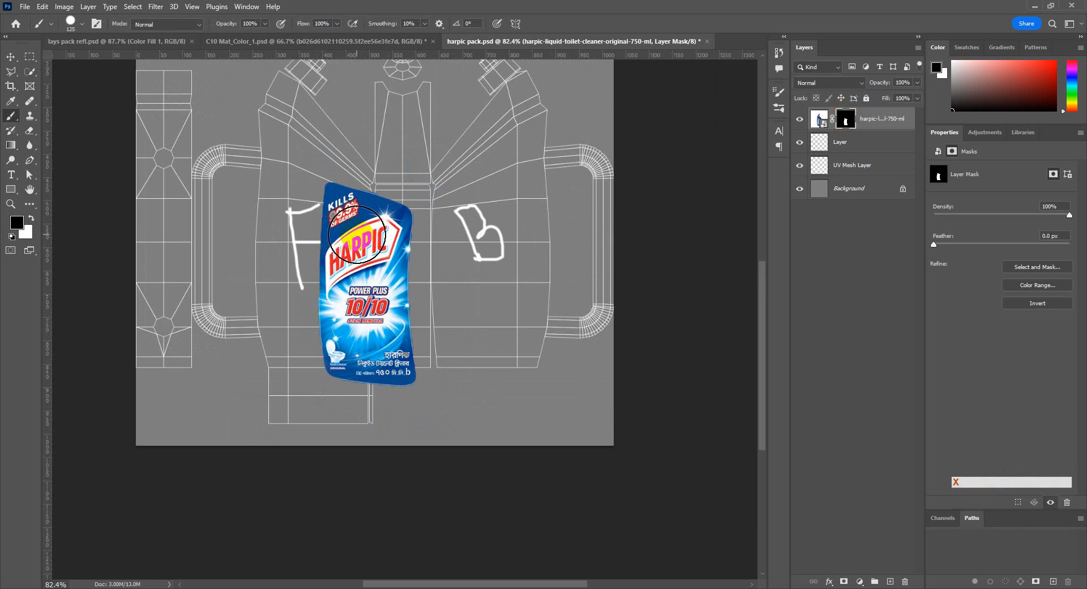
{"action": "left_click", "coordinate": [337, 218]}
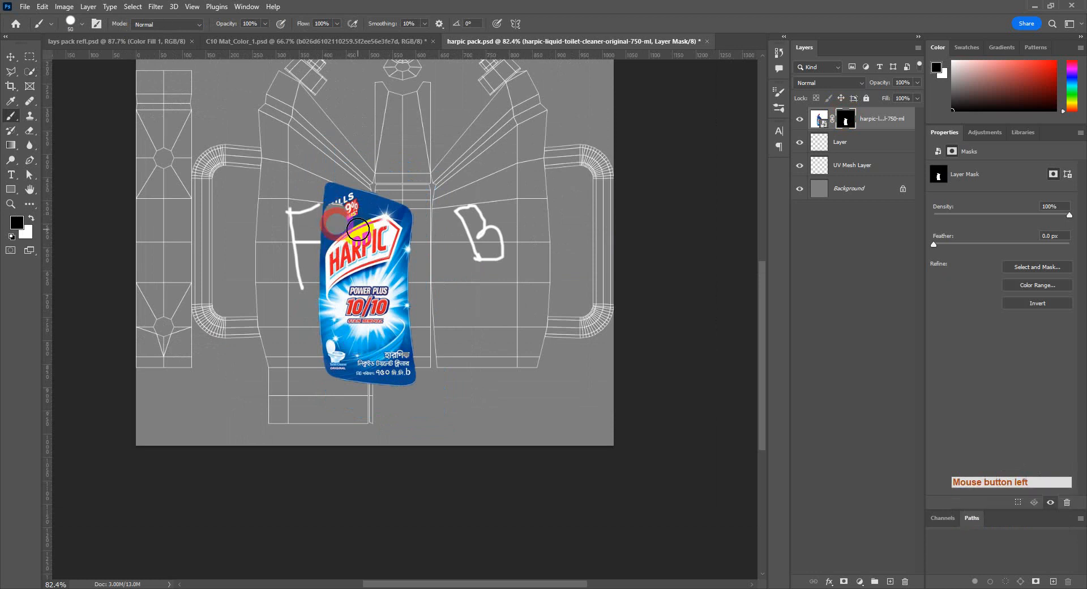
{"action": "key", "text": "ctrl+z"}
{"action": "key", "text": "x"}
{"action": "left_click", "coordinate": [340, 219]}
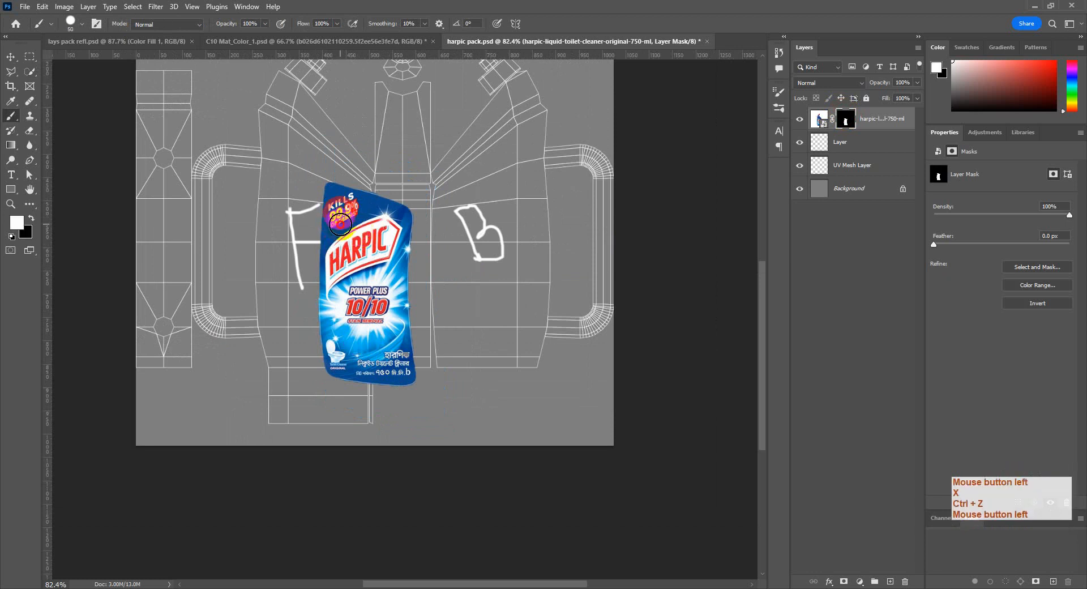
- Paint white on the mask over the Bengali text at the label's lower edge to restore its missing bits
{"action": "left_click_drag", "start_coordinate": [390, 353], "coordinate": [468, 383]}
{"action": "key", "text": "space"}
{"action": "scroll", "coordinate": [418, 389], "scroll_direction": "up", "scroll_amount": 5, "text": "alt"}
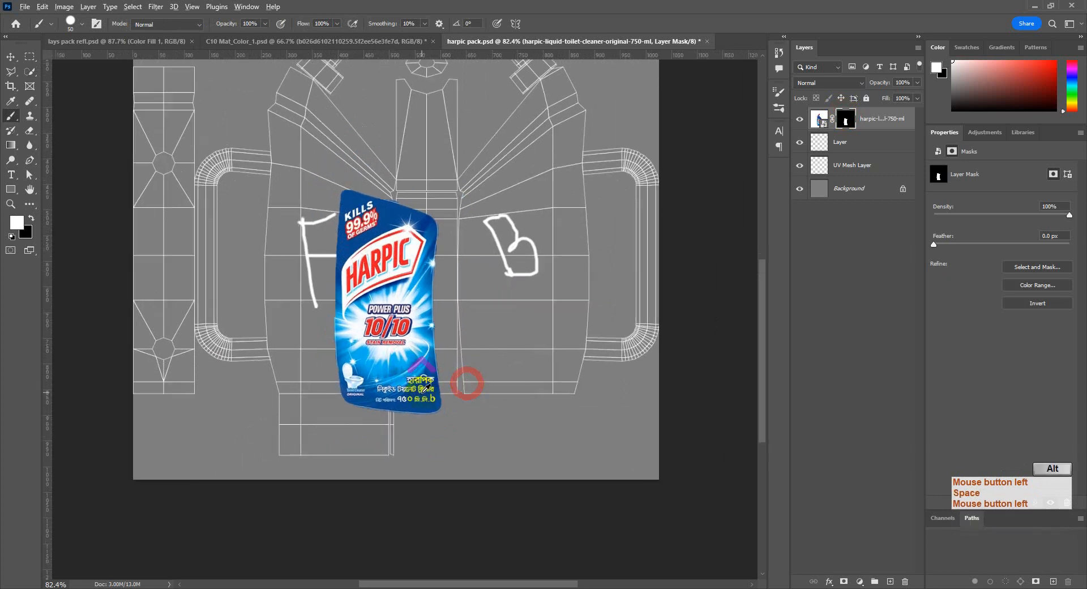
{"action": "scroll", "coordinate": [396, 399], "scroll_direction": "up", "scroll_amount": 4, "text": "alt"}
{"action": "left_click", "coordinate": [352, 380]}
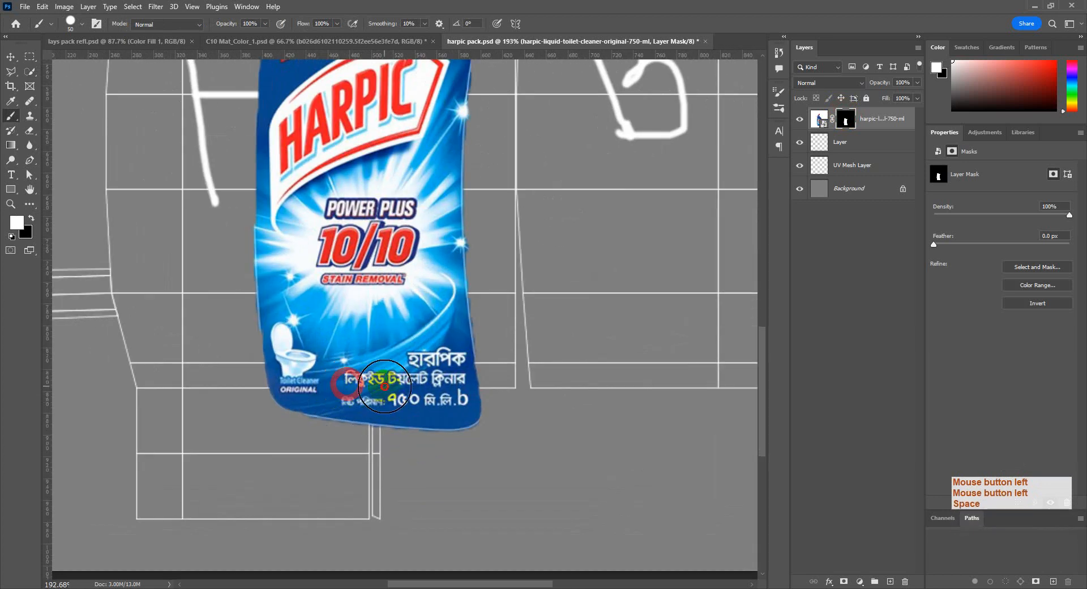
{"action": "left_click", "coordinate": [414, 386]}
{"action": "scroll", "coordinate": [382, 304], "scroll_direction": "down", "scroll_amount": 10, "text": "alt"}
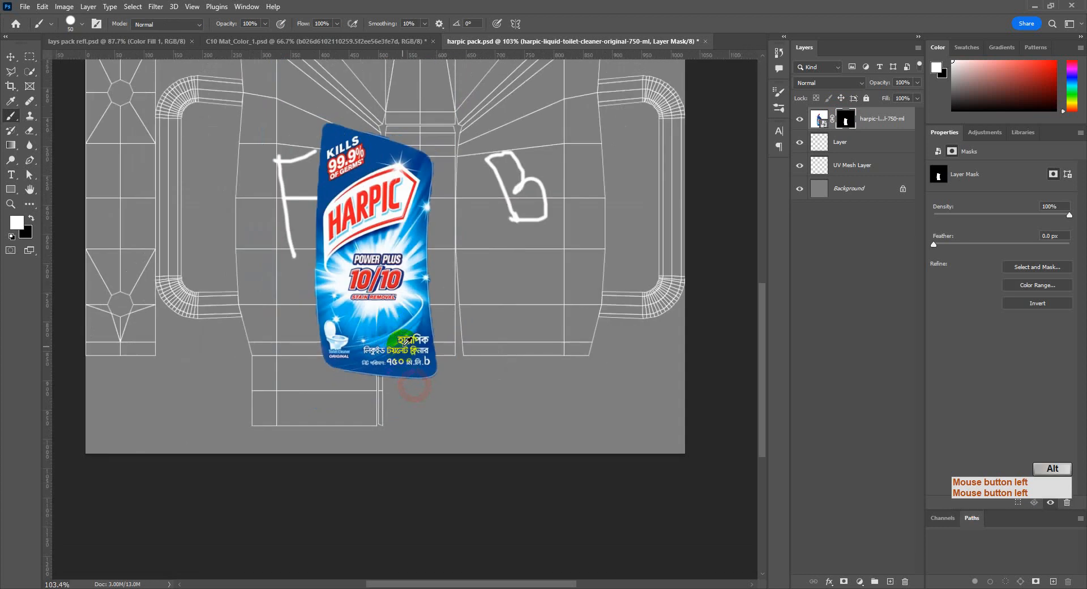
- Move the masked label onto the UV front panel marked F, at about X -99 px, Y -49 px
{"action": "key", "text": "v"}
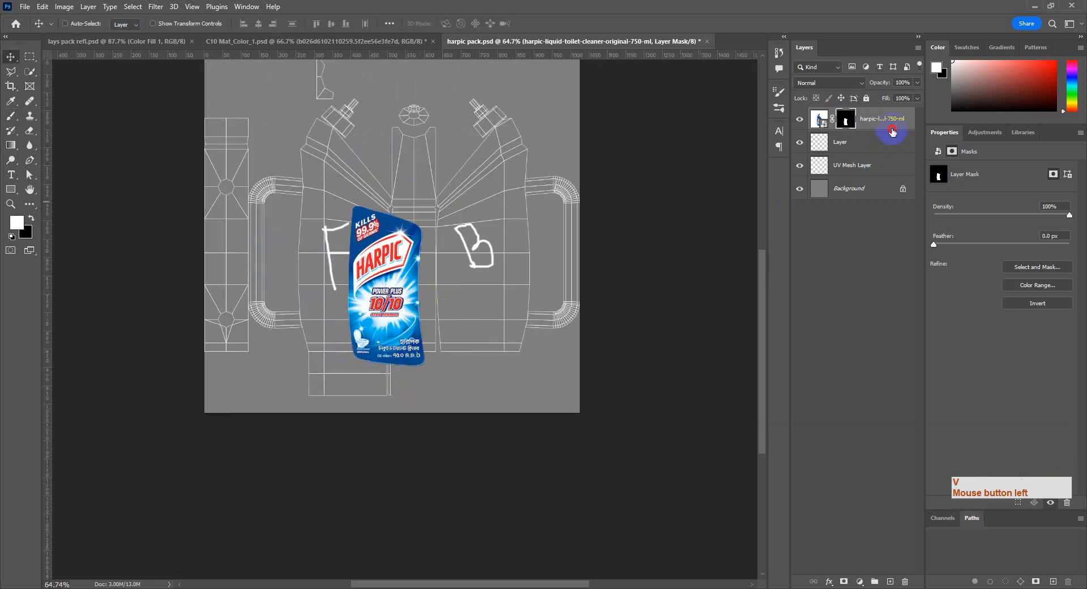
{"action": "left_click", "coordinate": [889, 128]}
{"action": "left_click_drag", "start_coordinate": [379, 291], "coordinate": [338, 275]}
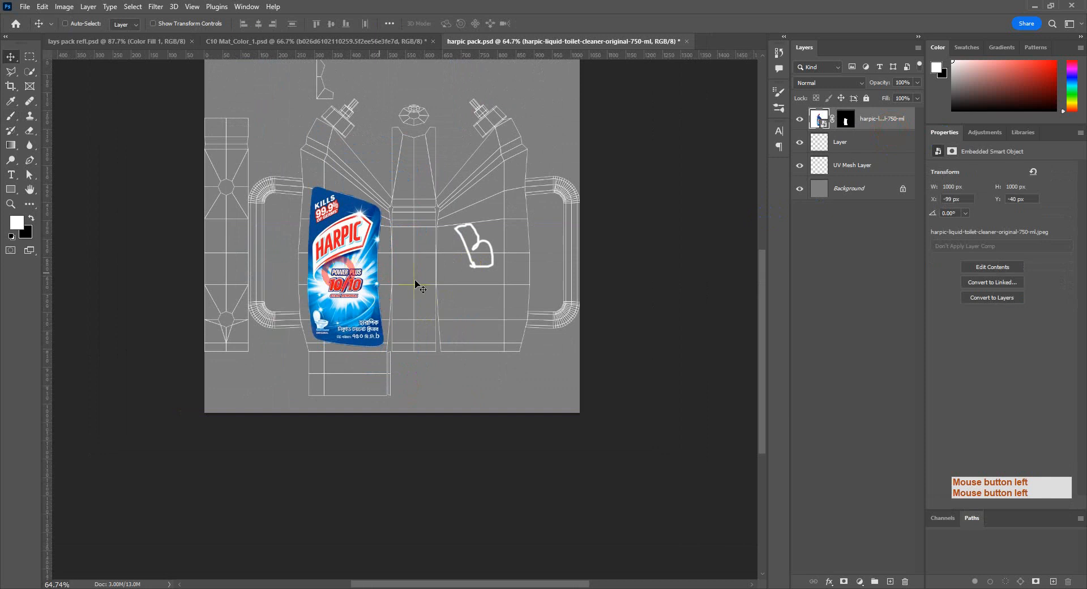
{"action": "left_click_drag", "start_coordinate": [446, 295], "coordinate": [426, 325]}
{"action": "scroll", "coordinate": [333, 348], "scroll_direction": "up", "scroll_amount": 1, "text": "alt"}
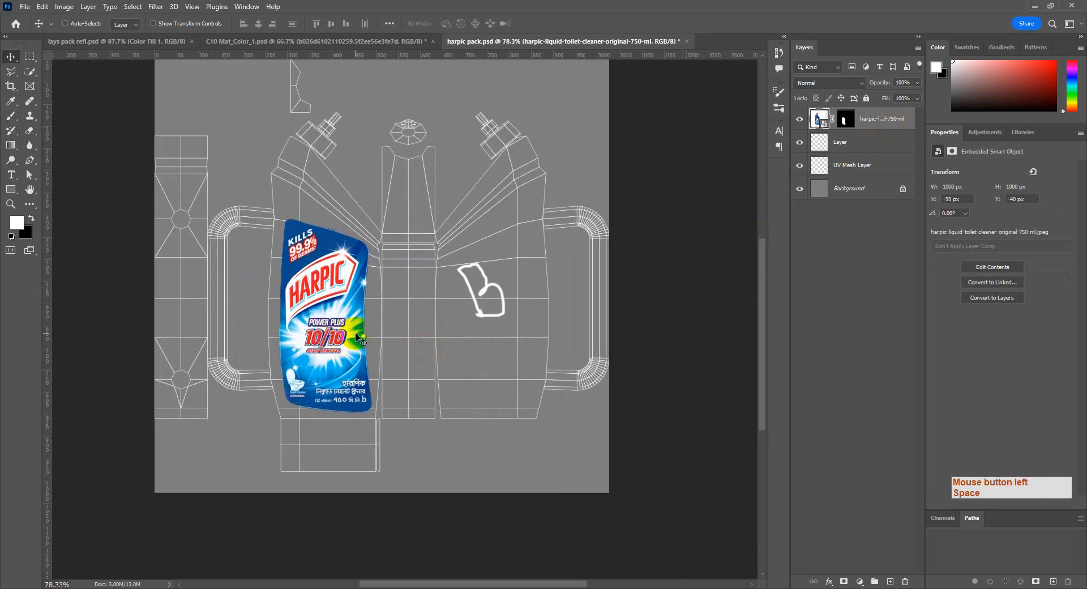
{"action": "scroll", "coordinate": [344, 339], "scroll_direction": "up", "scroll_amount": 1, "text": "alt"}
{"action": "left_click_drag", "start_coordinate": [350, 340], "coordinate": [353, 339]}
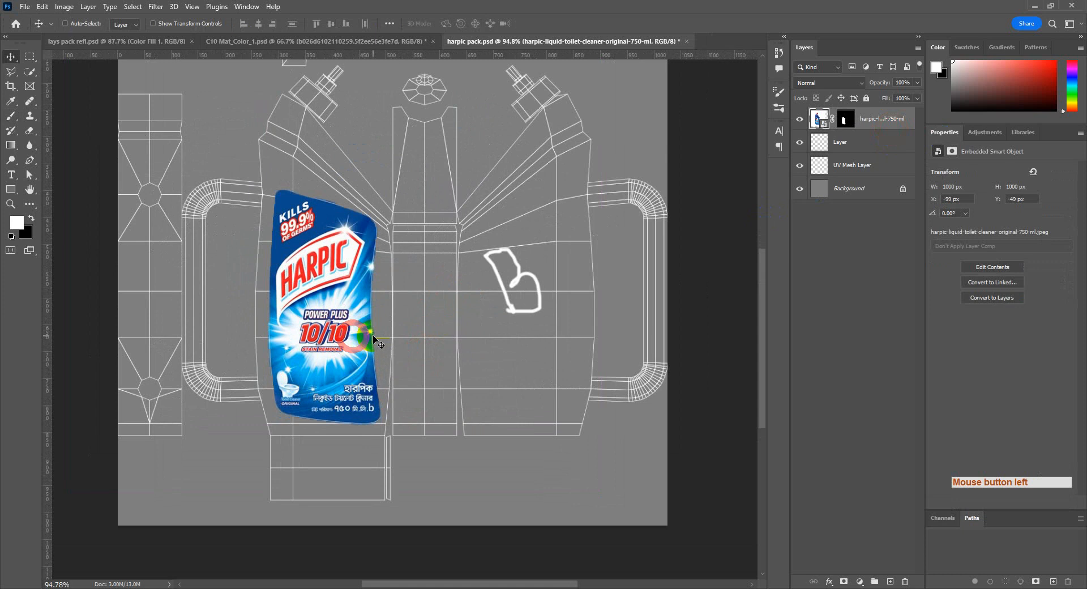
{"action": "left_click_drag", "start_coordinate": [504, 340], "coordinate": [464, 359]}
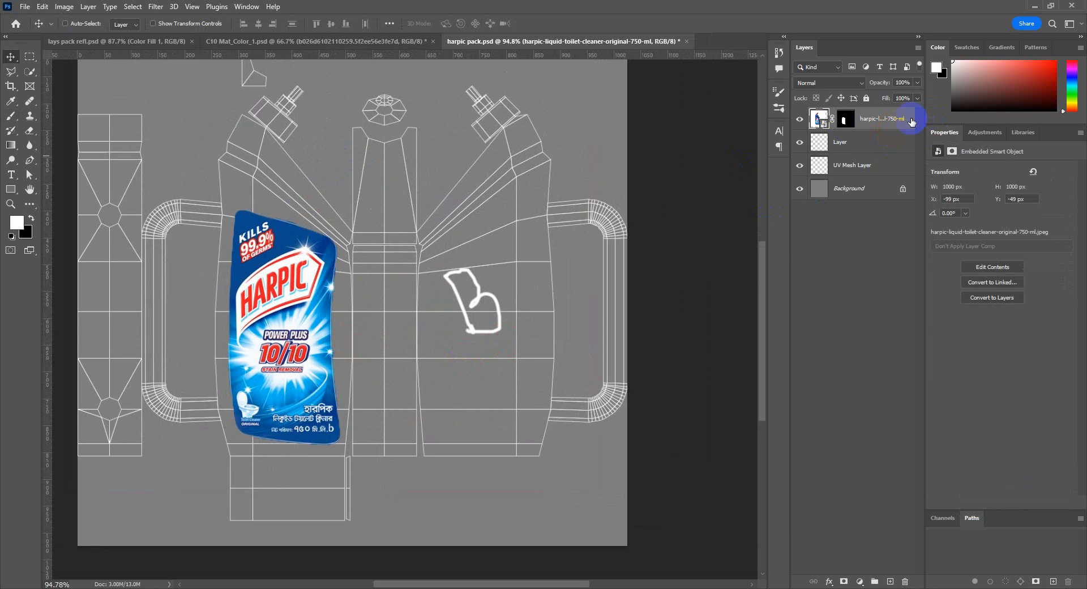
- Duplicate the label layer and place the copy over the UV back panel marked B
{"action": "left_click", "coordinate": [900, 124]}
{"action": "left_click_drag", "start_coordinate": [369, 354], "coordinate": [328, 382]}
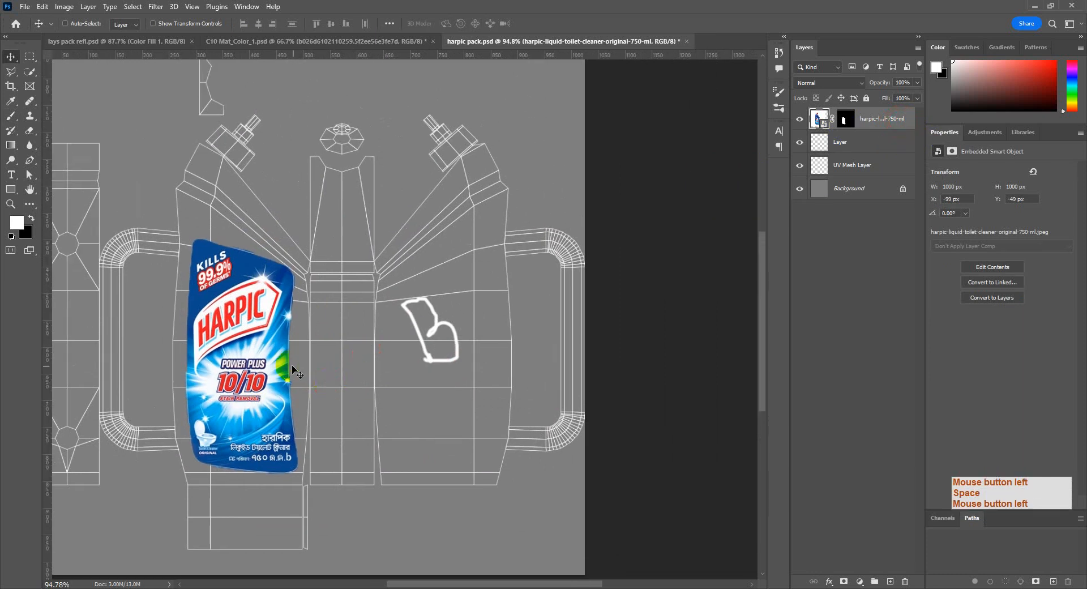
{"action": "left_click", "coordinate": [866, 111]}
{"action": "left_click_drag", "start_coordinate": [246, 340], "coordinate": [458, 345], "text": "alt"}
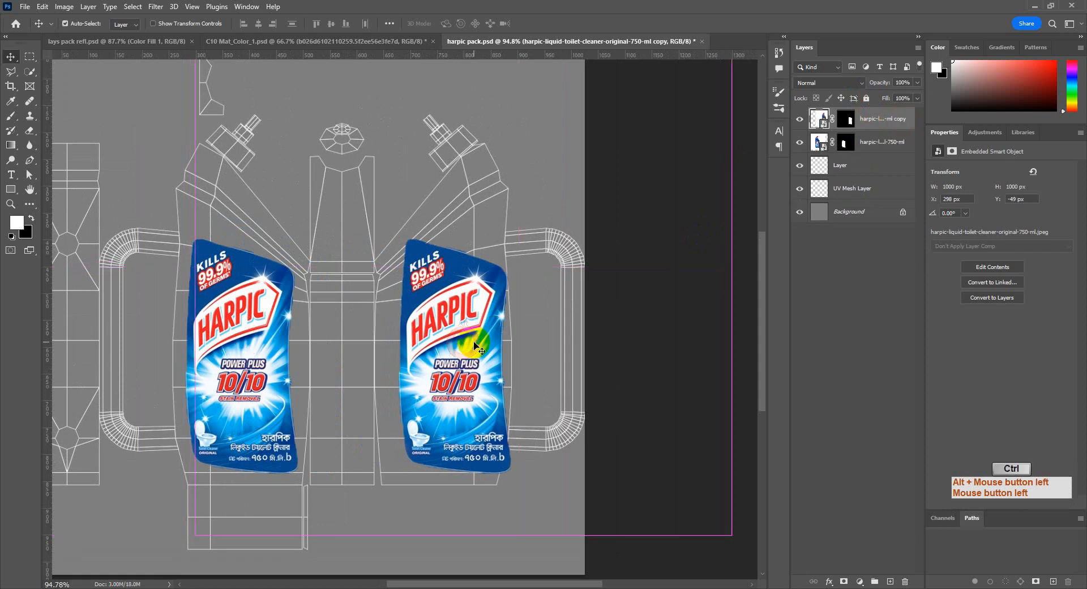
- Flip the label copy horizontally and shift it to X 243 px so it sits inside the back panel
{"action": "key", "text": "ctrl+t"}
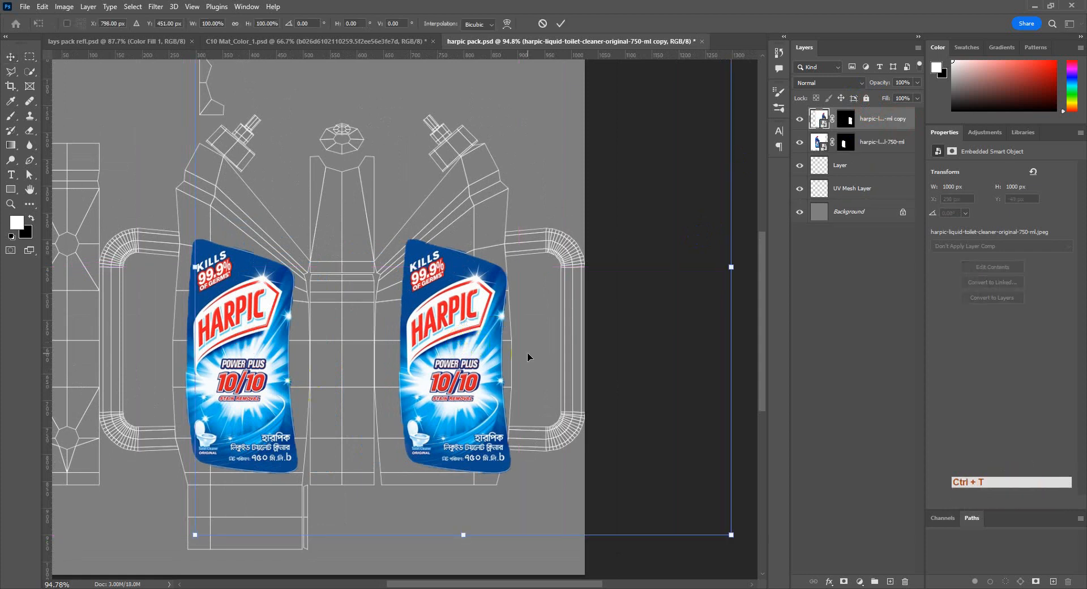
{"action": "right_click", "coordinate": [468, 350]}
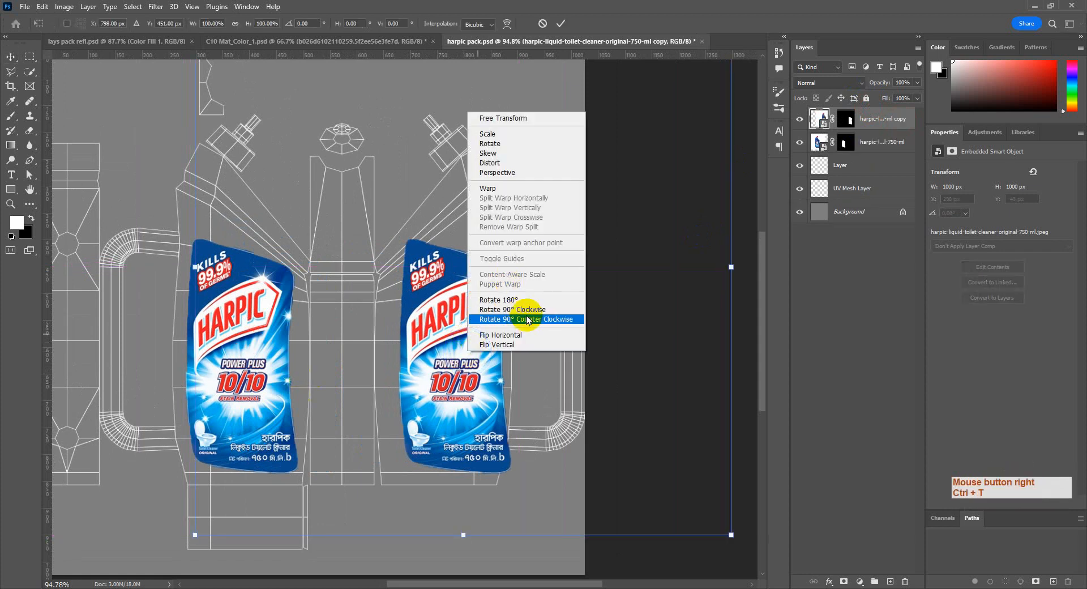
{"action": "left_click", "coordinate": [524, 335]}
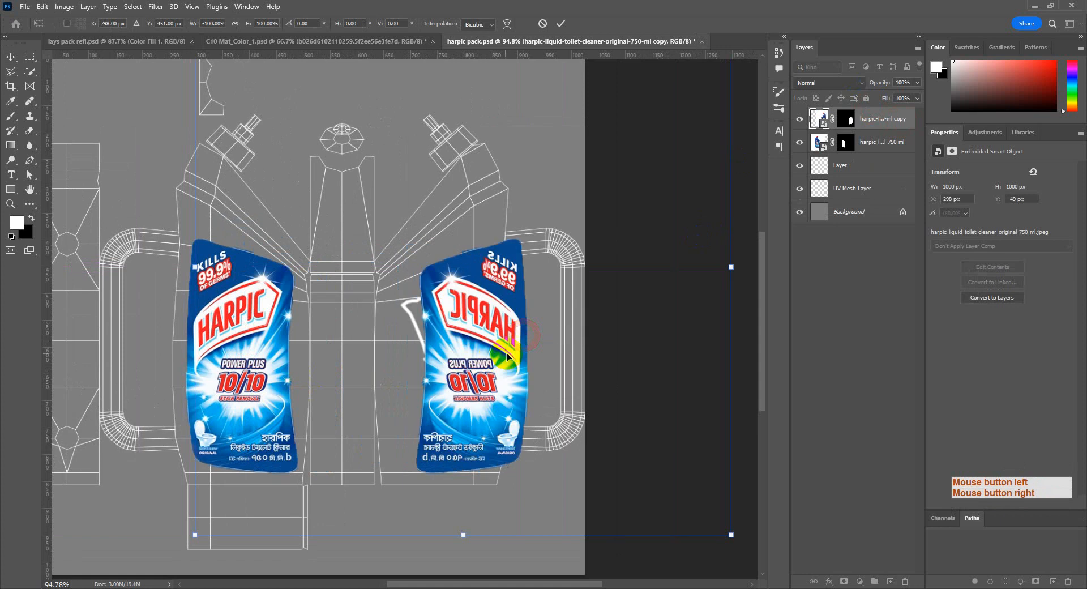
{"action": "left_click_drag", "start_coordinate": [506, 356], "coordinate": [482, 356]}
{"action": "key", "text": "Return"}
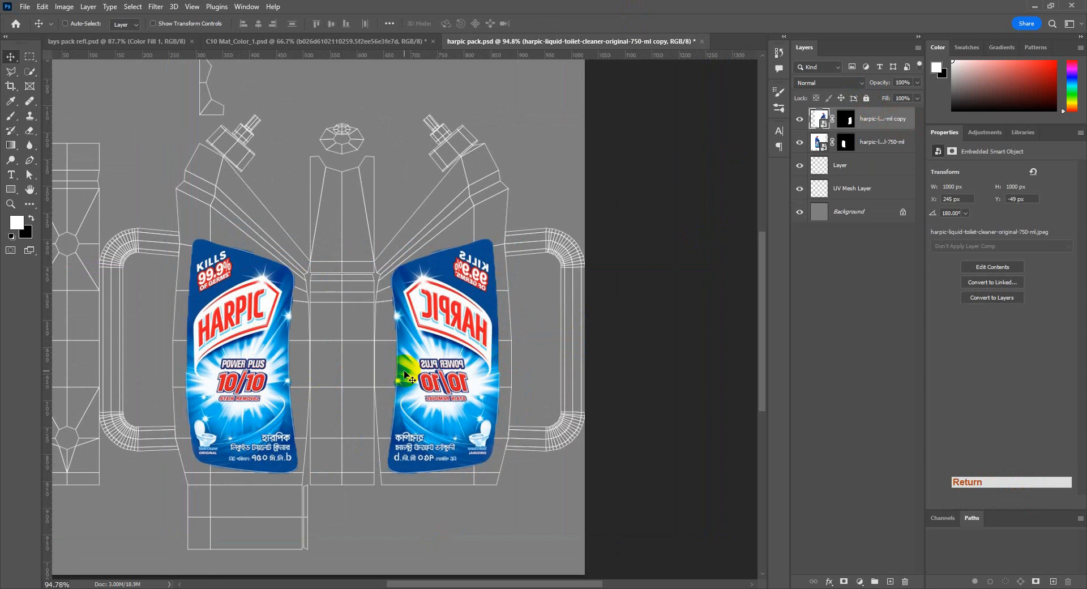
{"action": "key", "text": "Left"}
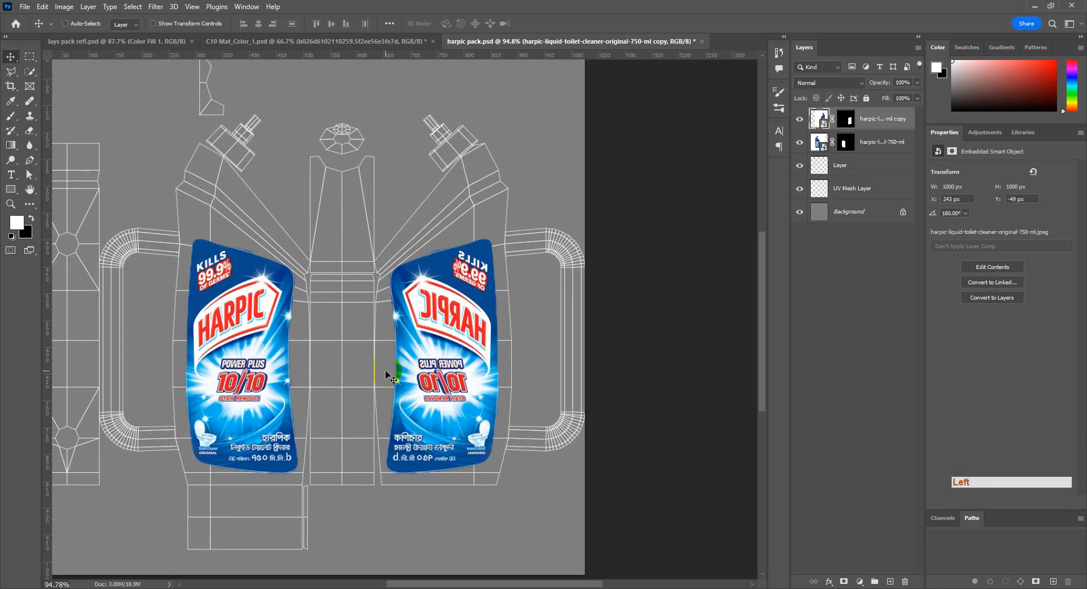
- Save the harpic pack.psd texture and switch to the C9.c4d bottle scene in Cinema 4D, leaving no object selected
{"action": "key", "text": "space"}
{"action": "left_click_drag", "start_coordinate": [333, 277], "coordinate": [433, 345]}
{"action": "key", "text": "ctrl+KP_0"}
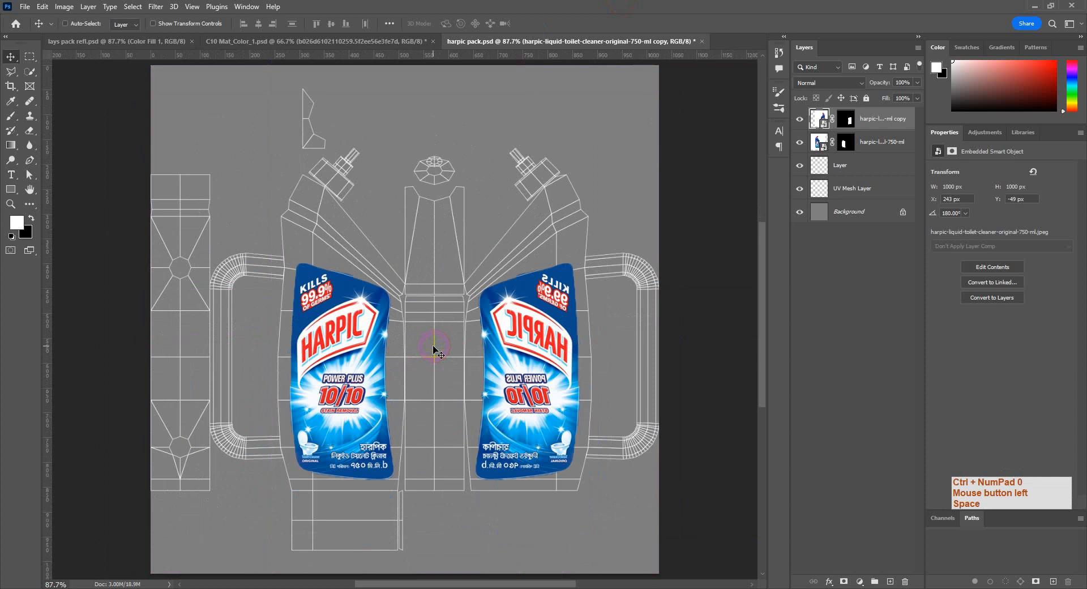
{"action": "key", "text": "ctrl"}
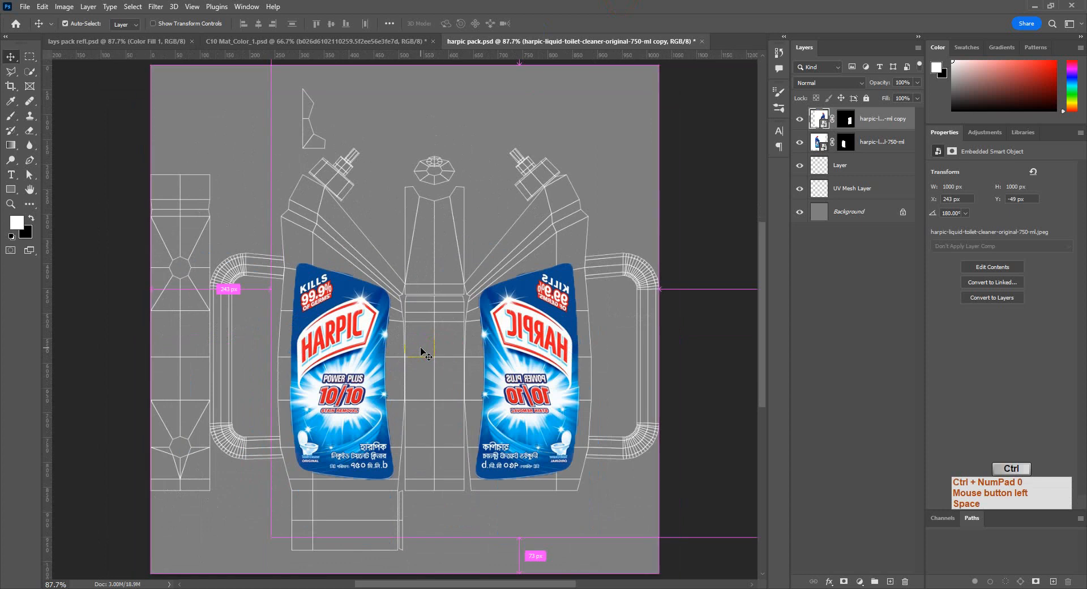
{"action": "key", "text": "ctrl+s"}
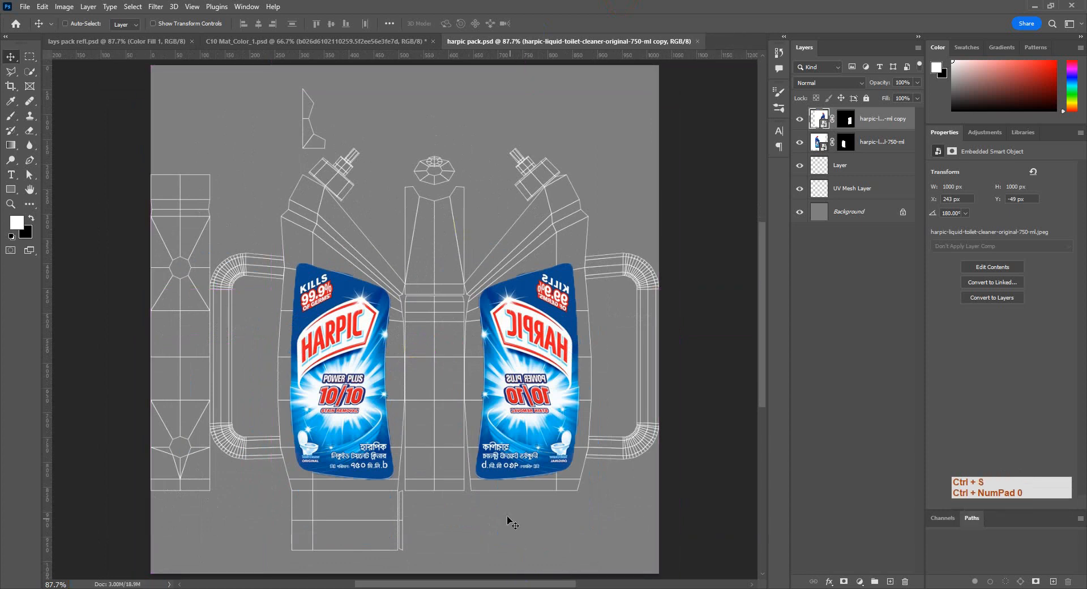
{"action": "left_click", "coordinate": [368, 588]}
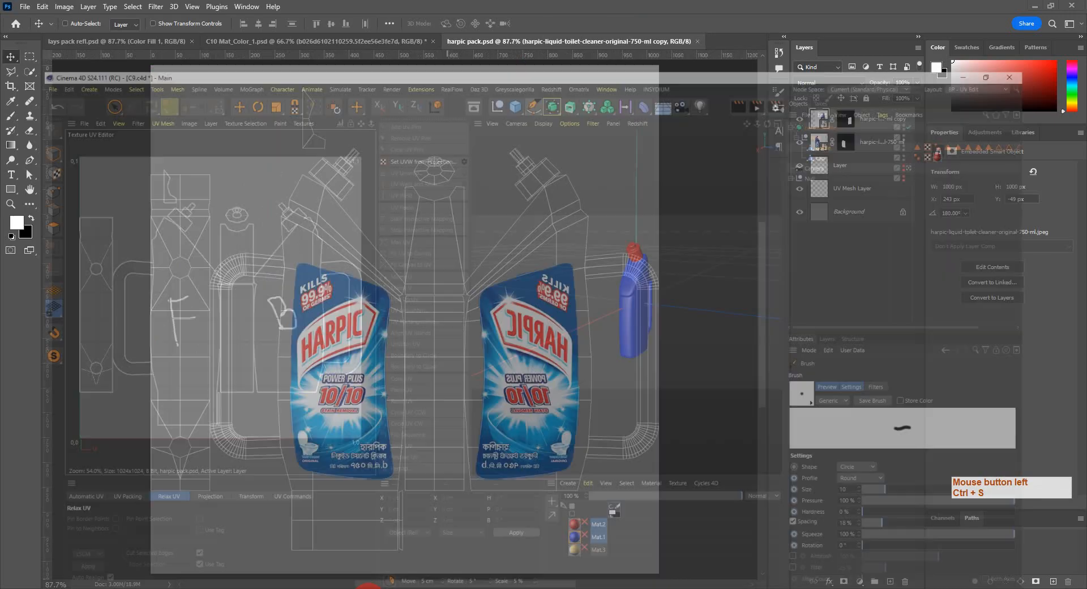
{"action": "left_click", "coordinate": [873, 230]}
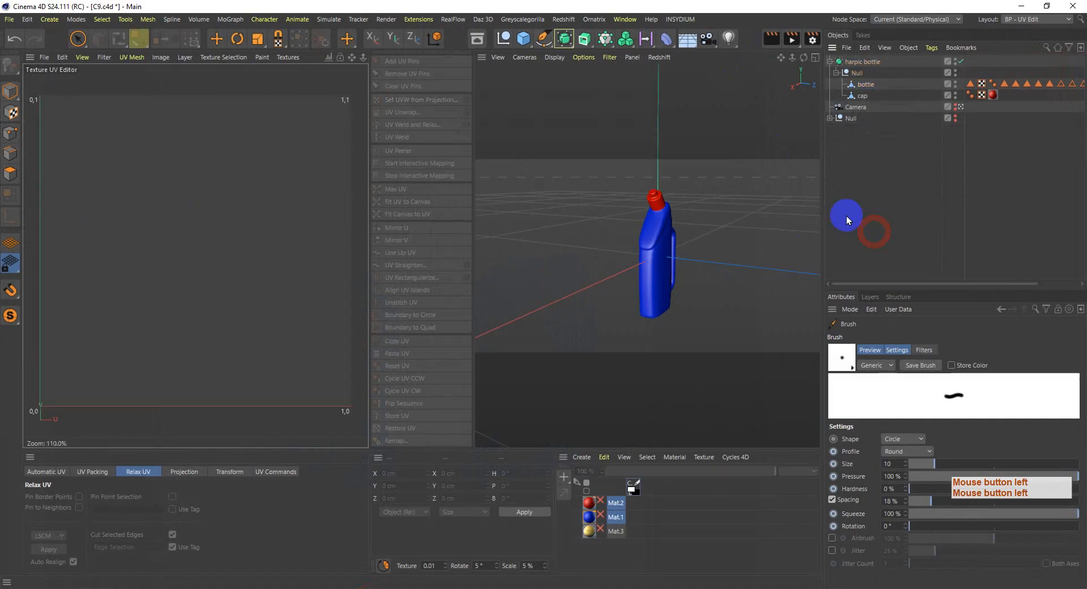
- Select the bottle object and switch the interface to the Startup (User) layout
{"action": "left_click", "coordinate": [865, 83]}
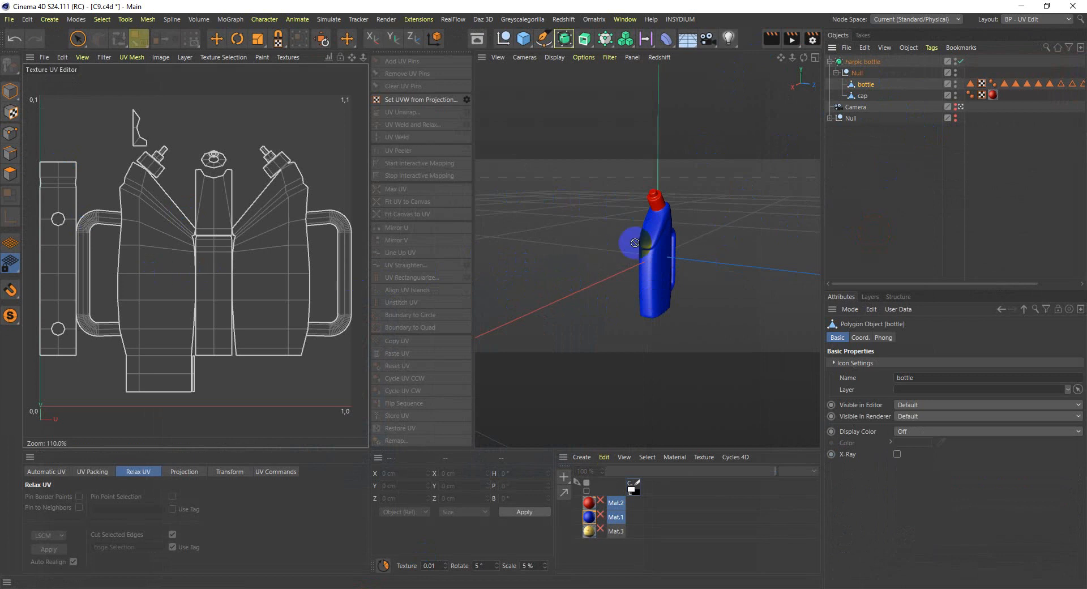
{"action": "left_click", "coordinate": [1038, 19]}
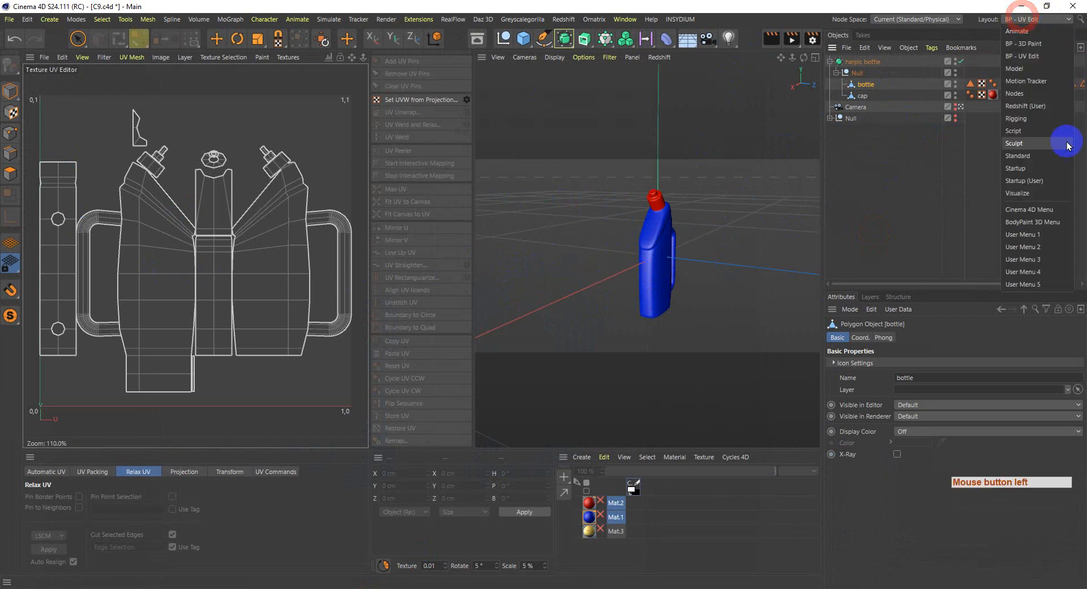
{"action": "left_click", "coordinate": [1040, 181]}
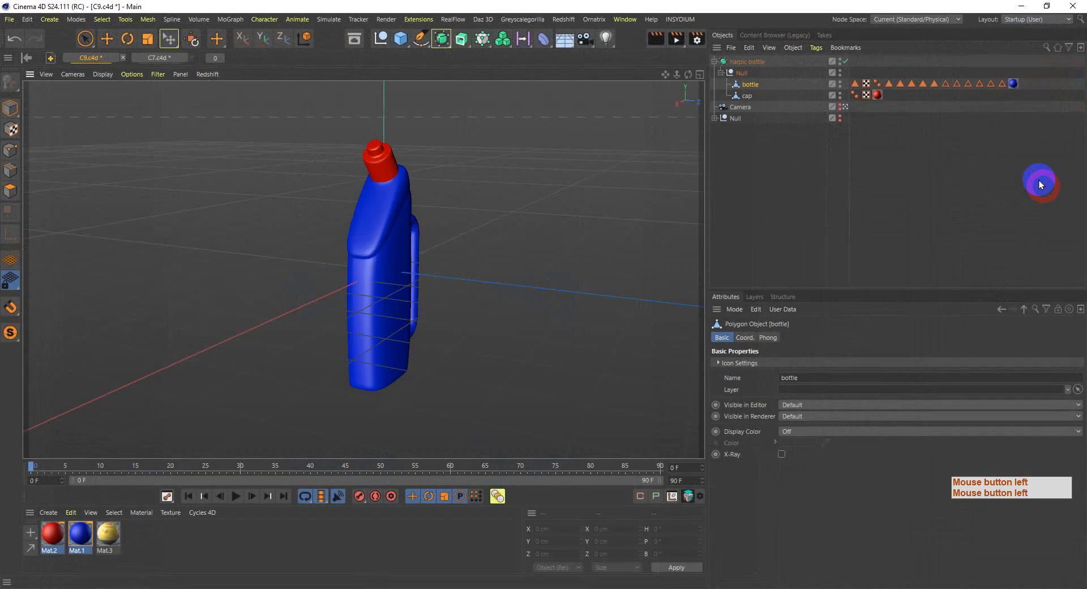
- Open the Color channel settings of the bottle's blue material, Mat.1
{"action": "double_click", "coordinate": [76, 538]}
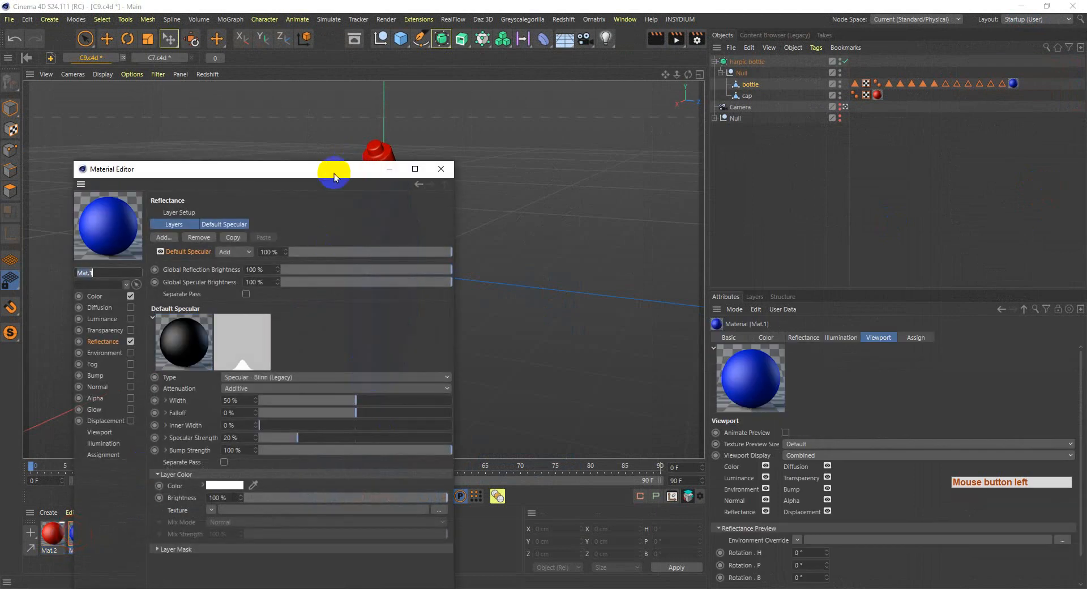
{"action": "left_click_drag", "start_coordinate": [333, 169], "coordinate": [349, 110]}
{"action": "left_click", "coordinate": [109, 237]}
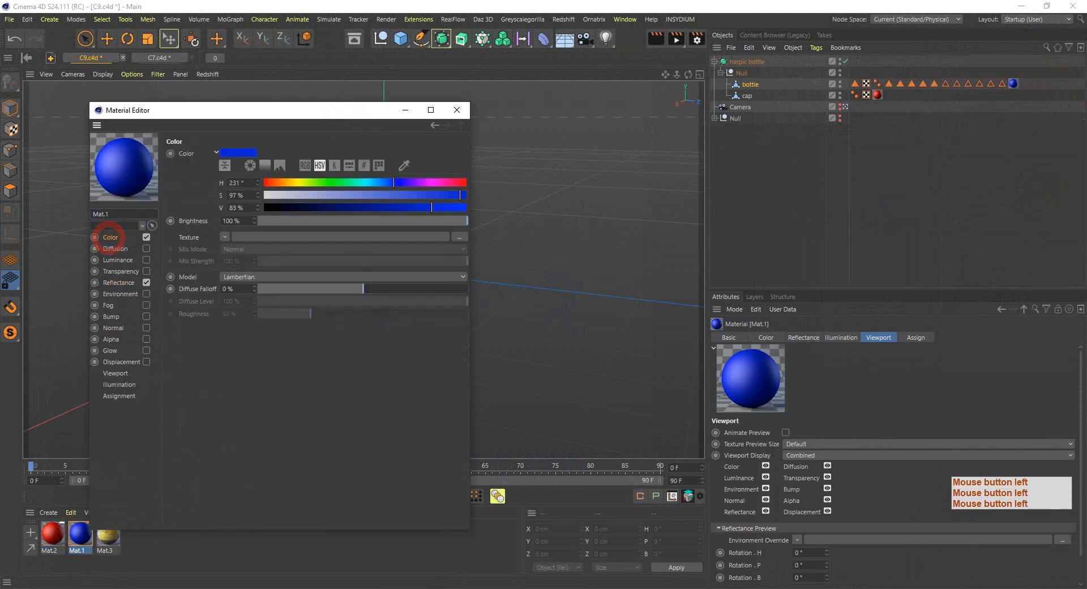
- Locate harpic pack.psd in the 052402 All Class Videos folder and set its offline access
{"action": "mouse_move", "coordinate": [288, 582]}
{"action": "left_click", "coordinate": [376, 552]}
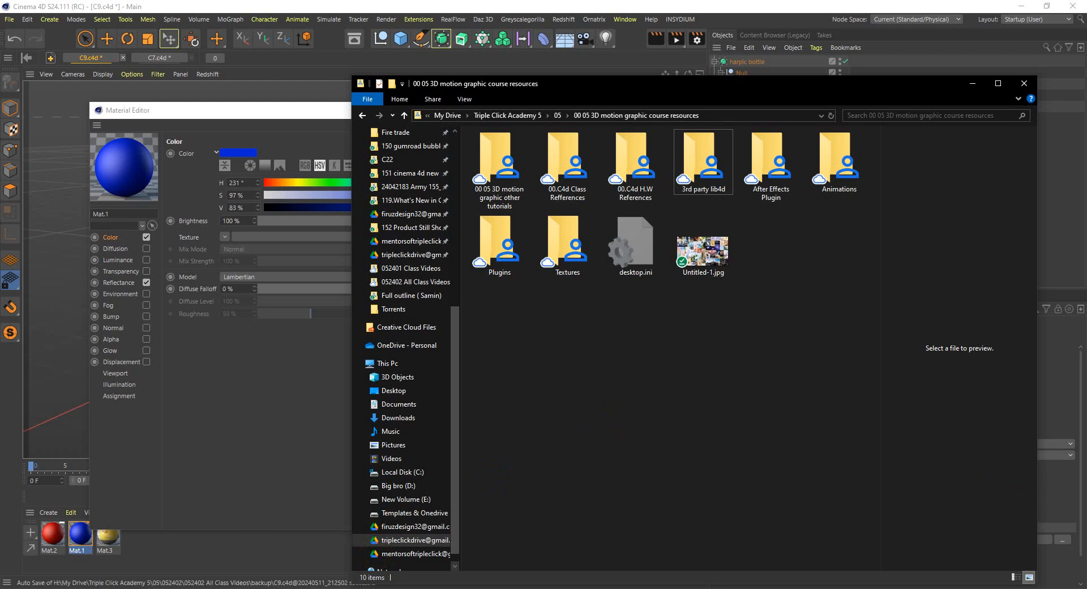
{"action": "left_click", "coordinate": [276, 583]}
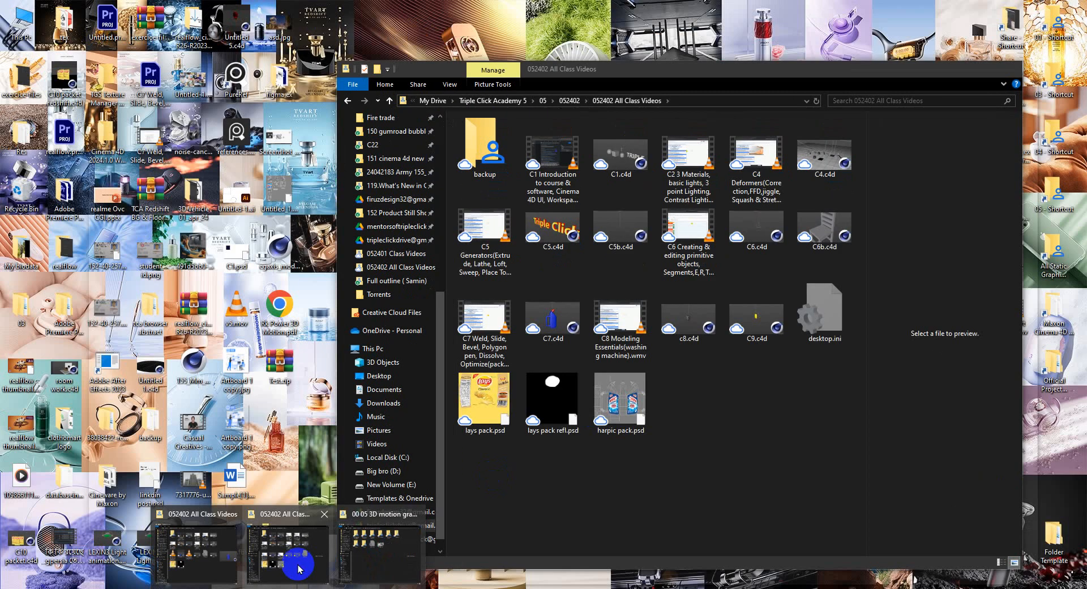
{"action": "left_click", "coordinate": [298, 563]}
{"action": "left_click", "coordinate": [727, 459]}
{"action": "left_click", "coordinate": [631, 396]}
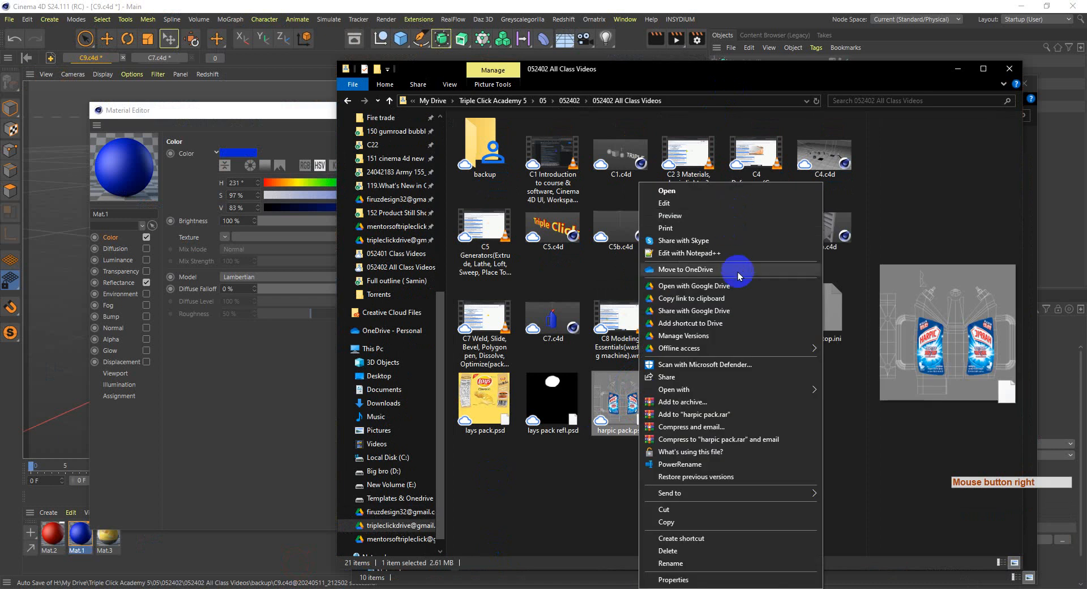
{"action": "left_click", "coordinate": [718, 343]}
{"action": "left_click", "coordinate": [852, 347]}
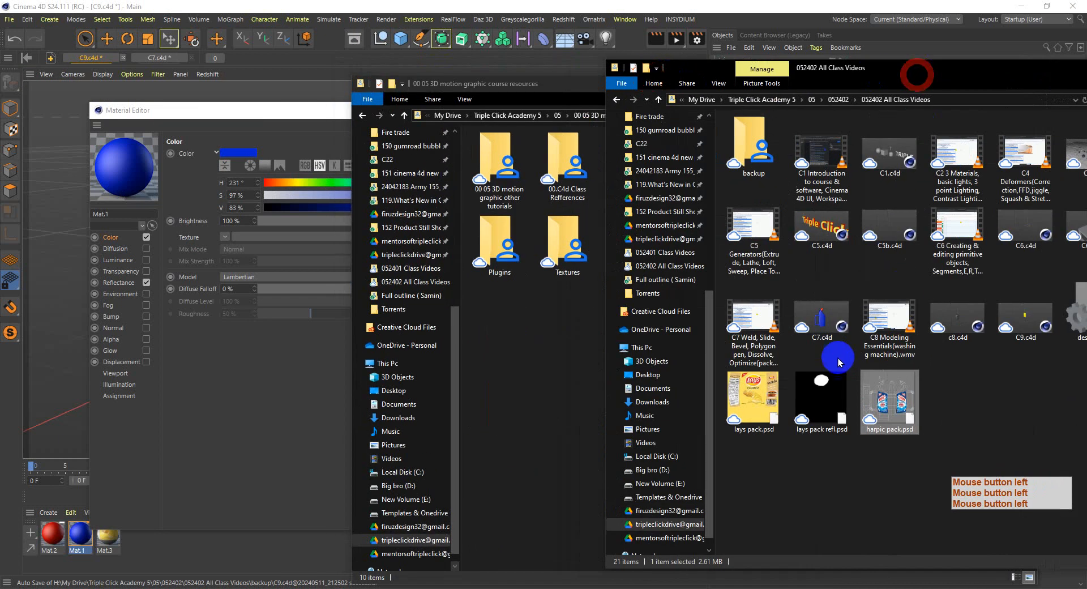
- Load harpic pack.psd from the 052402 All Class Videos folder as Mat.1's color texture
{"action": "left_click", "coordinate": [256, 355]}
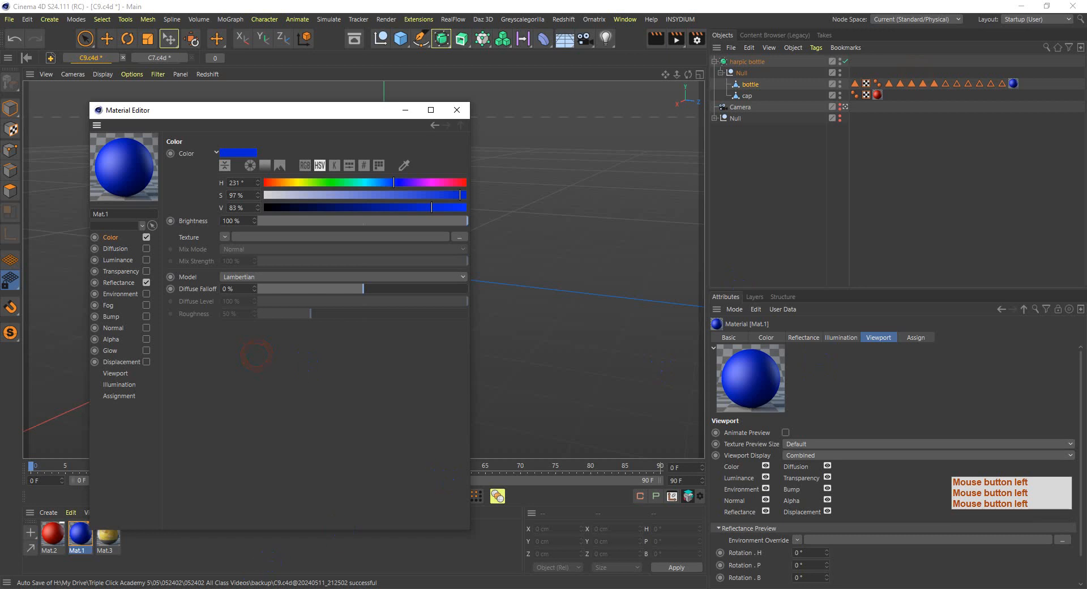
{"action": "mouse_move", "coordinate": [389, 566]}
{"action": "mouse_move", "coordinate": [207, 559]}
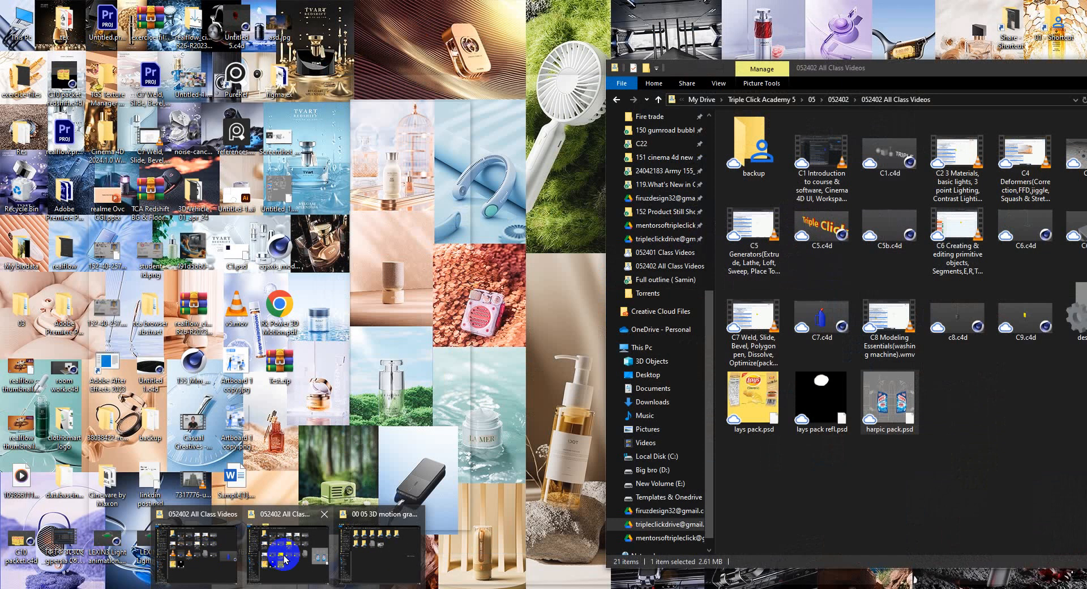
{"action": "left_click", "coordinate": [283, 554]}
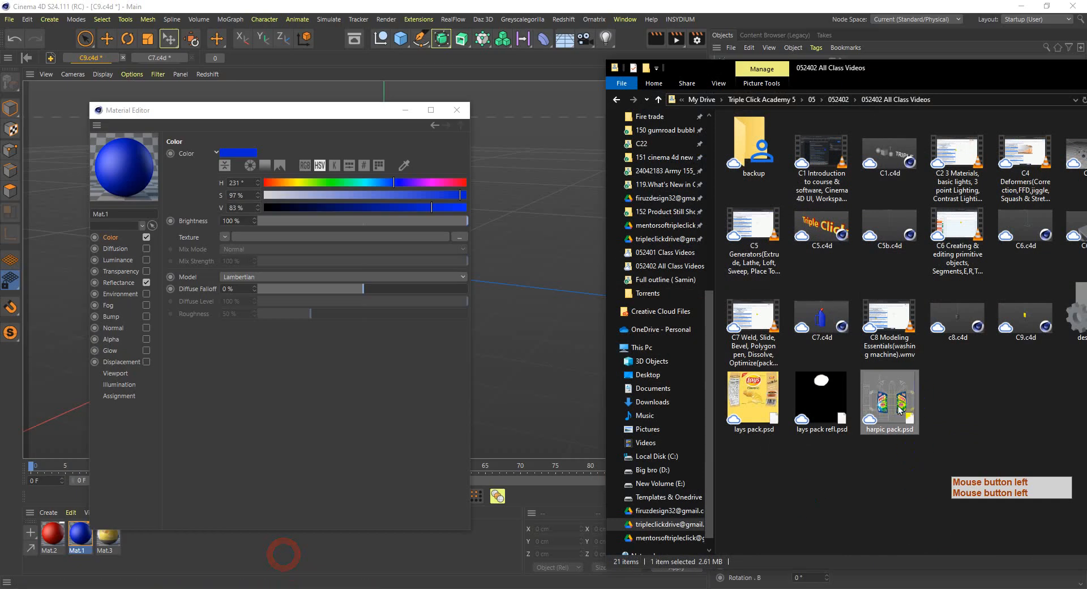
{"action": "left_click_drag", "start_coordinate": [415, 278], "coordinate": [458, 237]}
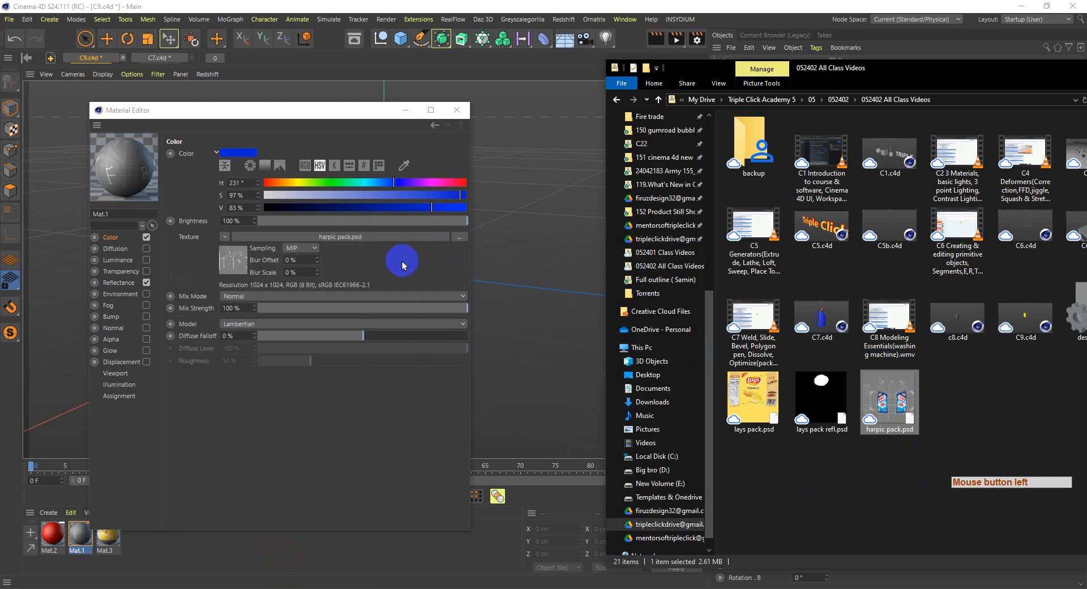
- Reload the saved version of harpic pack.psd in Mat.1's color texture and close the material's settings
{"action": "left_click", "coordinate": [402, 266]}
{"action": "left_click", "coordinate": [233, 258]}
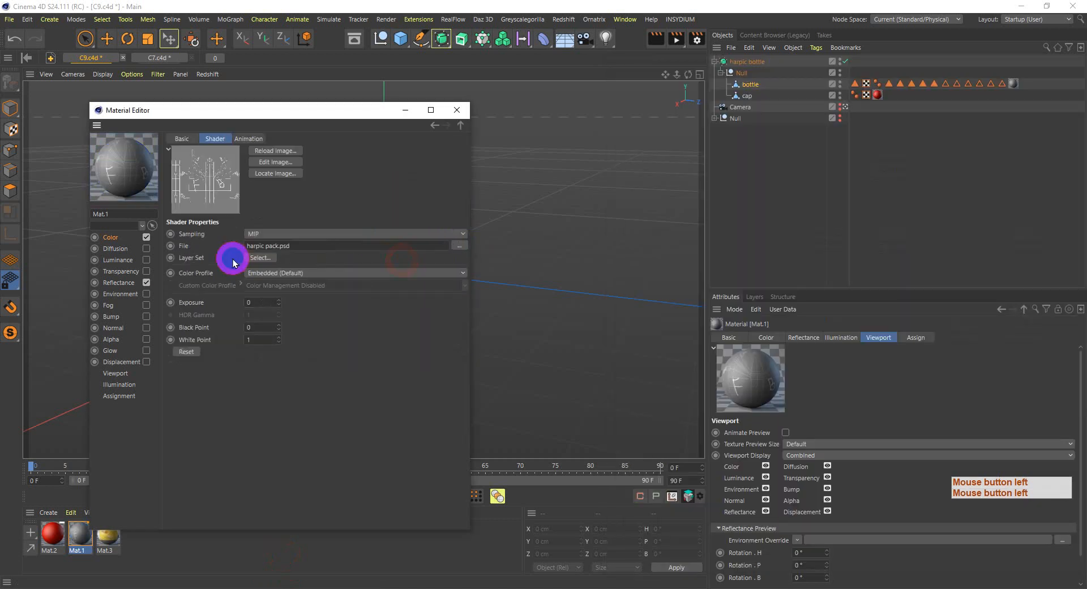
{"action": "left_click", "coordinate": [271, 151]}
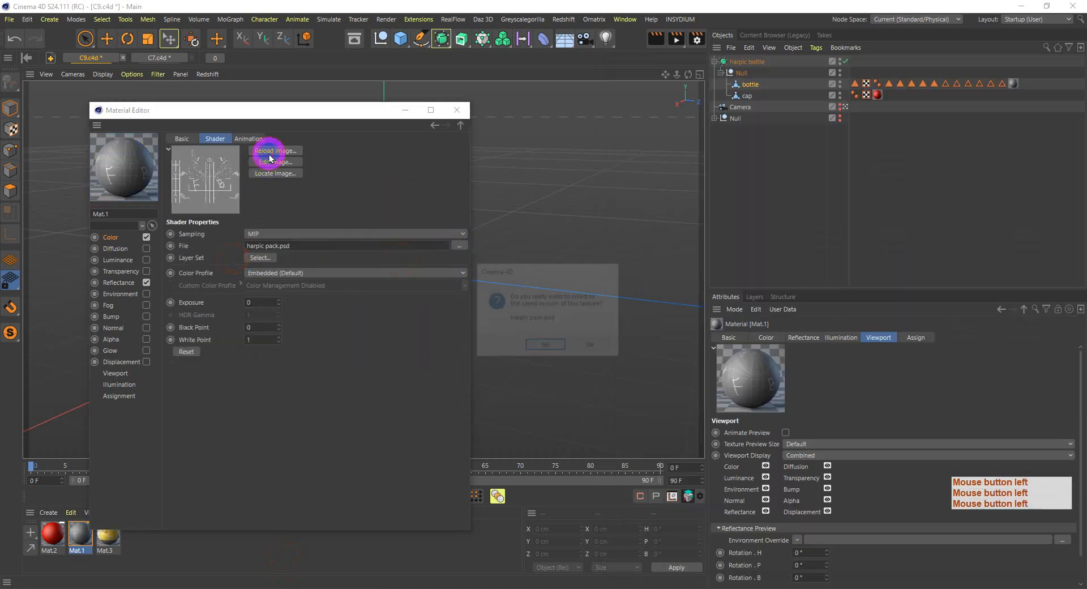
{"action": "left_click", "coordinate": [543, 345]}
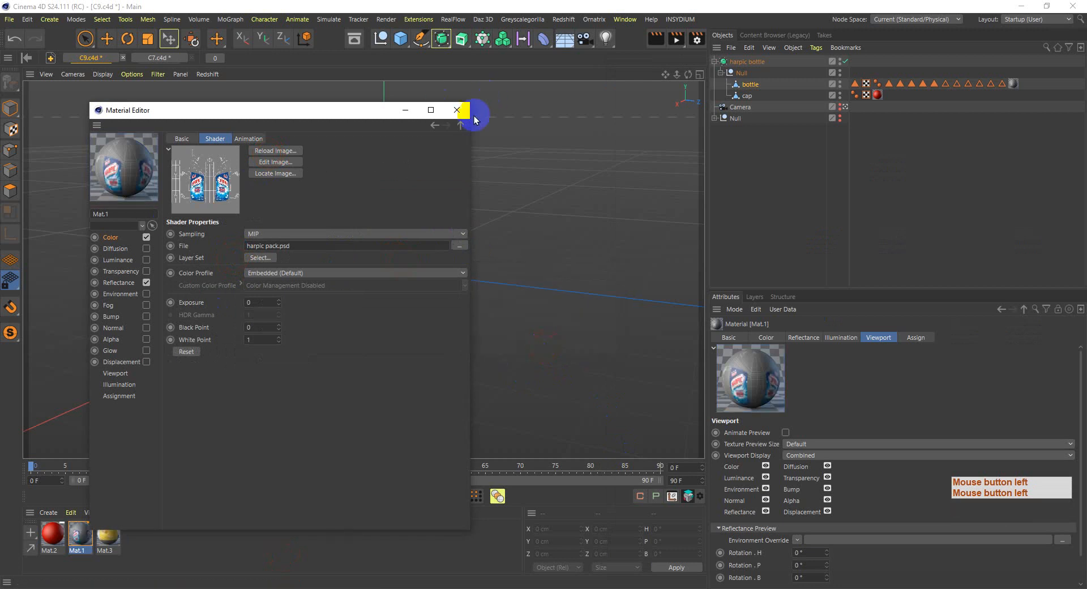
{"action": "left_click", "coordinate": [457, 109]}
- Check the label on both sides of the bottle and set Mat.1's texture preview size to No Scaling
{"action": "left_click_drag", "start_coordinate": [332, 333], "coordinate": [207, 331], "text": "alt"}
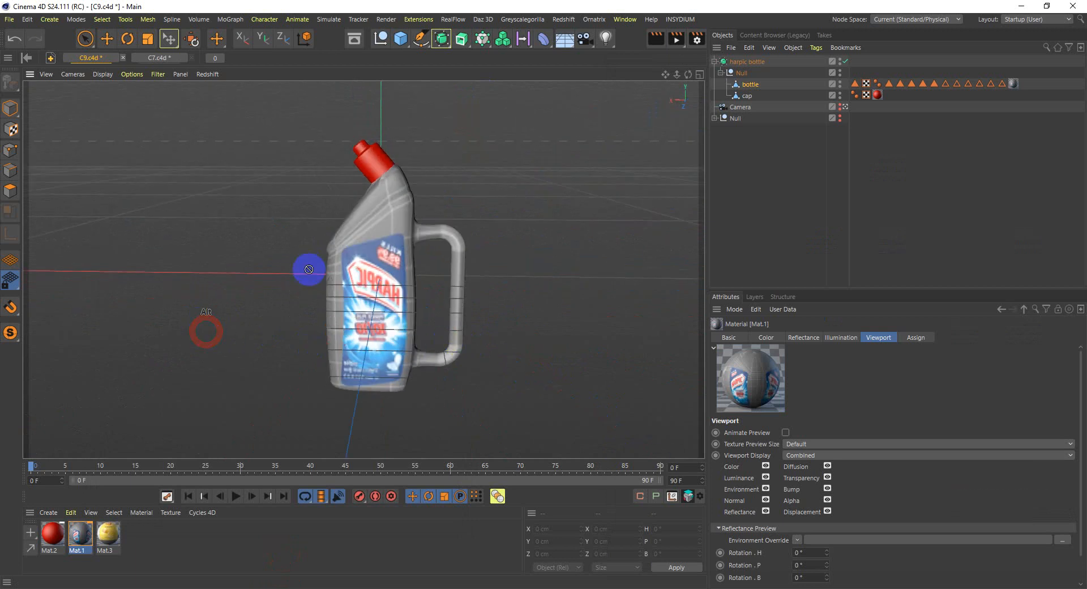
{"action": "left_click_drag", "start_coordinate": [301, 360], "coordinate": [598, 363], "text": "alt"}
{"action": "scroll", "coordinate": [432, 352], "scroll_direction": "up", "scroll_amount": 3}
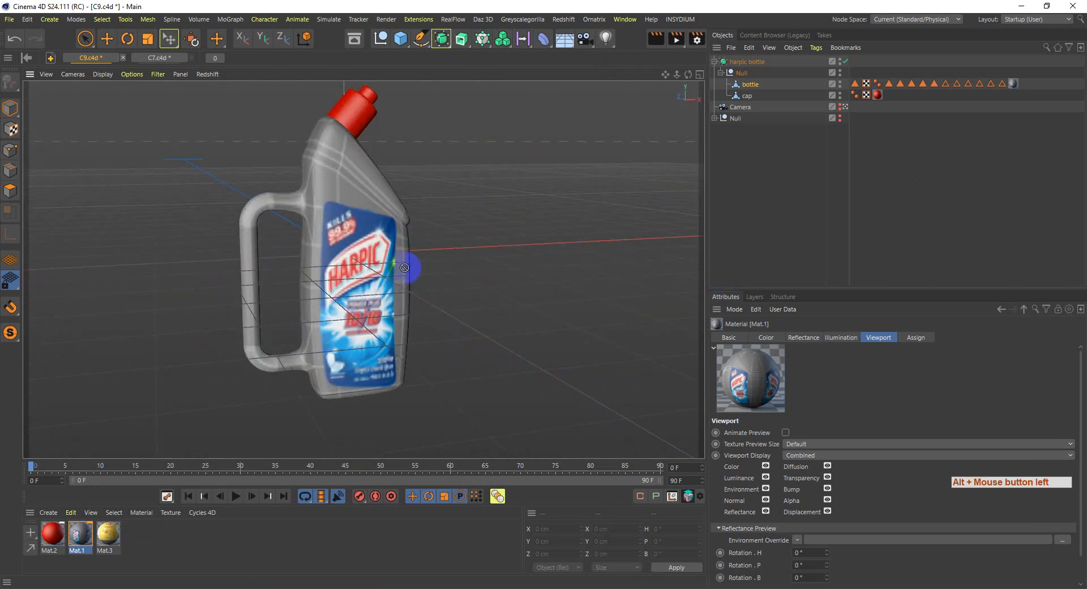
{"action": "left_click", "coordinate": [1013, 83]}
{"action": "left_click", "coordinate": [1013, 83]}
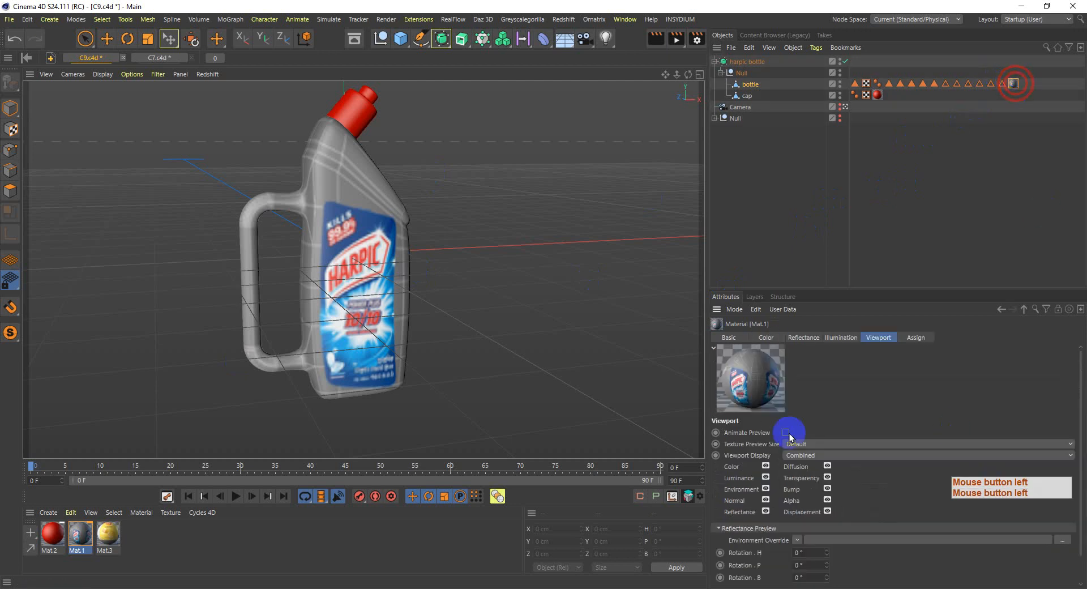
{"action": "left_click", "coordinate": [808, 444]}
{"action": "left_click", "coordinate": [829, 469]}
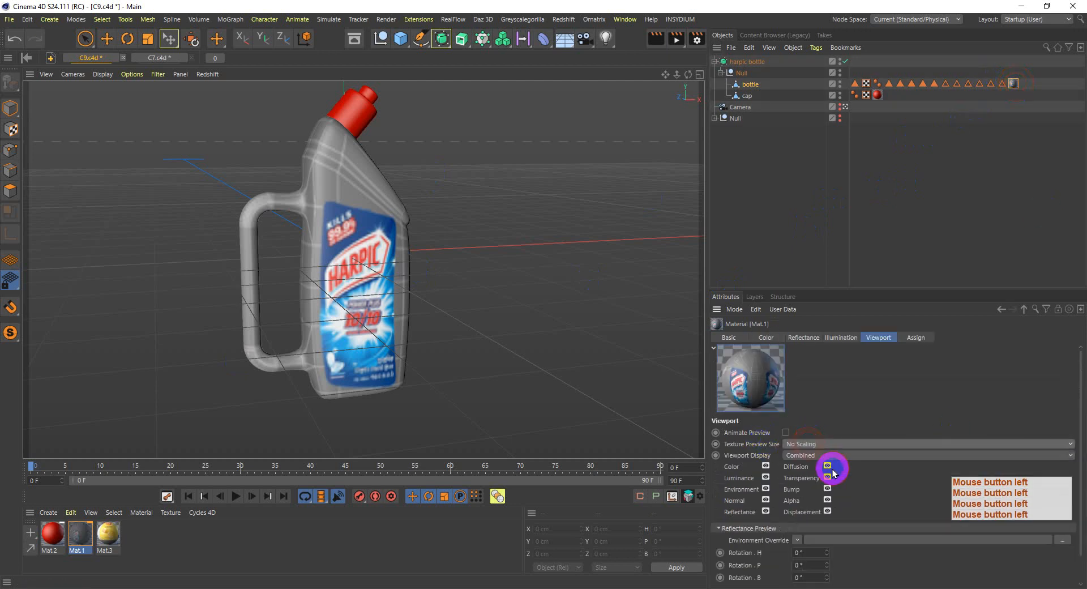
{"action": "left_click_drag", "start_coordinate": [453, 327], "coordinate": [210, 353], "text": "alt"}
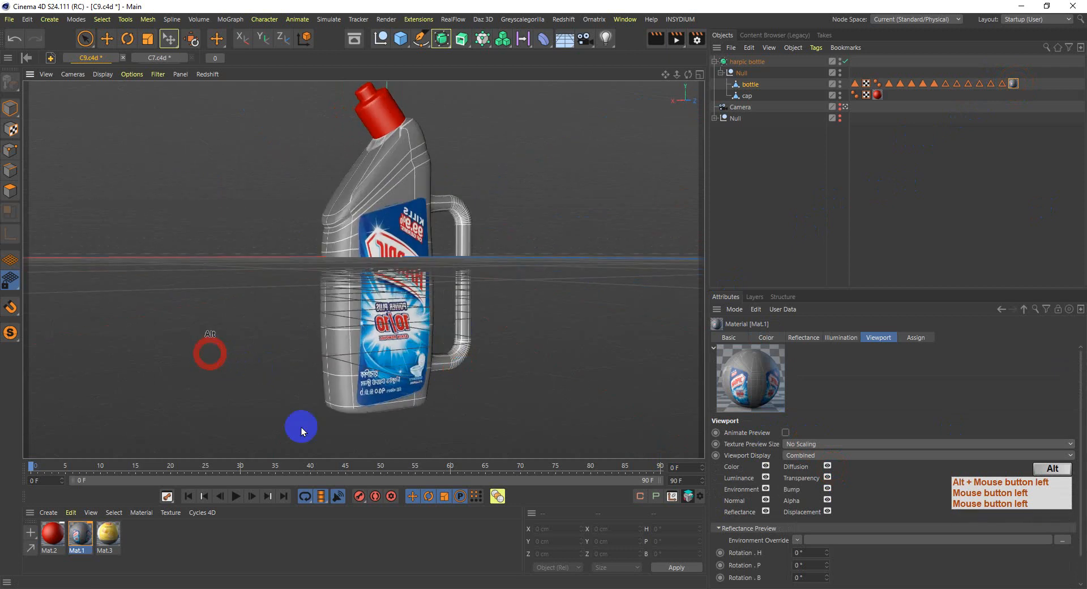
- Switch to harpic pack.psd in Photoshop and hide Layer and UV Mesh Layer
{"action": "left_click", "coordinate": [428, 588]}
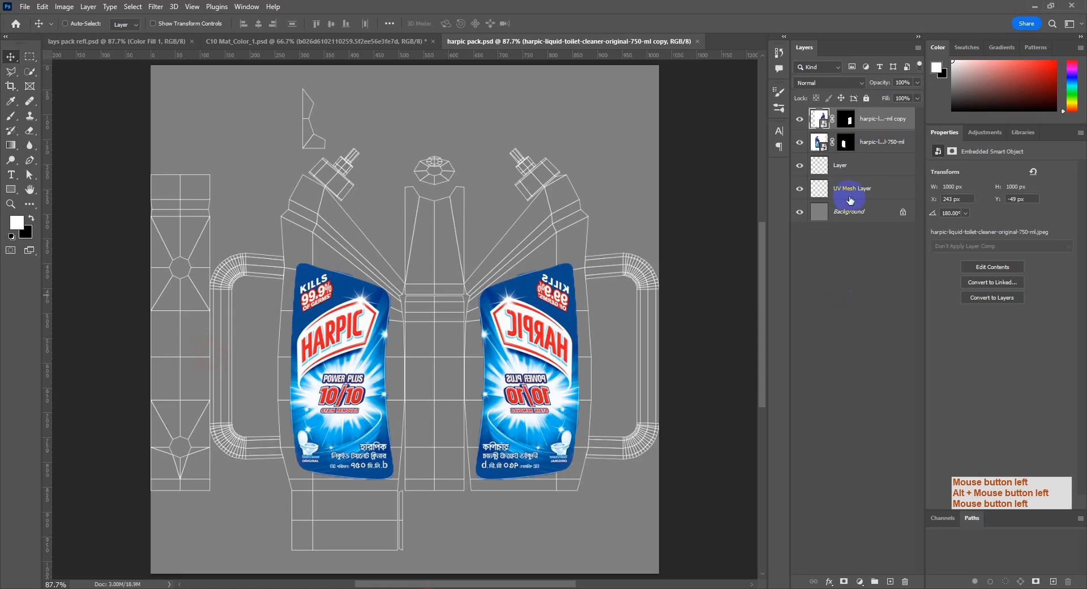
{"action": "left_click", "coordinate": [798, 164]}
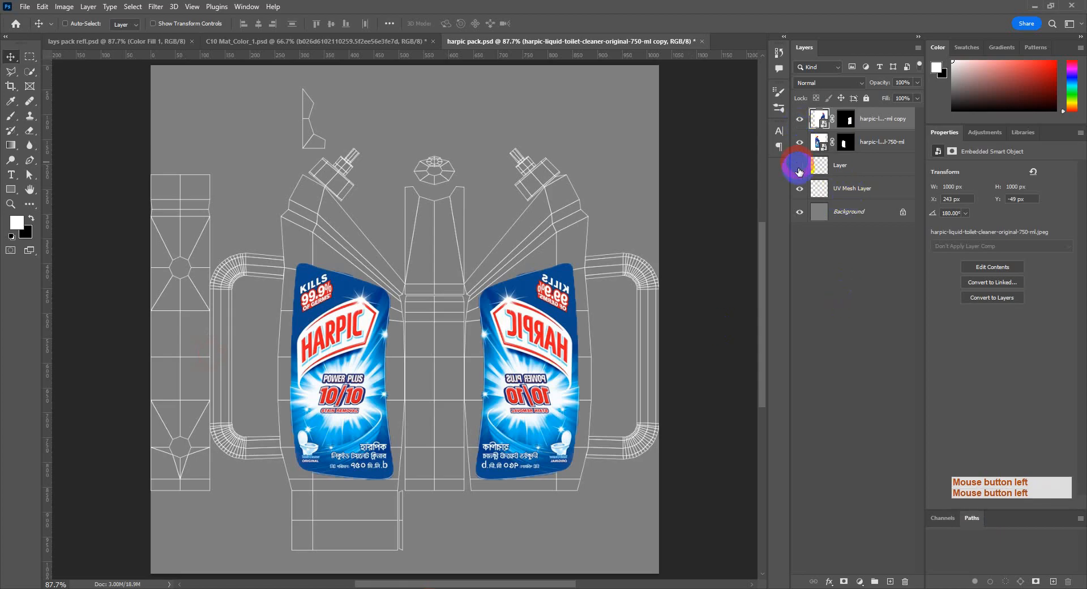
{"action": "left_click", "coordinate": [797, 178]}
{"action": "left_click", "coordinate": [798, 193]}
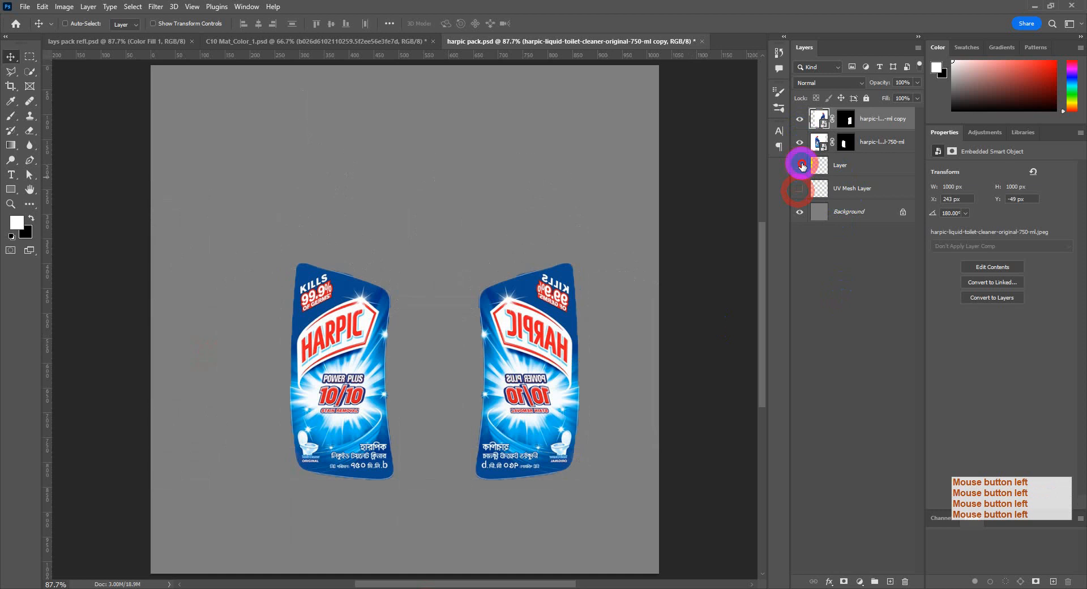
{"action": "left_click", "coordinate": [798, 165]}
- Add a Solid Color fill layer above Background in the label's dark blue, about #013e7b, and save the file
{"action": "left_click", "coordinate": [830, 211]}
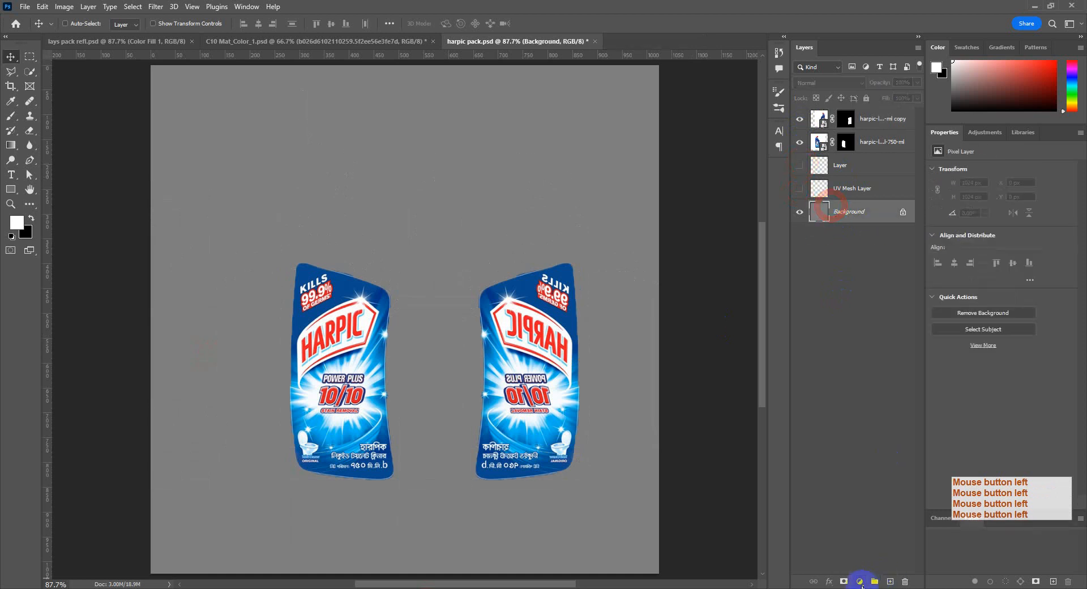
{"action": "left_click", "coordinate": [859, 581]}
{"action": "left_click", "coordinate": [870, 385]}
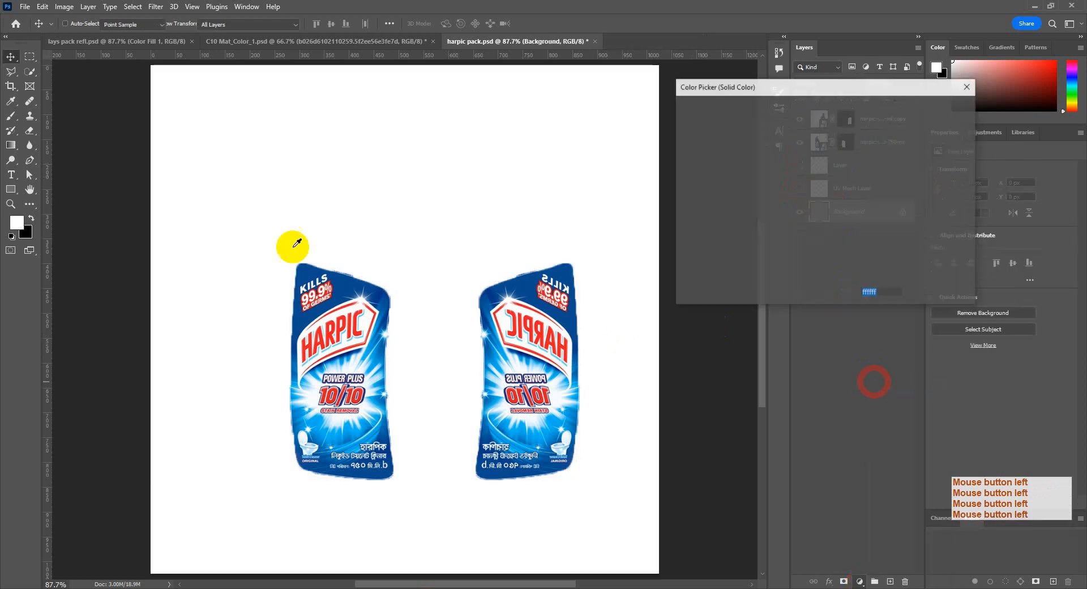
{"action": "left_click", "coordinate": [343, 279]}
{"action": "left_click_drag", "start_coordinate": [818, 185], "coordinate": [829, 192]}
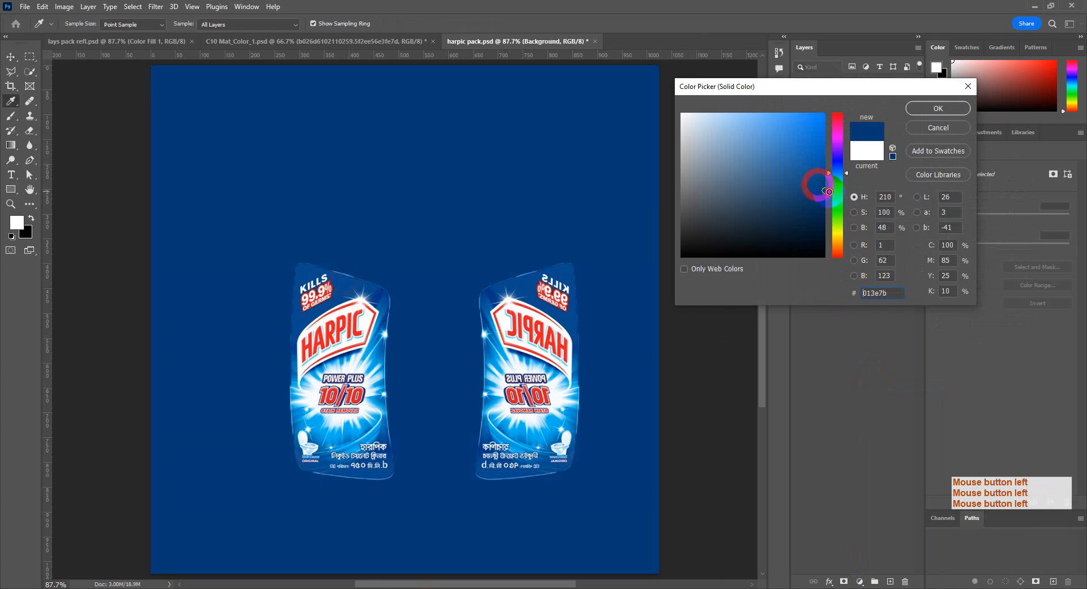
{"action": "left_click", "coordinate": [937, 108]}
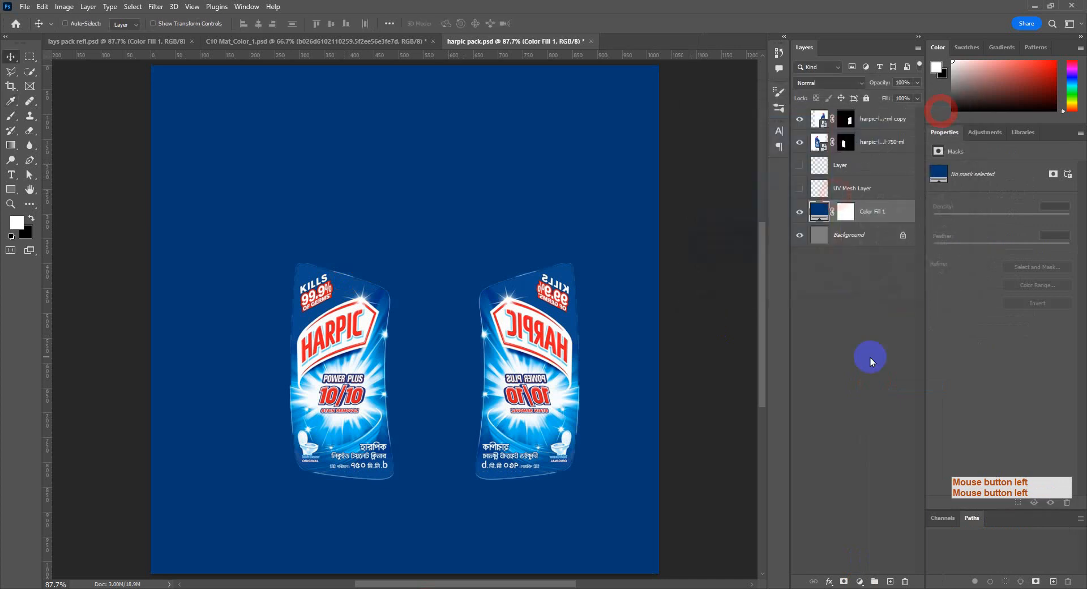
{"action": "left_click", "coordinate": [870, 360]}
{"action": "key", "text": "ctrl+s"}
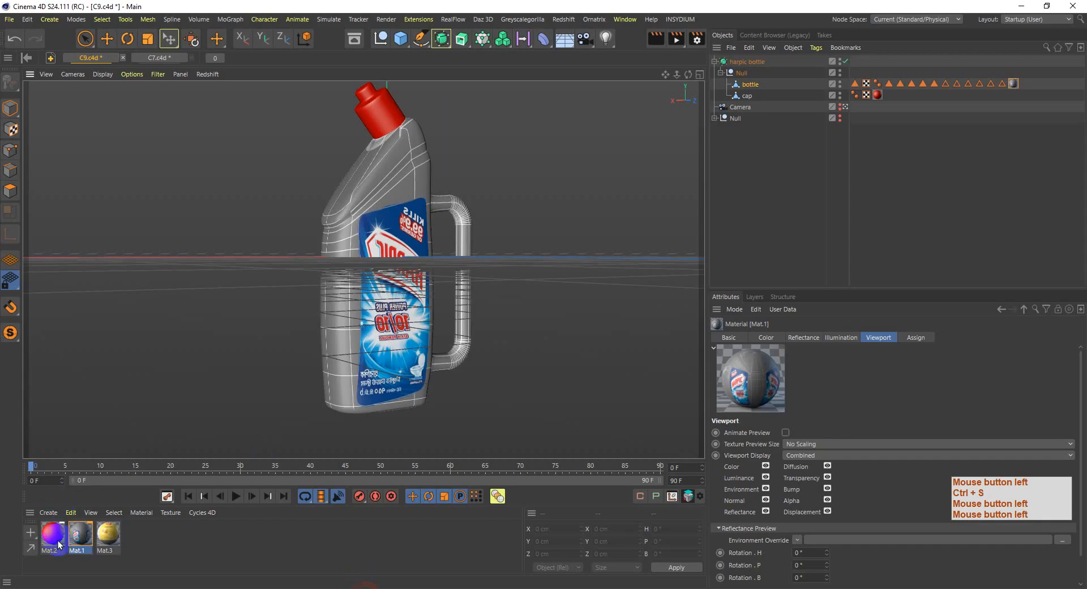
- Back in Cinema 4D, reload the saved harpic pack.psd in Mat.1's color texture and check it on the bottle
{"action": "left_click", "coordinate": [72, 541]}
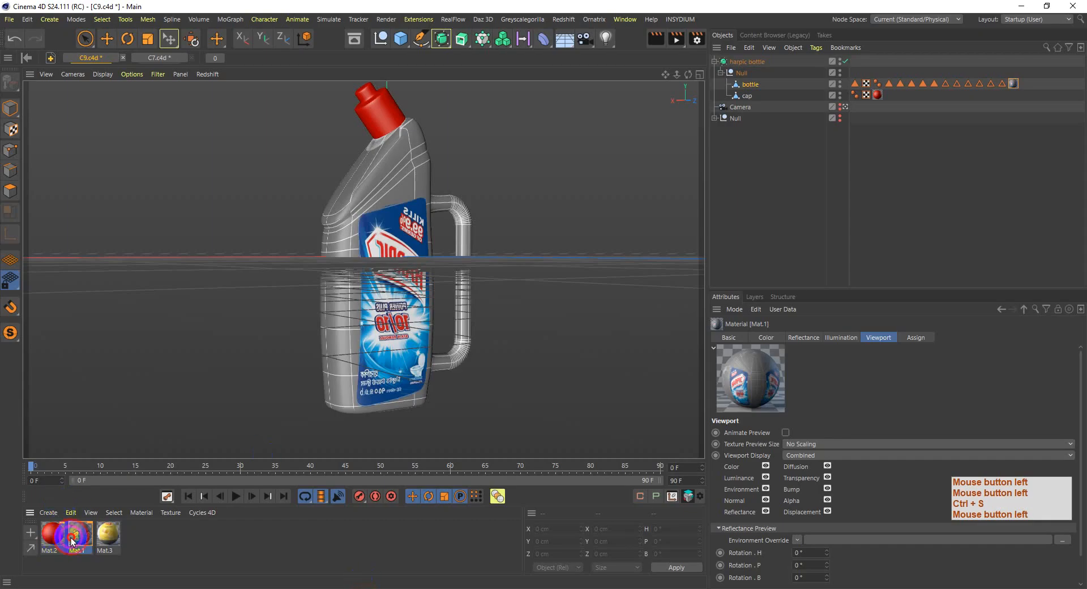
{"action": "double_click", "coordinate": [80, 540]}
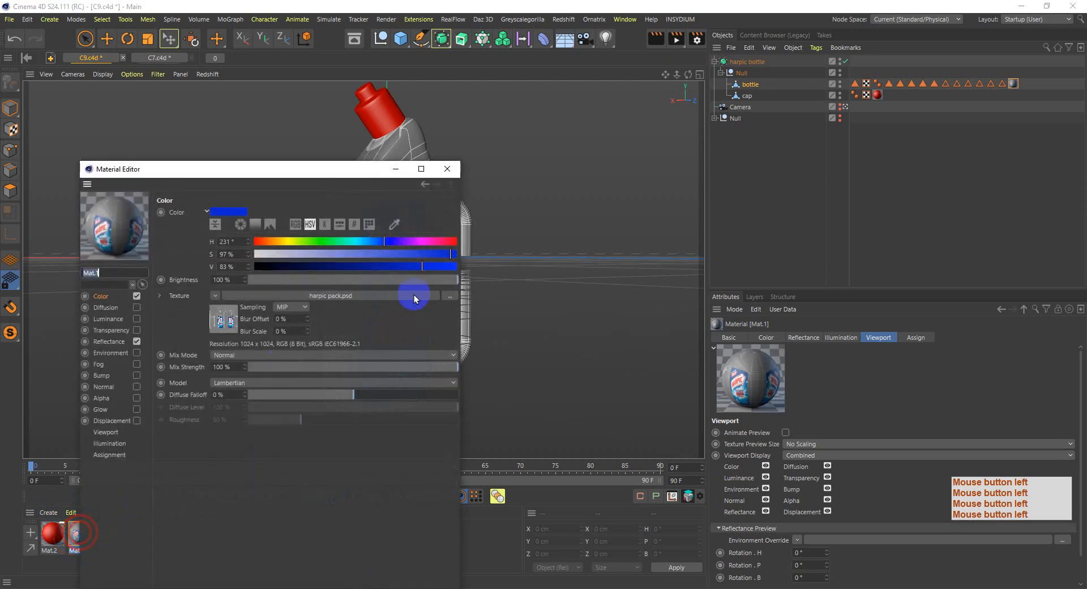
{"action": "left_click", "coordinate": [215, 317]}
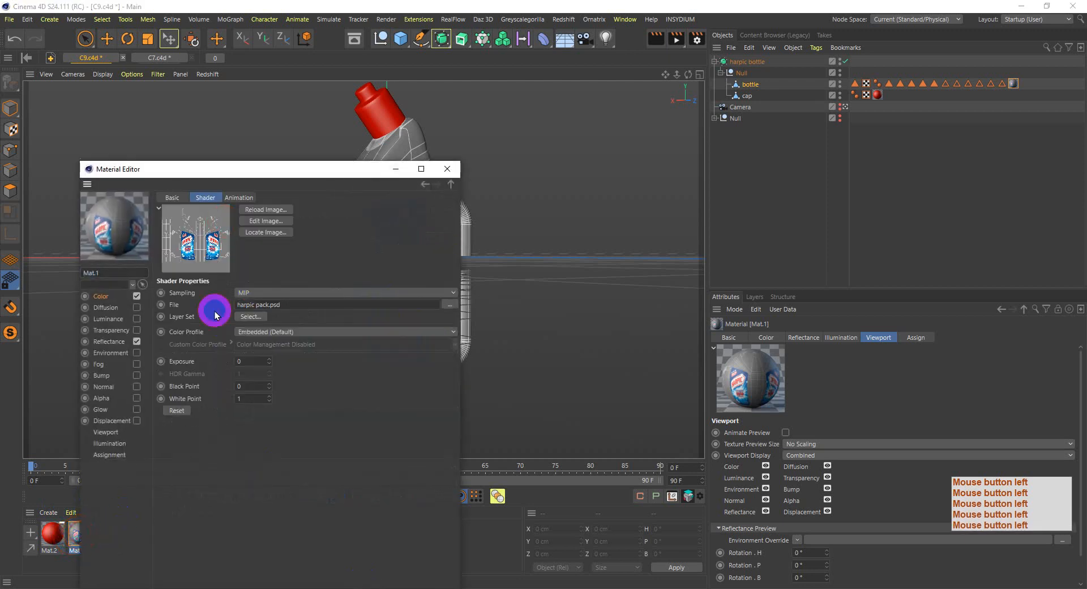
{"action": "left_click", "coordinate": [270, 209]}
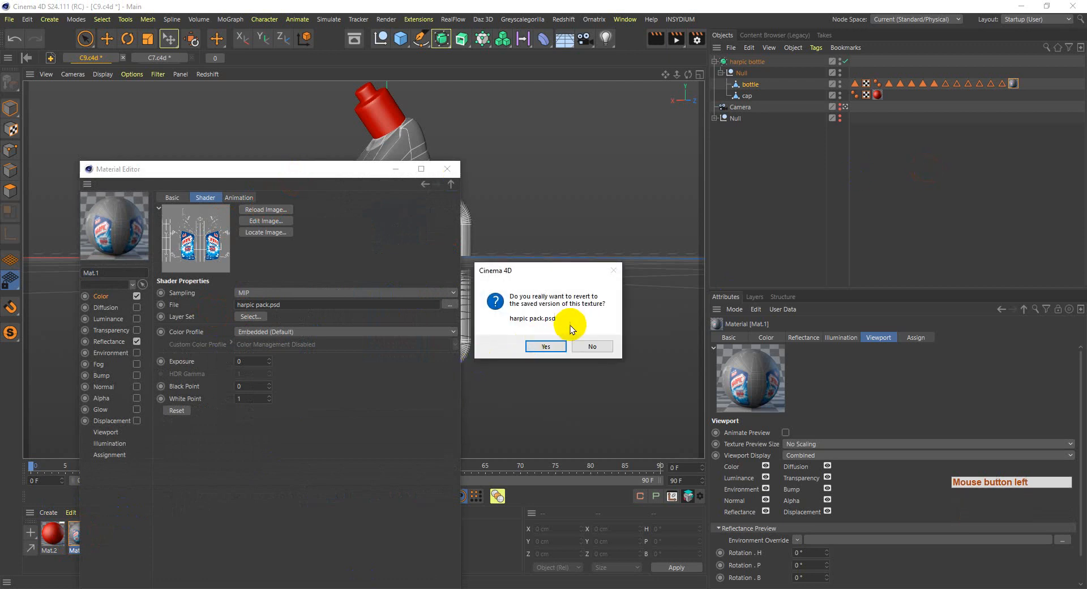
{"action": "left_click", "coordinate": [547, 343]}
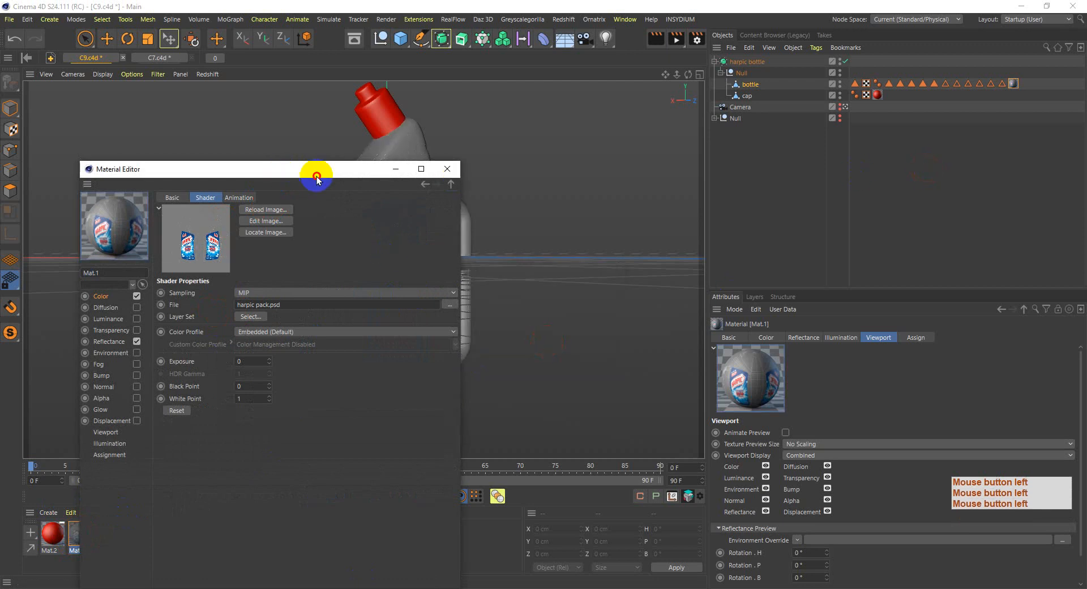
{"action": "left_click_drag", "start_coordinate": [315, 170], "coordinate": [859, 144]}
{"action": "left_click_drag", "start_coordinate": [264, 289], "coordinate": [348, 336], "text": "alt"}
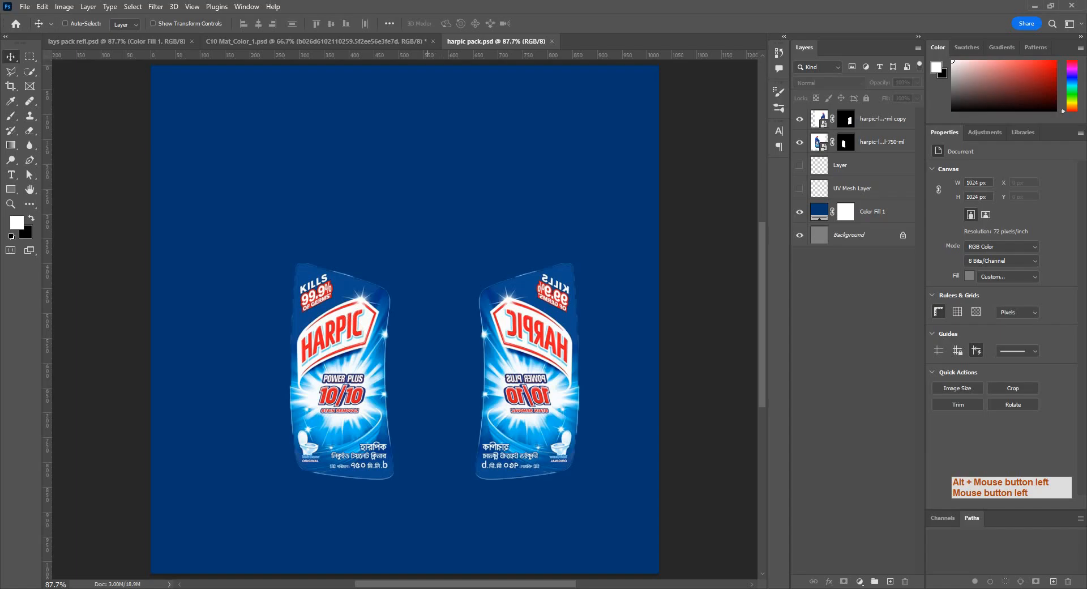
- Save harpic pack.psd again, reload it in Mat.1's color texture in Cinema 4D, and check the bottle from both sides
{"action": "left_click", "coordinate": [824, 336]}
{"action": "key", "text": "ctrl+s"}
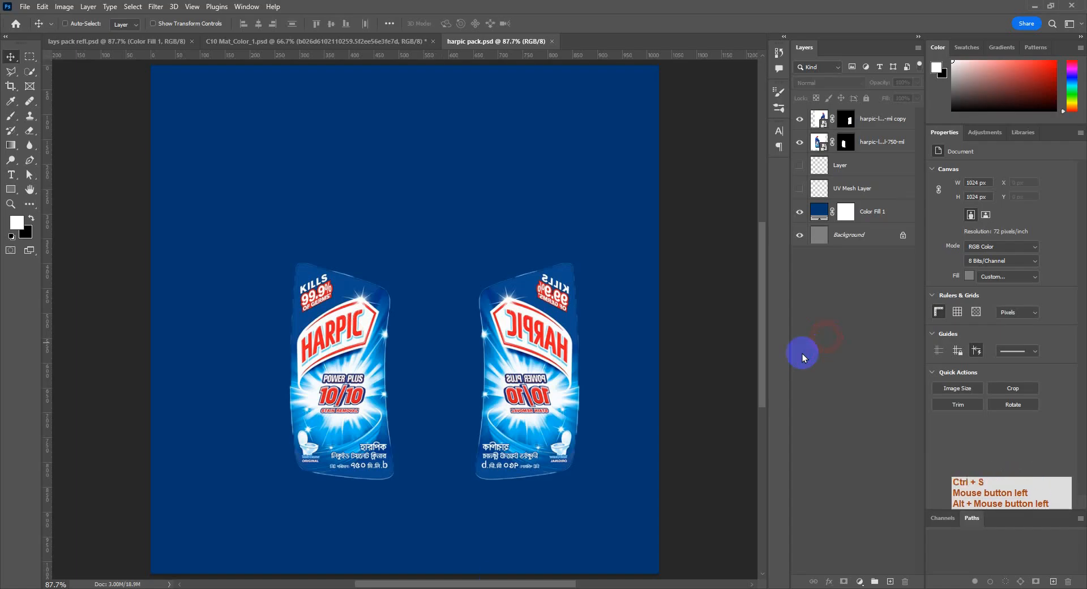
{"action": "left_click", "coordinate": [371, 583]}
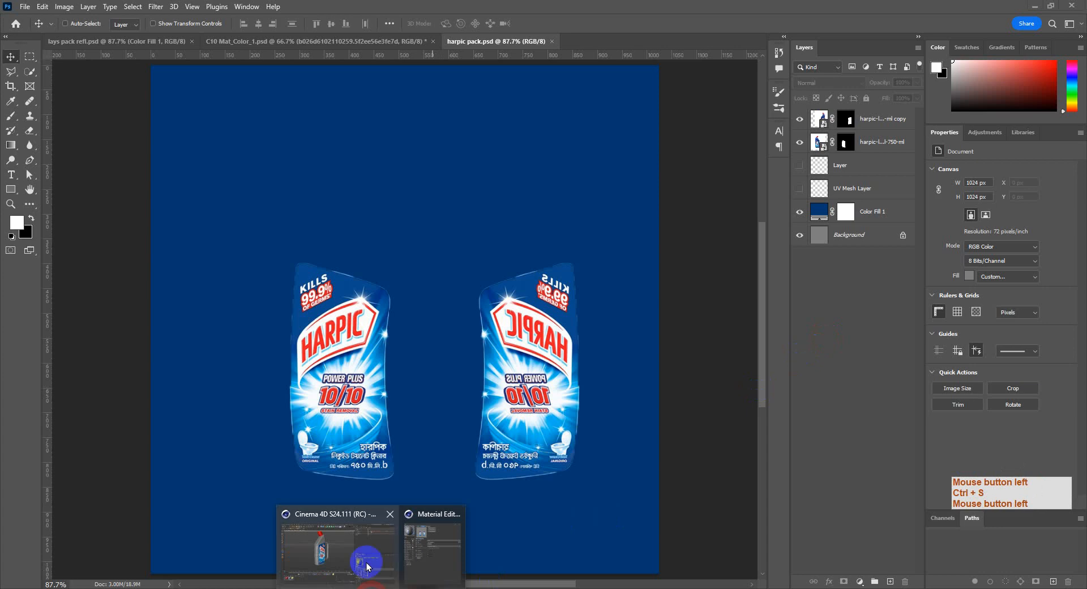
{"action": "left_click", "coordinate": [394, 534]}
{"action": "left_click", "coordinate": [837, 181]}
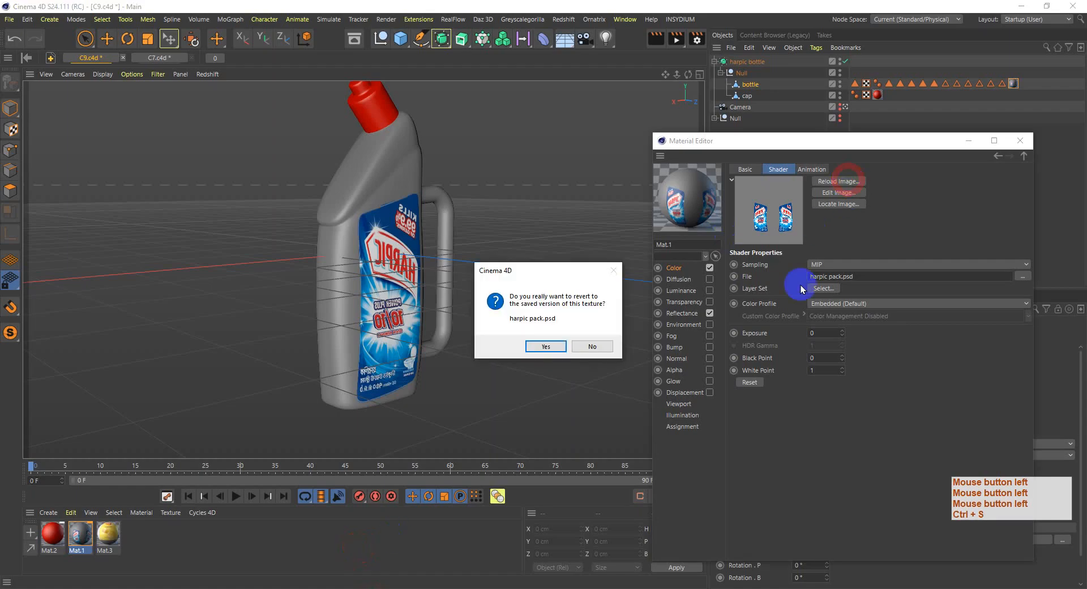
{"action": "left_click", "coordinate": [539, 346]}
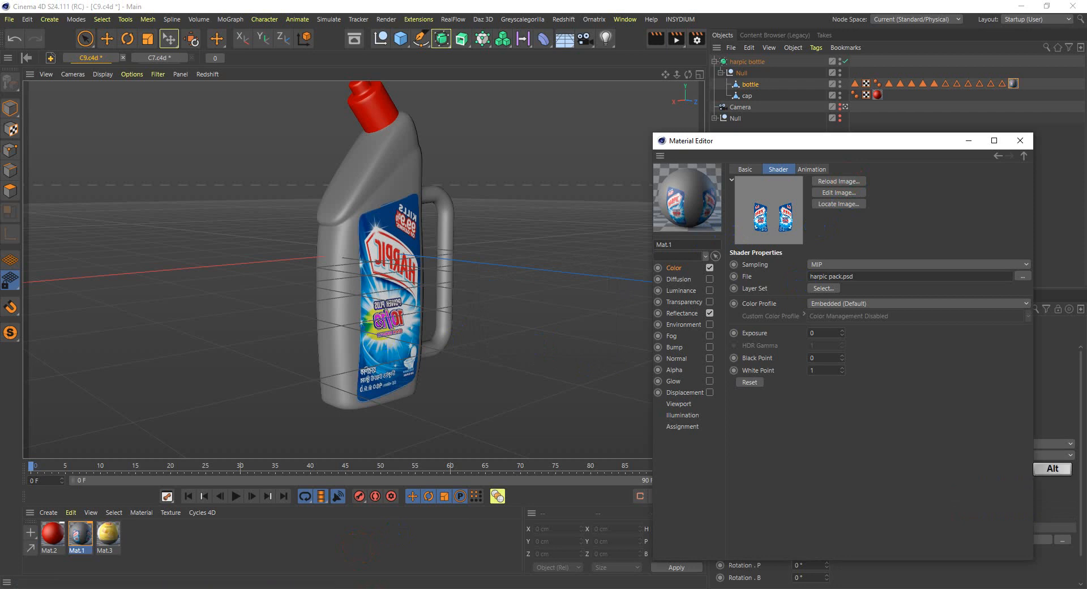
{"action": "left_click_drag", "start_coordinate": [378, 325], "coordinate": [388, 341], "text": "alt"}
{"action": "left_click_drag", "start_coordinate": [459, 364], "coordinate": [565, 335], "text": "alt"}
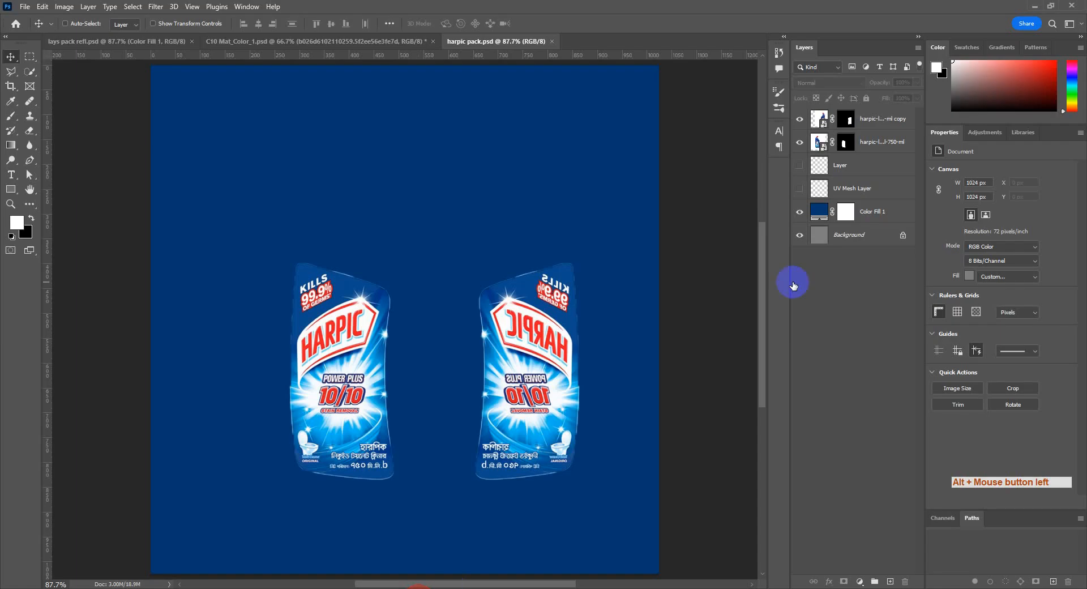
- Switch to Photoshop, merge Color Fill 1 down into Background in harpic pack.psd, and save the file
{"action": "left_click", "coordinate": [877, 211]}
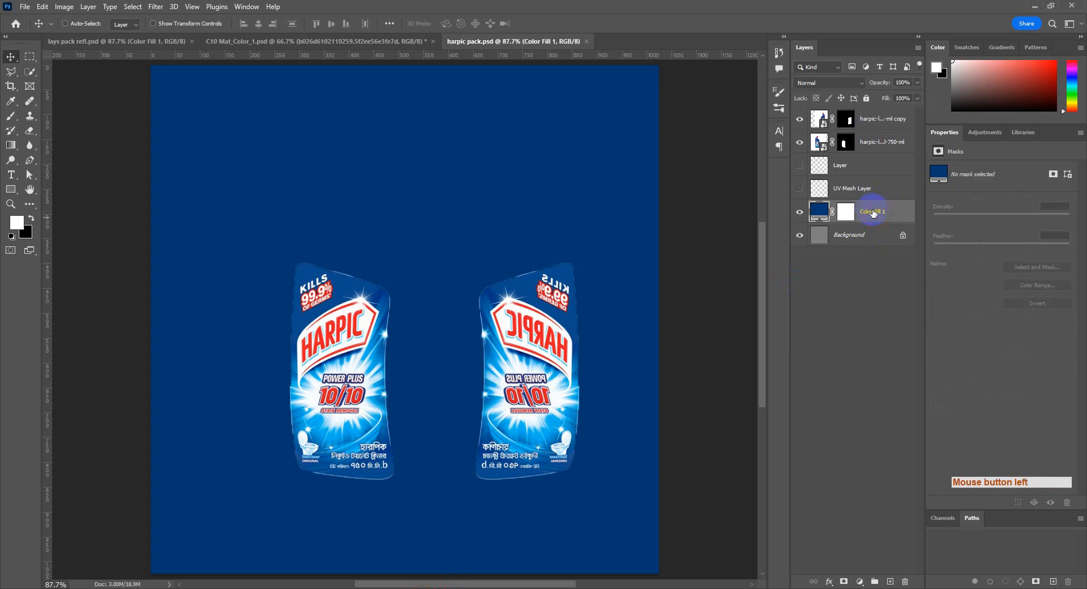
{"action": "key", "text": "ctrl+e"}
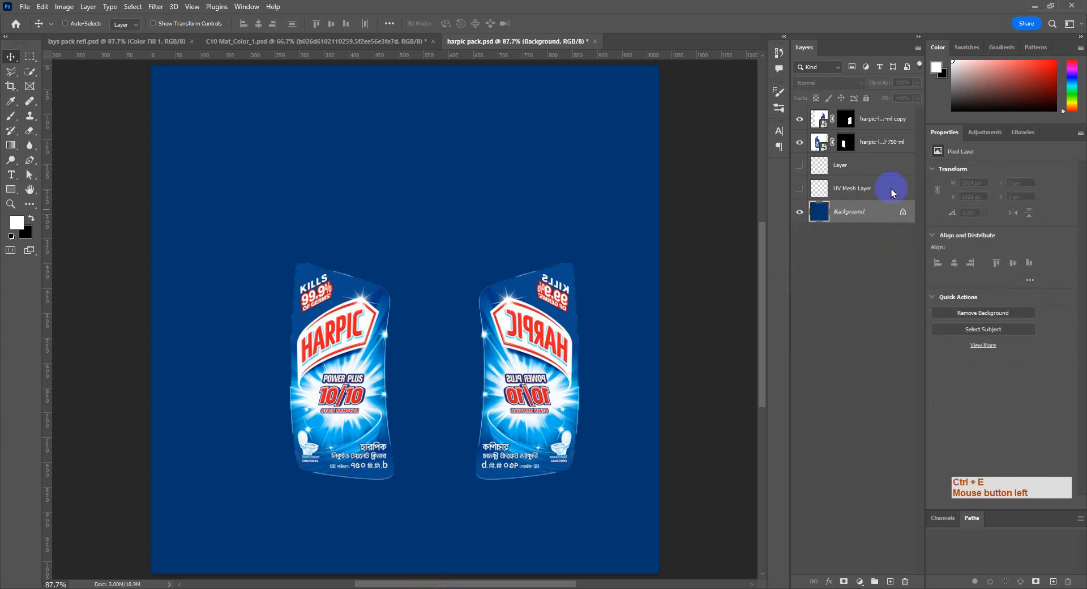
{"action": "key", "text": "ctrl+s"}
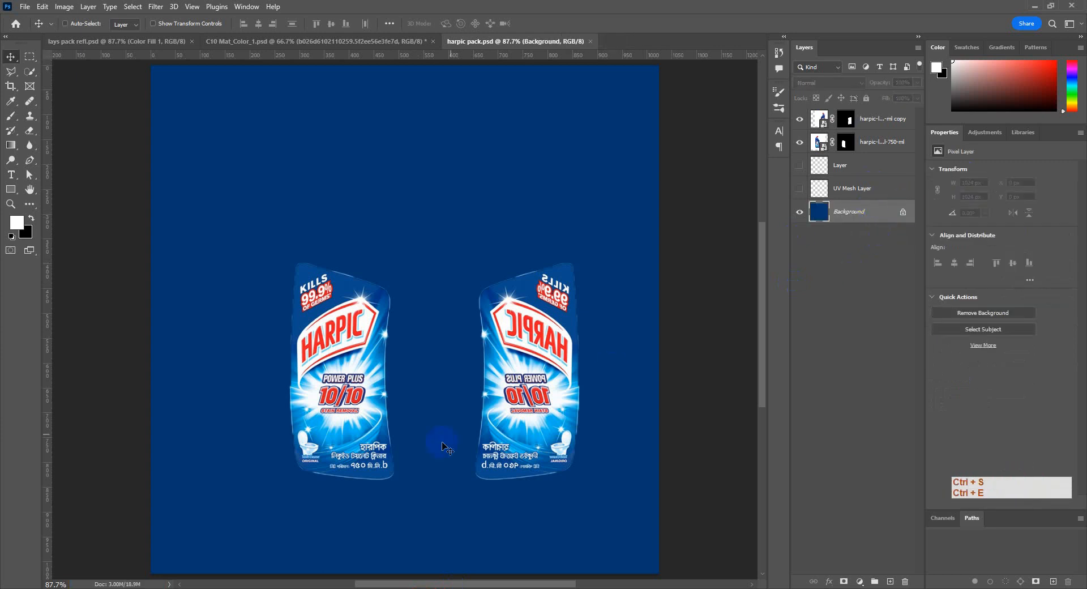
- Switch to Cinema 4D and revert Mat.1's color texture to the newly saved version of harpic pack.psd
{"action": "left_click", "coordinate": [366, 583]}
{"action": "left_click", "coordinate": [422, 562]}
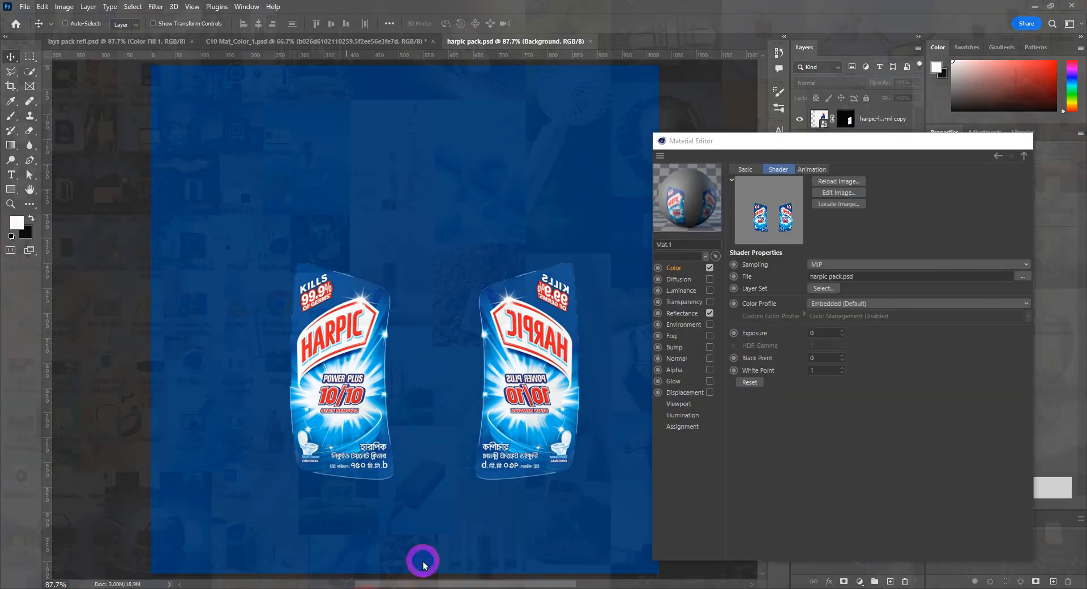
{"action": "left_click", "coordinate": [843, 181]}
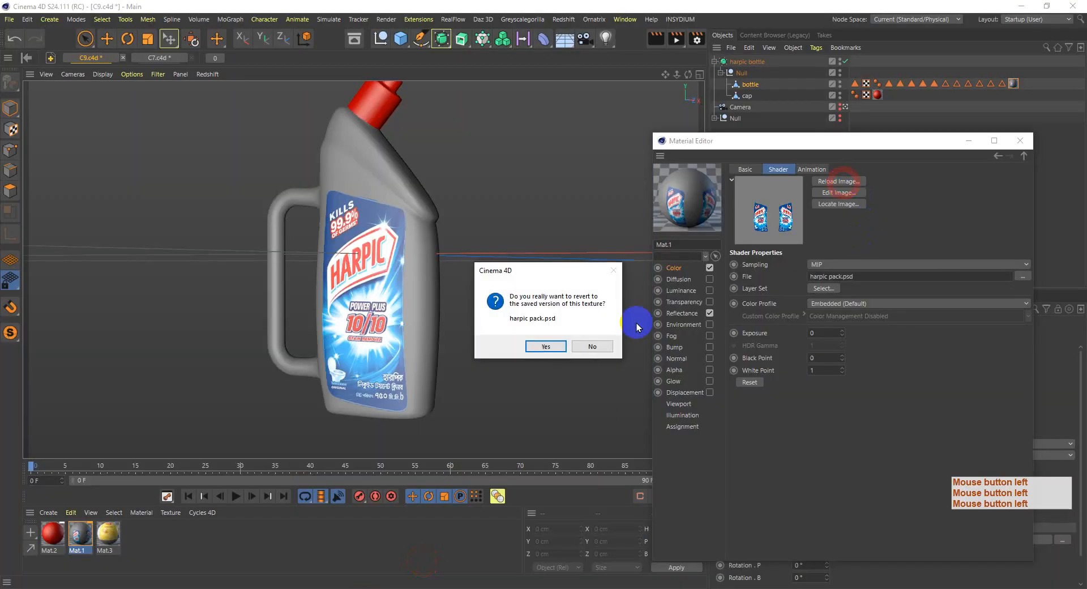
{"action": "left_click", "coordinate": [545, 347]}
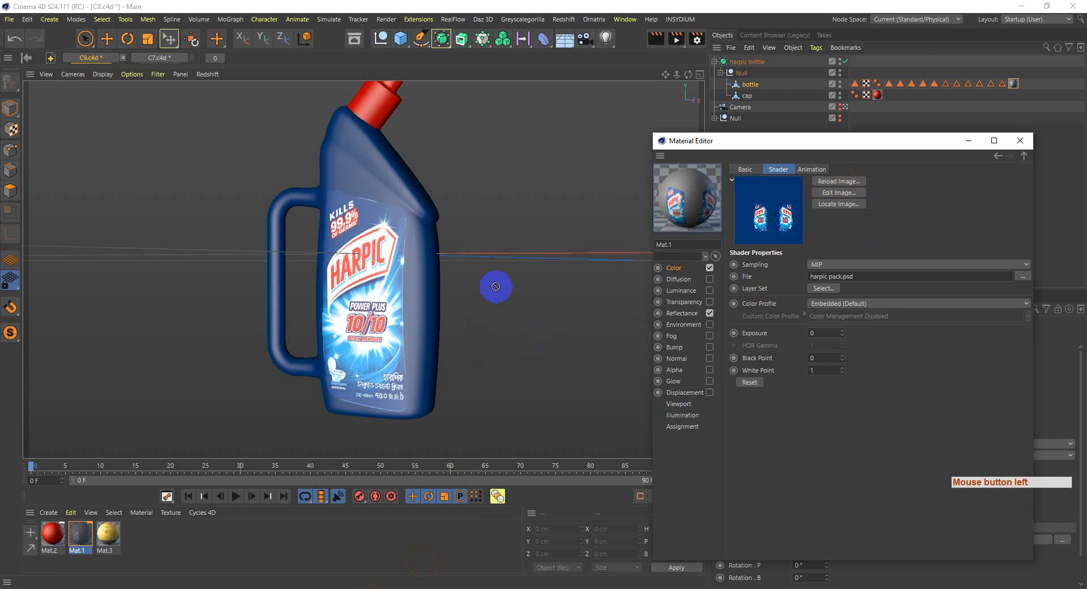
- Examine the textured bottle's label and body from both sides and close the material editor
{"action": "left_click_drag", "start_coordinate": [516, 291], "coordinate": [545, 316], "text": "alt"}
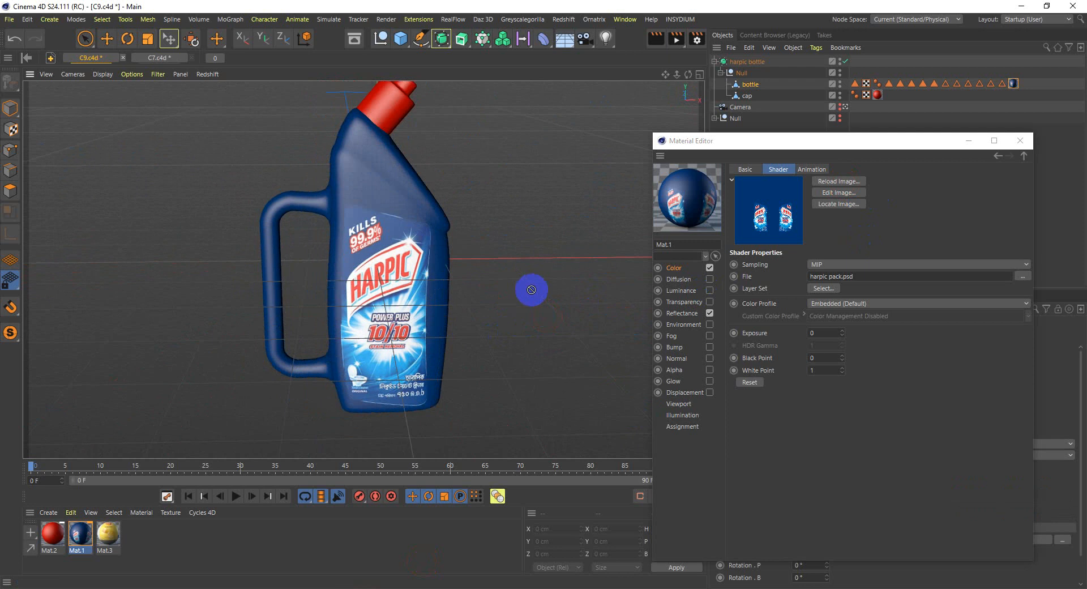
{"action": "left_click_drag", "start_coordinate": [448, 369], "coordinate": [247, 337], "text": "alt"}
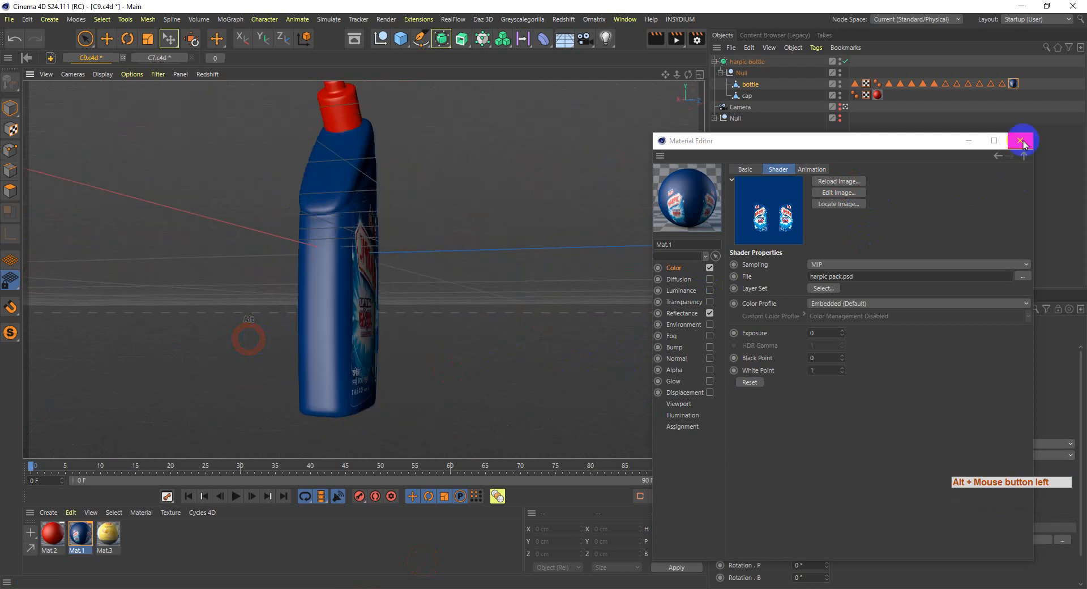
{"action": "left_click", "coordinate": [1020, 140]}
{"action": "left_click_drag", "start_coordinate": [422, 361], "coordinate": [332, 398], "text": "alt"}
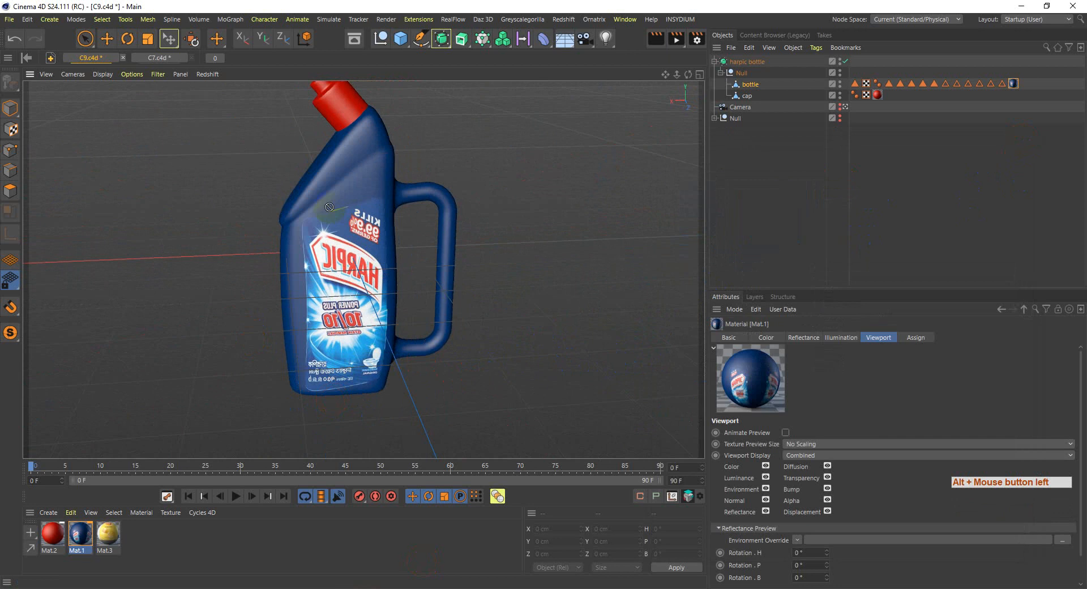
{"action": "left_click", "coordinate": [1020, 6]}
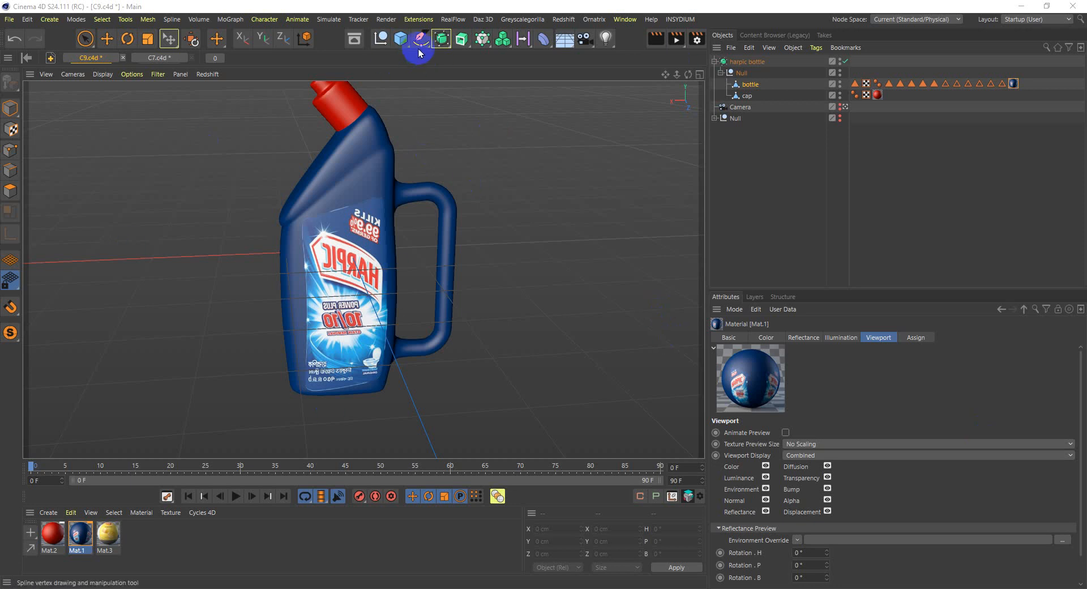
- Add a plane, scale it down to roughly the bottle's size, and move it along Z in front of the label
{"action": "left_click", "coordinate": [398, 44]}
{"action": "left_click", "coordinate": [403, 43]}
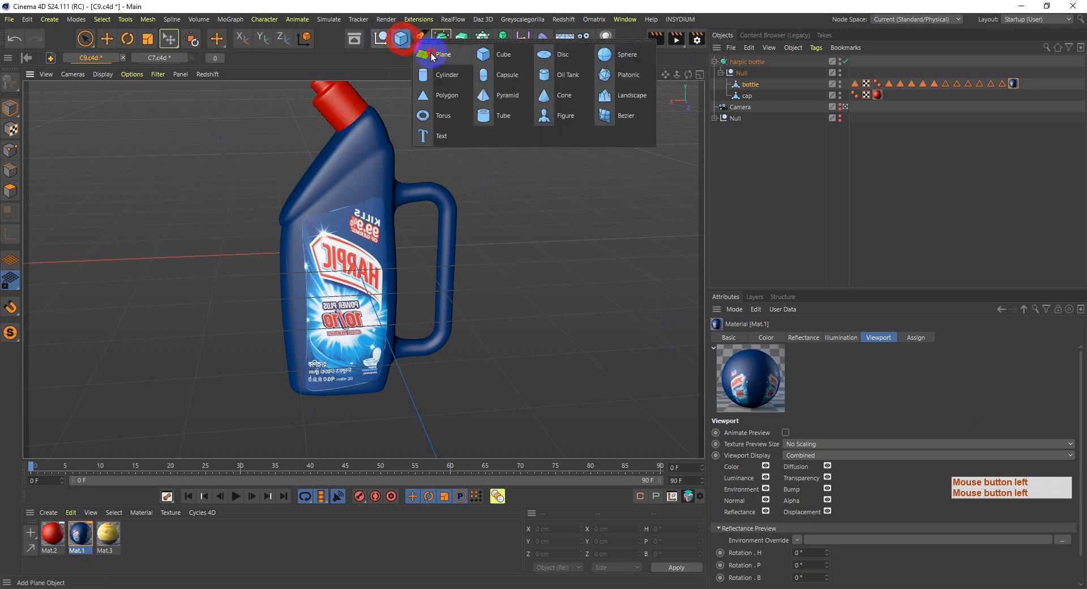
{"action": "left_click", "coordinate": [452, 57]}
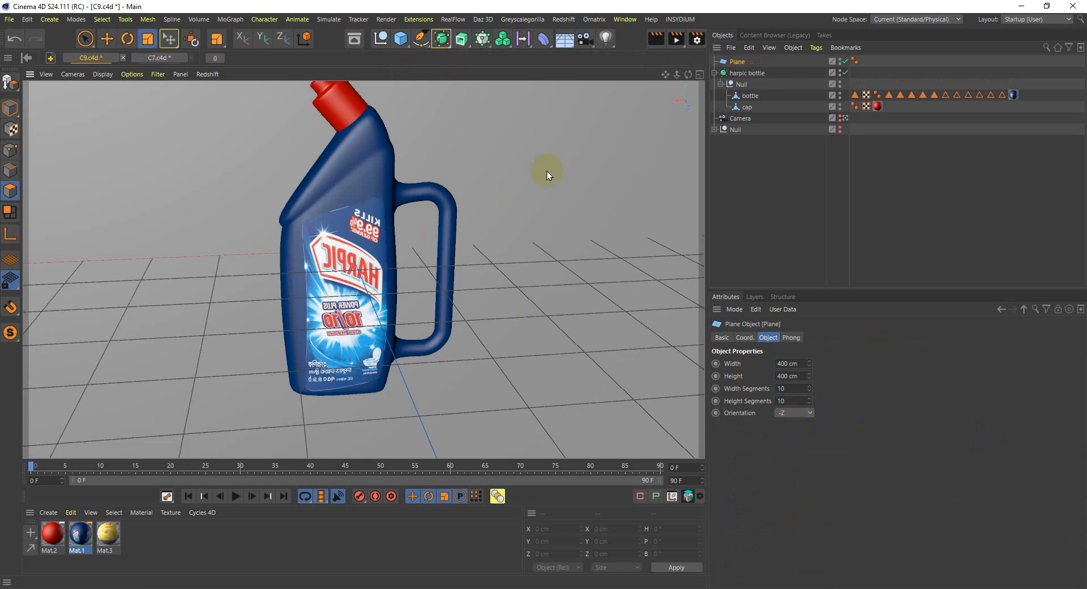
{"action": "key", "text": "t"}
{"action": "left_click_drag", "start_coordinate": [278, 379], "coordinate": [420, 376]}
{"action": "key", "text": "e"}
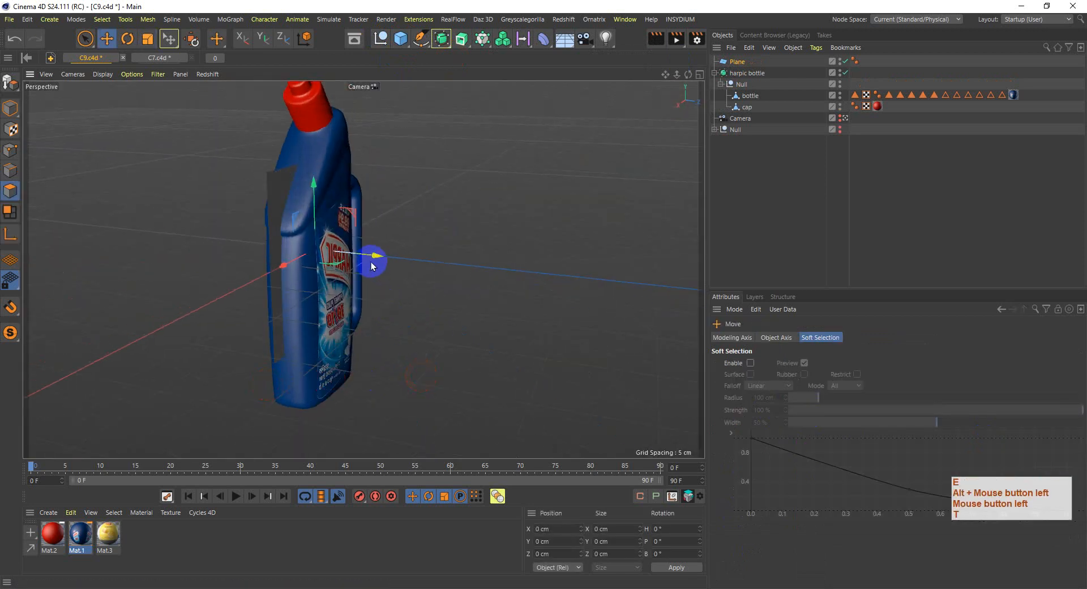
{"action": "left_click_drag", "start_coordinate": [376, 260], "coordinate": [394, 267]}
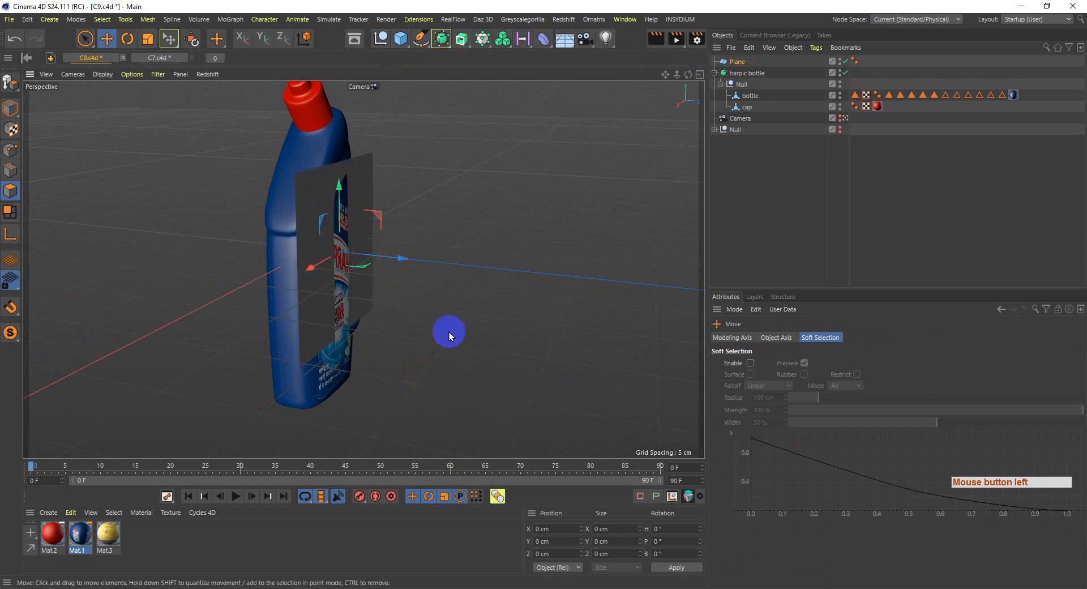
- Move the plane back along Z into the bottle, and delete the plane
{"action": "scroll", "coordinate": [413, 333], "scroll_direction": "up", "scroll_amount": 1}
{"action": "left_click_drag", "start_coordinate": [442, 341], "coordinate": [352, 346], "text": "alt"}
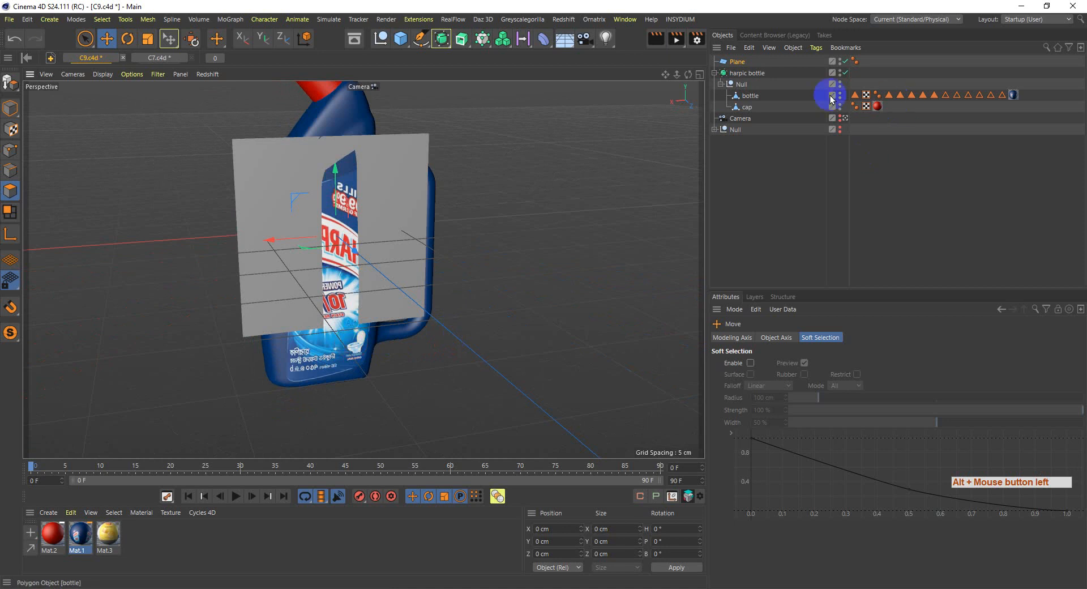
{"action": "mouse_move", "coordinate": [608, 274]}
{"action": "left_mouse_down", "text": "alt"}
{"action": "mouse_move", "coordinate": [560, 291]}
{"action": "mouse_move", "coordinate": [253, 259]}
{"action": "left_mouse_up", "text": "alt"}
{"action": "left_click_drag", "start_coordinate": [375, 318], "coordinate": [358, 354], "text": "alt"}
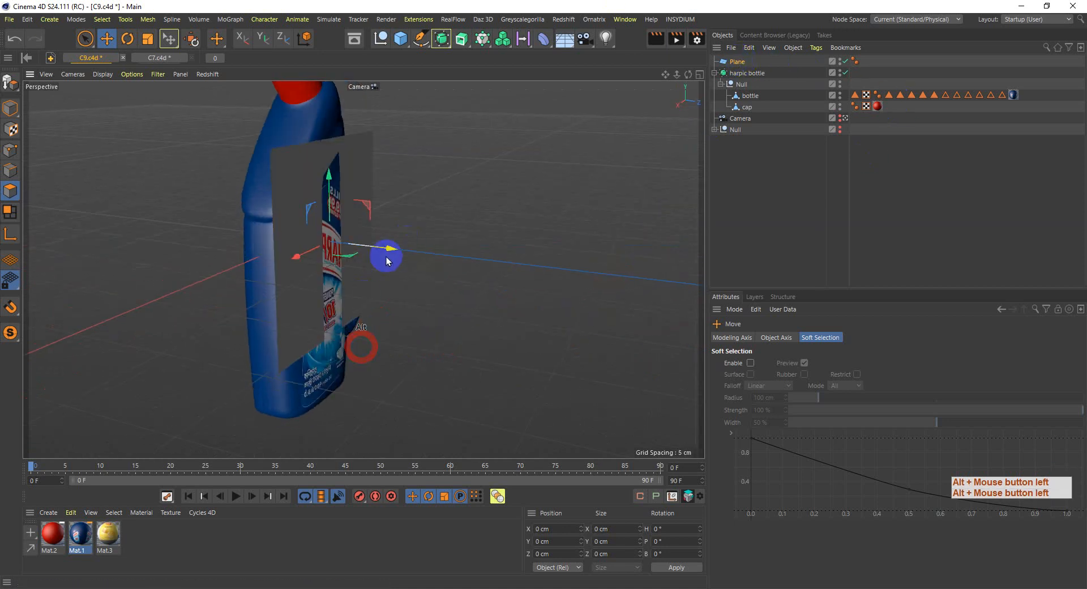
{"action": "mouse_move", "coordinate": [392, 245]}
{"action": "left_mouse_down"}
{"action": "mouse_move", "coordinate": [400, 247]}
{"action": "mouse_move", "coordinate": [378, 247]}
{"action": "left_mouse_up"}
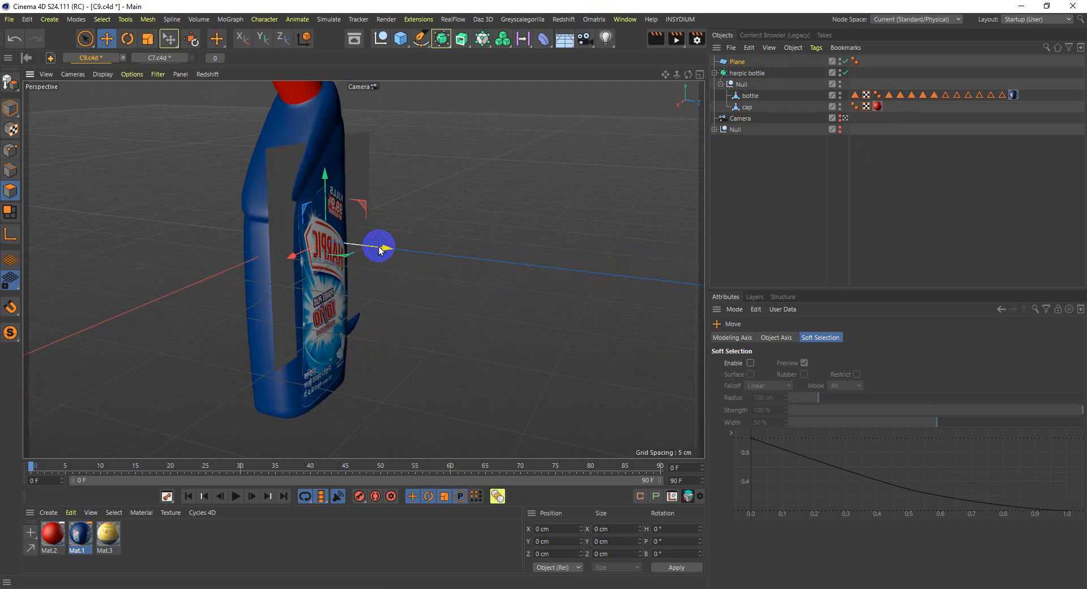
{"action": "left_click", "coordinate": [733, 62]}
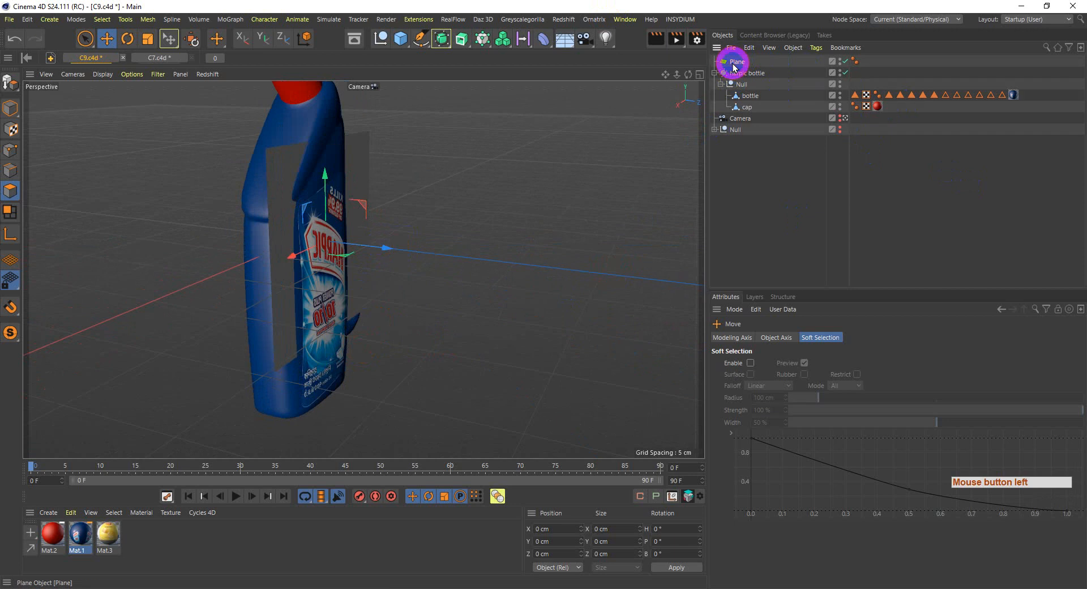
{"action": "key", "text": "Delete"}
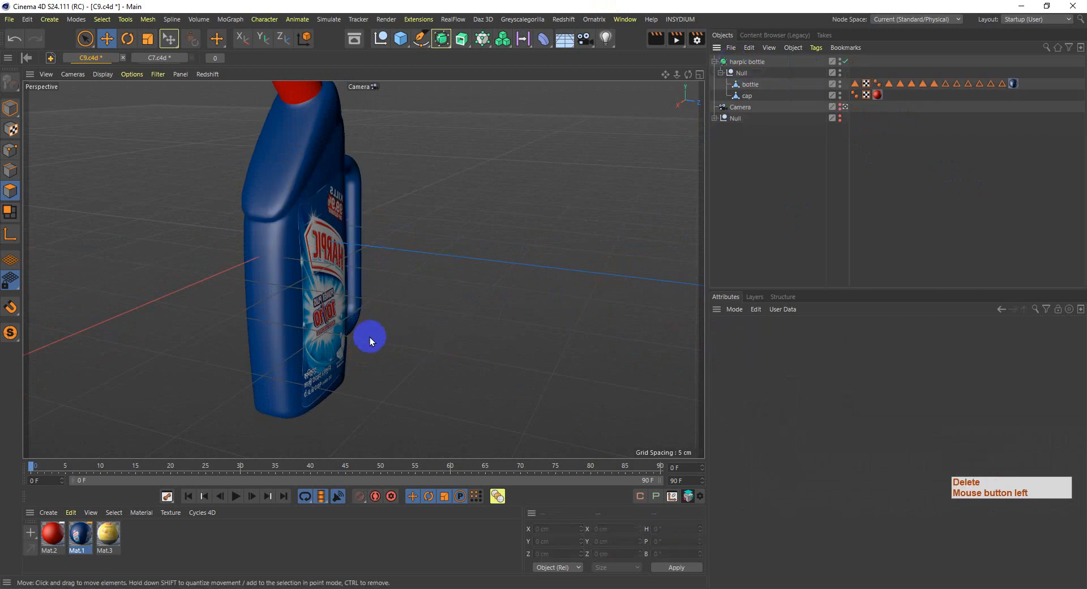
- Check the textured bottle all the way around and save the C9.c4d scene
{"action": "left_click_drag", "start_coordinate": [362, 319], "coordinate": [348, 336], "text": "alt"}
{"action": "left_click", "coordinate": [254, 340], "text": "alt"}
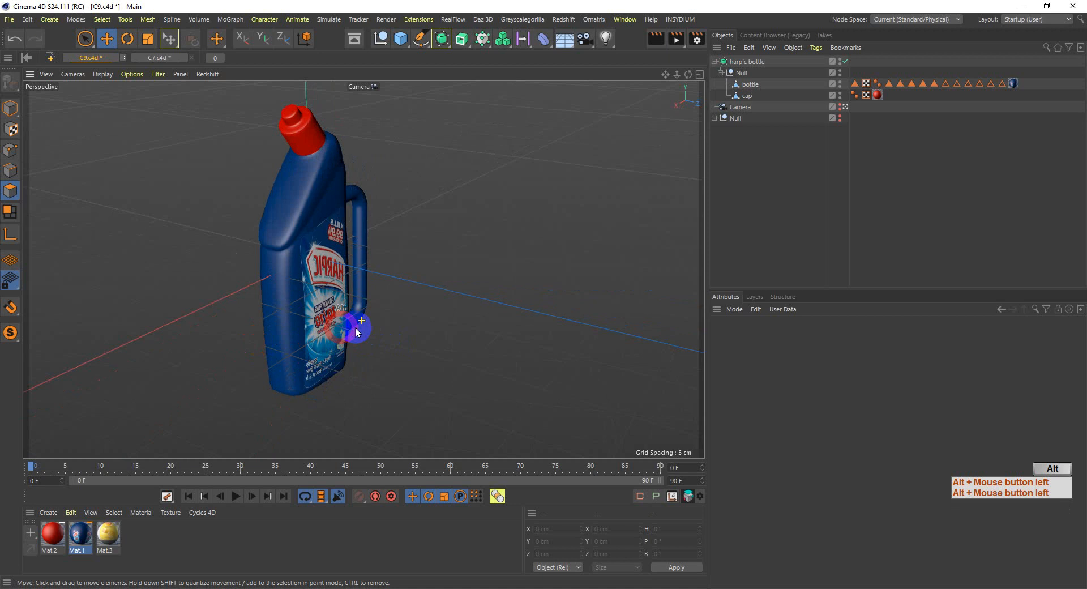
{"action": "left_click_drag", "start_coordinate": [249, 330], "coordinate": [416, 329], "text": "alt"}
{"action": "left_click_drag", "start_coordinate": [202, 311], "coordinate": [348, 330], "text": "alt"}
{"action": "left_click_drag", "start_coordinate": [209, 351], "coordinate": [427, 354], "text": "alt"}
{"action": "key", "text": "ctrl+s"}
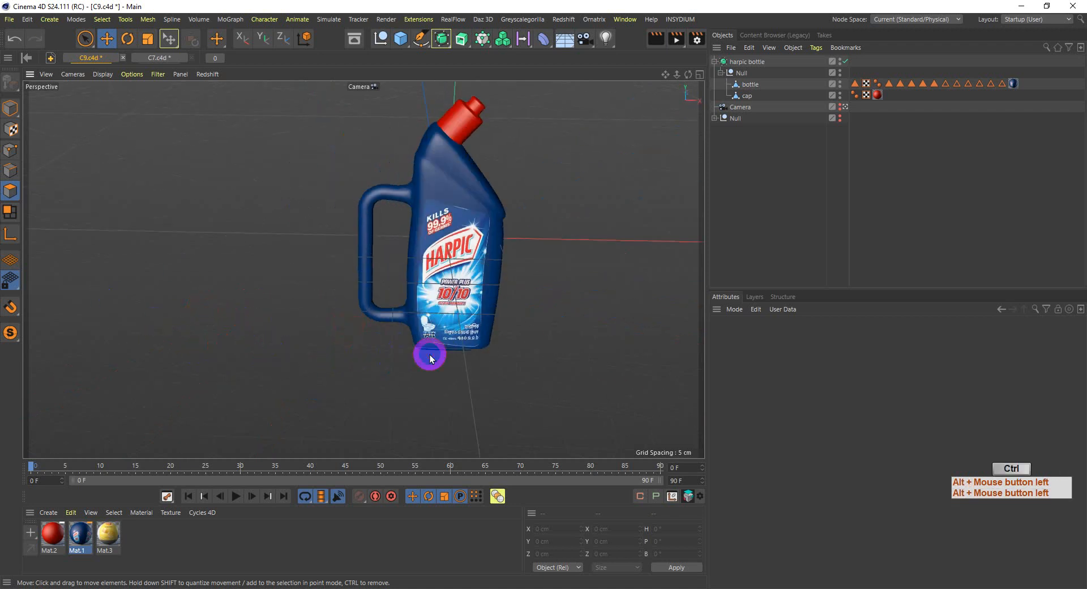
- Review Mat.1's color channel settings in the material editor and close it without changes
{"action": "middle_click_drag", "start_coordinate": [498, 325], "coordinate": [408, 339], "text": "alt"}
{"action": "double_click", "coordinate": [70, 538]}
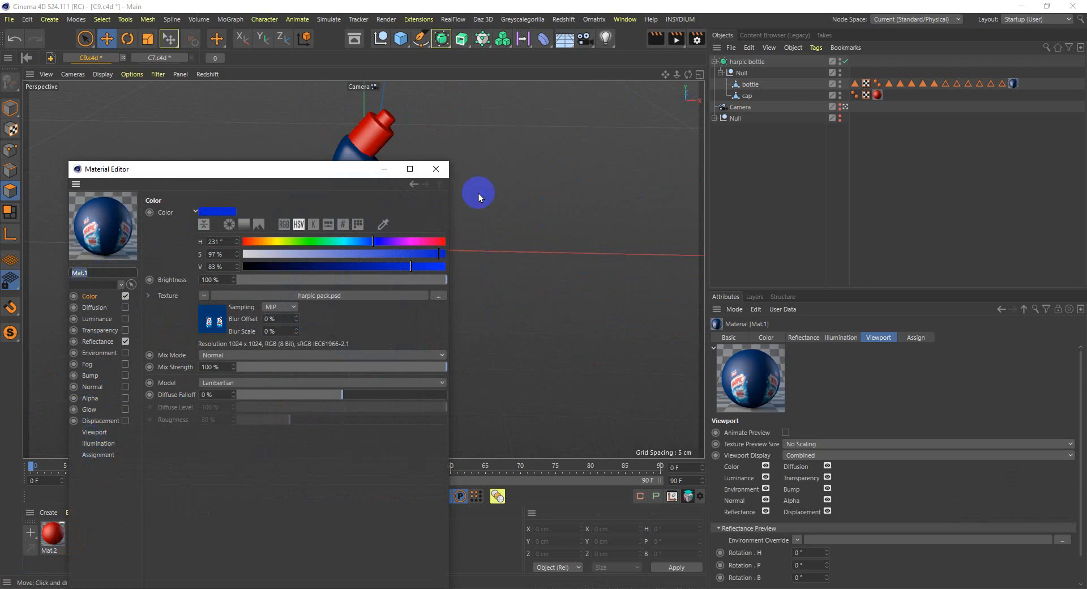
{"action": "left_click", "coordinate": [437, 168]}
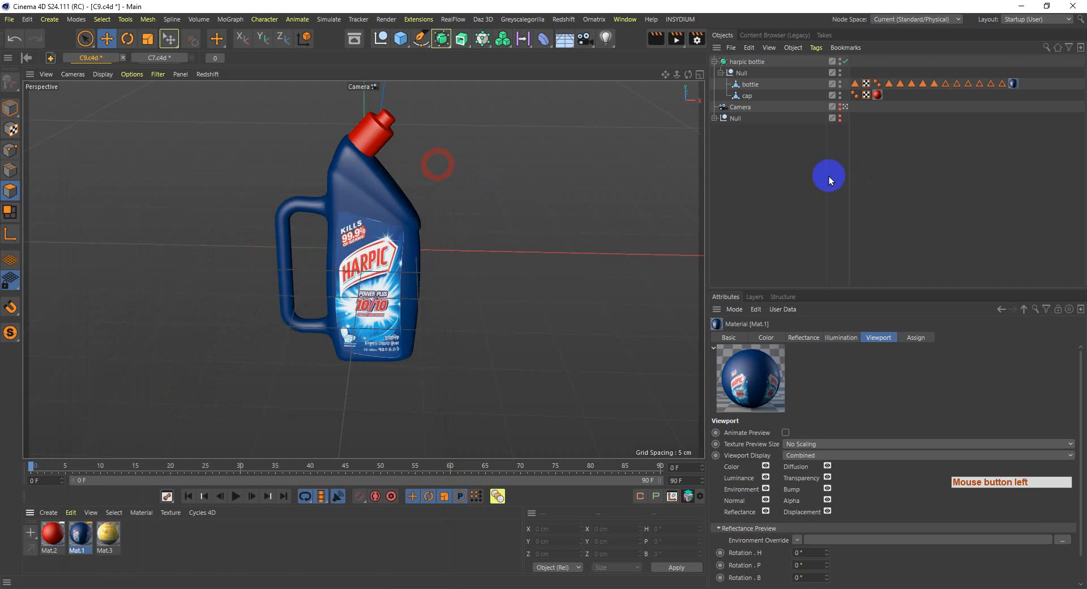
{"action": "left_click", "coordinate": [784, 180]}
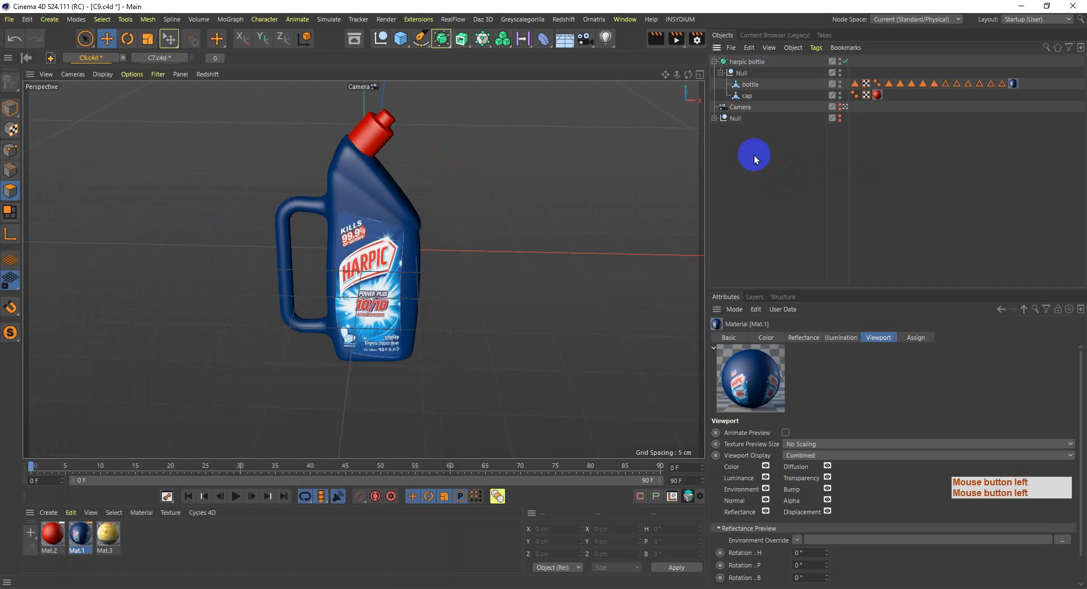
{"action": "left_click_drag", "start_coordinate": [85, 529], "coordinate": [114, 536]}
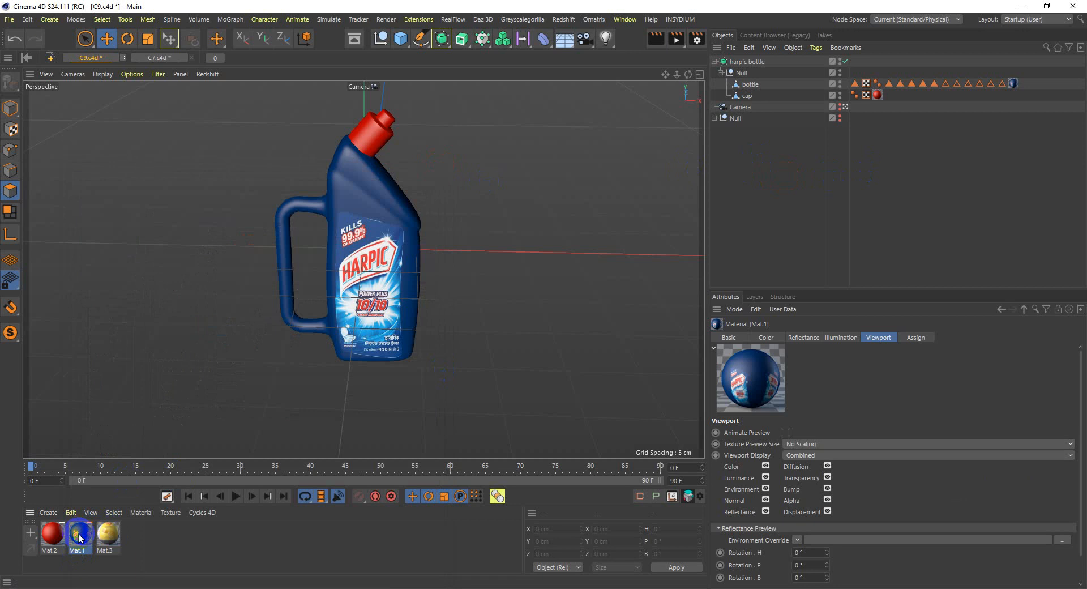
- Switch to the browser and open the 052402 Professional Cinema 4D Facebook group from the Social bookmarks
{"action": "left_click", "coordinate": [1022, 6]}
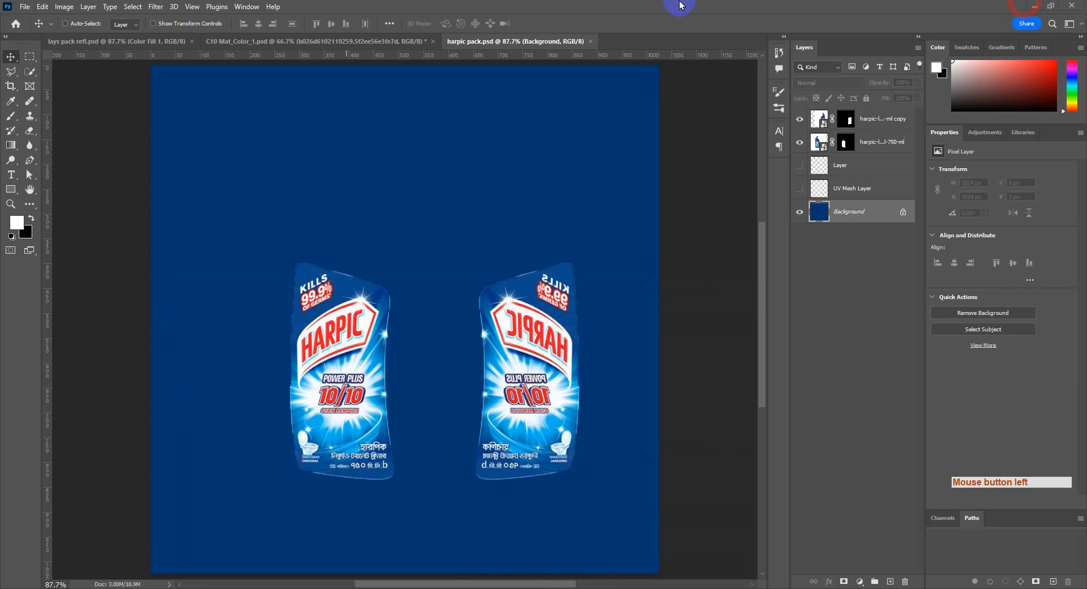
{"action": "left_click", "coordinate": [1034, 5]}
{"action": "left_click", "coordinate": [913, 5]}
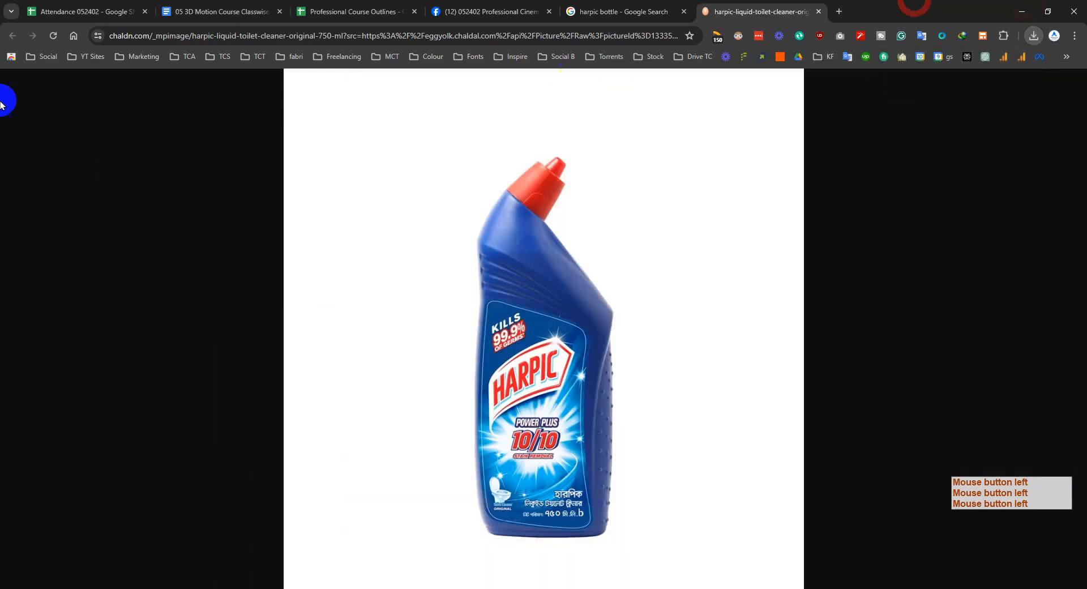
{"action": "left_click", "coordinate": [46, 56]}
{"action": "scroll", "coordinate": [100, 549], "scroll_direction": "down", "scroll_amount": 5}
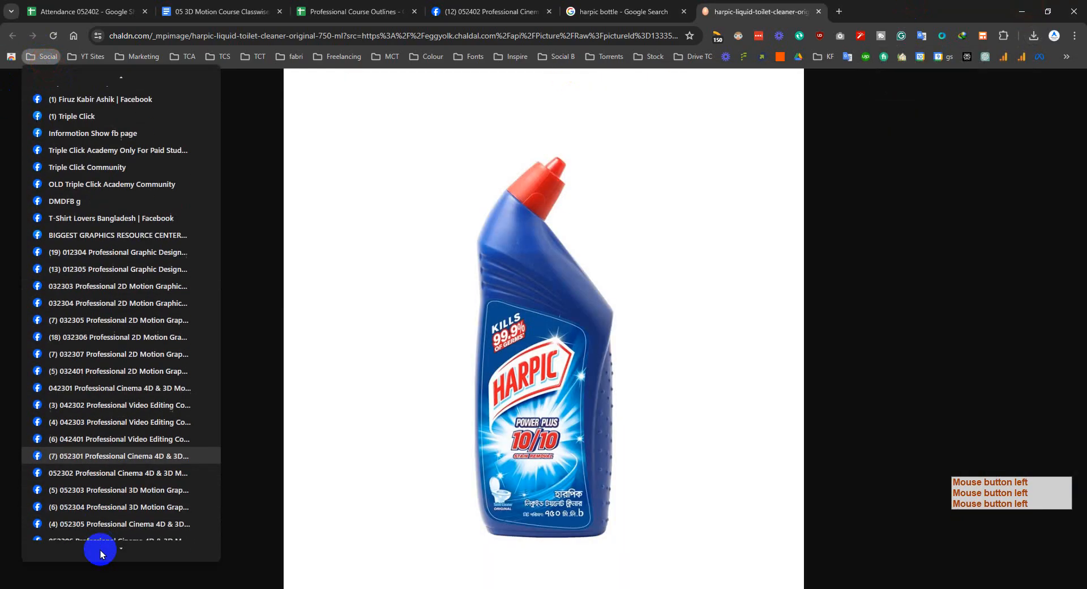
{"action": "left_click", "coordinate": [105, 379]}
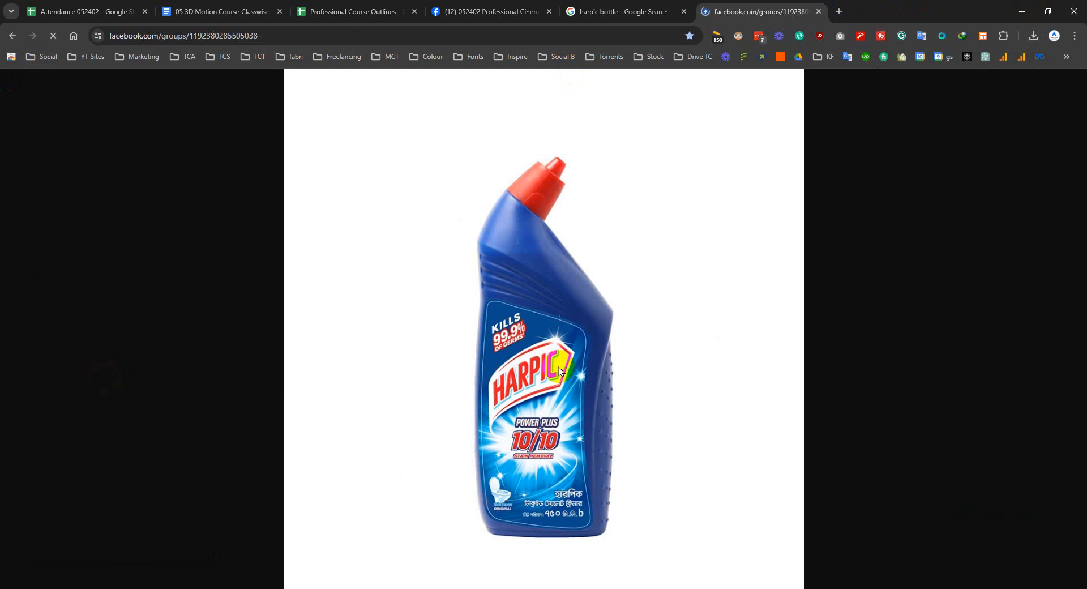
{"action": "left_click", "coordinate": [522, 587]}
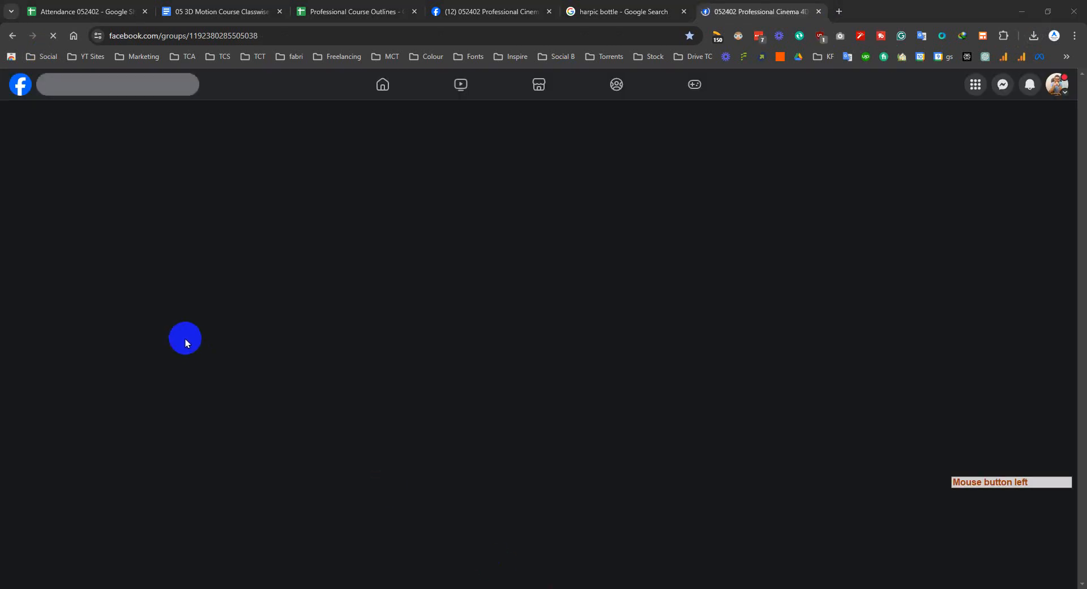
- Open the group's community home in the existing tab, closing the duplicate tab, and find the newest washing machine post
{"action": "left_click", "coordinate": [491, 12]}
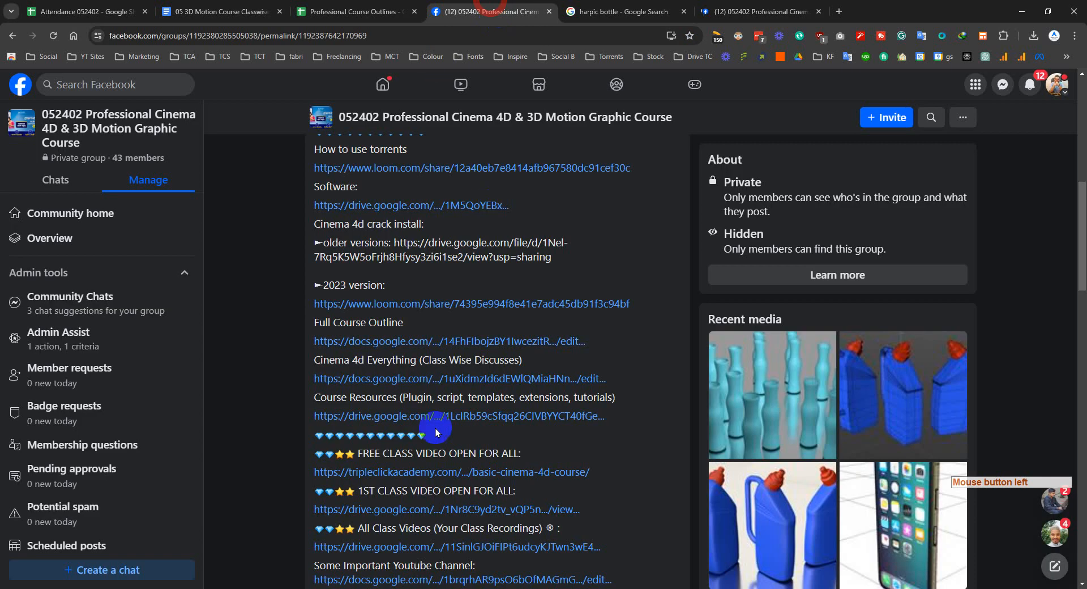
{"action": "left_click", "coordinate": [63, 214]}
{"action": "middle_click", "coordinate": [798, 10]}
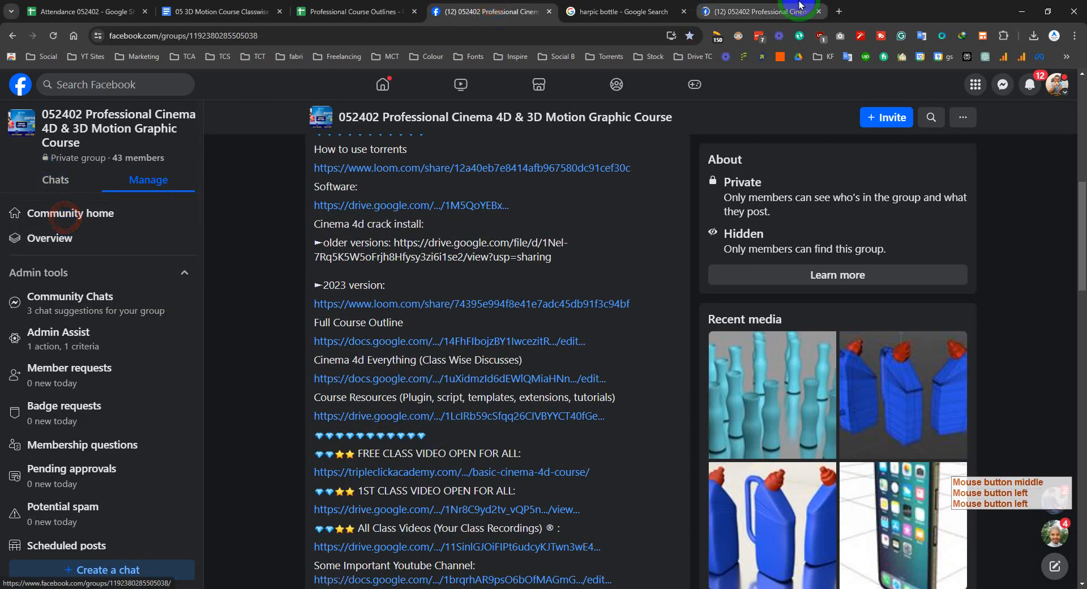
{"action": "scroll", "coordinate": [237, 413], "scroll_direction": "down", "scroll_amount": 2}
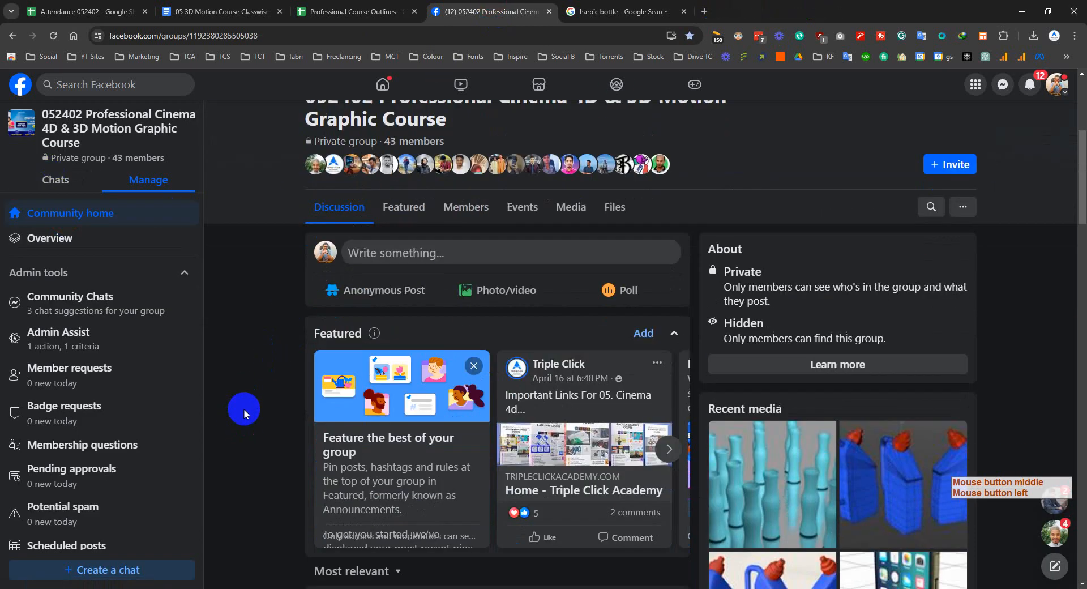
{"action": "scroll", "coordinate": [261, 391], "scroll_direction": "down", "scroll_amount": 3}
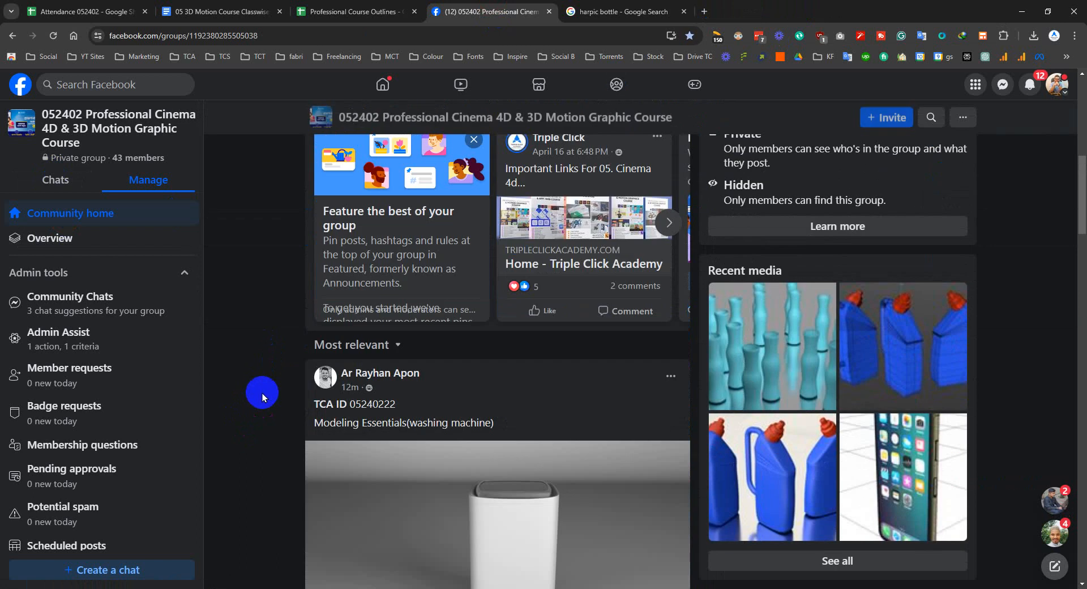
{"action": "scroll", "coordinate": [261, 393], "scroll_direction": "down", "scroll_amount": 4}
{"action": "scroll", "coordinate": [261, 392], "scroll_direction": "down", "scroll_amount": 2}
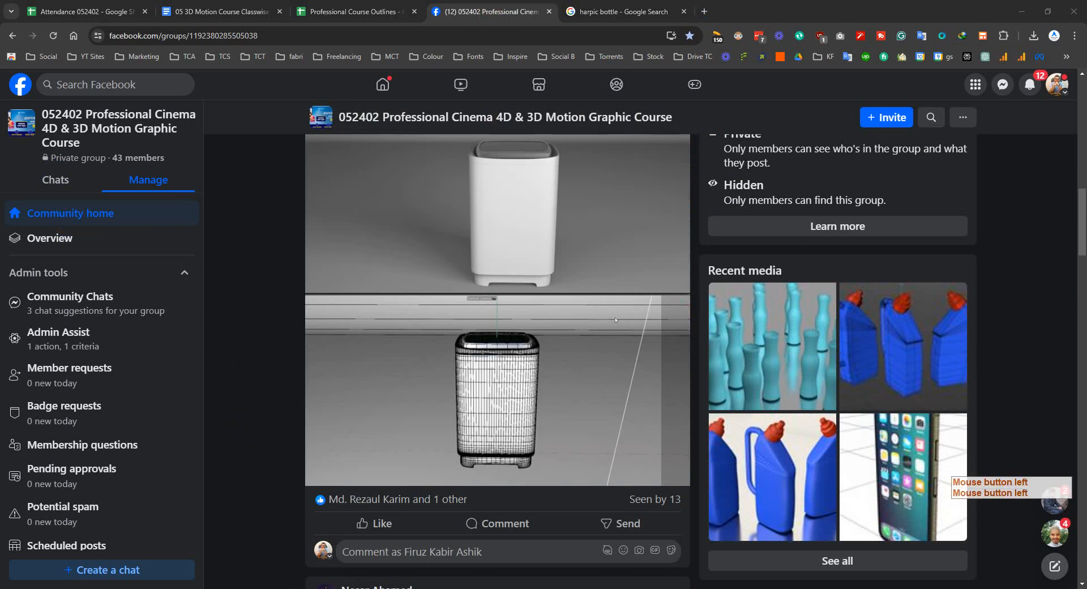
- Look at the student's shared Cinema 4D screen in Google Meet, detach the Meet tab again, and return to the Facebook group
{"action": "left_click_drag", "start_coordinate": [942, 0], "coordinate": [935, 5]}
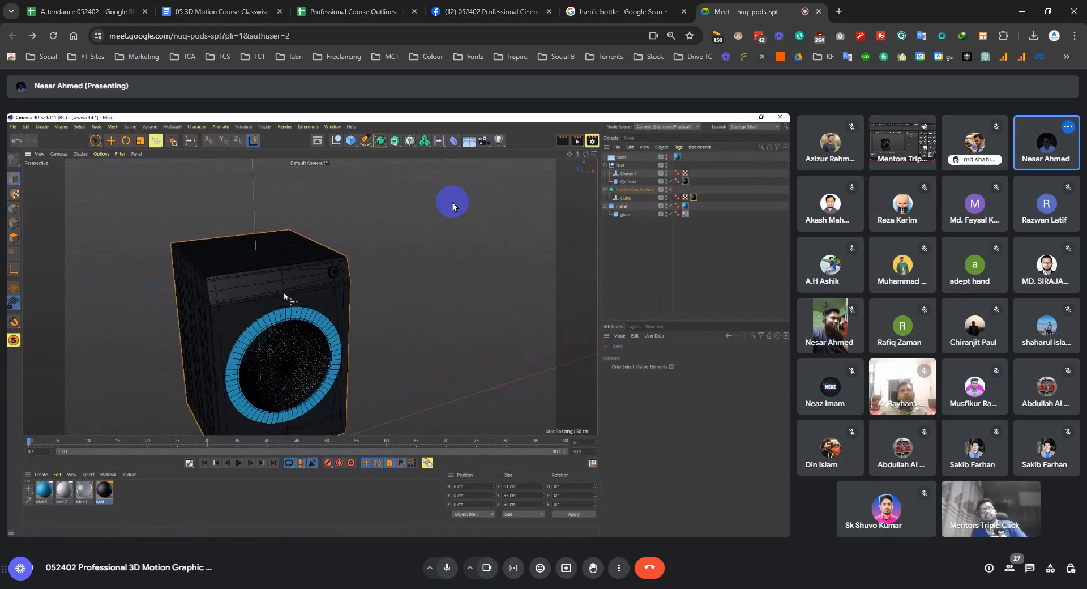
{"action": "left_click", "coordinate": [775, 3]}
{"action": "left_click_drag", "start_coordinate": [799, 22], "coordinate": [776, 2]}
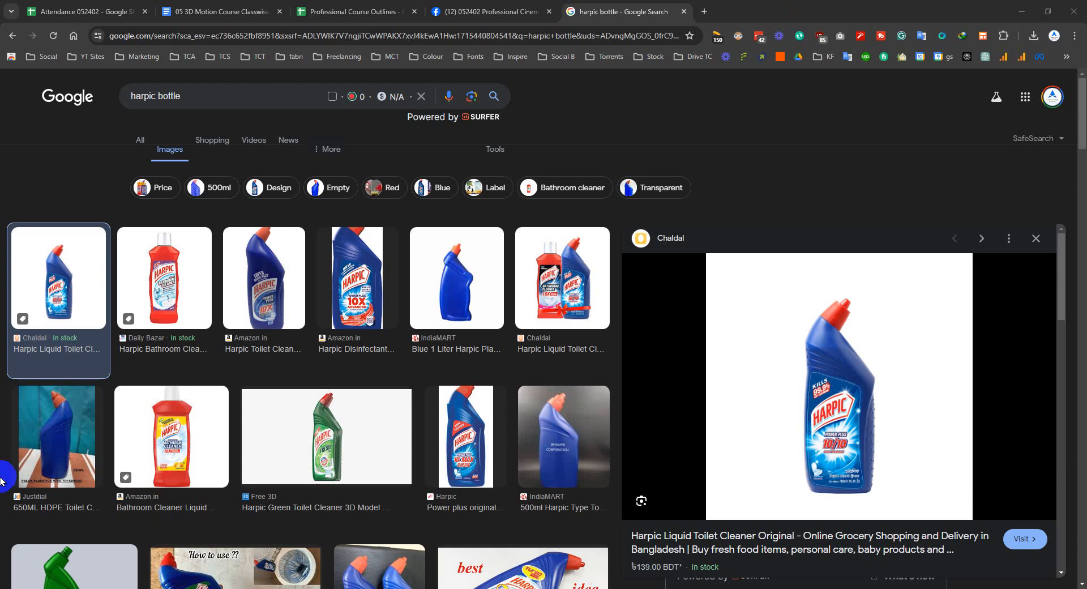
{"action": "left_click", "coordinate": [824, 147]}
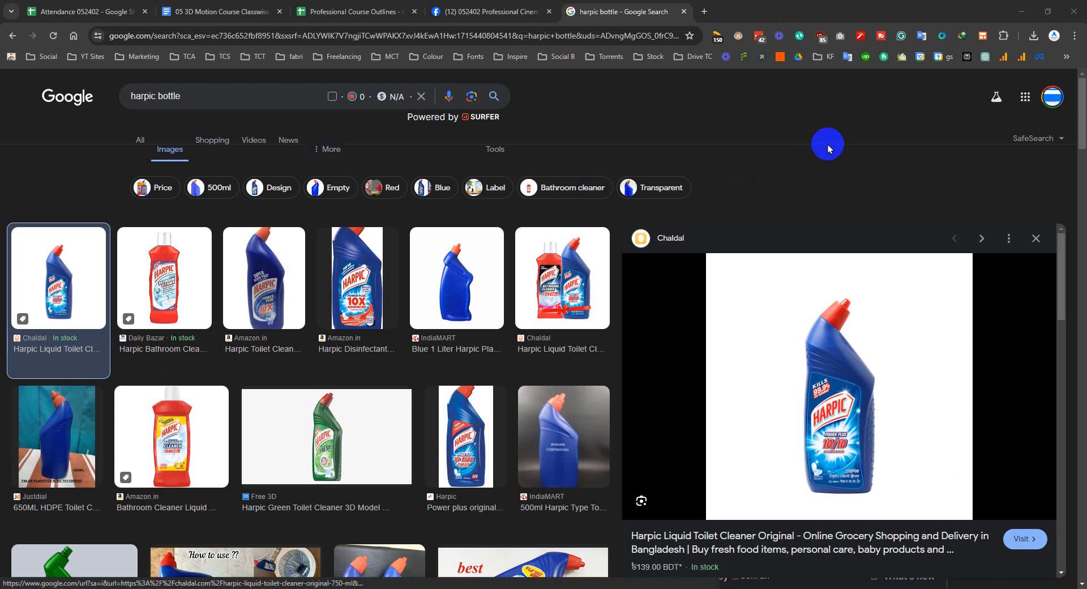
{"action": "left_click", "coordinate": [494, 6]}
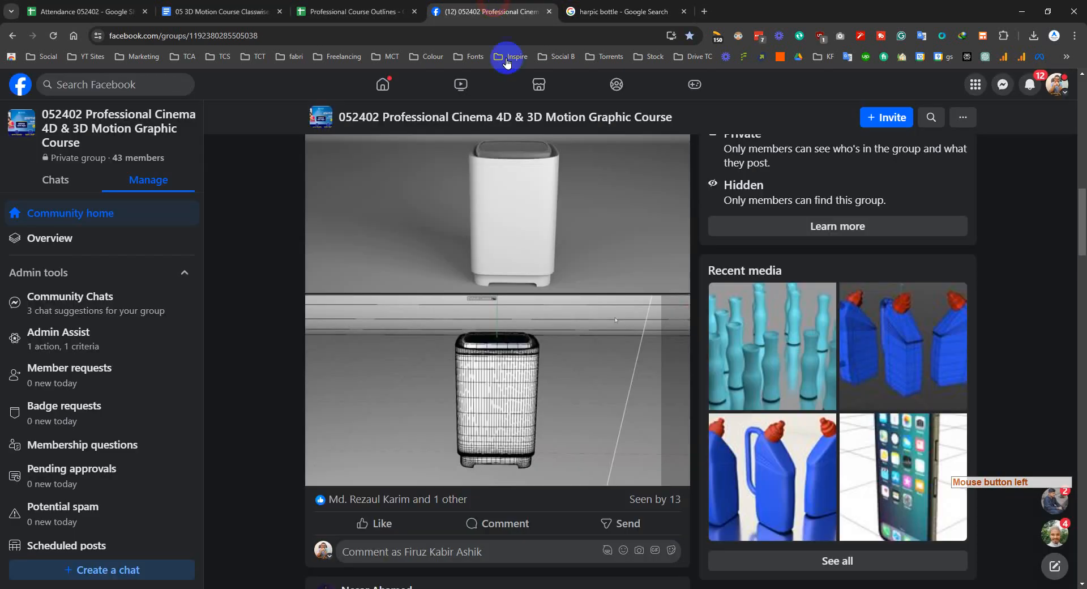
- Review the render and wireframe in the newest Modeling Essentials washing machine post and react to the post
{"action": "scroll", "coordinate": [230, 291], "scroll_direction": "up", "scroll_amount": 7}
{"action": "scroll", "coordinate": [233, 289], "scroll_direction": "down", "scroll_amount": 5}
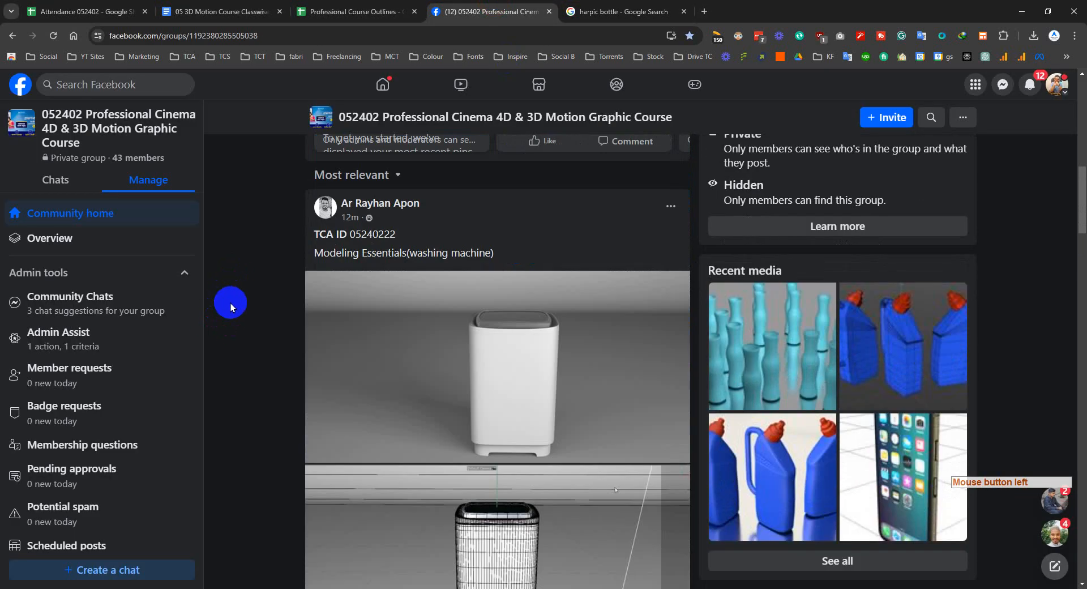
{"action": "scroll", "coordinate": [258, 286], "scroll_direction": "down", "scroll_amount": 1}
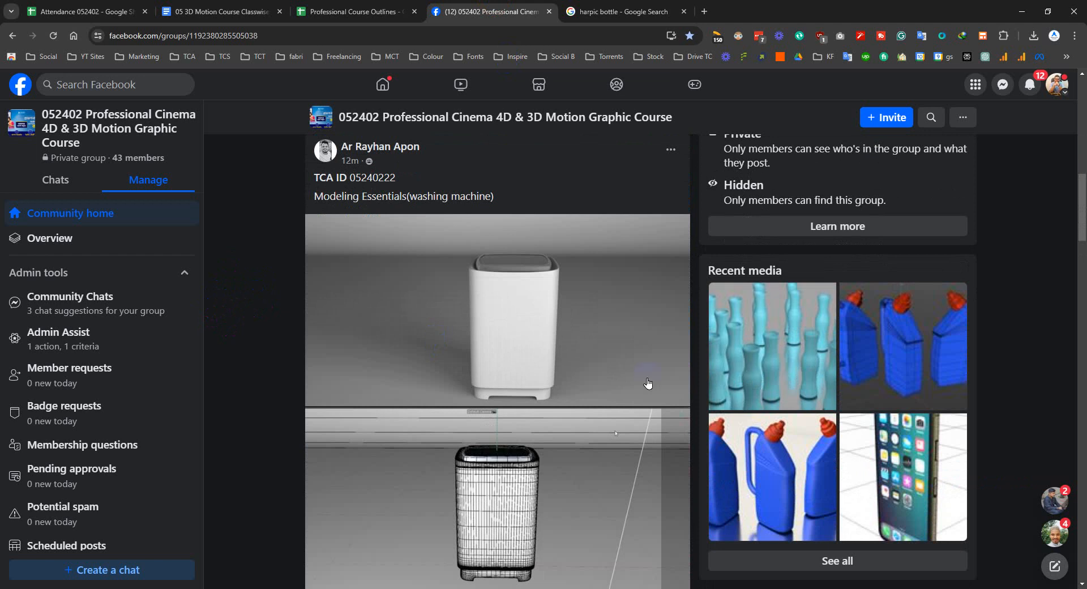
{"action": "left_click", "coordinate": [287, 221]}
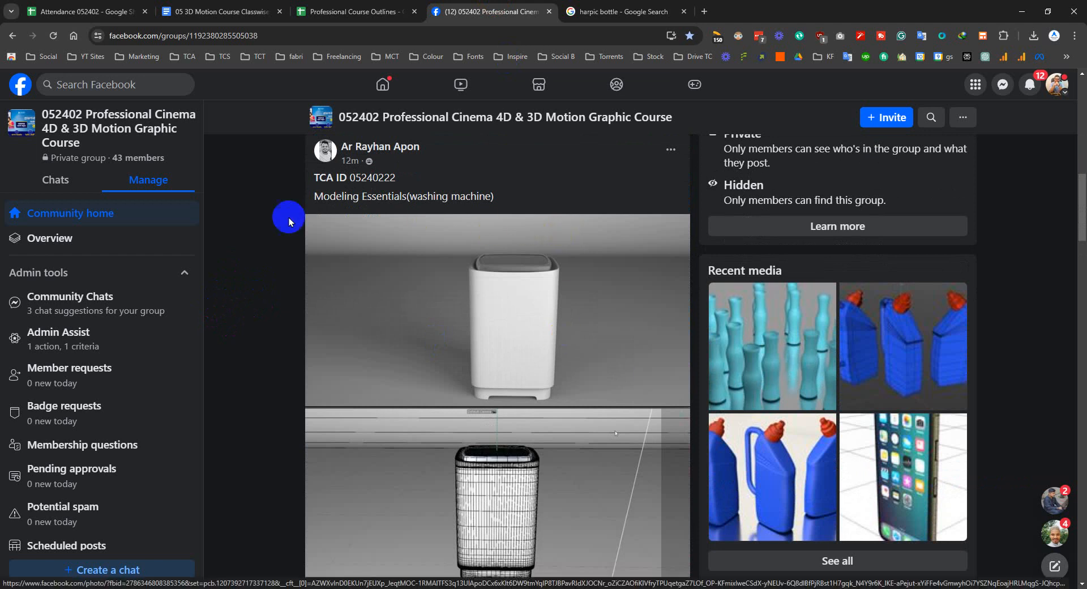
{"action": "scroll", "coordinate": [286, 228], "scroll_direction": "up", "scroll_amount": 1}
{"action": "left_click", "coordinate": [399, 249]}
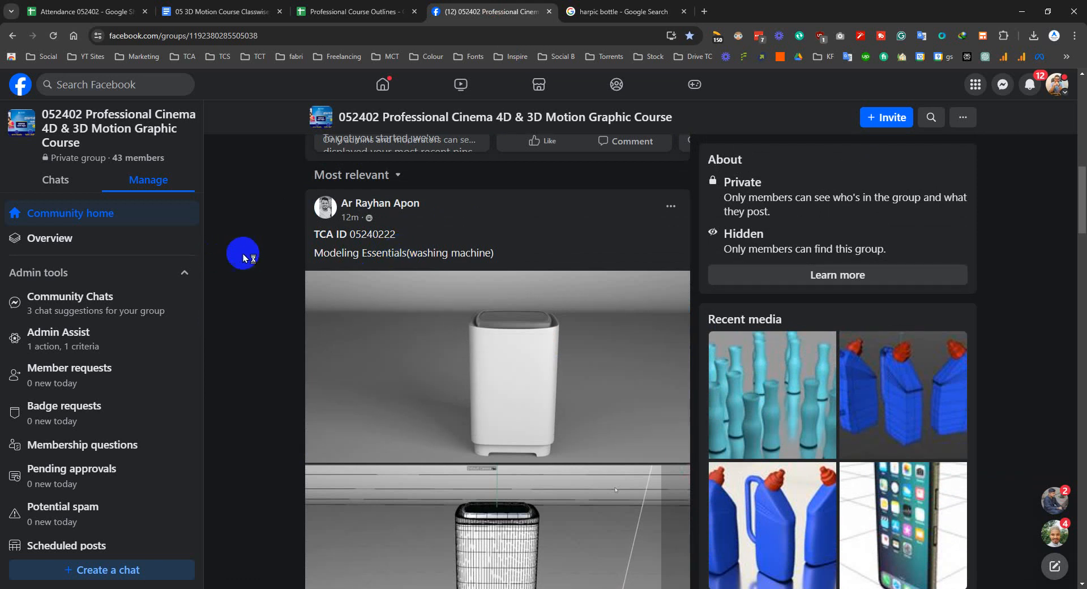
{"action": "scroll", "coordinate": [439, 245], "scroll_direction": "down", "scroll_amount": 2}
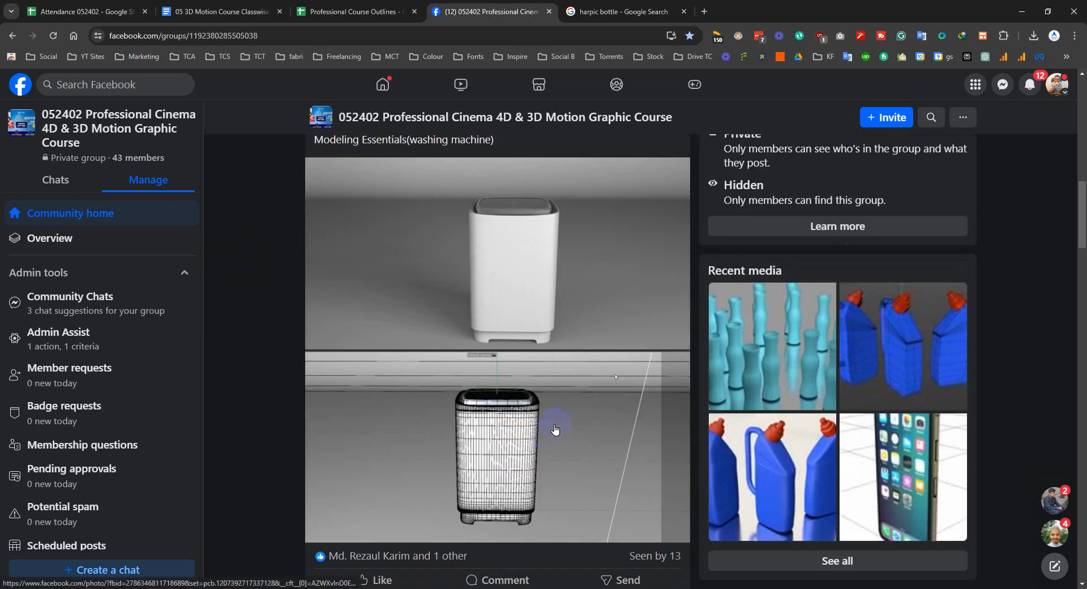
{"action": "scroll", "coordinate": [532, 429], "scroll_direction": "down", "scroll_amount": 2}
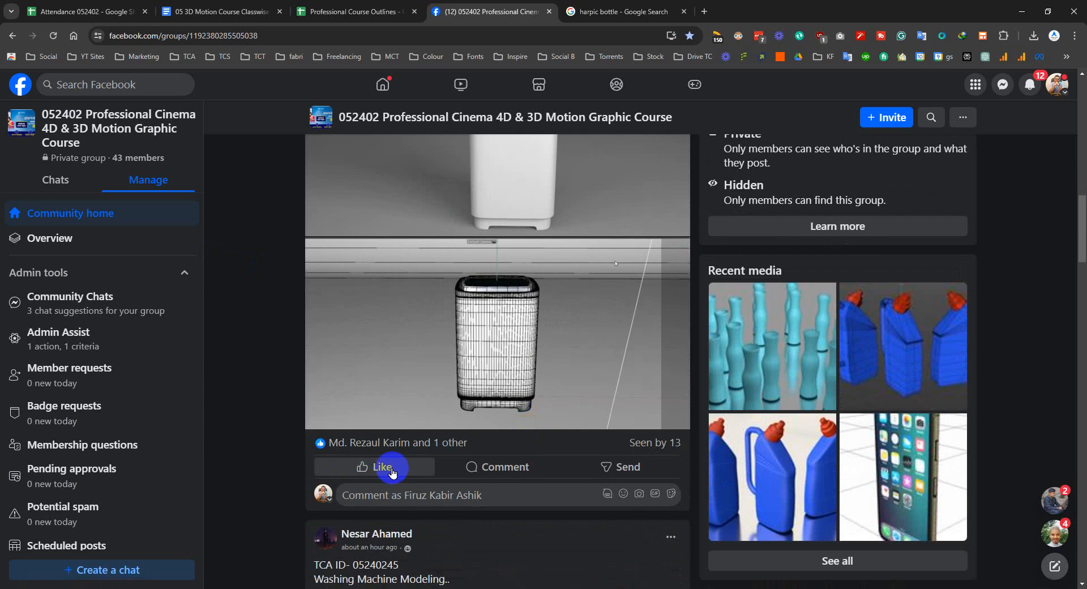
{"action": "mouse_move", "coordinate": [367, 459]}
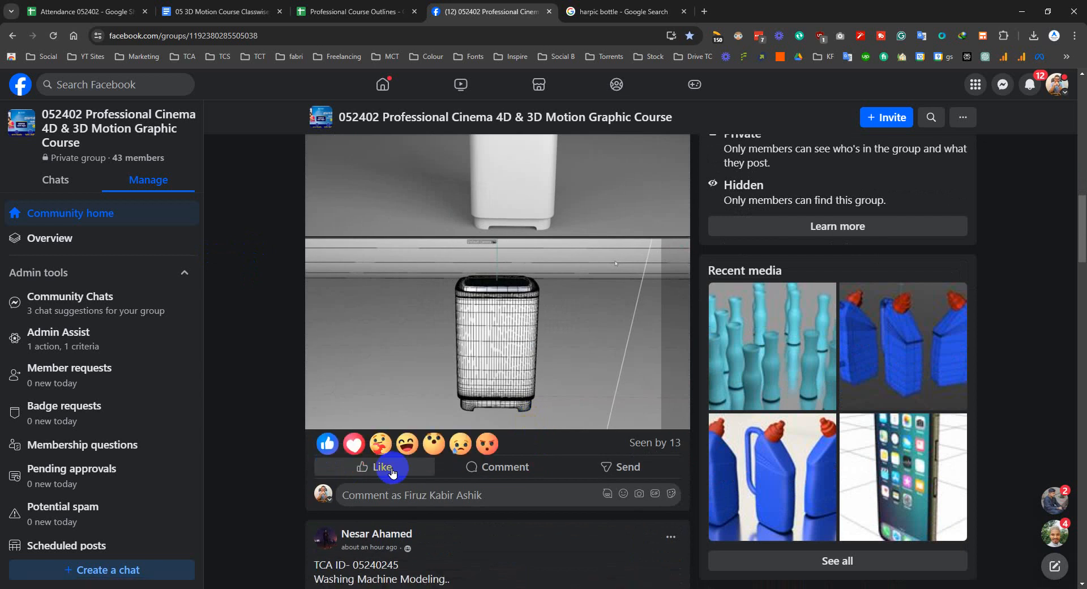
{"action": "left_click", "coordinate": [434, 443]}
- View the enlarged images of the black washing machine in the Washing Machine Modeling post and give the post a Like reaction
{"action": "scroll", "coordinate": [258, 314], "scroll_direction": "down", "scroll_amount": 5}
{"action": "scroll", "coordinate": [258, 314], "scroll_direction": "down", "scroll_amount": 1}
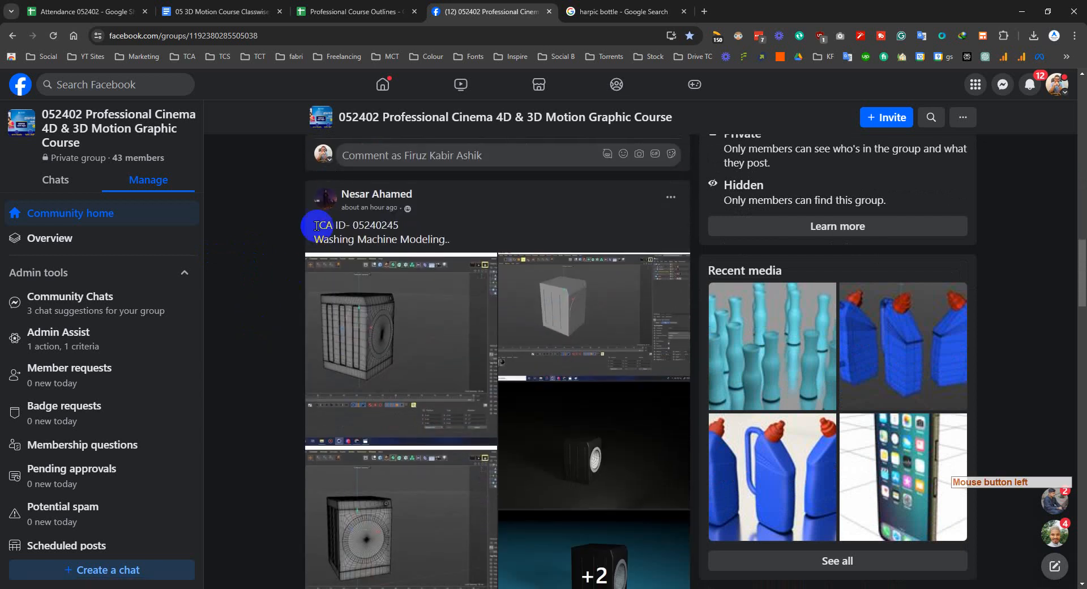
{"action": "scroll", "coordinate": [362, 431], "scroll_direction": "down", "scroll_amount": 3}
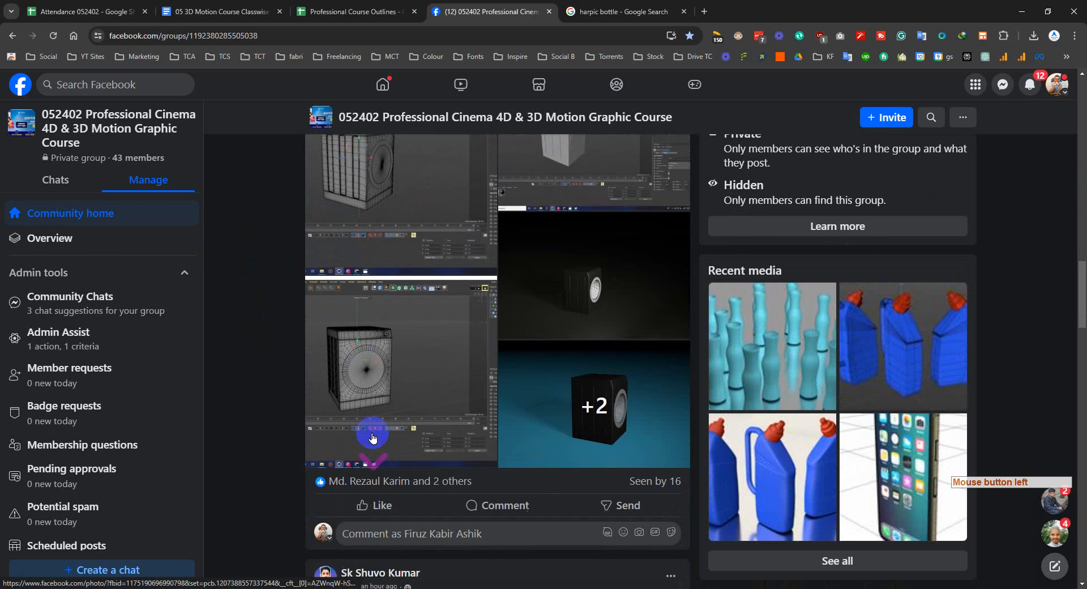
{"action": "left_click", "coordinate": [641, 419]}
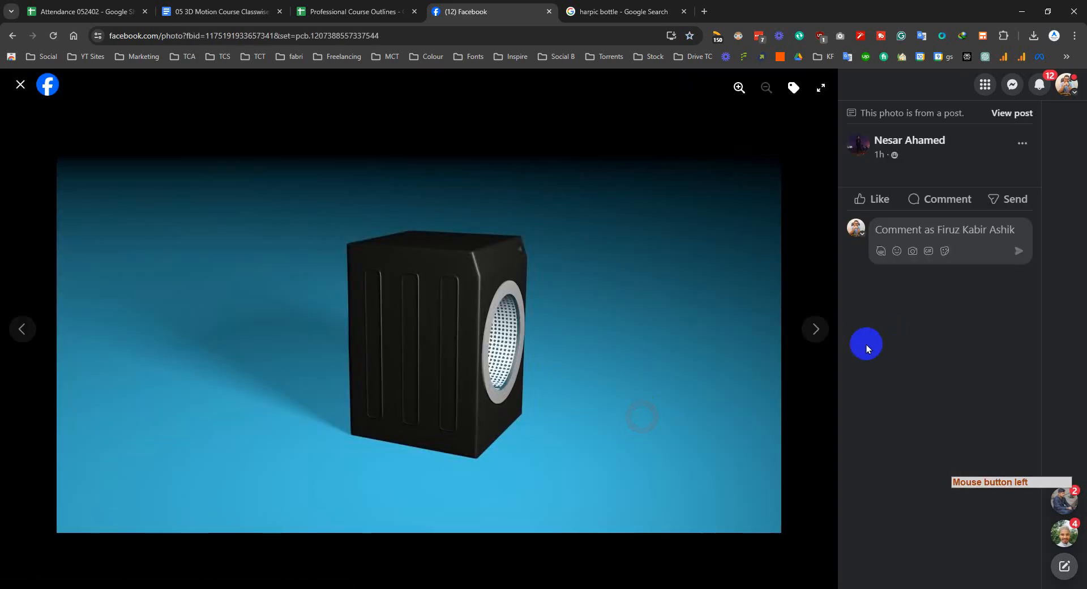
{"action": "left_click", "coordinate": [821, 330]}
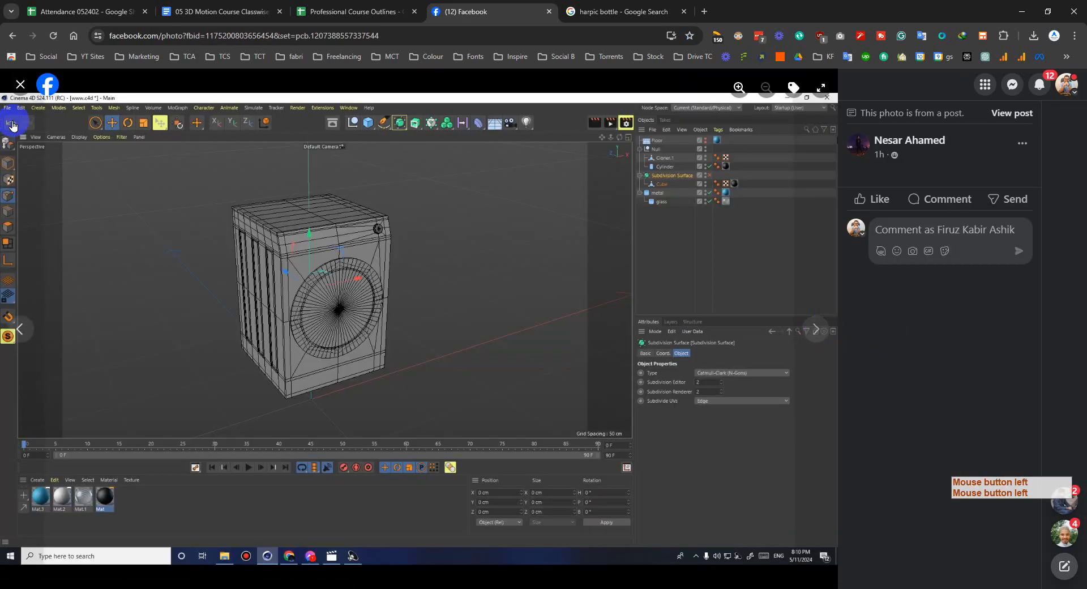
{"action": "left_click", "coordinate": [21, 85]}
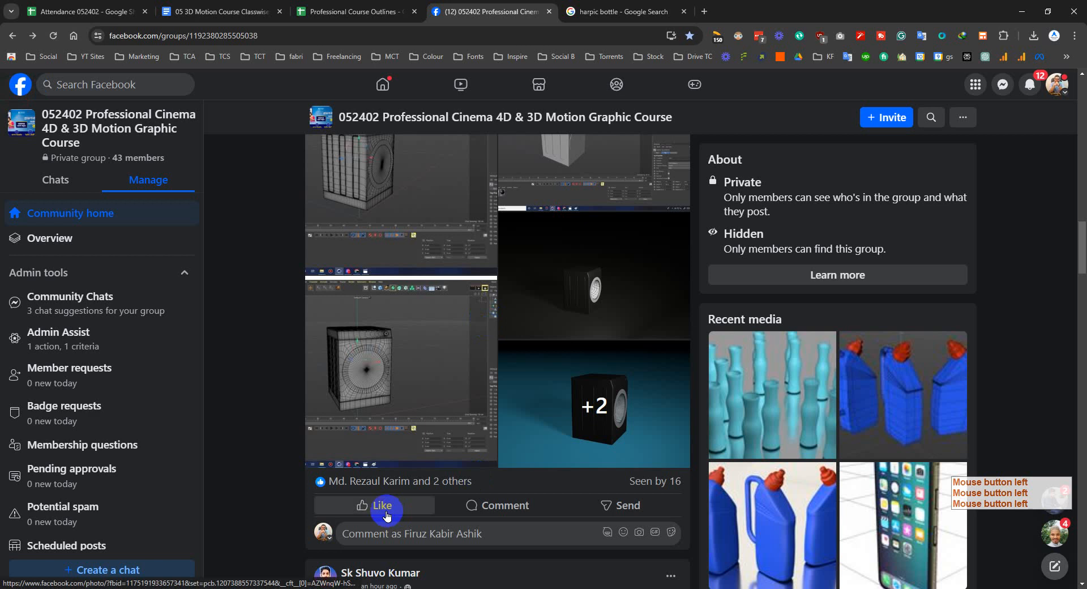
{"action": "left_click", "coordinate": [329, 486]}
- Review the gray washing machine renders in the Class: 08 post and like the post
{"action": "scroll", "coordinate": [255, 385], "scroll_direction": "down", "scroll_amount": 10}
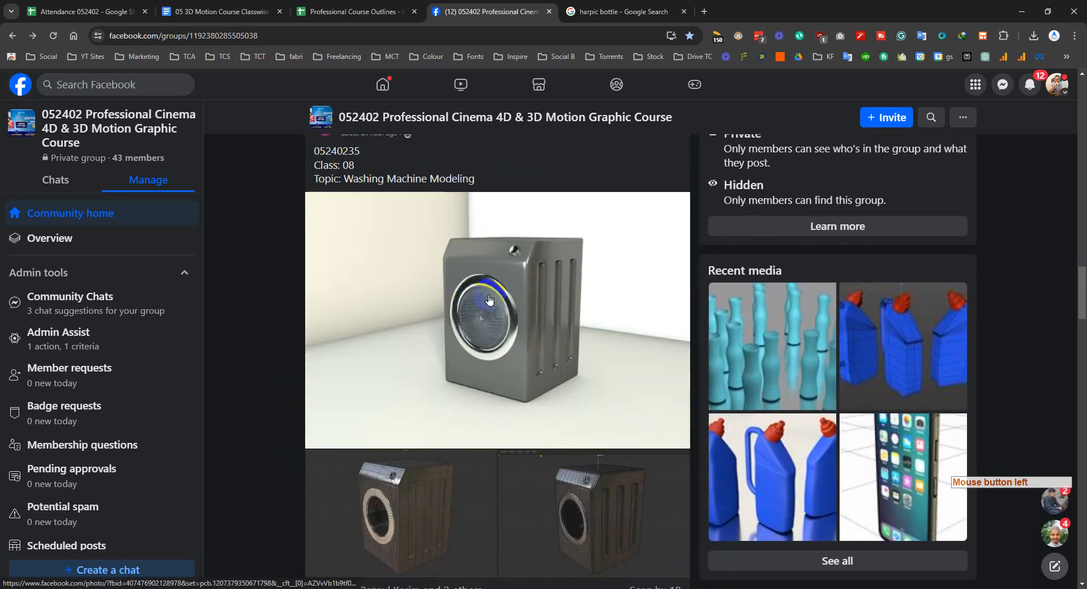
{"action": "scroll", "coordinate": [585, 424], "scroll_direction": "down", "scroll_amount": 2}
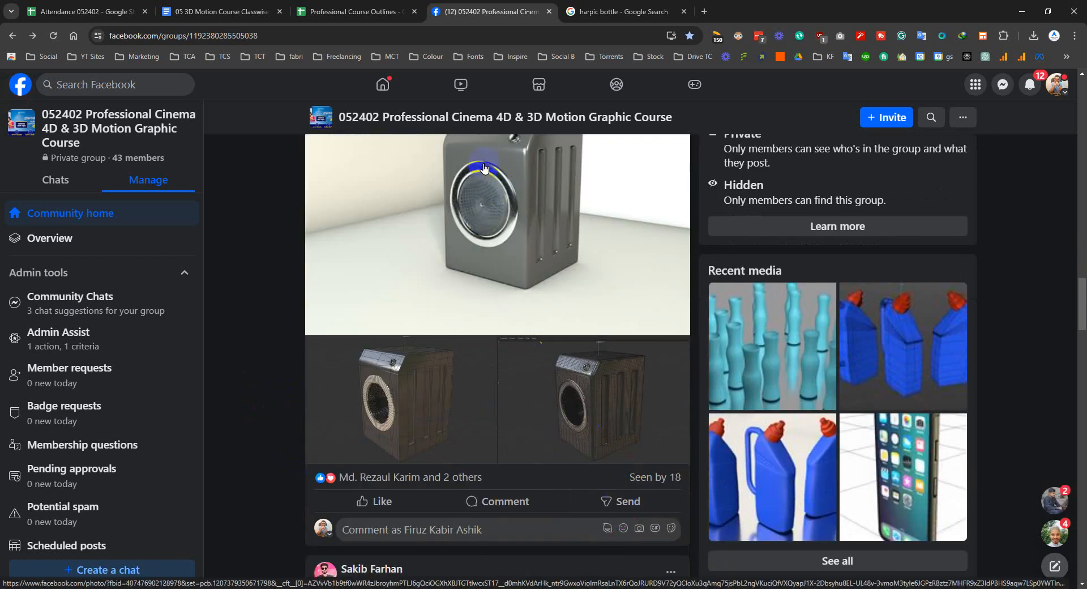
{"action": "scroll", "coordinate": [520, 301], "scroll_direction": "down", "scroll_amount": 1}
{"action": "scroll", "coordinate": [520, 300], "scroll_direction": "down", "scroll_amount": 1}
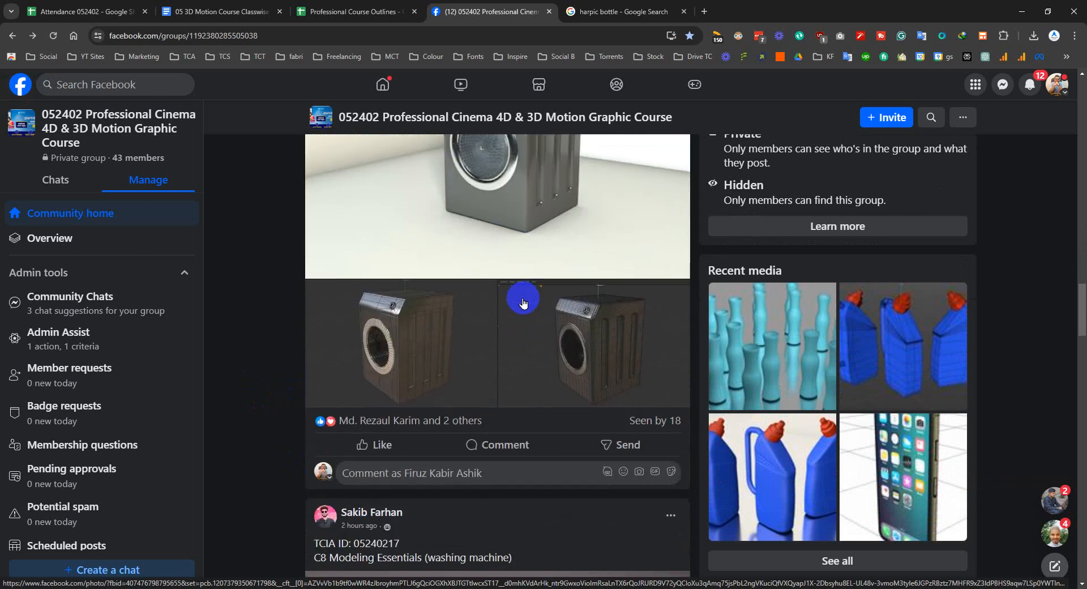
{"action": "left_click", "coordinate": [373, 444]}
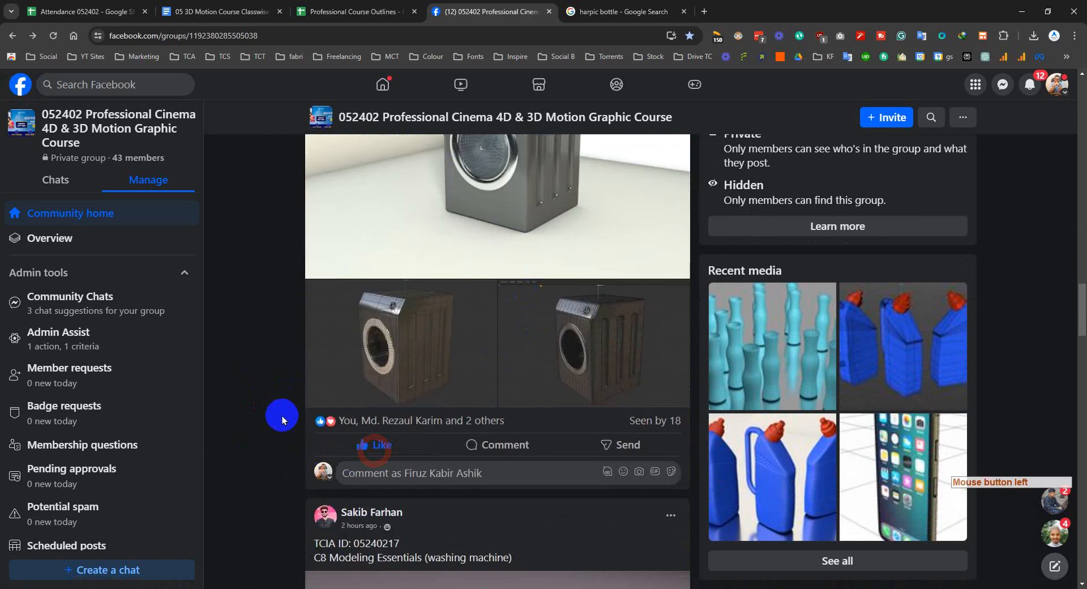
- React to the white C8 Modeling Essentials washing machine post, and give the green washing machine post a Love reaction
{"action": "scroll", "coordinate": [277, 414], "scroll_direction": "down", "scroll_amount": 3}
{"action": "scroll", "coordinate": [544, 359], "scroll_direction": "down", "scroll_amount": 4}
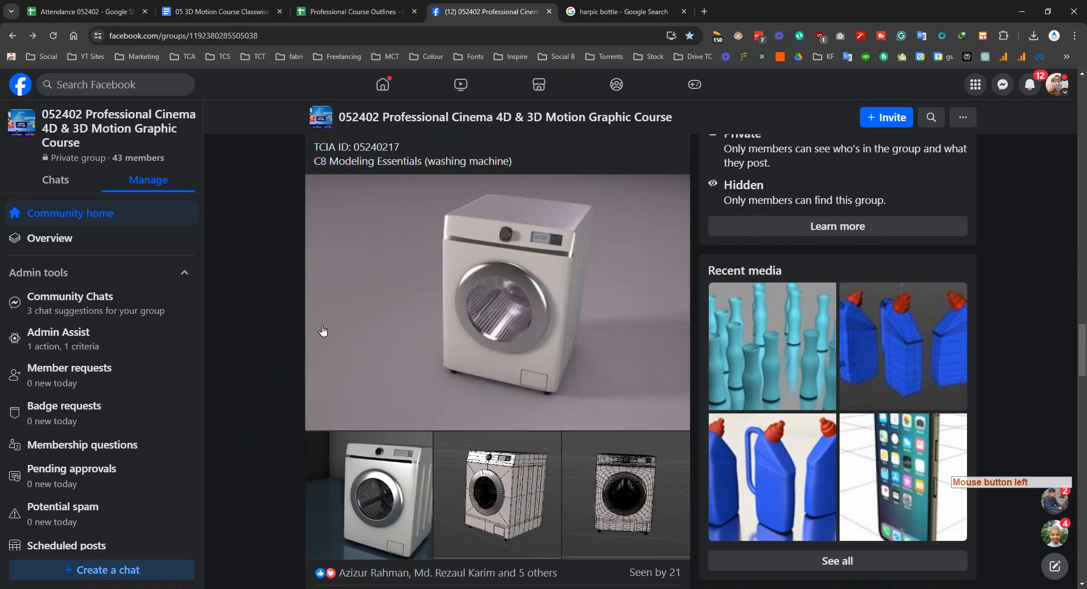
{"action": "scroll", "coordinate": [515, 304], "scroll_direction": "down", "scroll_amount": 3}
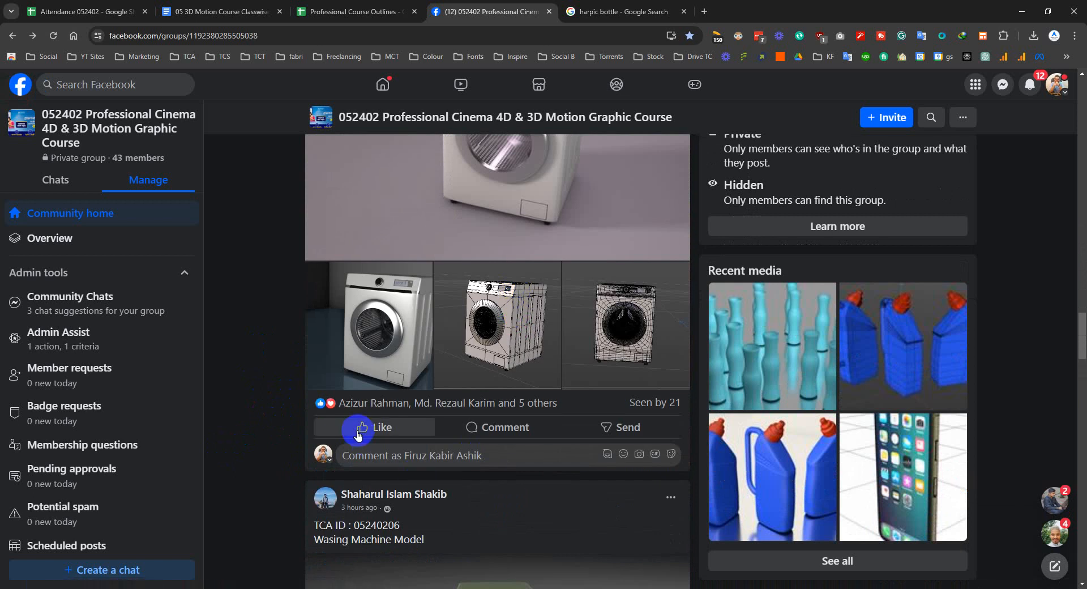
{"action": "mouse_move", "coordinate": [359, 430]}
{"action": "scroll", "coordinate": [273, 387], "scroll_direction": "down", "scroll_amount": 6}
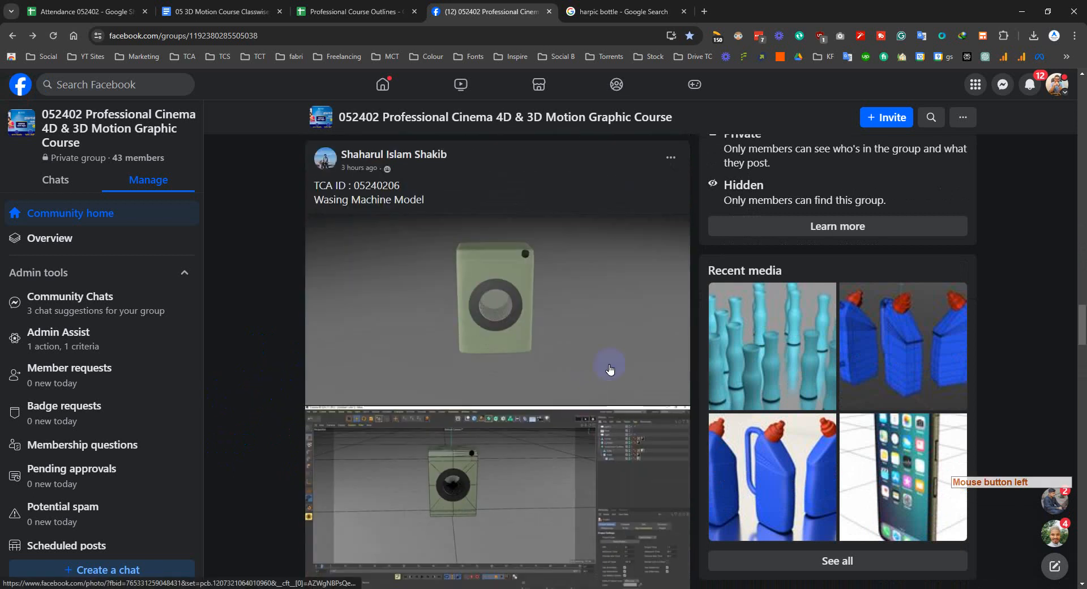
{"action": "scroll", "coordinate": [608, 365], "scroll_direction": "down", "scroll_amount": 3}
{"action": "left_click", "coordinate": [389, 467]}
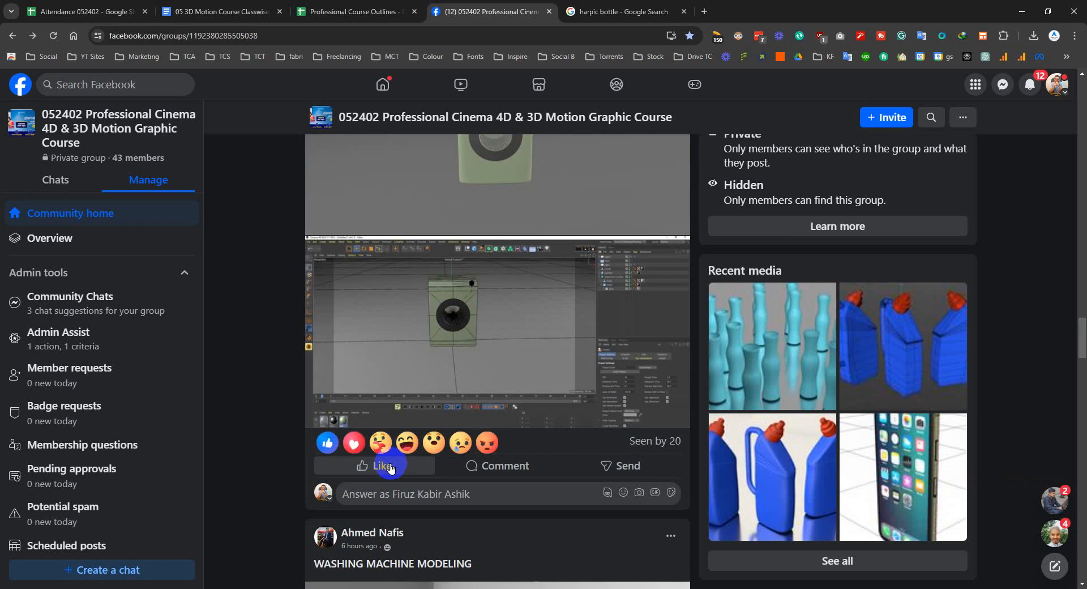
{"action": "left_click", "coordinate": [358, 441]}
- Like the WASHING MACHINE MODELING post with the light and dark machines and examine its renders and wireframe
{"action": "scroll", "coordinate": [270, 413], "scroll_direction": "down", "scroll_amount": 5}
{"action": "scroll", "coordinate": [270, 418], "scroll_direction": "down", "scroll_amount": 4}
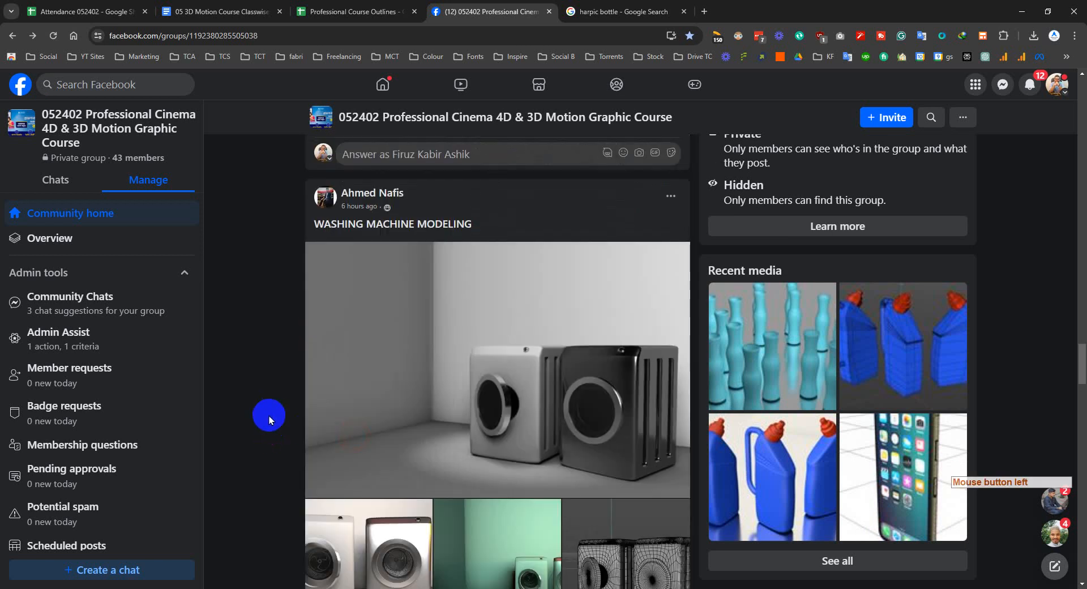
{"action": "mouse_move", "coordinate": [373, 500]}
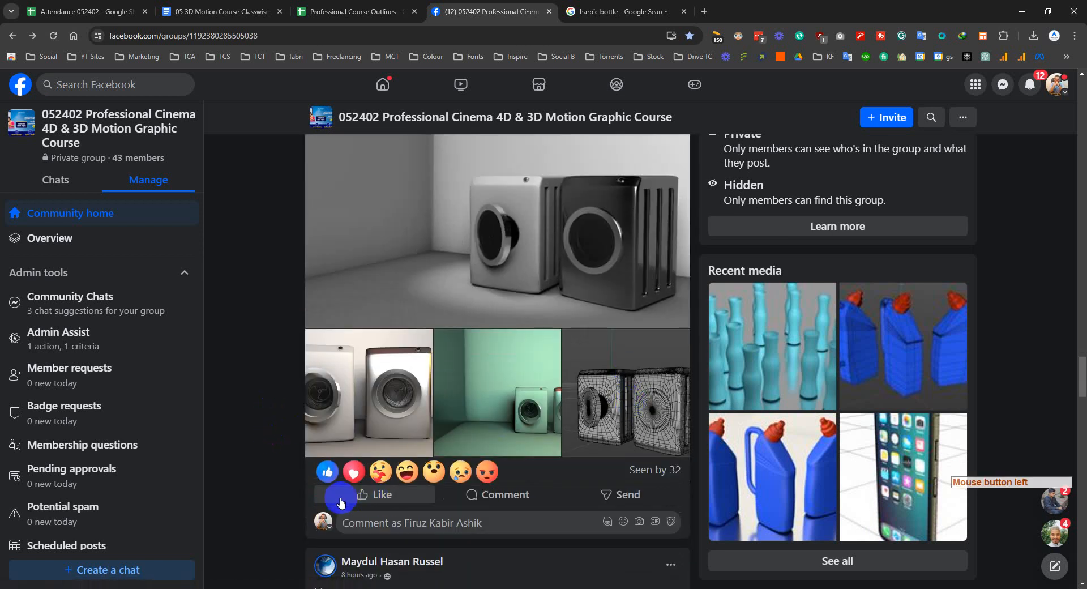
{"action": "left_click", "coordinate": [326, 400]}
{"action": "scroll", "coordinate": [255, 350], "scroll_direction": "up", "scroll_amount": 3}
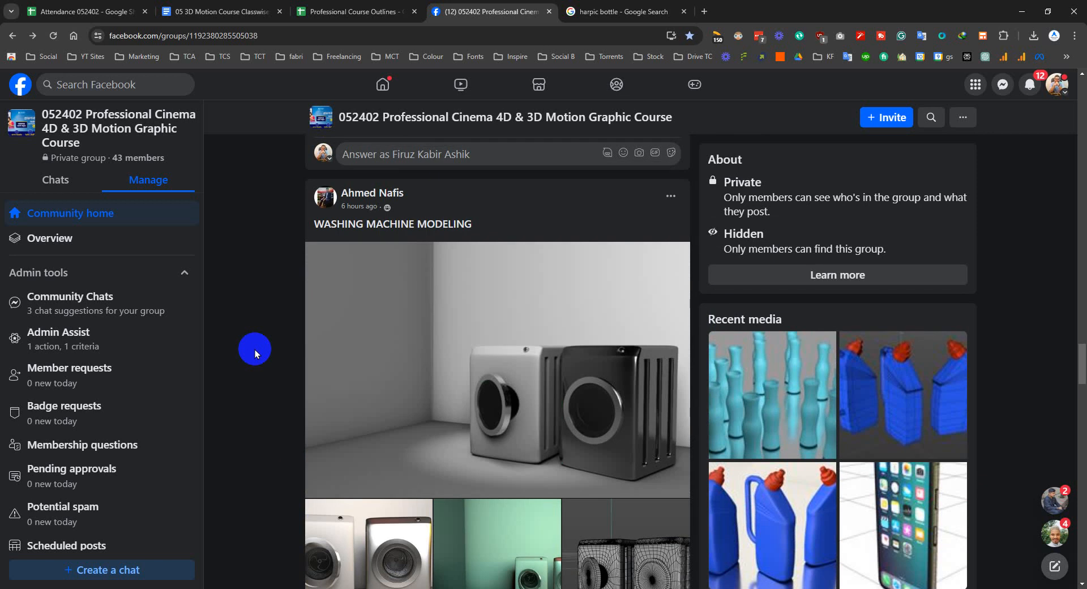
{"action": "scroll", "coordinate": [255, 348], "scroll_direction": "down", "scroll_amount": 3}
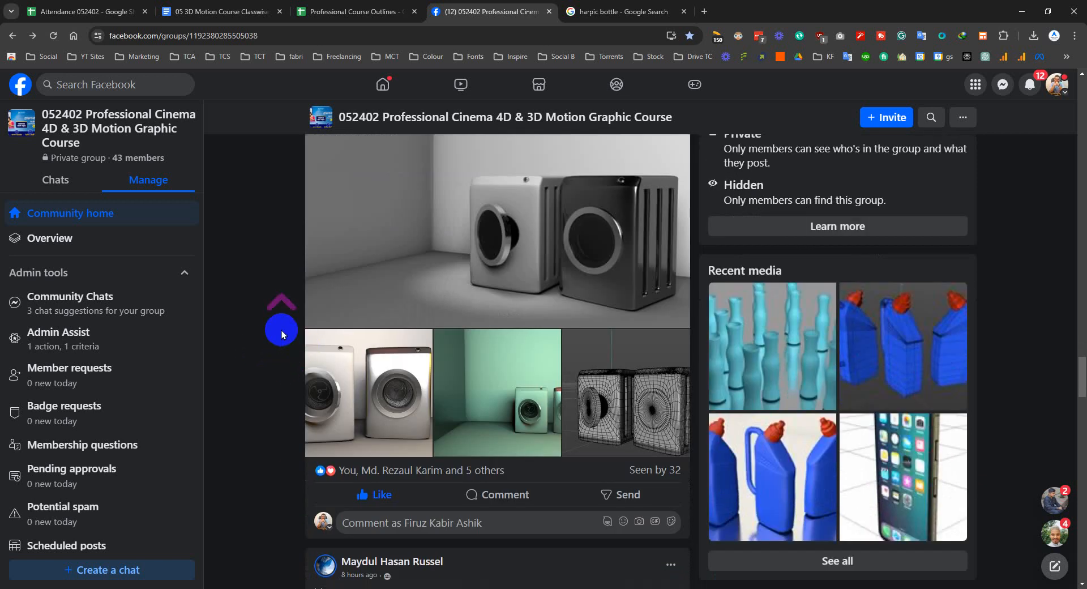
{"action": "scroll", "coordinate": [281, 334], "scroll_direction": "up", "scroll_amount": 1}
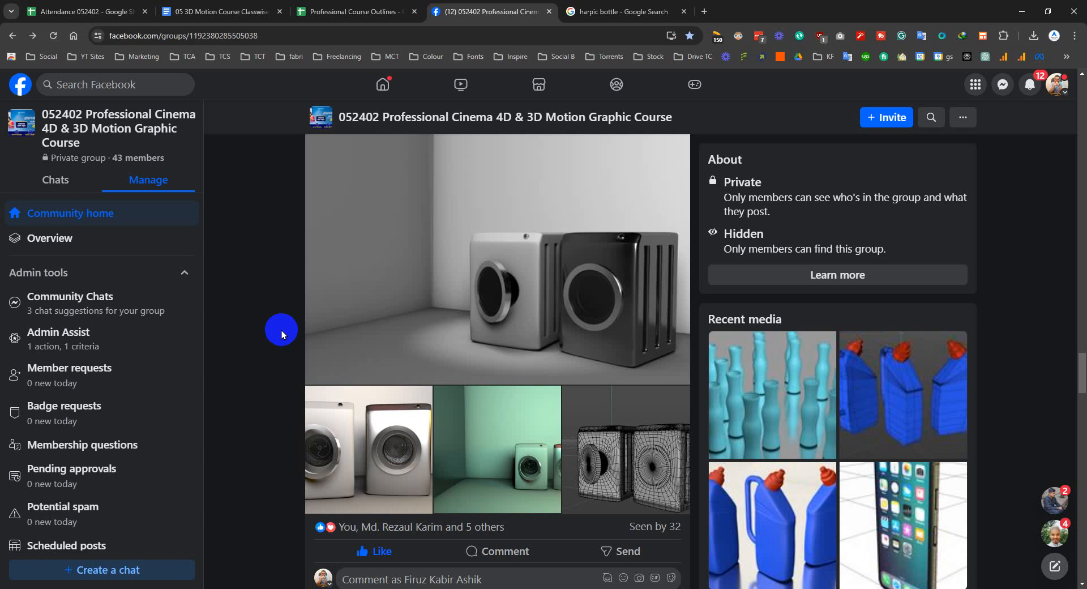
{"action": "left_click", "coordinate": [624, 243]}
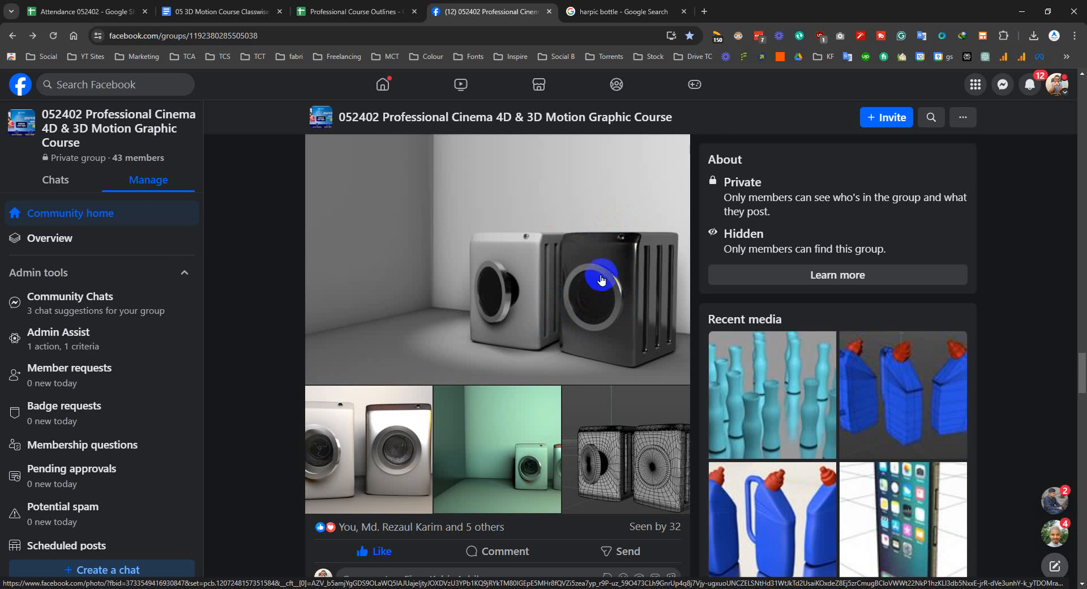
- Review the red and white wireframe screenshots in the "washing maching modeling" post and give the post a Like reaction
{"action": "scroll", "coordinate": [601, 278], "scroll_direction": "down", "scroll_amount": 4}
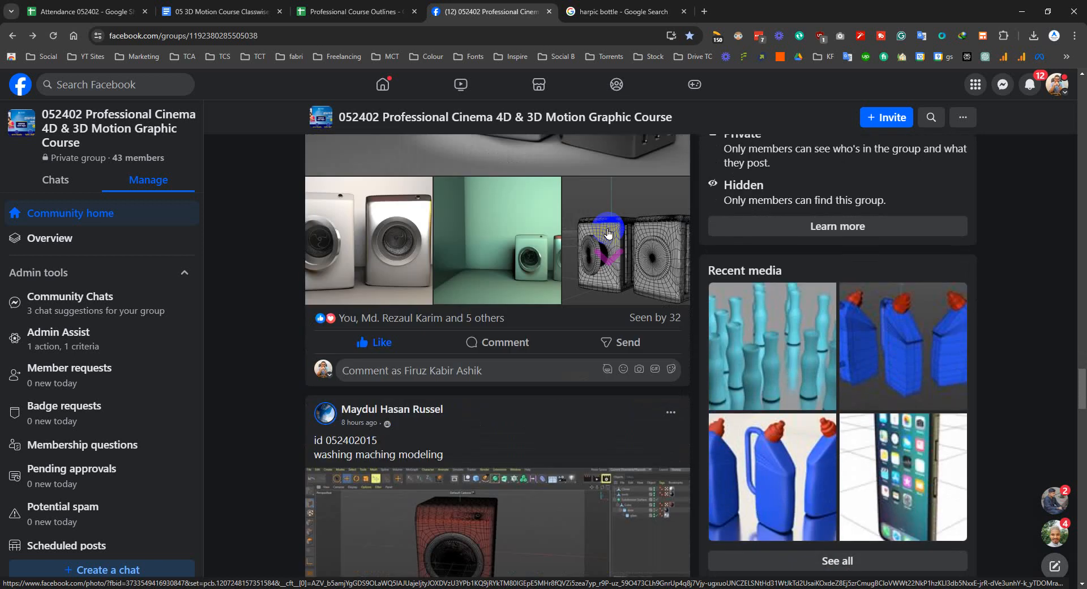
{"action": "scroll", "coordinate": [607, 233], "scroll_direction": "down", "scroll_amount": 3}
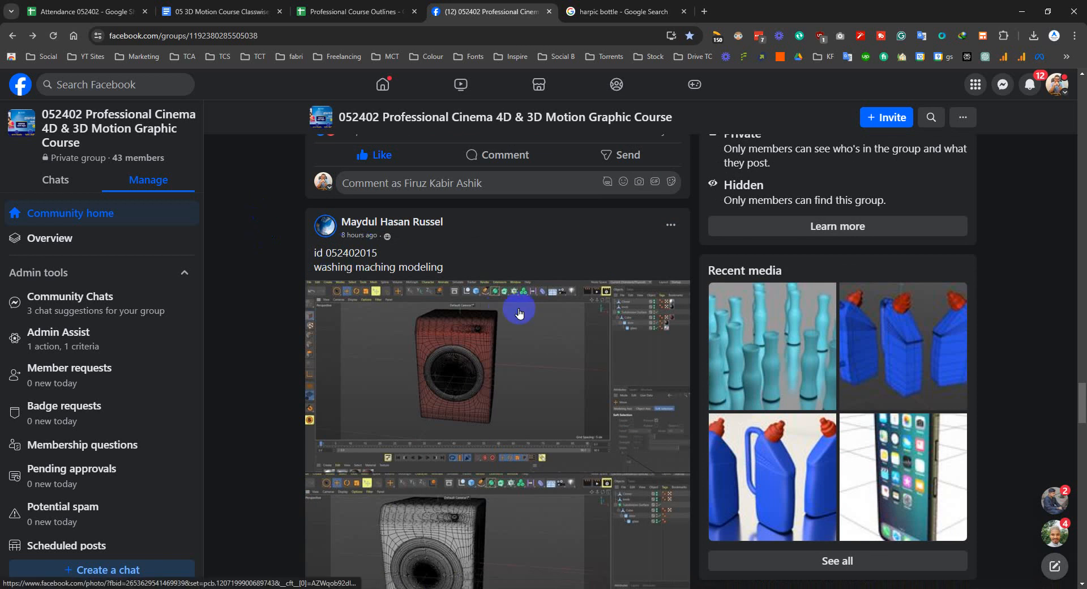
{"action": "scroll", "coordinate": [198, 327], "scroll_direction": "down", "scroll_amount": 2}
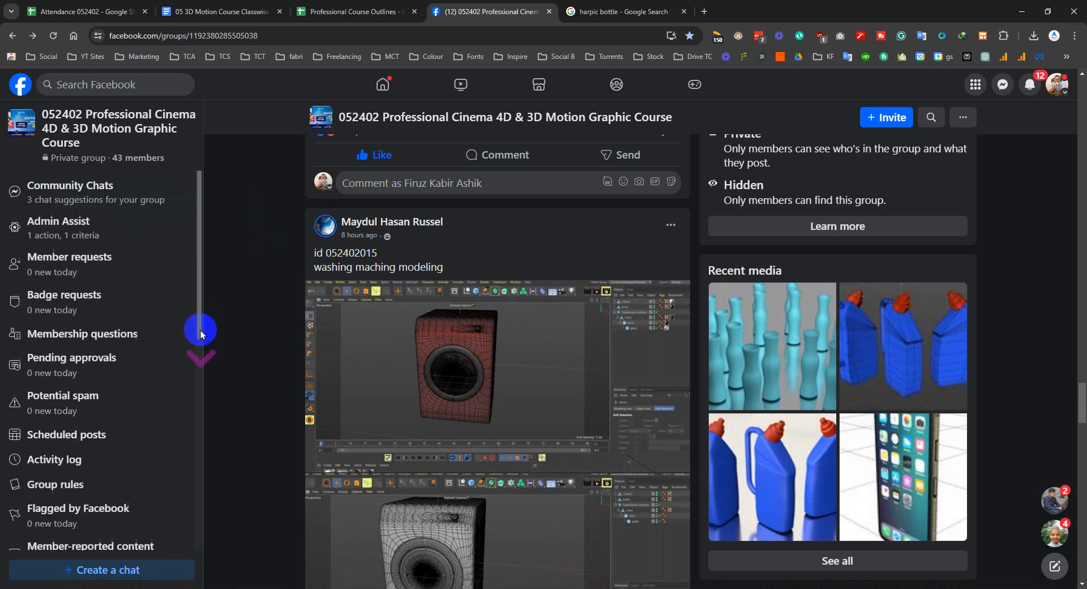
{"action": "scroll", "coordinate": [298, 314], "scroll_direction": "down", "scroll_amount": 3}
{"action": "scroll", "coordinate": [294, 324], "scroll_direction": "up", "scroll_amount": 3}
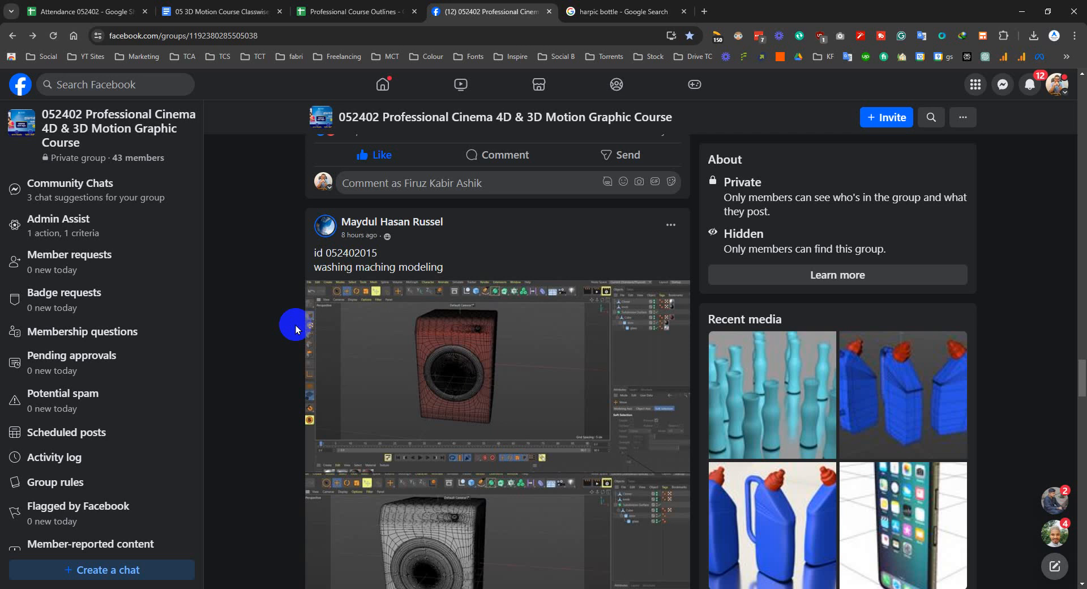
{"action": "scroll", "coordinate": [295, 325], "scroll_direction": "down", "scroll_amount": 4}
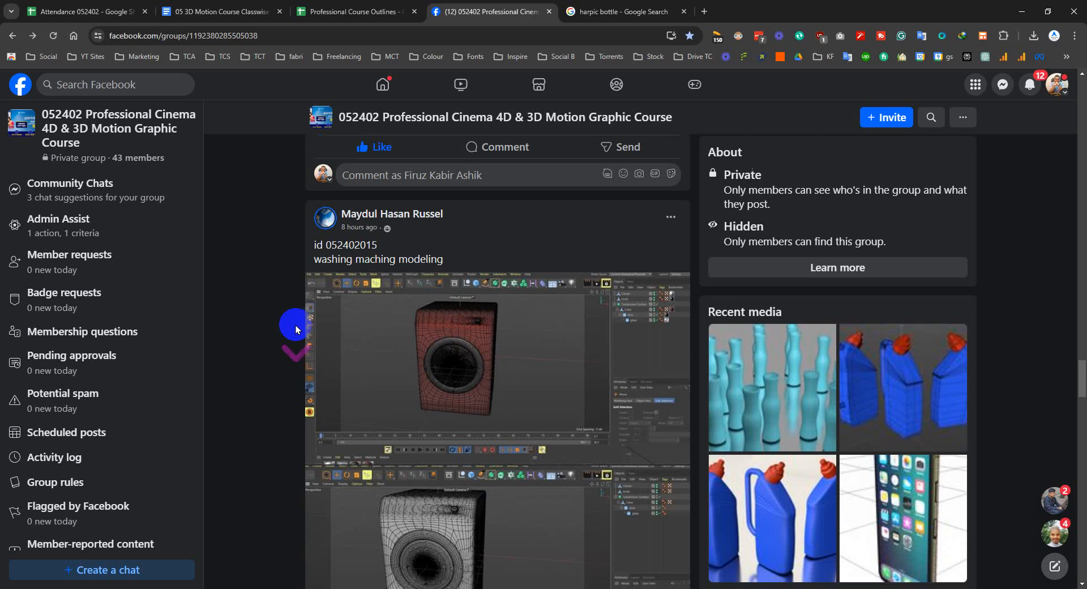
{"action": "scroll", "coordinate": [263, 321], "scroll_direction": "up", "scroll_amount": 1}
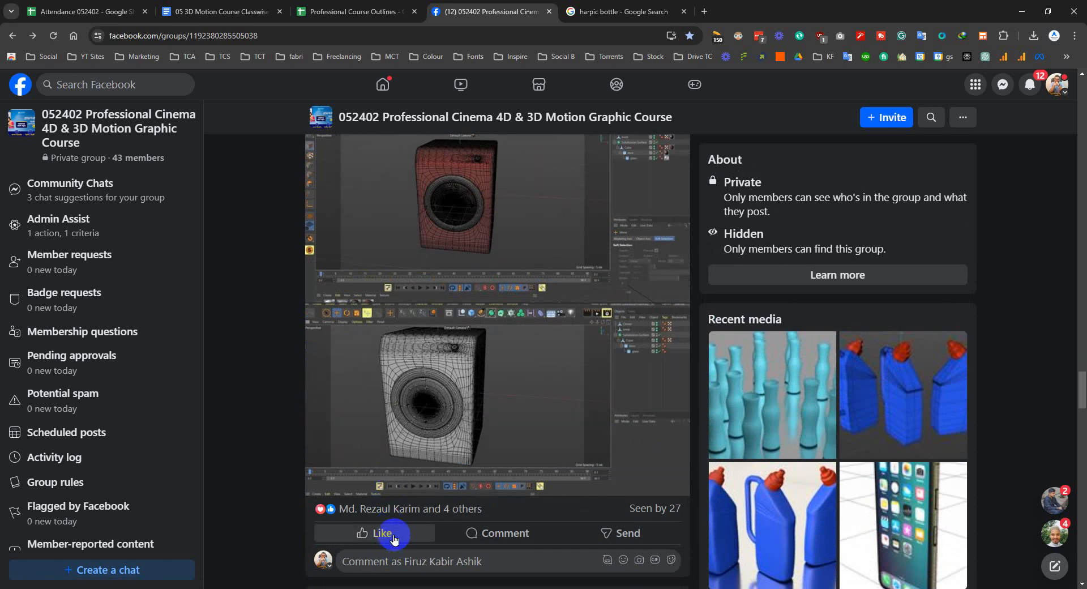
{"action": "mouse_move", "coordinate": [392, 544]}
{"action": "left_click", "coordinate": [333, 502]}
- Examine the gray and white washing machine renders in the Practice Work "Washing Machine" Class-8 home work post and give it a Like reaction
{"action": "scroll", "coordinate": [267, 313], "scroll_direction": "down", "scroll_amount": 8}
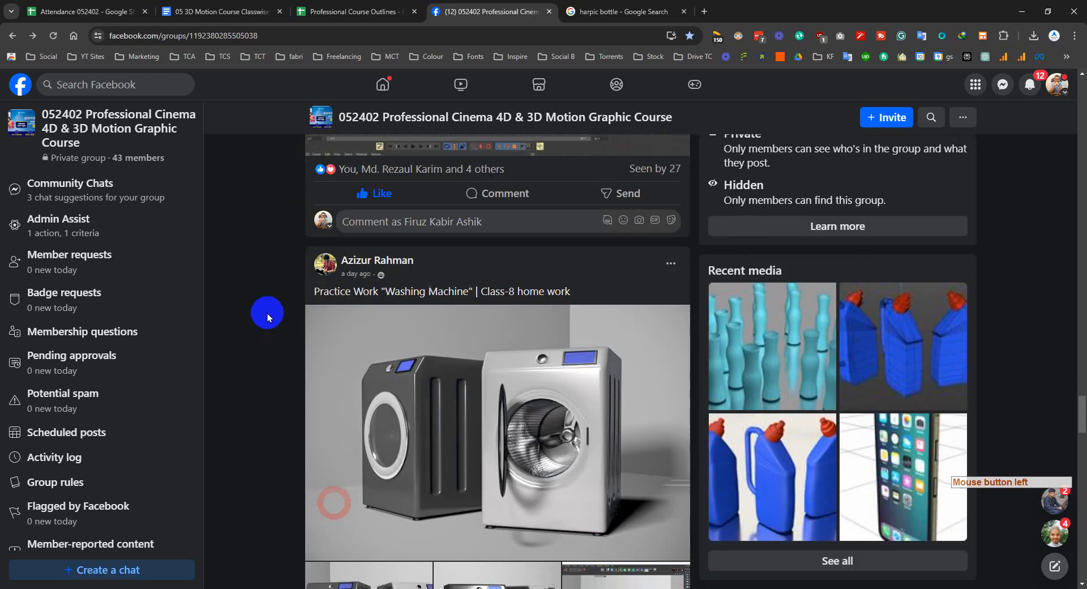
{"action": "scroll", "coordinate": [315, 332], "scroll_direction": "up", "scroll_amount": 1}
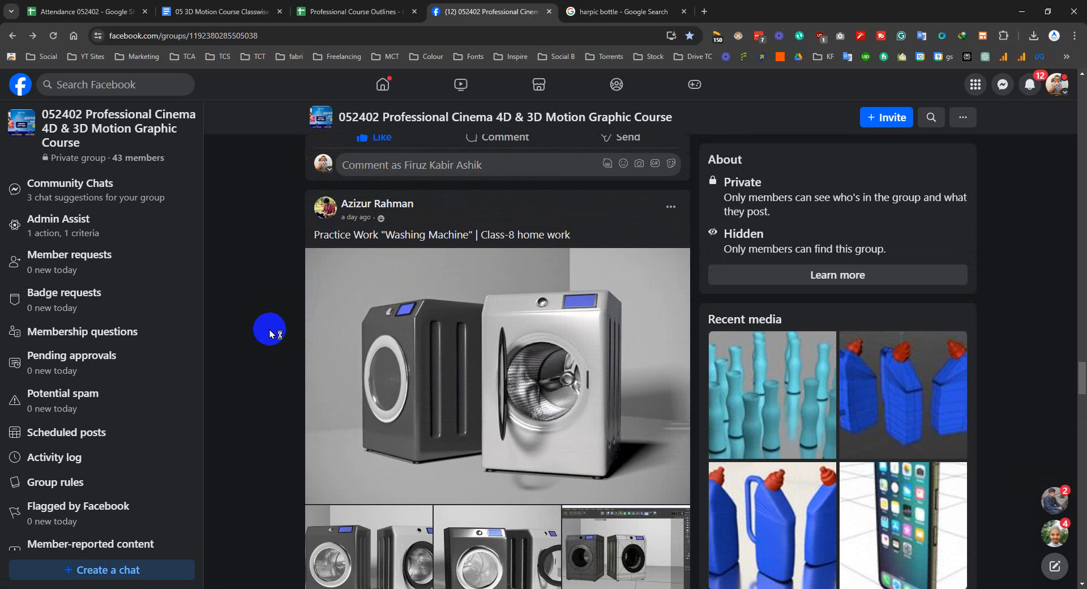
{"action": "scroll", "coordinate": [269, 333], "scroll_direction": "up", "scroll_amount": 1}
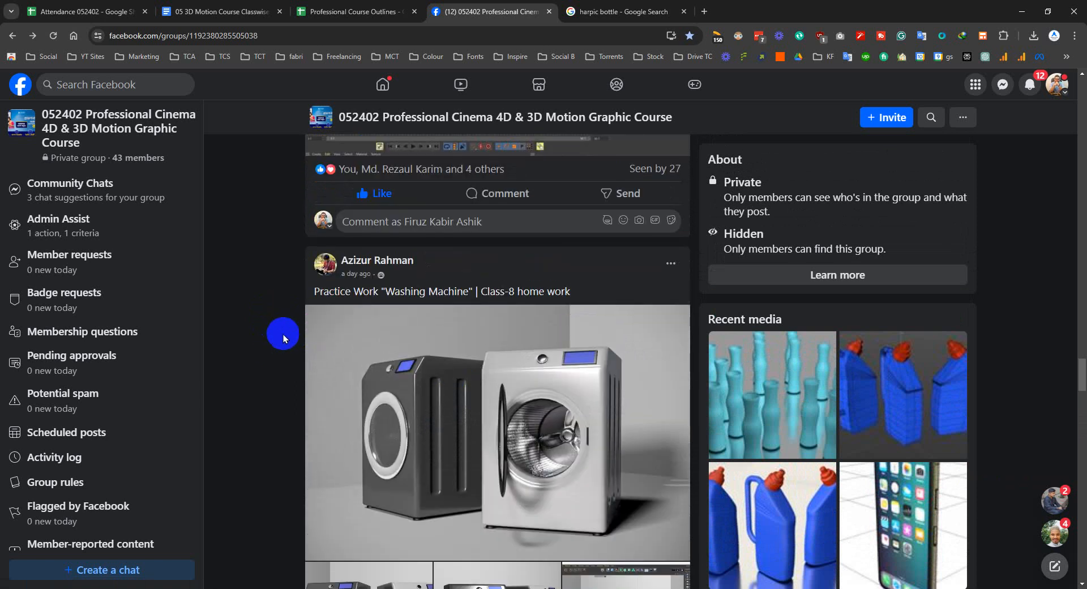
{"action": "scroll", "coordinate": [282, 335], "scroll_direction": "down", "scroll_amount": 1}
{"action": "left_click_drag", "start_coordinate": [315, 234], "coordinate": [600, 231]}
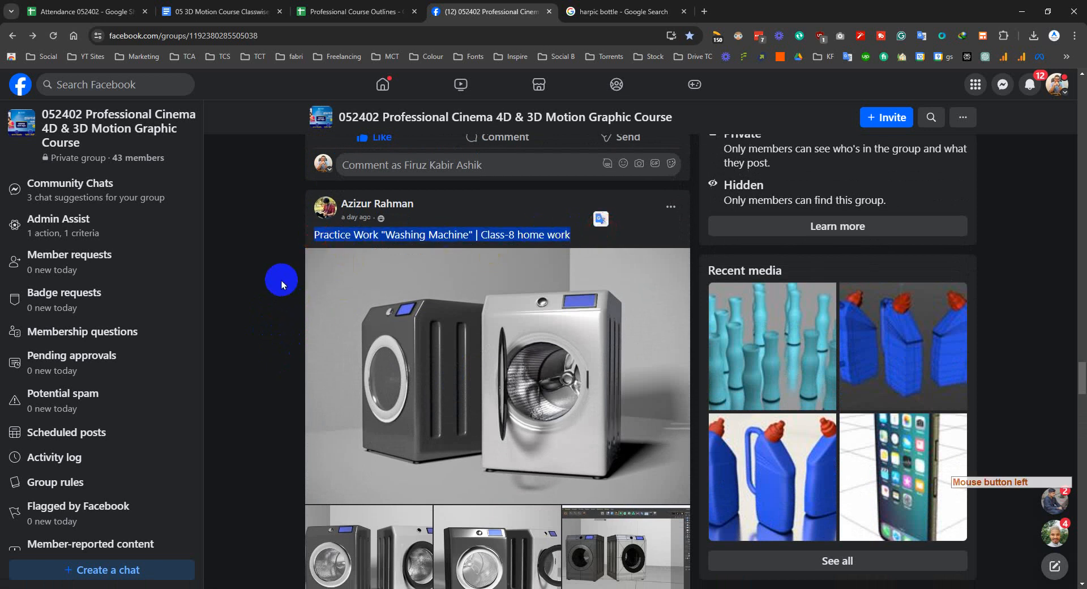
{"action": "scroll", "coordinate": [300, 279], "scroll_direction": "down", "scroll_amount": 1}
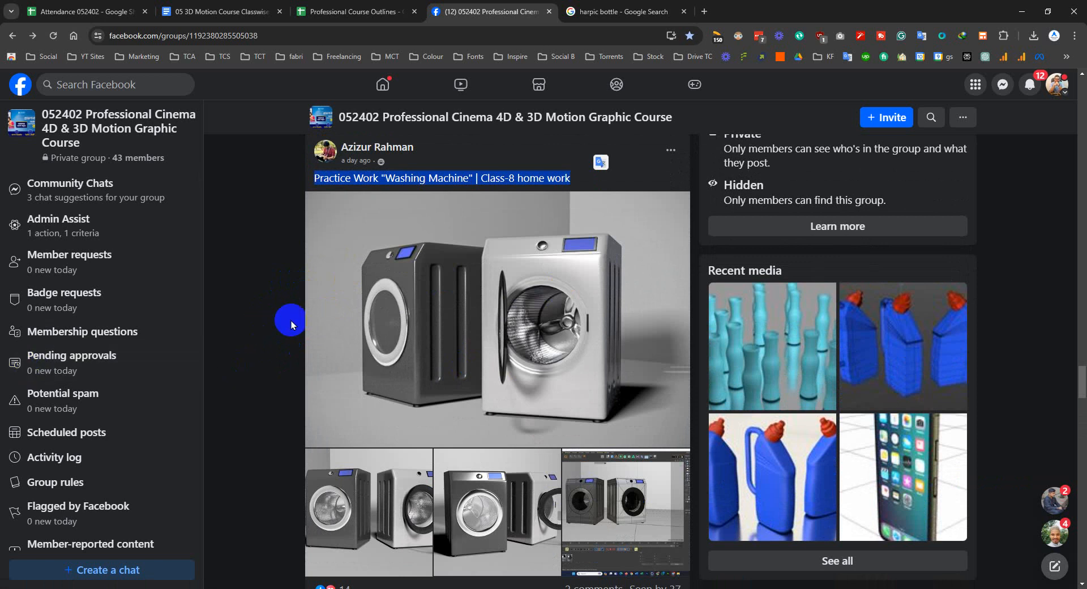
{"action": "scroll", "coordinate": [291, 321], "scroll_direction": "down", "scroll_amount": 2}
{"action": "scroll", "coordinate": [256, 352], "scroll_direction": "up", "scroll_amount": 2}
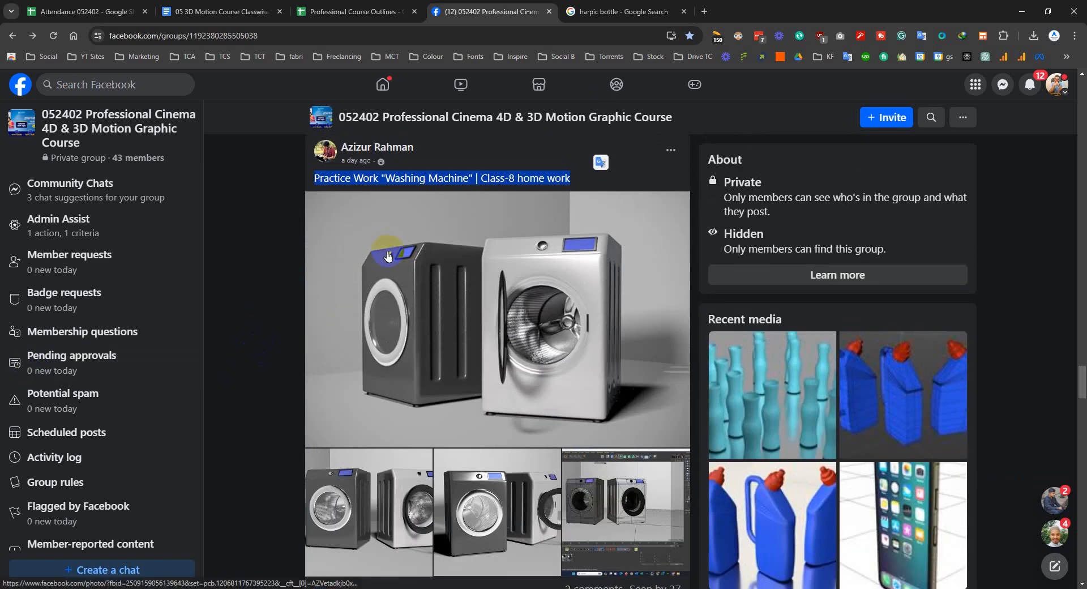
{"action": "scroll", "coordinate": [252, 386], "scroll_direction": "down", "scroll_amount": 2}
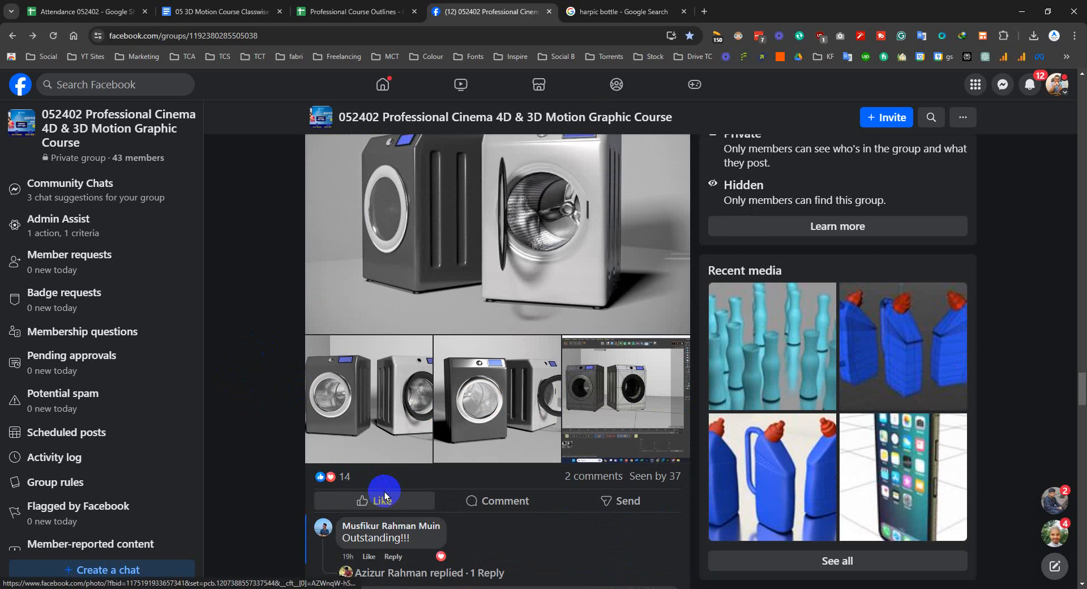
{"action": "mouse_move", "coordinate": [373, 497]}
{"action": "left_click", "coordinate": [327, 477]}
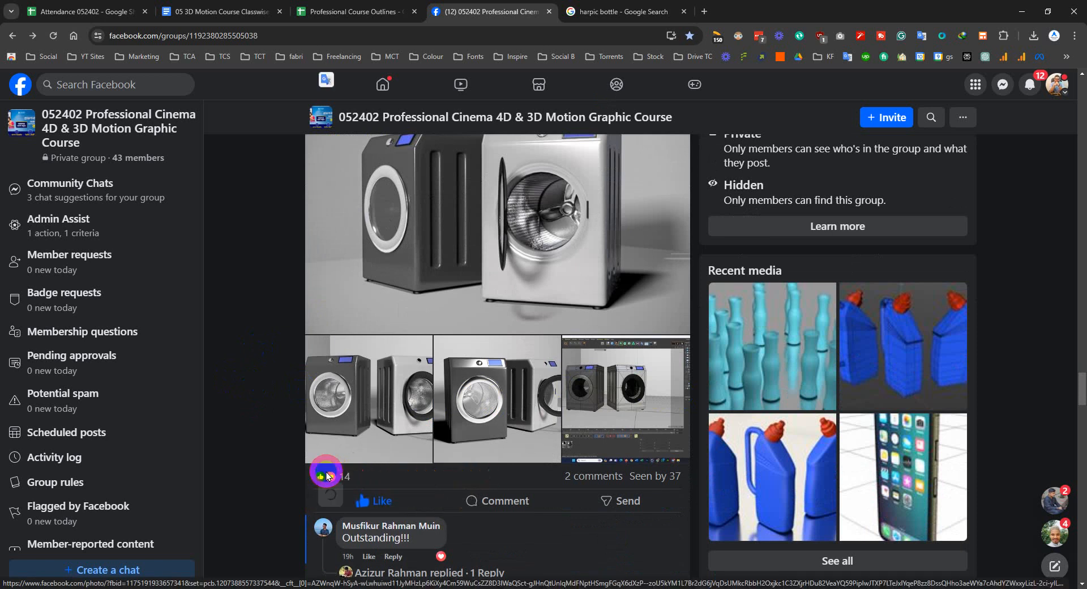
- Watch most of the black washing machine video in the WASHING MACHINE MODELING post, pausing it along the way, and like the post
{"action": "scroll", "coordinate": [227, 358], "scroll_direction": "down", "scroll_amount": 3}
{"action": "scroll", "coordinate": [246, 369], "scroll_direction": "down", "scroll_amount": 5}
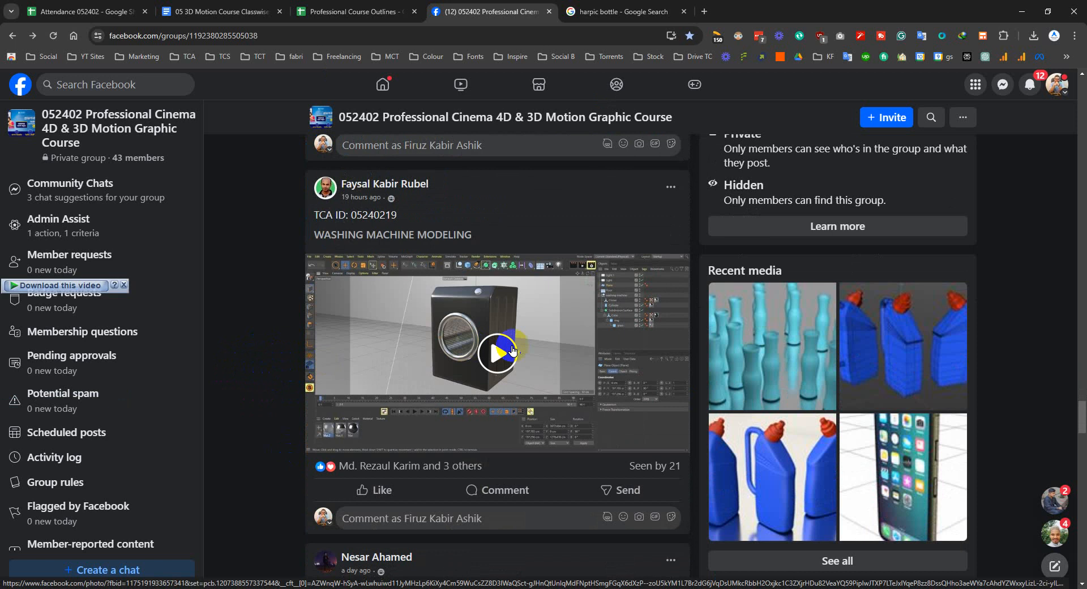
{"action": "left_click", "coordinate": [512, 346]}
{"action": "left_click", "coordinate": [666, 435]}
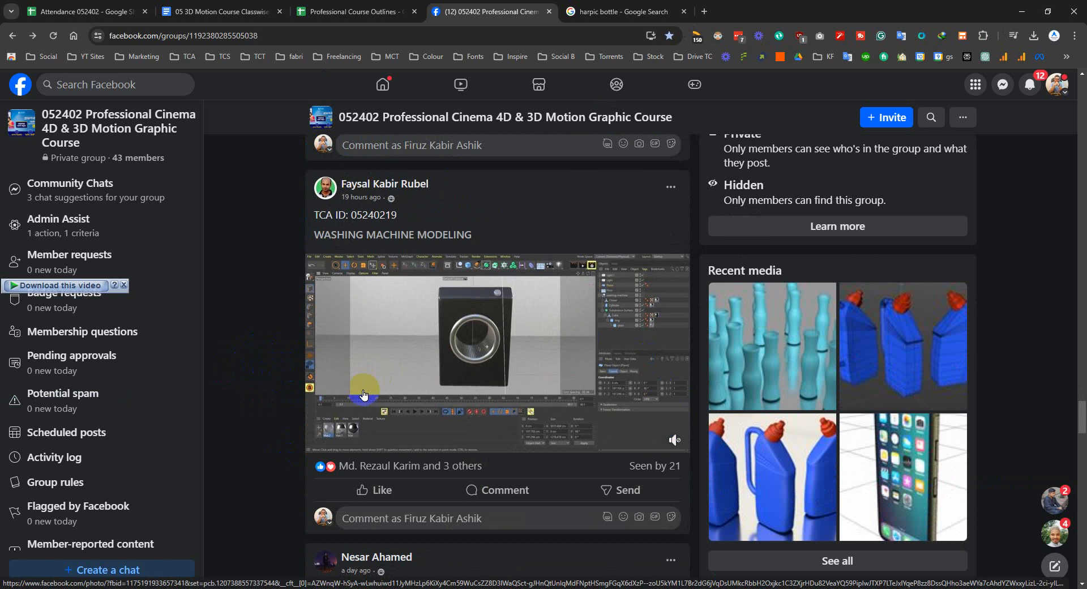
{"action": "left_click", "coordinate": [318, 441]}
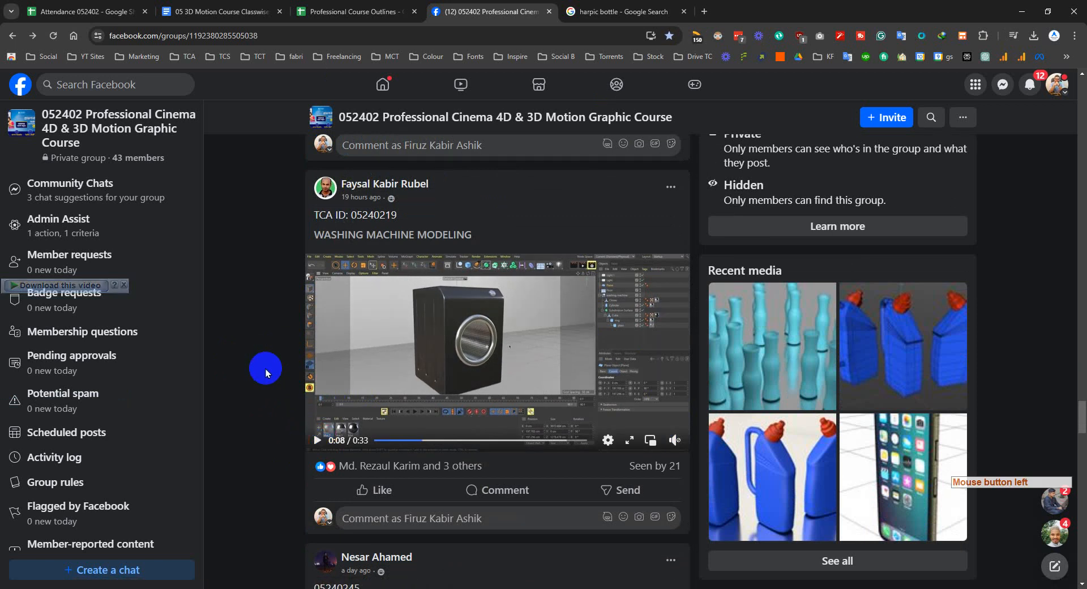
{"action": "left_click", "coordinate": [318, 441]}
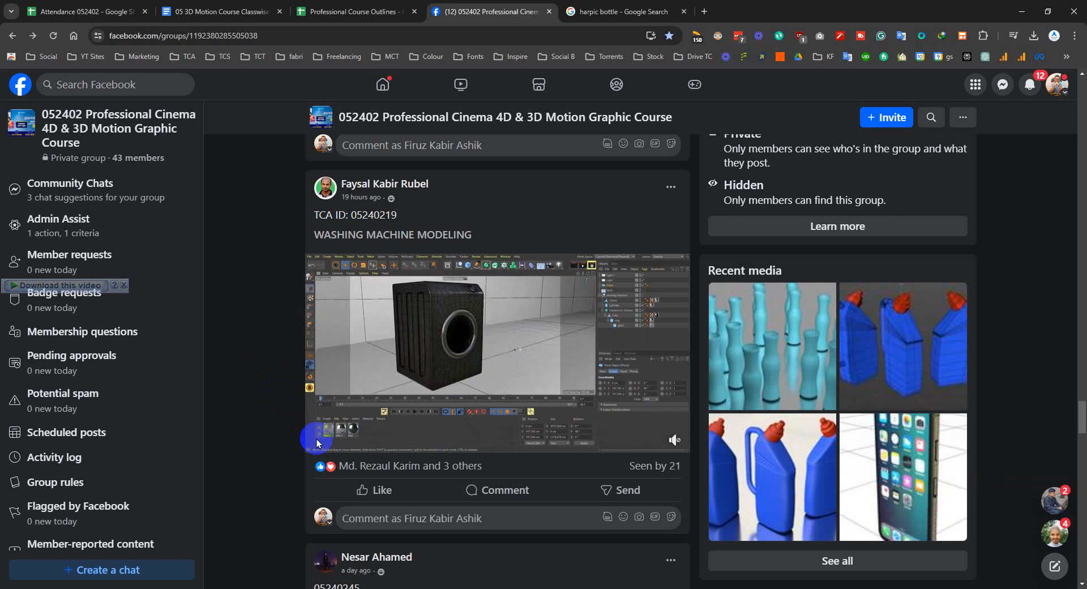
{"action": "left_click", "coordinate": [316, 440]}
{"action": "left_click", "coordinate": [264, 401]}
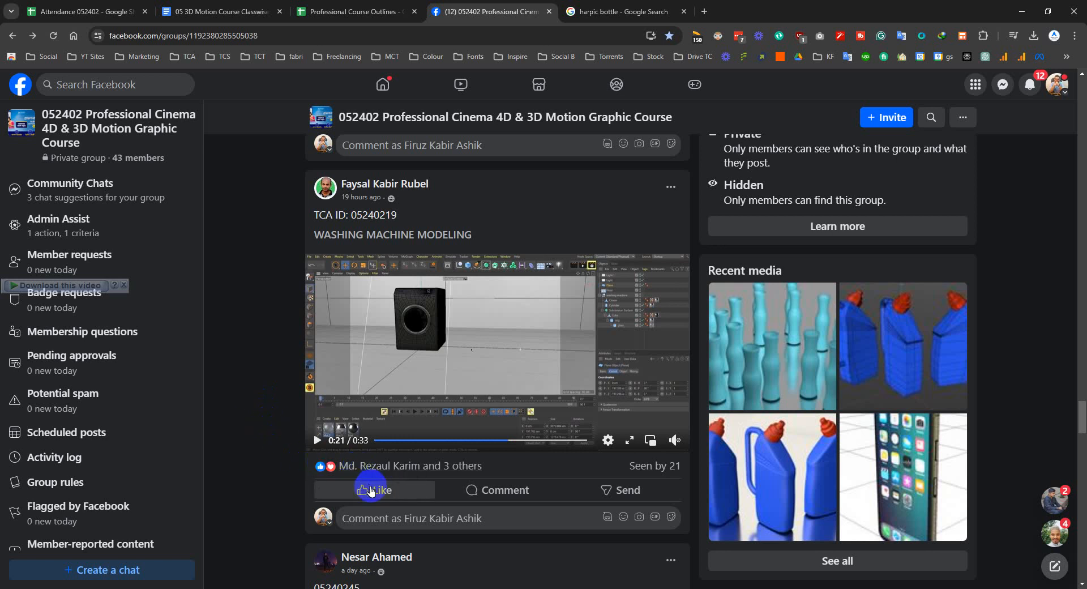
{"action": "left_click", "coordinate": [313, 439]}
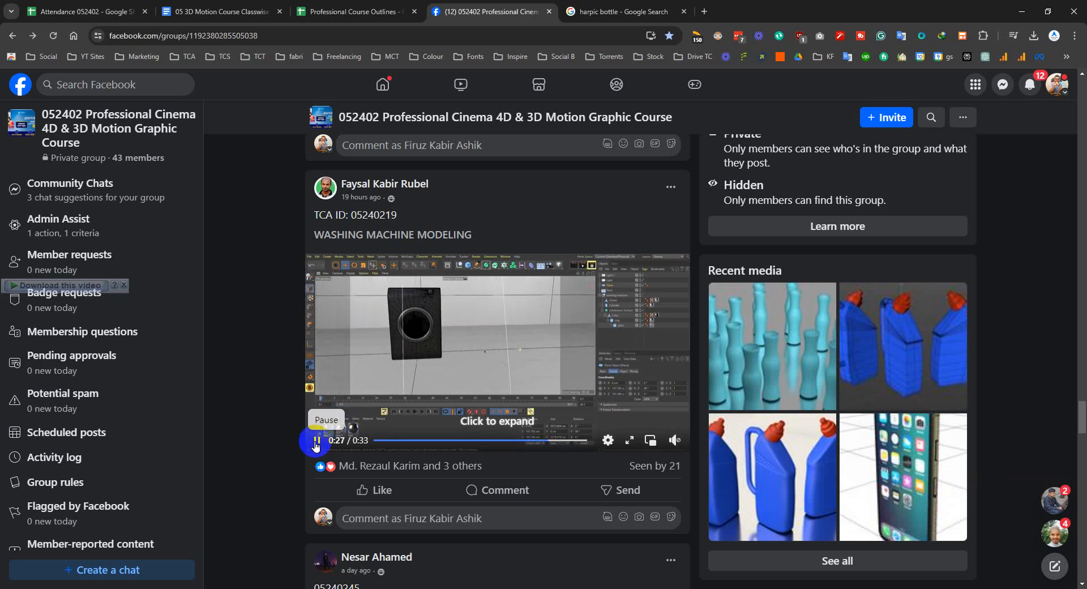
{"action": "left_click", "coordinate": [316, 440]}
{"action": "scroll", "coordinate": [260, 416], "scroll_direction": "down", "scroll_amount": 2}
{"action": "left_click", "coordinate": [391, 372]}
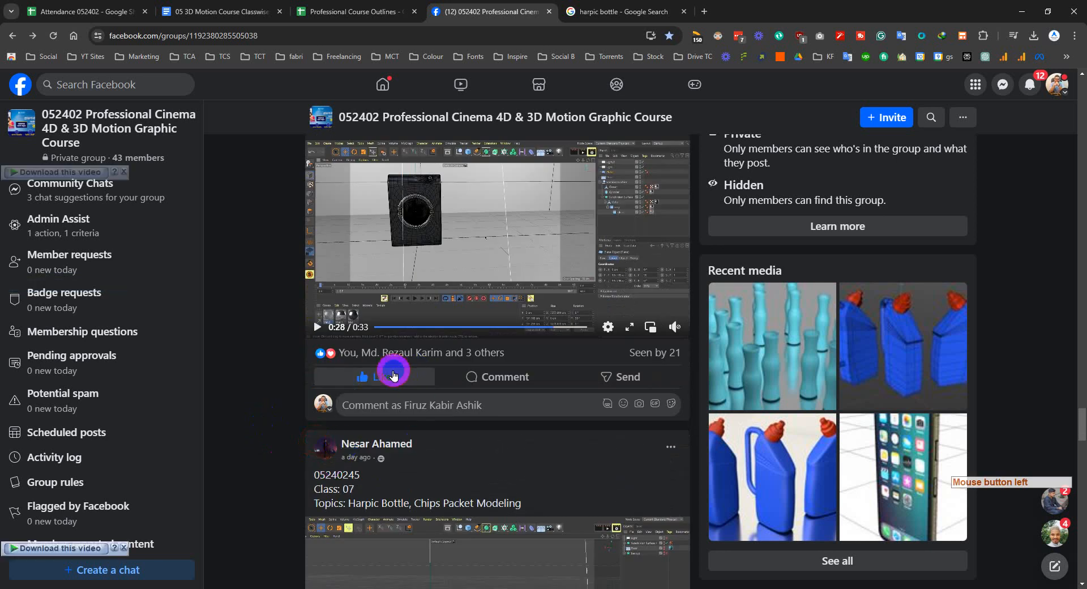
- Play both videos in the Class: 07 Harpic Bottle, Chips Packet Modeling post and like the post
{"action": "scroll", "coordinate": [253, 386], "scroll_direction": "down", "scroll_amount": 1}
{"action": "scroll", "coordinate": [253, 387], "scroll_direction": "down", "scroll_amount": 2}
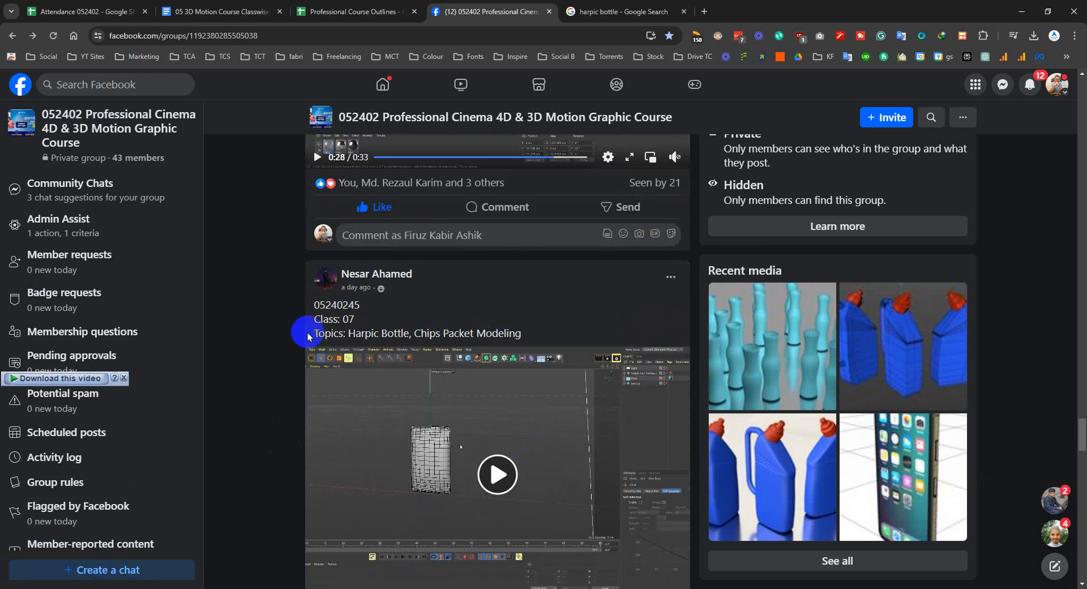
{"action": "scroll", "coordinate": [305, 334], "scroll_direction": "down", "scroll_amount": 1}
{"action": "scroll", "coordinate": [291, 339], "scroll_direction": "down", "scroll_amount": 1}
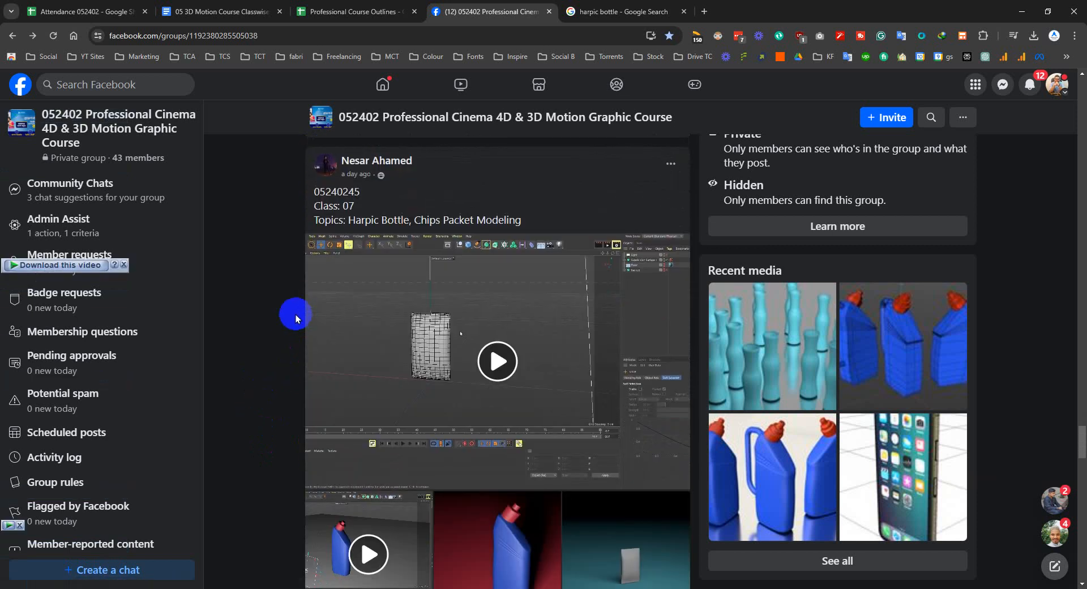
{"action": "scroll", "coordinate": [603, 333], "scroll_direction": "down", "scroll_amount": 1}
{"action": "left_click", "coordinate": [501, 305]}
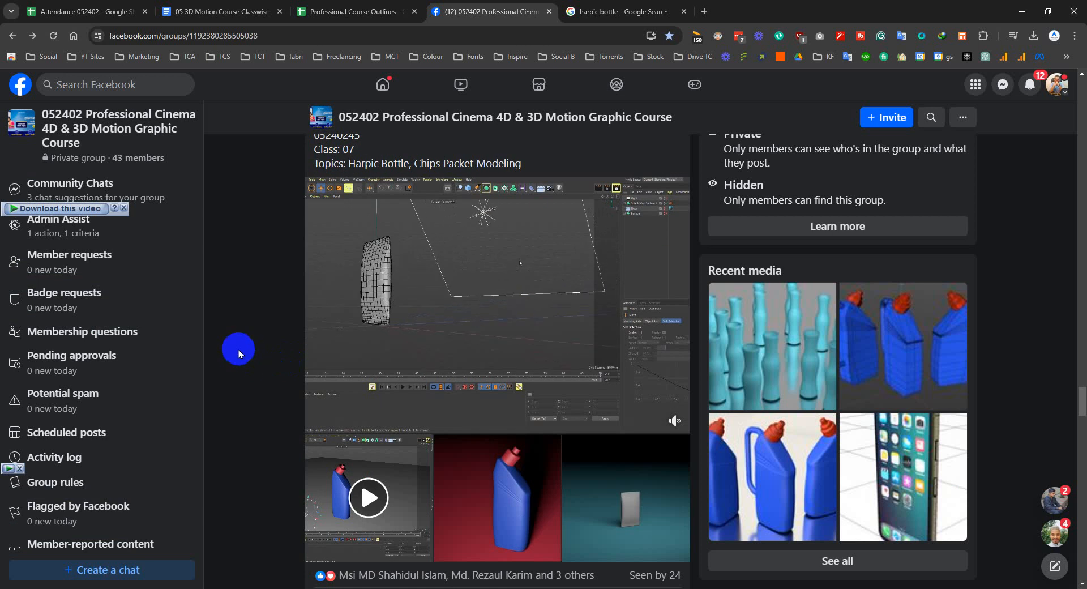
{"action": "scroll", "coordinate": [239, 346], "scroll_direction": "up", "scroll_amount": 1}
{"action": "scroll", "coordinate": [246, 323], "scroll_direction": "down", "scroll_amount": 1}
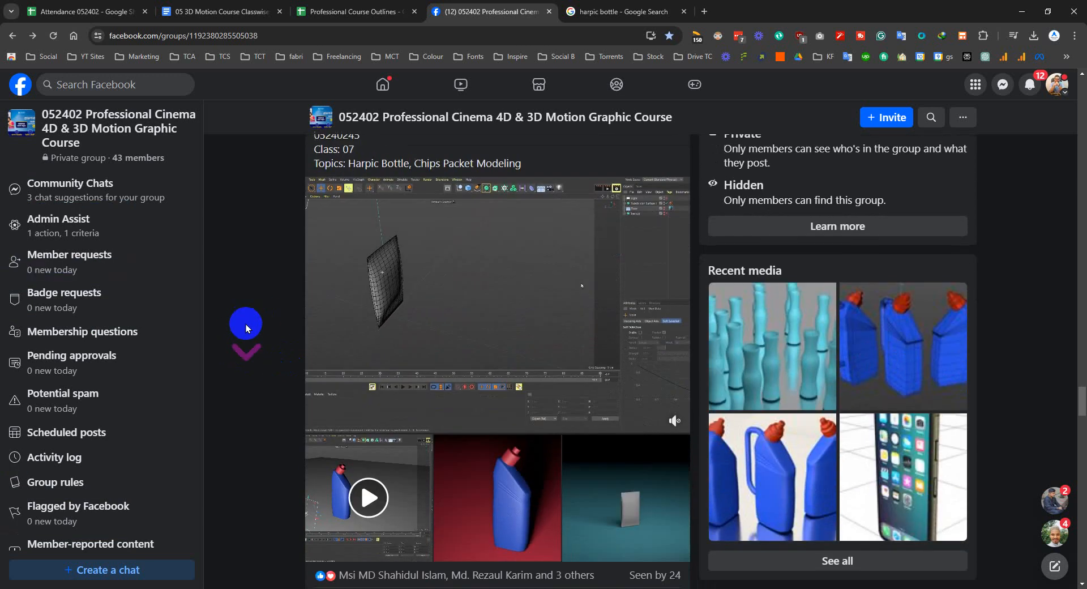
{"action": "left_click", "coordinate": [359, 500]}
{"action": "scroll", "coordinate": [253, 425], "scroll_direction": "down", "scroll_amount": 2}
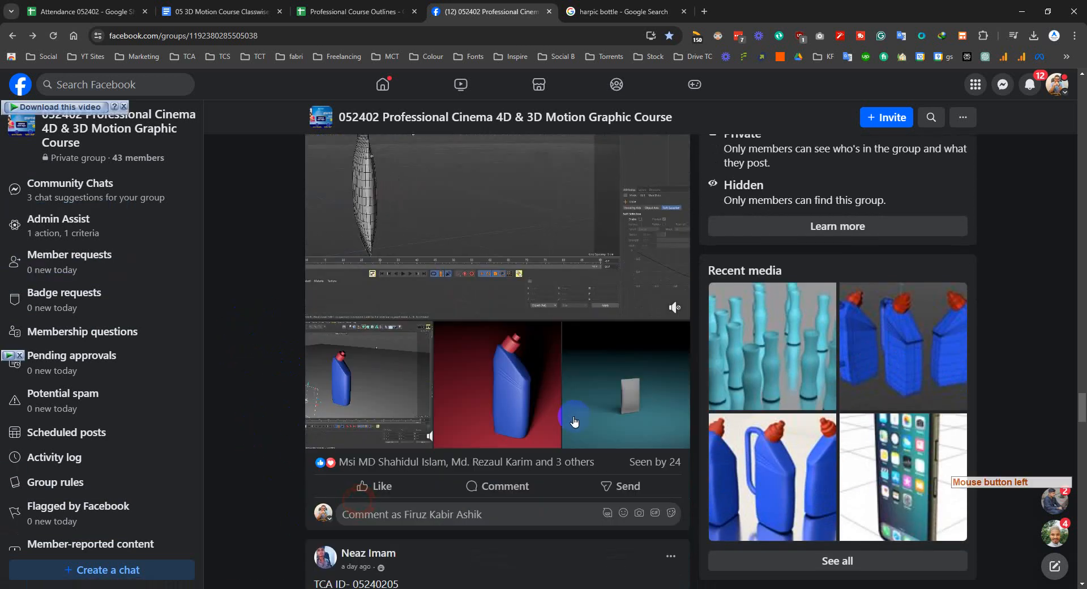
{"action": "left_click", "coordinate": [383, 487]}
- Review the wireframe and black-background render in the Washing Machine Modeling post and like the post
{"action": "scroll", "coordinate": [294, 379], "scroll_direction": "down", "scroll_amount": 1}
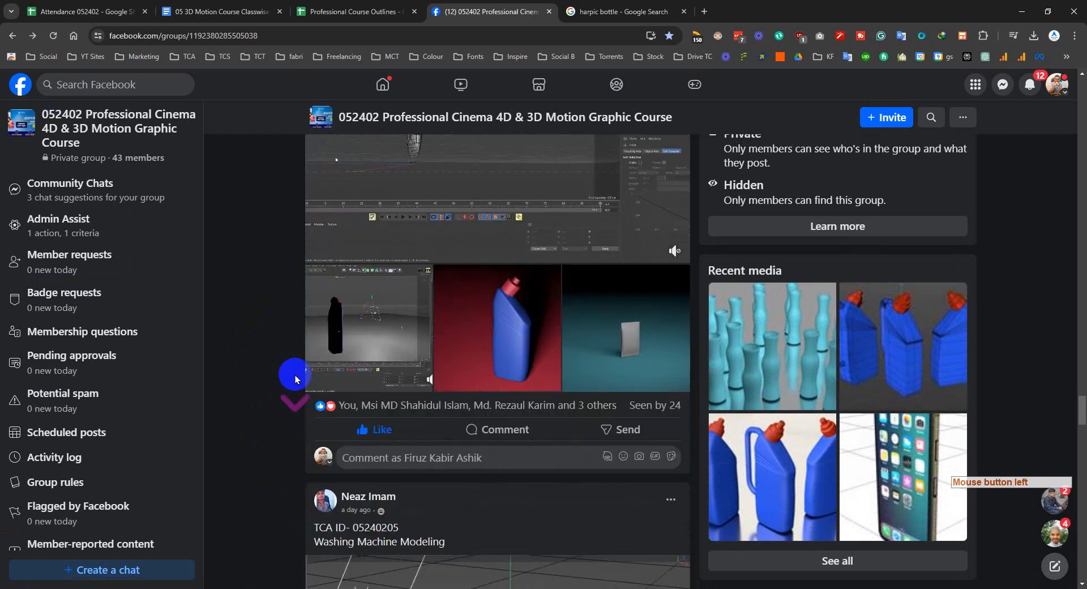
{"action": "scroll", "coordinate": [295, 379], "scroll_direction": "down", "scroll_amount": 5}
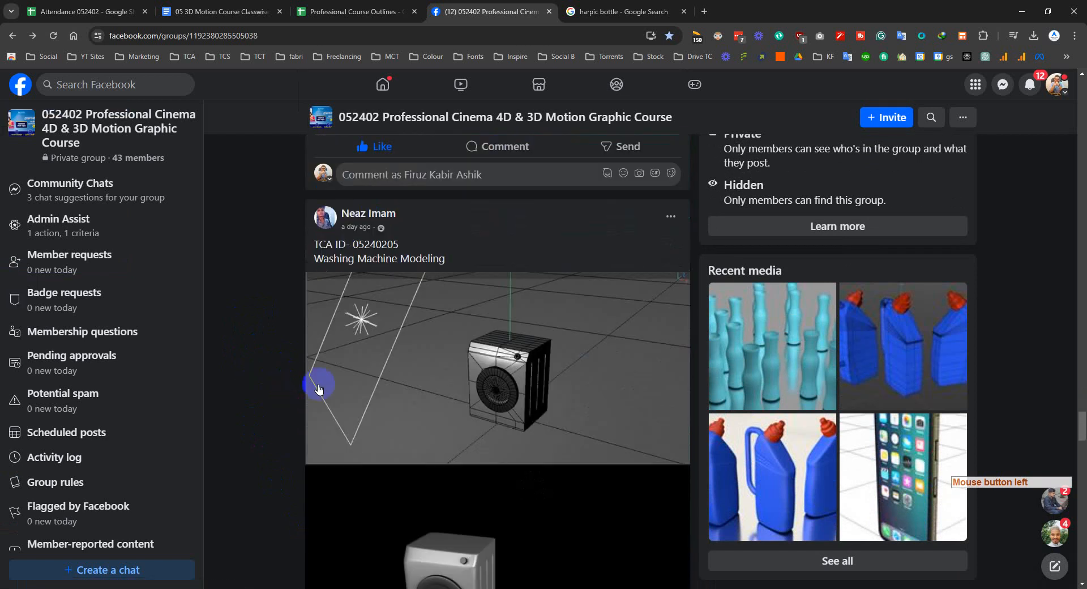
{"action": "scroll", "coordinate": [277, 328], "scroll_direction": "down", "scroll_amount": 2}
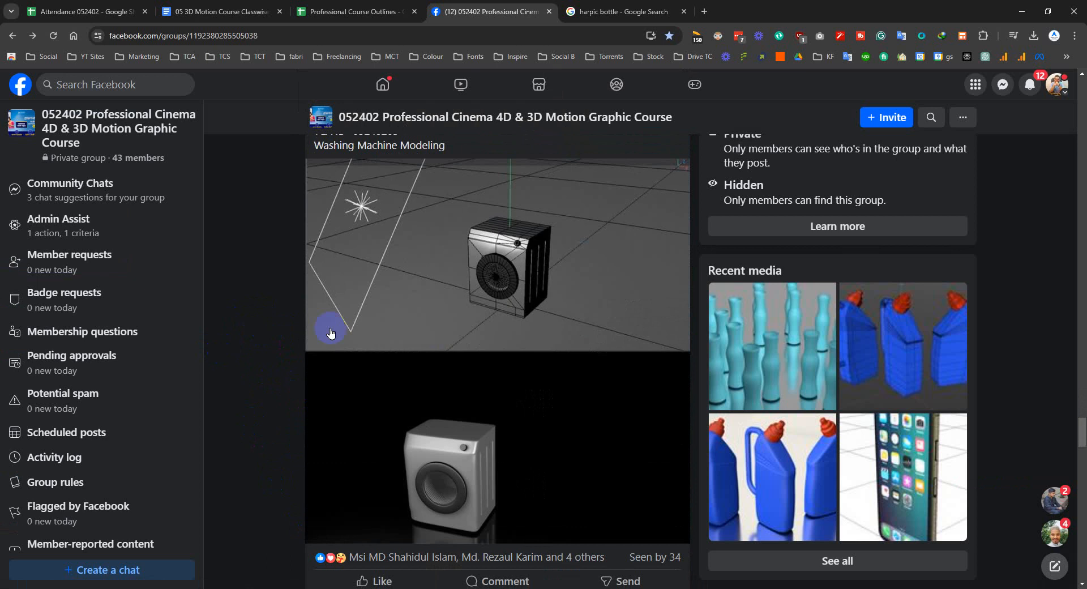
{"action": "scroll", "coordinate": [435, 348], "scroll_direction": "down", "scroll_amount": 3}
{"action": "left_click", "coordinate": [363, 412]}
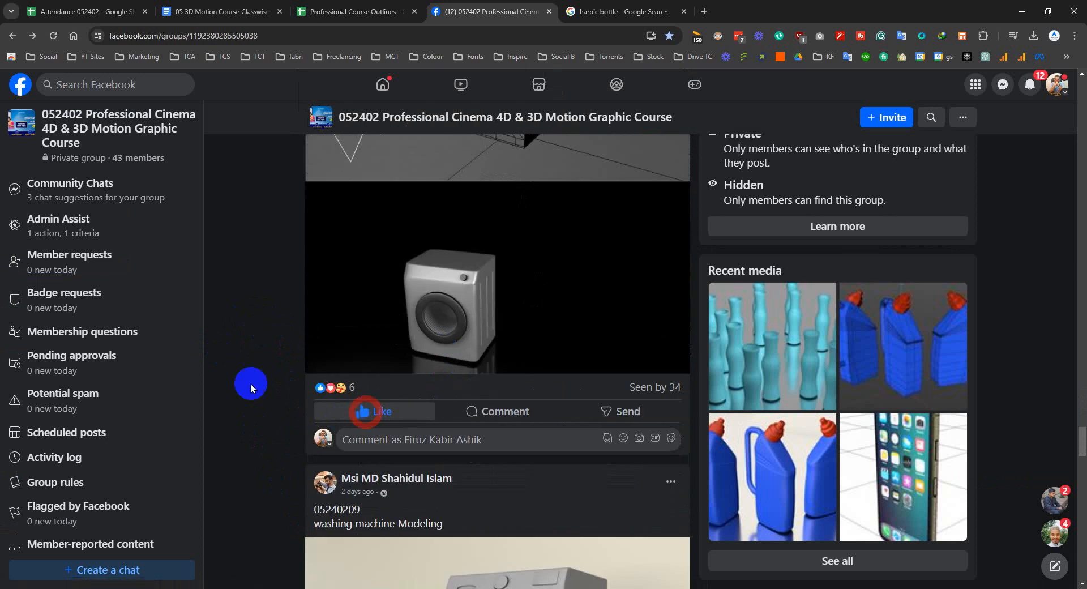
{"action": "scroll", "coordinate": [236, 370], "scroll_direction": "up", "scroll_amount": 4}
- Review the gray washing machine renders and wireframes in the "washing machine Modeling" post and give it a Like reaction
{"action": "scroll", "coordinate": [249, 367], "scroll_direction": "down", "scroll_amount": 7}
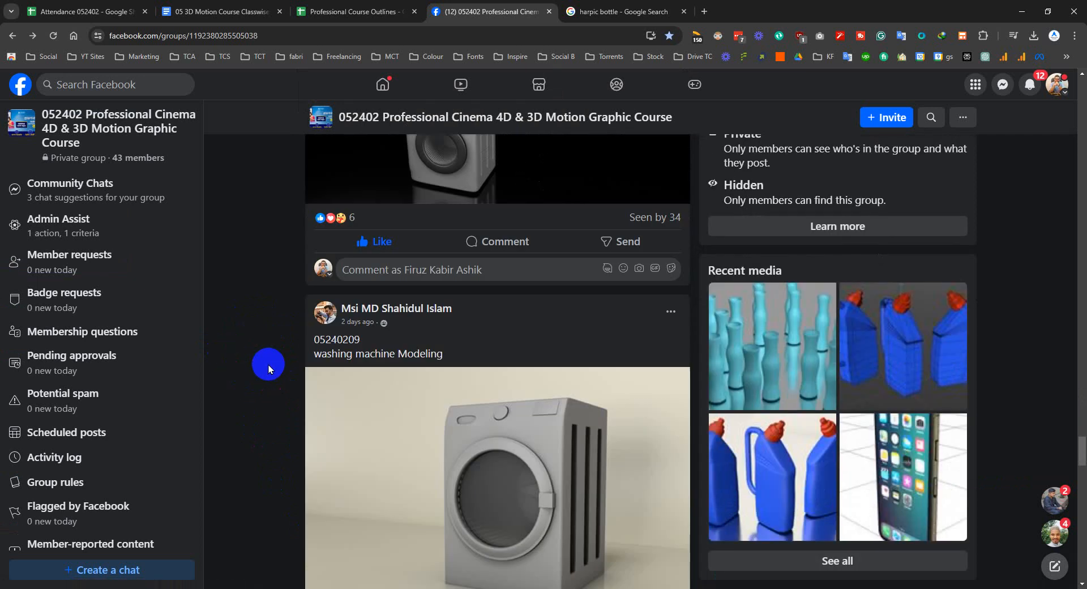
{"action": "scroll", "coordinate": [322, 375], "scroll_direction": "down", "scroll_amount": 5}
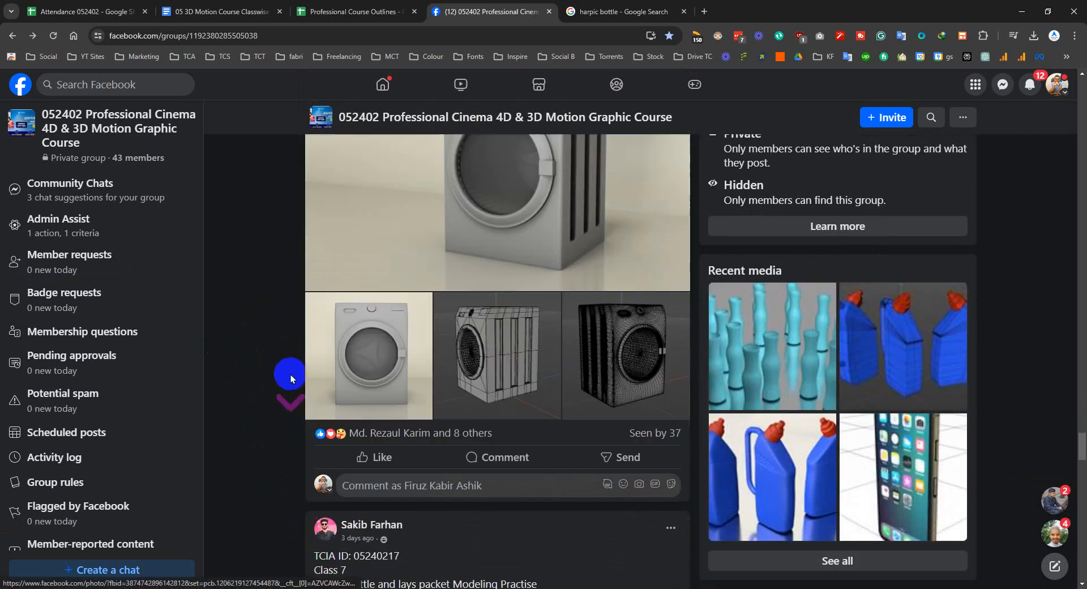
{"action": "mouse_move", "coordinate": [377, 462]}
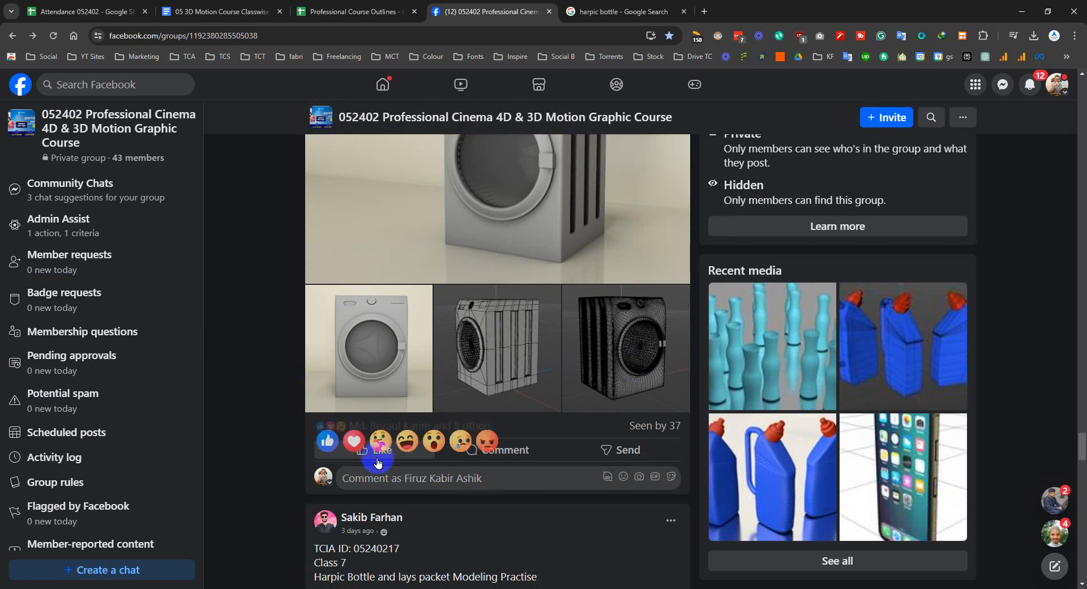
{"action": "left_click", "coordinate": [264, 407]}
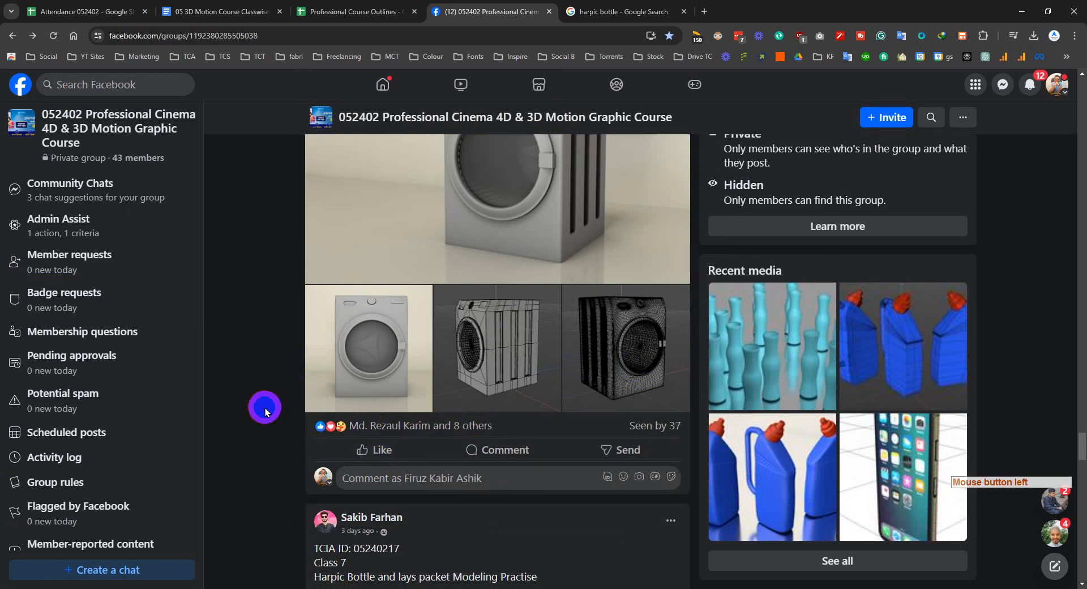
{"action": "mouse_move", "coordinate": [368, 449]}
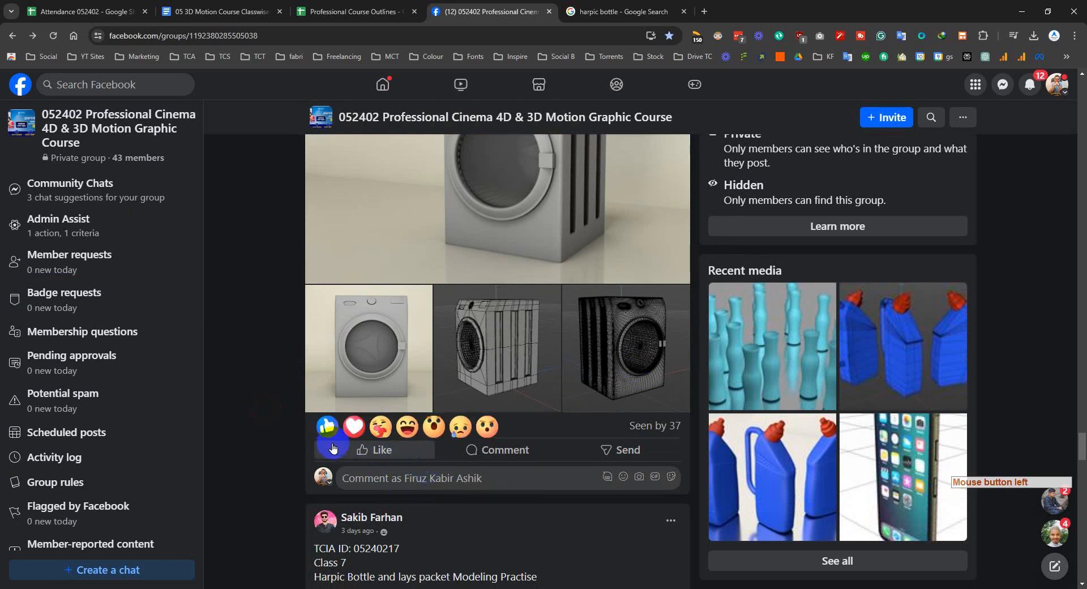
{"action": "left_click", "coordinate": [321, 423]}
- Play the video in the Class 7 "Harpic Bottle and lays packet Modeling Practise" post and pause it
{"action": "scroll", "coordinate": [256, 346], "scroll_direction": "down", "scroll_amount": 4}
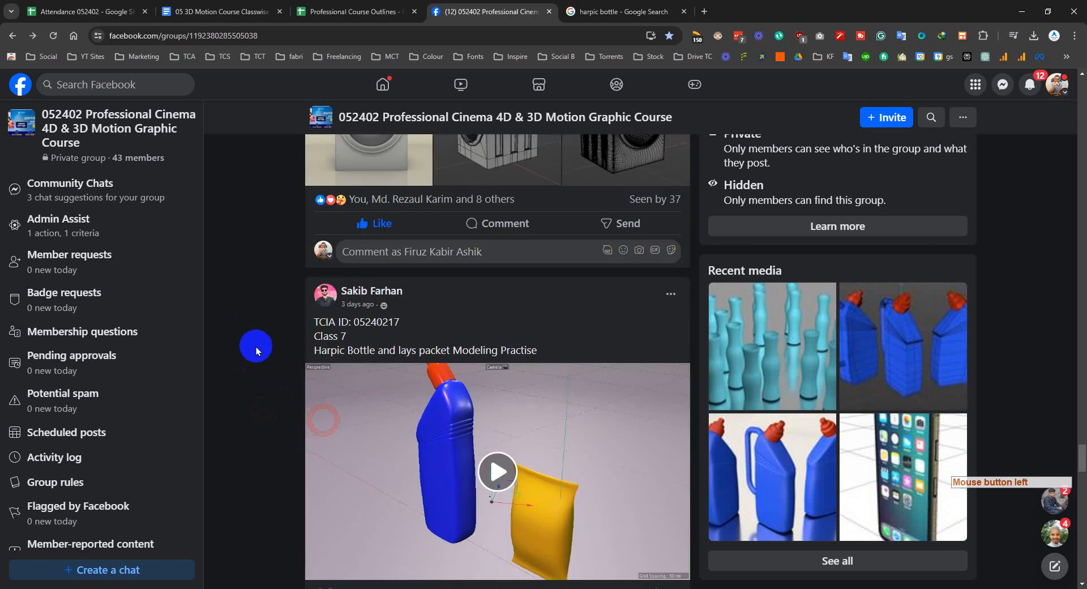
{"action": "scroll", "coordinate": [566, 374], "scroll_direction": "down", "scroll_amount": 2}
{"action": "left_click", "coordinate": [501, 351]}
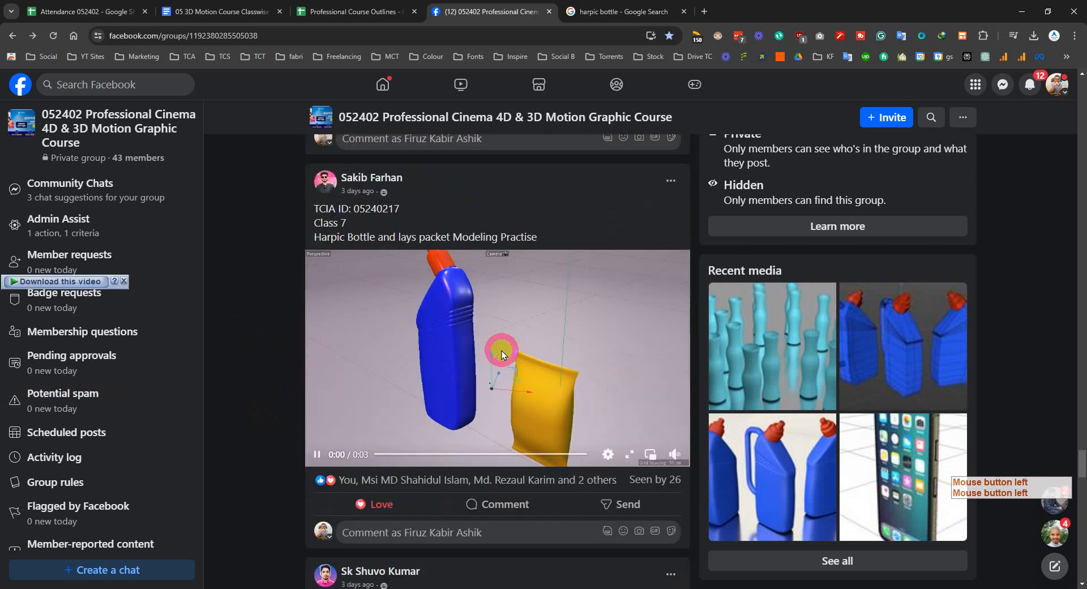
{"action": "left_click", "coordinate": [316, 454]}
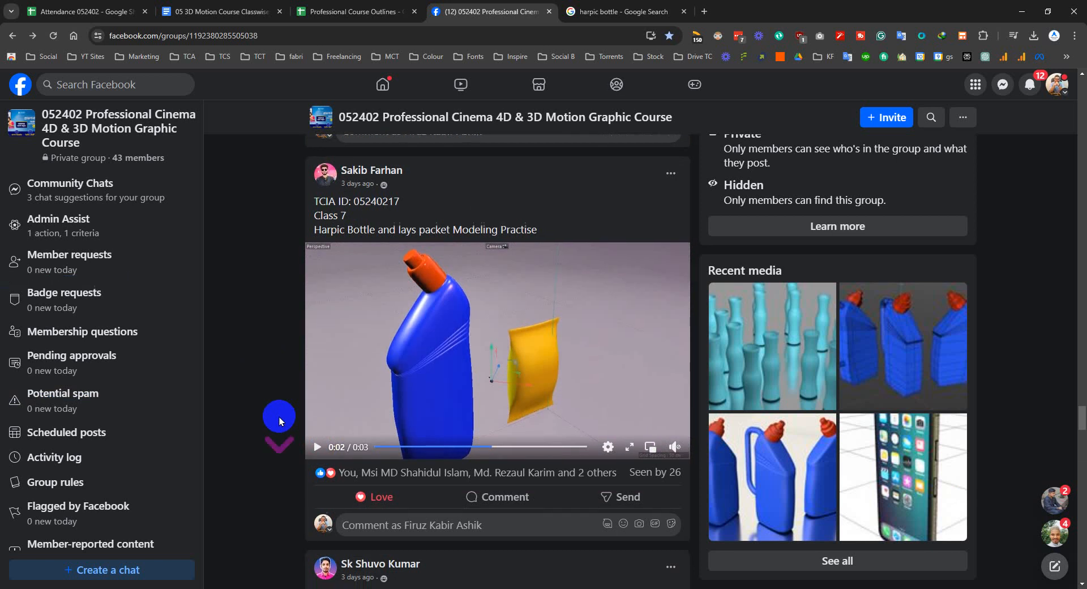
{"action": "scroll", "coordinate": [280, 416], "scroll_direction": "down", "scroll_amount": 1}
{"action": "scroll", "coordinate": [287, 415], "scroll_direction": "up", "scroll_amount": 1}
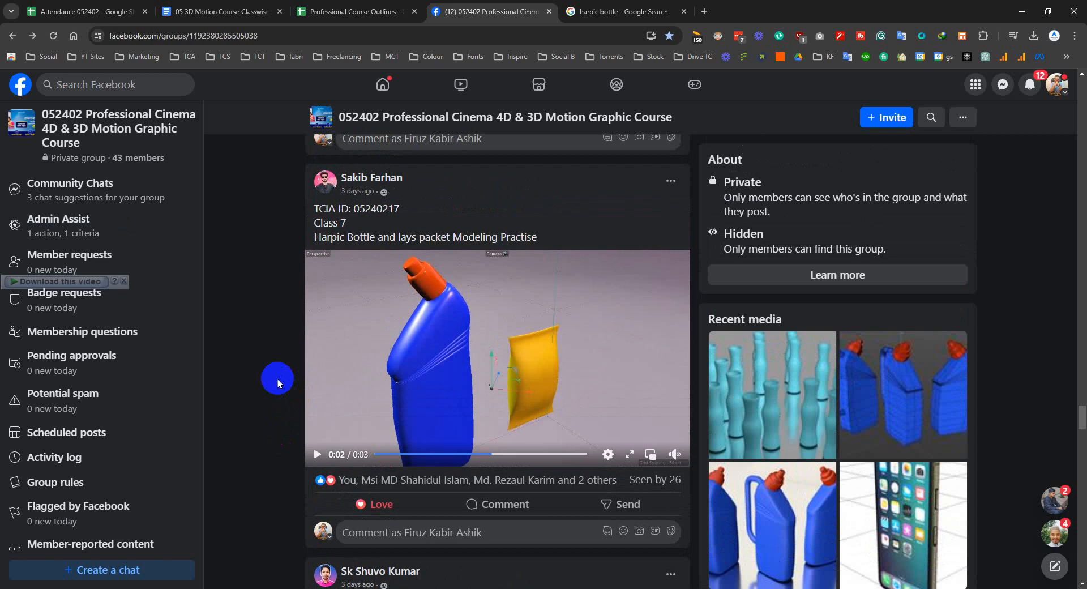
- Look through the older Harpic bottle, chips packet and bottle modeling posts down to the "Modeling, Texturing & Lighting" post
{"action": "scroll", "coordinate": [273, 389], "scroll_direction": "down", "scroll_amount": 3}
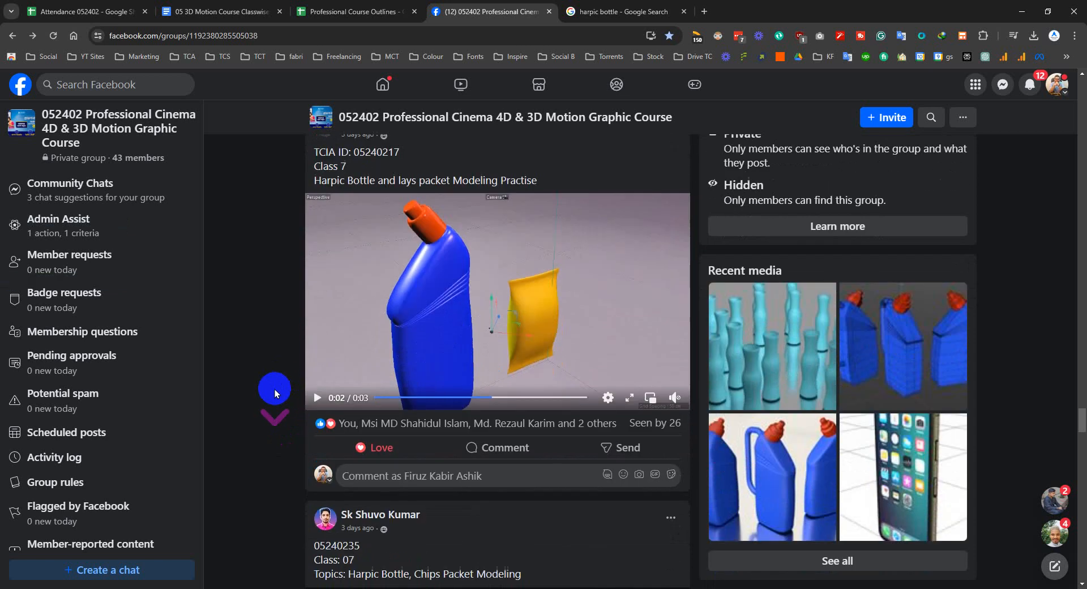
{"action": "scroll", "coordinate": [267, 396], "scroll_direction": "down", "scroll_amount": 6}
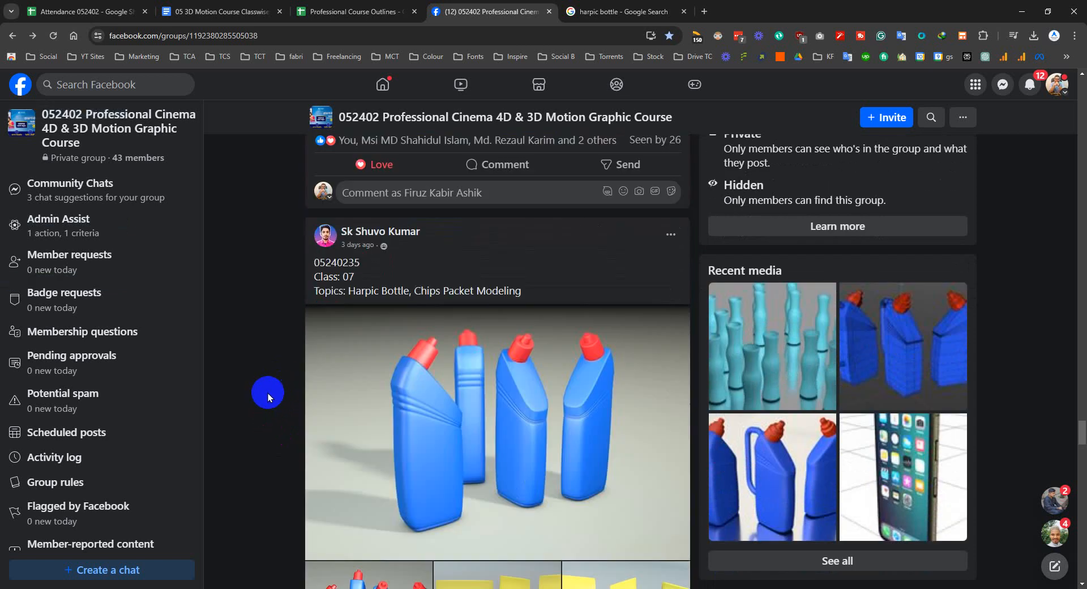
{"action": "scroll", "coordinate": [261, 385], "scroll_direction": "down", "scroll_amount": 4}
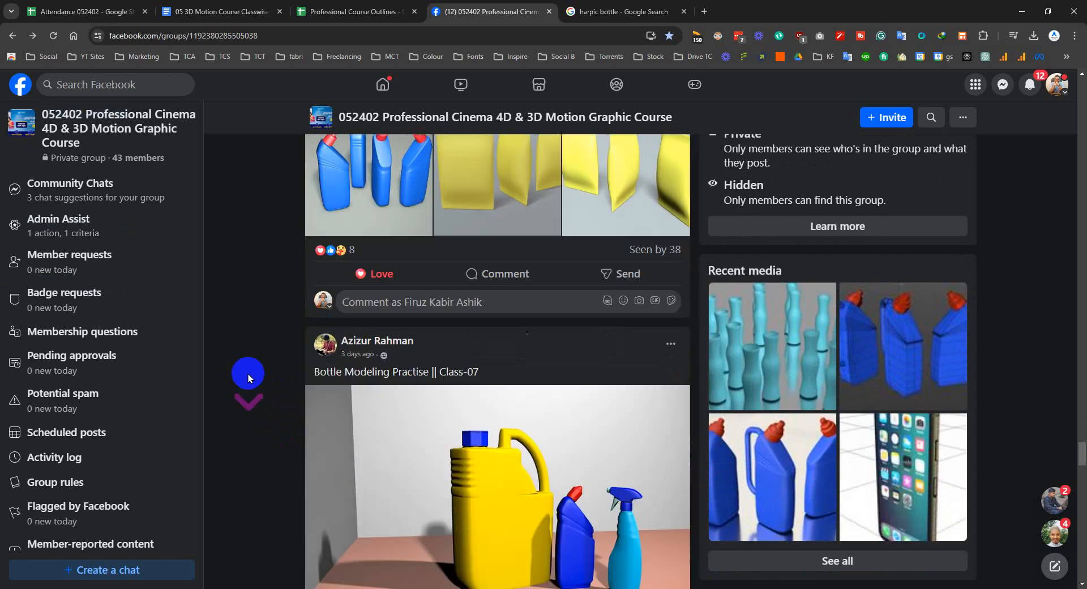
{"action": "scroll", "coordinate": [274, 369], "scroll_direction": "down", "scroll_amount": 9}
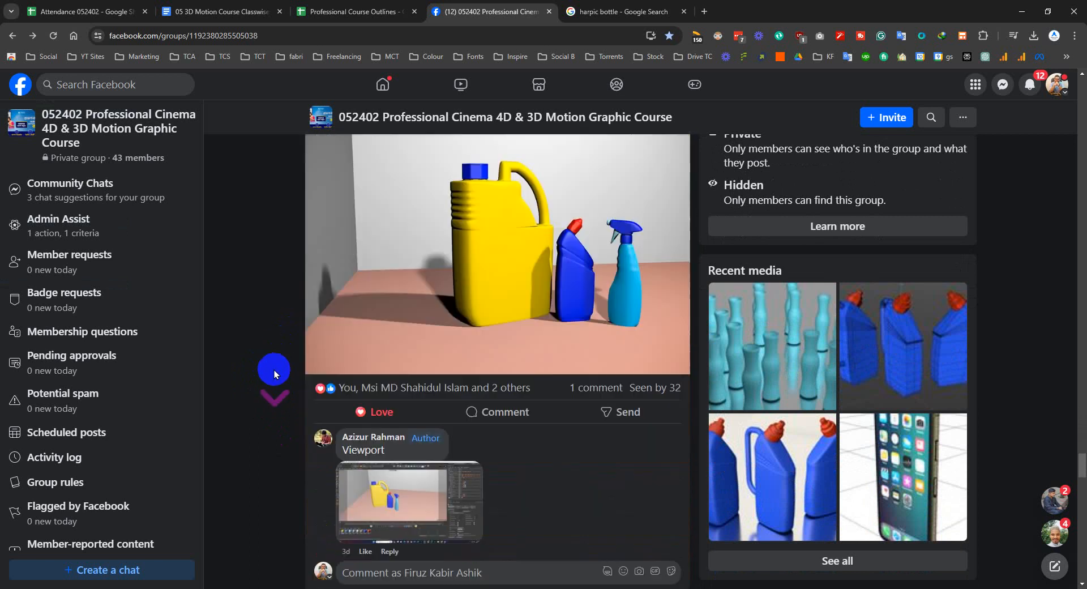
{"action": "scroll", "coordinate": [272, 382], "scroll_direction": "down", "scroll_amount": 10}
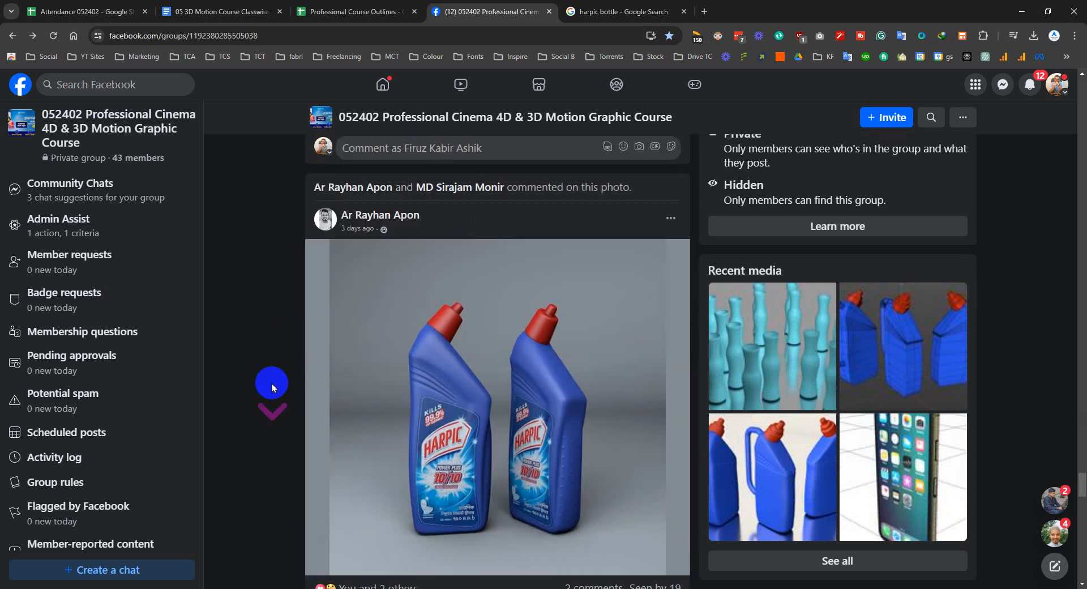
{"action": "scroll", "coordinate": [271, 388], "scroll_direction": "down", "scroll_amount": 6}
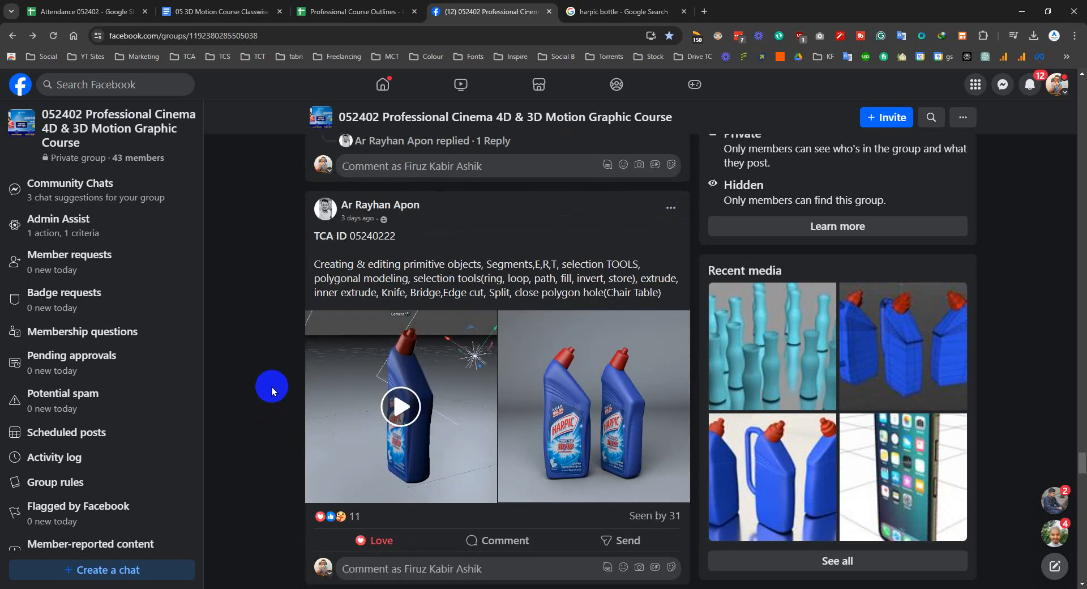
{"action": "scroll", "coordinate": [158, 381], "scroll_direction": "down", "scroll_amount": 2}
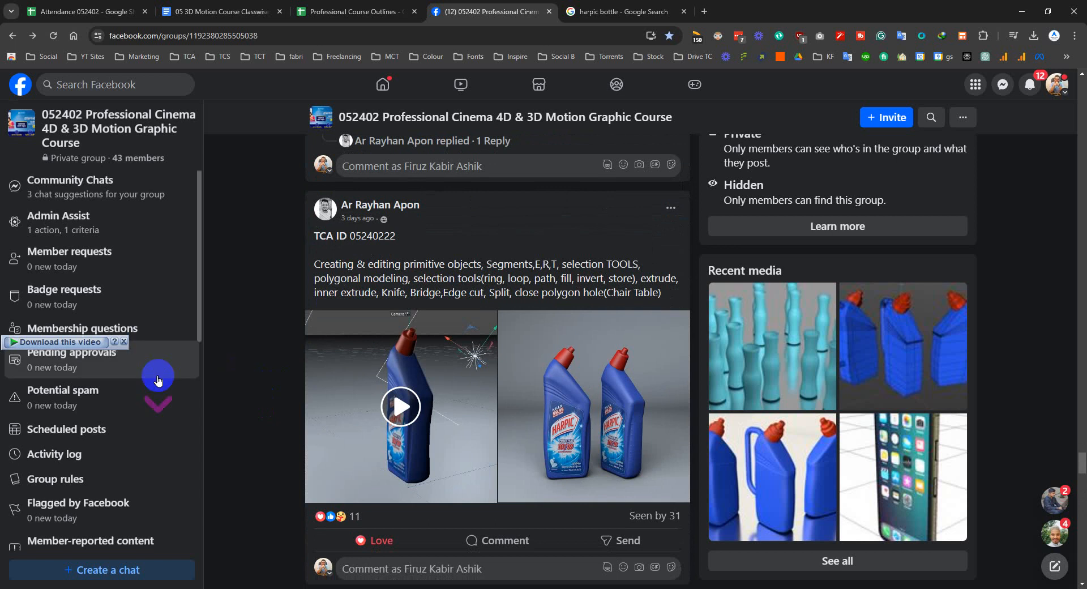
{"action": "scroll", "coordinate": [253, 364], "scroll_direction": "down", "scroll_amount": 5}
{"action": "scroll", "coordinate": [255, 361], "scroll_direction": "down", "scroll_amount": 9}
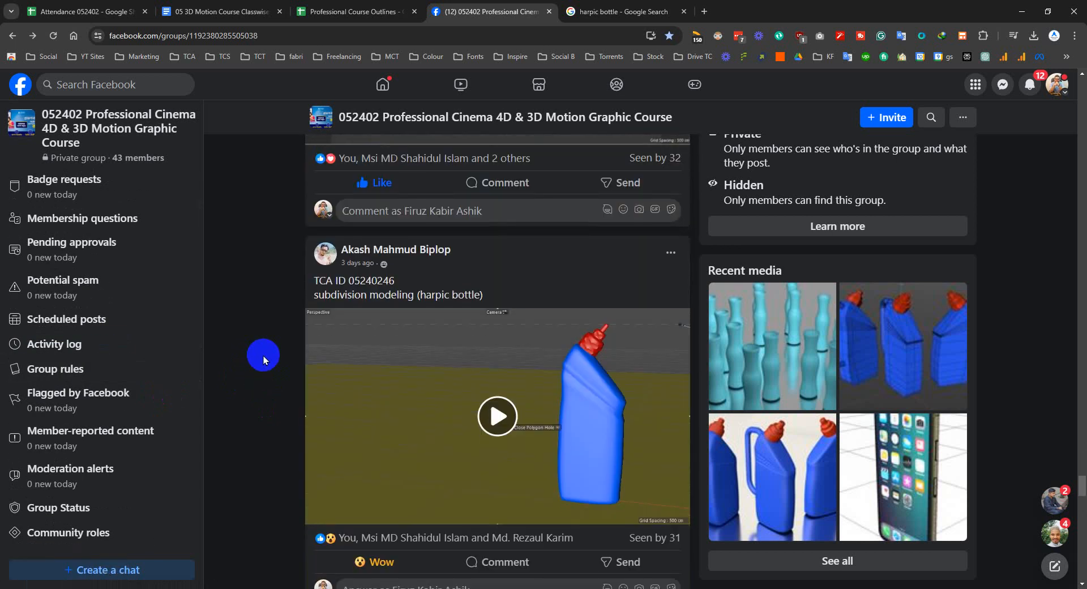
{"action": "scroll", "coordinate": [264, 355], "scroll_direction": "down", "scroll_amount": 5}
{"action": "scroll", "coordinate": [264, 356], "scroll_direction": "down", "scroll_amount": 5}
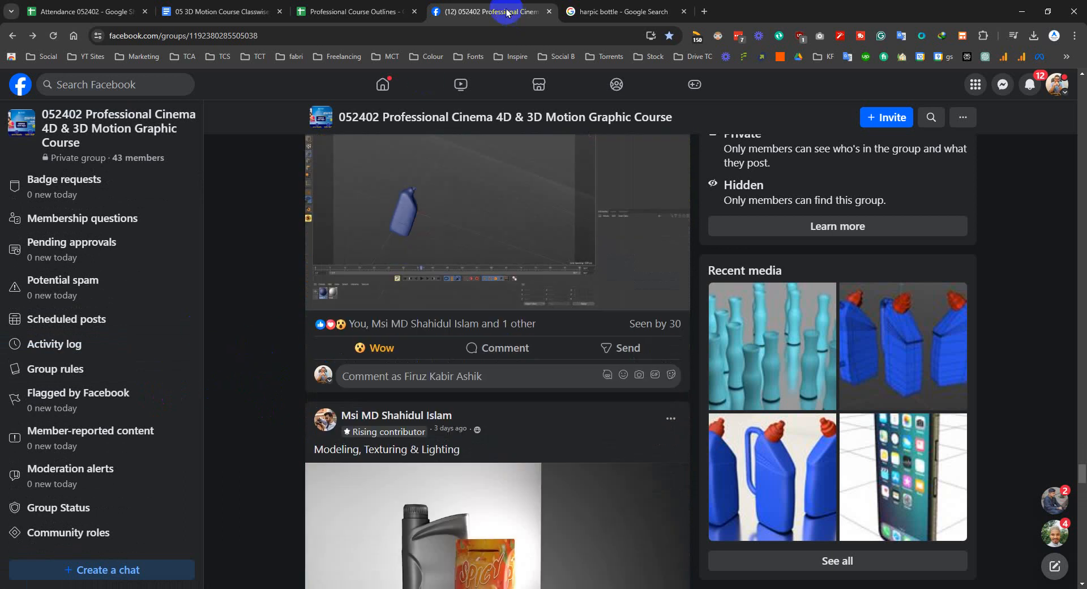
- Switch to the Professional Course Outlines sheet and review the 05 3D Motion classes, singling out Exam 02, Broadcast Animation News Opener and Pixar Style Character Modeling
{"action": "left_click", "coordinate": [377, 7]}
{"action": "scroll", "coordinate": [350, 419], "scroll_direction": "down", "scroll_amount": 5}
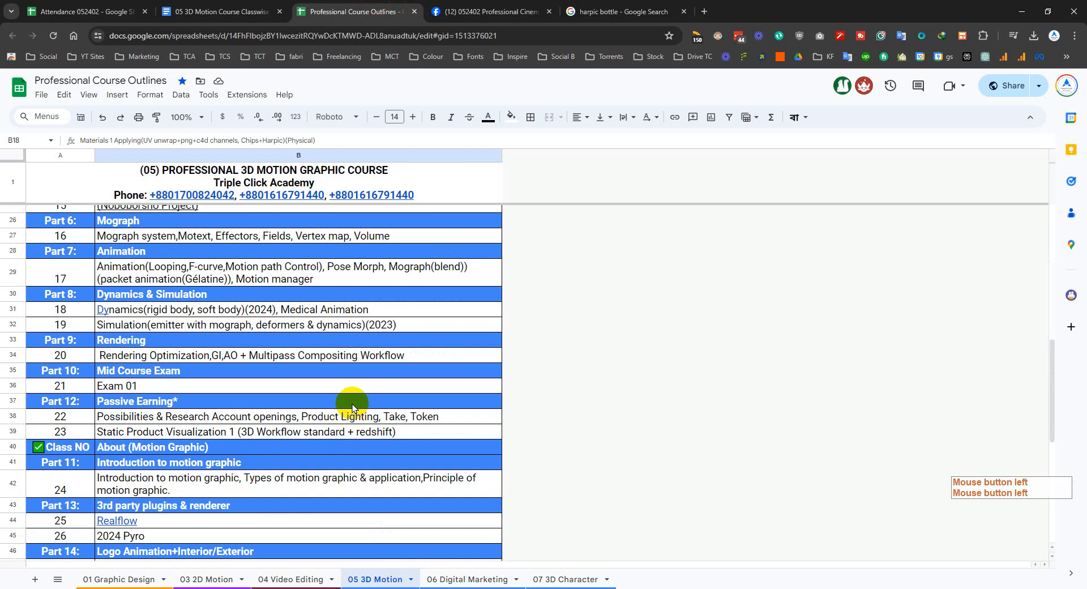
{"action": "scroll", "coordinate": [352, 408], "scroll_direction": "down", "scroll_amount": 3}
{"action": "scroll", "coordinate": [352, 408], "scroll_direction": "down", "scroll_amount": 3}
{"action": "left_click", "coordinate": [176, 406]}
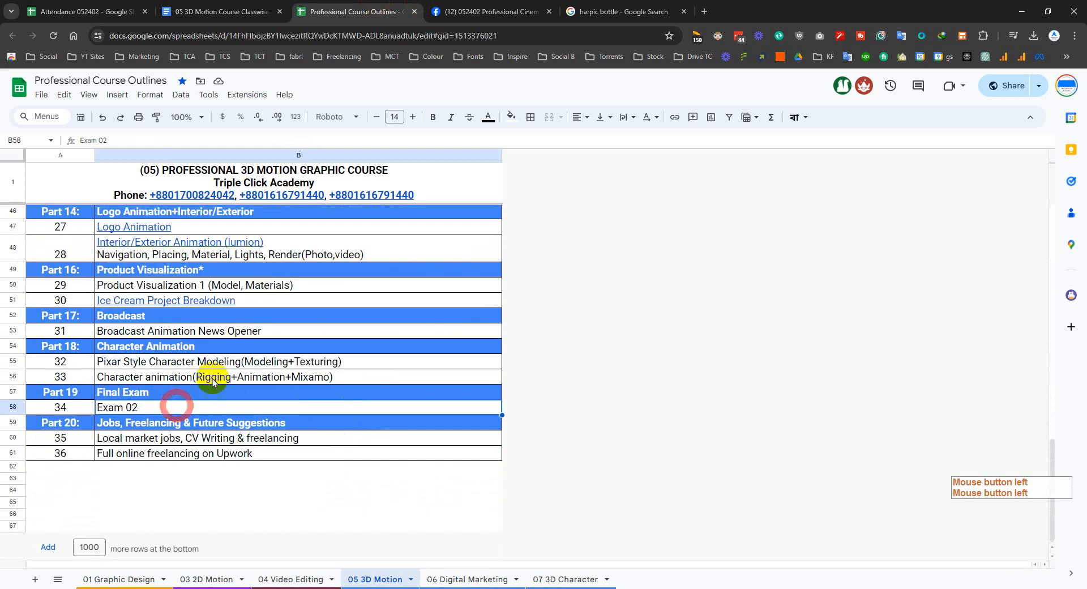
{"action": "left_click", "coordinate": [325, 333]}
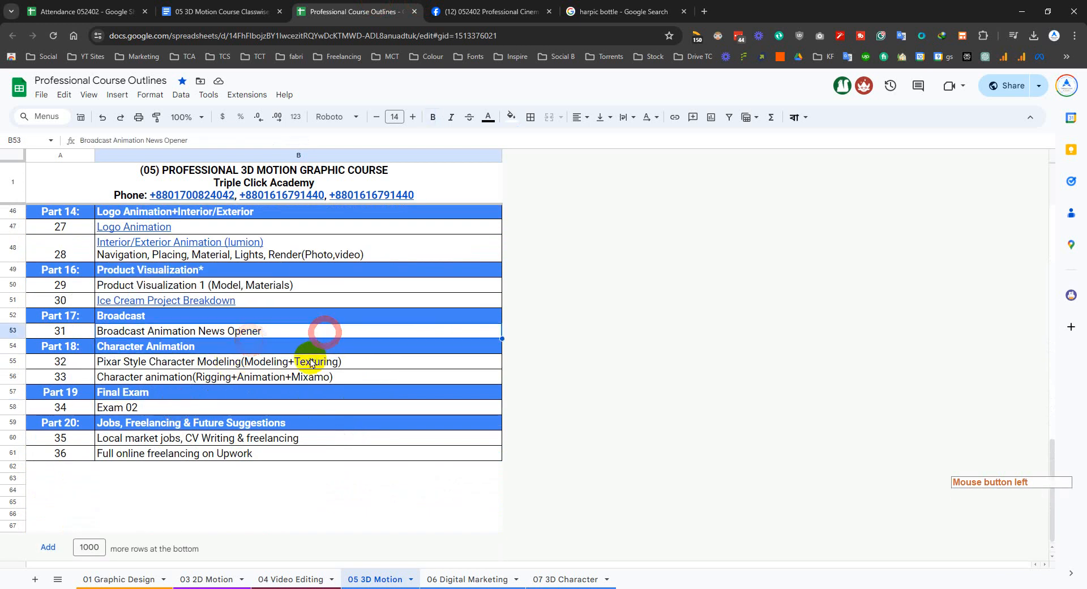
{"action": "left_click", "coordinate": [310, 357]}
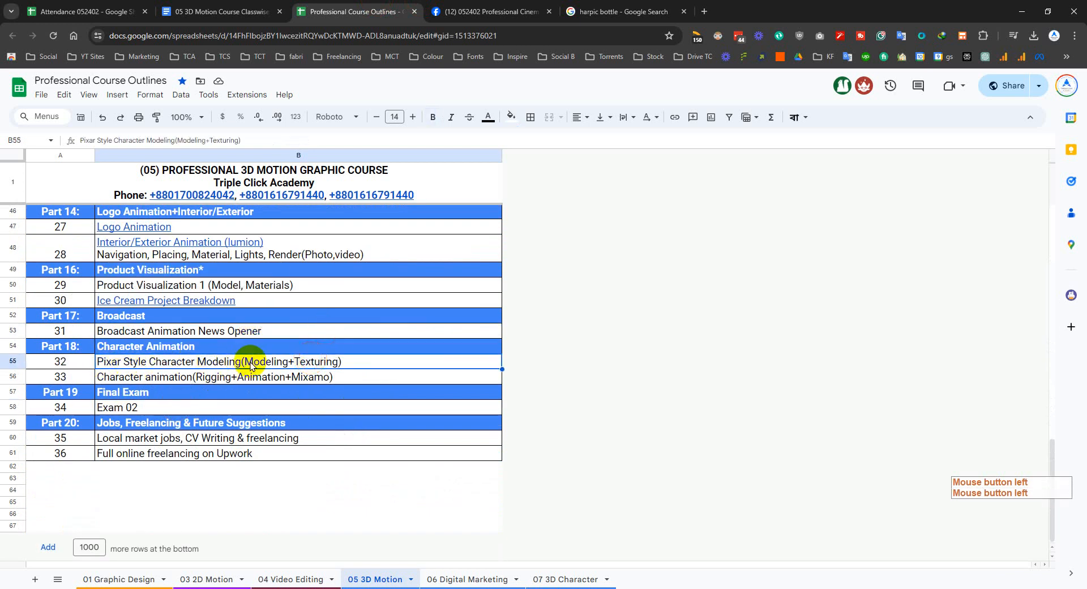
- Return to the Facebook group and review the Modeling, Texturing & Lighting, Chair, Table Modeling and Class 7 bottle and packet posts
{"action": "left_click", "coordinate": [463, 10]}
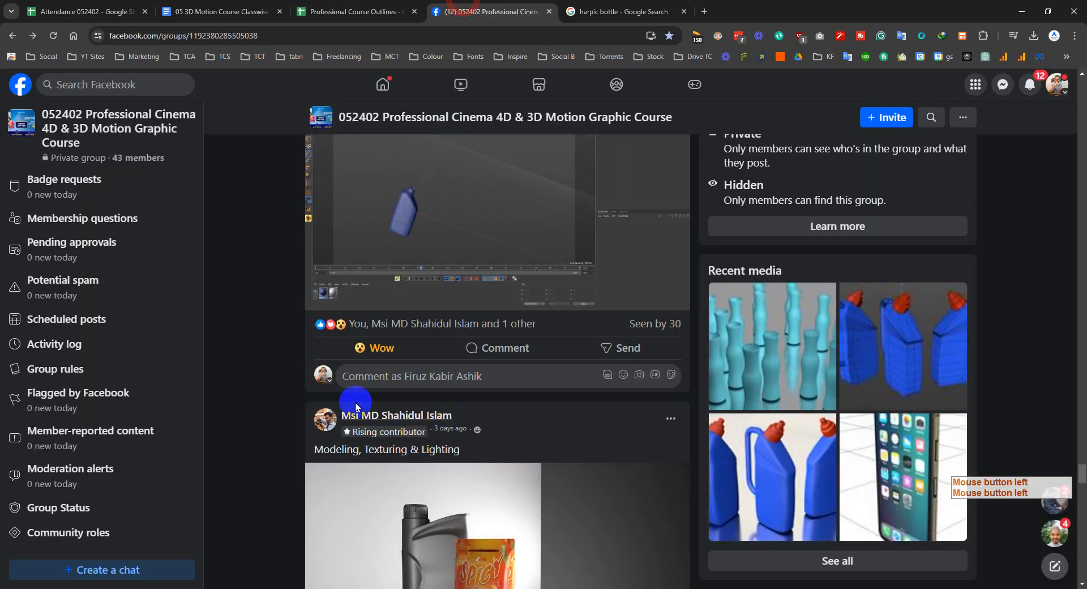
{"action": "scroll", "coordinate": [274, 384], "scroll_direction": "down", "scroll_amount": 6}
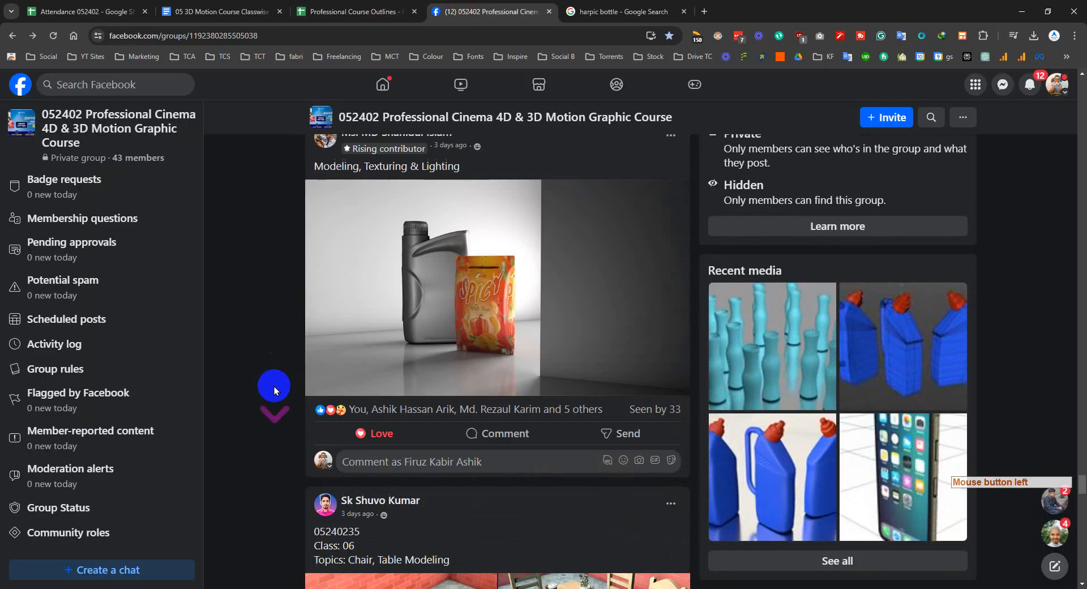
{"action": "scroll", "coordinate": [274, 390], "scroll_direction": "down", "scroll_amount": 7}
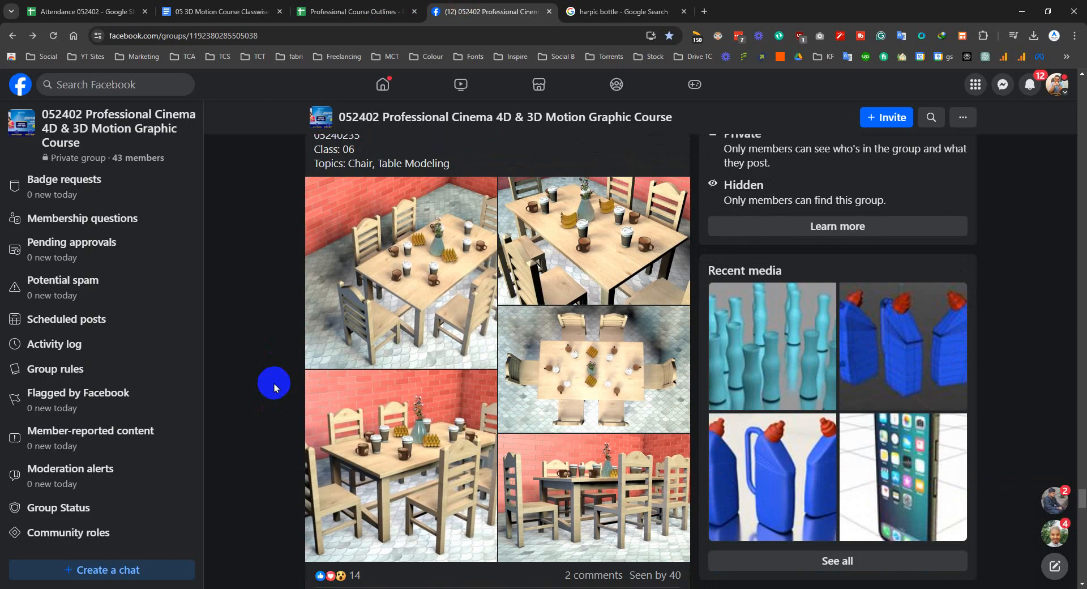
{"action": "scroll", "coordinate": [274, 385], "scroll_direction": "down", "scroll_amount": 11}
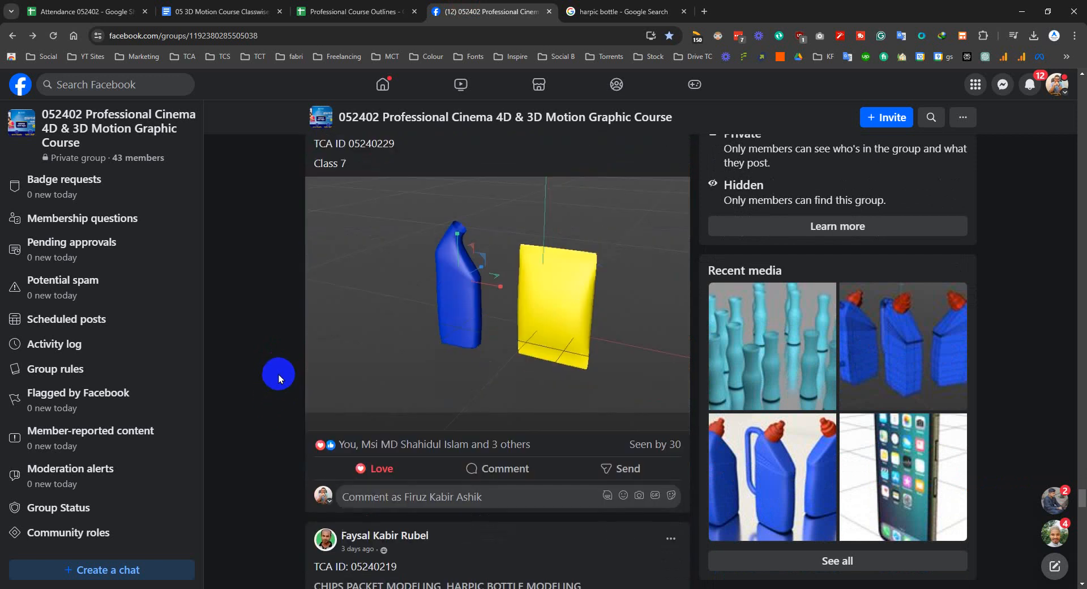
{"action": "scroll", "coordinate": [279, 376], "scroll_direction": "down", "scroll_amount": 2}
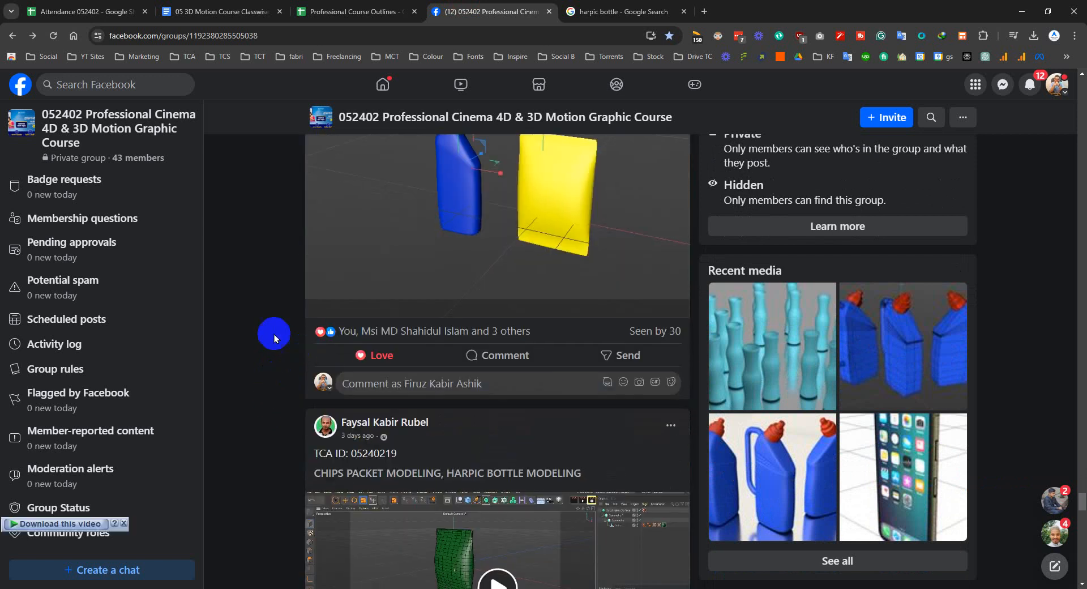
- Check the Character animation(Rigging+Animation+Mixamo) class in the course outlines sheet and return to the chips packet and Harpic bottle videos in Facebook
{"action": "left_click", "coordinate": [349, 11]}
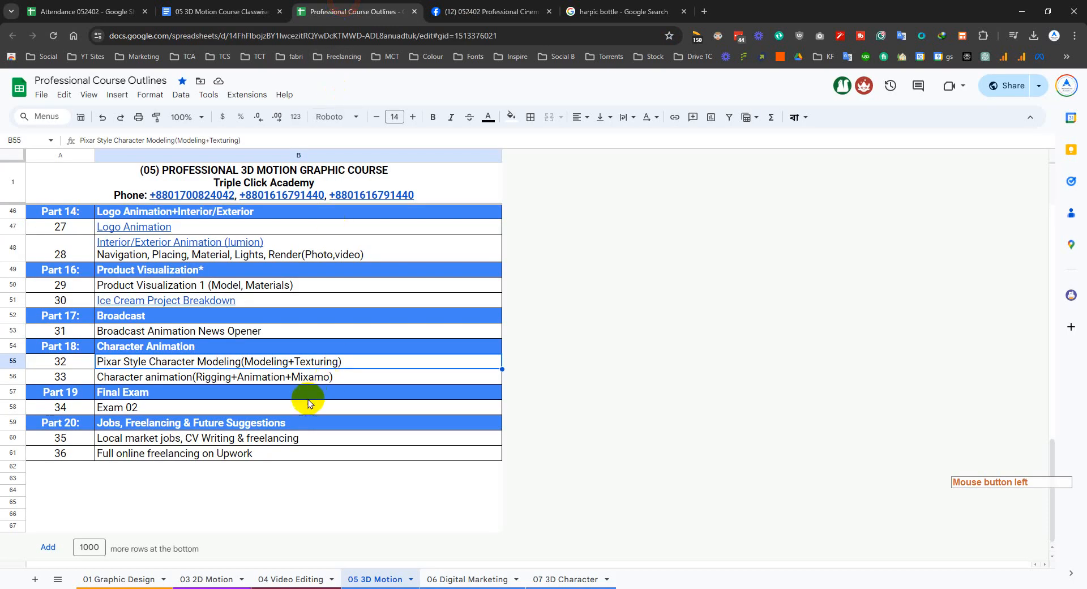
{"action": "left_click", "coordinate": [310, 378]}
{"action": "mouse_move", "coordinate": [367, 267]}
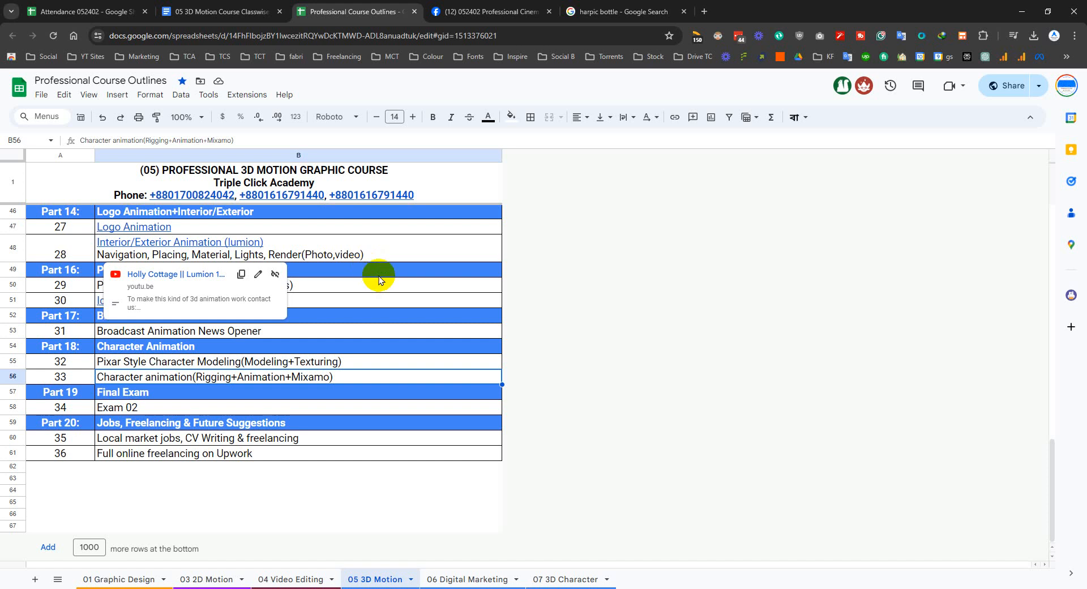
{"action": "left_click", "coordinate": [485, 10]}
{"action": "scroll", "coordinate": [512, 349], "scroll_direction": "up", "scroll_amount": 5}
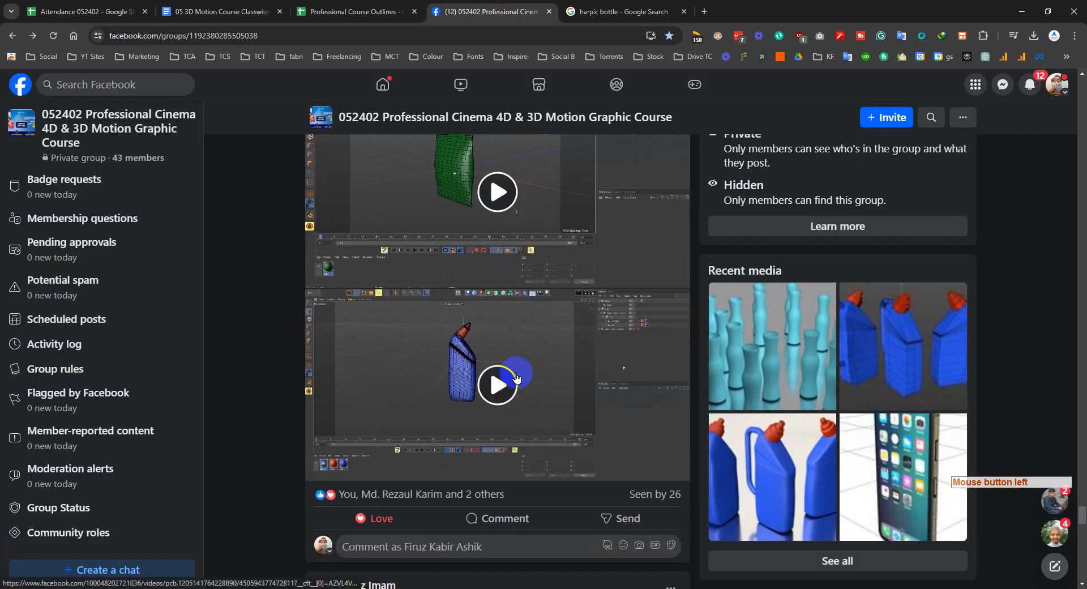
- Switch to the Professional Course Outlines sheet and look through the 07 3D Character classes
{"action": "left_click", "coordinate": [396, 5]}
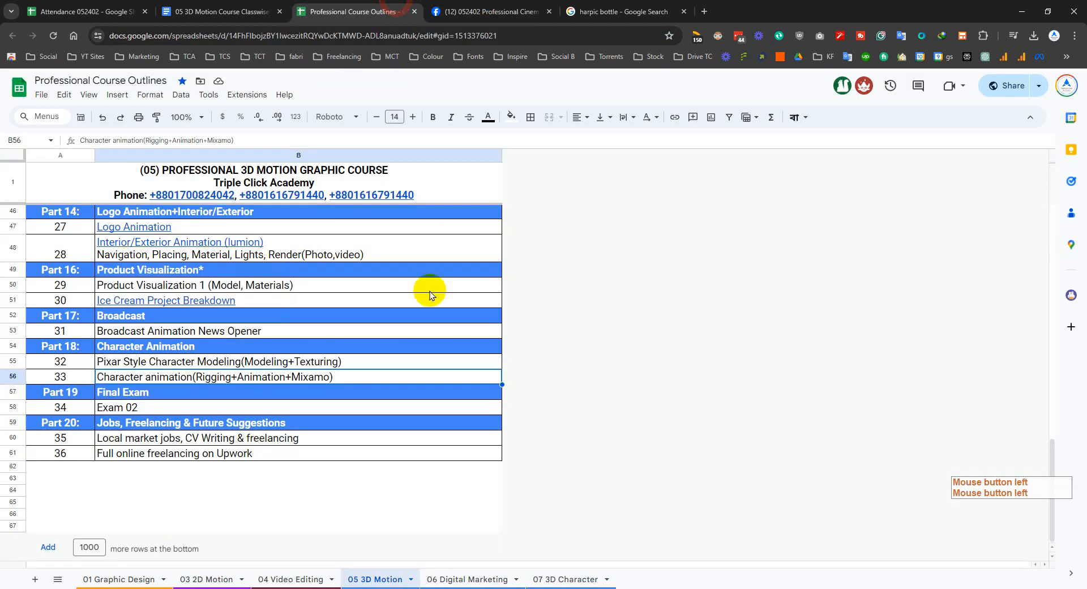
{"action": "left_click", "coordinate": [576, 579]}
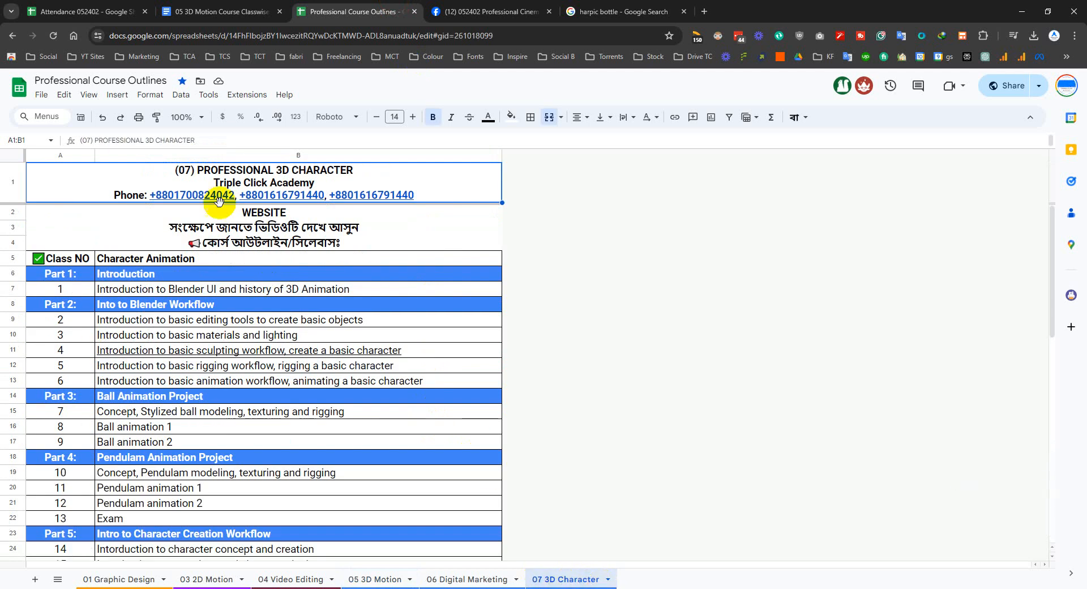
{"action": "scroll", "coordinate": [332, 320], "scroll_direction": "down", "scroll_amount": 5}
{"action": "scroll", "coordinate": [364, 398], "scroll_direction": "down", "scroll_amount": 5}
{"action": "scroll", "coordinate": [425, 372], "scroll_direction": "down", "scroll_amount": 3}
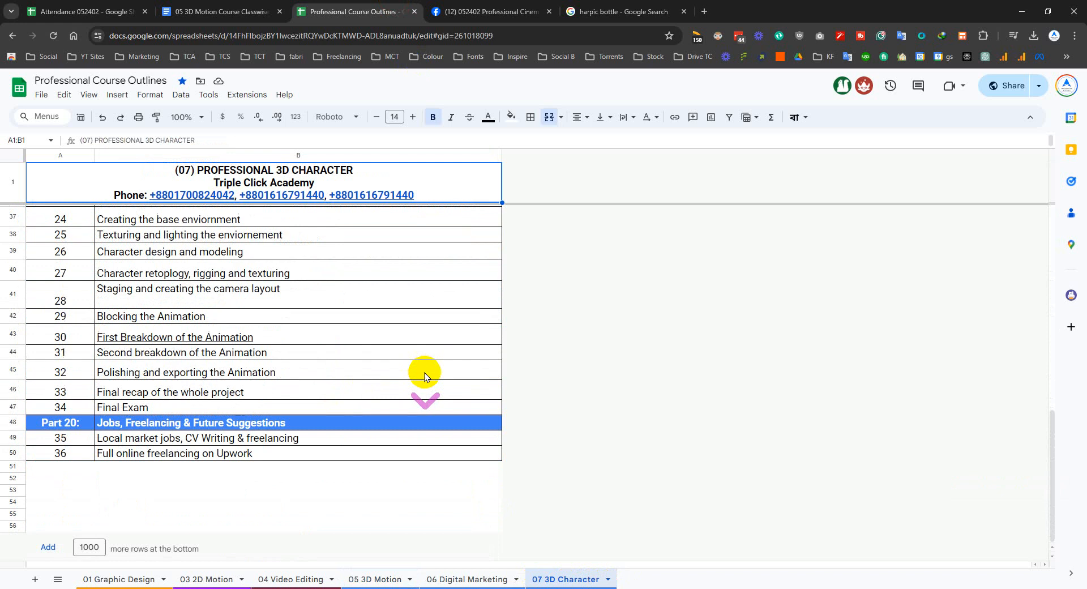
- Remove the empty second line from the "Staging and creating the camera layout" cell of class 28
{"action": "scroll", "coordinate": [424, 374], "scroll_direction": "up", "scroll_amount": 4}
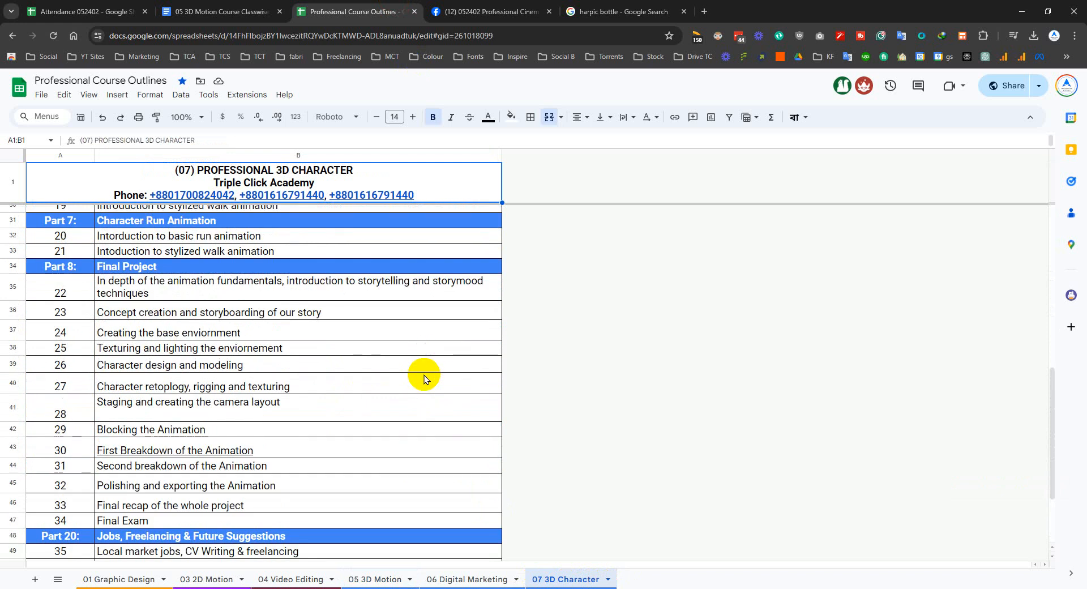
{"action": "left_click", "coordinate": [309, 412]}
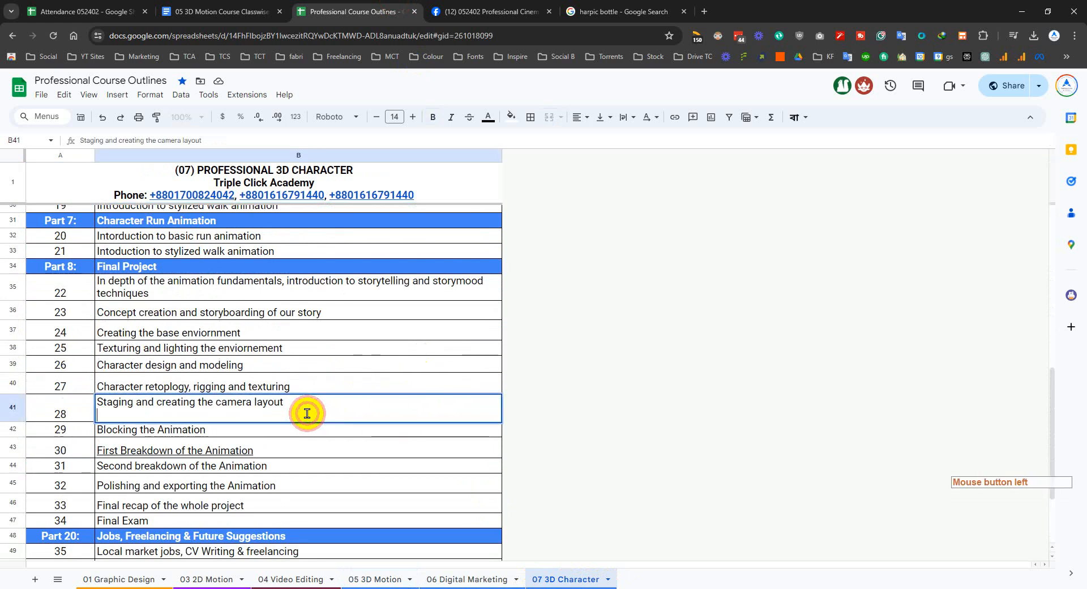
{"action": "key", "text": "BackSpace"}
{"action": "key", "text": "Return"}
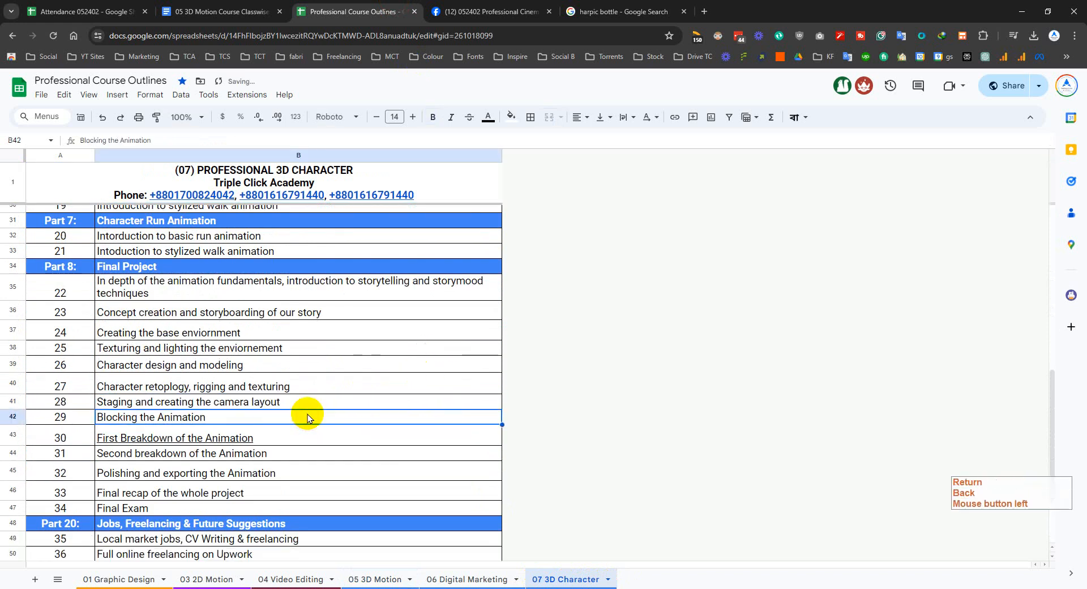
{"action": "left_click", "coordinate": [331, 402]}
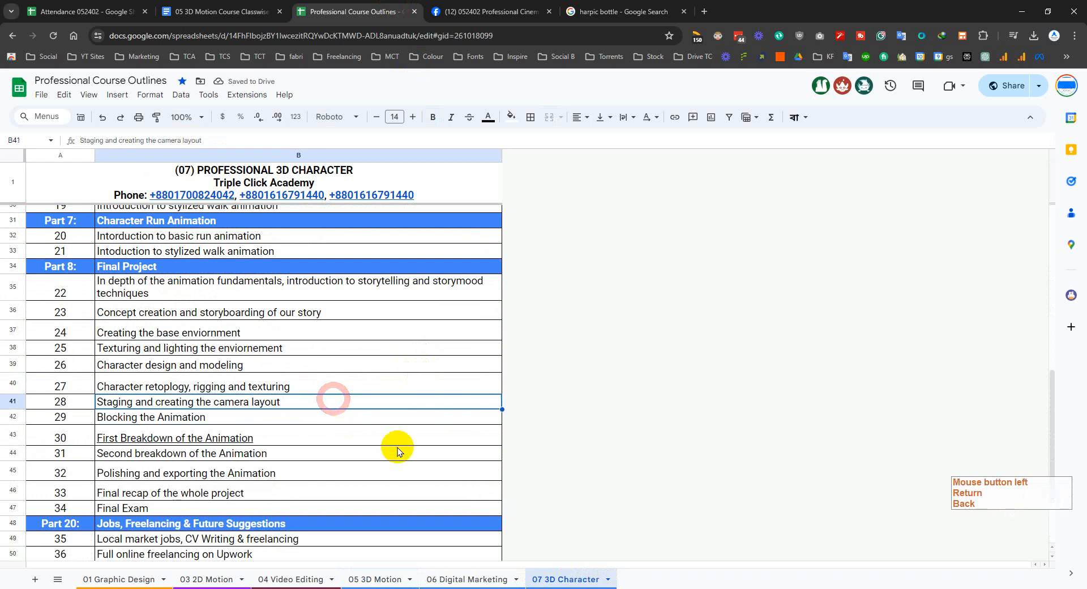
- Delete the trailing space after "First Breakdown of the Animation" in the class 30 cell
{"action": "double_click", "coordinate": [334, 432]}
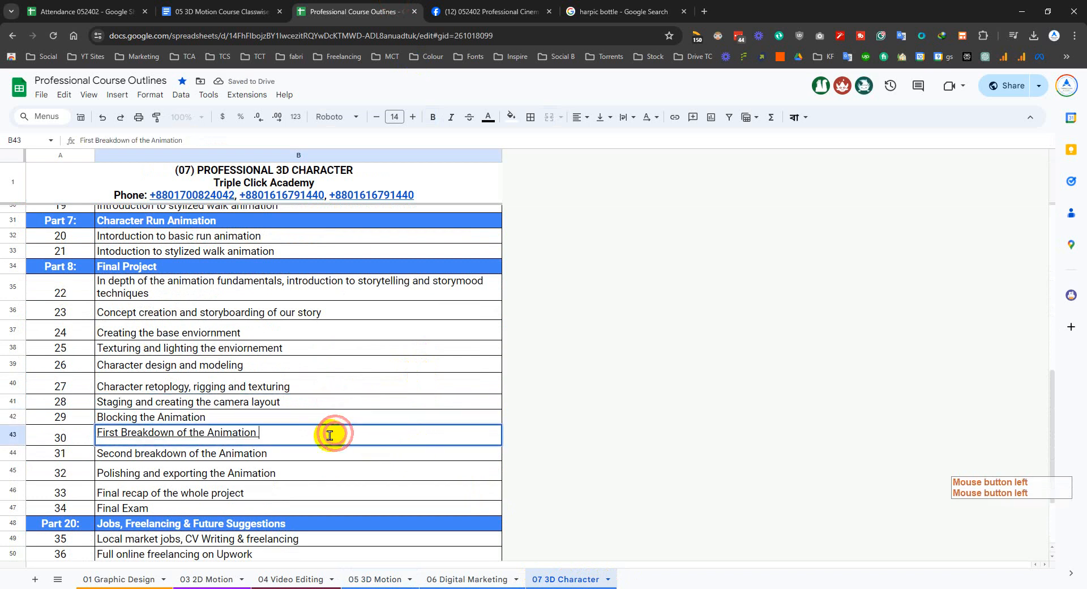
{"action": "key", "text": "Delete"}
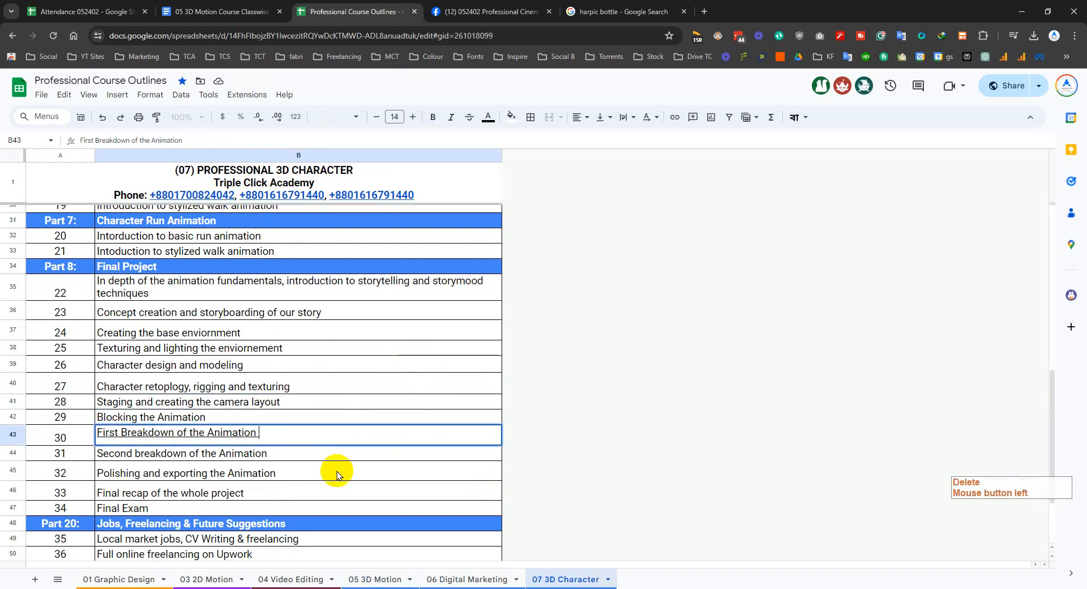
{"action": "key", "text": "BackSpace"}
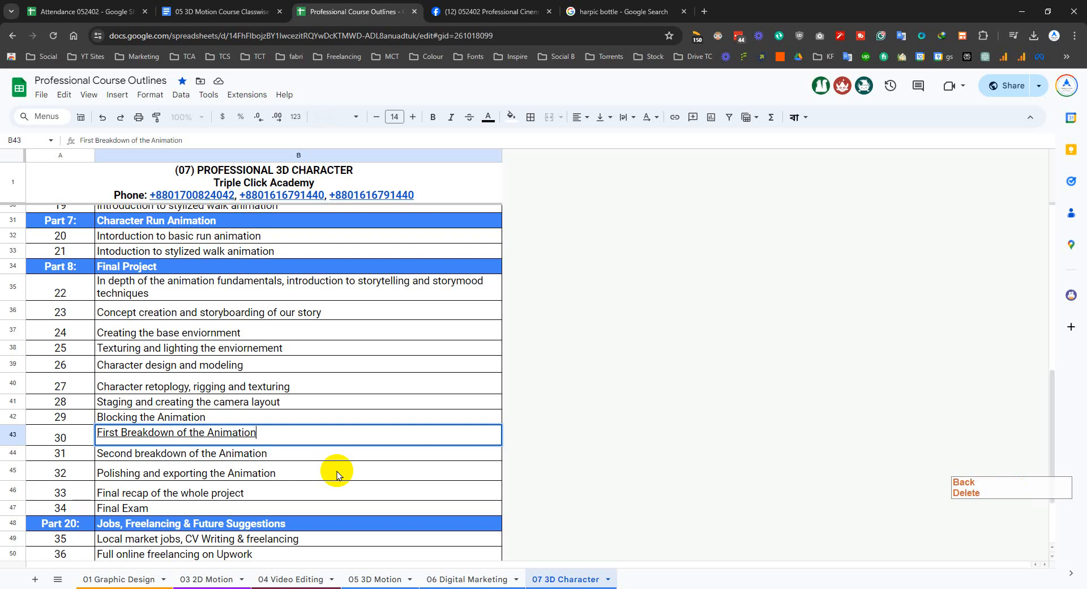
{"action": "key", "text": "Return"}
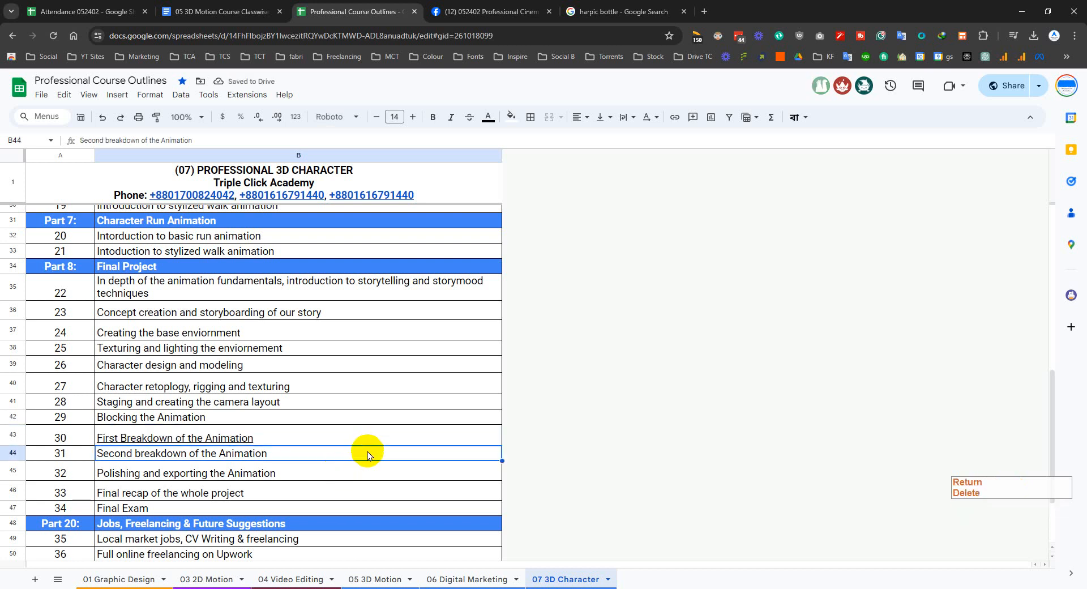
- Review the Final Project classes, singling out polishing and exporting, character design and modeling, retopology and rigging, and camera layout
{"action": "scroll", "coordinate": [368, 451], "scroll_direction": "up", "scroll_amount": 1}
{"action": "scroll", "coordinate": [368, 450], "scroll_direction": "down", "scroll_amount": 3}
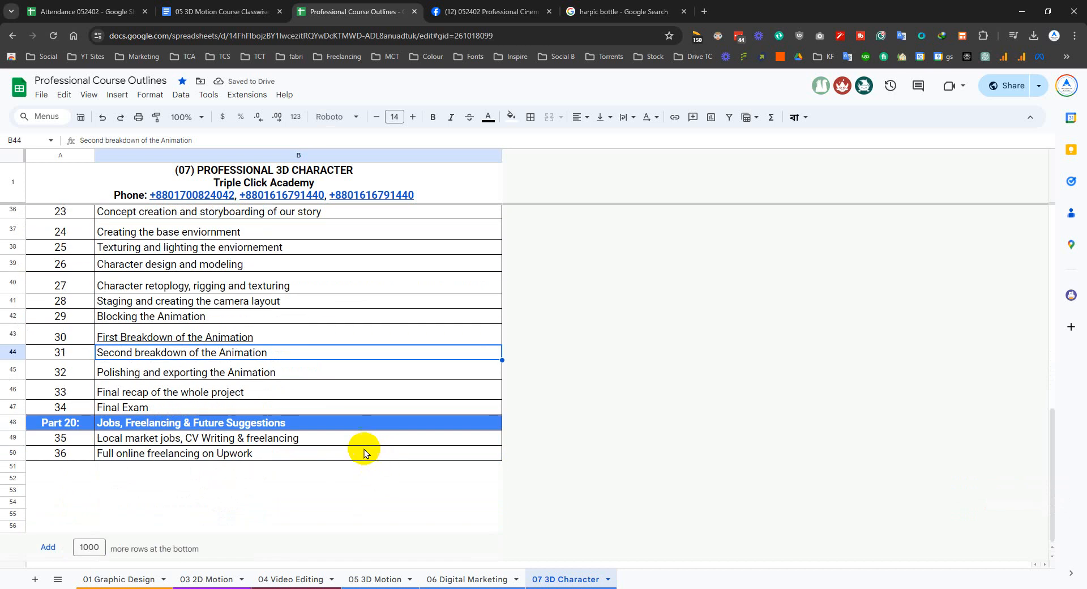
{"action": "left_click", "coordinate": [325, 388]}
{"action": "left_click", "coordinate": [337, 371]}
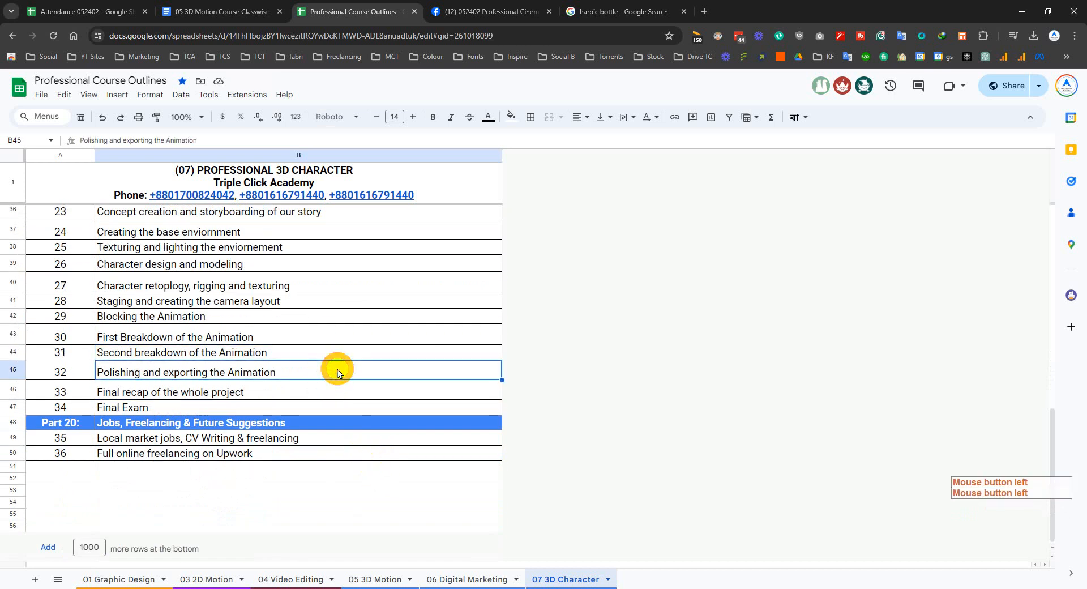
{"action": "scroll", "coordinate": [396, 379], "scroll_direction": "up", "scroll_amount": 2}
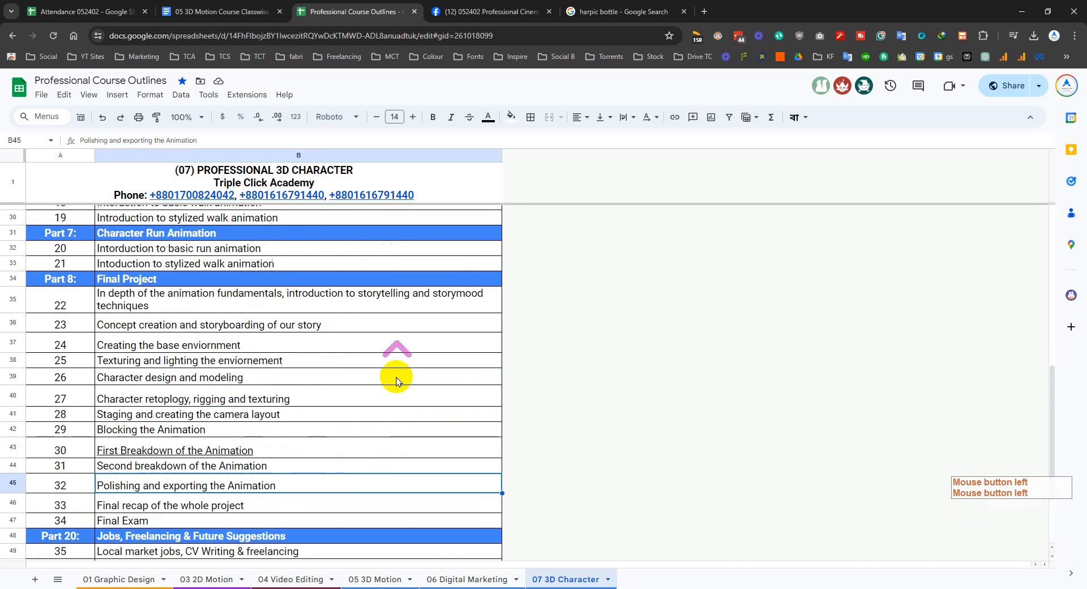
{"action": "left_click", "coordinate": [396, 376]}
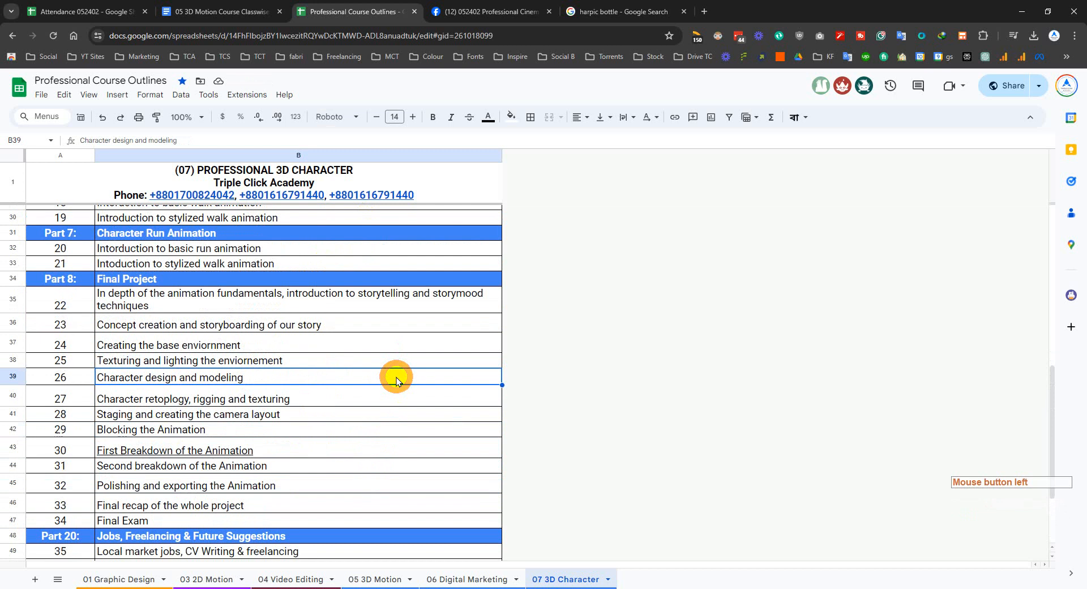
{"action": "left_click", "coordinate": [384, 399]}
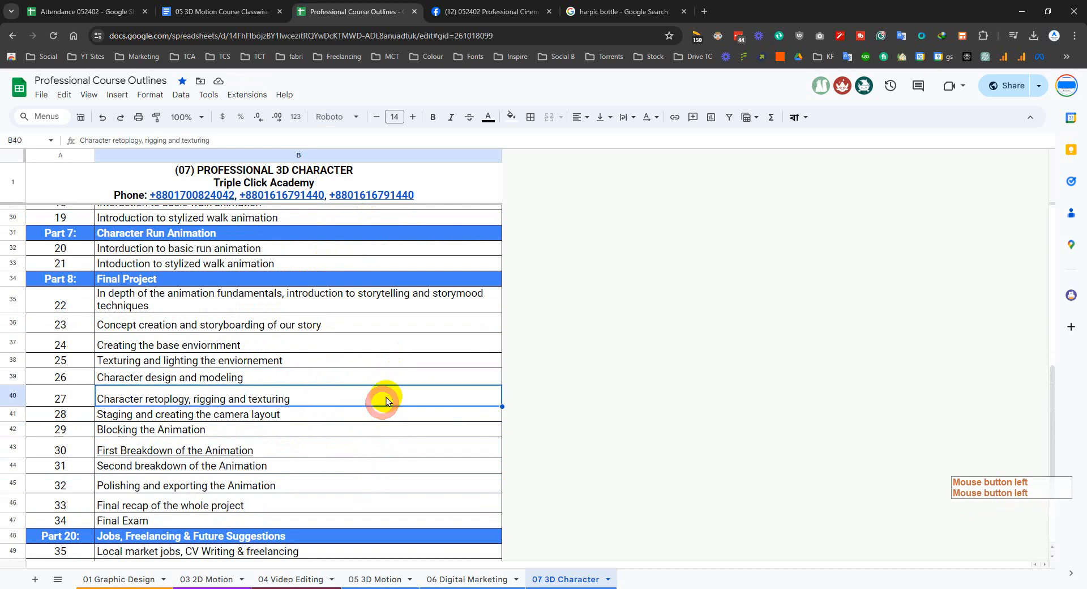
{"action": "left_click", "coordinate": [386, 416]}
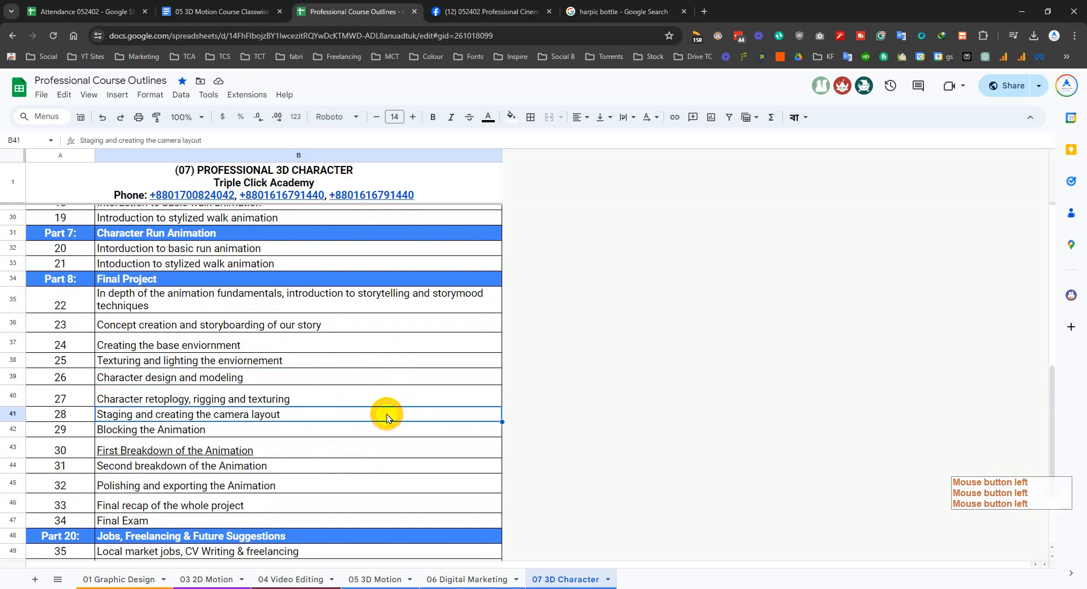
{"action": "left_click_drag", "start_coordinate": [467, 405], "coordinate": [471, 396]}
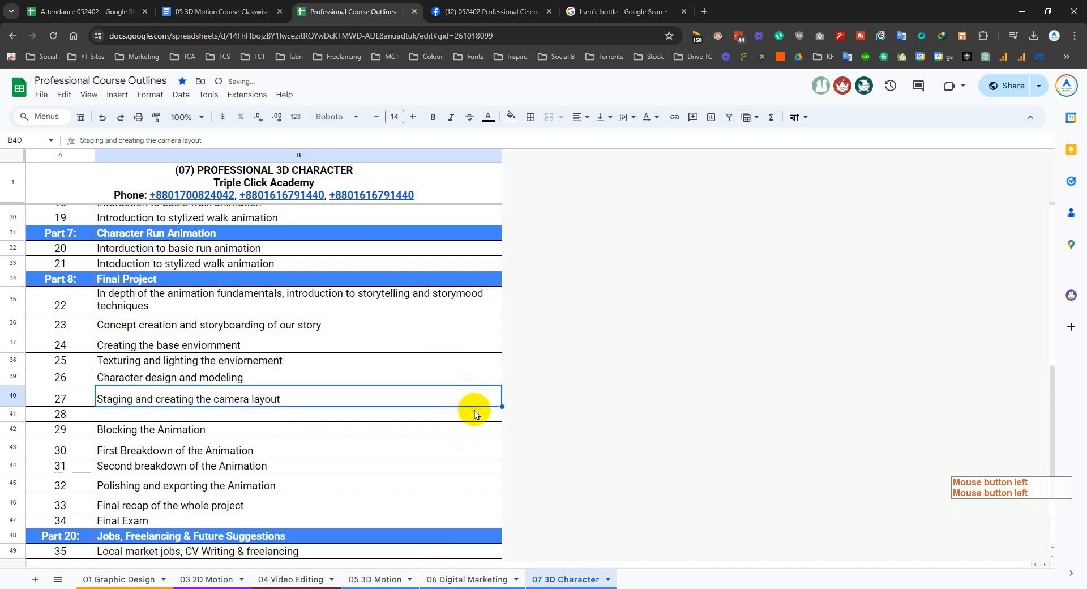
{"action": "key", "text": "ctrl+z"}
{"action": "left_click", "coordinate": [471, 413]}
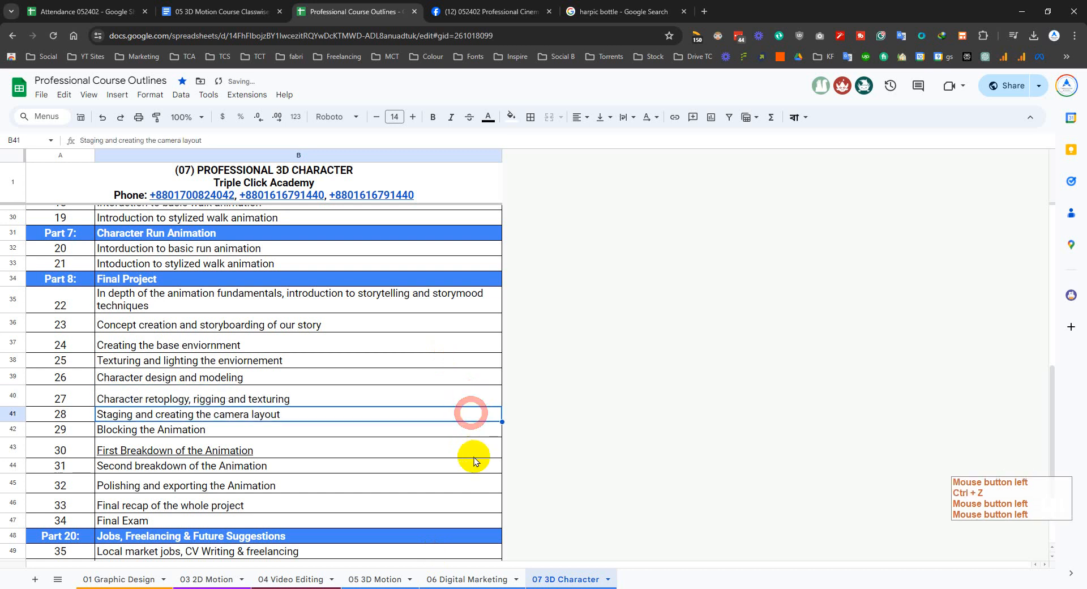
- Single out the Blocking the Animation class and the first and second animation breakdown classes in the Final Project
{"action": "left_click", "coordinate": [467, 432]}
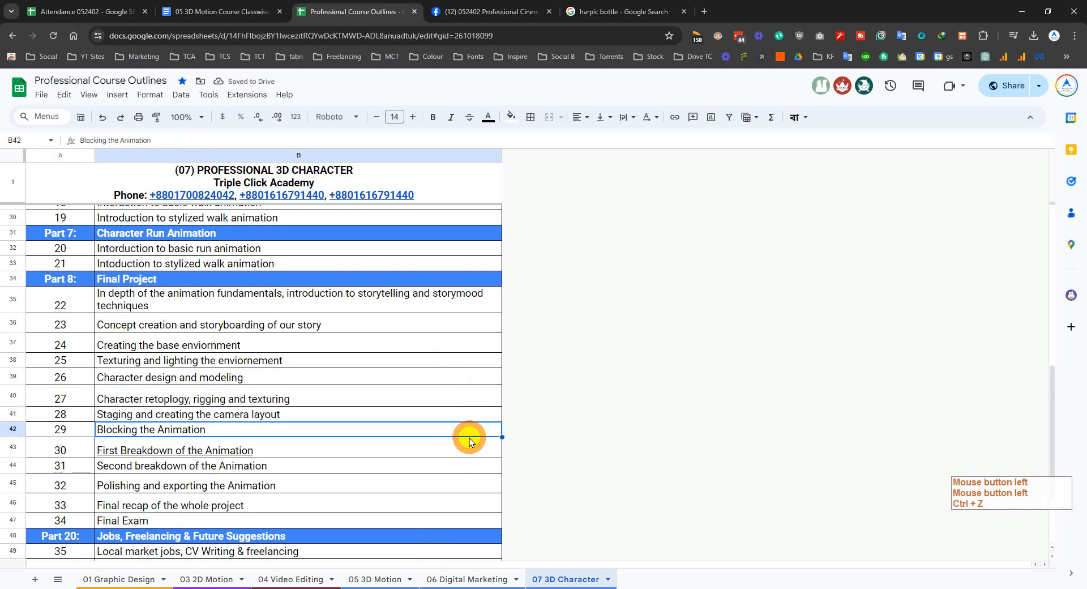
{"action": "left_click", "coordinate": [444, 463]}
{"action": "left_click", "coordinate": [453, 445]}
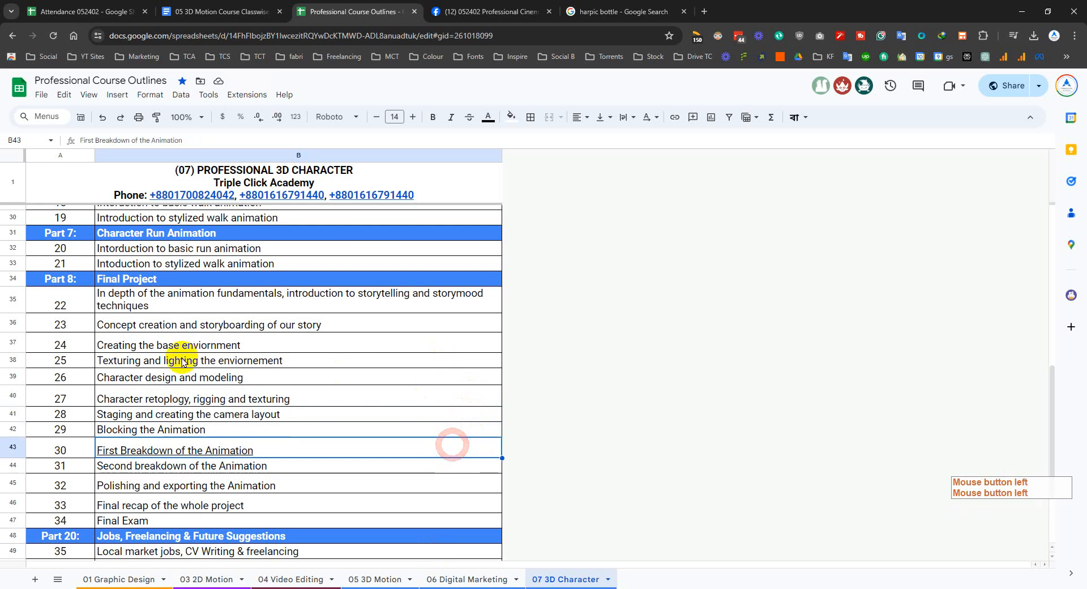
- Review the early Blender sculpting, rigging and animation classes and the Ball Animation Project classes of the 3D character outline
{"action": "scroll", "coordinate": [255, 300], "scroll_direction": "up", "scroll_amount": 10}
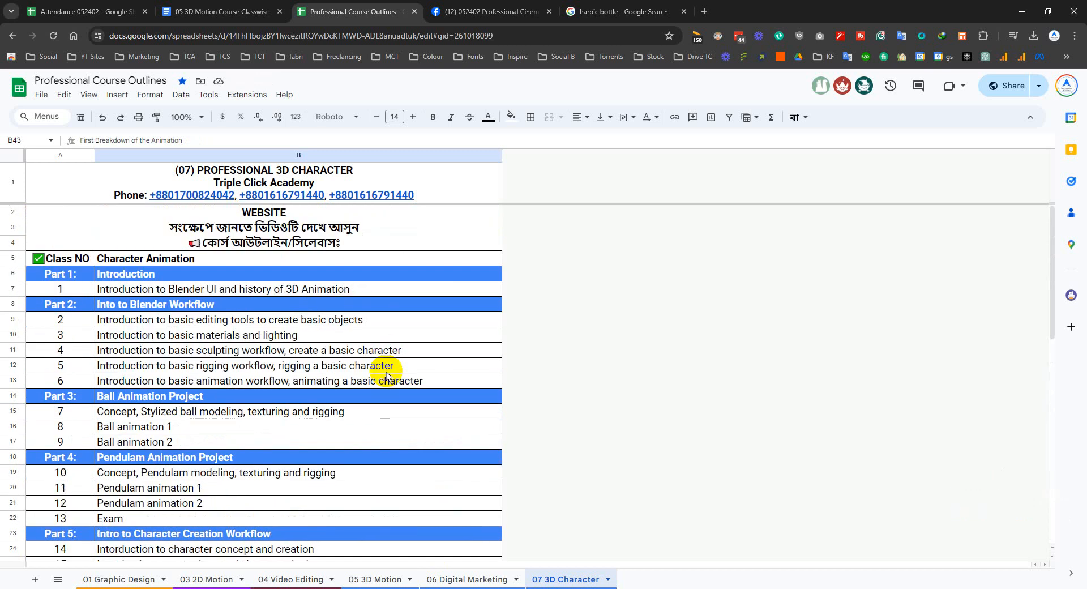
{"action": "left_click", "coordinate": [404, 350]}
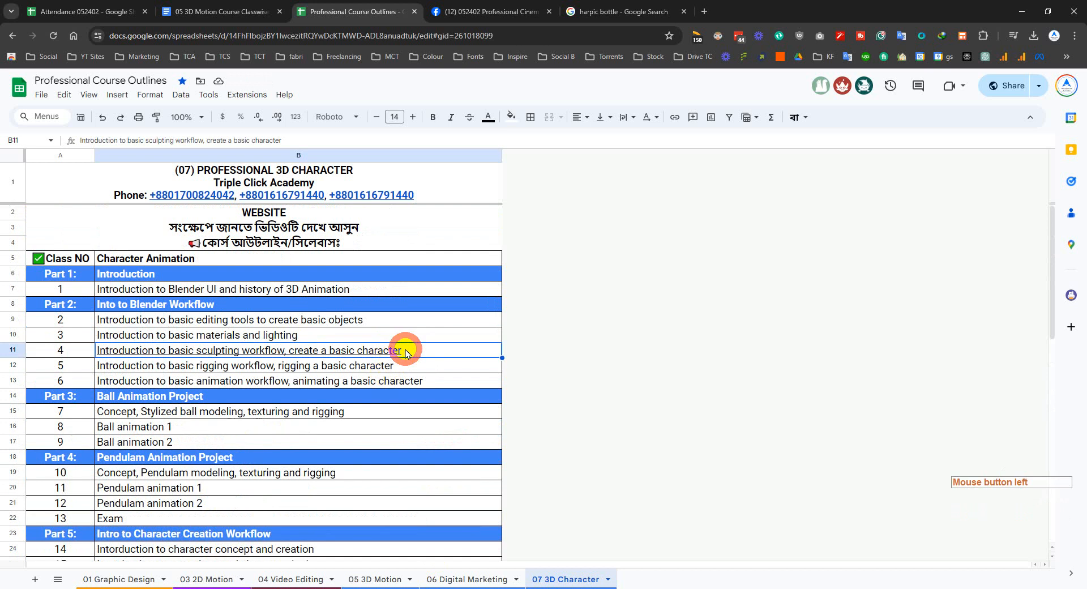
{"action": "left_click", "coordinate": [435, 372]}
{"action": "left_click", "coordinate": [444, 382]}
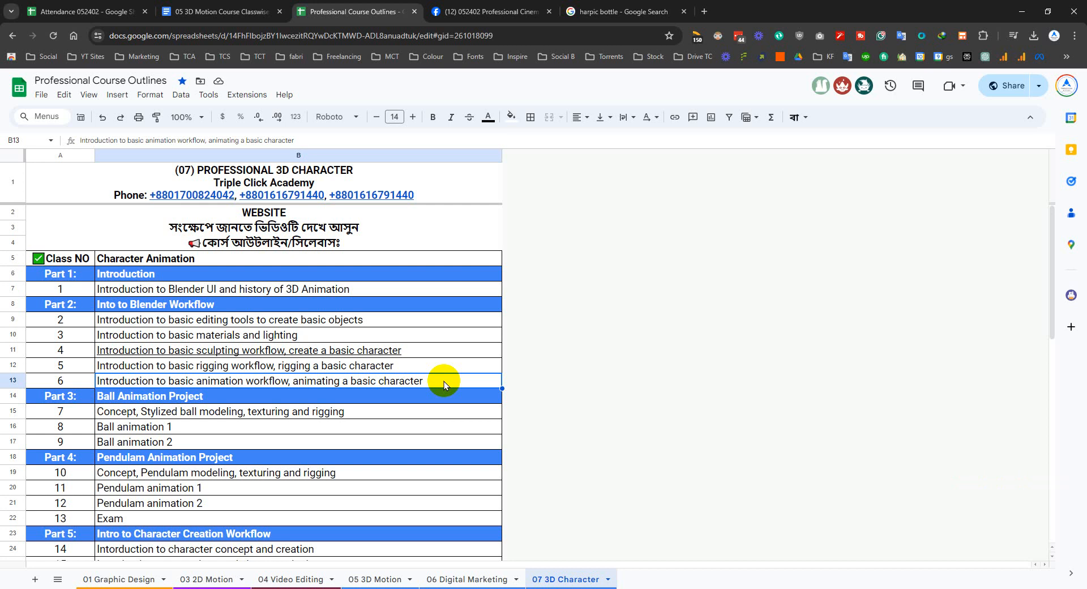
{"action": "left_click", "coordinate": [471, 368]}
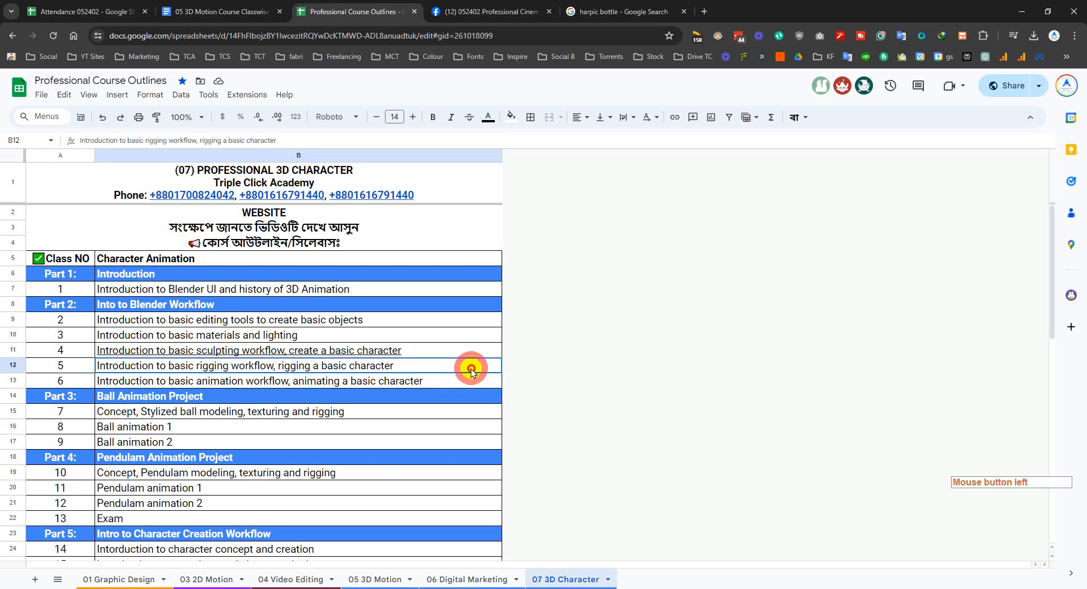
{"action": "left_click", "coordinate": [416, 430]}
{"action": "left_click", "coordinate": [414, 444]}
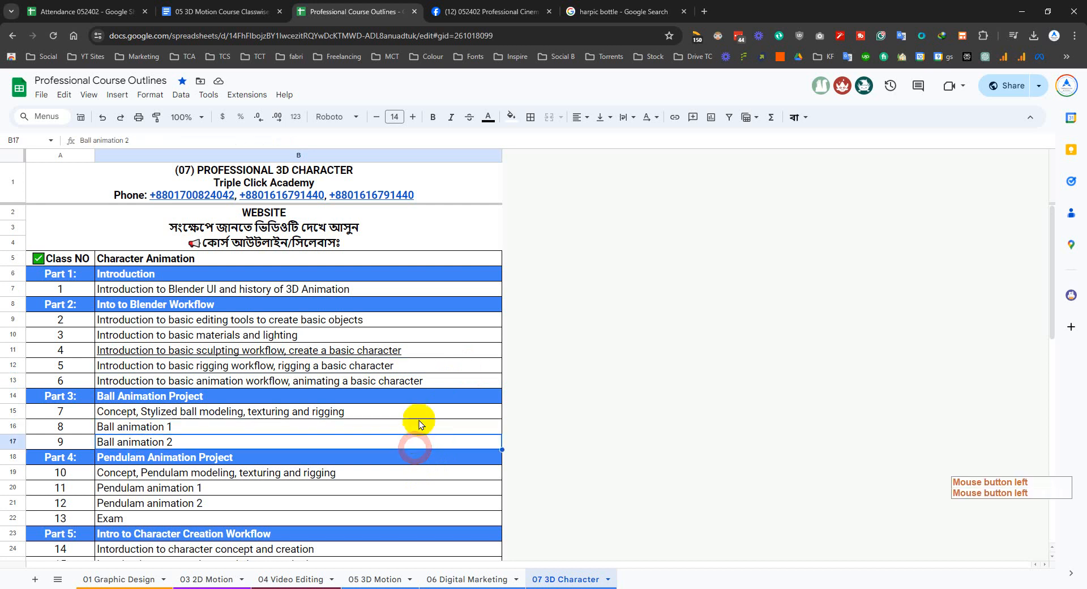
{"action": "left_click", "coordinate": [417, 428]}
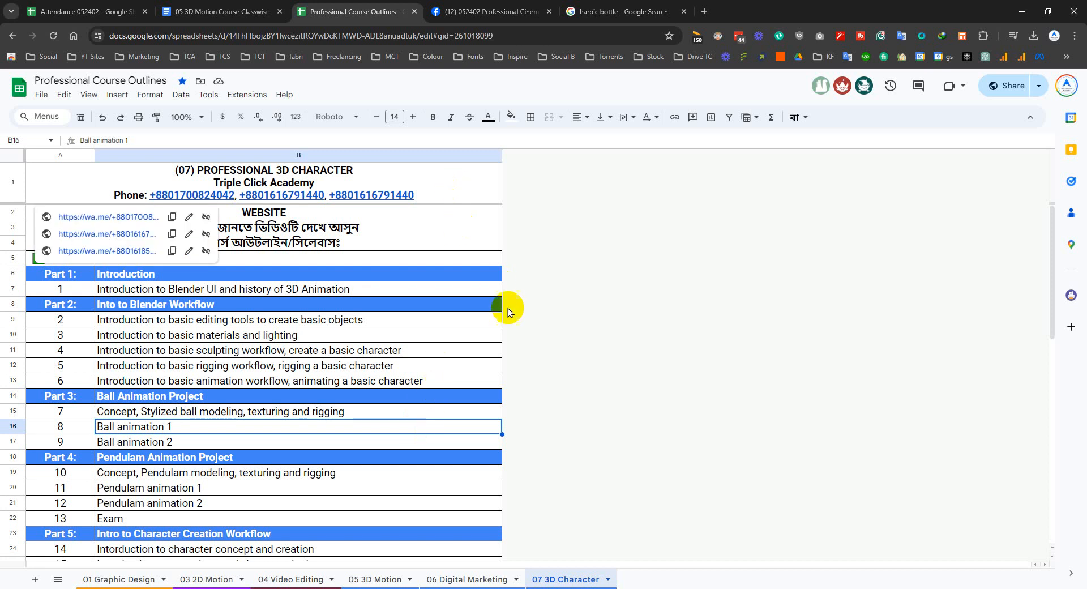
{"action": "scroll", "coordinate": [496, 341], "scroll_direction": "down", "scroll_amount": 3}
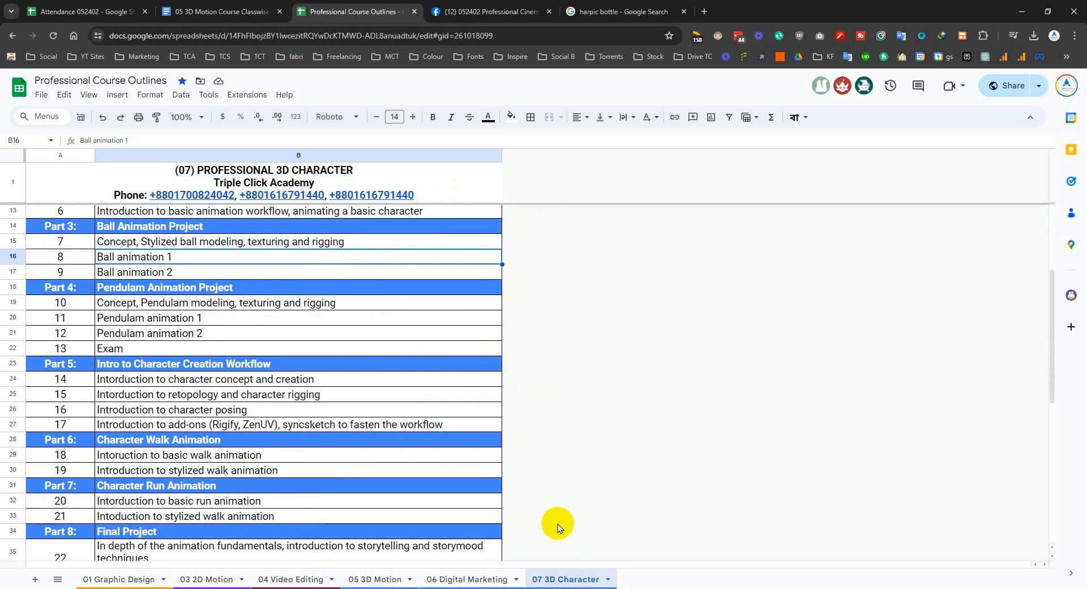
- Return to the Facebook group, look through the posts down to the Pencil Boole modeling video, and go back to the page top
{"action": "left_click", "coordinate": [493, 12]}
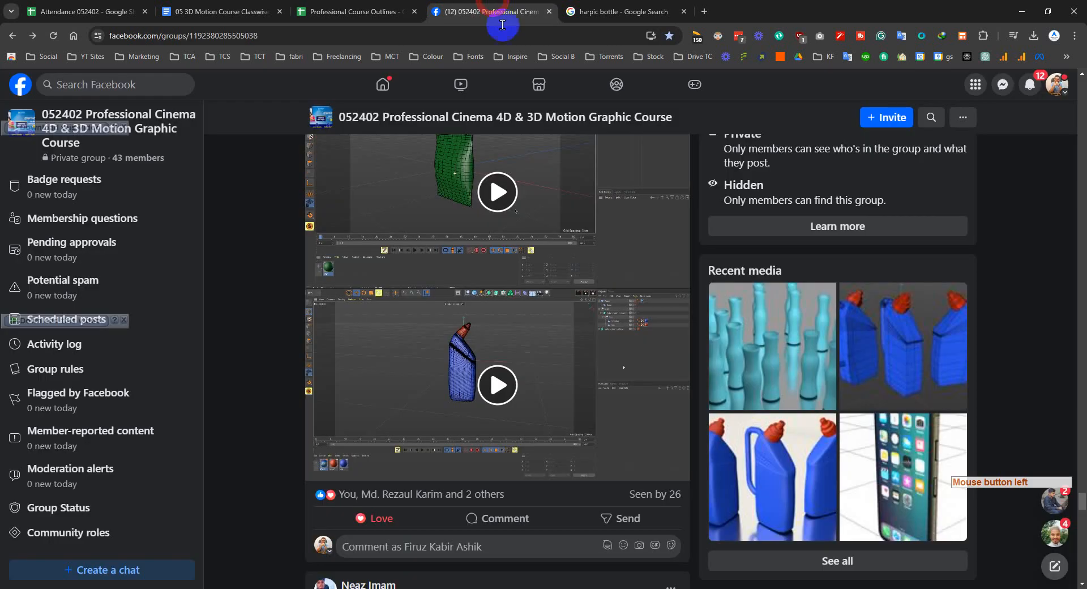
{"action": "scroll", "coordinate": [291, 365], "scroll_direction": "down", "scroll_amount": 1}
{"action": "scroll", "coordinate": [292, 346], "scroll_direction": "down", "scroll_amount": 8}
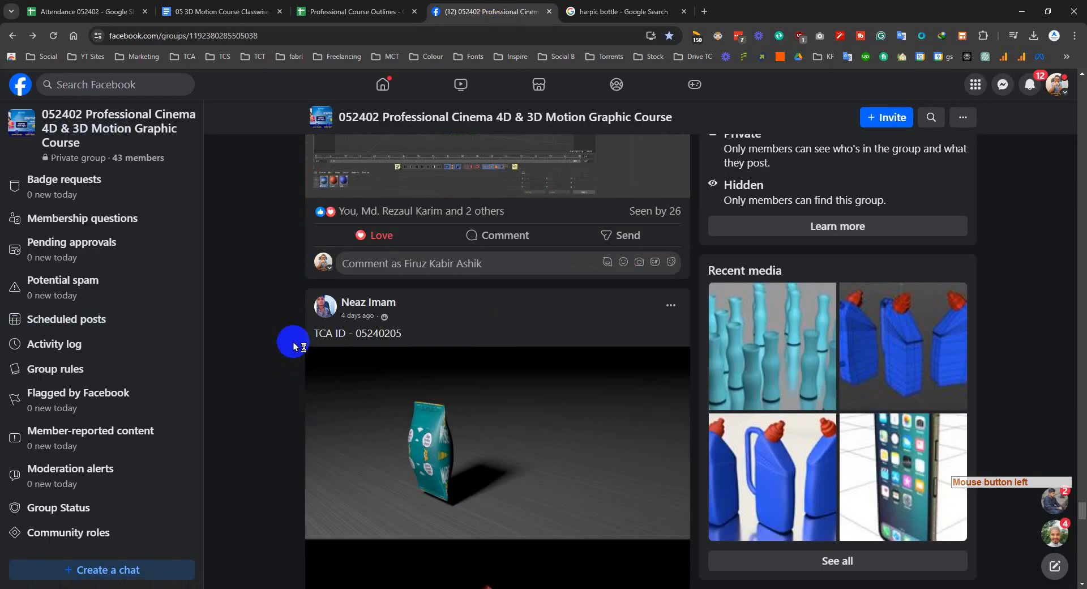
{"action": "scroll", "coordinate": [287, 330], "scroll_direction": "down", "scroll_amount": 4}
{"action": "scroll", "coordinate": [243, 458], "scroll_direction": "down", "scroll_amount": 15}
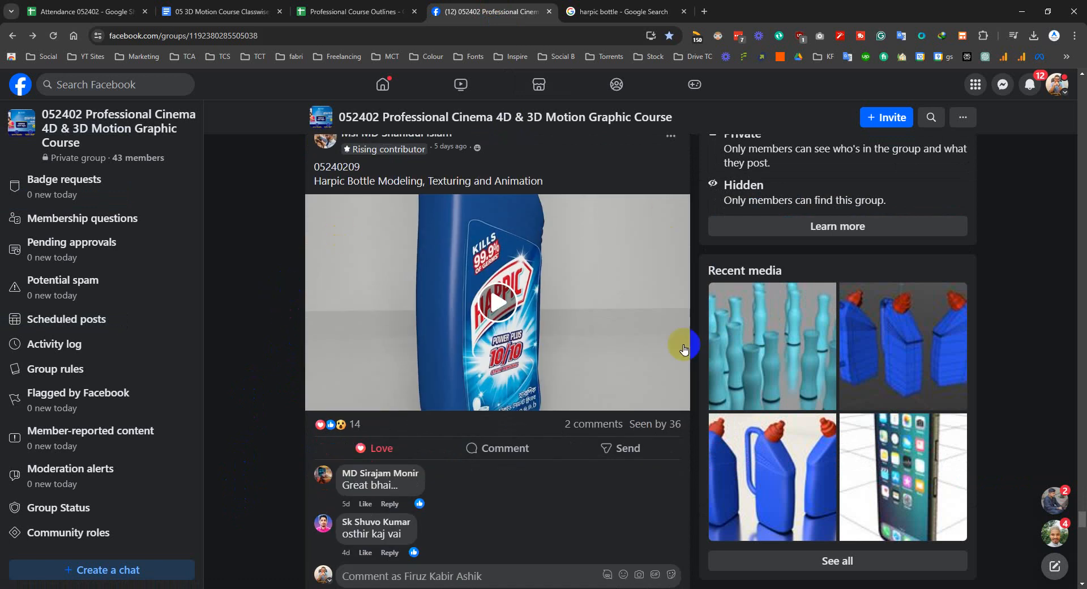
{"action": "scroll", "coordinate": [243, 386], "scroll_direction": "down", "scroll_amount": 7}
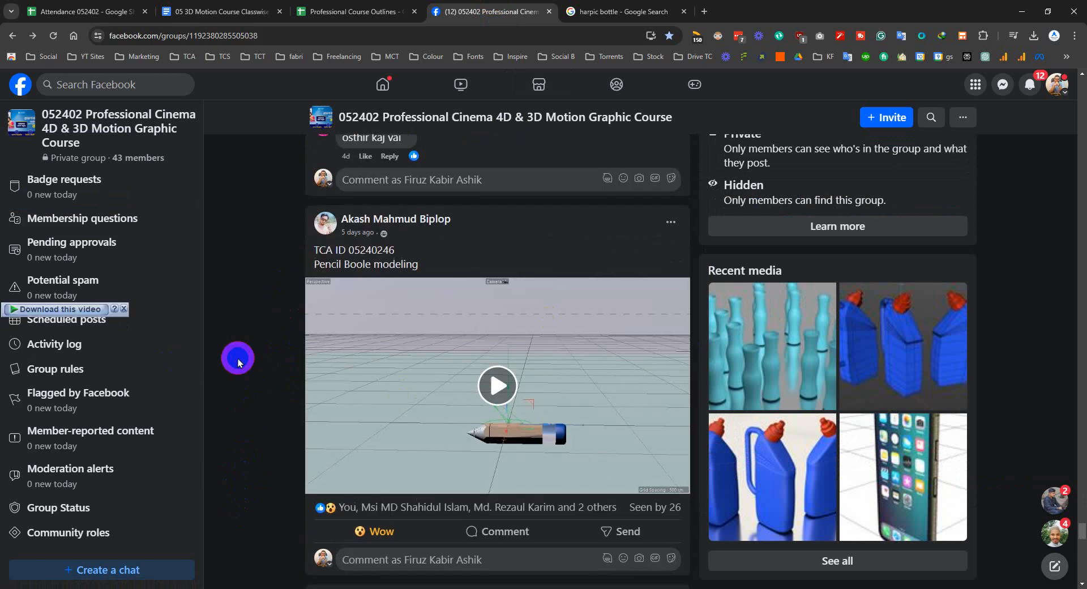
{"action": "key", "text": "Home"}
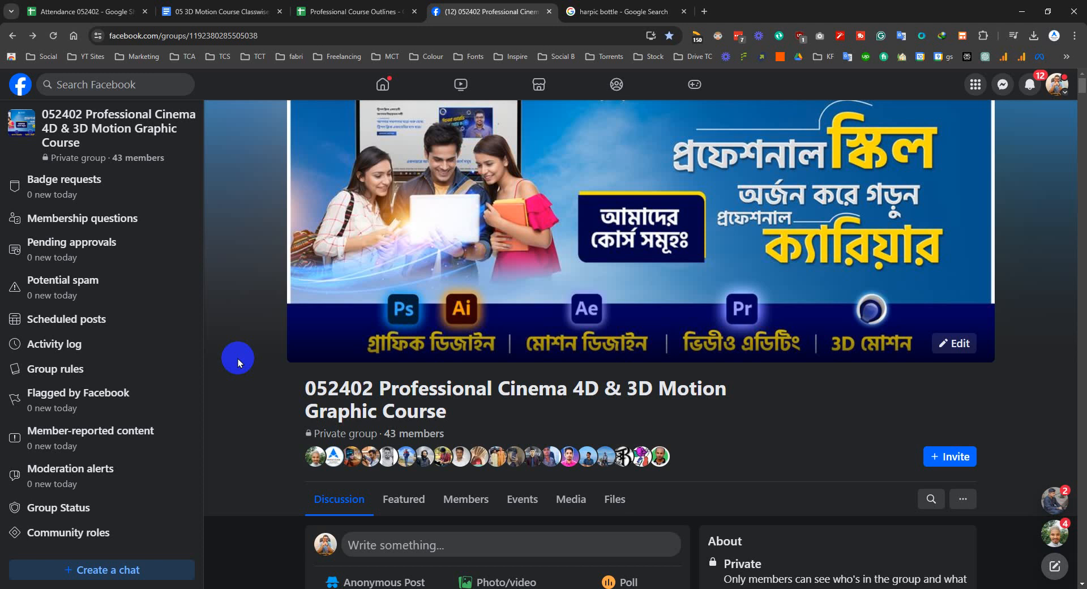
- Switch back to the course outlines sheet and skim the 07 3D Character outline again
{"action": "left_click", "coordinate": [401, 10]}
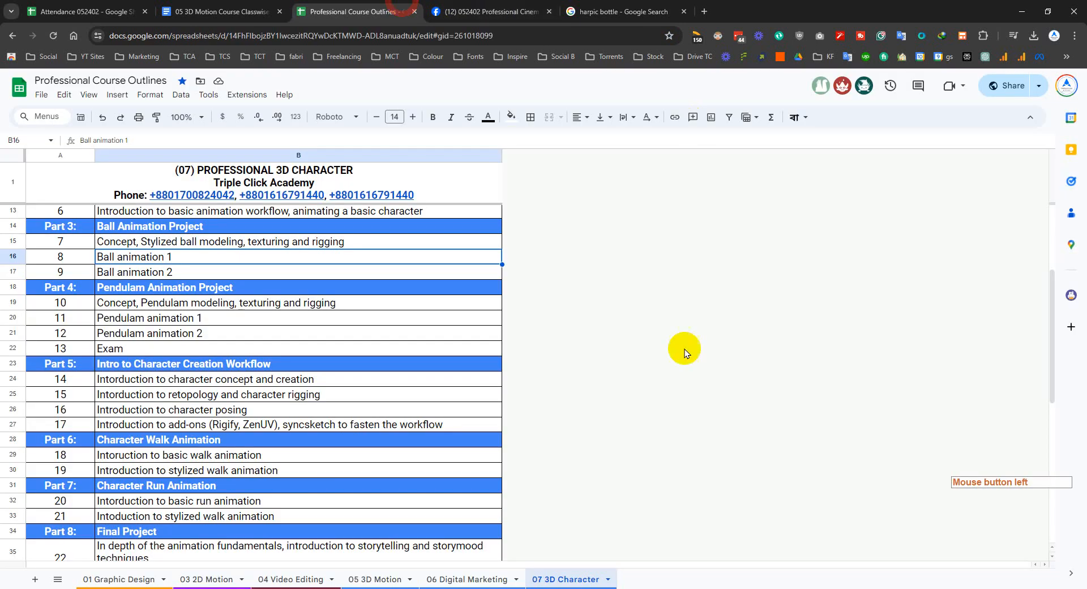
{"action": "scroll", "coordinate": [412, 315], "scroll_direction": "down", "scroll_amount": 8}
{"action": "scroll", "coordinate": [380, 280], "scroll_direction": "up", "scroll_amount": 11}
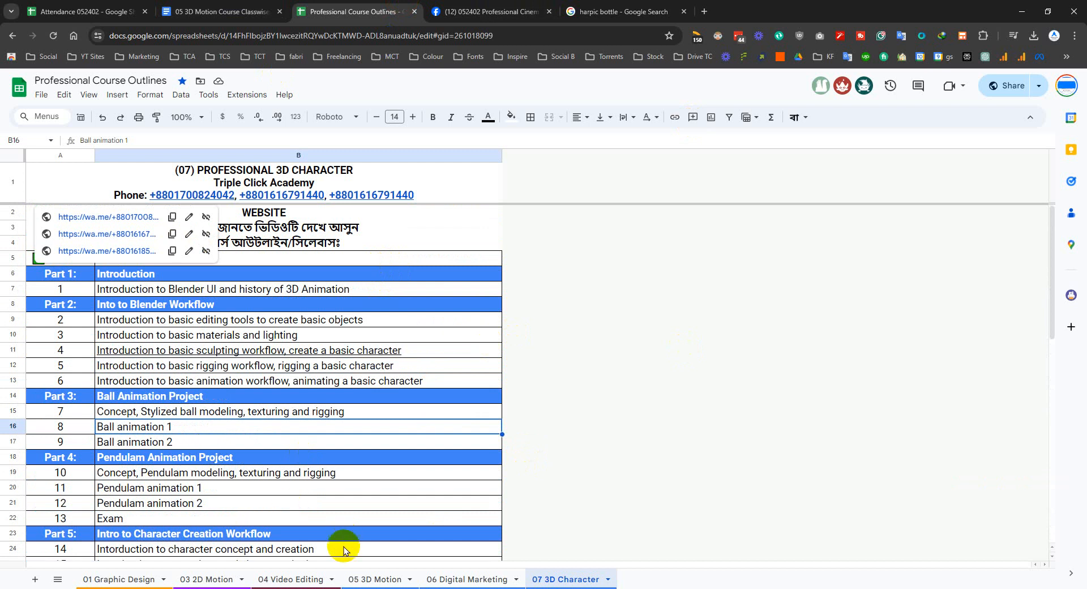
- Open the 05 3D Motion course outline and skim the animation, dynamics, rendering and motion graphic classes
{"action": "left_click", "coordinate": [362, 577]}
{"action": "scroll", "coordinate": [280, 318], "scroll_direction": "up", "scroll_amount": 6}
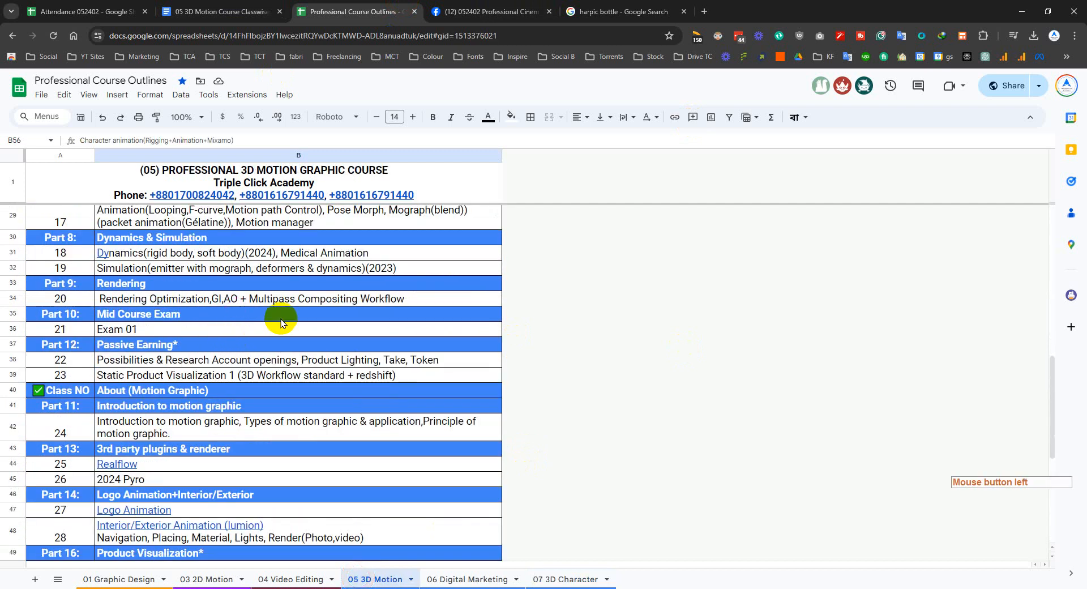
{"action": "left_click", "coordinate": [291, 334]}
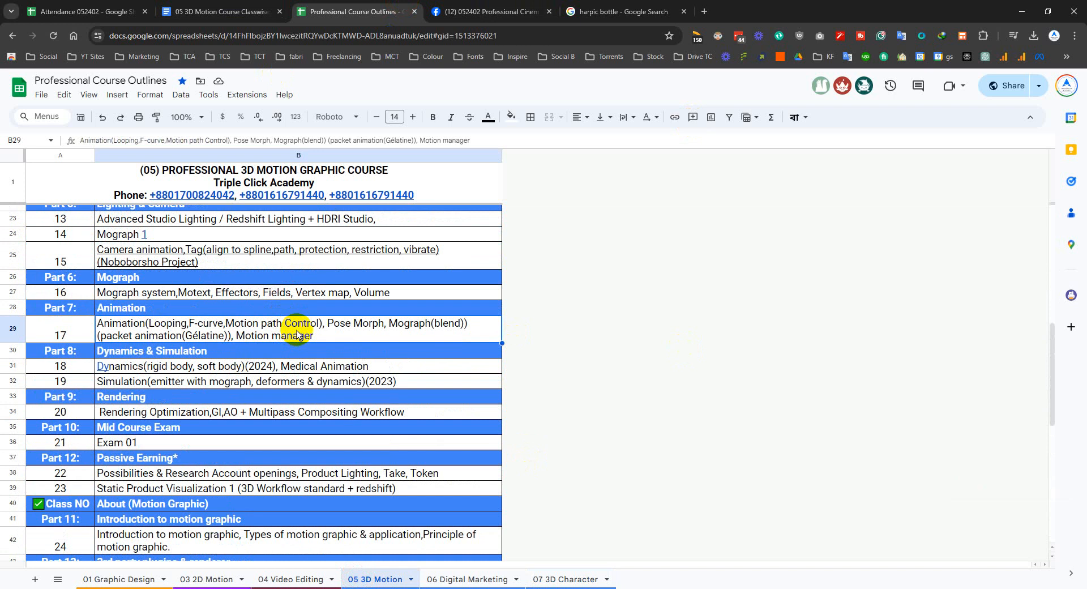
- Switch to Cinema 4D, collapse the harpic bottle hierarchy and hide the bottle
{"action": "left_click", "coordinate": [378, 587]}
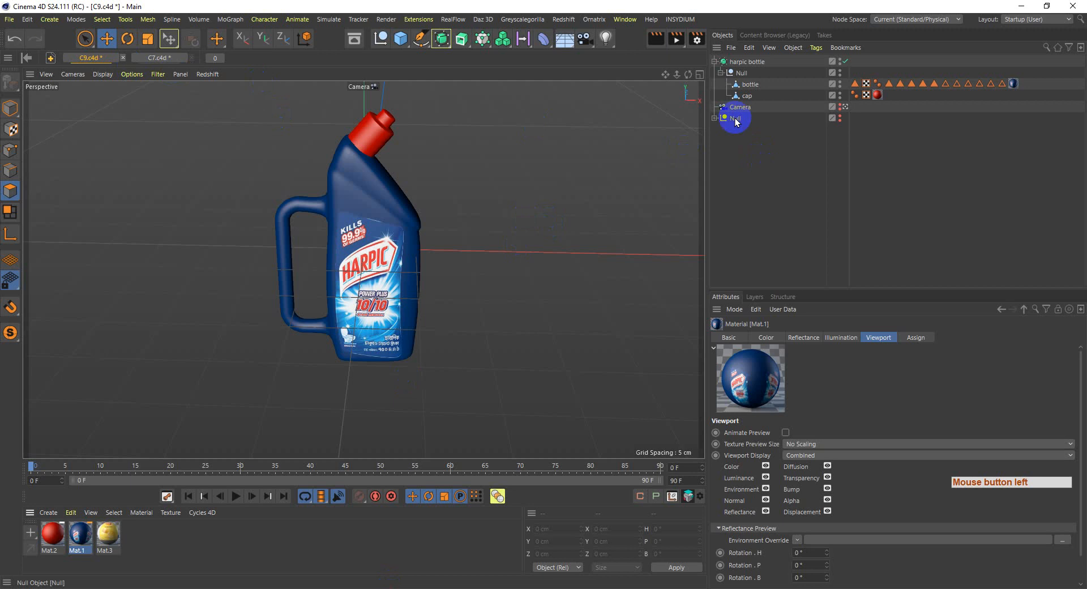
{"action": "left_click", "coordinate": [714, 61]}
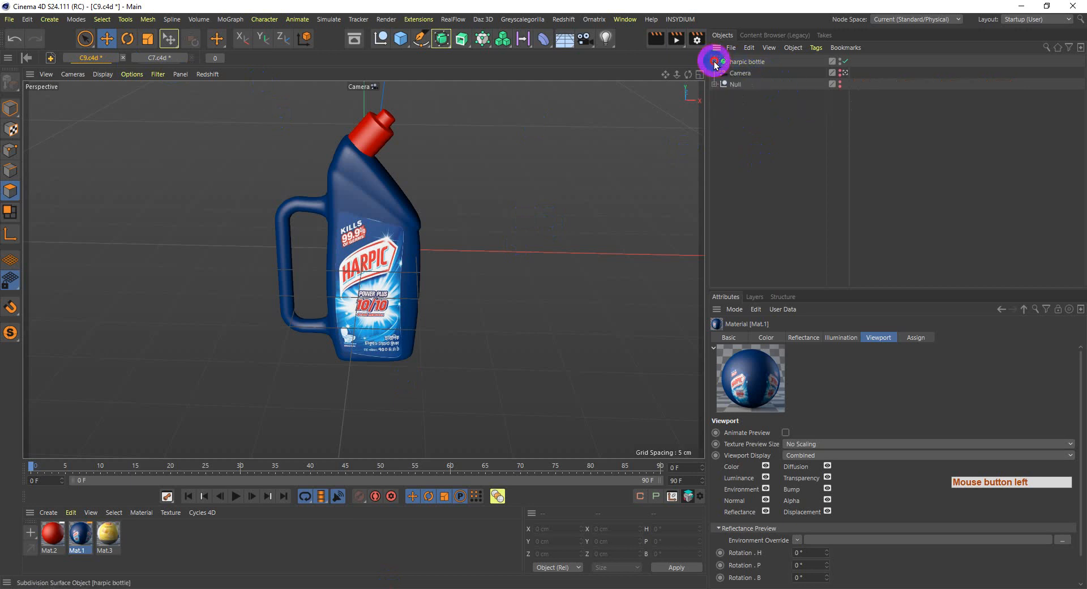
{"action": "left_click", "coordinate": [839, 60], "text": "alt"}
{"action": "left_click", "coordinate": [839, 59], "text": "alt"}
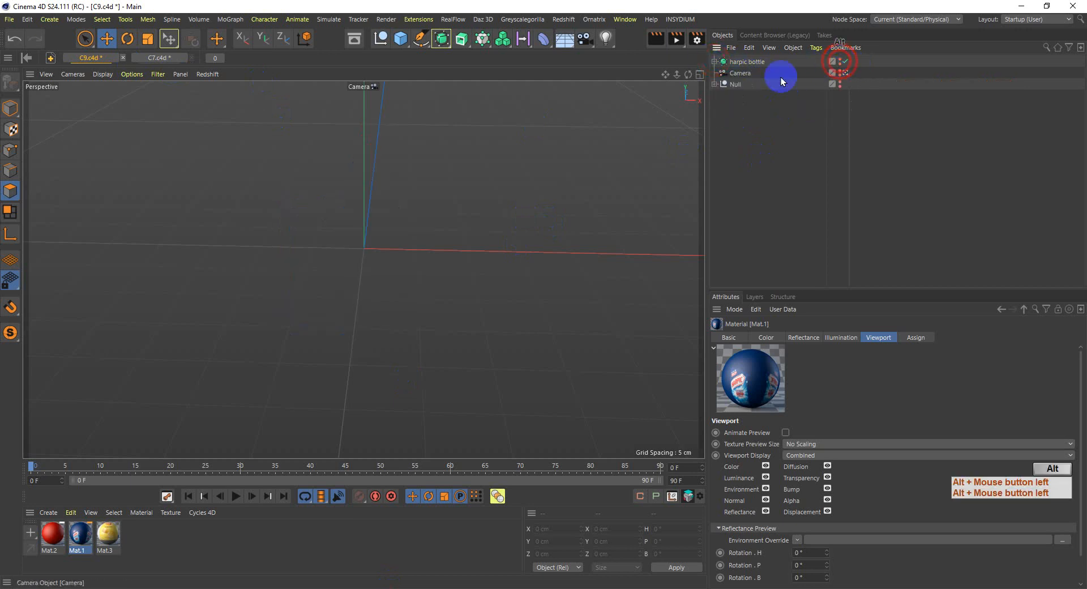
- Make the Null group with the lays packets visible and select the Cube inside lays Packet
{"action": "left_click", "coordinate": [715, 84]}
{"action": "left_click", "coordinate": [719, 118]}
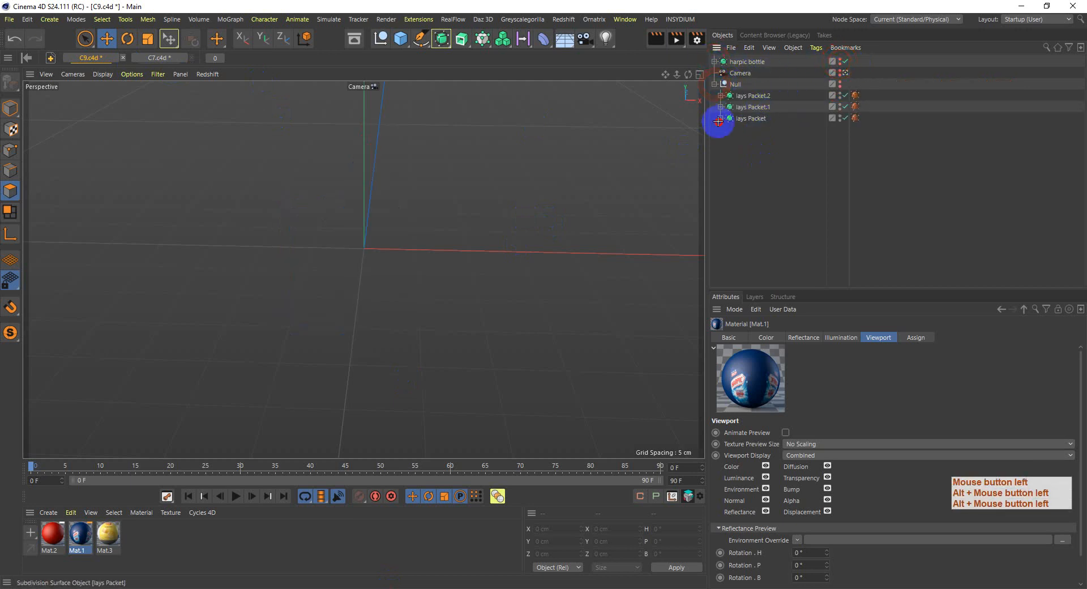
{"action": "left_click", "coordinate": [719, 118]}
{"action": "left_click", "coordinate": [746, 130]}
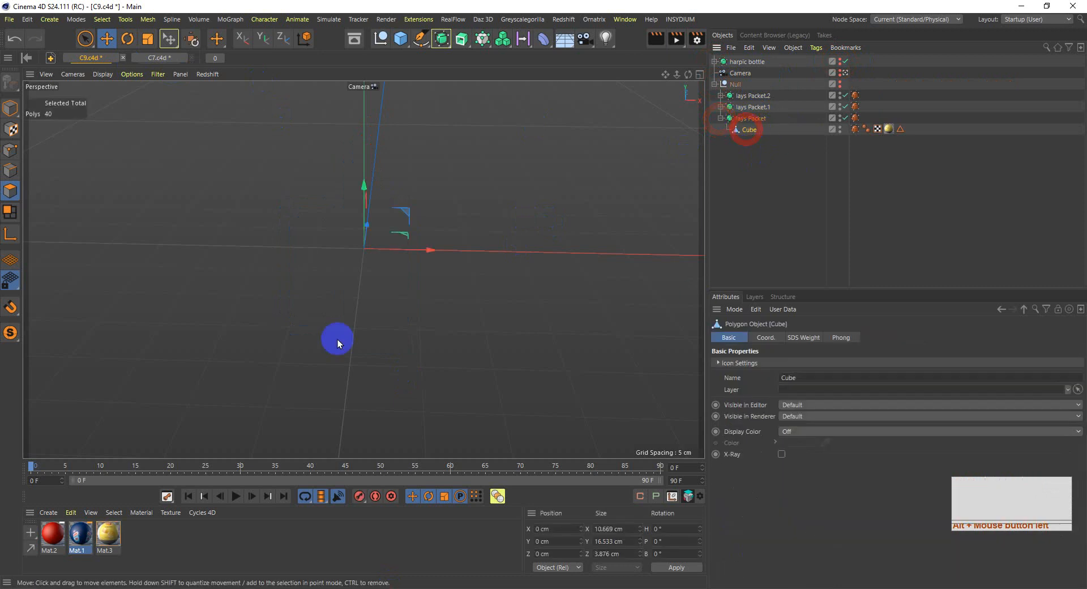
{"action": "left_click", "coordinate": [839, 83], "text": "alt"}
{"action": "left_click", "coordinate": [749, 130], "text": "alt"}
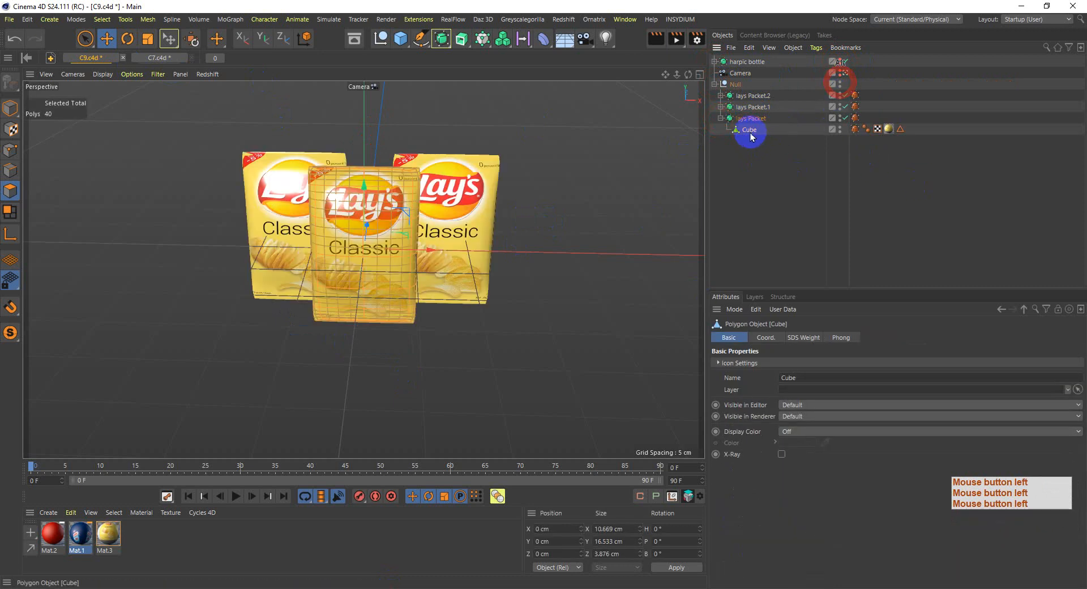
- Hide lays Packet.1 and lays Packet.2, and turn off the subdivision surface of lays Packet
{"action": "left_click_drag", "start_coordinate": [450, 248], "coordinate": [165, 247], "text": "alt"}
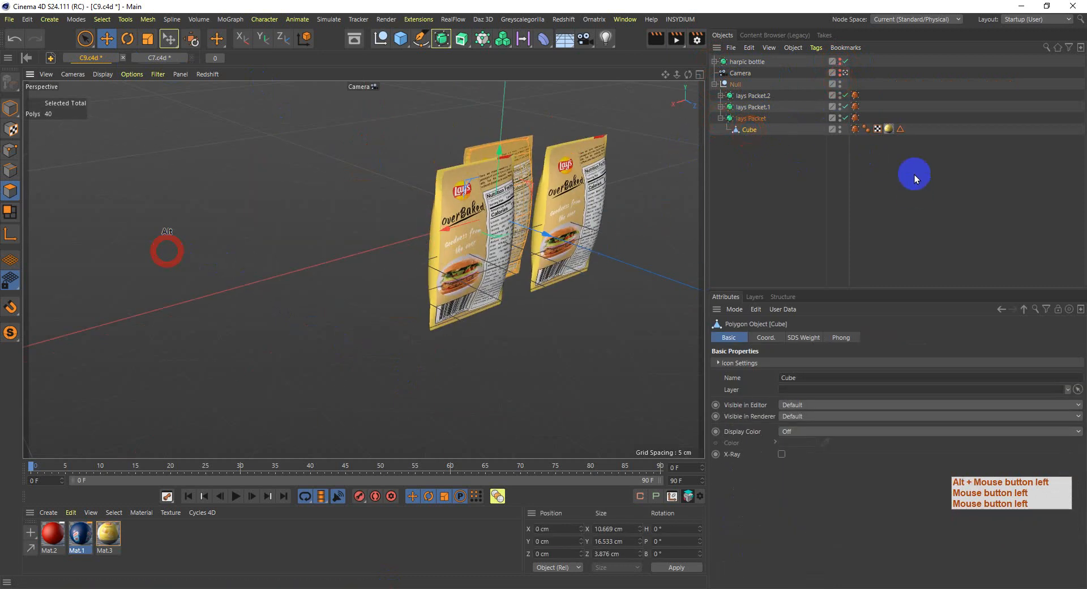
{"action": "left_click", "coordinate": [841, 98], "text": "alt"}
{"action": "left_click_drag", "start_coordinate": [841, 98], "coordinate": [841, 107], "text": "alt"}
{"action": "scroll", "coordinate": [503, 202], "scroll_direction": "up", "scroll_amount": 6}
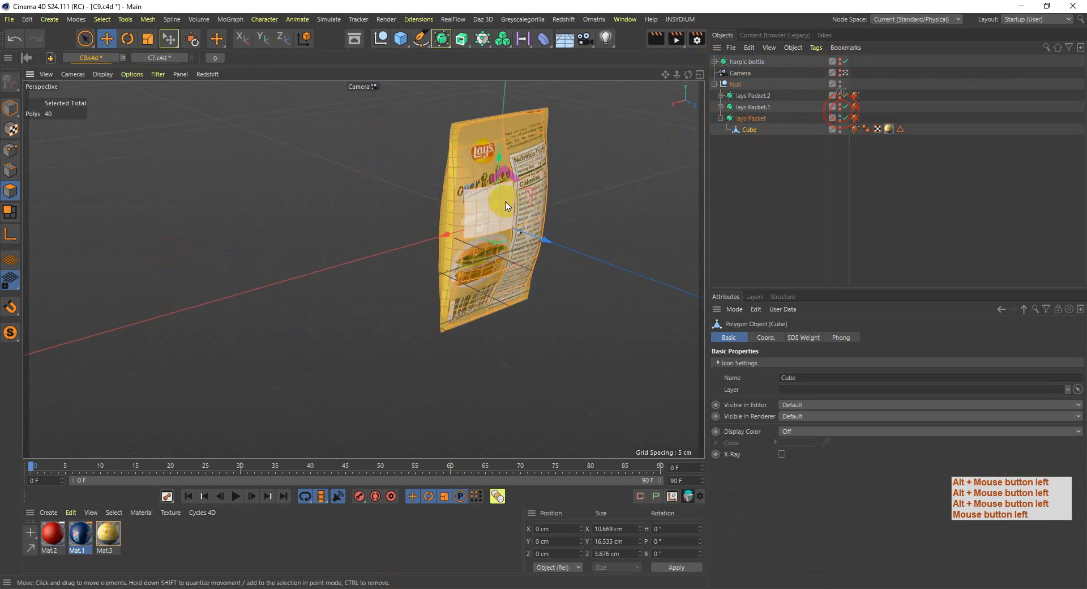
{"action": "left_click", "coordinate": [843, 118]}
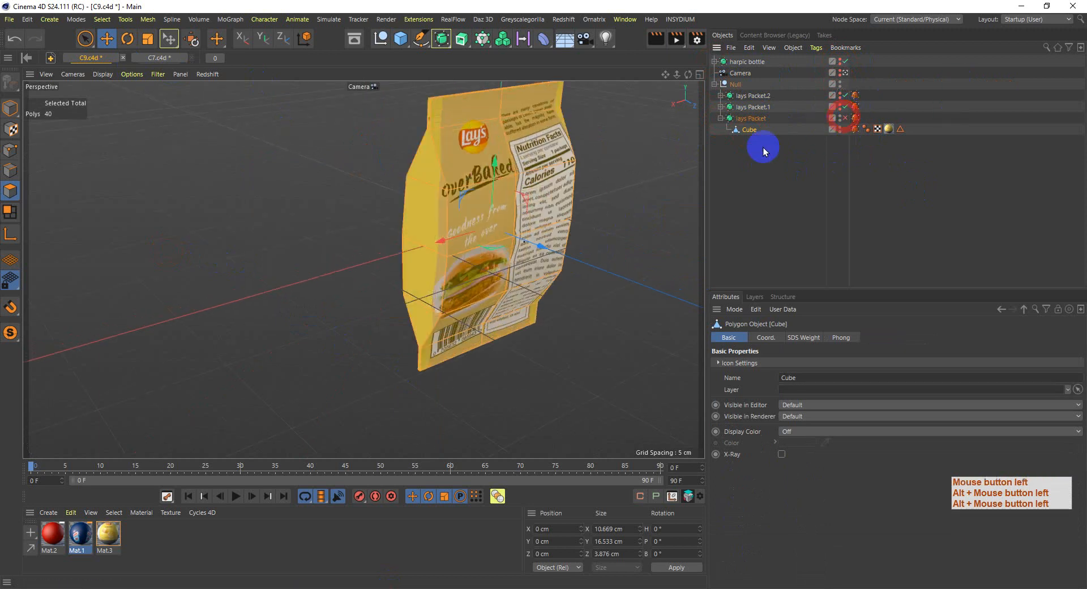
- Select the vertical centre seam edges on the back of the packet from top to bottom with Path Selection in edge mode
{"action": "middle_click_drag", "start_coordinate": [514, 283], "coordinate": [399, 314], "text": "alt"}
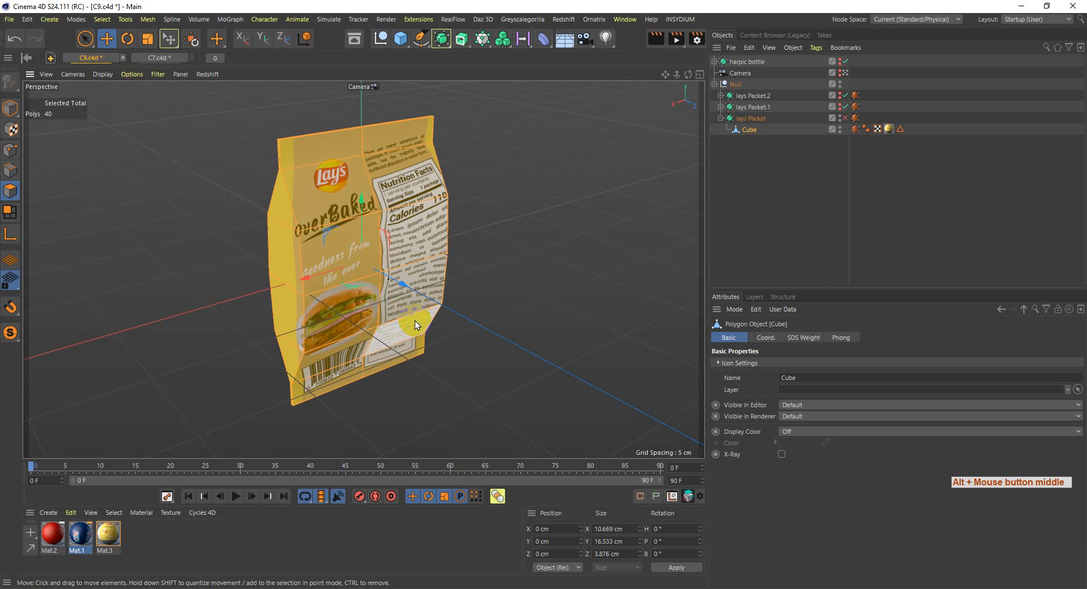
{"action": "key", "text": "u"}
{"action": "key", "text": "m"}
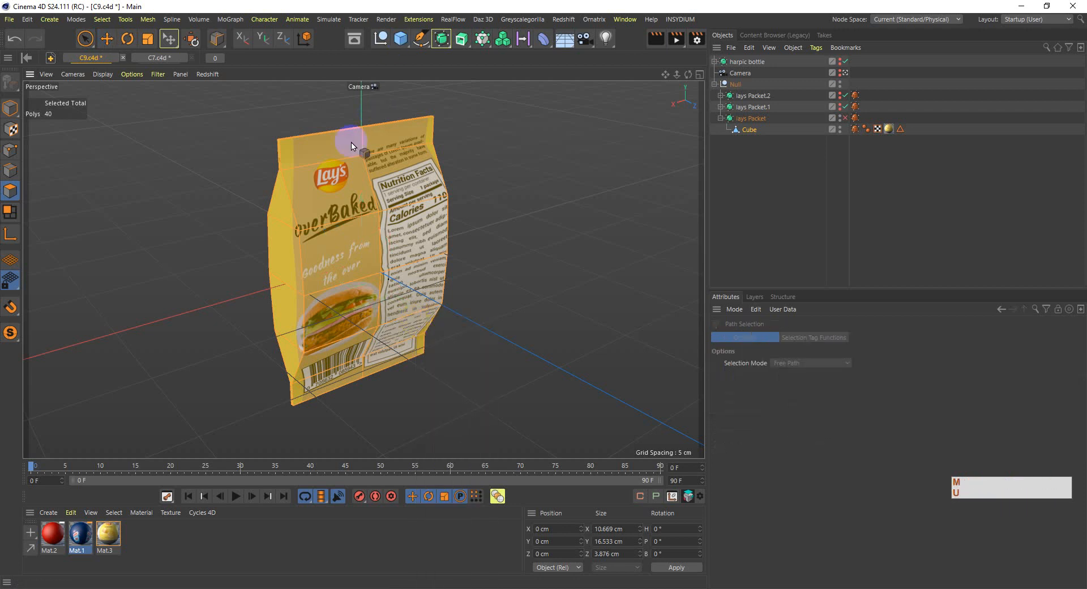
{"action": "left_click", "coordinate": [361, 131]}
{"action": "left_click", "coordinate": [10, 170]}
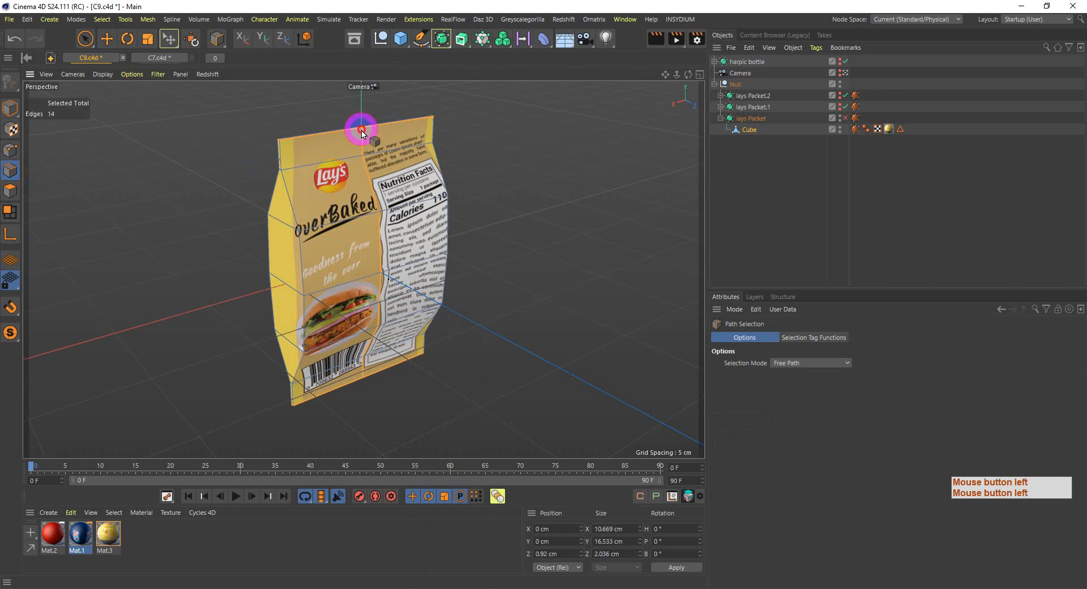
{"action": "left_click", "coordinate": [361, 129]}
{"action": "left_click", "coordinate": [382, 154]}
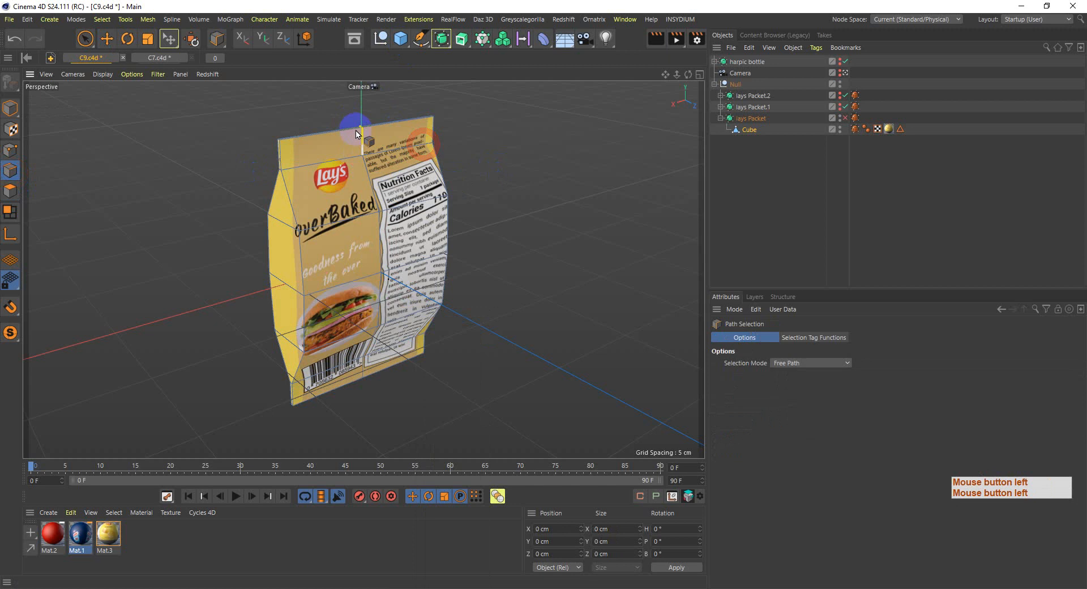
{"action": "left_click", "coordinate": [362, 131]}
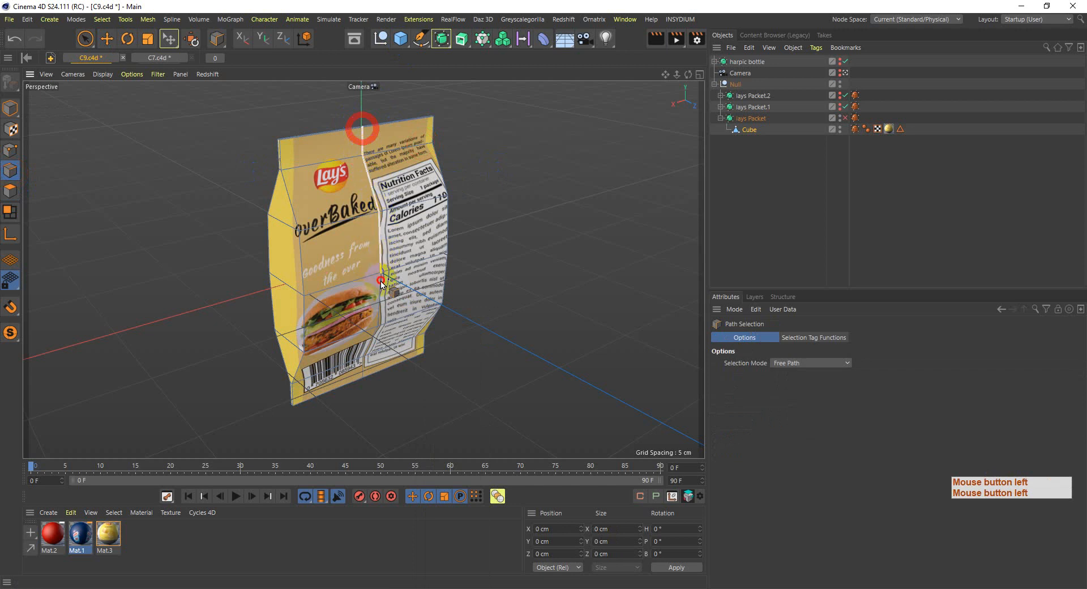
{"action": "left_click", "coordinate": [377, 359]}
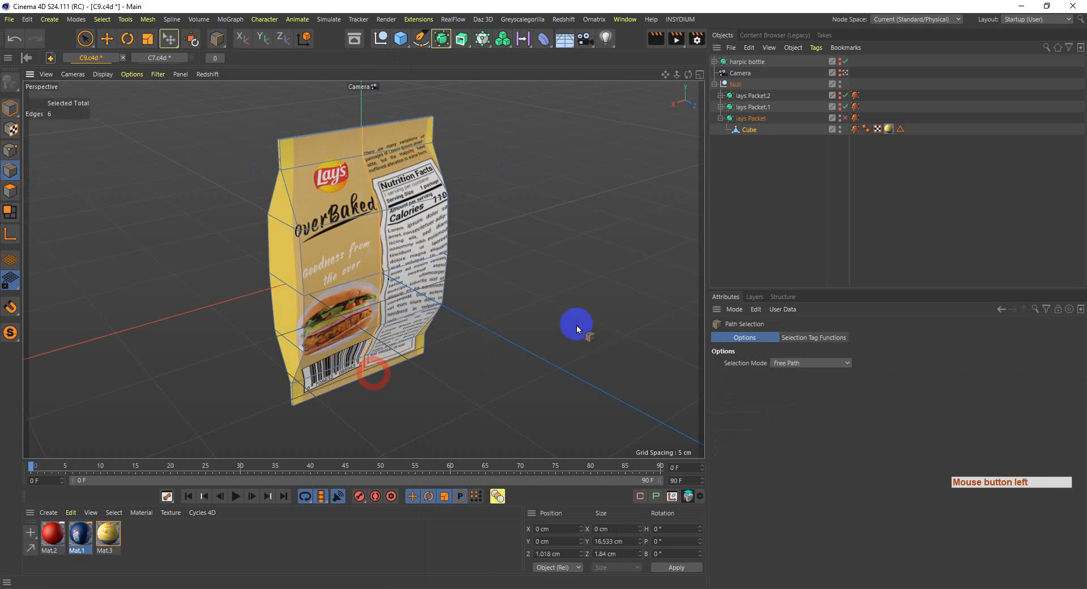
- Extrude the selected seam edges outward from the packet's back by about 1.38 cm along Z
{"action": "left_click", "coordinate": [454, 291], "text": "alt"}
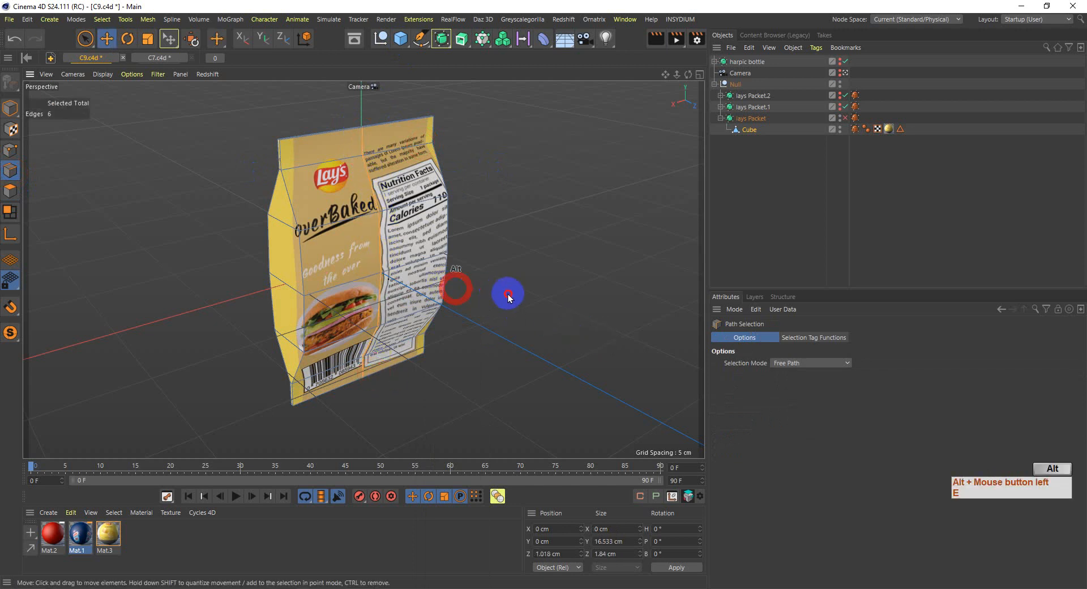
{"action": "key", "text": "e"}
{"action": "left_click_drag", "start_coordinate": [436, 334], "coordinate": [446, 333], "text": "alt"}
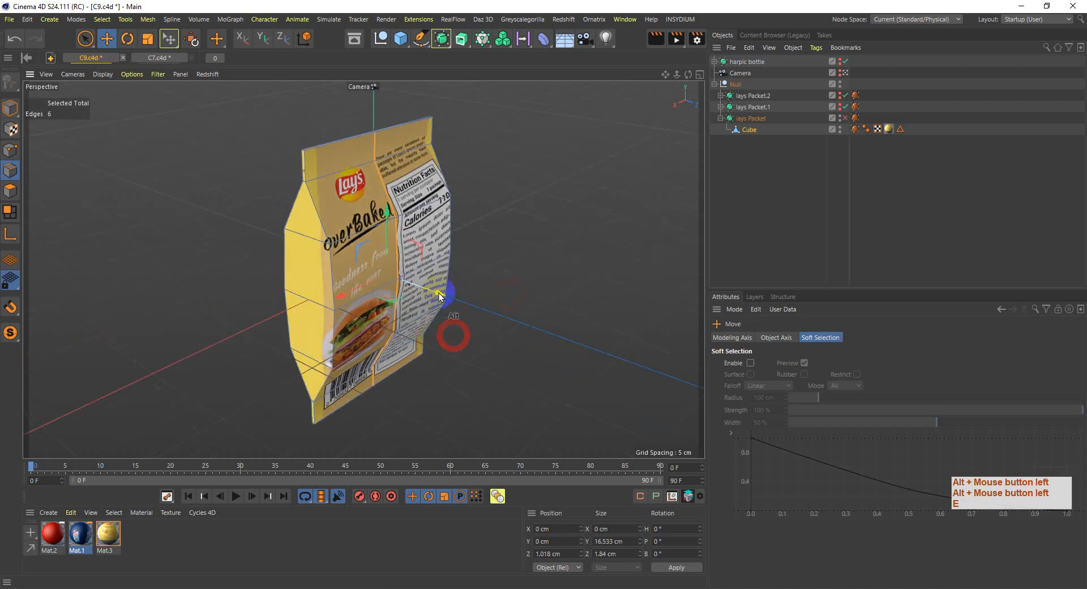
{"action": "left_click", "coordinate": [442, 295], "text": "ctrl"}
{"action": "left_click_drag", "start_coordinate": [441, 294], "coordinate": [495, 307], "text": "ctrl"}
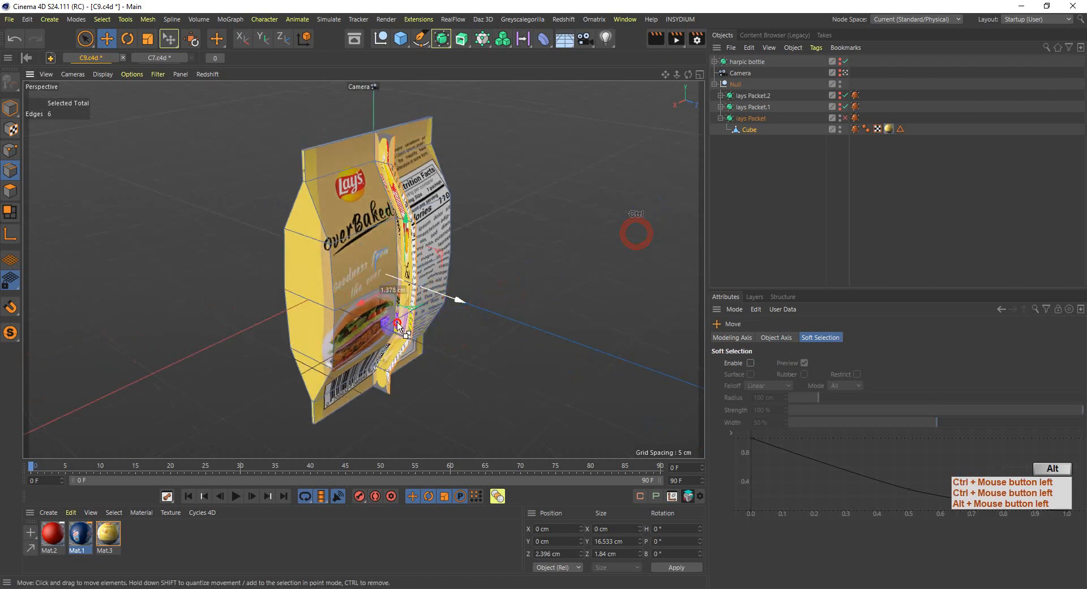
- Fold the extruded seam flap sideways against the packet's back by moving its edges to about X -1.98 cm, Z 1.2 cm
{"action": "left_click_drag", "start_coordinate": [388, 322], "coordinate": [388, 322], "text": "alt"}
{"action": "left_click", "coordinate": [504, 278], "text": "alt"}
{"action": "mouse_move", "coordinate": [453, 338]}
{"action": "left_mouse_down", "text": "alt"}
{"action": "mouse_move", "coordinate": [399, 342]}
{"action": "mouse_move", "coordinate": [469, 328]}
{"action": "mouse_move", "coordinate": [468, 311]}
{"action": "mouse_move", "coordinate": [436, 316]}
{"action": "left_mouse_up", "text": "alt"}
{"action": "left_click_drag", "start_coordinate": [340, 280], "coordinate": [355, 267]}
{"action": "left_click_drag", "start_coordinate": [429, 283], "coordinate": [408, 294], "text": "alt"}
{"action": "scroll", "coordinate": [372, 292], "scroll_direction": "up", "scroll_amount": 3}
{"action": "middle_click_drag", "start_coordinate": [407, 275], "coordinate": [423, 341], "text": "alt"}
{"action": "left_click_drag", "start_coordinate": [408, 338], "coordinate": [324, 339], "text": "alt"}
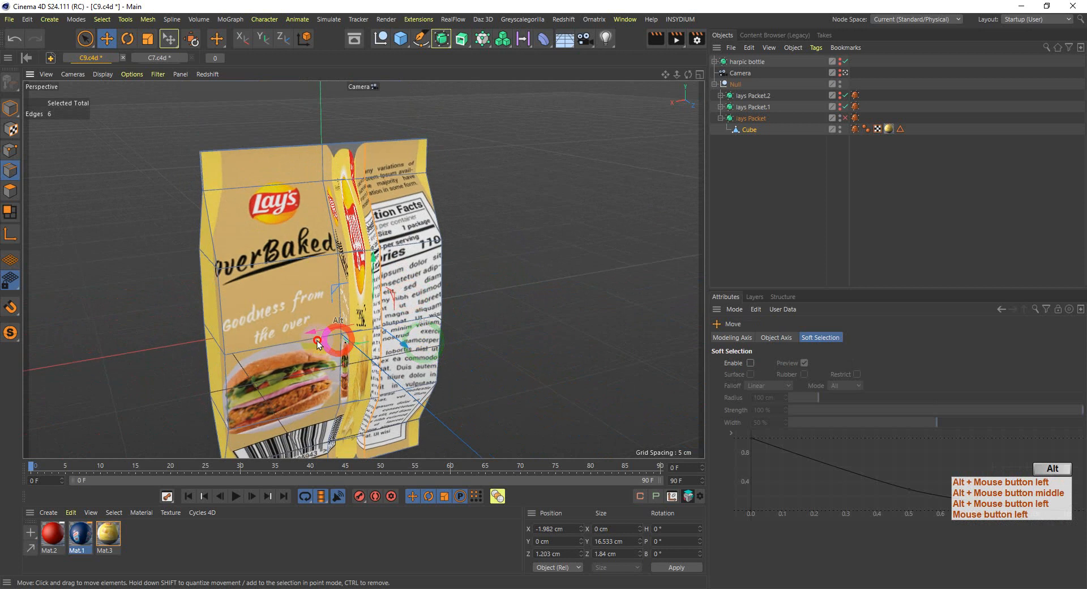
{"action": "left_click_drag", "start_coordinate": [454, 328], "coordinate": [371, 331], "text": "alt"}
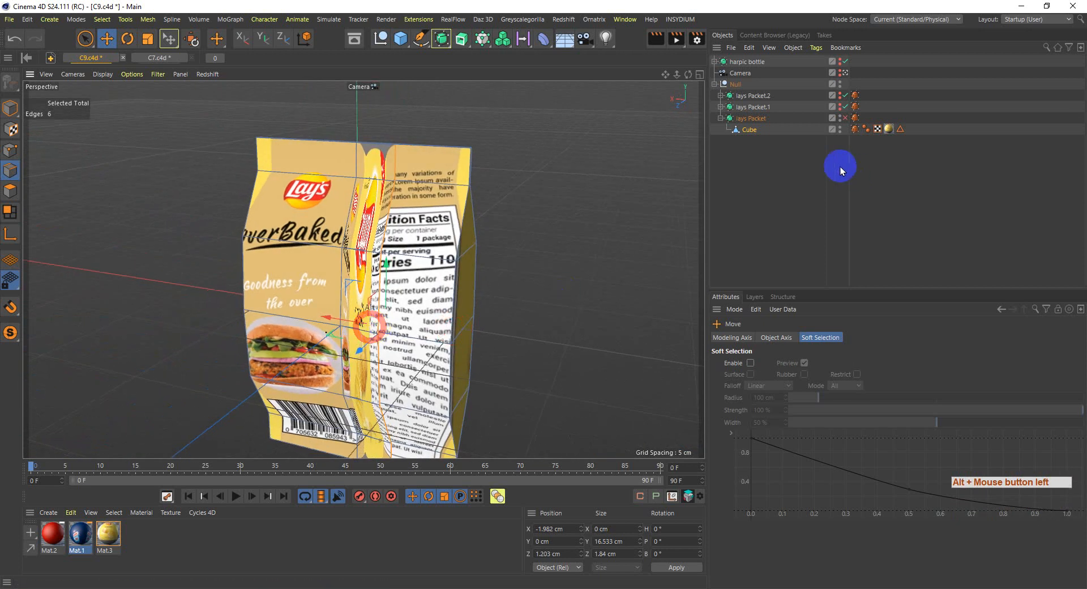
- Select all six polygons of the folded seam flap from top to bottom in polygon mode
{"action": "left_click", "coordinate": [11, 191]}
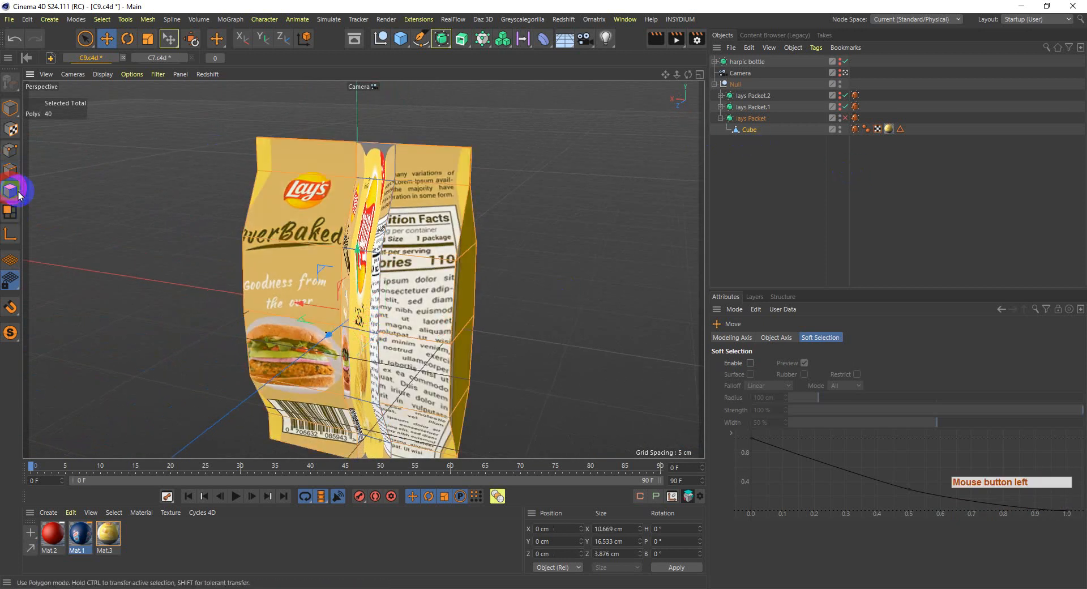
{"action": "left_click", "coordinate": [388, 171]}
{"action": "left_click", "coordinate": [368, 215], "text": "shift"}
{"action": "left_click", "coordinate": [369, 298], "text": "shift"}
{"action": "scroll", "coordinate": [362, 318], "scroll_direction": "down", "scroll_amount": 2}
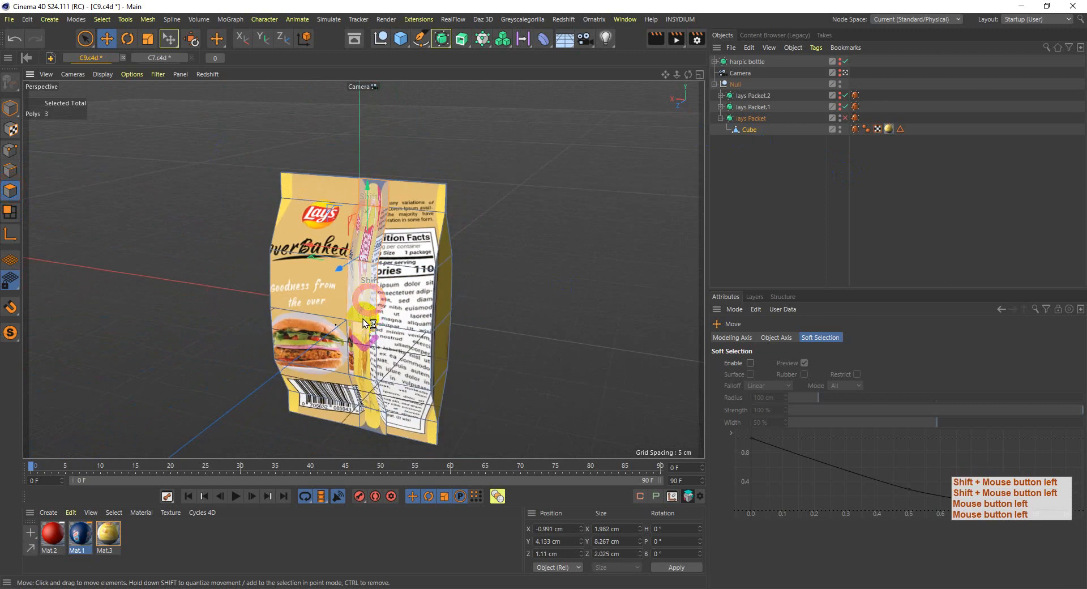
{"action": "left_click", "coordinate": [360, 339], "text": "shift"}
{"action": "left_click", "coordinate": [368, 390], "text": "shift"}
{"action": "left_click", "coordinate": [372, 425], "text": "shift"}
- Store the selected flap polygons as a selection tag on the Cube
{"action": "right_click", "coordinate": [577, 252]}
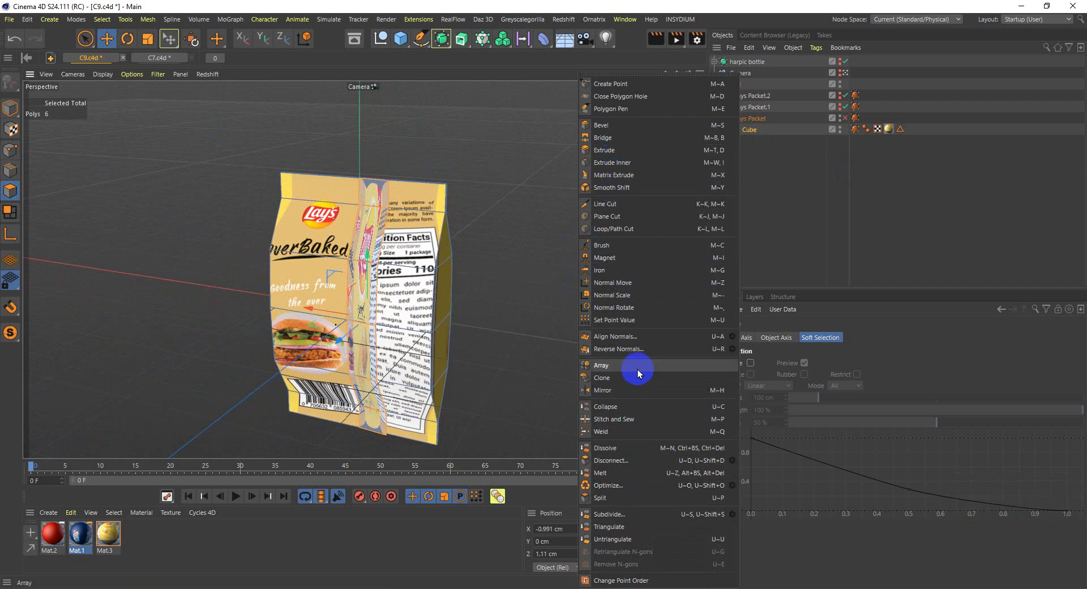
{"action": "left_click", "coordinate": [794, 185]}
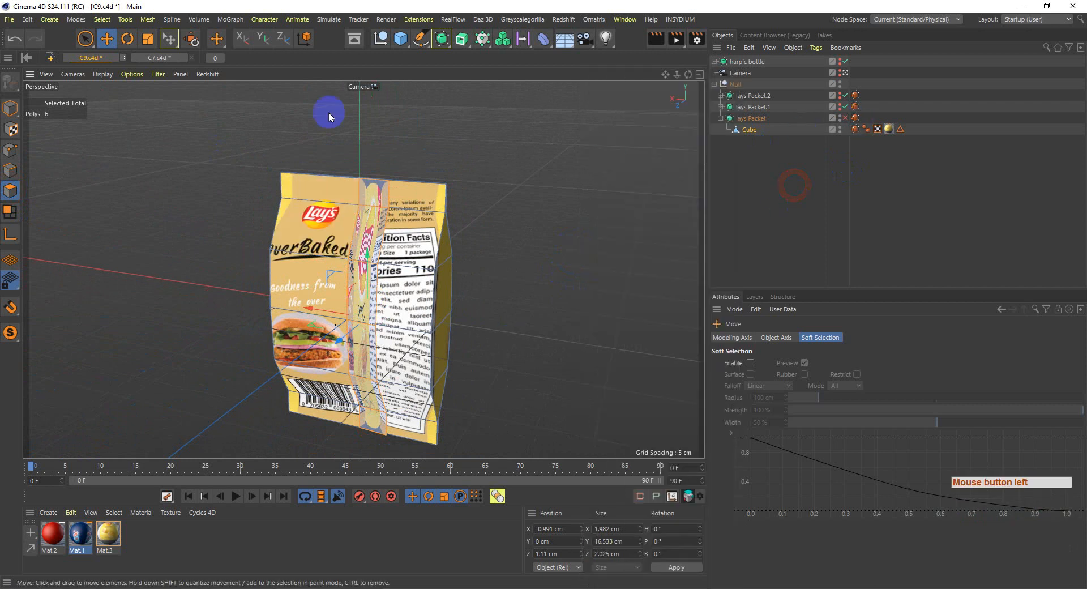
{"action": "left_click", "coordinate": [98, 22]}
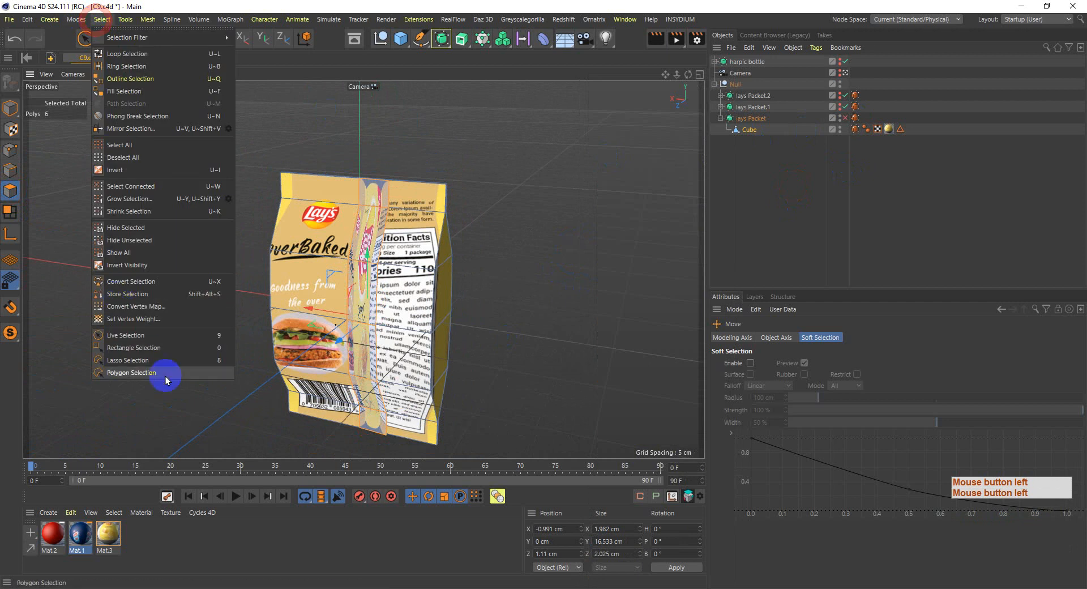
{"action": "left_click", "coordinate": [151, 295]}
- Create a new default material, apply it to the Cube and restrict it to the stored flap polygon selection
{"action": "double_click", "coordinate": [246, 564]}
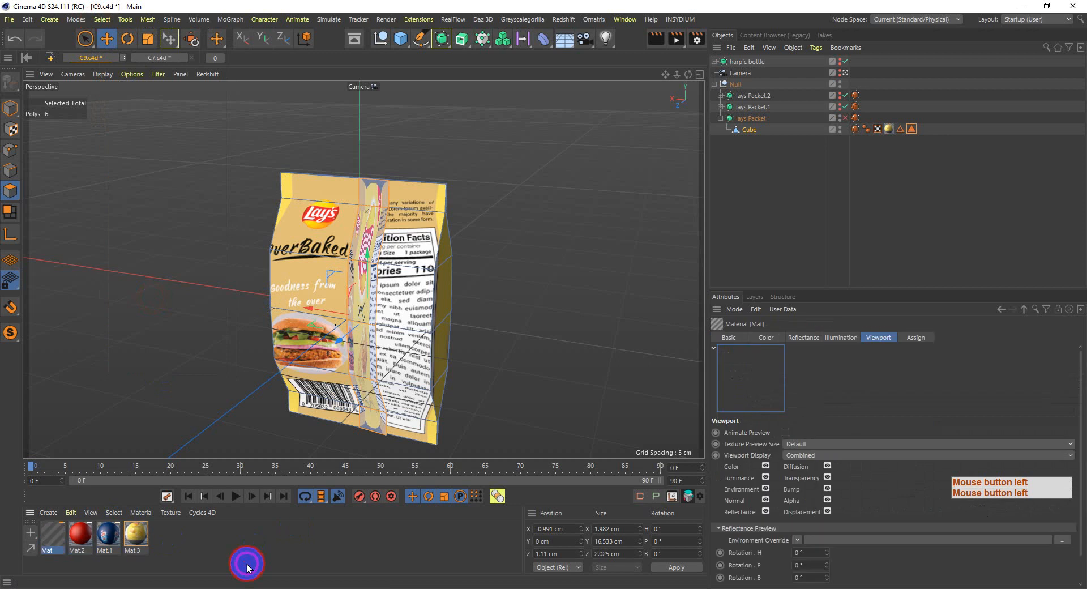
{"action": "left_click", "coordinate": [53, 532]}
{"action": "left_click_drag", "start_coordinate": [157, 495], "coordinate": [750, 129]}
{"action": "left_click", "coordinate": [923, 127]}
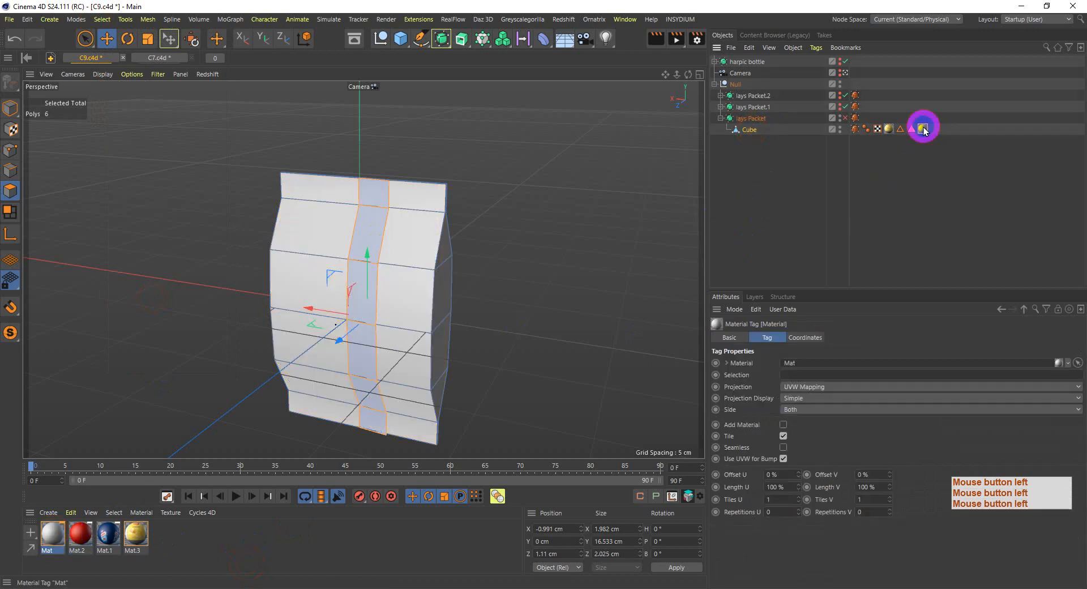
{"action": "left_click_drag", "start_coordinate": [911, 128], "coordinate": [827, 373]}
{"action": "left_click", "coordinate": [754, 187]}
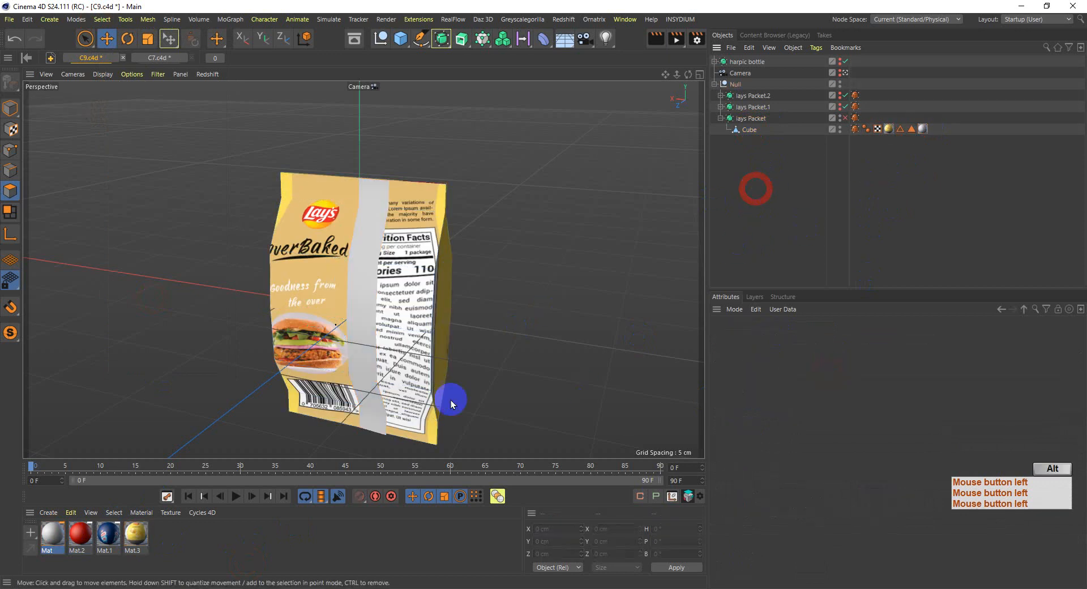
- Turn the subdivision surface of lays Packet back on and check the packet from the back, side and front
{"action": "left_click_drag", "start_coordinate": [432, 386], "coordinate": [387, 380], "text": "alt"}
{"action": "middle_click_drag", "start_coordinate": [380, 377], "coordinate": [389, 337], "text": "alt"}
{"action": "left_click_drag", "start_coordinate": [344, 350], "coordinate": [480, 353], "text": "alt"}
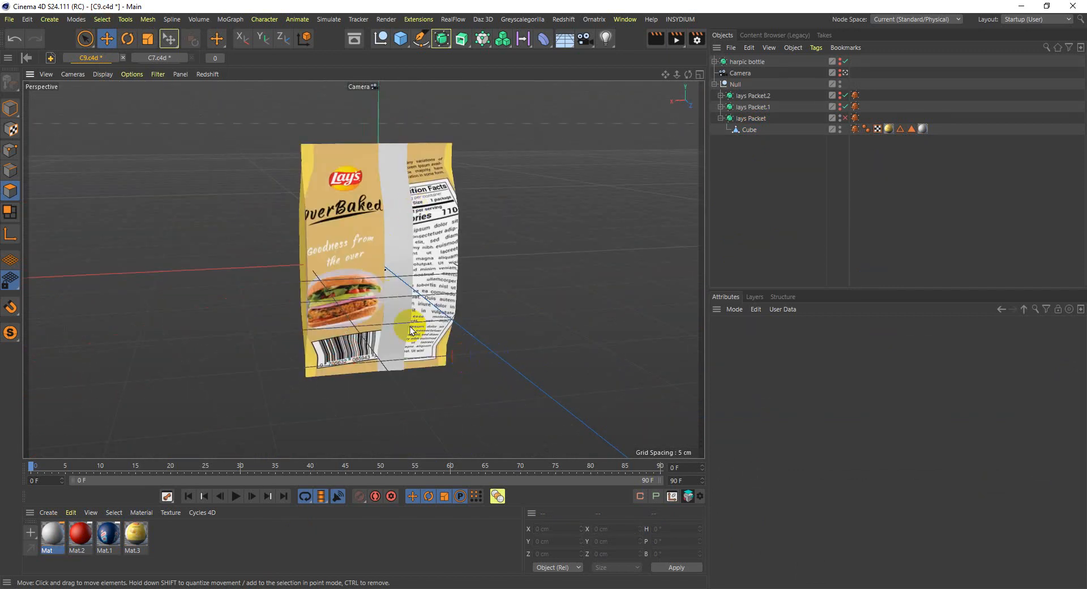
{"action": "left_click_drag", "start_coordinate": [464, 348], "coordinate": [635, 292], "text": "alt"}
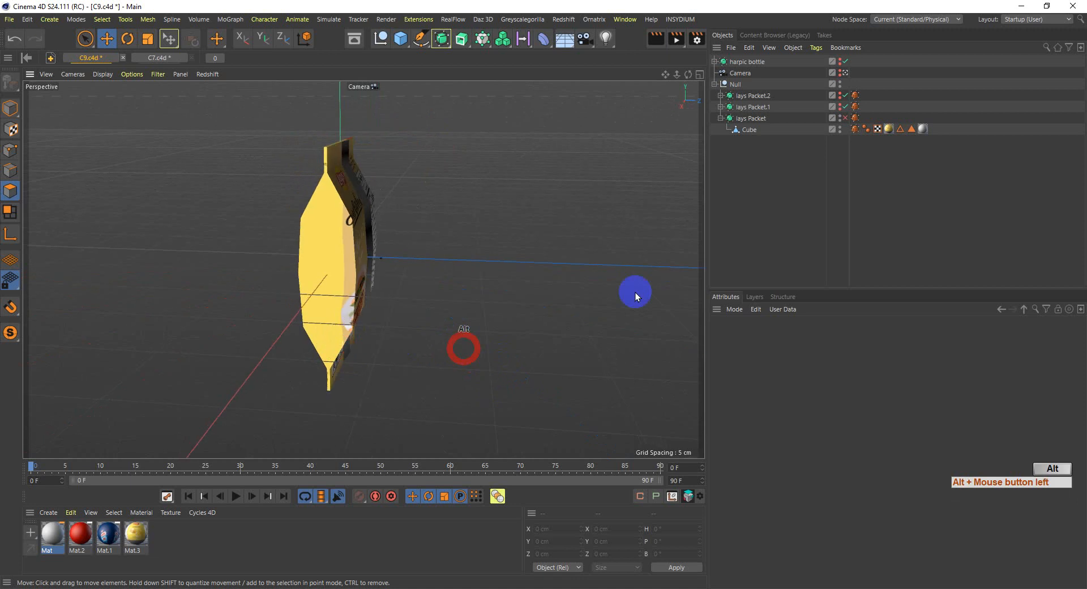
{"action": "left_click", "coordinate": [845, 117]}
{"action": "left_click_drag", "start_coordinate": [454, 292], "coordinate": [627, 289], "text": "alt"}
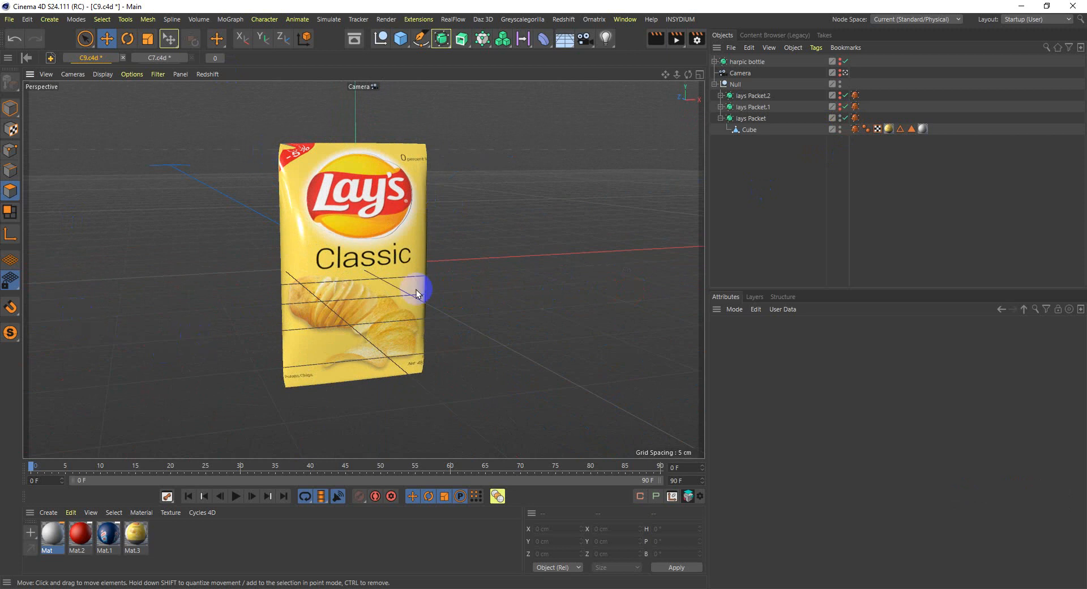
{"action": "left_click_drag", "start_coordinate": [529, 361], "coordinate": [472, 364], "text": "alt"}
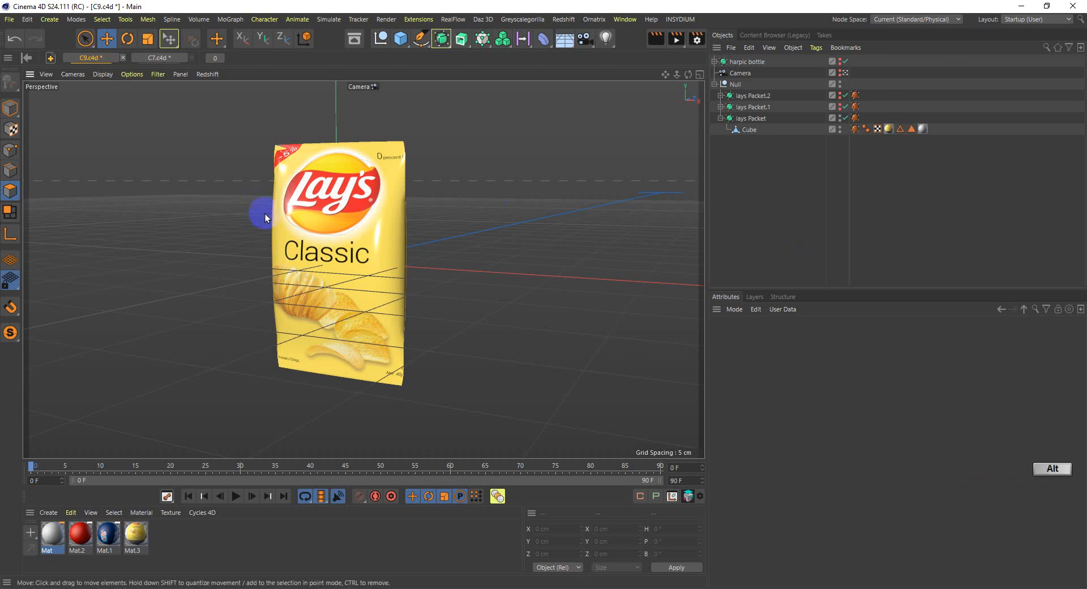
{"action": "middle_click_drag", "start_coordinate": [264, 213], "coordinate": [355, 283], "text": "alt"}
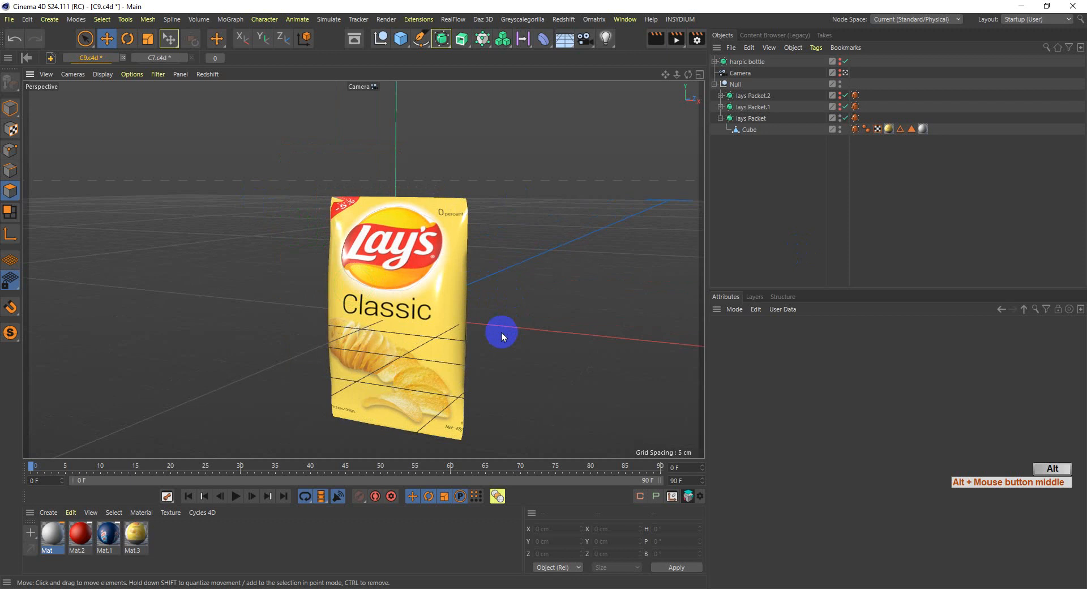
{"action": "middle_click_drag", "start_coordinate": [500, 331], "coordinate": [490, 299], "text": "alt"}
{"action": "left_click", "coordinate": [827, 208]}
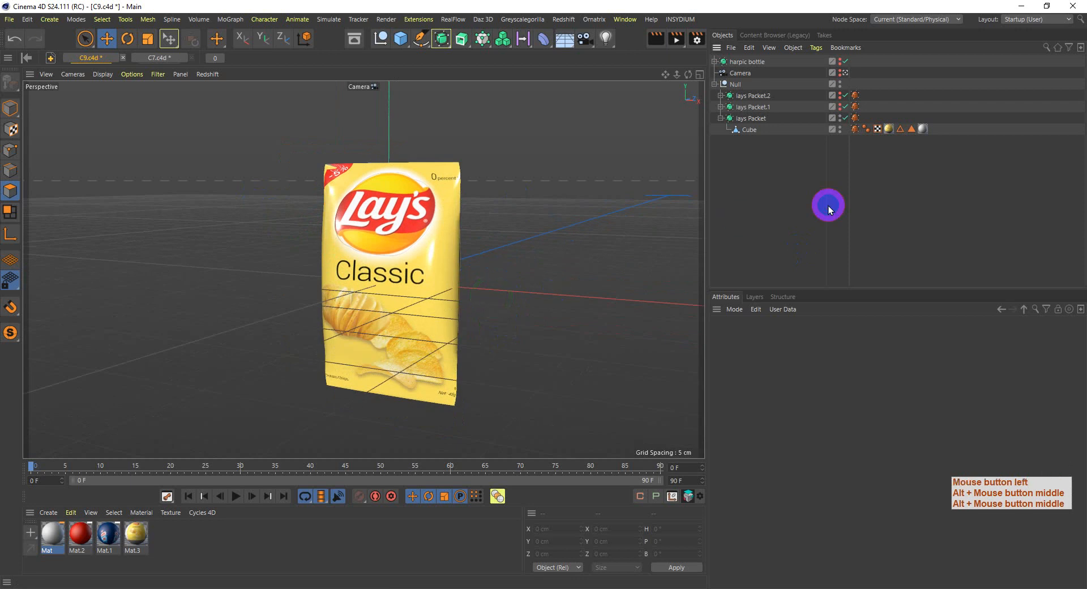
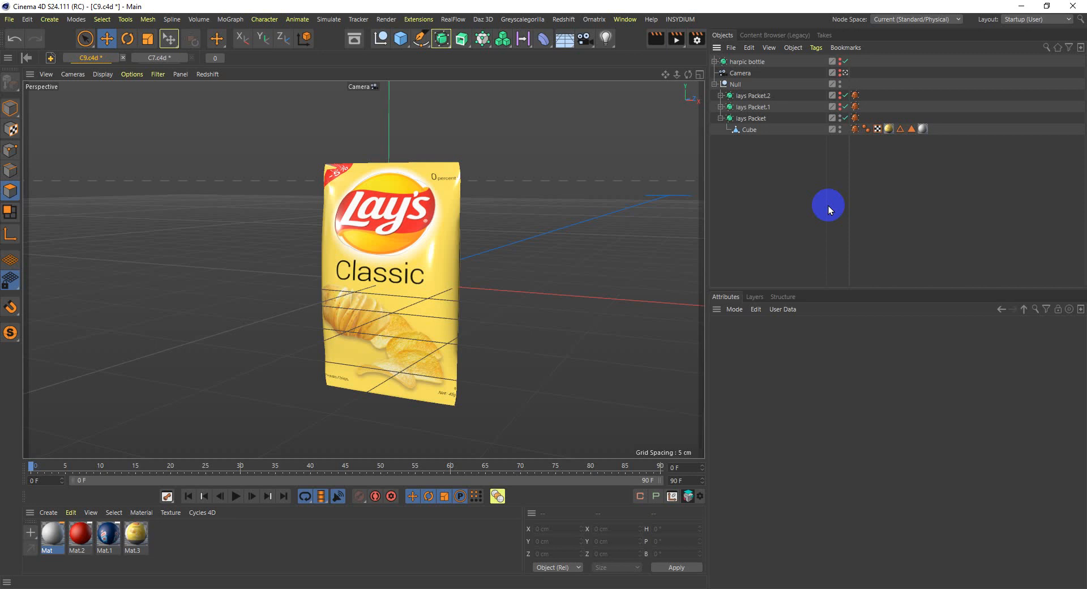
- Turn off the subdivision surface of lays Packet and try five evenly spaced loop cuts across the Cube's top strip
{"action": "left_click", "coordinate": [745, 130]}
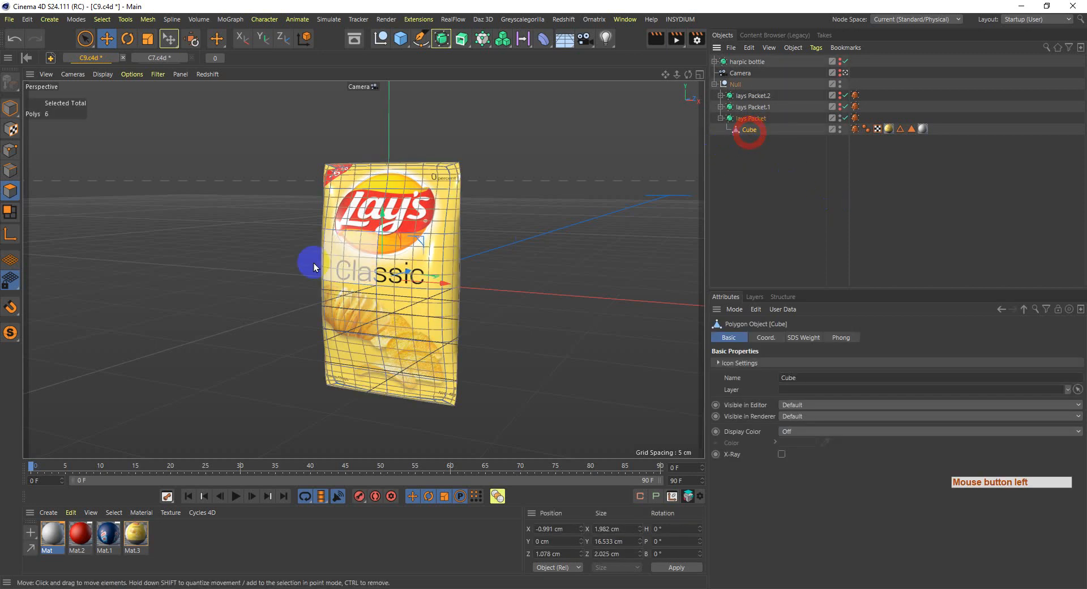
{"action": "left_click_drag", "start_coordinate": [307, 262], "coordinate": [494, 172]}
{"action": "left_click", "coordinate": [845, 118]}
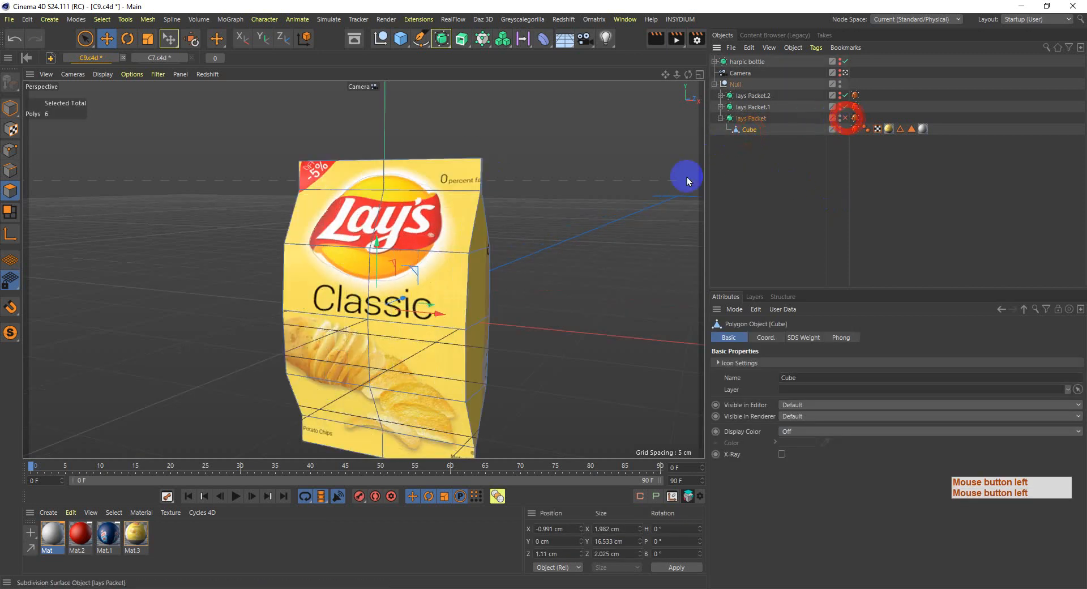
{"action": "scroll", "coordinate": [479, 185], "scroll_direction": "up", "scroll_amount": 5}
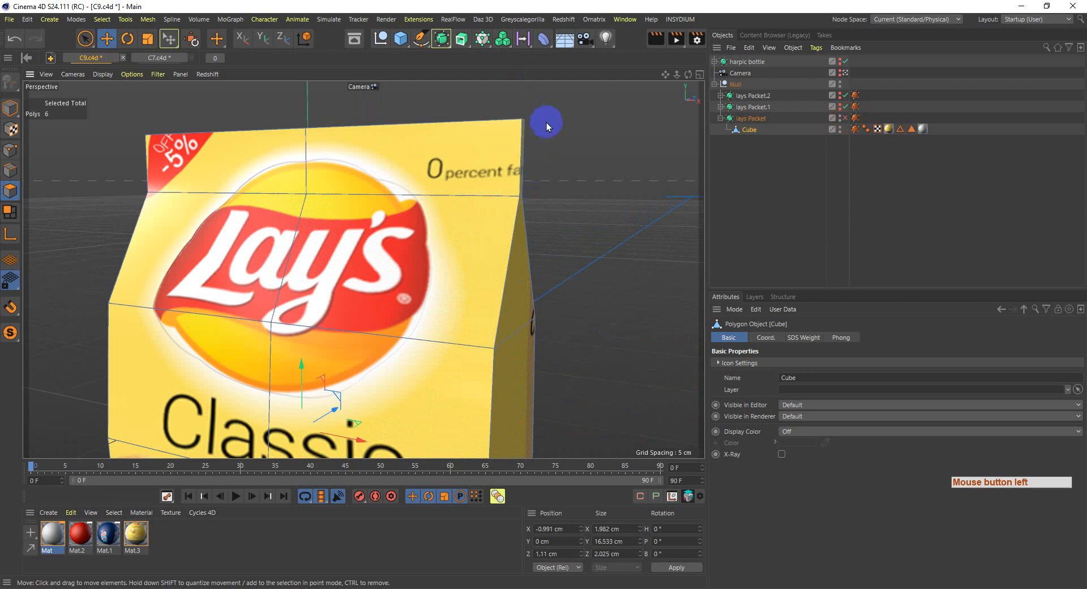
{"action": "key", "text": "k"}
{"action": "key", "text": "l"}
{"action": "left_click", "coordinate": [519, 141]}
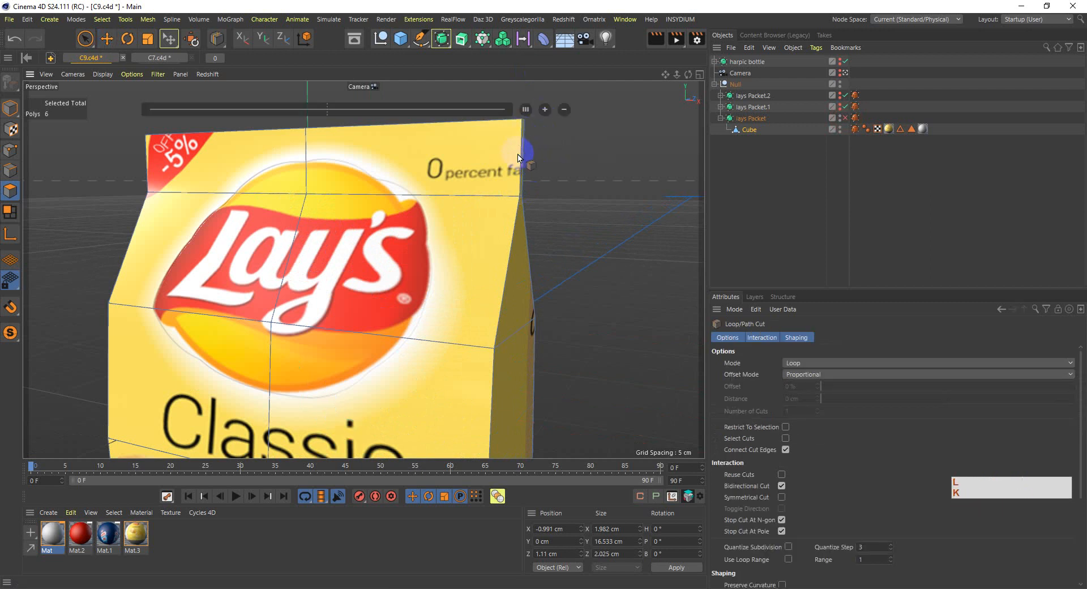
{"action": "left_click", "coordinate": [545, 109]}
{"action": "left_click", "coordinate": [544, 109]}
{"action": "left_click", "coordinate": [545, 109]}
{"action": "left_click", "coordinate": [544, 109]}
{"action": "left_click_drag", "start_coordinate": [566, 213], "coordinate": [532, 185], "text": "alt"}
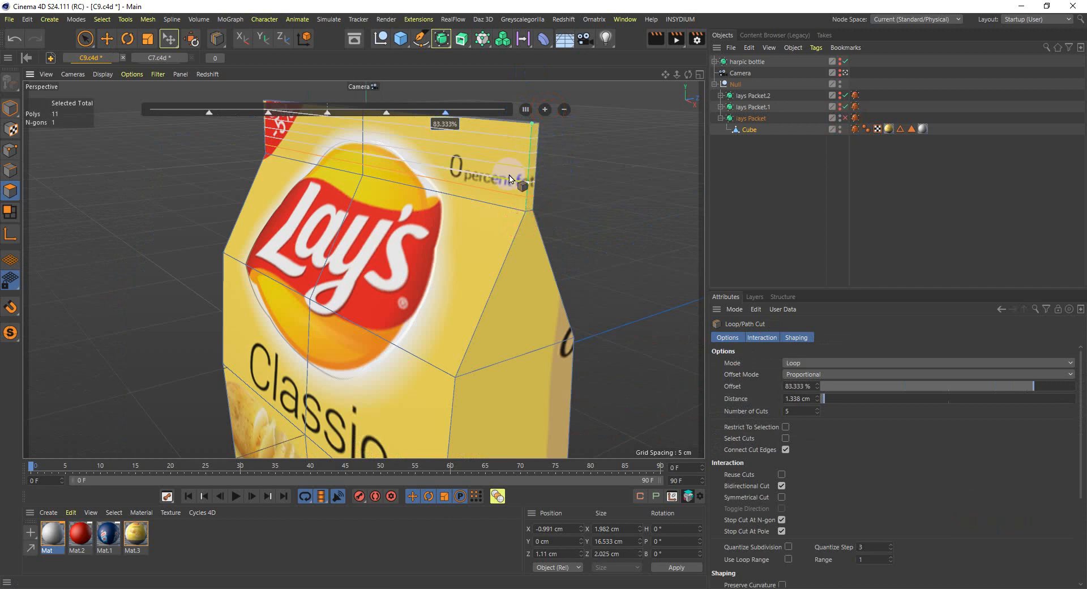
{"action": "key", "text": "ctrl+z"}
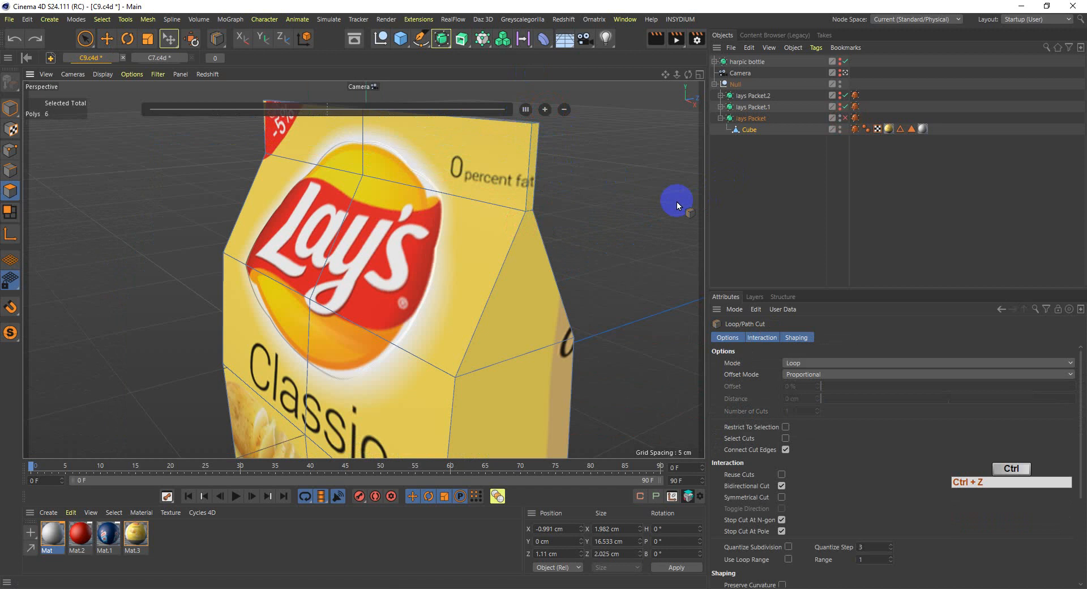
- Switch to the Live Selection tool in model mode and turn the subdivision surface of lays Packet back on
{"action": "left_click_drag", "start_coordinate": [652, 202], "coordinate": [344, 239], "text": "alt"}
{"action": "scroll", "coordinate": [343, 239], "scroll_direction": "down", "scroll_amount": 3}
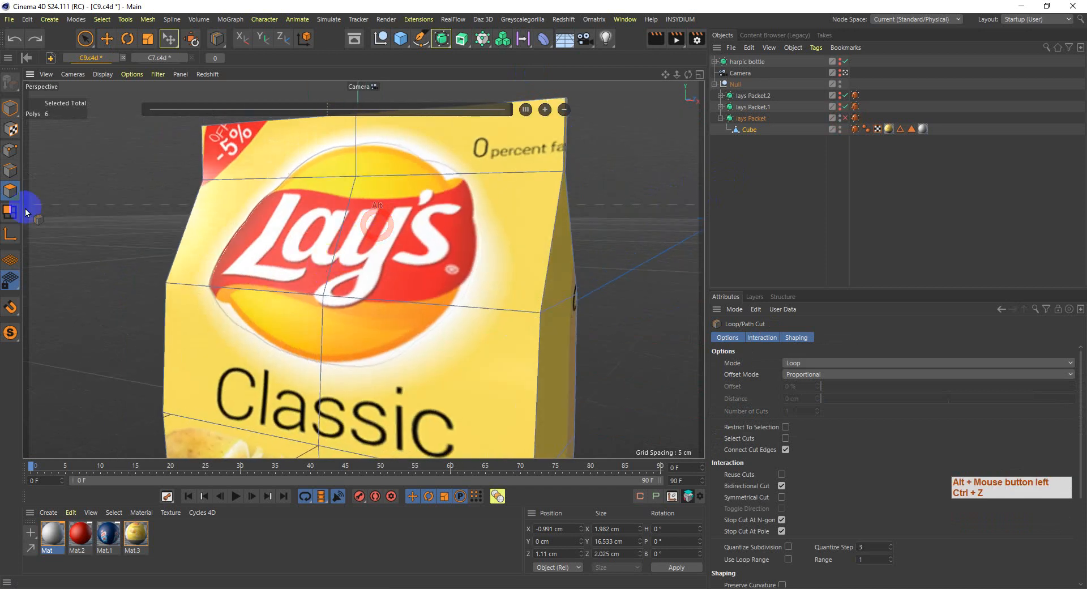
{"action": "left_click", "coordinate": [82, 39]}
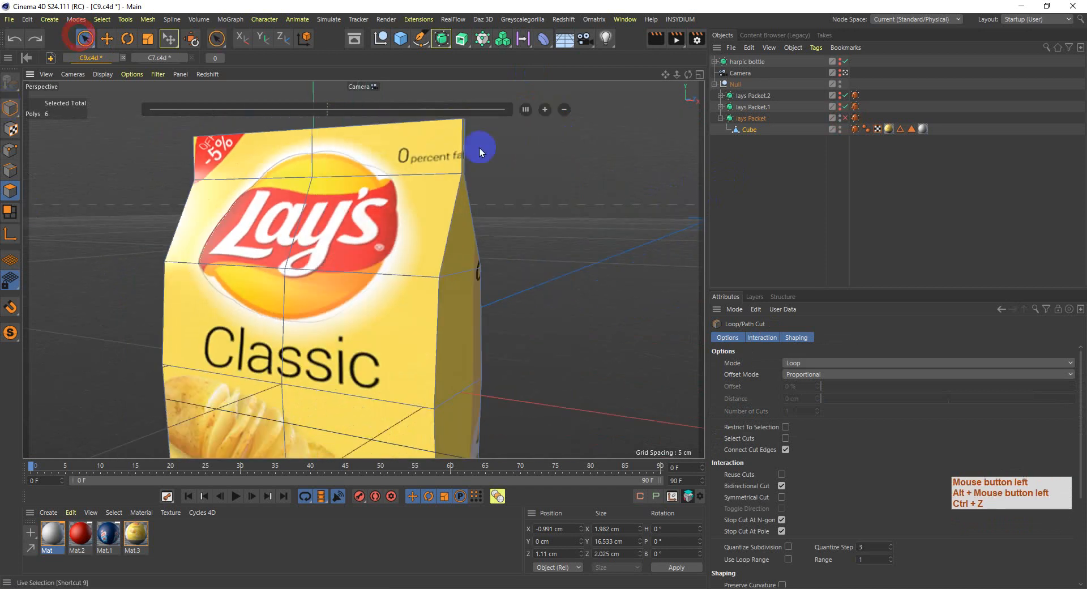
{"action": "left_click", "coordinate": [765, 192]}
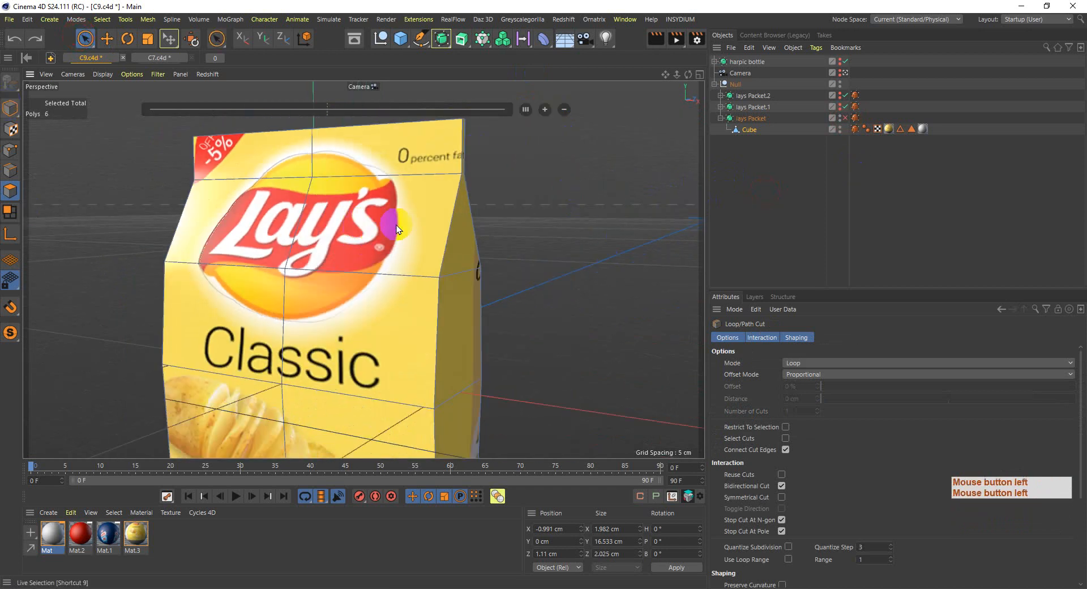
{"action": "left_click", "coordinate": [11, 108]}
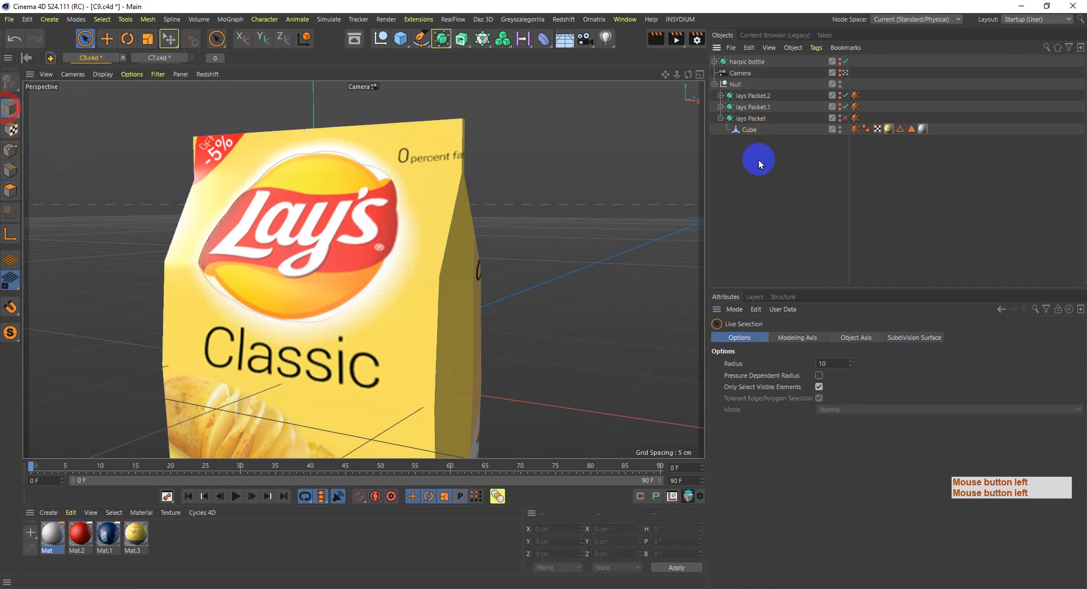
{"action": "scroll", "coordinate": [349, 182], "scroll_direction": "down", "scroll_amount": 2}
{"action": "left_click_drag", "start_coordinate": [378, 245], "coordinate": [425, 267], "text": "alt"}
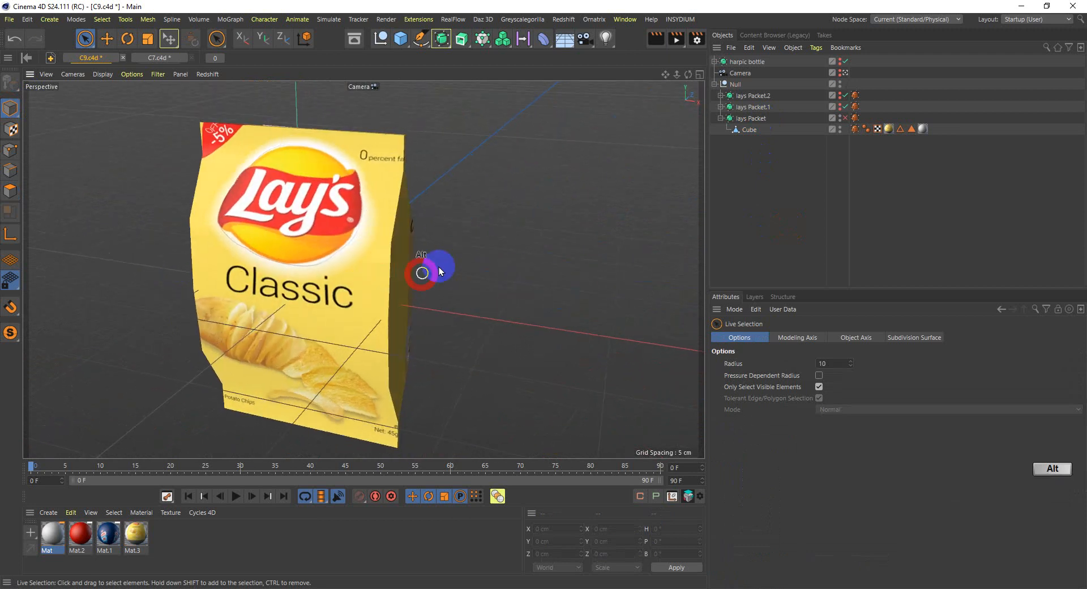
{"action": "left_click", "coordinate": [844, 117]}
{"action": "left_click", "coordinate": [840, 116]}
{"action": "left_click", "coordinate": [840, 116]}
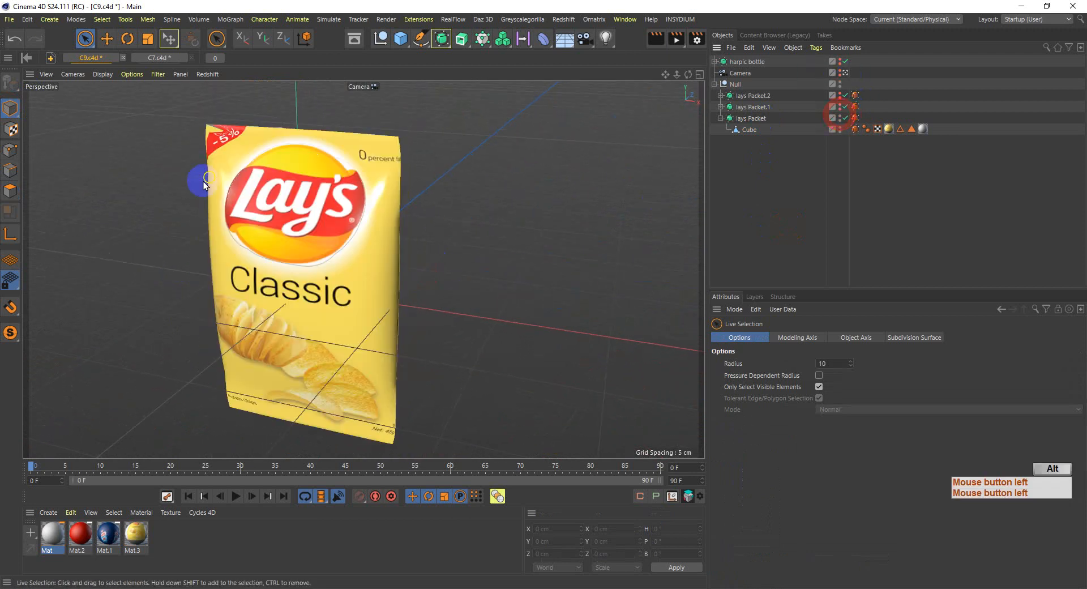
- Examine the smoothed packet's top edge, corners and sides up close and from several angles
{"action": "left_click_drag", "start_coordinate": [205, 184], "coordinate": [260, 154], "text": "alt"}
{"action": "middle_click_drag", "start_coordinate": [261, 154], "coordinate": [308, 138], "text": "alt"}
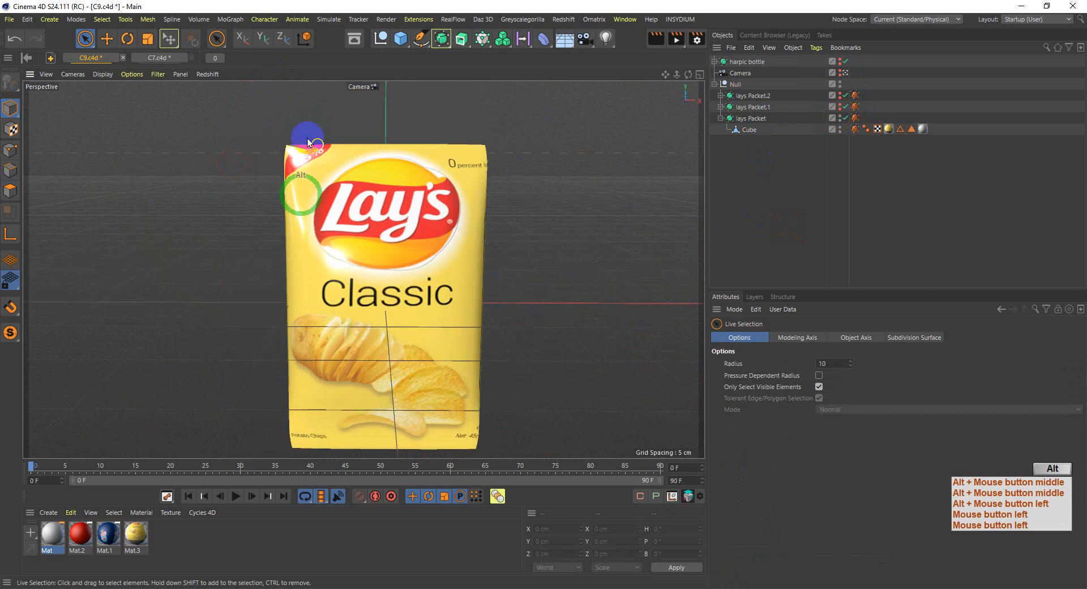
{"action": "left_click_drag", "start_coordinate": [457, 204], "coordinate": [419, 212], "text": "alt"}
{"action": "left_click_drag", "start_coordinate": [494, 217], "coordinate": [365, 220], "text": "alt"}
{"action": "scroll", "coordinate": [409, 195], "scroll_direction": "up", "scroll_amount": 3}
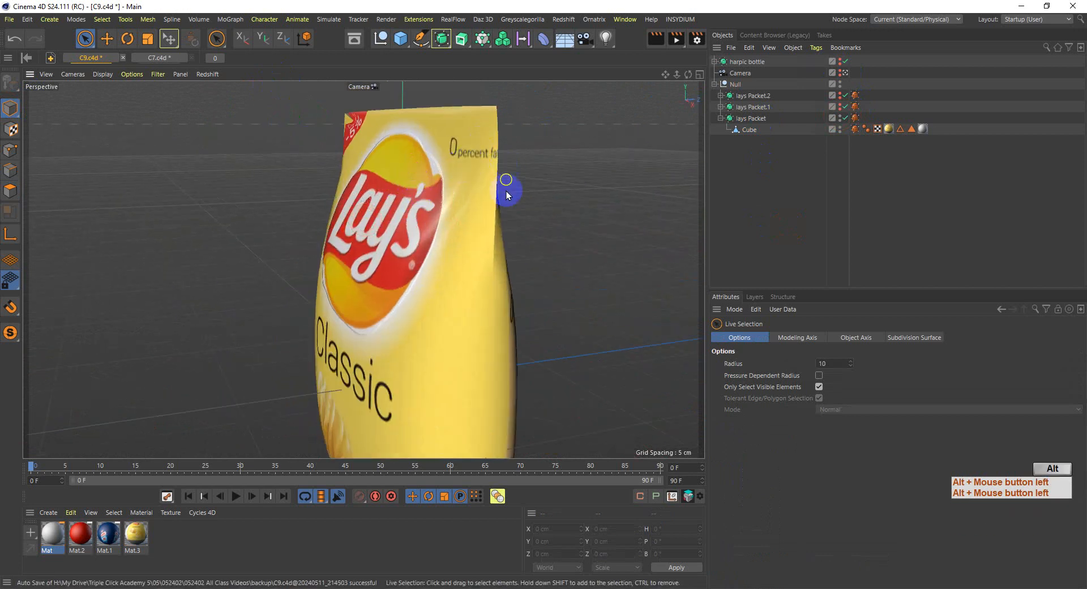
{"action": "left_click_drag", "start_coordinate": [506, 193], "coordinate": [120, 127], "text": "alt"}
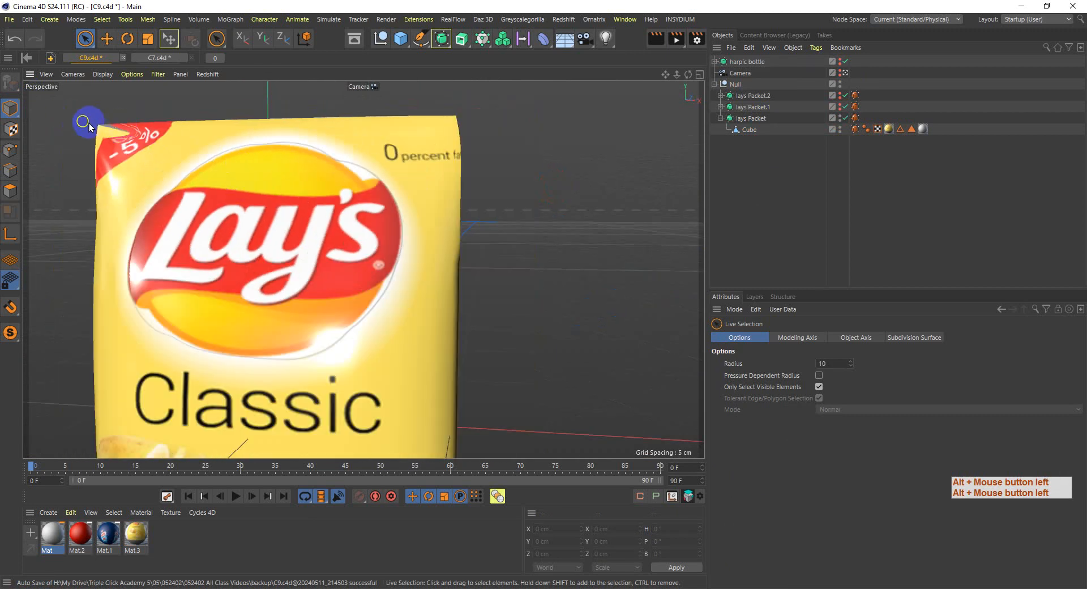
{"action": "scroll", "coordinate": [260, 126], "scroll_direction": "down", "scroll_amount": 5}
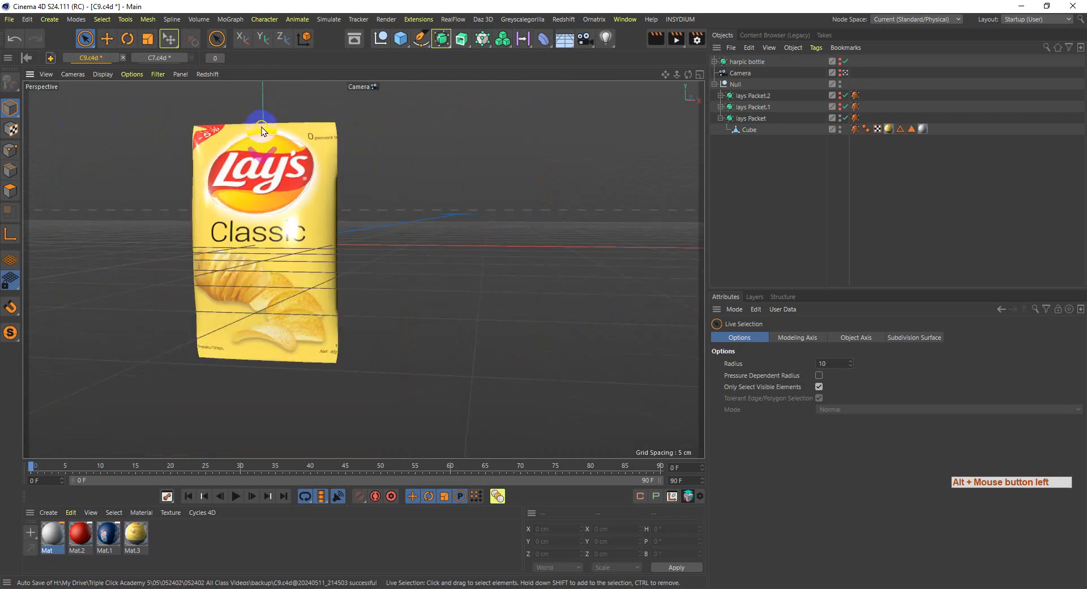
{"action": "middle_click_drag", "start_coordinate": [265, 159], "coordinate": [335, 175], "text": "alt"}
{"action": "left_click_drag", "start_coordinate": [340, 242], "coordinate": [399, 220], "text": "alt"}
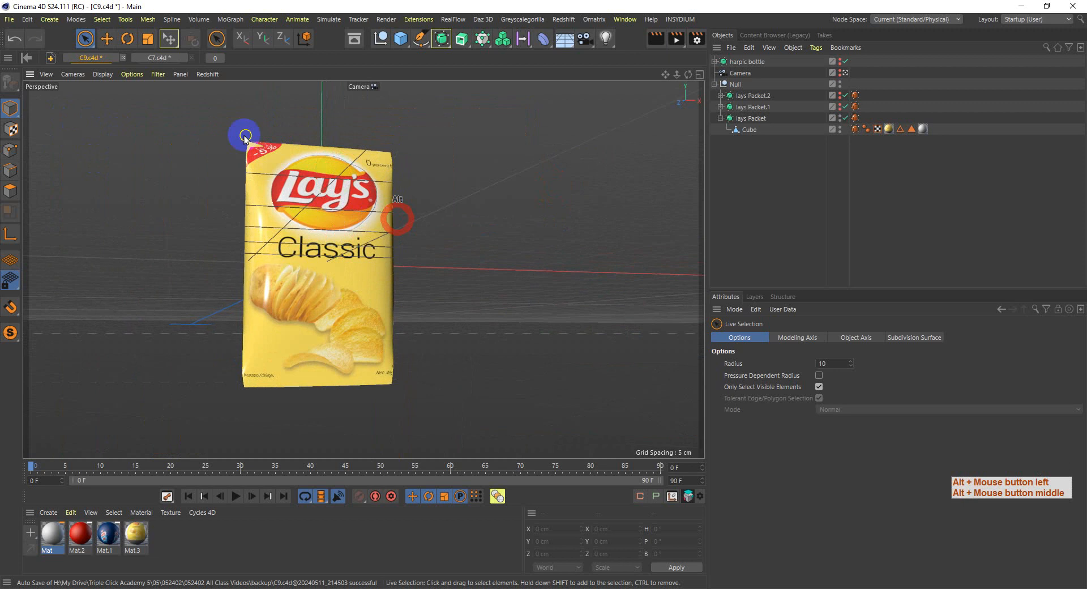
{"action": "scroll", "coordinate": [290, 164], "scroll_direction": "up", "scroll_amount": 6}
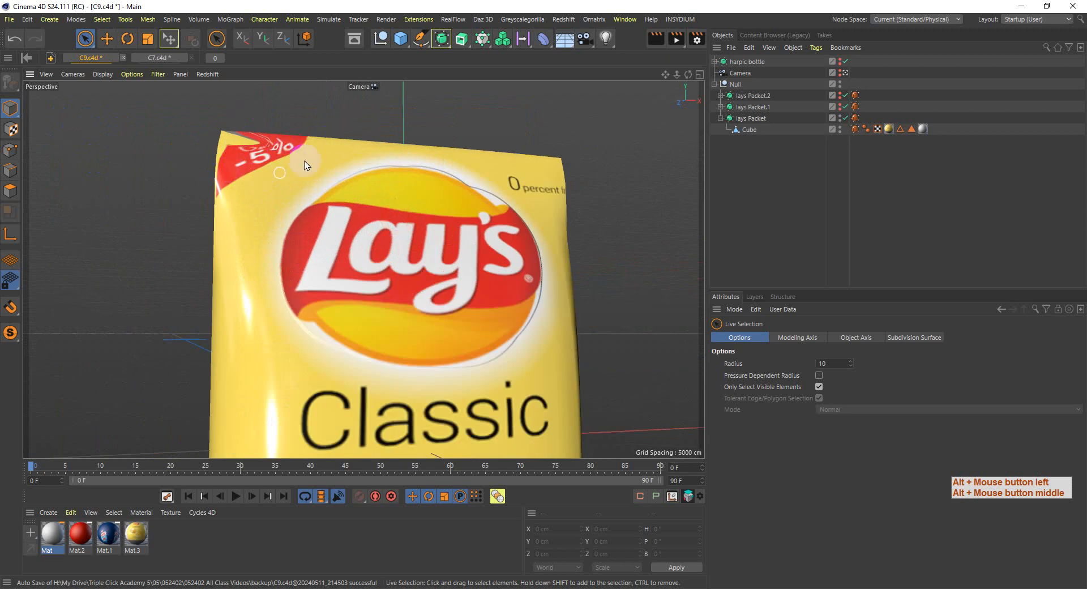
{"action": "scroll", "coordinate": [378, 155], "scroll_direction": "down", "scroll_amount": 6}
{"action": "scroll", "coordinate": [385, 163], "scroll_direction": "down", "scroll_amount": 3}
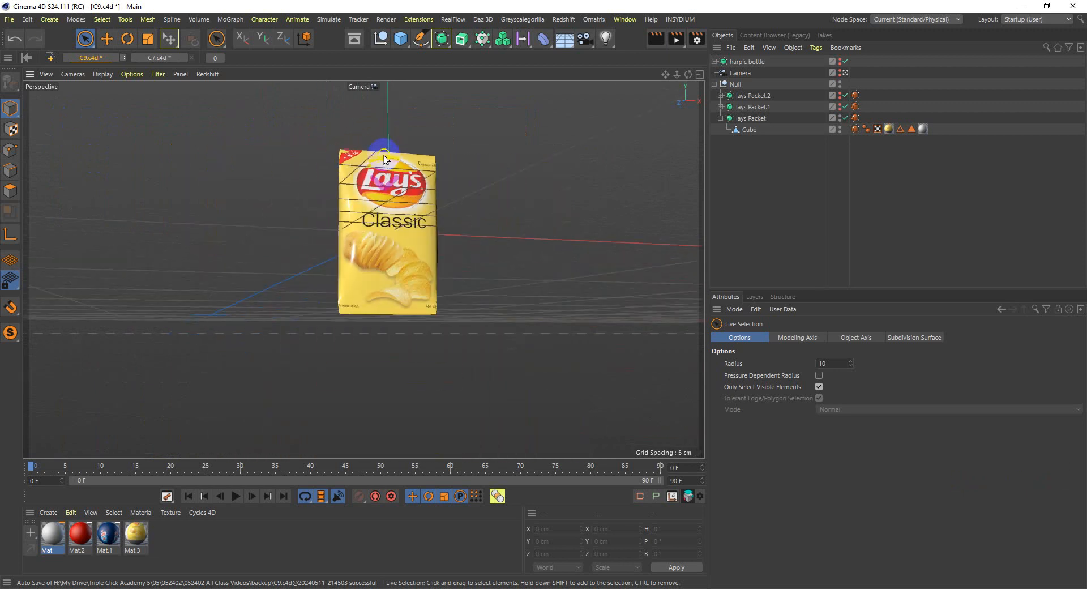
{"action": "left_click_drag", "start_coordinate": [348, 197], "coordinate": [338, 156], "text": "alt"}
{"action": "scroll", "coordinate": [338, 156], "scroll_direction": "up", "scroll_amount": 3}
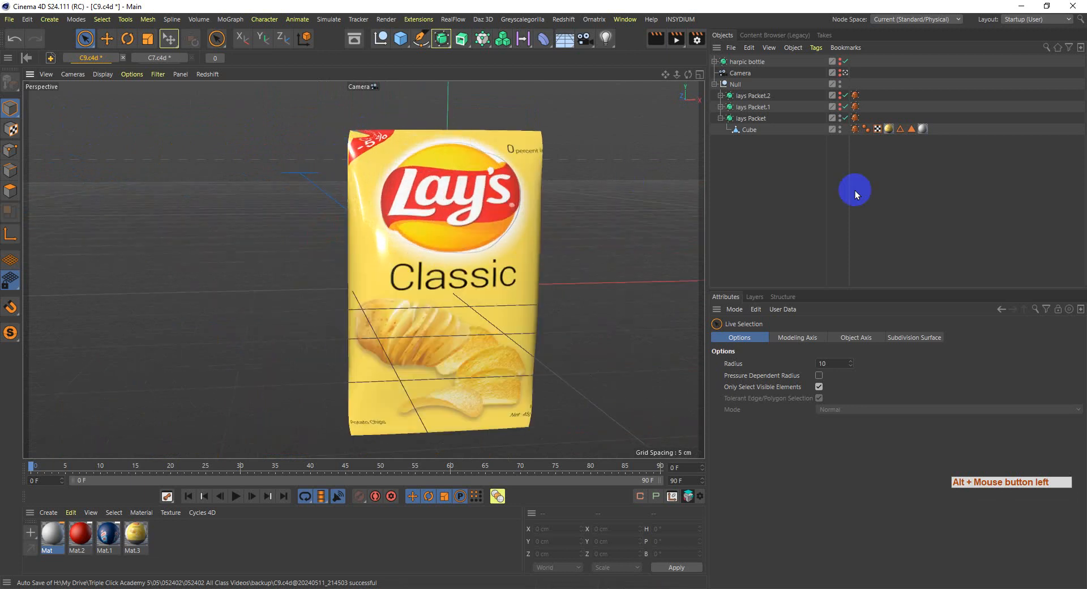
- Save the C9.c4d scene
{"action": "left_click", "coordinate": [741, 189]}
{"action": "key", "text": "ctrl+s"}
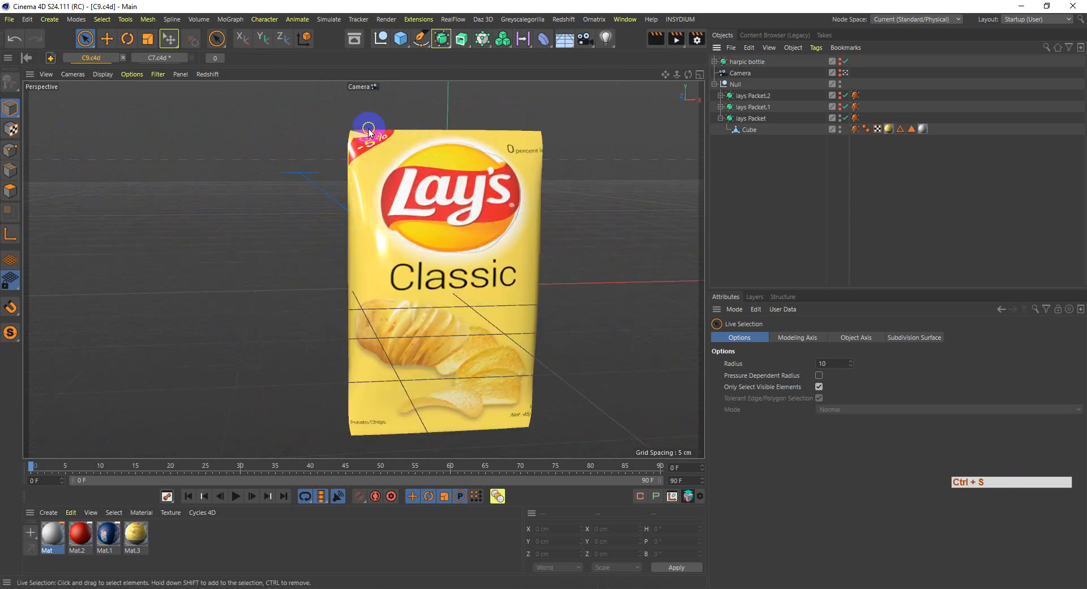
- Inspect the packet's -5% corner, then compare its overall shape from the side and front
{"action": "scroll", "coordinate": [351, 145], "scroll_direction": "up", "scroll_amount": 2}
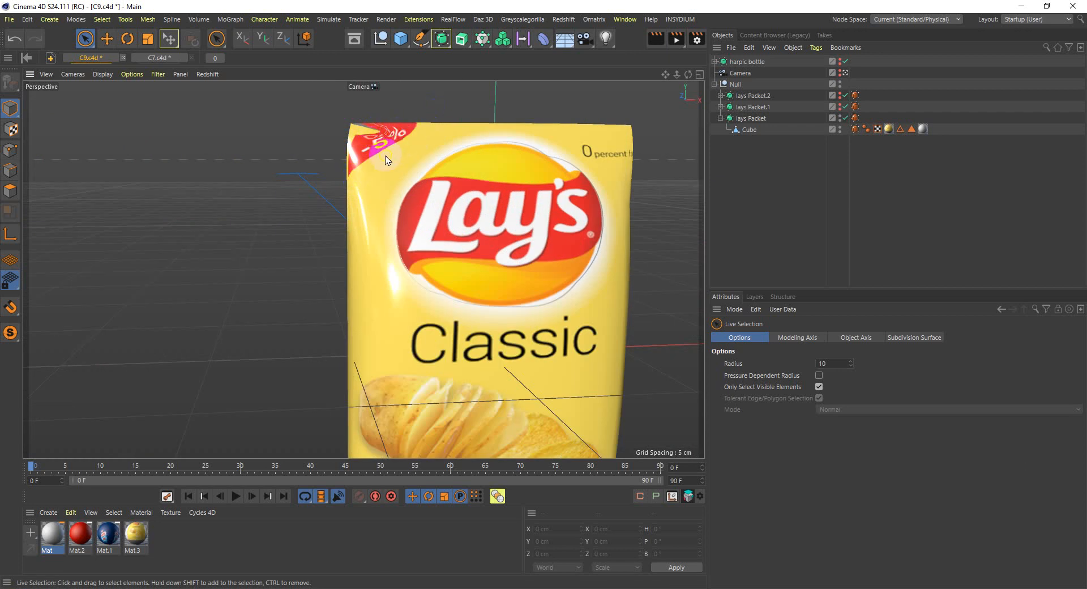
{"action": "right_click_drag", "start_coordinate": [385, 156], "coordinate": [308, 133], "text": "alt"}
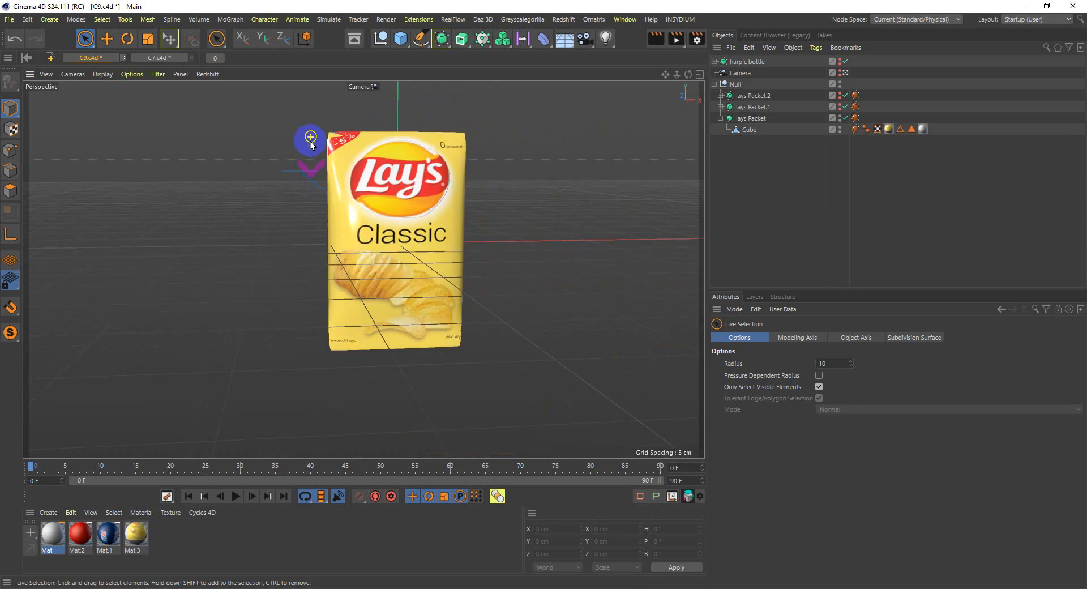
{"action": "left_click_drag", "start_coordinate": [435, 222], "coordinate": [338, 246], "text": "alt"}
{"action": "middle_click_drag", "start_coordinate": [393, 233], "coordinate": [292, 247], "text": "alt"}
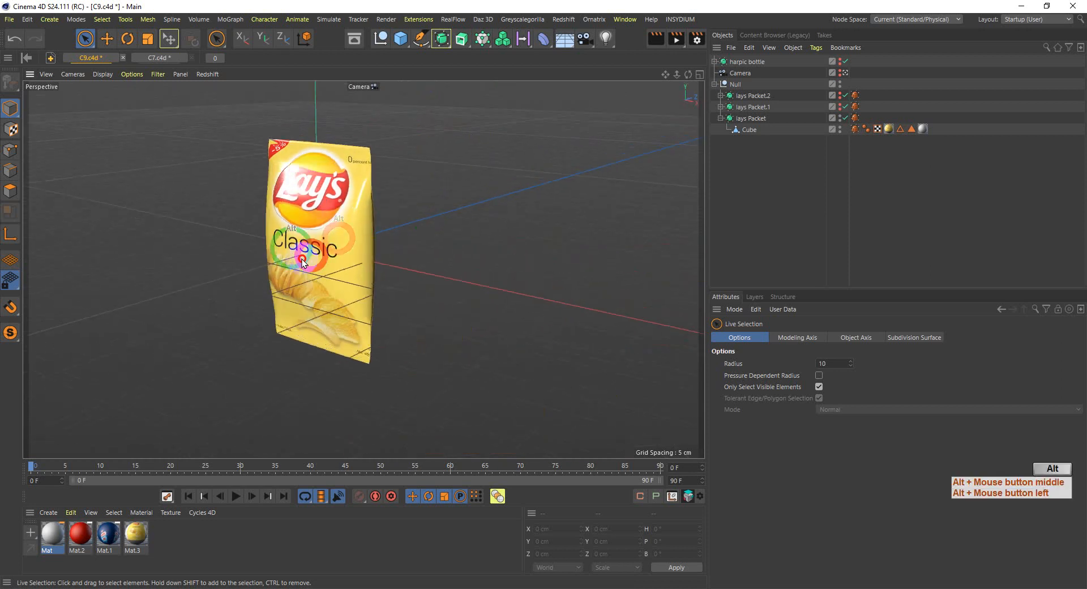
{"action": "left_click_drag", "start_coordinate": [311, 254], "coordinate": [424, 250], "text": "alt"}
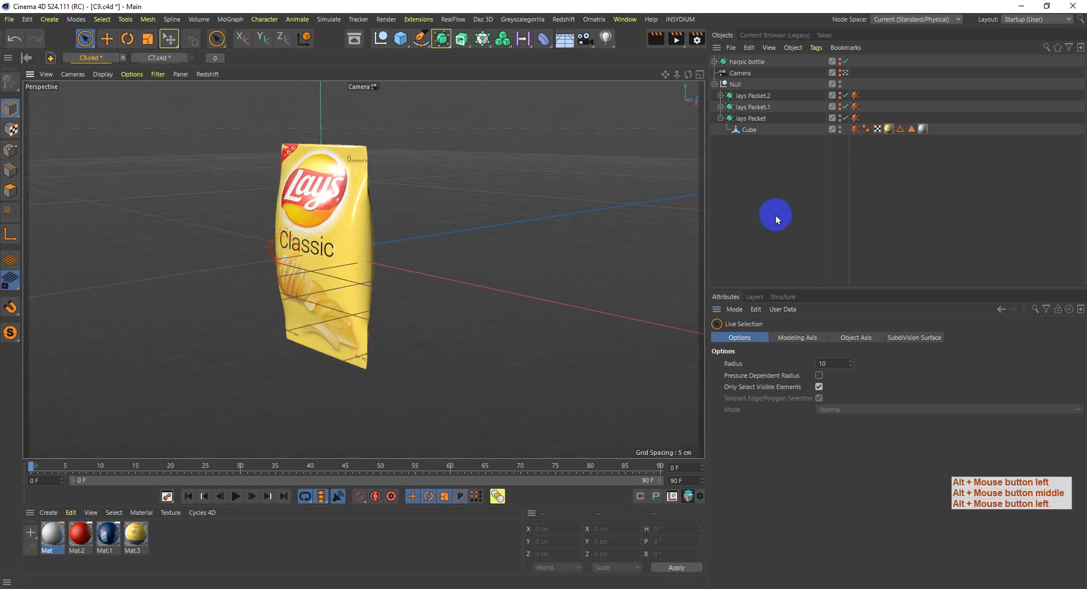
{"action": "left_click", "coordinate": [775, 217]}
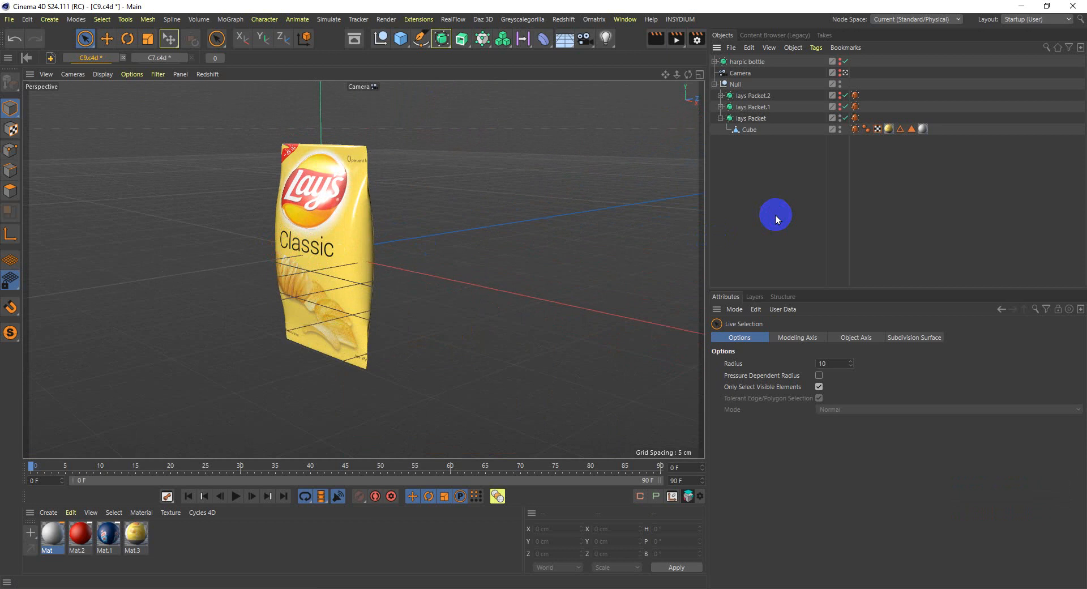
{"action": "left_click_drag", "start_coordinate": [381, 232], "coordinate": [469, 237], "text": "alt"}
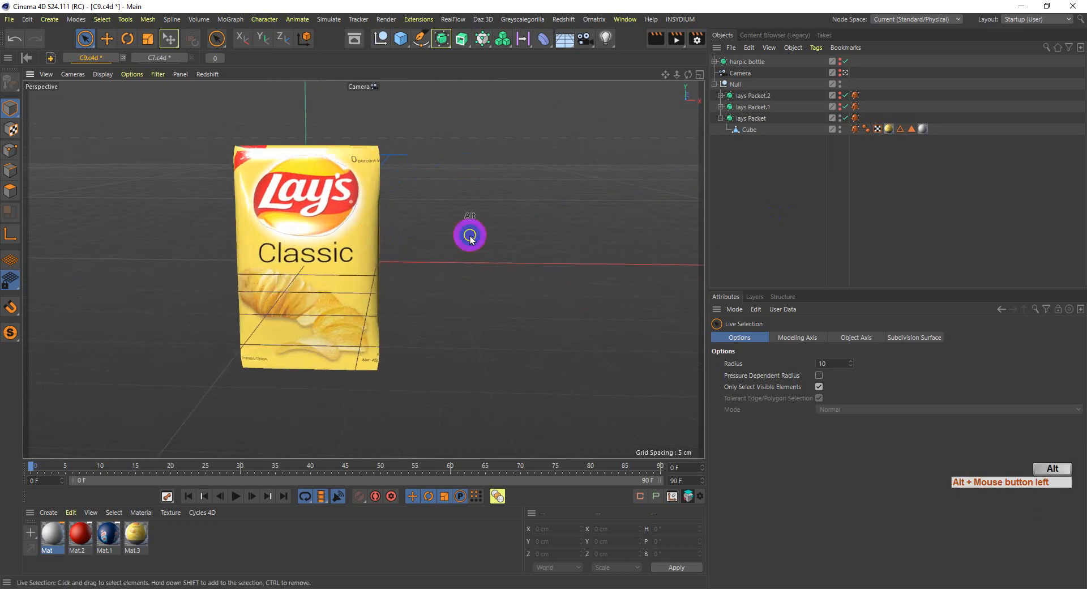
- Switch to the browser and look through the students' washing machine modeling posts in the Cinema 4D course's Facebook group
{"action": "left_click", "coordinate": [1021, 7]}
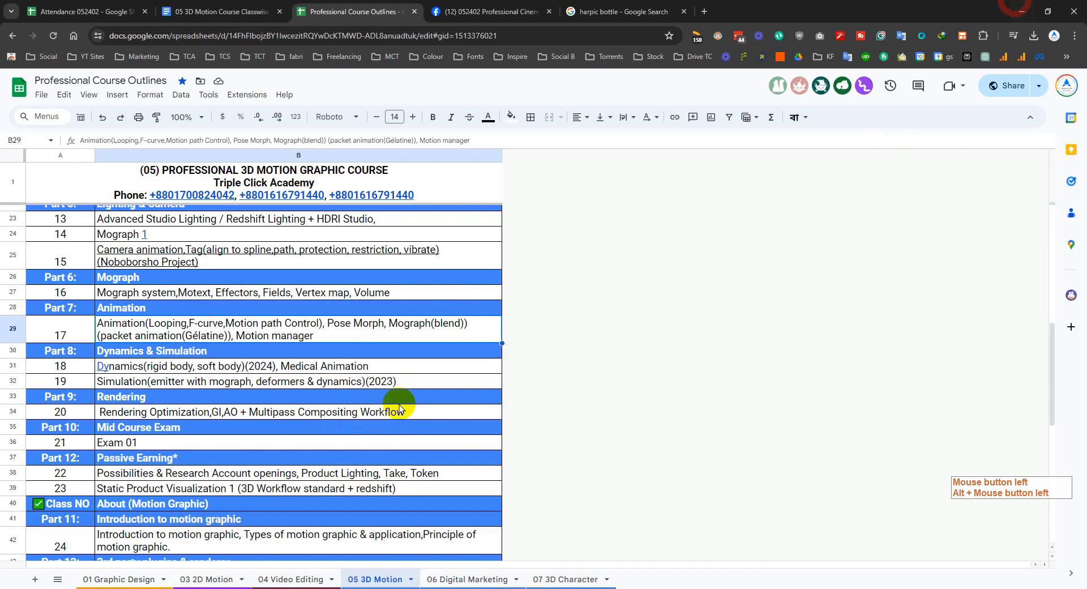
{"action": "left_click", "coordinate": [490, 11]}
{"action": "scroll", "coordinate": [538, 328], "scroll_direction": "down", "scroll_amount": 7}
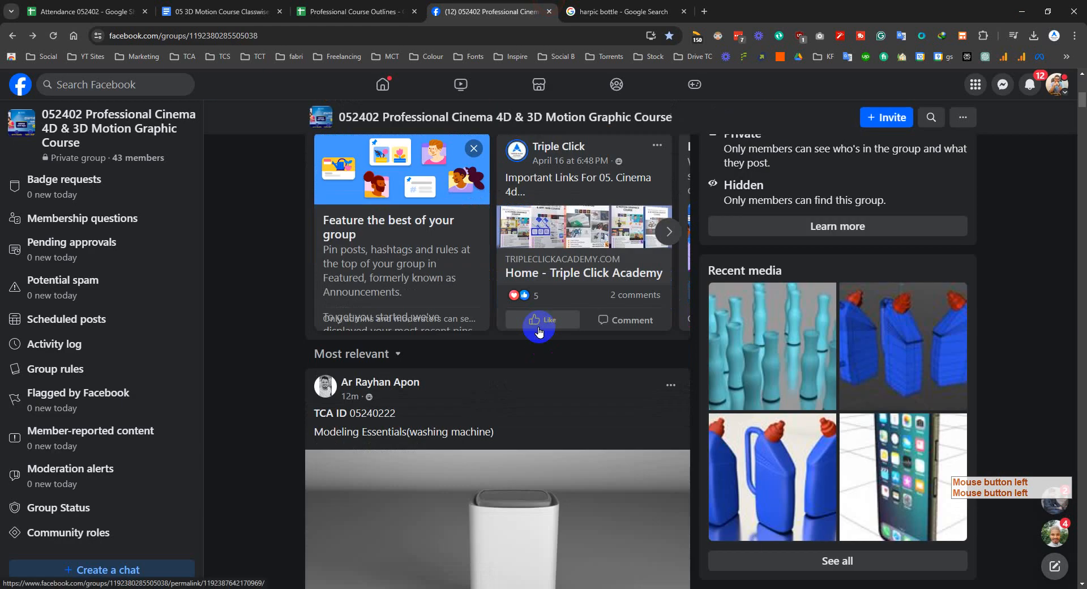
{"action": "scroll", "coordinate": [245, 269], "scroll_direction": "down", "scroll_amount": 8}
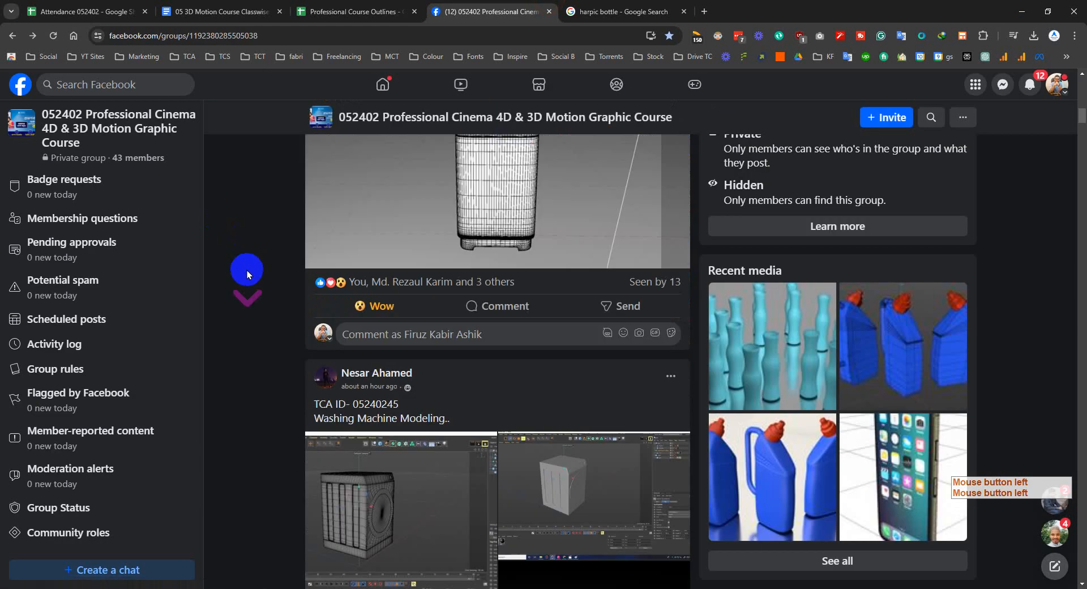
- Leave the browser and return to the C9.c4d scene in Cinema 4D
{"action": "left_click", "coordinate": [641, 7]}
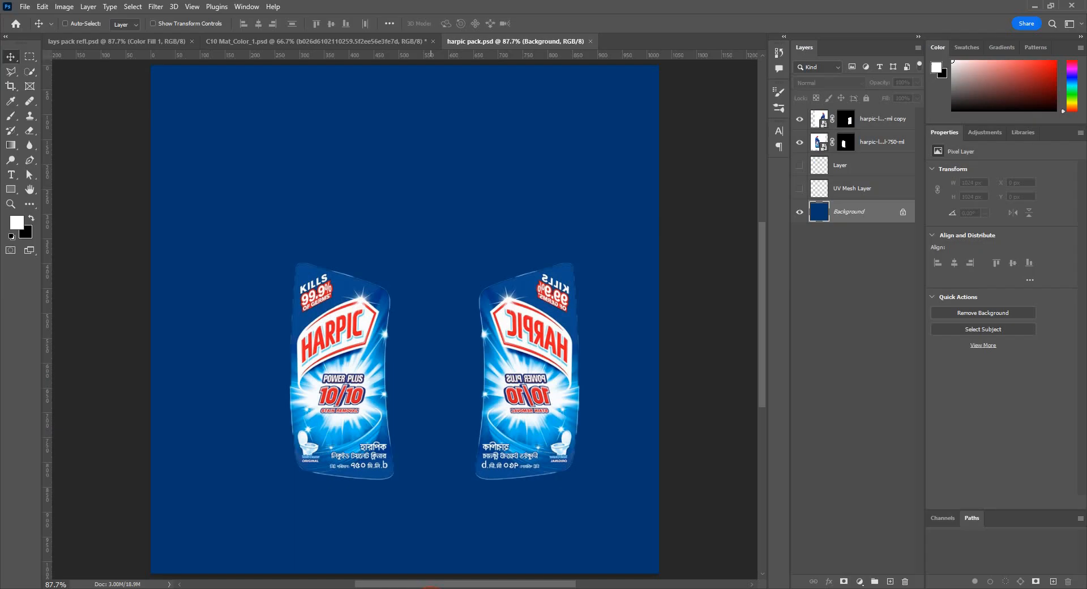
{"action": "left_click", "coordinate": [367, 586]}
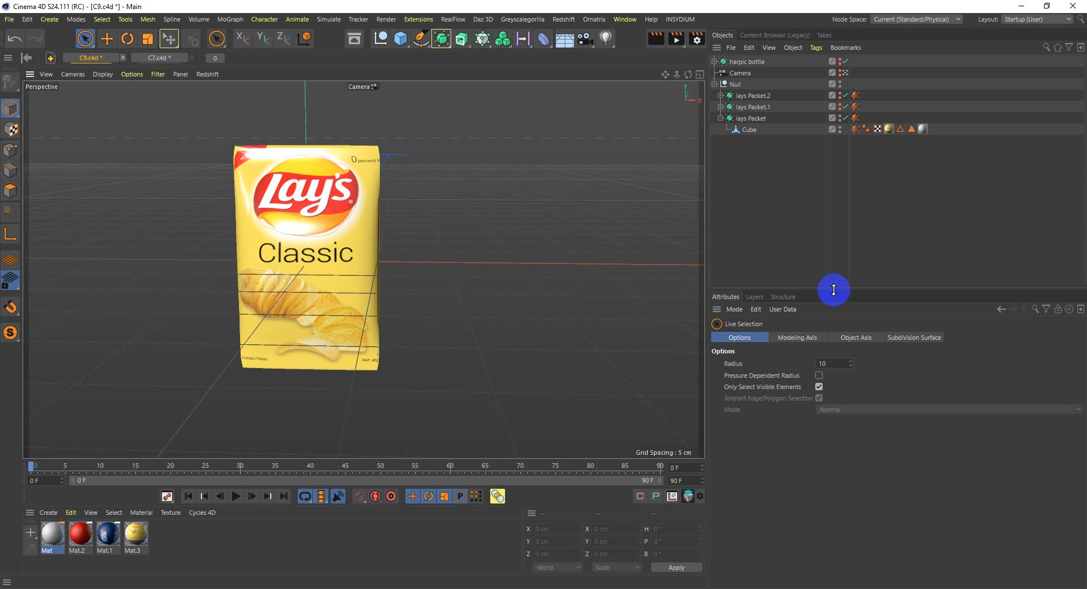
{"action": "mouse_move", "coordinate": [833, 289]}
{"action": "left_mouse_down"}
{"action": "mouse_move", "coordinate": [832, 318]}
{"action": "mouse_move", "coordinate": [832, 290]}
{"action": "left_mouse_up"}
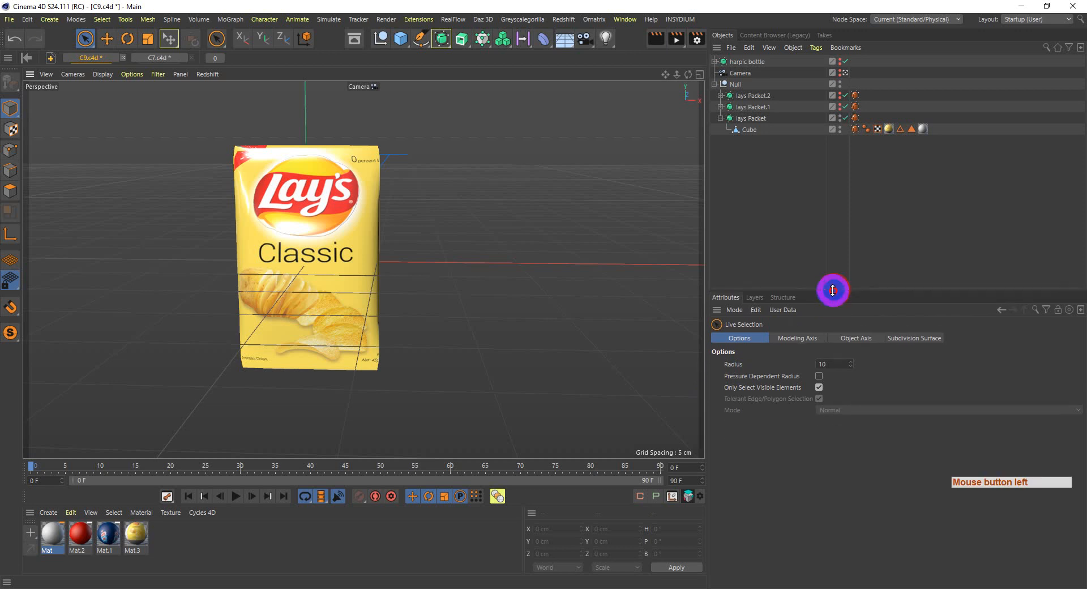
- Slightly widen the object manager area beside the viewport and save the C9.c4d scene
{"action": "left_click_drag", "start_coordinate": [705, 264], "coordinate": [699, 263]}
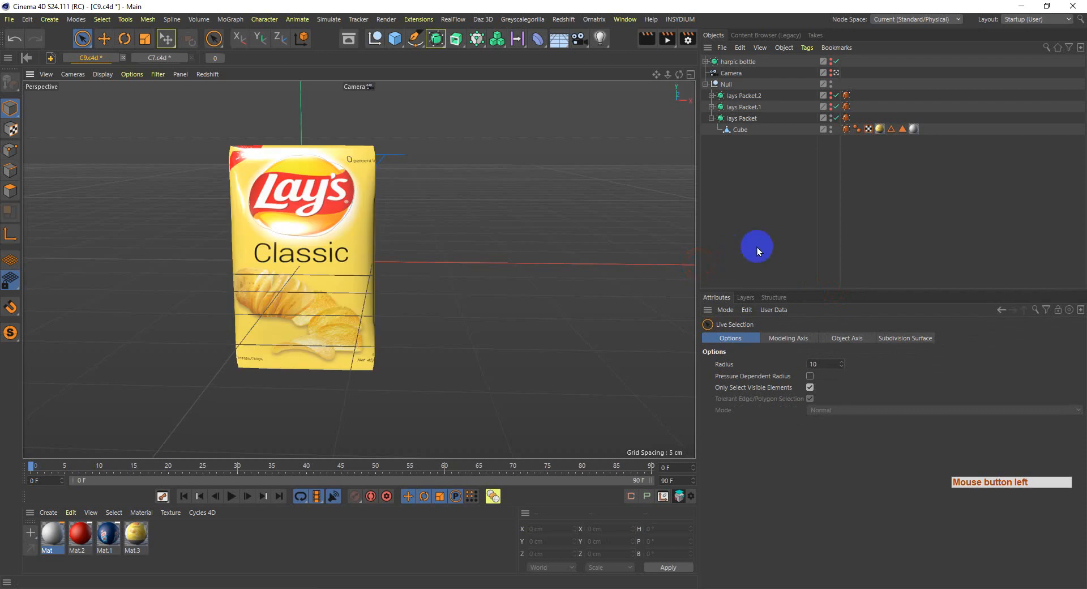
{"action": "left_click", "coordinate": [796, 247]}
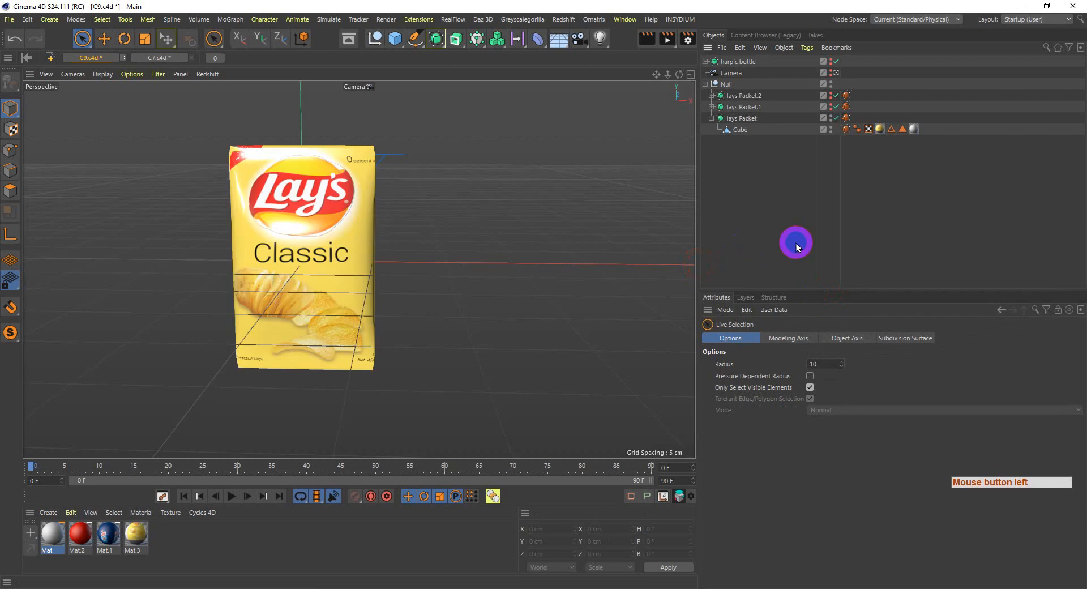
{"action": "key", "text": "ctrl+s"}
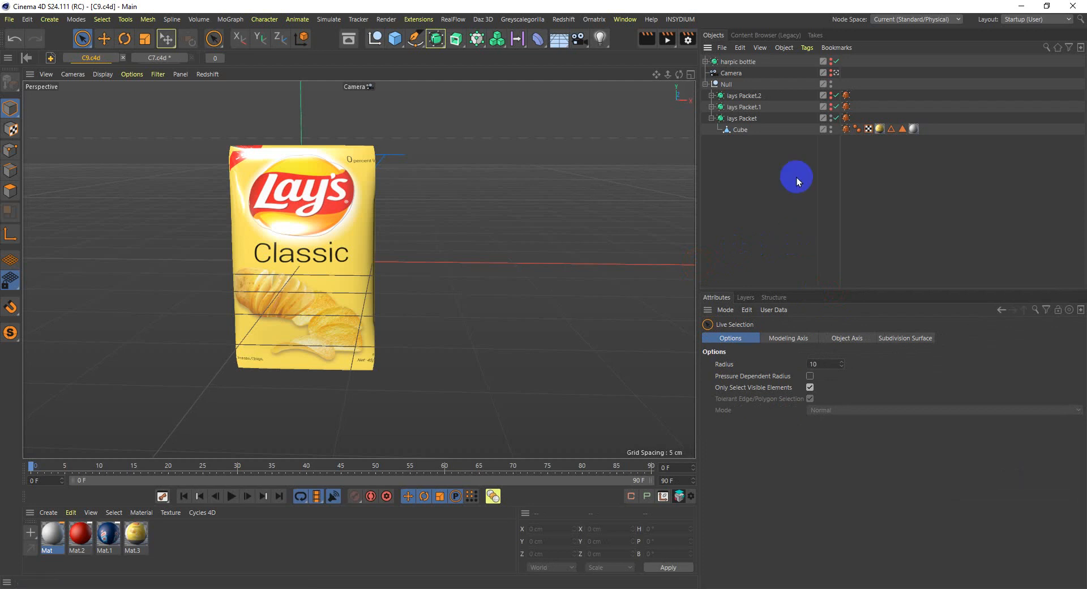
- Open the Windows temporary files folder by running %temp%, and place its window over the Cinema 4D viewport
{"action": "key", "text": "super"}
{"action": "key", "text": "super+r"}
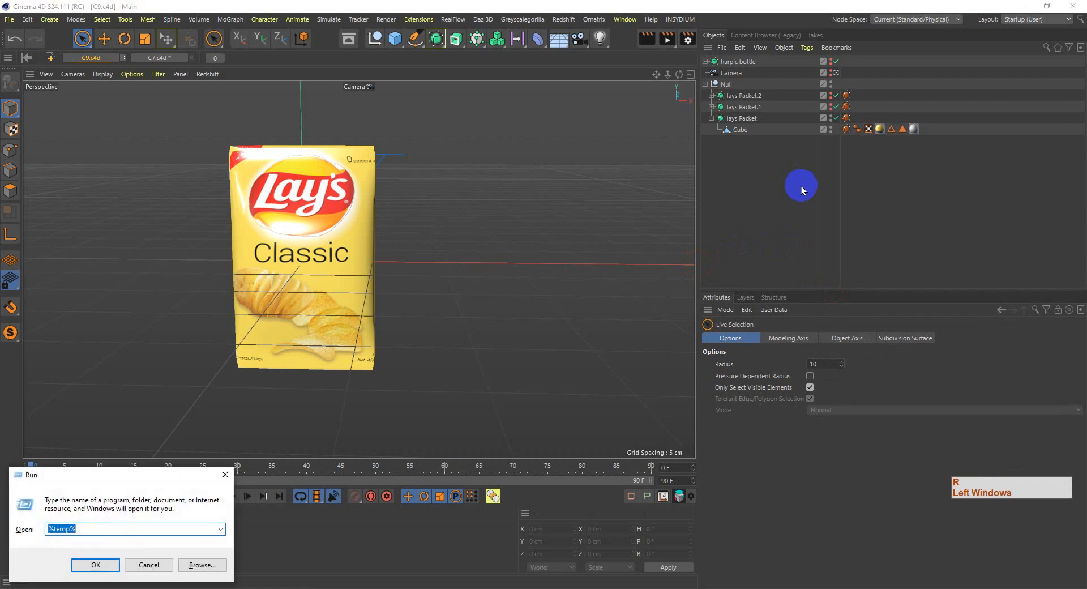
{"action": "left_click_drag", "start_coordinate": [164, 480], "coordinate": [191, 471]}
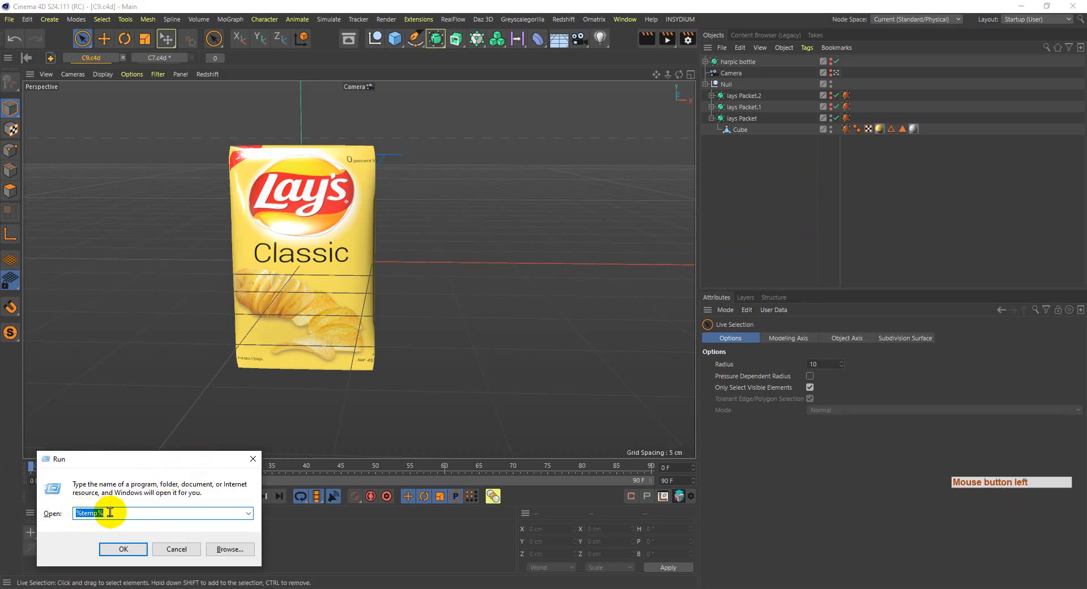
{"action": "left_click", "coordinate": [134, 553]}
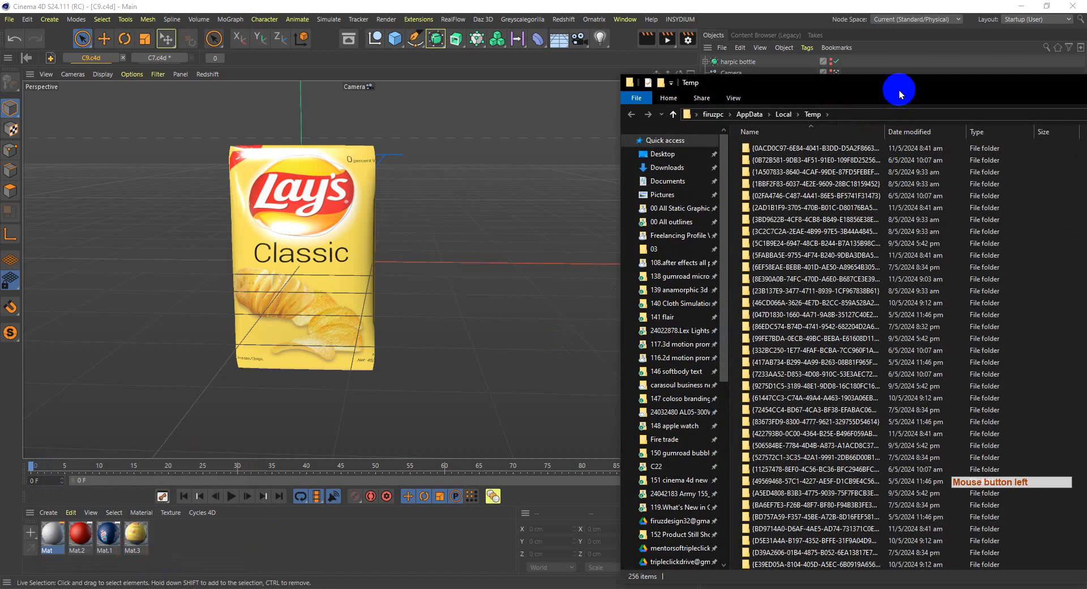
{"action": "left_click_drag", "start_coordinate": [900, 90], "coordinate": [577, 41]}
{"action": "left_click", "coordinate": [521, 277]}
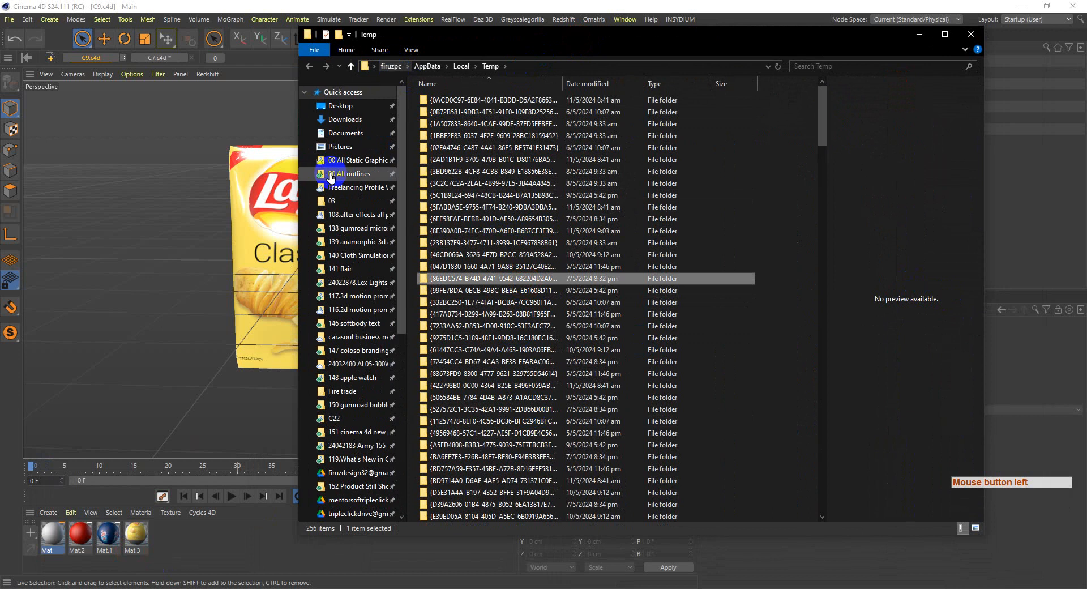
- Check the free space of the drives in This PC, then return to the Temp folder
{"action": "scroll", "coordinate": [363, 447], "scroll_direction": "down", "scroll_amount": 7}
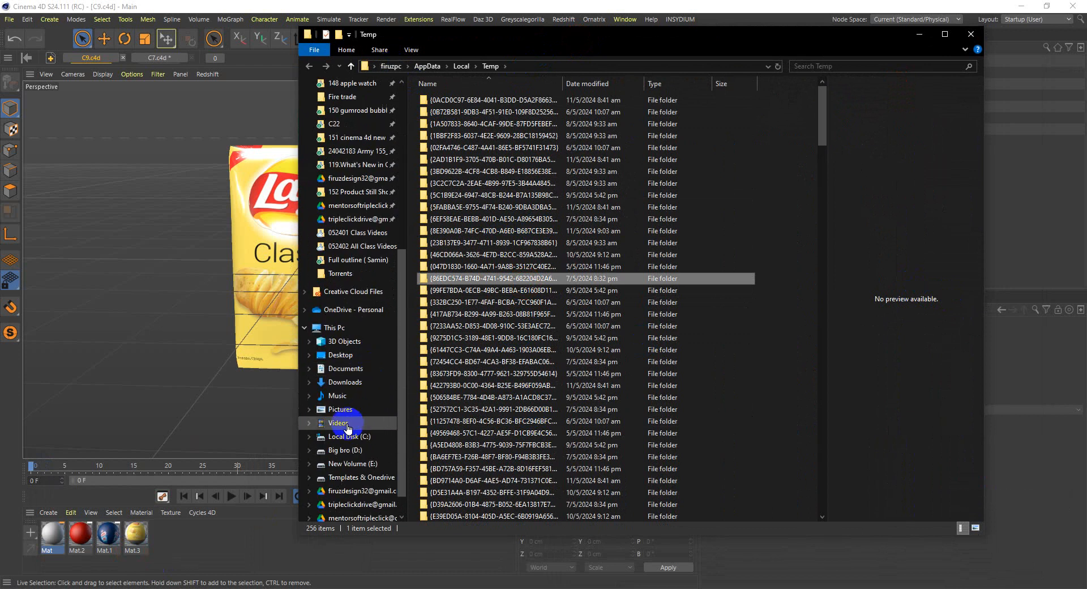
{"action": "left_click", "coordinate": [333, 327]}
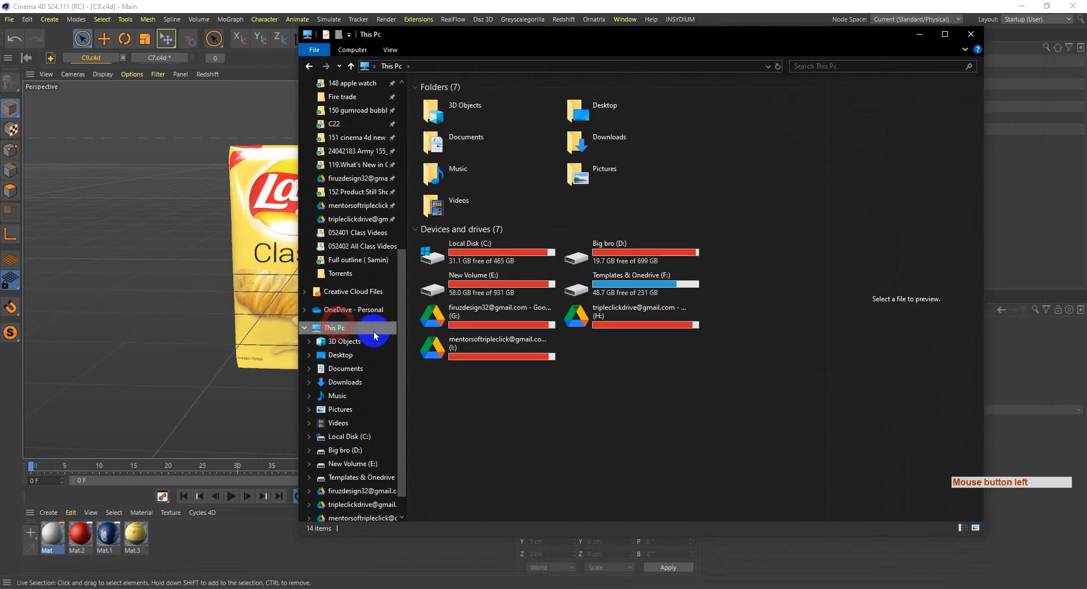
{"action": "left_click", "coordinate": [308, 65]}
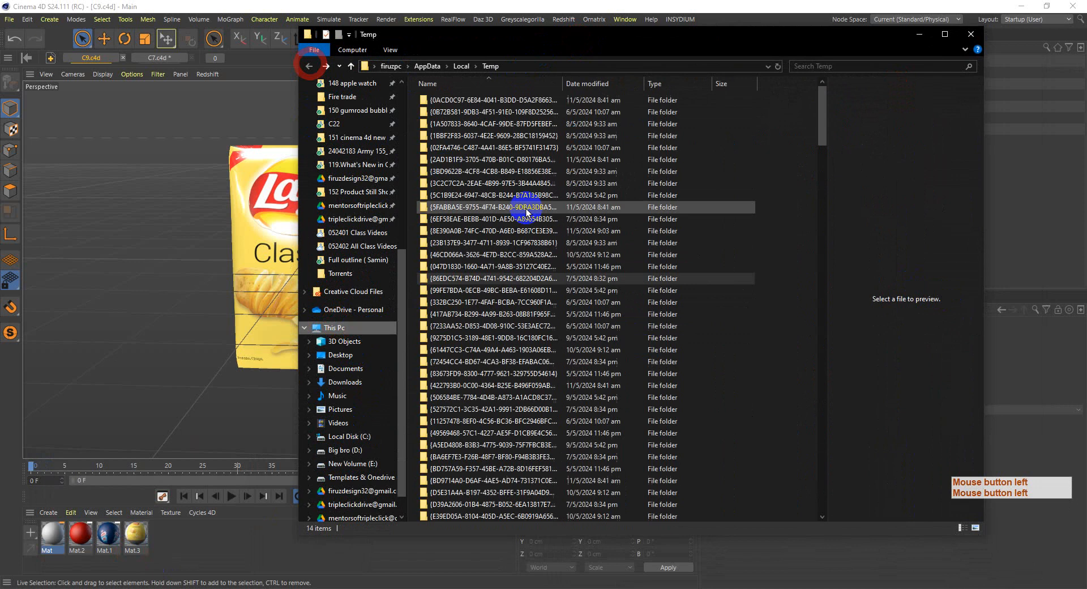
- Permanently delete all items in the Temp folder
{"action": "left_click", "coordinate": [511, 207]}
{"action": "key", "text": "ctrl+a"}
{"action": "key", "text": "shift+Delete"}
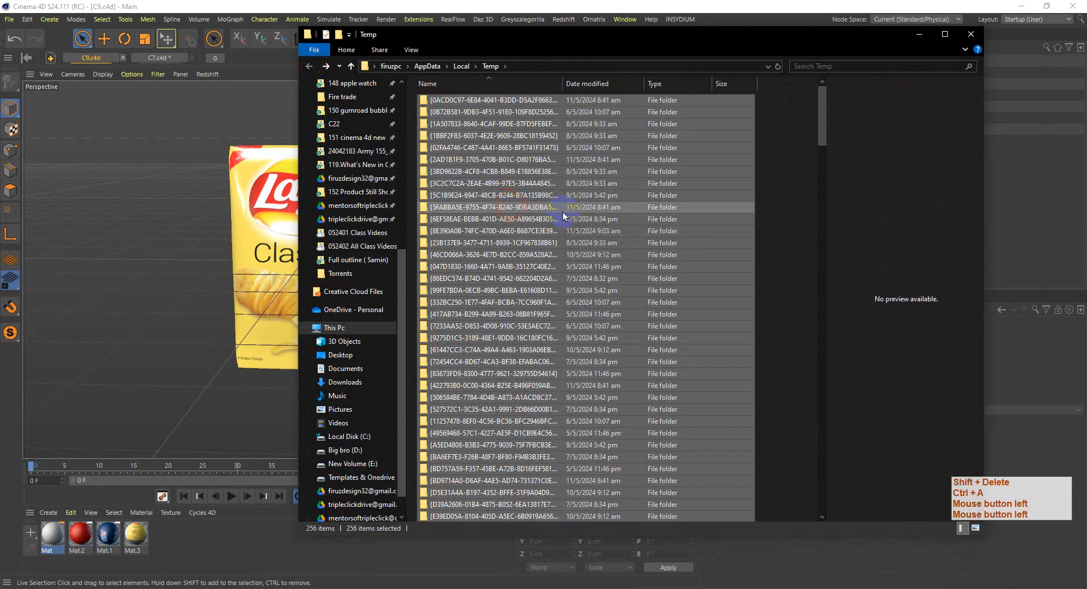
{"action": "left_click", "coordinate": [592, 309]}
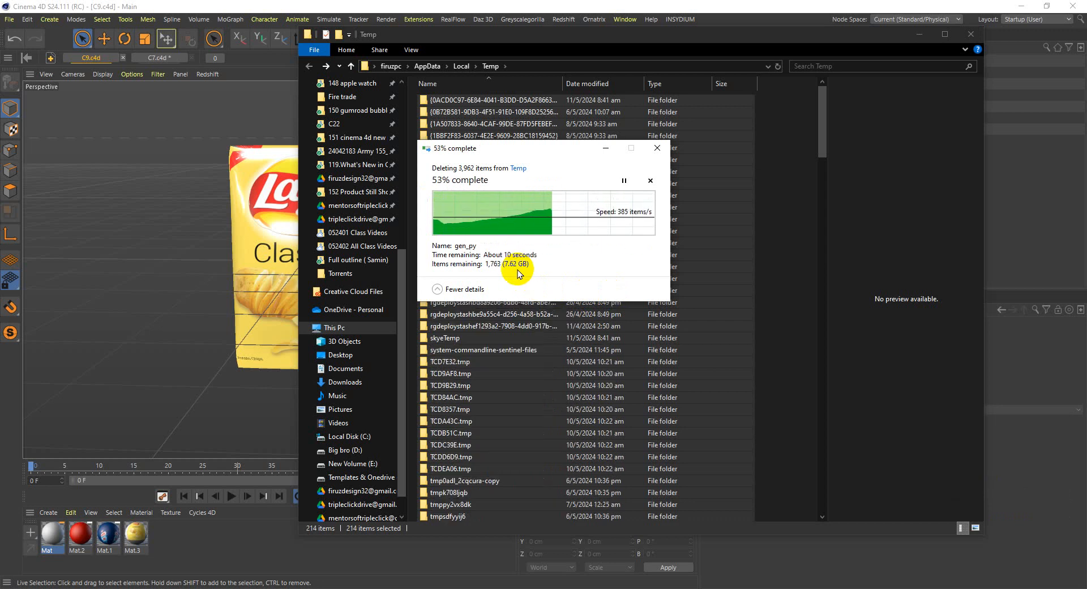
- Retry deleting the log file in use by Creative Cloud, then skip it to continue the Temp cleanup
{"action": "left_click", "coordinate": [454, 245]}
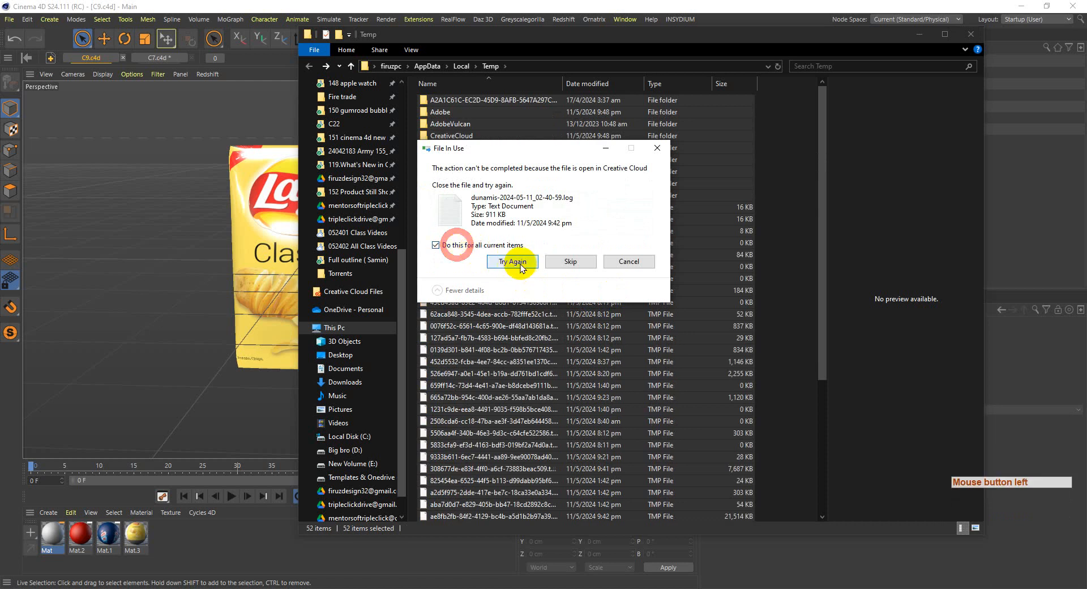
{"action": "left_click", "coordinate": [519, 264]}
{"action": "left_click", "coordinate": [475, 245]}
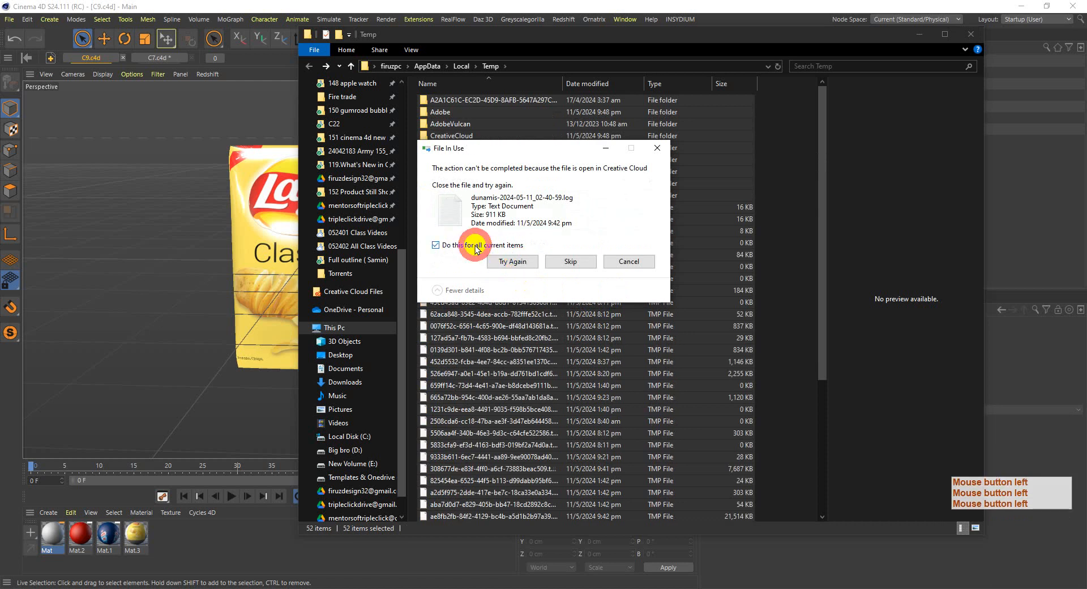
{"action": "left_click", "coordinate": [500, 262]}
{"action": "left_click", "coordinate": [484, 243]}
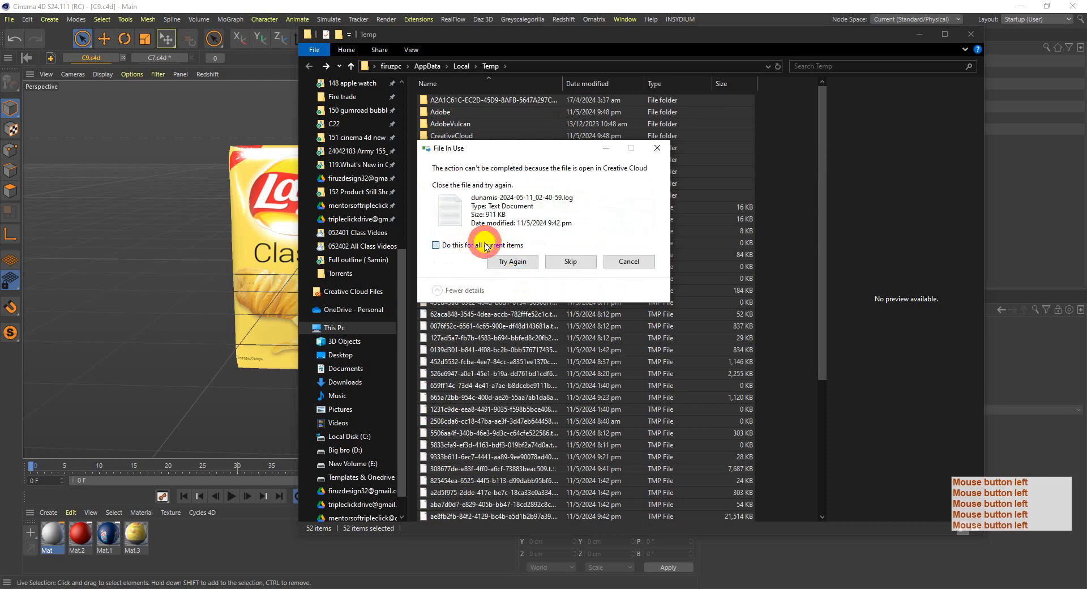
{"action": "left_click", "coordinate": [570, 263]}
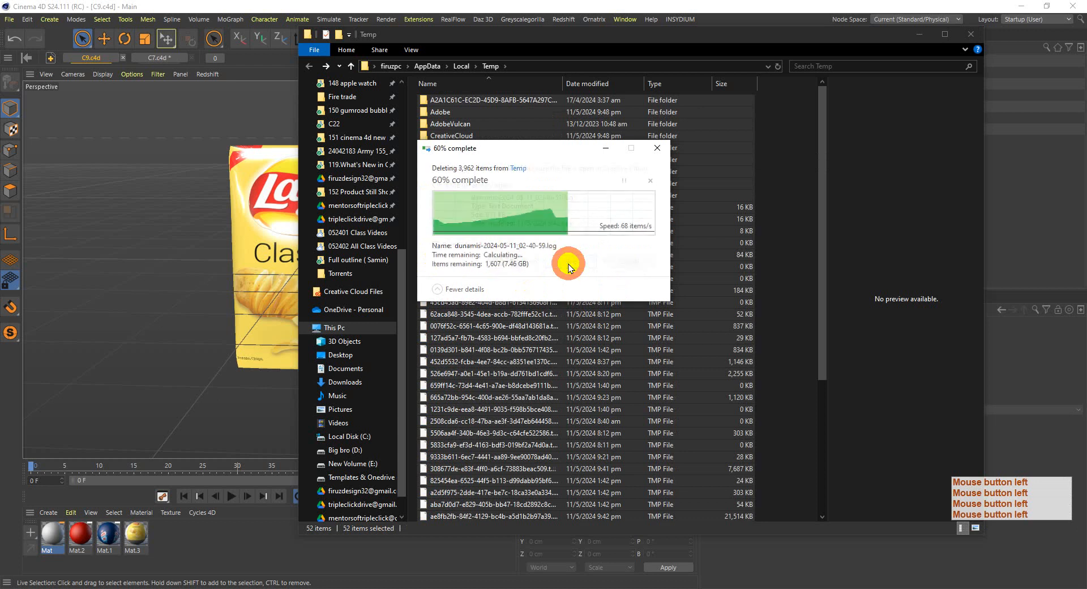
- Recheck the free space on Local Disk (C:) in This PC
{"action": "left_click", "coordinate": [335, 328]}
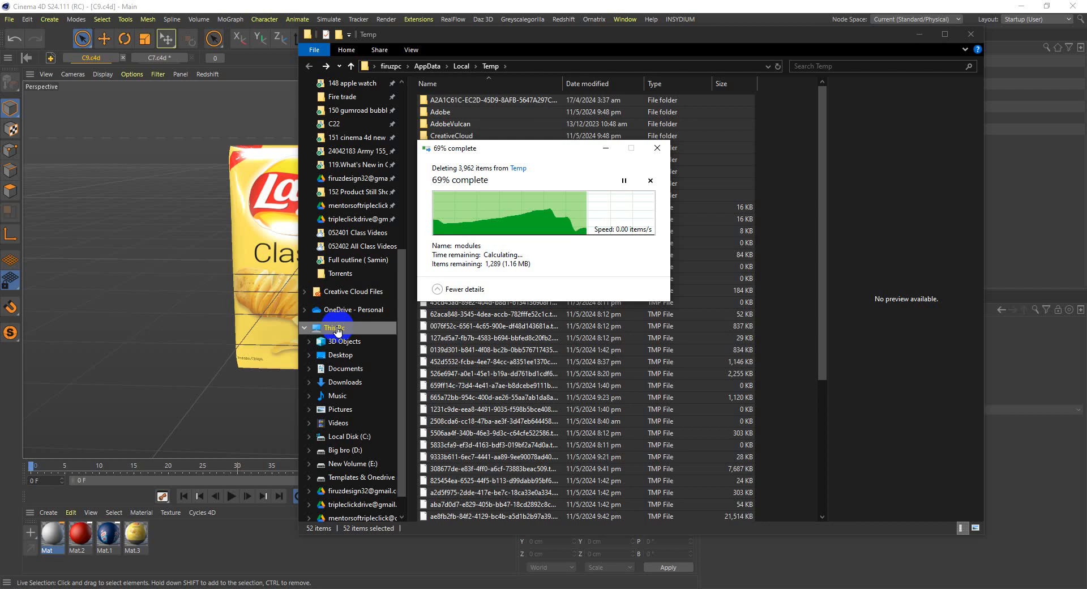
{"action": "left_click", "coordinate": [335, 328]}
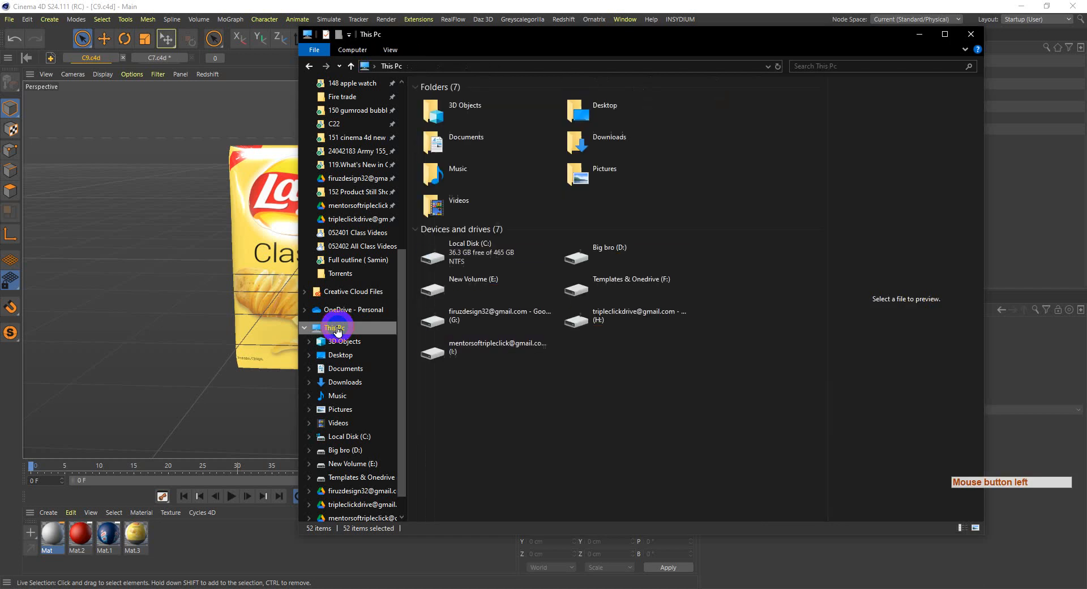
{"action": "left_click", "coordinate": [477, 261]}
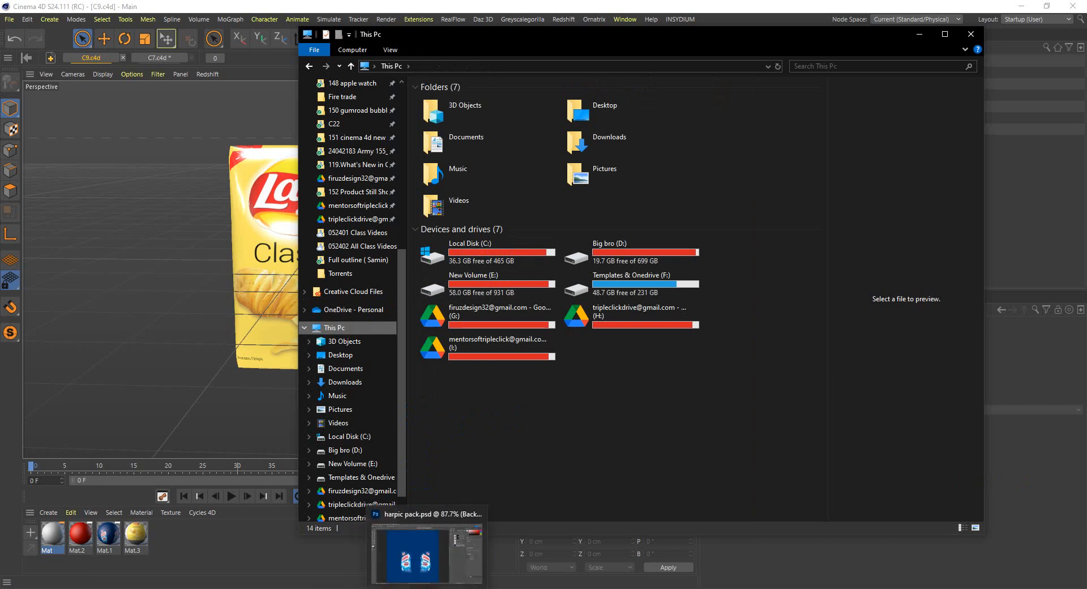
- Switch to Photoshop and quit it, saving the changes to C10 Mat_Color_1.psd
{"action": "left_click", "coordinate": [418, 554]}
{"action": "left_click", "coordinate": [1070, 5]}
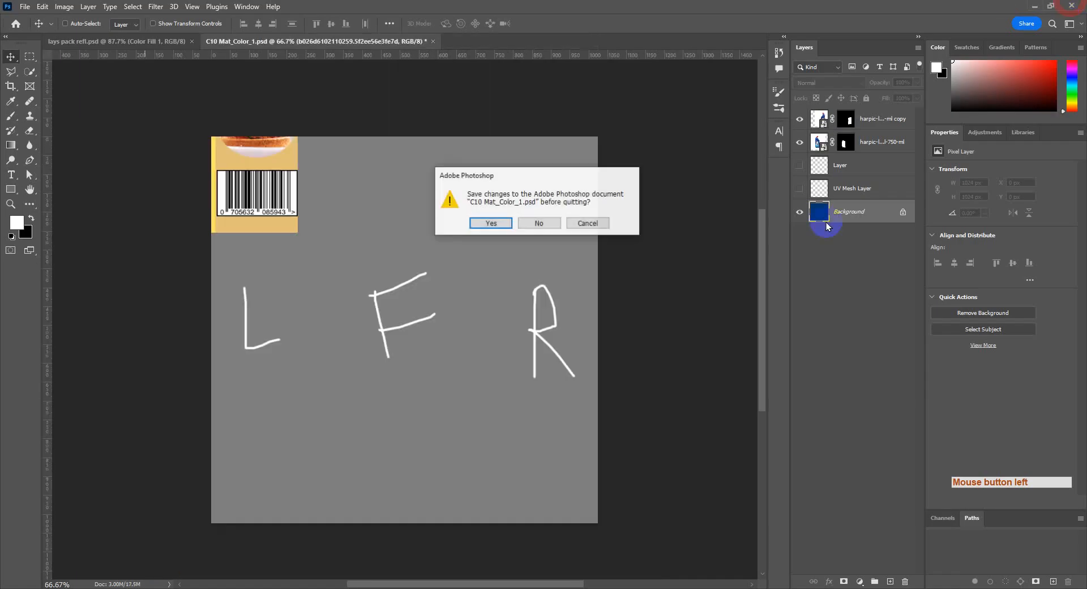
{"action": "left_click", "coordinate": [488, 223]}
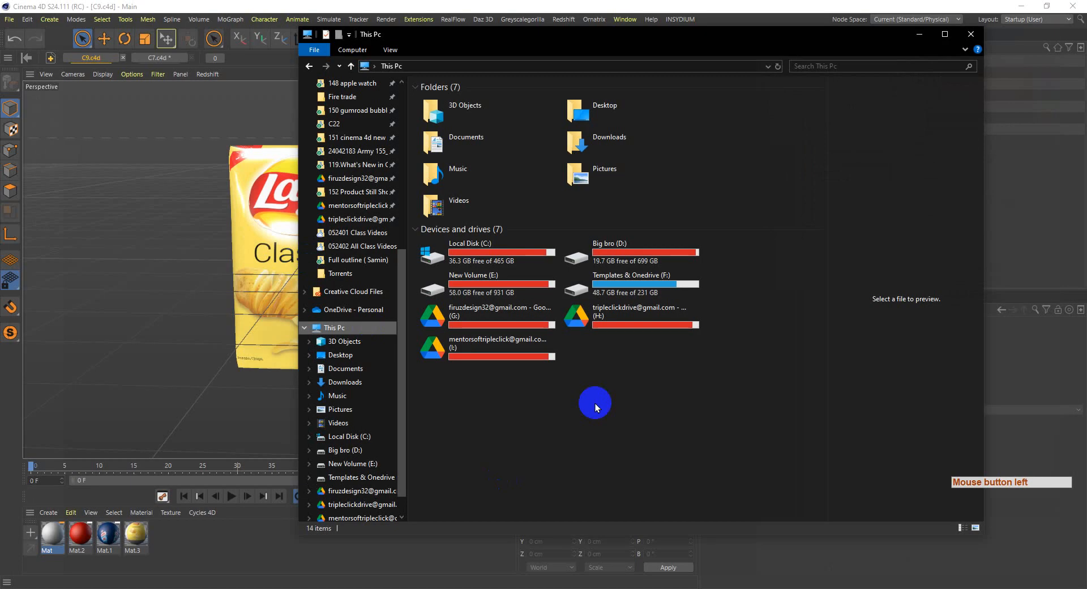
- Return to Cinema 4D, save the C9.c4d scene again, and minimize the program
{"action": "left_click", "coordinate": [599, 4]}
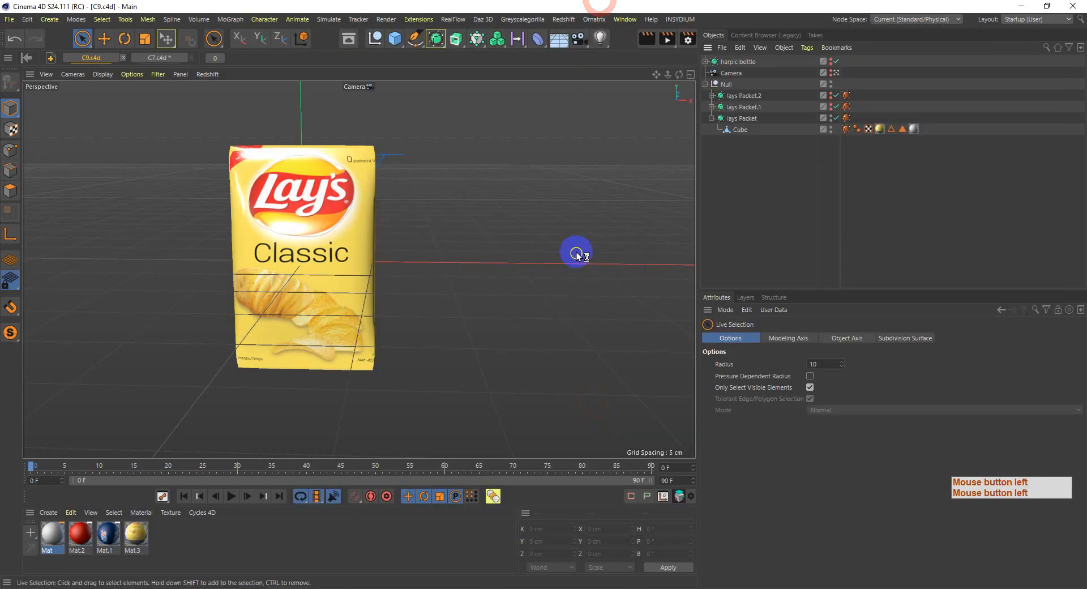
{"action": "key", "text": "ctrl+s"}
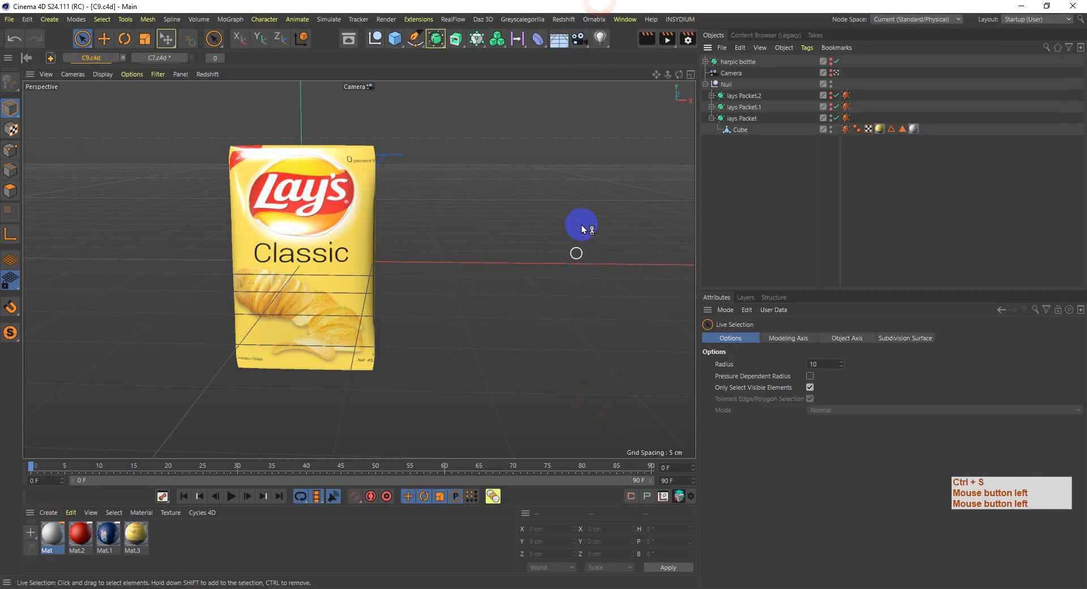
{"action": "left_click", "coordinate": [1025, 6]}
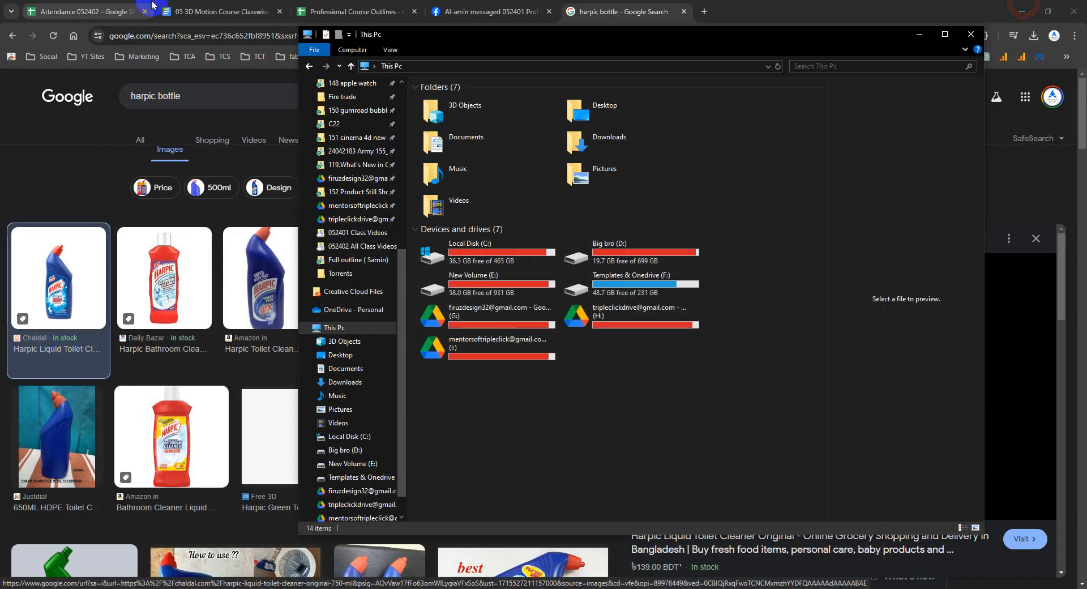
- In the browser's Professional Course Outlines sheet, copy the class 9 topic "Materials 1 Applying(UV unwrap+png+c4d channels, Chips+Harpic)(Physical)" from cell B18
{"action": "left_click", "coordinate": [348, 12]}
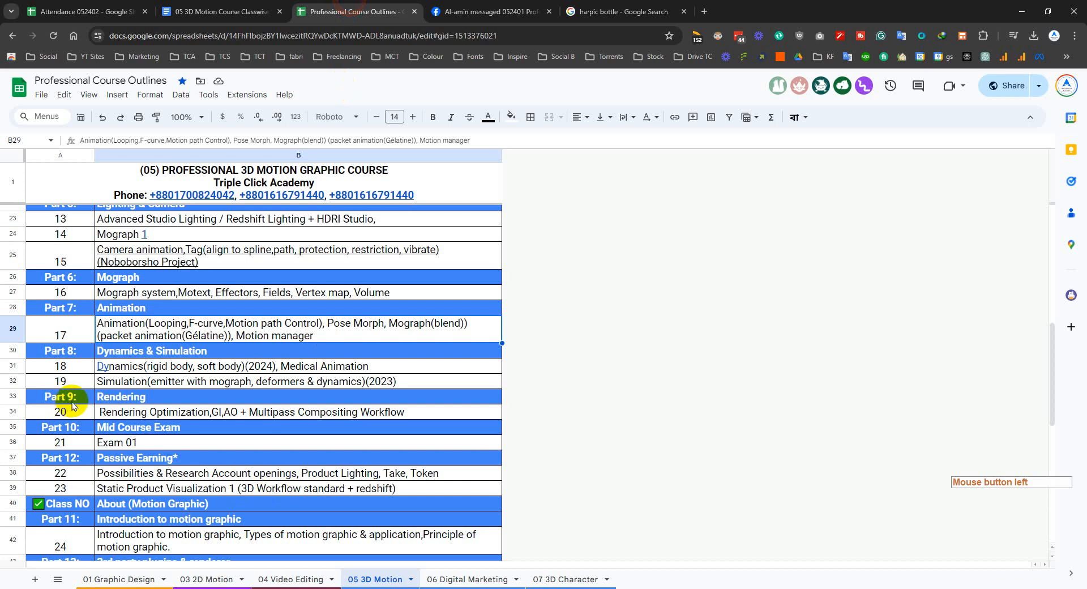
{"action": "scroll", "coordinate": [226, 394], "scroll_direction": "up", "scroll_amount": 3}
{"action": "scroll", "coordinate": [226, 394], "scroll_direction": "up", "scroll_amount": 3}
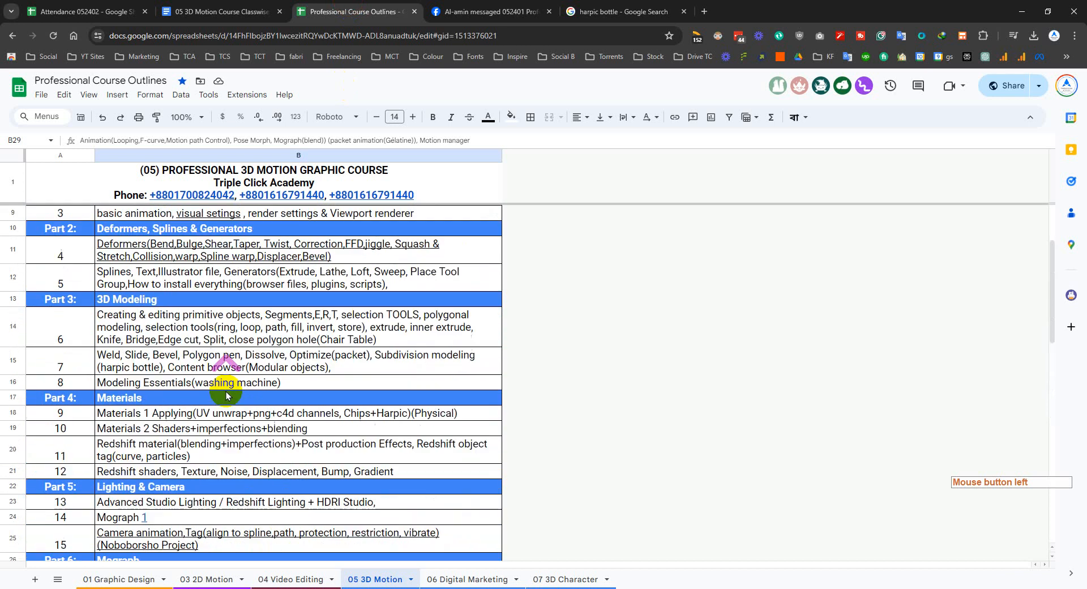
{"action": "left_click", "coordinate": [134, 387]}
{"action": "left_click", "coordinate": [241, 424]}
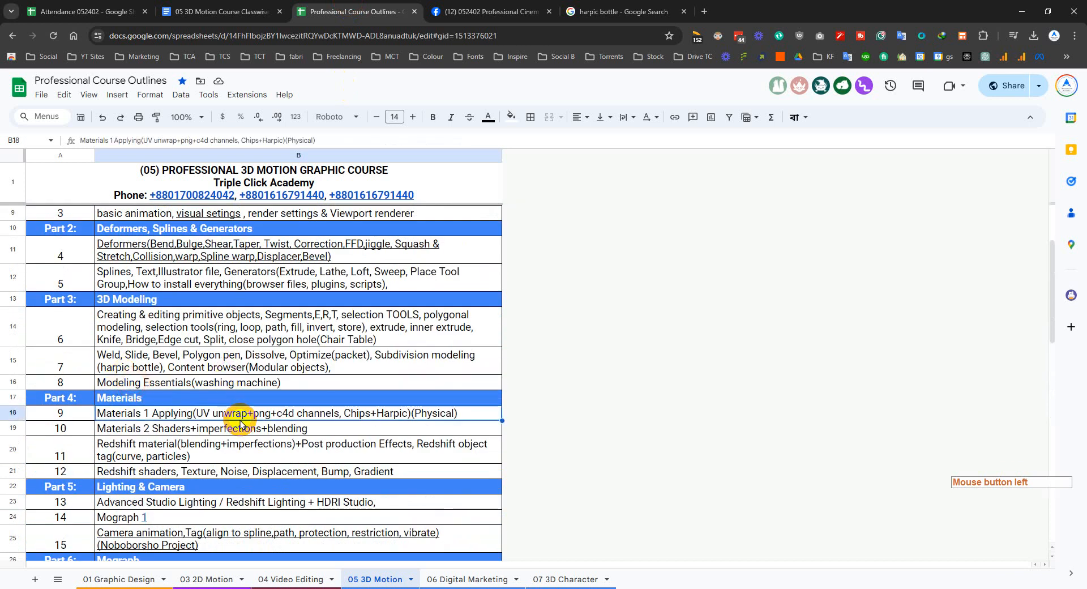
{"action": "key", "text": "ctrl+c"}
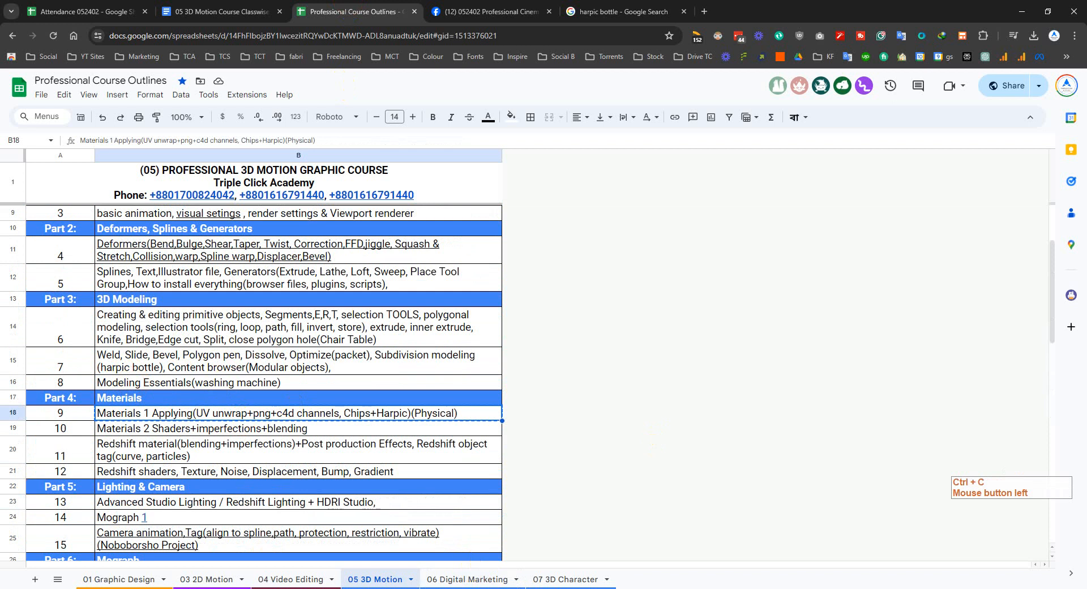